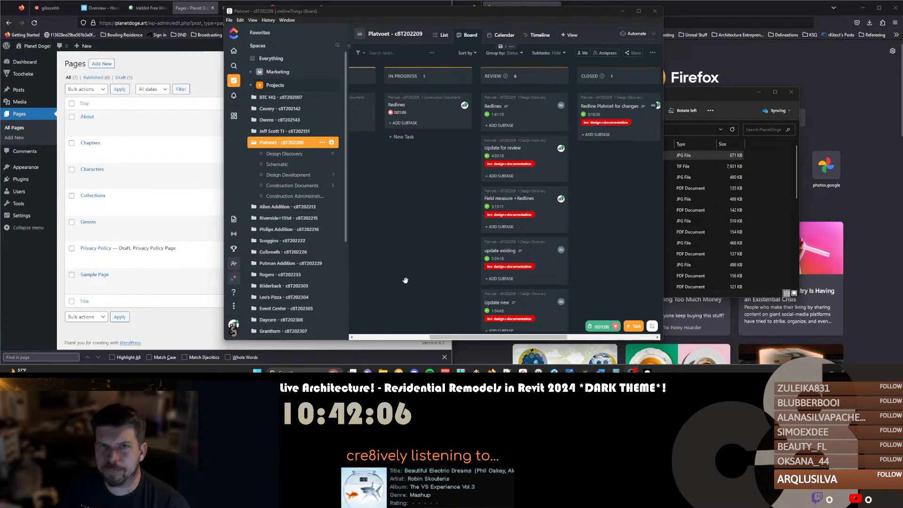
Launch the Revu PDF application and switch to Revit 2024
{"action": "left_click", "coordinate": [202, 210]}
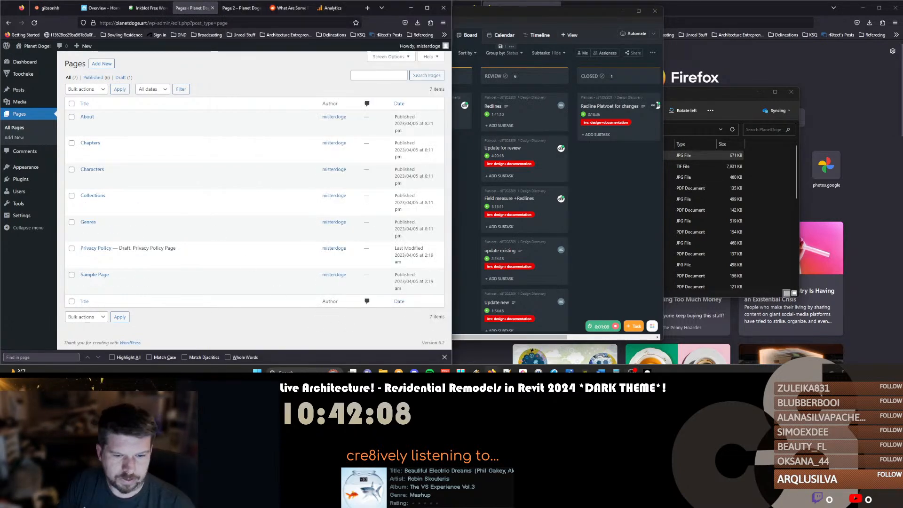
{"action": "left_click", "coordinate": [555, 372]}
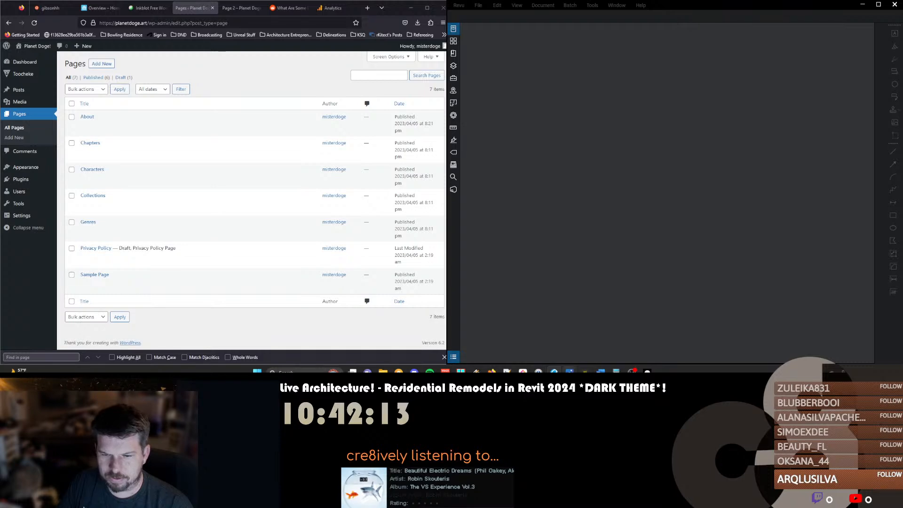
{"action": "mouse_move", "coordinate": [569, 372]}
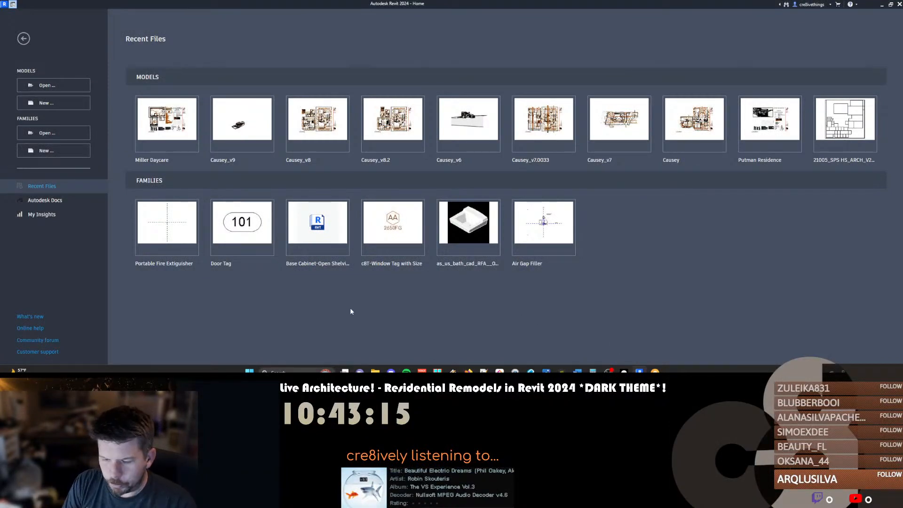
Open the model Platvoet Remodel V2.rvt from the Platvoet Remodel folder in the 2022 projects
{"action": "key", "text": "ctrl+d"}
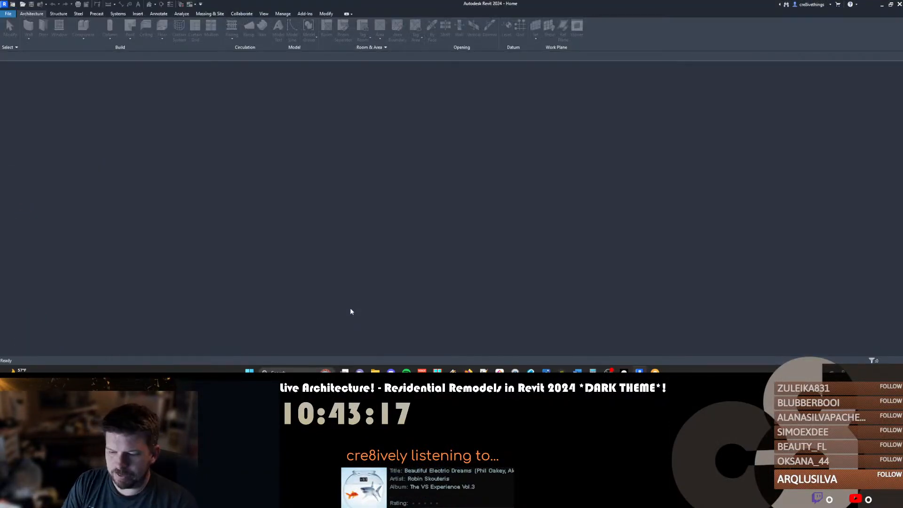
{"action": "key", "text": "ctrl+o"}
{"action": "left_click", "coordinate": [334, 131]}
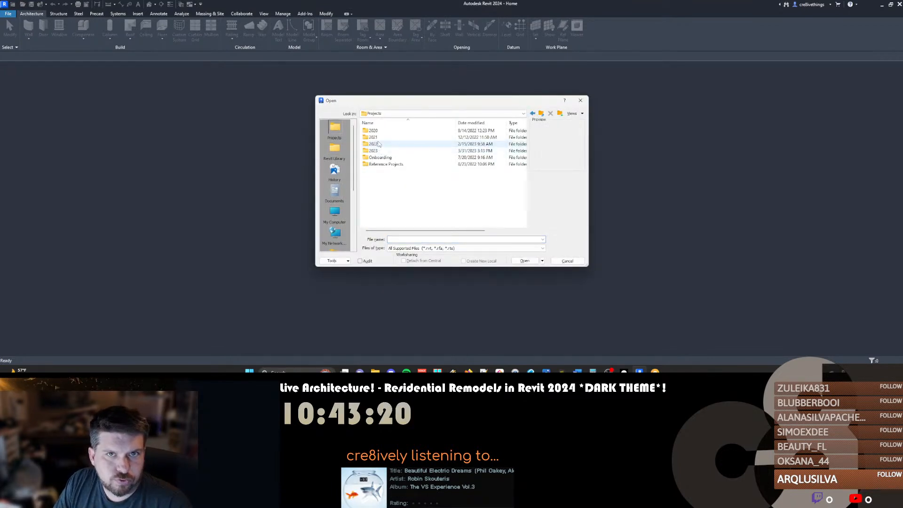
{"action": "double_click", "coordinate": [375, 144]}
{"action": "double_click", "coordinate": [379, 137]}
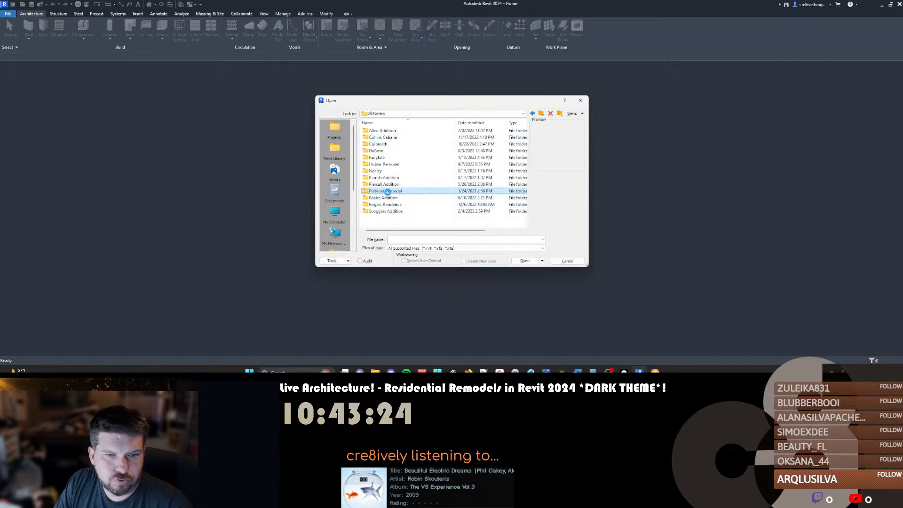
{"action": "double_click", "coordinate": [385, 191]}
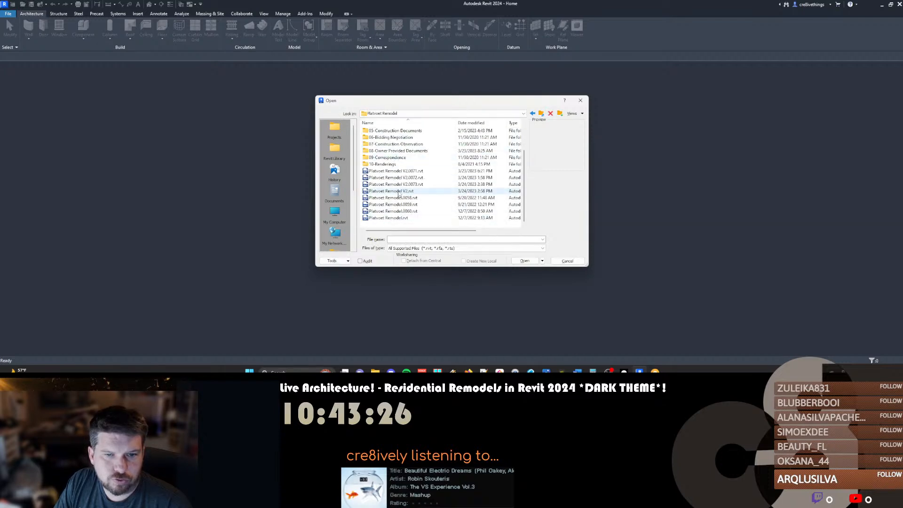
{"action": "left_click", "coordinate": [398, 191]}
{"action": "left_click", "coordinate": [525, 261]}
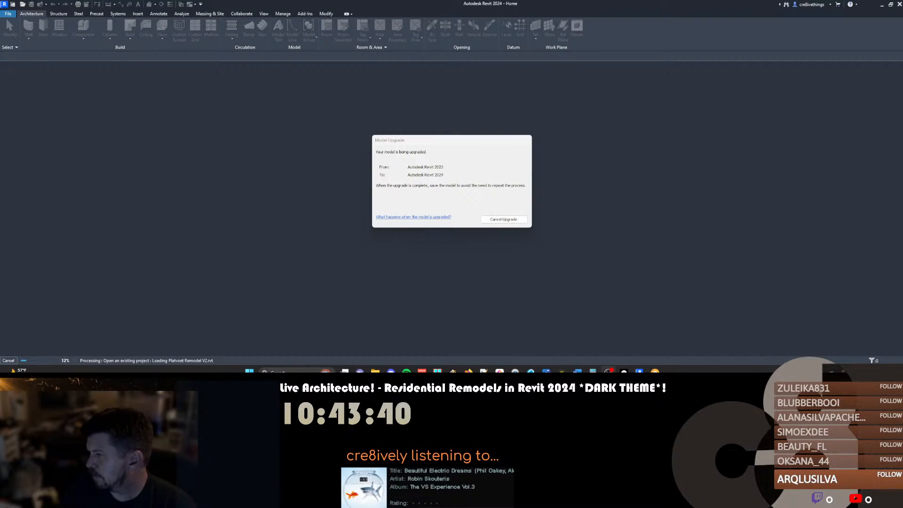
Show the details of the unresolved reference, and ignore it to continue opening the project
{"action": "key", "text": "super+d"}
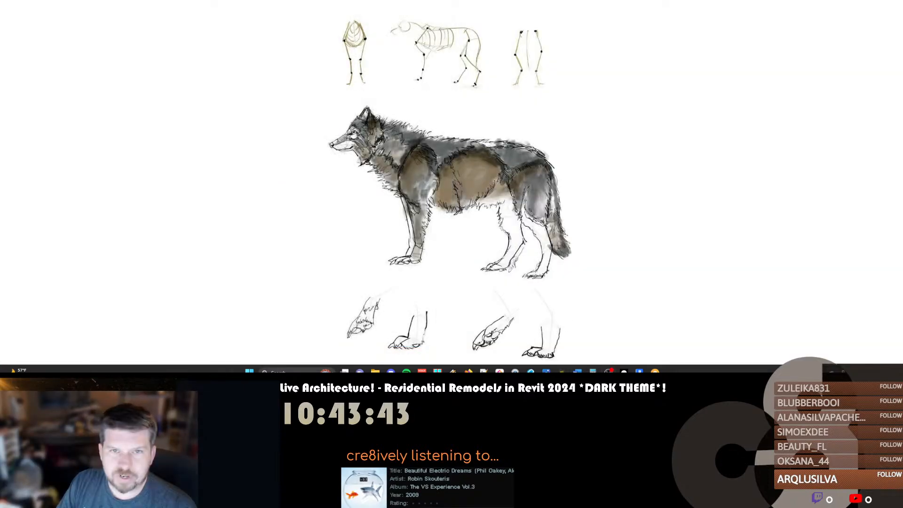
{"action": "key", "text": "super+d"}
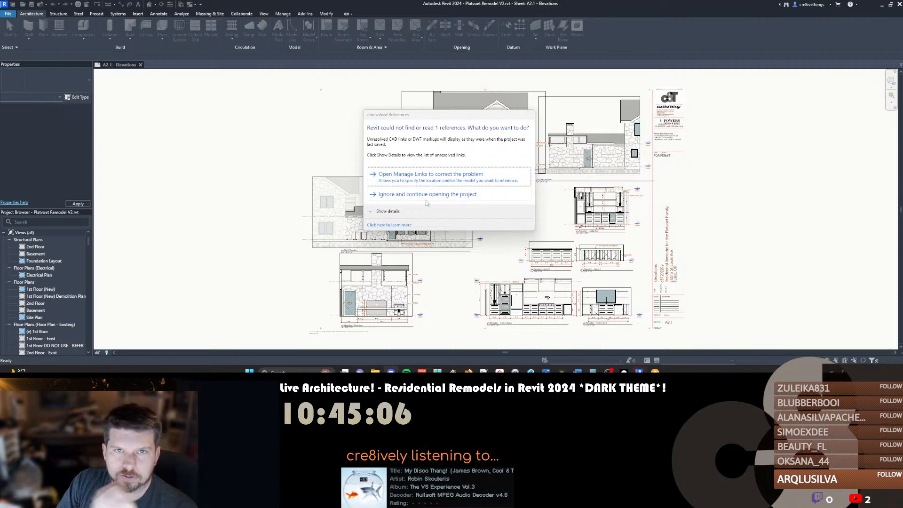
{"action": "left_click", "coordinate": [394, 212]}
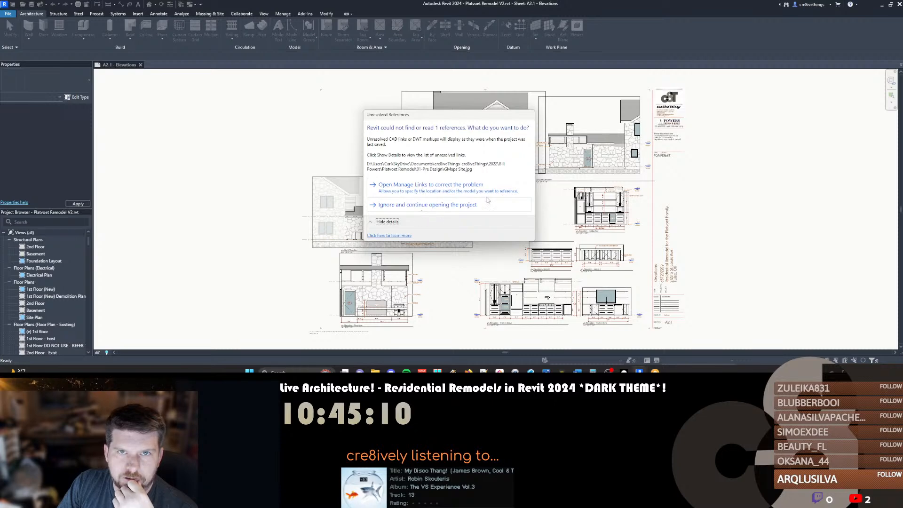
{"action": "left_click", "coordinate": [441, 207]}
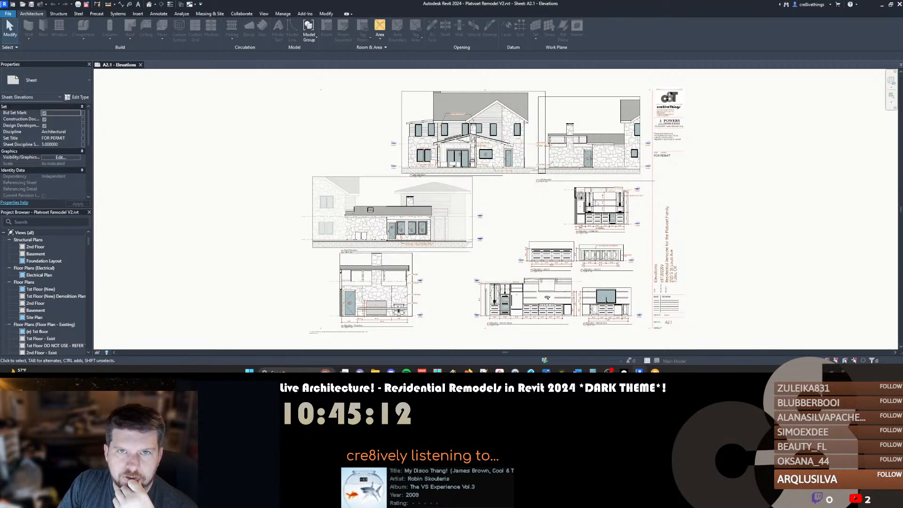
Find the sheet list in the project browser and view sheets G0.1 Cover Sheet and G0.2 Project Information
{"action": "scroll", "coordinate": [47, 282], "scroll_direction": "down", "scroll_amount": 8}
{"action": "scroll", "coordinate": [46, 294], "scroll_direction": "up", "scroll_amount": 5}
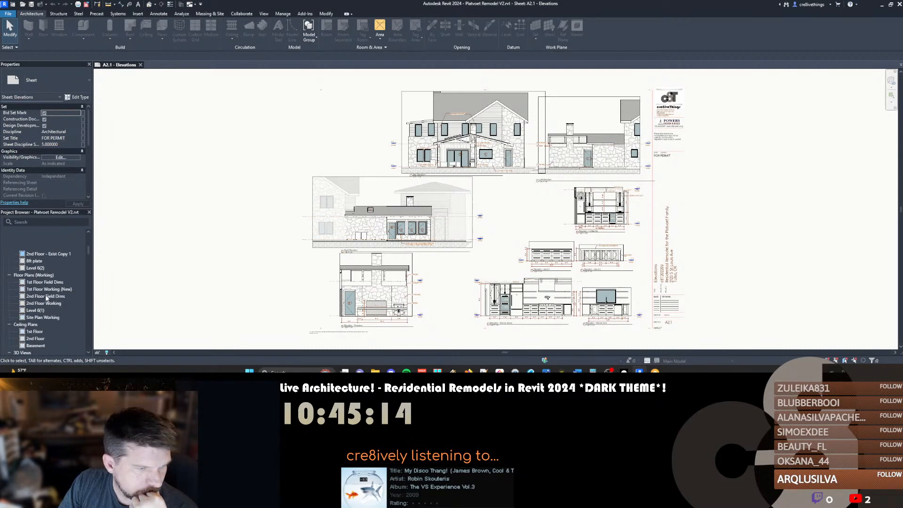
{"action": "scroll", "coordinate": [72, 258], "scroll_direction": "down", "scroll_amount": 15}
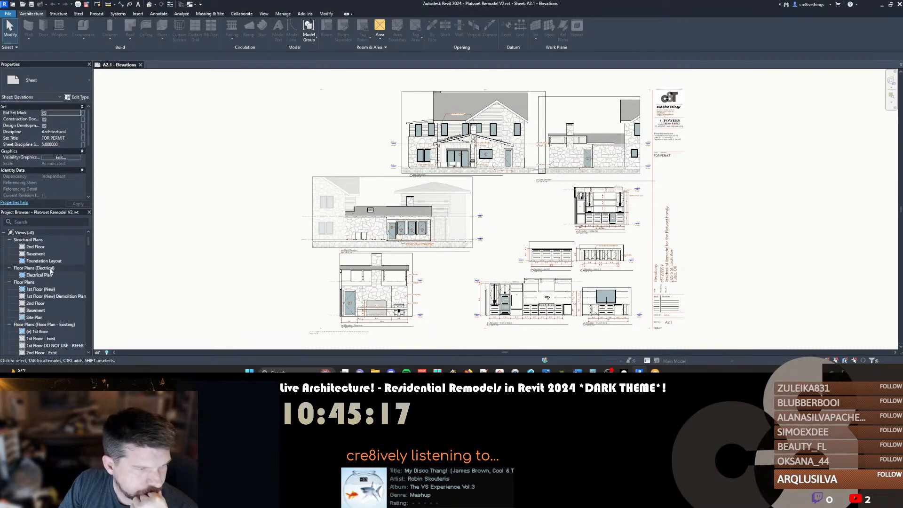
{"action": "scroll", "coordinate": [44, 281], "scroll_direction": "up", "scroll_amount": 10}
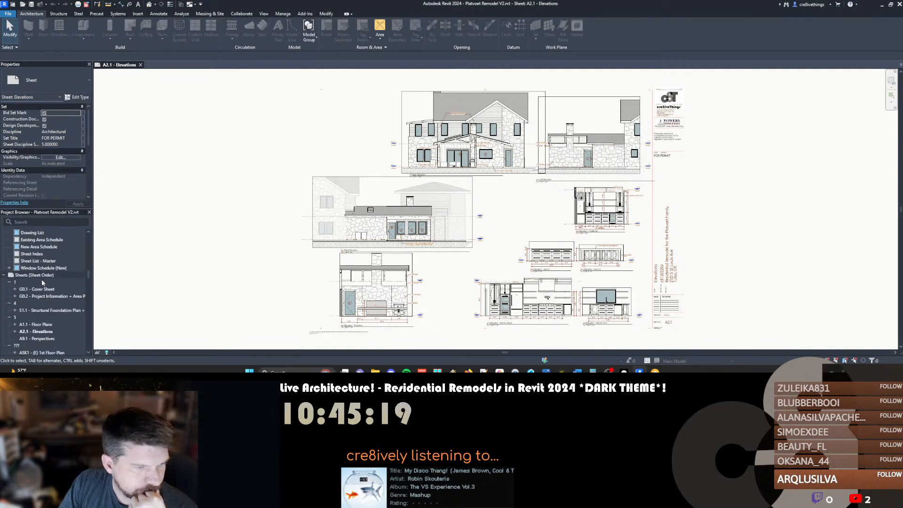
{"action": "double_click", "coordinate": [38, 289]}
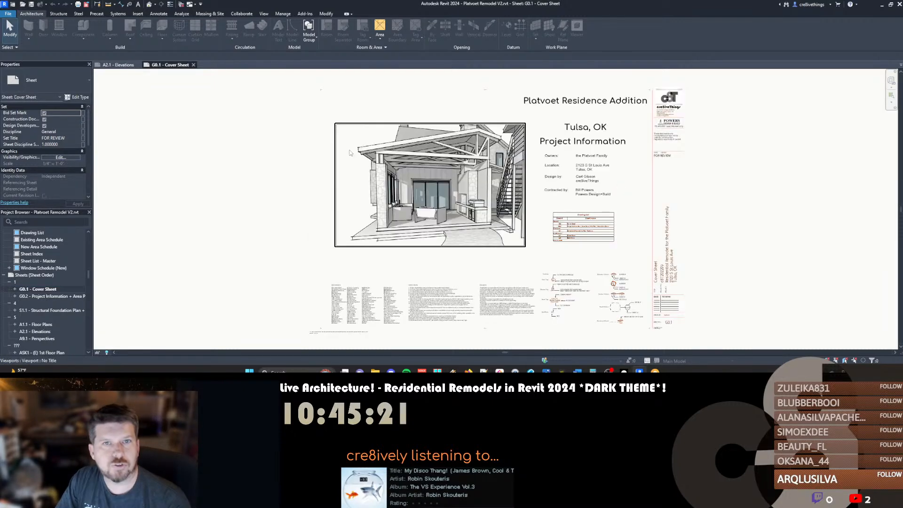
{"action": "double_click", "coordinate": [52, 295]}
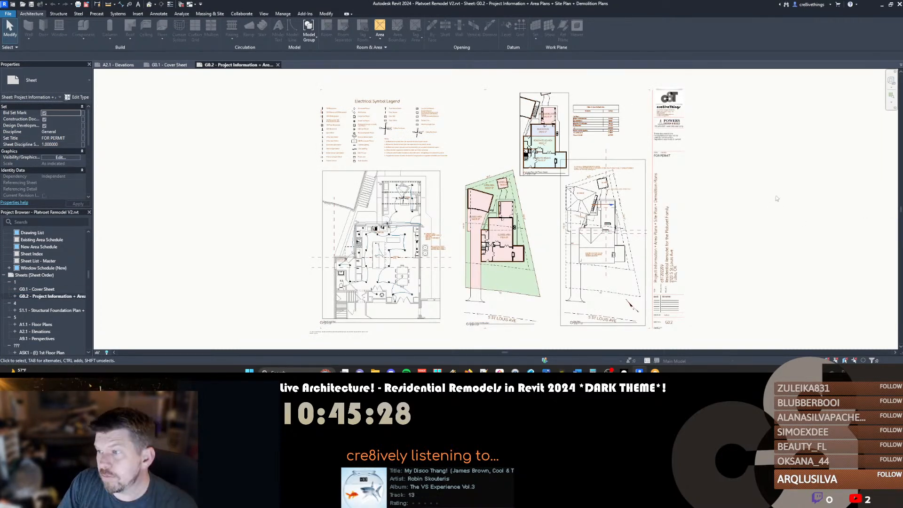
Open sheet A1.1 Floor Plans and inspect the new kitchen, dining and lounge area
{"action": "left_click", "coordinate": [30, 294]}
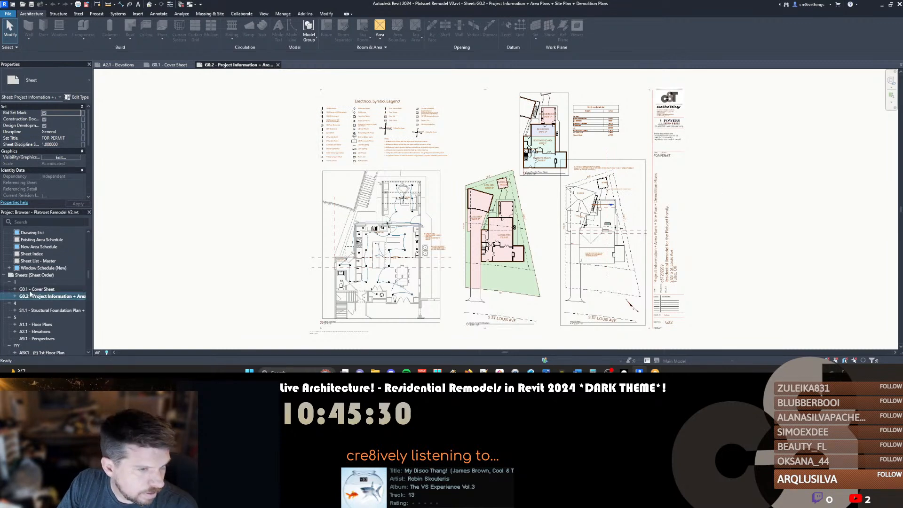
{"action": "double_click", "coordinate": [30, 290]}
{"action": "double_click", "coordinate": [44, 297]}
{"action": "left_click", "coordinate": [40, 324]}
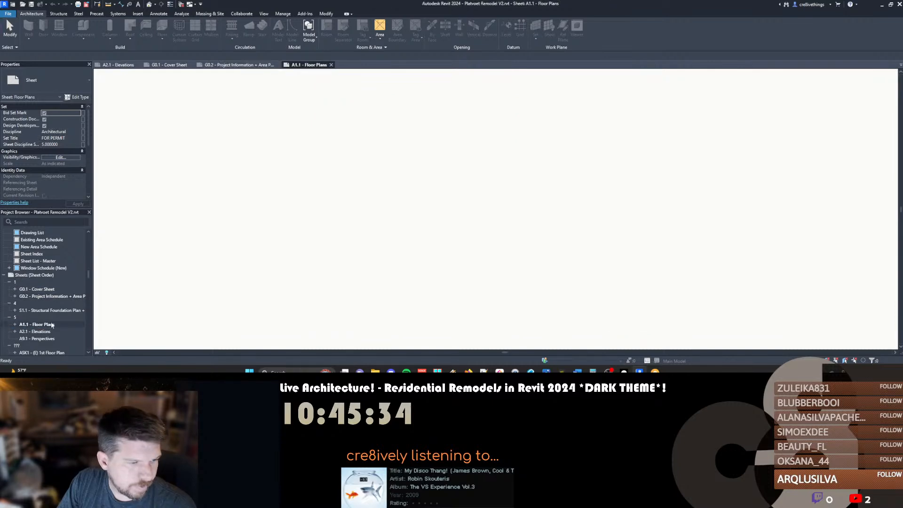
{"action": "scroll", "coordinate": [573, 279], "scroll_direction": "up", "scroll_amount": 4}
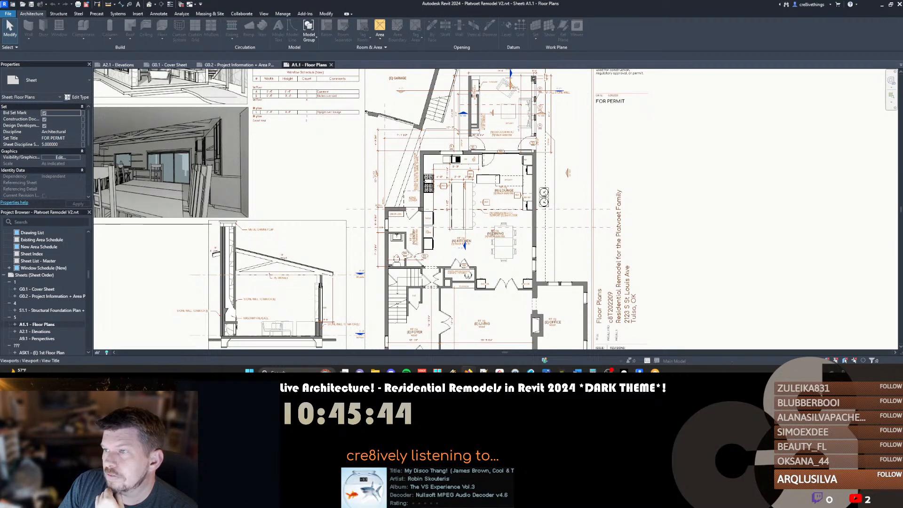
{"action": "scroll", "coordinate": [440, 195], "scroll_direction": "up", "scroll_amount": 4}
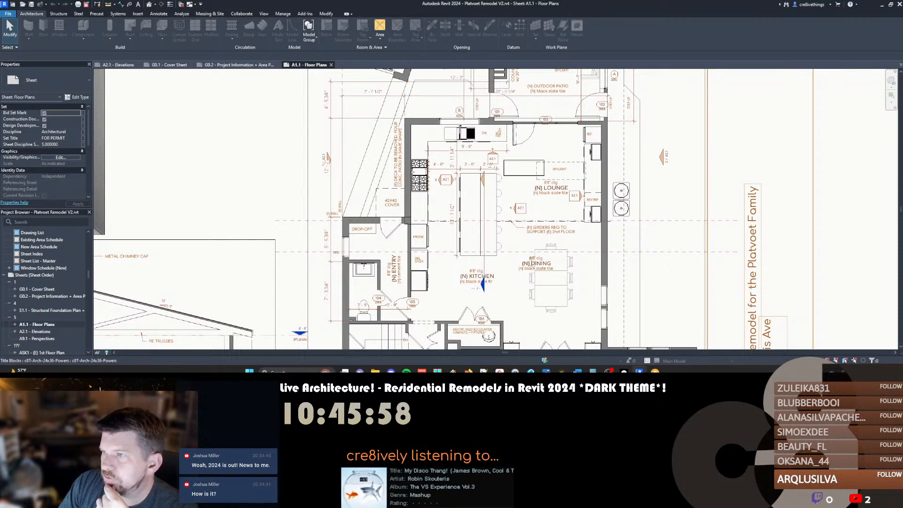
Switch to File Explorer and open Platvoet 3.4.2023.pdf from the project's 08-Owner Provided Documents folder
{"action": "mouse_move", "coordinate": [375, 372]}
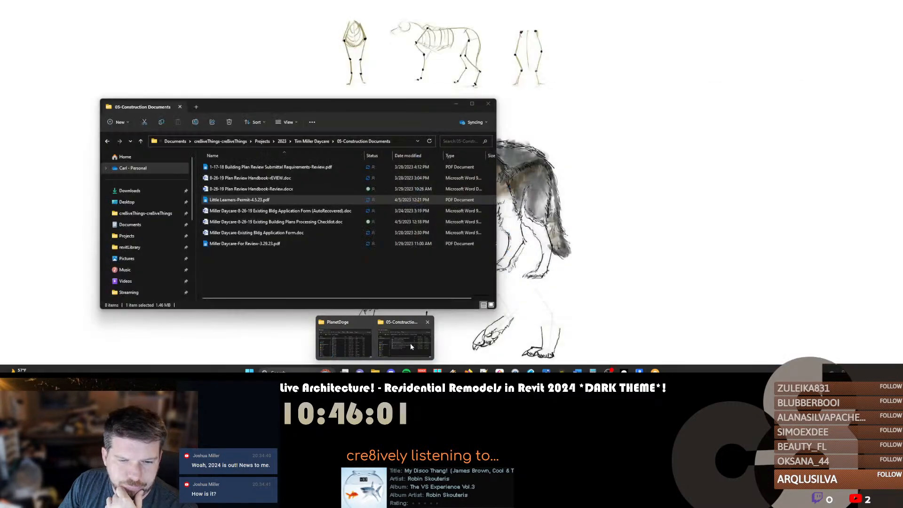
{"action": "left_click", "coordinate": [407, 341]}
{"action": "left_click", "coordinate": [250, 141]}
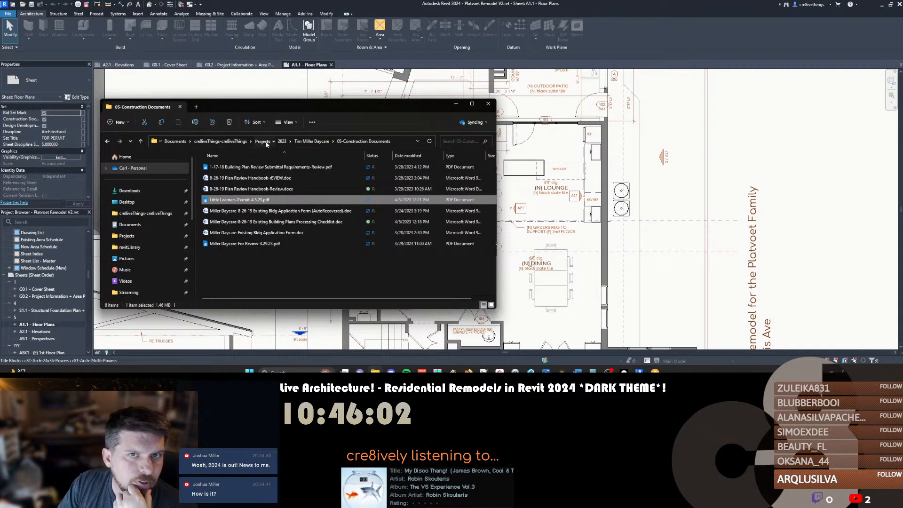
{"action": "left_click", "coordinate": [221, 188]}
{"action": "double_click", "coordinate": [234, 175]}
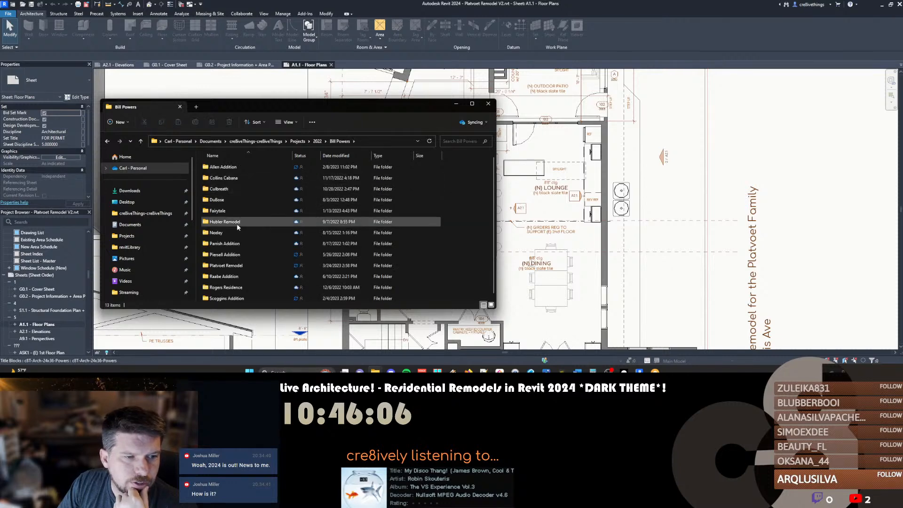
{"action": "double_click", "coordinate": [237, 267]}
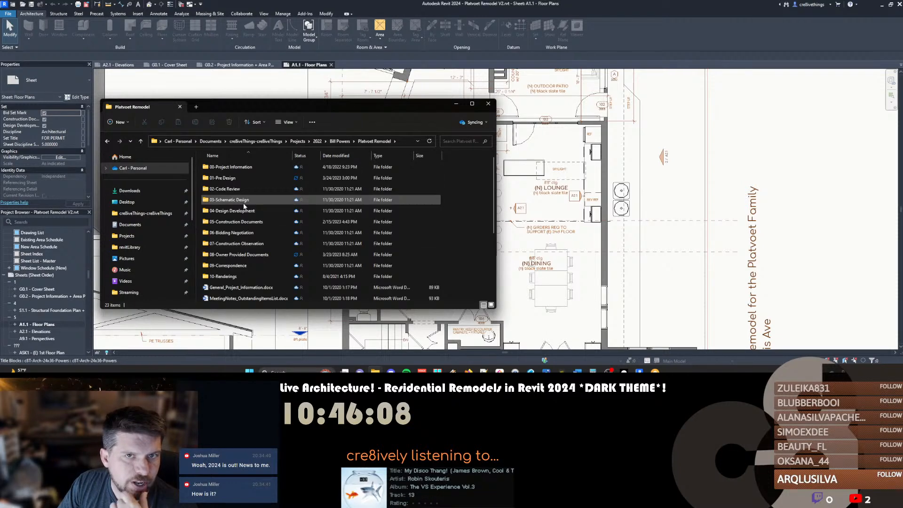
{"action": "double_click", "coordinate": [245, 256]}
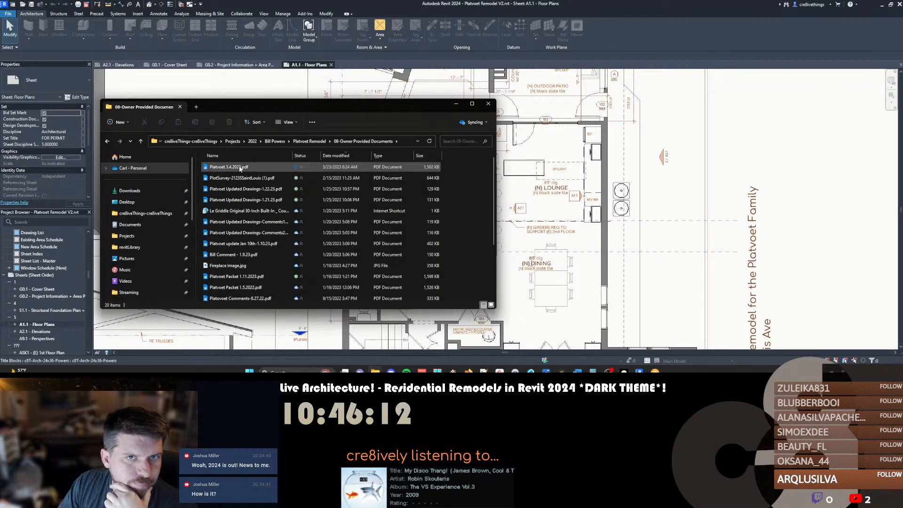
{"action": "double_click", "coordinate": [230, 167]}
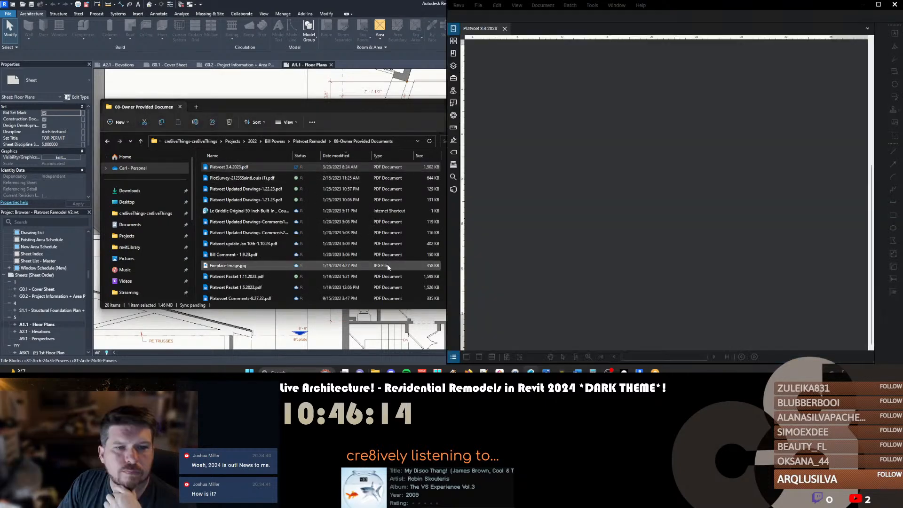
Skim the cabinet PDF's pages, return to the first kitchen rendering, and minimize the file explorer window
{"action": "scroll", "coordinate": [618, 188], "scroll_direction": "down", "scroll_amount": 12}
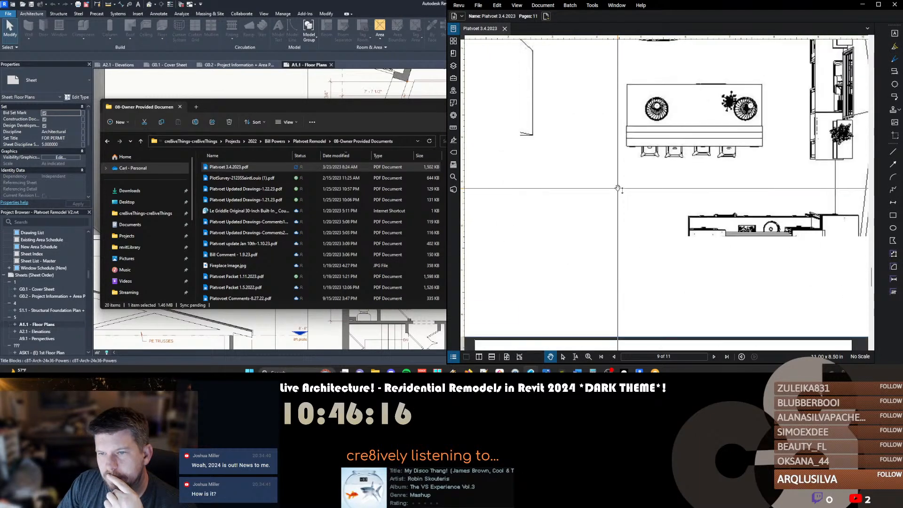
{"action": "scroll", "coordinate": [618, 188], "scroll_direction": "down", "scroll_amount": 15}
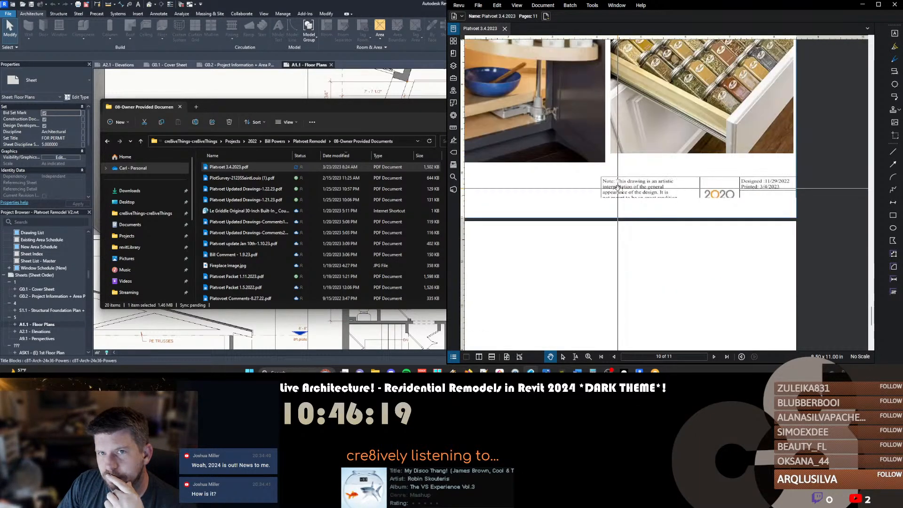
{"action": "scroll", "coordinate": [618, 188], "scroll_direction": "up", "scroll_amount": 20}
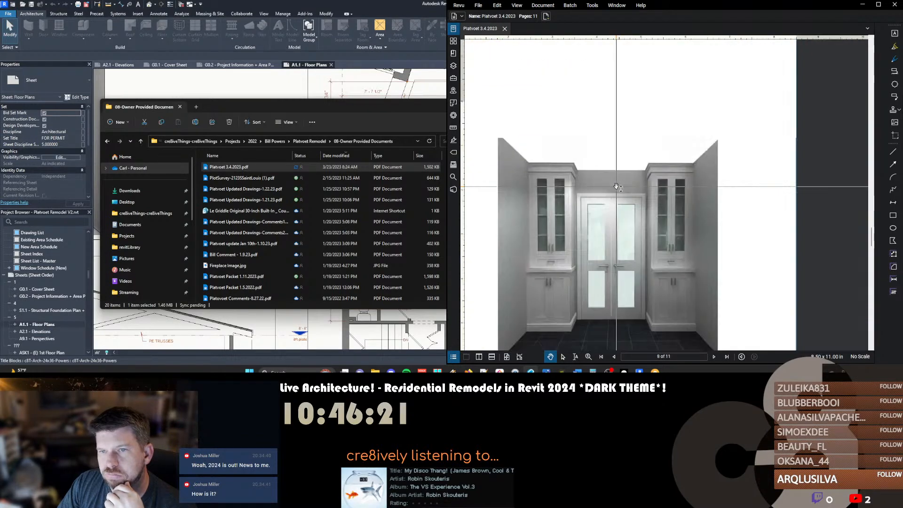
{"action": "scroll", "coordinate": [616, 187], "scroll_direction": "up", "scroll_amount": 5}
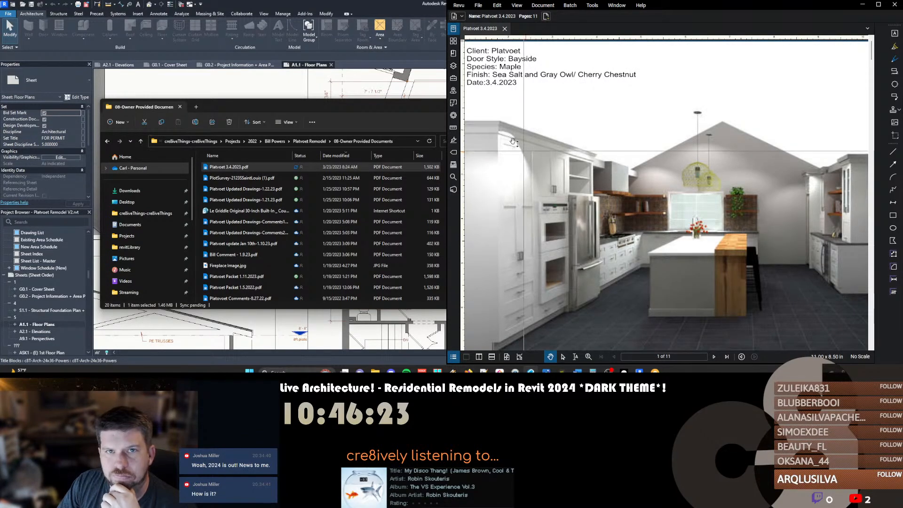
{"action": "left_click", "coordinate": [423, 105]}
{"action": "left_click", "coordinate": [457, 105]}
Examine the kitchen floor plan on page 2 of the PDF and the cabinet elevations on the following pages
{"action": "scroll", "coordinate": [615, 176], "scroll_direction": "down", "scroll_amount": 8}
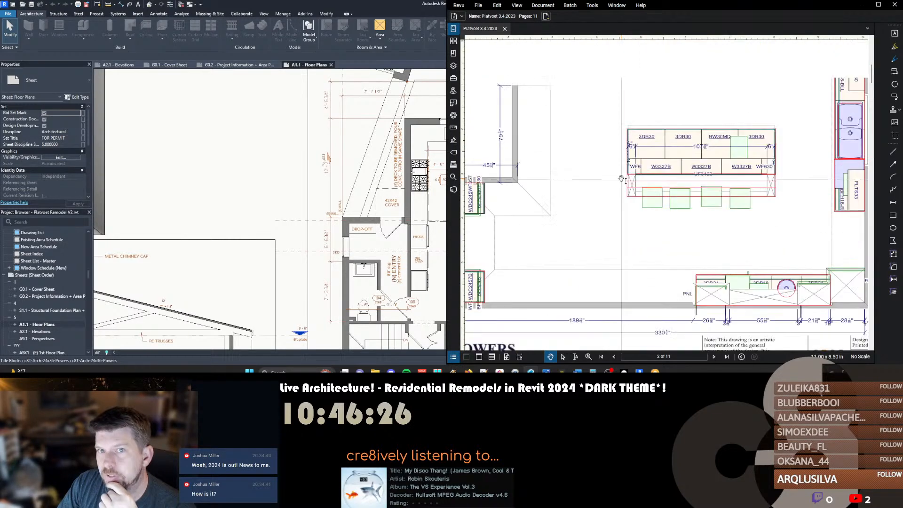
{"action": "scroll", "coordinate": [647, 205], "scroll_direction": "down", "scroll_amount": 1}
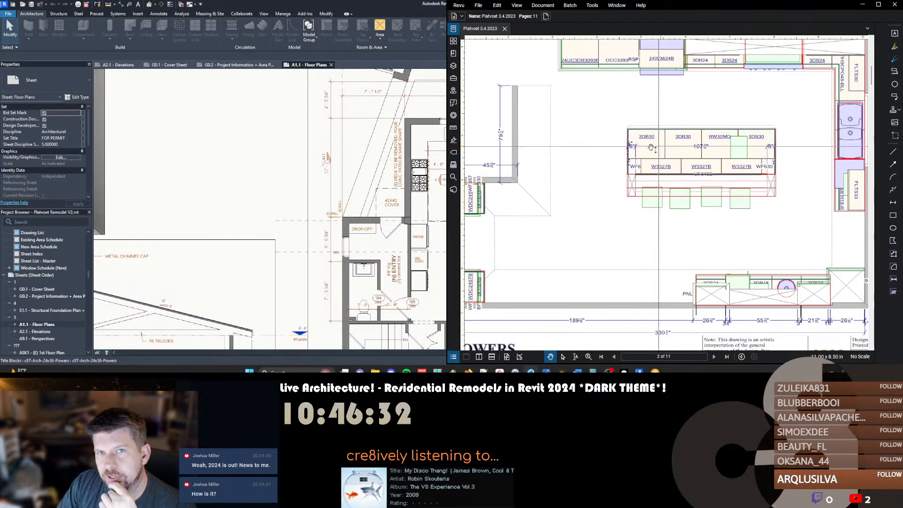
{"action": "scroll", "coordinate": [687, 186], "scroll_direction": "down", "scroll_amount": 3}
{"action": "scroll", "coordinate": [686, 187], "scroll_direction": "down", "scroll_amount": 15}
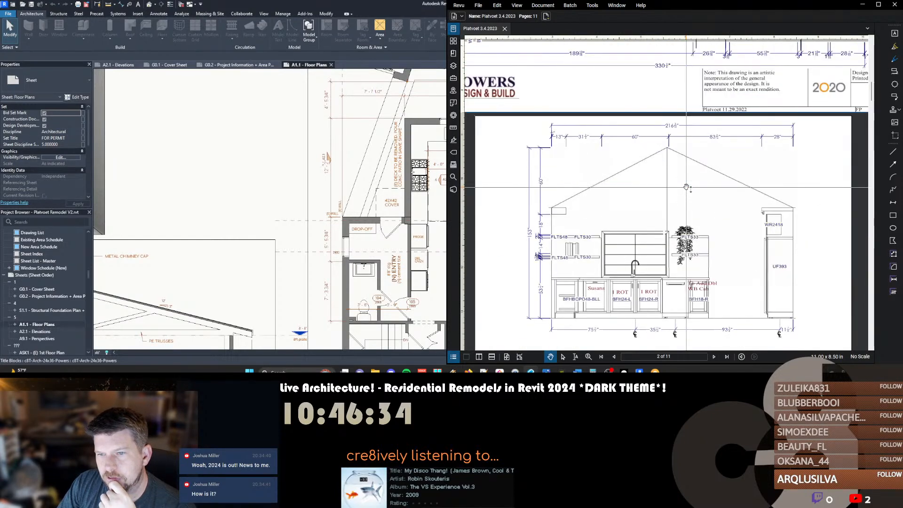
{"action": "scroll", "coordinate": [687, 187], "scroll_direction": "down", "scroll_amount": 8}
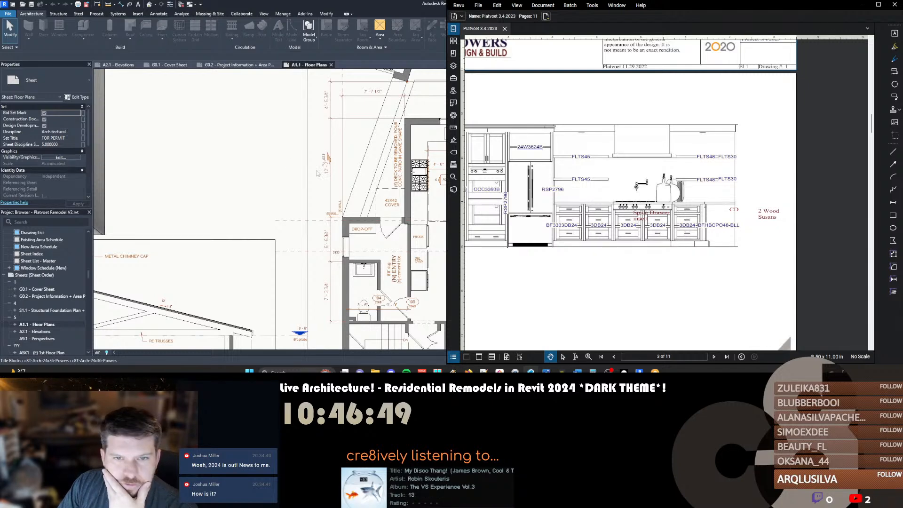
Open sheet A2.1 Elevations and examine the Island 1 and Island 2 cabinet elevations
{"action": "left_click", "coordinate": [345, 176]}
{"action": "scroll", "coordinate": [365, 160], "scroll_direction": "down", "scroll_amount": 2}
{"action": "middle_click_drag", "start_coordinate": [367, 162], "coordinate": [383, 113]}
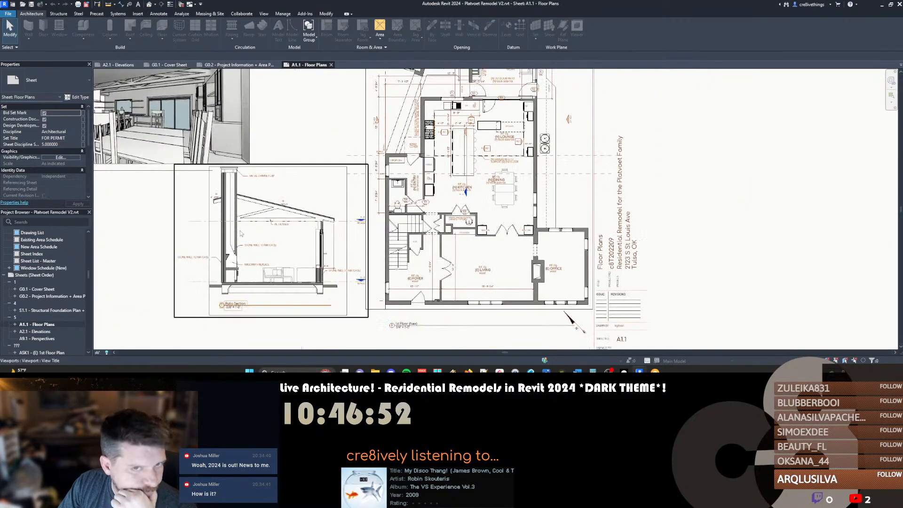
{"action": "double_click", "coordinate": [46, 331]}
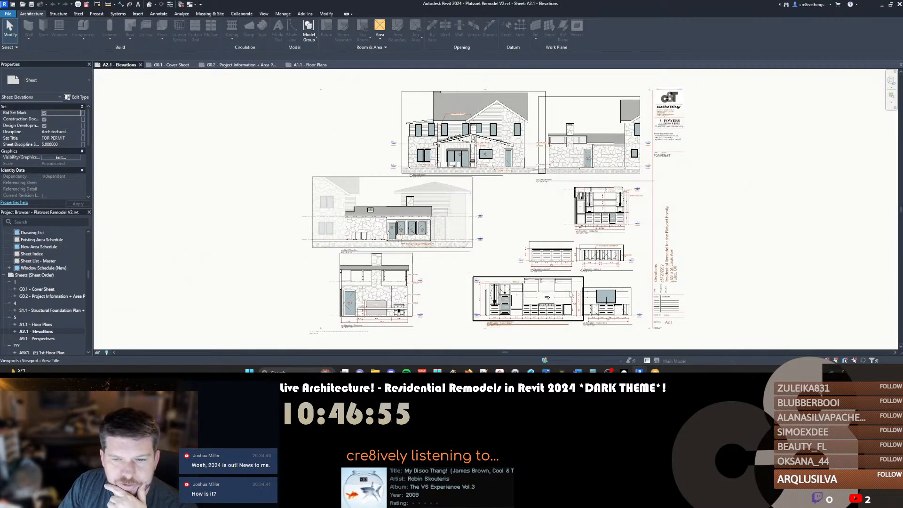
{"action": "scroll", "coordinate": [590, 310], "scroll_direction": "up", "scroll_amount": 3}
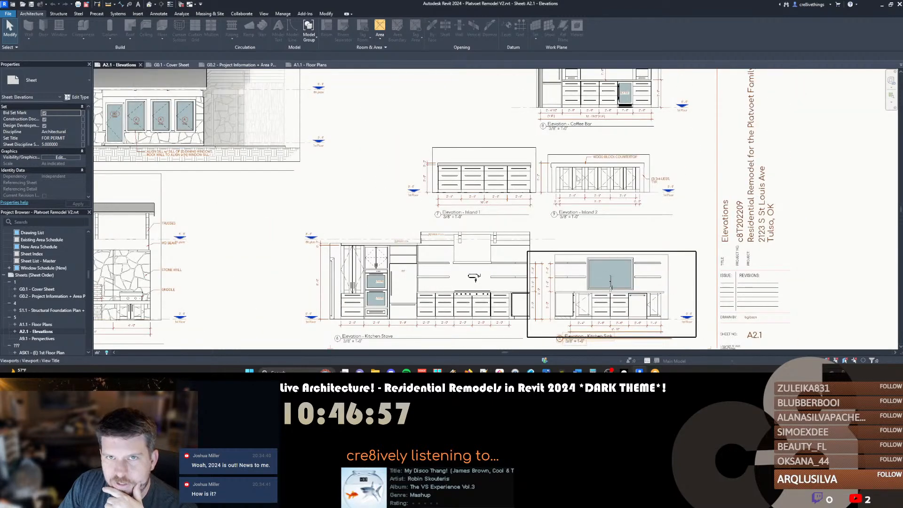
{"action": "scroll", "coordinate": [471, 181], "scroll_direction": "up", "scroll_amount": 4}
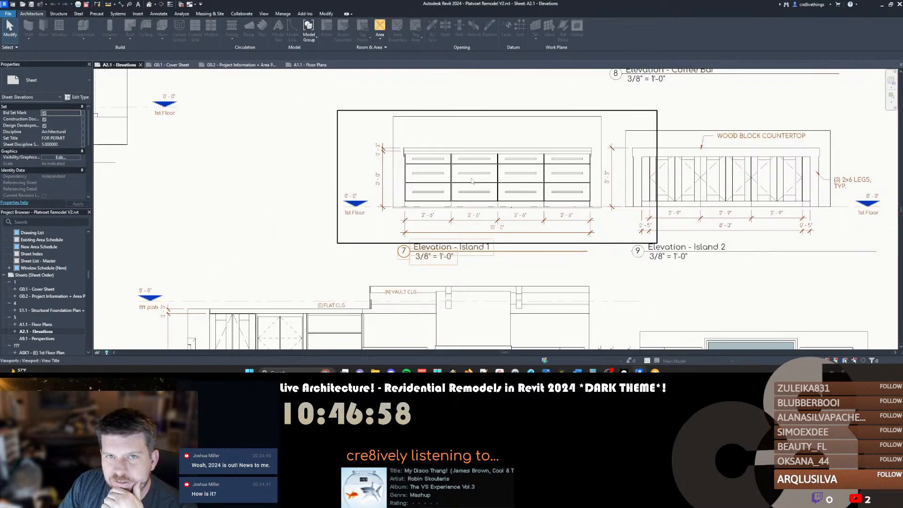
{"action": "scroll", "coordinate": [471, 180], "scroll_direction": "down", "scroll_amount": 2}
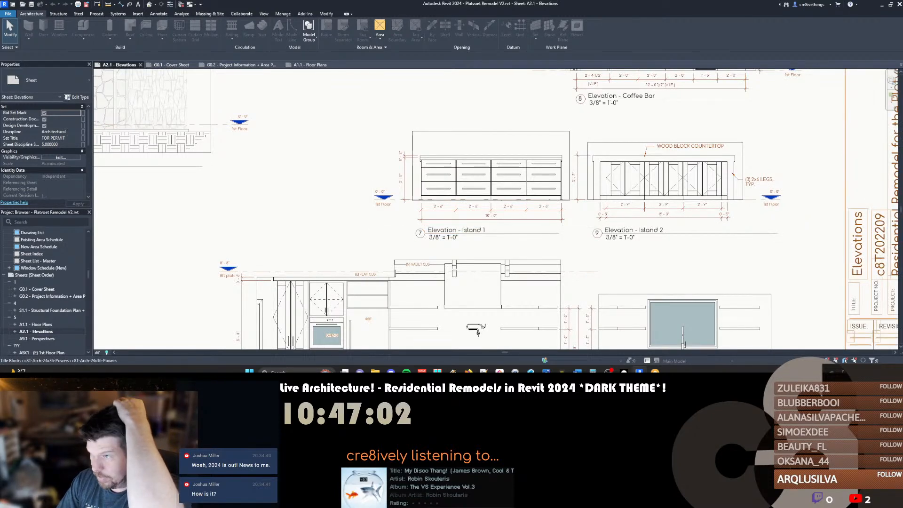
Switch to the Platvoet 3.4.2023 PDF in Bluebeam, examine the 120-inch island cabinet elevation, and return to the Revit elevations sheet
{"action": "mouse_move", "coordinate": [639, 371]}
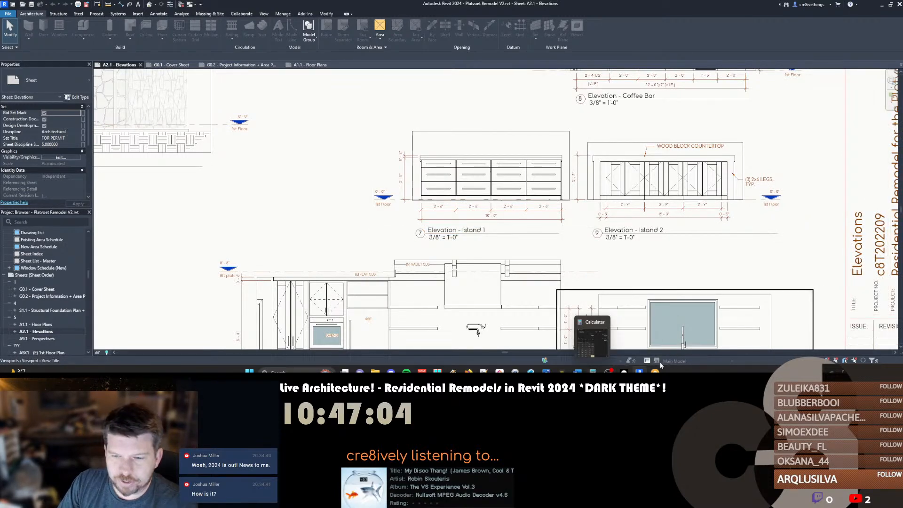
{"action": "mouse_move", "coordinate": [468, 372]}
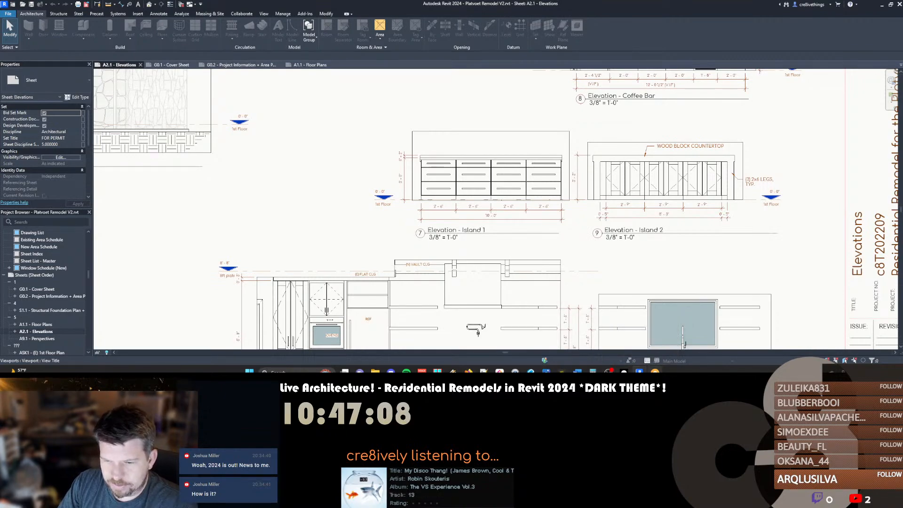
{"action": "key", "text": "alt+Tab"}
{"action": "scroll", "coordinate": [687, 253], "scroll_direction": "down", "scroll_amount": 2, "text": "alt"}
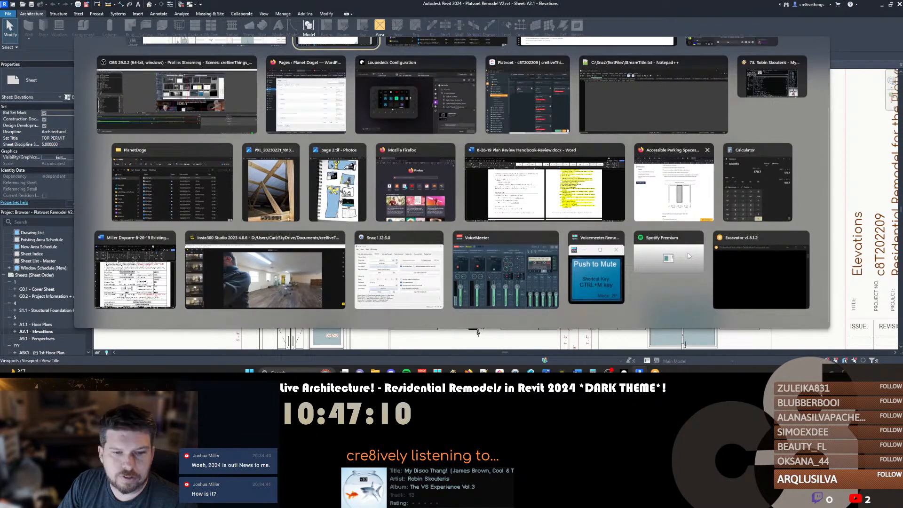
{"action": "scroll", "coordinate": [264, 237], "scroll_direction": "up", "scroll_amount": 2, "text": "alt"}
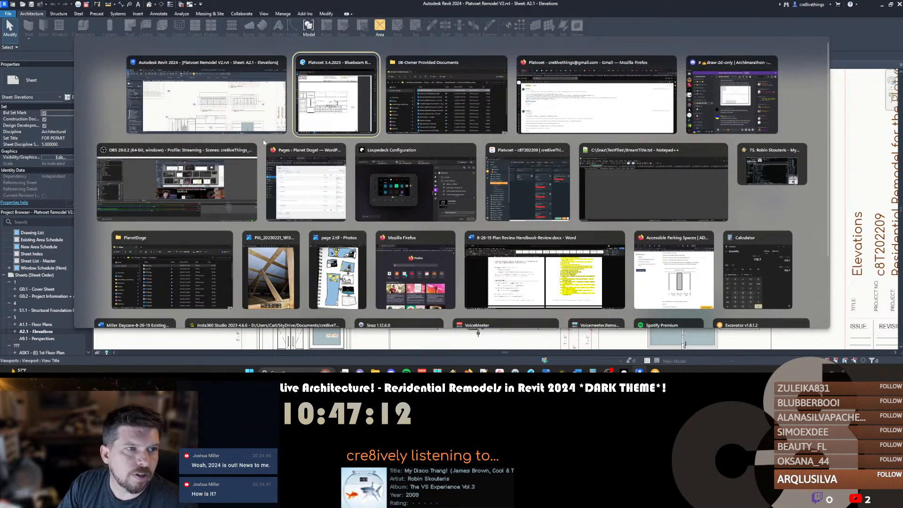
{"action": "left_click", "coordinate": [319, 96]}
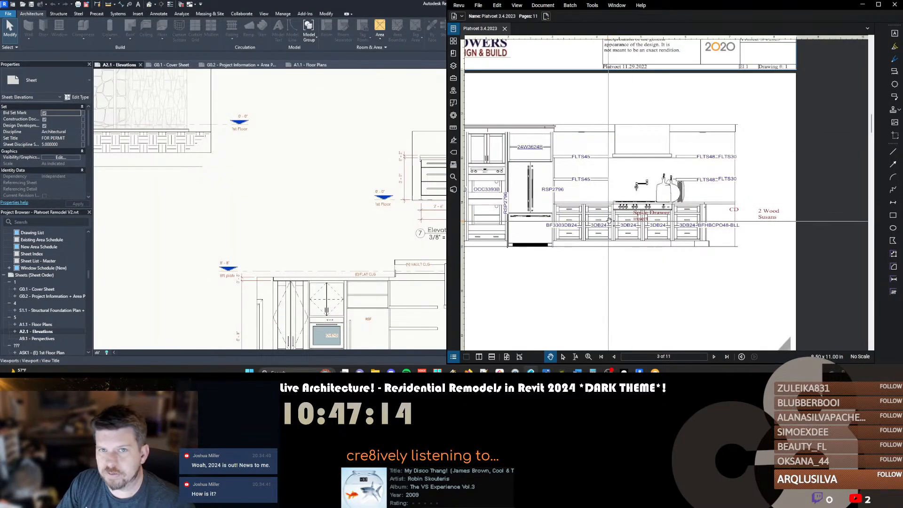
{"action": "scroll", "coordinate": [621, 225], "scroll_direction": "down", "scroll_amount": 5}
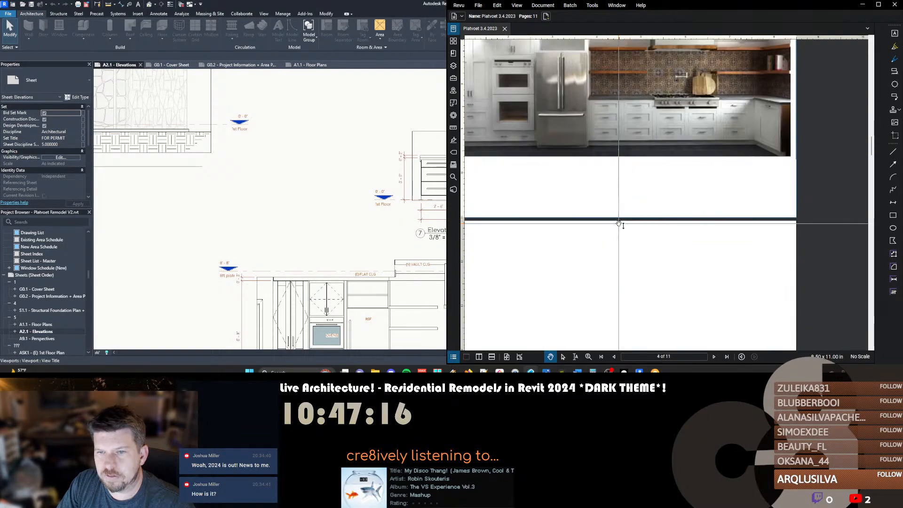
{"action": "scroll", "coordinate": [619, 223], "scroll_direction": "down", "scroll_amount": 6}
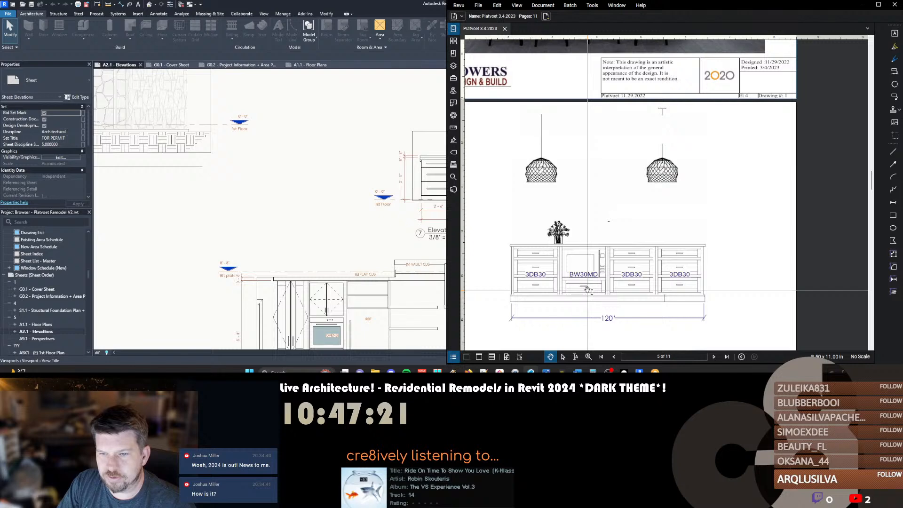
{"action": "scroll", "coordinate": [588, 297], "scroll_direction": "up", "scroll_amount": 2, "text": "ctrl"}
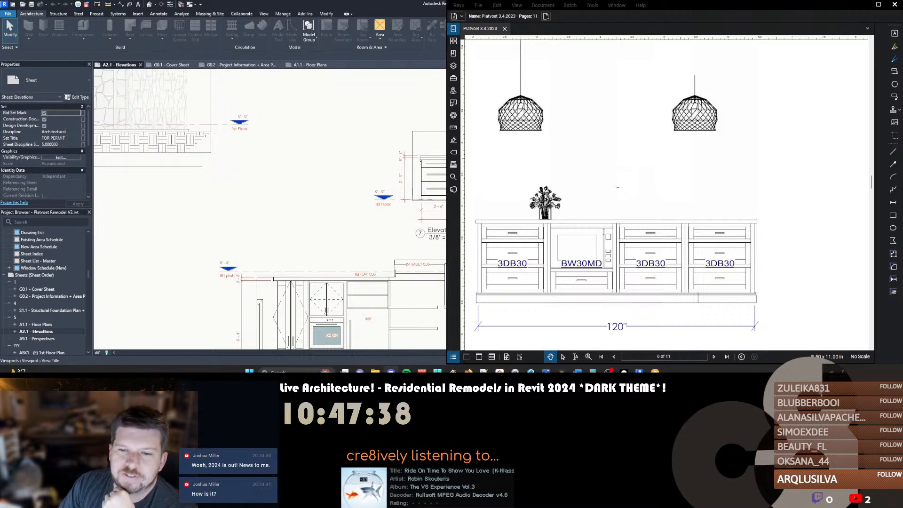
{"action": "left_click", "coordinate": [300, 157]}
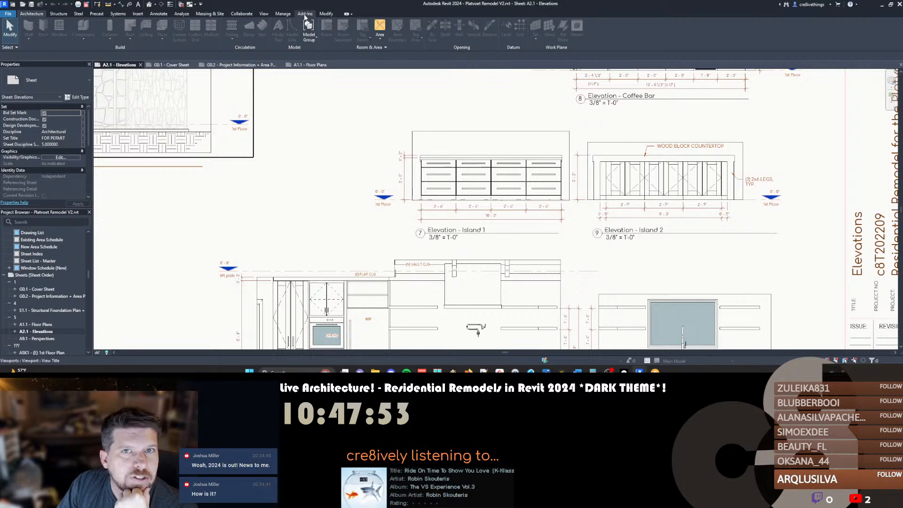
{"action": "double_click", "coordinate": [458, 136]}
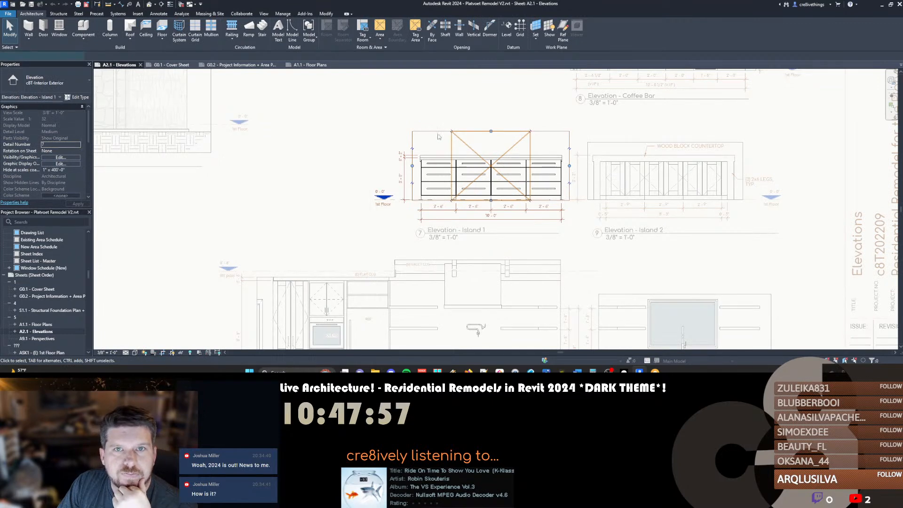
{"action": "double_click", "coordinate": [438, 137]}
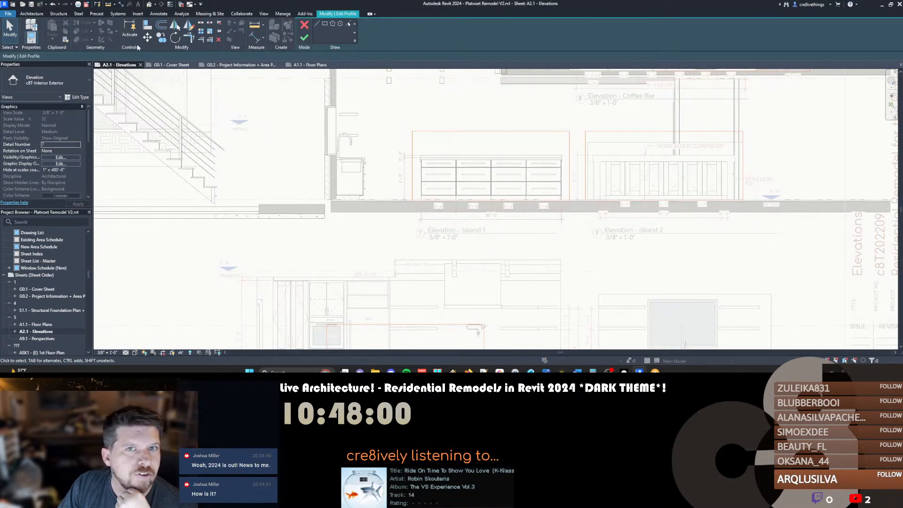
{"action": "left_click", "coordinate": [304, 27]}
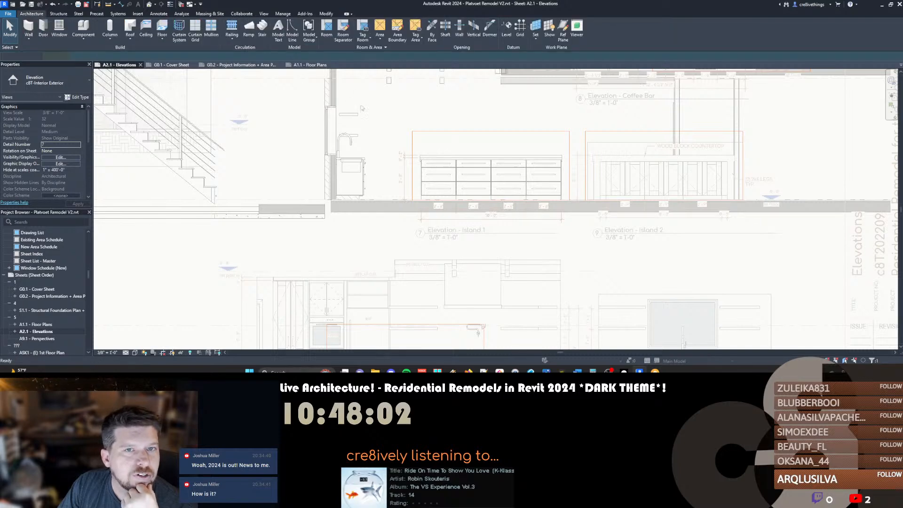
{"action": "key", "text": "Escape"}
{"action": "double_click", "coordinate": [331, 118]}
{"action": "scroll", "coordinate": [356, 177], "scroll_direction": "down", "scroll_amount": 3}
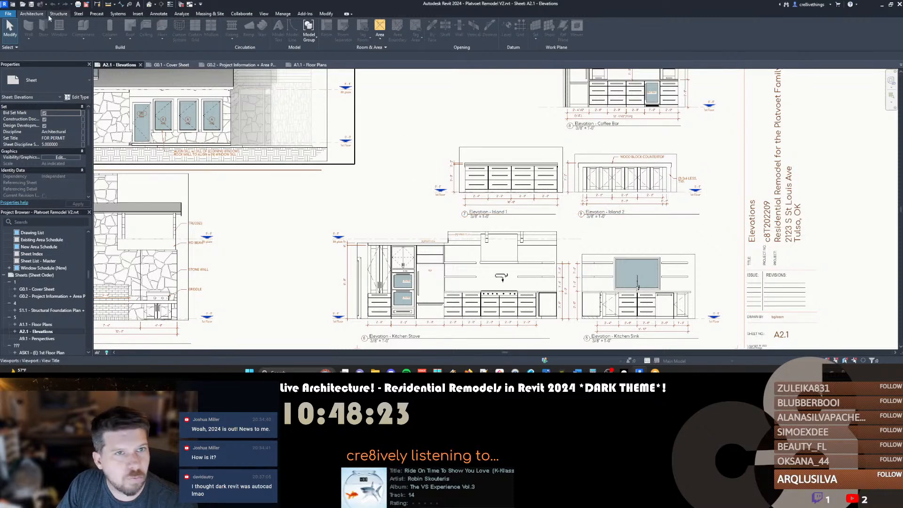
Preview the elevations sheet with the dark canvas theme and restore the light canvas
{"action": "left_click", "coordinate": [263, 14]}
{"action": "left_click", "coordinate": [679, 28]}
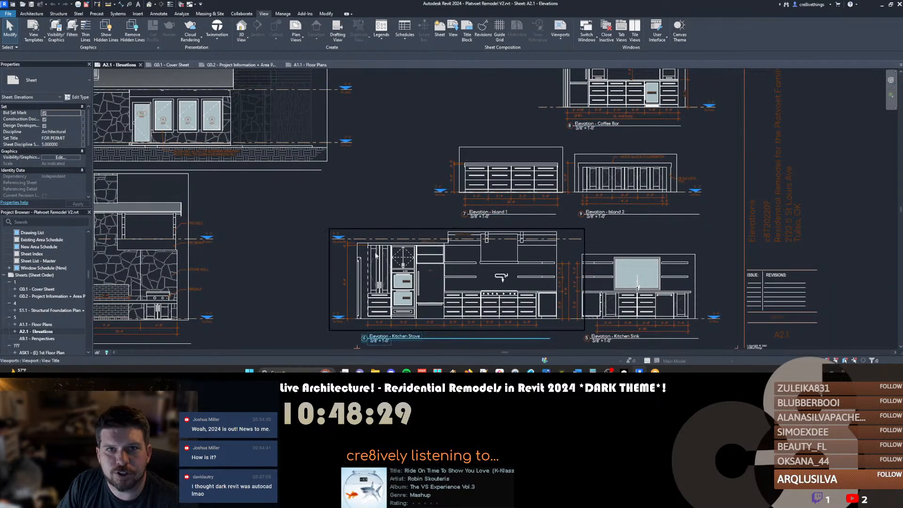
{"action": "scroll", "coordinate": [363, 200], "scroll_direction": "down", "scroll_amount": 4}
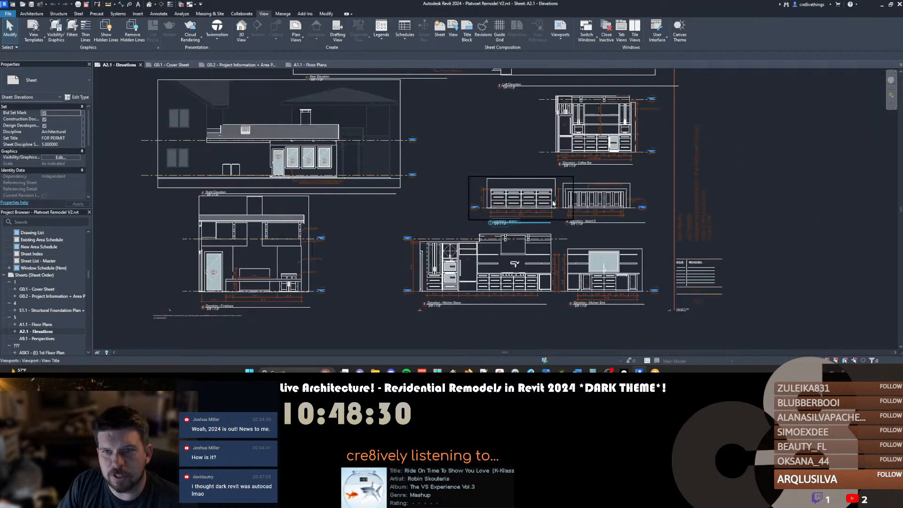
{"action": "middle_click_drag", "start_coordinate": [471, 138], "coordinate": [470, 152]}
{"action": "left_click", "coordinate": [680, 29]}
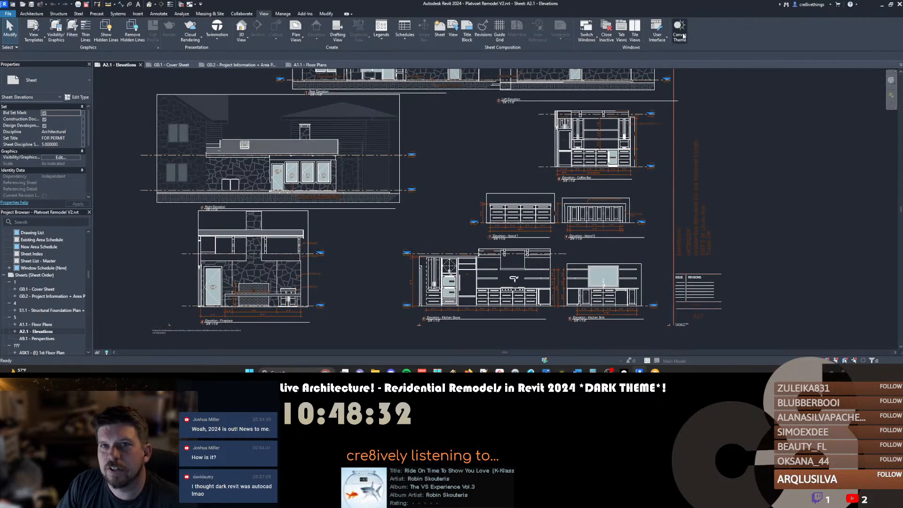
{"action": "scroll", "coordinate": [256, 219], "scroll_direction": "up", "scroll_amount": 1}
{"action": "middle_click_drag", "start_coordinate": [365, 234], "coordinate": [385, 235]}
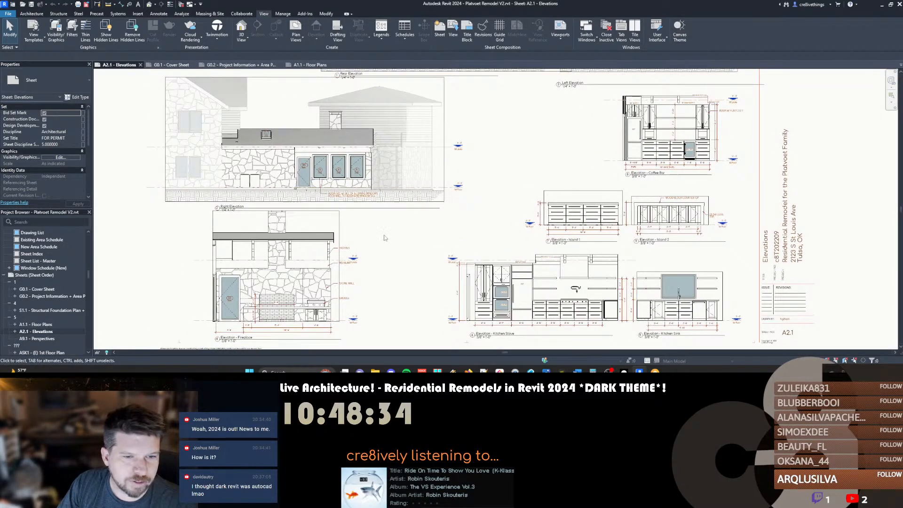
{"action": "scroll", "coordinate": [414, 231], "scroll_direction": "down", "scroll_amount": 1}
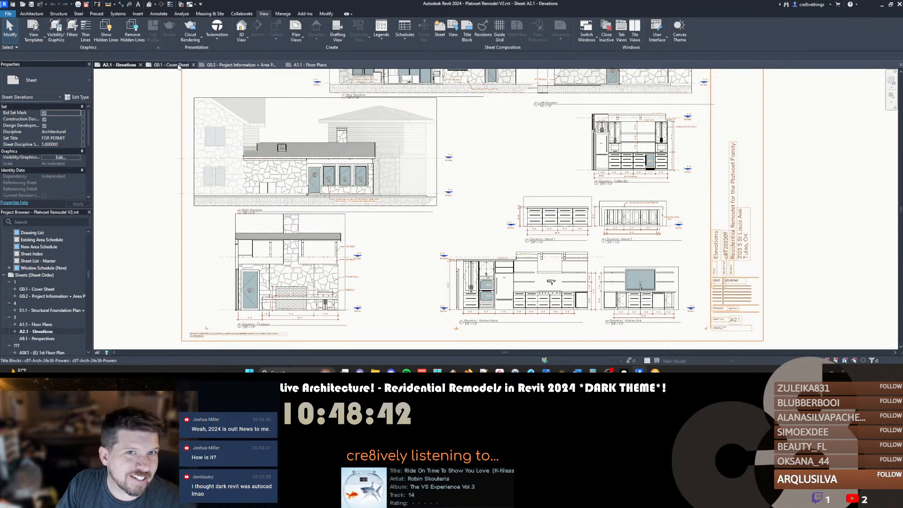
{"action": "middle_click_drag", "start_coordinate": [242, 105], "coordinate": [250, 124]}
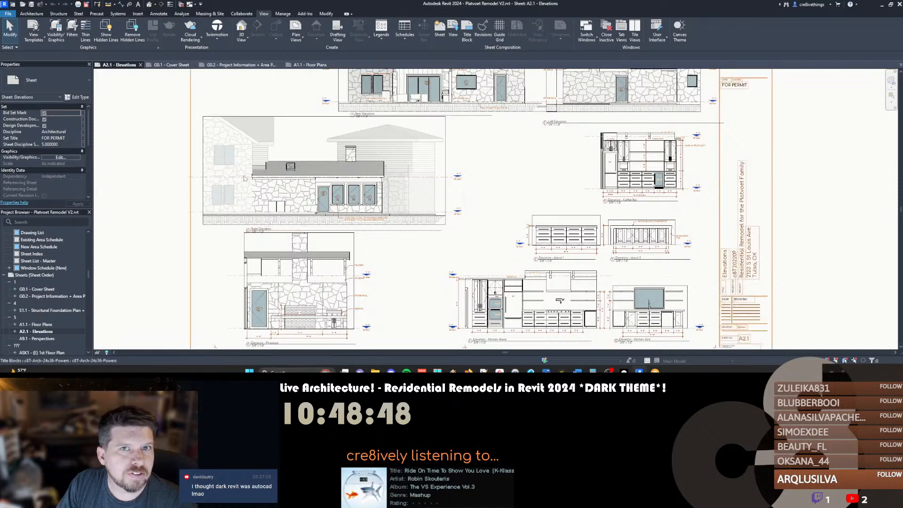
{"action": "left_click", "coordinate": [217, 29]}
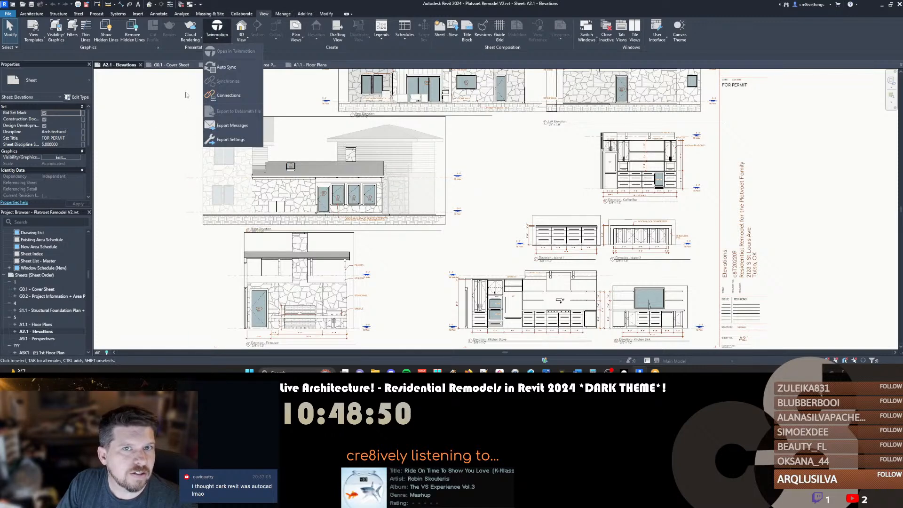
{"action": "left_click", "coordinate": [186, 95]}
{"action": "middle_click_drag", "start_coordinate": [445, 255], "coordinate": [389, 192]}
{"action": "scroll", "coordinate": [357, 262], "scroll_direction": "up", "scroll_amount": 1}
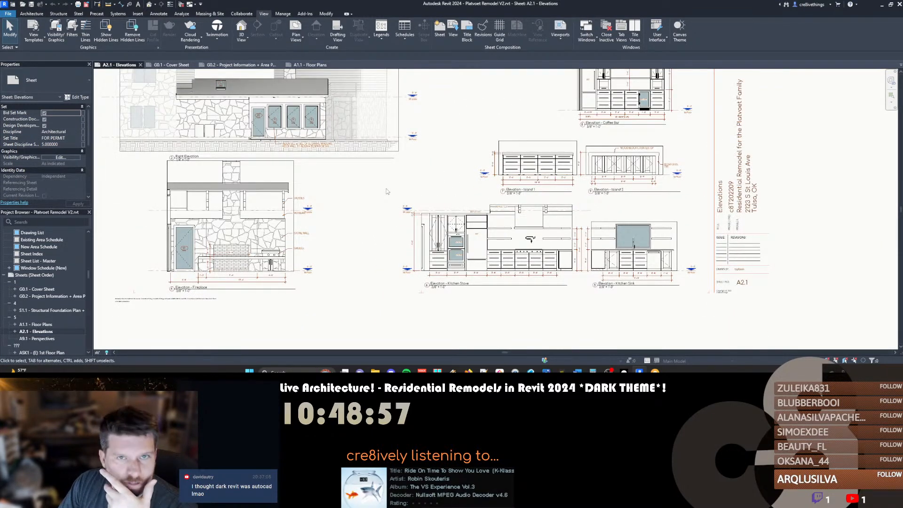
{"action": "middle_click_drag", "start_coordinate": [370, 213], "coordinate": [326, 179]}
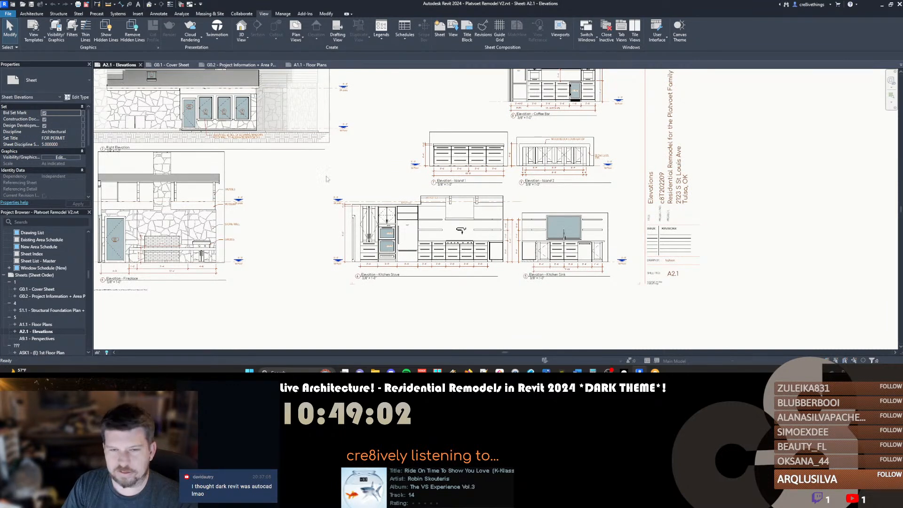
Start opening a file from the Revit Library and look through the cabinet families in Casework > Domestic Kitchen
{"action": "key", "text": "ctrl+o"}
{"action": "left_click", "coordinate": [342, 159]}
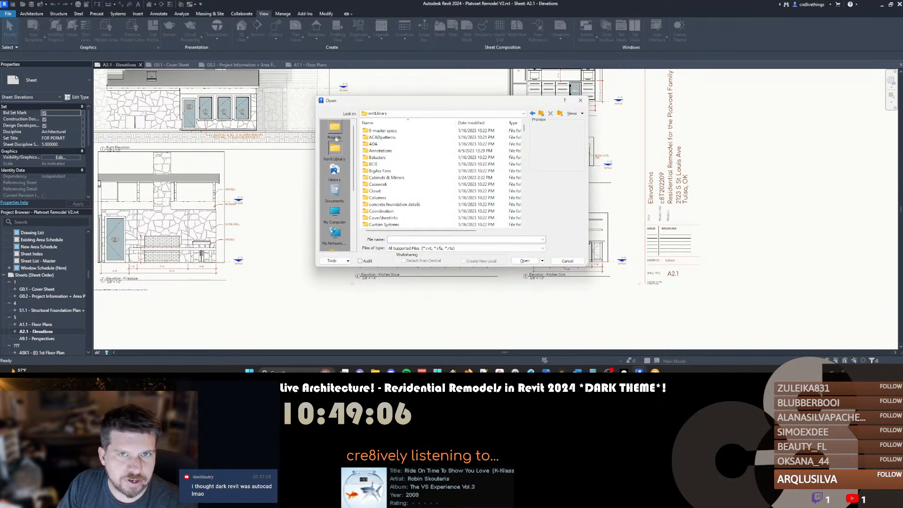
{"action": "double_click", "coordinate": [377, 184]}
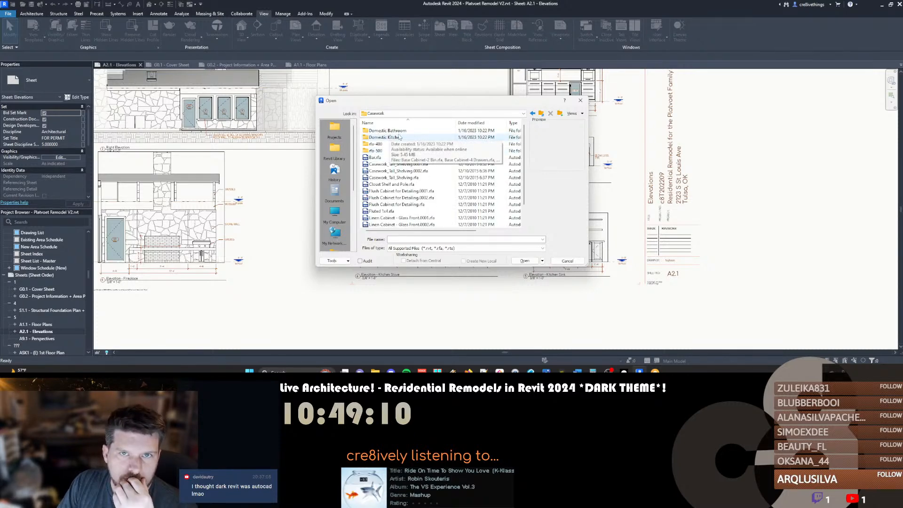
{"action": "double_click", "coordinate": [401, 137]}
{"action": "scroll", "coordinate": [405, 155], "scroll_direction": "down", "scroll_amount": 3}
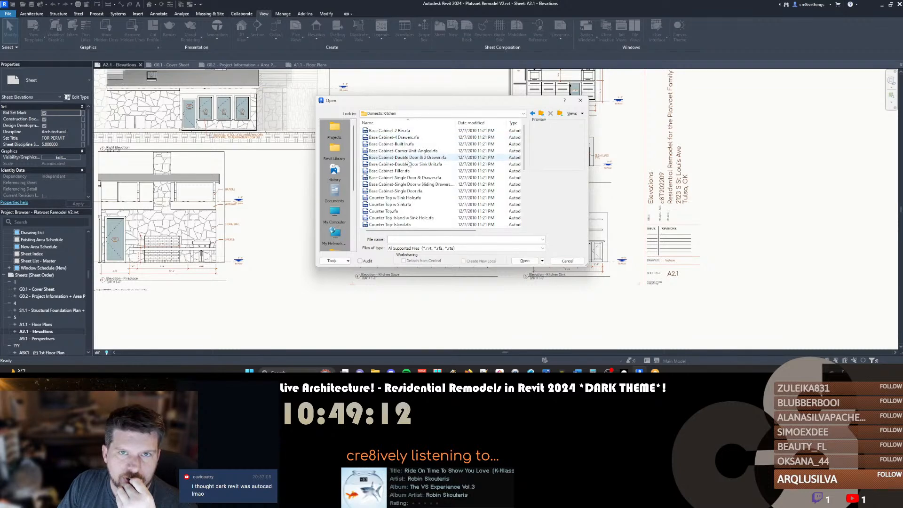
{"action": "scroll", "coordinate": [409, 164], "scroll_direction": "down", "scroll_amount": 2}
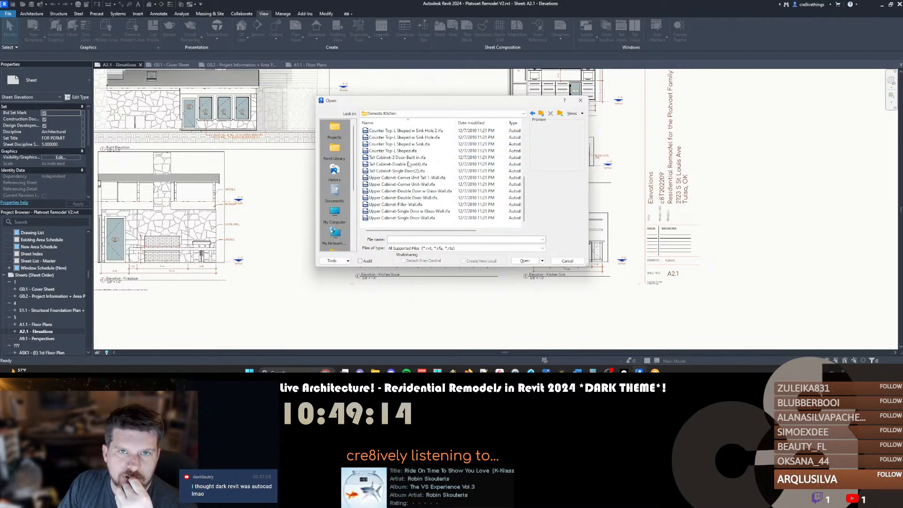
{"action": "scroll", "coordinate": [451, 160], "scroll_direction": "up", "scroll_amount": 5}
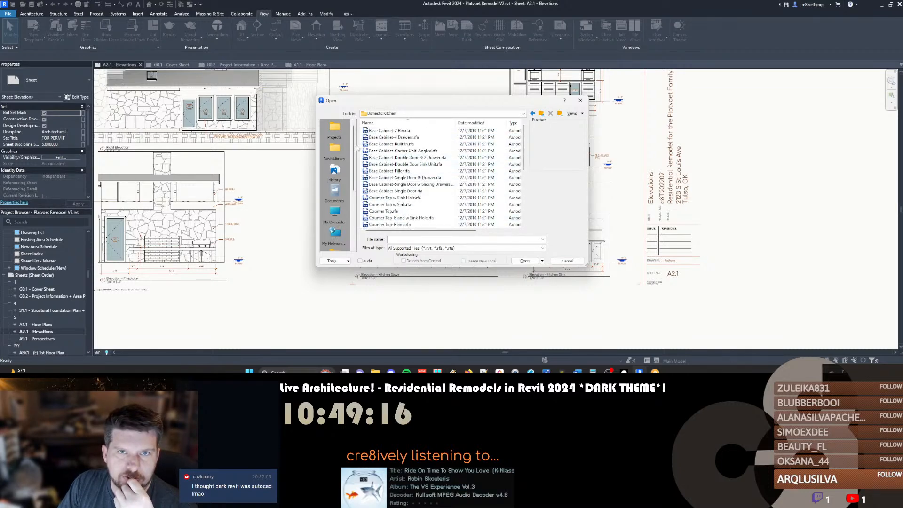
Go up from Domestic Kitchen to the folder above Casework, open Cabinets & Mirrors and look through its contents
{"action": "left_click", "coordinate": [541, 114]}
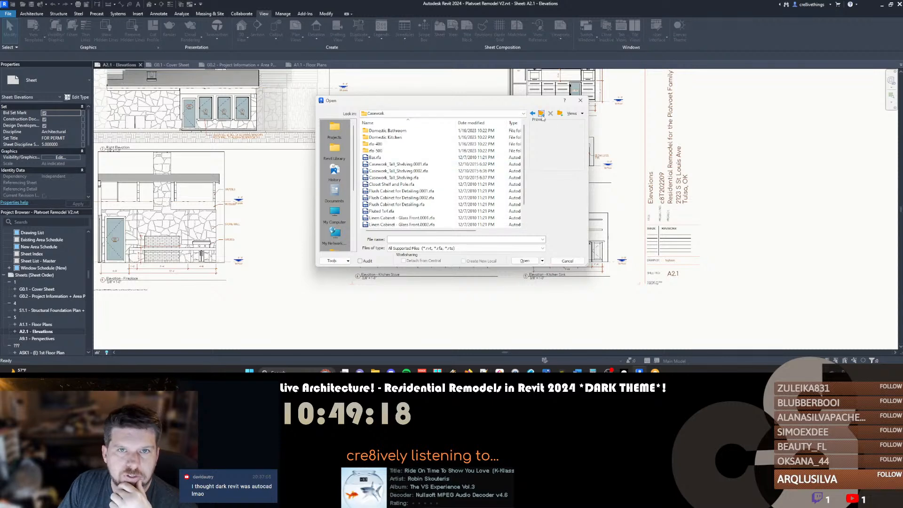
{"action": "left_click", "coordinate": [541, 114]}
{"action": "double_click", "coordinate": [402, 169]}
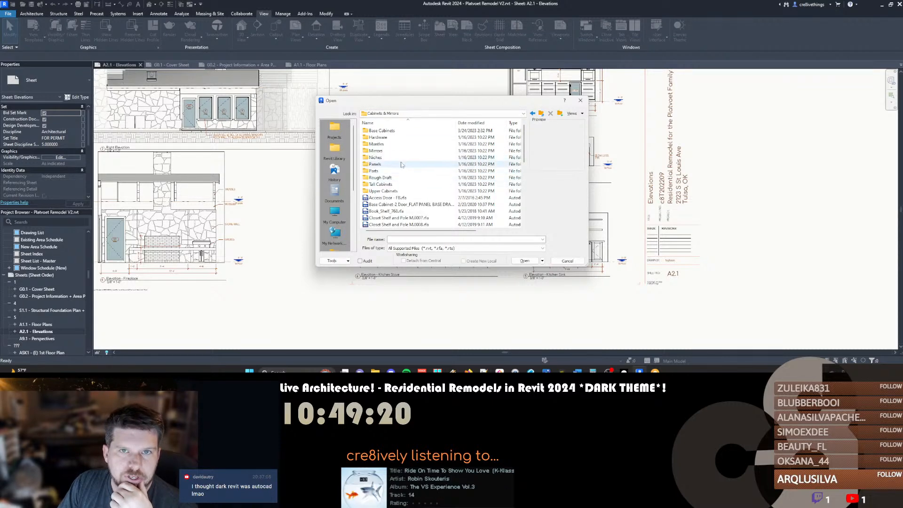
{"action": "scroll", "coordinate": [402, 188], "scroll_direction": "down", "scroll_amount": 4}
{"action": "scroll", "coordinate": [402, 196], "scroll_direction": "down", "scroll_amount": 3}
{"action": "scroll", "coordinate": [385, 221], "scroll_direction": "up", "scroll_amount": 7}
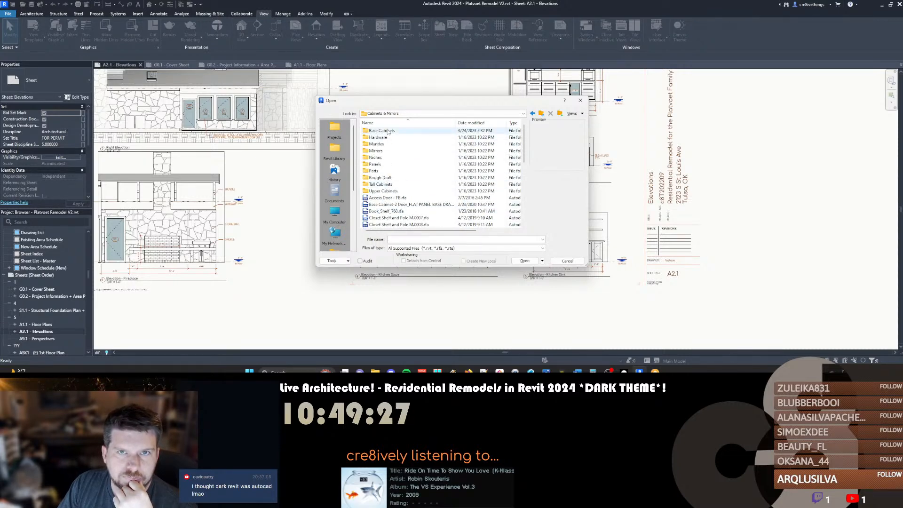
Open the Base Cabinets folder and look through its style subfolders and the one-door, one-drawer cabinet families
{"action": "double_click", "coordinate": [389, 131]}
{"action": "scroll", "coordinate": [394, 174], "scroll_direction": "down", "scroll_amount": 3}
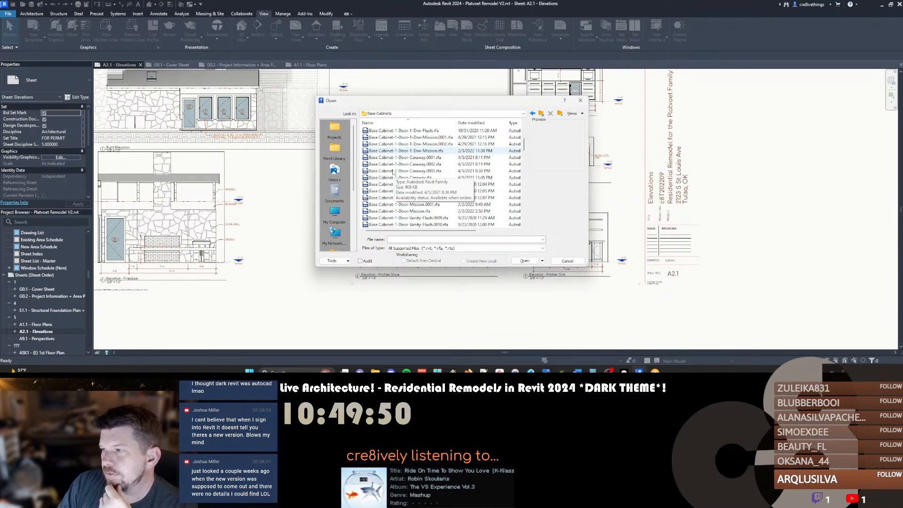
{"action": "scroll", "coordinate": [393, 172], "scroll_direction": "up", "scroll_amount": 3}
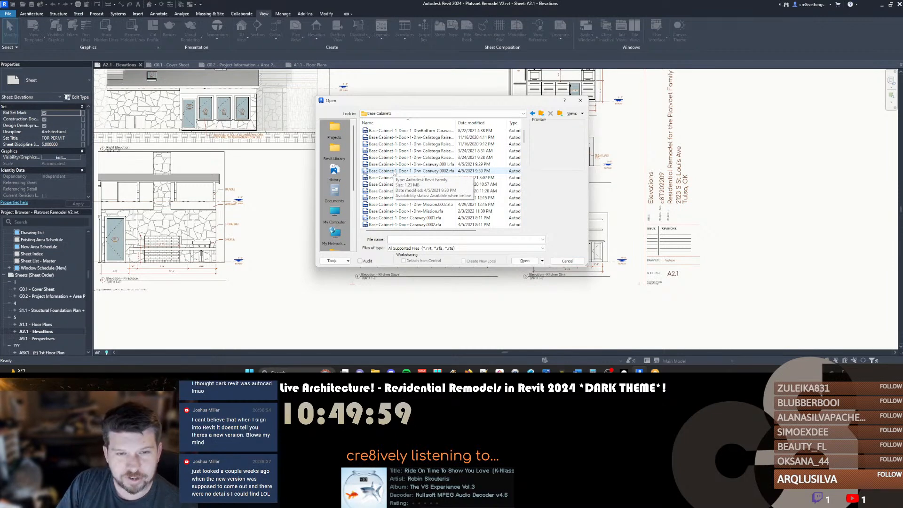
{"action": "scroll", "coordinate": [394, 173], "scroll_direction": "up", "scroll_amount": 2}
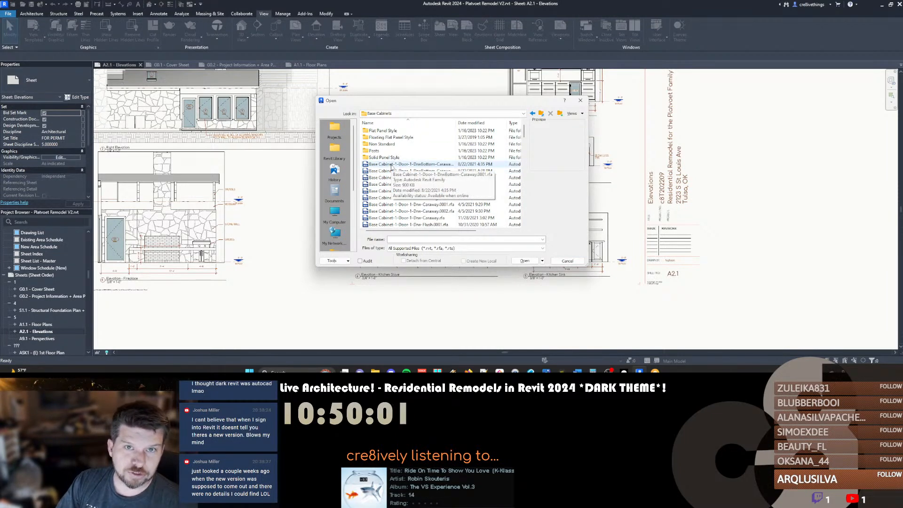
{"action": "scroll", "coordinate": [391, 167], "scroll_direction": "down", "scroll_amount": 2}
{"action": "scroll", "coordinate": [393, 168], "scroll_direction": "up", "scroll_amount": 2}
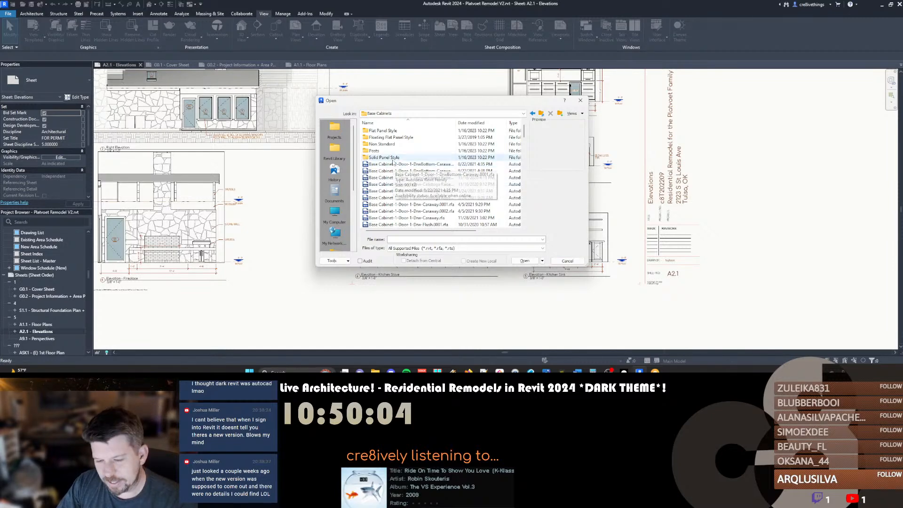
{"action": "scroll", "coordinate": [395, 151], "scroll_direction": "down", "scroll_amount": 2}
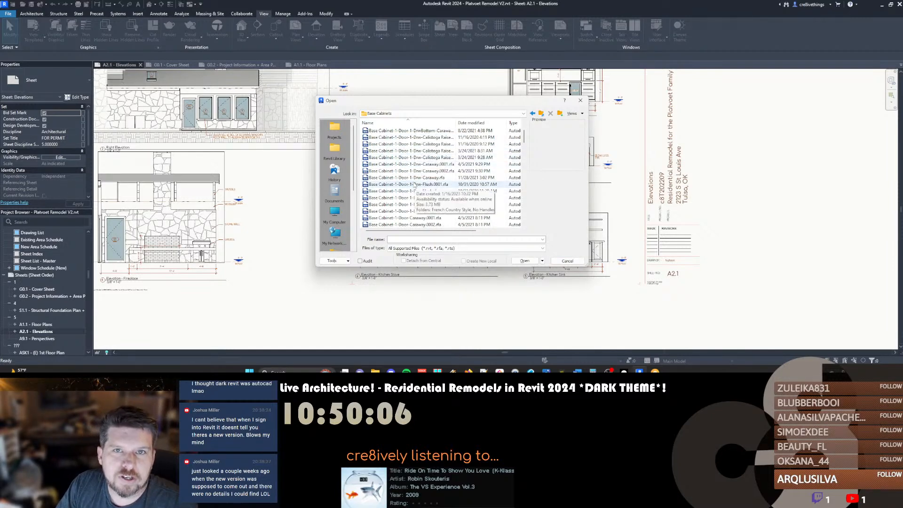
{"action": "scroll", "coordinate": [399, 141], "scroll_direction": "up", "scroll_amount": 2}
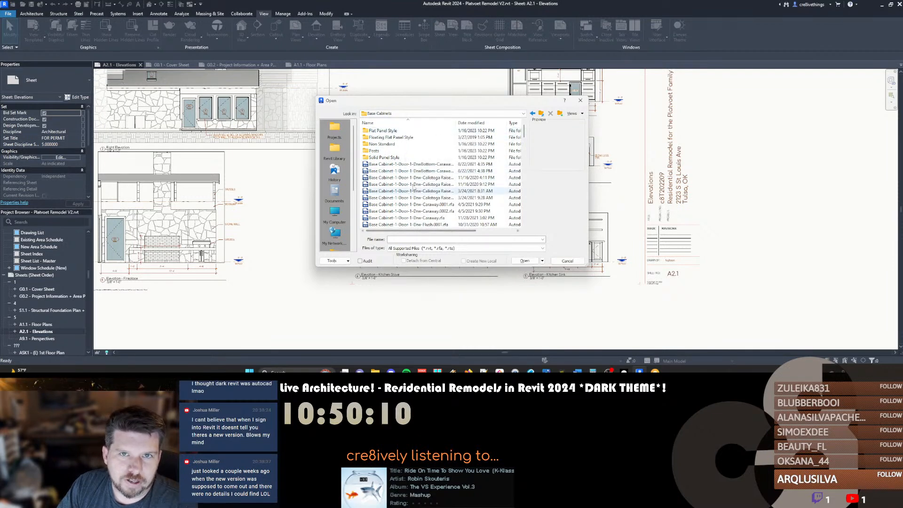
Look through the remaining base cabinet families, including the door, drawer, corner and open-shelving types, and return to Cabinets & Mirrors
{"action": "scroll", "coordinate": [411, 183], "scroll_direction": "down", "scroll_amount": 2}
{"action": "scroll", "coordinate": [413, 184], "scroll_direction": "down", "scroll_amount": 4}
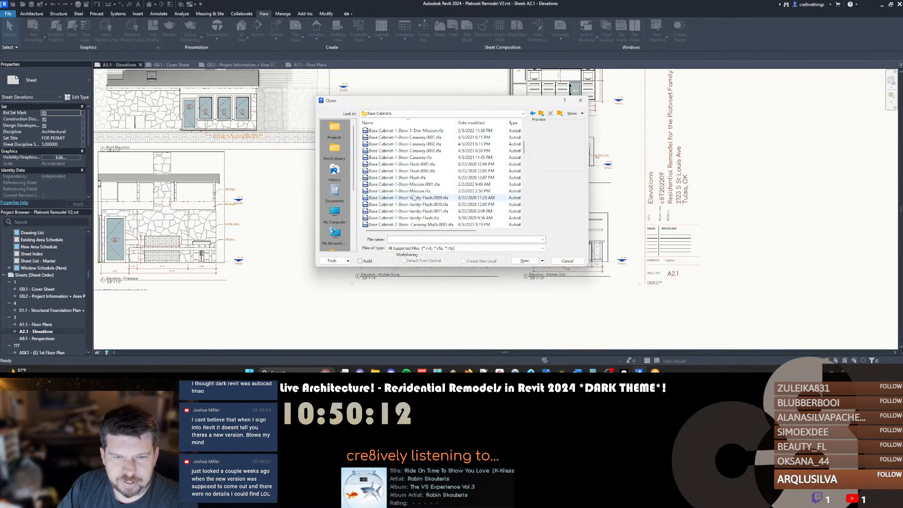
{"action": "scroll", "coordinate": [413, 197], "scroll_direction": "down", "scroll_amount": 4}
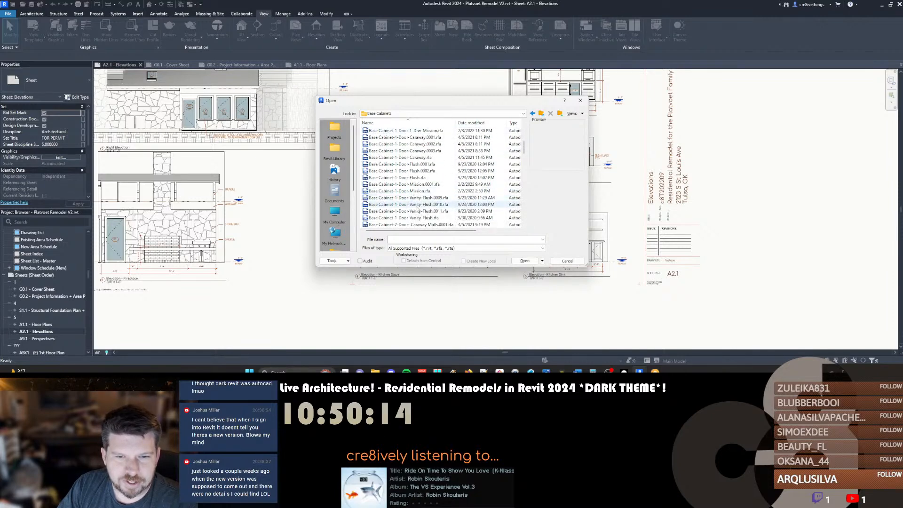
{"action": "scroll", "coordinate": [417, 208], "scroll_direction": "up", "scroll_amount": 3}
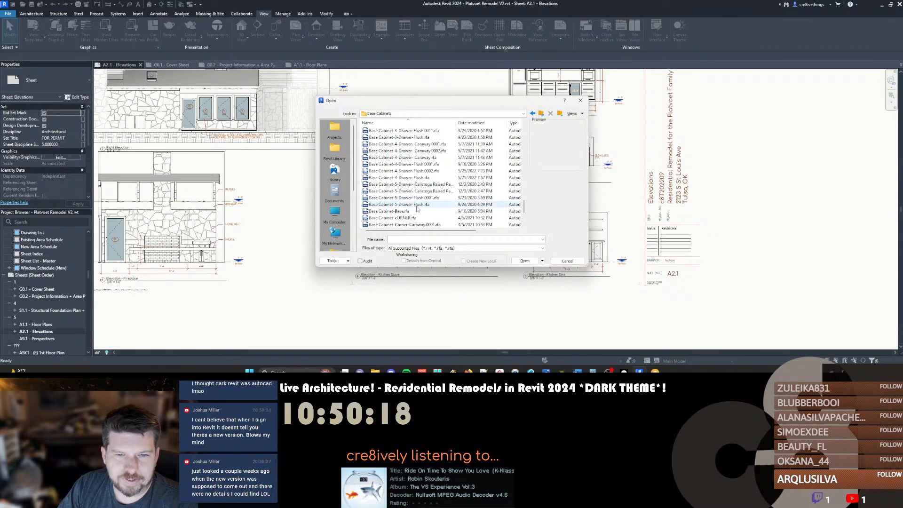
{"action": "scroll", "coordinate": [416, 209], "scroll_direction": "up", "scroll_amount": 10}
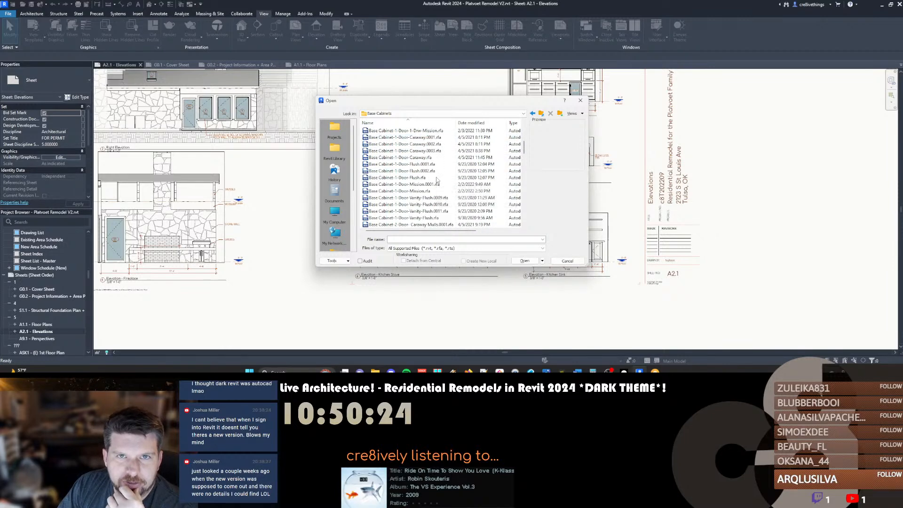
{"action": "scroll", "coordinate": [437, 178], "scroll_direction": "down", "scroll_amount": 1}
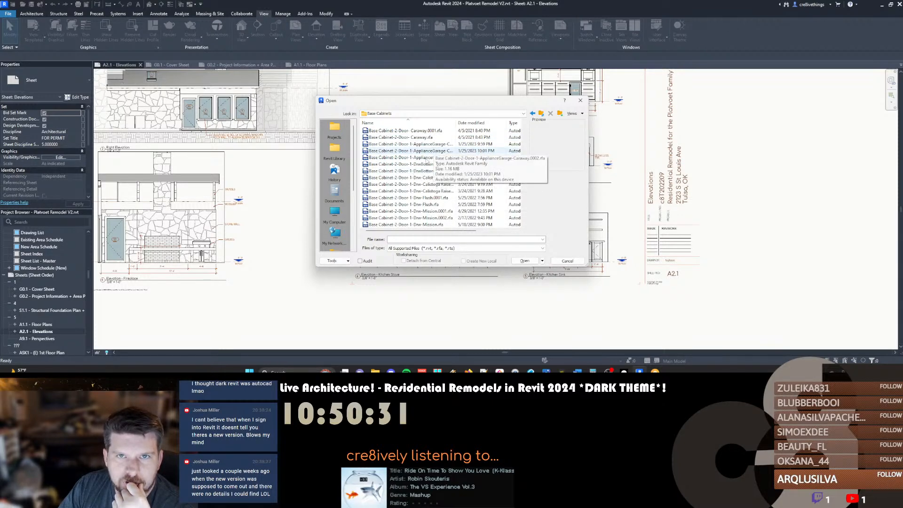
{"action": "scroll", "coordinate": [427, 170], "scroll_direction": "down", "scroll_amount": 3}
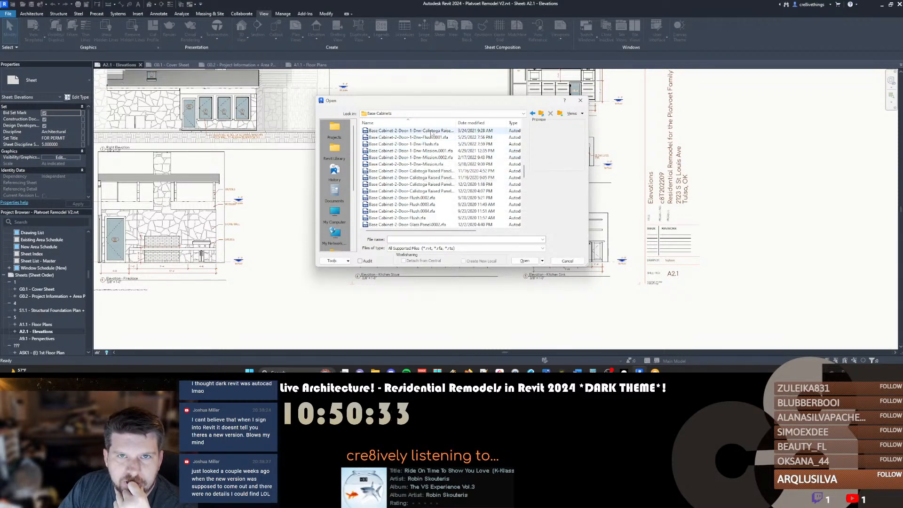
{"action": "scroll", "coordinate": [429, 160], "scroll_direction": "down", "scroll_amount": 6}
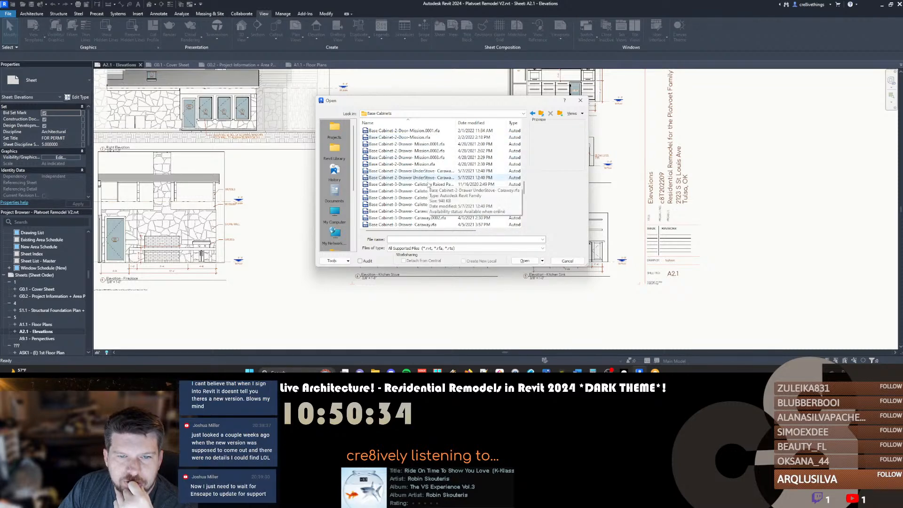
{"action": "scroll", "coordinate": [428, 185], "scroll_direction": "down", "scroll_amount": 8}
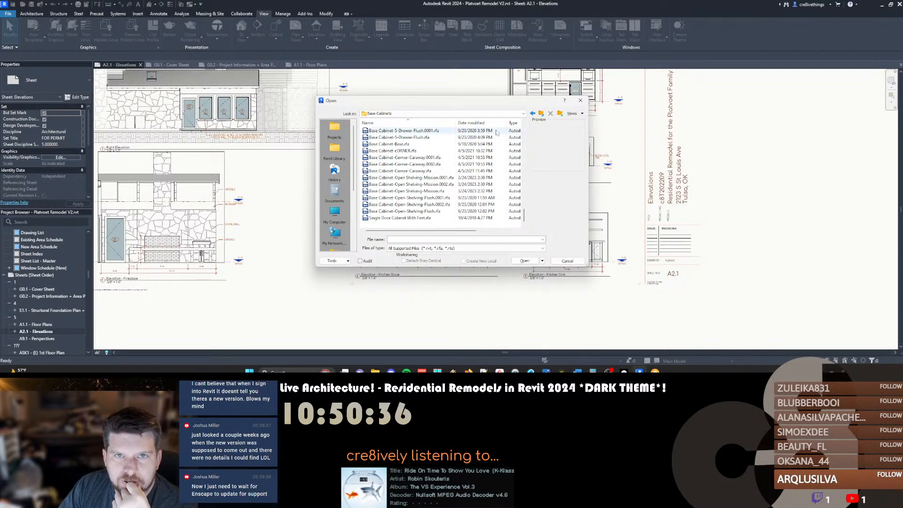
{"action": "left_click", "coordinate": [540, 113]}
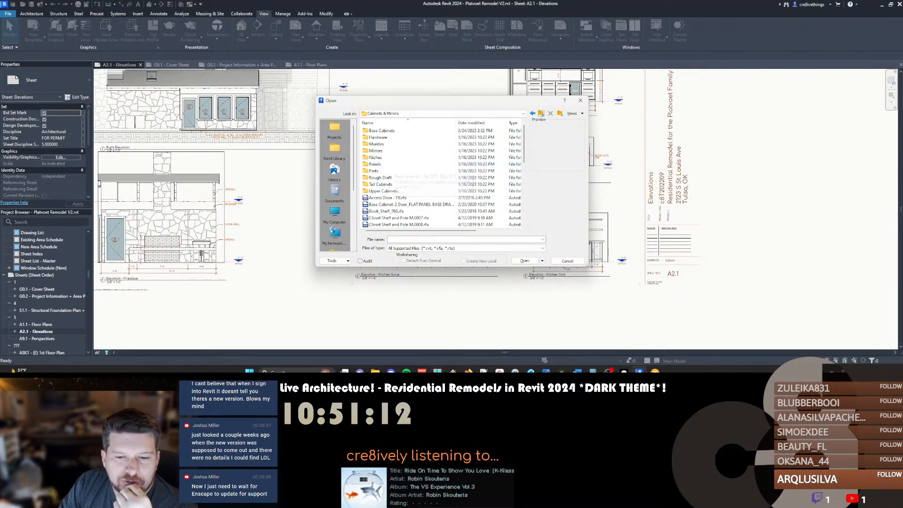
Switch to Firefox, search the web for "unreal datasmith exporter" and open Unreal Engine's Datasmith Exporter Plugins page
{"action": "left_click", "coordinate": [468, 372]}
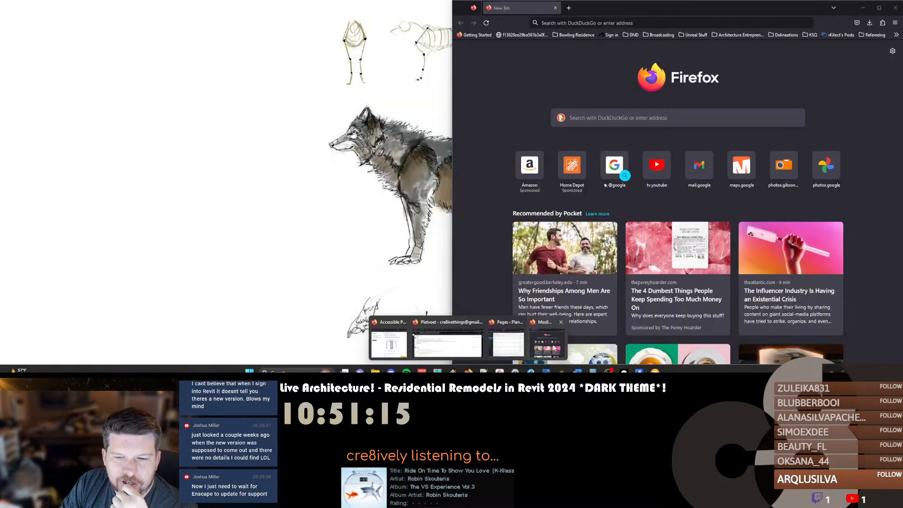
{"action": "left_click", "coordinate": [554, 323]}
{"action": "left_click", "coordinate": [604, 23]}
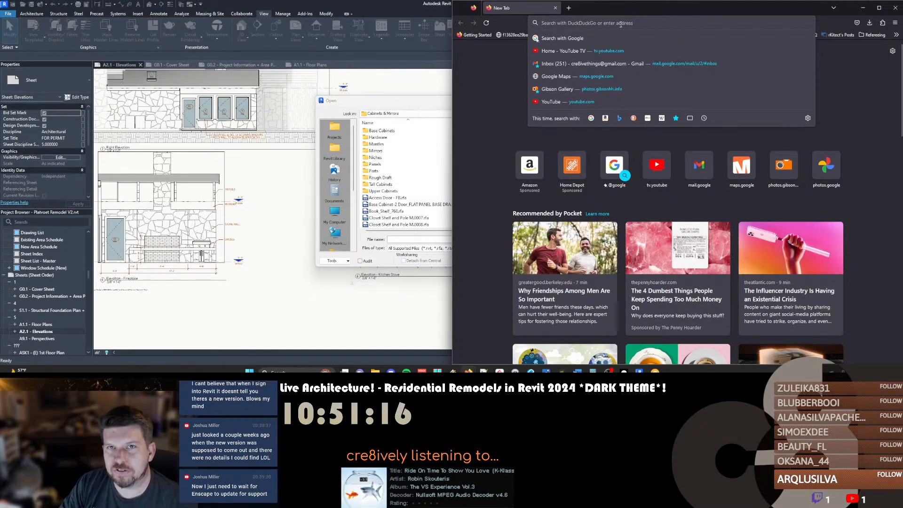
{"action": "type", "text": "un"}
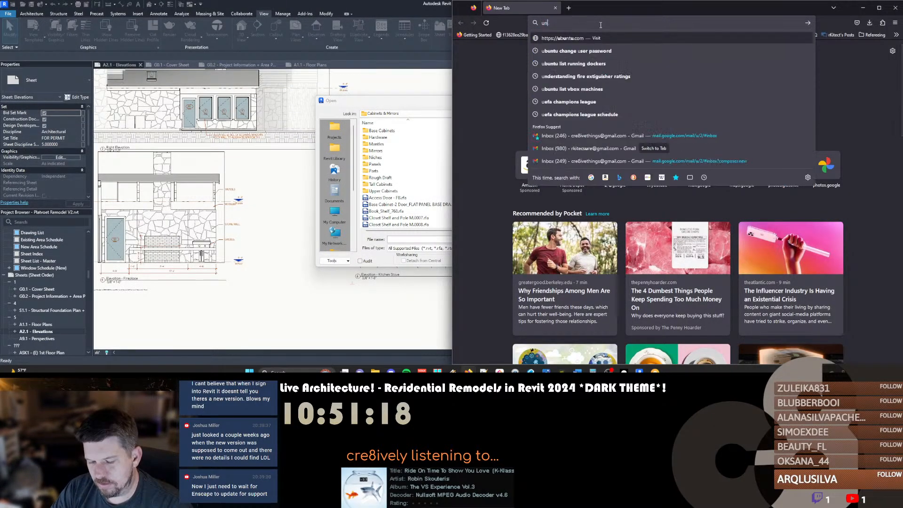
{"action": "type", "text": "real datasmith exporter"}
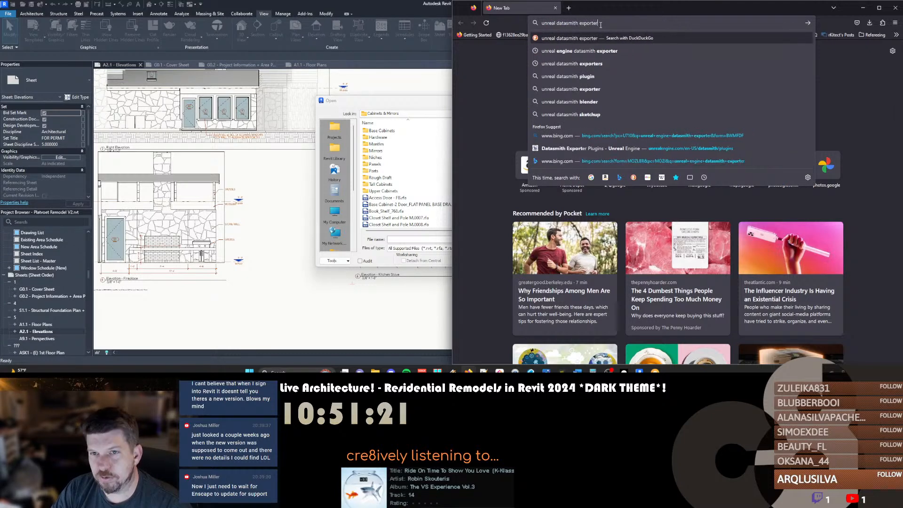
{"action": "key", "text": "Return"}
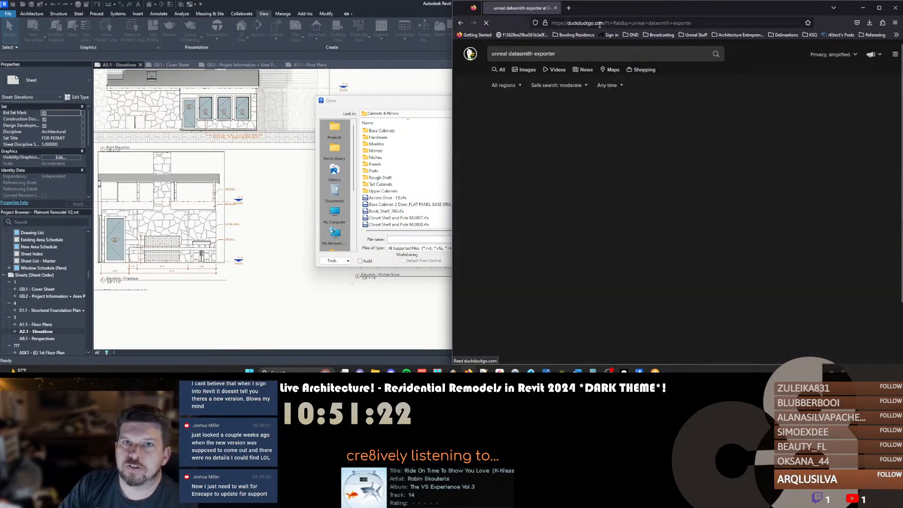
{"action": "left_click", "coordinate": [585, 133]}
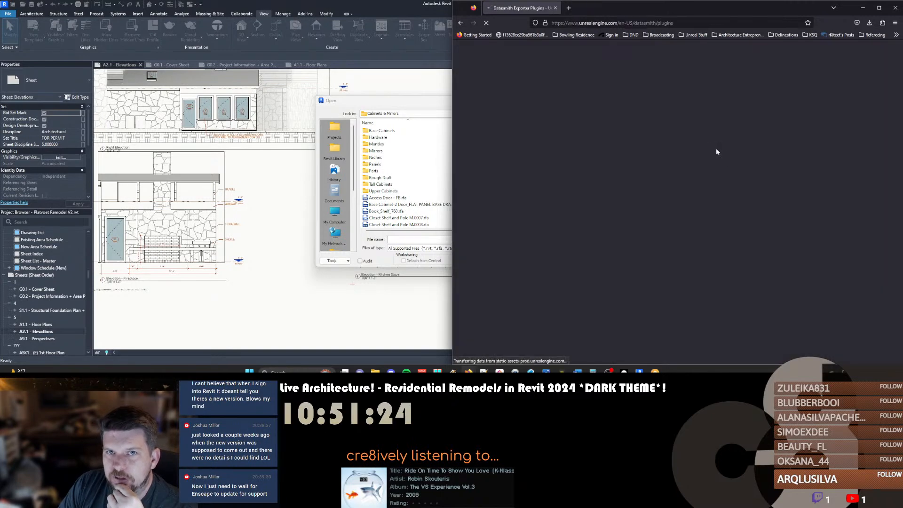
Check the Autodesk Revit Exporter's supported Revit versions, choose the Unreal Engine 5.2 PREVIEW release, and return to Revit
{"action": "scroll", "coordinate": [621, 142], "scroll_direction": "down", "scroll_amount": 7}
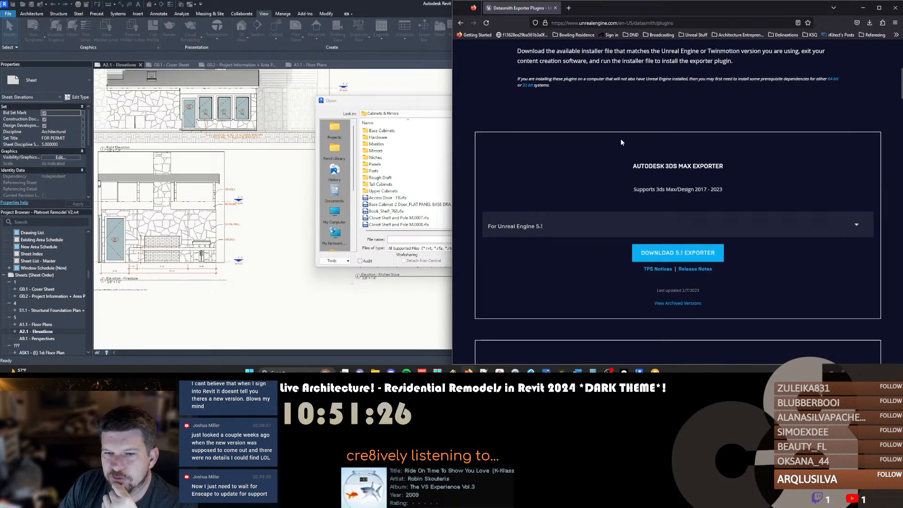
{"action": "scroll", "coordinate": [600, 156], "scroll_direction": "down", "scroll_amount": 8}
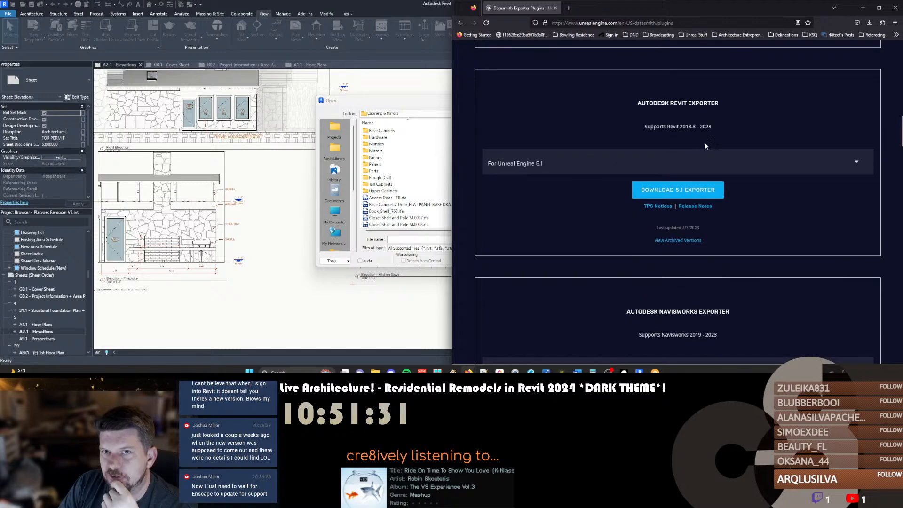
{"action": "left_click", "coordinate": [597, 165]}
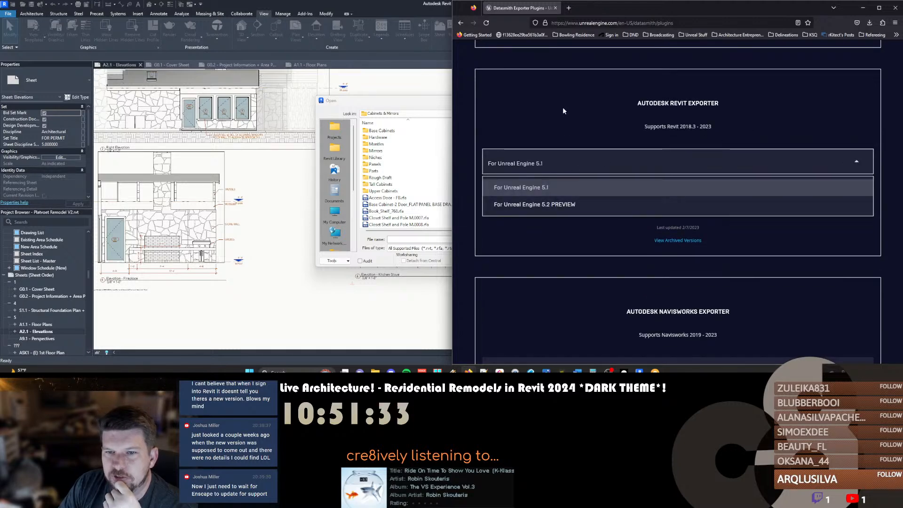
{"action": "left_click", "coordinate": [549, 204]}
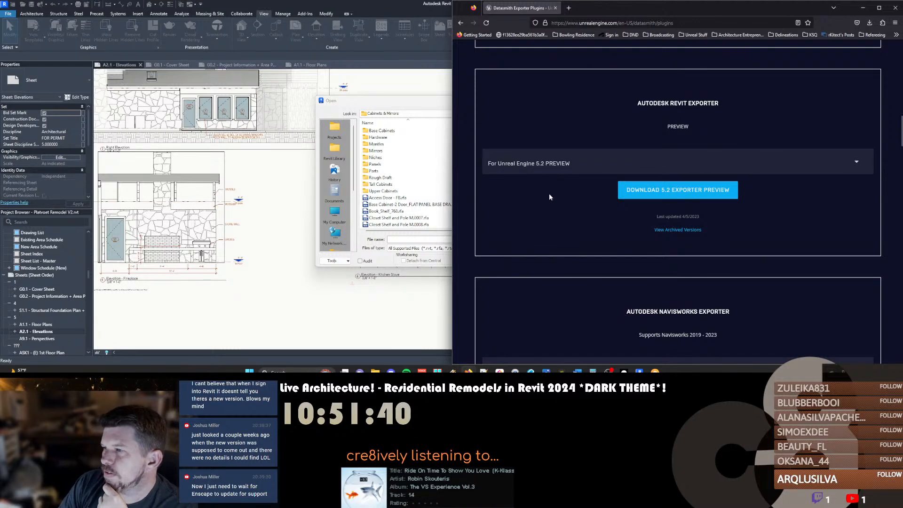
{"action": "left_click", "coordinate": [292, 185]}
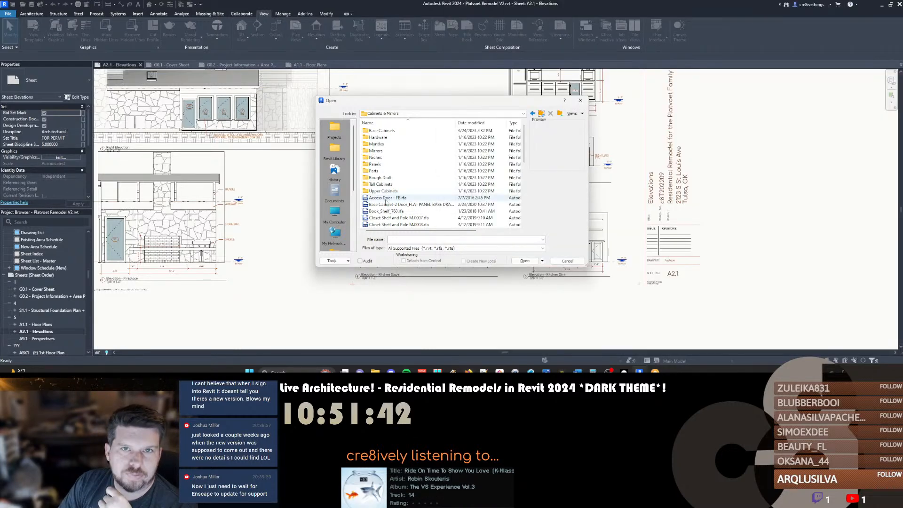
Reopen the Base Cabinets folder inside Cabinets & Mirrors and find the one-door base cabinet families
{"action": "scroll", "coordinate": [405, 170], "scroll_direction": "down", "scroll_amount": 2}
{"action": "scroll", "coordinate": [405, 169], "scroll_direction": "up", "scroll_amount": 2}
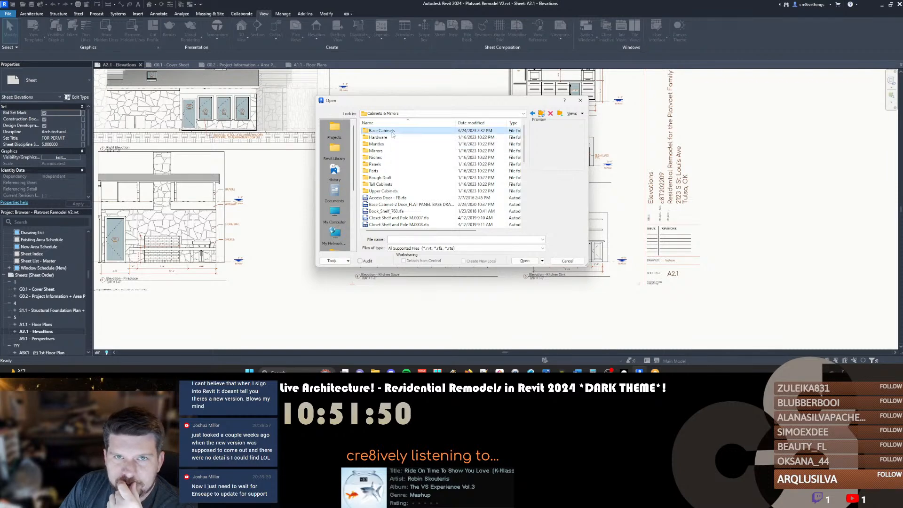
{"action": "double_click", "coordinate": [391, 131]}
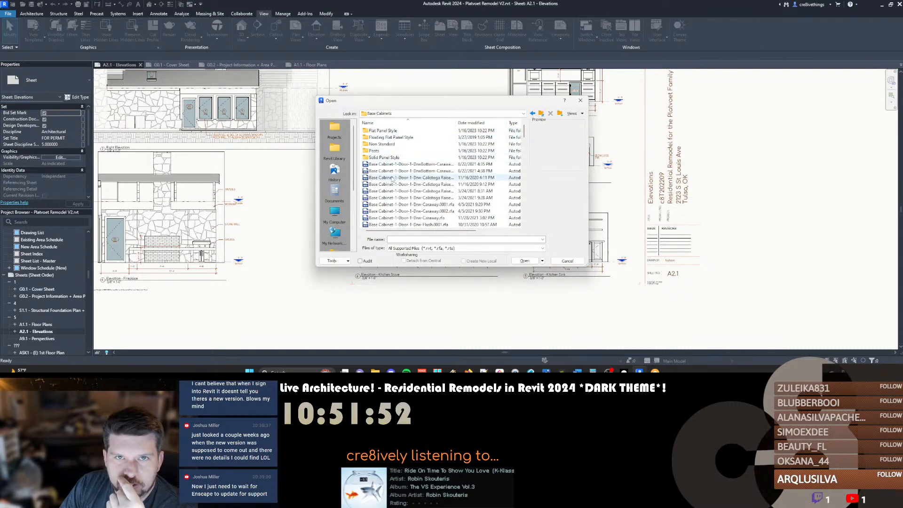
{"action": "scroll", "coordinate": [398, 164], "scroll_direction": "down", "scroll_amount": 5}
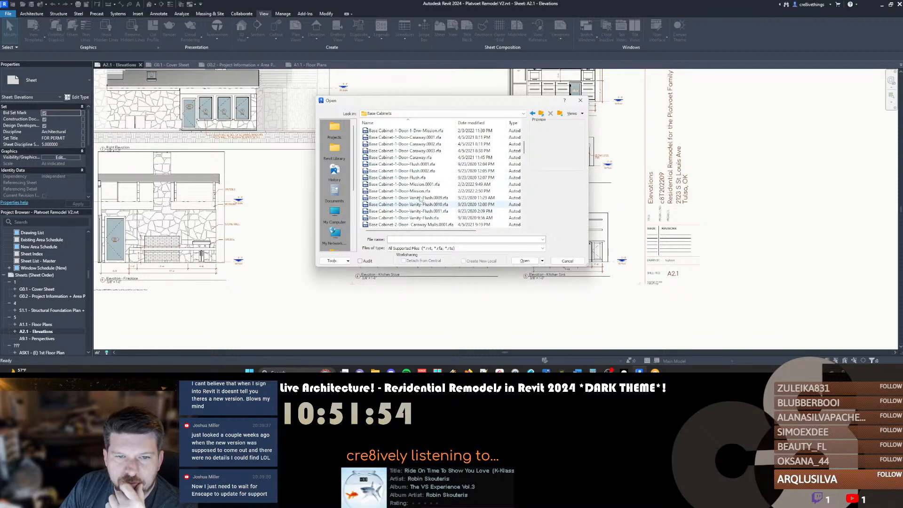
Move the Open dialog clear of the kitchen elevations and select the family file Base Cabinet-1-Door-Mission.rfa
{"action": "left_click_drag", "start_coordinate": [403, 104], "coordinate": [320, 126]}
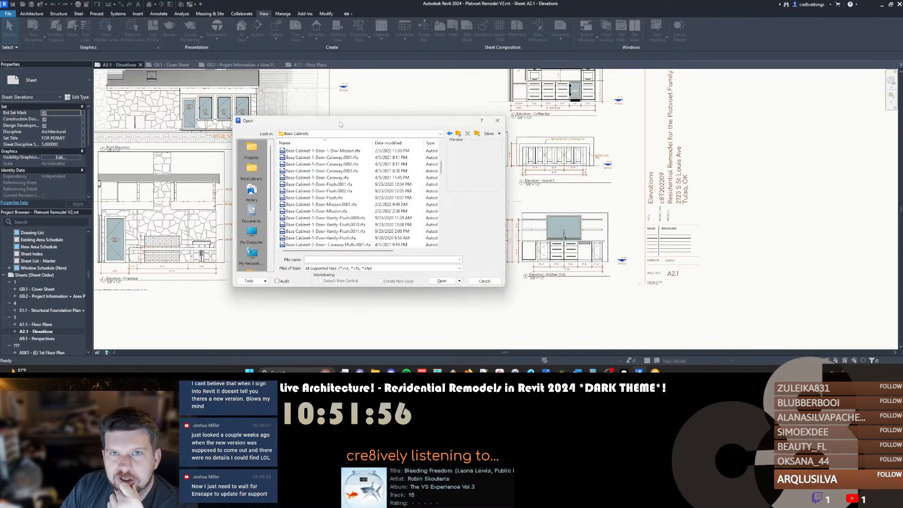
{"action": "left_click", "coordinate": [336, 178]}
{"action": "left_click", "coordinate": [333, 211]}
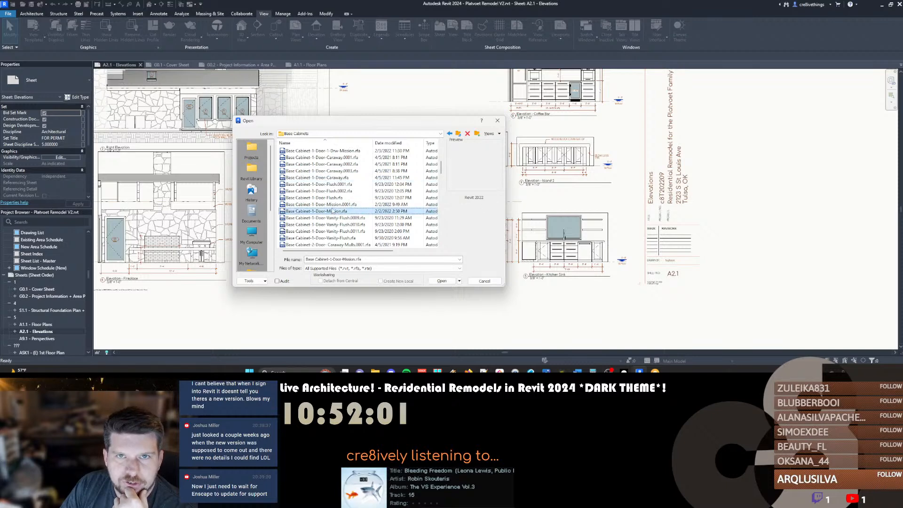
{"action": "mouse_move", "coordinate": [639, 372]}
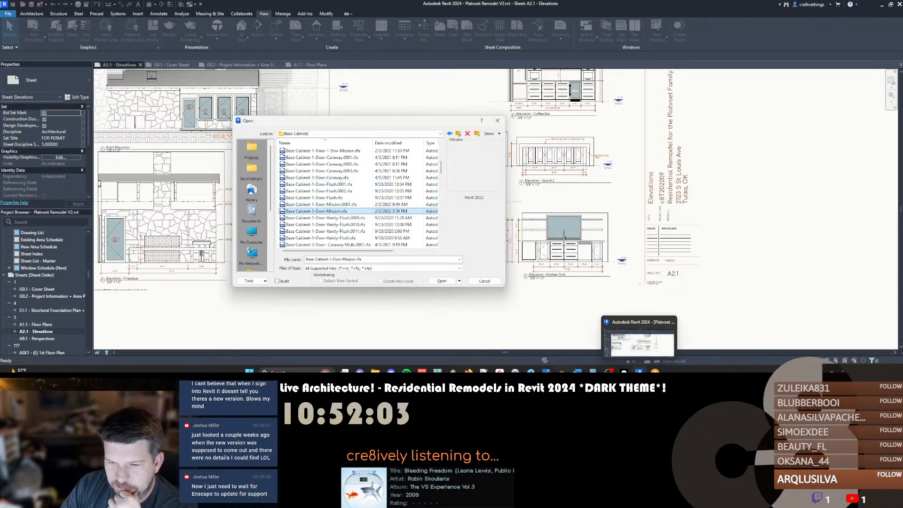
Check the island elevation in the Platvoet 3.4.2023 PDF against the preview of Base Cabinet-1-Door-Caraway.rfa in Revit's Base Cabinets folder
{"action": "left_click", "coordinate": [562, 372]}
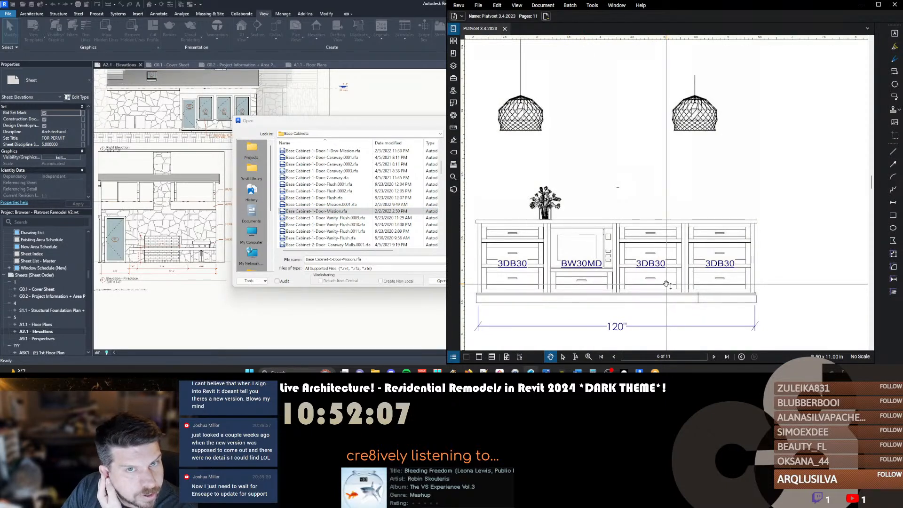
{"action": "left_click", "coordinate": [339, 178]}
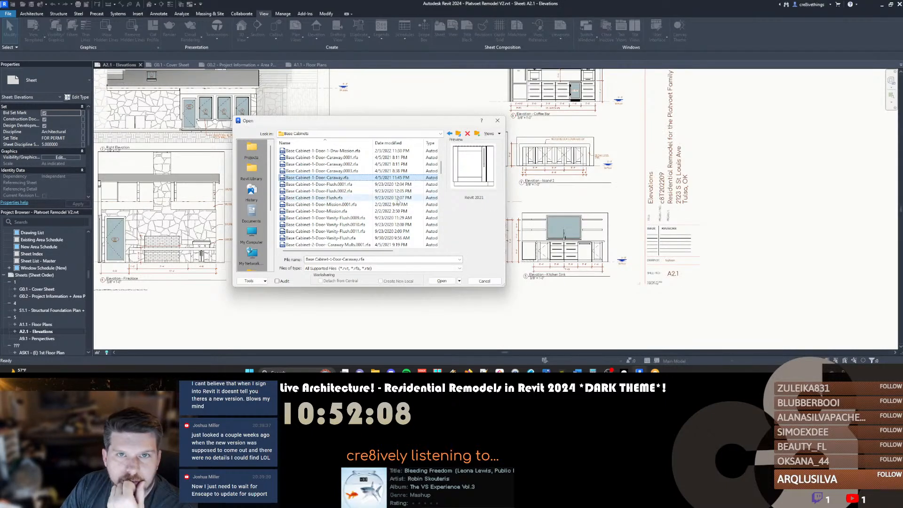
{"action": "scroll", "coordinate": [328, 188], "scroll_direction": "down", "scroll_amount": 3}
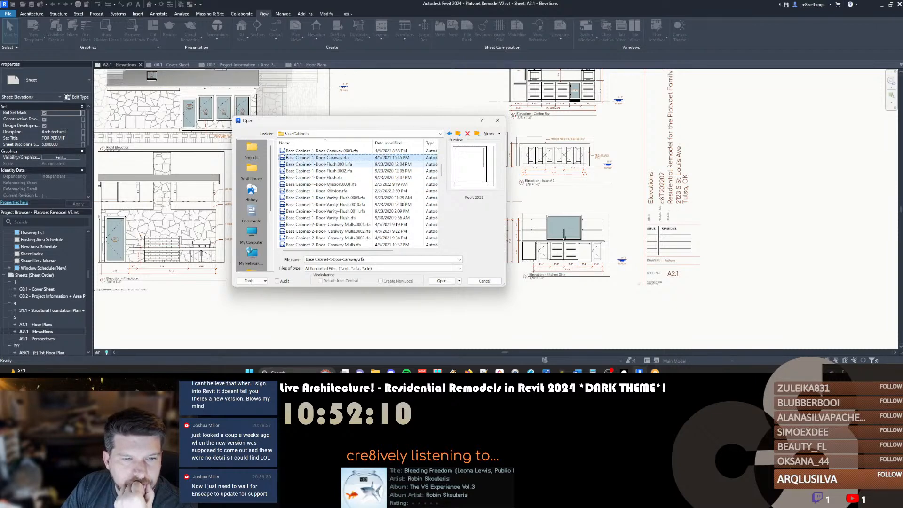
{"action": "scroll", "coordinate": [328, 187], "scroll_direction": "up", "scroll_amount": 1}
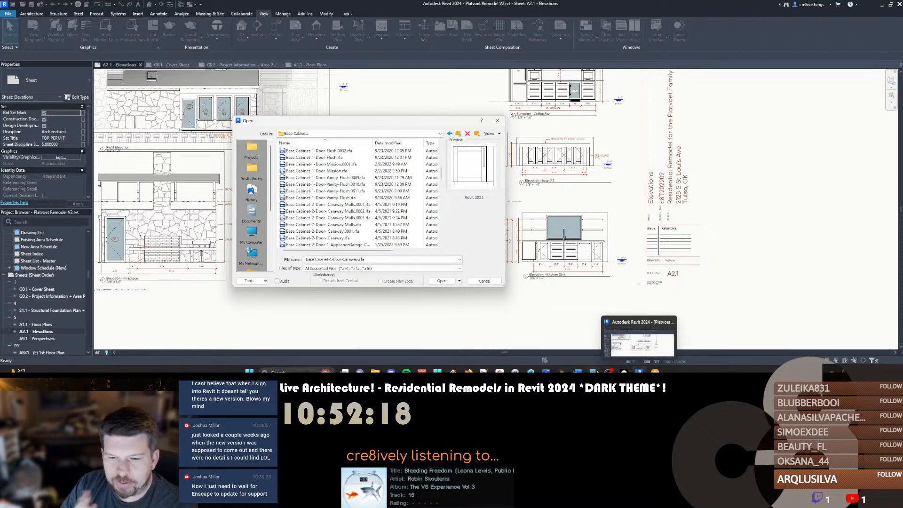
Recheck the island drawing, return to Revit and open Base Cabinet-3-Drawer- Caraway.rfa to inspect its front elevation
{"action": "left_click", "coordinate": [531, 372]}
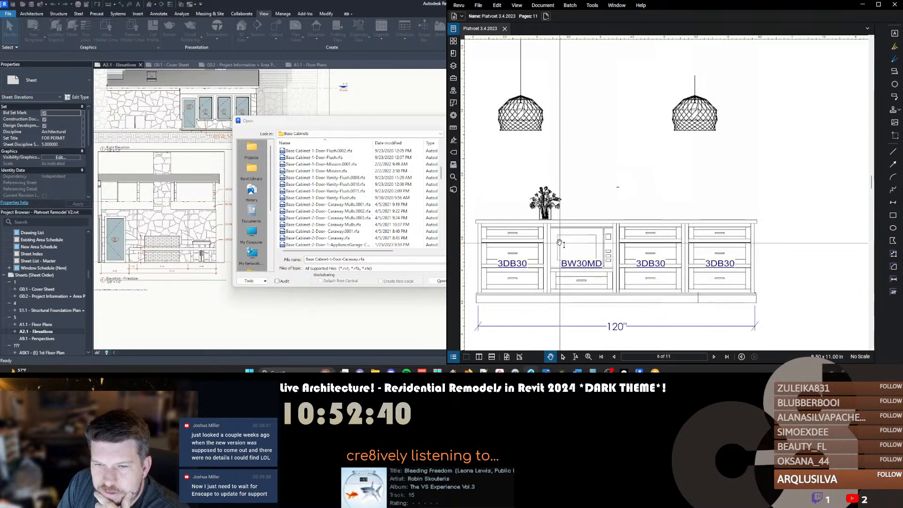
{"action": "scroll", "coordinate": [316, 205], "scroll_direction": "down", "scroll_amount": 10}
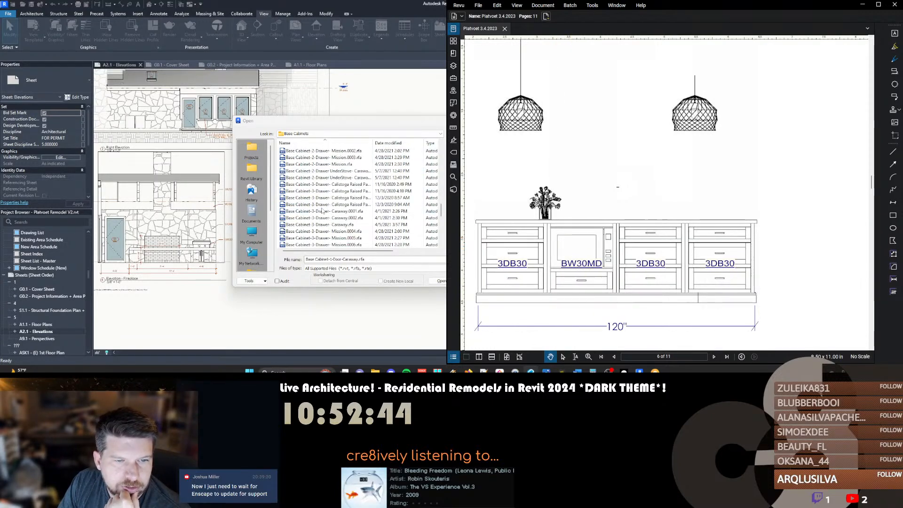
{"action": "left_click", "coordinate": [320, 225]}
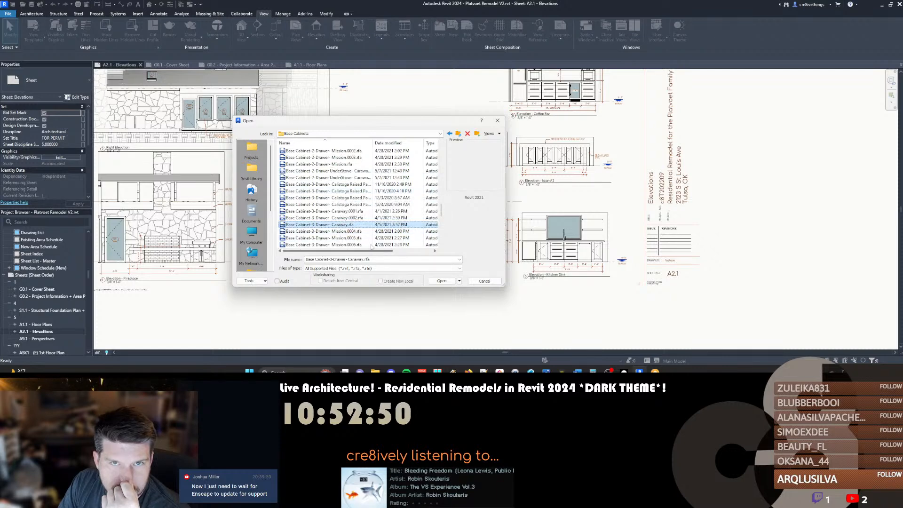
{"action": "left_click", "coordinate": [442, 281]}
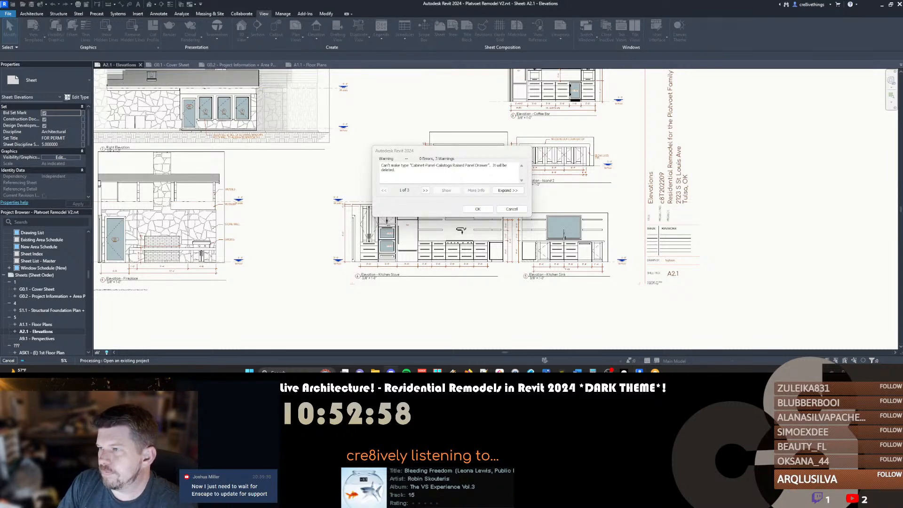
{"action": "left_click", "coordinate": [478, 208]}
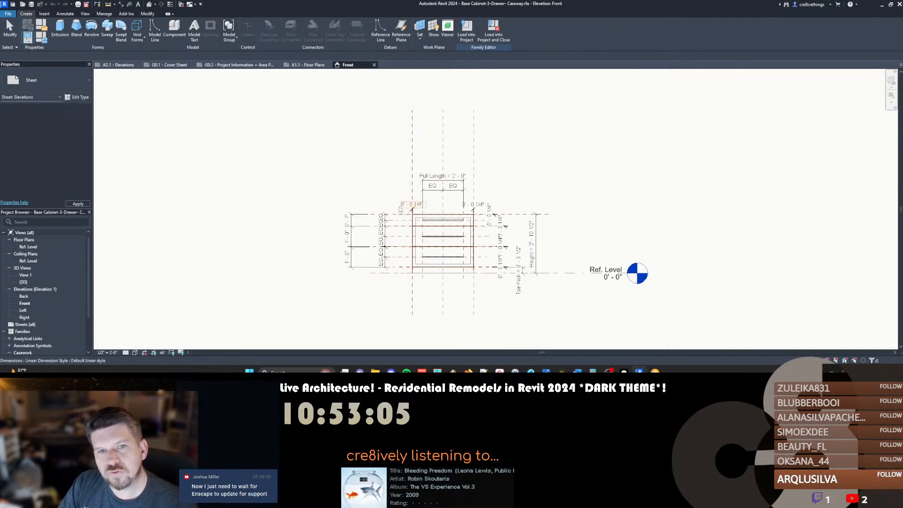
{"action": "scroll", "coordinate": [395, 197], "scroll_direction": "up", "scroll_amount": 2}
{"action": "scroll", "coordinate": [392, 185], "scroll_direction": "up", "scroll_amount": 3}
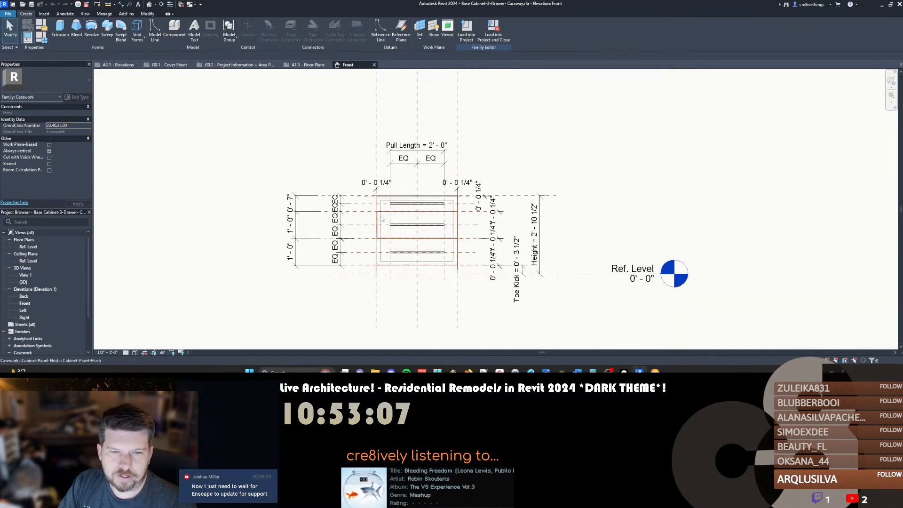
{"action": "scroll", "coordinate": [392, 216], "scroll_direction": "down", "scroll_amount": 3}
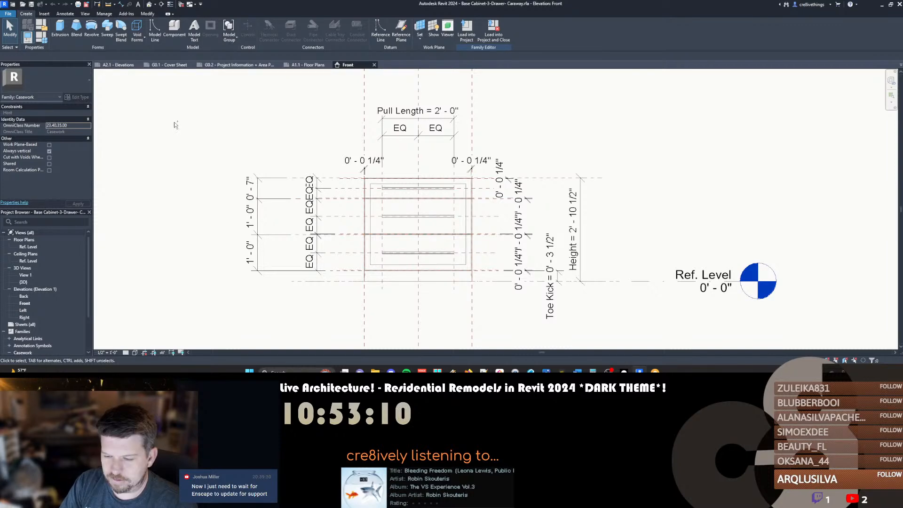
Open Base Cabinet-3-Drawer- Calistoga Raised Panel.rfa to inspect its drawer fronts, and close both it and the Caraway family
{"action": "key", "text": "ctrl+o"}
{"action": "scroll", "coordinate": [342, 225], "scroll_direction": "down", "scroll_amount": 2}
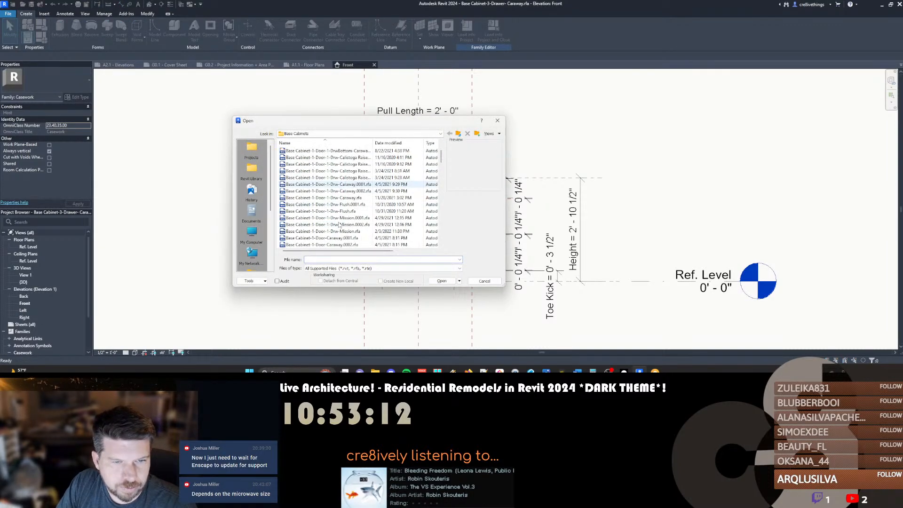
{"action": "scroll", "coordinate": [342, 223], "scroll_direction": "down", "scroll_amount": 5}
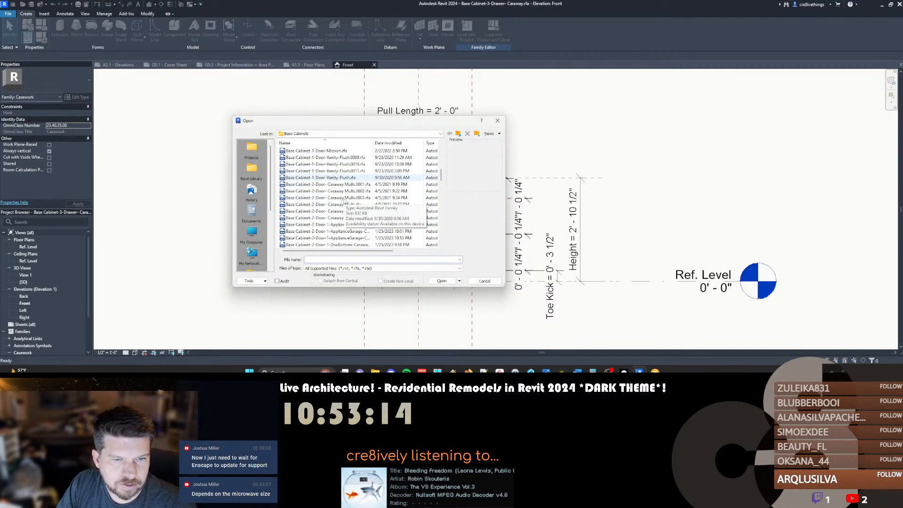
{"action": "scroll", "coordinate": [343, 202], "scroll_direction": "down", "scroll_amount": 5}
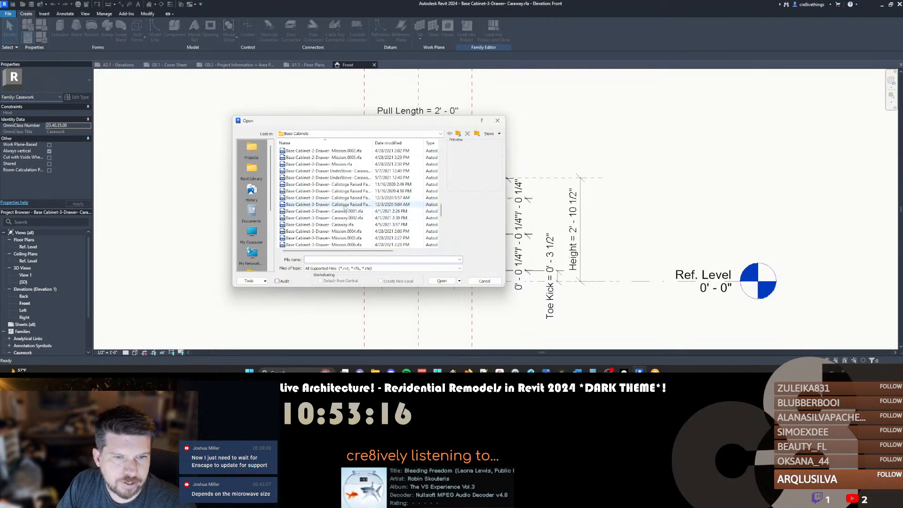
{"action": "left_click", "coordinate": [343, 204]}
{"action": "left_click_drag", "start_coordinate": [373, 142], "coordinate": [386, 143]}
{"action": "left_click", "coordinate": [442, 281]}
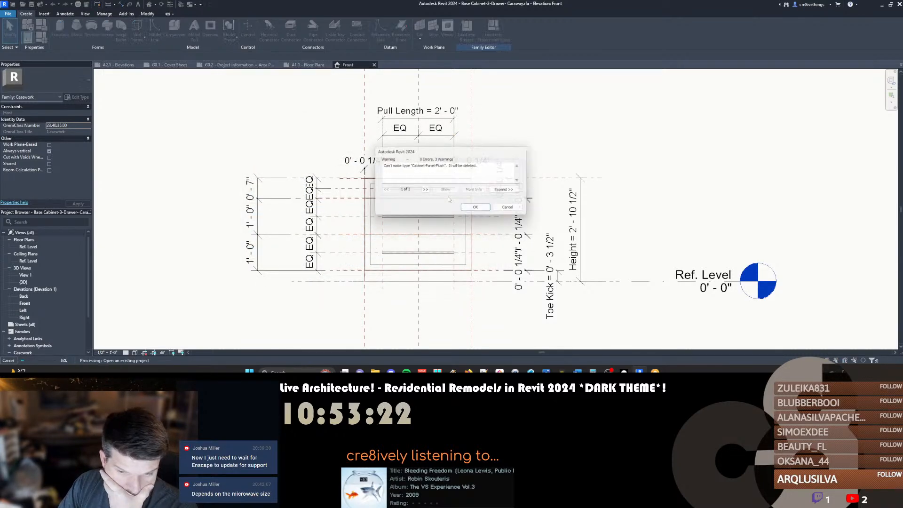
{"action": "left_click", "coordinate": [476, 210]}
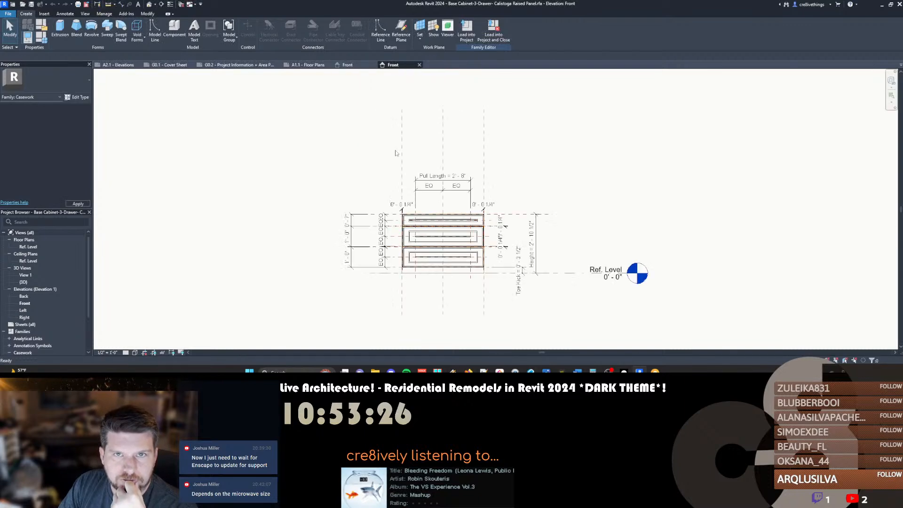
{"action": "scroll", "coordinate": [278, 137], "scroll_direction": "up", "scroll_amount": 1}
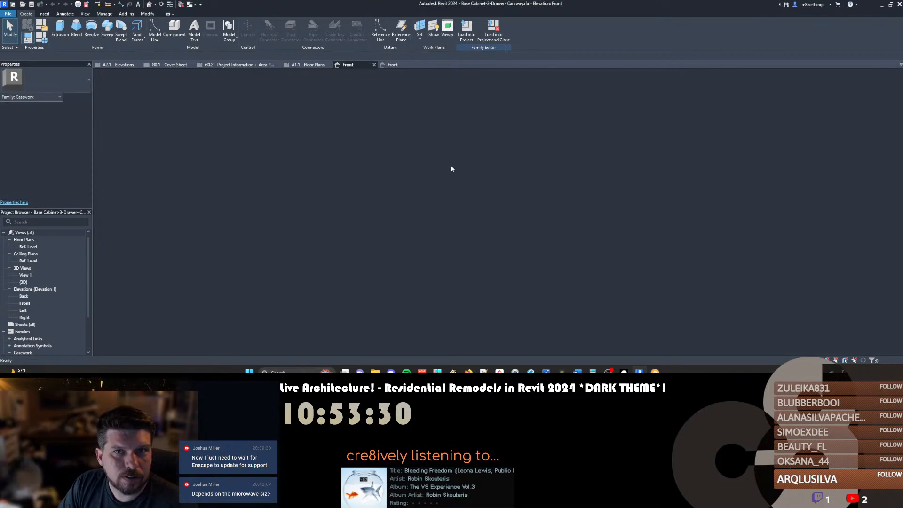
{"action": "key", "text": "ctrl+w"}
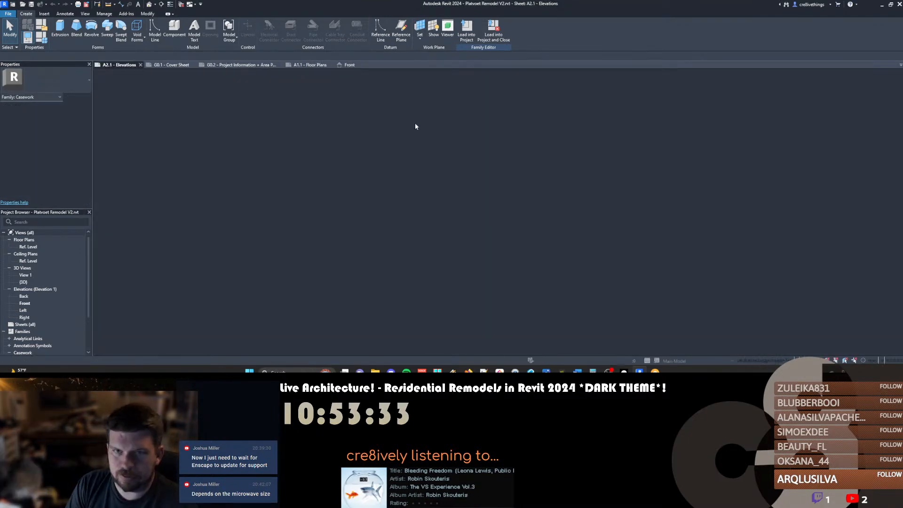
Open the family Base Cabinet-3-Drawer- Mission.rfa from the Base Cabinets folder and accept the warnings
{"action": "key", "text": "ctrl+o"}
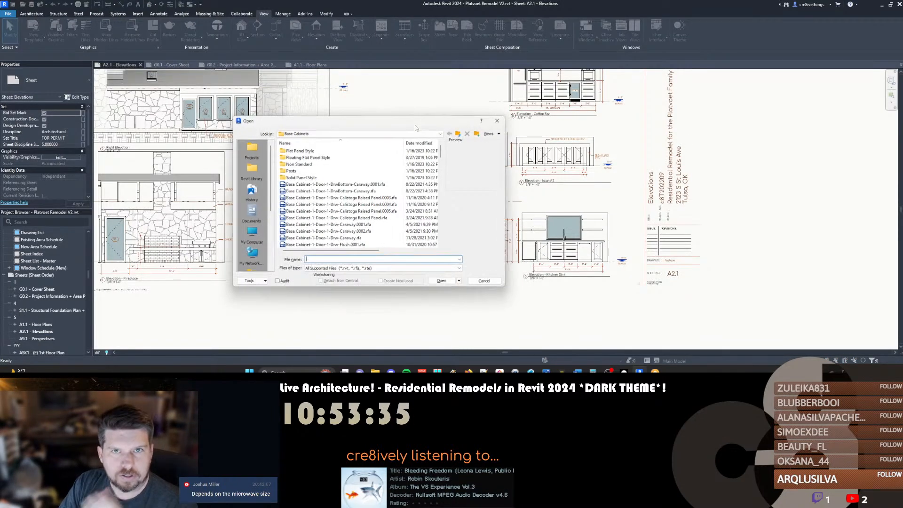
{"action": "scroll", "coordinate": [316, 217], "scroll_direction": "down", "scroll_amount": 10}
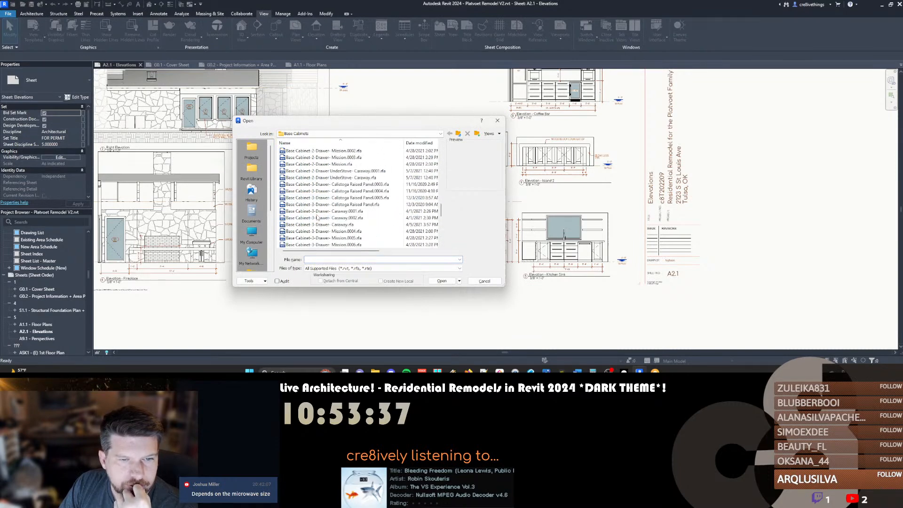
{"action": "scroll", "coordinate": [329, 215], "scroll_direction": "down", "scroll_amount": 1}
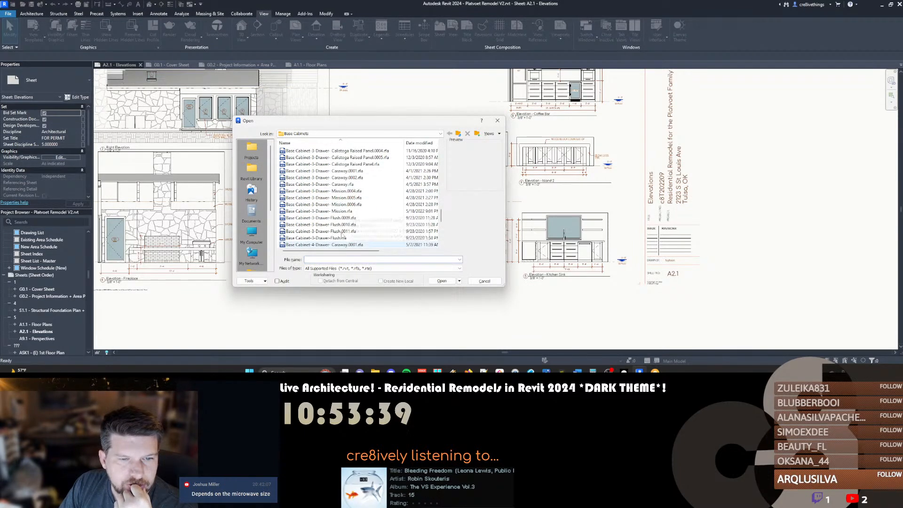
{"action": "left_click", "coordinate": [342, 211]}
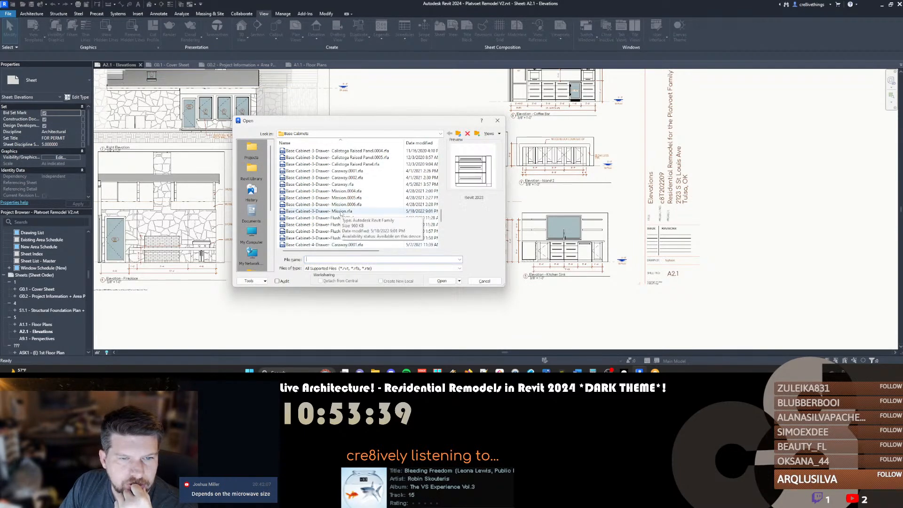
{"action": "left_click", "coordinate": [442, 281]}
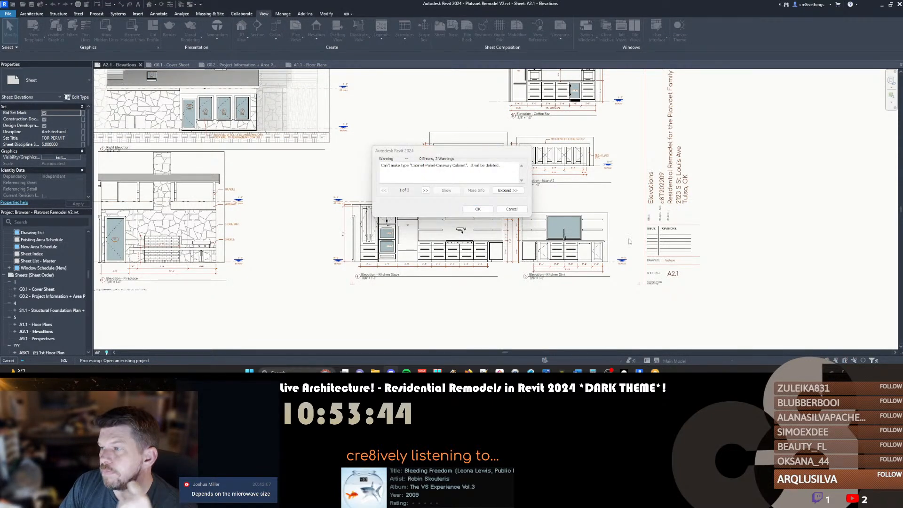
{"action": "left_click", "coordinate": [478, 209]}
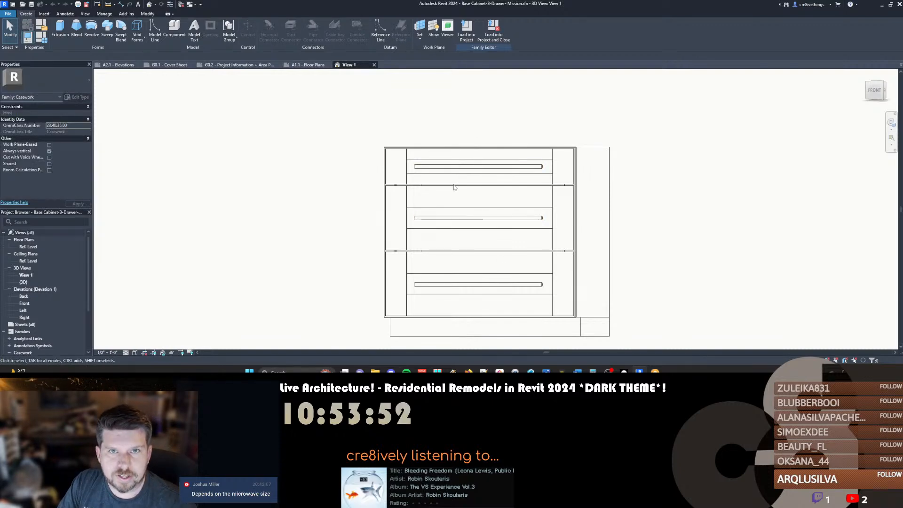
Save the three-drawer Mission family as a new family named Base Cabinet-MWD- Mission.rfa in the Base Cabinets folder
{"action": "left_click", "coordinate": [8, 13]}
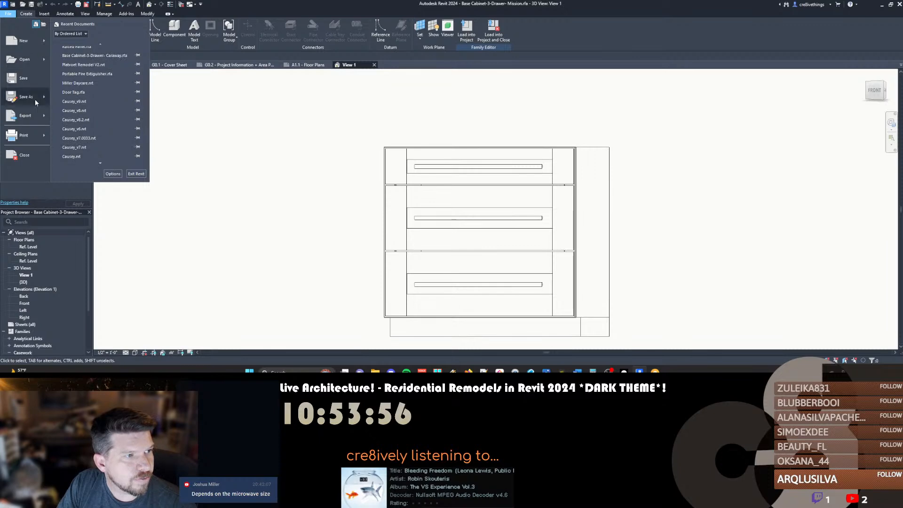
{"action": "mouse_move", "coordinate": [31, 101]}
{"action": "left_click", "coordinate": [81, 95]}
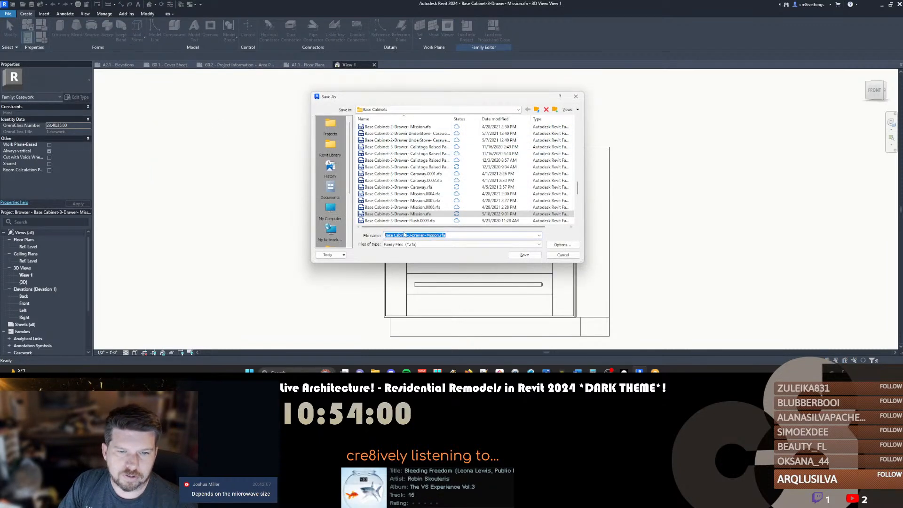
{"action": "left_click", "coordinate": [405, 235]}
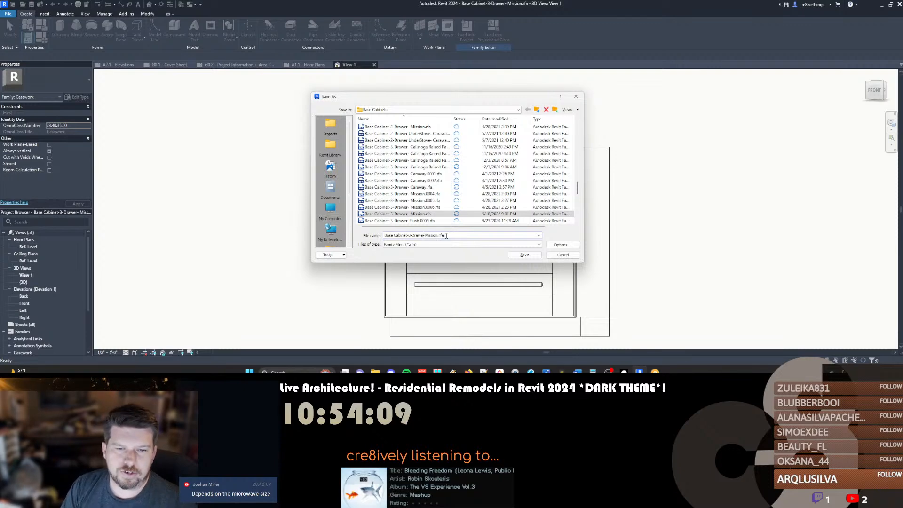
{"action": "key", "text": "BackSpace"}
{"action": "key", "text": "BackSpace"}
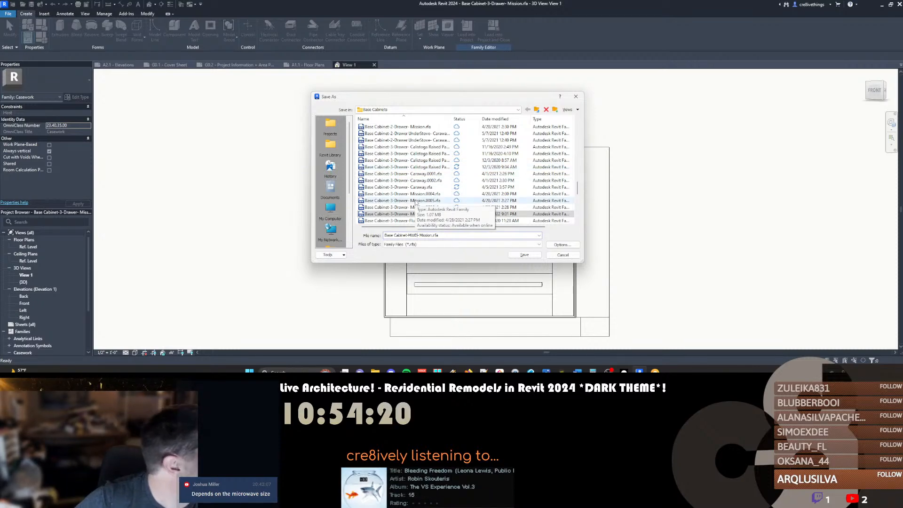
{"action": "scroll", "coordinate": [415, 203], "scroll_direction": "down", "scroll_amount": 4}
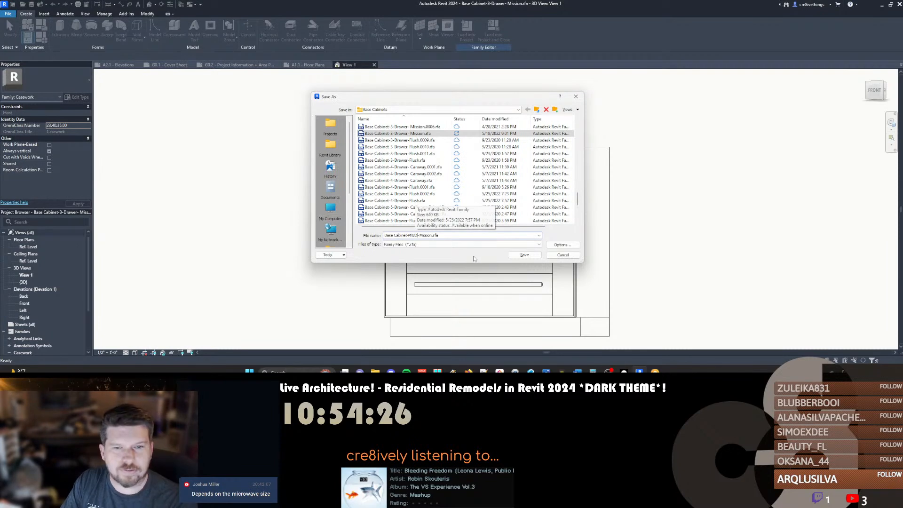
{"action": "left_click", "coordinate": [523, 255]}
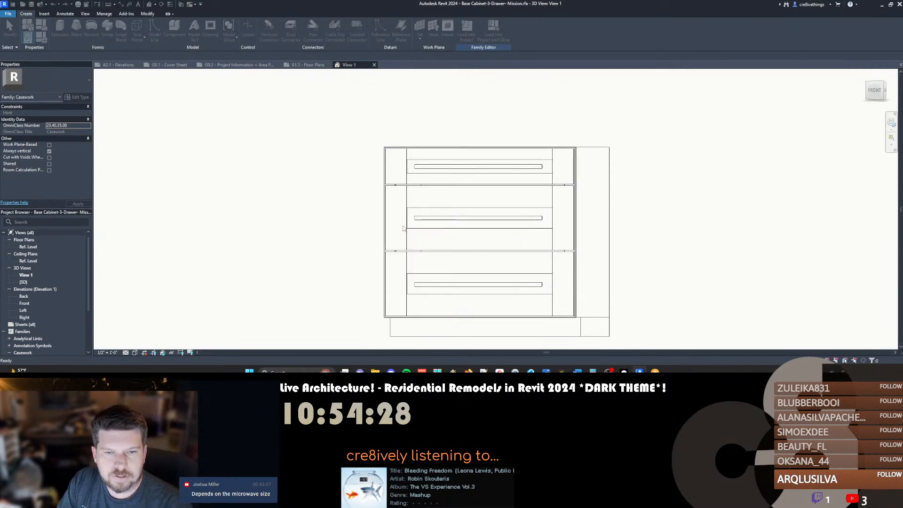
Delete the top drawer's front panel and its pull bar from the cabinet in the 3D view
{"action": "middle_click_drag", "start_coordinate": [427, 208], "coordinate": [387, 188], "text": "shift"}
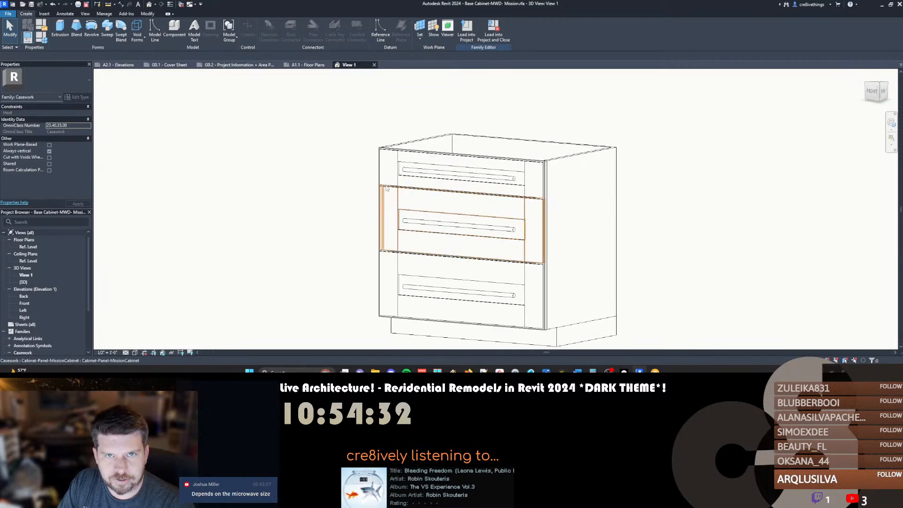
{"action": "left_click", "coordinate": [382, 224]}
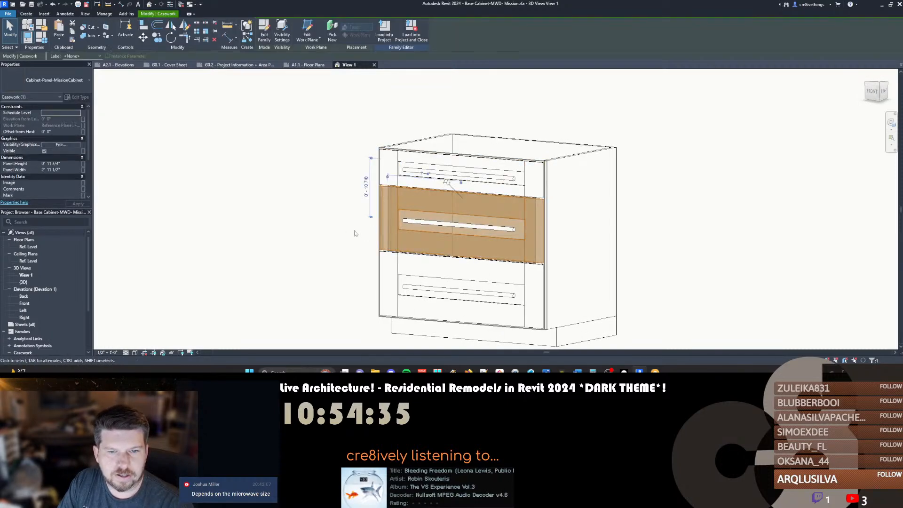
{"action": "middle_click_drag", "start_coordinate": [376, 247], "coordinate": [393, 218], "text": "shift"}
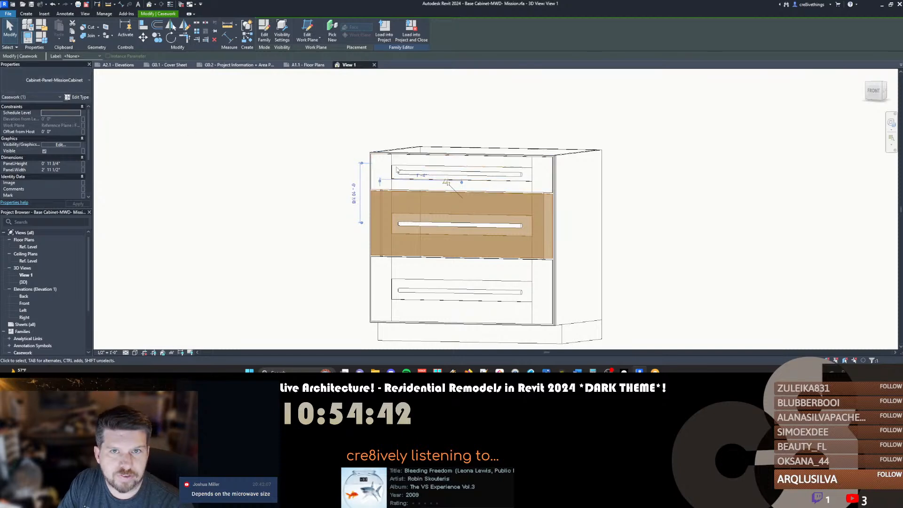
{"action": "key", "text": "Escape"}
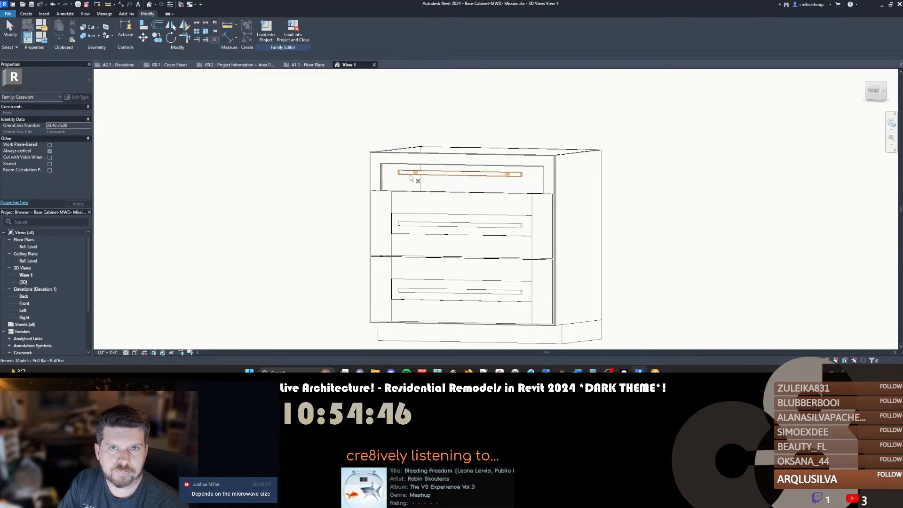
{"action": "left_click", "coordinate": [446, 175]}
{"action": "key", "text": "Delete"}
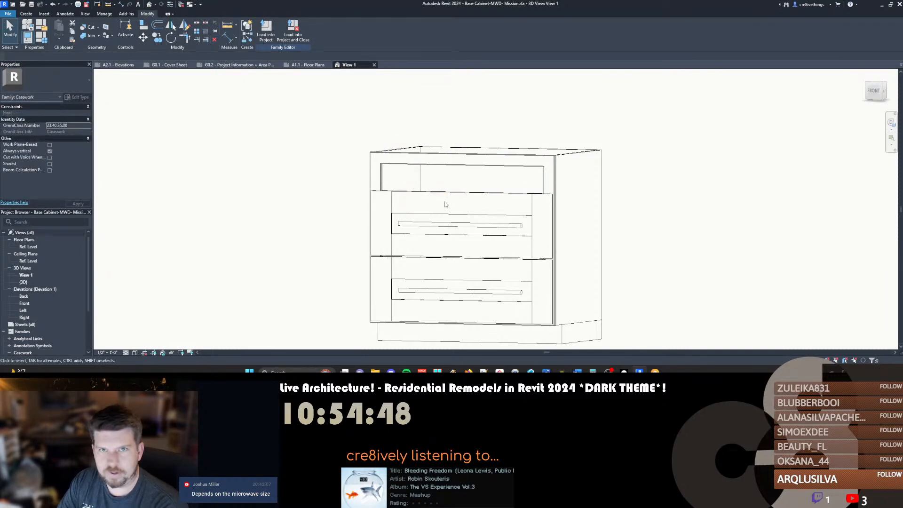
Delete the middle drawer's pull bar and open its front panel's family, Cabinet-Panel-MissionCabinet, for editing
{"action": "left_click", "coordinate": [438, 225]}
{"action": "key", "text": "Delete"}
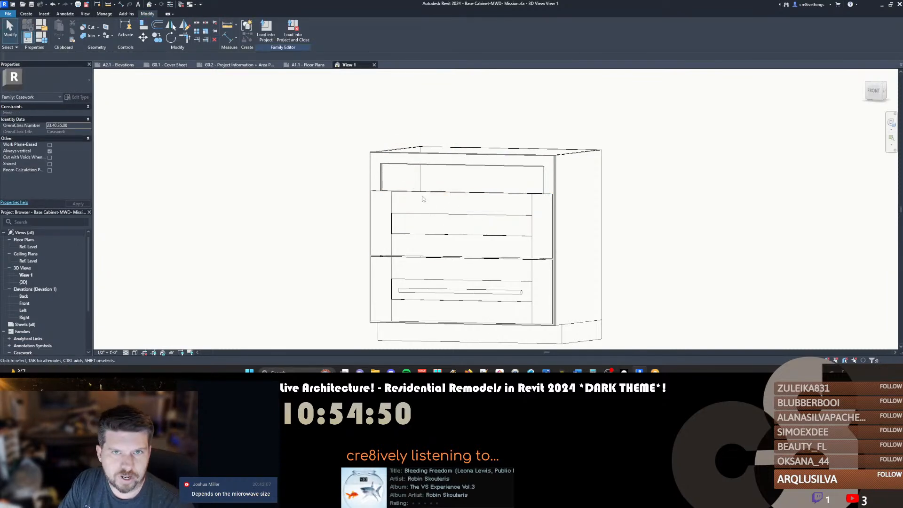
{"action": "left_click", "coordinate": [423, 193]}
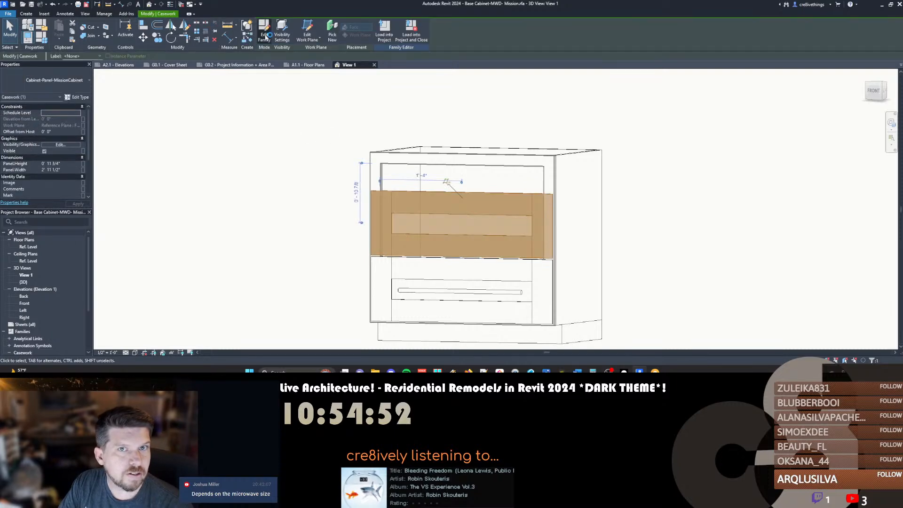
{"action": "left_click", "coordinate": [264, 33]}
Inspect the Mission panel family in 3D and display its Ref. Level floor plan
{"action": "middle_click_drag", "start_coordinate": [457, 211], "coordinate": [447, 129], "text": "shift"}
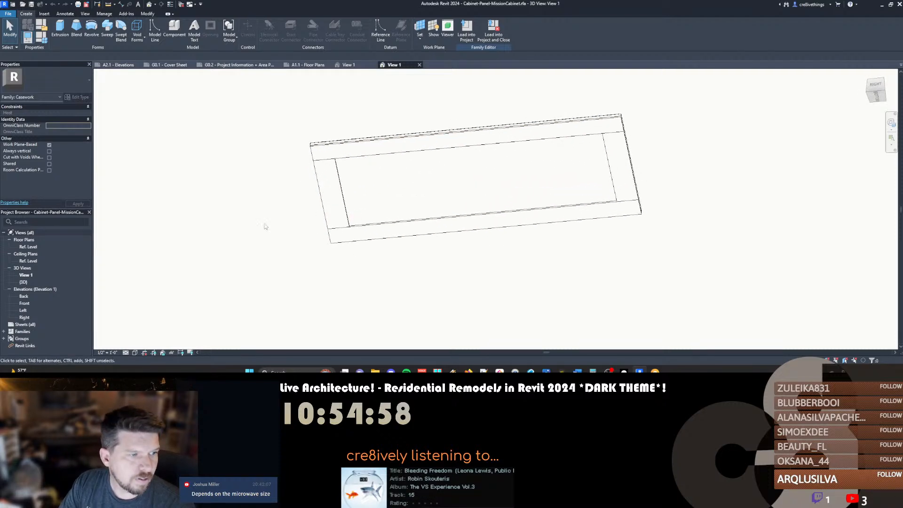
{"action": "middle_click_drag", "start_coordinate": [239, 208], "coordinate": [329, 143], "text": "shift"}
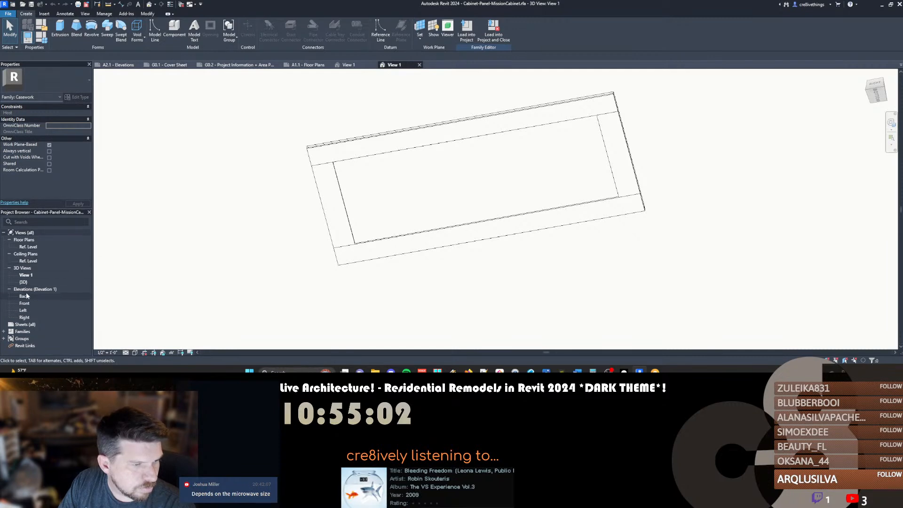
{"action": "double_click", "coordinate": [24, 303]}
{"action": "left_click", "coordinate": [25, 248]}
{"action": "double_click", "coordinate": [25, 248]}
{"action": "scroll", "coordinate": [512, 193], "scroll_direction": "up", "scroll_amount": 3}
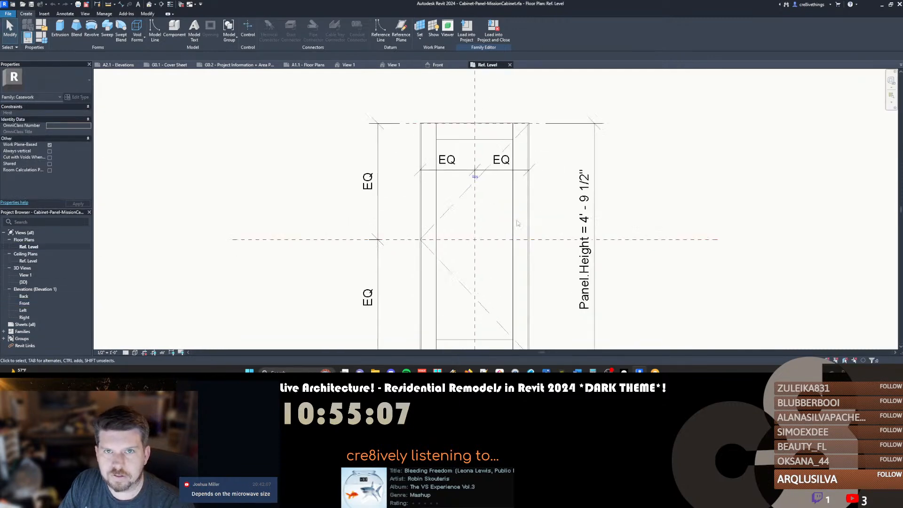
{"action": "middle_click_drag", "start_coordinate": [520, 222], "coordinate": [425, 188]}
{"action": "scroll", "coordinate": [425, 188], "scroll_direction": "down", "scroll_amount": 2}
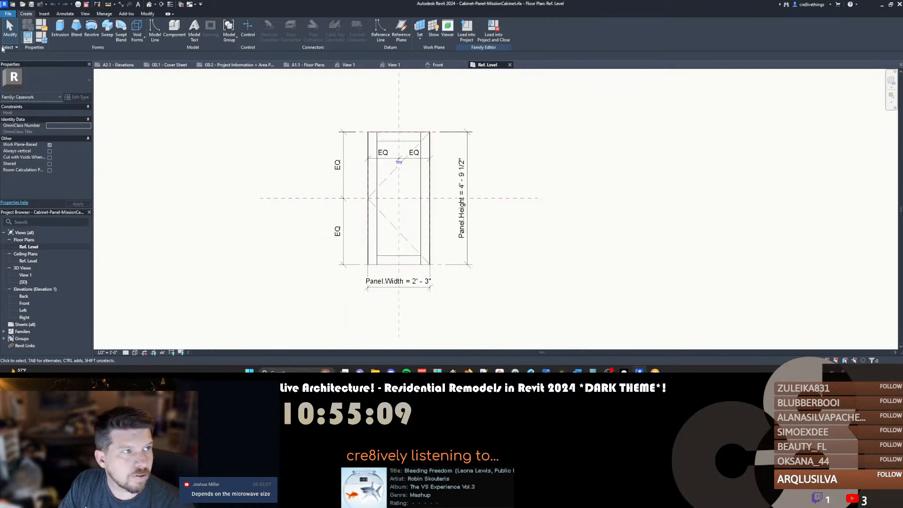
Save the Mission panel family as a new family named Cabinet-Panel-MW Front.rfa in the Panels folder
{"action": "left_click", "coordinate": [9, 13]}
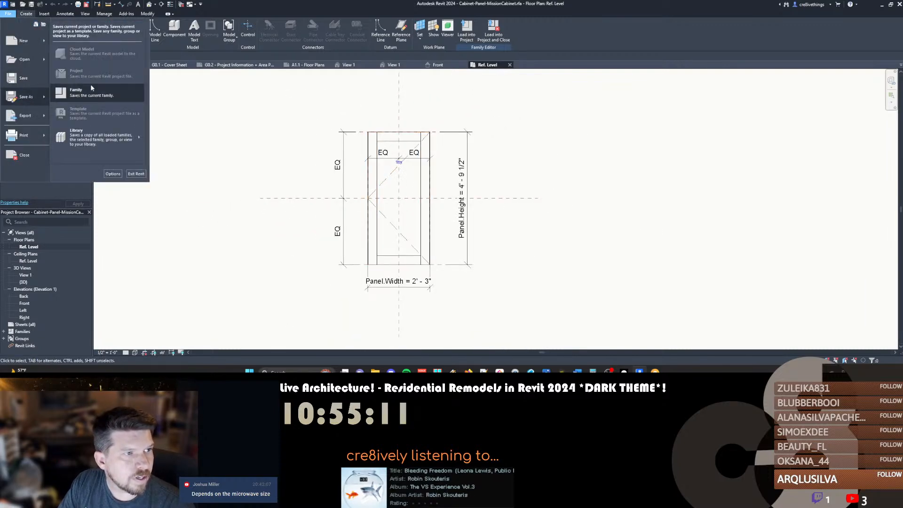
{"action": "left_click", "coordinate": [209, 116]}
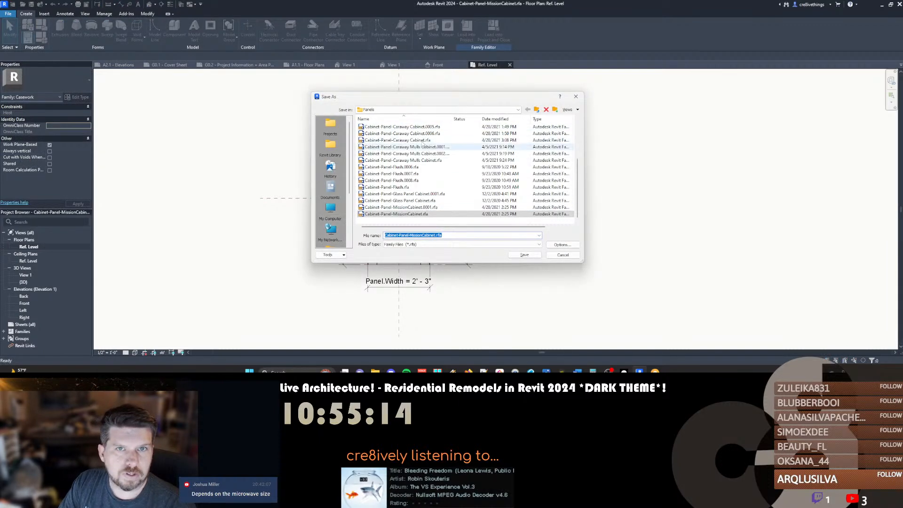
{"action": "left_click", "coordinate": [411, 234]}
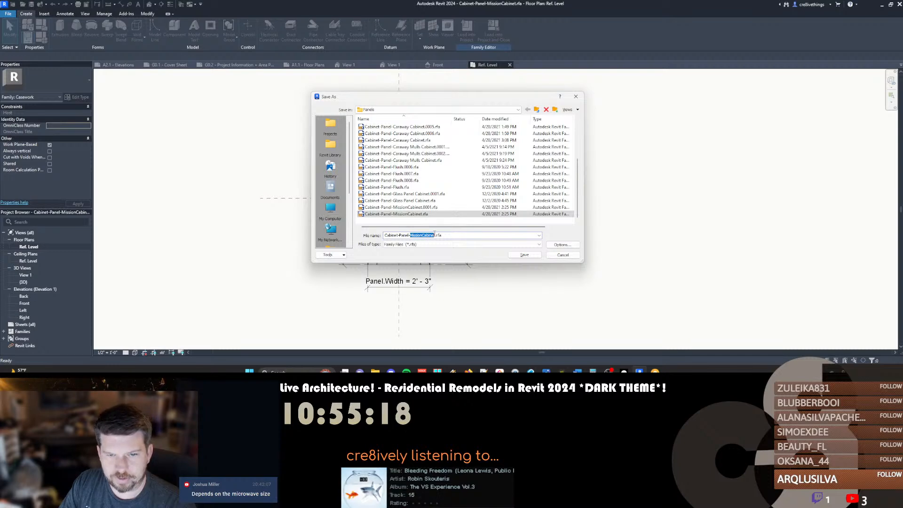
{"action": "type", "text": "M"}
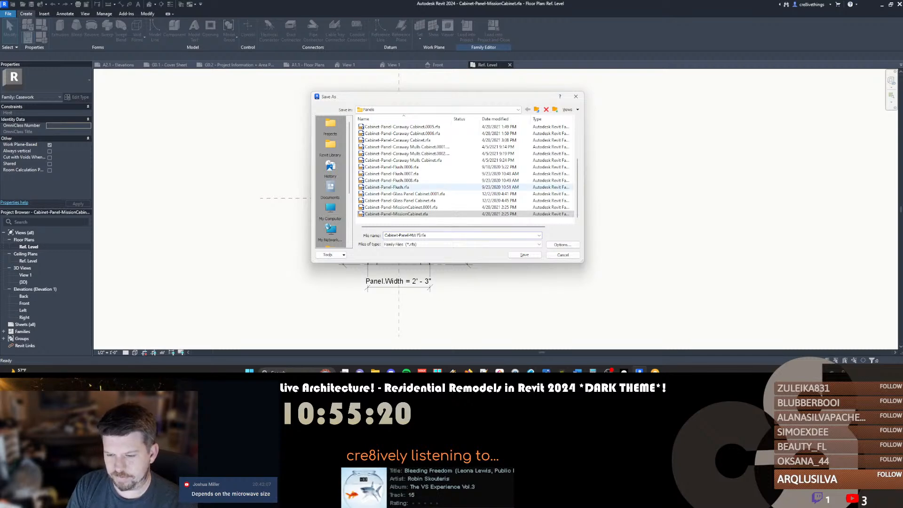
{"action": "key", "text": "Return"}
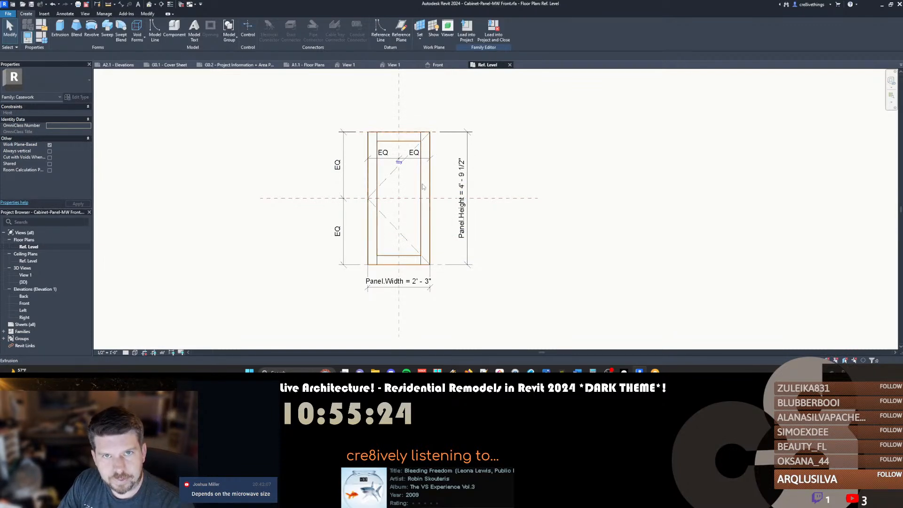
Delete the panel's raised frame, its short stile lines and the dashed swing lines, keeping only the flat slab
{"action": "scroll", "coordinate": [420, 140], "scroll_direction": "up", "scroll_amount": 2}
{"action": "left_click", "coordinate": [425, 136]}
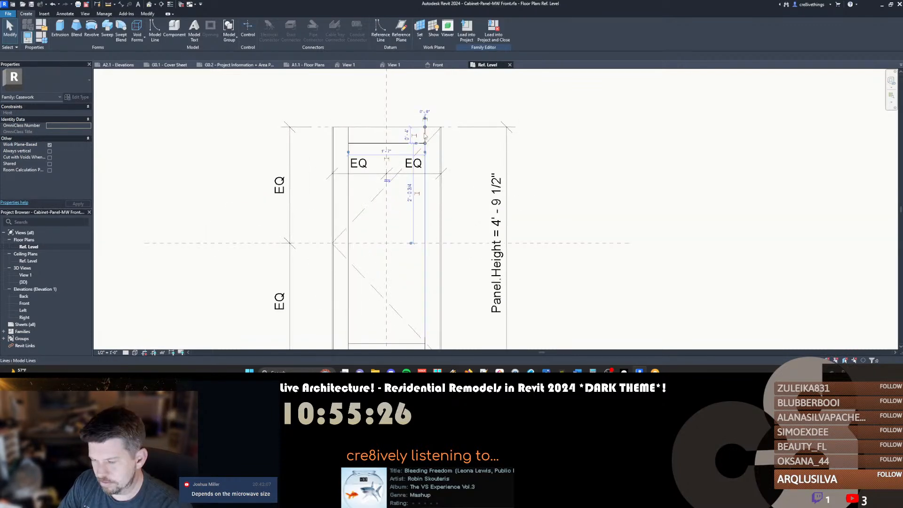
{"action": "key", "text": "Delete"}
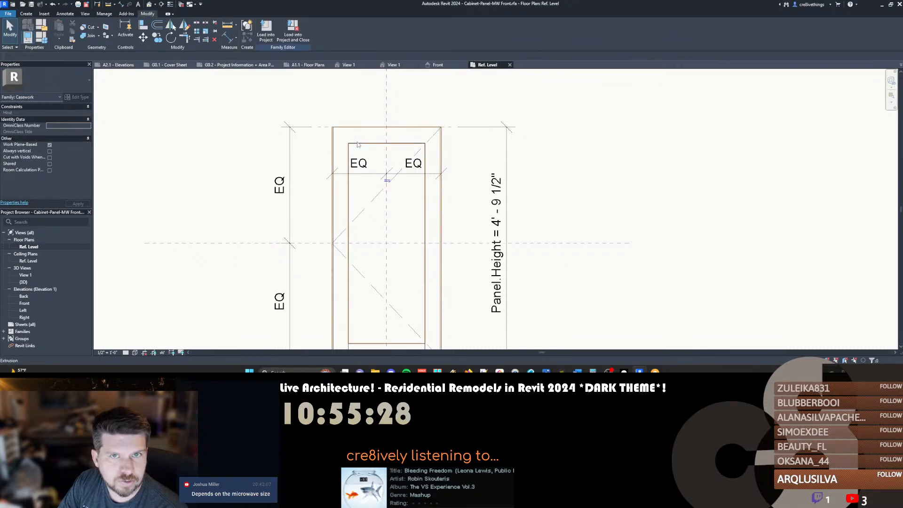
{"action": "middle_click_drag", "start_coordinate": [360, 201], "coordinate": [365, 187]}
{"action": "left_click", "coordinate": [369, 202]}
{"action": "key", "text": "Delete"}
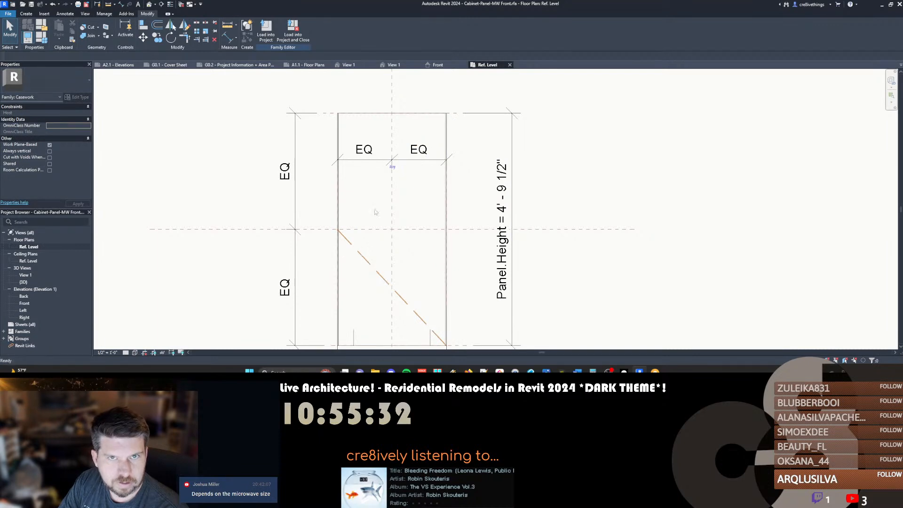
{"action": "key", "text": "Delete"}
{"action": "middle_click_drag", "start_coordinate": [375, 222], "coordinate": [384, 197]}
{"action": "scroll", "coordinate": [389, 188], "scroll_direction": "down", "scroll_amount": 1}
{"action": "left_click", "coordinate": [379, 270]}
{"action": "key", "text": "Delete"}
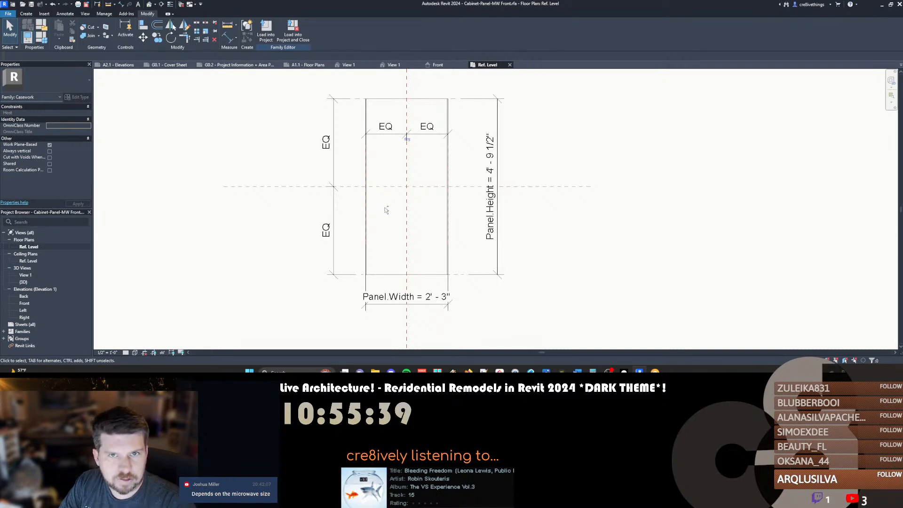
Undo the last deletions back through the dashed swing lines, and reapply them
{"action": "scroll", "coordinate": [393, 240], "scroll_direction": "down", "scroll_amount": 1}
{"action": "scroll", "coordinate": [393, 239], "scroll_direction": "up", "scroll_amount": 1}
{"action": "key", "text": "ctrl+z"}
{"action": "key", "text": "ctrl+z"}
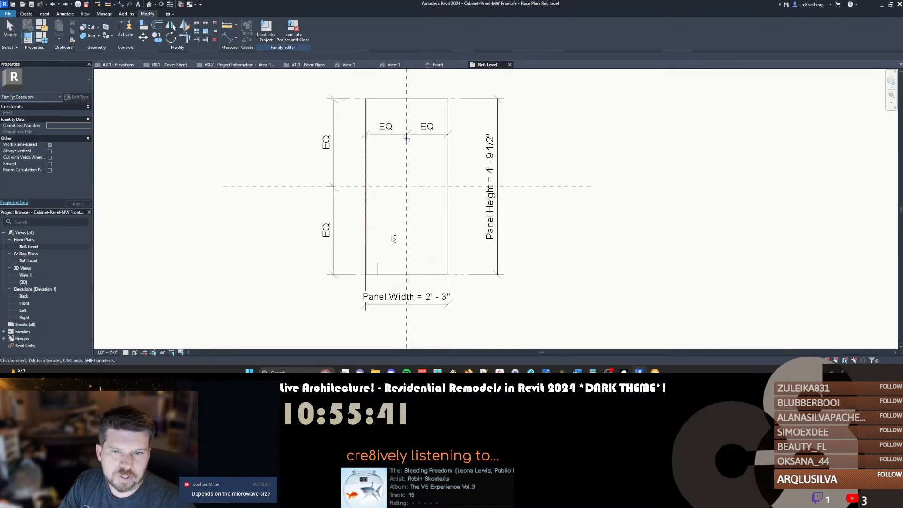
{"action": "key", "text": "ctrl+z"}
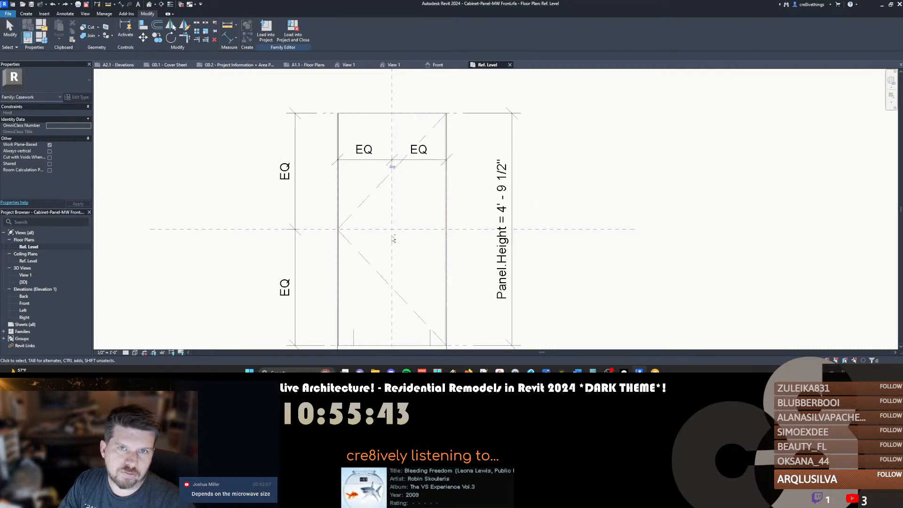
{"action": "scroll", "coordinate": [394, 239], "scroll_direction": "up", "scroll_amount": 1}
{"action": "key", "text": "ctrl+z"}
{"action": "key", "text": "ctrl+z"}
{"action": "key", "text": "ctrl+z"}
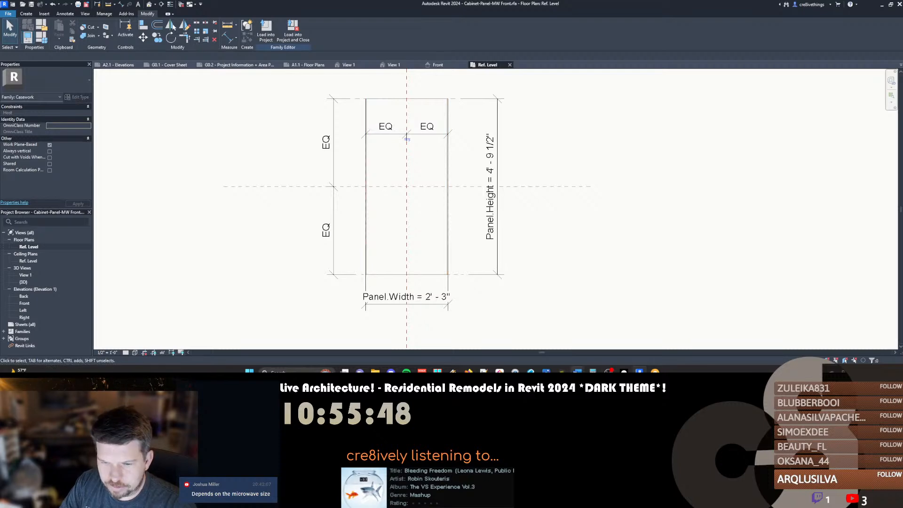
Arrange Revit beside the Revu cabinet drawing with Revit wider, and examine the BW30MD microwave cabinet in the island elevation
{"action": "key", "text": "super+Left"}
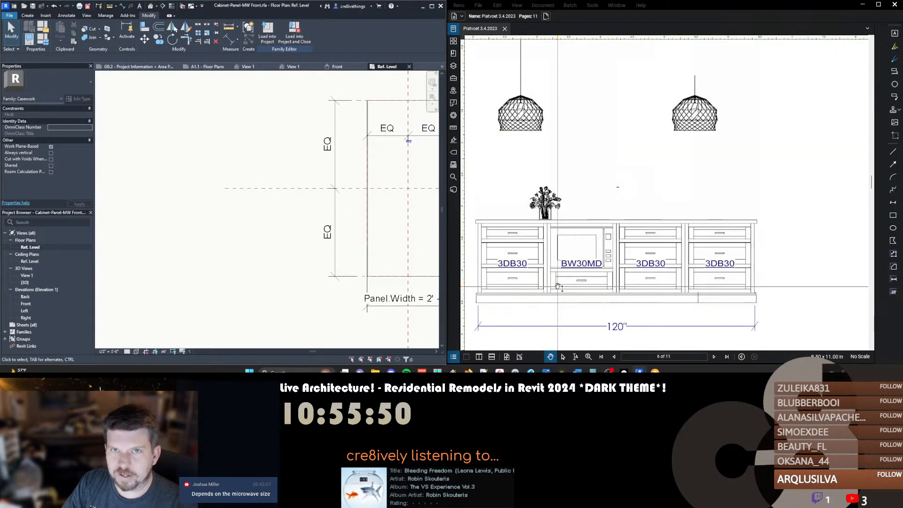
{"action": "left_click", "coordinate": [594, 30]}
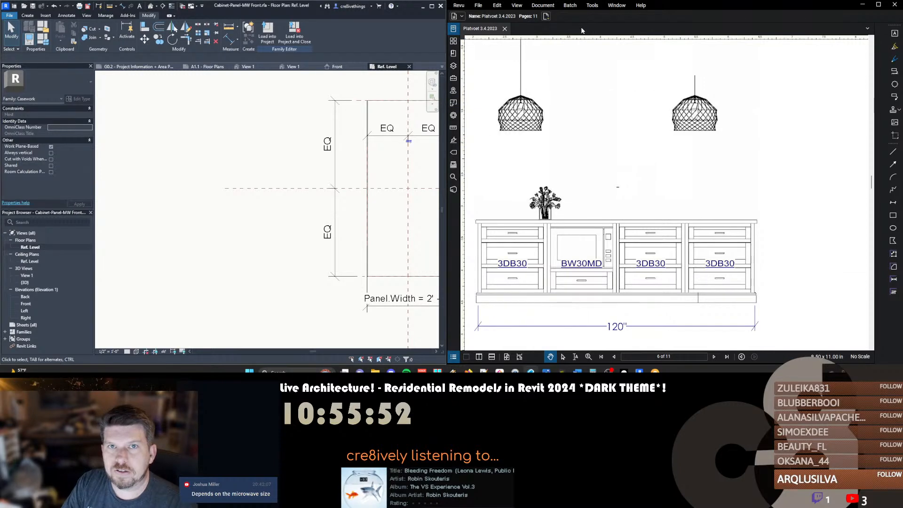
{"action": "key", "text": "super+Right"}
{"action": "key", "text": "super+Left"}
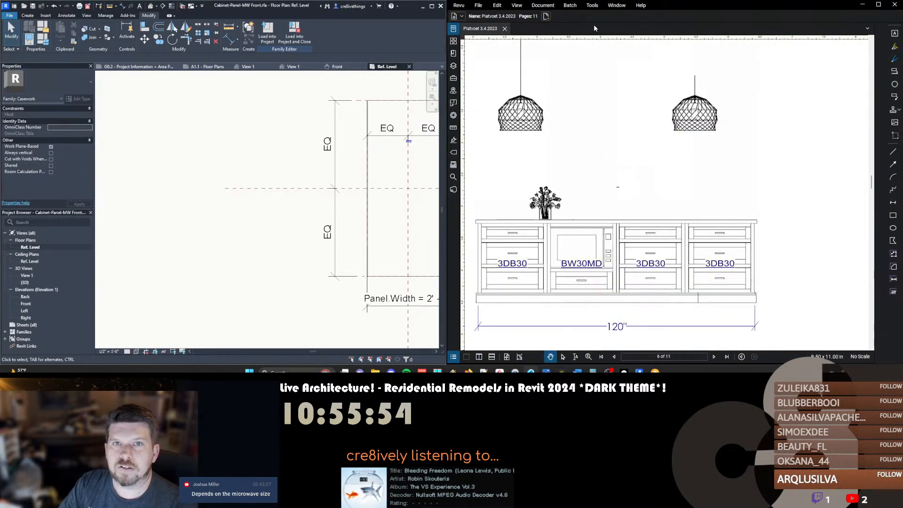
{"action": "mouse_move", "coordinate": [445, 76]}
{"action": "left_mouse_down"}
{"action": "mouse_move", "coordinate": [470, 118]}
{"action": "mouse_move", "coordinate": [631, 244]}
{"action": "left_mouse_up"}
{"action": "scroll", "coordinate": [699, 232], "scroll_direction": "up", "scroll_amount": 5}
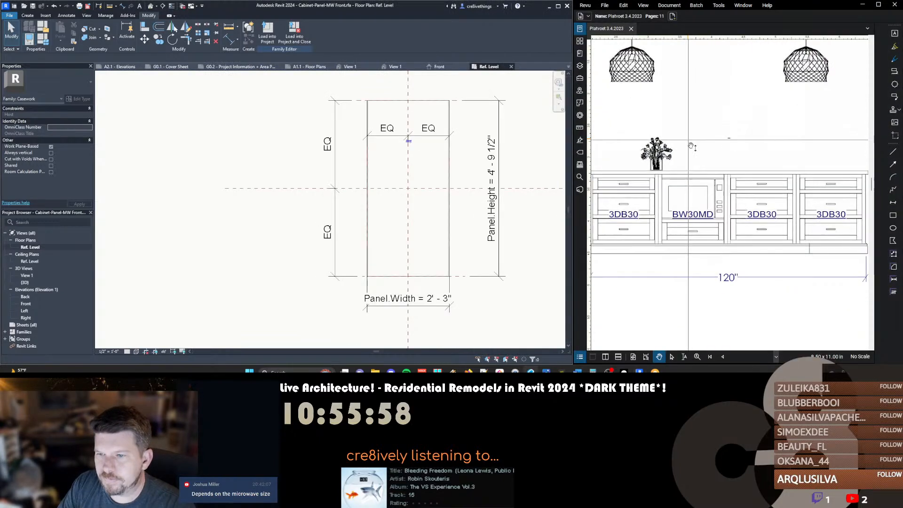
{"action": "scroll", "coordinate": [698, 232], "scroll_direction": "up", "scroll_amount": 5}
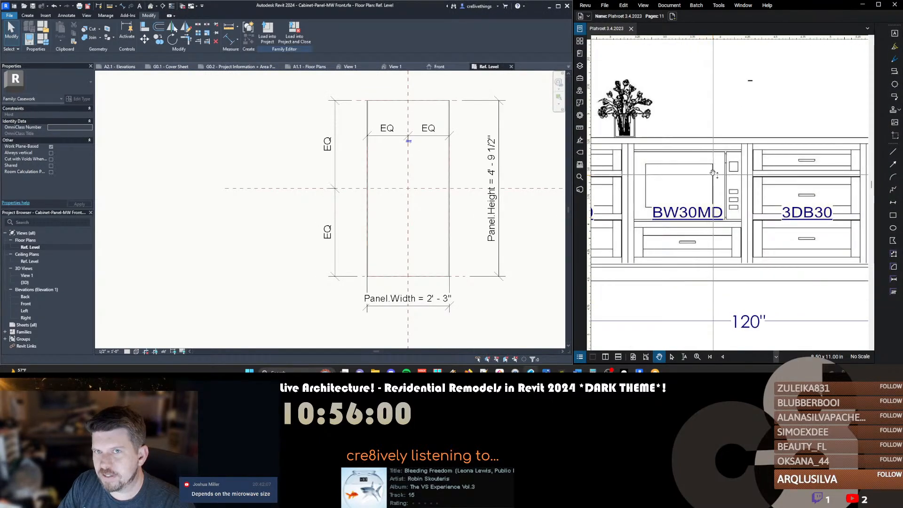
Set the panel's Panel.Width dimension to 27 inches in the Ref. Level plan
{"action": "scroll", "coordinate": [396, 140], "scroll_direction": "down", "scroll_amount": 2}
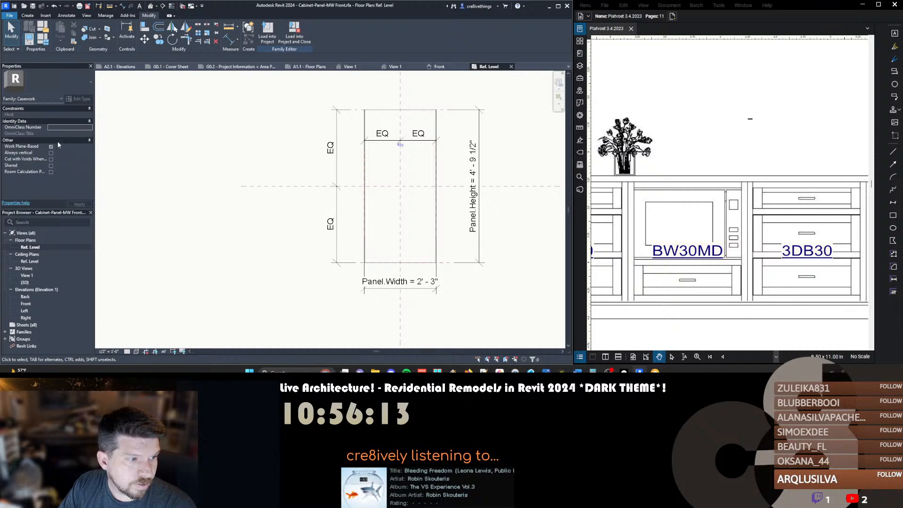
{"action": "left_click", "coordinate": [413, 285]}
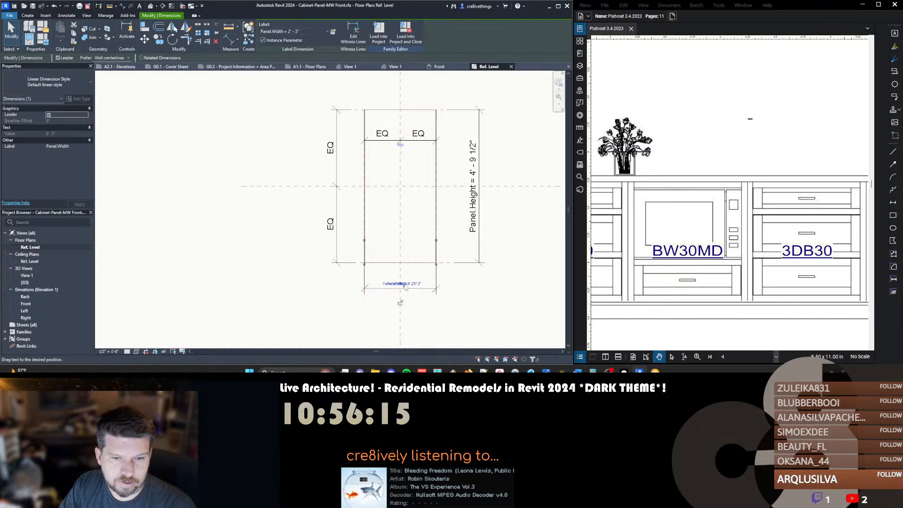
{"action": "left_click", "coordinate": [413, 284]}
{"action": "type", "text": "0 27"}
{"action": "key", "text": "Return"}
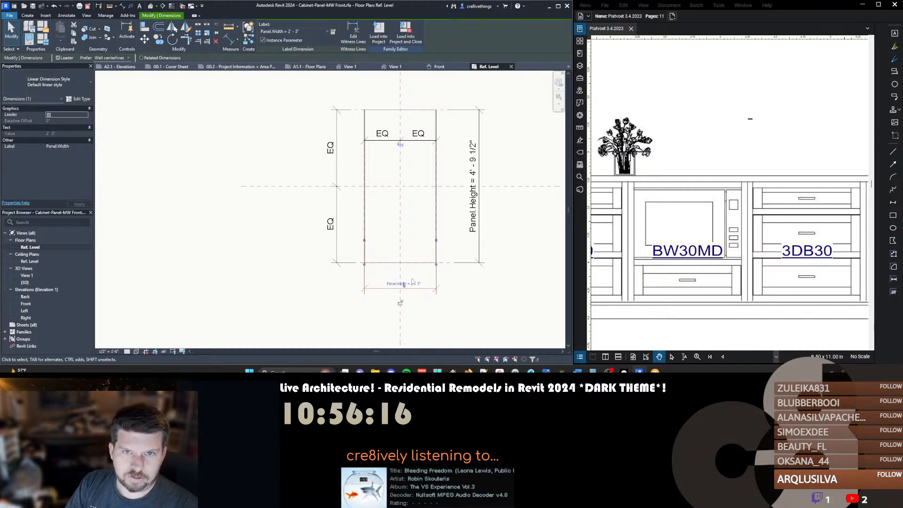
{"action": "left_click", "coordinate": [414, 285]}
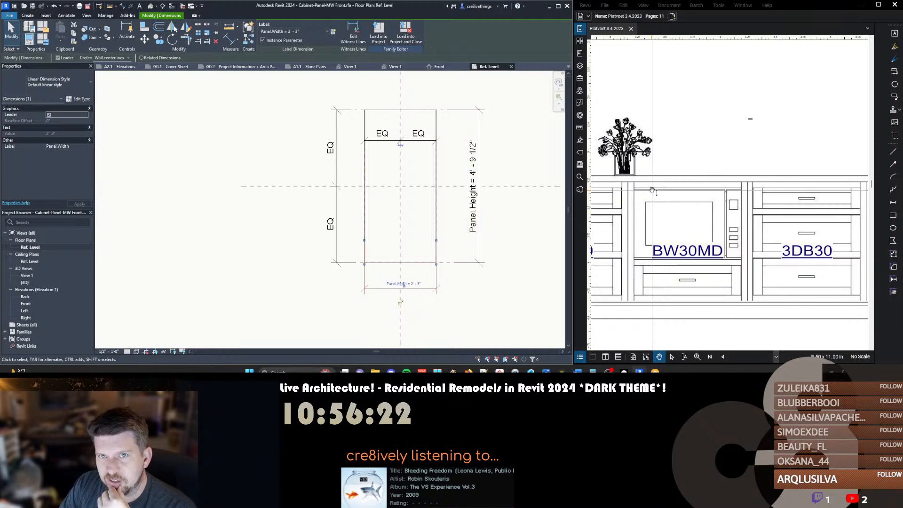
Open the Front elevation of Base Cabinet-MWD- Mission and compare its drawer layout with the BW30MD and 3DB30 cabinets in the drawing
{"action": "left_click_drag", "start_coordinate": [652, 211], "coordinate": [704, 204]}
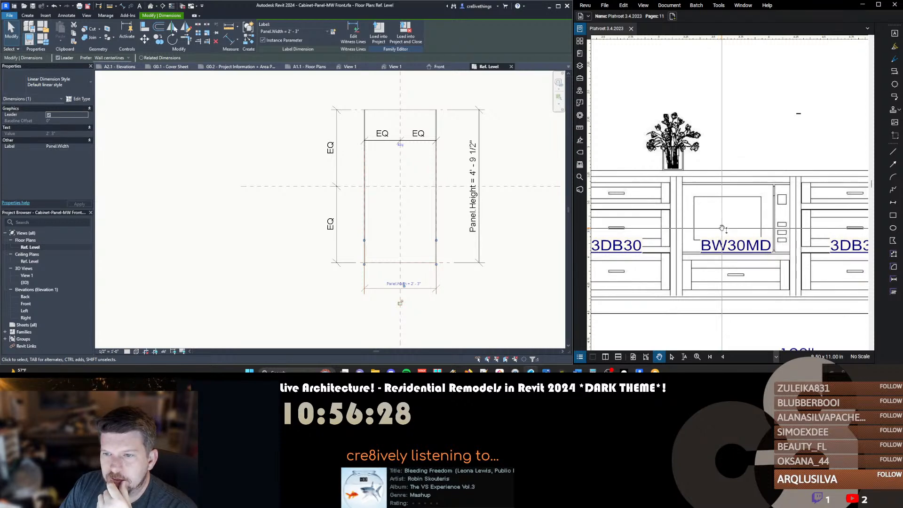
{"action": "left_click", "coordinate": [447, 67]}
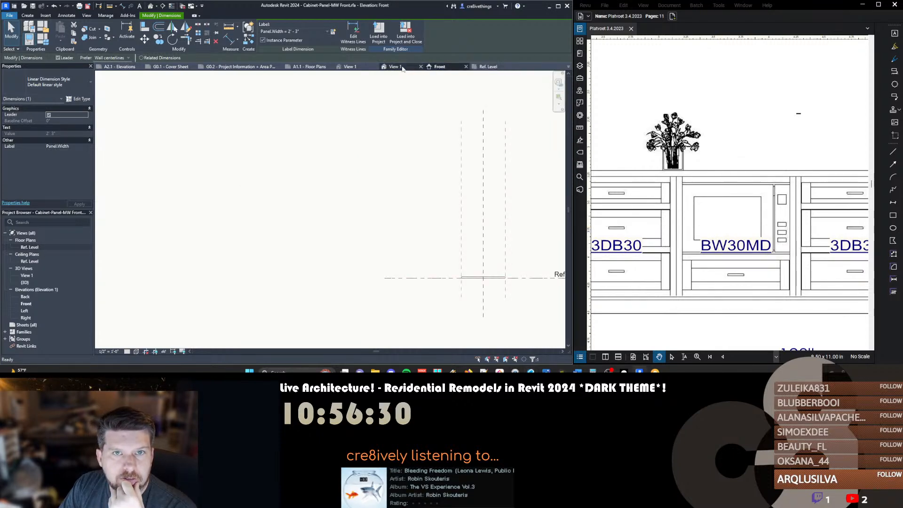
{"action": "left_click", "coordinate": [400, 67]}
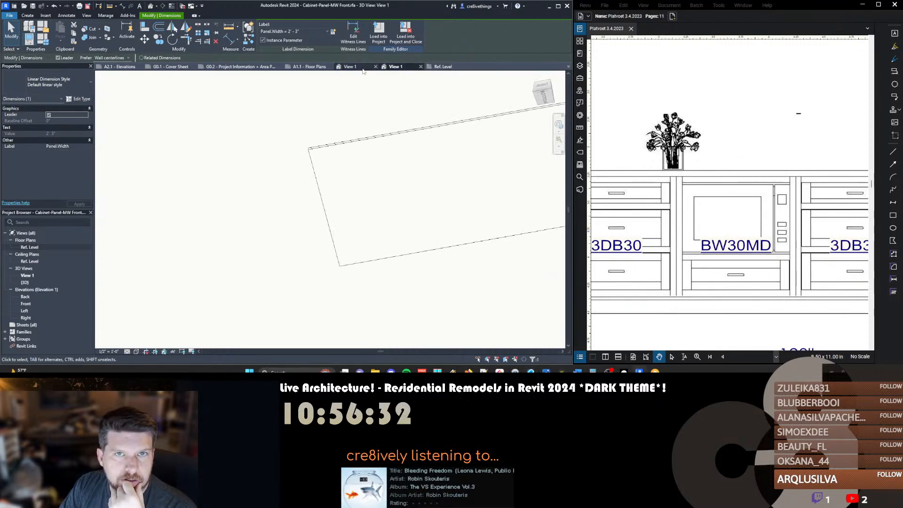
{"action": "left_click", "coordinate": [354, 67]}
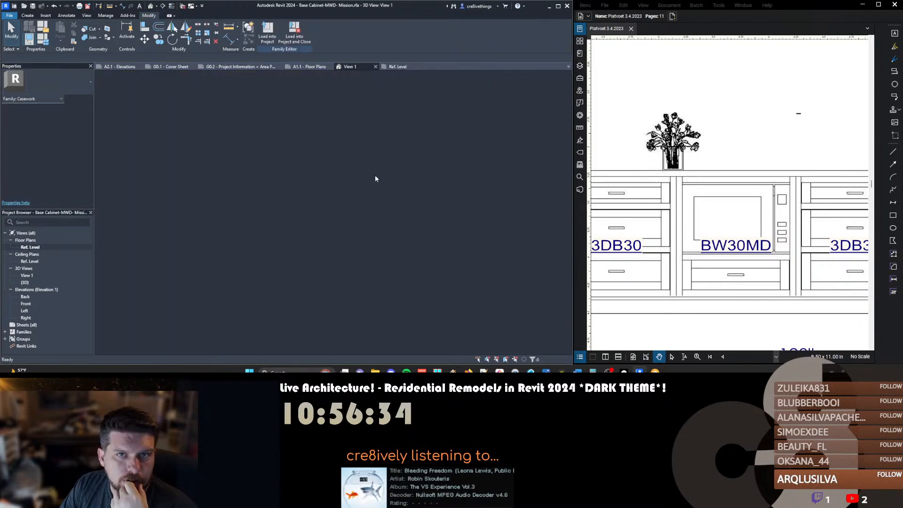
{"action": "middle_click_drag", "start_coordinate": [379, 226], "coordinate": [246, 190]}
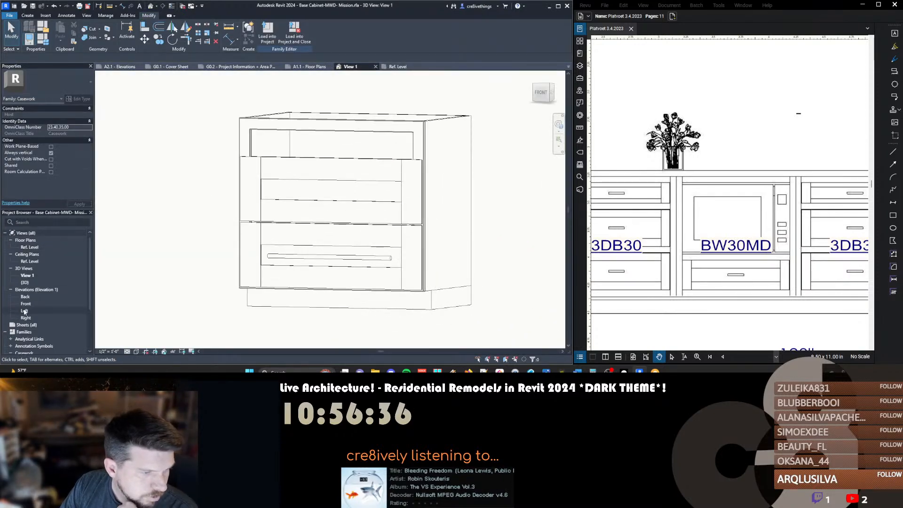
{"action": "double_click", "coordinate": [26, 303]}
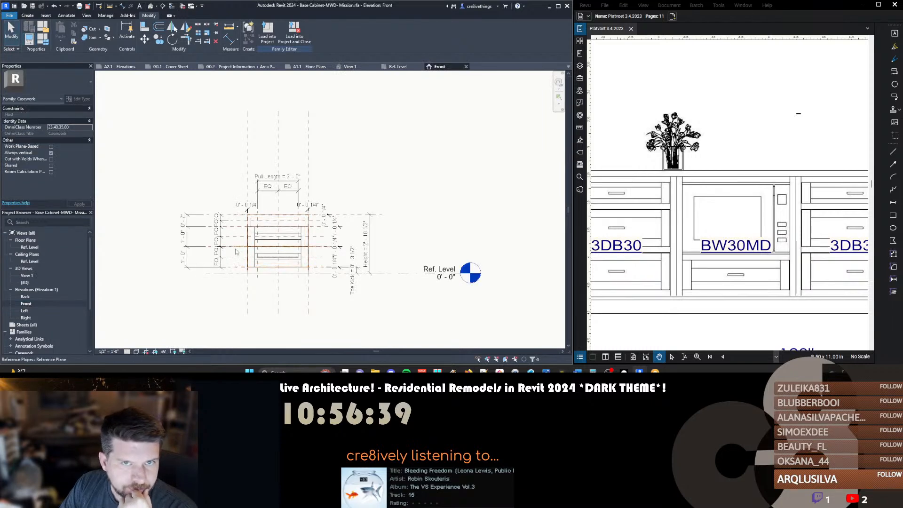
{"action": "scroll", "coordinate": [239, 250], "scroll_direction": "up", "scroll_amount": 3}
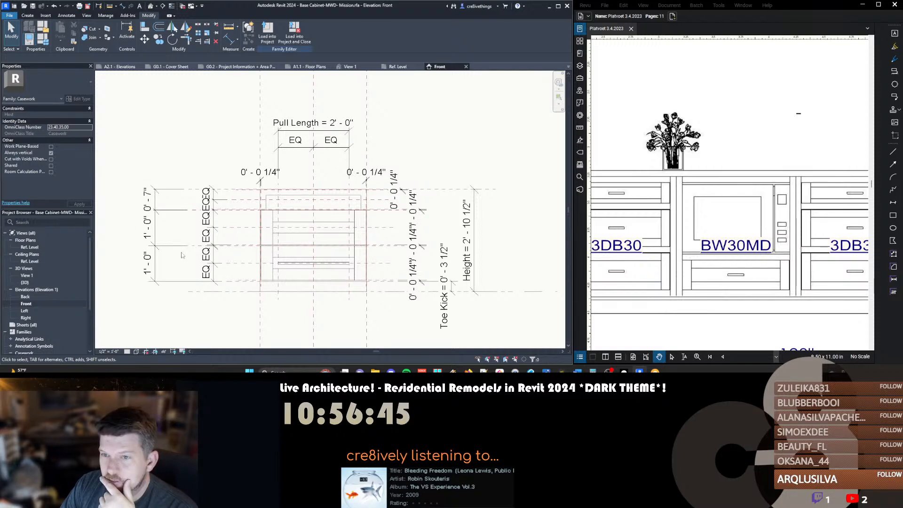
{"action": "left_click_drag", "start_coordinate": [846, 225], "coordinate": [740, 201]}
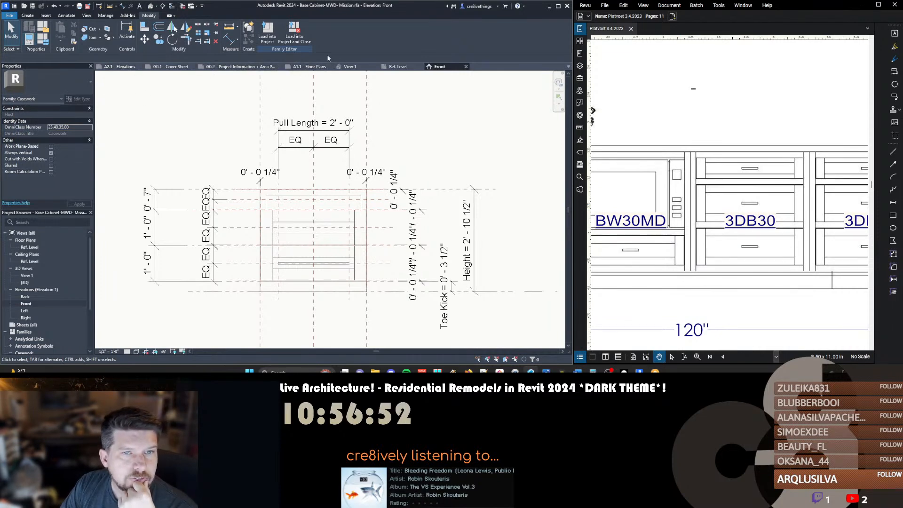
Set the Panel.Height dimension to 1' - 7" in the Ref. Level plan of the Cabinet-Panel-MW Front family
{"action": "left_click", "coordinate": [399, 67]}
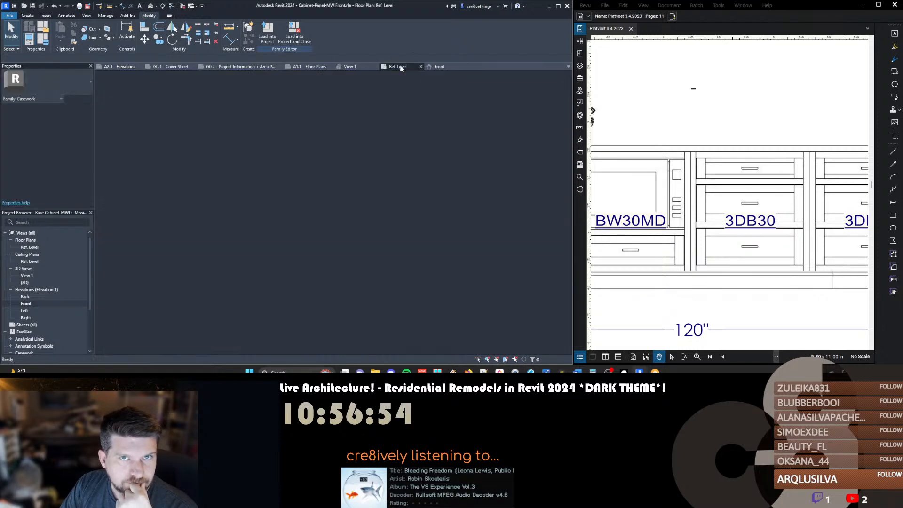
{"action": "left_click", "coordinate": [362, 67]}
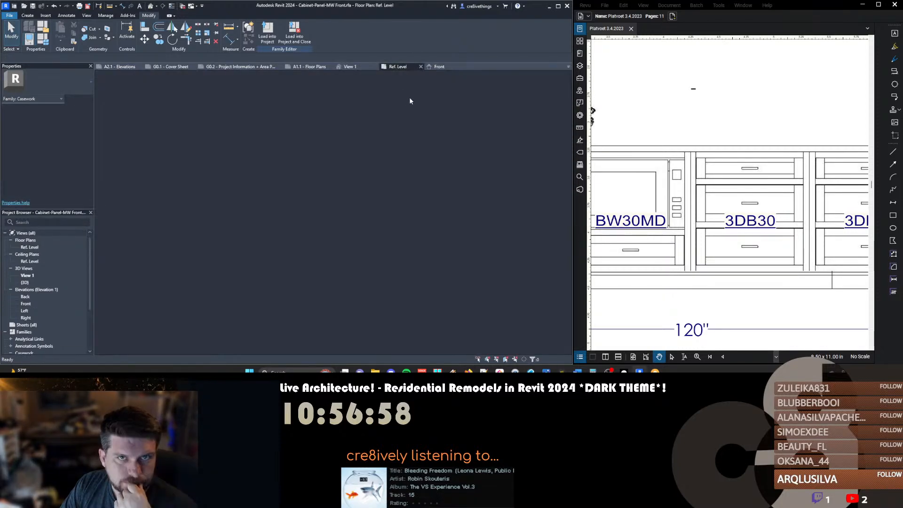
{"action": "left_click", "coordinate": [438, 66]}
{"action": "left_click", "coordinate": [400, 67]}
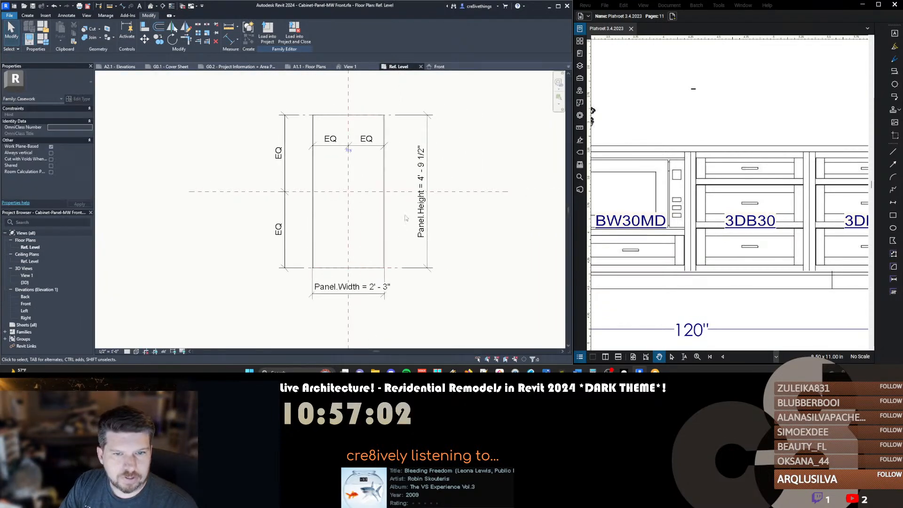
{"action": "left_click", "coordinate": [425, 198]}
{"action": "left_click", "coordinate": [423, 198]}
{"action": "type", "text": "1' - 7"}
{"action": "key", "text": "Return"}
{"action": "left_click", "coordinate": [334, 183]}
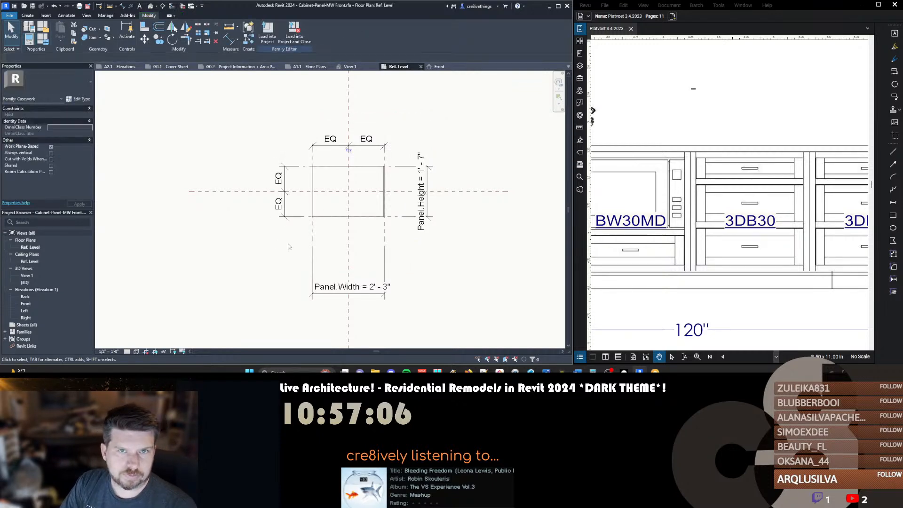
{"action": "scroll", "coordinate": [333, 184], "scroll_direction": "up", "scroll_amount": 2}
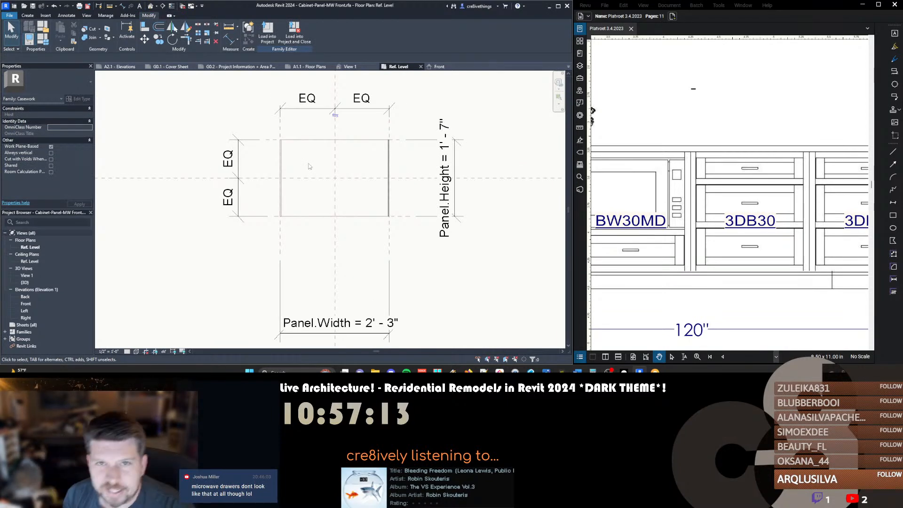
Center the BW30MD cabinet in the Revu drawing, and search the web in Firefox for "microwave drawer" images
{"action": "mouse_move", "coordinate": [680, 180]}
{"action": "left_mouse_down"}
{"action": "mouse_move", "coordinate": [714, 173]}
{"action": "mouse_move", "coordinate": [715, 96]}
{"action": "left_mouse_up"}
{"action": "left_click_drag", "start_coordinate": [652, 147], "coordinate": [675, 173]}
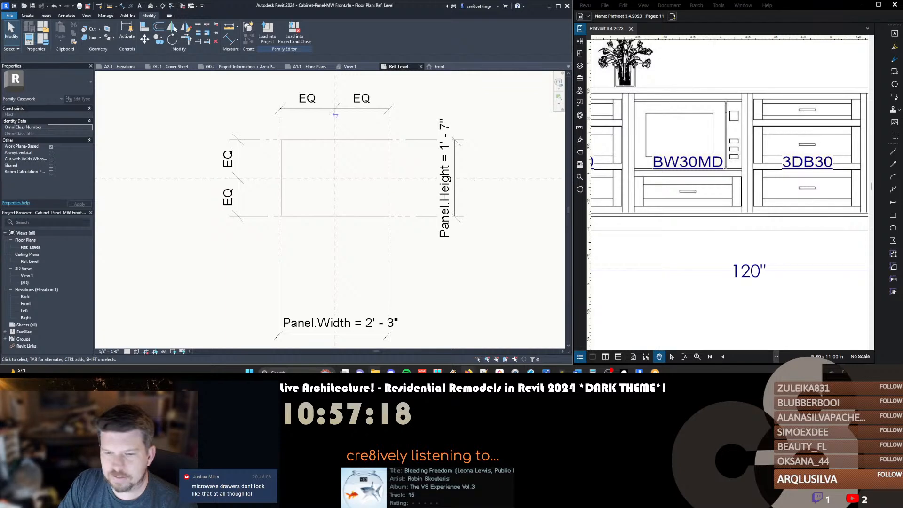
{"action": "mouse_move", "coordinate": [469, 370]}
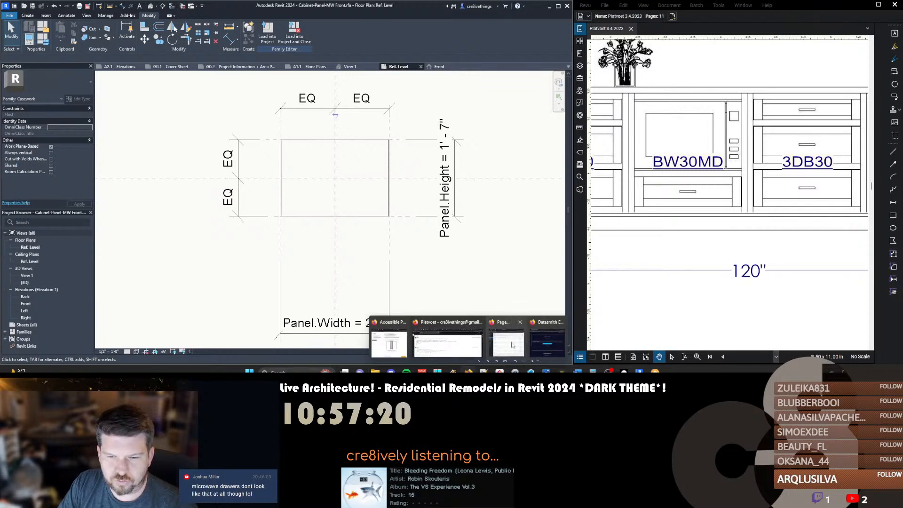
{"action": "mouse_move", "coordinate": [490, 346]}
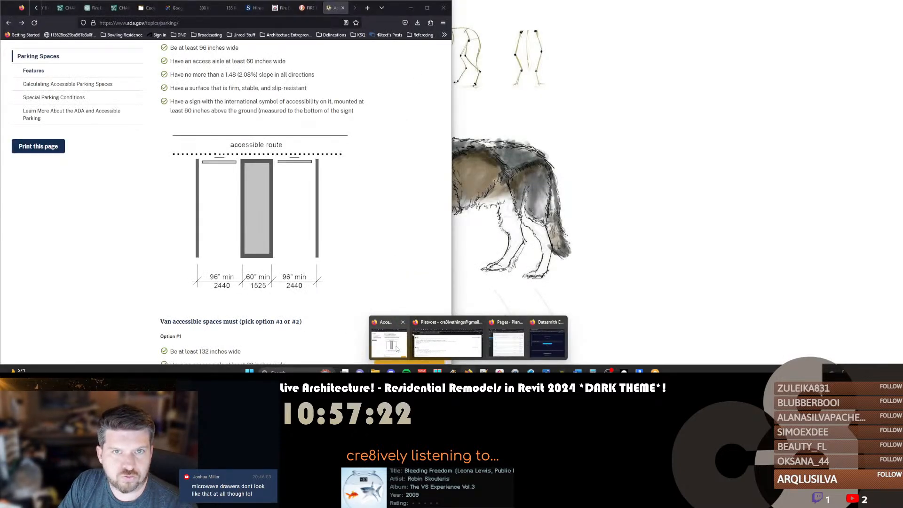
{"action": "left_click", "coordinate": [397, 349]}
{"action": "key", "text": "ctrl+t"}
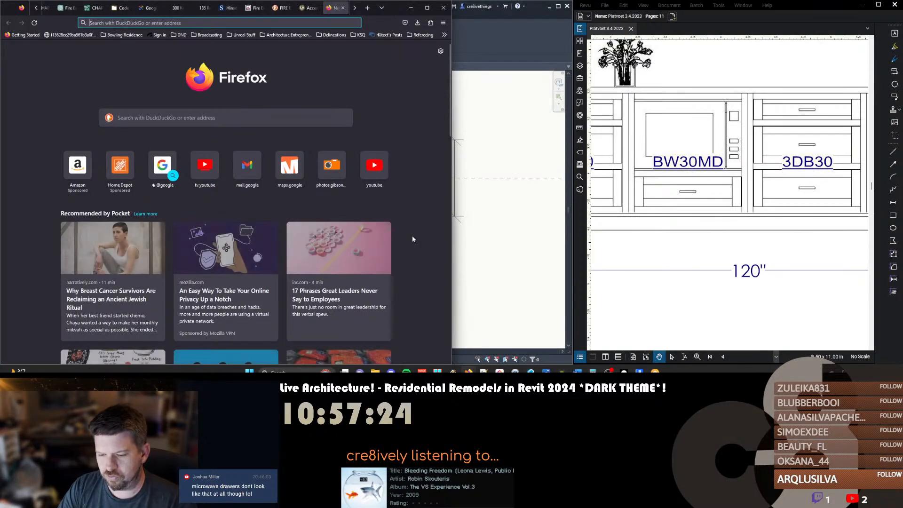
{"action": "type", "text": "microwave drawer"}
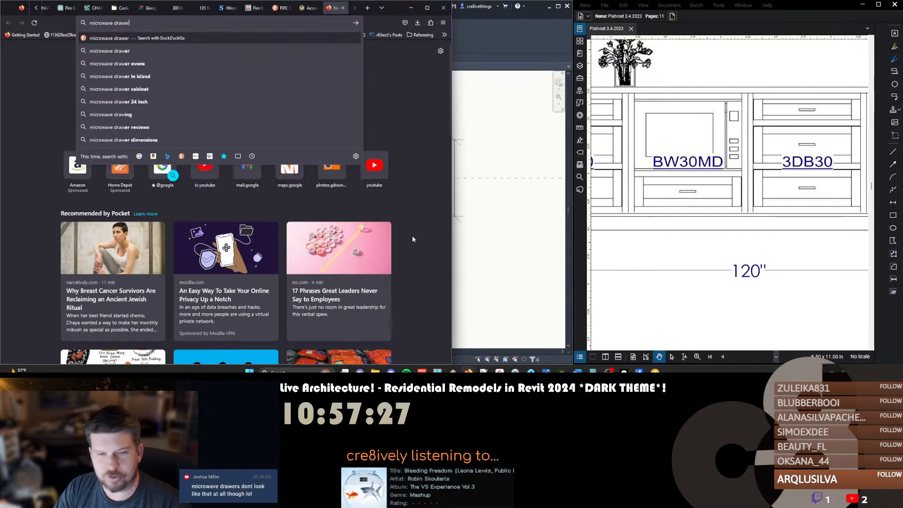
{"action": "key", "text": "Return"}
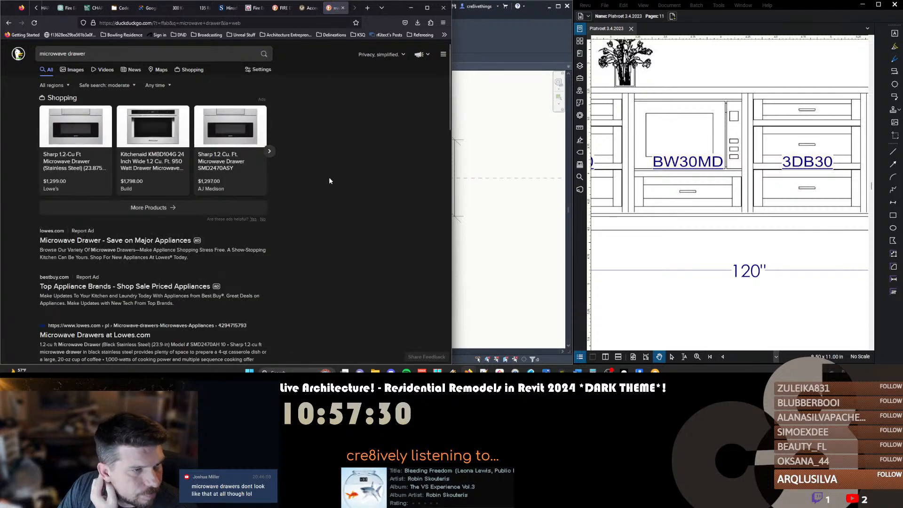
{"action": "left_click", "coordinate": [76, 70]}
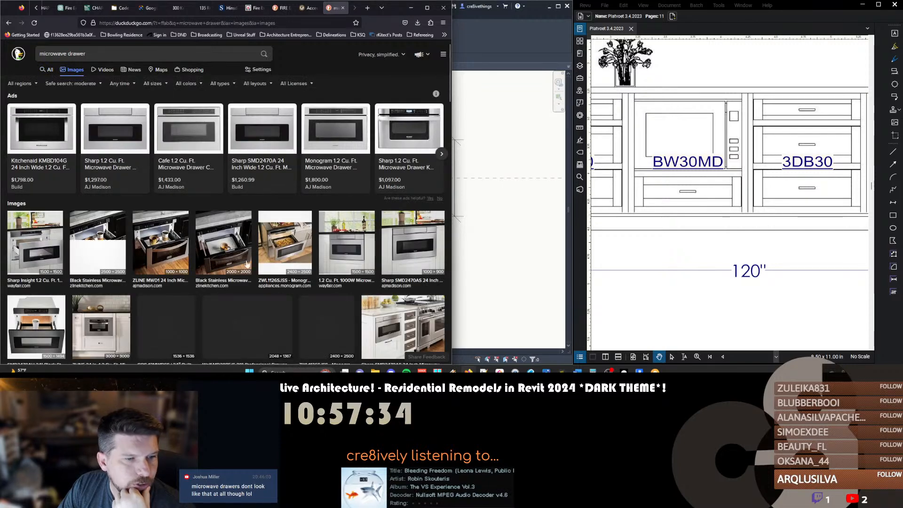
Examine the Monogram, ZLINE, Cosmo, Sharp and KitchenAid microwave drawer photos for their front layout and control panel position
{"action": "left_click", "coordinate": [276, 244]}
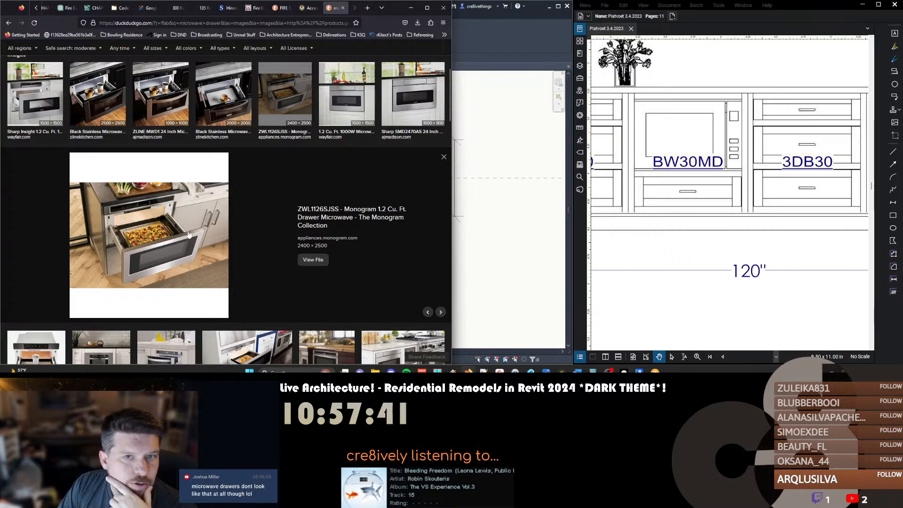
{"action": "scroll", "coordinate": [188, 233], "scroll_direction": "down", "scroll_amount": 3}
{"action": "left_click", "coordinate": [98, 257]}
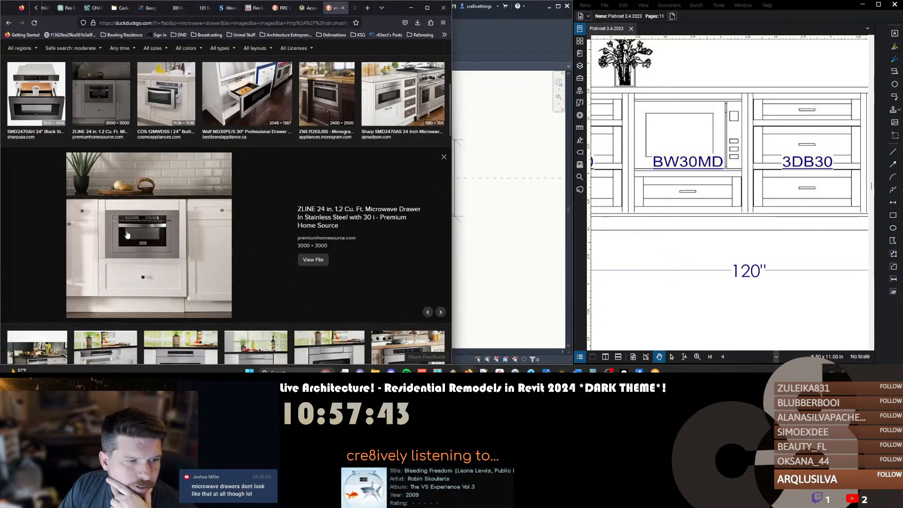
{"action": "scroll", "coordinate": [107, 224], "scroll_direction": "down", "scroll_amount": 2}
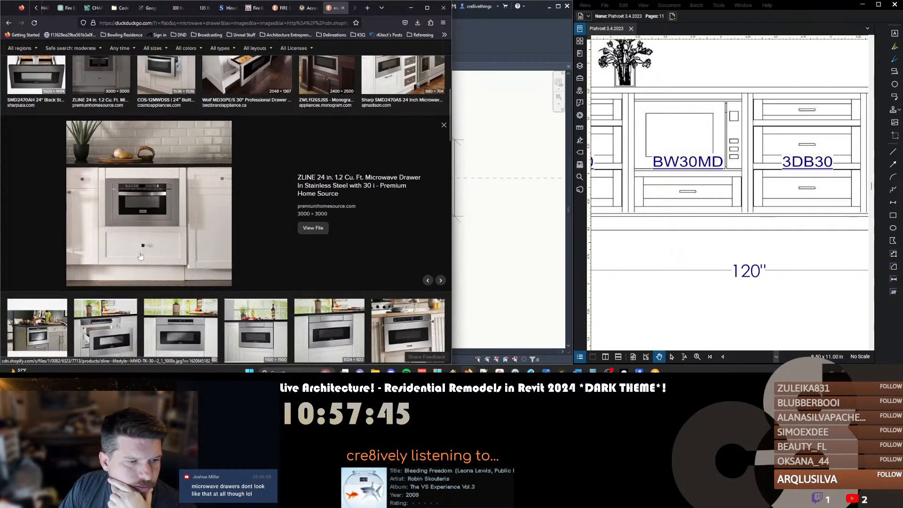
{"action": "scroll", "coordinate": [151, 230], "scroll_direction": "down", "scroll_amount": 1}
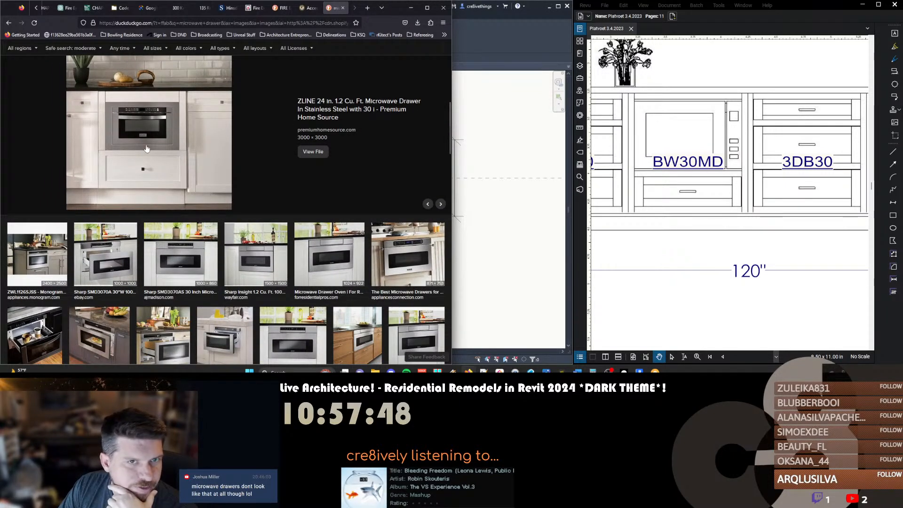
{"action": "scroll", "coordinate": [125, 210], "scroll_direction": "up", "scroll_amount": 1}
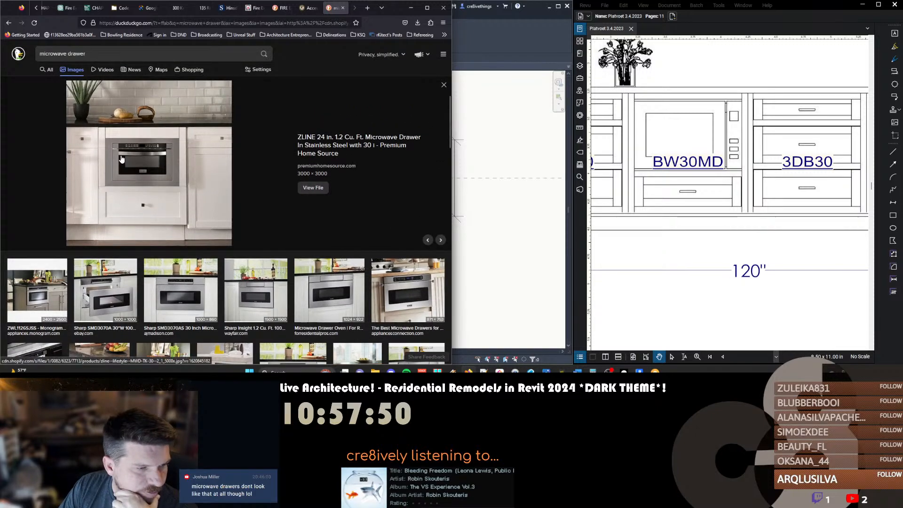
{"action": "scroll", "coordinate": [122, 188], "scroll_direction": "down", "scroll_amount": 3}
{"action": "left_click", "coordinate": [241, 257]}
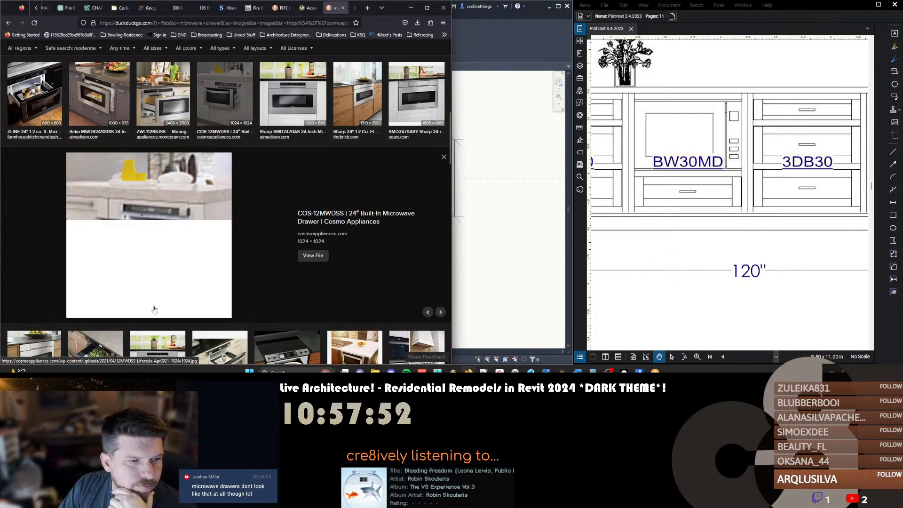
{"action": "scroll", "coordinate": [171, 283], "scroll_direction": "up", "scroll_amount": 1}
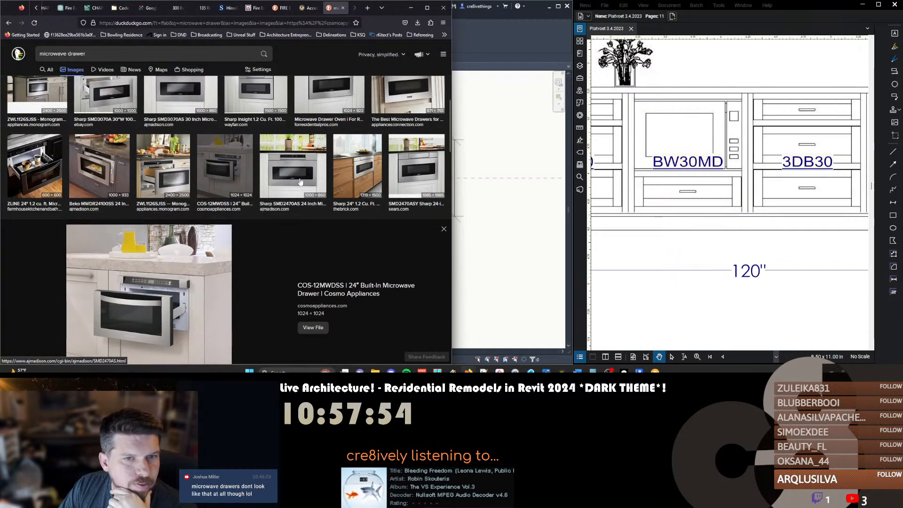
{"action": "left_click", "coordinate": [316, 181]}
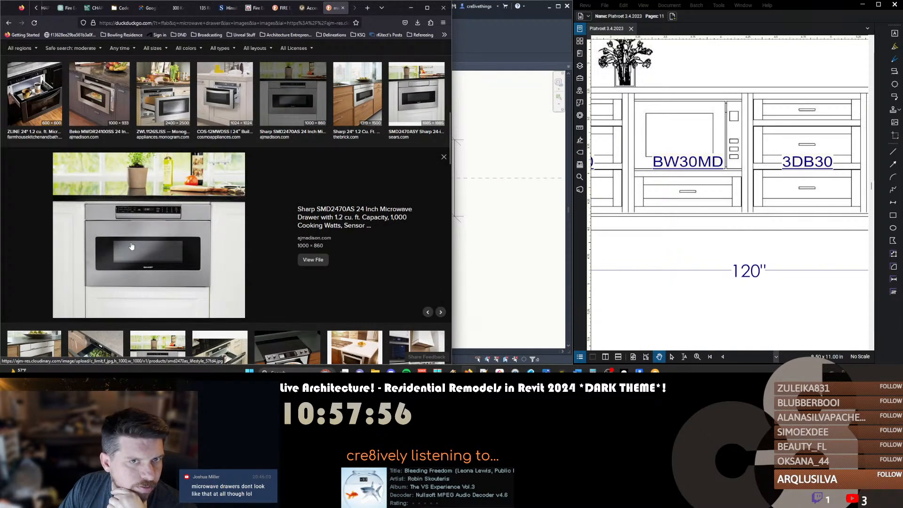
{"action": "scroll", "coordinate": [131, 246], "scroll_direction": "down", "scroll_amount": 2}
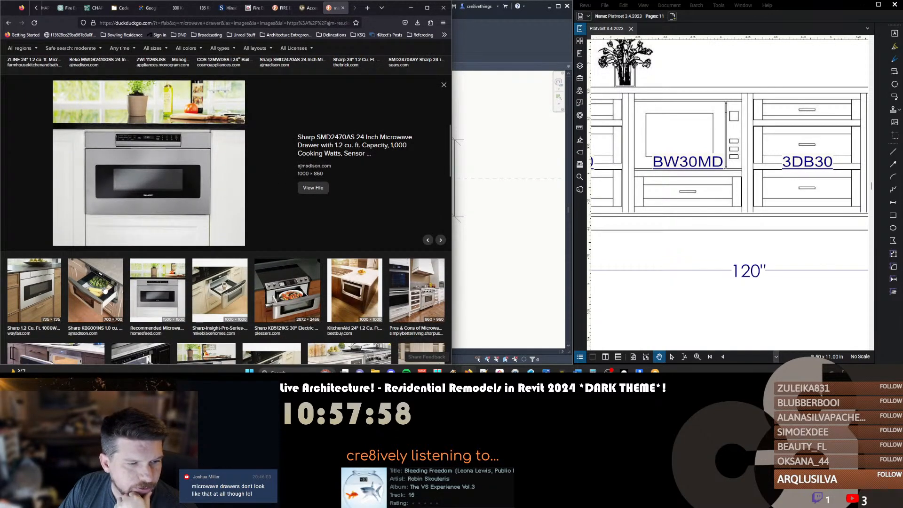
{"action": "left_click", "coordinate": [360, 289]}
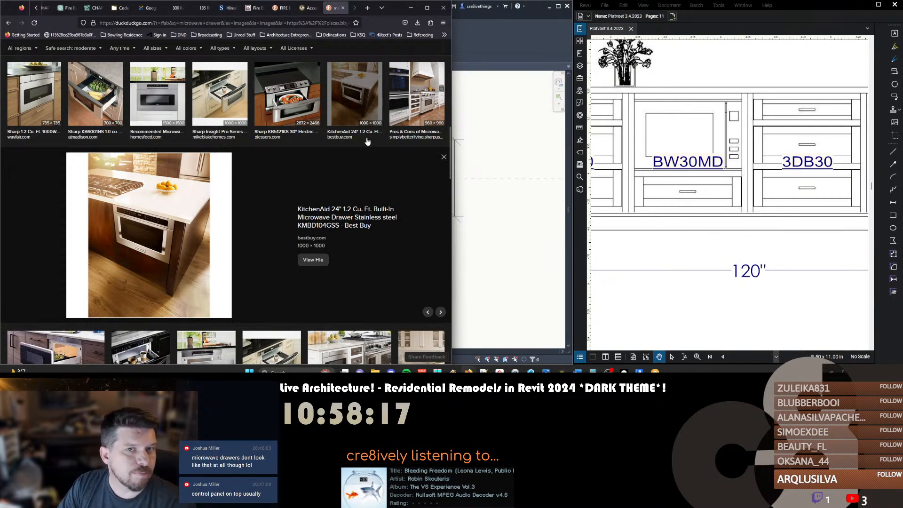
Back in Revit, place a horizontal reference plane about 3 1/2" below the panel's top edge and dimension it from that edge
{"action": "left_click", "coordinate": [486, 154]}
{"action": "scroll", "coordinate": [287, 167], "scroll_direction": "up", "scroll_amount": 3}
{"action": "key", "text": "p"}
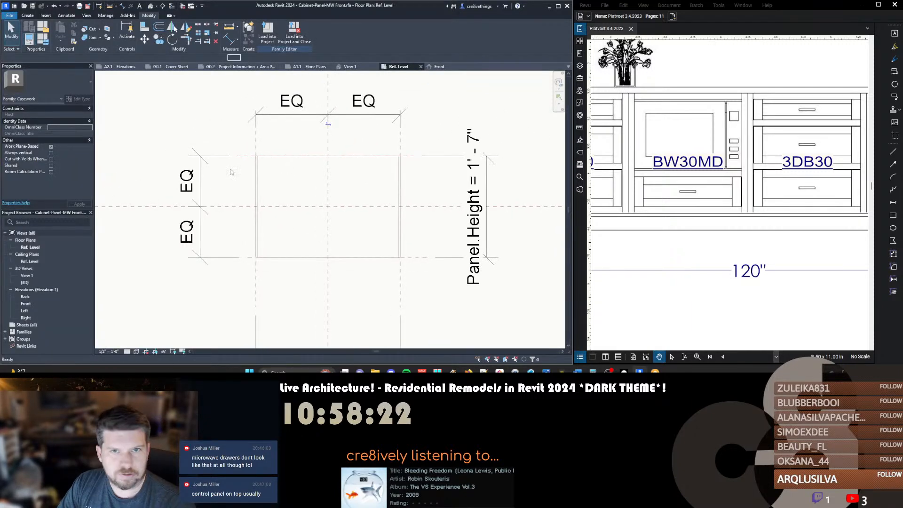
{"action": "left_click", "coordinate": [236, 174]}
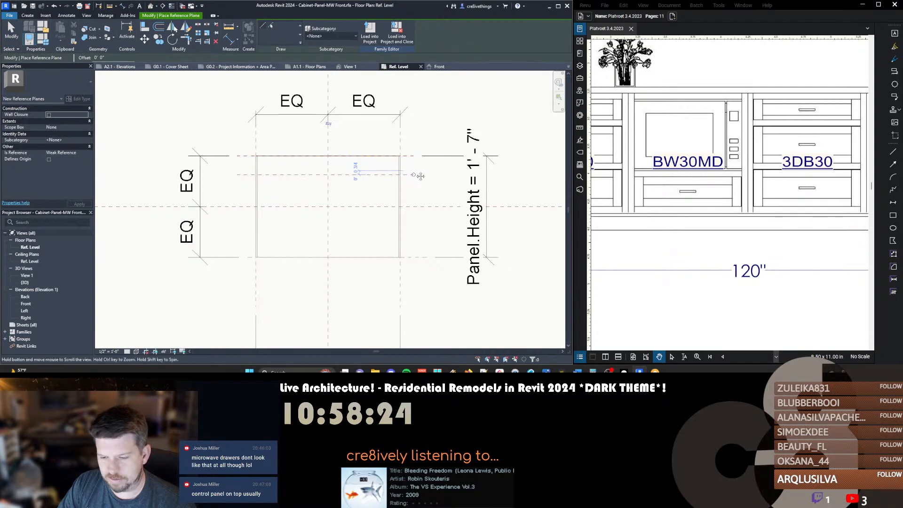
{"action": "key", "text": "d"}
{"action": "key", "text": "i"}
{"action": "left_click", "coordinate": [409, 156]}
{"action": "left_click", "coordinate": [413, 175]}
{"action": "left_click", "coordinate": [446, 178]}
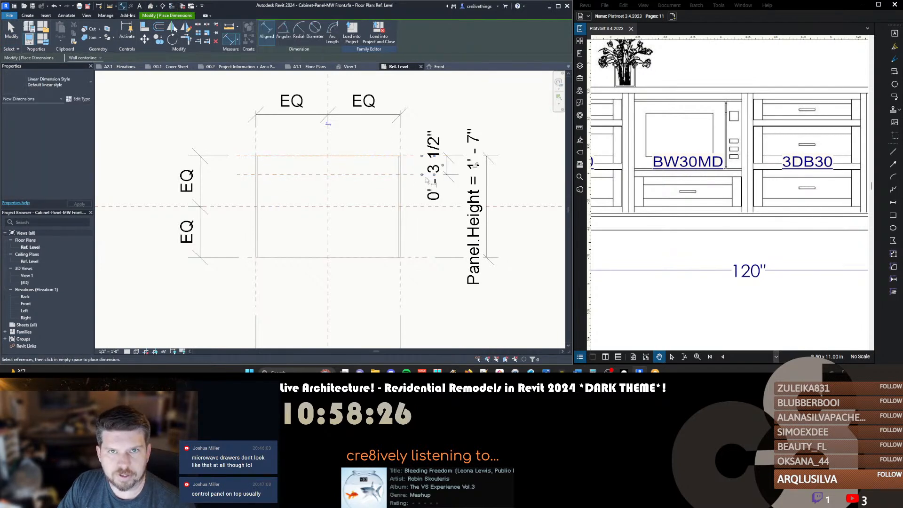
{"action": "key", "text": "Escape"}
Set the new reference plane's distance from the panel's top edge to 3"
{"action": "left_click", "coordinate": [410, 175]}
{"action": "left_click", "coordinate": [440, 164]}
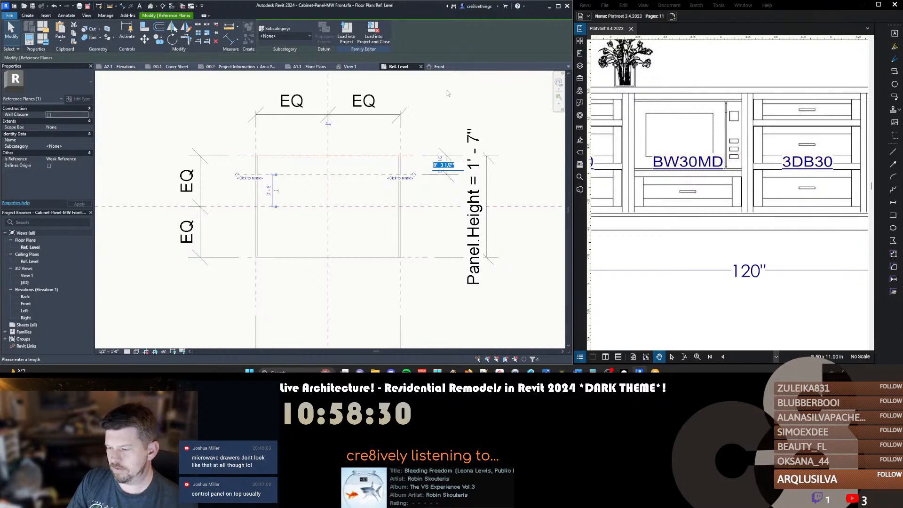
{"action": "type", "text": "3"}
{"action": "key", "text": "Return"}
{"action": "key", "text": "Escape"}
Set the work plane to the face of the panel extrusion for drawing model lines
{"action": "scroll", "coordinate": [337, 252], "scroll_direction": "up", "scroll_amount": 3}
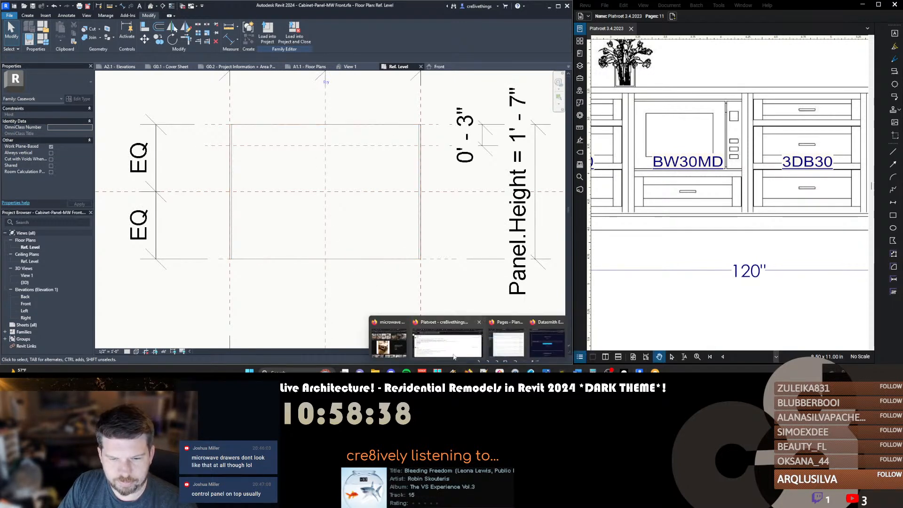
{"action": "middle_click_drag", "start_coordinate": [344, 177], "coordinate": [356, 184]}
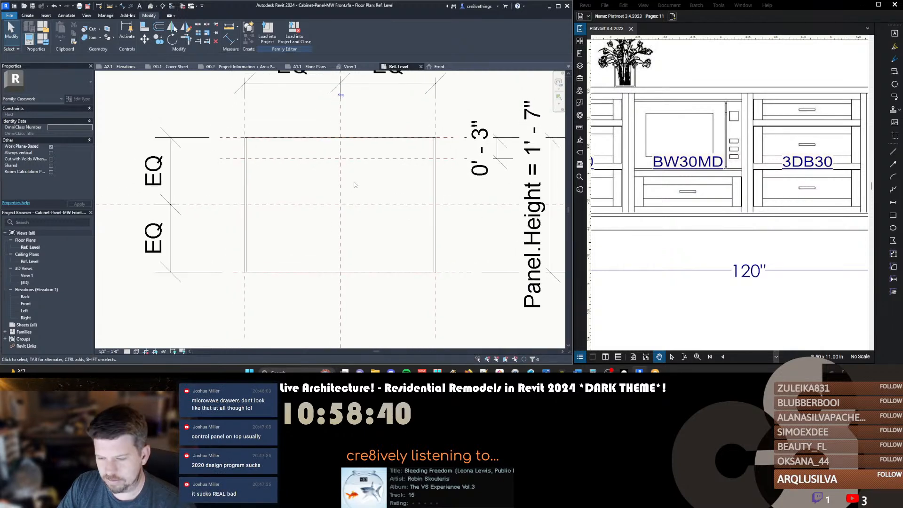
{"action": "key", "text": "l"}
{"action": "key", "text": "i"}
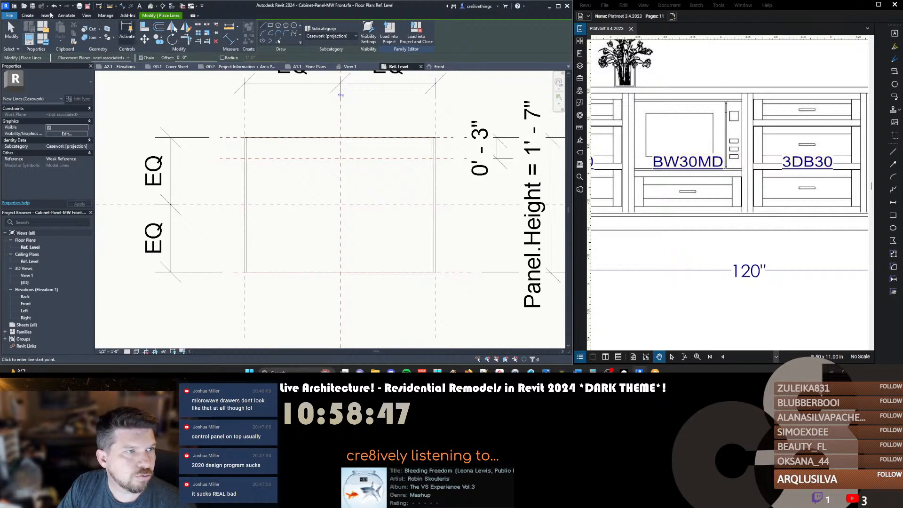
{"action": "left_click", "coordinate": [28, 16]}
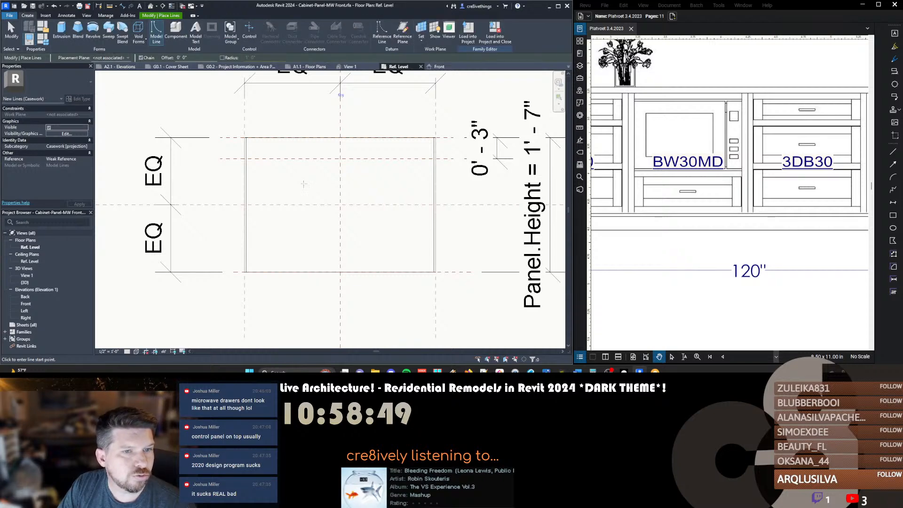
{"action": "key", "text": "Escape"}
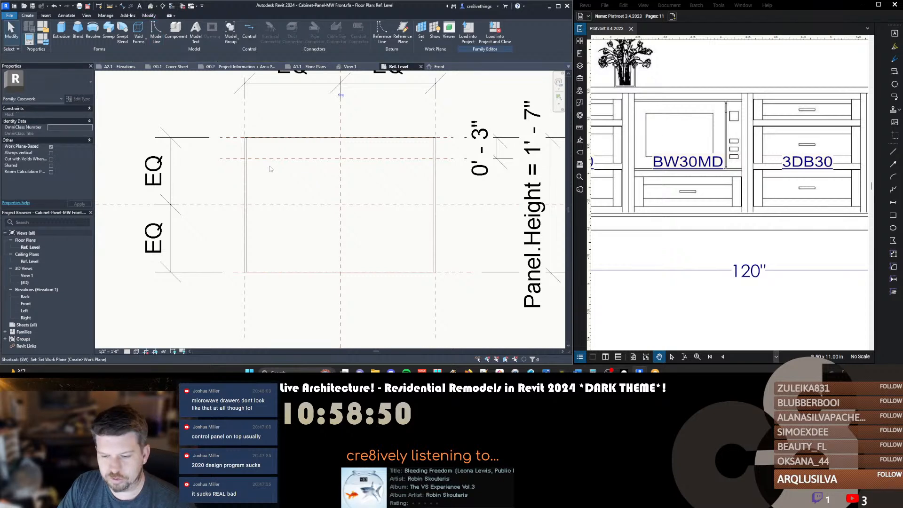
{"action": "key", "text": "w"}
{"action": "key", "text": "p"}
{"action": "key", "text": "Escape"}
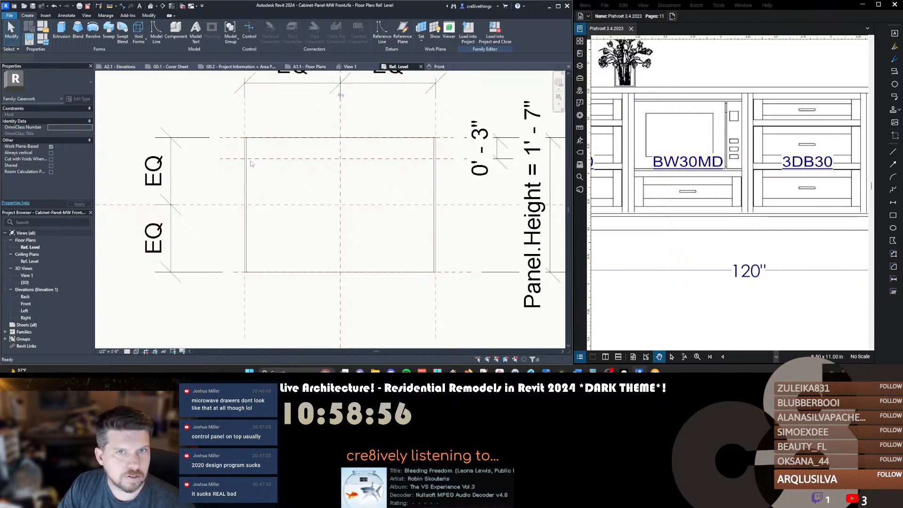
Draw a horizontal model line across the full panel width along the reference plane 3" below the top edge
{"action": "key", "text": "l"}
{"action": "key", "text": "i"}
{"action": "left_click", "coordinate": [247, 145]}
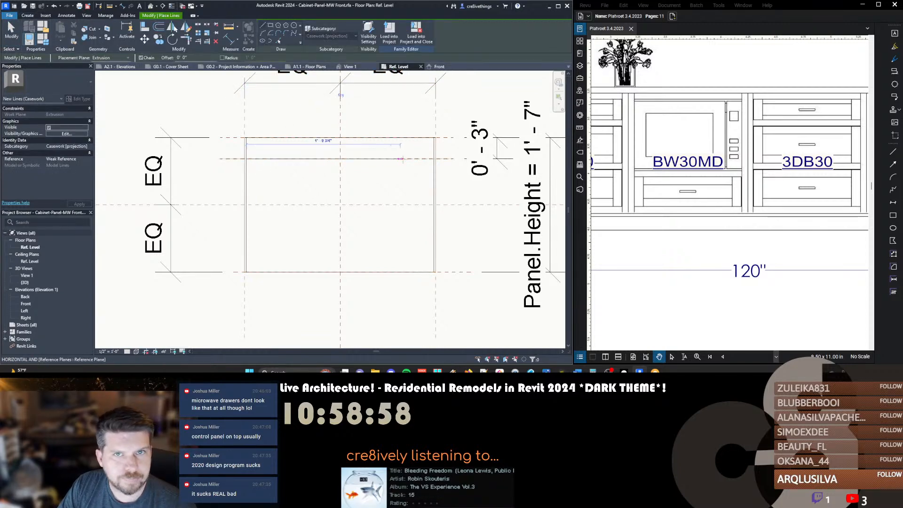
{"action": "key", "text": "Escape"}
{"action": "key", "text": "Escape"}
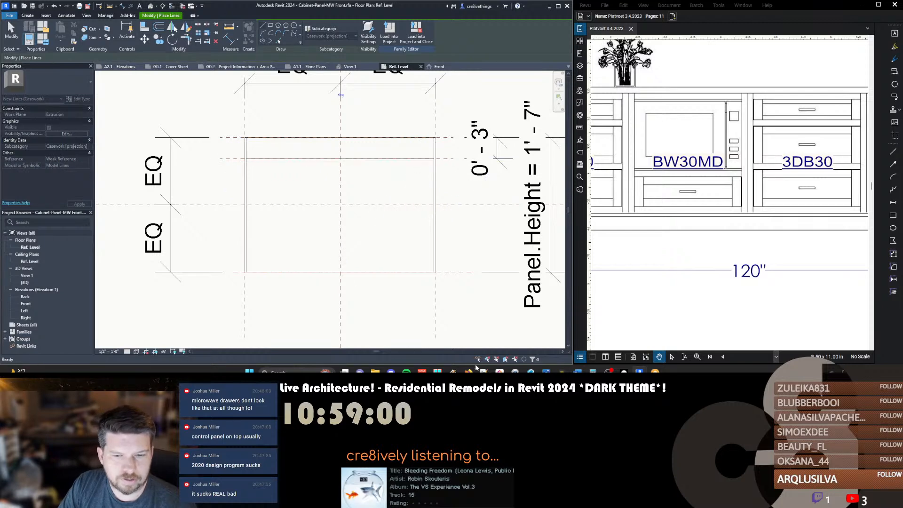
Switch to the browser to look at the microwave drawer photo again and return to Revit
{"action": "left_click", "coordinate": [469, 370]}
{"action": "left_click", "coordinate": [392, 347]}
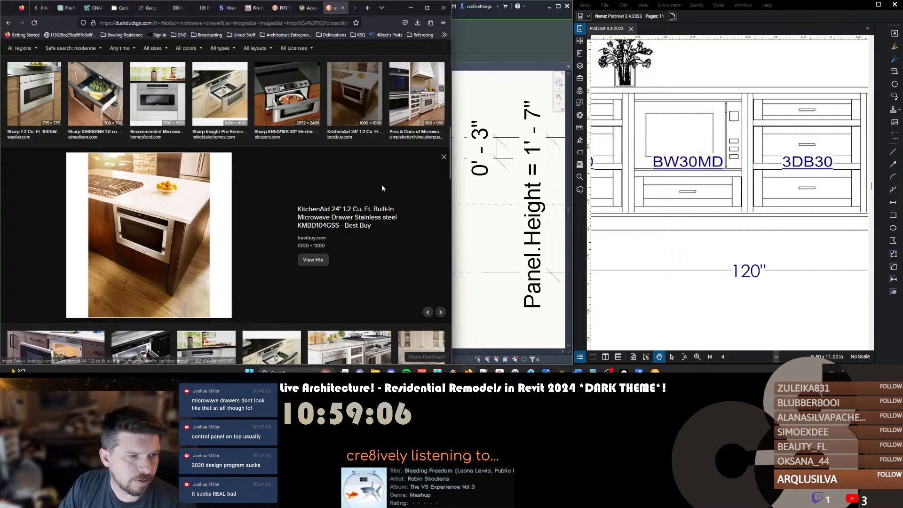
{"action": "left_click", "coordinate": [485, 152]}
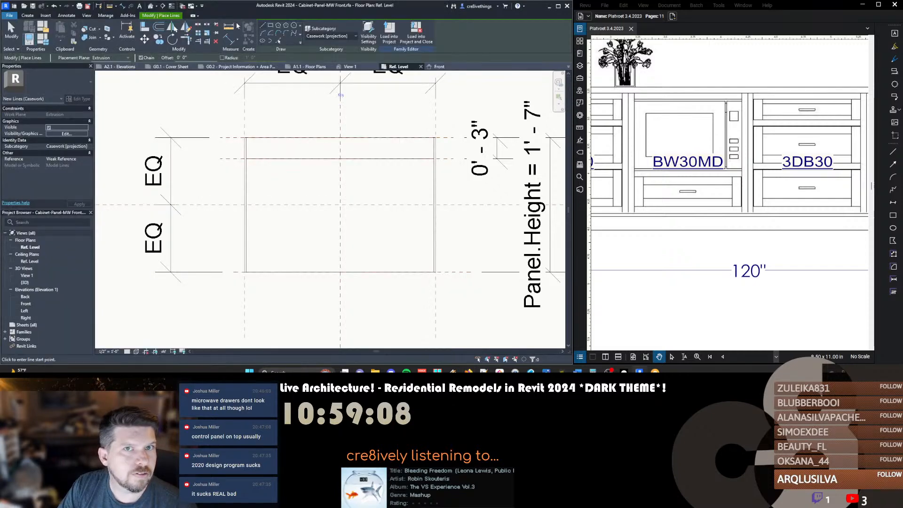
Place two vertical reference planes just inside the left and right edges of the panel
{"action": "left_click", "coordinate": [270, 25]}
{"action": "key", "text": "r"}
{"action": "key", "text": "p"}
{"action": "left_click", "coordinate": [261, 102]}
{"action": "left_click", "coordinate": [261, 305]}
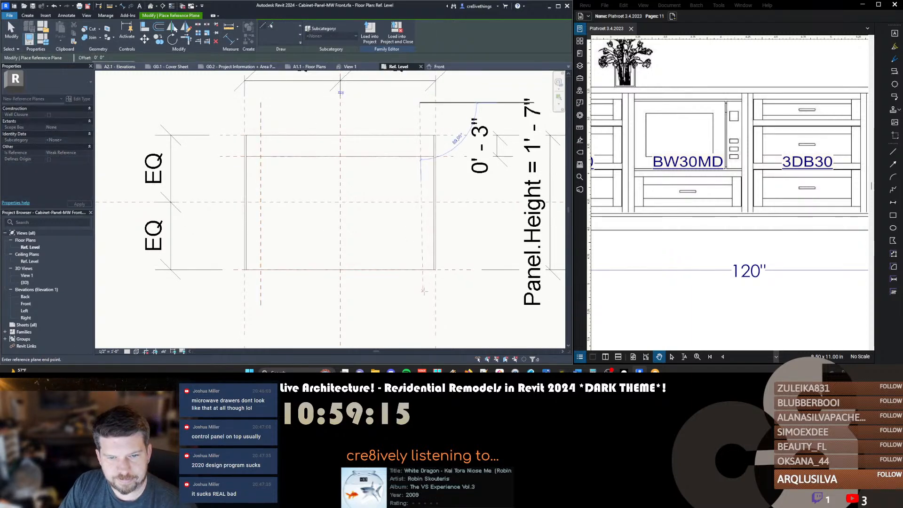
{"action": "left_click", "coordinate": [420, 296]}
{"action": "key", "text": "Escape"}
{"action": "key", "text": "Escape"}
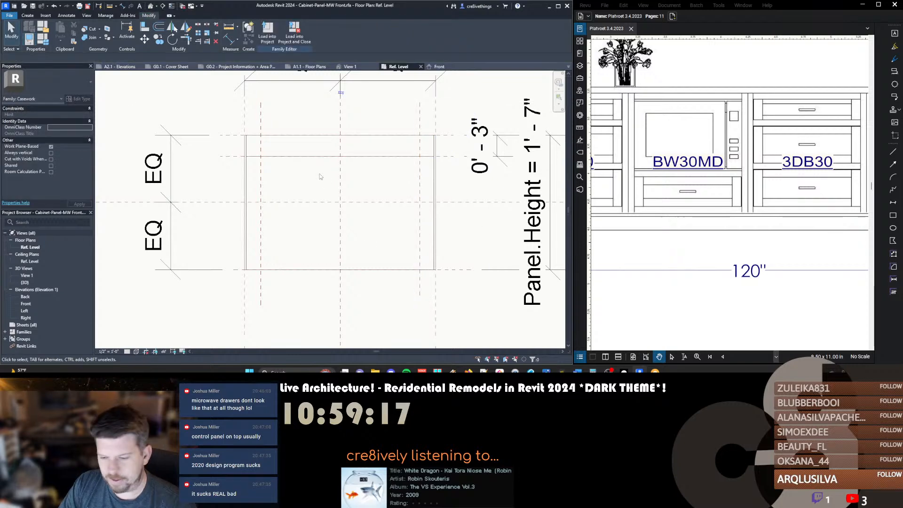
Dimension each new vertical reference plane from its nearest side edge of the panel
{"action": "key", "text": "d"}
{"action": "key", "text": "i"}
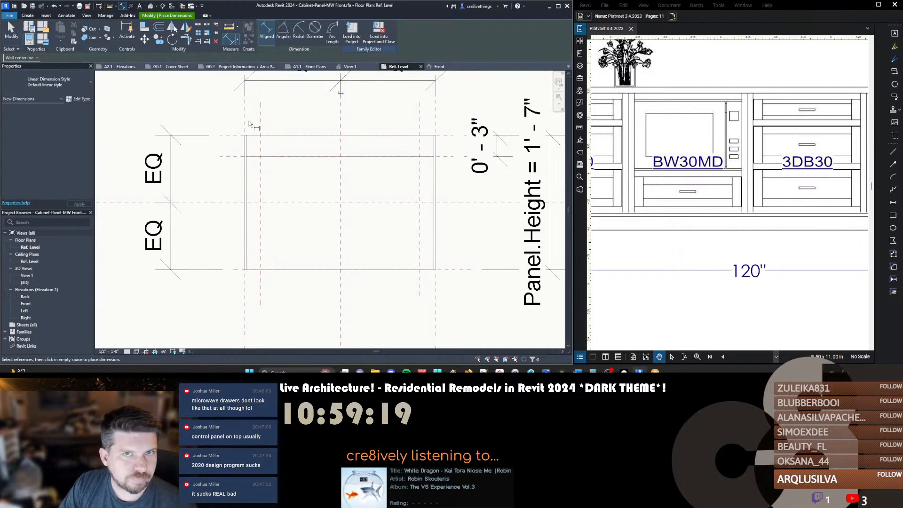
{"action": "left_click", "coordinate": [260, 123]}
{"action": "left_click", "coordinate": [292, 117]}
{"action": "left_click", "coordinate": [420, 121]}
{"action": "left_click", "coordinate": [435, 119]}
{"action": "left_click", "coordinate": [463, 106]}
{"action": "key", "text": "Escape"}
{"action": "key", "text": "Escape"}
Set both vertical reference planes 2 1/2" in from the panel's side edges
{"action": "left_click", "coordinate": [420, 106]}
{"action": "left_click", "coordinate": [426, 92]}
{"action": "type", "text": "0' - 2 1/2"}
{"action": "key", "text": "Return"}
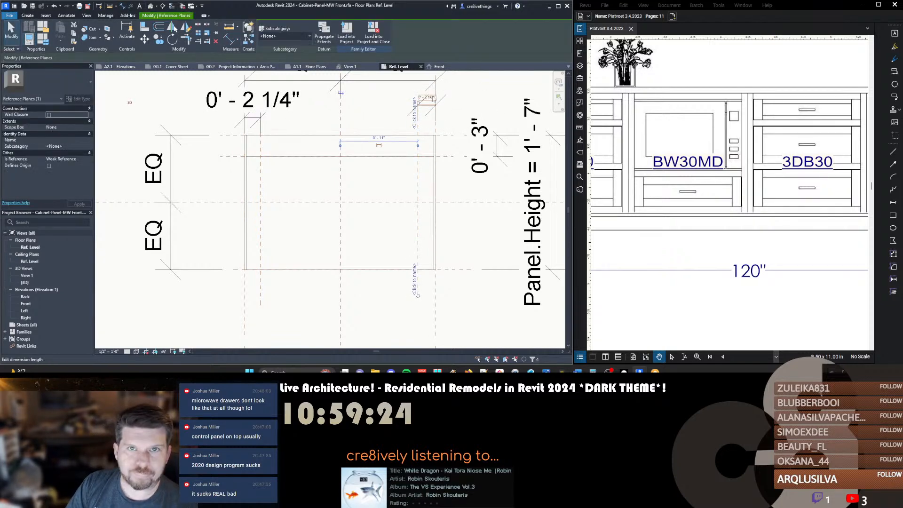
{"action": "left_click", "coordinate": [259, 111]}
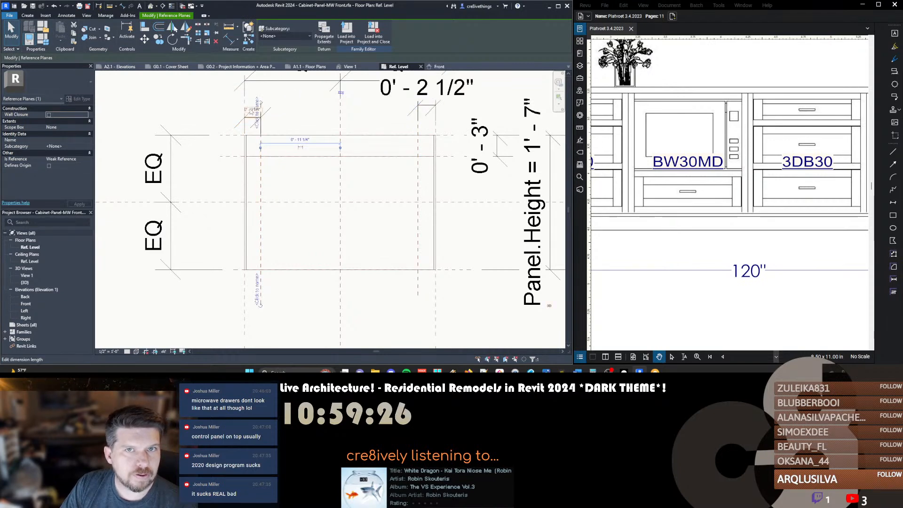
{"action": "left_click", "coordinate": [250, 106]}
{"action": "type", "text": "0' - 2 1/2"}
{"action": "key", "text": "Return"}
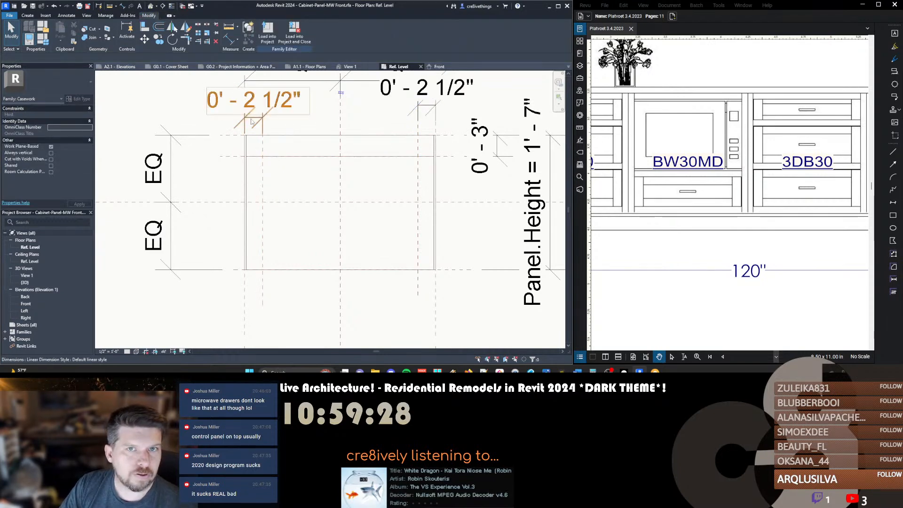
Lock the 2 1/2" offset dimensions of the two vertical reference planes
{"action": "left_click", "coordinate": [254, 157]}
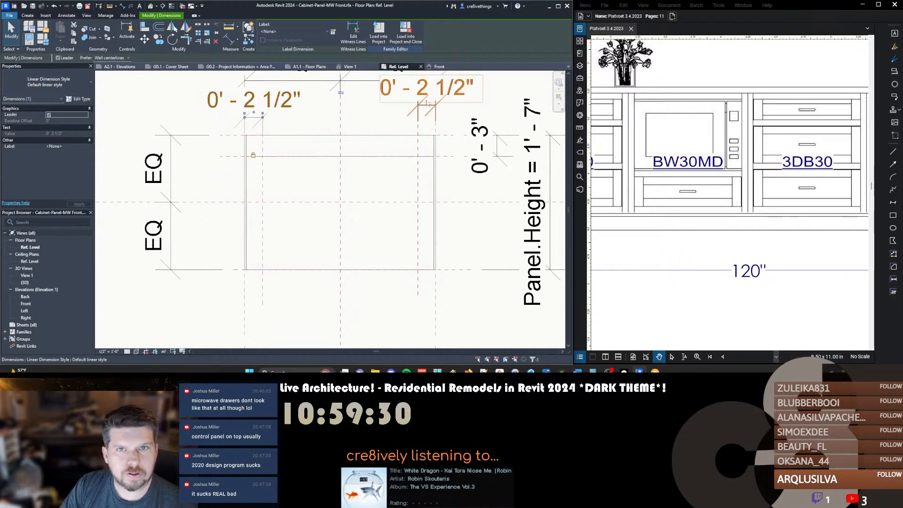
{"action": "left_click", "coordinate": [427, 105]}
{"action": "key", "text": "Escape"}
Check the BW30MD elevation in the PDF and draw a model-line rectangle about 1 13/16" high between the vertical planes, above the 3" line
{"action": "scroll", "coordinate": [330, 75], "scroll_direction": "up", "scroll_amount": 3}
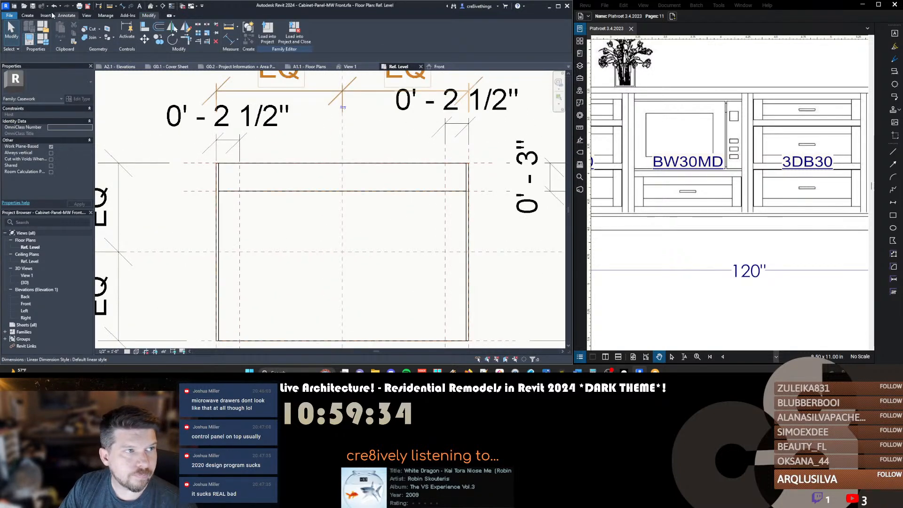
{"action": "key", "text": "l"}
{"action": "key", "text": "i"}
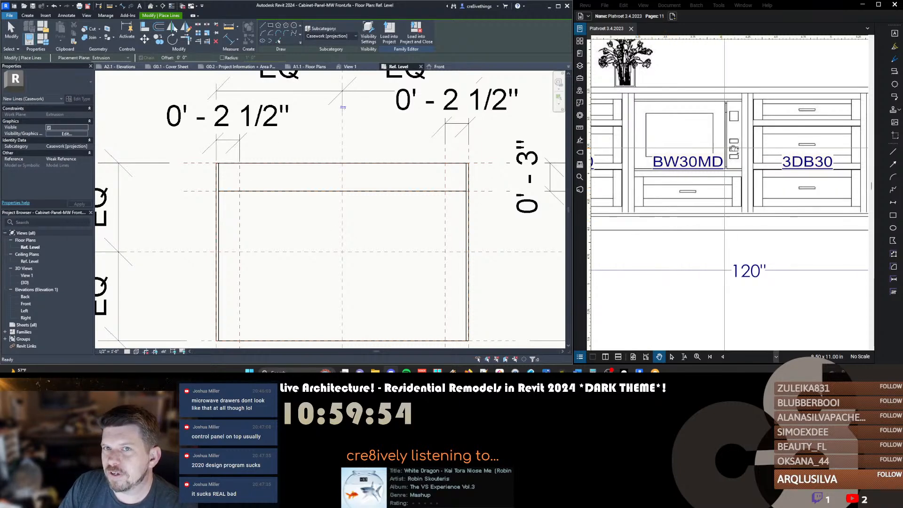
{"action": "left_click_drag", "start_coordinate": [690, 189], "coordinate": [720, 205]}
{"action": "scroll", "coordinate": [720, 204], "scroll_direction": "down", "scroll_amount": 3}
{"action": "scroll", "coordinate": [719, 205], "scroll_direction": "down", "scroll_amount": 5}
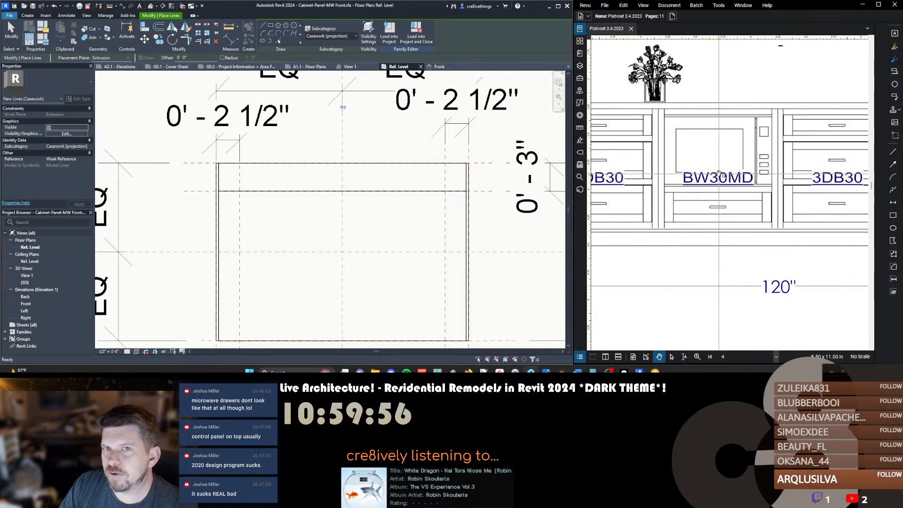
{"action": "scroll", "coordinate": [720, 175], "scroll_direction": "up", "scroll_amount": 3}
{"action": "scroll", "coordinate": [733, 183], "scroll_direction": "up", "scroll_amount": 3}
{"action": "mouse_move", "coordinate": [728, 182]}
{"action": "left_mouse_down"}
{"action": "mouse_move", "coordinate": [704, 183]}
{"action": "mouse_move", "coordinate": [725, 174]}
{"action": "left_mouse_up"}
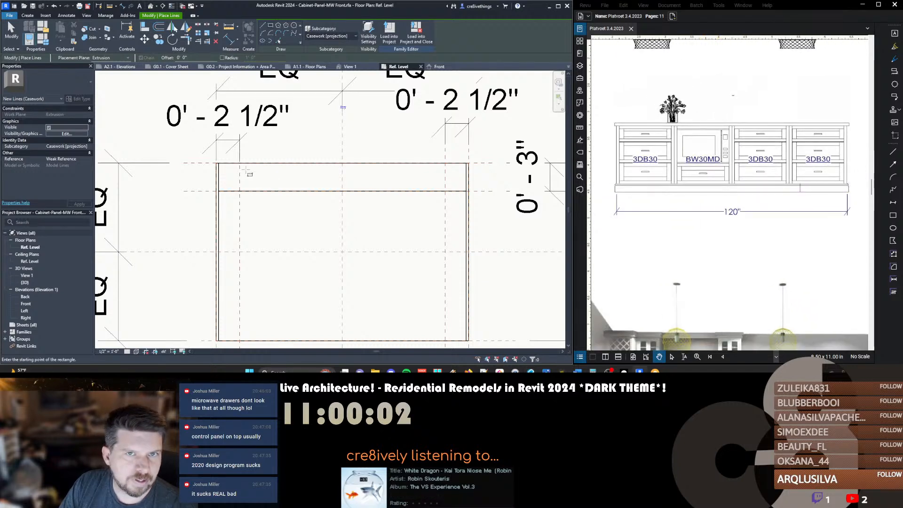
{"action": "left_click", "coordinate": [239, 172]}
{"action": "left_click", "coordinate": [446, 186]}
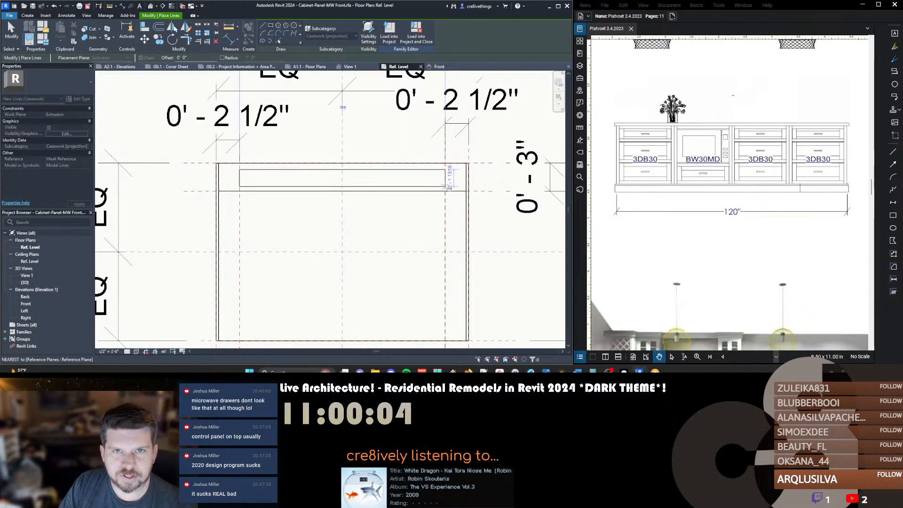
{"action": "key", "text": "Escape"}
{"action": "key", "text": "Escape"}
Set the rectangle's top line 1/2" below the panel's top edge and select its bottom line
{"action": "left_click", "coordinate": [259, 191]}
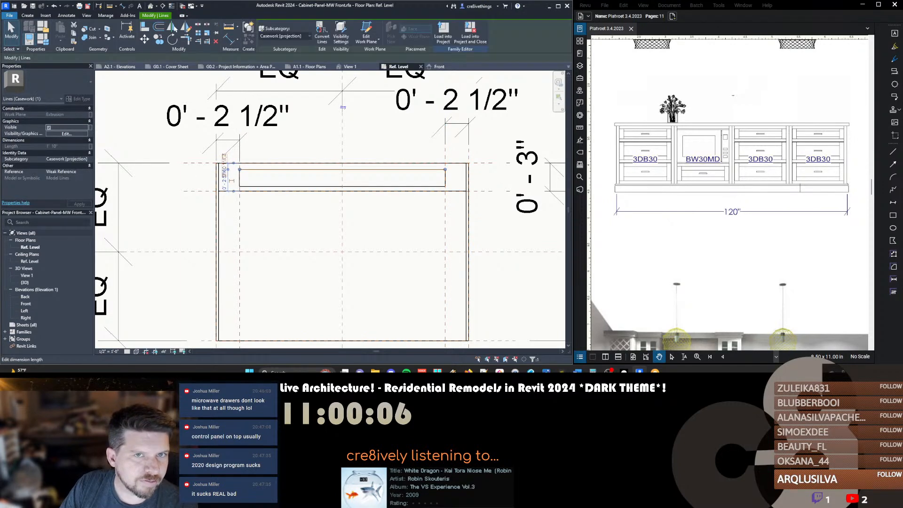
{"action": "scroll", "coordinate": [232, 162], "scroll_direction": "up", "scroll_amount": 3}
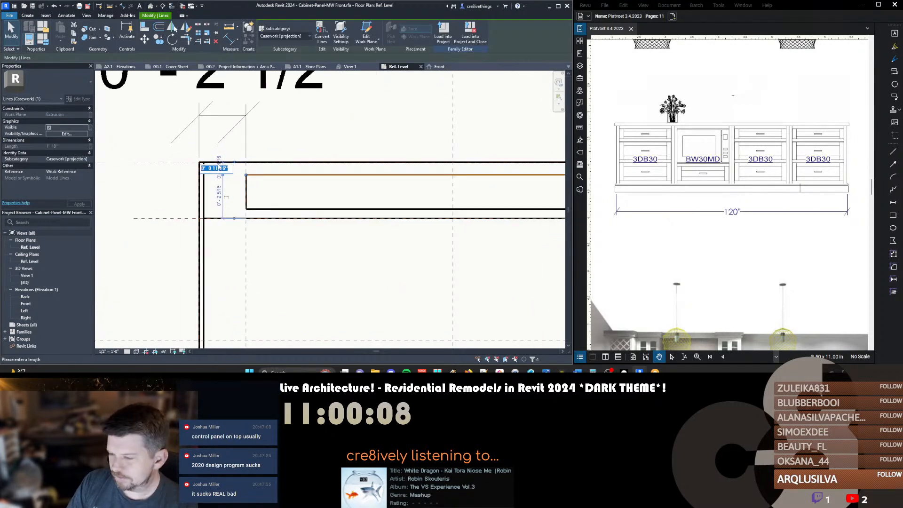
{"action": "key", "text": "Return"}
{"action": "key", "text": "Escape"}
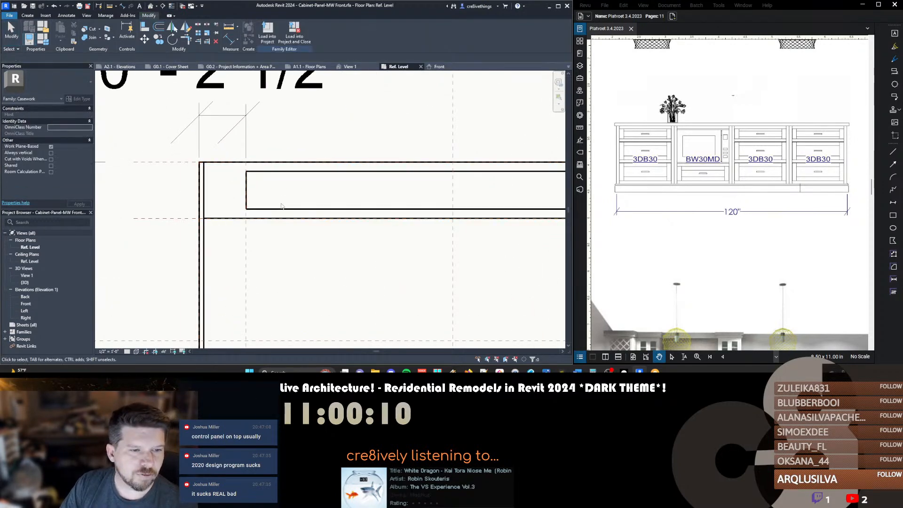
{"action": "left_click", "coordinate": [366, 210]}
{"action": "middle_click_drag", "start_coordinate": [367, 209], "coordinate": [324, 193]}
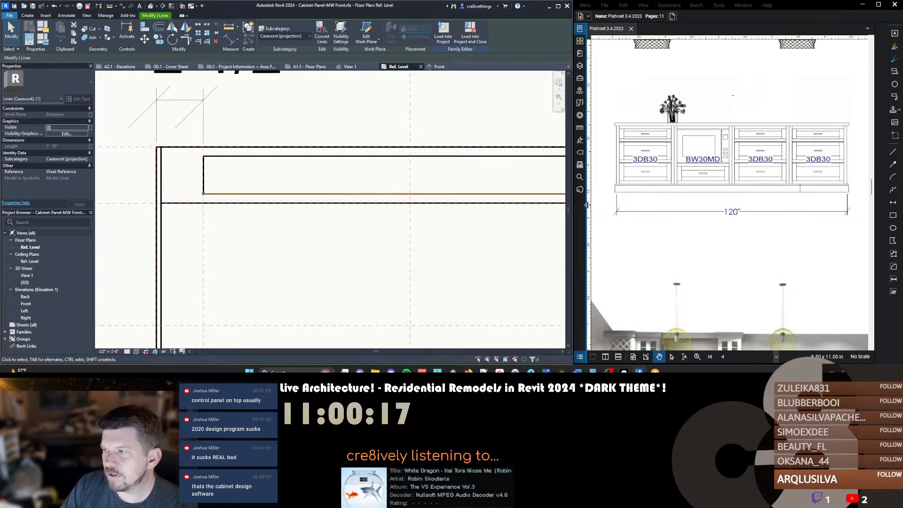
Examine the island elevation, the kitchen rendering and the 2020 logo in the title block of the PDF
{"action": "left_click", "coordinate": [650, 183]}
{"action": "scroll", "coordinate": [650, 183], "scroll_direction": "down", "scroll_amount": 4}
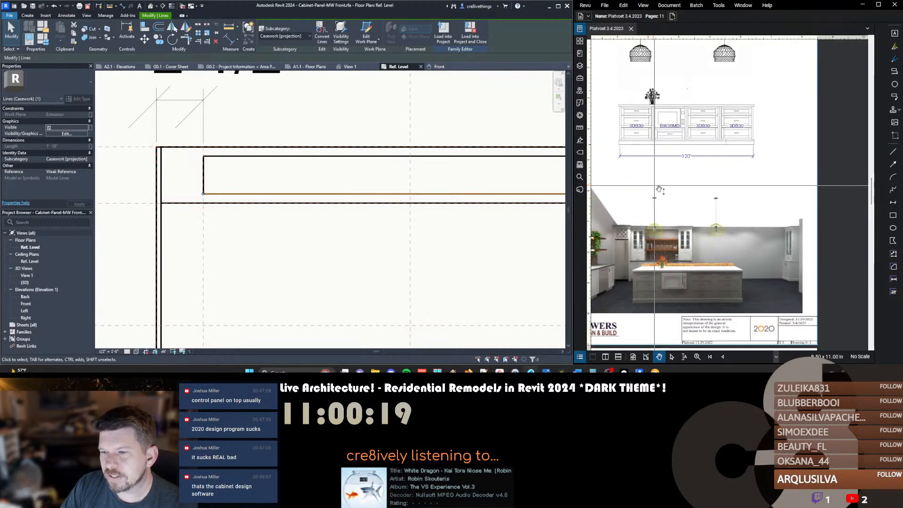
{"action": "scroll", "coordinate": [662, 161], "scroll_direction": "up", "scroll_amount": 2}
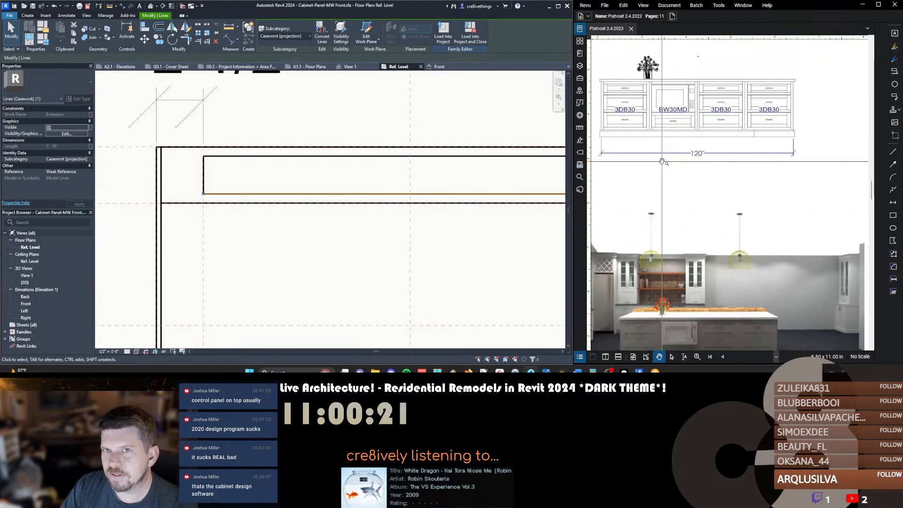
{"action": "scroll", "coordinate": [662, 161], "scroll_direction": "down", "scroll_amount": 3}
{"action": "scroll", "coordinate": [755, 306], "scroll_direction": "up", "scroll_amount": 5}
{"action": "scroll", "coordinate": [755, 306], "scroll_direction": "down", "scroll_amount": 2}
{"action": "scroll", "coordinate": [754, 306], "scroll_direction": "up", "scroll_amount": 1}
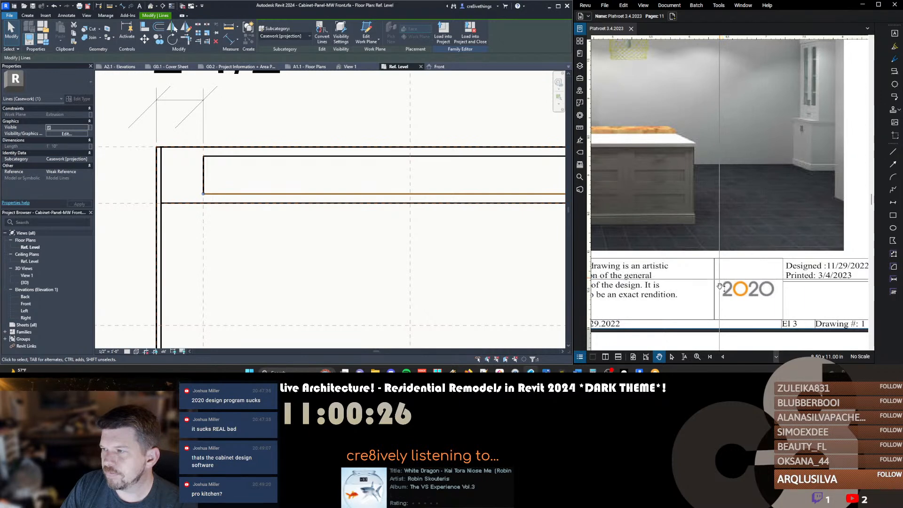
{"action": "left_click_drag", "start_coordinate": [698, 269], "coordinate": [635, 234]}
{"action": "left_click_drag", "start_coordinate": [702, 254], "coordinate": [737, 253]}
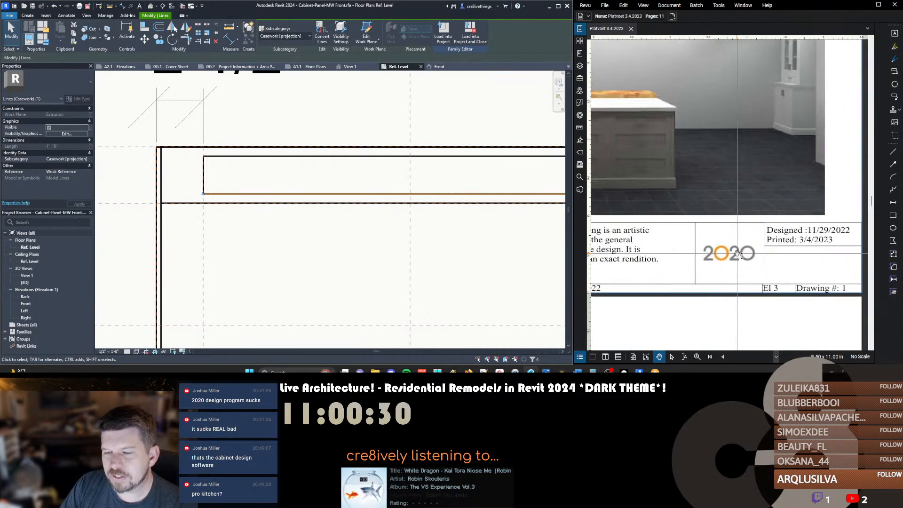
{"action": "scroll", "coordinate": [737, 254], "scroll_direction": "down", "scroll_amount": 2}
{"action": "left_click_drag", "start_coordinate": [650, 249], "coordinate": [595, 257]}
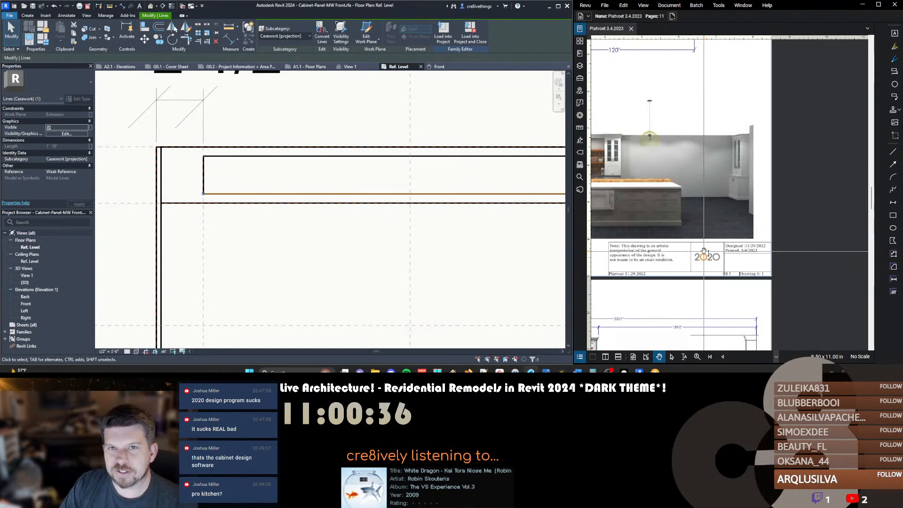
Back in Revit, set the rectangle's bottom line 1/2" above the horizontal line of the 3" band
{"action": "scroll", "coordinate": [215, 163], "scroll_direction": "down", "scroll_amount": 2}
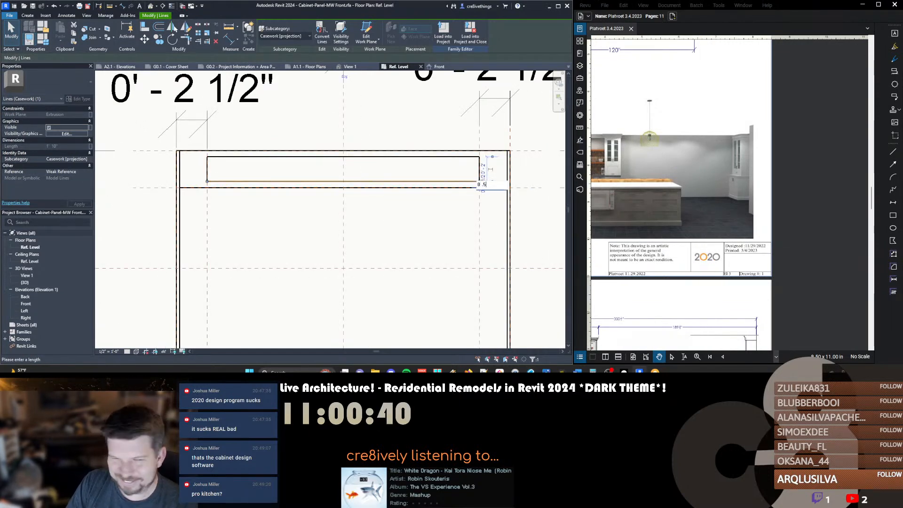
{"action": "key", "text": "Escape"}
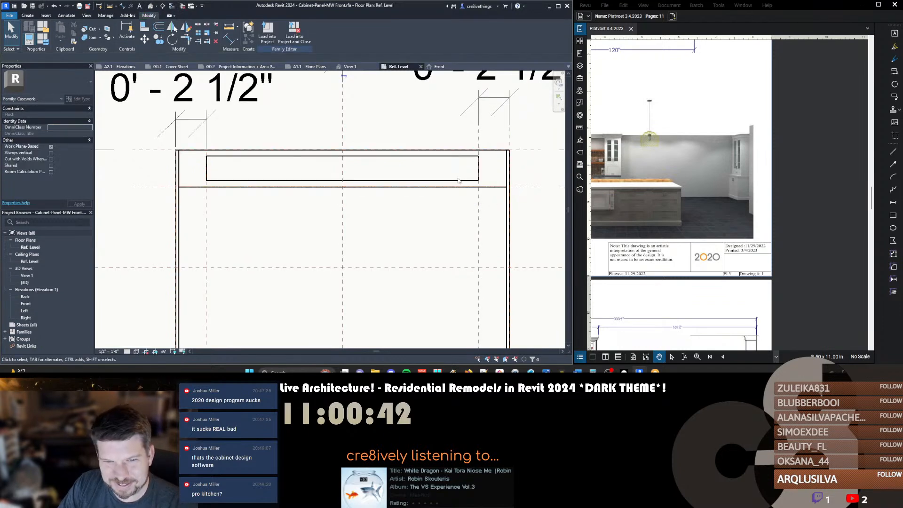
{"action": "left_click", "coordinate": [459, 184]}
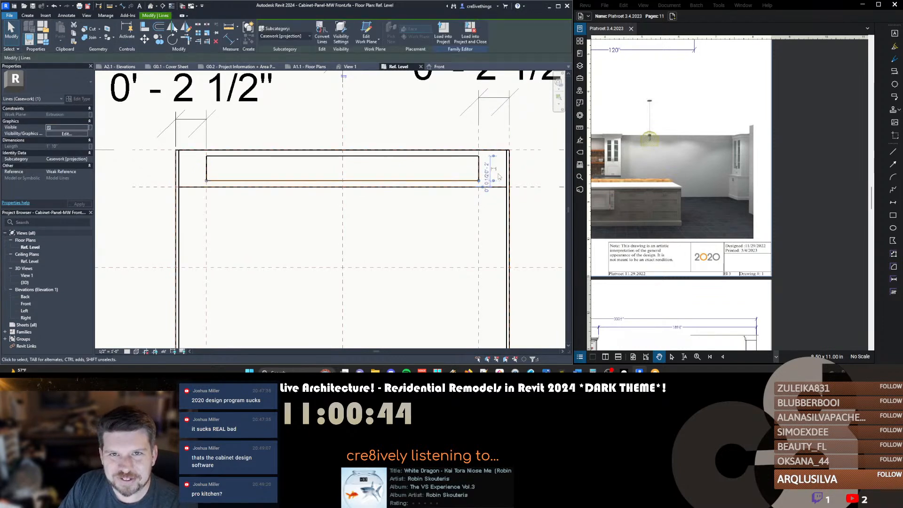
Dimension the rectangle's bottom line from the 3" reference plane and its top line from the panel's top edge
{"action": "key", "text": "d"}
{"action": "key", "text": "i"}
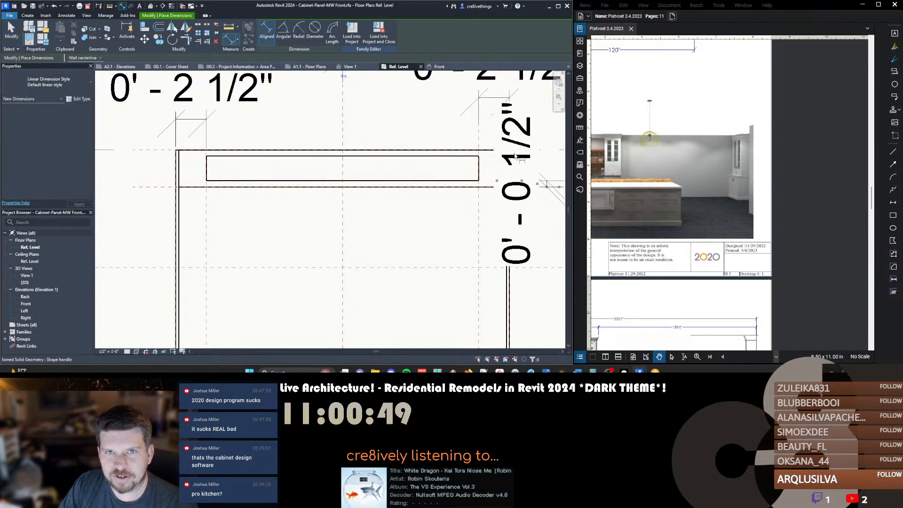
{"action": "left_click", "coordinate": [471, 155]}
{"action": "left_click", "coordinate": [418, 141]}
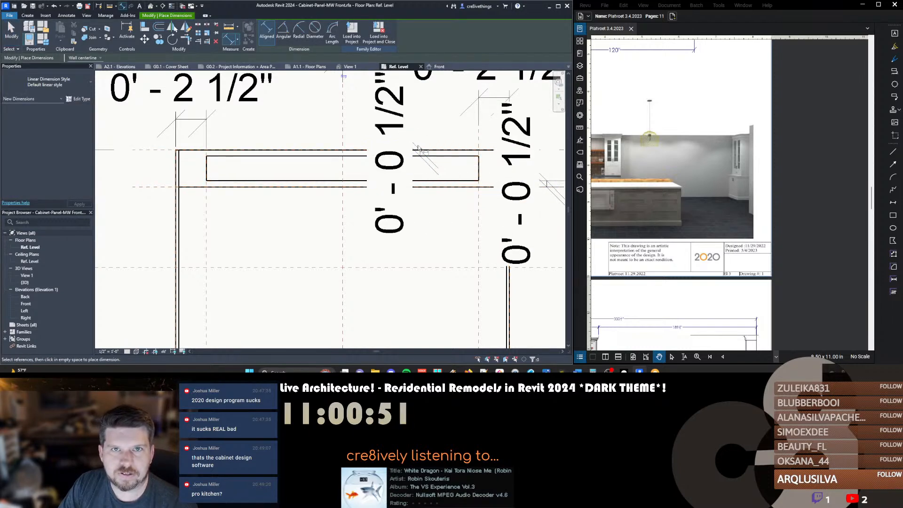
{"action": "key", "text": "Escape"}
Move both 1/2" dimensions out to the right of the Panel.Height dimension, clear of the panel
{"action": "left_click", "coordinate": [416, 147]}
{"action": "scroll", "coordinate": [416, 146], "scroll_direction": "down", "scroll_amount": 5}
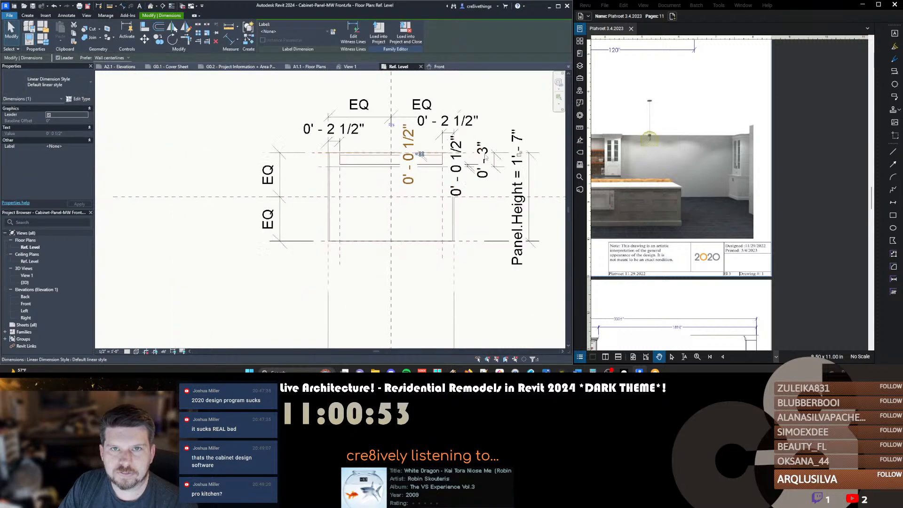
{"action": "left_click_drag", "start_coordinate": [418, 141], "coordinate": [552, 141]}
{"action": "middle_click_drag", "start_coordinate": [500, 136], "coordinate": [407, 128]}
{"action": "left_click", "coordinate": [372, 183]}
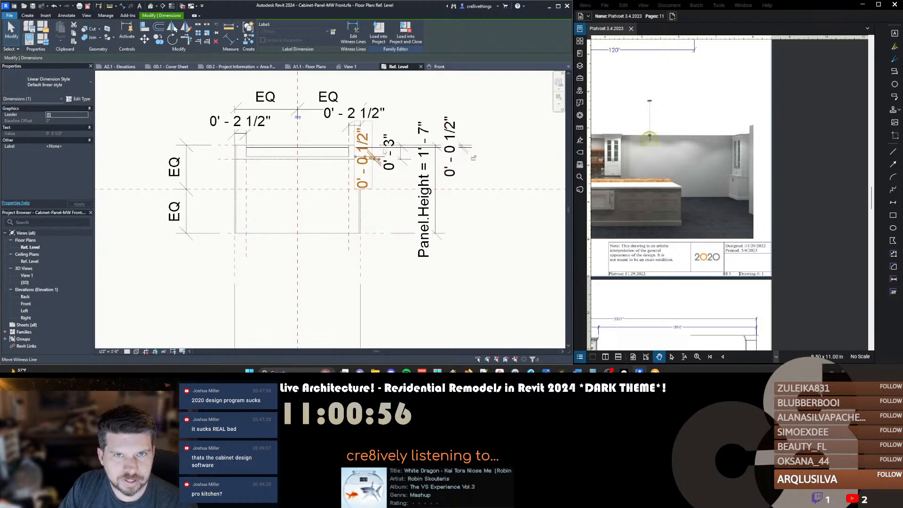
{"action": "left_click_drag", "start_coordinate": [370, 184], "coordinate": [450, 185]}
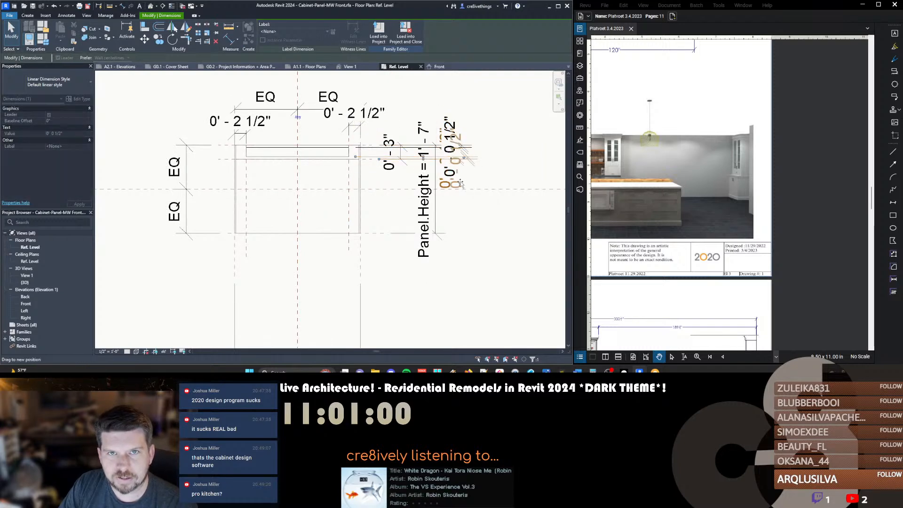
{"action": "middle_click_drag", "start_coordinate": [485, 182], "coordinate": [425, 189]}
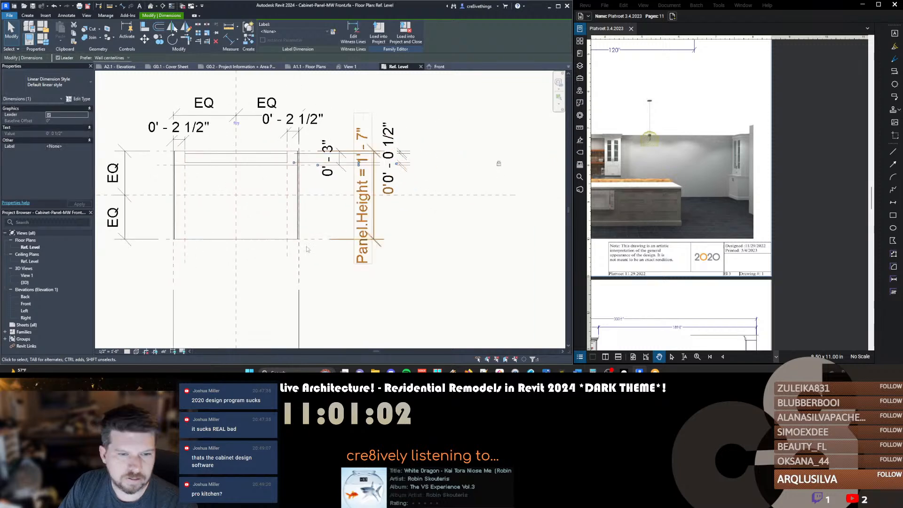
Set the view scale to 3/4" = 1'-0"
{"action": "left_click", "coordinate": [109, 351]}
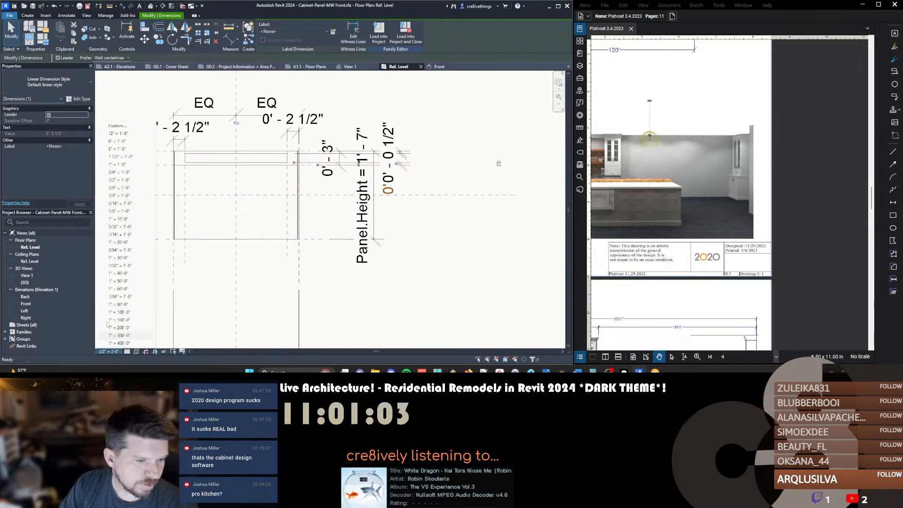
{"action": "left_click", "coordinate": [119, 172]}
{"action": "key", "text": "Escape"}
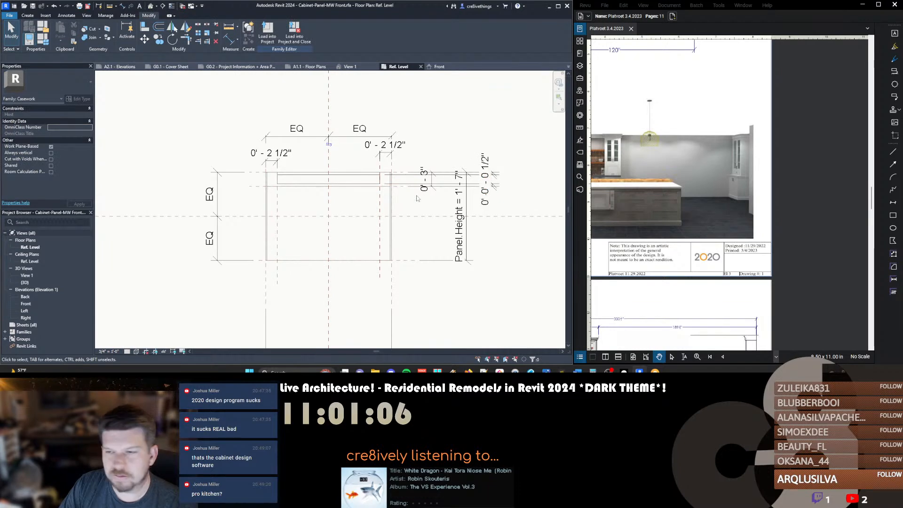
{"action": "middle_click_drag", "start_coordinate": [418, 199], "coordinate": [409, 191]}
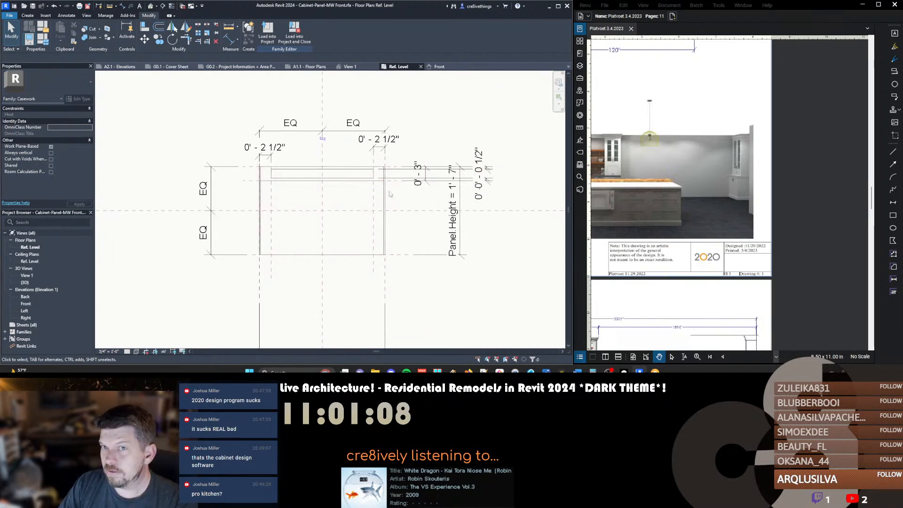
Align the right end line of the control-panel rectangle with the right-hand 2 1/2" reference plane
{"action": "scroll", "coordinate": [275, 174], "scroll_direction": "up", "scroll_amount": 3}
{"action": "key", "text": "a"}
{"action": "key", "text": "l"}
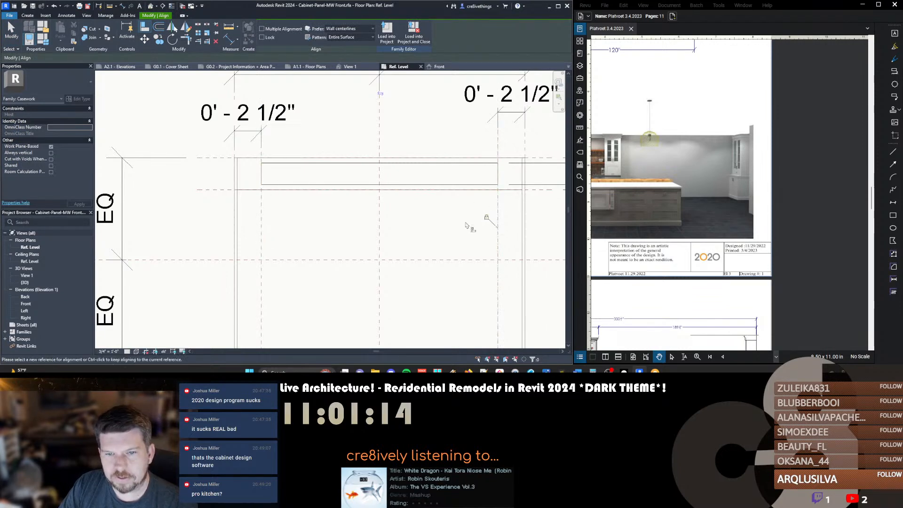
{"action": "scroll", "coordinate": [272, 202], "scroll_direction": "down", "scroll_amount": 2}
{"action": "key", "text": "Escape"}
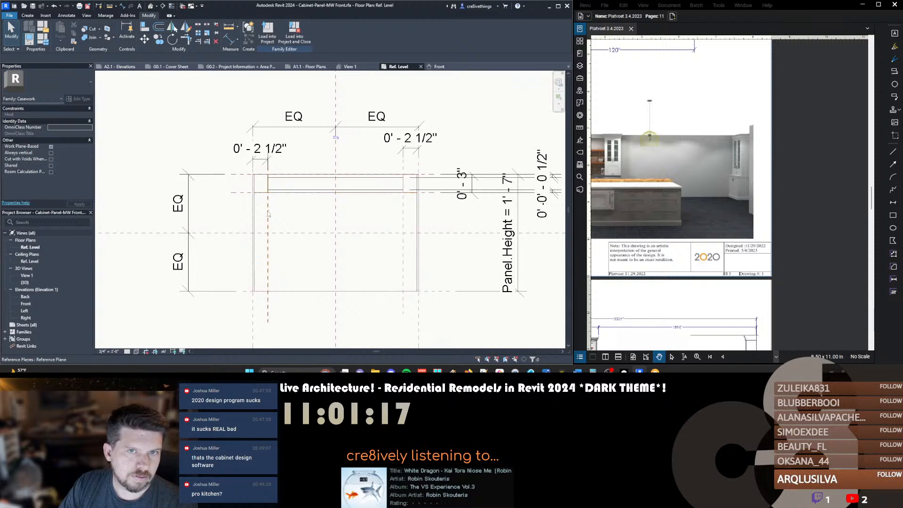
{"action": "scroll", "coordinate": [268, 211], "scroll_direction": "up", "scroll_amount": 2}
{"action": "scroll", "coordinate": [304, 217], "scroll_direction": "down", "scroll_amount": 2}
{"action": "middle_click_drag", "start_coordinate": [304, 216], "coordinate": [288, 175]}
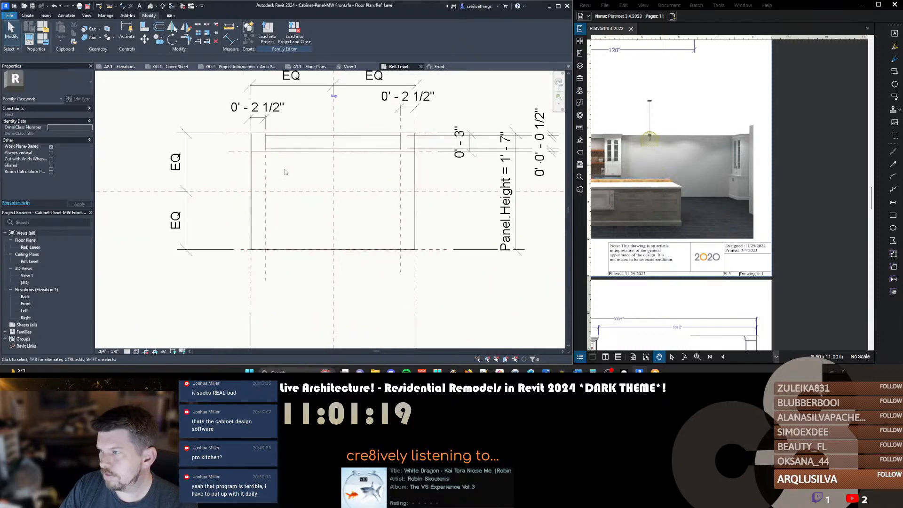
{"action": "middle_click_drag", "start_coordinate": [305, 214], "coordinate": [296, 234]}
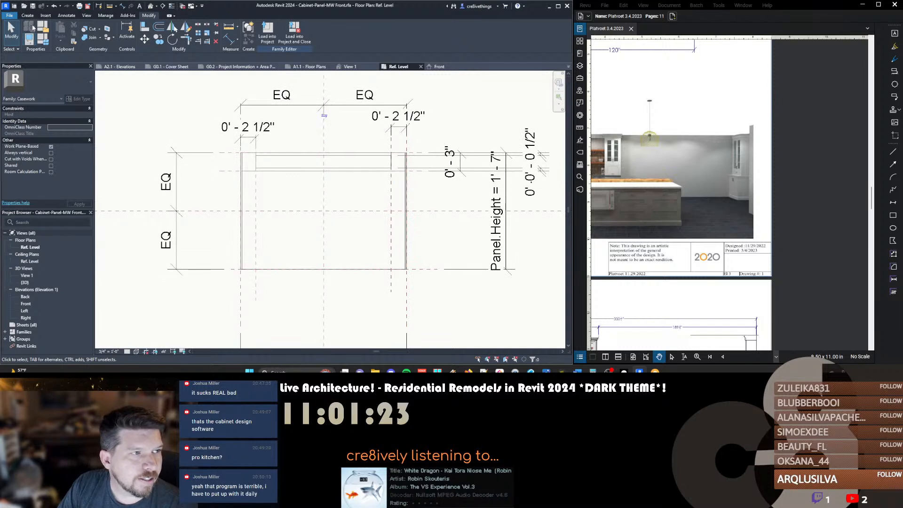
Switch to the kitchen design PDF in Bluebeam Revu and examine the island rendering and its dimensions
{"action": "left_click", "coordinate": [696, 201]}
{"action": "scroll", "coordinate": [696, 201], "scroll_direction": "up", "scroll_amount": 4}
{"action": "mouse_move", "coordinate": [696, 201]}
{"action": "left_mouse_down"}
{"action": "mouse_move", "coordinate": [749, 202]}
{"action": "mouse_move", "coordinate": [705, 202]}
{"action": "left_mouse_up"}
{"action": "scroll", "coordinate": [732, 190], "scroll_direction": "up", "scroll_amount": 9}
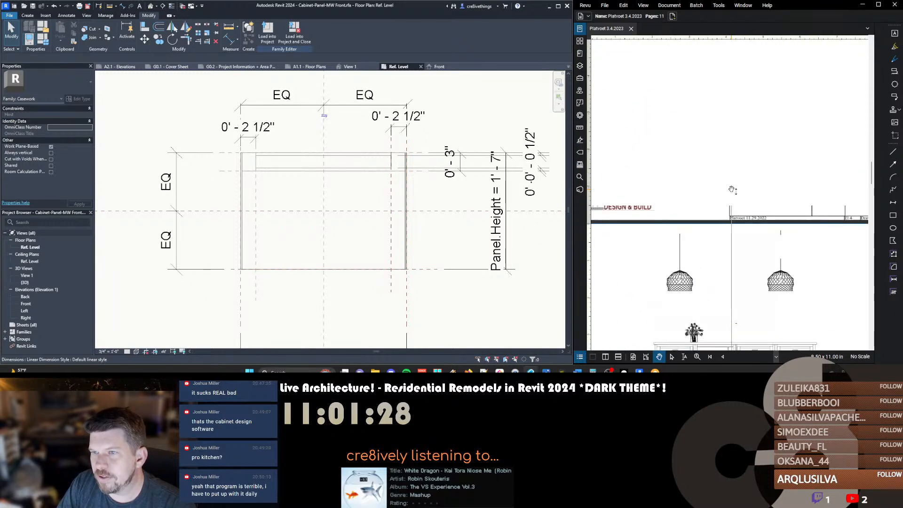
{"action": "left_click_drag", "start_coordinate": [761, 159], "coordinate": [725, 204]}
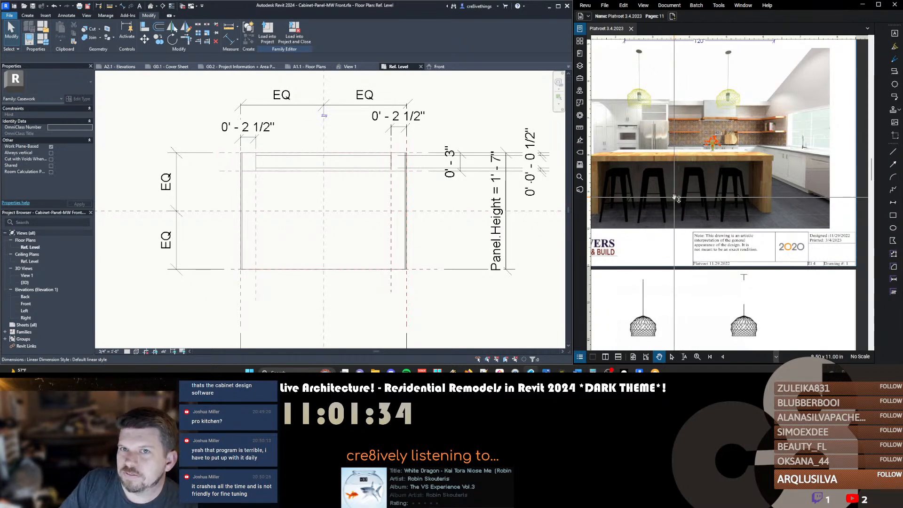
{"action": "left_click_drag", "start_coordinate": [668, 154], "coordinate": [656, 233]}
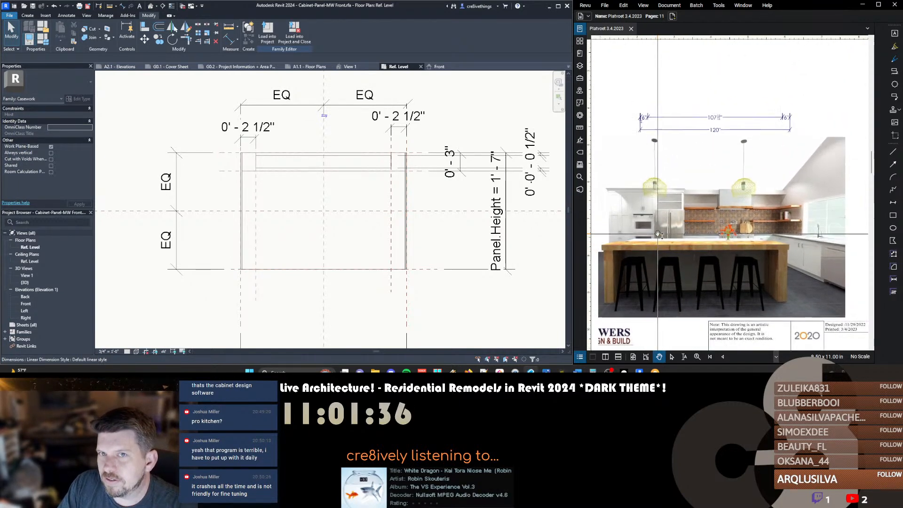
{"action": "scroll", "coordinate": [647, 132], "scroll_direction": "up", "scroll_amount": 2}
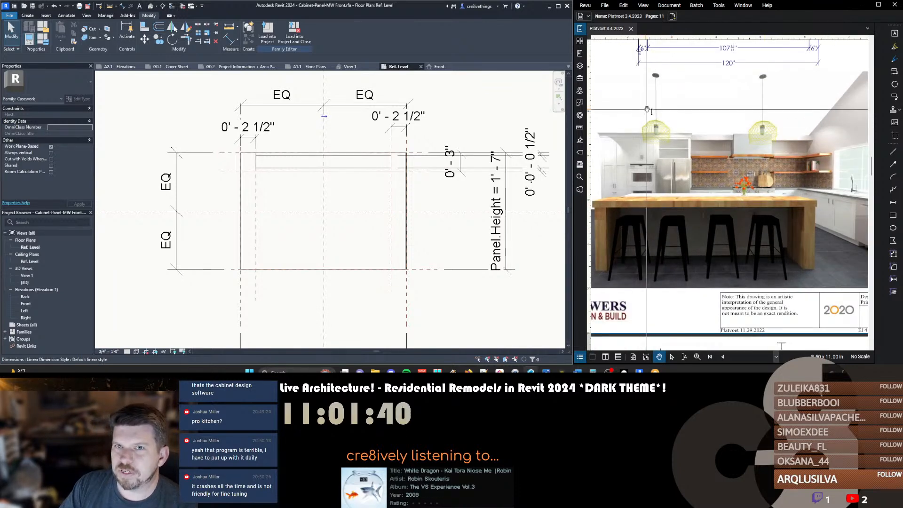
{"action": "scroll", "coordinate": [688, 175], "scroll_direction": "down", "scroll_amount": 2}
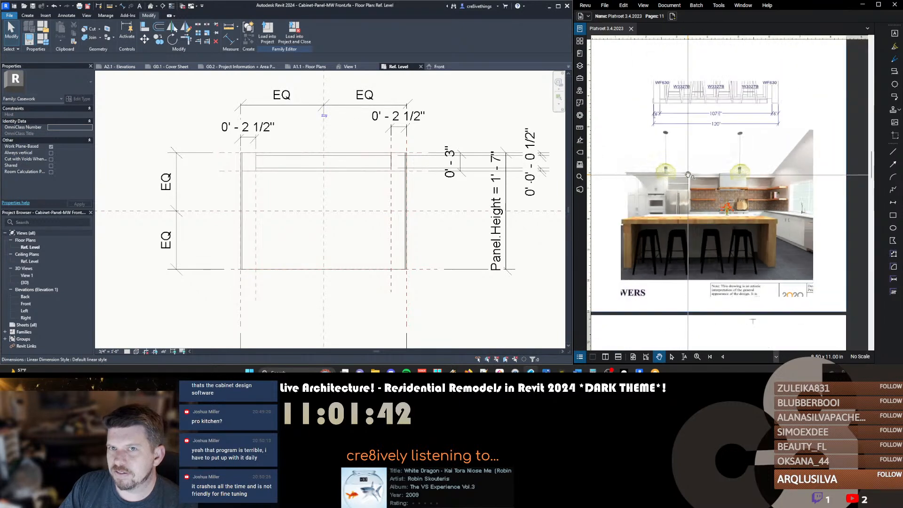
Examine the refrigerator and range wall rendering and the sink wall drawings in the kitchen design PDF
{"action": "scroll", "coordinate": [687, 175], "scroll_direction": "up", "scroll_amount": 10}
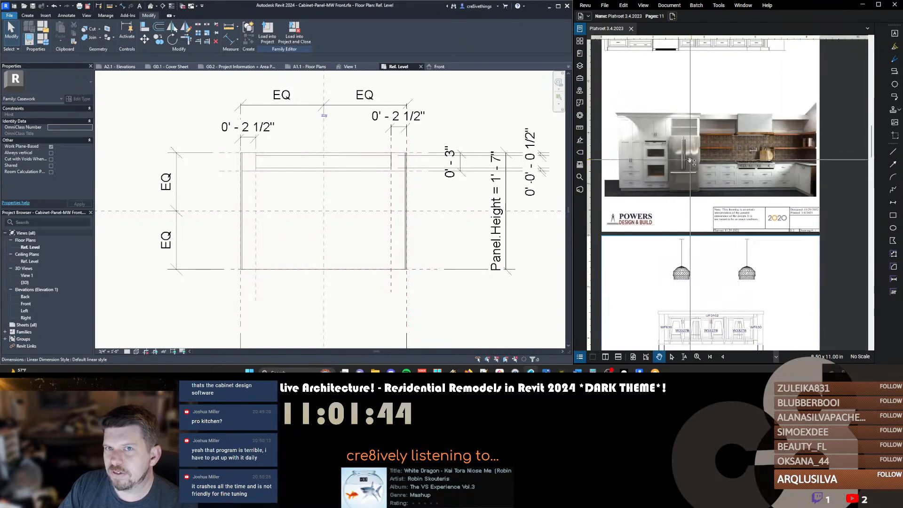
{"action": "scroll", "coordinate": [683, 195], "scroll_direction": "up", "scroll_amount": 2}
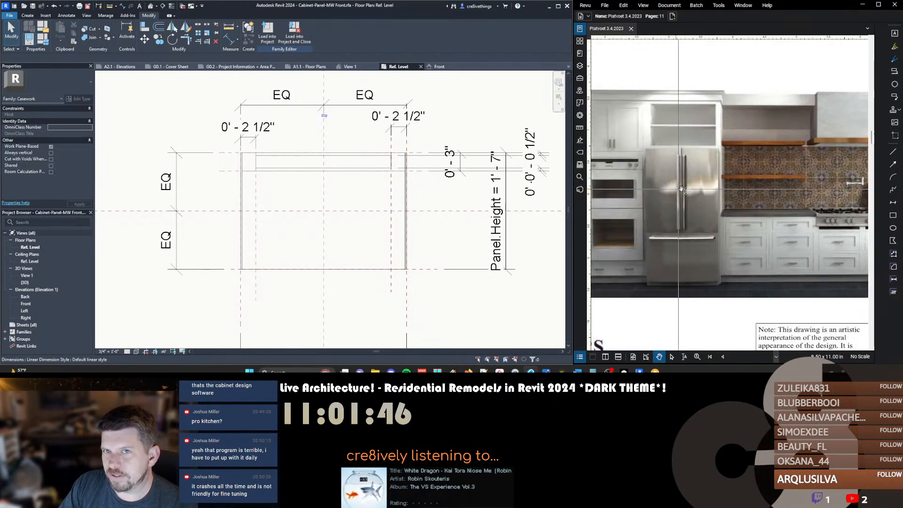
{"action": "scroll", "coordinate": [659, 172], "scroll_direction": "down", "scroll_amount": 2}
{"action": "scroll", "coordinate": [780, 168], "scroll_direction": "up", "scroll_amount": 2}
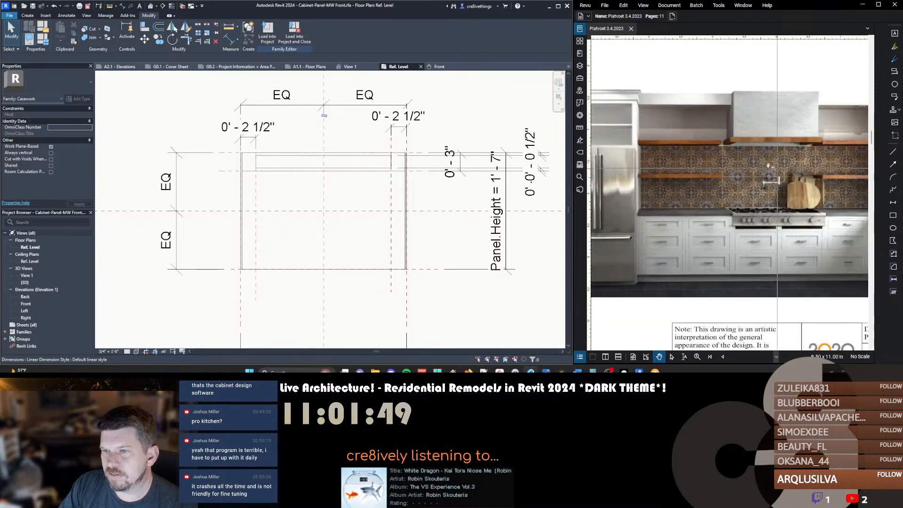
{"action": "scroll", "coordinate": [754, 153], "scroll_direction": "down", "scroll_amount": 2}
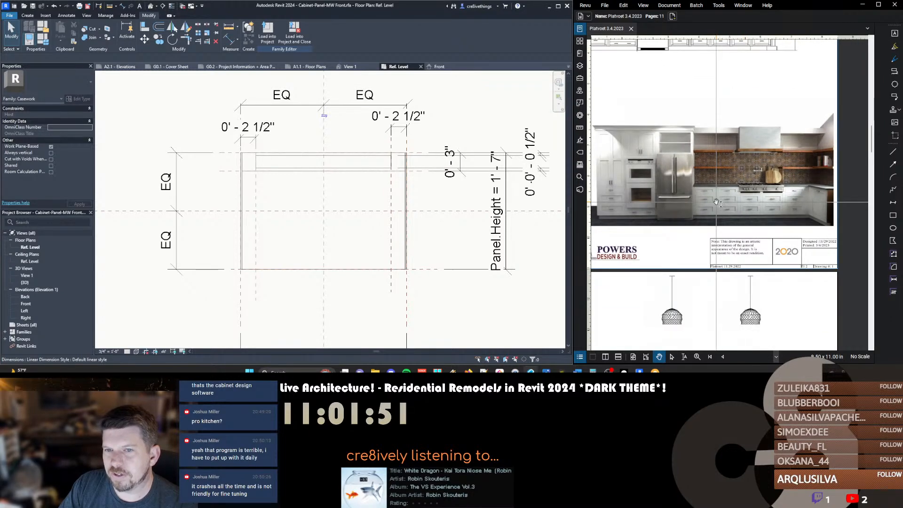
{"action": "scroll", "coordinate": [716, 202], "scroll_direction": "up", "scroll_amount": 3}
{"action": "scroll", "coordinate": [715, 202], "scroll_direction": "up", "scroll_amount": 5}
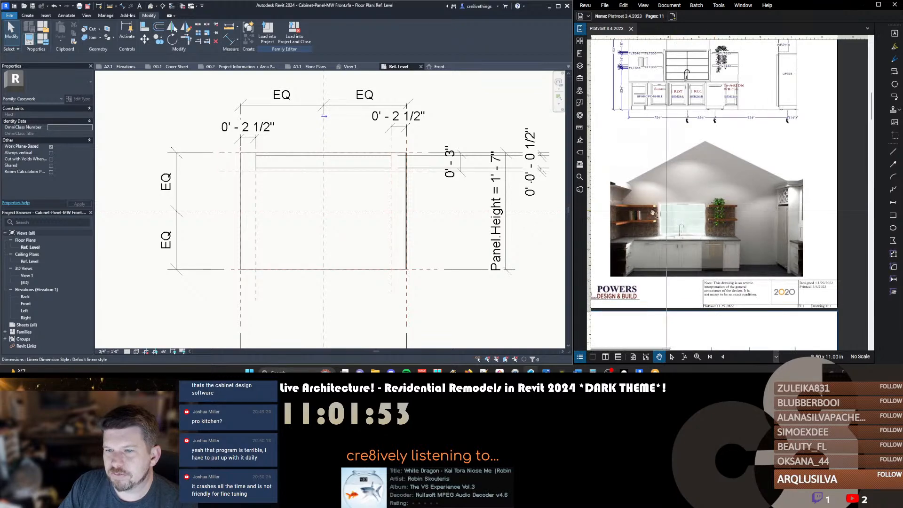
{"action": "scroll", "coordinate": [681, 175], "scroll_direction": "down", "scroll_amount": 3}
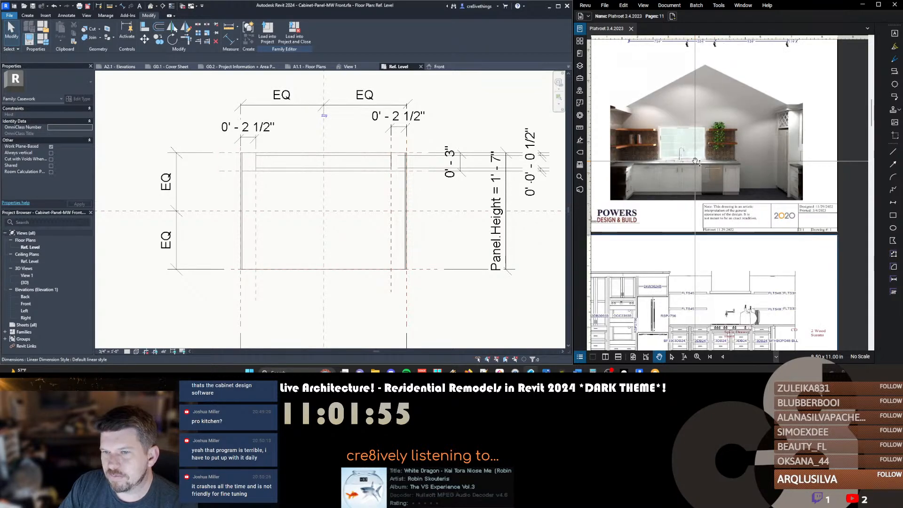
{"action": "scroll", "coordinate": [695, 162], "scroll_direction": "down", "scroll_amount": 4}
{"action": "scroll", "coordinate": [695, 162], "scroll_direction": "down", "scroll_amount": 2}
{"action": "scroll", "coordinate": [695, 161], "scroll_direction": "down", "scroll_amount": 5}
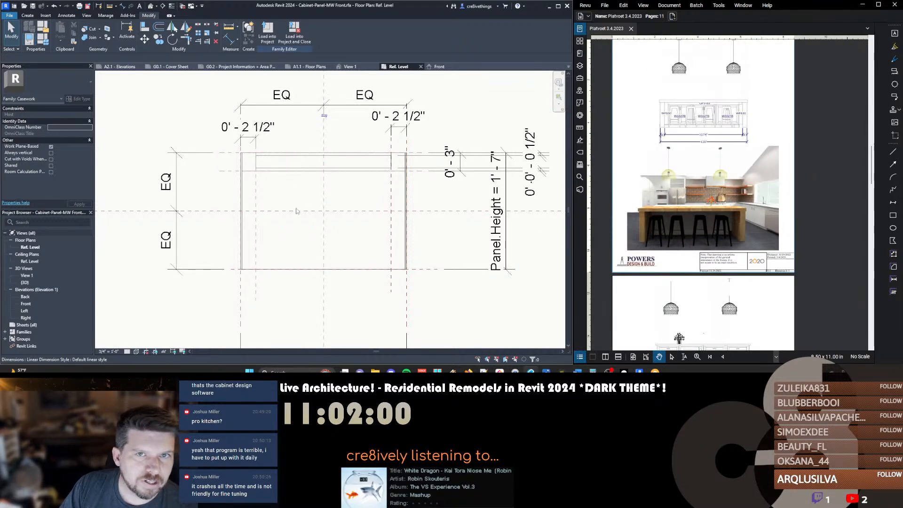
Back in Revit, draw a model-line rectangle below the 3" band, spanning between the two 2 1/2" side reference planes
{"action": "middle_click_drag", "start_coordinate": [264, 210], "coordinate": [242, 178]}
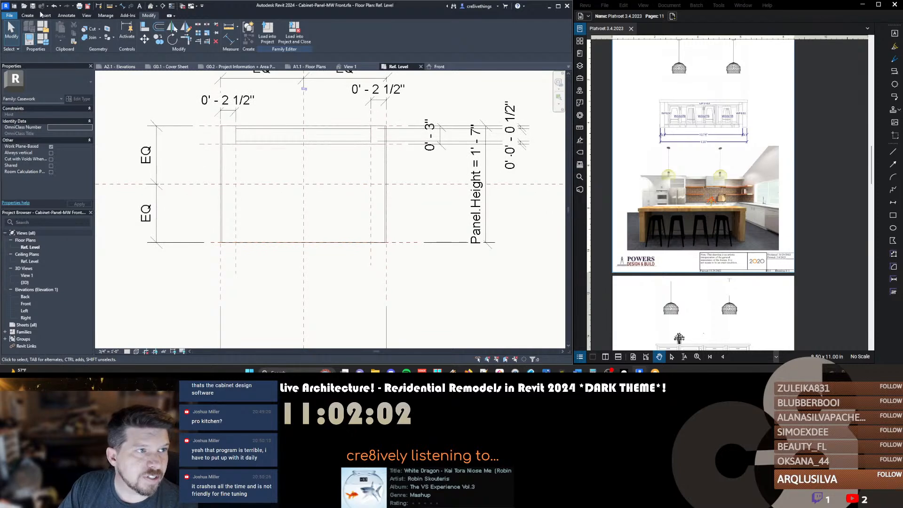
{"action": "left_click", "coordinate": [28, 16]}
{"action": "middle_click_drag", "start_coordinate": [359, 187], "coordinate": [360, 189]}
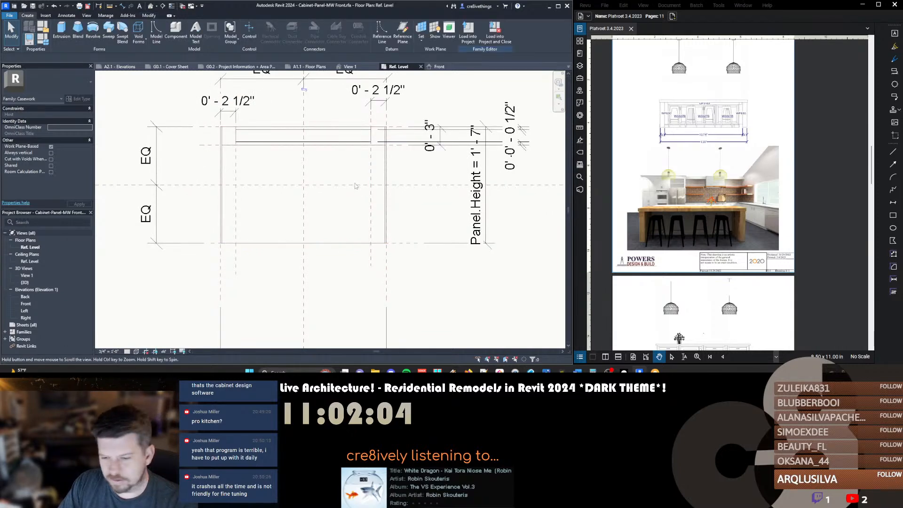
{"action": "key", "text": "l"}
{"action": "key", "text": "i"}
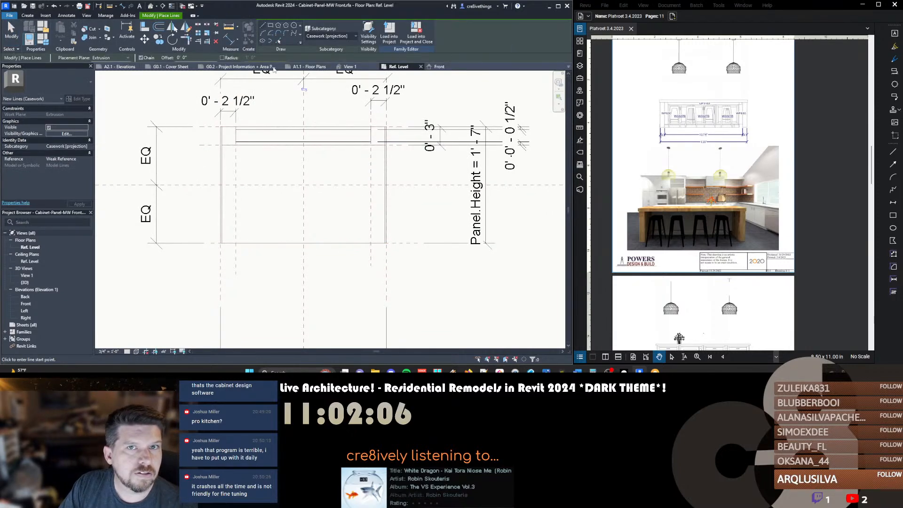
{"action": "left_click", "coordinate": [270, 26]}
{"action": "left_click", "coordinate": [236, 157]}
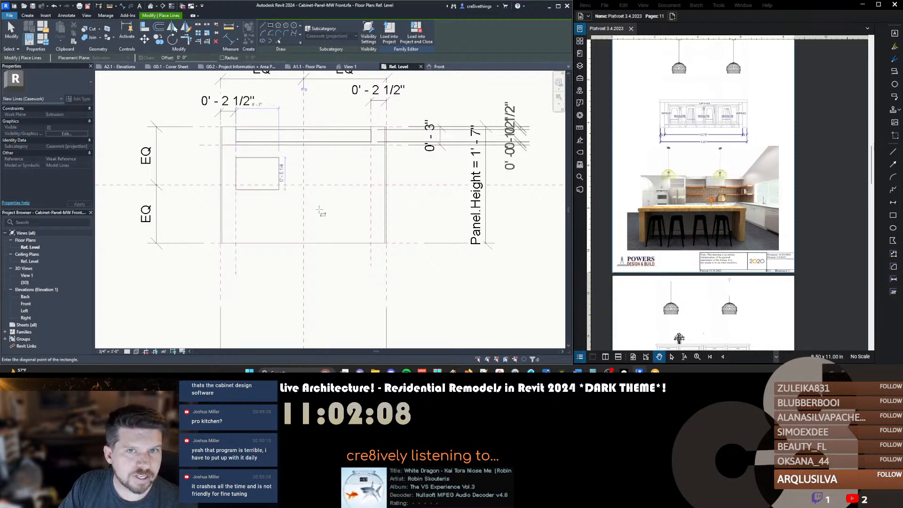
{"action": "left_click", "coordinate": [371, 227]}
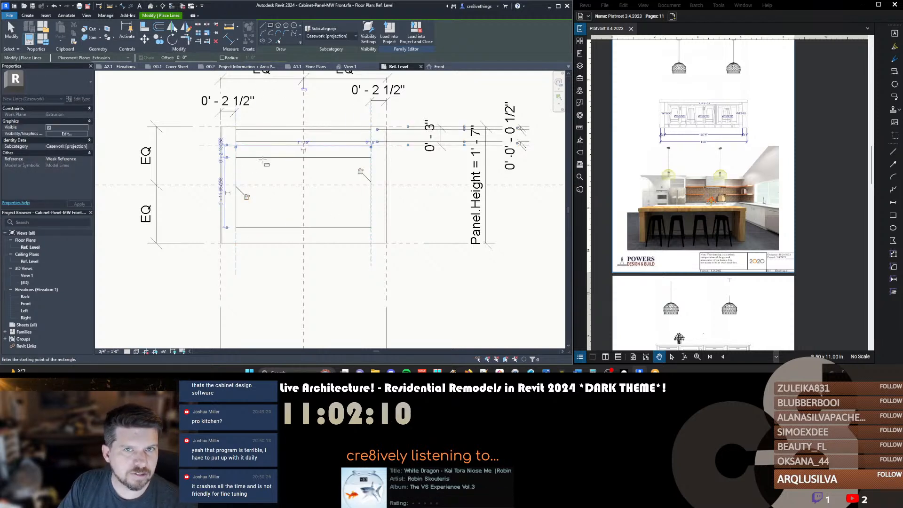
{"action": "key", "text": "Escape"}
{"action": "key", "text": "Escape"}
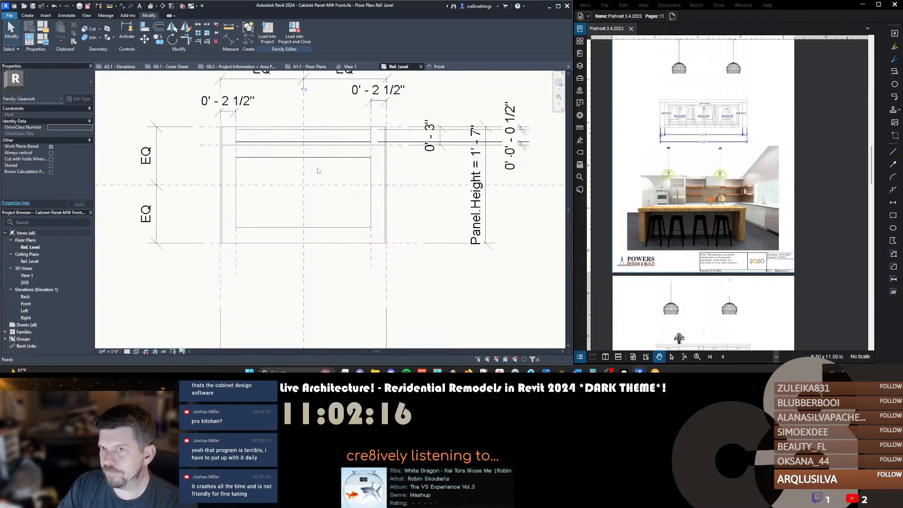
Try the Fillet Arc tool on the lower rectangle's corners, and delete the whole square-cornered rectangle
{"action": "key", "text": "l"}
{"action": "key", "text": "i"}
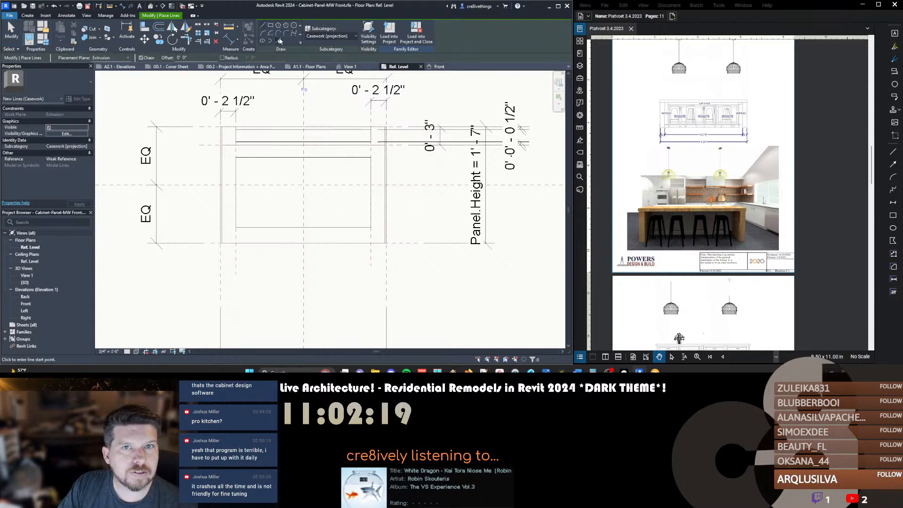
{"action": "left_click", "coordinate": [285, 36]}
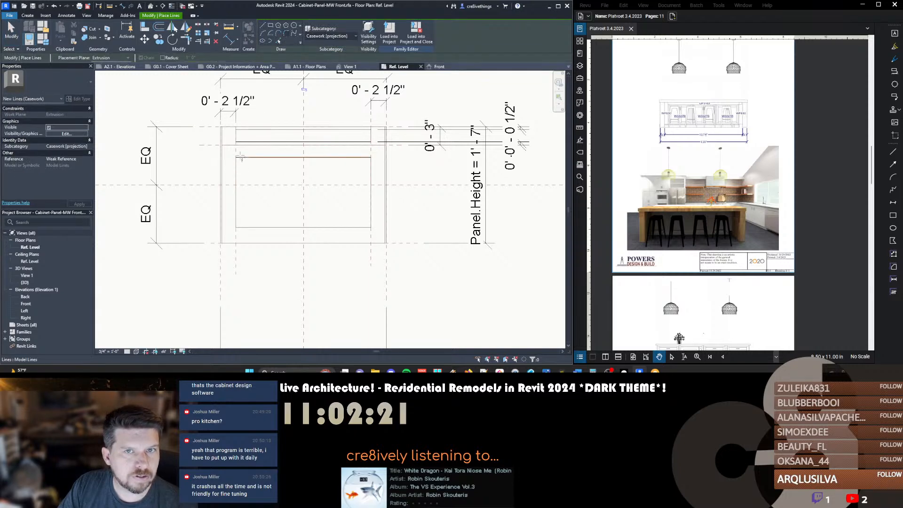
{"action": "key", "text": "Escape"}
{"action": "key", "text": "Escape"}
{"action": "key", "text": "Tab"}
{"action": "left_click", "coordinate": [249, 162]}
{"action": "key", "text": "Delete"}
Draw a model-line rectangle with 1" corner radius, about 1'-10" by 11 1/2", between the side reference planes below the 3" band
{"action": "key", "text": "l"}
{"action": "key", "text": "i"}
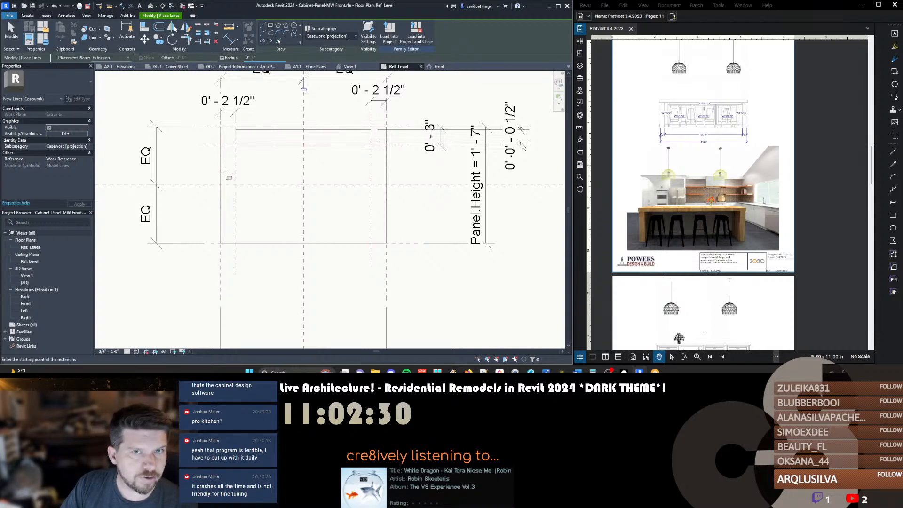
{"action": "left_click", "coordinate": [236, 157]}
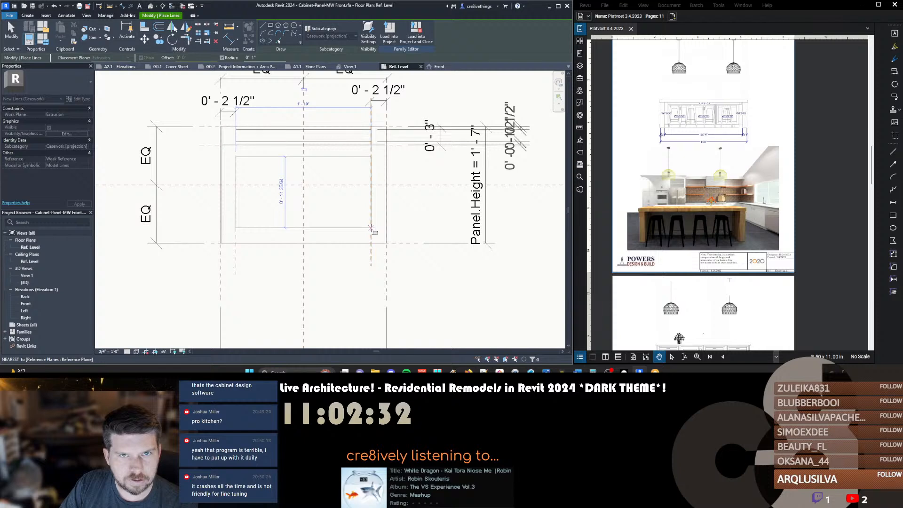
{"action": "left_click", "coordinate": [371, 227]}
{"action": "key", "text": "Escape"}
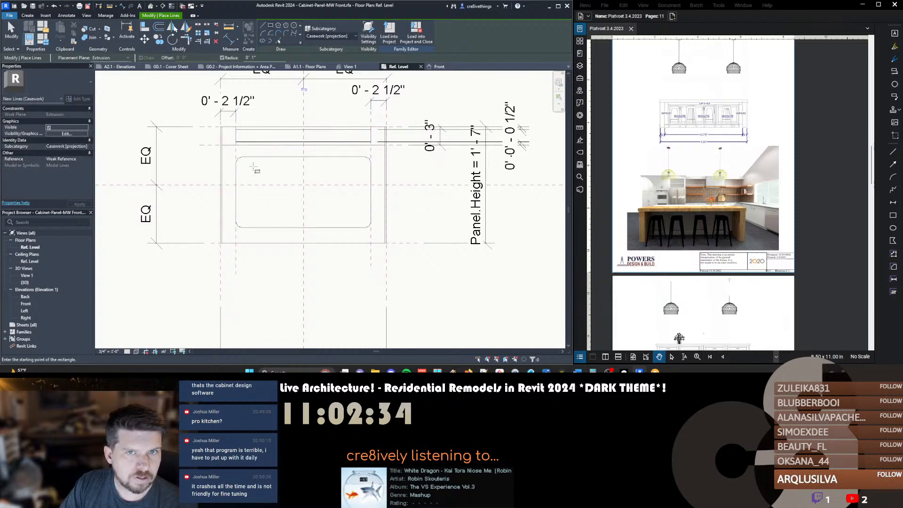
{"action": "key", "text": "Escape"}
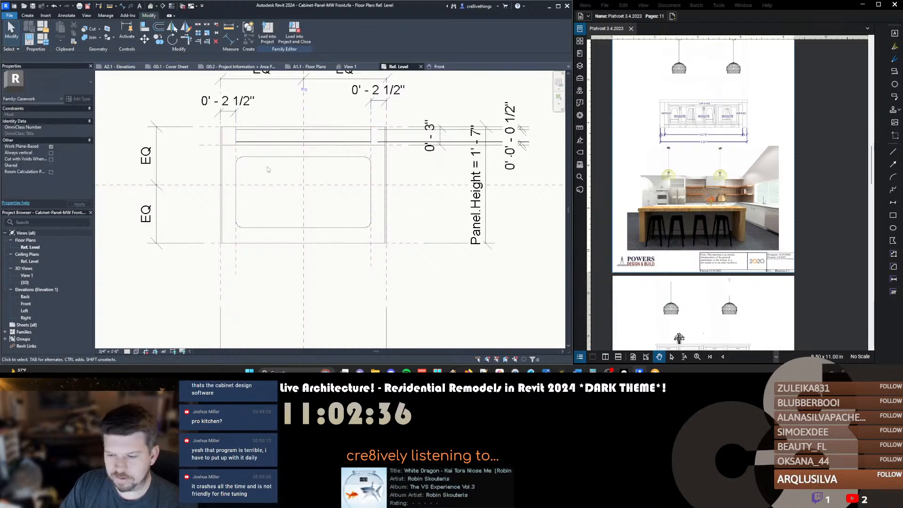
Offset a copy of the whole rounded rectangle inward by 1/2"
{"action": "key", "text": "o"}
{"action": "key", "text": "f"}
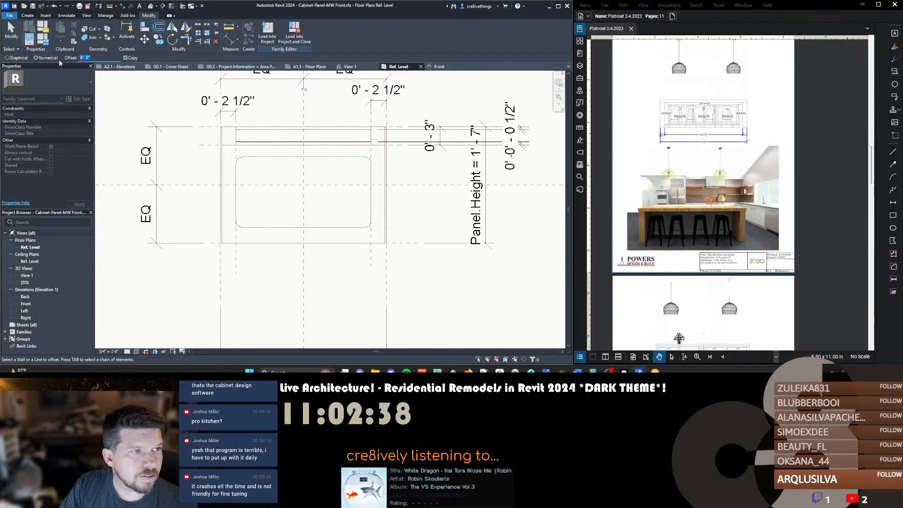
{"action": "type", "text": "0 1/2"}
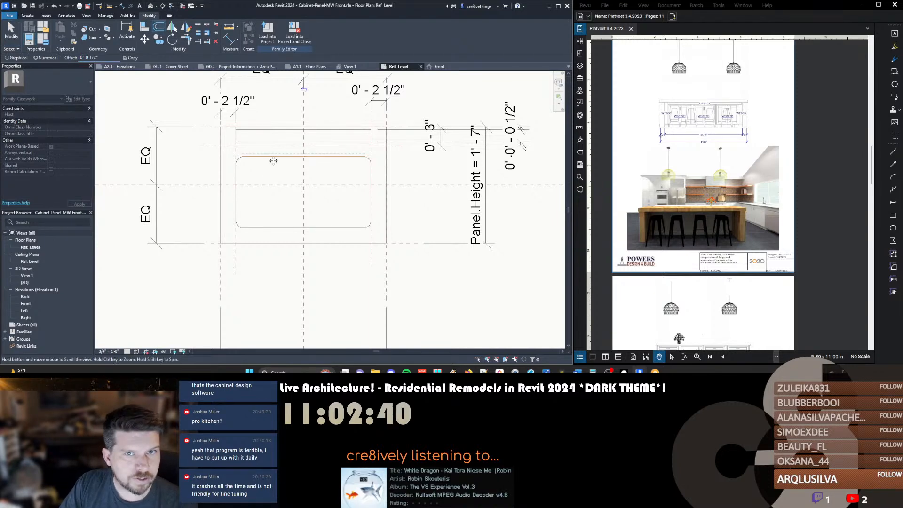
{"action": "scroll", "coordinate": [273, 161], "scroll_direction": "up", "scroll_amount": 1}
{"action": "key", "text": "Tab"}
{"action": "left_click", "coordinate": [291, 195]}
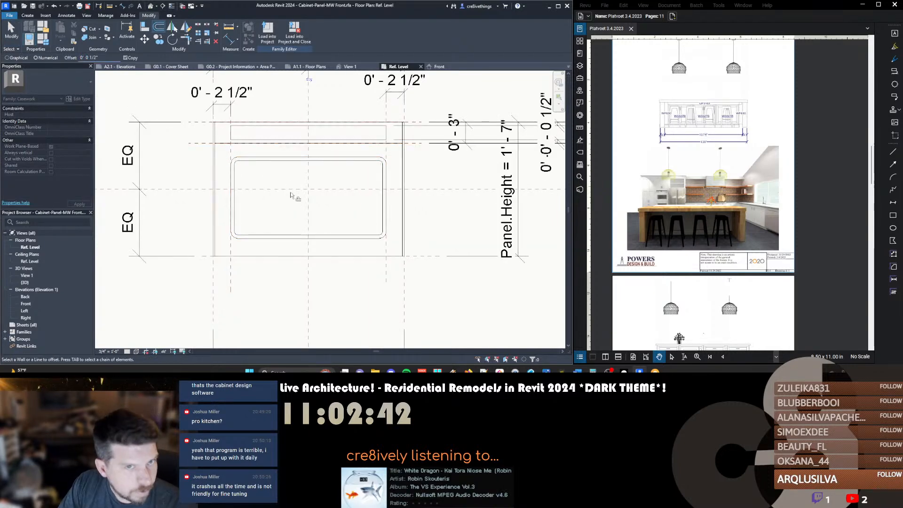
{"action": "key", "text": "Escape"}
{"action": "key", "text": "Escape"}
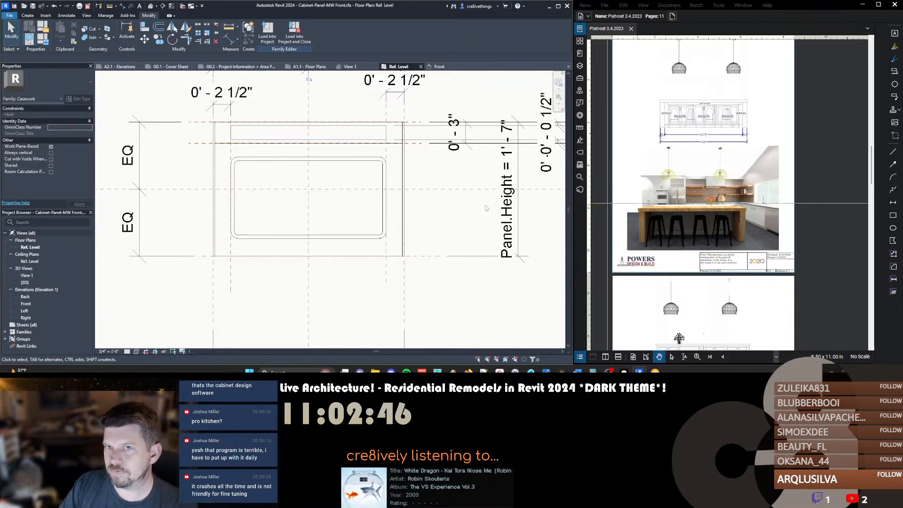
Switch to the microwave drawer image search in Firefox and examine the built-in KitchenAid 24" drawer photo
{"action": "scroll", "coordinate": [317, 177], "scroll_direction": "down", "scroll_amount": 2}
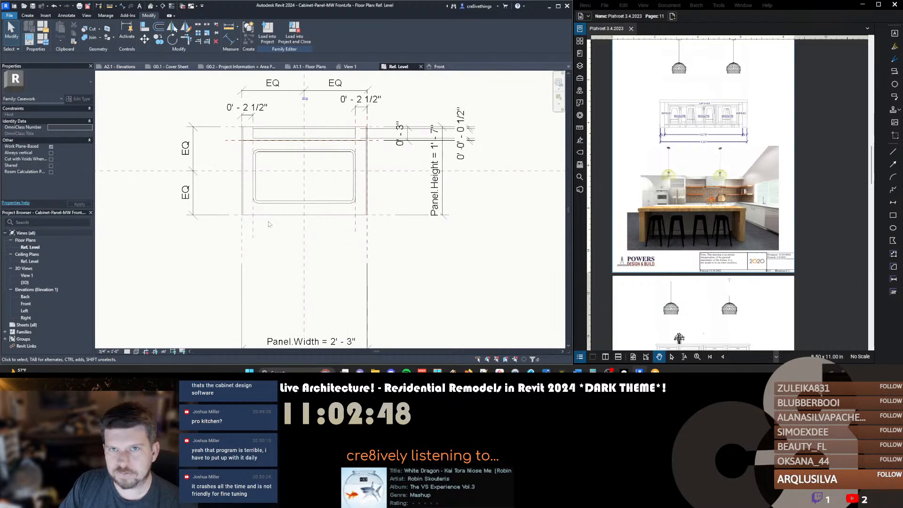
{"action": "mouse_move", "coordinate": [390, 372]}
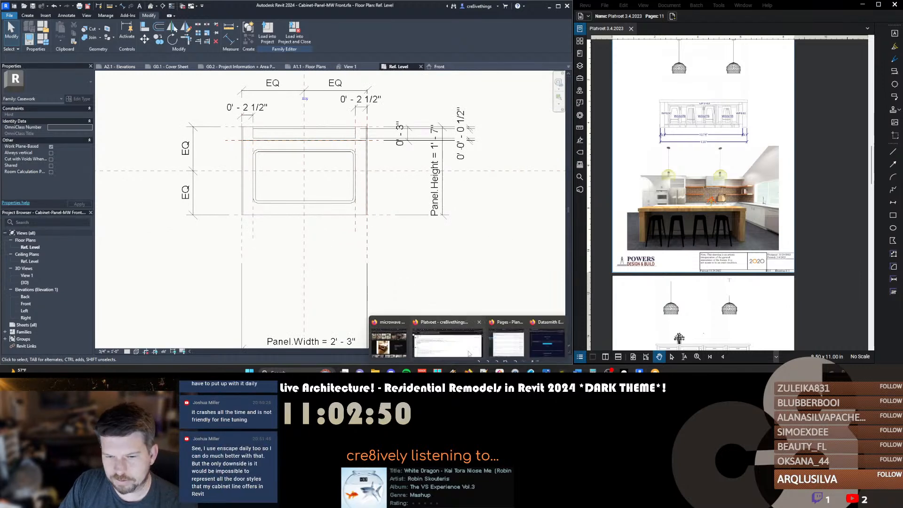
{"action": "left_click", "coordinate": [386, 352]}
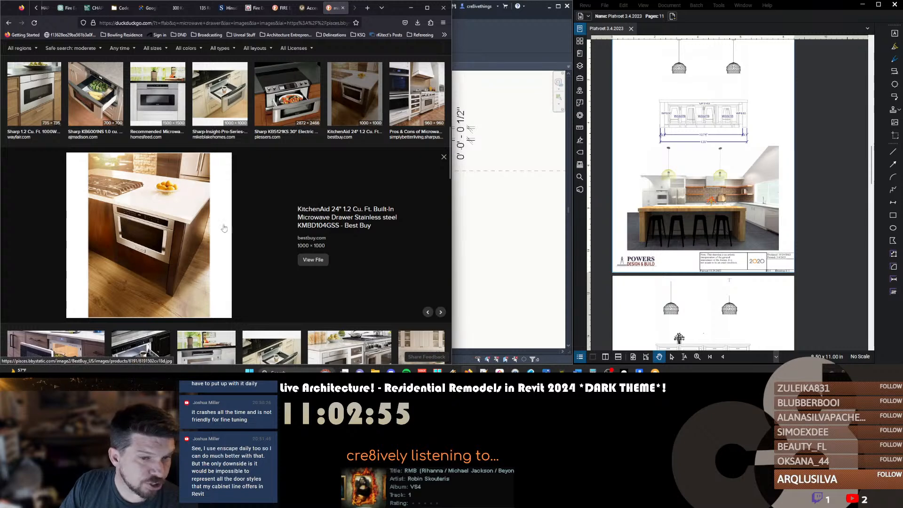
Switch back to the Revit panel family and set the window's outer upper-right corner arc to a 1/2" radius
{"action": "left_click", "coordinate": [495, 231]}
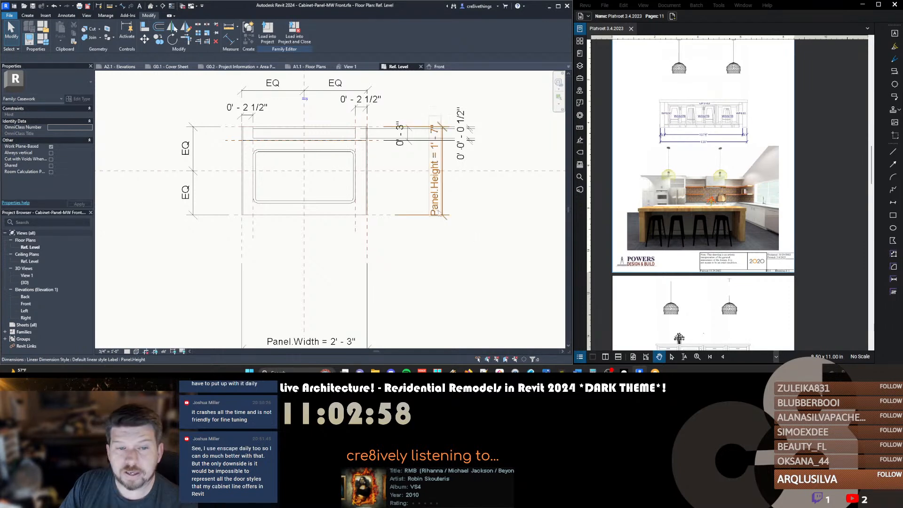
{"action": "middle_click_drag", "start_coordinate": [216, 127], "coordinate": [253, 156]}
{"action": "scroll", "coordinate": [261, 156], "scroll_direction": "up", "scroll_amount": 4}
{"action": "middle_click_drag", "start_coordinate": [382, 193], "coordinate": [315, 186]}
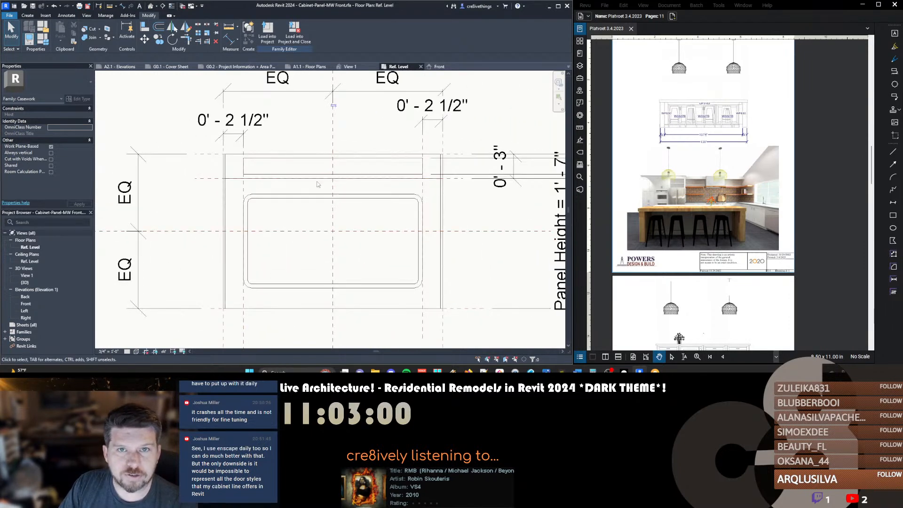
{"action": "scroll", "coordinate": [313, 225], "scroll_direction": "down", "scroll_amount": 2}
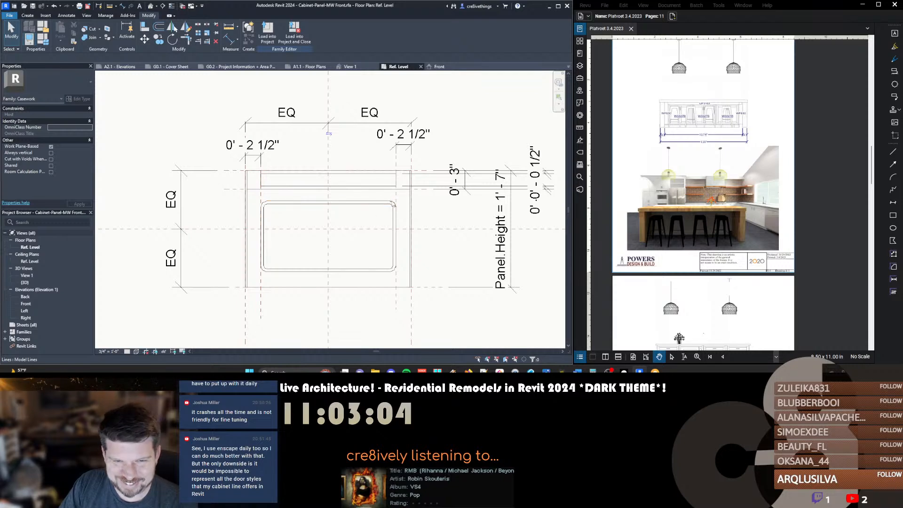
{"action": "scroll", "coordinate": [393, 204], "scroll_direction": "up", "scroll_amount": 4}
{"action": "left_click", "coordinate": [394, 205]}
{"action": "scroll", "coordinate": [394, 205], "scroll_direction": "down", "scroll_amount": 3}
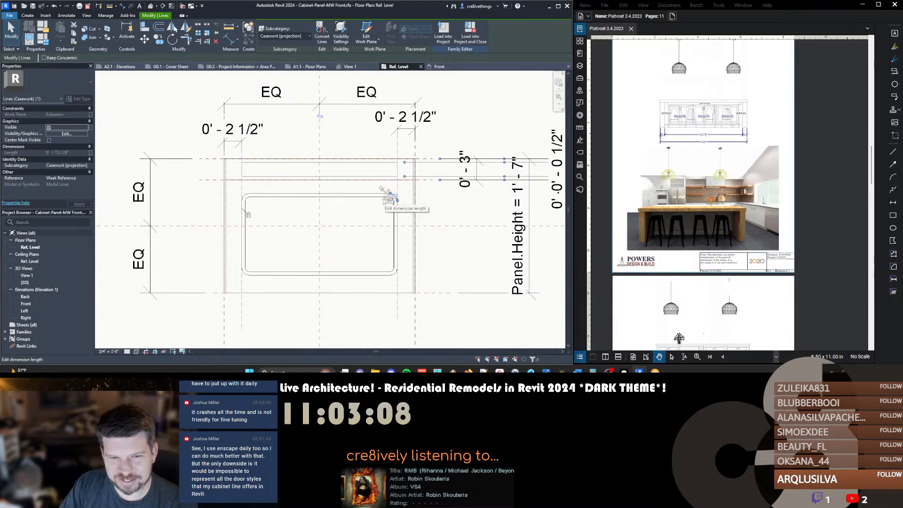
{"action": "left_click", "coordinate": [381, 188]}
{"action": "type", "text": ".5"}
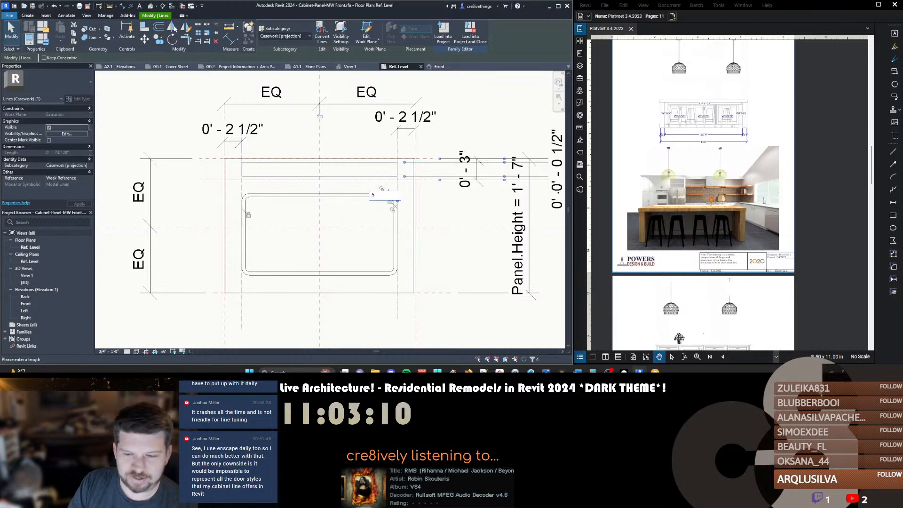
{"action": "key", "text": "Return"}
{"action": "left_click", "coordinate": [388, 244]}
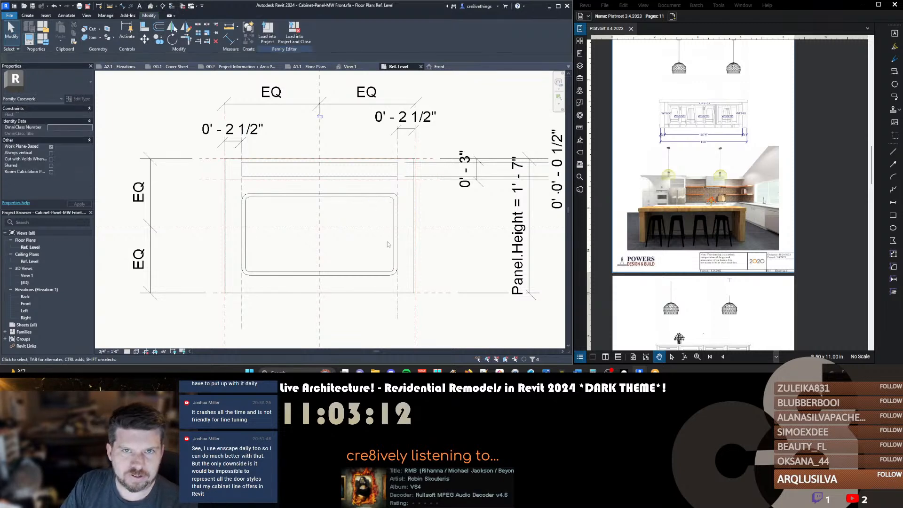
Set the two lower corner arcs of the outer rounded rectangle to a 1/2" radius
{"action": "left_click", "coordinate": [396, 272]}
{"action": "left_click", "coordinate": [393, 269]}
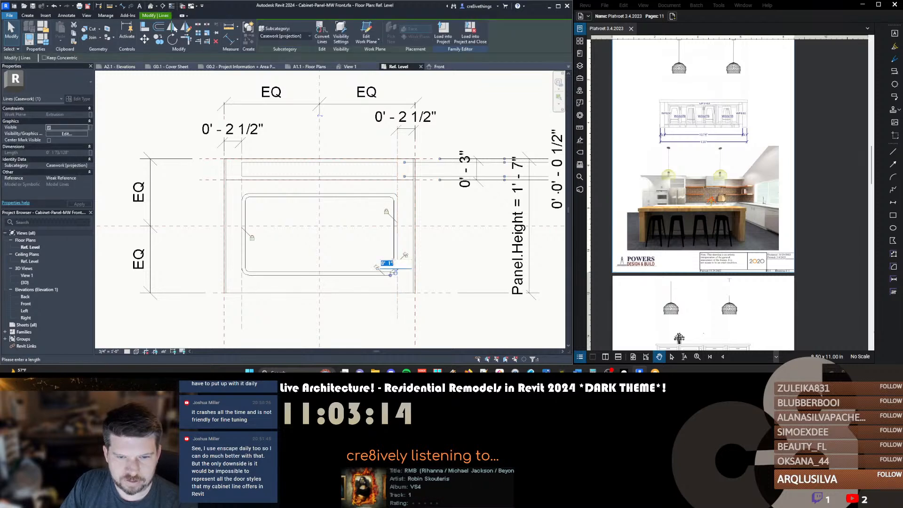
{"action": "key", "text": "Return"}
{"action": "left_click", "coordinate": [234, 305]}
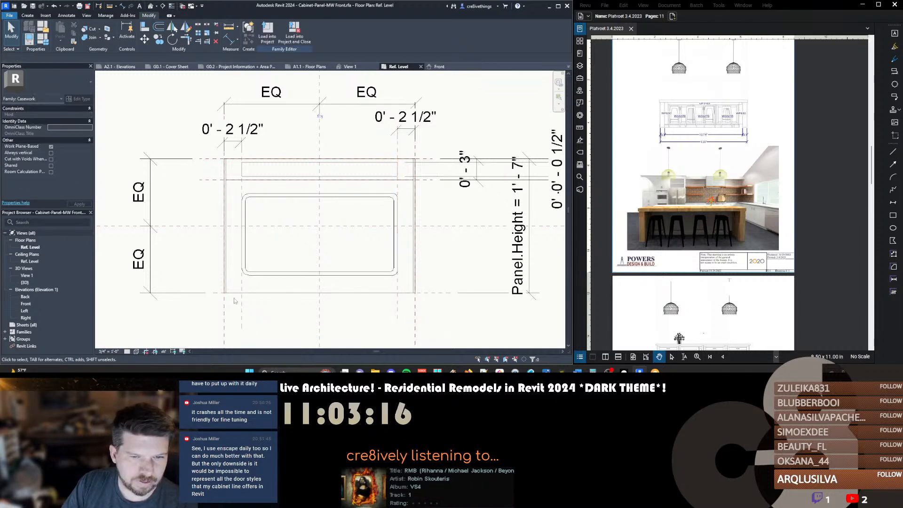
{"action": "left_click", "coordinate": [244, 272]}
{"action": "left_click", "coordinate": [245, 273]}
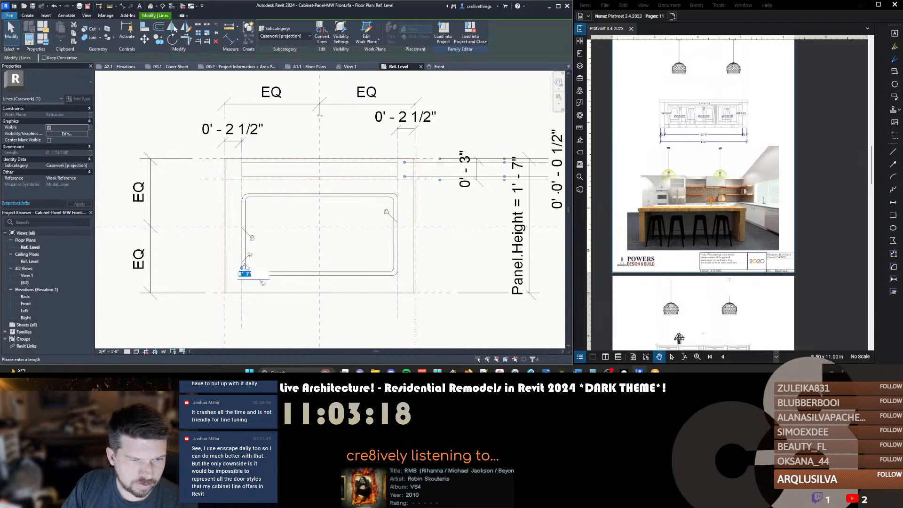
{"action": "type", "text": ".5"}
{"action": "key", "text": "Return"}
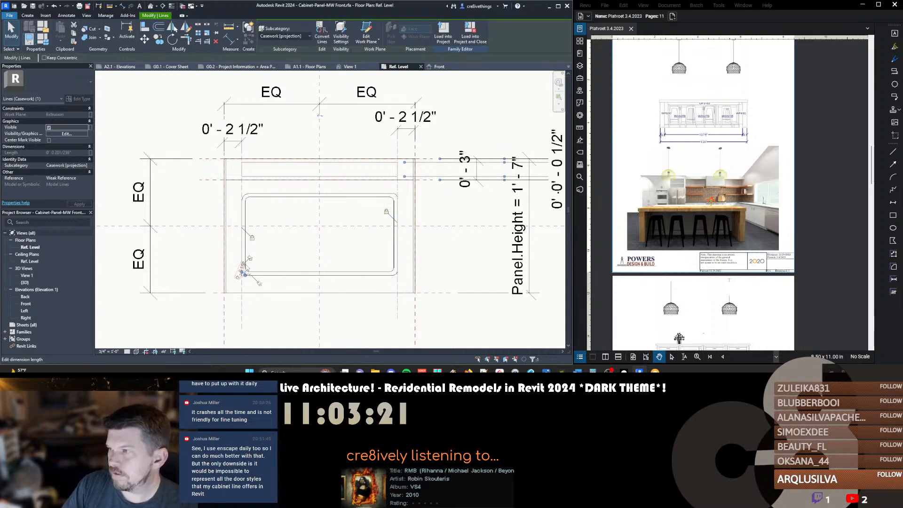
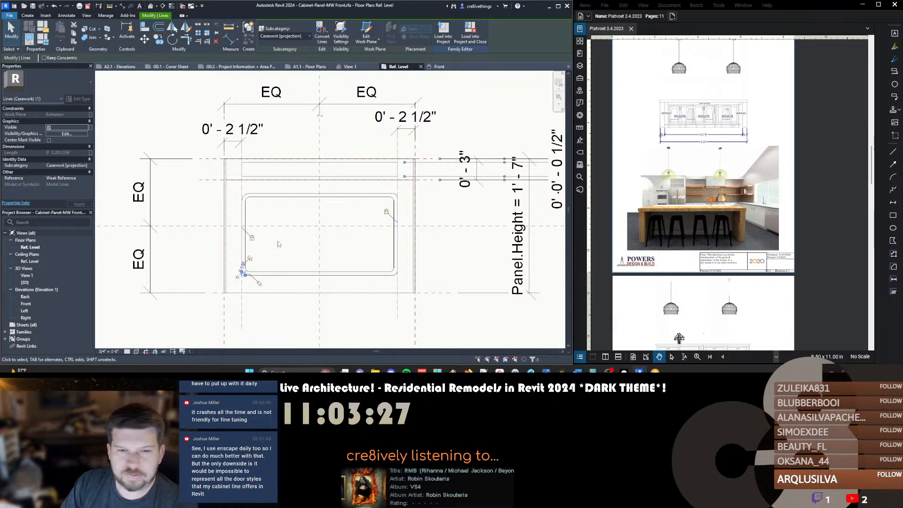
Set the outer rounded rectangle's upper-left corner arc to a 1/2" radius
{"action": "left_click", "coordinate": [247, 199]}
{"action": "scroll", "coordinate": [246, 198], "scroll_direction": "up", "scroll_amount": 3}
{"action": "left_click", "coordinate": [248, 203]}
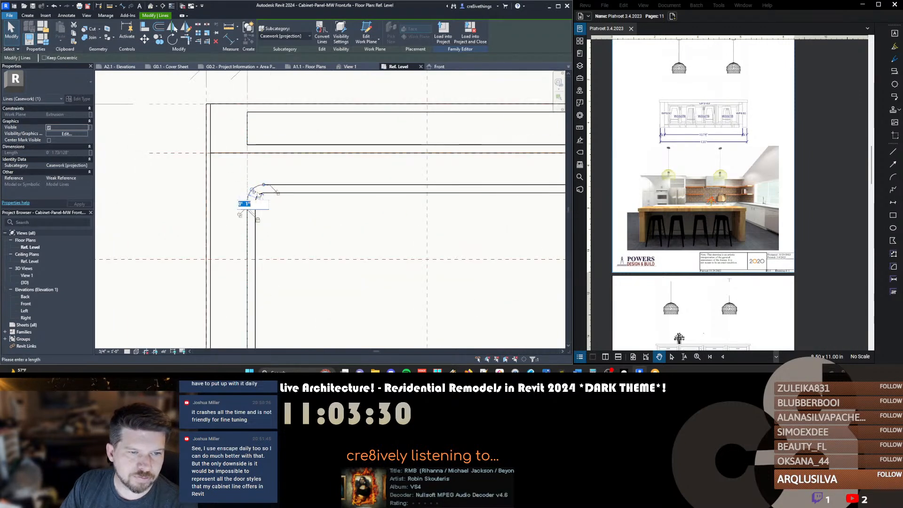
{"action": "type", "text": ".5"}
{"action": "key", "text": "Return"}
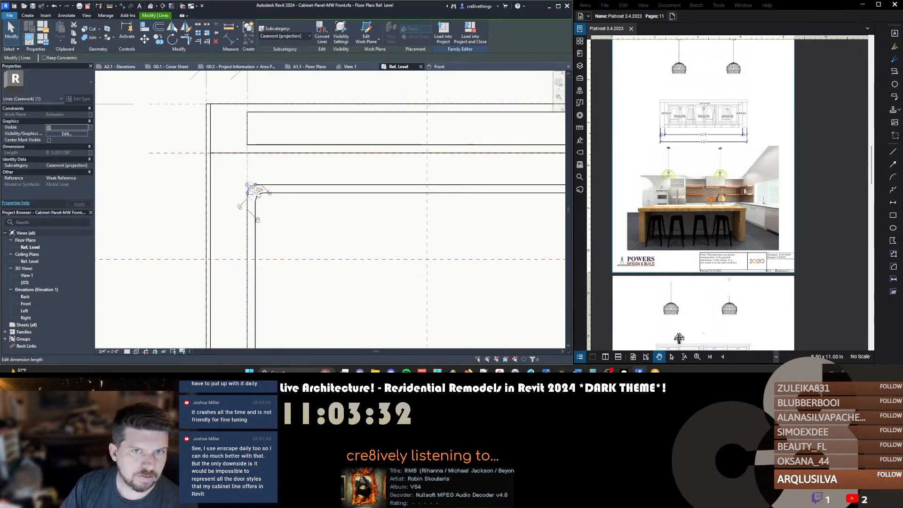
Set the inner rounded rectangle's upper-left corner arc to a 1/4" radius
{"action": "left_click", "coordinate": [263, 198]}
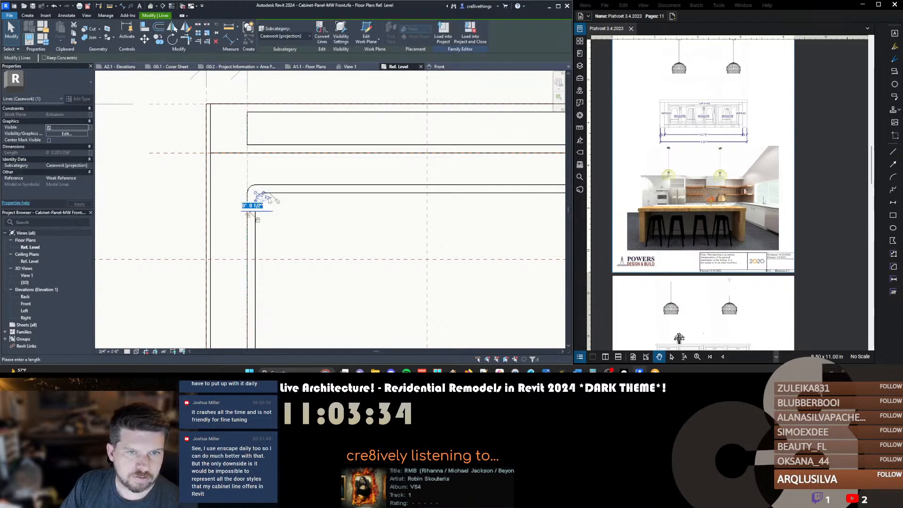
{"action": "type", "text": ".25"}
{"action": "key", "text": "Return"}
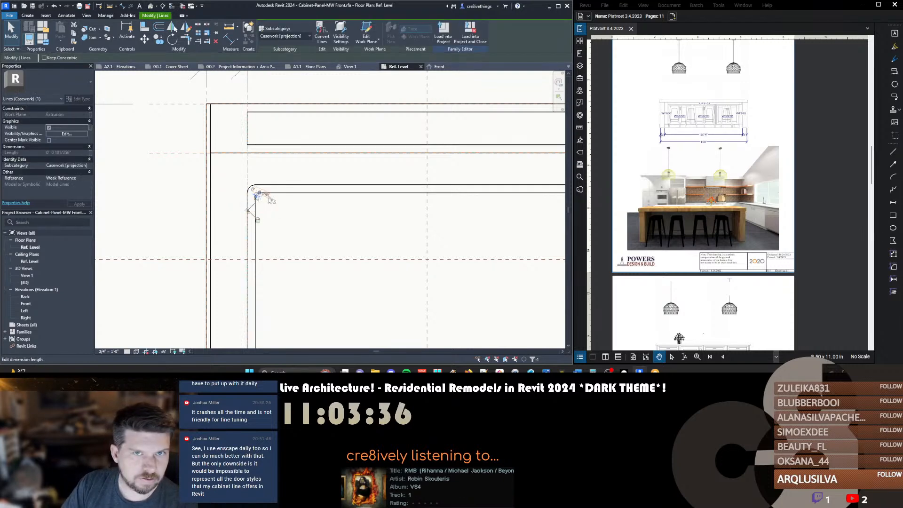
{"action": "key", "text": "Escape"}
Set both lower corner arcs of the inner rounded rectangle to a 1/4" radius
{"action": "scroll", "coordinate": [231, 221], "scroll_direction": "down", "scroll_amount": 5}
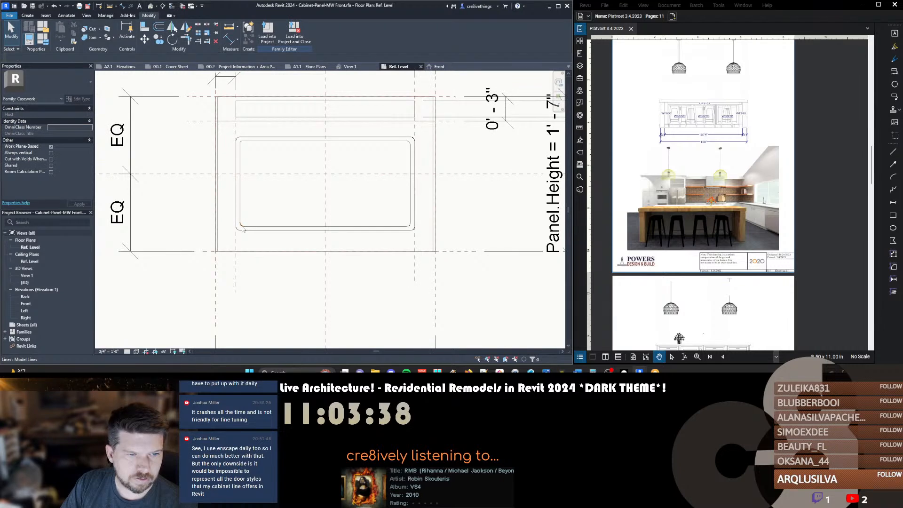
{"action": "left_click", "coordinate": [240, 227]}
{"action": "left_click", "coordinate": [241, 221]}
{"action": "type", "text": ".25"}
{"action": "key", "text": "Return"}
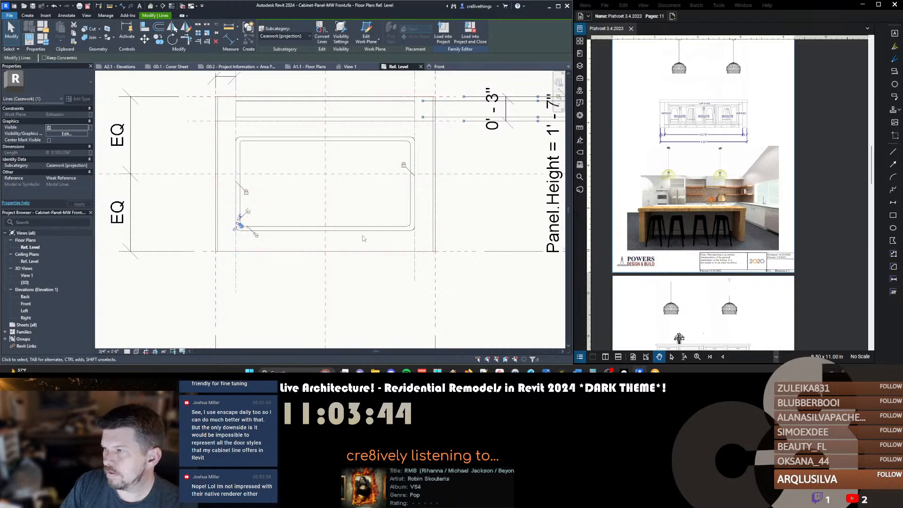
{"action": "middle_click_drag", "start_coordinate": [384, 211], "coordinate": [339, 229]}
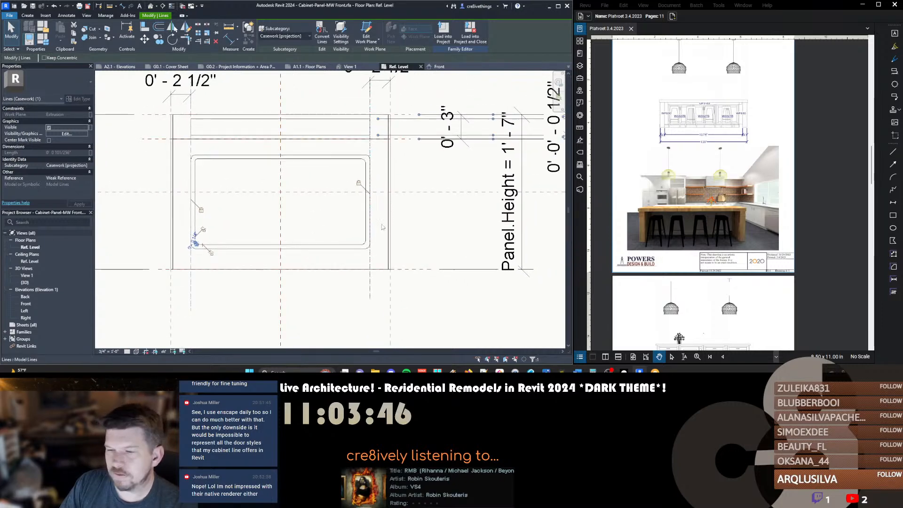
{"action": "left_click", "coordinate": [366, 245]}
{"action": "left_click", "coordinate": [358, 235]}
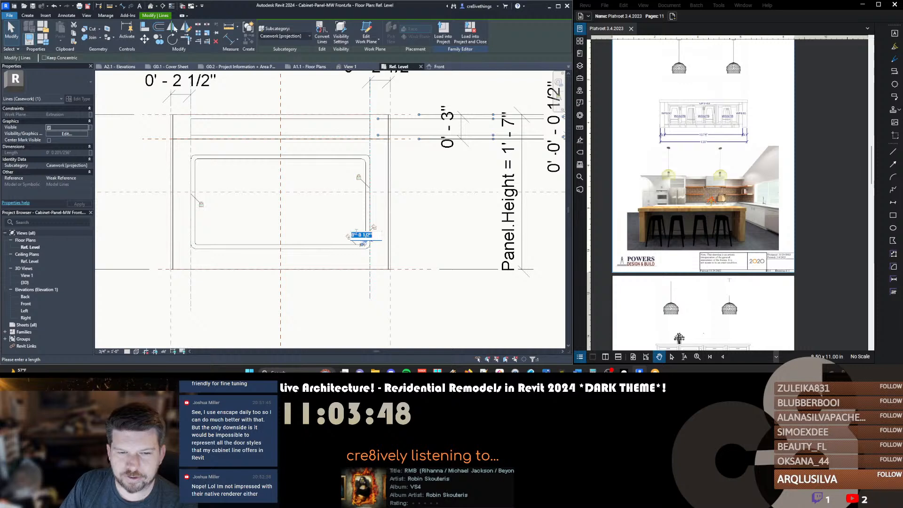
{"action": "type", "text": ".25"}
{"action": "key", "text": "Return"}
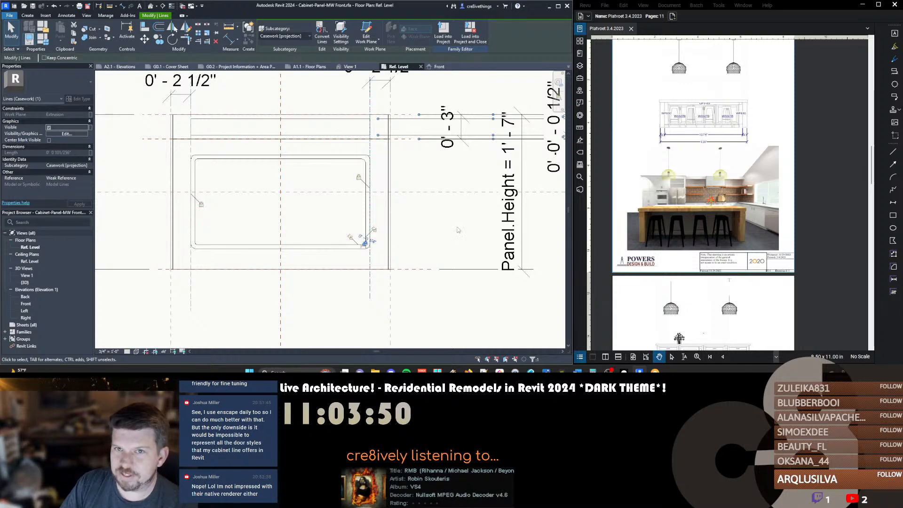
Examine the kitchen island rendering in the Platvoet PDF, including the wall cabinets and appliances behind the island
{"action": "scroll", "coordinate": [684, 226], "scroll_direction": "down", "scroll_amount": 5}
{"action": "scroll", "coordinate": [685, 226], "scroll_direction": "up", "scroll_amount": 5}
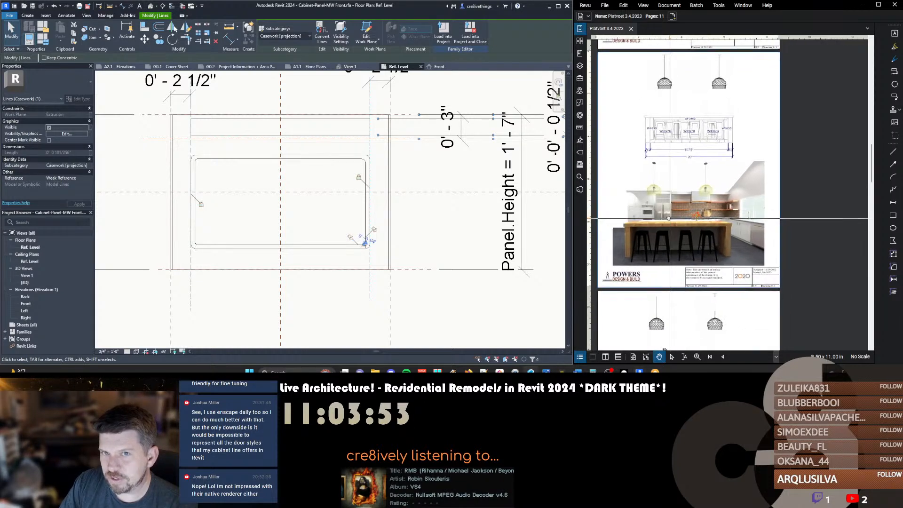
{"action": "scroll", "coordinate": [663, 231], "scroll_direction": "up", "scroll_amount": 3}
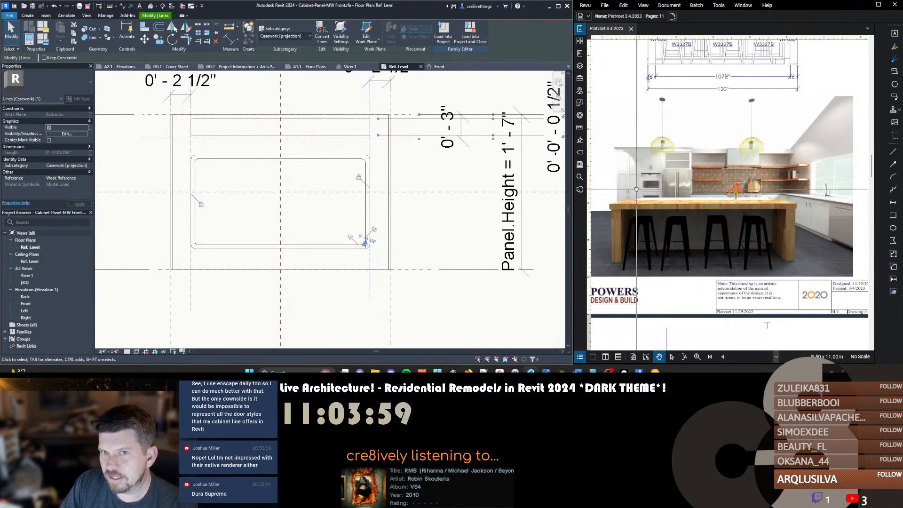
{"action": "left_click_drag", "start_coordinate": [694, 192], "coordinate": [673, 151]}
{"action": "scroll", "coordinate": [678, 180], "scroll_direction": "down", "scroll_amount": 1}
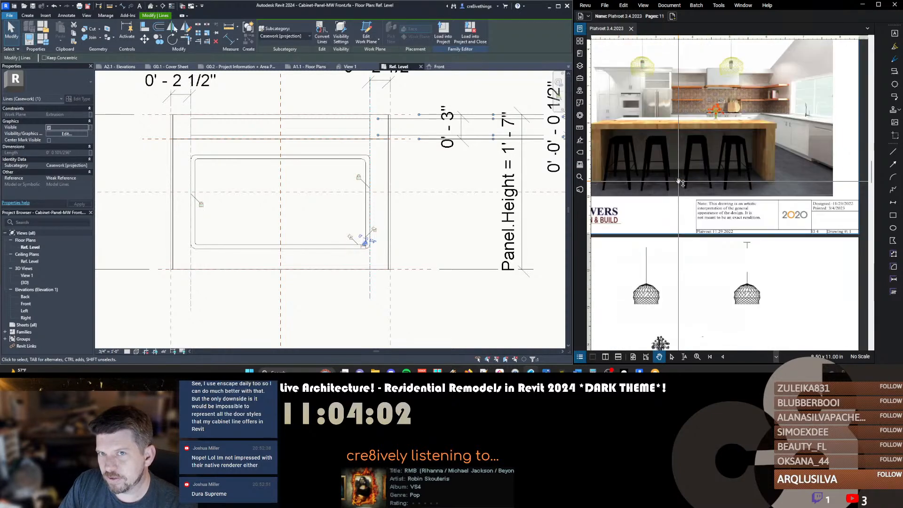
{"action": "scroll", "coordinate": [678, 183], "scroll_direction": "up", "scroll_amount": 2}
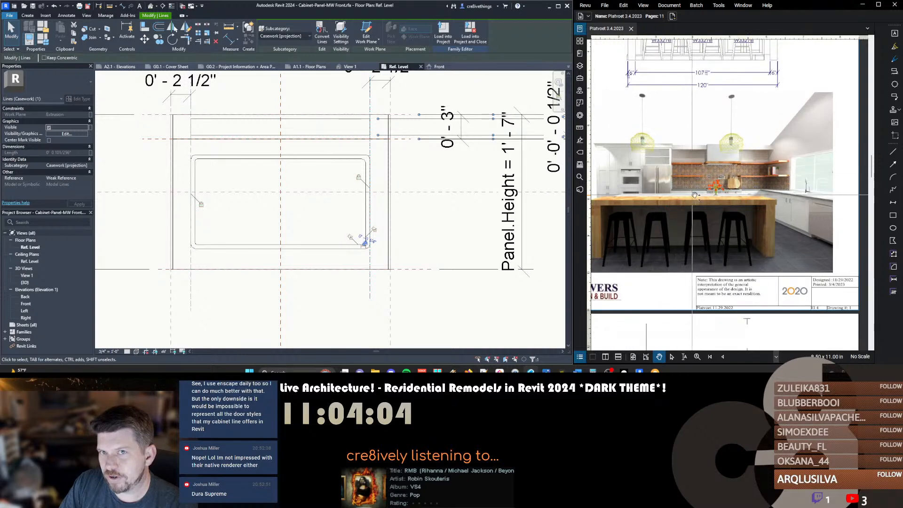
{"action": "left_click_drag", "start_coordinate": [722, 206], "coordinate": [747, 199]}
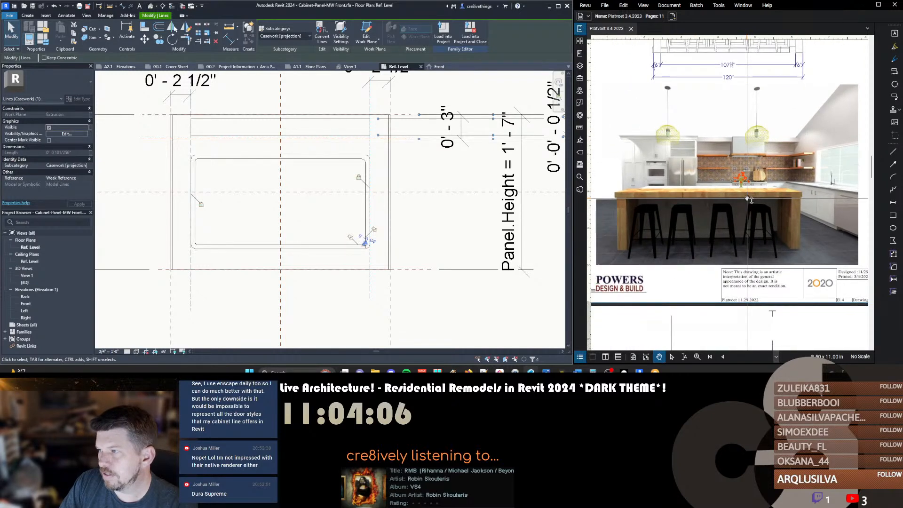
{"action": "scroll", "coordinate": [282, 229], "scroll_direction": "down", "scroll_amount": 1}
Align the vertical side lines of the outer rounded rectangle with the 2 1/2" side reference planes in Revit
{"action": "left_click", "coordinate": [220, 216]}
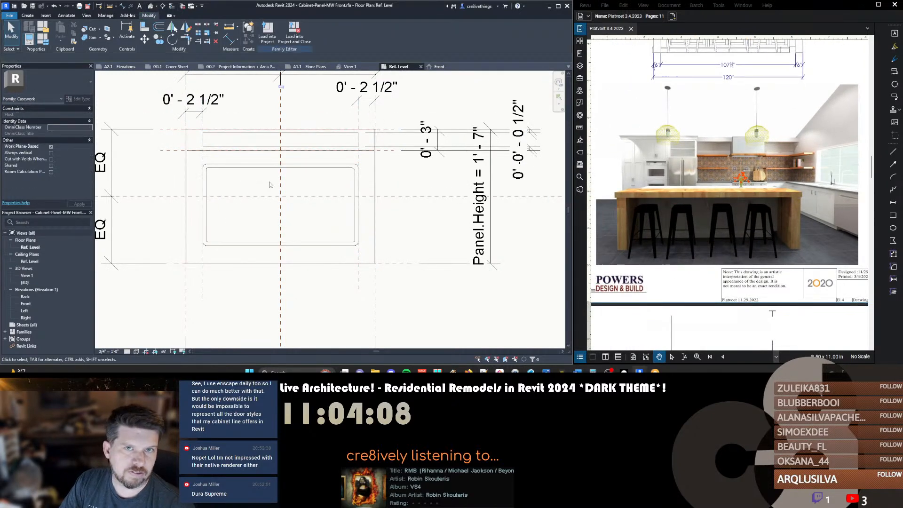
{"action": "scroll", "coordinate": [226, 211], "scroll_direction": "up", "scroll_amount": 2}
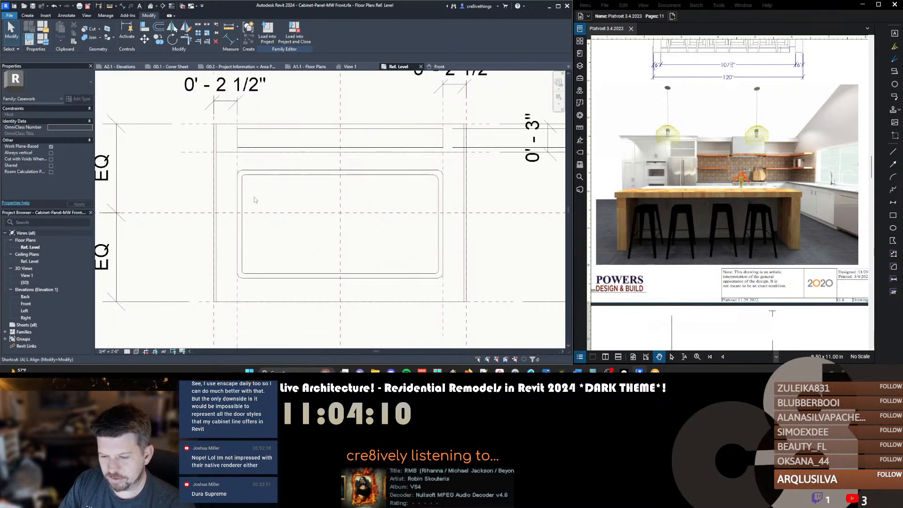
{"action": "key", "text": "l"}
{"action": "left_click", "coordinate": [241, 198]}
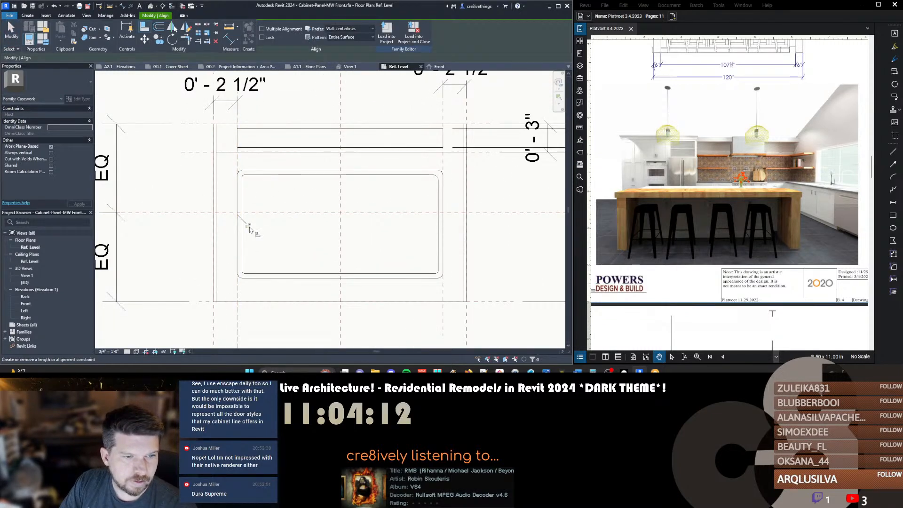
{"action": "left_click", "coordinate": [444, 158]}
{"action": "left_click", "coordinate": [442, 197]}
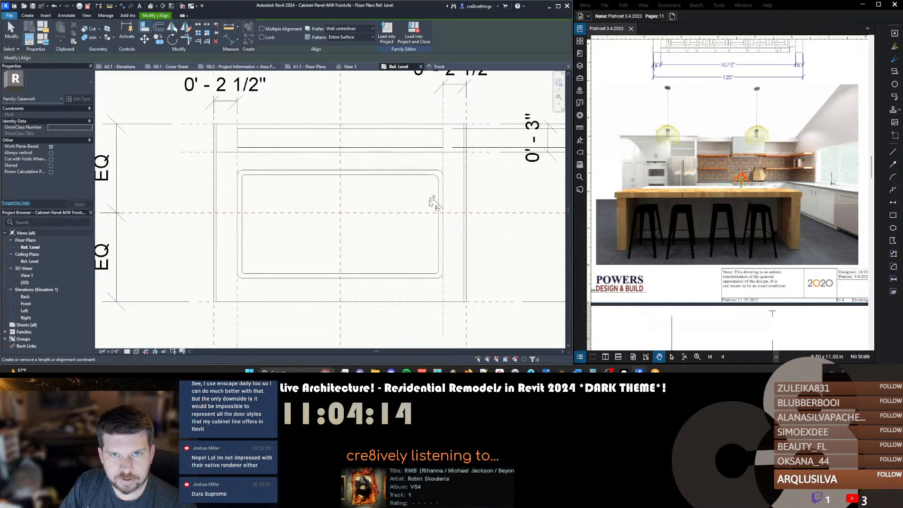
Place an aligned dimension string from the 3" band's lower line through the window's outer and inner upper lines
{"action": "middle_click_drag", "start_coordinate": [402, 224], "coordinate": [403, 228]}
{"action": "key", "text": "d"}
{"action": "key", "text": "i"}
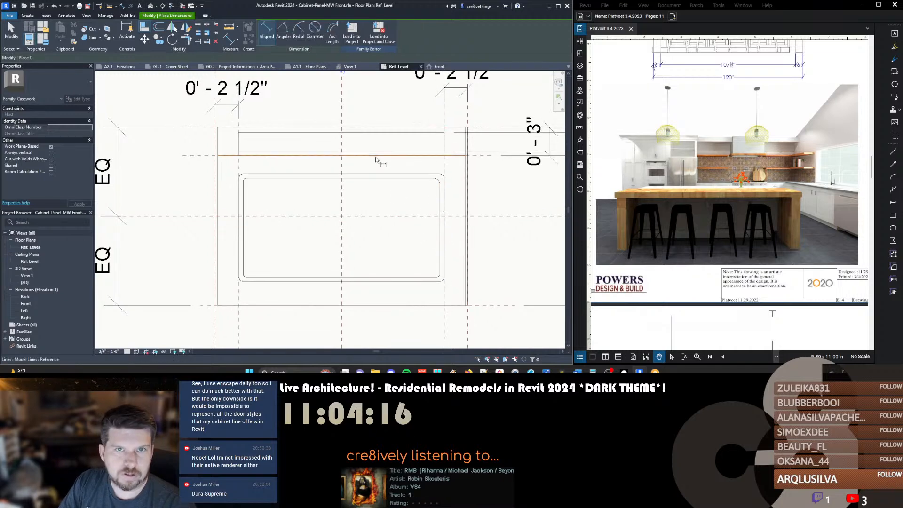
{"action": "left_click", "coordinate": [412, 174]}
{"action": "left_click", "coordinate": [410, 178]}
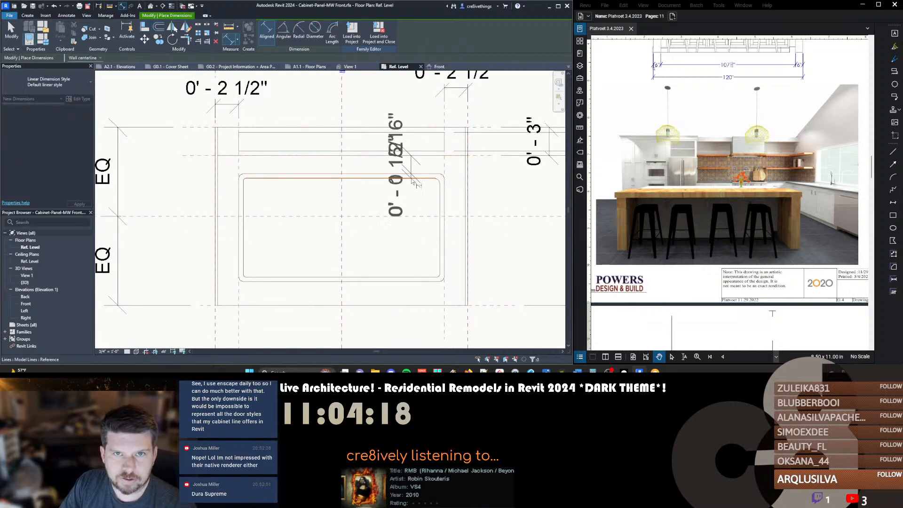
{"action": "scroll", "coordinate": [411, 178], "scroll_direction": "down", "scroll_amount": 2}
{"action": "left_click", "coordinate": [491, 196]}
Place a matching aligned dimension string from the panel's bottom edge through the window's outer and inner lower lines
{"action": "left_click", "coordinate": [461, 262]}
{"action": "left_click", "coordinate": [414, 246]}
{"action": "left_click", "coordinate": [415, 243]}
{"action": "left_click", "coordinate": [473, 237]}
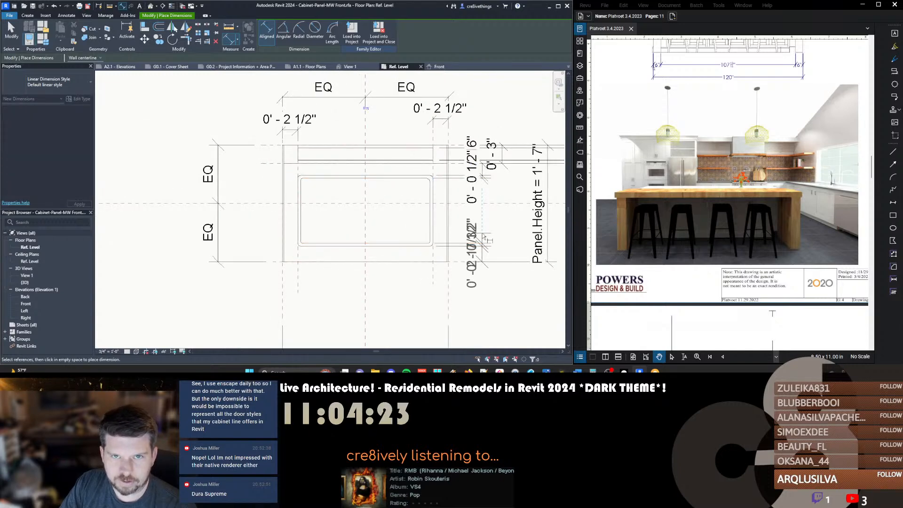
{"action": "key", "text": "Escape"}
{"action": "key", "text": "Escape"}
Finish the lower dimension string with 1/2" between the window's two lower lines and review the lower and upper vertical strings
{"action": "left_click", "coordinate": [475, 260]}
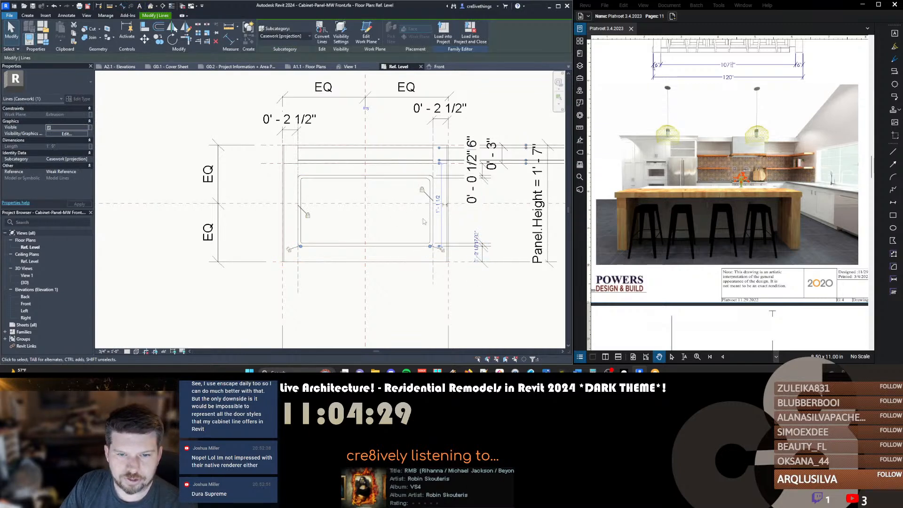
{"action": "key", "text": "Escape"}
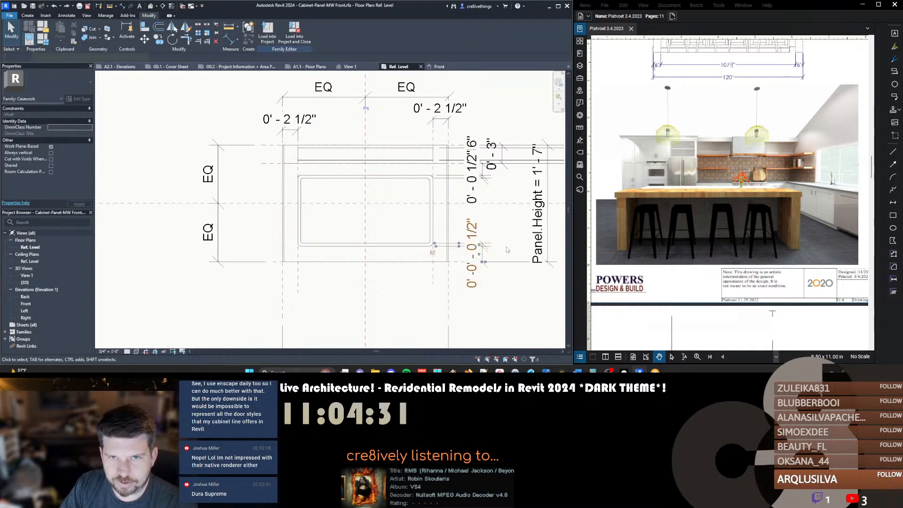
{"action": "left_click", "coordinate": [490, 244]}
{"action": "middle_click_drag", "start_coordinate": [489, 244], "coordinate": [402, 250]}
{"action": "left_click", "coordinate": [397, 178]}
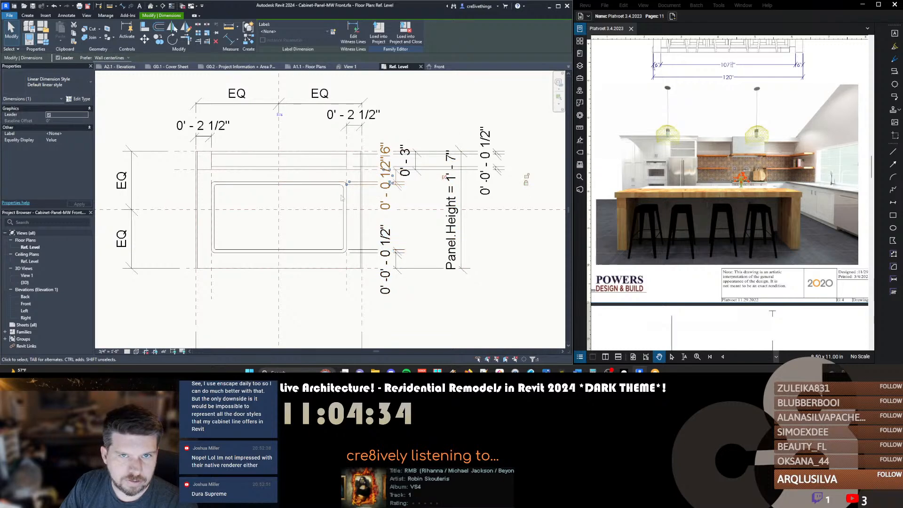
Dimension and lock the spacing between the window's outer and inner vertical lines on both sides
{"action": "key", "text": "d"}
{"action": "key", "text": "i"}
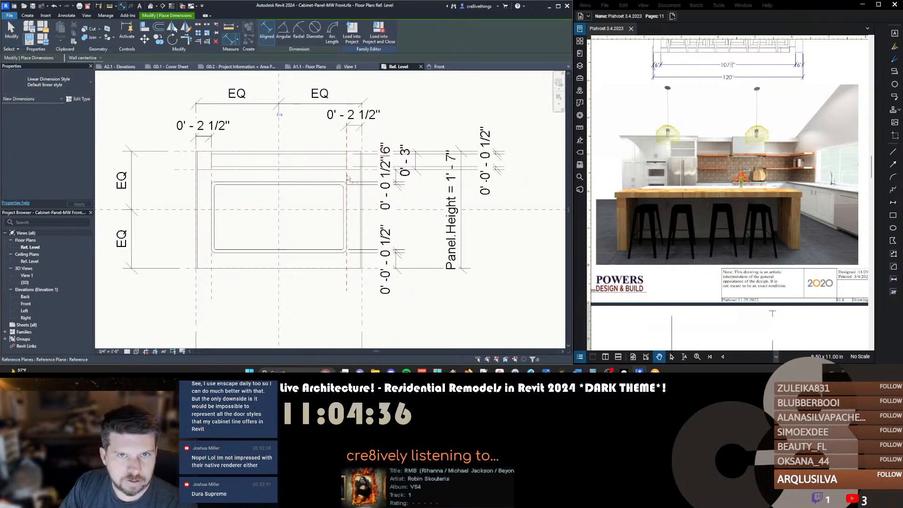
{"action": "left_click", "coordinate": [346, 206]}
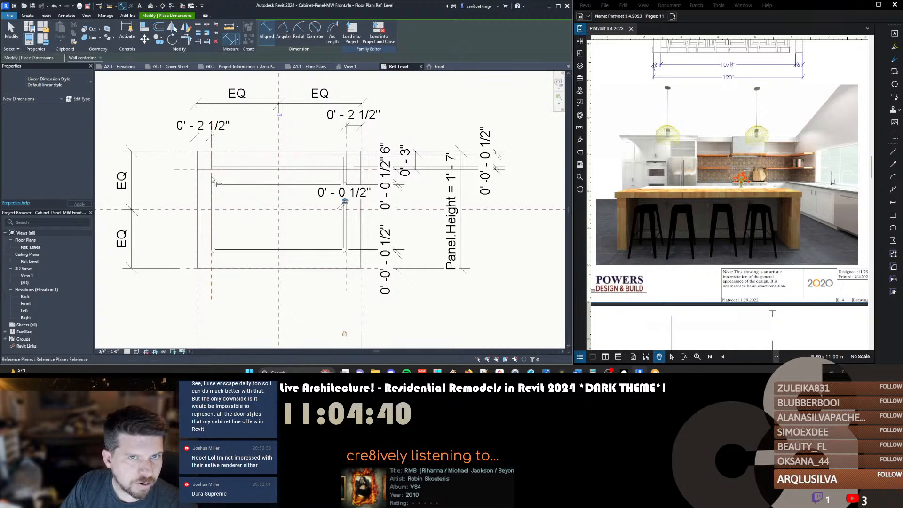
{"action": "left_click", "coordinate": [213, 203]}
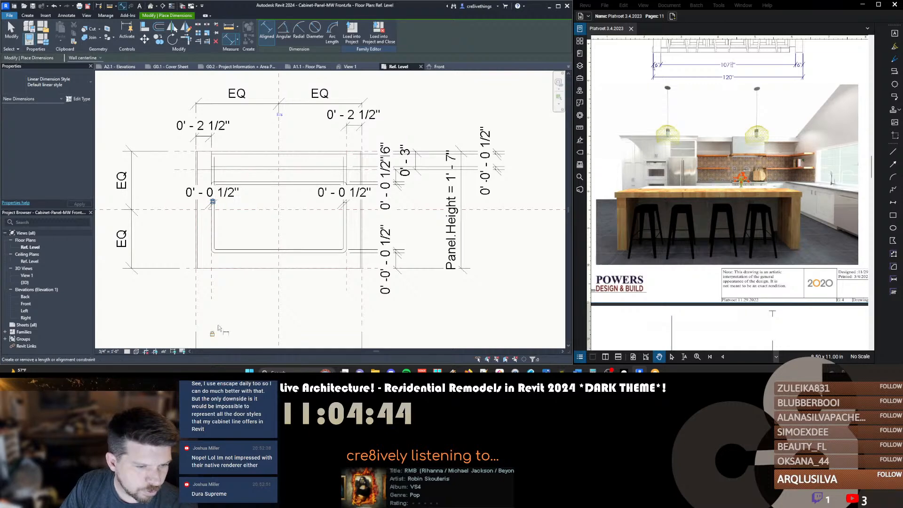
{"action": "middle_click_drag", "start_coordinate": [234, 326], "coordinate": [264, 319]}
{"action": "key", "text": "Escape"}
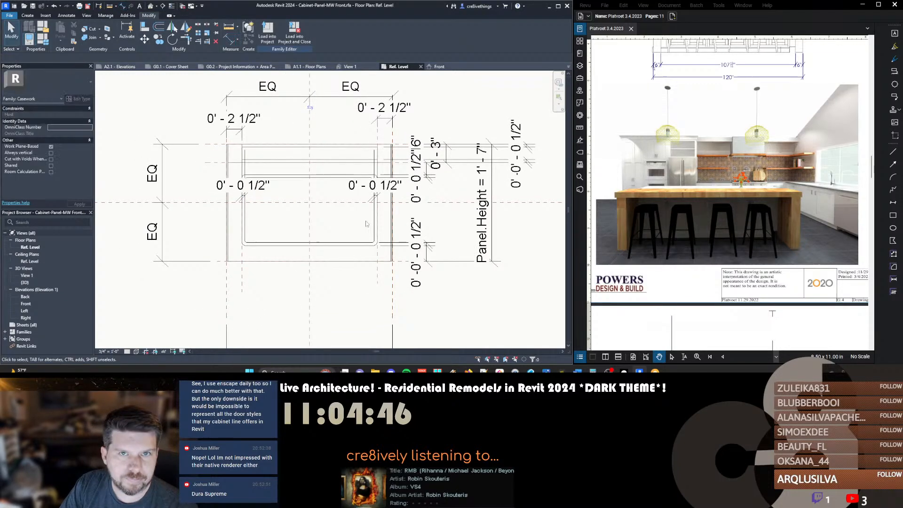
Move both window side-spacing dimensions above the panel, level with the existing 2 1/2" side dimensions
{"action": "middle_click_drag", "start_coordinate": [367, 221], "coordinate": [351, 244]}
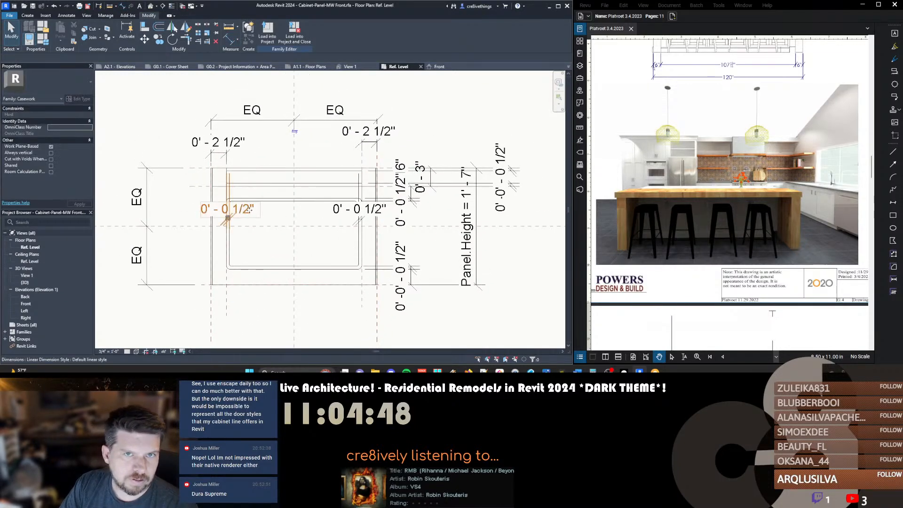
{"action": "left_click", "coordinate": [227, 217]}
{"action": "left_click_drag", "start_coordinate": [227, 217], "coordinate": [227, 340]}
{"action": "left_click_drag", "start_coordinate": [341, 208], "coordinate": [340, 331]}
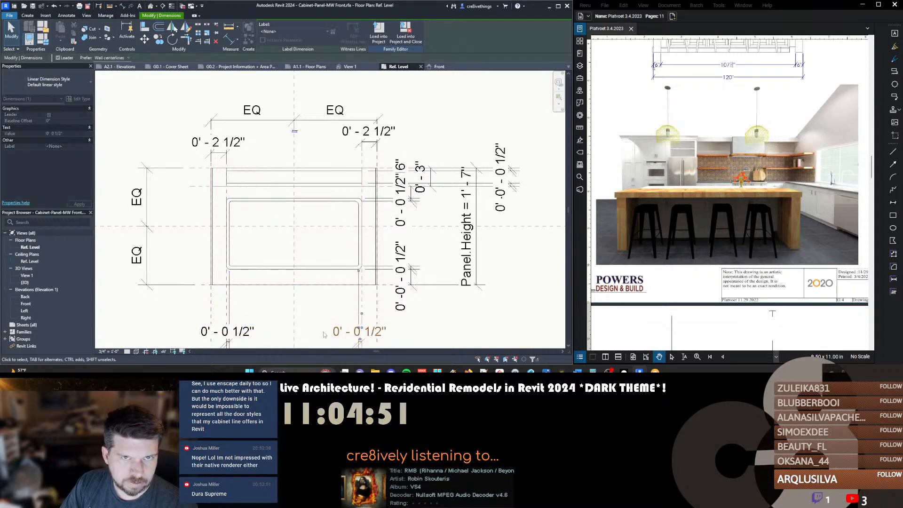
{"action": "left_click", "coordinate": [245, 332], "text": "ctrl"}
{"action": "left_click_drag", "start_coordinate": [245, 332], "coordinate": [256, 142]}
{"action": "left_click", "coordinate": [313, 208]}
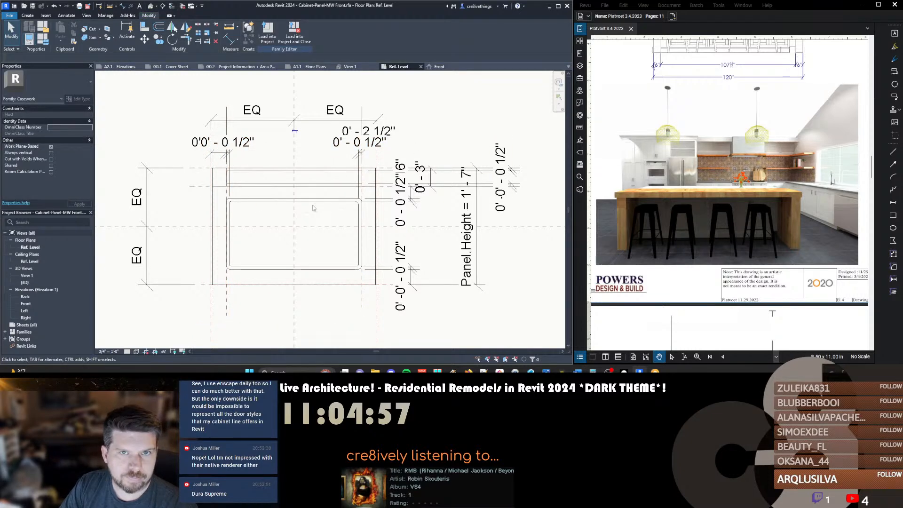
Inspect the MW front in the 3D view, temporarily hiding the dimensions category and orbiting to its face
{"action": "middle_click_drag", "start_coordinate": [244, 215], "coordinate": [270, 210]}
{"action": "scroll", "coordinate": [282, 208], "scroll_direction": "up", "scroll_amount": 2}
{"action": "scroll", "coordinate": [301, 175], "scroll_direction": "down", "scroll_amount": 2}
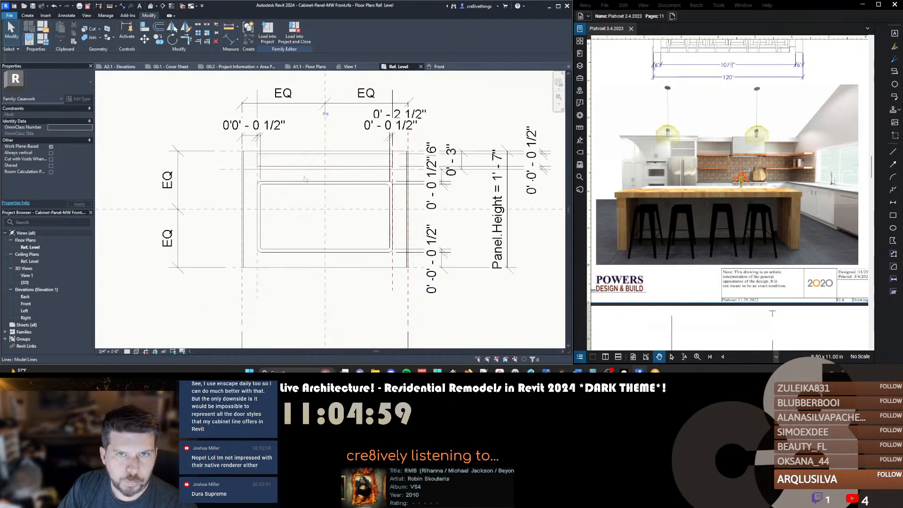
{"action": "mouse_move", "coordinate": [294, 179]}
{"action": "middle_mouse_down"}
{"action": "mouse_move", "coordinate": [303, 172]}
{"action": "mouse_move", "coordinate": [328, 220]}
{"action": "mouse_move", "coordinate": [353, 186]}
{"action": "middle_mouse_up"}
{"action": "key", "text": "3"}
{"action": "key", "text": "d"}
{"action": "left_click", "coordinate": [362, 174]}
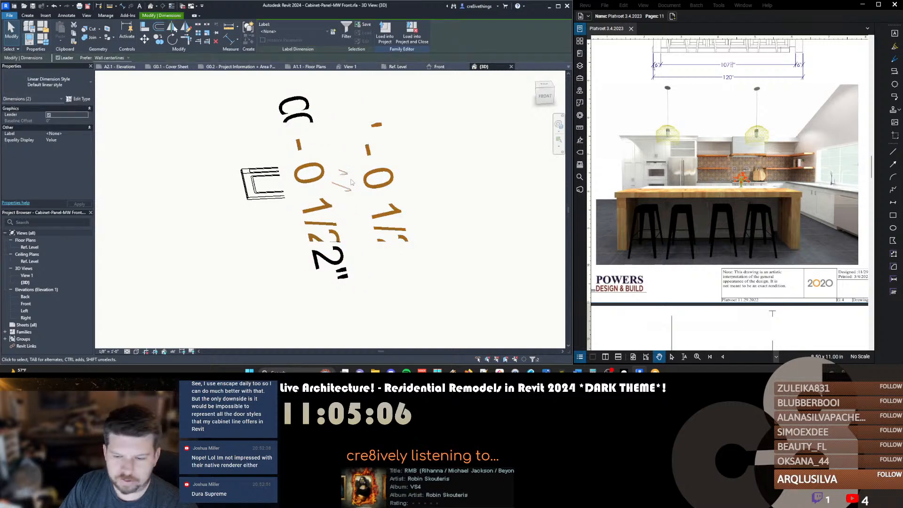
{"action": "key", "text": "h"}
{"action": "key", "text": "c"}
{"action": "scroll", "coordinate": [284, 163], "scroll_direction": "up", "scroll_amount": 2}
{"action": "middle_click_drag", "start_coordinate": [284, 162], "coordinate": [329, 292], "text": "shift"}
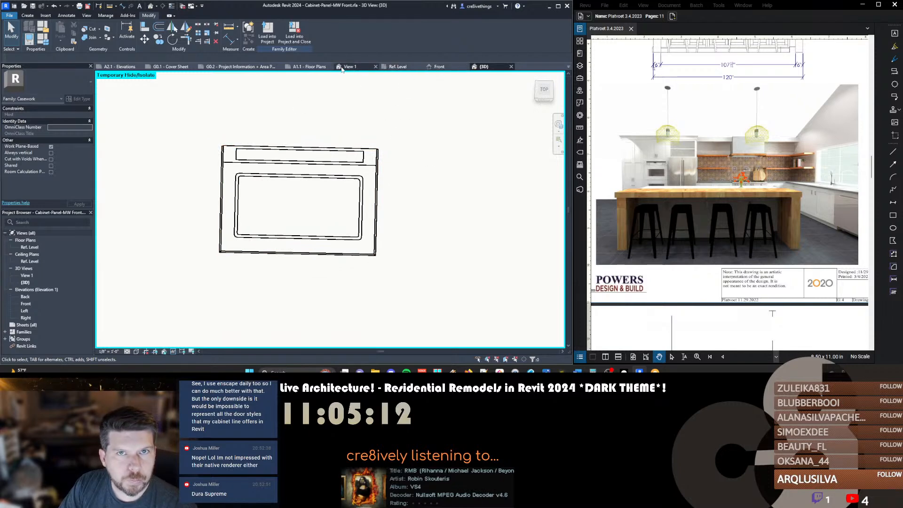
Return to the Ref. Level plan and adjust the offset between the panel's bottom edge and the window's lower line
{"action": "left_click", "coordinate": [436, 67]}
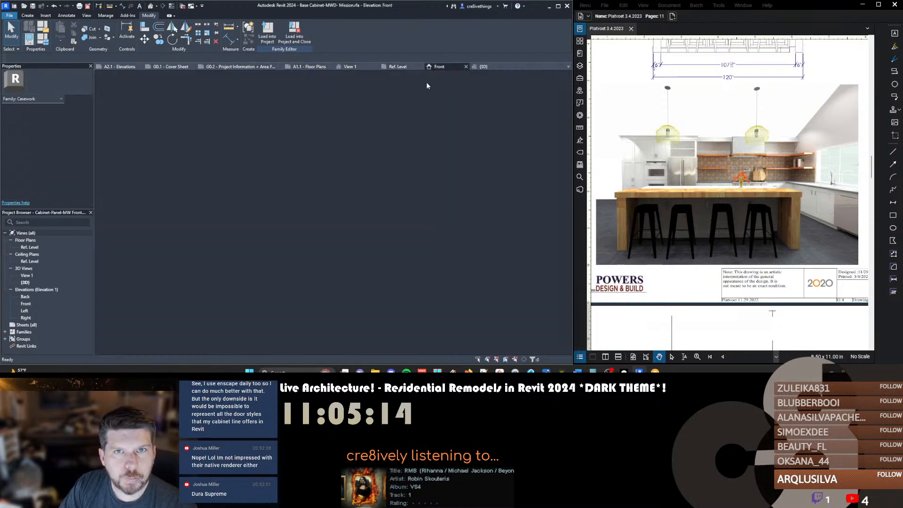
{"action": "left_click", "coordinate": [398, 67]}
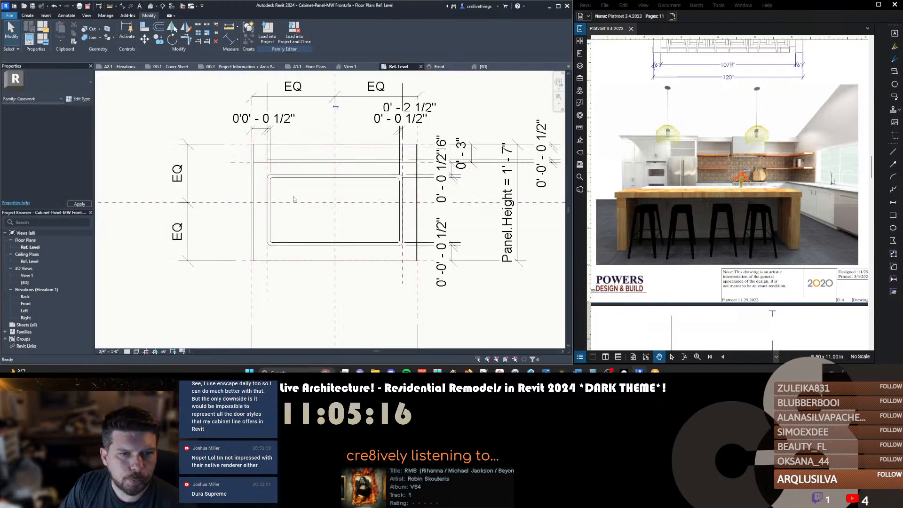
{"action": "middle_click_drag", "start_coordinate": [261, 183], "coordinate": [242, 182]}
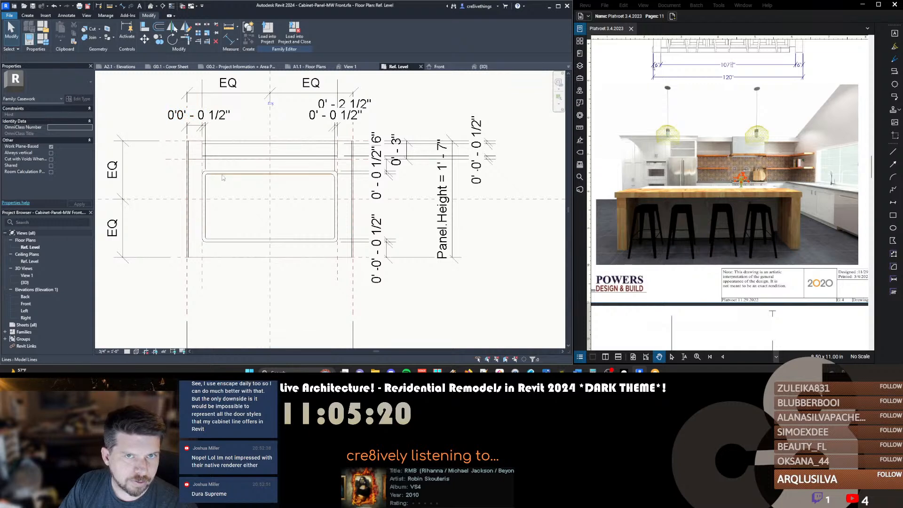
{"action": "left_click", "coordinate": [383, 247]}
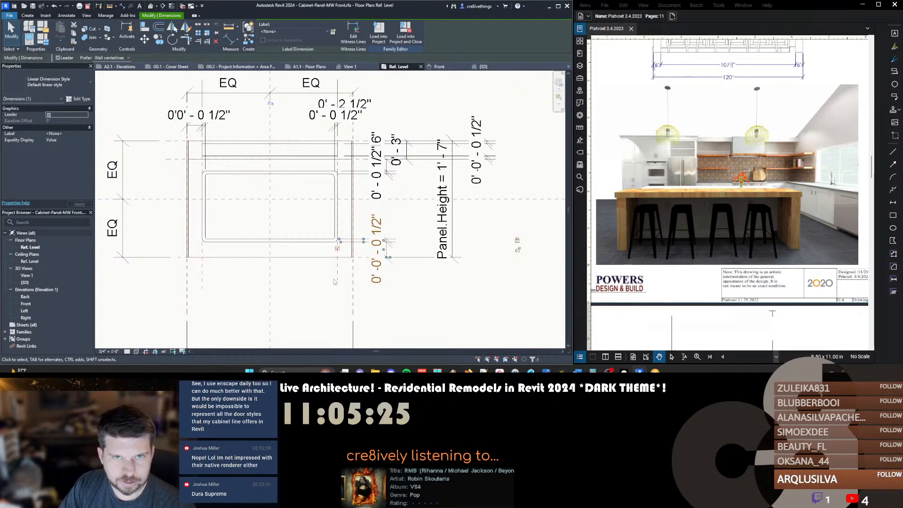
{"action": "left_click", "coordinate": [328, 242]}
{"action": "left_click", "coordinate": [380, 249]}
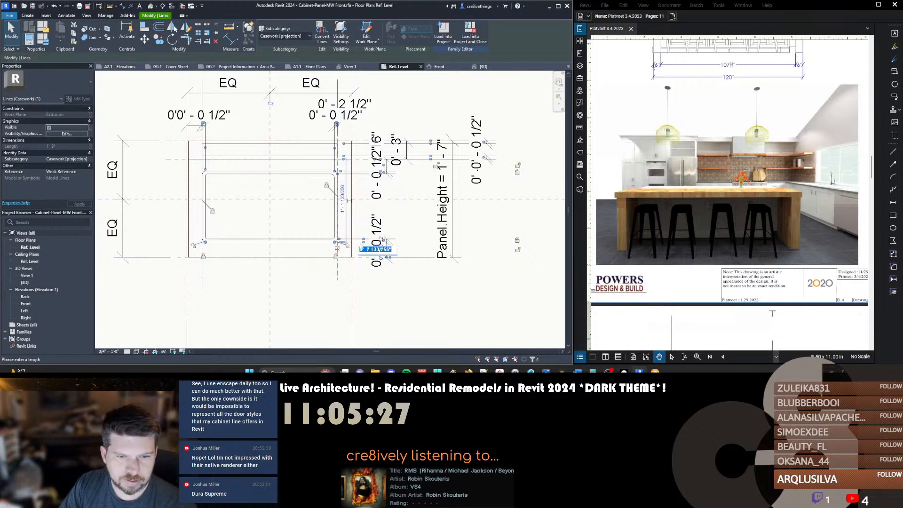
{"action": "type", "text": "0"}
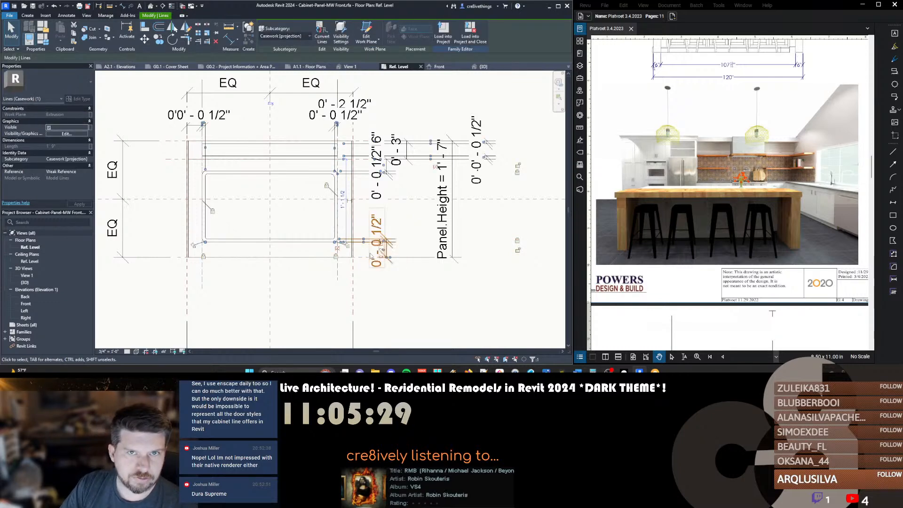
Set the offset between the 3" control-panel band and the window's upper line to 2.5"
{"action": "left_click", "coordinate": [308, 175]}
{"action": "left_click", "coordinate": [380, 157]}
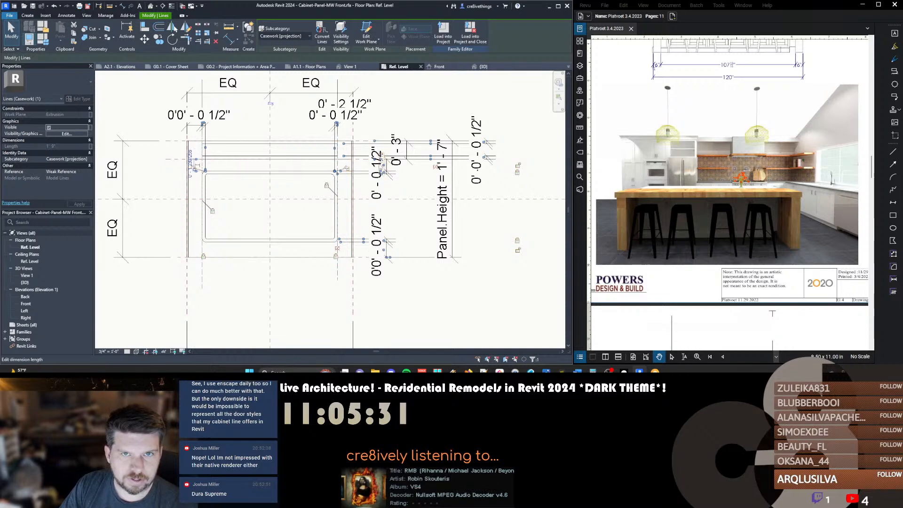
{"action": "type", "text": "0 2.5"}
{"action": "key", "text": "Return"}
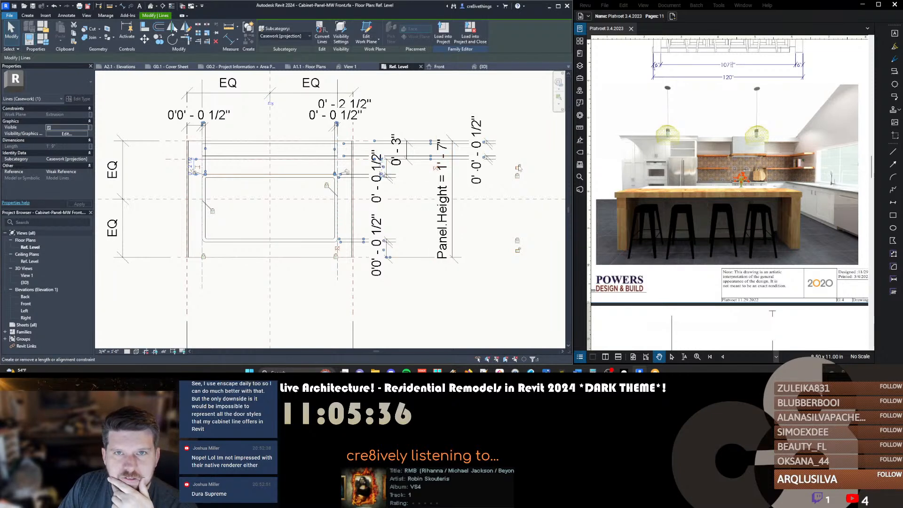
{"action": "left_click", "coordinate": [404, 270]}
{"action": "scroll", "coordinate": [433, 223], "scroll_direction": "down", "scroll_amount": 2}
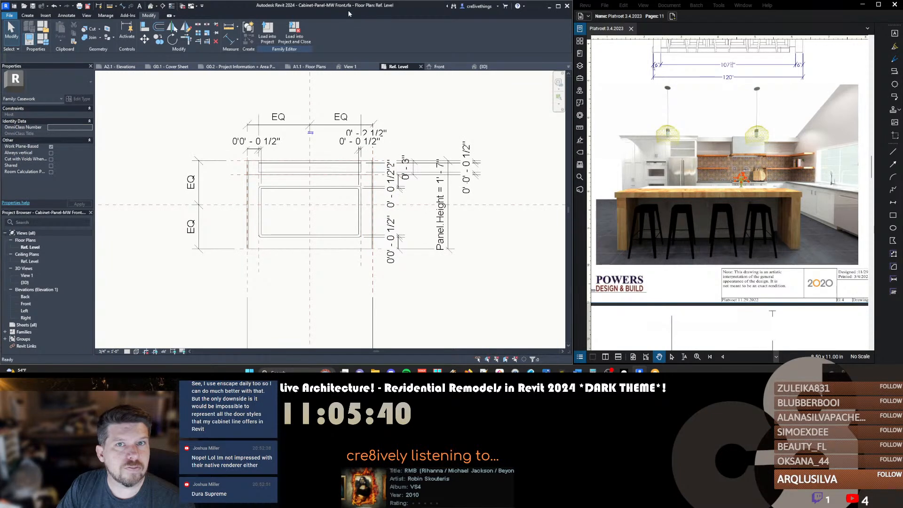
Load the MW front into the Base Cabinet-MWD- Mission family without placing a new instance
{"action": "left_click", "coordinate": [265, 33]}
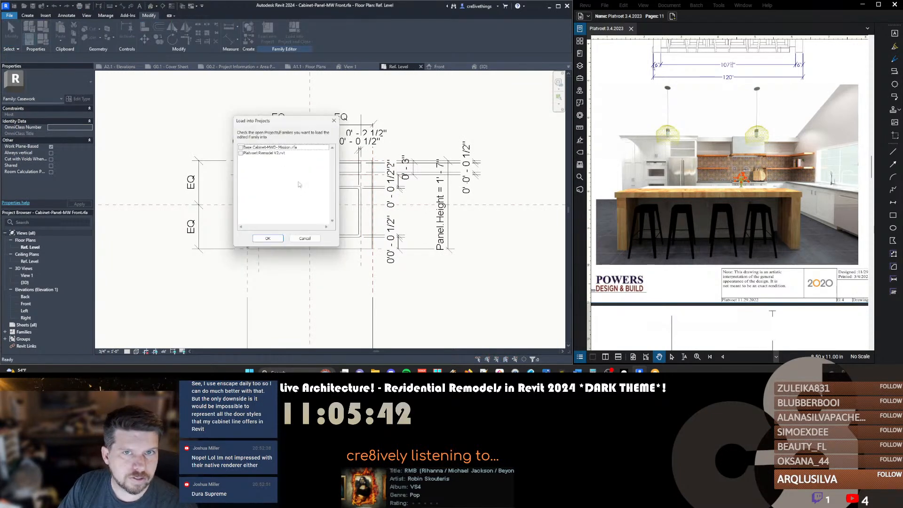
{"action": "left_click", "coordinate": [253, 148]}
{"action": "left_click", "coordinate": [275, 239]}
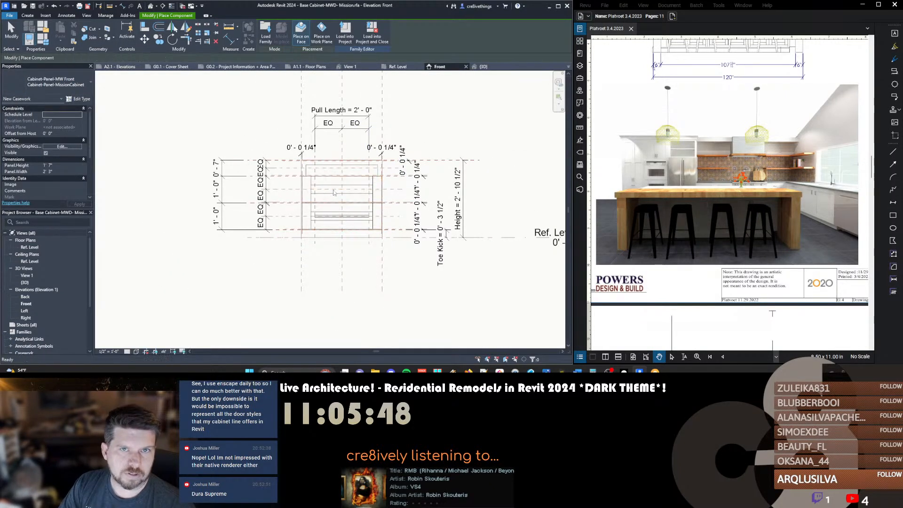
{"action": "key", "text": "Escape"}
Swap the middle drawer front to the Cabinet-Panel-MissionCabinet type of Cabinet-Panel-MW Front, removing the unsatisfied constraints
{"action": "left_click", "coordinate": [328, 190]}
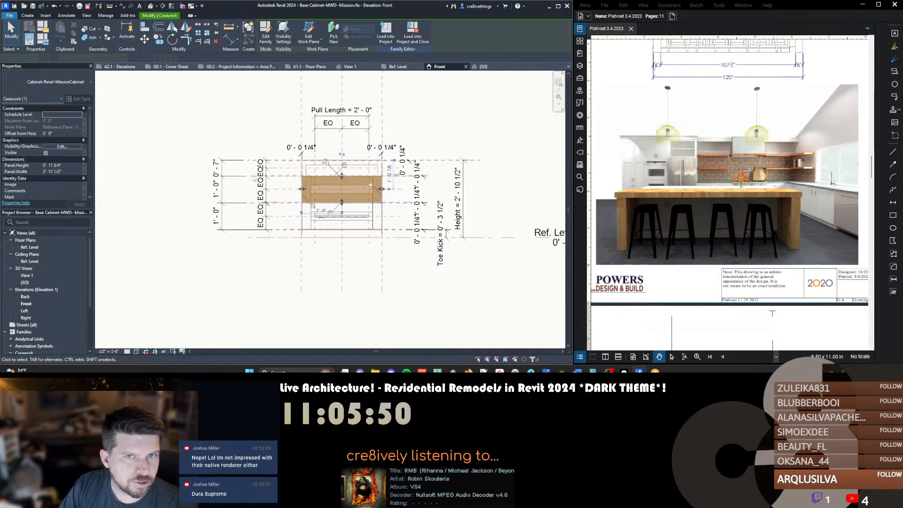
{"action": "left_click", "coordinate": [38, 89]}
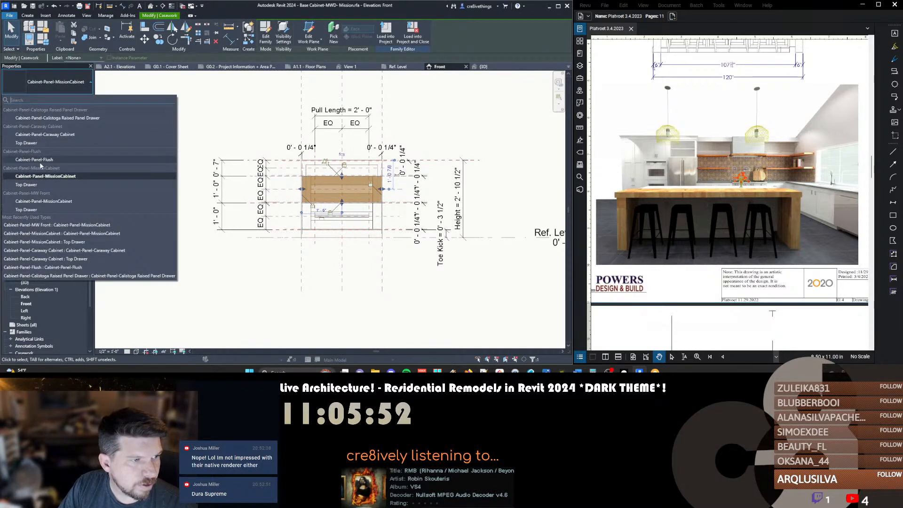
{"action": "left_click", "coordinate": [39, 201]}
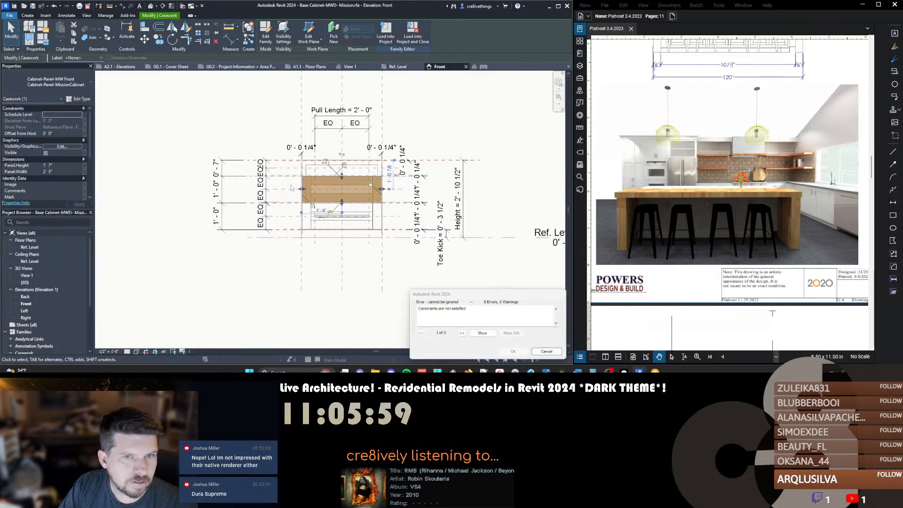
{"action": "left_click", "coordinate": [441, 352]}
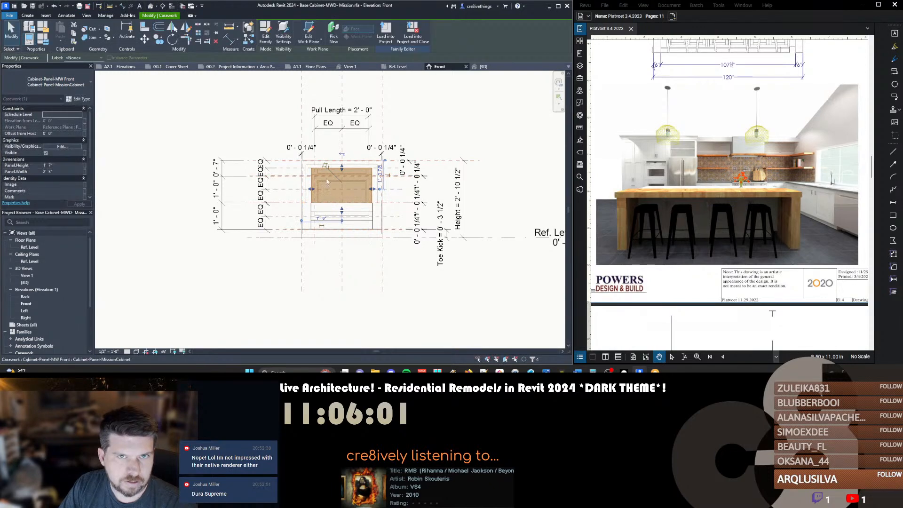
Stretch the MW front's top edge up to the horizontal extrusion edge just below the cabinet top
{"action": "scroll", "coordinate": [327, 181], "scroll_direction": "up", "scroll_amount": 4}
{"action": "middle_click_drag", "start_coordinate": [327, 181], "coordinate": [302, 150]}
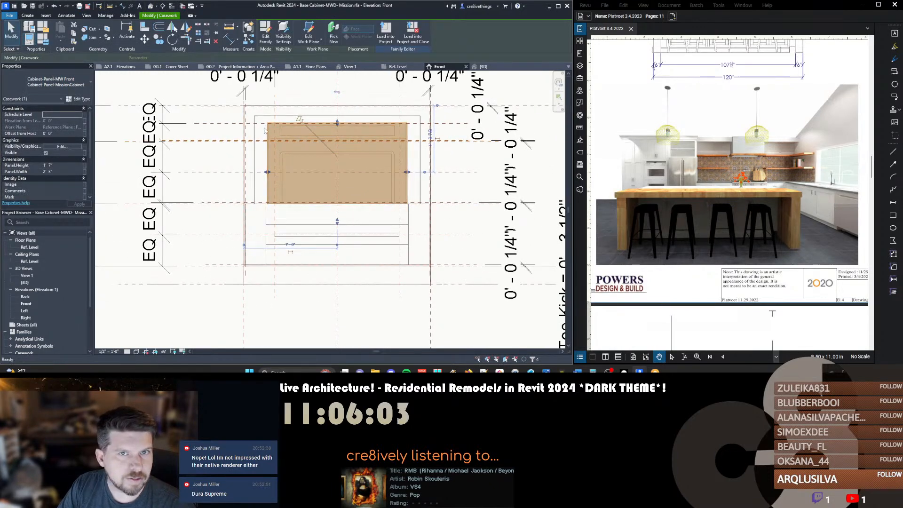
{"action": "key", "text": "m"}
{"action": "key", "text": "v"}
{"action": "key", "text": "Escape"}
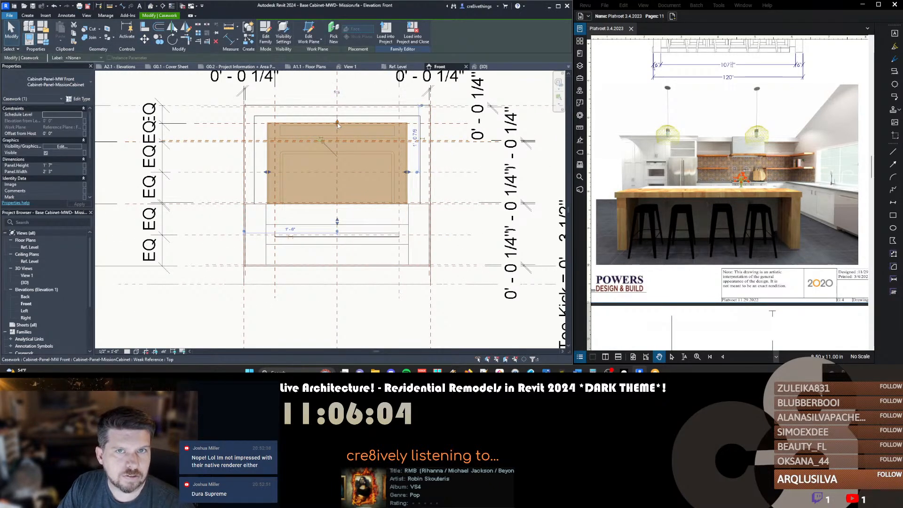
{"action": "left_click", "coordinate": [336, 118]}
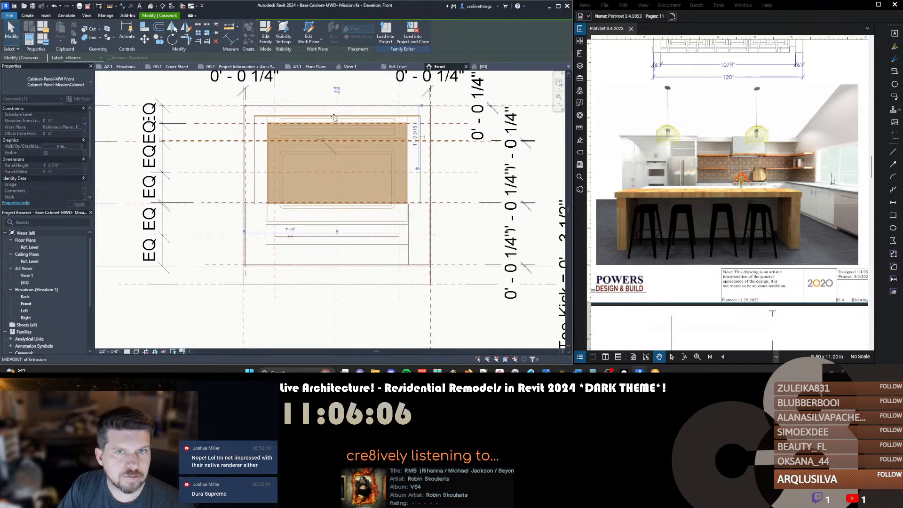
{"action": "left_click_drag", "start_coordinate": [335, 119], "coordinate": [336, 116]}
Stretch the MW front's sides to the cabinet side planes and its bottom to the lower drawer's top line, about 3'-0" by 1'-5"
{"action": "left_click_drag", "start_coordinate": [267, 169], "coordinate": [246, 173]}
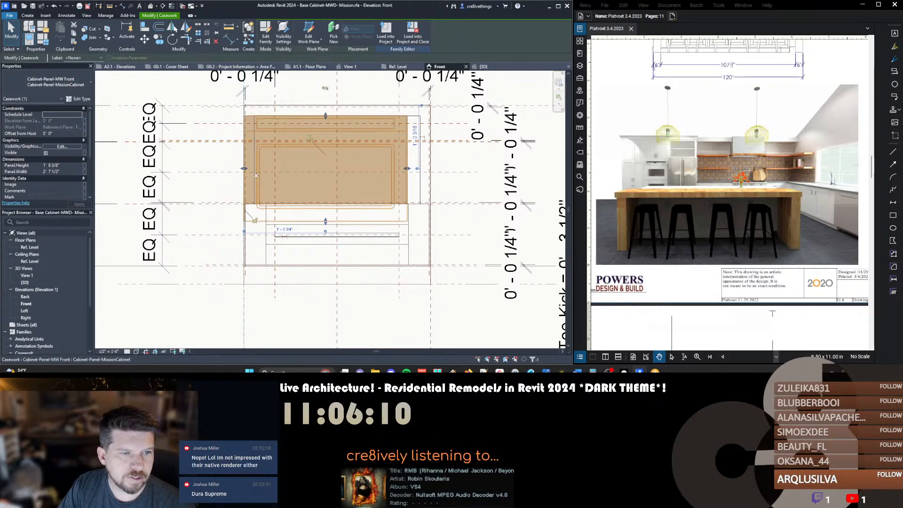
{"action": "left_click_drag", "start_coordinate": [408, 167], "coordinate": [430, 169]}
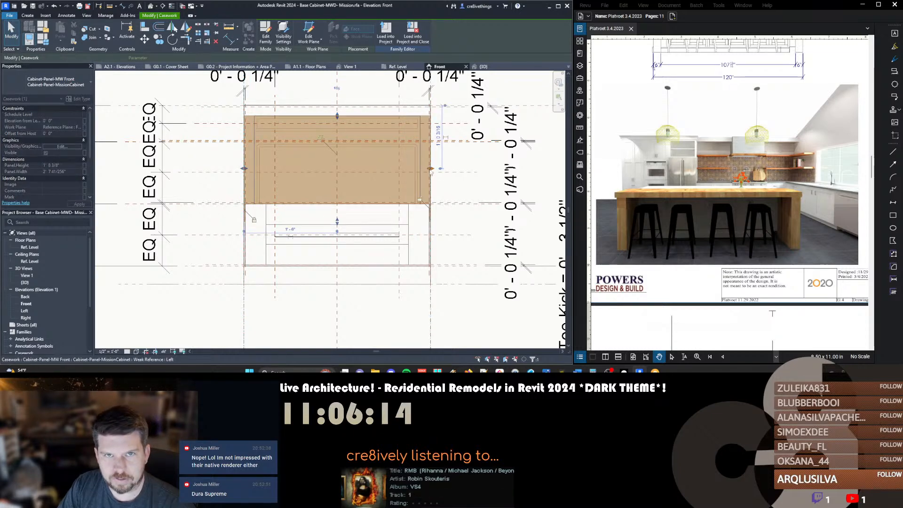
{"action": "left_click_drag", "start_coordinate": [337, 219], "coordinate": [337, 206]}
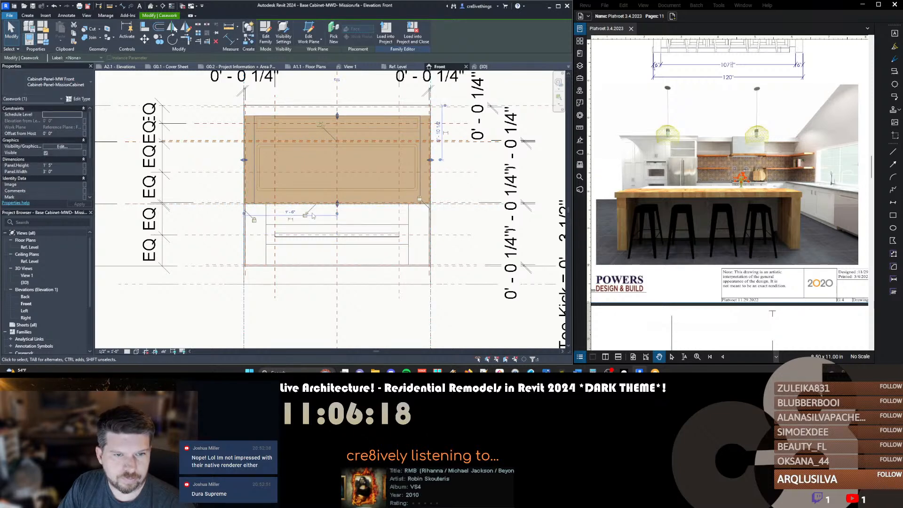
{"action": "left_click", "coordinate": [330, 177]}
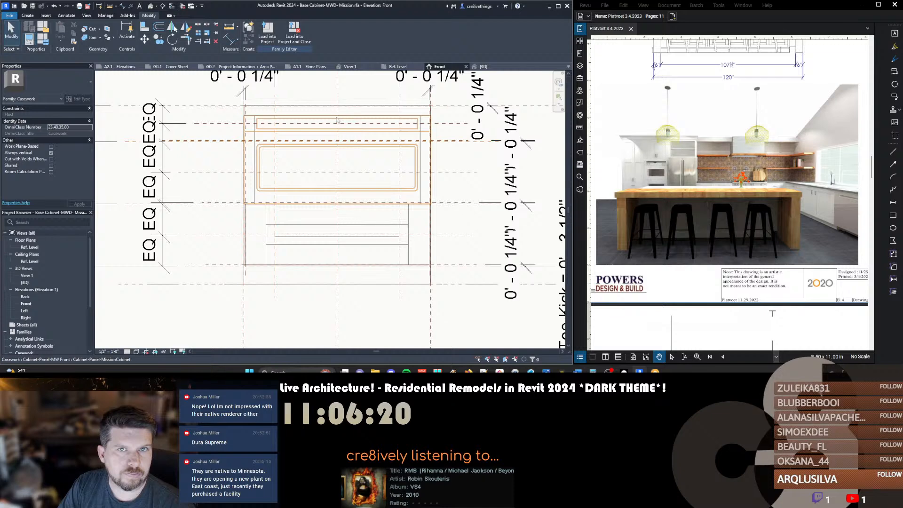
Examine the MW front's fit and window opening in the cabinet's 3D view, from the front corner and from the side
{"action": "middle_click_drag", "start_coordinate": [330, 178], "coordinate": [320, 182]}
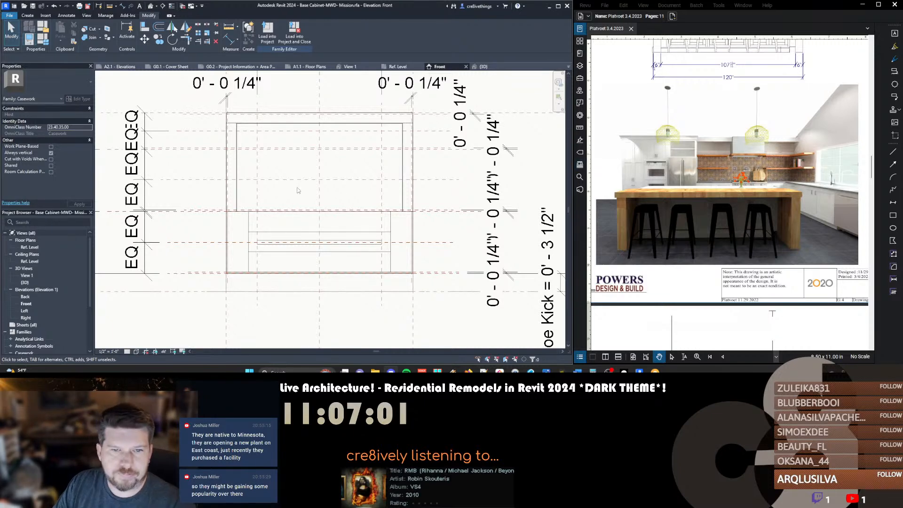
{"action": "scroll", "coordinate": [296, 190], "scroll_direction": "down", "scroll_amount": 2}
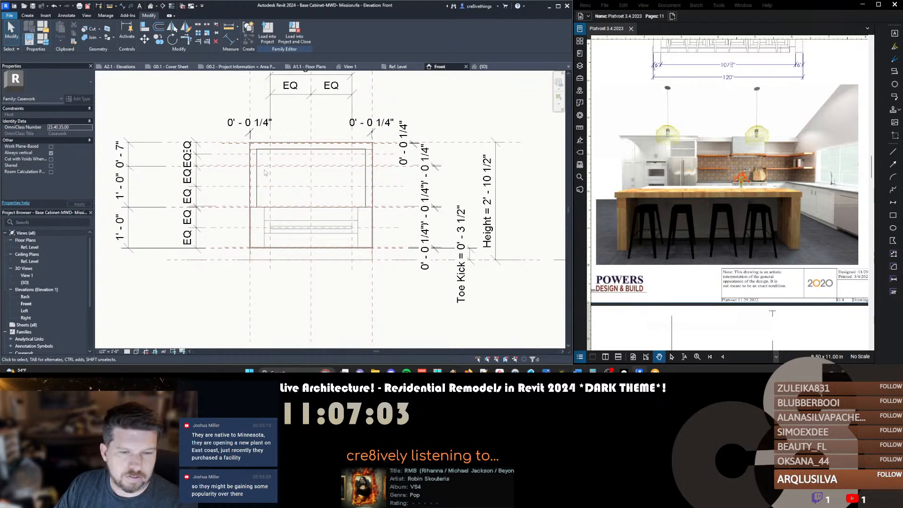
{"action": "key", "text": "3"}
{"action": "key", "text": "d"}
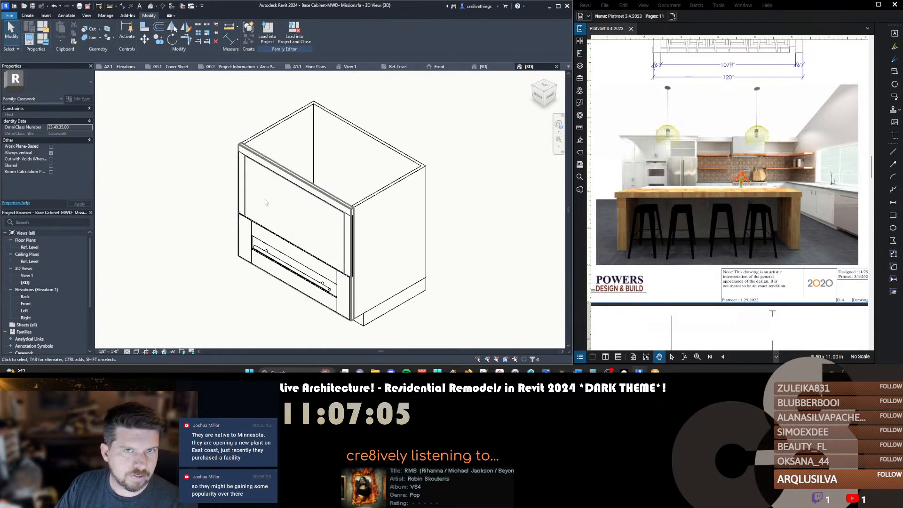
{"action": "left_click", "coordinate": [289, 197]}
{"action": "left_click", "coordinate": [289, 197]}
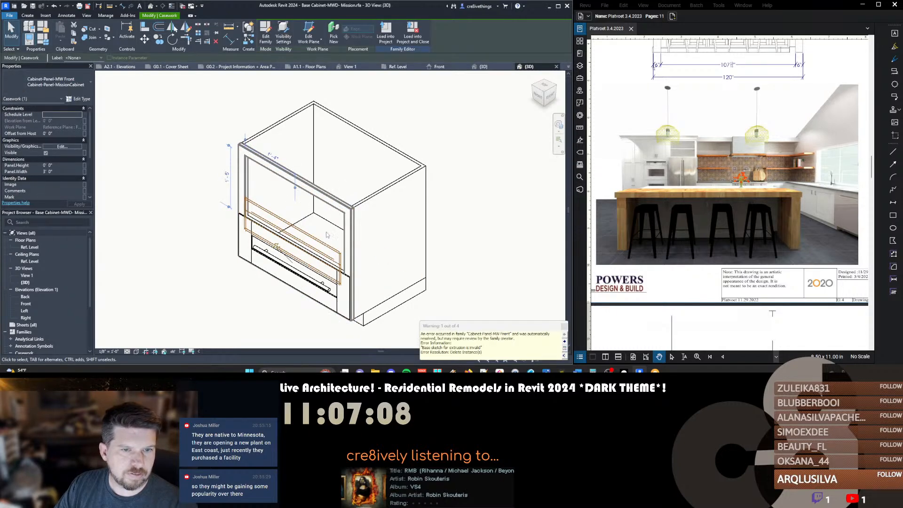
{"action": "key", "text": "Escape"}
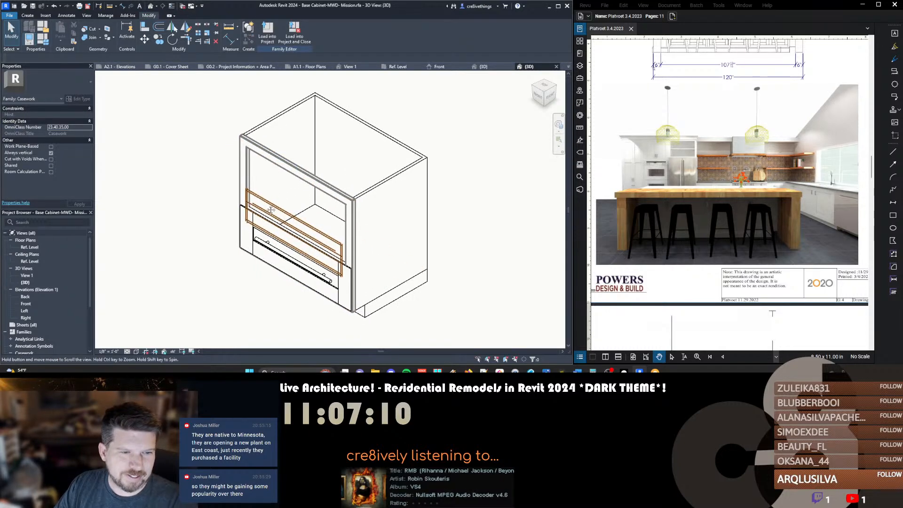
{"action": "scroll", "coordinate": [267, 199], "scroll_direction": "up", "scroll_amount": 2}
{"action": "left_click", "coordinate": [266, 199]}
{"action": "mouse_move", "coordinate": [267, 199]}
{"action": "middle_mouse_down", "text": "shift"}
{"action": "mouse_move", "coordinate": [272, 135]}
{"action": "mouse_move", "coordinate": [283, 192]}
{"action": "middle_mouse_up", "text": "shift"}
{"action": "key", "text": "Escape"}
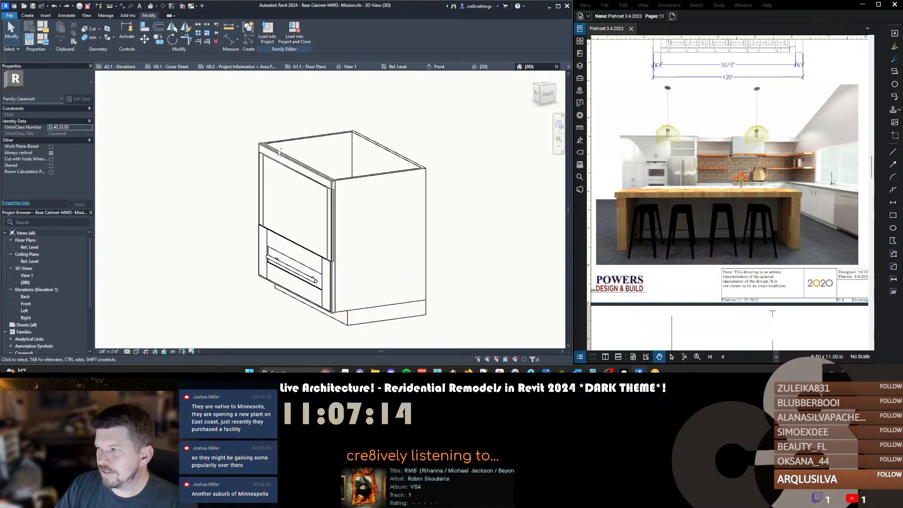
Try to delete the microwave front panel from the base cabinet
{"action": "left_click", "coordinate": [332, 207]}
{"action": "key", "text": "Delete"}
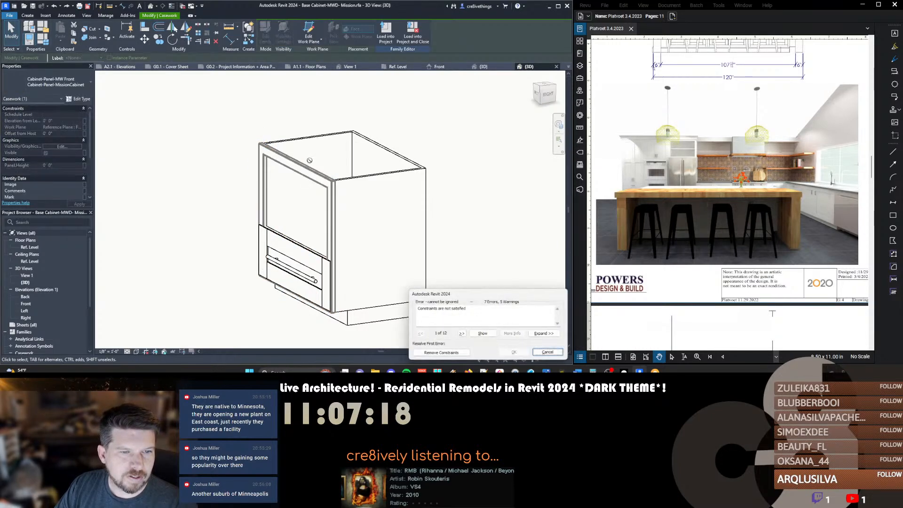
{"action": "key", "text": "Escape"}
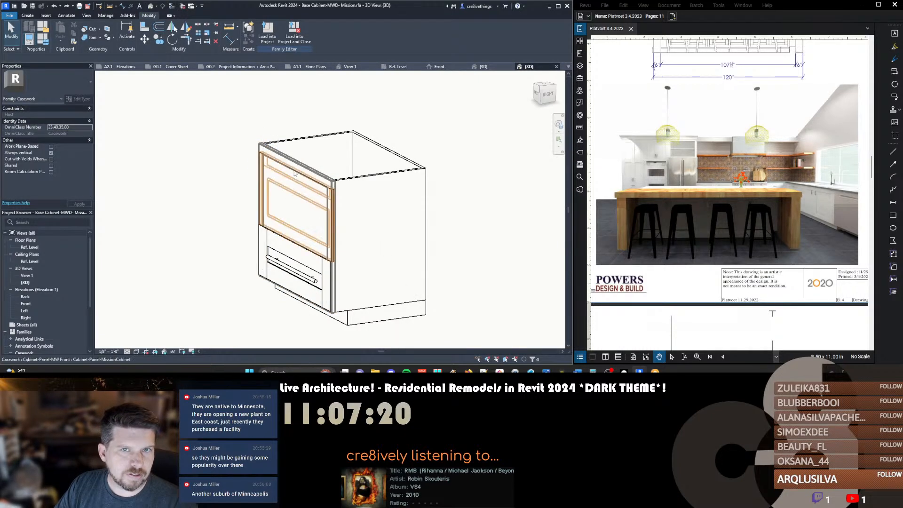
Examine the microwave front panel on the cabinet in 3D and front elevation, and switch to the panel family's 3D view
{"action": "left_click", "coordinate": [294, 179]}
{"action": "middle_click_drag", "start_coordinate": [293, 179], "coordinate": [466, 170], "text": "shift"}
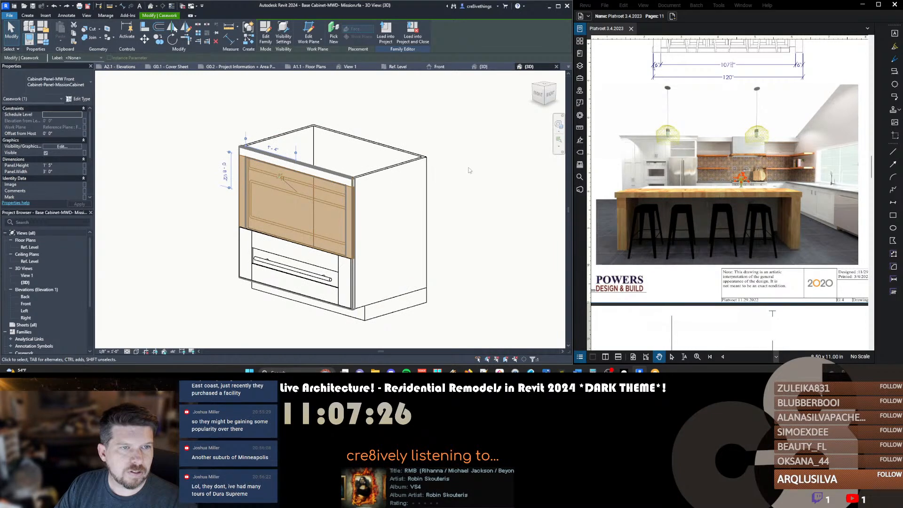
{"action": "left_click", "coordinate": [439, 67]}
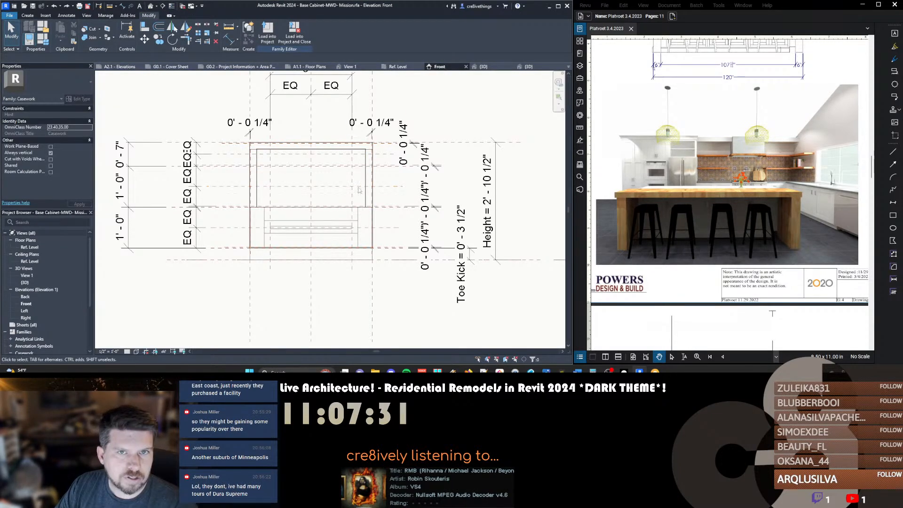
{"action": "key", "text": "ctrl+Tab"}
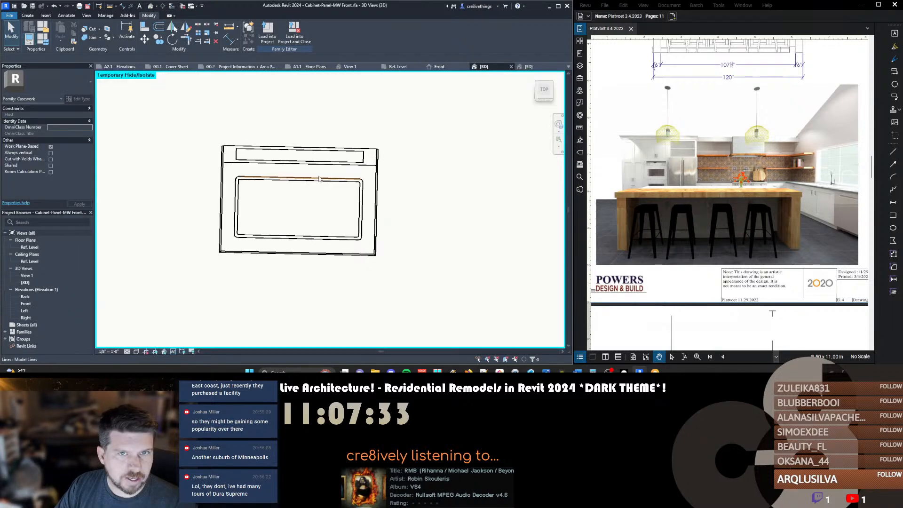
Try to move the panel's inset model lines onto the extrusion's other face by picking a new work plane
{"action": "key", "text": "Tab"}
{"action": "left_click", "coordinate": [313, 184]}
{"action": "left_click", "coordinate": [312, 182], "text": "ctrl"}
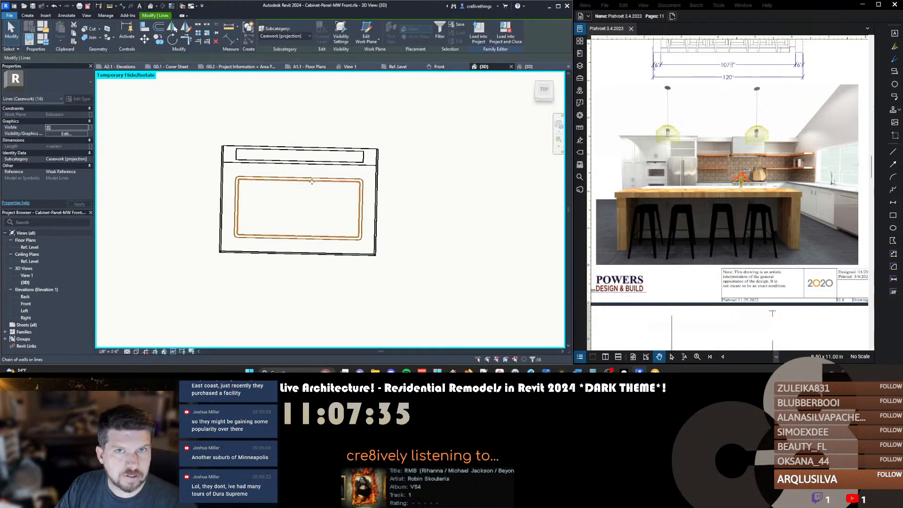
{"action": "left_click", "coordinate": [309, 165], "text": "ctrl"}
{"action": "left_click", "coordinate": [310, 164], "text": "ctrl"}
{"action": "middle_click_drag", "start_coordinate": [403, 208], "coordinate": [317, 136], "text": "shift"}
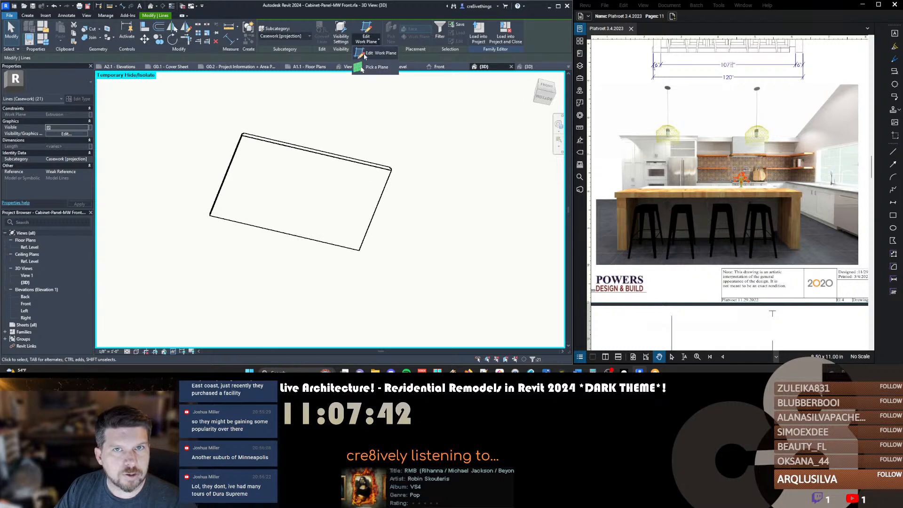
{"action": "left_click", "coordinate": [303, 149]}
{"action": "mouse_move", "coordinate": [544, 368]}
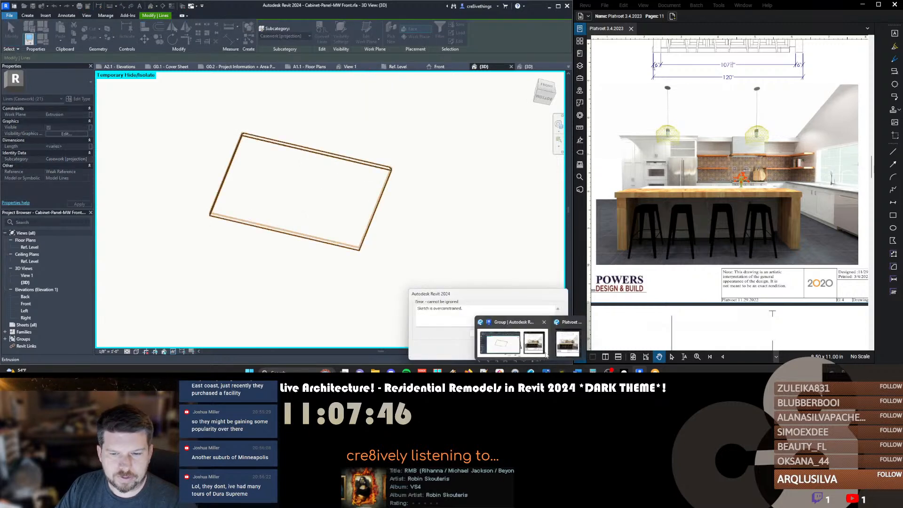
{"action": "left_click", "coordinate": [549, 352]}
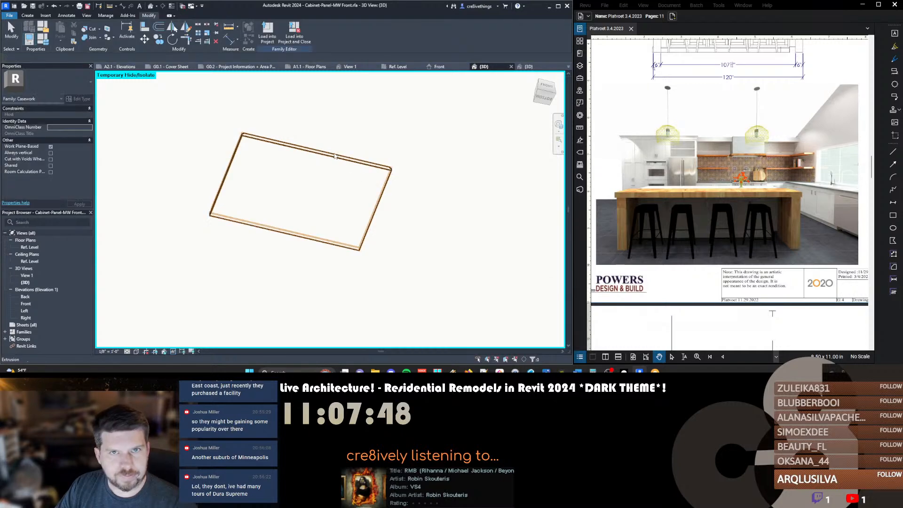
Examine the panel extrusion in 3D and the dimensions constraining its inset lines in the Ref. Level plan
{"action": "middle_click_drag", "start_coordinate": [281, 161], "coordinate": [245, 164], "text": "shift"}
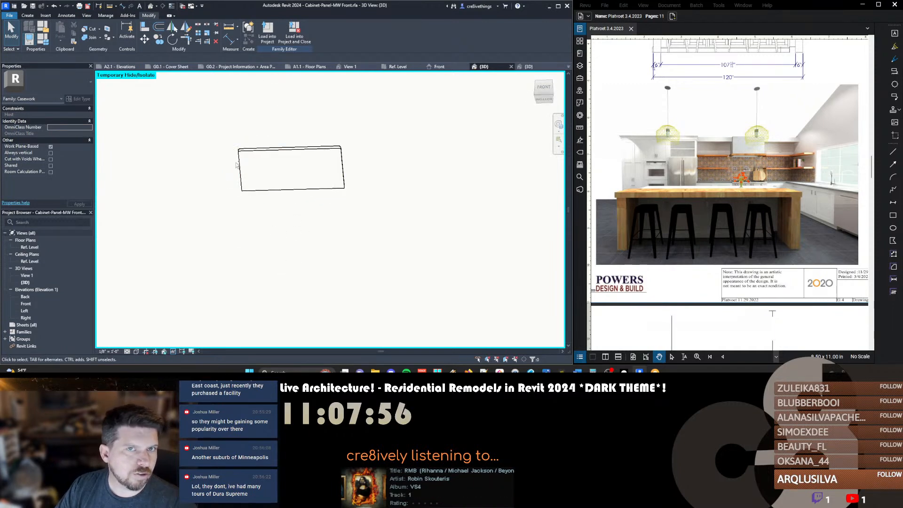
{"action": "middle_click_drag", "start_coordinate": [287, 192], "coordinate": [298, 157], "text": "shift"}
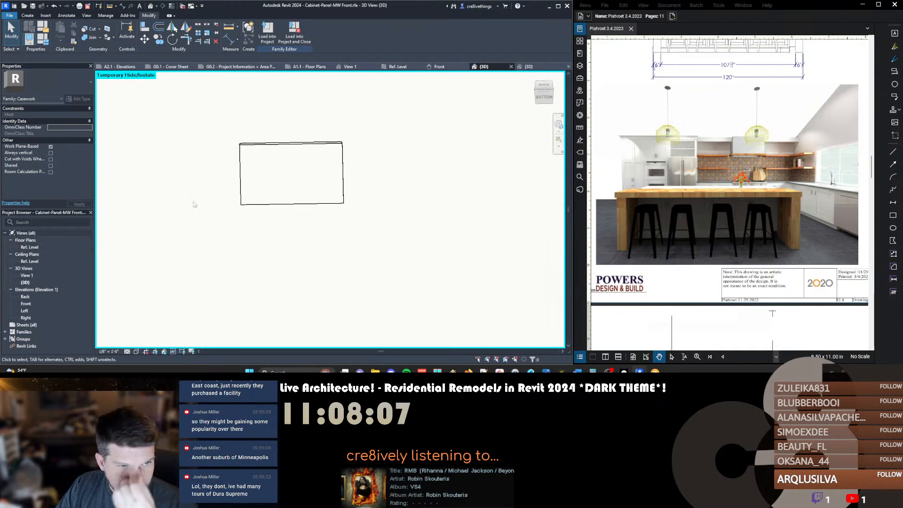
{"action": "middle_click_drag", "start_coordinate": [358, 116], "coordinate": [362, 182]}
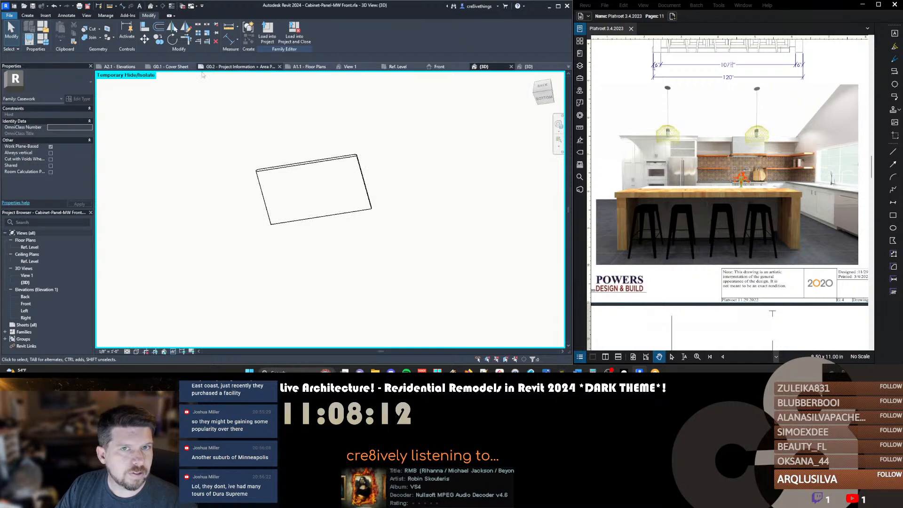
{"action": "left_click", "coordinate": [438, 67]}
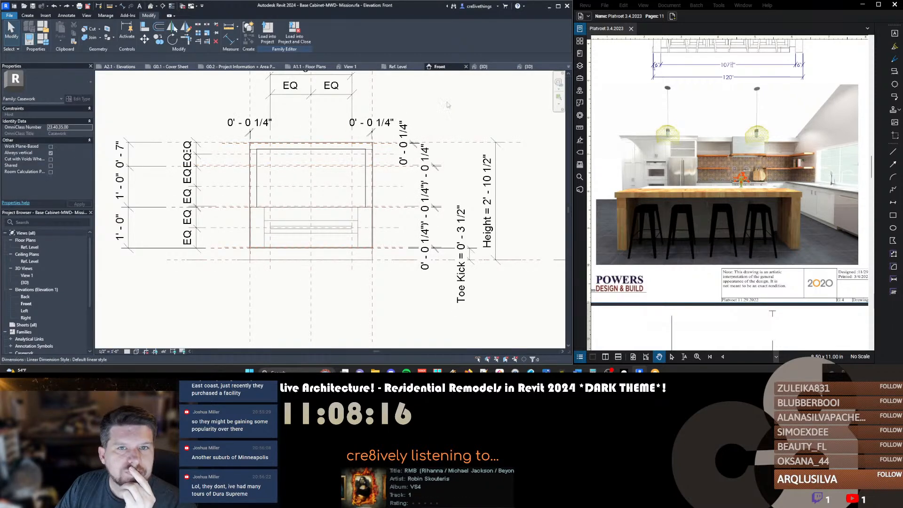
{"action": "left_click", "coordinate": [394, 67]}
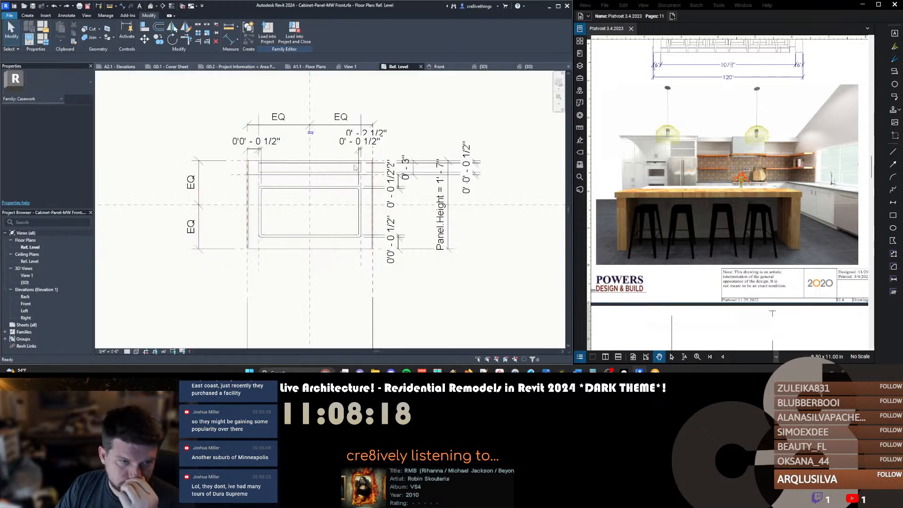
{"action": "middle_click_drag", "start_coordinate": [279, 193], "coordinate": [284, 183]}
{"action": "key", "text": "h"}
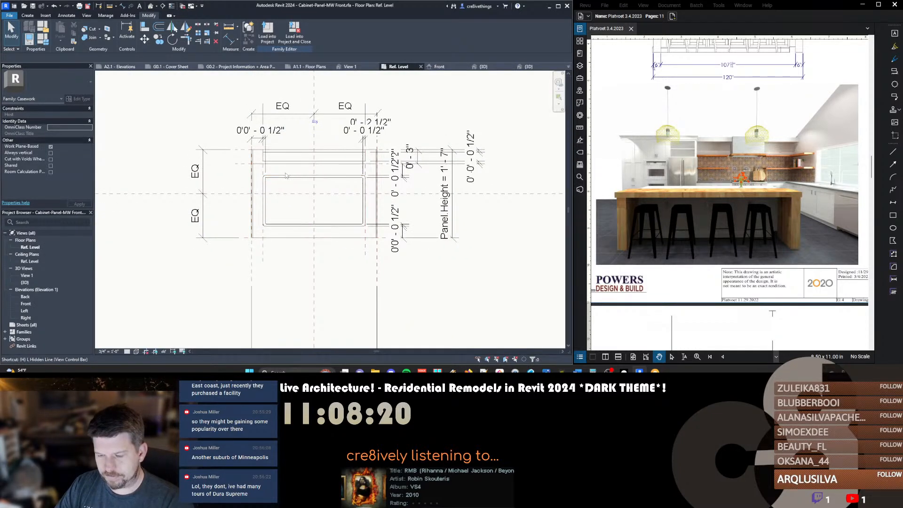
{"action": "middle_click_drag", "start_coordinate": [282, 255], "coordinate": [285, 245]}
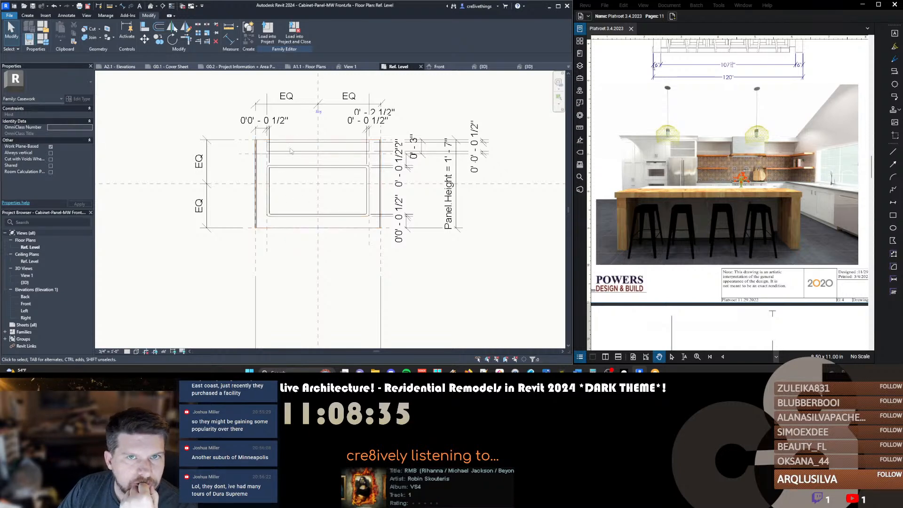
{"action": "middle_click_drag", "start_coordinate": [288, 162], "coordinate": [287, 169]}
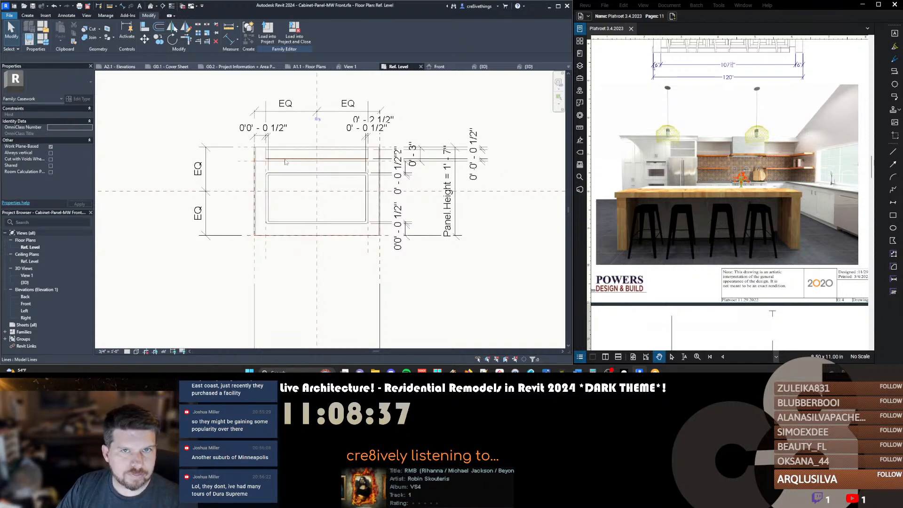
Delete the 1/2" and 2 1/2" offset dimensions constraining the panel's inset lines, keeping the EQ, 3" and Panel.Height dimensions
{"action": "left_click", "coordinate": [398, 229]}
{"action": "key", "text": "Delete"}
{"action": "left_click", "coordinate": [399, 183]}
{"action": "key", "text": "Delete"}
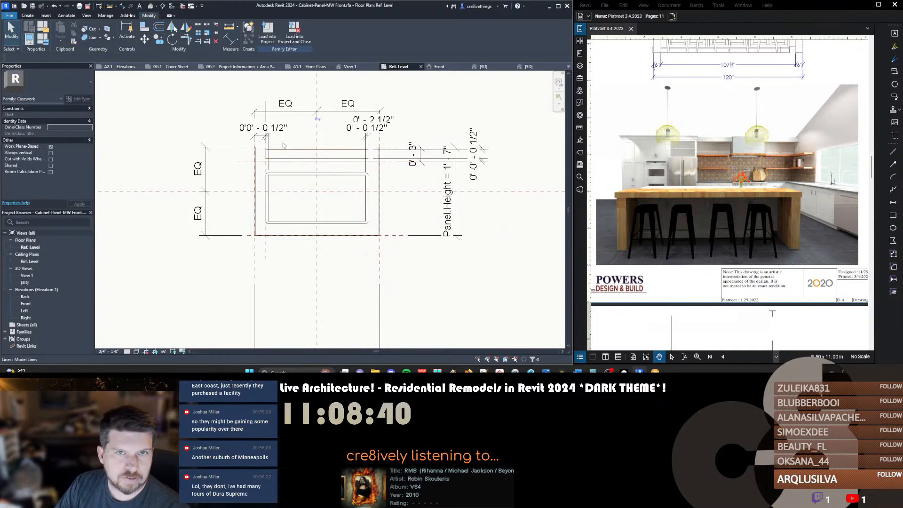
{"action": "left_click", "coordinate": [257, 131]}
{"action": "key", "text": "Delete"}
{"action": "left_click", "coordinate": [348, 132]}
{"action": "key", "text": "Delete"}
{"action": "left_click", "coordinate": [364, 121]}
{"action": "key", "text": "Delete"}
{"action": "left_click", "coordinate": [476, 158]}
{"action": "key", "text": "Delete"}
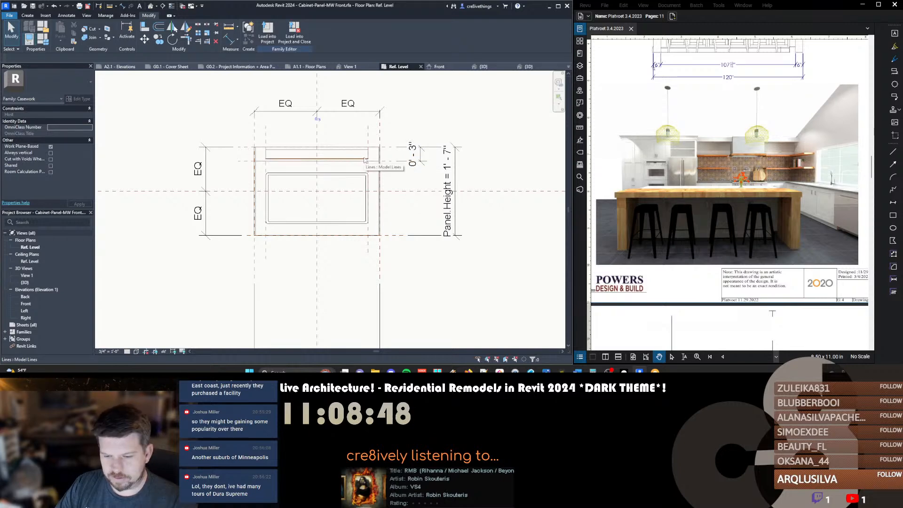
Set the panel family's work plane by picking the face of the panel extrusion in the 3D view
{"action": "key", "text": "ctrl+Tab"}
{"action": "key", "text": "d"}
{"action": "key", "text": "i"}
{"action": "left_click", "coordinate": [237, 195]}
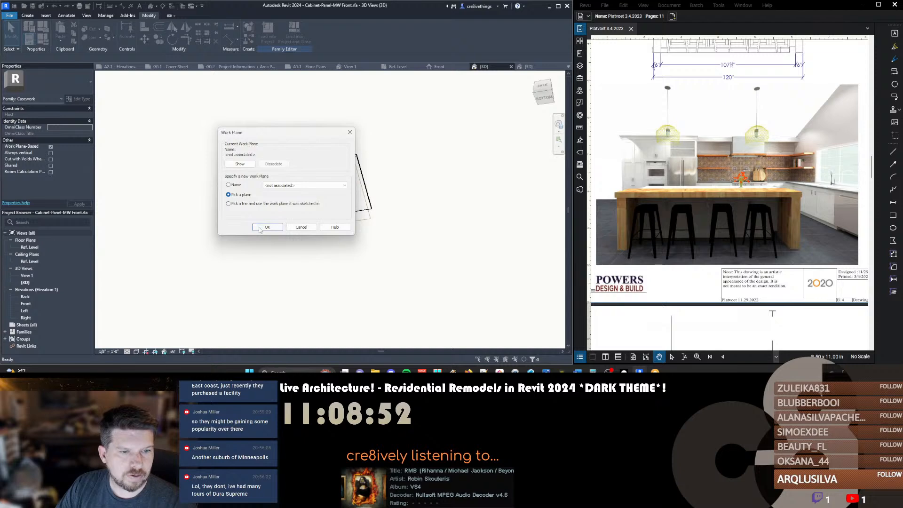
{"action": "key", "text": "Return"}
{"action": "left_click", "coordinate": [288, 168]}
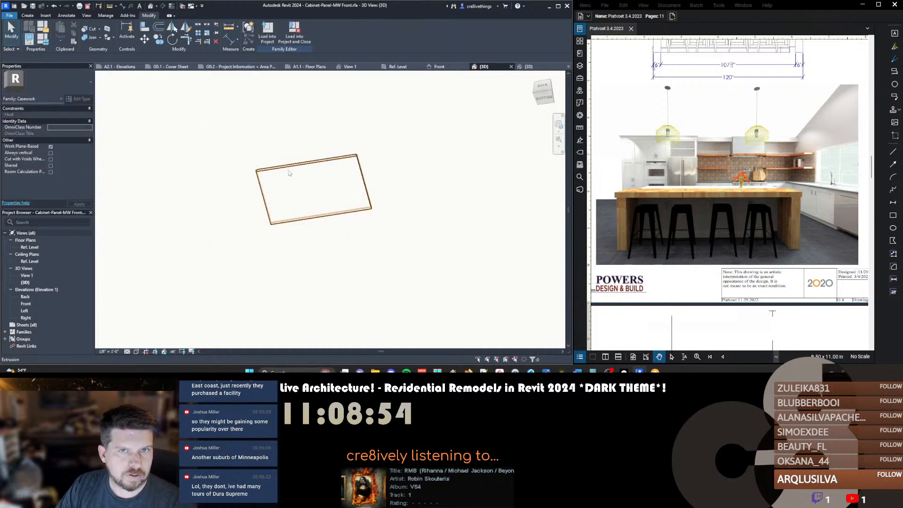
Draw a model-line rectangle about 1'-10" by 2" over the panel's upper strip in the Ref. Level plan, and try to lock an edge
{"action": "left_click", "coordinate": [434, 67]}
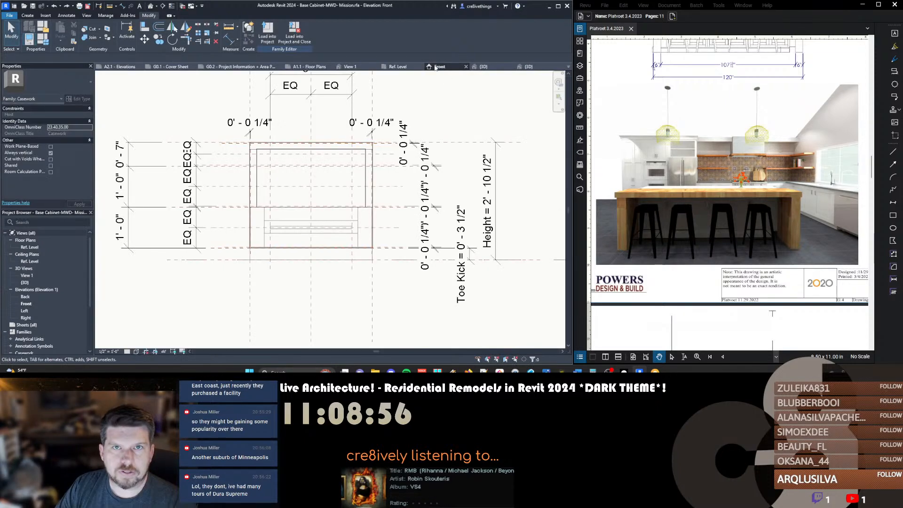
{"action": "left_click", "coordinate": [397, 67]}
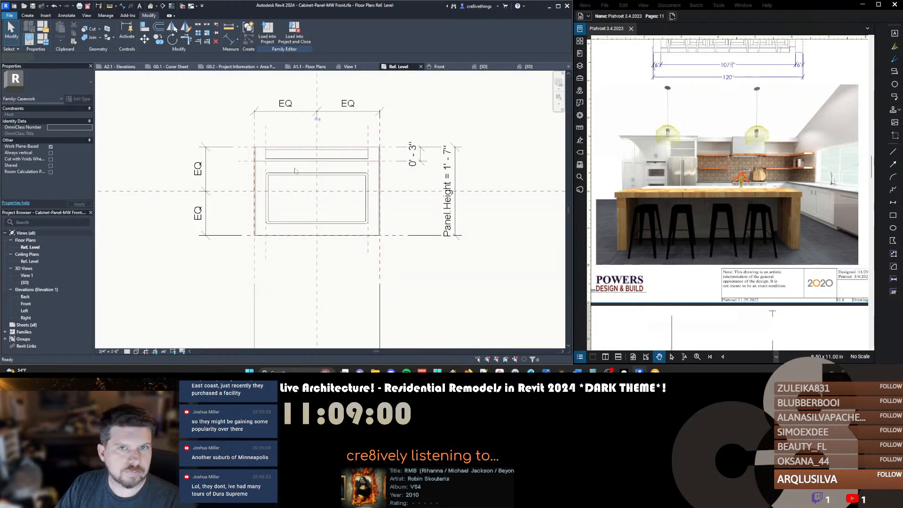
{"action": "key", "text": "l"}
{"action": "key", "text": "i"}
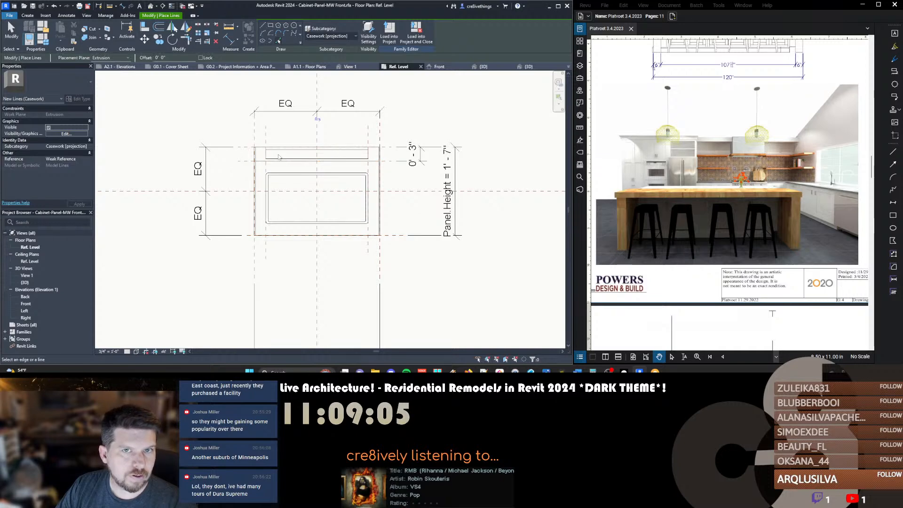
{"action": "scroll", "coordinate": [285, 154], "scroll_direction": "up", "scroll_amount": 2}
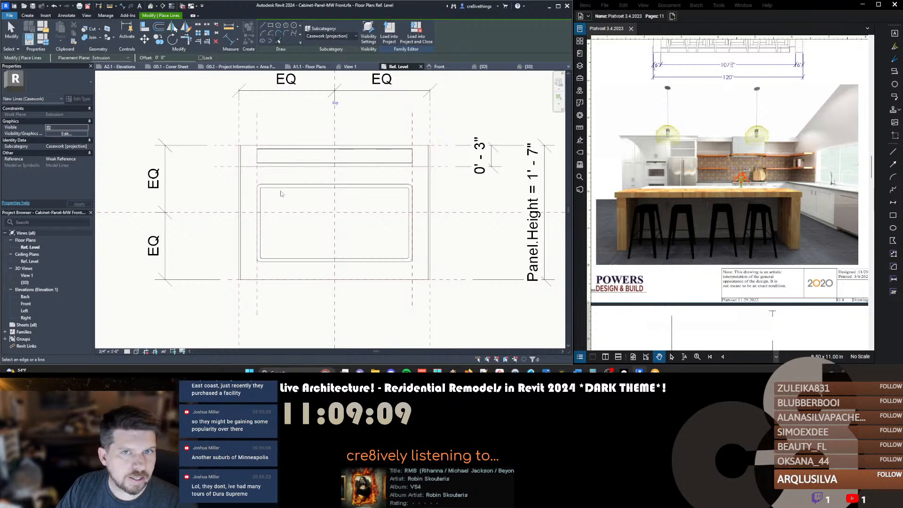
{"action": "left_click", "coordinate": [270, 25]}
{"action": "left_click", "coordinate": [257, 150]}
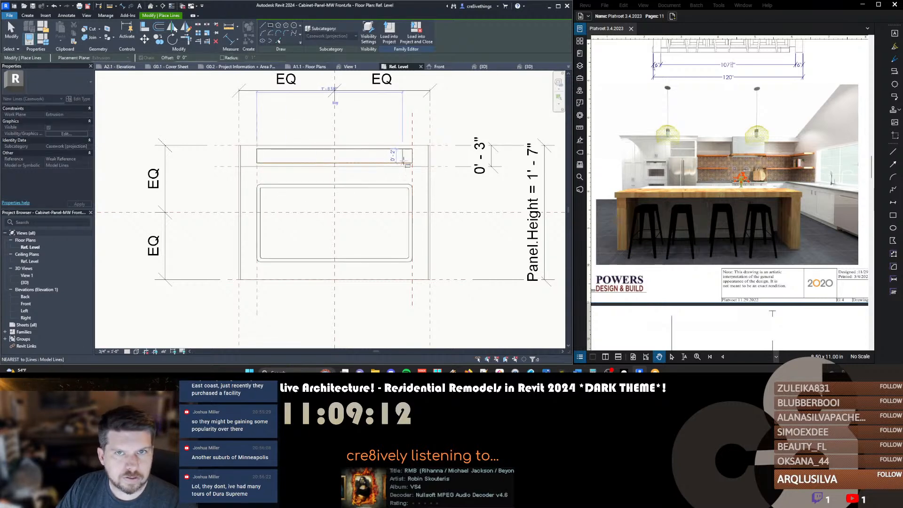
{"action": "left_click", "coordinate": [412, 164]}
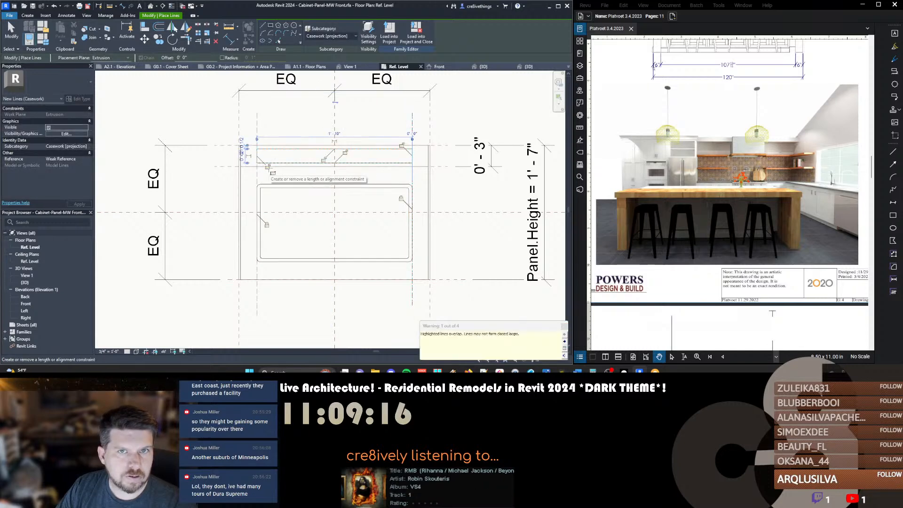
{"action": "left_click", "coordinate": [268, 168]}
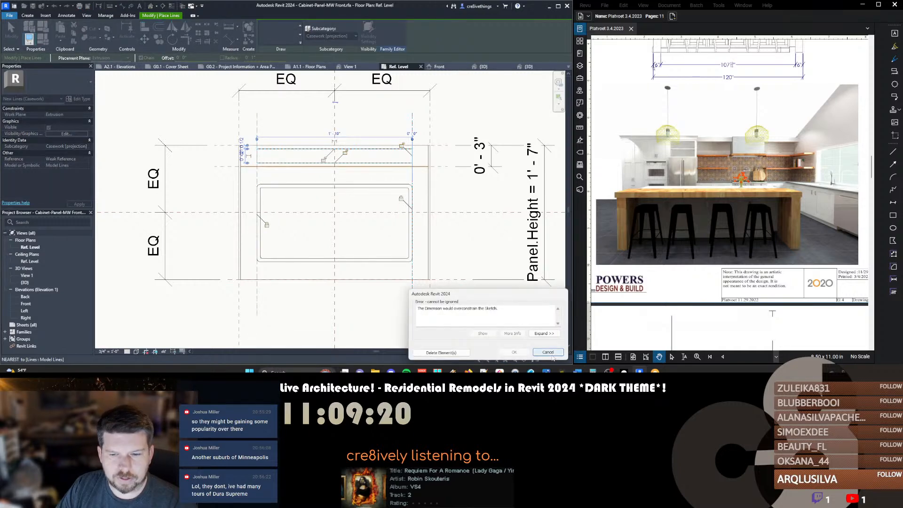
{"action": "left_click", "coordinate": [549, 354]}
Delete the model lines forming the upper strip rectangle on the panel
{"action": "key", "text": "Escape"}
{"action": "left_click", "coordinate": [259, 157]}
{"action": "key", "text": "Delete"}
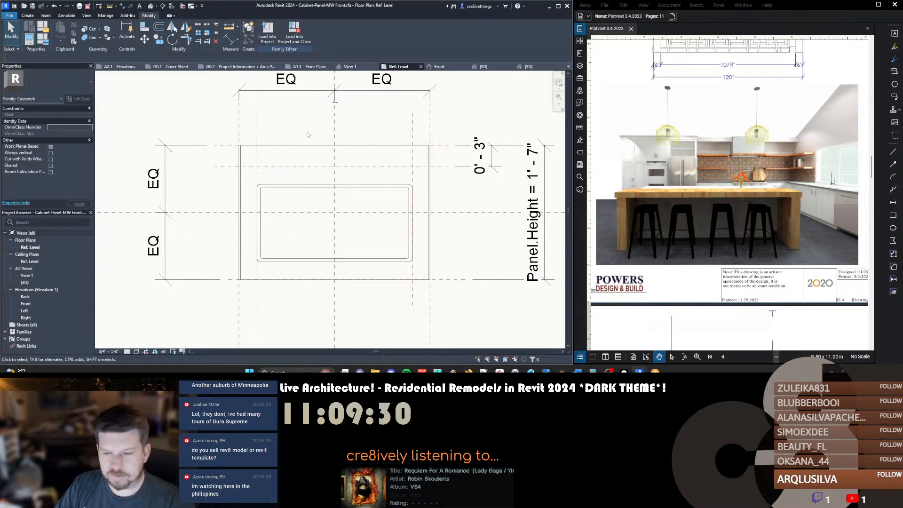
Draw a horizontal model line across the panel's full width along the reference plane 3" below its upper edge
{"action": "key", "text": "l"}
{"action": "key", "text": "i"}
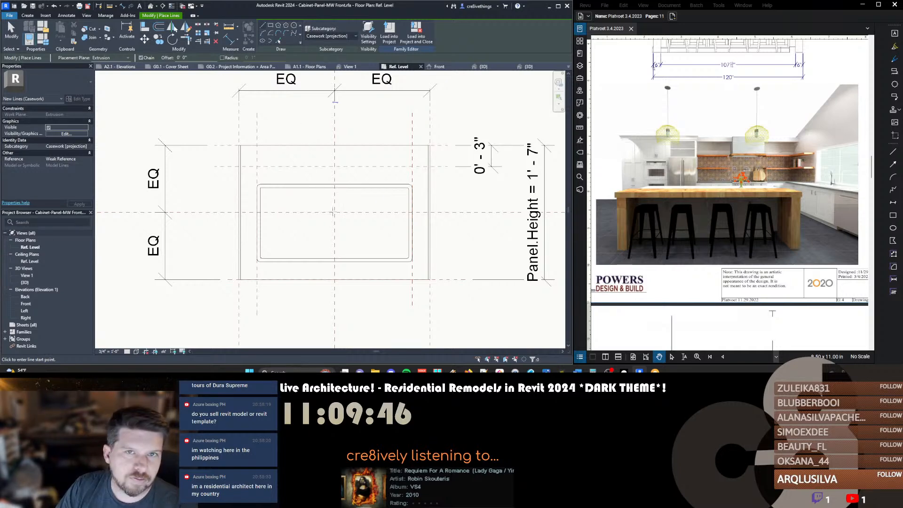
{"action": "middle_click_drag", "start_coordinate": [335, 101], "coordinate": [316, 118]}
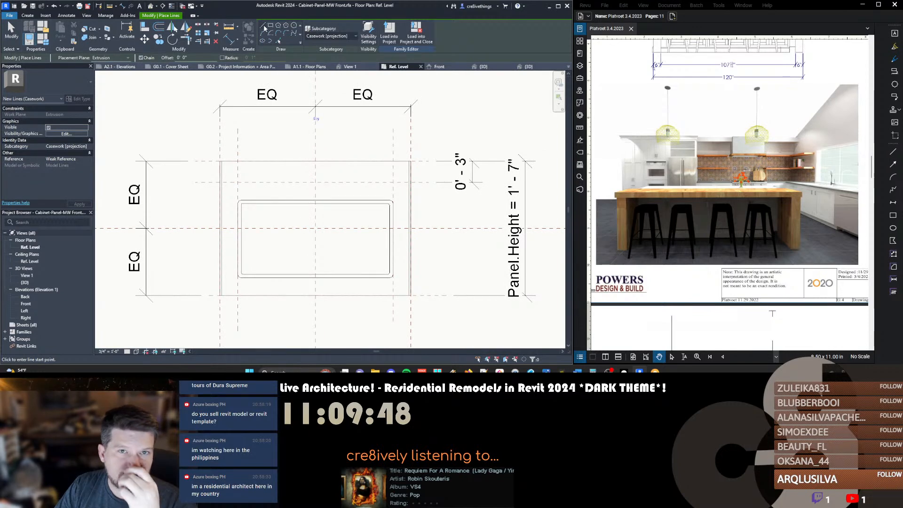
{"action": "left_click", "coordinate": [219, 182]}
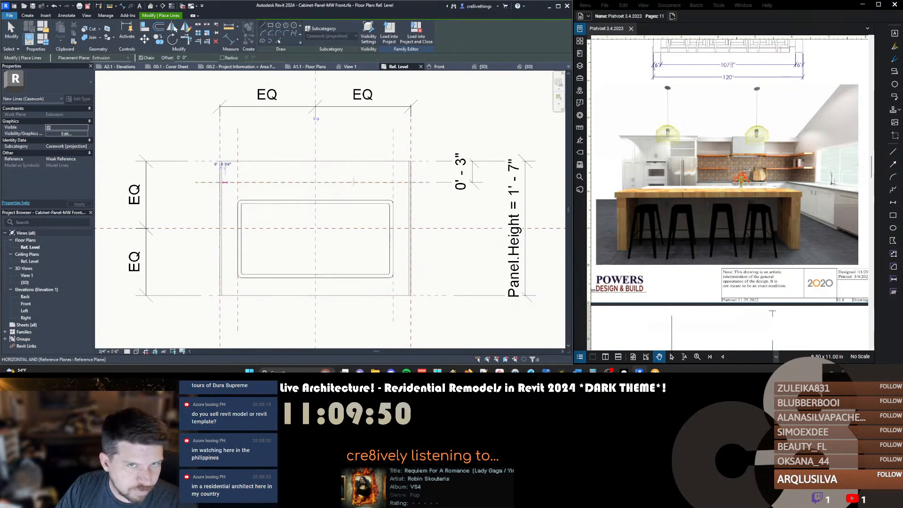
{"action": "key", "text": "Escape"}
{"action": "key", "text": "Escape"}
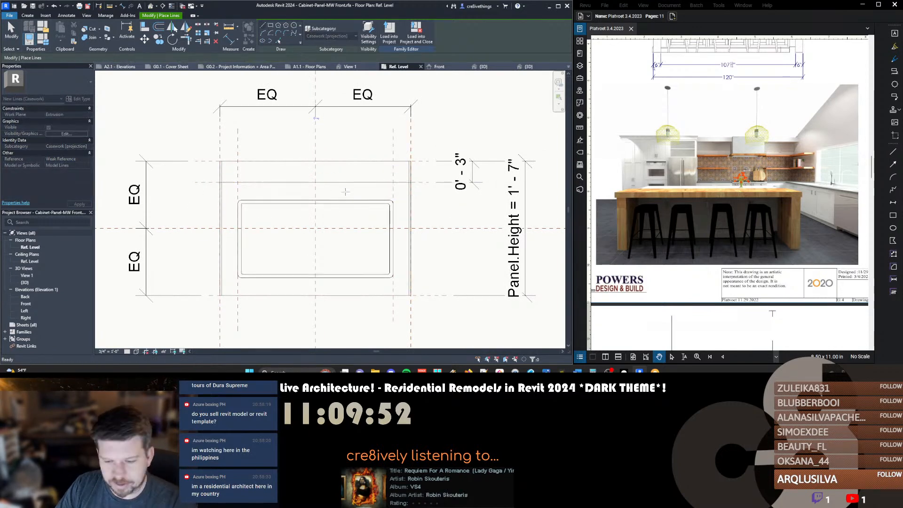
Align the new horizontal model line to the reference plane 3" below the panel's upper edge
{"action": "key", "text": "a"}
{"action": "key", "text": "l"}
{"action": "left_click", "coordinate": [422, 183]}
{"action": "left_click", "coordinate": [369, 183]}
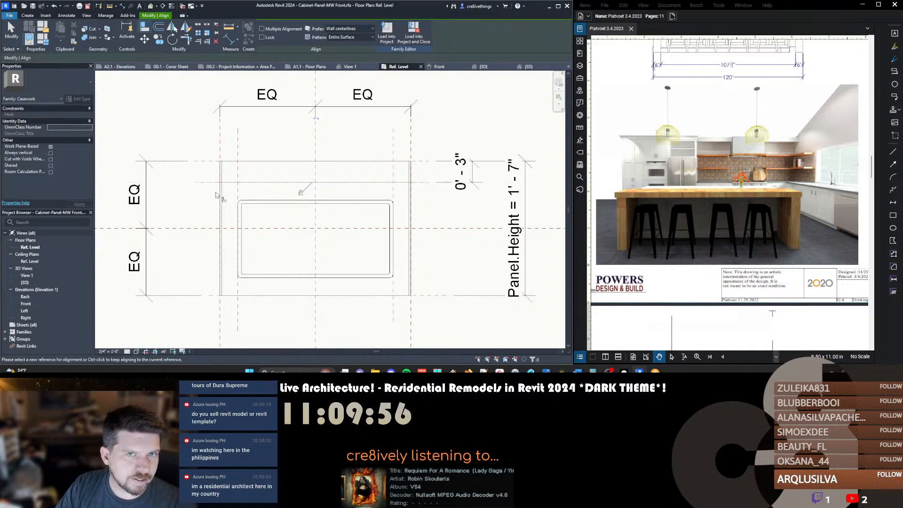
{"action": "key", "text": "Escape"}
{"action": "key", "text": "Escape"}
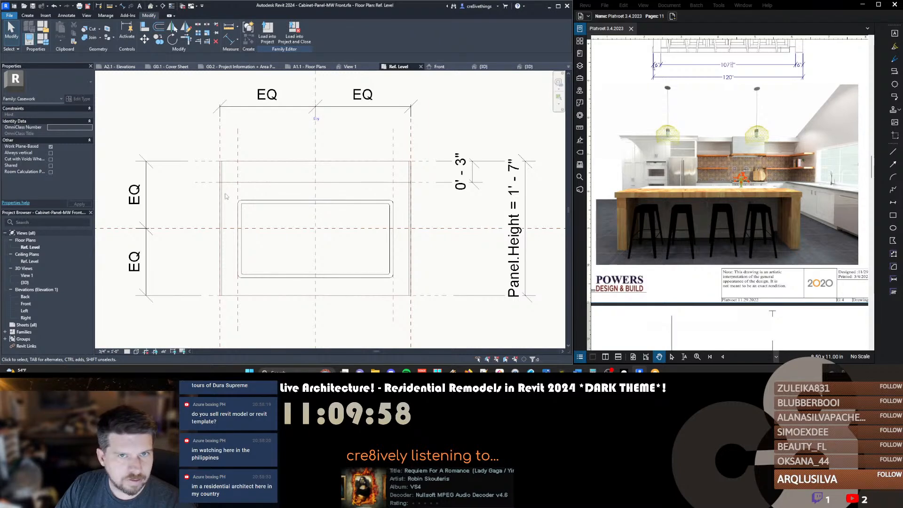
Examine the microwave front panel from several sides in 3D and check its current work plane
{"action": "middle_click_drag", "start_coordinate": [326, 176], "coordinate": [336, 334]}
{"action": "key", "text": "ctrl+Tab"}
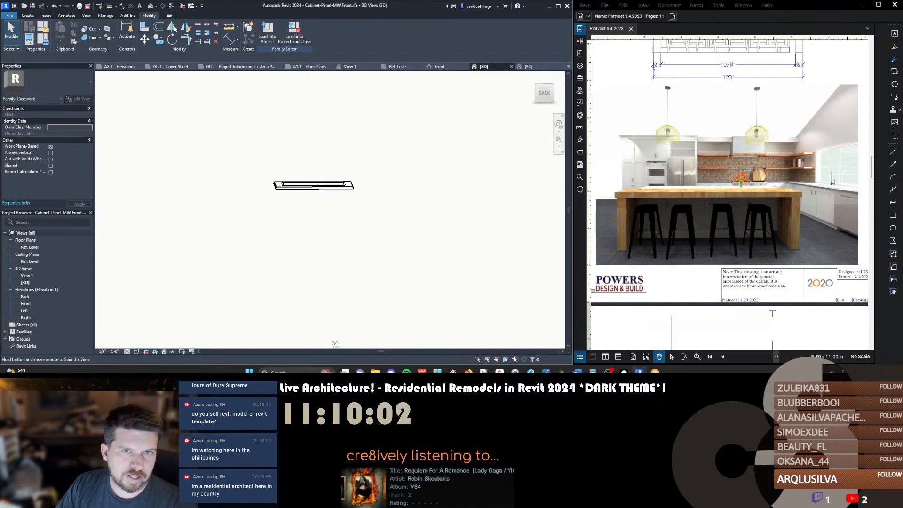
{"action": "middle_click_drag", "start_coordinate": [337, 209], "coordinate": [309, 191], "text": "shift"}
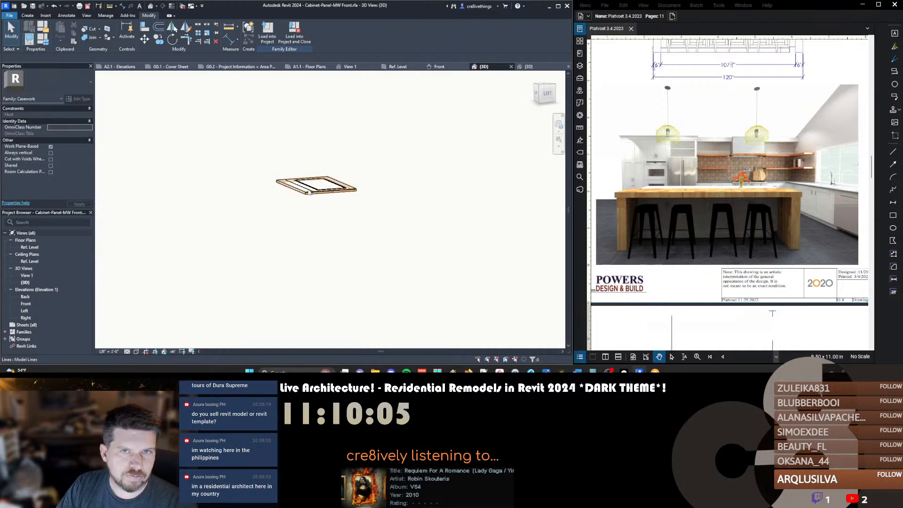
{"action": "scroll", "coordinate": [307, 188], "scroll_direction": "up", "scroll_amount": 3}
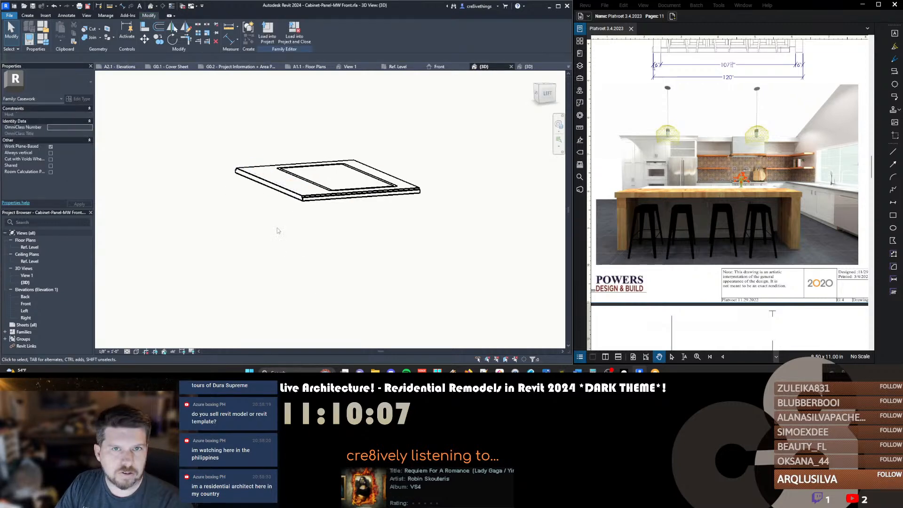
{"action": "middle_click_drag", "start_coordinate": [277, 231], "coordinate": [314, 207], "text": "shift"}
{"action": "key", "text": "w"}
{"action": "key", "text": "p"}
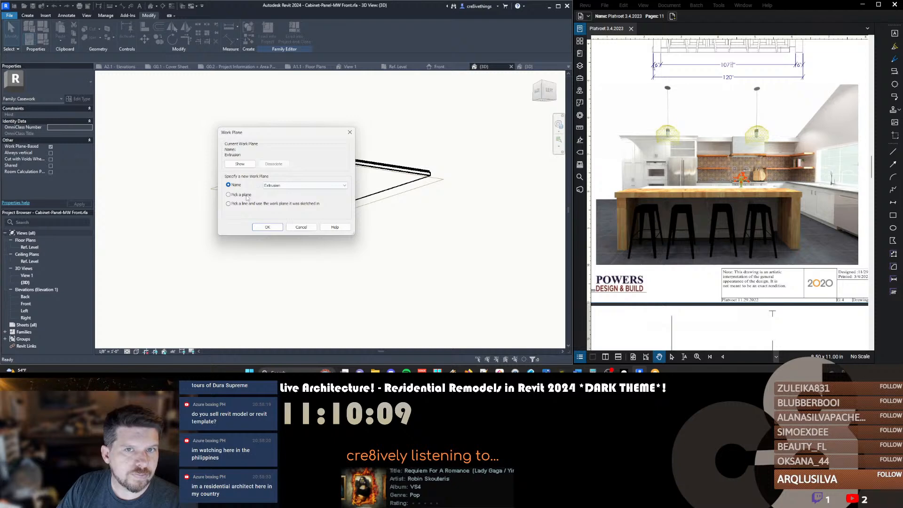
{"action": "left_click", "coordinate": [265, 226]}
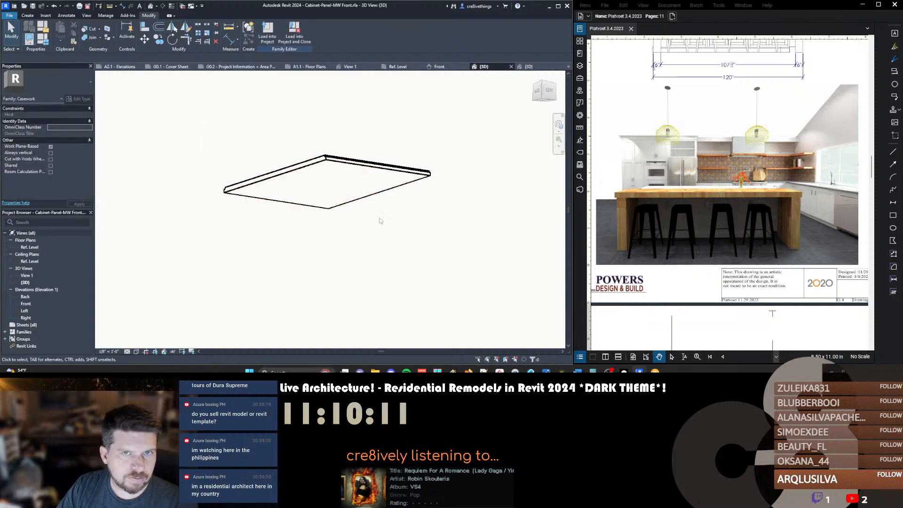
{"action": "middle_click_drag", "start_coordinate": [341, 238], "coordinate": [426, 153], "text": "shift"}
Delete the existing microwave front panel from the upper opening of the base cabinet in the 3D view
{"action": "left_click", "coordinate": [439, 67]}
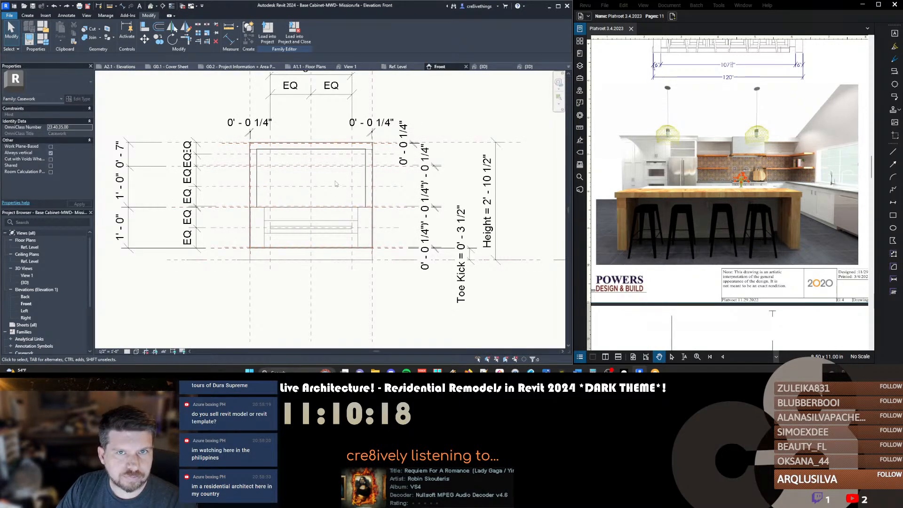
{"action": "key", "text": "ctrl+Tab"}
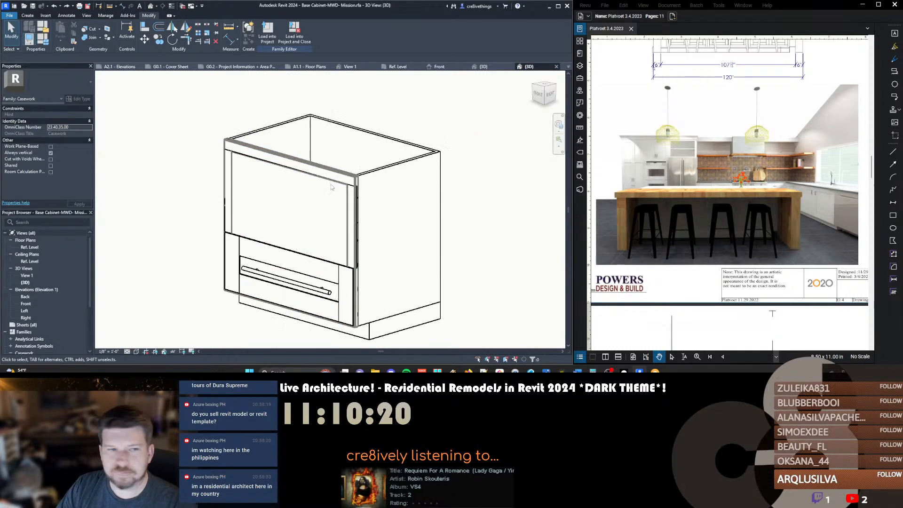
{"action": "scroll", "coordinate": [333, 191], "scroll_direction": "up", "scroll_amount": 1}
{"action": "left_click", "coordinate": [312, 186]}
{"action": "key", "text": "Escape"}
{"action": "scroll", "coordinate": [258, 183], "scroll_direction": "down", "scroll_amount": 2}
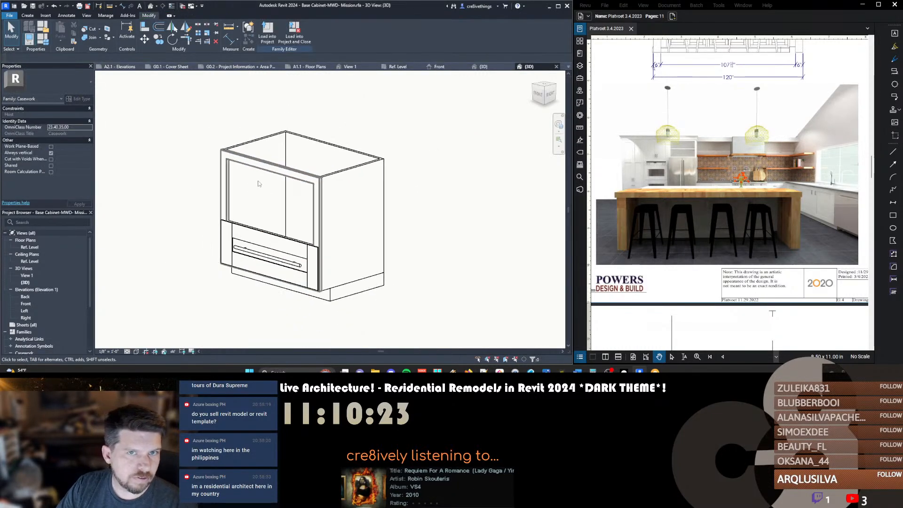
Start a similar component from the lower drawer panel and set its type to Cabinet-Panel-MissionCabinet under Cabinet-Panel-MW Front
{"action": "left_click", "coordinate": [254, 224]}
{"action": "scroll", "coordinate": [256, 225], "scroll_direction": "up", "scroll_amount": 4}
{"action": "scroll", "coordinate": [264, 226], "scroll_direction": "down", "scroll_amount": 4}
{"action": "key", "text": "Escape"}
{"action": "left_click", "coordinate": [263, 250]}
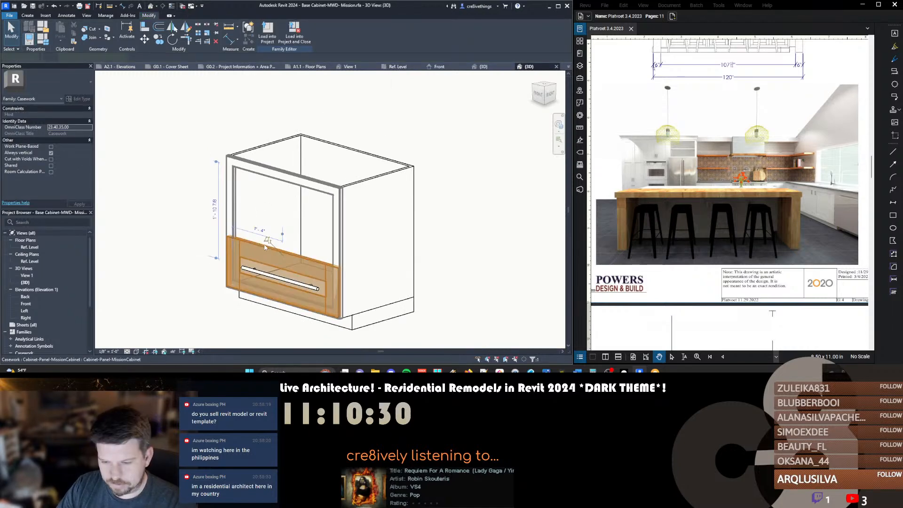
{"action": "key", "text": "c"}
{"action": "key", "text": "s"}
{"action": "left_click", "coordinate": [11, 81]}
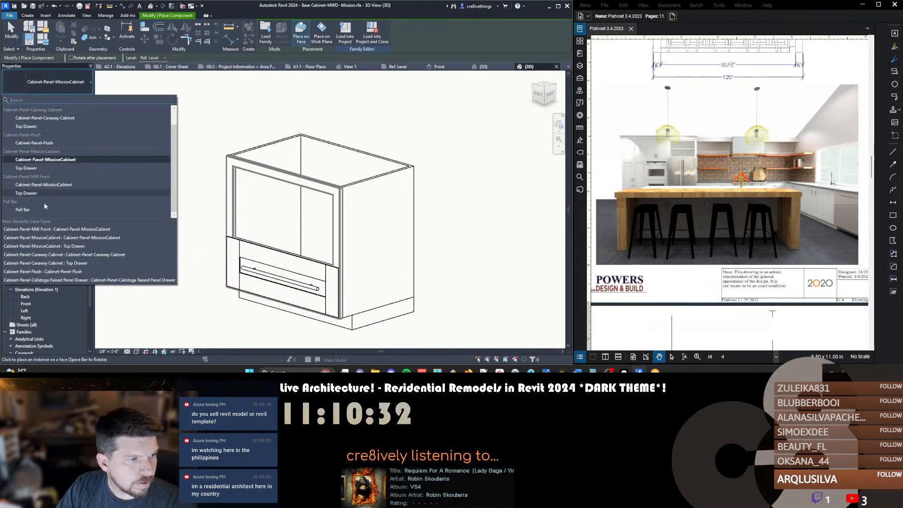
{"action": "left_click", "coordinate": [51, 185]}
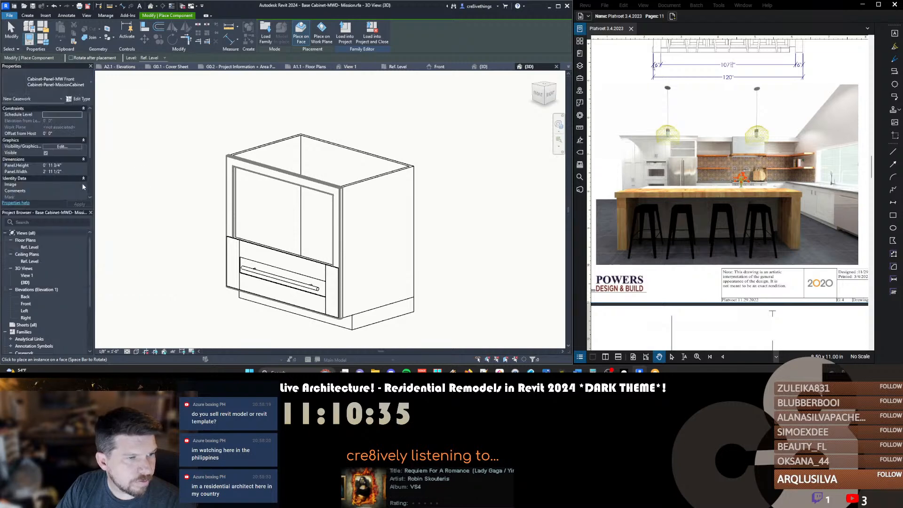
Place the rotated microwave front panel over the upper cabinet opening, using the Front of Frame reference plane as its work plane
{"action": "left_click", "coordinate": [321, 35]}
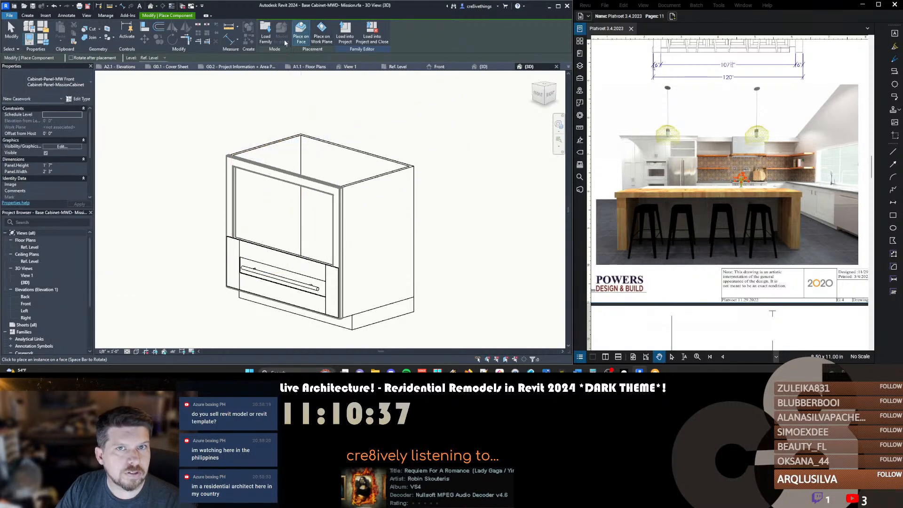
{"action": "left_click", "coordinate": [319, 37]}
{"action": "left_click", "coordinate": [185, 57]}
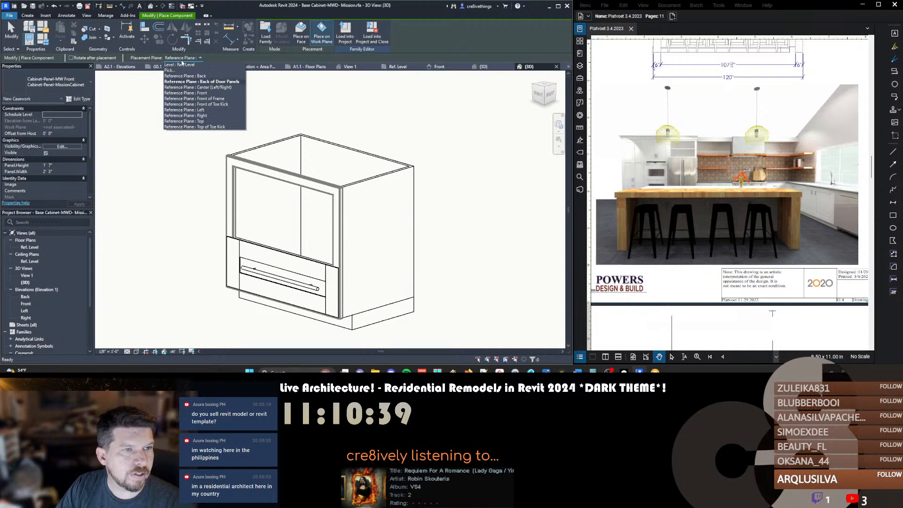
{"action": "left_click", "coordinate": [195, 99]}
{"action": "key", "text": "space"}
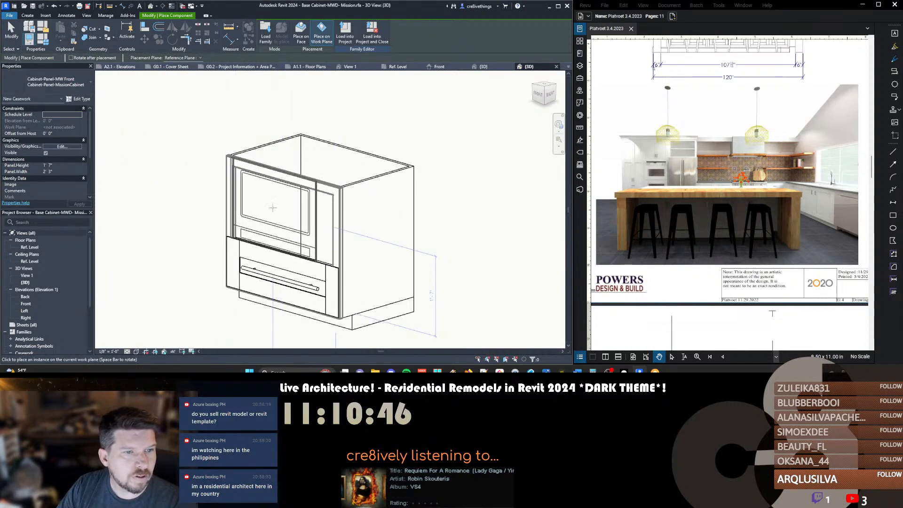
{"action": "left_click", "coordinate": [274, 205]}
{"action": "key", "text": "Escape"}
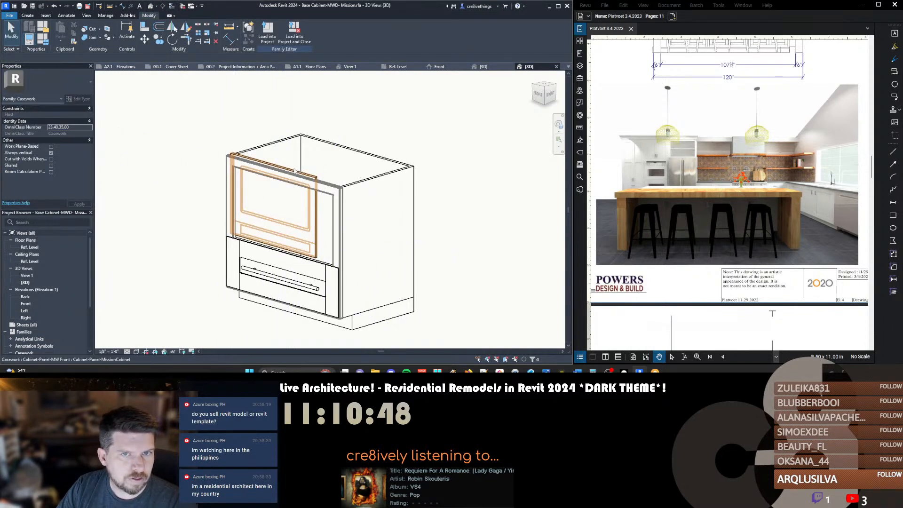
Inspect the placed microwave front panel's detailing up close and delete the panel
{"action": "left_click", "coordinate": [257, 200]}
{"action": "middle_click_drag", "start_coordinate": [257, 200], "coordinate": [305, 147], "text": "shift"}
{"action": "key", "text": "Escape"}
{"action": "scroll", "coordinate": [278, 206], "scroll_direction": "up", "scroll_amount": 3}
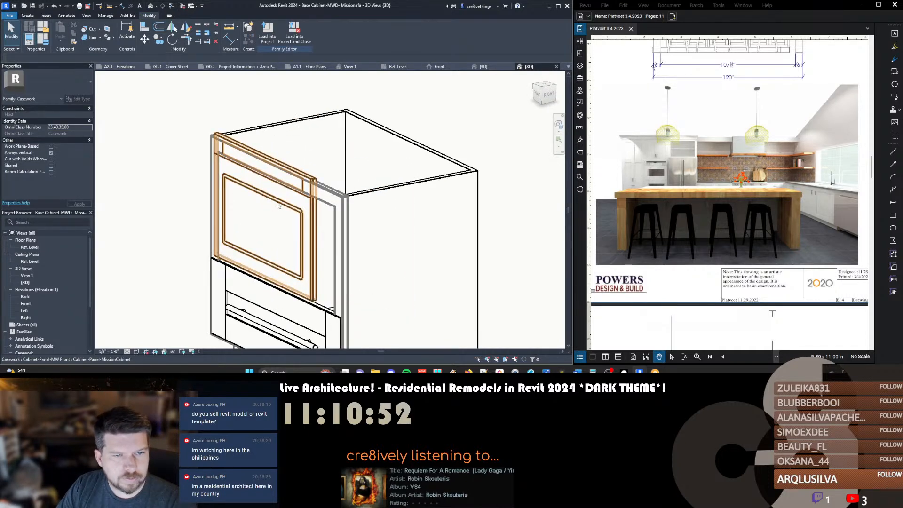
{"action": "left_click", "coordinate": [278, 206]}
{"action": "key", "text": "Delete"}
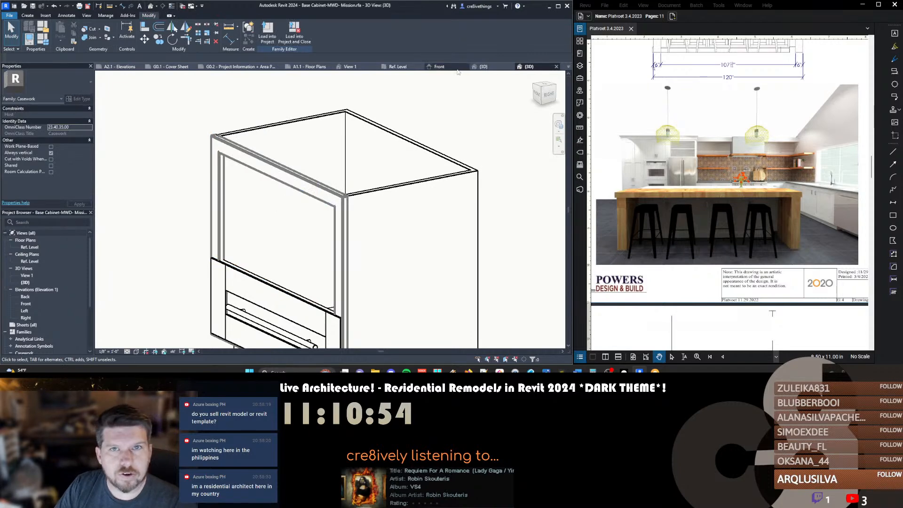
Delete the nested rounded-rectangle model lines from the microwave front panel in the Ref. Level plan
{"action": "left_click", "coordinate": [398, 66]}
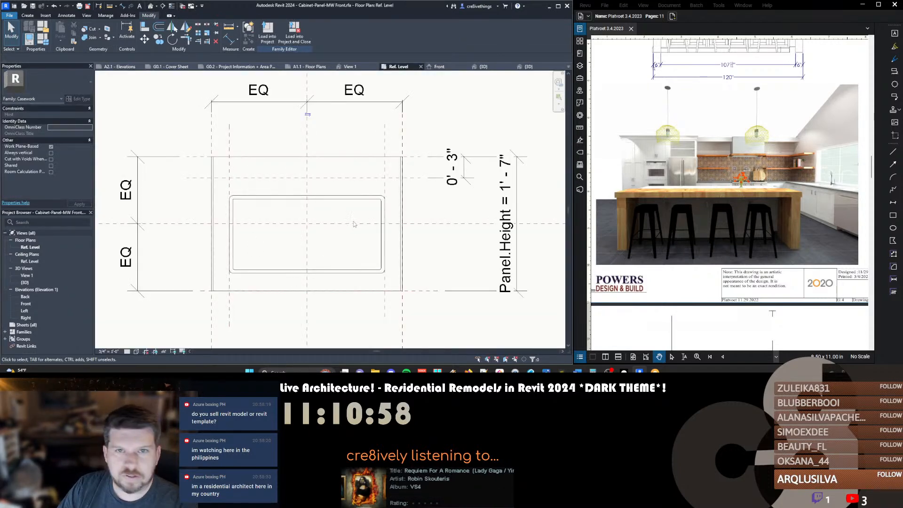
{"action": "scroll", "coordinate": [257, 179], "scroll_direction": "down", "scroll_amount": 2}
{"action": "key", "text": "Tab"}
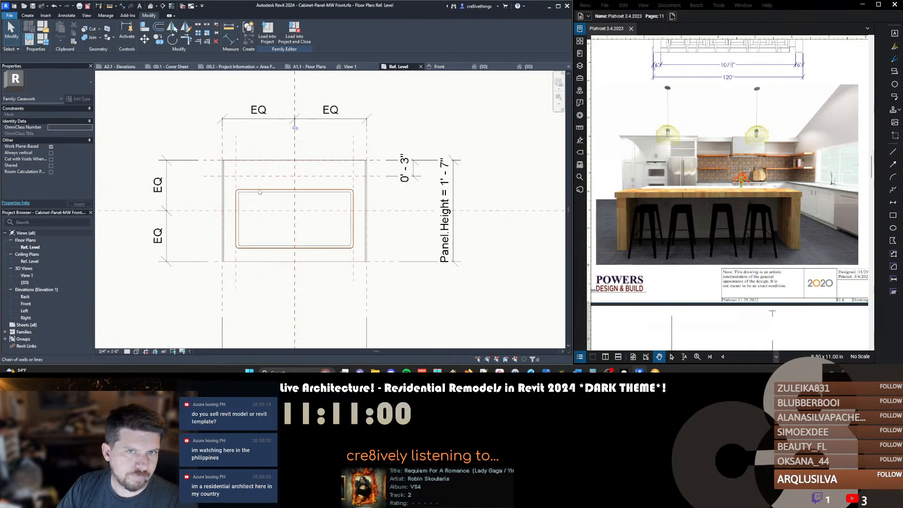
{"action": "left_click", "coordinate": [264, 195]}
{"action": "key", "text": "Delete"}
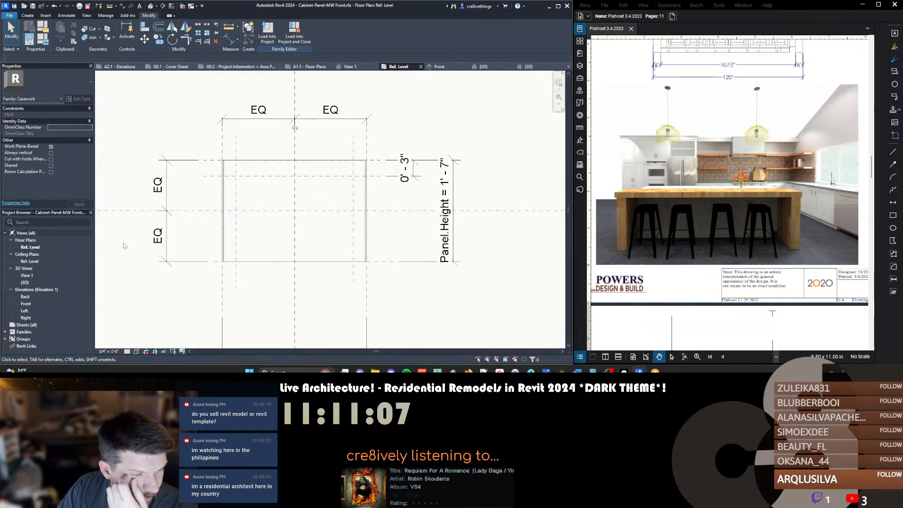
Draw a horizontal model line across the full width of the panel's underside in 3D, below its upper edge
{"action": "middle_click_drag", "start_coordinate": [218, 222], "coordinate": [218, 202]}
{"action": "key", "text": "3"}
{"action": "key", "text": "d"}
{"action": "scroll", "coordinate": [260, 215], "scroll_direction": "down", "scroll_amount": 3}
{"action": "mouse_move", "coordinate": [319, 204]}
{"action": "middle_mouse_down", "text": "shift"}
{"action": "mouse_move", "coordinate": [313, 276]}
{"action": "mouse_move", "coordinate": [276, 277]}
{"action": "mouse_move", "coordinate": [282, 333]}
{"action": "mouse_move", "coordinate": [316, 230]}
{"action": "mouse_move", "coordinate": [174, 189]}
{"action": "mouse_move", "coordinate": [169, 141]}
{"action": "mouse_move", "coordinate": [304, 212]}
{"action": "middle_mouse_up", "text": "shift"}
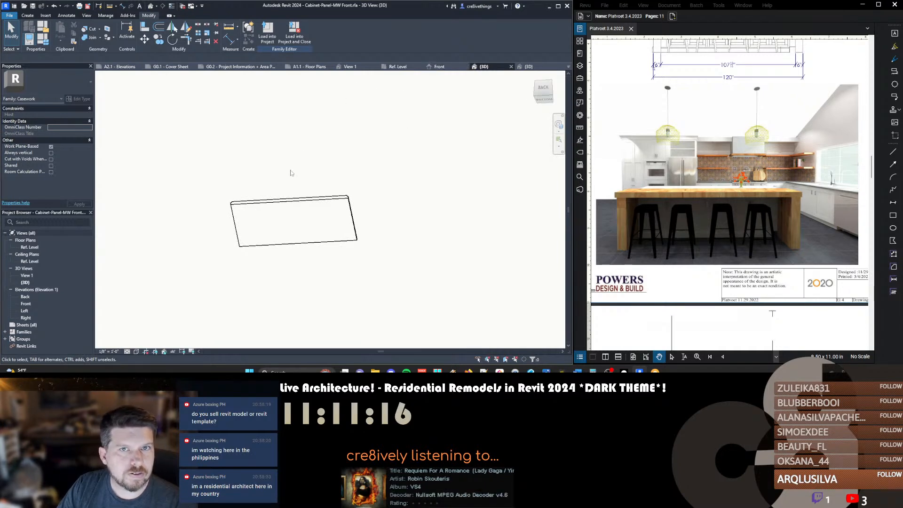
{"action": "middle_click_drag", "start_coordinate": [296, 172], "coordinate": [314, 111], "text": "shift"}
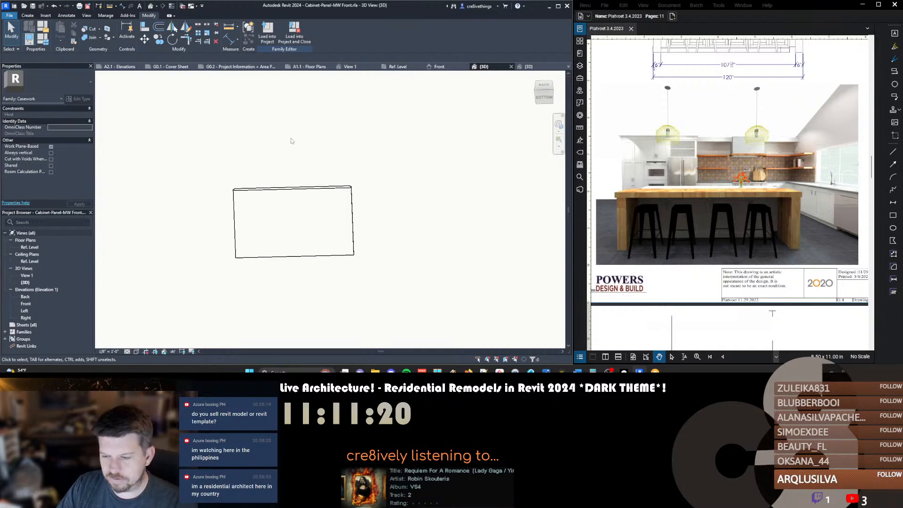
{"action": "key", "text": "l"}
{"action": "key", "text": "i"}
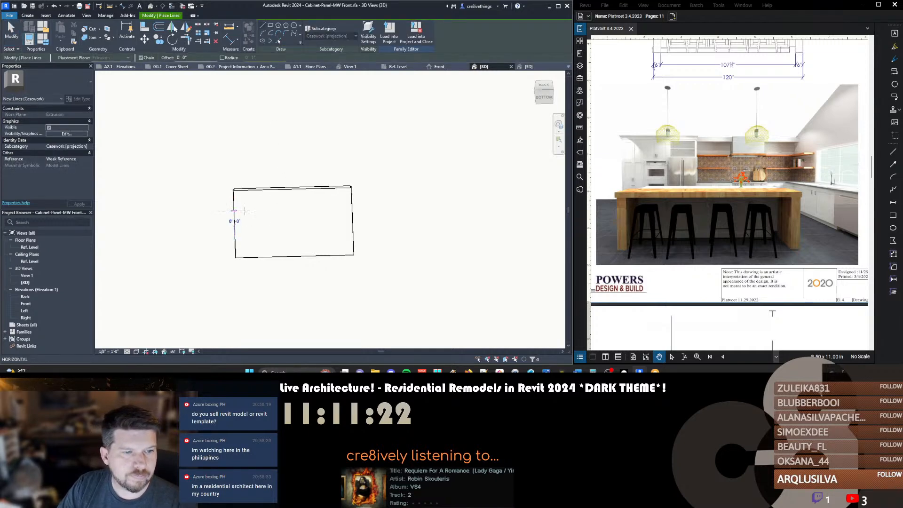
{"action": "left_click", "coordinate": [234, 210]}
{"action": "left_click", "coordinate": [351, 207]}
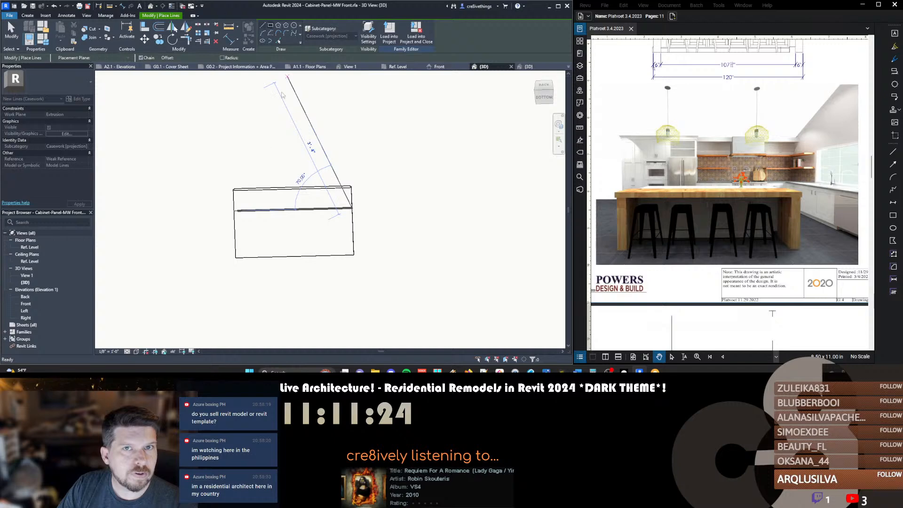
Draw a model-line rectangle about 1'-8" wide in the panel strip above the horizontal line
{"action": "left_click", "coordinate": [270, 25]}
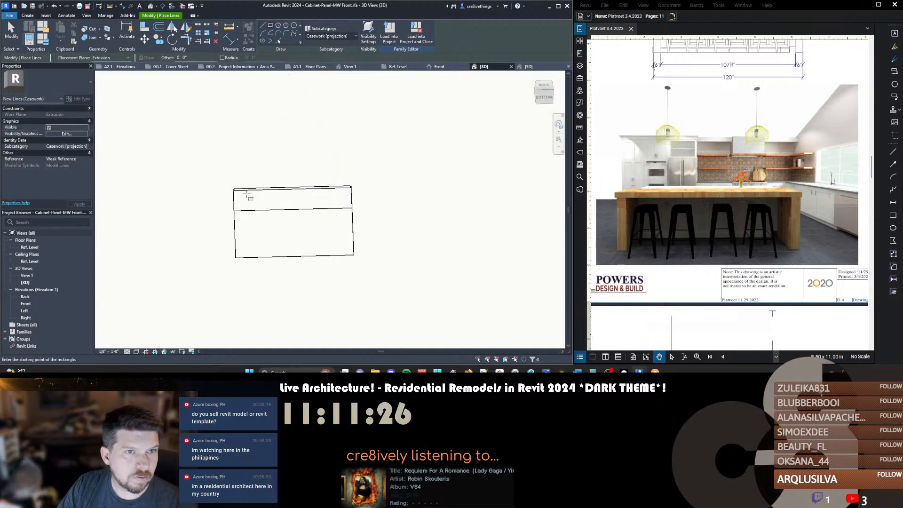
{"action": "left_click", "coordinate": [246, 193]}
{"action": "left_click", "coordinate": [335, 203]}
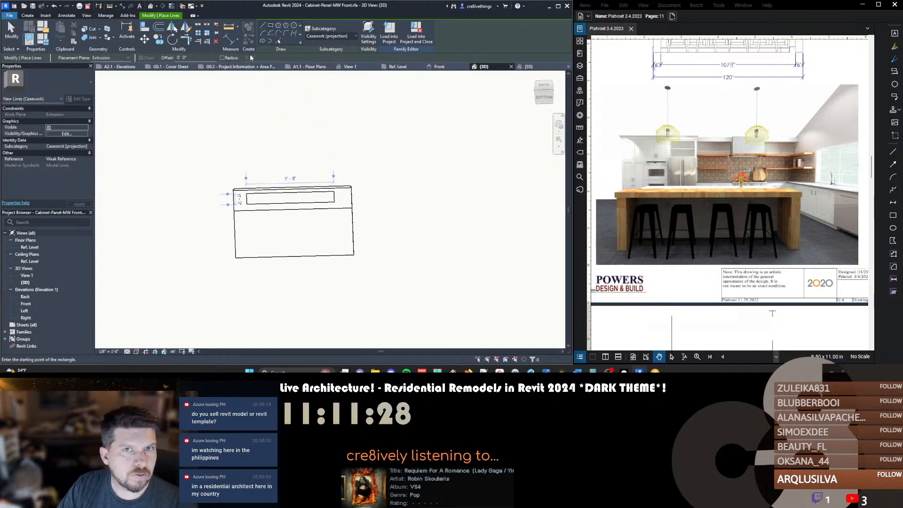
Draw a model-line rectangle with 1/2" rounded corners in the larger panel area below the horizontal line
{"action": "left_click", "coordinate": [222, 58]}
{"action": "left_click", "coordinate": [243, 216]}
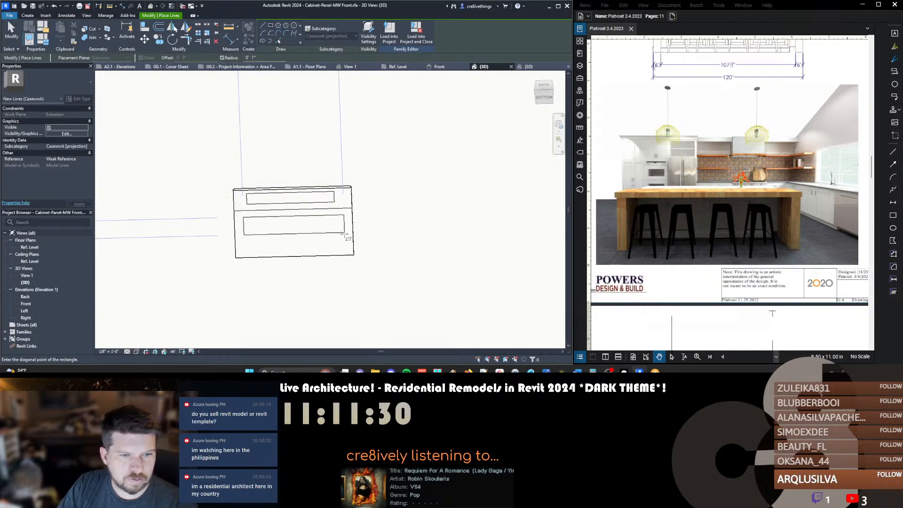
{"action": "key", "text": "Escape"}
{"action": "key", "text": "Escape"}
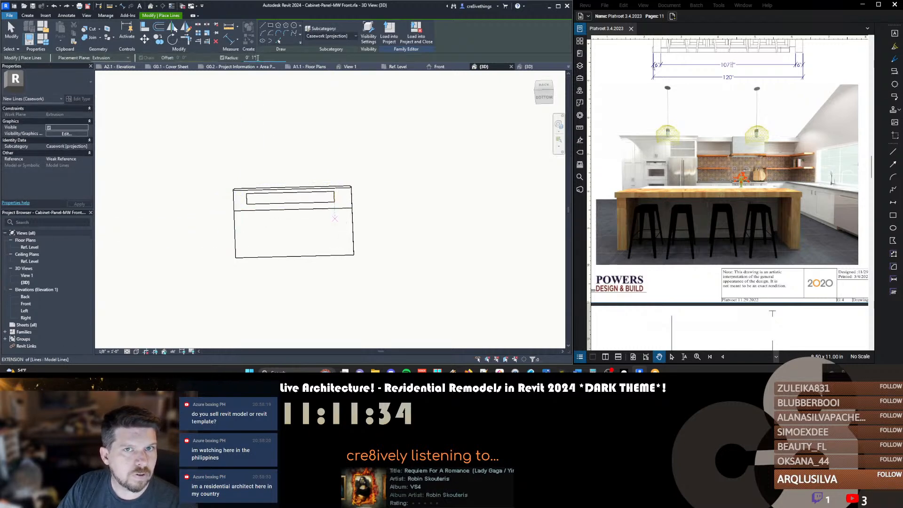
{"action": "left_click", "coordinate": [257, 57]}
{"action": "type", "text": ".5"}
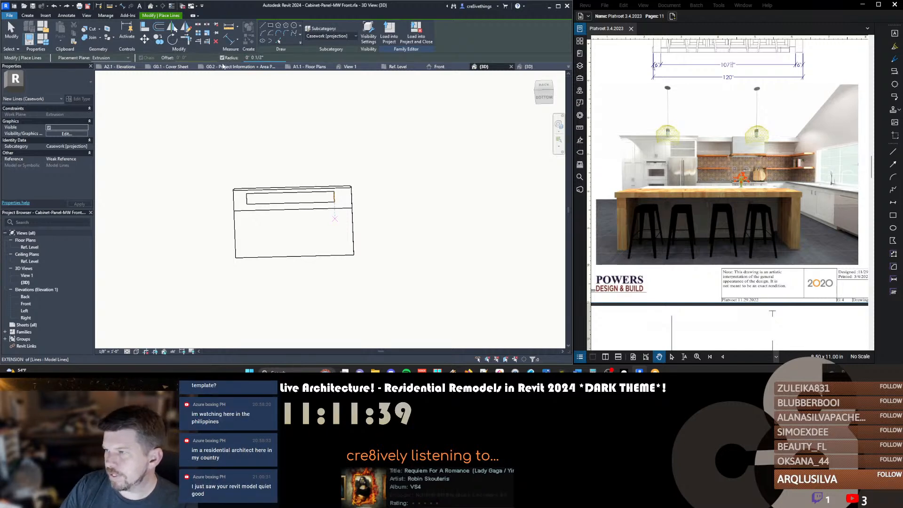
{"action": "left_click", "coordinate": [247, 215]}
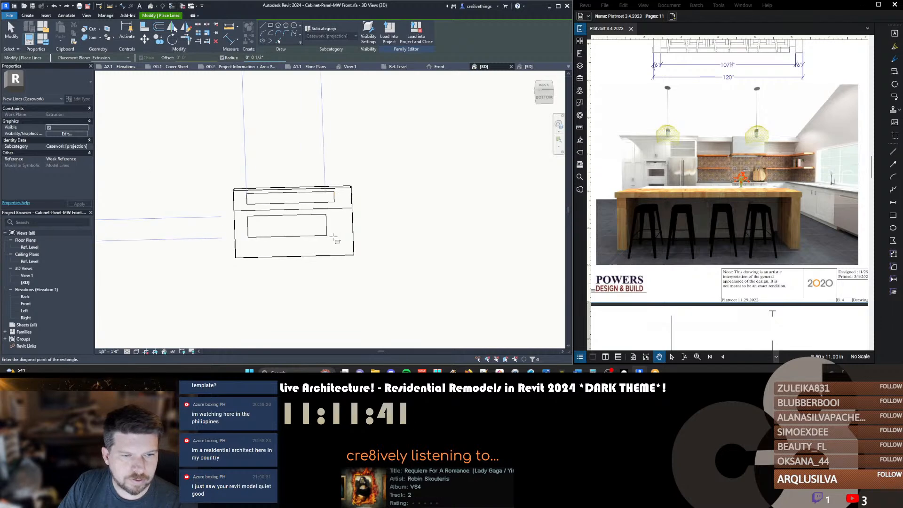
{"action": "left_click", "coordinate": [336, 249]}
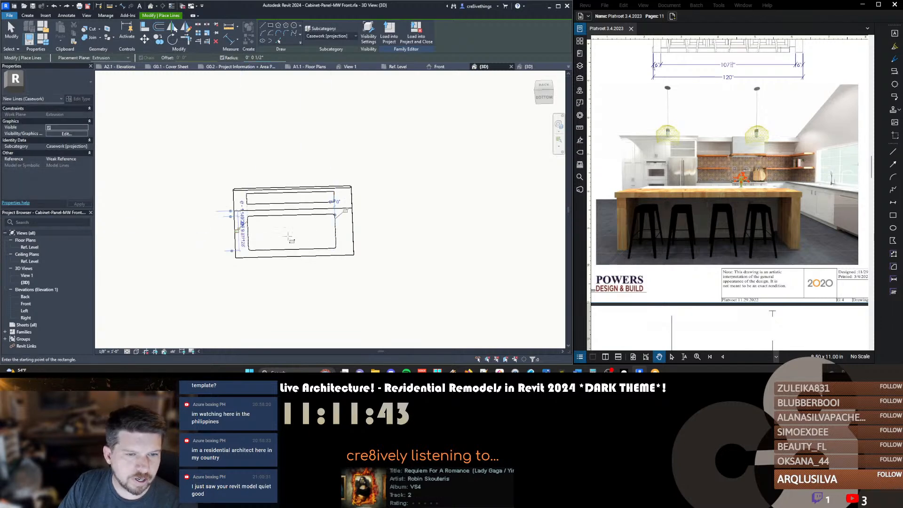
{"action": "key", "text": "Escape"}
{"action": "key", "text": "Escape"}
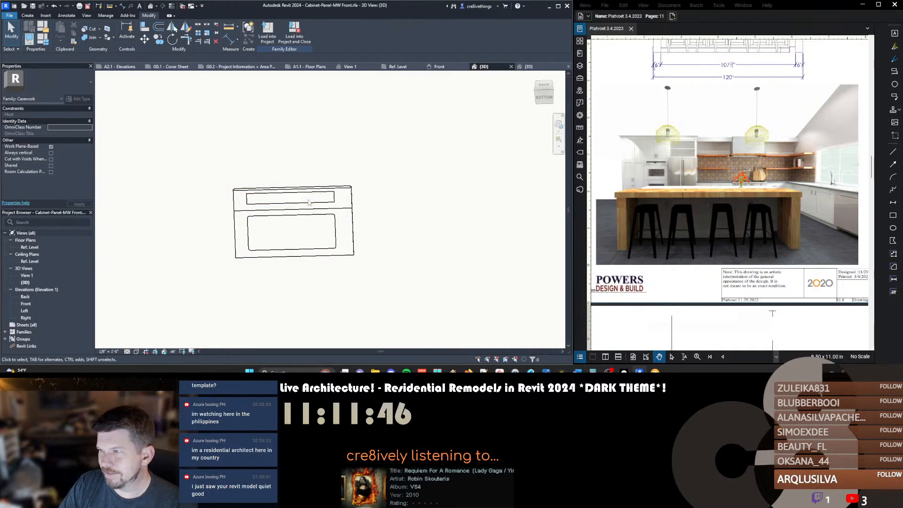
Check the new model lines on the panel's underside in 3D and against the reference planes in the Ref. Level plan
{"action": "middle_click_drag", "start_coordinate": [295, 218], "coordinate": [307, 128], "text": "shift"}
{"action": "middle_click_drag", "start_coordinate": [310, 204], "coordinate": [269, 214]}
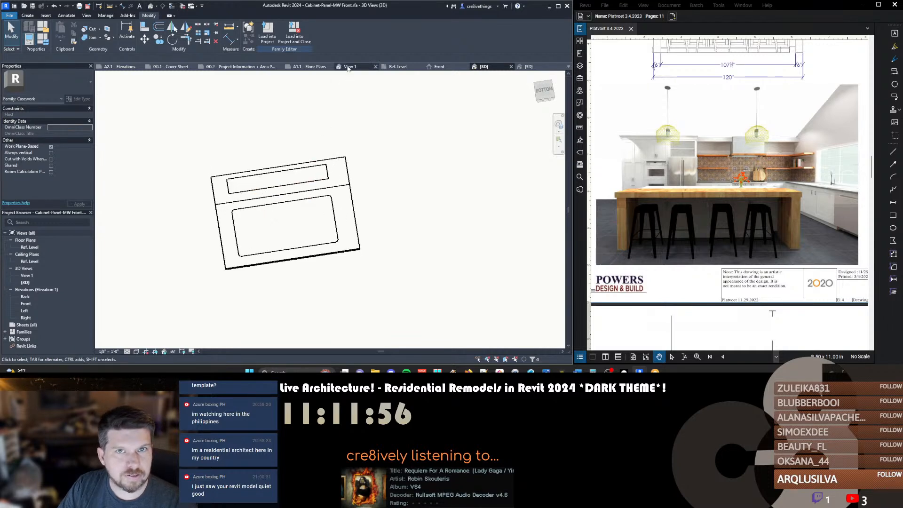
{"action": "left_click", "coordinate": [397, 66]}
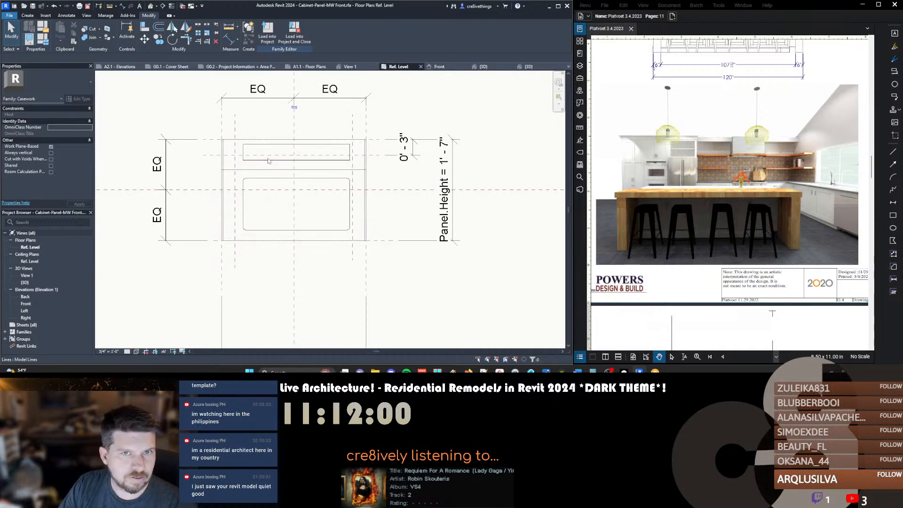
{"action": "scroll", "coordinate": [268, 158], "scroll_direction": "up", "scroll_amount": 2}
{"action": "scroll", "coordinate": [269, 158], "scroll_direction": "down", "scroll_amount": 2}
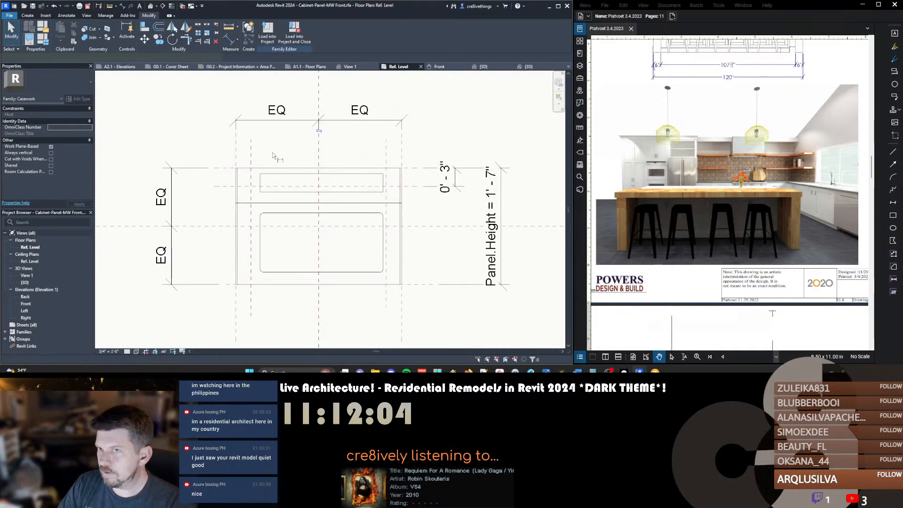
Dimension the distance from each side edge of the panel to its adjacent inner vertical reference plane
{"action": "key", "text": "d"}
{"action": "key", "text": "i"}
{"action": "left_click", "coordinate": [252, 157]}
{"action": "left_click", "coordinate": [235, 153]}
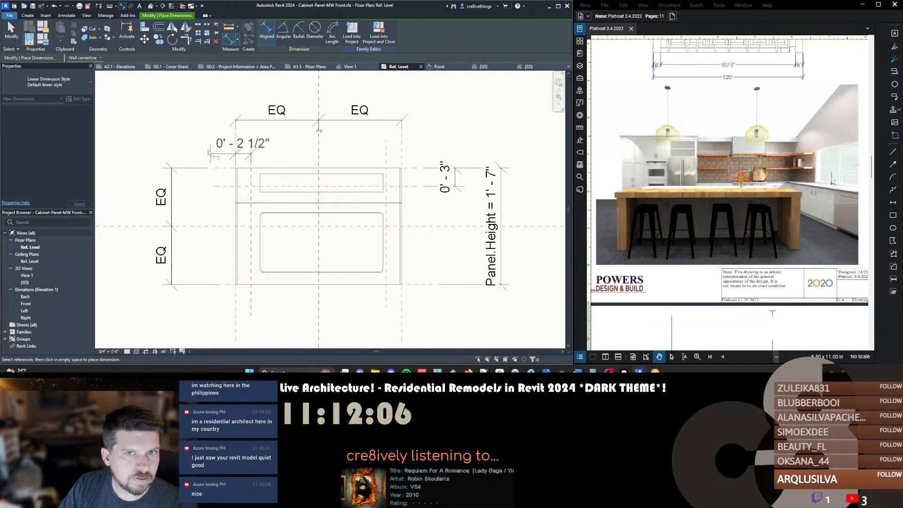
{"action": "left_click", "coordinate": [210, 145]}
{"action": "left_click", "coordinate": [387, 151]}
{"action": "left_click", "coordinate": [402, 150]}
{"action": "left_click", "coordinate": [395, 145]}
{"action": "key", "text": "Escape"}
{"action": "key", "text": "Escape"}
{"action": "left_click", "coordinate": [413, 136]}
{"action": "left_click", "coordinate": [242, 145]}
{"action": "left_click", "coordinate": [455, 177]}
{"action": "middle_click_drag", "start_coordinate": [465, 148], "coordinate": [461, 148]}
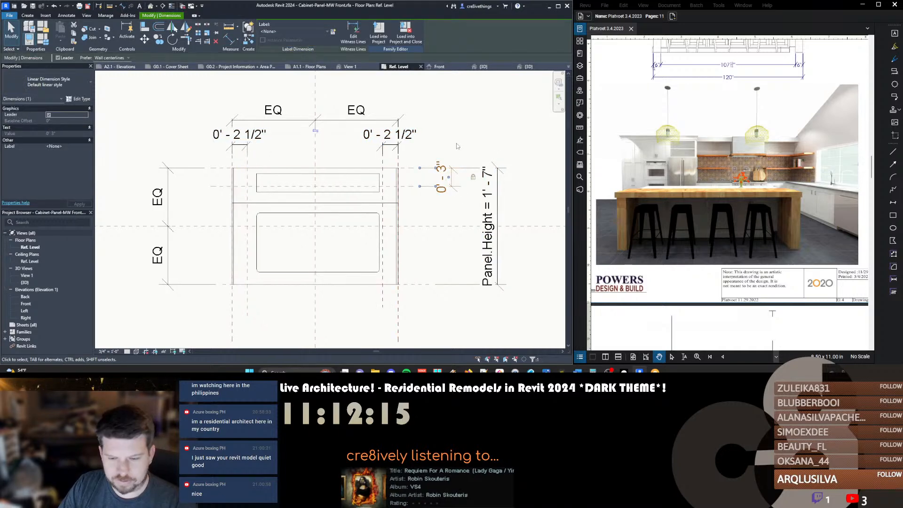
Dimension the upper rectangle's top line from the panel's top edge and its bottom line from the nearby horizontal reference plane
{"action": "key", "text": "a"}
{"action": "key", "text": "l"}
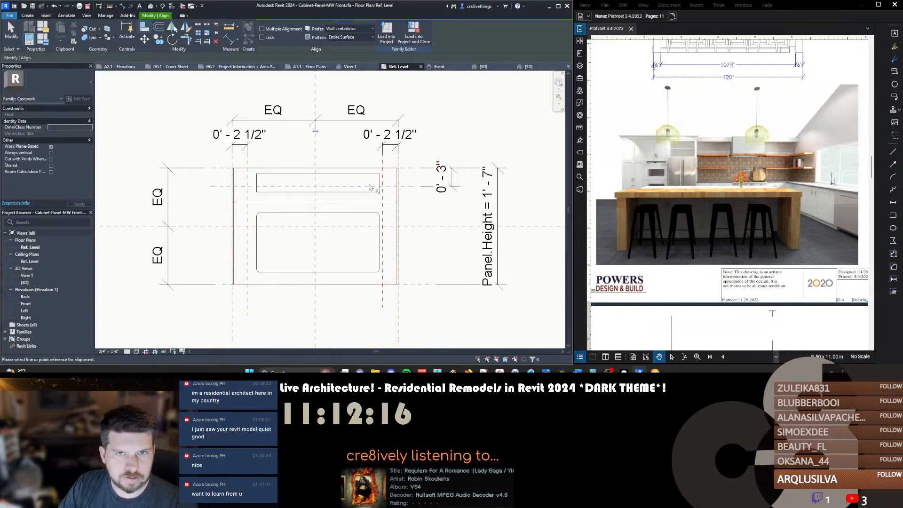
{"action": "key", "text": "Escape"}
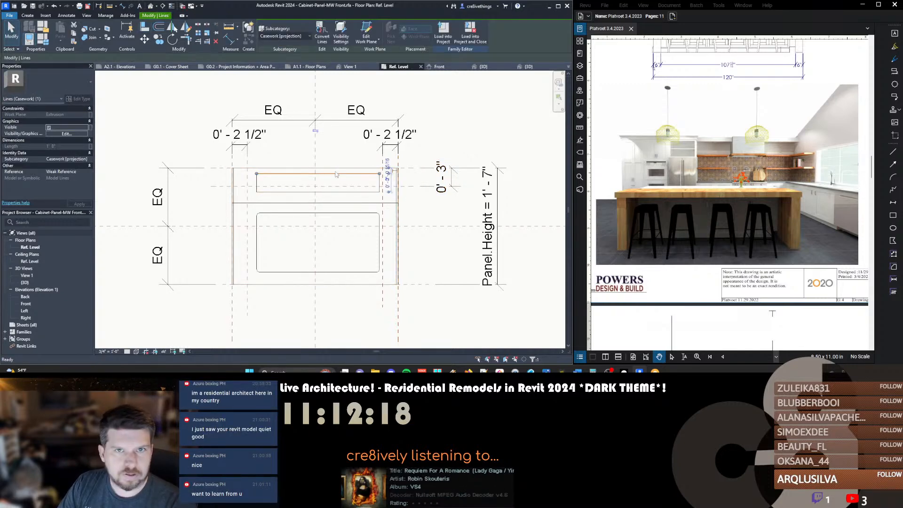
{"action": "key", "text": "d"}
{"action": "key", "text": "i"}
{"action": "left_click", "coordinate": [354, 185]}
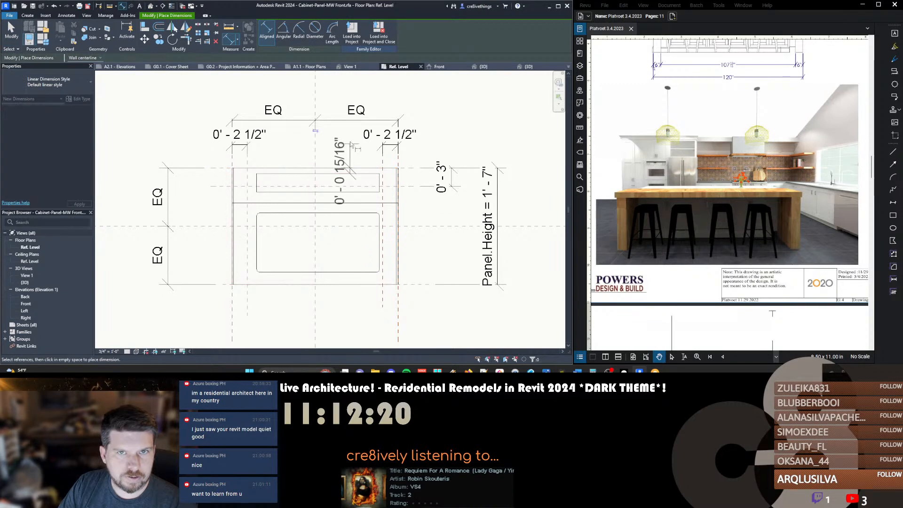
{"action": "left_click", "coordinate": [369, 186]}
{"action": "left_click", "coordinate": [369, 192]}
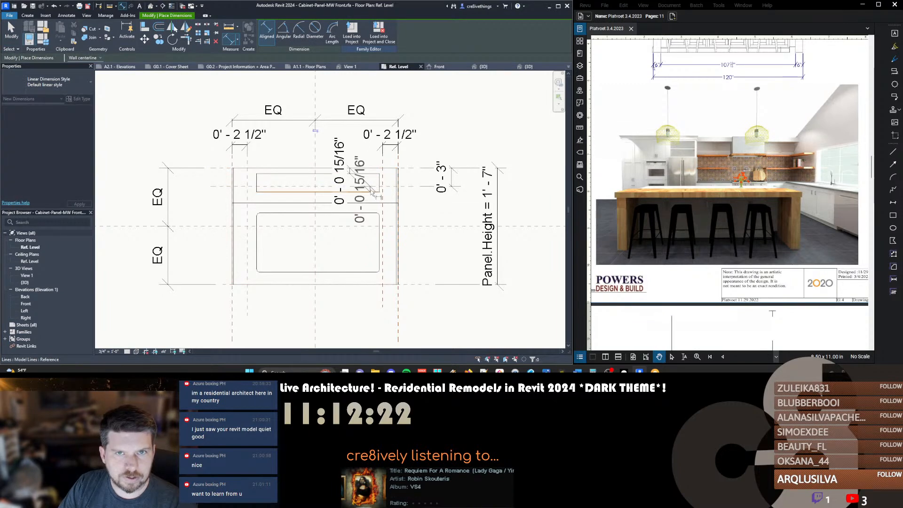
{"action": "left_click", "coordinate": [415, 218]}
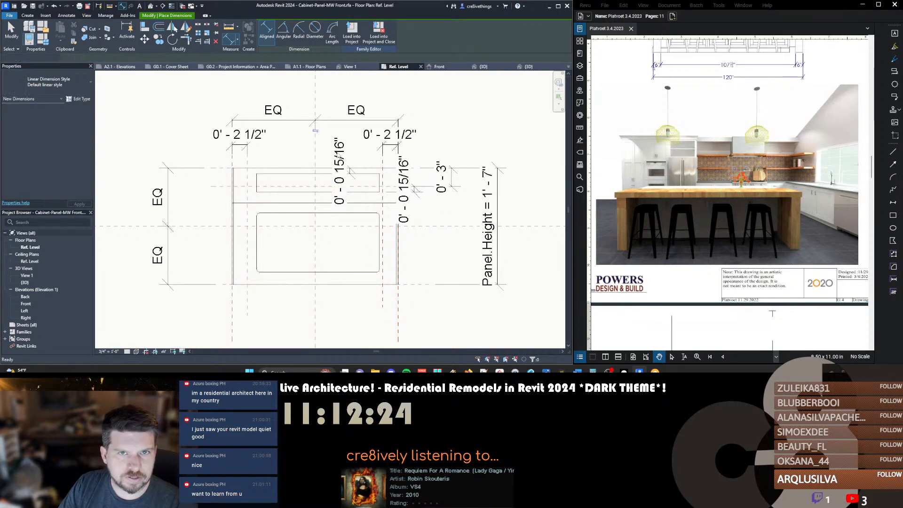
{"action": "key", "text": "Escape"}
Move both of the upper rectangle's offset dimensions outside the Panel.Height dimension
{"action": "left_click_drag", "start_coordinate": [339, 155], "coordinate": [539, 157]}
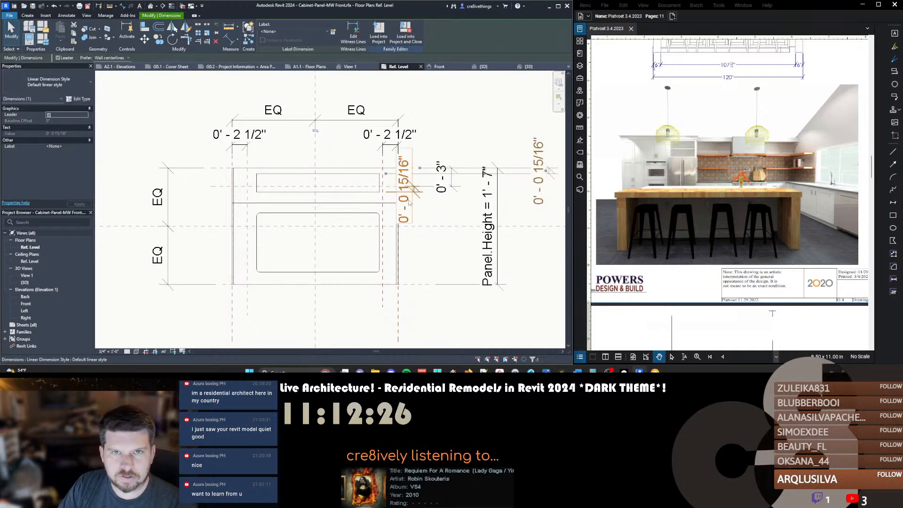
{"action": "left_click_drag", "start_coordinate": [409, 202], "coordinate": [541, 216]}
{"action": "middle_click_drag", "start_coordinate": [514, 214], "coordinate": [504, 235]}
{"action": "key", "text": "Escape"}
Nudge the upper rectangle's bottom line up above the horizontal reference plane
{"action": "scroll", "coordinate": [371, 195], "scroll_direction": "down", "scroll_amount": 1}
{"action": "middle_click_drag", "start_coordinate": [352, 207], "coordinate": [361, 198]}
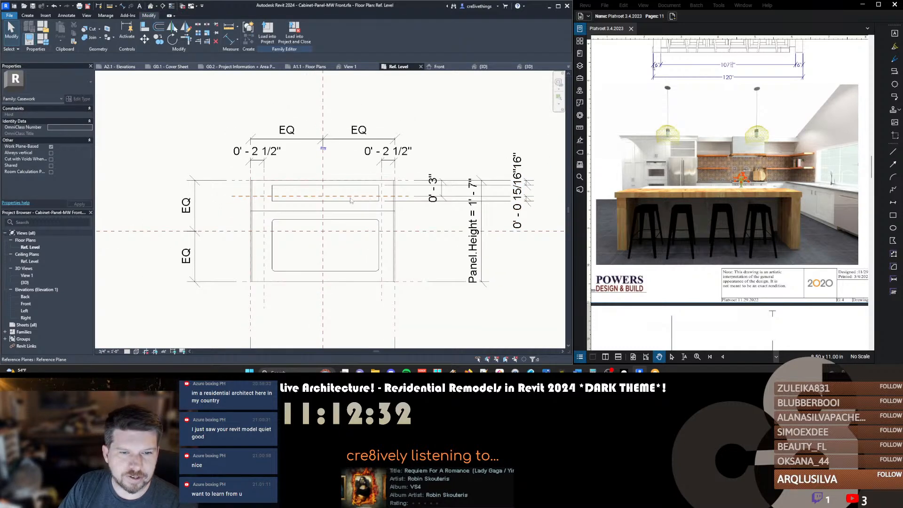
{"action": "key", "text": "Up"}
{"action": "key", "text": "Up"}
{"action": "key", "text": "Up"}
{"action": "key", "text": "Escape"}
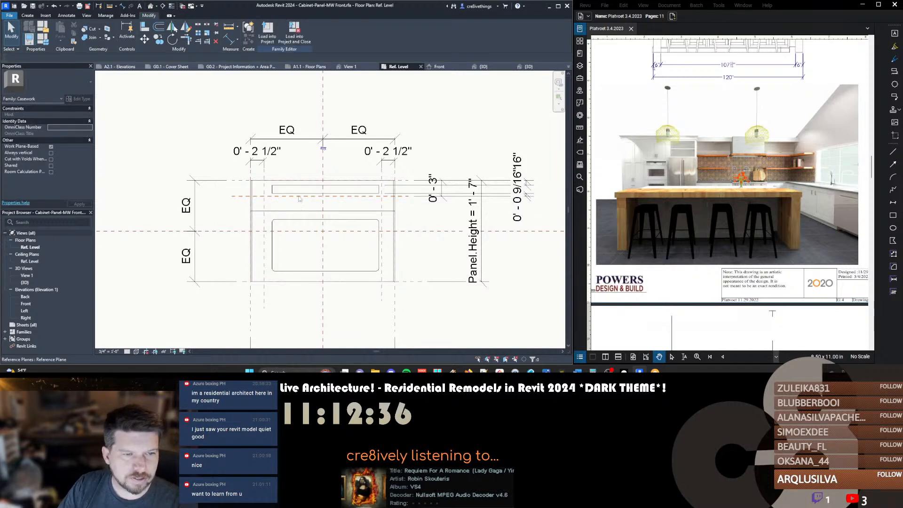
Align the upper rectangle's two side lines to the inner vertical reference planes and lock them
{"action": "scroll", "coordinate": [299, 199], "scroll_direction": "up", "scroll_amount": 2}
{"action": "key", "text": "a"}
{"action": "key", "text": "l"}
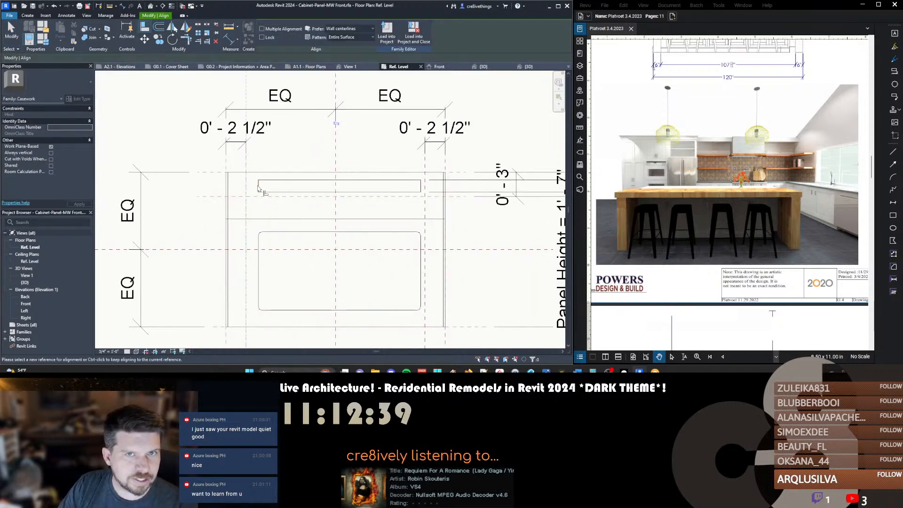
{"action": "left_click", "coordinate": [258, 187]}
{"action": "left_click", "coordinate": [425, 208]}
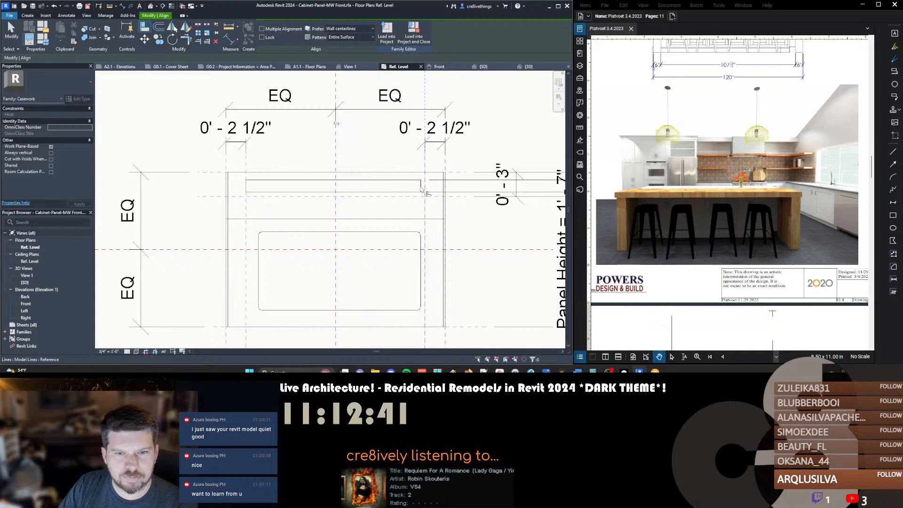
{"action": "middle_click_drag", "start_coordinate": [365, 205], "coordinate": [284, 202]}
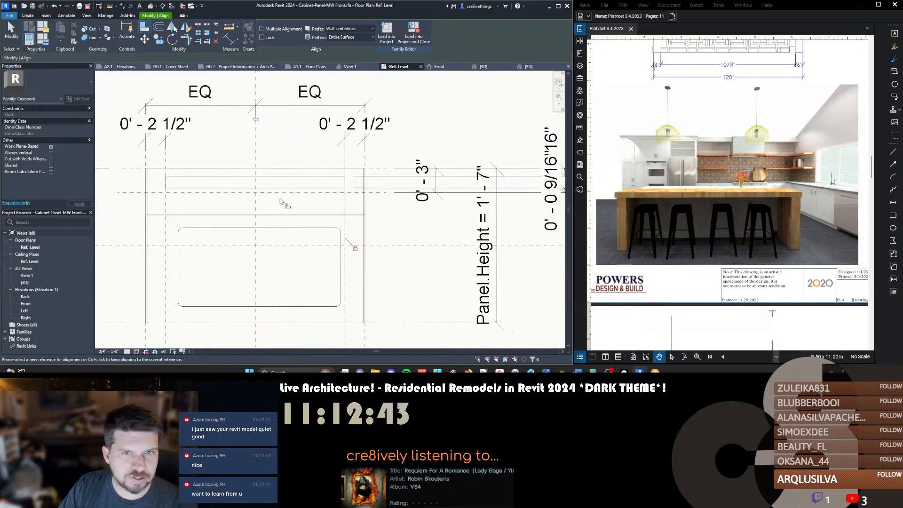
{"action": "scroll", "coordinate": [284, 201], "scroll_direction": "down", "scroll_amount": 2}
{"action": "key", "text": "Escape"}
{"action": "key", "text": "Escape"}
Set the upper rectangle's offsets to 1/2" from the panel's top edge and 1/2" from the horizontal reference plane
{"action": "left_click", "coordinate": [314, 182]}
{"action": "left_click", "coordinate": [487, 171]}
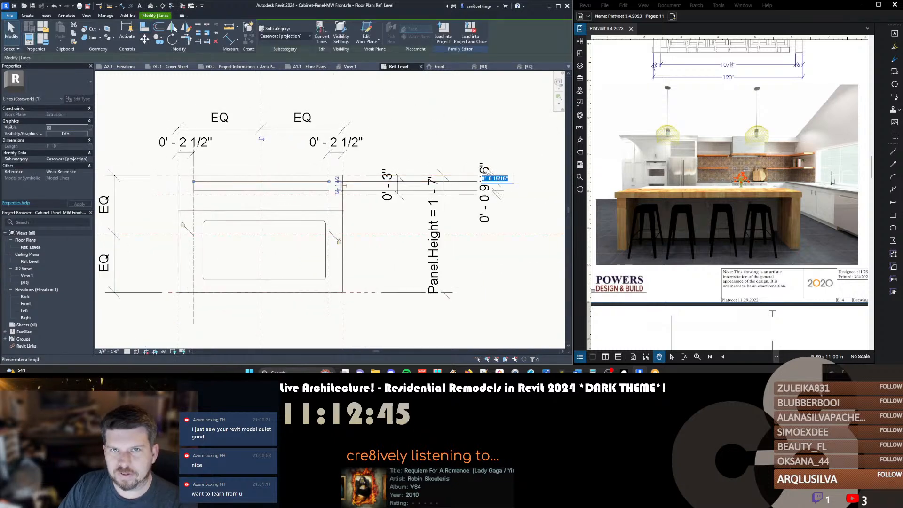
{"action": "type", "text": "0 .5"}
{"action": "key", "text": "Return"}
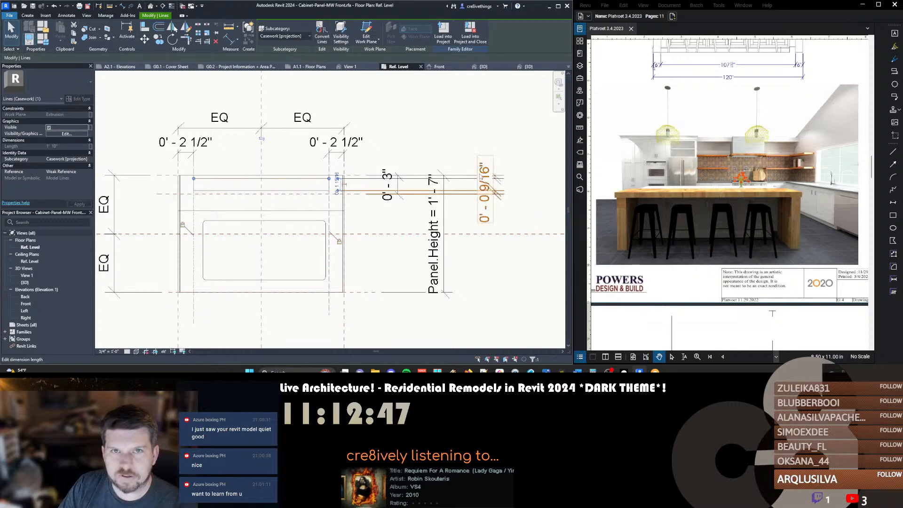
{"action": "left_click", "coordinate": [290, 192]}
{"action": "left_click", "coordinate": [486, 192]}
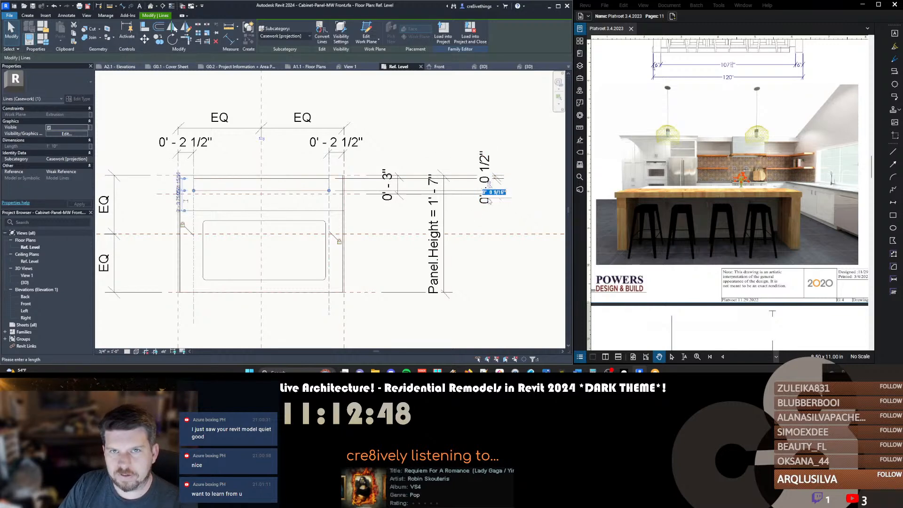
{"action": "key", "text": "Escape"}
Lock the two 1/2" offset dimensions of the upper rectangle
{"action": "middle_click_drag", "start_coordinate": [495, 190], "coordinate": [427, 159]}
{"action": "left_click", "coordinate": [537, 155]}
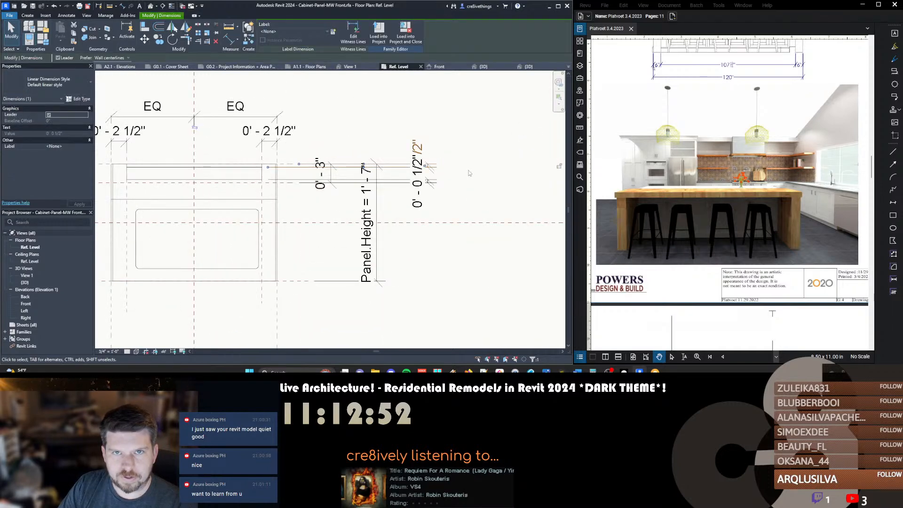
{"action": "left_click", "coordinate": [419, 199]}
{"action": "middle_click_drag", "start_coordinate": [419, 200], "coordinate": [503, 192]}
{"action": "left_click", "coordinate": [506, 183]}
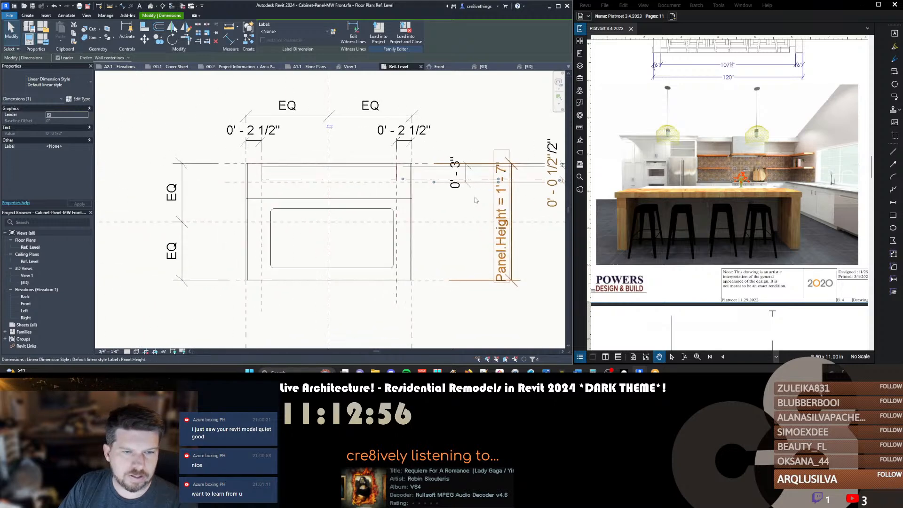
{"action": "key", "text": "Escape"}
Align the full-width horizontal model line to the reference plane 3" below the panel's top edge and lock it
{"action": "scroll", "coordinate": [249, 152], "scroll_direction": "up", "scroll_amount": 2}
{"action": "scroll", "coordinate": [249, 151], "scroll_direction": "down", "scroll_amount": 1}
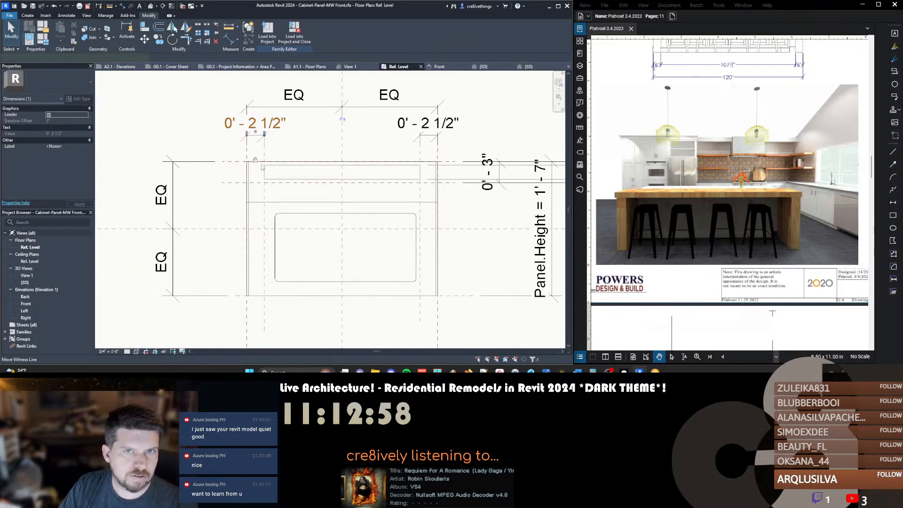
{"action": "middle_click_drag", "start_coordinate": [342, 189], "coordinate": [320, 156]}
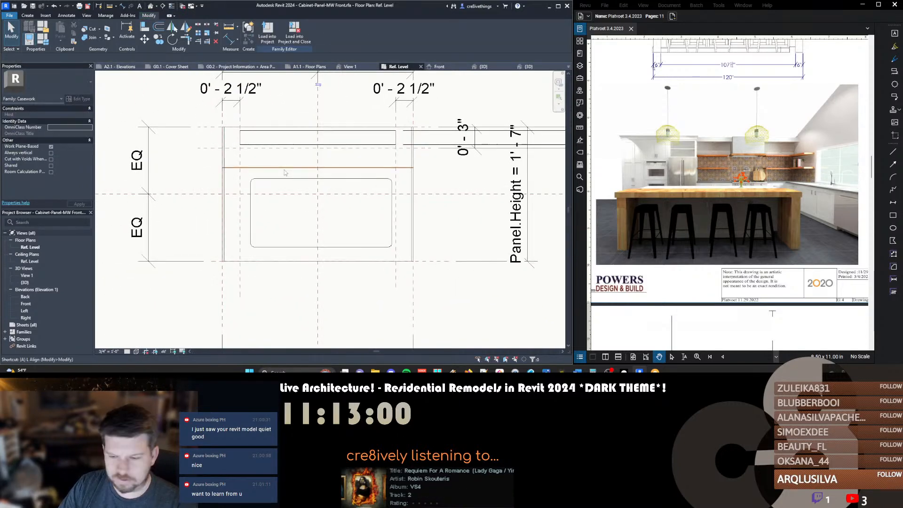
{"action": "key", "text": "a"}
{"action": "key", "text": "l"}
{"action": "left_click", "coordinate": [327, 168]}
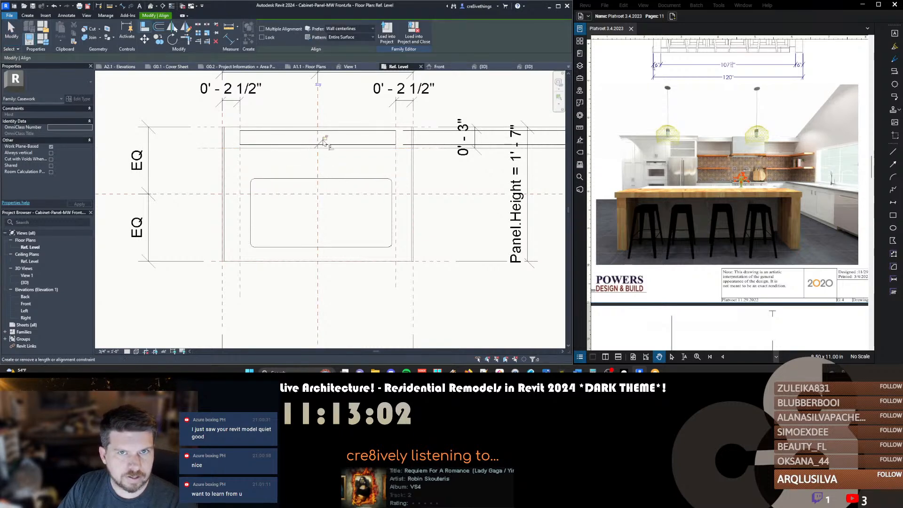
{"action": "key", "text": "Escape"}
{"action": "key", "text": "Escape"}
Dimension the rounded rectangle's top line from the horizontal reference plane and its bottom line from the panel's bottom edge
{"action": "left_click", "coordinate": [335, 179]}
{"action": "middle_click_drag", "start_coordinate": [374, 191], "coordinate": [341, 185]}
{"action": "key", "text": "i"}
{"action": "left_click", "coordinate": [385, 141]}
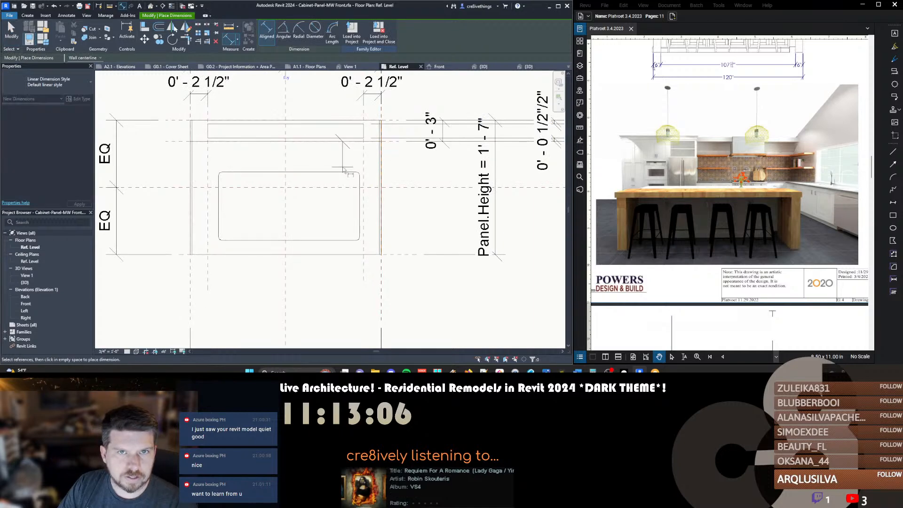
{"action": "scroll", "coordinate": [344, 173], "scroll_direction": "down", "scroll_amount": 2}
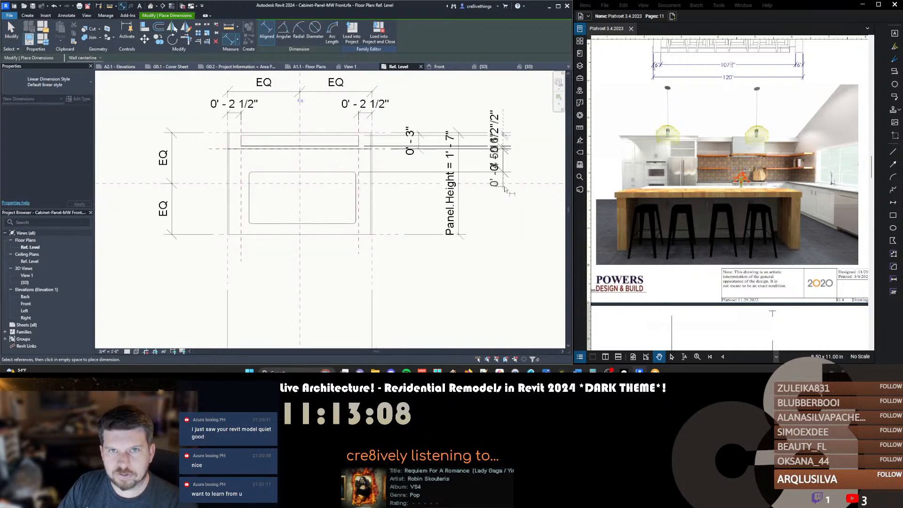
{"action": "left_click", "coordinate": [504, 160]}
{"action": "left_click", "coordinate": [333, 234]}
{"action": "left_click", "coordinate": [330, 223]}
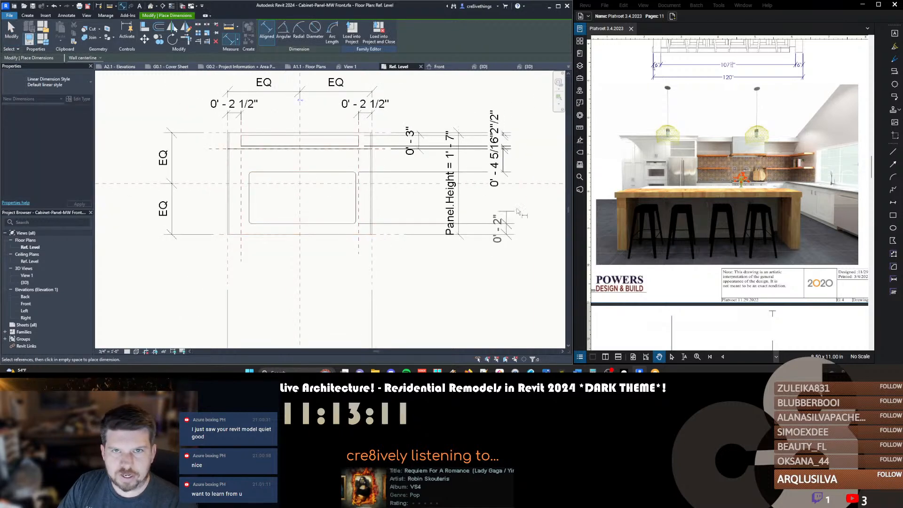
{"action": "left_click", "coordinate": [501, 207]}
{"action": "key", "text": "Escape"}
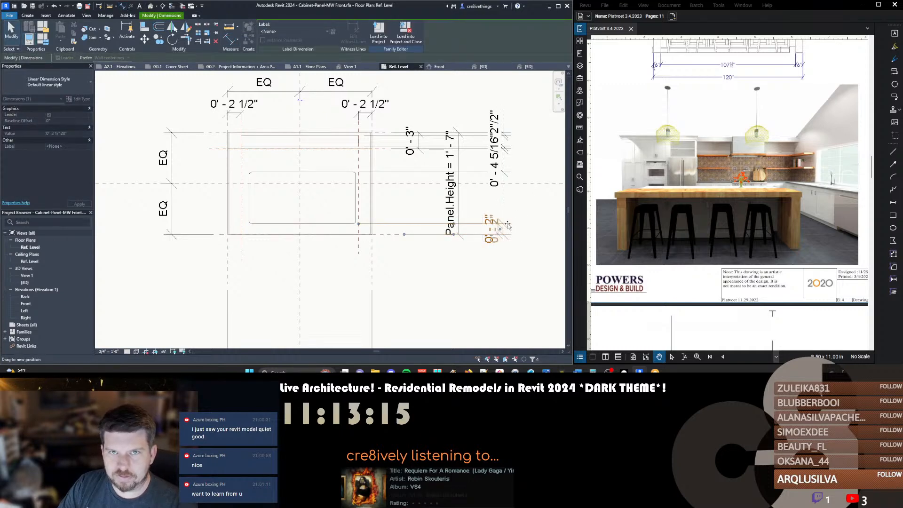
Set the rounded rectangle's bottom and top offset dimensions to 2" each
{"action": "middle_click_drag", "start_coordinate": [384, 197], "coordinate": [398, 196]}
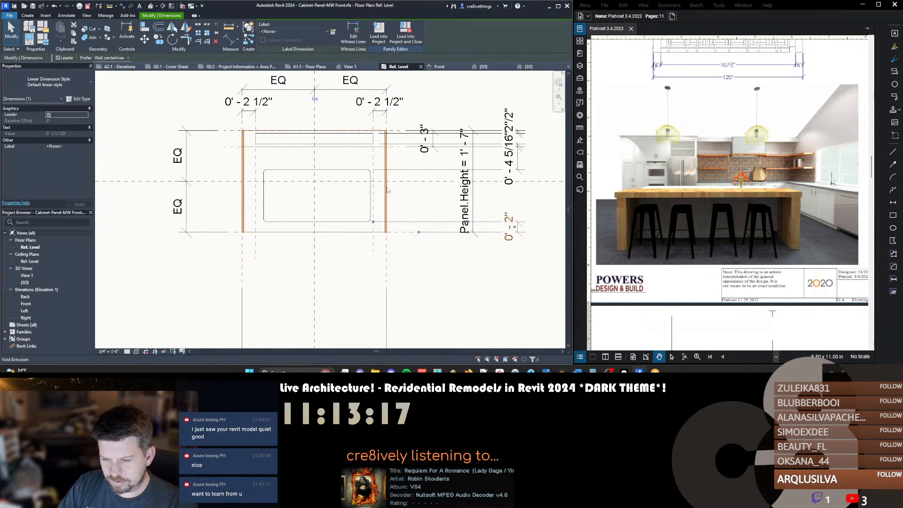
{"action": "left_click", "coordinate": [349, 222]}
{"action": "left_click", "coordinate": [508, 228]}
{"action": "type", "text": "0'"}
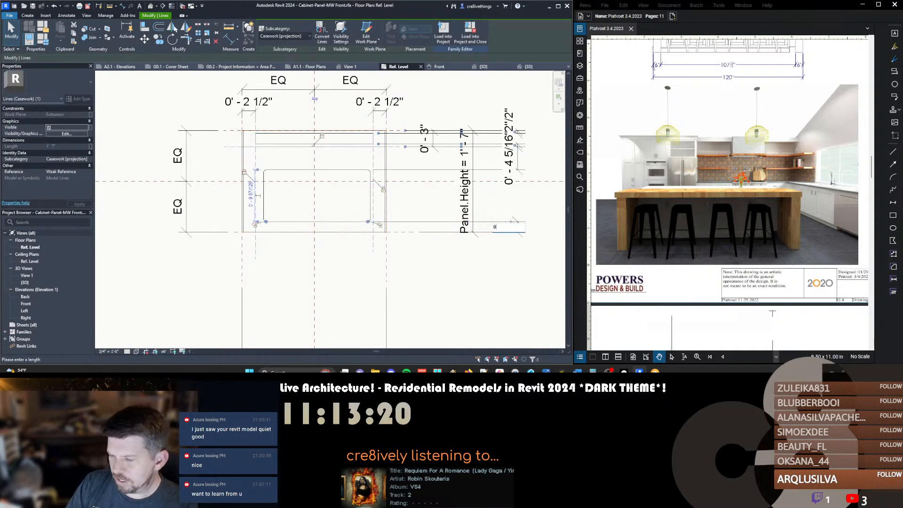
{"action": "type", "text": " - 2"}
{"action": "key", "text": "Return"}
{"action": "left_click", "coordinate": [345, 169]}
{"action": "left_click", "coordinate": [510, 157]}
{"action": "type", "text": "0 2"}
{"action": "key", "text": "Return"}
{"action": "key", "text": "Escape"}
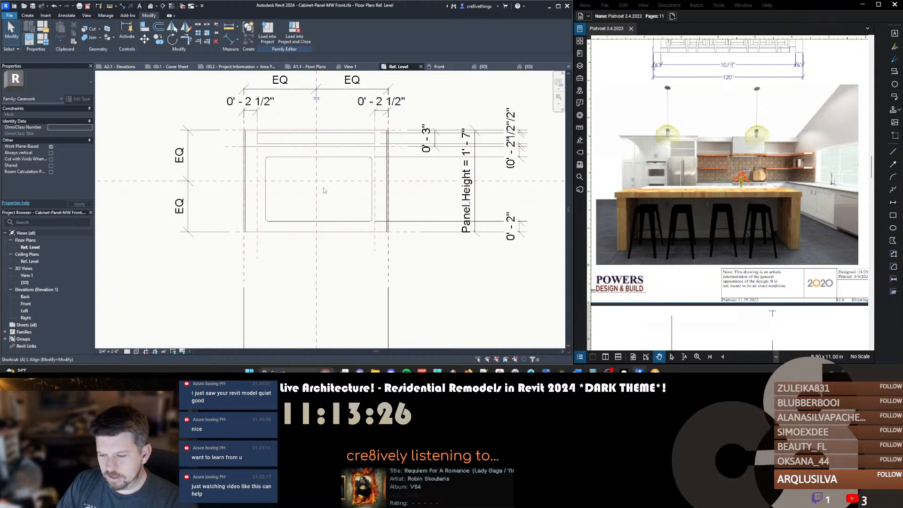
Align the rounded rectangle's two side lines to the inner vertical reference planes and lock them
{"action": "key", "text": "a"}
{"action": "key", "text": "l"}
{"action": "left_click", "coordinate": [256, 164]}
{"action": "left_click", "coordinate": [266, 171]}
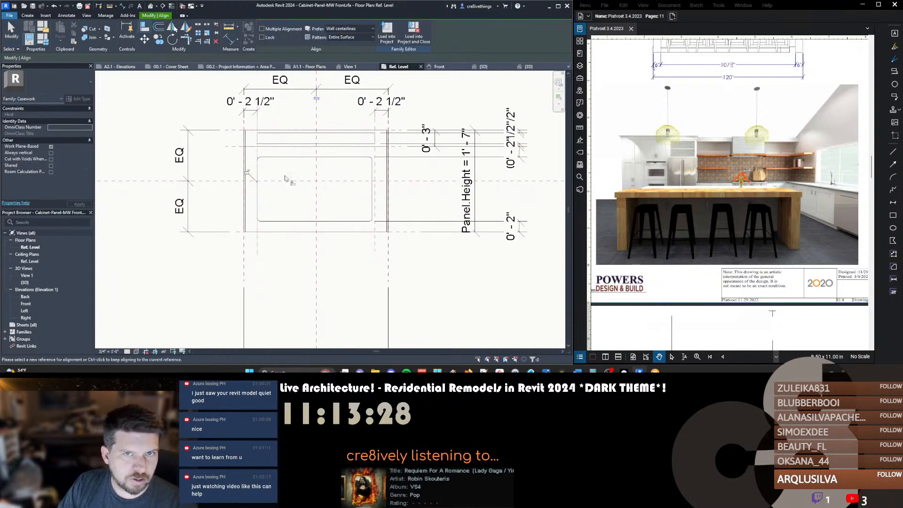
{"action": "left_click", "coordinate": [374, 175]}
{"action": "left_click", "coordinate": [372, 181]}
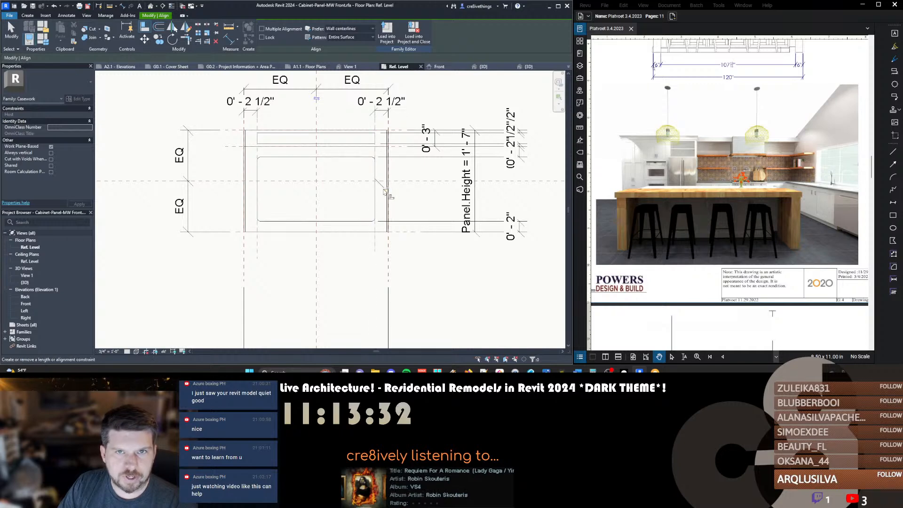
{"action": "key", "text": "Escape"}
{"action": "key", "text": "Escape"}
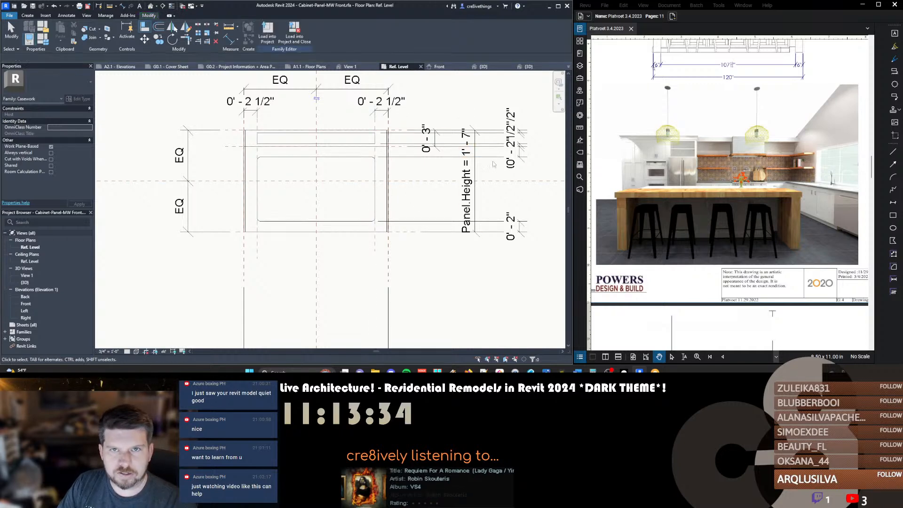
Lock the two 2" offset dimensions of the rounded rectangle
{"action": "left_click", "coordinate": [520, 152]}
{"action": "middle_click_drag", "start_coordinate": [523, 172], "coordinate": [442, 166]}
{"action": "scroll", "coordinate": [442, 166], "scroll_direction": "down", "scroll_amount": 1}
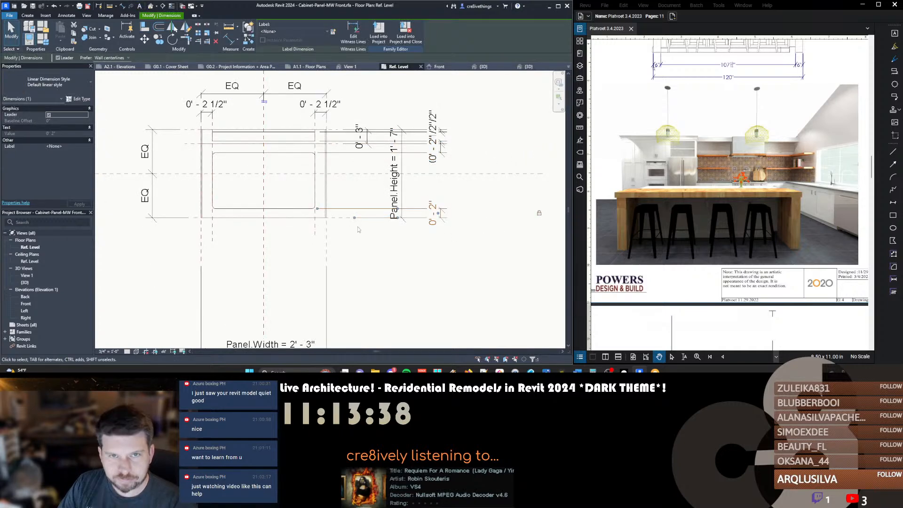
{"action": "middle_click_drag", "start_coordinate": [251, 204], "coordinate": [298, 198]}
{"action": "key", "text": "Escape"}
{"action": "scroll", "coordinate": [288, 190], "scroll_direction": "up", "scroll_amount": 1}
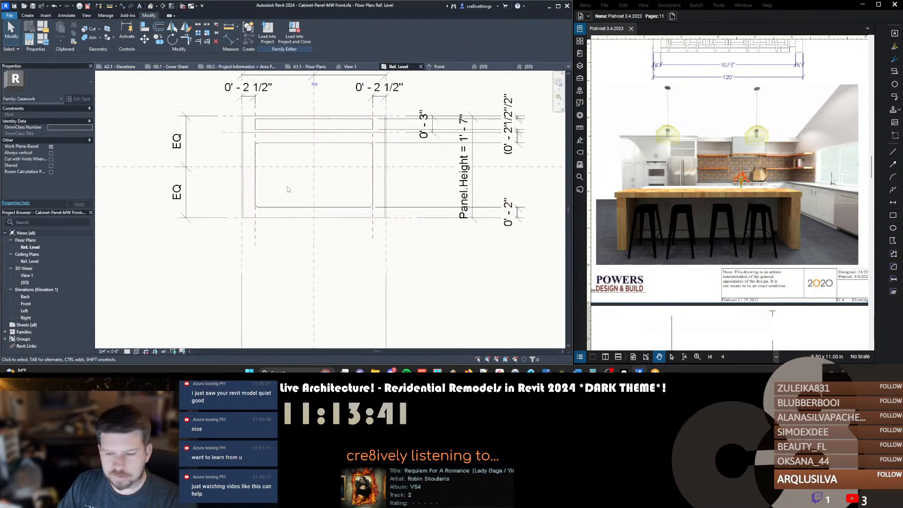
Offset the full chain of the rounded rectangle 1 1/2" inward to create an inner rectangle
{"action": "key", "text": "o"}
{"action": "key", "text": "f"}
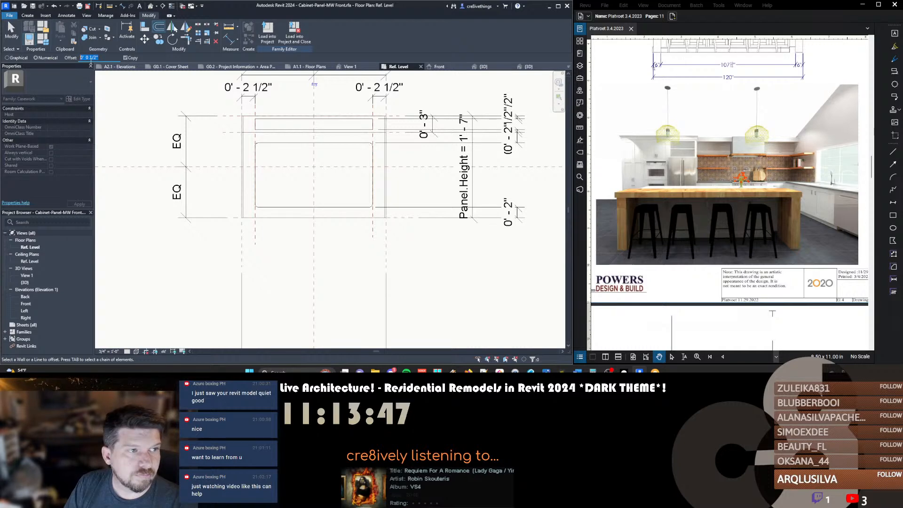
{"action": "type", "text": "0"}
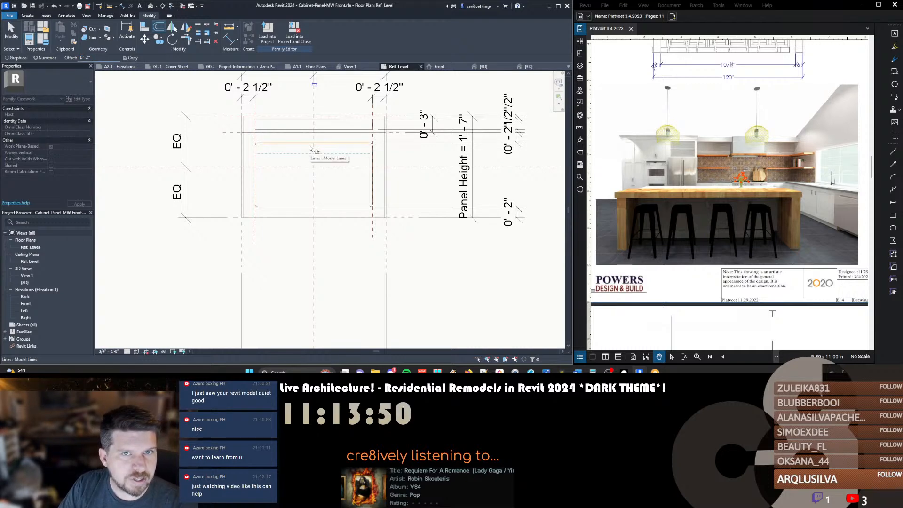
{"action": "left_click", "coordinate": [87, 58]}
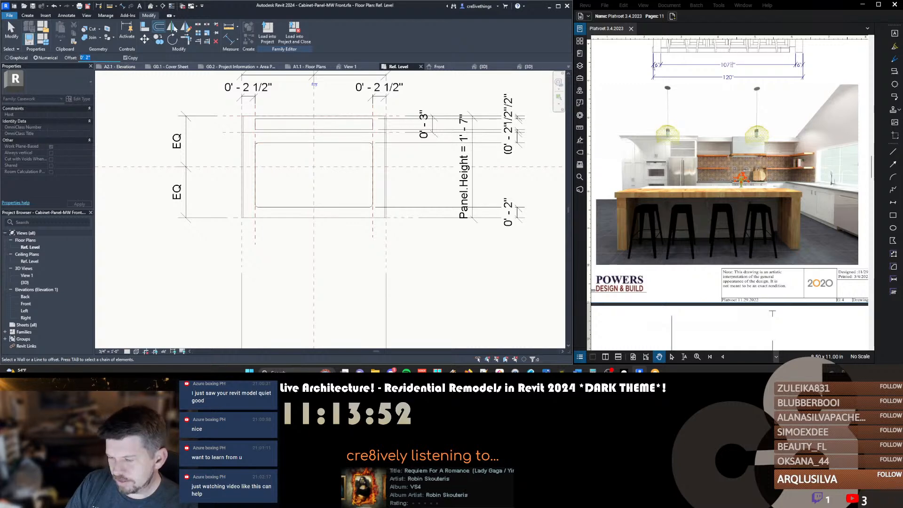
{"action": "type", "text": "0' 1 1/2\""}
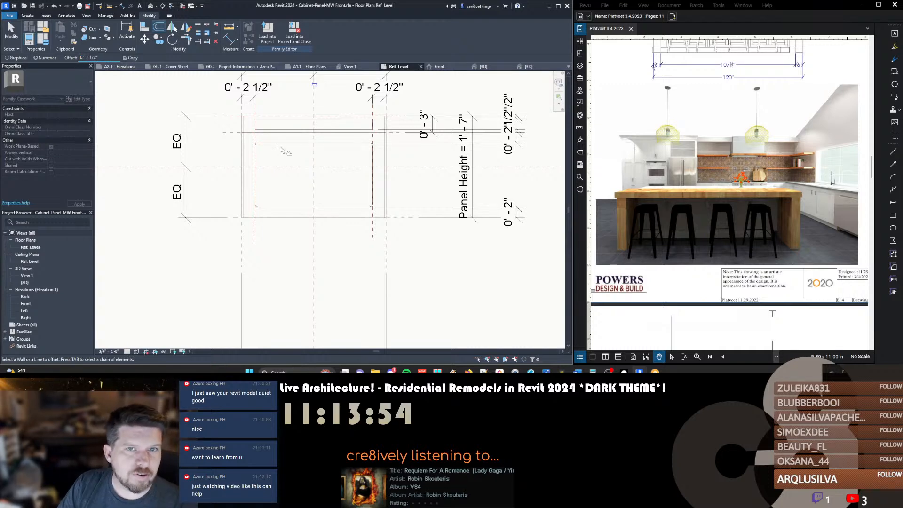
{"action": "key", "text": "Tab"}
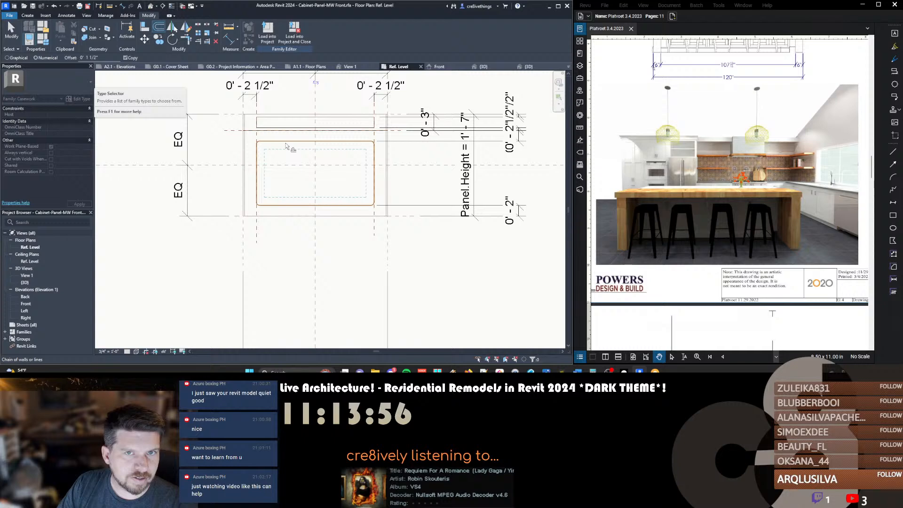
{"action": "left_click", "coordinate": [288, 147]}
{"action": "key", "text": "Escape"}
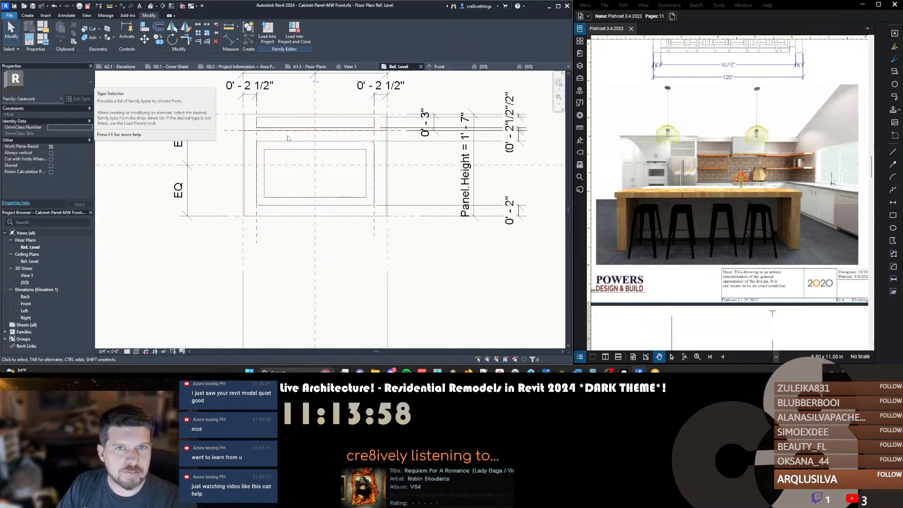
Move the Panel.Width dimension up so it sits just below the panel
{"action": "middle_click_drag", "start_coordinate": [288, 155], "coordinate": [322, 153]}
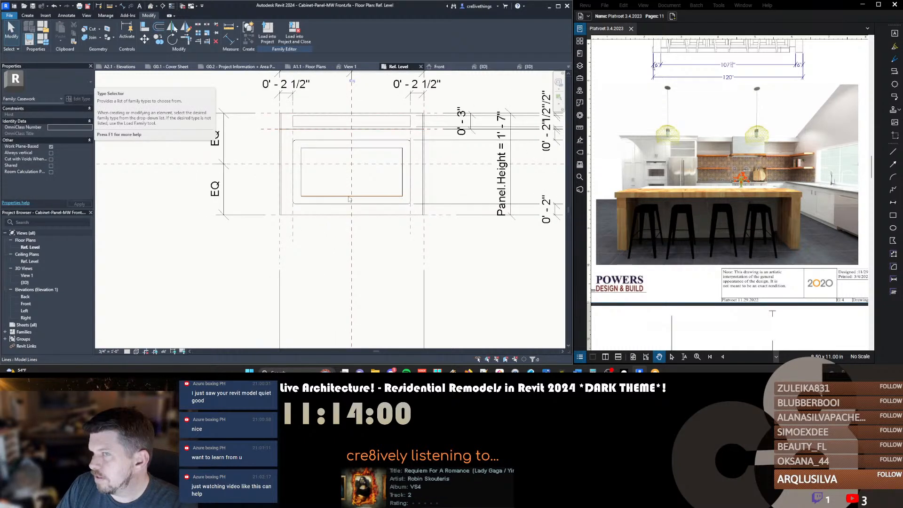
{"action": "scroll", "coordinate": [394, 191], "scroll_direction": "down", "scroll_amount": 2}
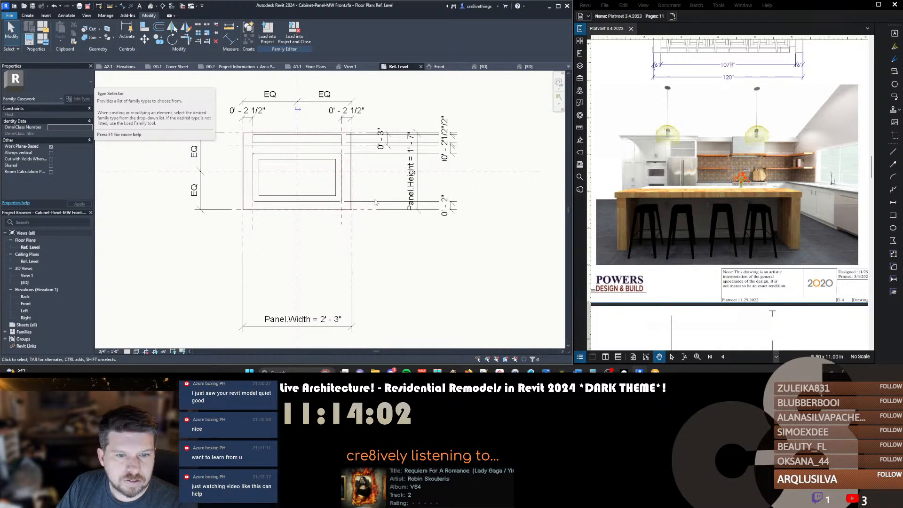
{"action": "middle_click_drag", "start_coordinate": [376, 202], "coordinate": [414, 185]}
{"action": "left_click", "coordinate": [294, 308]}
{"action": "left_click_drag", "start_coordinate": [294, 309], "coordinate": [292, 236]}
{"action": "left_click", "coordinate": [435, 250]}
{"action": "middle_click_drag", "start_coordinate": [435, 250], "coordinate": [435, 273]}
{"action": "scroll", "coordinate": [435, 274], "scroll_direction": "down", "scroll_amount": 1}
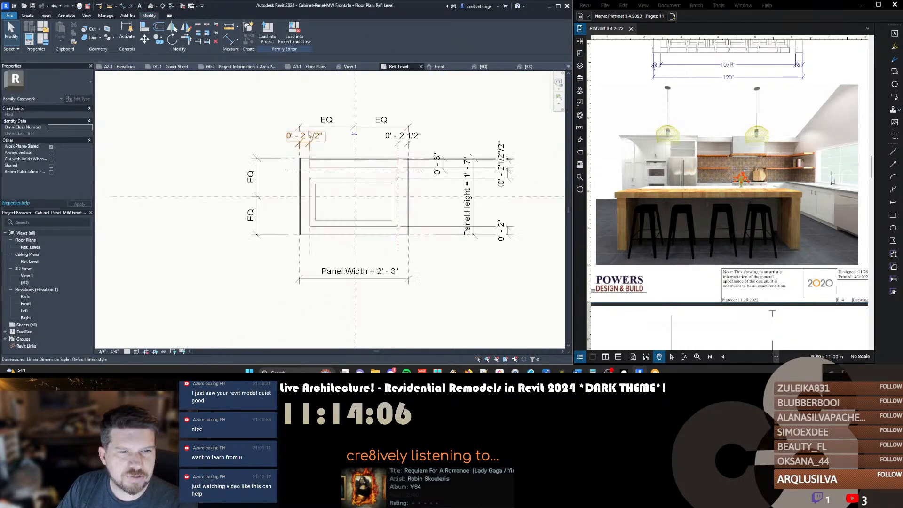
{"action": "left_click", "coordinate": [391, 137]}
{"action": "scroll", "coordinate": [404, 204], "scroll_direction": "up", "scroll_amount": 2}
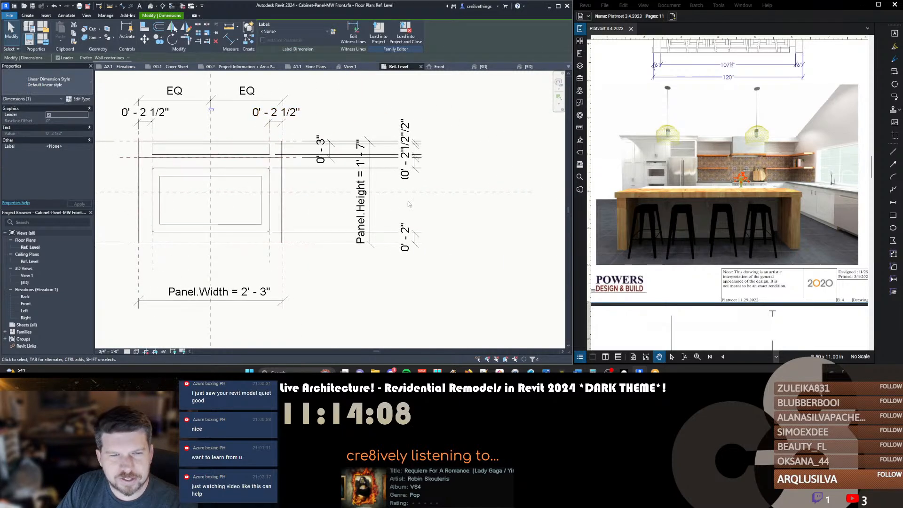
{"action": "left_click", "coordinate": [405, 203]}
{"action": "scroll", "coordinate": [371, 190], "scroll_direction": "down", "scroll_amount": 1}
{"action": "mouse_move", "coordinate": [219, 200]}
{"action": "middle_mouse_down"}
{"action": "mouse_move", "coordinate": [333, 212]}
{"action": "mouse_move", "coordinate": [317, 229]}
{"action": "middle_mouse_up"}
{"action": "scroll", "coordinate": [310, 191], "scroll_direction": "down", "scroll_amount": 1}
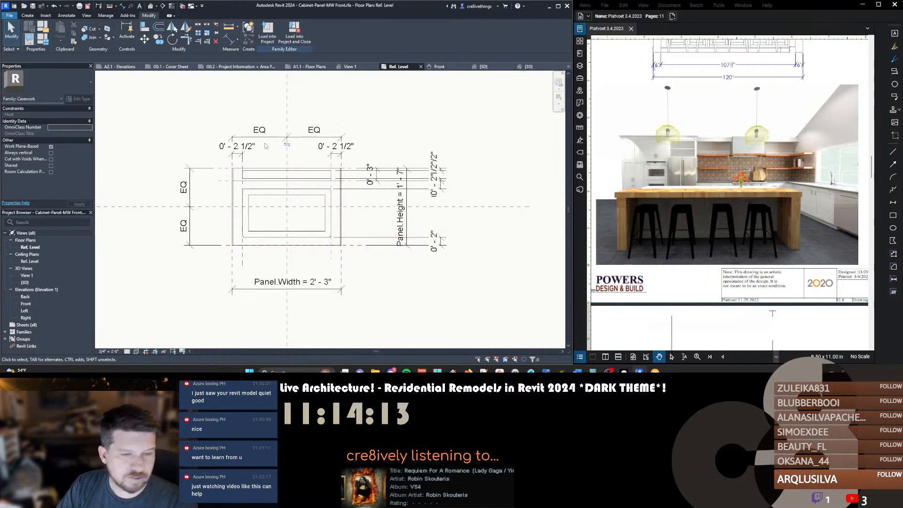
{"action": "middle_click_drag", "start_coordinate": [265, 146], "coordinate": [281, 146]}
View the microwave panel in 3D and switch to the 3D view of the Base Cabinet-MWD-Mission family
{"action": "key", "text": "ctrl+Tab"}
{"action": "middle_click_drag", "start_coordinate": [357, 232], "coordinate": [371, 210], "text": "shift"}
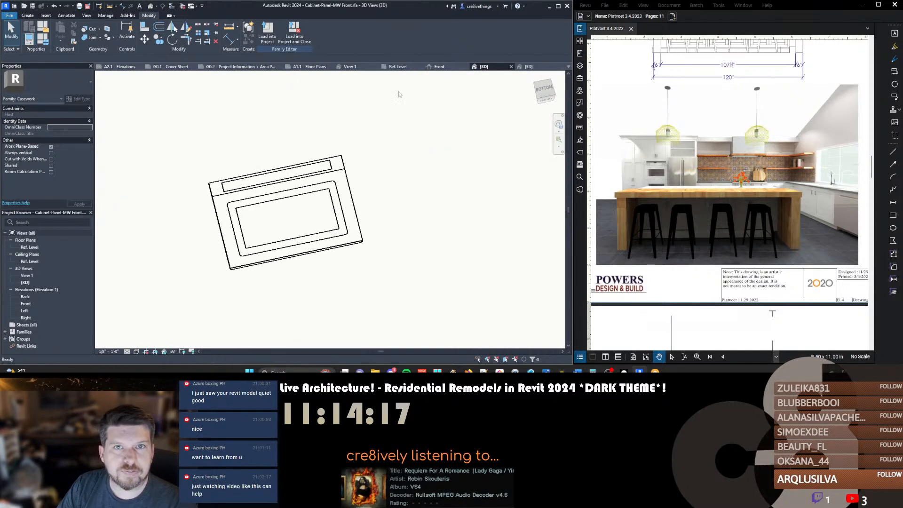
{"action": "left_click", "coordinate": [399, 66]}
{"action": "left_click", "coordinate": [437, 68]}
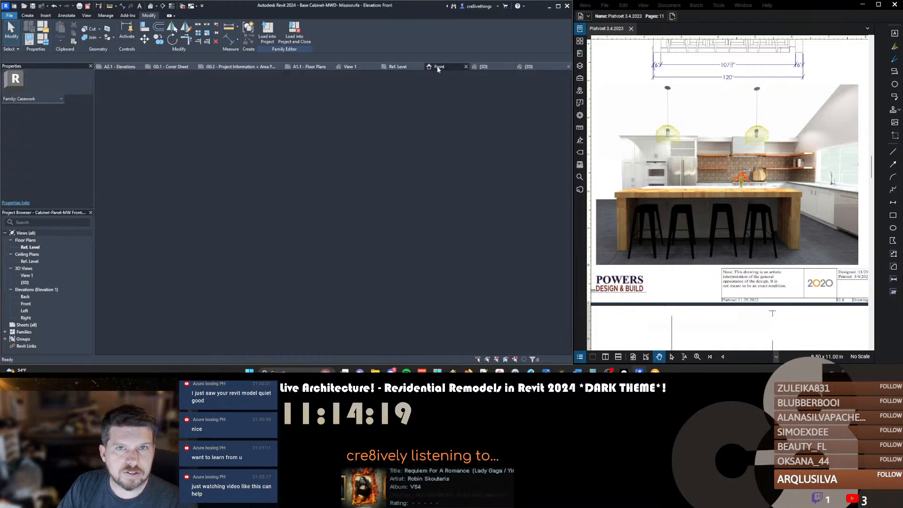
{"action": "left_click", "coordinate": [531, 68]}
{"action": "scroll", "coordinate": [287, 193], "scroll_direction": "down", "scroll_amount": 3}
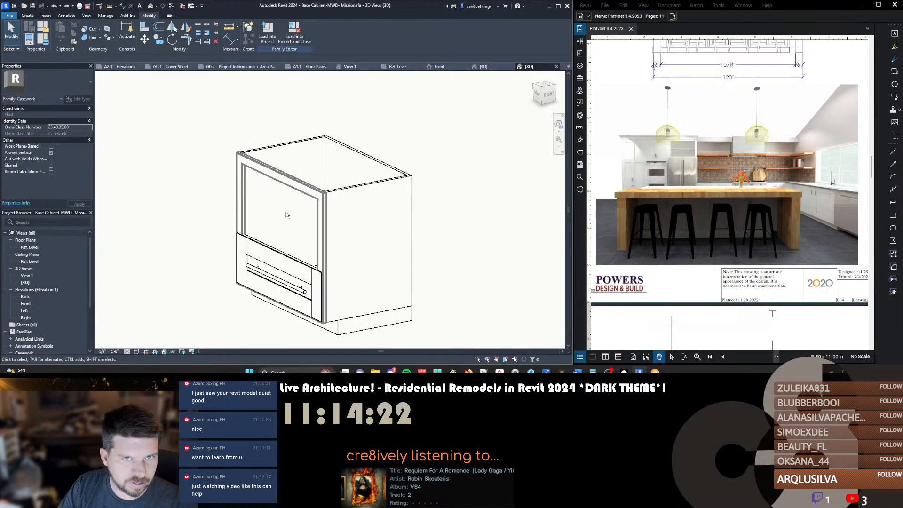
{"action": "scroll", "coordinate": [287, 210], "scroll_direction": "up", "scroll_amount": 2}
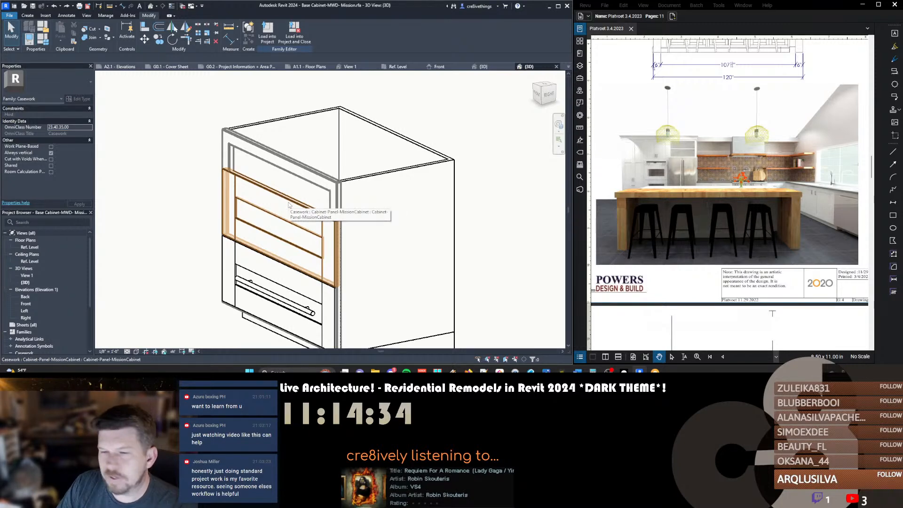
Try changing the panel above the bottom drawer to the Cabinet-Panel-MissionCabinet type of Cabinet-Panel-MW Front
{"action": "left_click", "coordinate": [288, 202]}
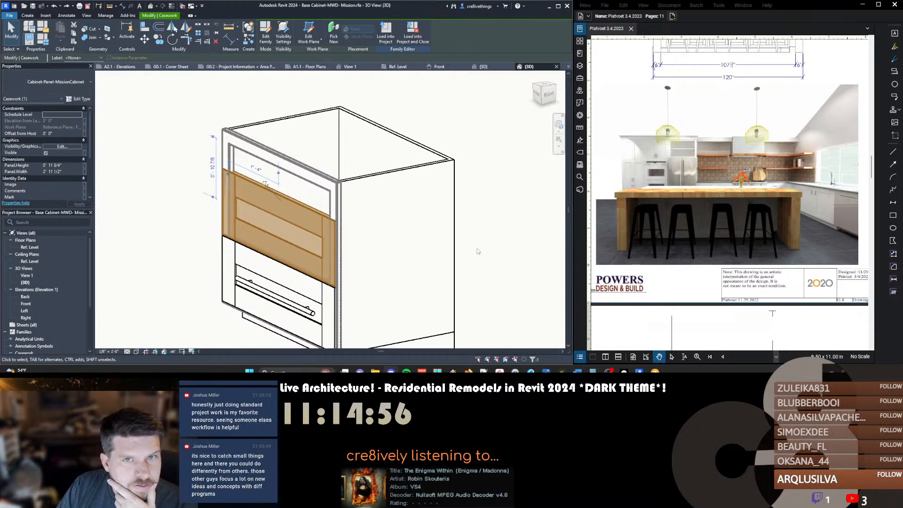
{"action": "middle_click_drag", "start_coordinate": [310, 241], "coordinate": [322, 197], "text": "shift"}
{"action": "scroll", "coordinate": [317, 215], "scroll_direction": "down", "scroll_amount": 1}
{"action": "scroll", "coordinate": [315, 195], "scroll_direction": "up", "scroll_amount": 1}
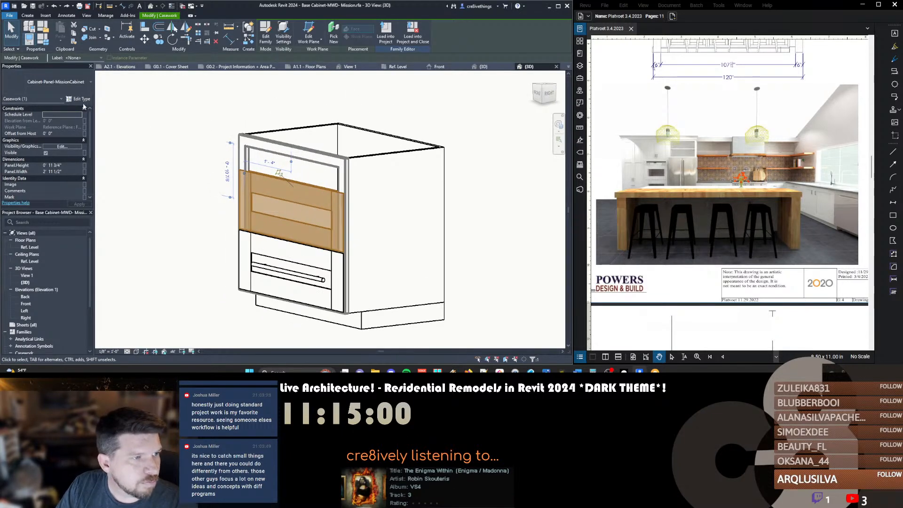
{"action": "left_click", "coordinate": [62, 88]}
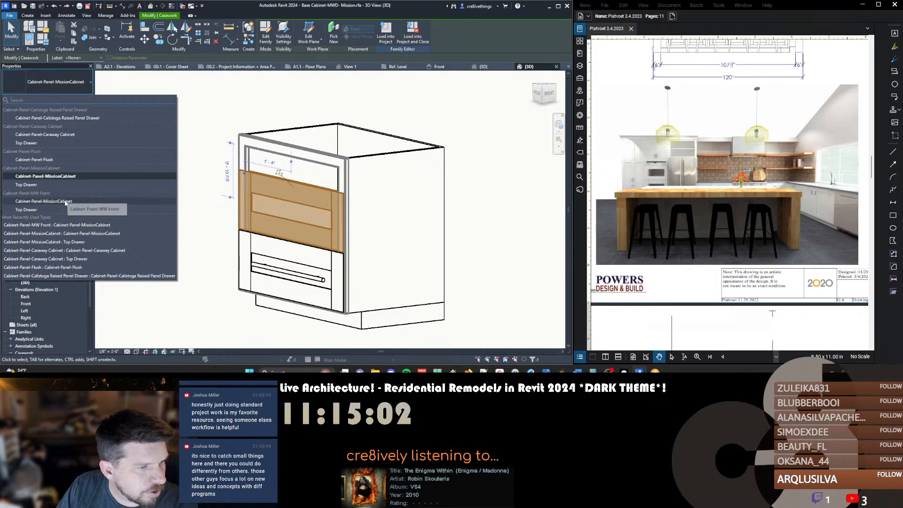
{"action": "left_click", "coordinate": [67, 201]}
{"action": "left_click", "coordinate": [439, 353]}
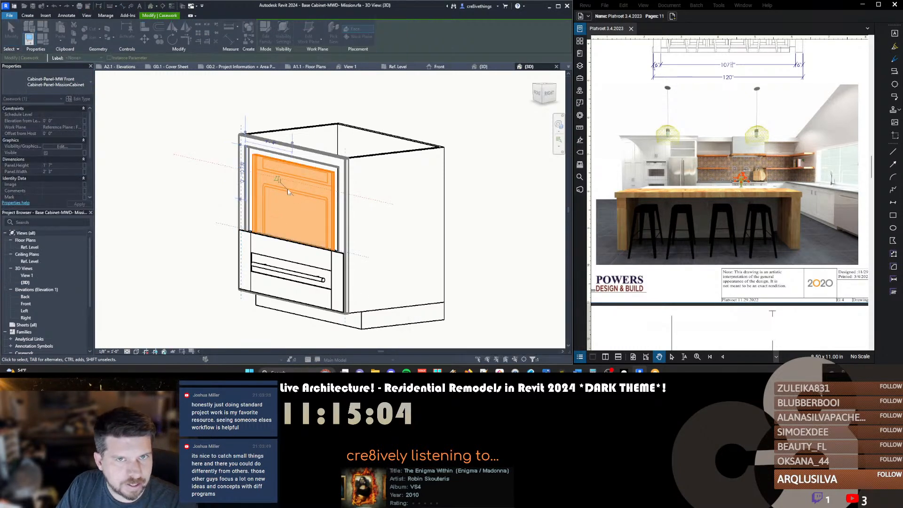
{"action": "left_click", "coordinate": [187, 185]}
{"action": "scroll", "coordinate": [318, 177], "scroll_direction": "up", "scroll_amount": 3}
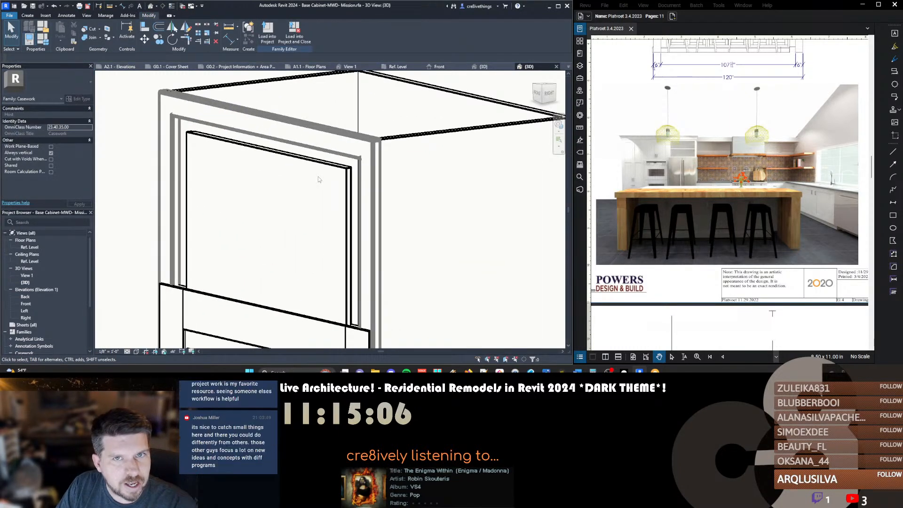
{"action": "middle_click_drag", "start_coordinate": [321, 177], "coordinate": [319, 239], "text": "shift"}
Undo the panel type change in the cabinet family
{"action": "key", "text": "ctrl+z"}
{"action": "key", "text": "ctrl+z"}
{"action": "key", "text": "ctrl+z"}
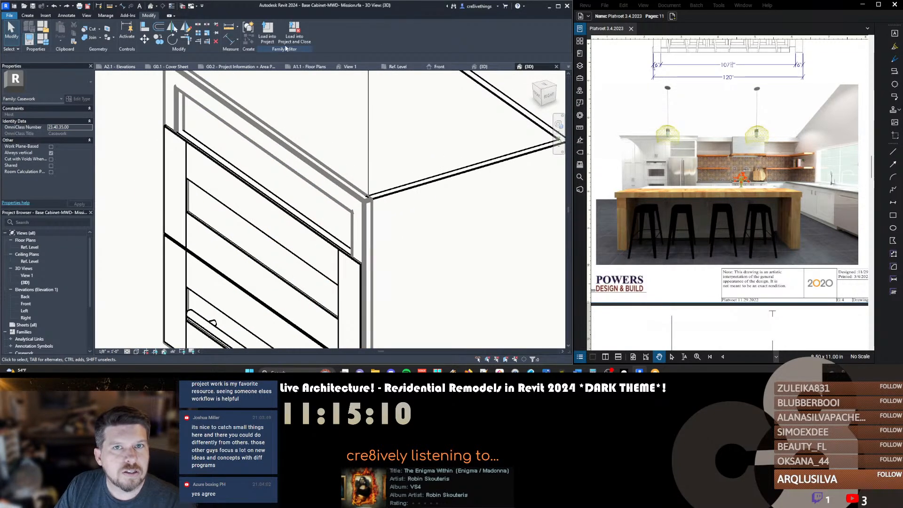
Load the edited Cabinet-Panel-MW Front family into Base Cabinet-MWD-Mission, overwriting the existing version
{"action": "left_click", "coordinate": [483, 67]}
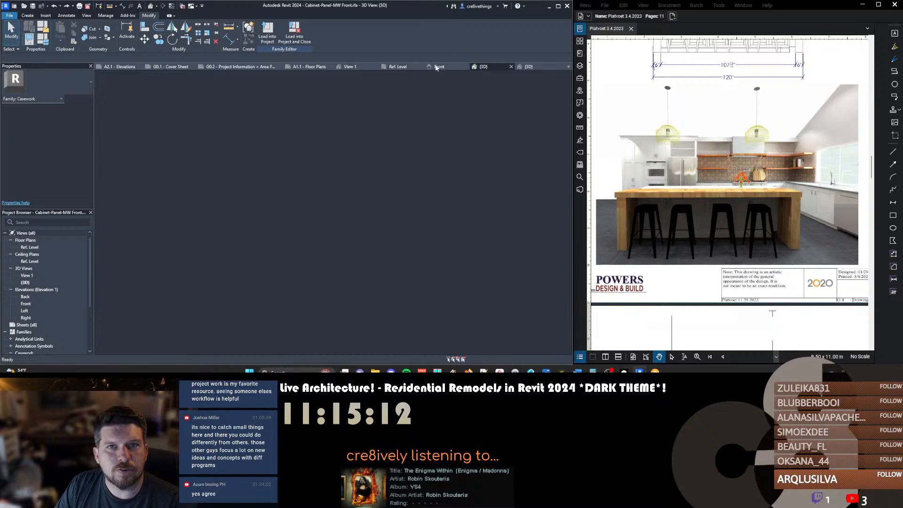
{"action": "scroll", "coordinate": [348, 270], "scroll_direction": "up", "scroll_amount": 4}
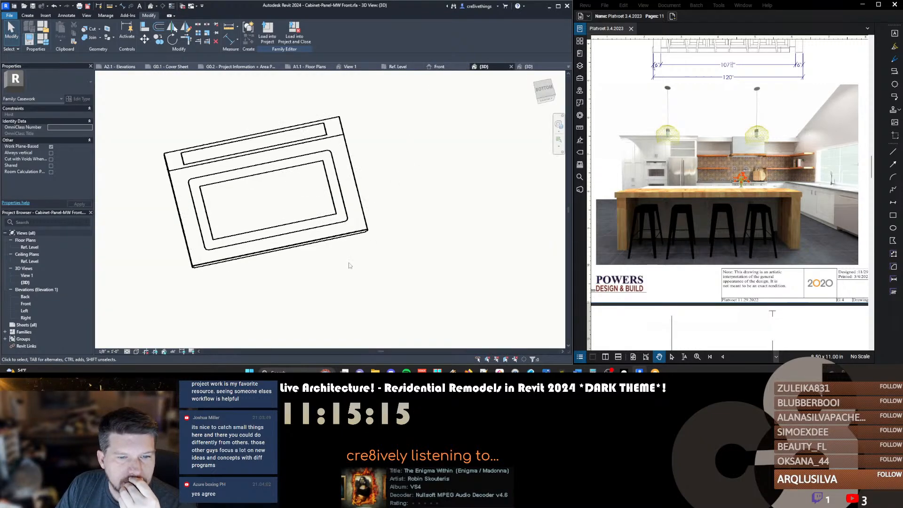
{"action": "scroll", "coordinate": [358, 232], "scroll_direction": "down", "scroll_amount": 3}
{"action": "left_click", "coordinate": [267, 31]}
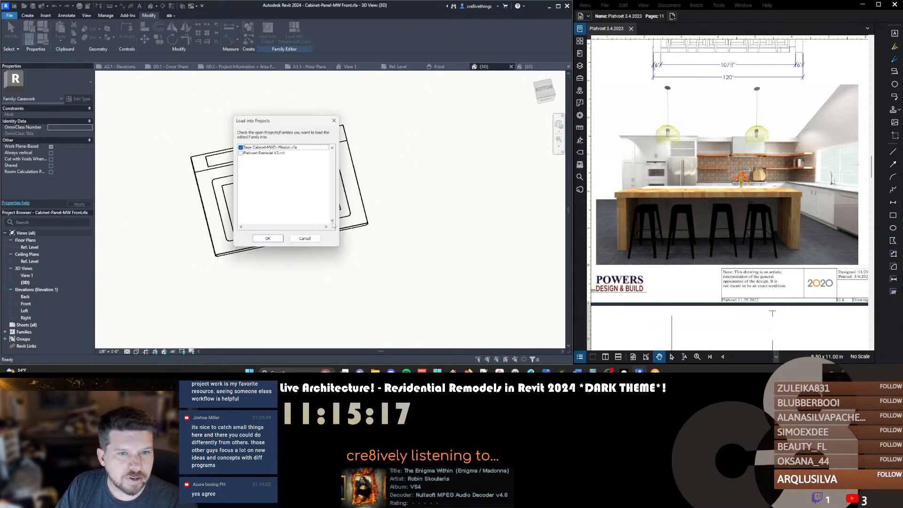
{"action": "left_click", "coordinate": [268, 239]}
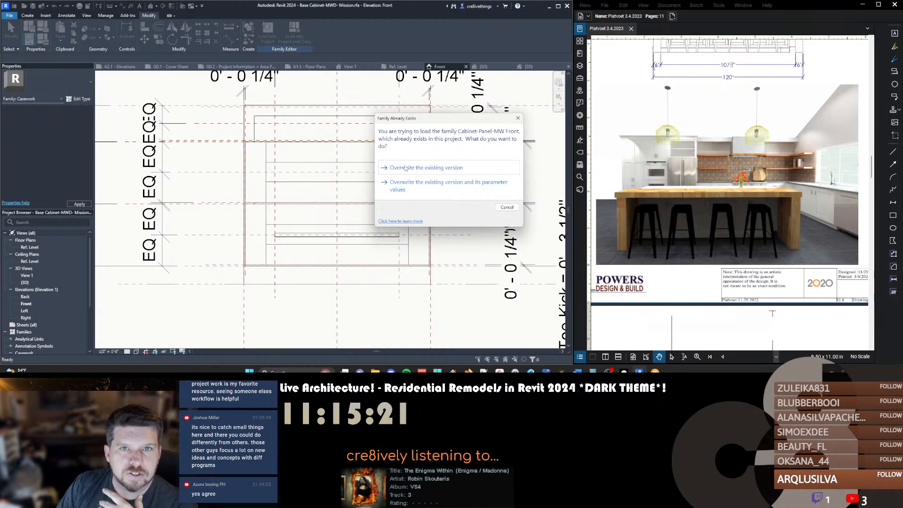
{"action": "left_click", "coordinate": [426, 168]}
Change the panel above the bottom drawer to Cabinet-Panel-MW Front, type Cabinet-Panel-MissionCabinet, and inspect its placement in 3D
{"action": "left_click", "coordinate": [347, 185]}
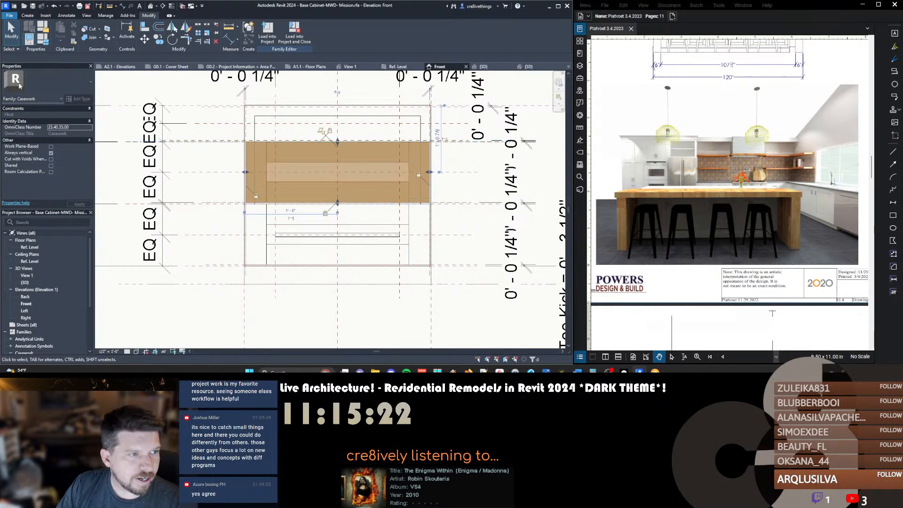
{"action": "left_click", "coordinate": [56, 83]}
{"action": "left_click", "coordinate": [40, 201]}
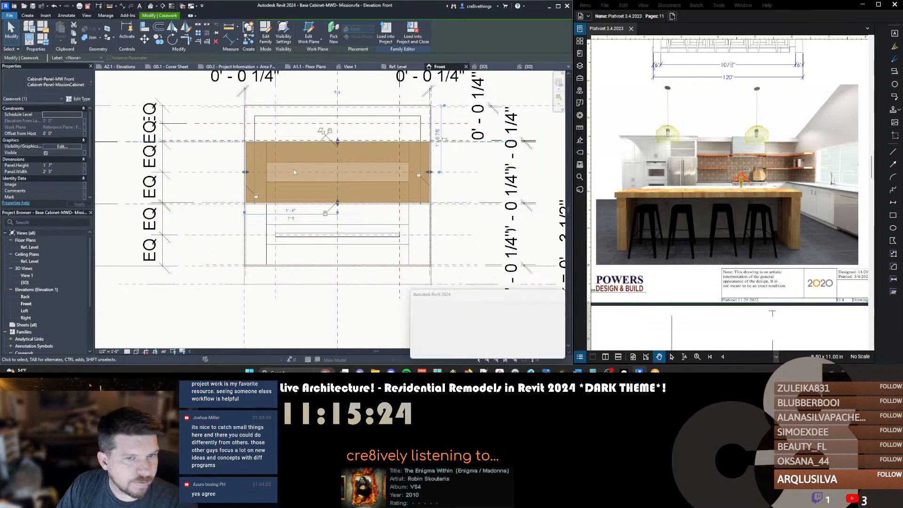
{"action": "middle_click_drag", "start_coordinate": [337, 151], "coordinate": [330, 231]}
{"action": "key", "text": "Escape"}
{"action": "key", "text": "ctrl+Tab"}
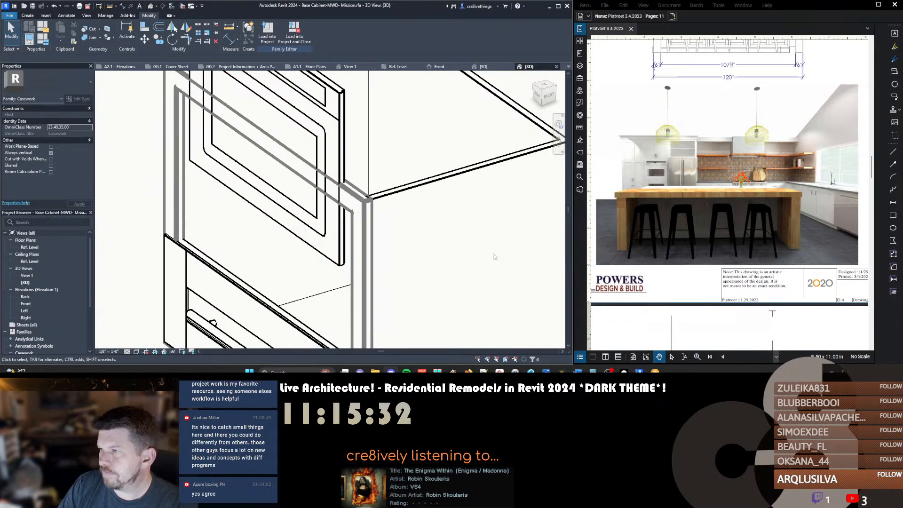
{"action": "scroll", "coordinate": [374, 196], "scroll_direction": "down", "scroll_amount": 3}
{"action": "middle_click_drag", "start_coordinate": [333, 230], "coordinate": [356, 235]}
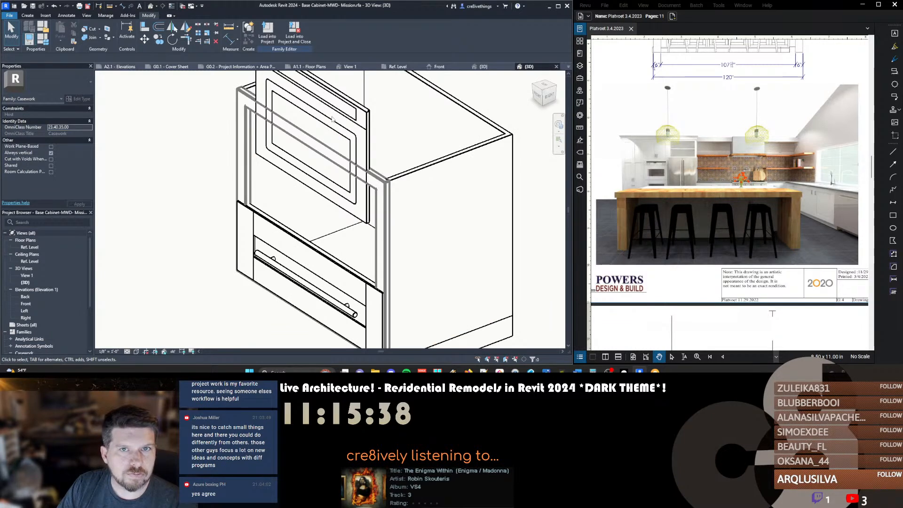
{"action": "middle_click_drag", "start_coordinate": [294, 187], "coordinate": [364, 151]}
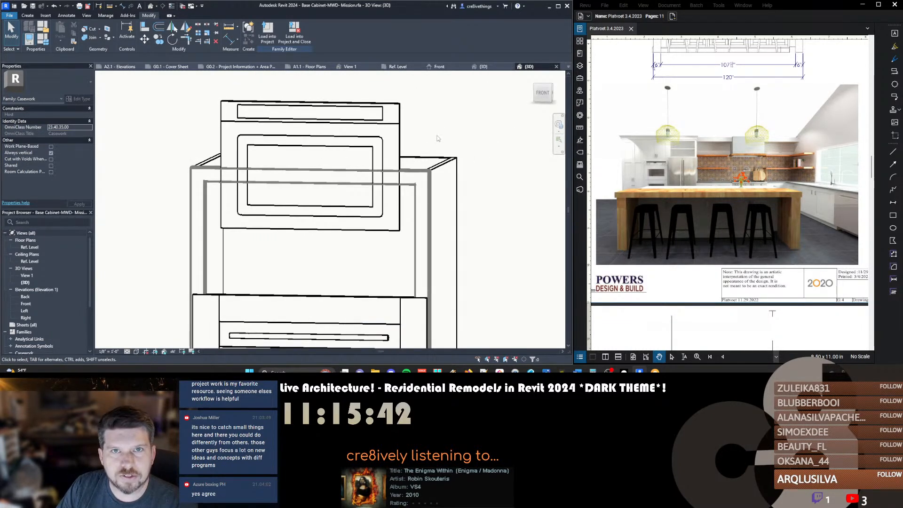
In the Front elevation, stretch the microwave panel's bottom edge down to the top of the bottom drawer
{"action": "left_click", "coordinate": [438, 67]}
{"action": "scroll", "coordinate": [290, 248], "scroll_direction": "down", "scroll_amount": 2}
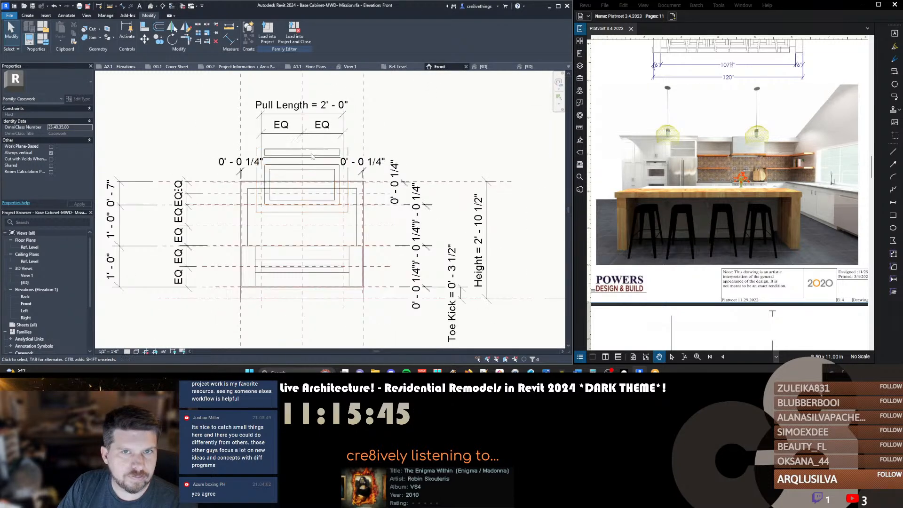
{"action": "left_click", "coordinate": [290, 248]}
{"action": "left_click_drag", "start_coordinate": [301, 221], "coordinate": [379, 261]}
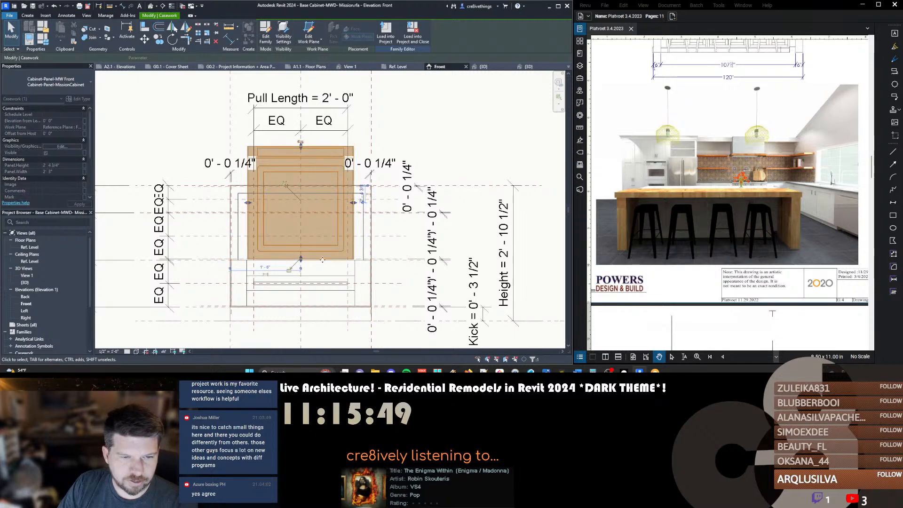
Stretch the microwave panel's sides to the cabinet's outer vertical reference planes, lock the left side, and lower its top edge to the frame's inner top line
{"action": "left_click_drag", "start_coordinate": [347, 211], "coordinate": [371, 211]}
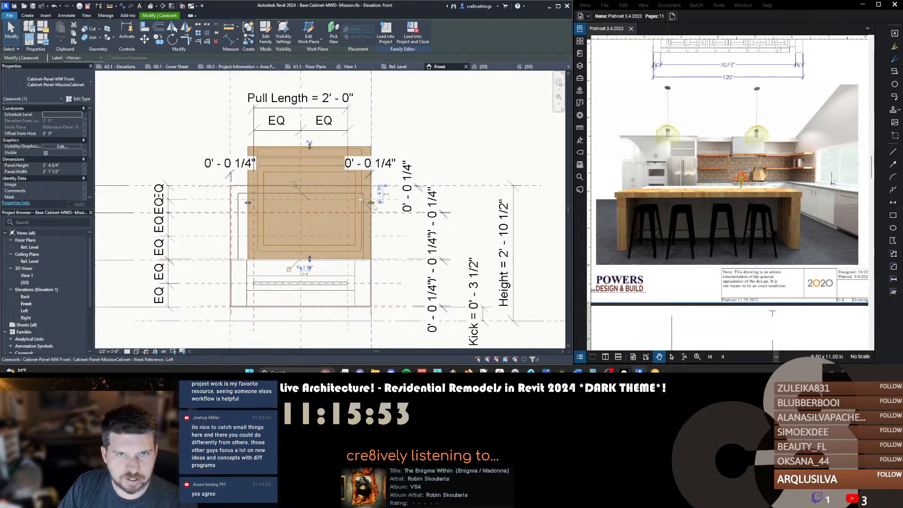
{"action": "left_click_drag", "start_coordinate": [237, 207], "coordinate": [230, 209]}
{"action": "left_click", "coordinate": [240, 221]}
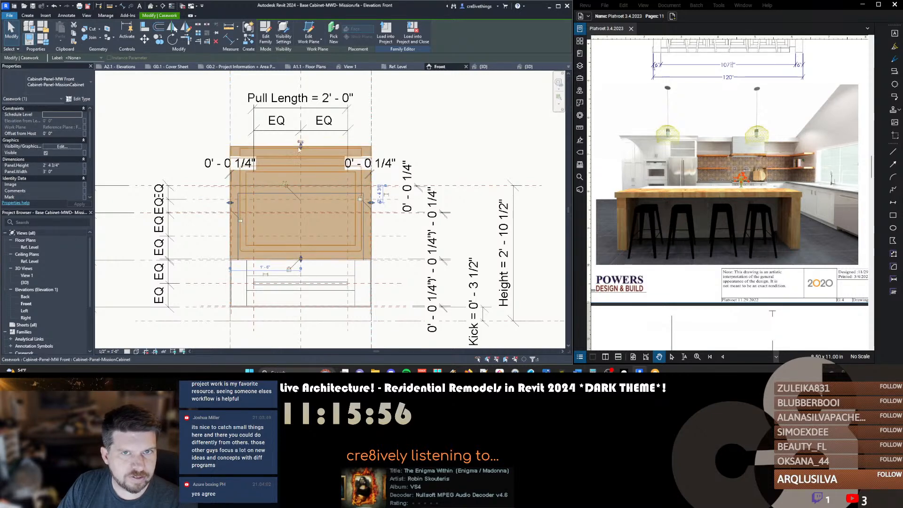
{"action": "left_click_drag", "start_coordinate": [300, 147], "coordinate": [314, 194]}
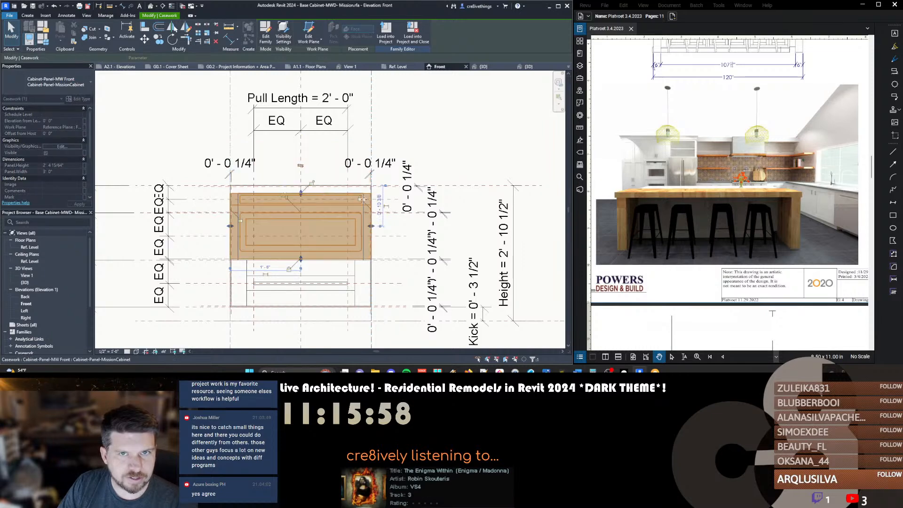
Inspect the microwave panel's fit on the cabinet front from several angles in 3D
{"action": "left_click", "coordinate": [324, 157]}
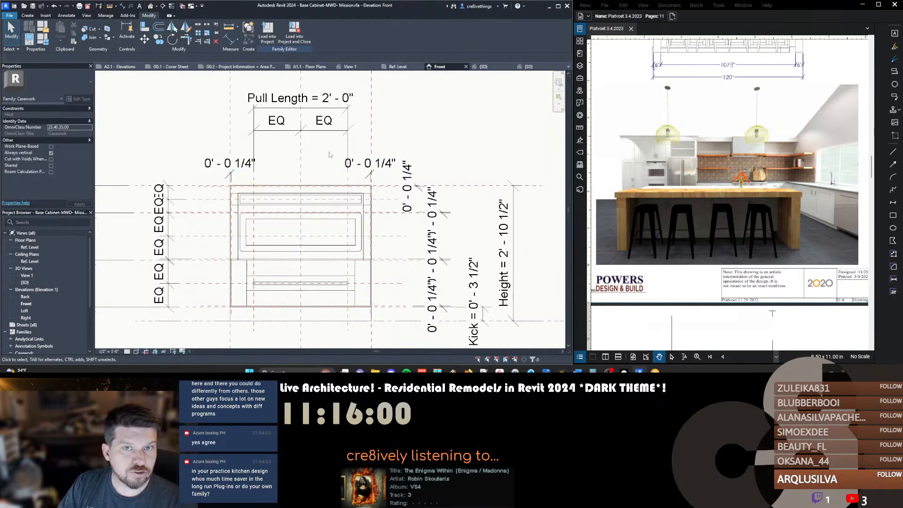
{"action": "scroll", "coordinate": [280, 221], "scroll_direction": "up", "scroll_amount": 1}
{"action": "key", "text": "ctrl+Tab"}
{"action": "scroll", "coordinate": [275, 178], "scroll_direction": "down", "scroll_amount": 1}
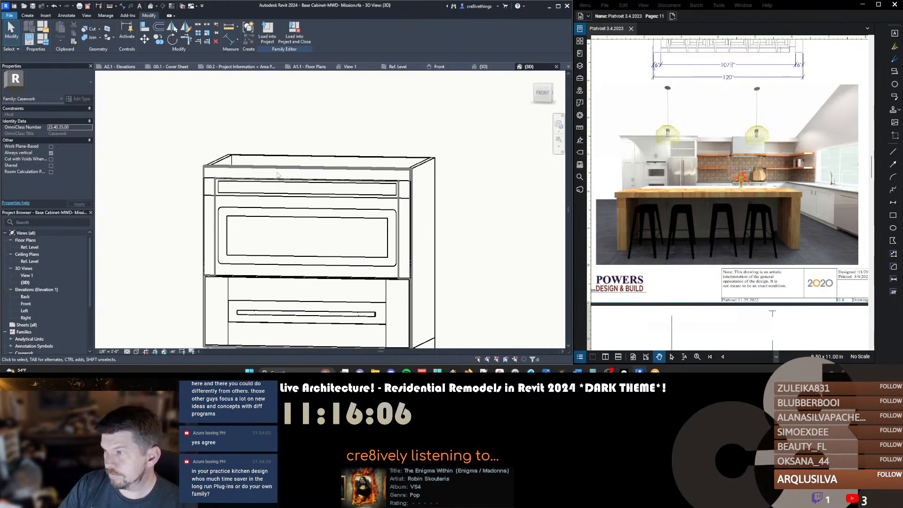
{"action": "middle_click_drag", "start_coordinate": [310, 181], "coordinate": [327, 134]}
{"action": "scroll", "coordinate": [328, 135], "scroll_direction": "down", "scroll_amount": 2}
{"action": "middle_click_drag", "start_coordinate": [500, 205], "coordinate": [335, 135], "text": "shift"}
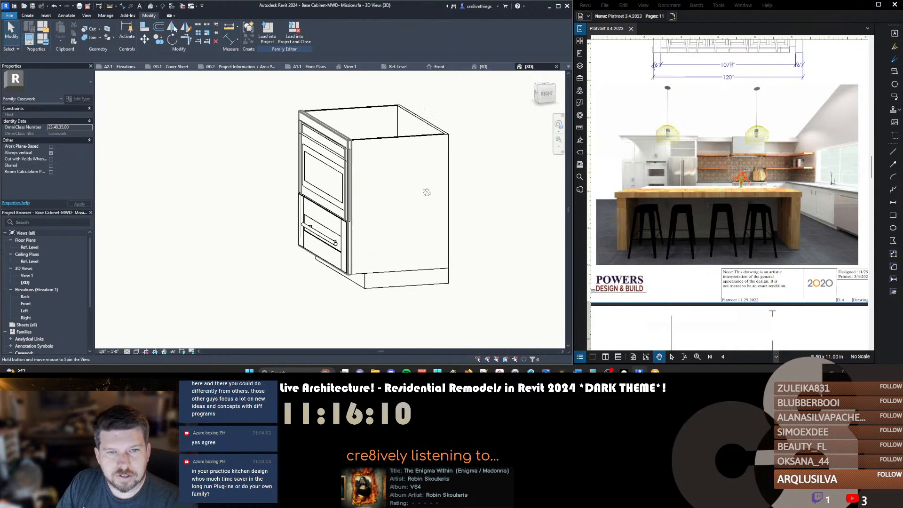
{"action": "scroll", "coordinate": [335, 135], "scroll_direction": "up", "scroll_amount": 2}
{"action": "middle_click_drag", "start_coordinate": [329, 177], "coordinate": [367, 172], "text": "shift"}
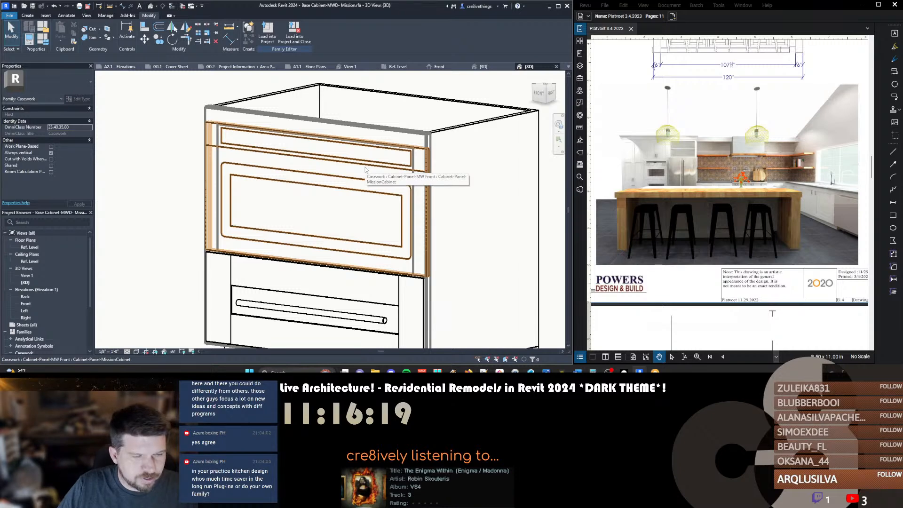
{"action": "scroll", "coordinate": [365, 170], "scroll_direction": "down", "scroll_amount": 2}
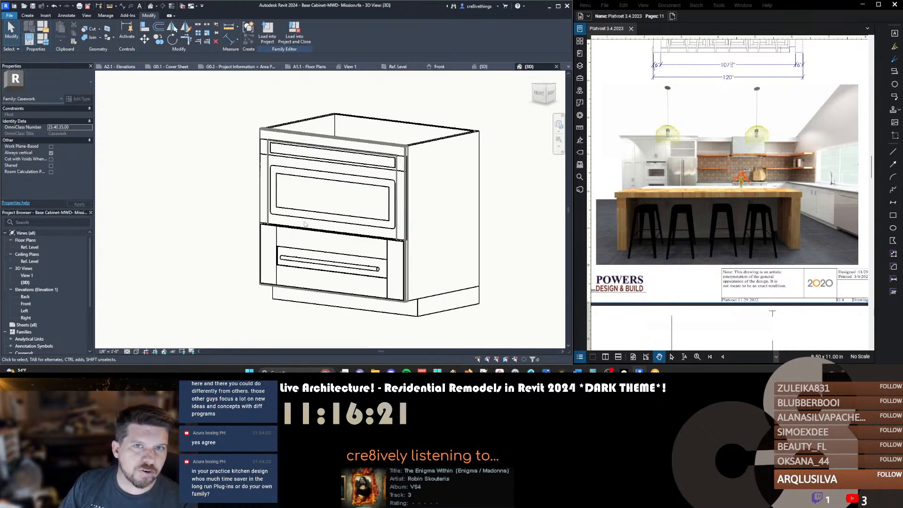
{"action": "middle_click_drag", "start_coordinate": [305, 225], "coordinate": [327, 269], "text": "shift"}
{"action": "scroll", "coordinate": [337, 123], "scroll_direction": "up", "scroll_amount": 1}
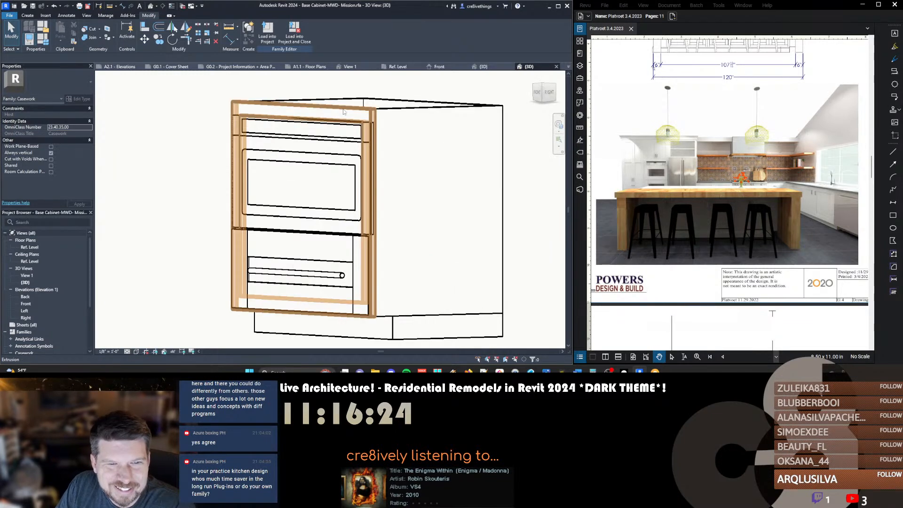
{"action": "scroll", "coordinate": [153, 146], "scroll_direction": "down", "scroll_amount": 2}
In the Front elevation, stretch the microwave panel's top edge up to the reference plane near the cabinet top, for a panel height of 1' 6 1/2"
{"action": "left_click", "coordinate": [243, 137]}
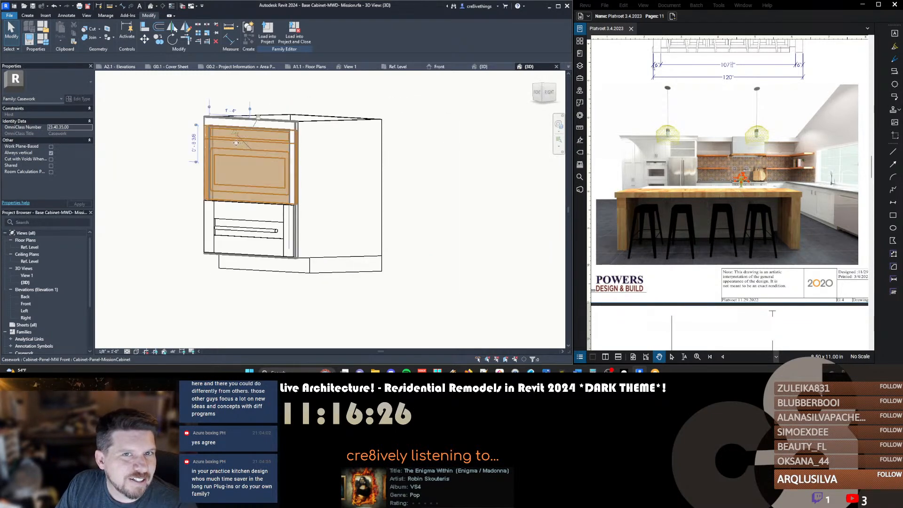
{"action": "left_click", "coordinate": [439, 67]}
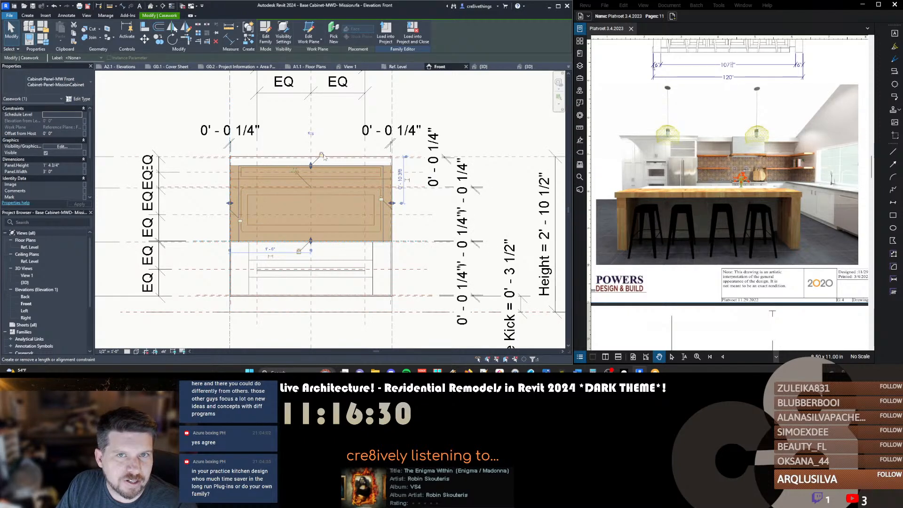
{"action": "left_click_drag", "start_coordinate": [312, 175], "coordinate": [306, 160]}
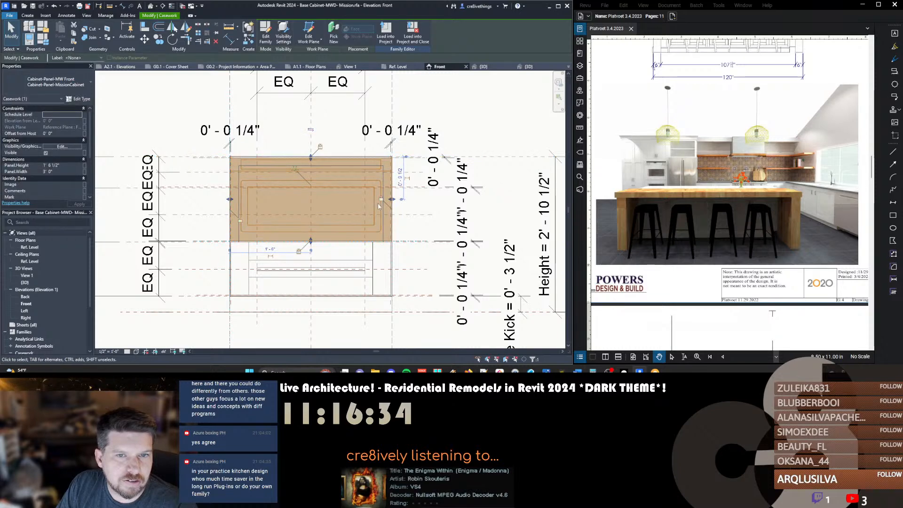
Pull both sides of the microwave panel in to the 1/4" inset reference planes, removing the conflicting constraints, for a 2' 11 1/2" panel width
{"action": "scroll", "coordinate": [391, 202], "scroll_direction": "up", "scroll_amount": 3}
{"action": "left_click_drag", "start_coordinate": [393, 198], "coordinate": [388, 197]}
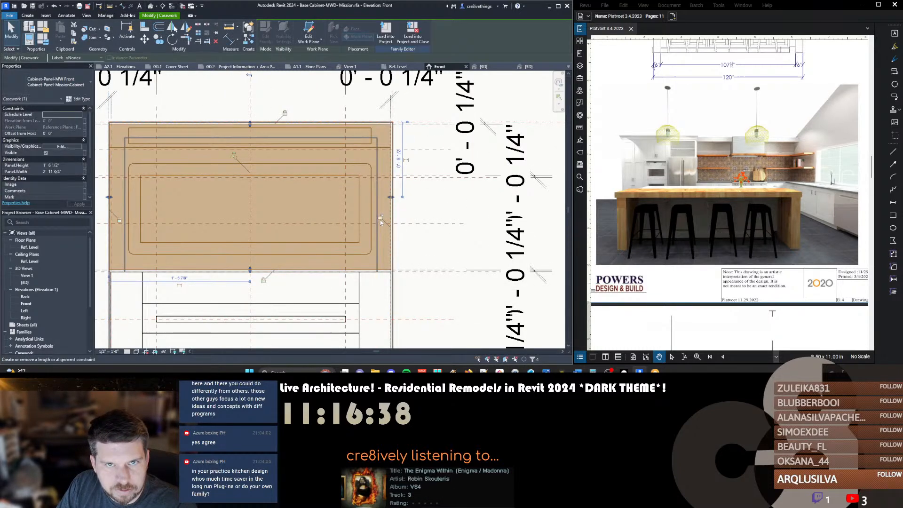
{"action": "middle_click_drag", "start_coordinate": [144, 214], "coordinate": [293, 206]}
{"action": "left_click_drag", "start_coordinate": [253, 192], "coordinate": [255, 192]}
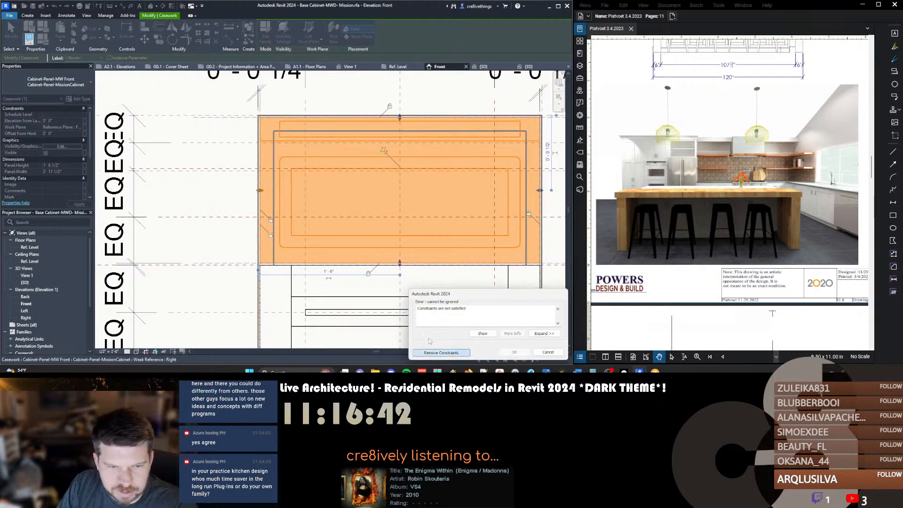
{"action": "left_click", "coordinate": [445, 352]}
{"action": "left_click", "coordinate": [227, 248]}
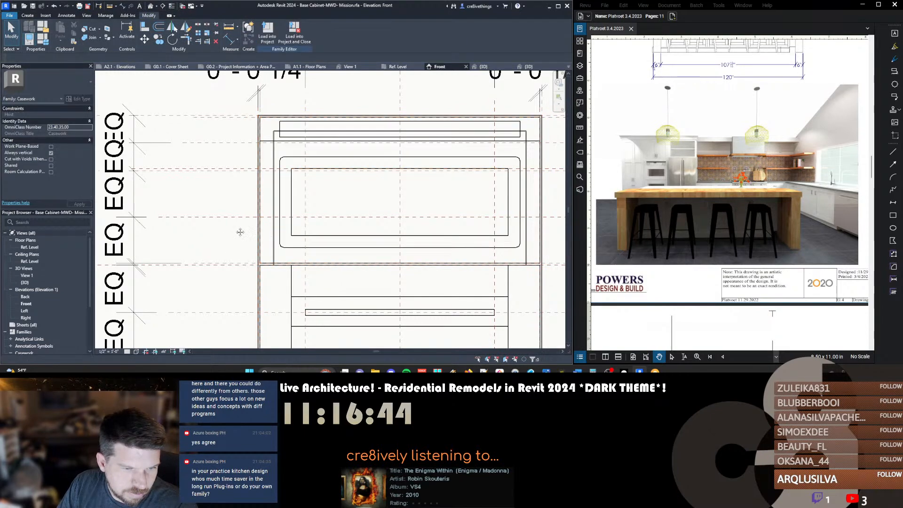
Check the resized panel in 3D and load the Base Cabinet-MWD-Mission family into the Platvoet Remodel V2.rvt project
{"action": "scroll", "coordinate": [227, 249], "scroll_direction": "down", "scroll_amount": 2}
{"action": "key", "text": "ctrl+Tab"}
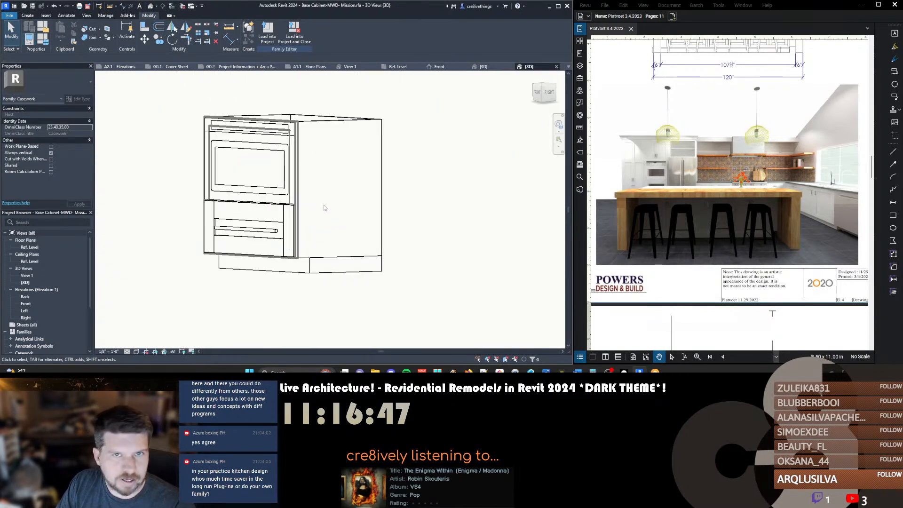
{"action": "middle_click_drag", "start_coordinate": [154, 203], "coordinate": [167, 214], "text": "shift"}
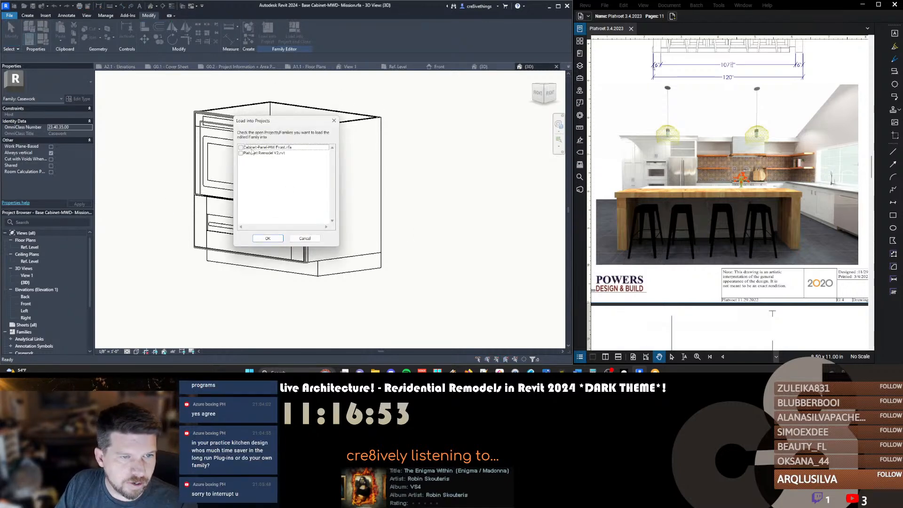
{"action": "left_click", "coordinate": [254, 153]}
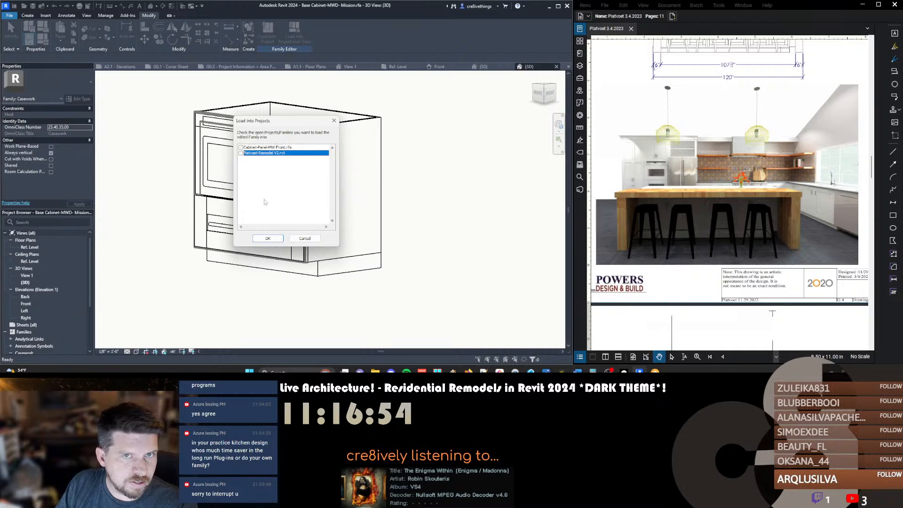
{"action": "left_click", "coordinate": [268, 239]}
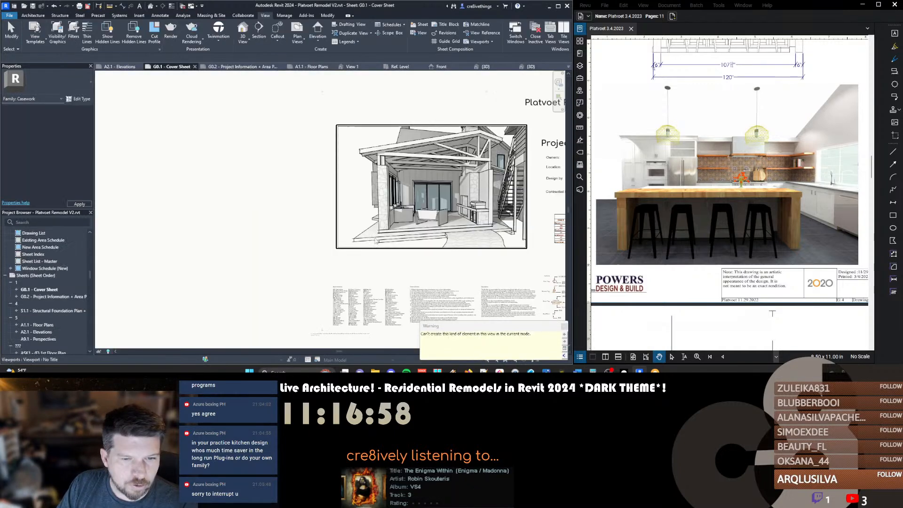
{"action": "middle_click_drag", "start_coordinate": [332, 212], "coordinate": [331, 204]}
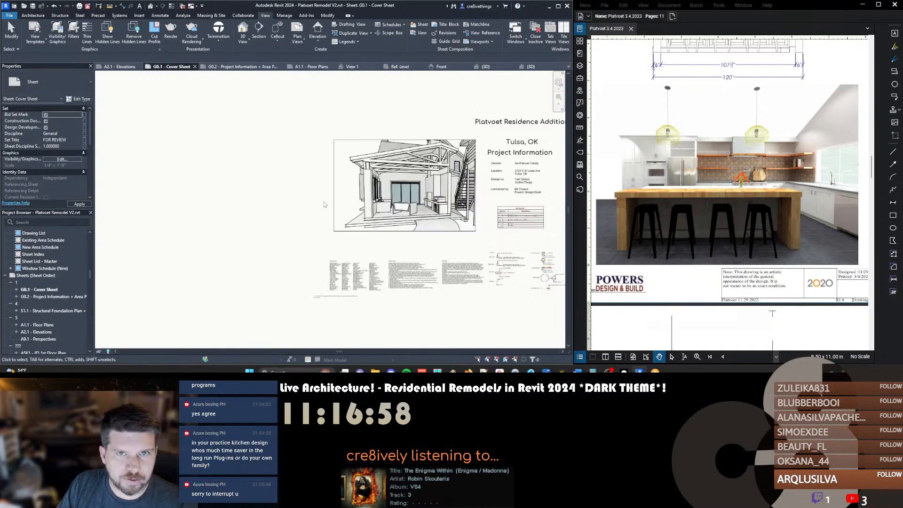
In the project's 3D kitchen view, change the island's second drawer cabinet to Base Cabinet-MWD-Mission, type Base Cabinet-3-Drawer-Flush
{"action": "key", "text": "ctrl+Tab"}
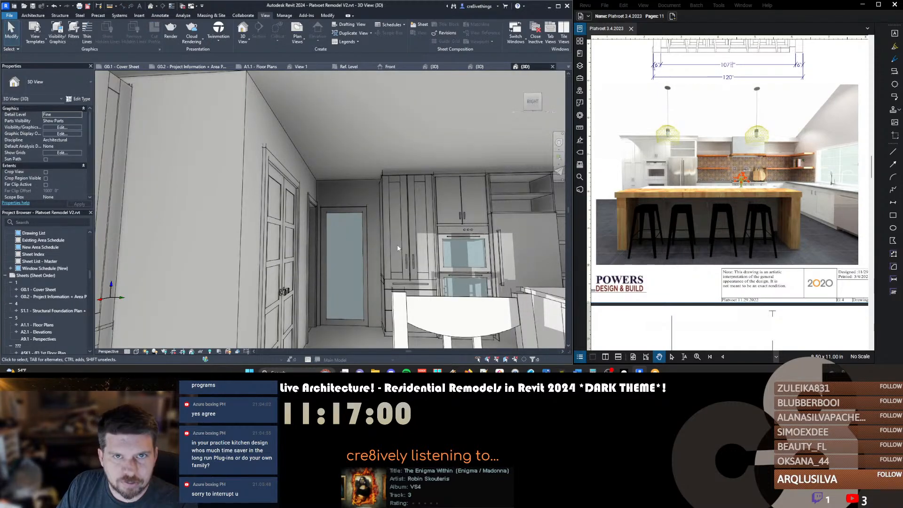
{"action": "key", "text": "w"}
{"action": "left_click_drag", "start_coordinate": [363, 241], "coordinate": [397, 269]}
{"action": "key", "text": "w"}
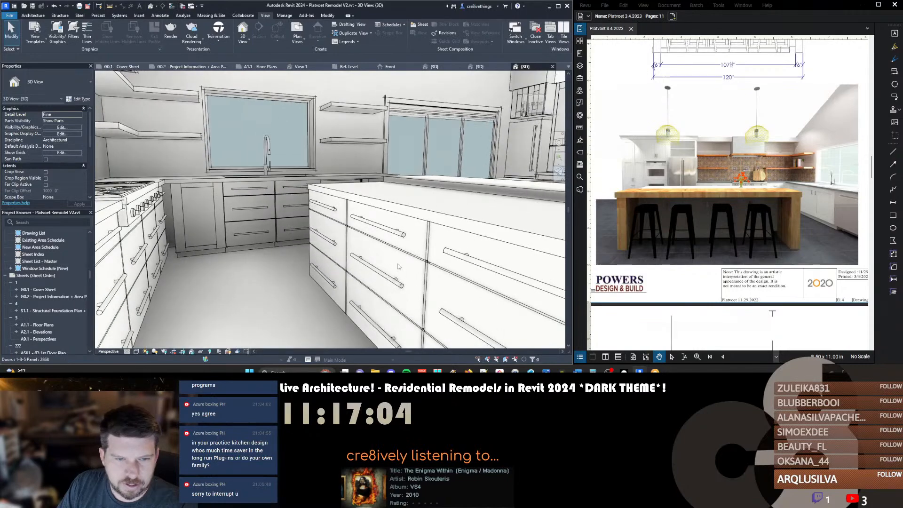
{"action": "left_click", "coordinate": [397, 270]}
{"action": "left_click", "coordinate": [41, 83]}
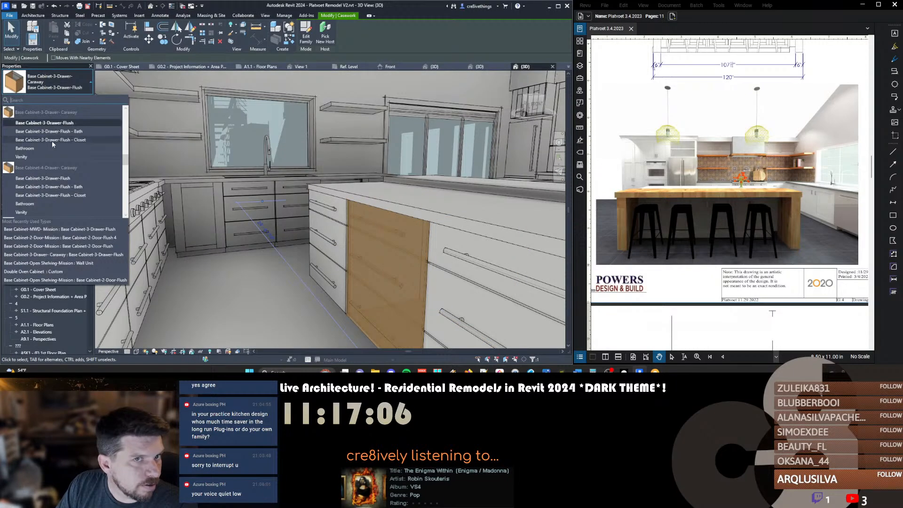
{"action": "scroll", "coordinate": [57, 175], "scroll_direction": "down", "scroll_amount": 5}
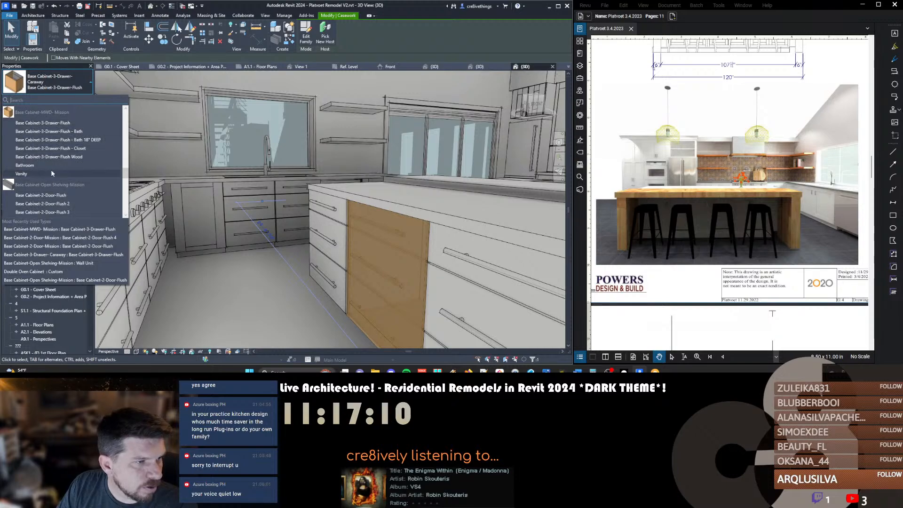
{"action": "left_click", "coordinate": [53, 124]}
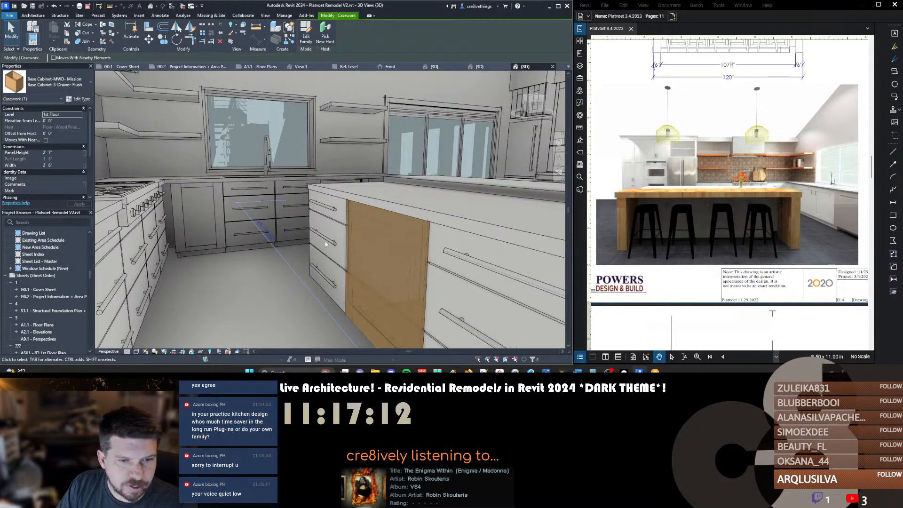
{"action": "key", "text": "Escape"}
Examine the island's microwave cabinet and its neighbouring drawer cabinets from several angles
{"action": "middle_click_drag", "start_coordinate": [276, 277], "coordinate": [312, 276], "text": "shift"}
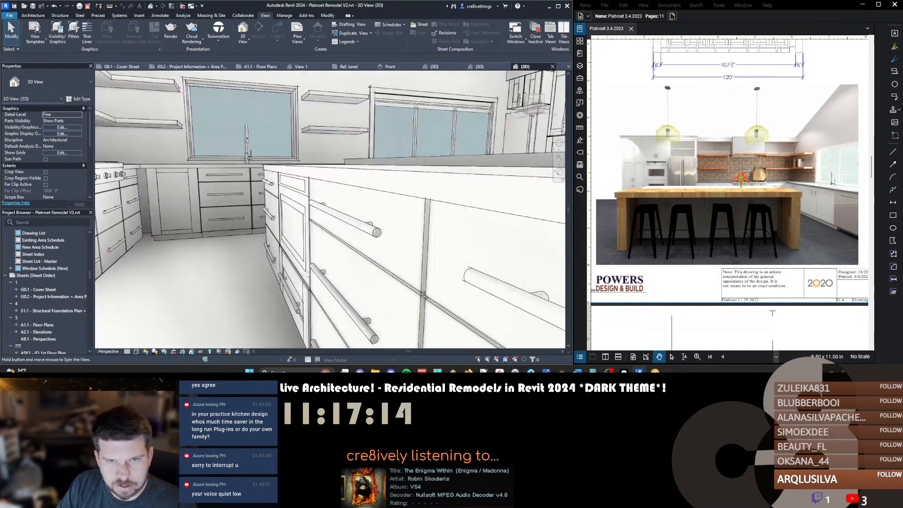
{"action": "scroll", "coordinate": [317, 246], "scroll_direction": "up", "scroll_amount": 3}
{"action": "scroll", "coordinate": [317, 246], "scroll_direction": "down", "scroll_amount": 2}
{"action": "middle_click_drag", "start_coordinate": [317, 246], "coordinate": [324, 289], "text": "shift"}
{"action": "scroll", "coordinate": [319, 247], "scroll_direction": "down", "scroll_amount": 3}
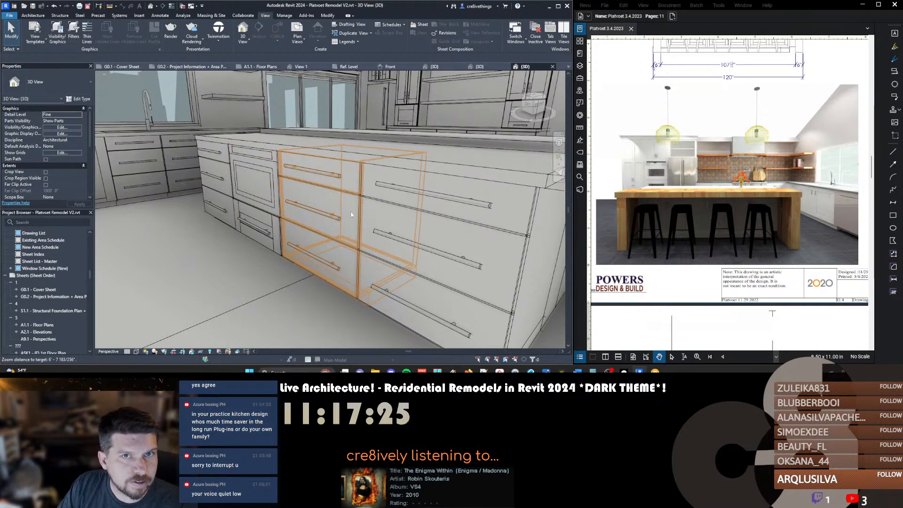
{"action": "scroll", "coordinate": [309, 167], "scroll_direction": "up", "scroll_amount": 3}
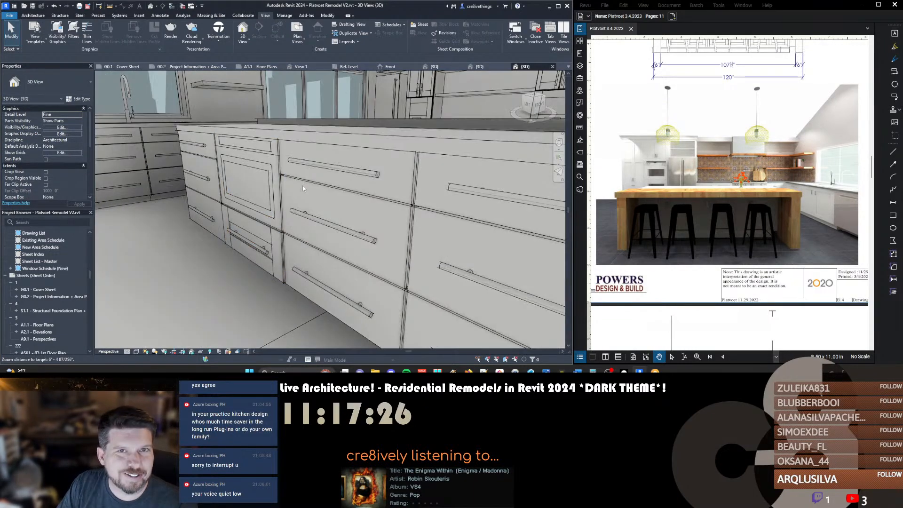
Select the three-drawer cabinet beside the microwave cabinet and start loading another family from its type properties, browsing to the Revit Library folder
{"action": "left_click", "coordinate": [309, 167]}
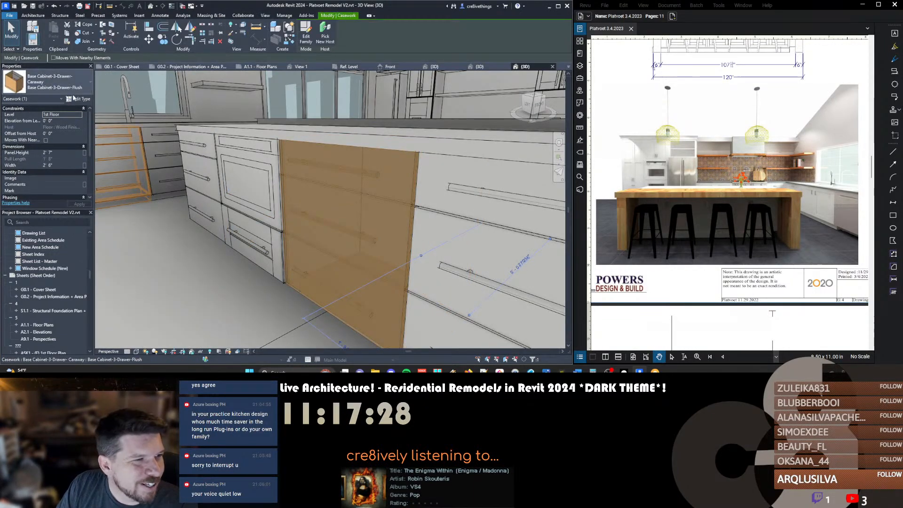
{"action": "left_click", "coordinate": [504, 93]}
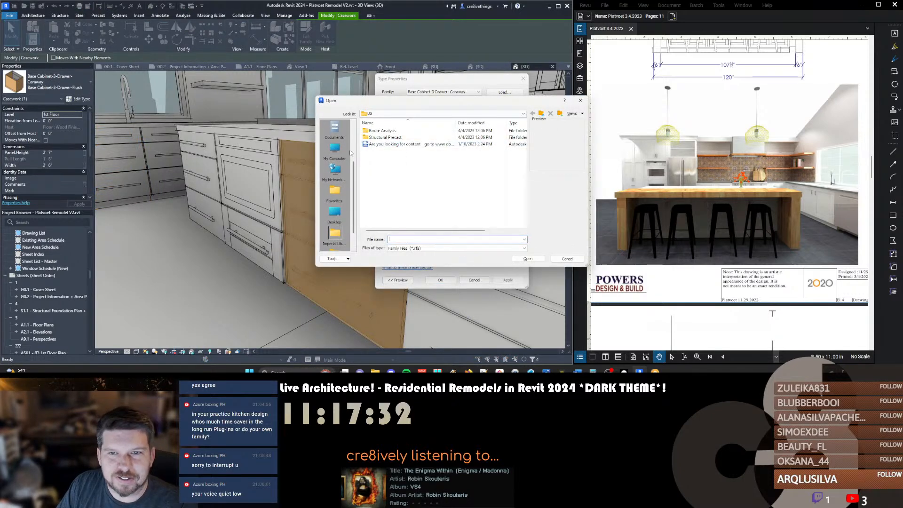
{"action": "scroll", "coordinate": [338, 168], "scroll_direction": "up", "scroll_amount": 3}
{"action": "left_click", "coordinate": [337, 149]}
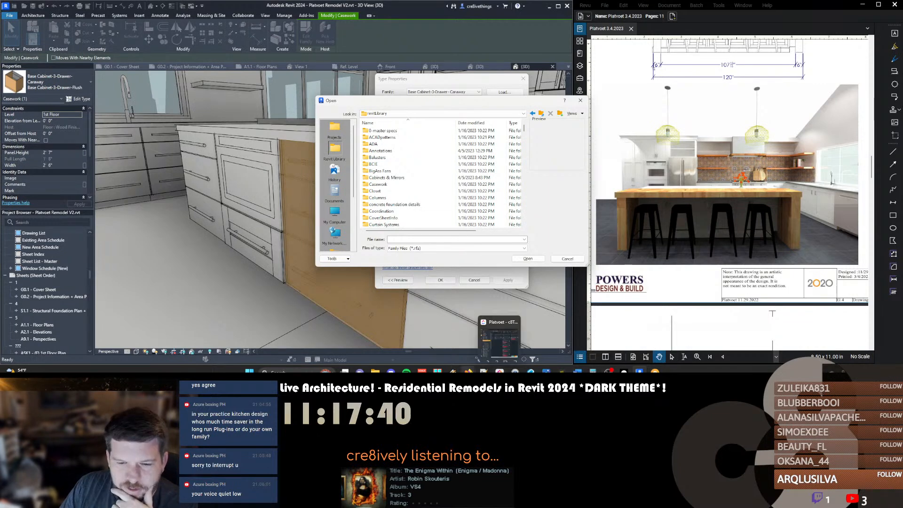
{"action": "mouse_move", "coordinate": [469, 372]}
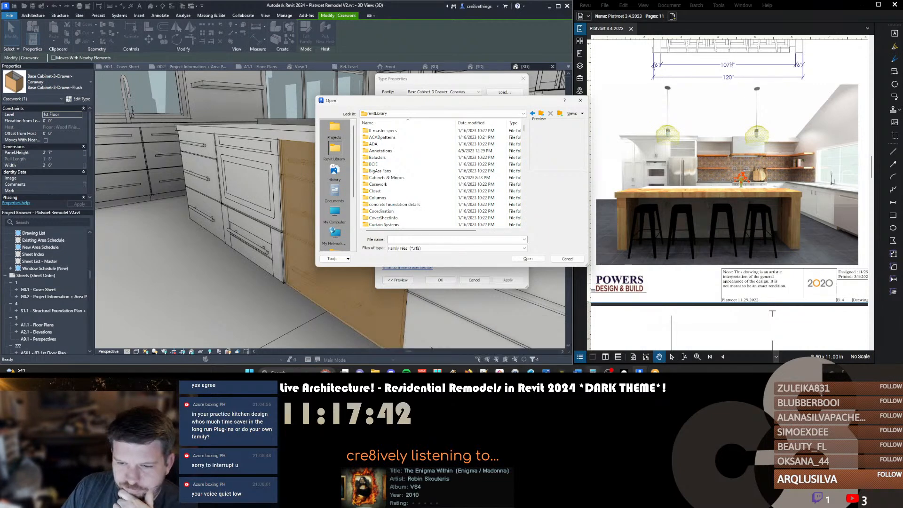
{"action": "left_click", "coordinate": [609, 371]}
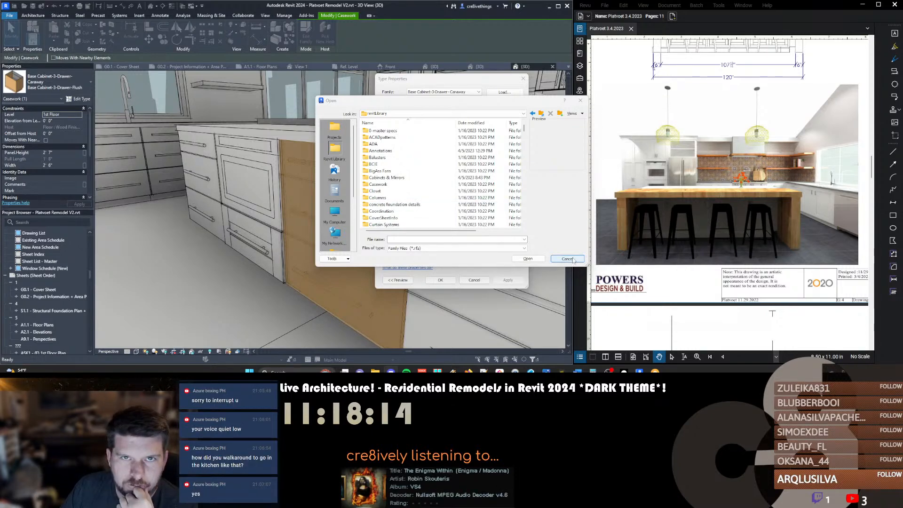
Open the library's Cabinets & Mirrors > Base Cabinets folder and find the three-drawer base cabinet families
{"action": "double_click", "coordinate": [387, 178]}
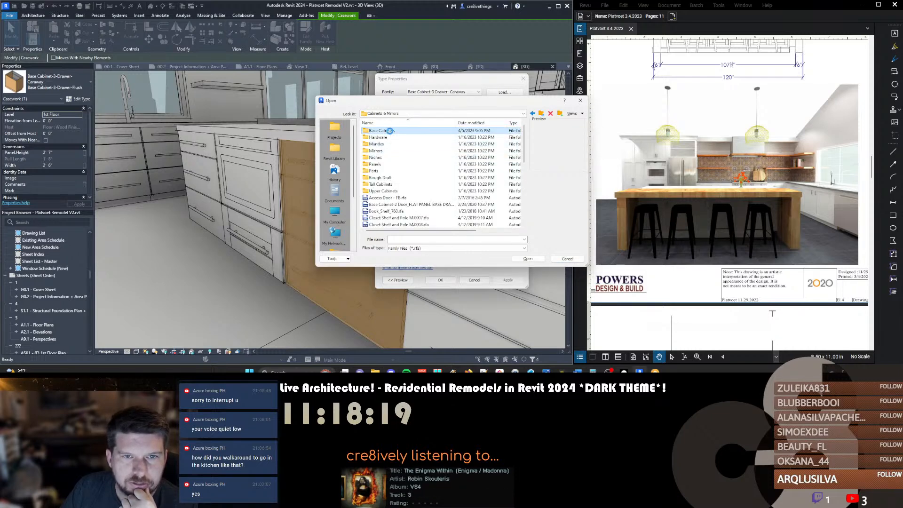
{"action": "double_click", "coordinate": [391, 132]}
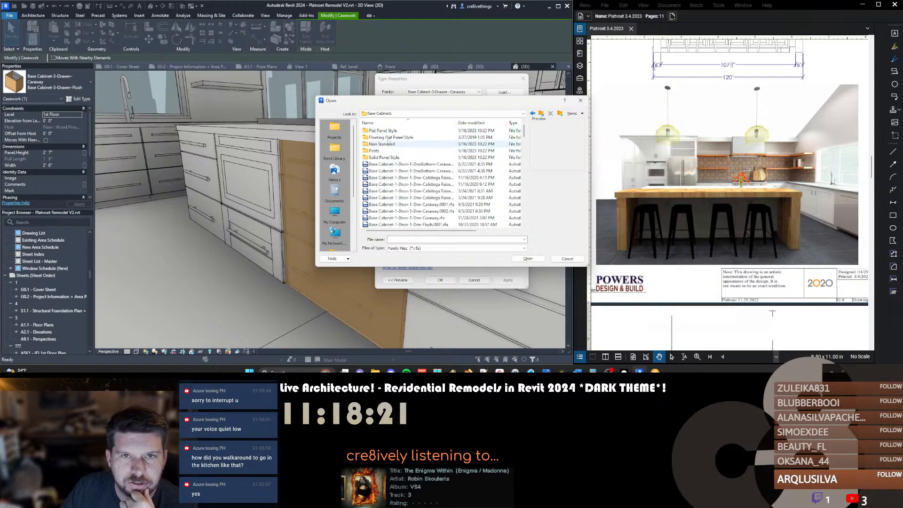
{"action": "scroll", "coordinate": [392, 175], "scroll_direction": "down", "scroll_amount": 6}
{"action": "scroll", "coordinate": [393, 174], "scroll_direction": "down", "scroll_amount": 5}
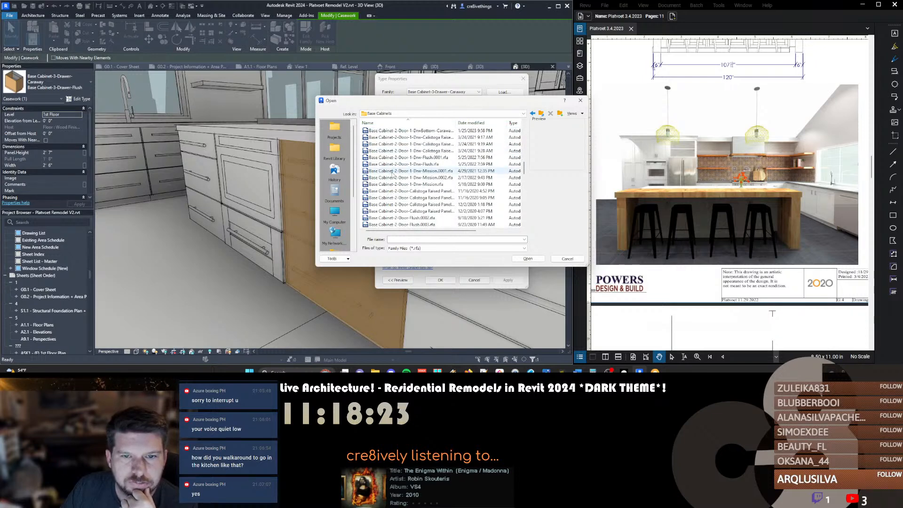
{"action": "scroll", "coordinate": [427, 213], "scroll_direction": "down", "scroll_amount": 4}
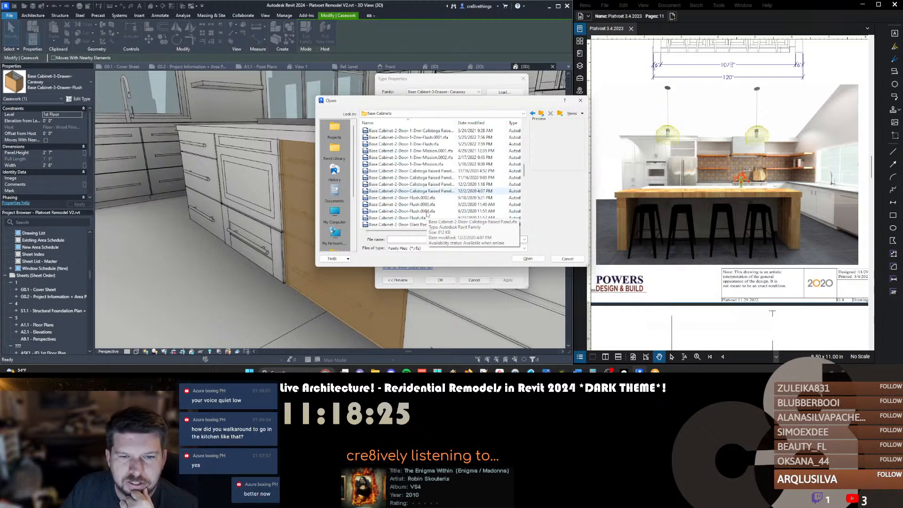
{"action": "scroll", "coordinate": [416, 223], "scroll_direction": "down", "scroll_amount": 6}
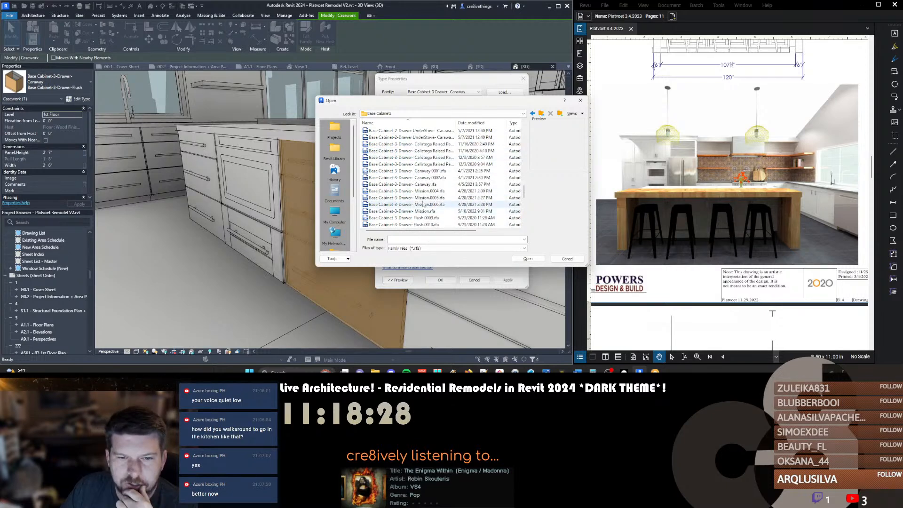
Load Base Cabinet-3-Drawer- Calistoga Raised Panel.rfa, apply its Base Cabinet-3-Drawer-Flush type to the selected island cabinet, and check it in 3D
{"action": "left_click", "coordinate": [422, 185]}
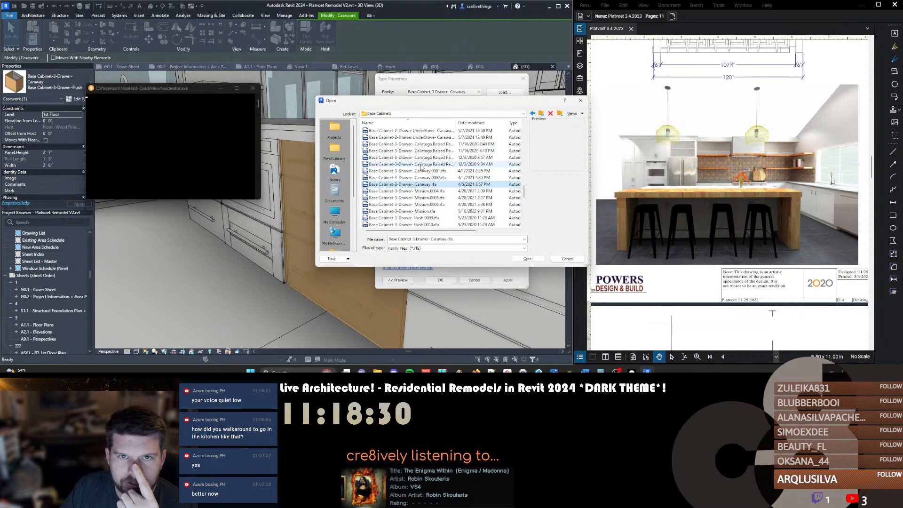
{"action": "left_click", "coordinate": [421, 165]}
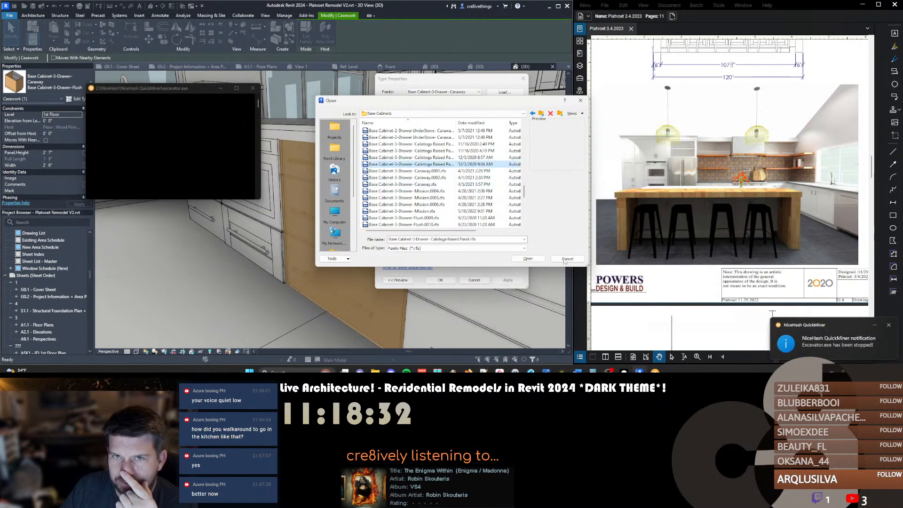
{"action": "left_click", "coordinate": [888, 325]}
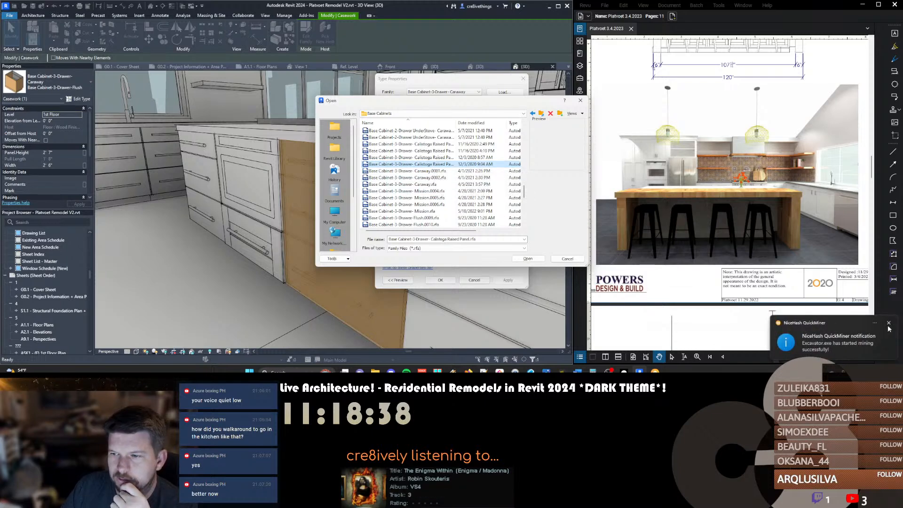
{"action": "left_click", "coordinate": [889, 324]}
{"action": "left_click", "coordinate": [524, 259]}
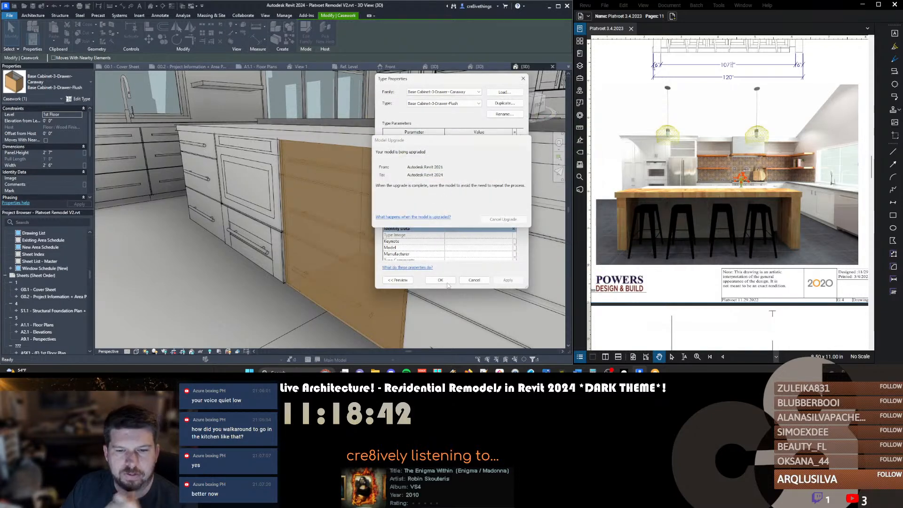
{"action": "left_click", "coordinate": [478, 209]}
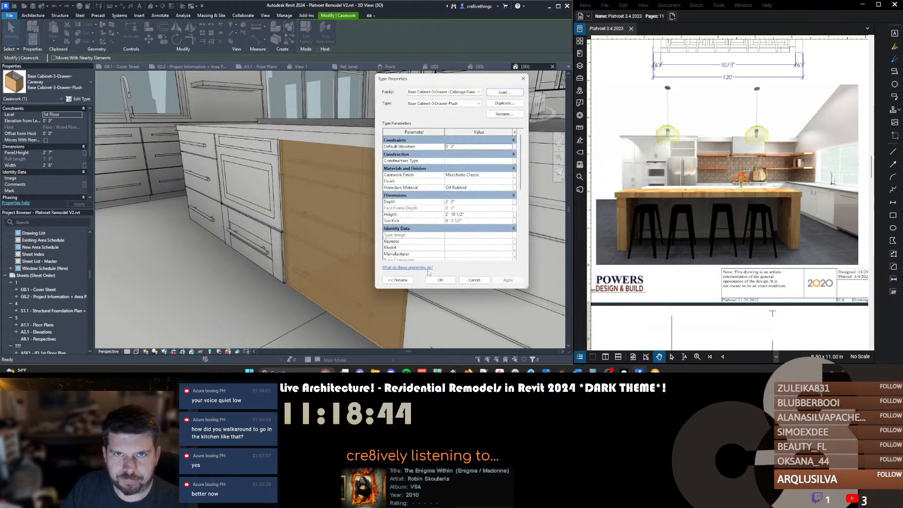
{"action": "left_click", "coordinate": [439, 281]}
{"action": "scroll", "coordinate": [363, 196], "scroll_direction": "up", "scroll_amount": 3}
{"action": "middle_click_drag", "start_coordinate": [363, 196], "coordinate": [393, 227], "text": "shift"}
{"action": "scroll", "coordinate": [306, 189], "scroll_direction": "down", "scroll_amount": 3}
{"action": "key", "text": "Escape"}
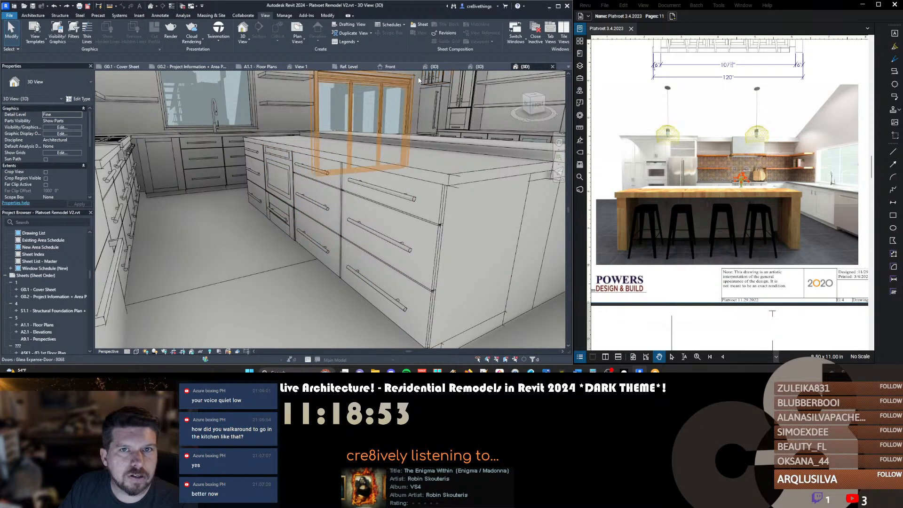
Close the open views of the Base Cabinet-MWD-Mission family and return to the project's 3D view
{"action": "left_click", "coordinate": [434, 67]}
{"action": "key", "text": "ctrl+w"}
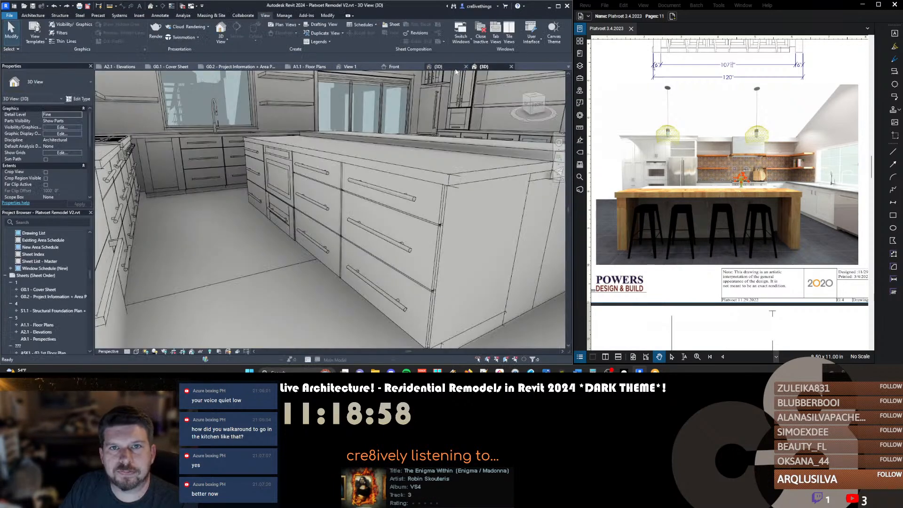
{"action": "left_click", "coordinate": [442, 67]}
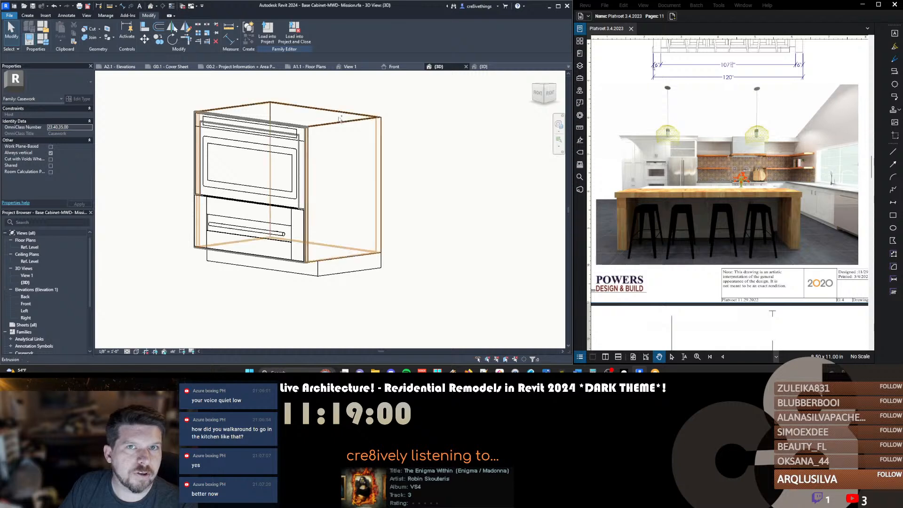
{"action": "key", "text": "ctrl+w"}
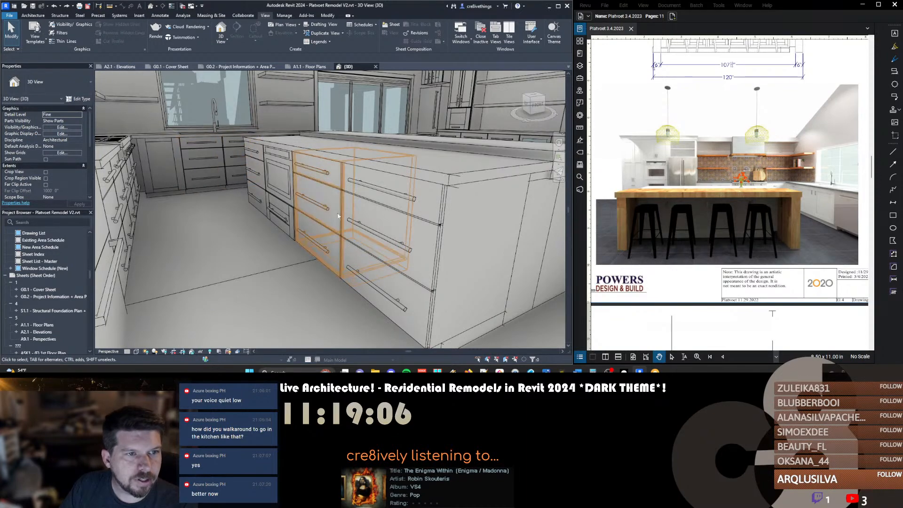
Show the whole house from outside and set the 3D view's projection mode to Orthographic
{"action": "scroll", "coordinate": [232, 191], "scroll_direction": "down", "scroll_amount": 15}
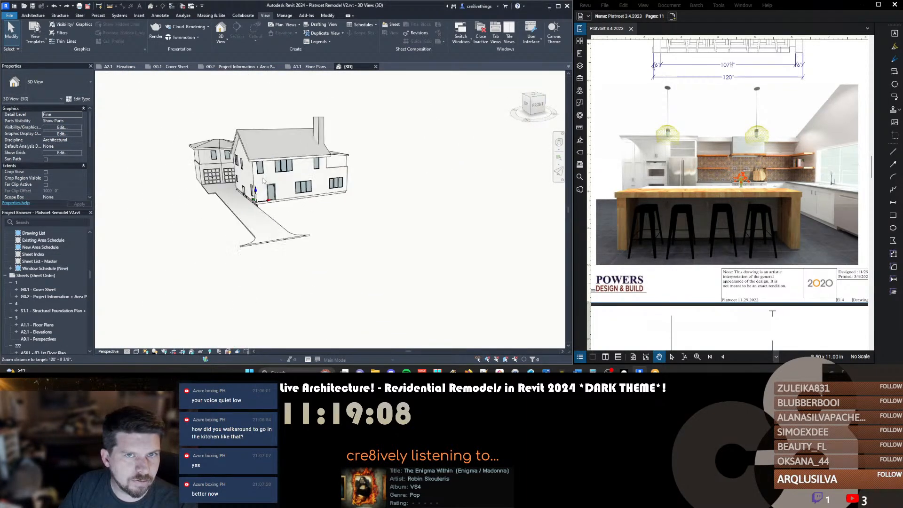
{"action": "scroll", "coordinate": [262, 177], "scroll_direction": "down", "scroll_amount": 3}
{"action": "middle_click_drag", "start_coordinate": [263, 177], "coordinate": [315, 167], "text": "shift"}
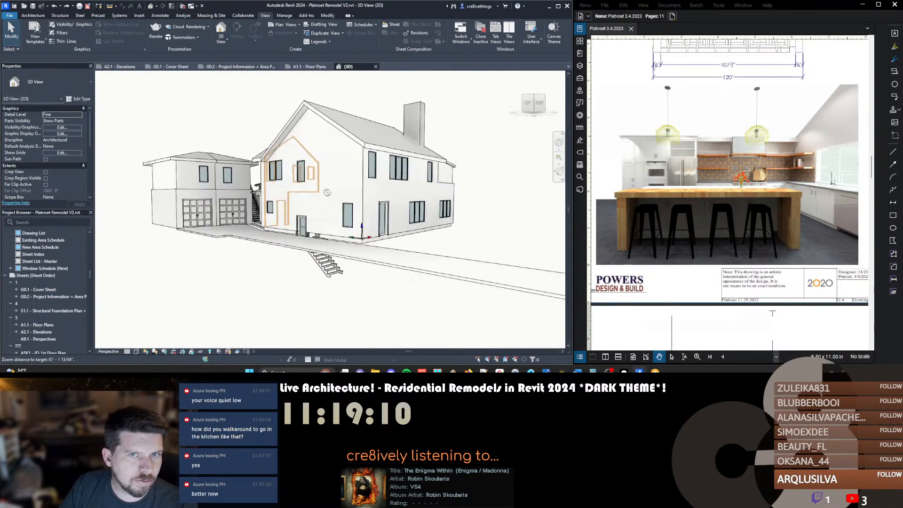
{"action": "scroll", "coordinate": [63, 153], "scroll_direction": "down", "scroll_amount": 5}
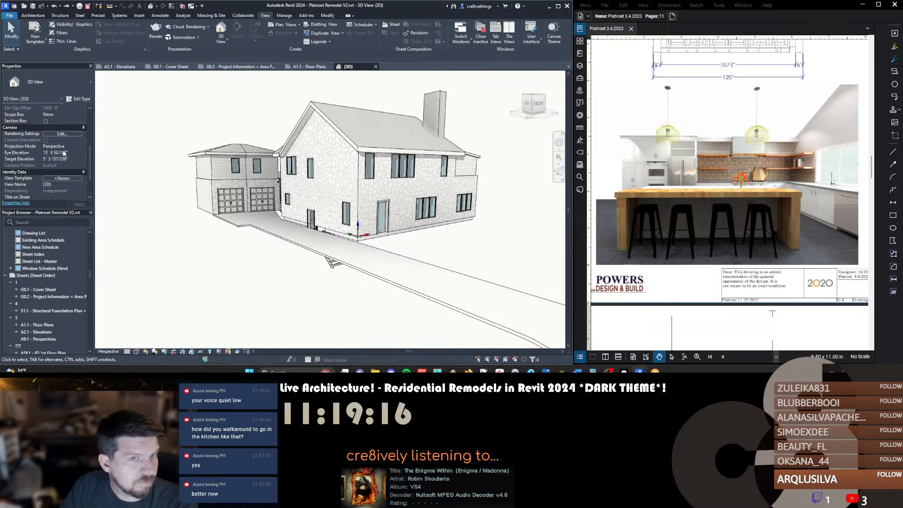
{"action": "scroll", "coordinate": [66, 156], "scroll_direction": "down", "scroll_amount": 2}
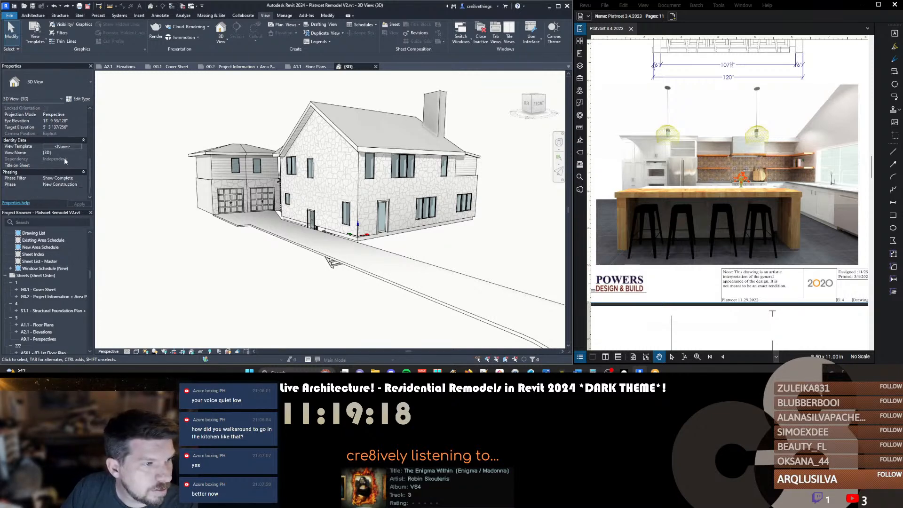
{"action": "scroll", "coordinate": [61, 163], "scroll_direction": "up", "scroll_amount": 3}
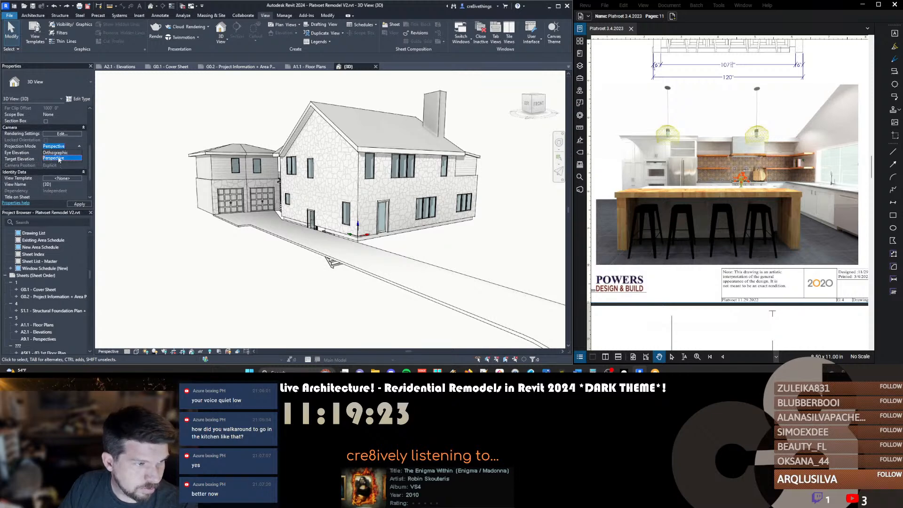
{"action": "left_click", "coordinate": [56, 153]}
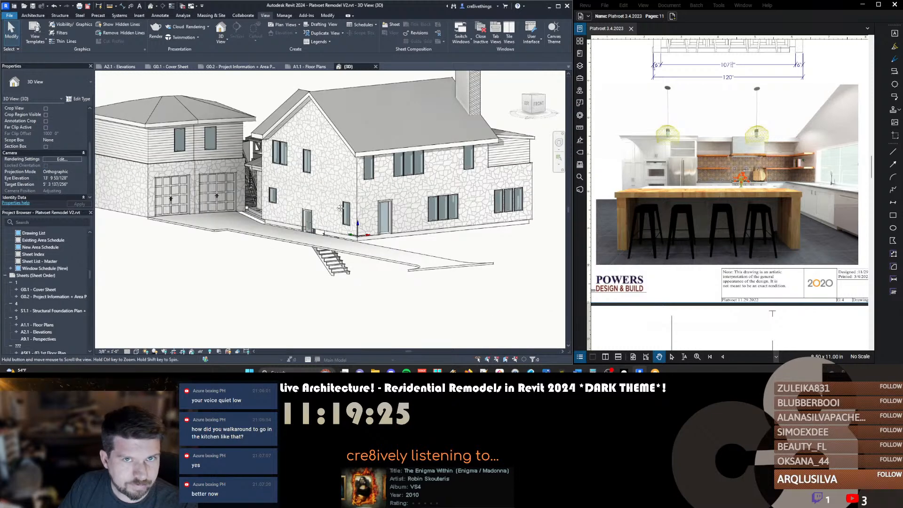
Examine the house exterior from several sides in the orthographic 3D view
{"action": "scroll", "coordinate": [335, 206], "scroll_direction": "down", "scroll_amount": 4}
{"action": "middle_click_drag", "start_coordinate": [332, 205], "coordinate": [283, 229], "text": "shift"}
{"action": "scroll", "coordinate": [320, 221], "scroll_direction": "up", "scroll_amount": 4}
{"action": "middle_click_drag", "start_coordinate": [450, 161], "coordinate": [392, 255]}
{"action": "middle_click_drag", "start_coordinate": [392, 256], "coordinate": [415, 256], "text": "shift"}
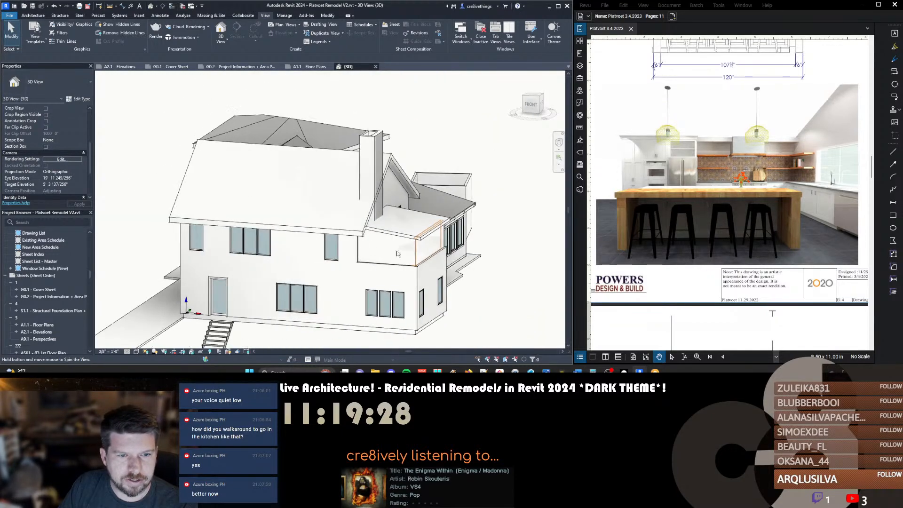
{"action": "middle_click_drag", "start_coordinate": [329, 246], "coordinate": [419, 236]}
{"action": "middle_click_drag", "start_coordinate": [245, 254], "coordinate": [320, 259], "text": "shift"}
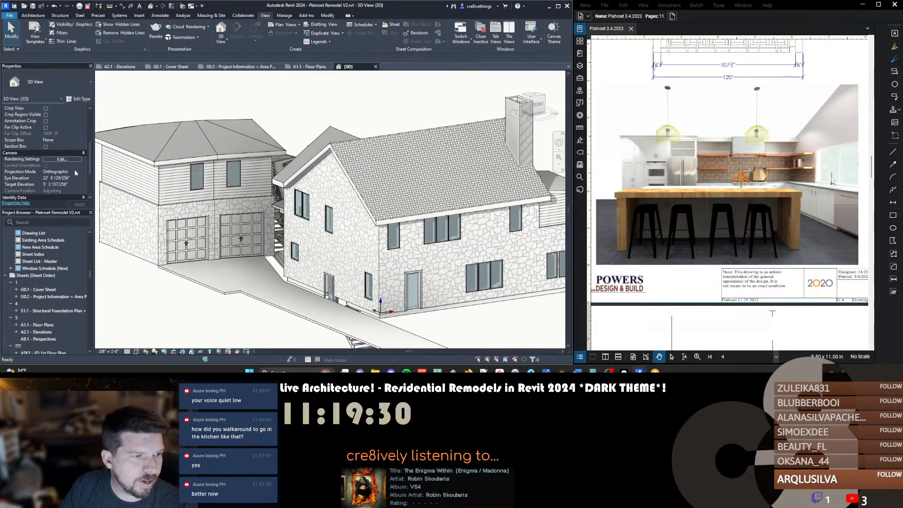
Set the 3D view's projection mode to Perspective and enter the house through the front door
{"action": "left_click", "coordinate": [61, 183]}
{"action": "middle_click_drag", "start_coordinate": [333, 203], "coordinate": [363, 264], "text": "shift"}
{"action": "scroll", "coordinate": [363, 264], "scroll_direction": "up", "scroll_amount": 5}
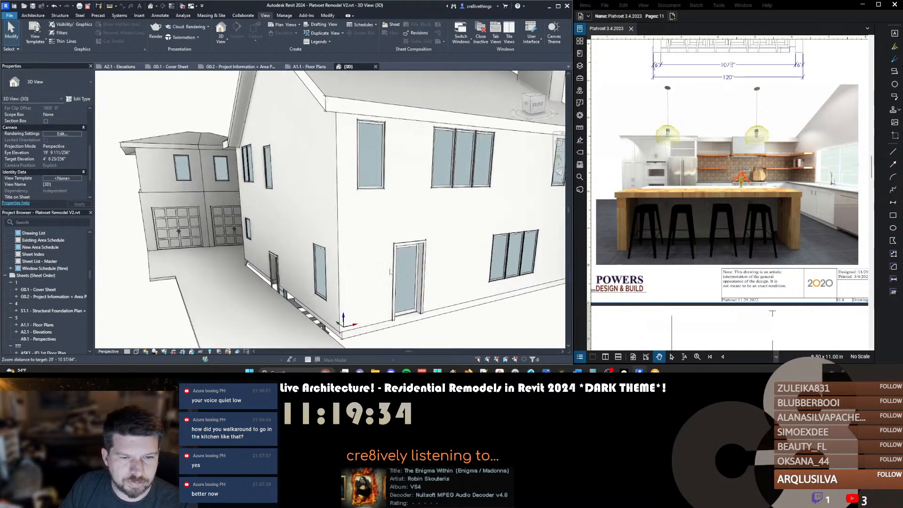
{"action": "scroll", "coordinate": [385, 272], "scroll_direction": "up", "scroll_amount": 8}
{"action": "scroll", "coordinate": [379, 236], "scroll_direction": "down", "scroll_amount": 4}
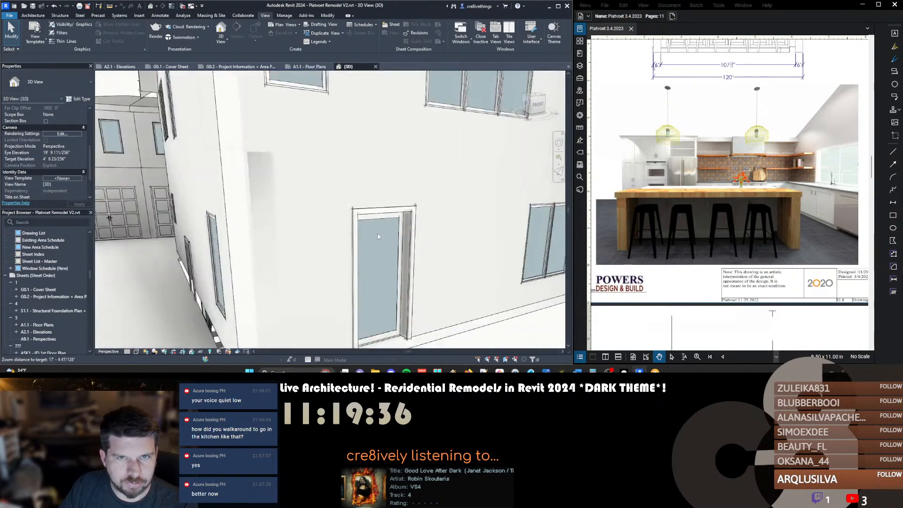
{"action": "scroll", "coordinate": [379, 237], "scroll_direction": "down", "scroll_amount": 4}
{"action": "scroll", "coordinate": [382, 237], "scroll_direction": "up", "scroll_amount": 8}
{"action": "scroll", "coordinate": [385, 237], "scroll_direction": "down", "scroll_amount": 2}
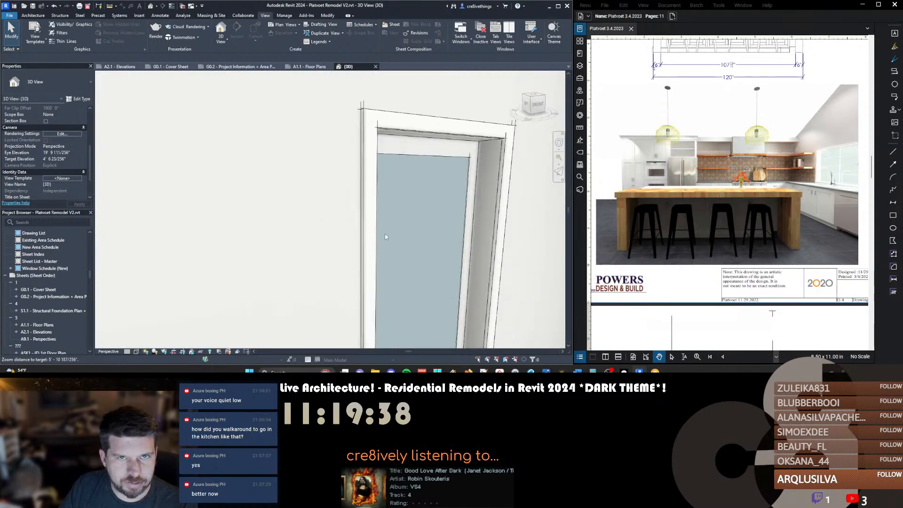
{"action": "scroll", "coordinate": [385, 237], "scroll_direction": "down", "scroll_amount": 4}
{"action": "scroll", "coordinate": [388, 232], "scroll_direction": "up", "scroll_amount": 8}
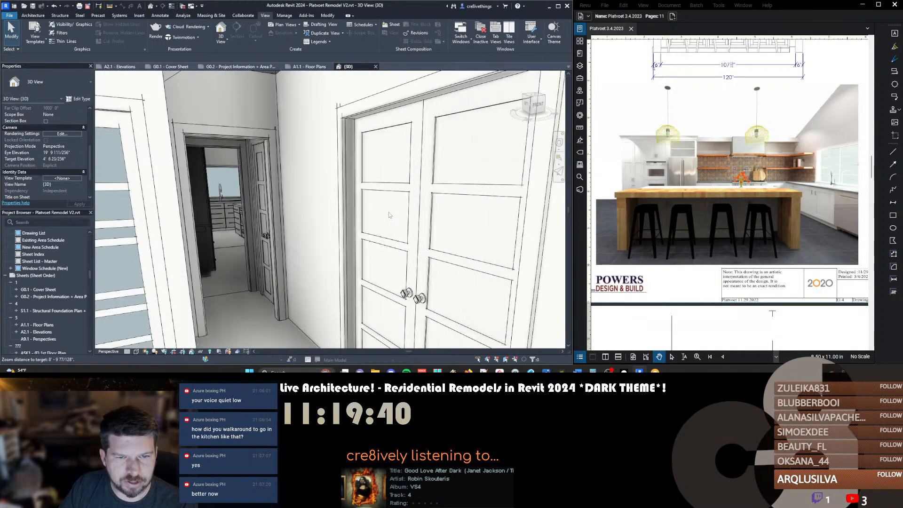
Delete the Base Cabinet-Open Shelving-Mission cabinet standing at the end of the kitchen island
{"action": "left_click_drag", "start_coordinate": [388, 213], "coordinate": [263, 237]}
{"action": "key", "text": "w"}
{"action": "left_click_drag", "start_coordinate": [346, 202], "coordinate": [448, 258]}
{"action": "key", "text": "Escape"}
{"action": "scroll", "coordinate": [331, 221], "scroll_direction": "down", "scroll_amount": 8}
{"action": "key", "text": "w"}
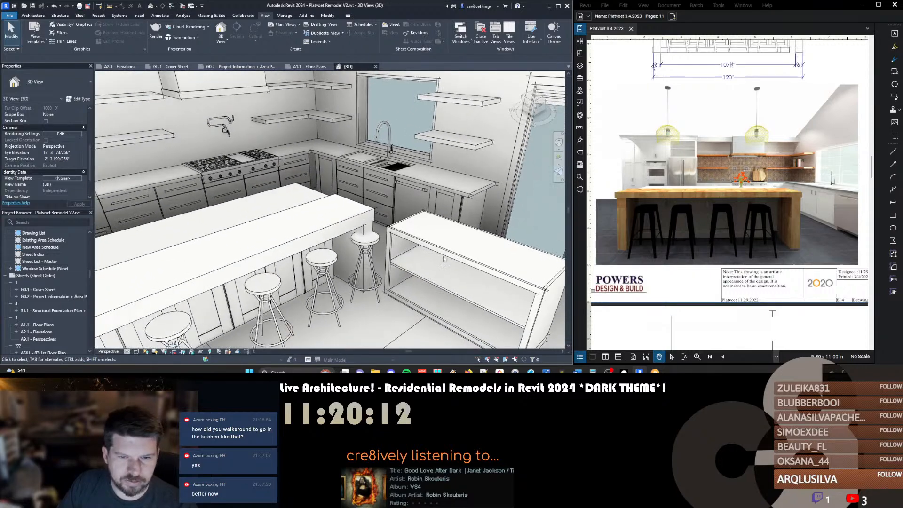
{"action": "left_click", "coordinate": [442, 251]}
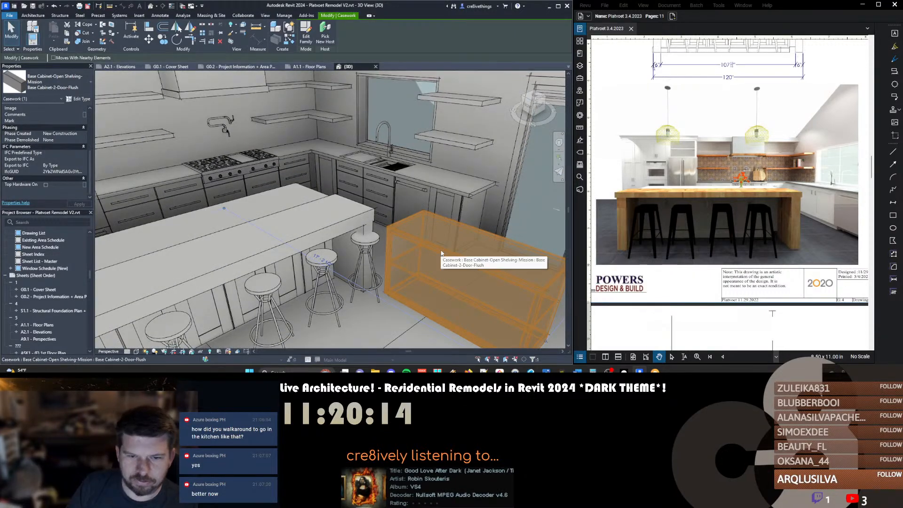
{"action": "key", "text": "Delete"}
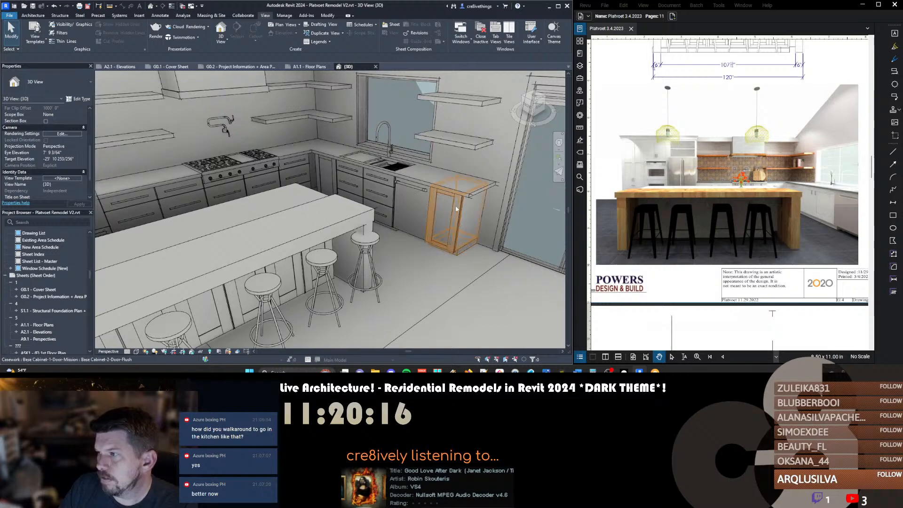
Select all instances of the kitchen's Base Cabinet-3-Drawer- Caraway cabinets and open their type properties
{"action": "left_click_drag", "start_coordinate": [387, 205], "coordinate": [154, 285]}
{"action": "key", "text": "w"}
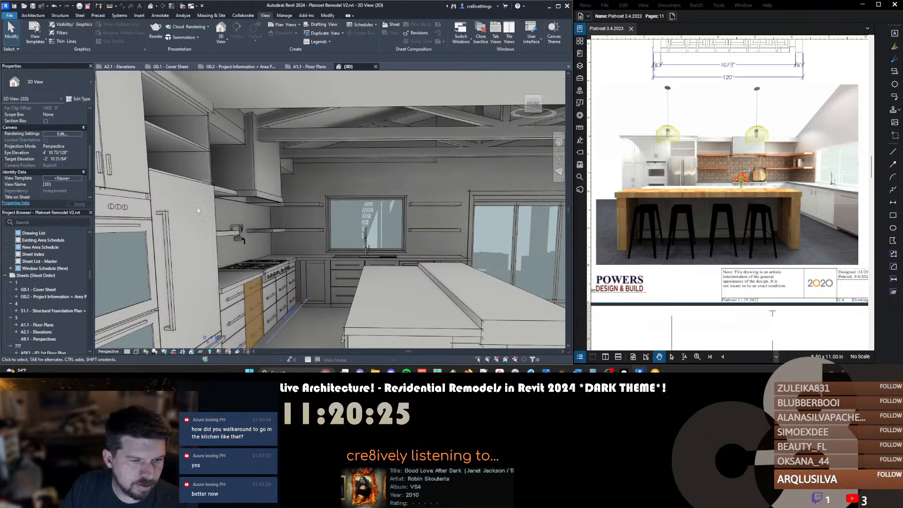
{"action": "key", "text": "s"}
{"action": "key", "text": "a"}
{"action": "left_click", "coordinate": [54, 84]}
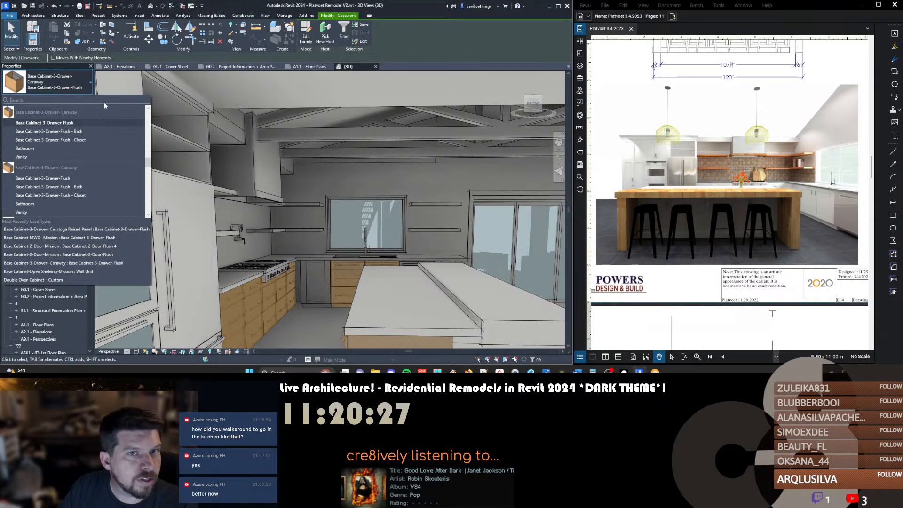
{"action": "left_click", "coordinate": [80, 91]}
{"action": "left_click", "coordinate": [79, 99]}
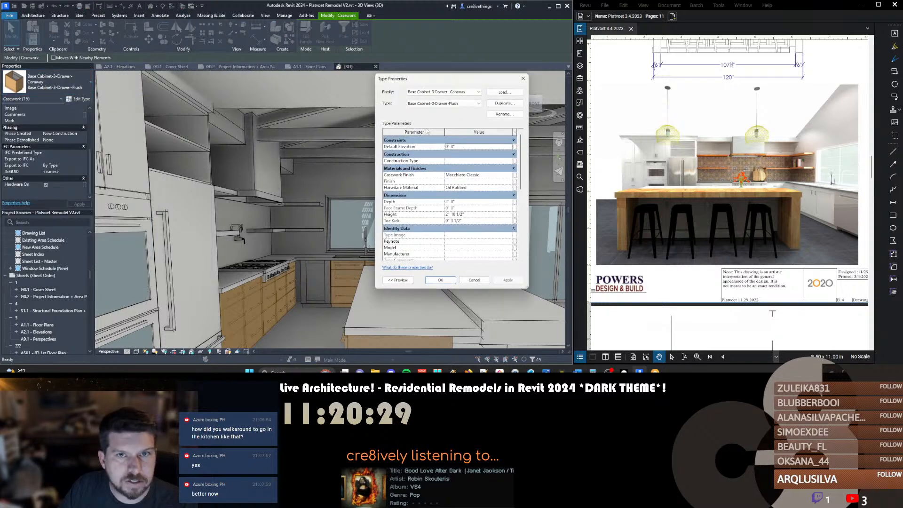
Load the Base Cabinet-3-Drawer- Mission family from the library's Base Cabinets folder into the project
{"action": "left_click", "coordinate": [492, 93]}
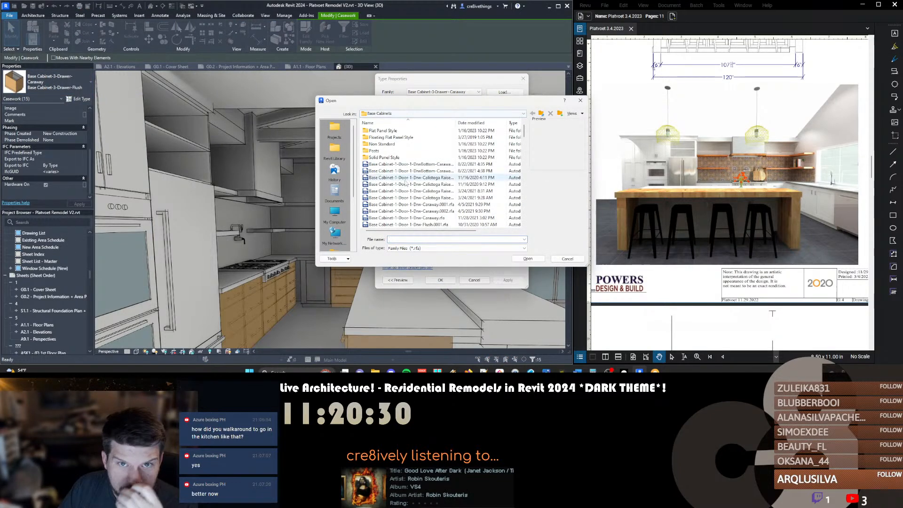
{"action": "scroll", "coordinate": [412, 180], "scroll_direction": "down", "scroll_amount": 3}
{"action": "scroll", "coordinate": [423, 177], "scroll_direction": "up", "scroll_amount": 2}
{"action": "scroll", "coordinate": [423, 170], "scroll_direction": "down", "scroll_amount": 10}
{"action": "scroll", "coordinate": [418, 192], "scroll_direction": "down", "scroll_amount": 1}
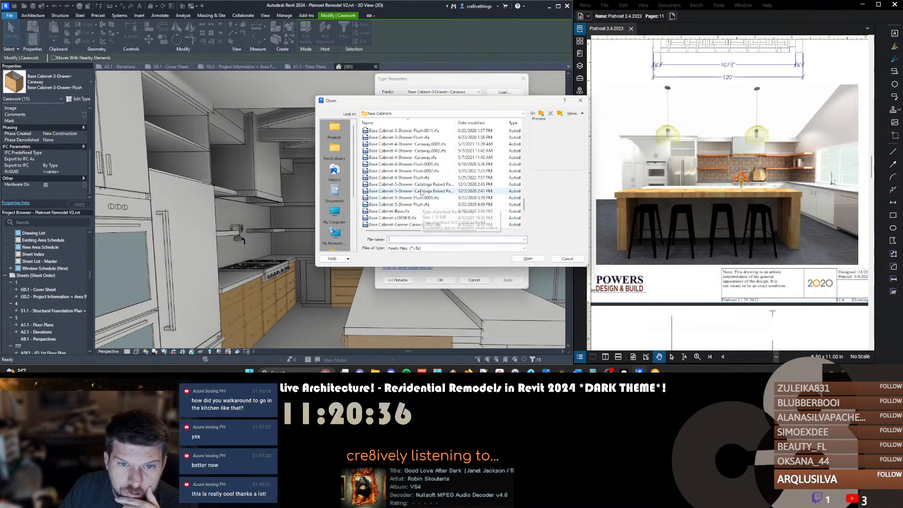
{"action": "scroll", "coordinate": [421, 188], "scroll_direction": "up", "scroll_amount": 2}
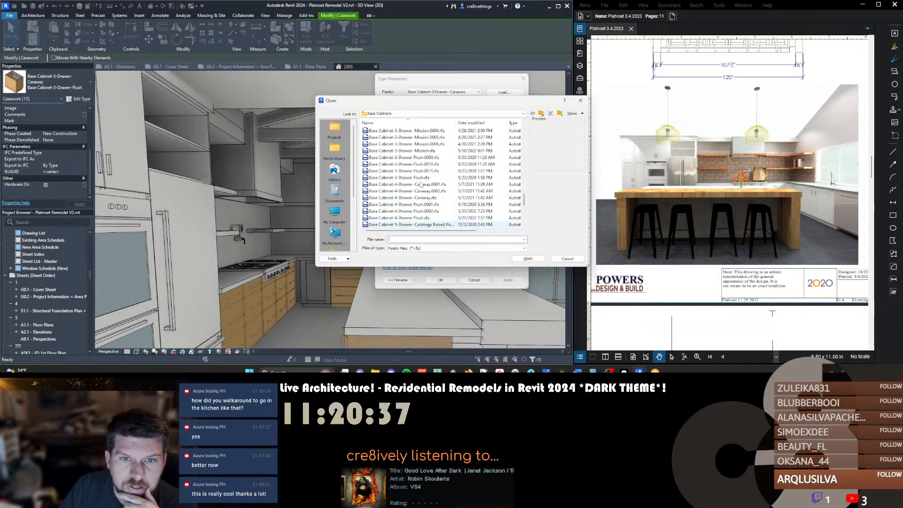
{"action": "left_click", "coordinate": [422, 151]}
{"action": "left_click", "coordinate": [527, 259]}
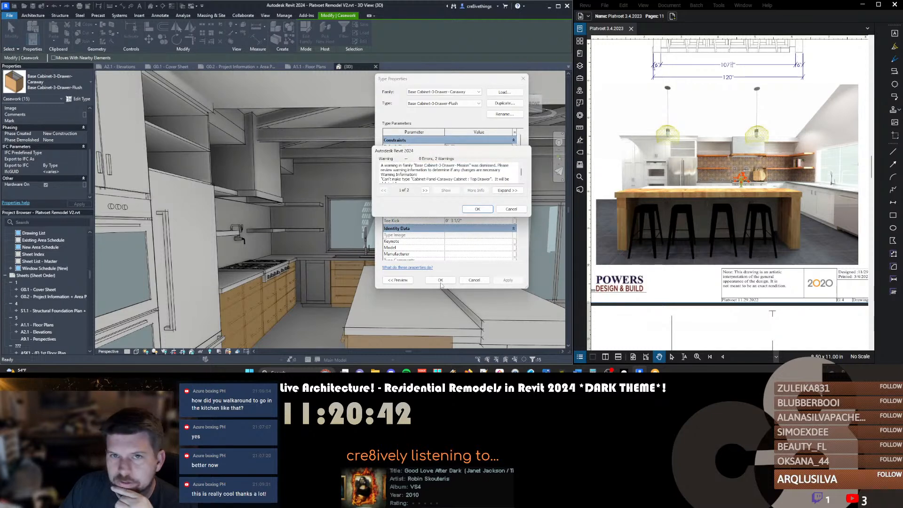
{"action": "left_click", "coordinate": [477, 209]}
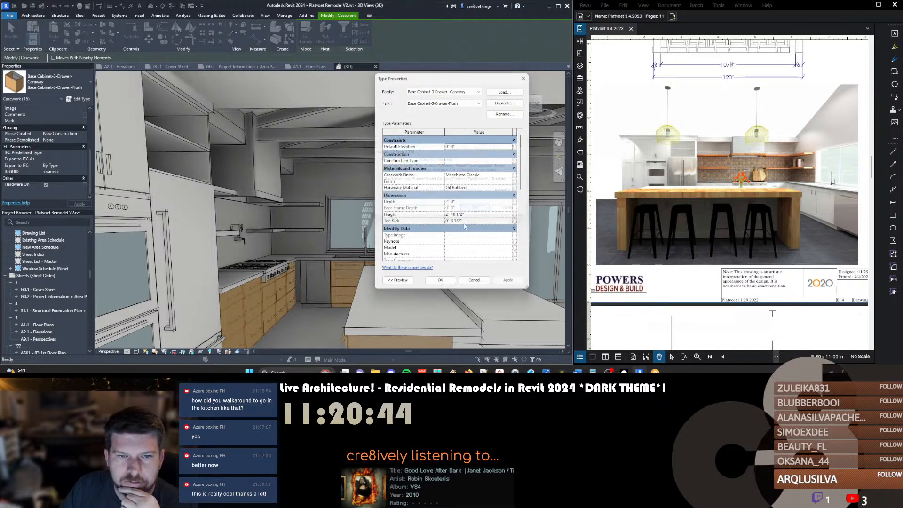
Apply the Mission family to the selected cabinets, removing invalid dimension references and deleting the dimension that cannot be kept
{"action": "left_click", "coordinate": [440, 280]}
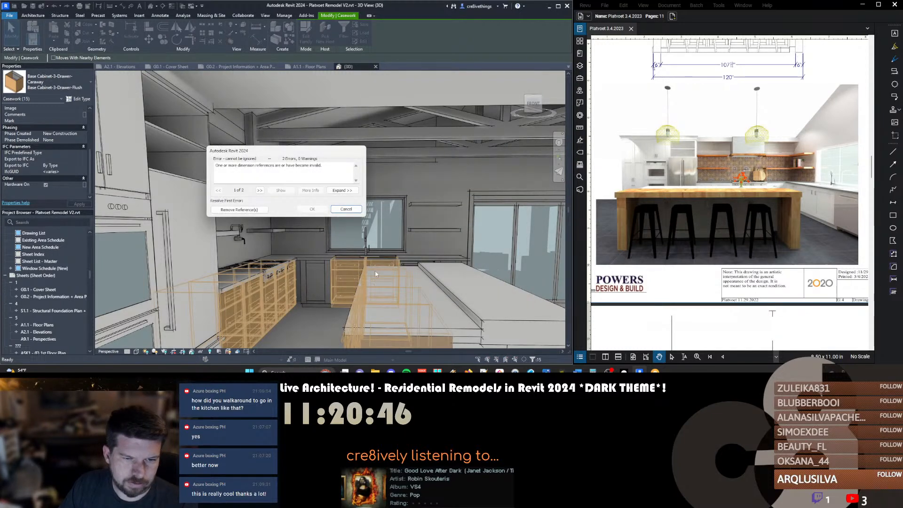
{"action": "left_click", "coordinate": [257, 210]}
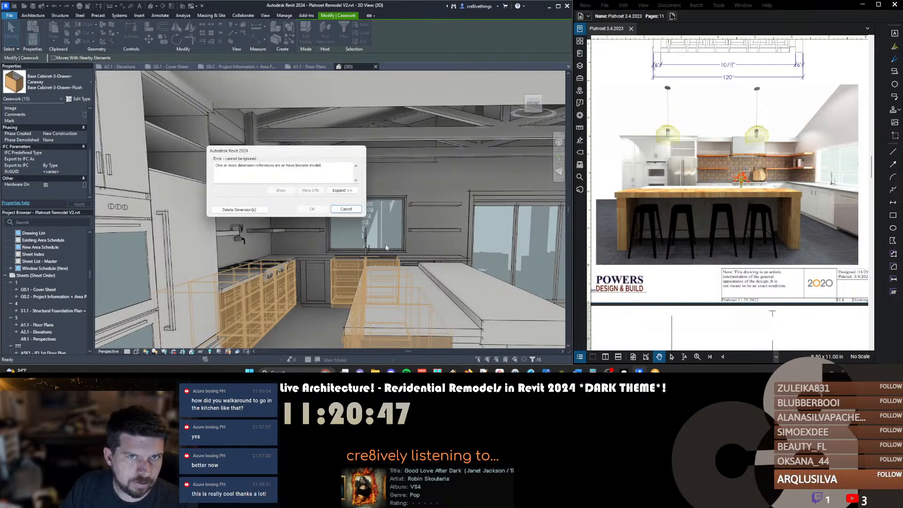
{"action": "left_click", "coordinate": [252, 210]}
{"action": "key", "text": "Escape"}
Walk through the kitchen in the perspective view to examine the replaced three-drawer cabinets and the tall oven cabinets
{"action": "mouse_move", "coordinate": [334, 295]}
{"action": "left_mouse_down"}
{"action": "mouse_move", "coordinate": [473, 191]}
{"action": "mouse_move", "coordinate": [473, 212]}
{"action": "mouse_move", "coordinate": [383, 315]}
{"action": "mouse_move", "coordinate": [374, 282]}
{"action": "mouse_move", "coordinate": [426, 301]}
{"action": "mouse_move", "coordinate": [450, 292]}
{"action": "mouse_move", "coordinate": [463, 311]}
{"action": "mouse_move", "coordinate": [475, 292]}
{"action": "mouse_move", "coordinate": [263, 322]}
{"action": "mouse_move", "coordinate": [250, 302]}
{"action": "mouse_move", "coordinate": [152, 327]}
{"action": "mouse_move", "coordinate": [246, 349]}
{"action": "left_mouse_up"}
{"action": "key", "text": "w"}
{"action": "key", "text": "w"}
{"action": "key", "text": "s"}
{"action": "key", "text": "e"}
{"action": "key", "text": "a"}
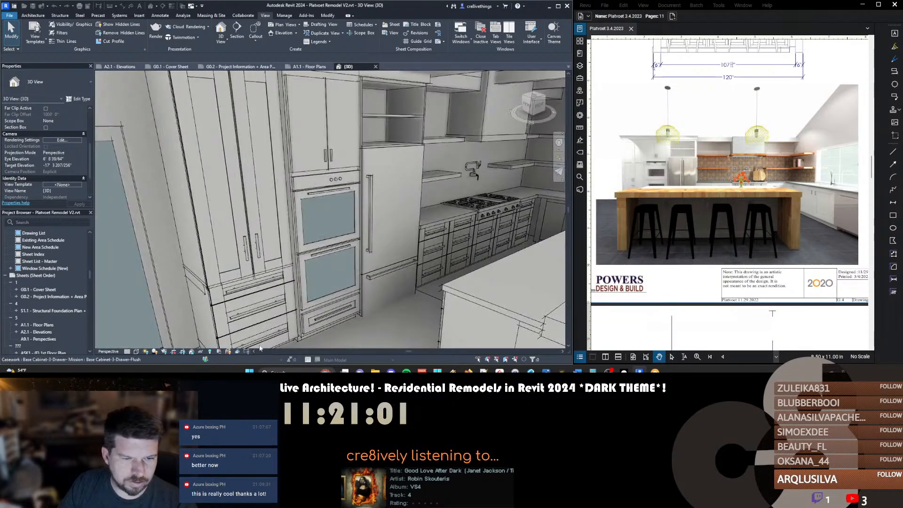
{"action": "left_click_drag", "start_coordinate": [322, 203], "coordinate": [343, 152]}
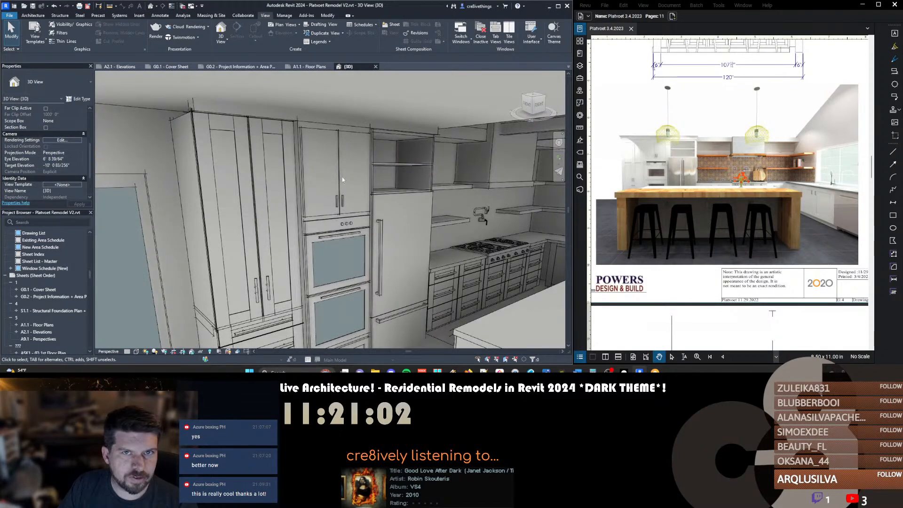
{"action": "key", "text": "w"}
{"action": "mouse_move", "coordinate": [382, 200]}
{"action": "left_mouse_down"}
{"action": "mouse_move", "coordinate": [389, 215]}
{"action": "mouse_move", "coordinate": [128, 210]}
{"action": "mouse_move", "coordinate": [135, 224]}
{"action": "mouse_move", "coordinate": [140, 199]}
{"action": "left_mouse_up"}
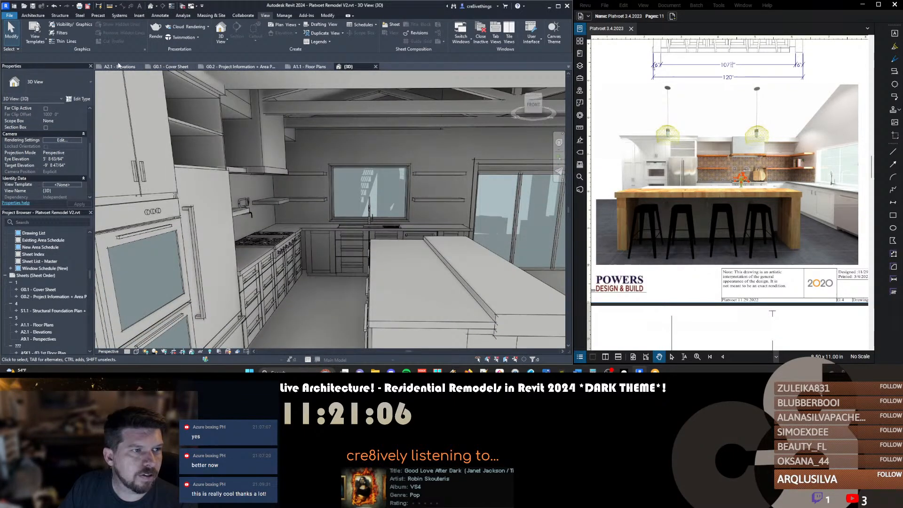
Open sheet A2.1 - Elevations and activate the Elevation - Island 1 view on it
{"action": "left_click", "coordinate": [119, 66]}
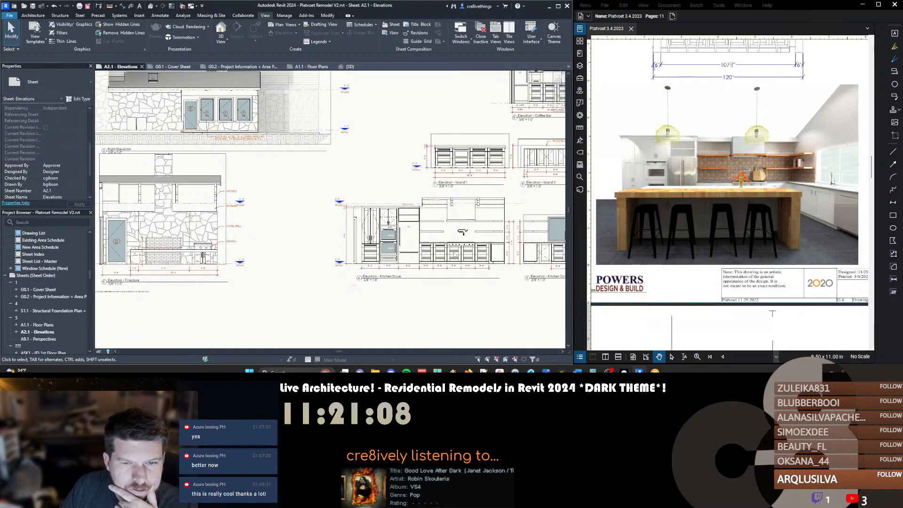
{"action": "scroll", "coordinate": [420, 266], "scroll_direction": "up", "scroll_amount": 5}
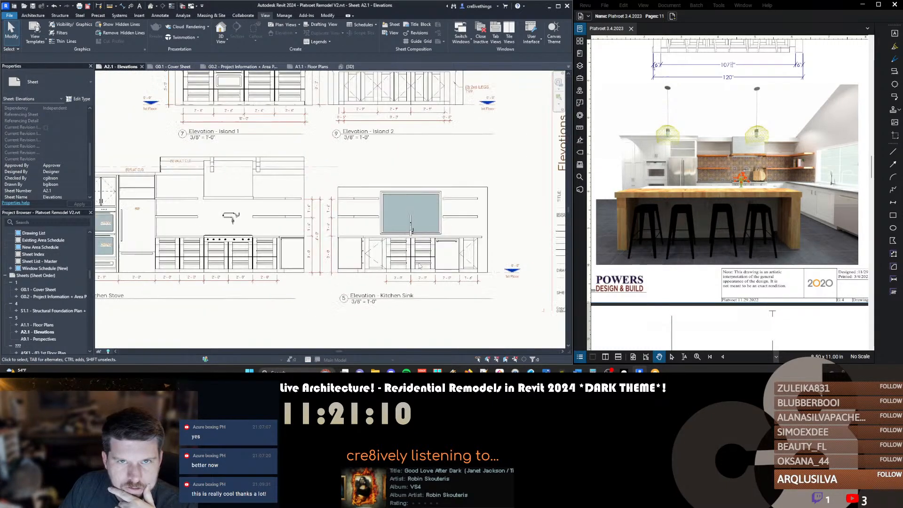
{"action": "scroll", "coordinate": [233, 220], "scroll_direction": "down", "scroll_amount": 2}
{"action": "scroll", "coordinate": [251, 150], "scroll_direction": "up", "scroll_amount": 6}
{"action": "scroll", "coordinate": [251, 151], "scroll_direction": "down", "scroll_amount": 4}
{"action": "scroll", "coordinate": [314, 198], "scroll_direction": "up", "scroll_amount": 3}
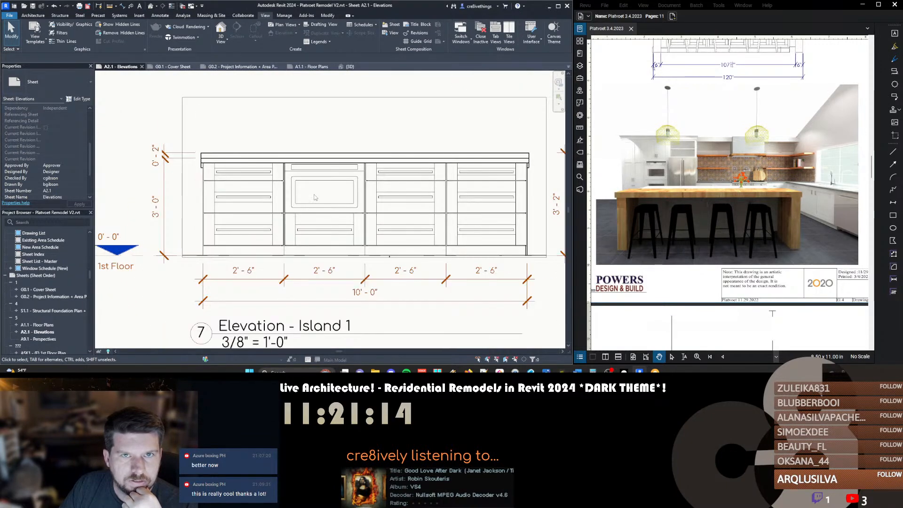
{"action": "double_click", "coordinate": [316, 198]}
Place the text note "MW" on the microwave front in the Island 1 elevation and centre it there
{"action": "key", "text": "t"}
{"action": "key", "text": "x"}
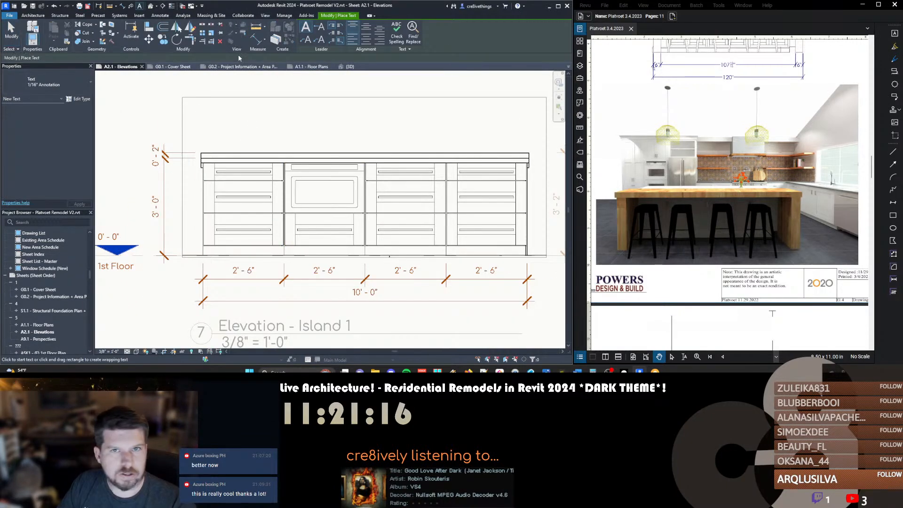
{"action": "left_click", "coordinate": [305, 187]}
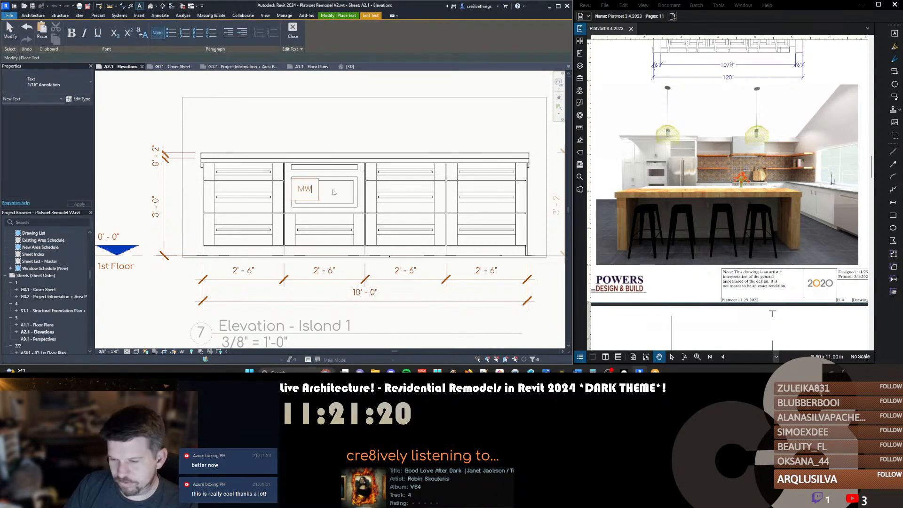
{"action": "left_click", "coordinate": [343, 184]}
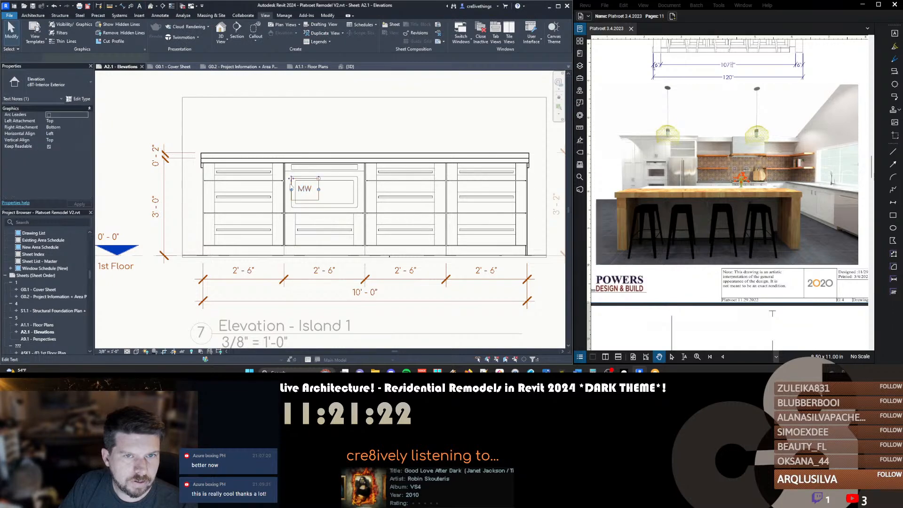
{"action": "key", "text": "Escape"}
{"action": "key", "text": "Escape"}
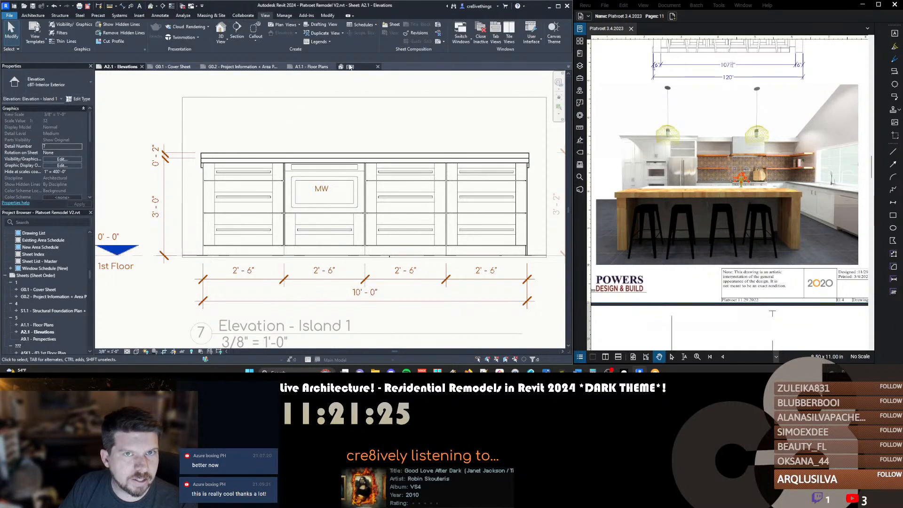
Return to the 3D view, open its graphic display options and expand the shadow settings
{"action": "left_click", "coordinate": [348, 66]}
{"action": "right_click_drag", "start_coordinate": [320, 240], "coordinate": [326, 244]}
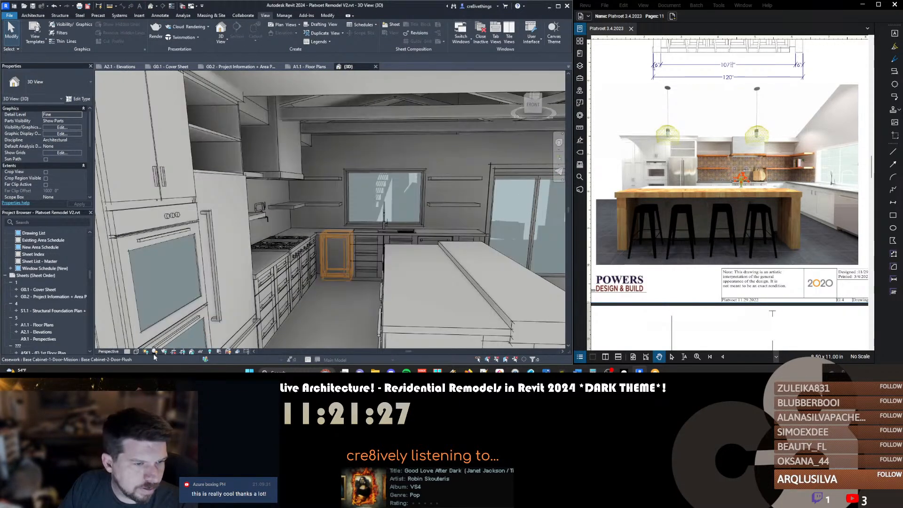
{"action": "left_click", "coordinate": [136, 352]}
{"action": "left_click", "coordinate": [160, 299]}
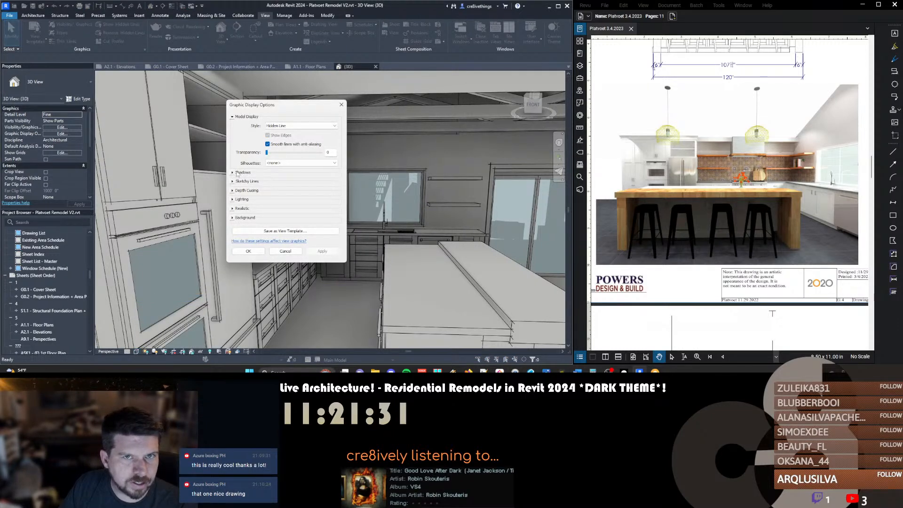
{"action": "left_click", "coordinate": [238, 173]}
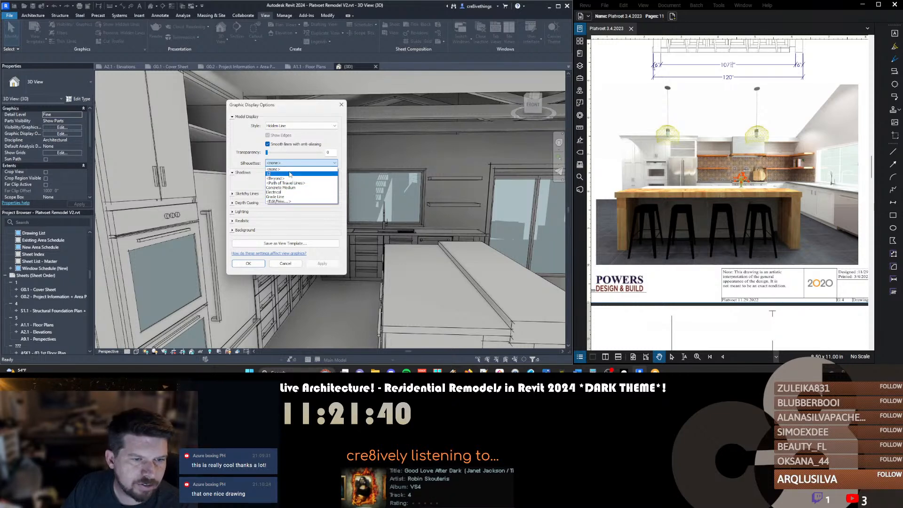
Examine the project's line styles available for the silhouette setting
{"action": "left_click", "coordinate": [288, 201]}
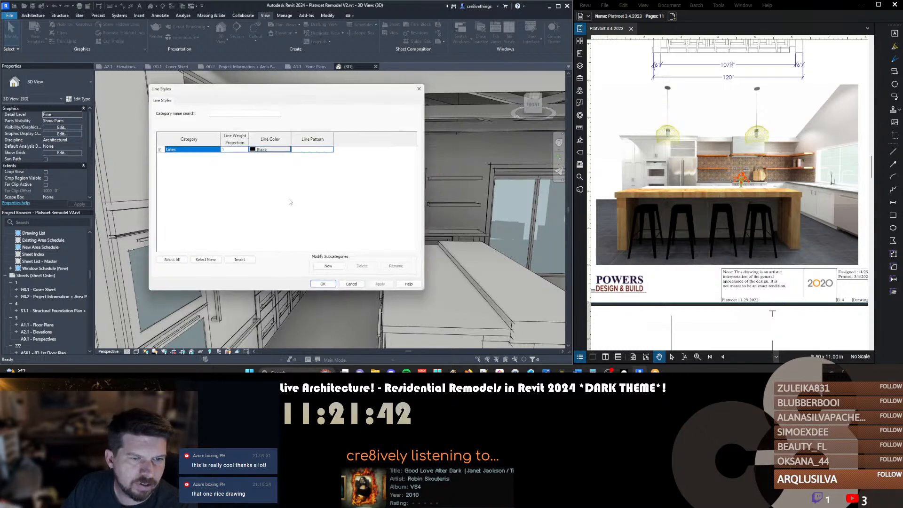
{"action": "left_click", "coordinate": [160, 150]}
{"action": "scroll", "coordinate": [190, 215], "scroll_direction": "down", "scroll_amount": 2}
{"action": "scroll", "coordinate": [190, 215], "scroll_direction": "down", "scroll_amount": 1}
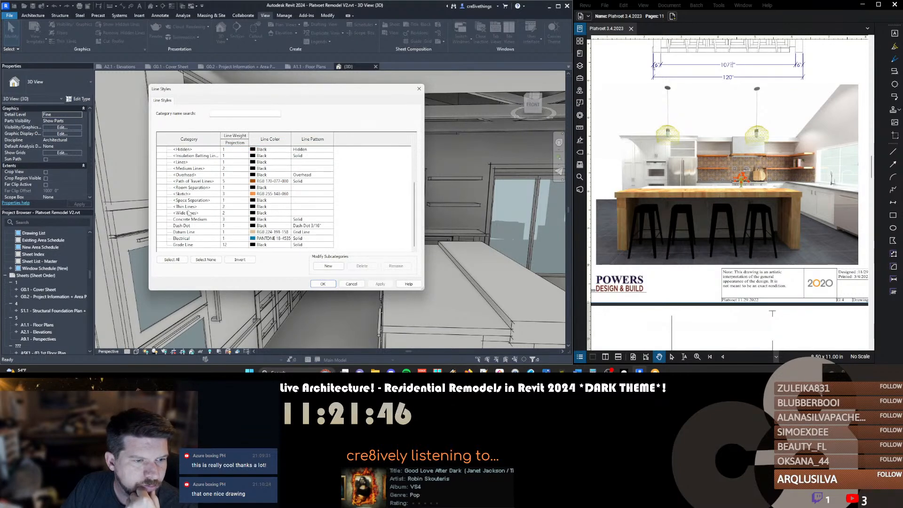
{"action": "left_click", "coordinate": [330, 286]}
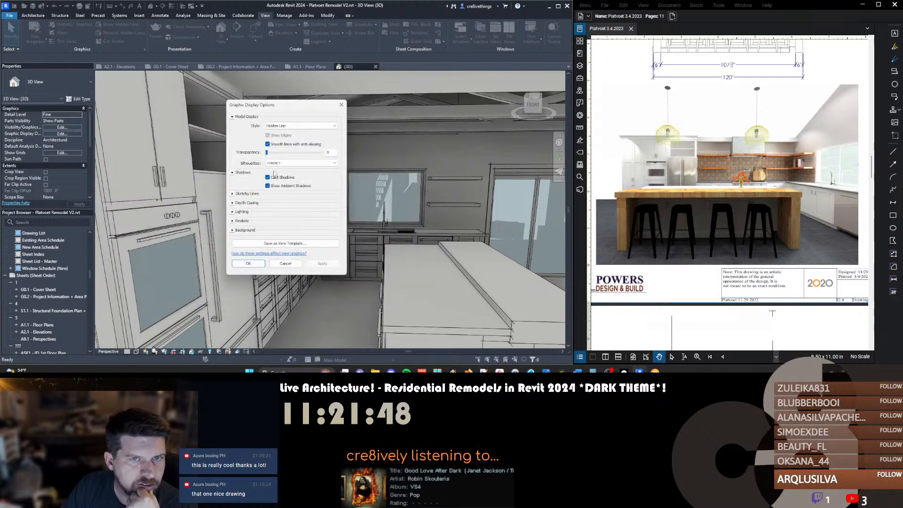
Set the 3D view's ambient light to 42 and its sketchy line extension to 2, and apply the display options
{"action": "left_click", "coordinate": [290, 128]}
{"action": "left_click", "coordinate": [291, 128]}
{"action": "left_click", "coordinate": [232, 203]}
{"action": "left_click", "coordinate": [232, 203]}
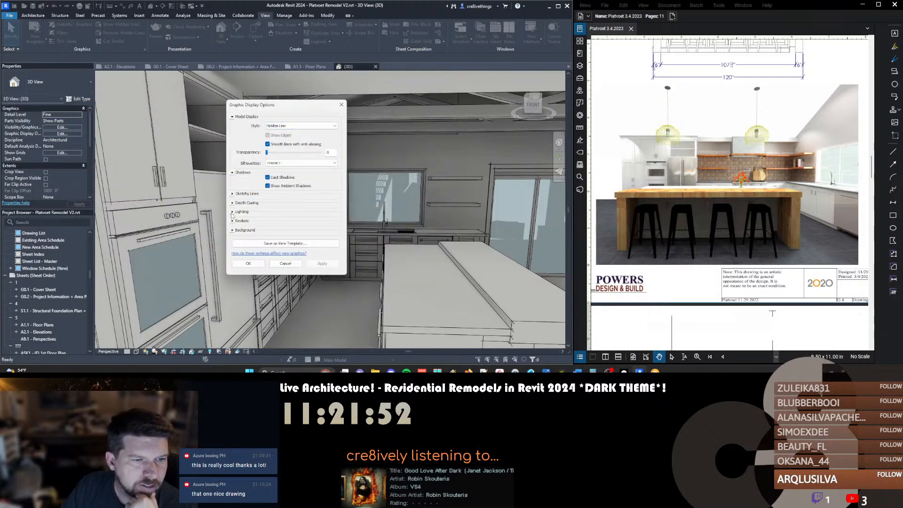
{"action": "left_click", "coordinate": [233, 212]}
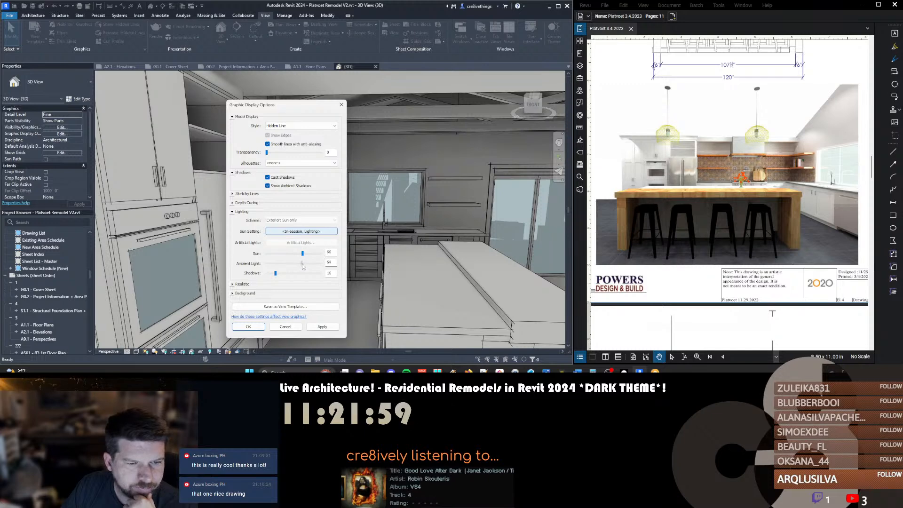
{"action": "left_click", "coordinate": [233, 194]}
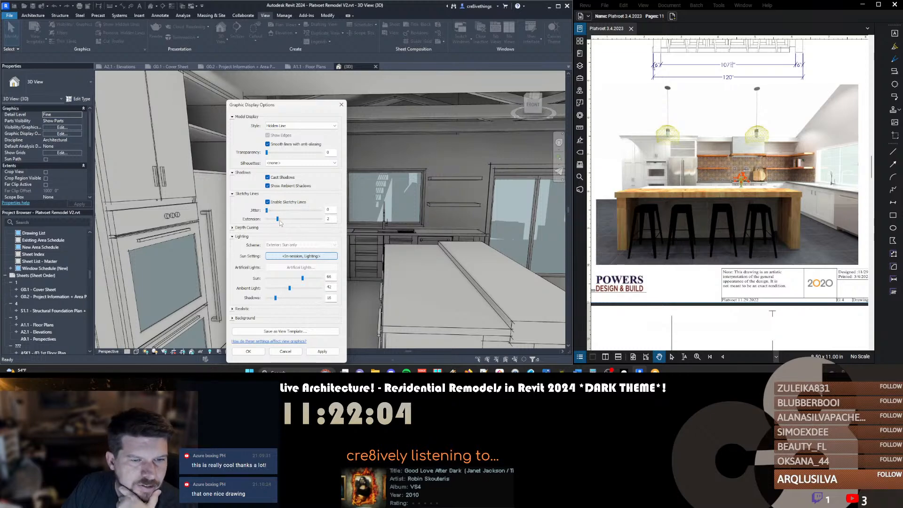
{"action": "left_click", "coordinate": [249, 352]}
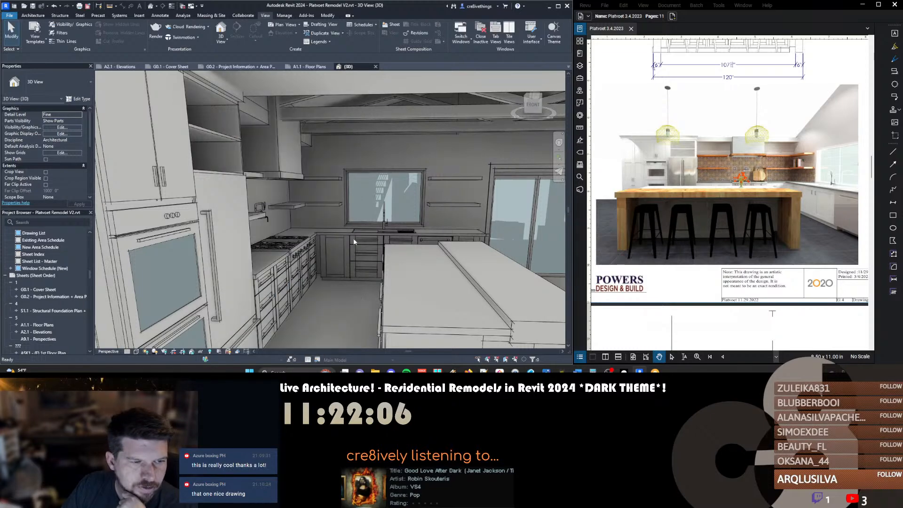
Fly around the kitchen to examine the stove wall and sink run from behind the island stools
{"action": "key", "text": "w"}
{"action": "left_click_drag", "start_coordinate": [403, 269], "coordinate": [533, 263]}
{"action": "key", "text": "s"}
{"action": "key", "text": "Escape"}
{"action": "mouse_move", "coordinate": [445, 245]}
{"action": "middle_mouse_down", "text": "shift"}
{"action": "mouse_move", "coordinate": [393, 258]}
{"action": "mouse_move", "coordinate": [391, 245]}
{"action": "mouse_move", "coordinate": [421, 237]}
{"action": "middle_mouse_up", "text": "shift"}
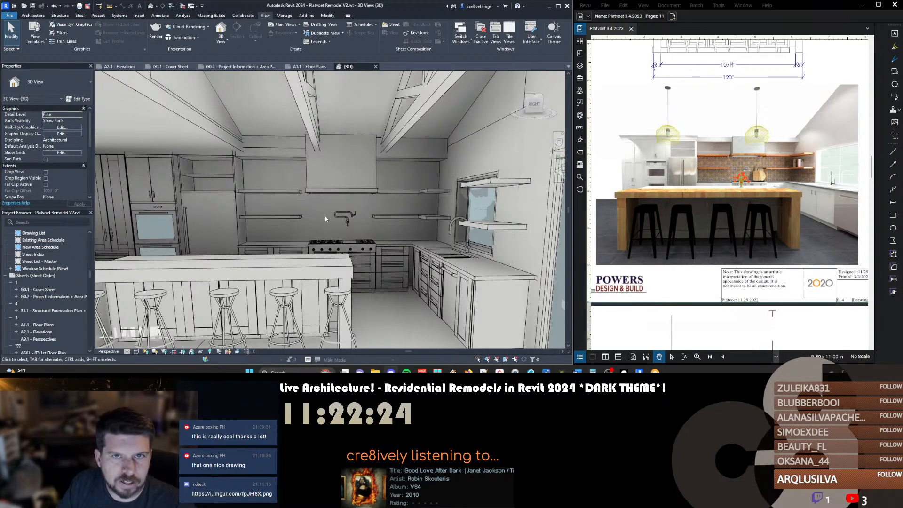
{"action": "right_click", "coordinate": [306, 242]}
{"action": "left_click", "coordinate": [288, 230]}
{"action": "mouse_move", "coordinate": [346, 216]}
{"action": "right_mouse_down"}
{"action": "mouse_move", "coordinate": [325, 225]}
{"action": "mouse_move", "coordinate": [343, 224]}
{"action": "right_mouse_up"}
{"action": "key", "text": "s"}
{"action": "key", "text": "w"}
{"action": "key", "text": "a"}
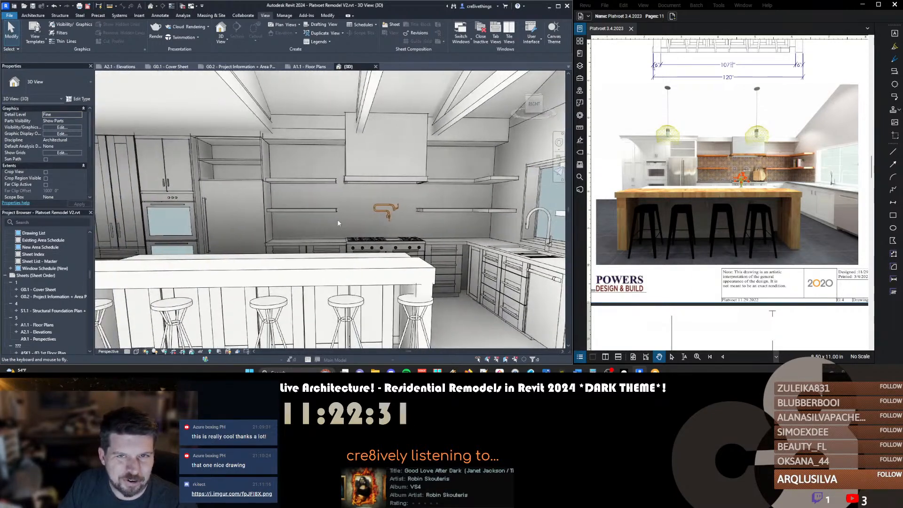
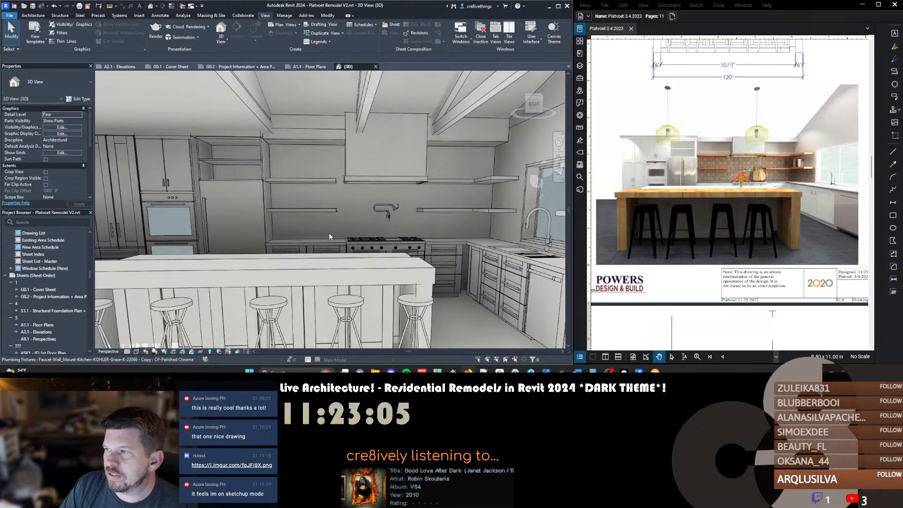
Switch to Revu and look through the Platvoet 3.4.2023 cabinet drawings for the dimensioned wall elevation beside the island renderings
{"action": "right_click", "coordinate": [395, 245]}
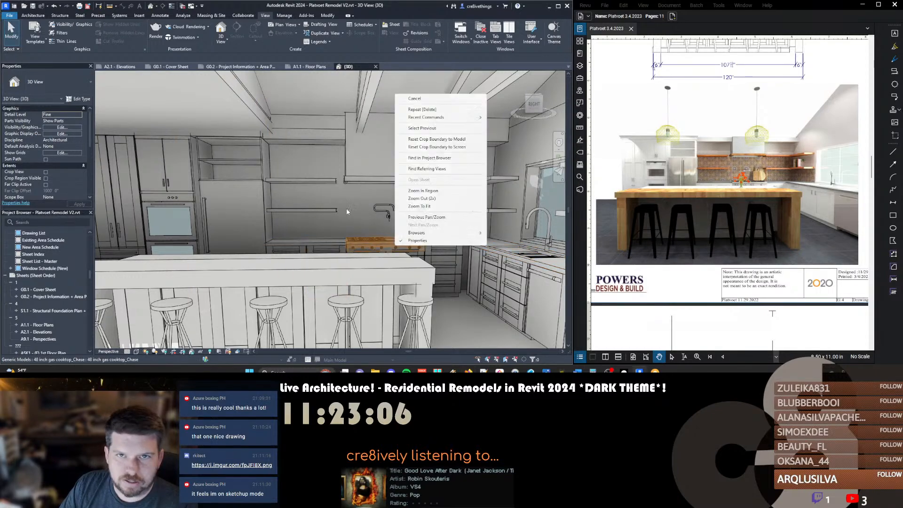
{"action": "left_click", "coordinate": [692, 223]}
{"action": "scroll", "coordinate": [694, 225], "scroll_direction": "up", "scroll_amount": 14}
{"action": "scroll", "coordinate": [694, 225], "scroll_direction": "down", "scroll_amount": 13}
{"action": "scroll", "coordinate": [693, 224], "scroll_direction": "down", "scroll_amount": 10}
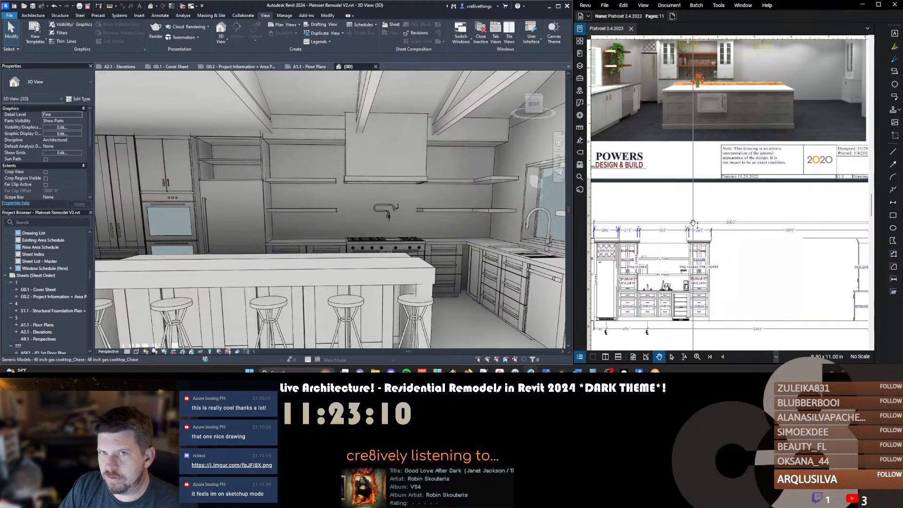
{"action": "scroll", "coordinate": [642, 163], "scroll_direction": "up", "scroll_amount": 1}
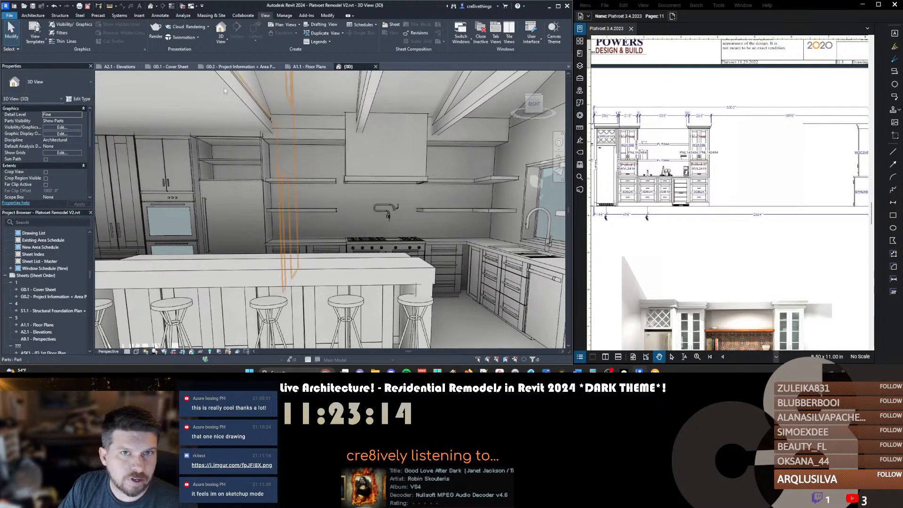
Return to the A2.1 Elevations sheet and examine the Island 1 elevation around the microwave cabinet
{"action": "left_click", "coordinate": [120, 65]}
{"action": "scroll", "coordinate": [345, 181], "scroll_direction": "down", "scroll_amount": 3}
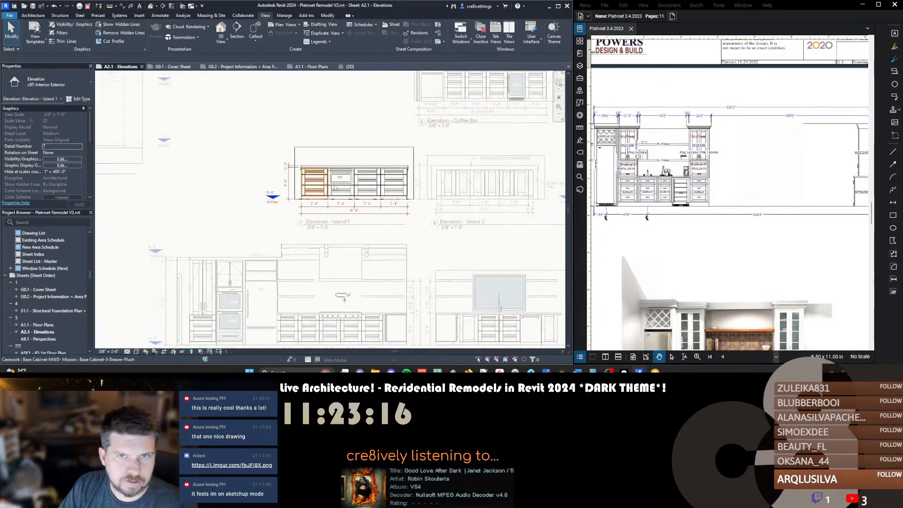
{"action": "scroll", "coordinate": [345, 180], "scroll_direction": "up", "scroll_amount": 3}
{"action": "left_click", "coordinate": [331, 182]}
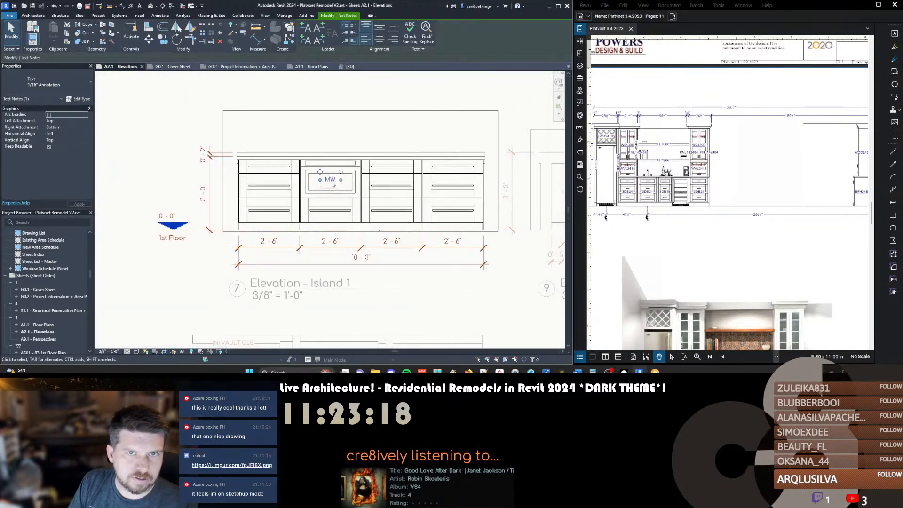
{"action": "key", "text": "Escape"}
{"action": "scroll", "coordinate": [331, 183], "scroll_direction": "down", "scroll_amount": 3}
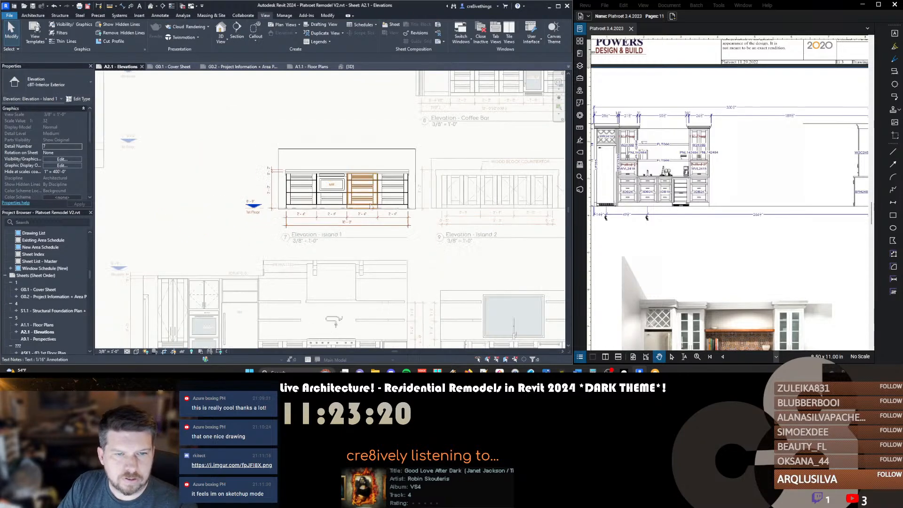
{"action": "scroll", "coordinate": [423, 131], "scroll_direction": "down", "scroll_amount": 2}
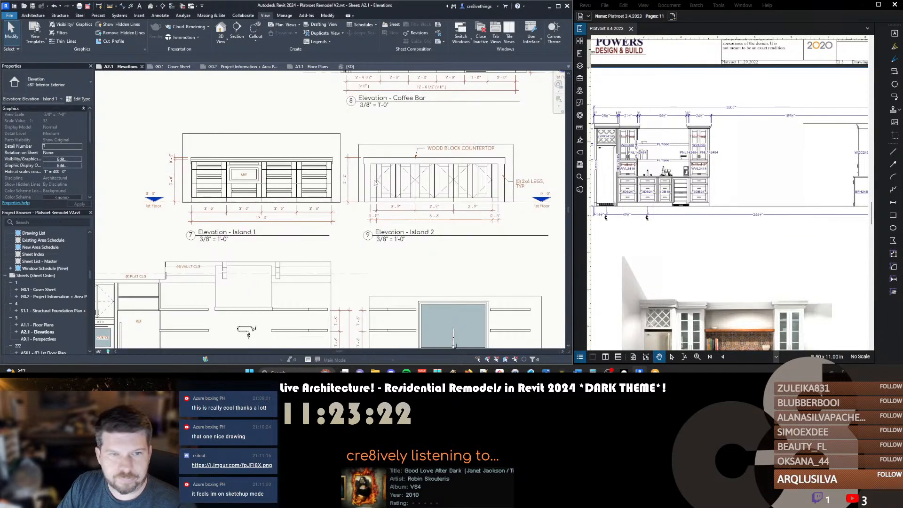
Activate the Coffee Bar elevation and set the width of the three-drawer base cabinet beside the beverage refrigerator to 1'-6"
{"action": "middle_click_drag", "start_coordinate": [395, 144], "coordinate": [393, 216]}
{"action": "scroll", "coordinate": [392, 216], "scroll_direction": "up", "scroll_amount": 2}
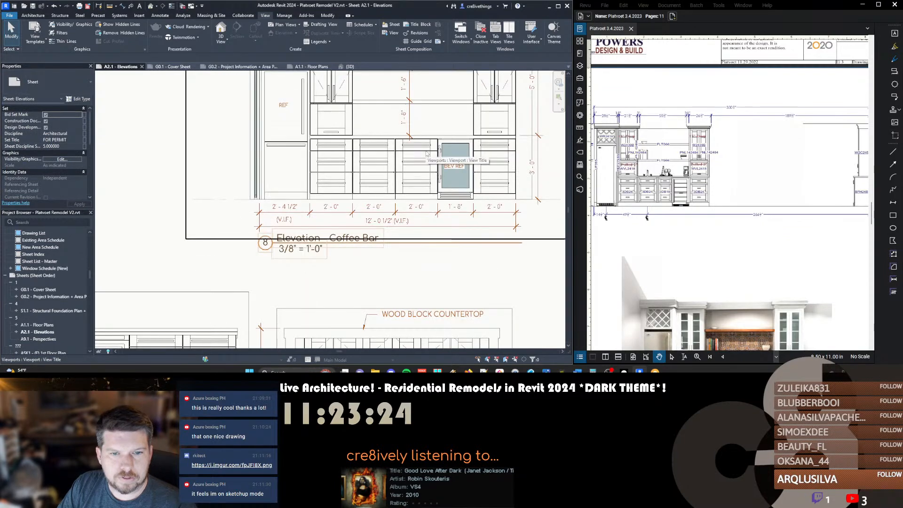
{"action": "double_click", "coordinate": [424, 154]}
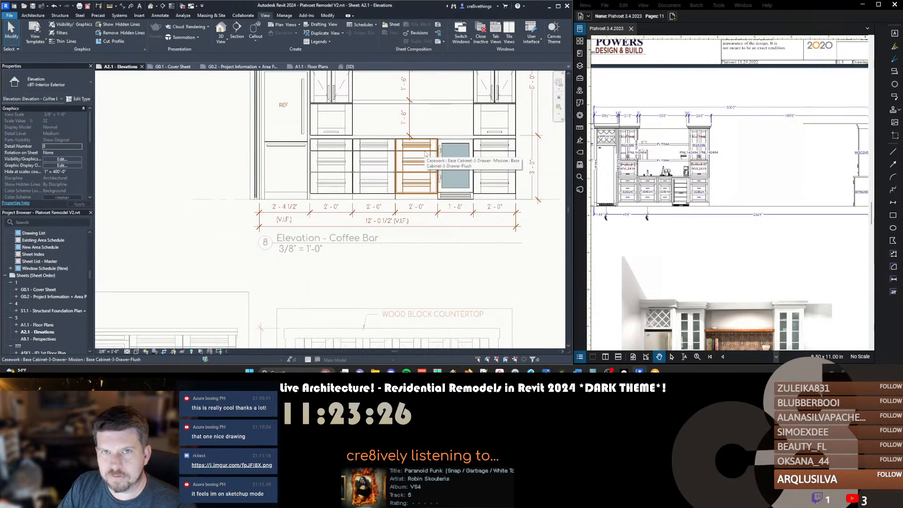
{"action": "scroll", "coordinate": [425, 154], "scroll_direction": "down", "scroll_amount": 1}
{"action": "middle_click_drag", "start_coordinate": [481, 112], "coordinate": [417, 178]}
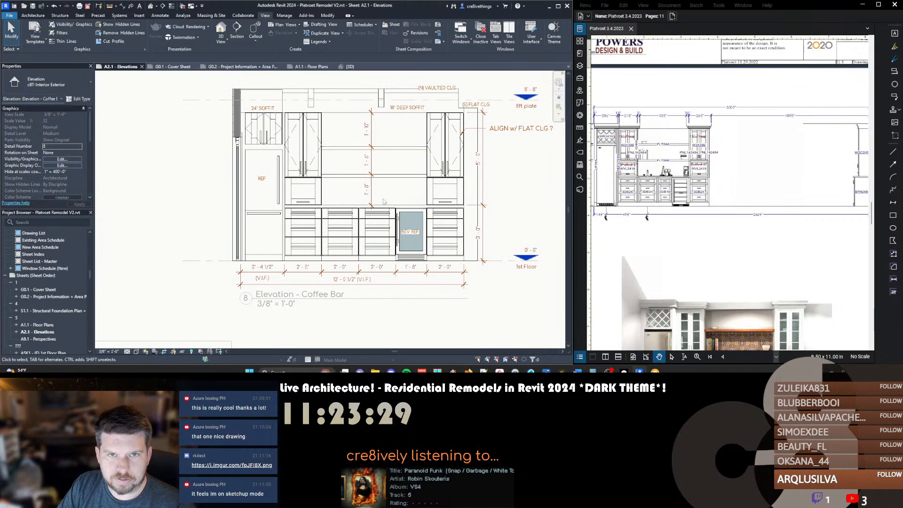
{"action": "left_click", "coordinate": [365, 233]}
{"action": "left_click", "coordinate": [64, 167]}
{"action": "type", "text": "1'6"}
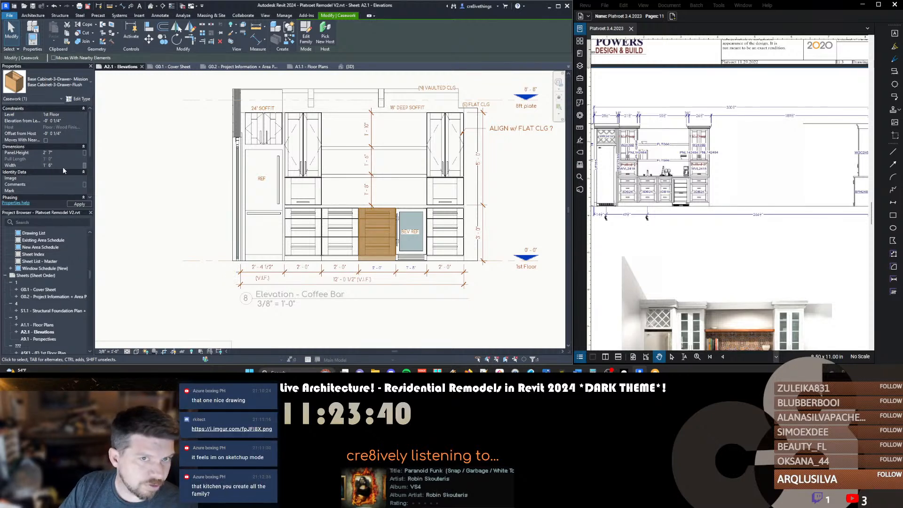
Move the narrowed drawer cabinet, beverage refrigerator, end base cabinet and upper cabinet together until the drawer cabinet meets its neighboring drawer cabinet
{"action": "left_click", "coordinate": [423, 221], "text": "ctrl"}
{"action": "left_click", "coordinate": [432, 219], "text": "ctrl"}
{"action": "left_click", "coordinate": [429, 141], "text": "ctrl"}
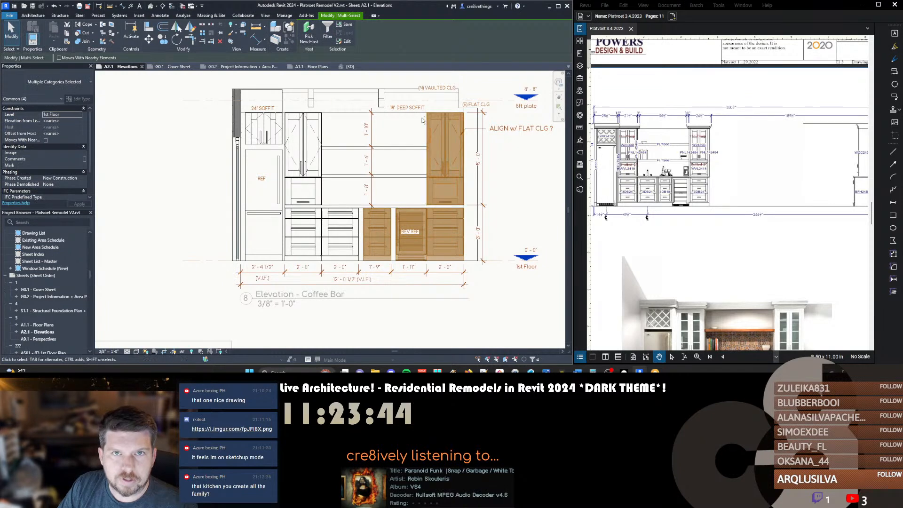
{"action": "scroll", "coordinate": [423, 188], "scroll_direction": "up", "scroll_amount": 3}
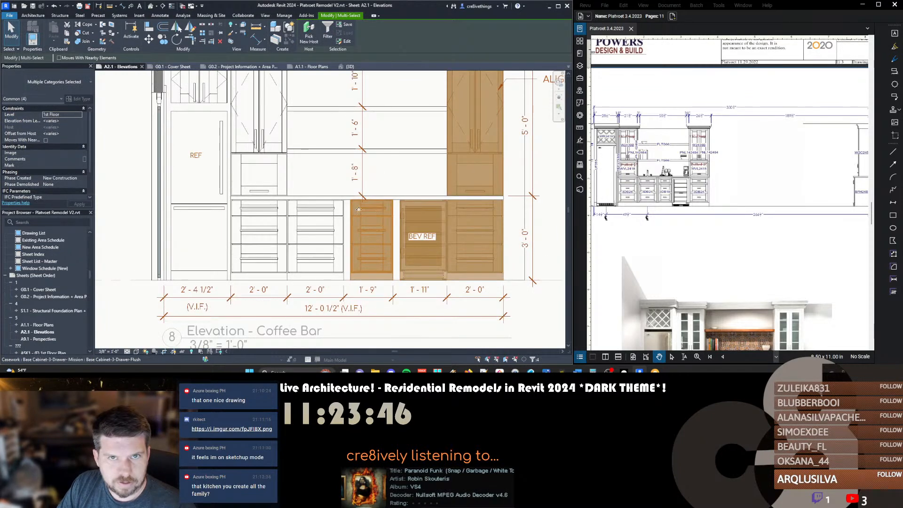
{"action": "key", "text": "m"}
{"action": "key", "text": "v"}
{"action": "scroll", "coordinate": [356, 207], "scroll_direction": "up", "scroll_amount": 3}
{"action": "left_click", "coordinate": [350, 200]}
{"action": "left_click", "coordinate": [337, 201]}
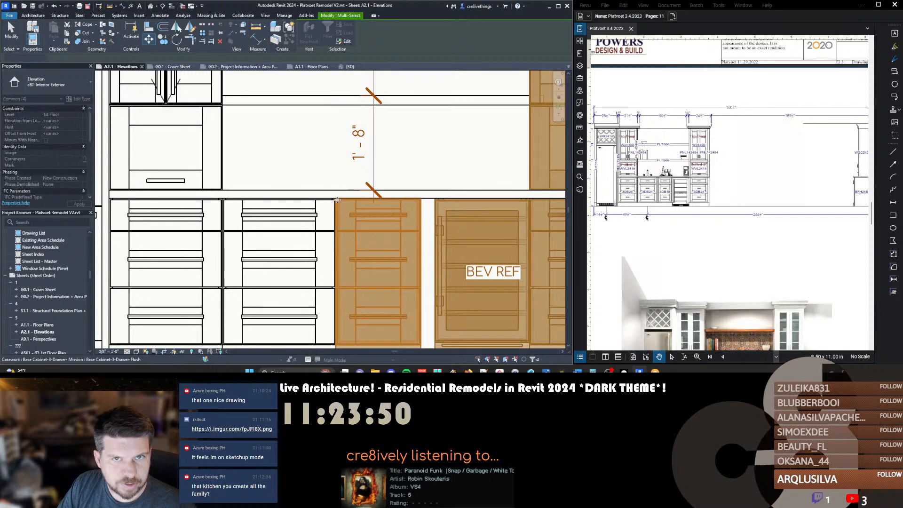
Move only the beverage refrigerator and the end base and upper cabinets flush against the narrowed drawer cabinet
{"action": "scroll", "coordinate": [337, 201], "scroll_direction": "down", "scroll_amount": 3}
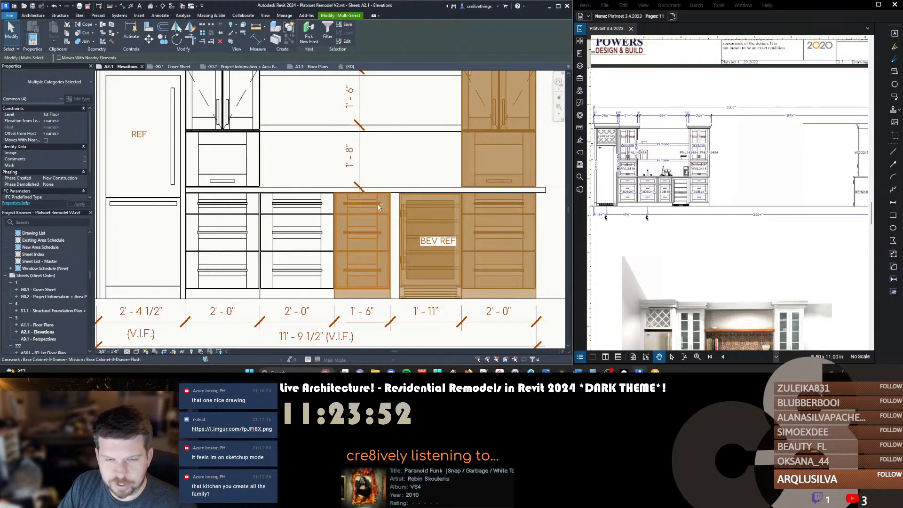
{"action": "left_click", "coordinate": [378, 206], "text": "shift"}
{"action": "scroll", "coordinate": [399, 202], "scroll_direction": "up", "scroll_amount": 3}
{"action": "key", "text": "m"}
{"action": "key", "text": "v"}
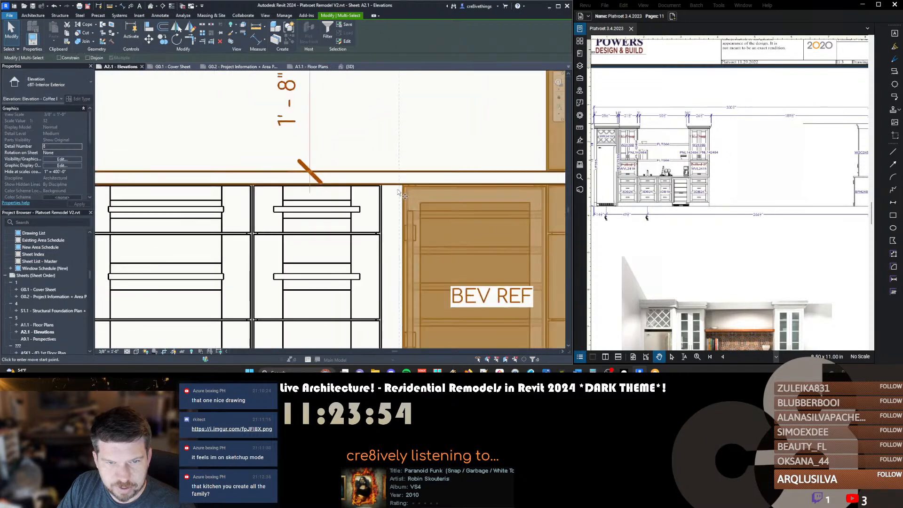
{"action": "scroll", "coordinate": [398, 191], "scroll_direction": "up", "scroll_amount": 1}
{"action": "left_click", "coordinate": [403, 197]}
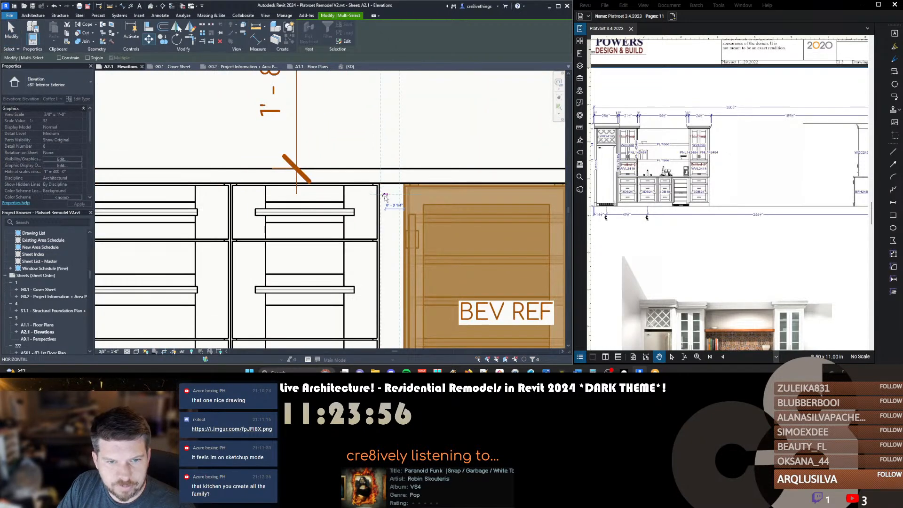
{"action": "left_click", "coordinate": [382, 196]}
{"action": "scroll", "coordinate": [395, 207], "scroll_direction": "down", "scroll_amount": 5}
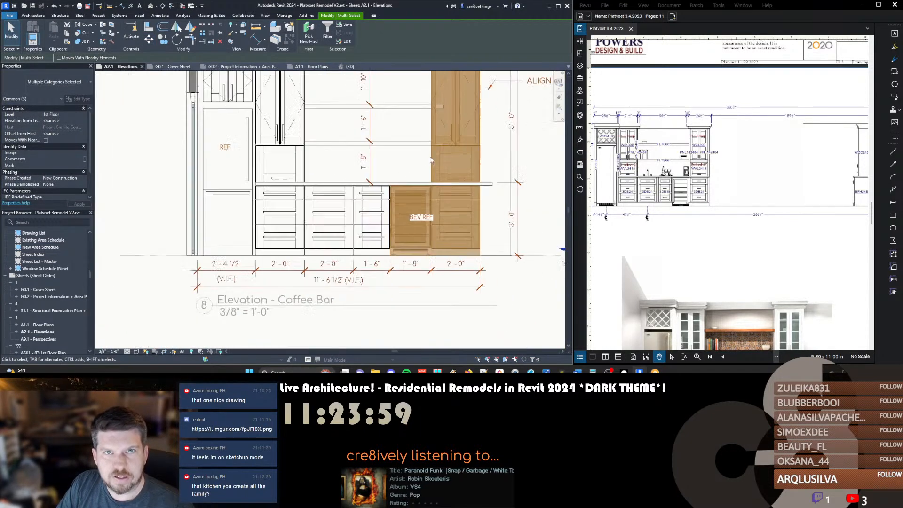
Measure the horizontal distance from the end upper cabinet's outer side to the edge of the vaulted ceiling
{"action": "scroll", "coordinate": [413, 211], "scroll_direction": "up", "scroll_amount": 1}
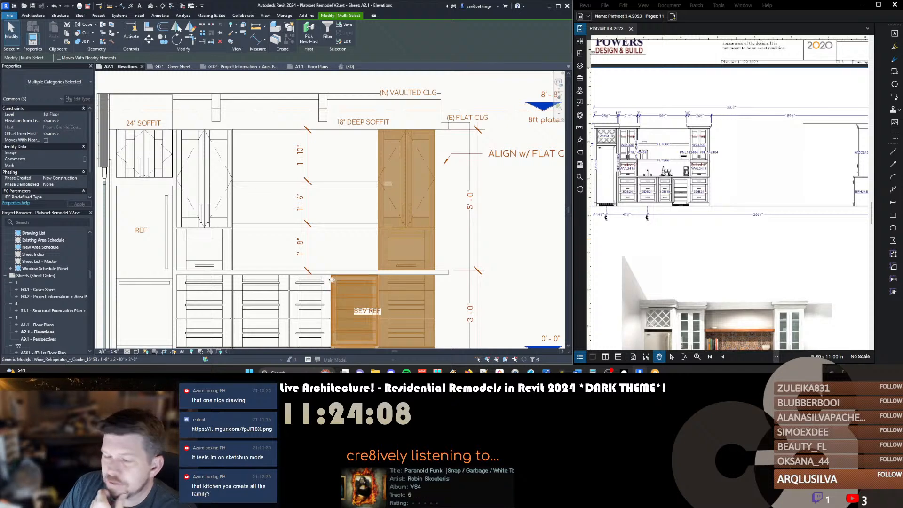
{"action": "middle_click_drag", "start_coordinate": [308, 320], "coordinate": [338, 259]}
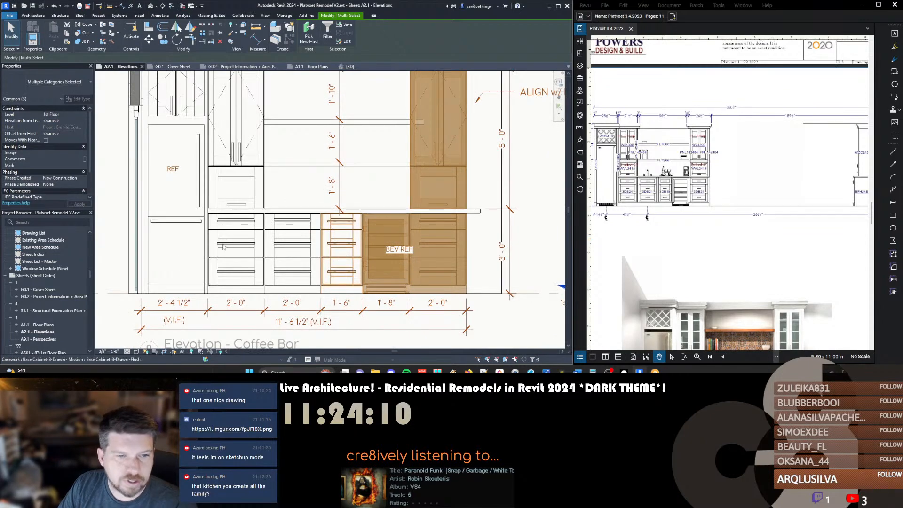
{"action": "left_click", "coordinate": [275, 247]}
{"action": "scroll", "coordinate": [411, 229], "scroll_direction": "up", "scroll_amount": 5}
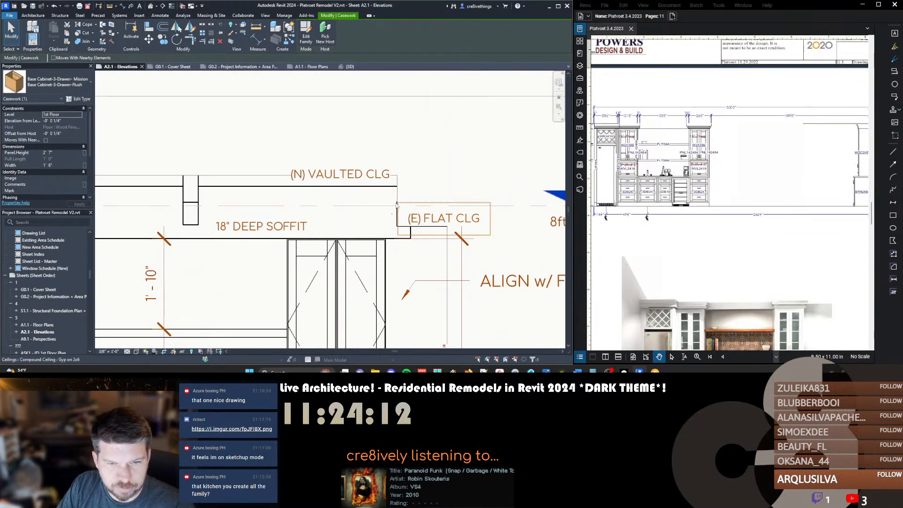
{"action": "middle_click_drag", "start_coordinate": [391, 247], "coordinate": [384, 213]}
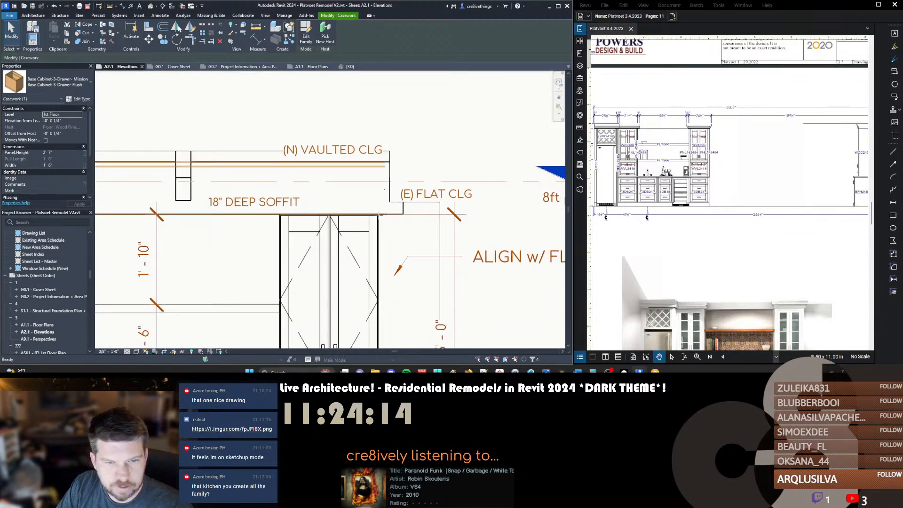
{"action": "key", "text": "m"}
{"action": "left_click", "coordinate": [378, 214]}
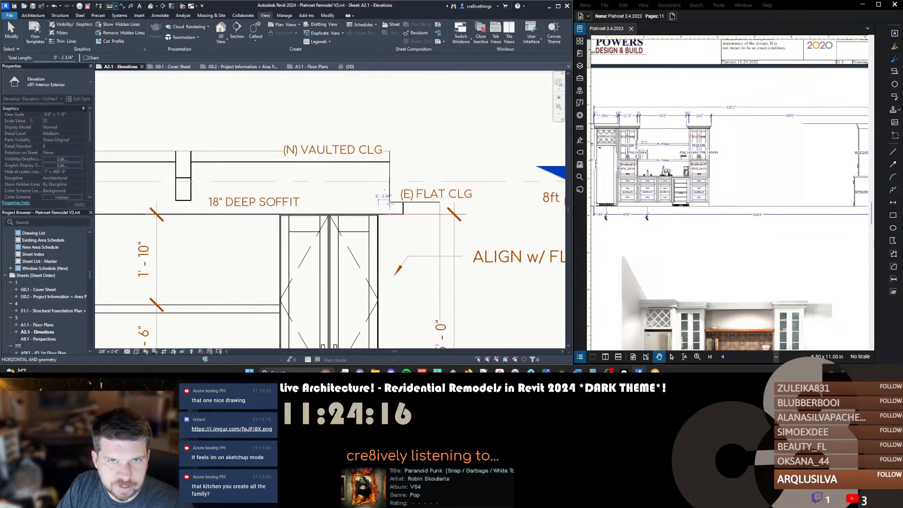
{"action": "key", "text": "Escape"}
{"action": "key", "text": "Escape"}
{"action": "scroll", "coordinate": [389, 185], "scroll_direction": "down", "scroll_amount": 5}
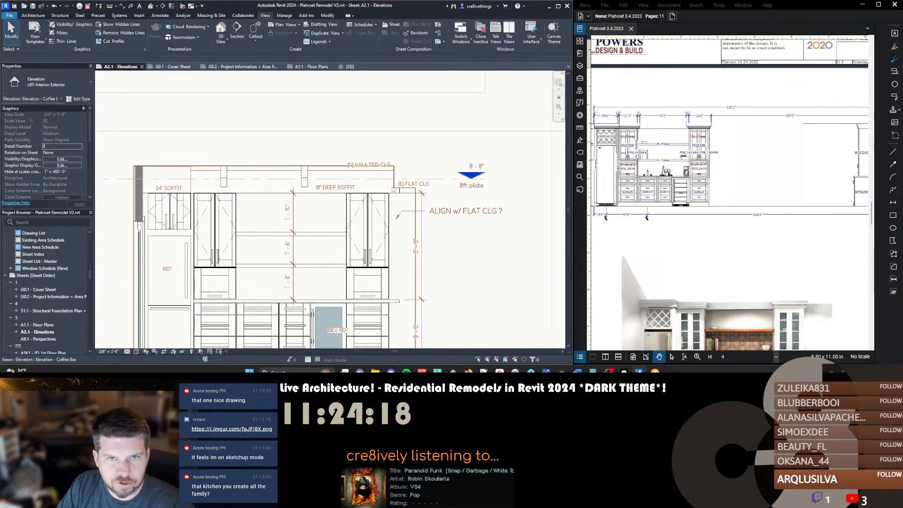
Set the narrowed drawer cabinet's width to 1'-9" and move it with the refrigerator and end cabinets flush against the adjacent drawer cabinet
{"action": "middle_click_drag", "start_coordinate": [299, 234], "coordinate": [310, 176]}
{"action": "left_click", "coordinate": [324, 240]}
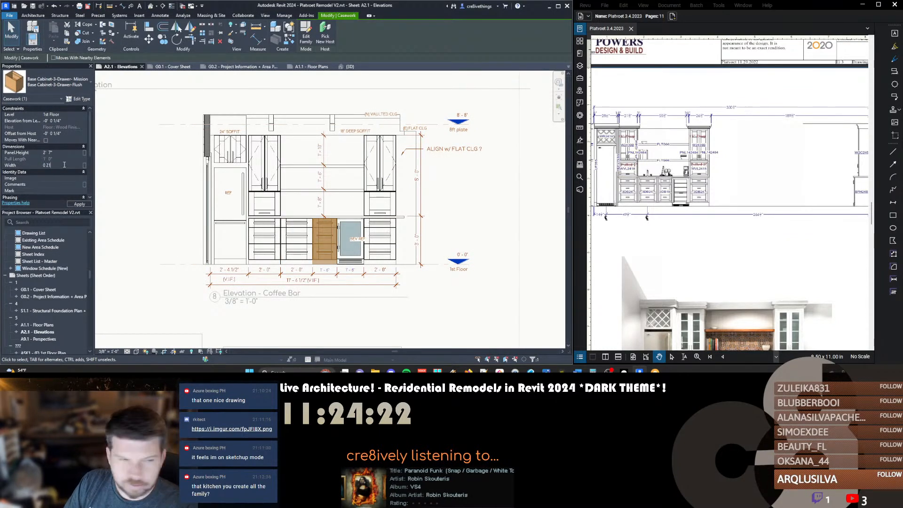
{"action": "left_click", "coordinate": [351, 237], "text": "ctrl"}
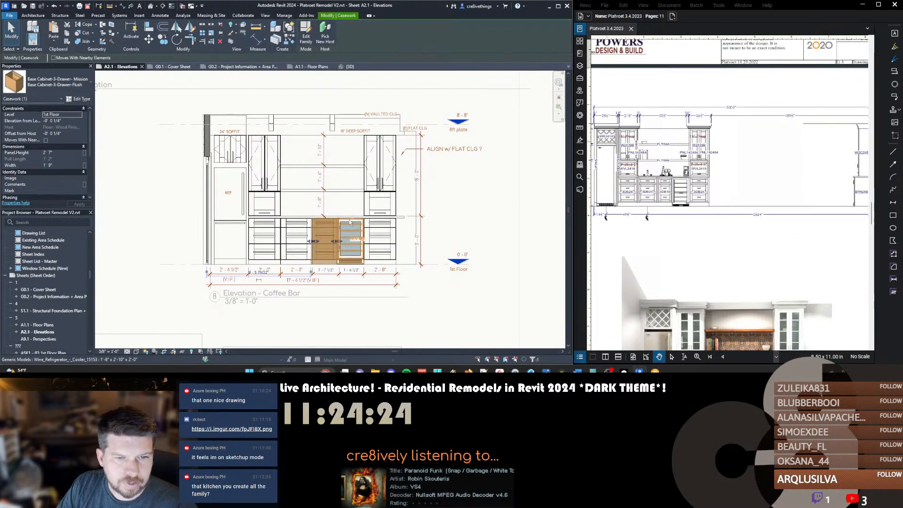
{"action": "left_click", "coordinate": [380, 229], "text": "ctrl"}
{"action": "left_click", "coordinate": [380, 189], "text": "ctrl"}
{"action": "scroll", "coordinate": [355, 225], "scroll_direction": "up", "scroll_amount": 3}
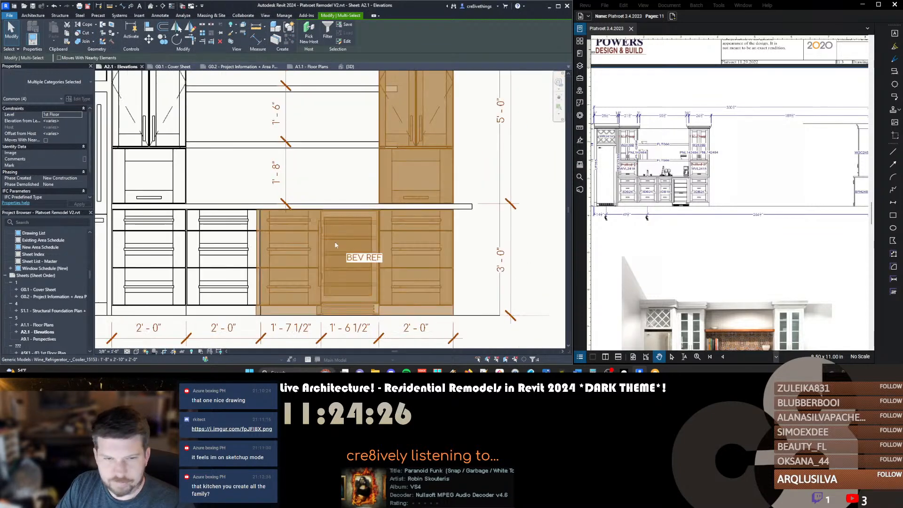
{"action": "scroll", "coordinate": [256, 225], "scroll_direction": "up", "scroll_amount": 2}
{"action": "key", "text": "m"}
{"action": "key", "text": "v"}
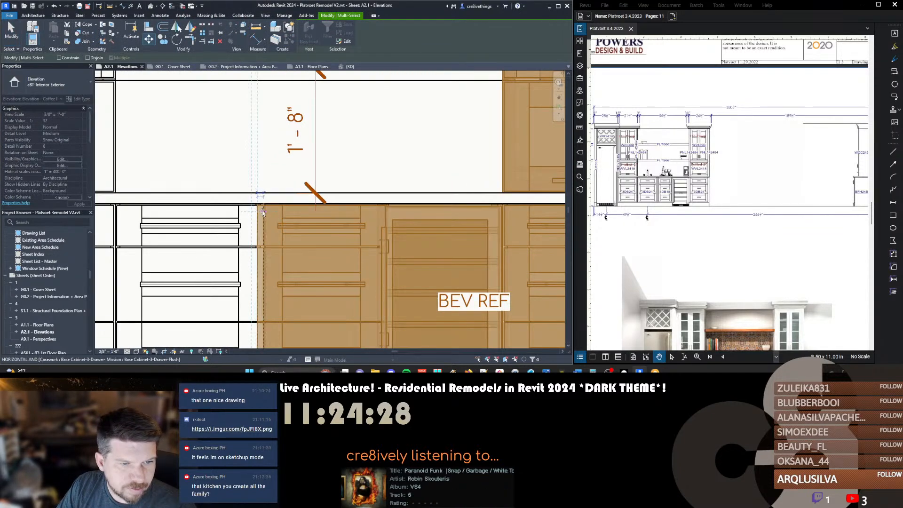
{"action": "left_click", "coordinate": [264, 214]}
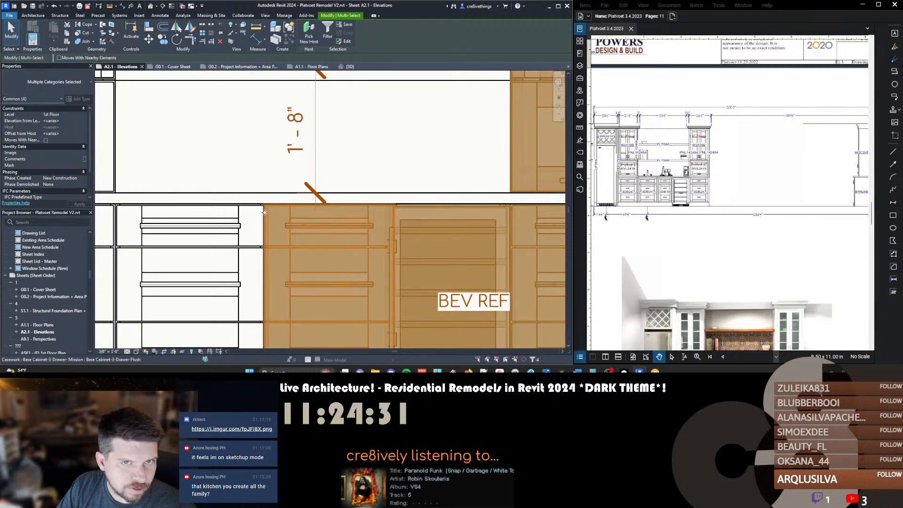
{"action": "scroll", "coordinate": [264, 209], "scroll_direction": "up", "scroll_amount": 4}
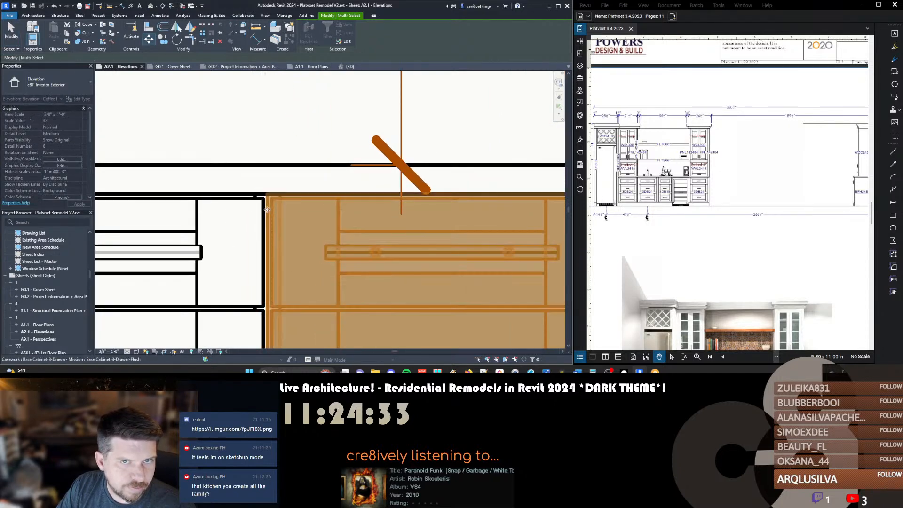
{"action": "scroll", "coordinate": [280, 217], "scroll_direction": "down", "scroll_amount": 1}
{"action": "scroll", "coordinate": [280, 217], "scroll_direction": "down", "scroll_amount": 3}
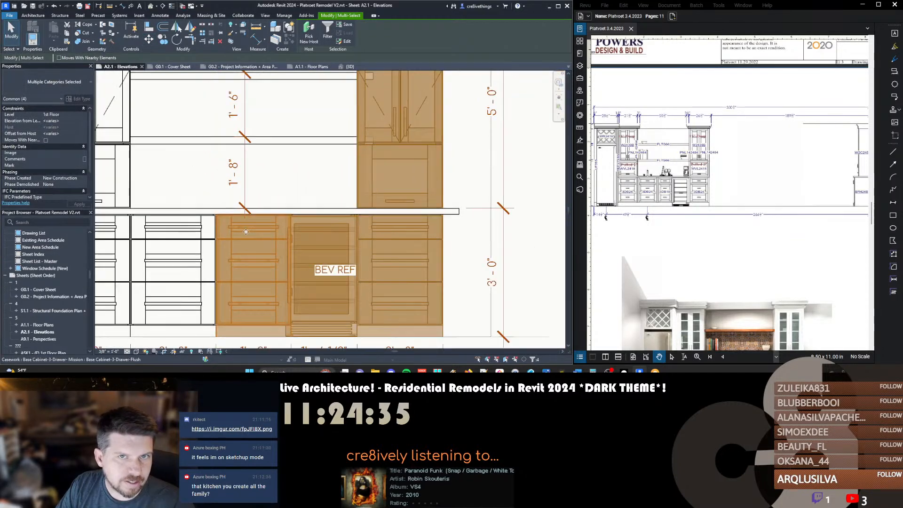
Move the beverage refrigerator and end cabinets without the drawer cabinet, placing the refrigerator's side at the 1'-9" cabinet's edge
{"action": "left_click", "coordinate": [269, 224], "text": "shift"}
{"action": "scroll", "coordinate": [279, 222], "scroll_direction": "up", "scroll_amount": 2}
{"action": "scroll", "coordinate": [279, 222], "scroll_direction": "up", "scroll_amount": 1}
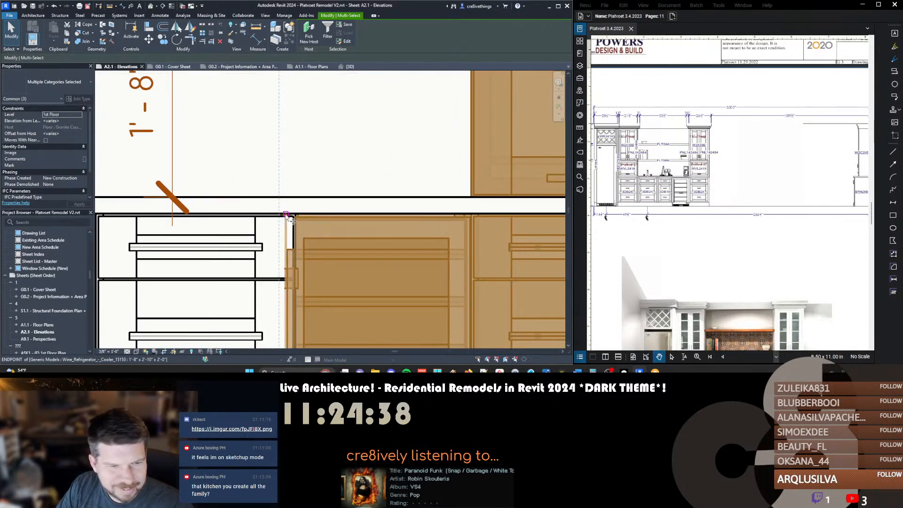
{"action": "left_click", "coordinate": [283, 215]}
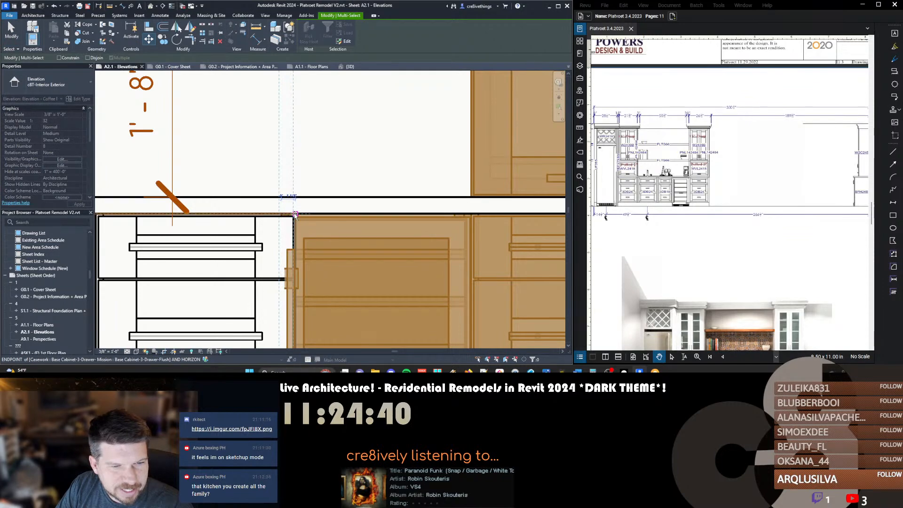
{"action": "left_click", "coordinate": [295, 216]}
{"action": "scroll", "coordinate": [285, 237], "scroll_direction": "down", "scroll_amount": 2}
{"action": "scroll", "coordinate": [286, 237], "scroll_direction": "up", "scroll_amount": 3}
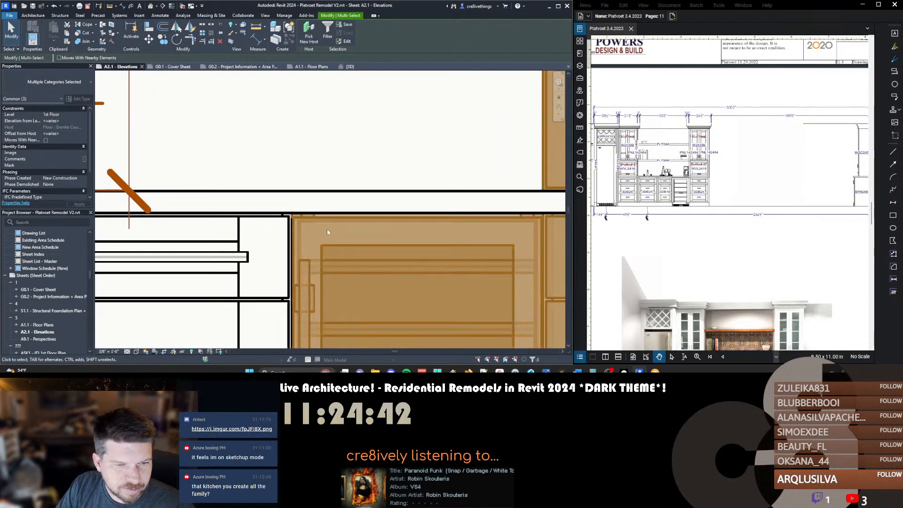
{"action": "scroll", "coordinate": [325, 228], "scroll_direction": "down", "scroll_amount": 5}
{"action": "middle_click_drag", "start_coordinate": [324, 222], "coordinate": [320, 329]}
{"action": "scroll", "coordinate": [396, 188], "scroll_direction": "up", "scroll_amount": 5}
{"action": "key", "text": "Escape"}
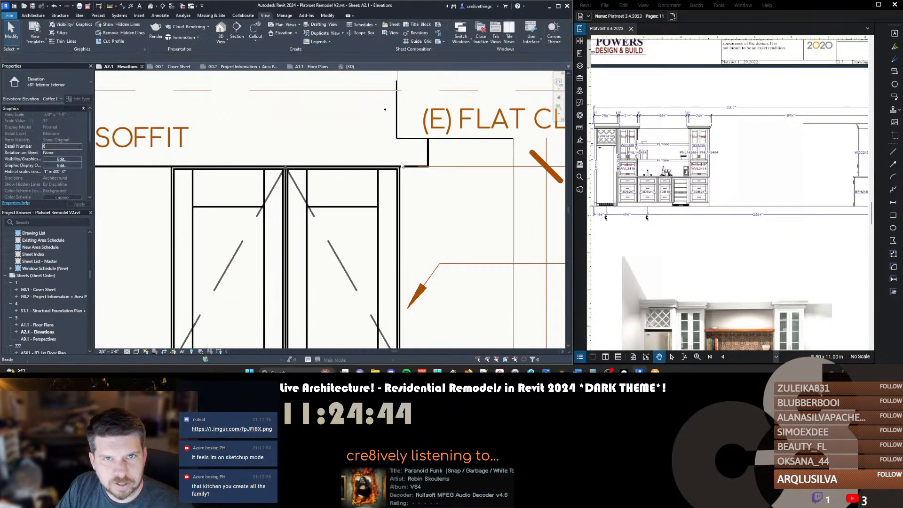
In the 3D view, edit the coffee bar soffit ceiling's boundary to align its end with the side of the end upper cabinet
{"action": "left_click", "coordinate": [425, 156]}
{"action": "scroll", "coordinate": [413, 166], "scroll_direction": "down", "scroll_amount": 2}
{"action": "key", "text": "ctrl+Tab"}
{"action": "middle_click_drag", "start_coordinate": [384, 181], "coordinate": [360, 146], "text": "shift"}
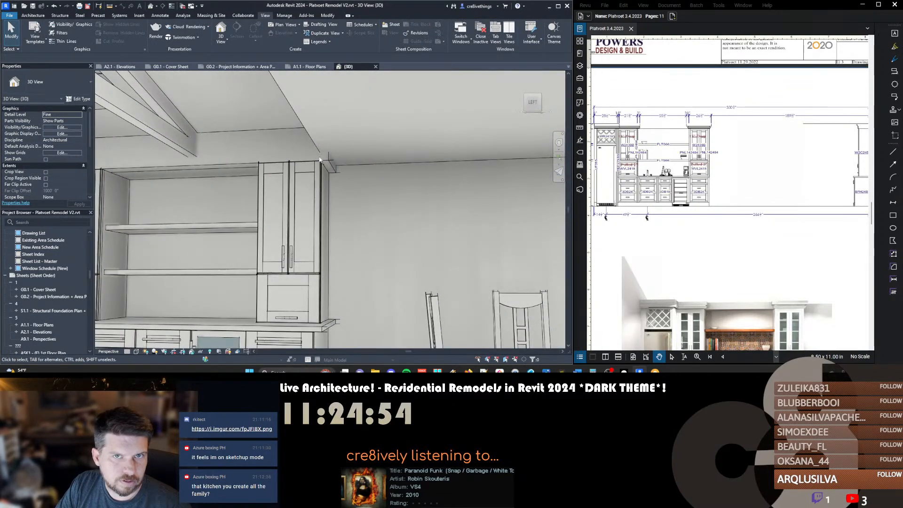
{"action": "double_click", "coordinate": [332, 168]}
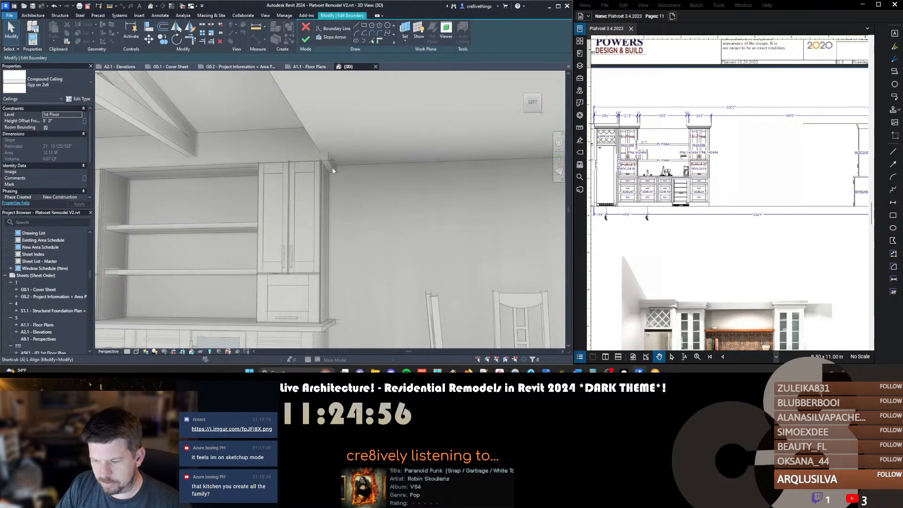
{"action": "key", "text": "l"}
{"action": "mouse_move", "coordinate": [338, 180]}
{"action": "middle_mouse_down", "text": "shift"}
{"action": "mouse_move", "coordinate": [335, 298]}
{"action": "mouse_move", "coordinate": [345, 239]}
{"action": "middle_mouse_up", "text": "shift"}
{"action": "left_click", "coordinate": [344, 183]}
{"action": "mouse_move", "coordinate": [367, 278]}
{"action": "middle_mouse_down", "text": "shift"}
{"action": "mouse_move", "coordinate": [379, 230]}
{"action": "mouse_move", "coordinate": [383, 236]}
{"action": "middle_mouse_up", "text": "shift"}
{"action": "key", "text": "f"}
{"action": "key", "text": "f"}
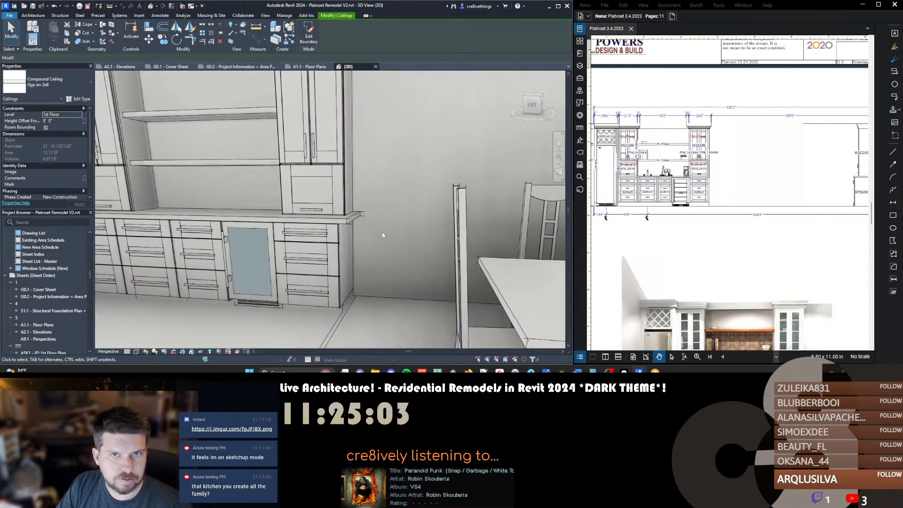
Launch Revit 2023 while keeping the kitchen remodel project open
{"action": "key", "text": "Escape"}
{"action": "scroll", "coordinate": [370, 235], "scroll_direction": "down", "scroll_amount": 1}
{"action": "key", "text": "super"}
{"action": "type", "text": "revit"}
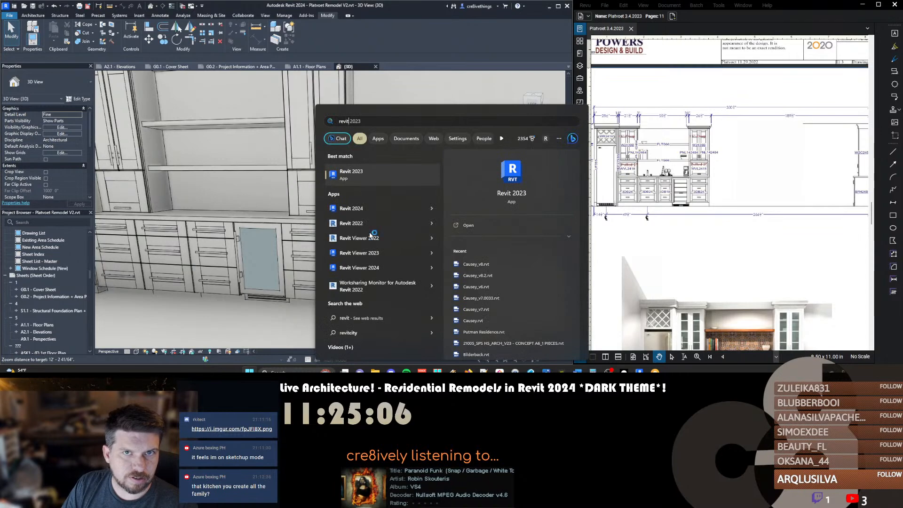
{"action": "key", "text": "Return"}
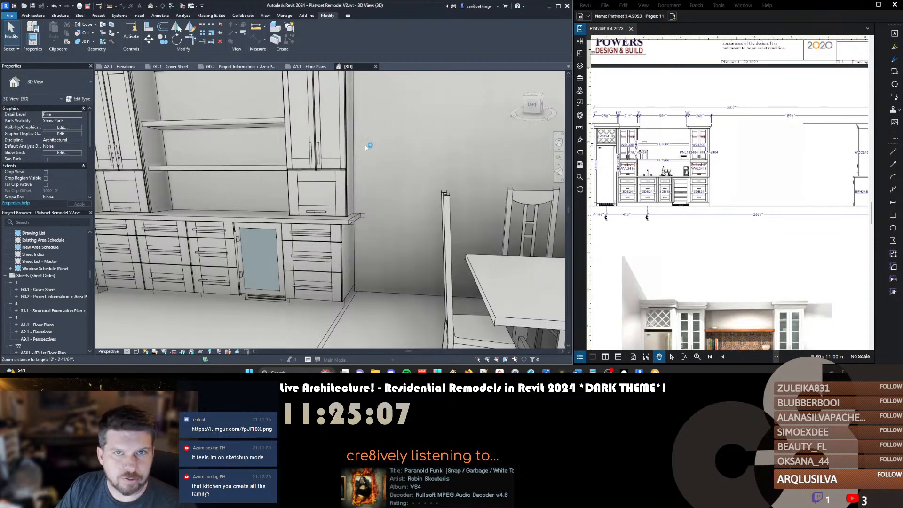
Edit the coffee bar's granite counter boundary, aligning its end edge with the outer side of the end upper cabinet
{"action": "mouse_move", "coordinate": [250, 204]}
{"action": "middle_mouse_down"}
{"action": "mouse_move", "coordinate": [302, 207]}
{"action": "mouse_move", "coordinate": [304, 199]}
{"action": "mouse_move", "coordinate": [355, 212]}
{"action": "mouse_move", "coordinate": [282, 238]}
{"action": "mouse_move", "coordinate": [374, 235]}
{"action": "mouse_move", "coordinate": [377, 216]}
{"action": "middle_mouse_up"}
{"action": "scroll", "coordinate": [303, 208], "scroll_direction": "down", "scroll_amount": 1}
{"action": "double_click", "coordinate": [323, 221]}
{"action": "key", "text": "a"}
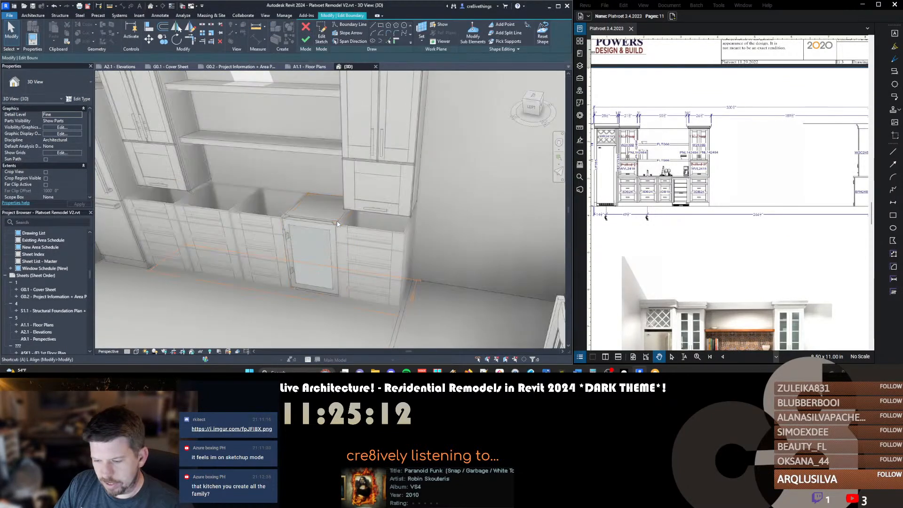
{"action": "key", "text": "l"}
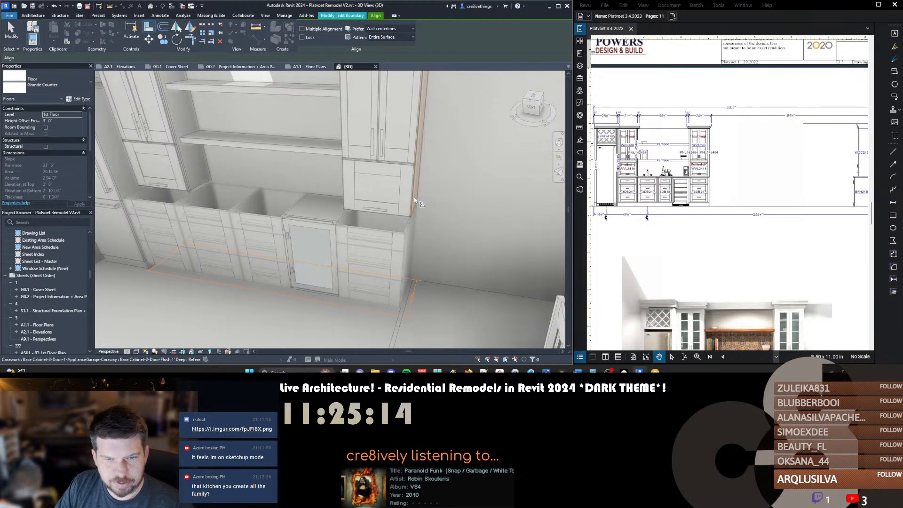
{"action": "left_click", "coordinate": [415, 199]}
{"action": "left_click", "coordinate": [413, 296]}
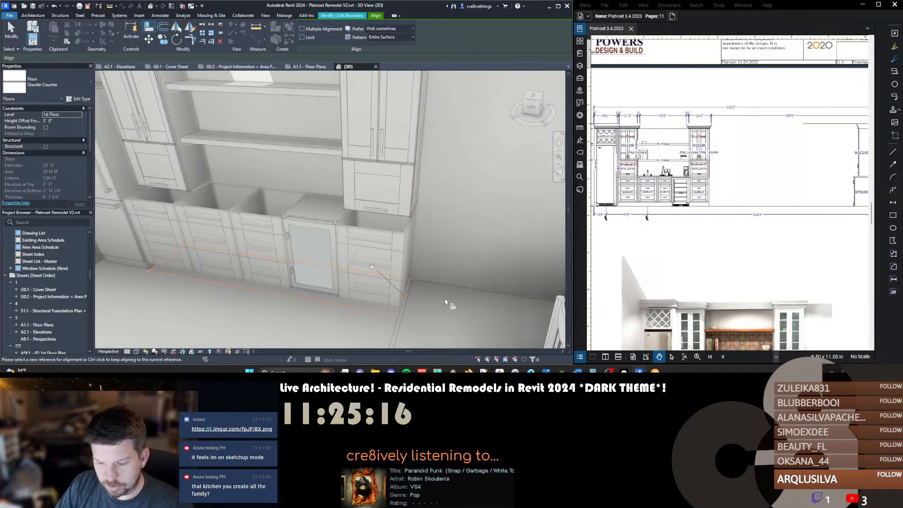
{"action": "key", "text": "f"}
{"action": "key", "text": "f"}
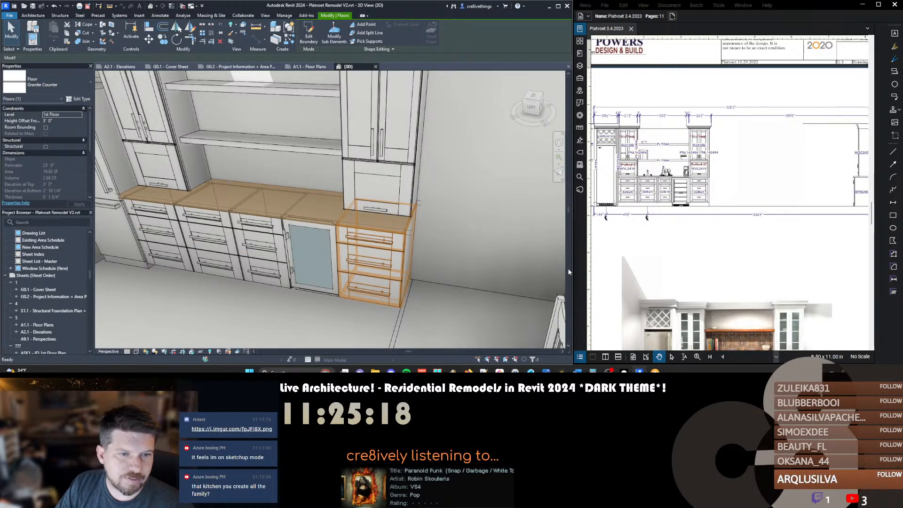
{"action": "key", "text": "Escape"}
Check the properties of the coffee bar's end drawer cabinet and the upper cabinet above it, and review the whole cabinet run
{"action": "left_click", "coordinate": [375, 250]}
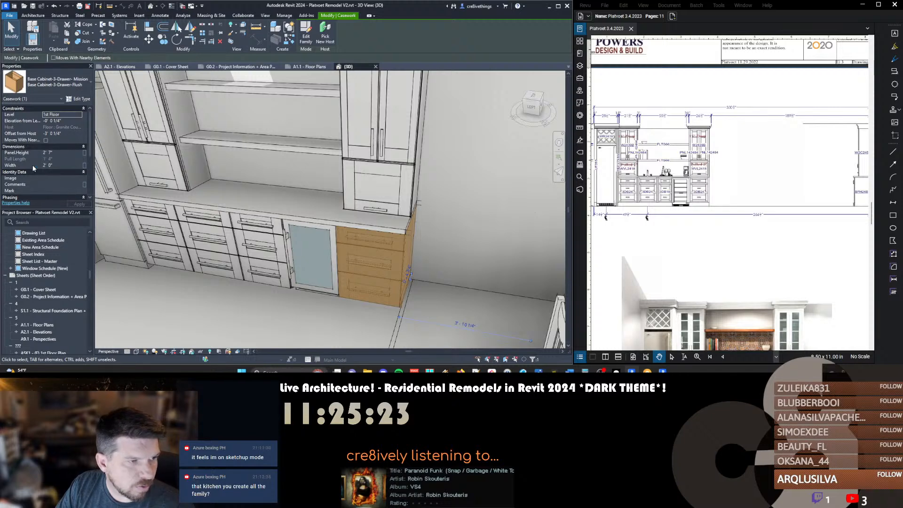
{"action": "middle_click_drag", "start_coordinate": [336, 274], "coordinate": [432, 271]}
{"action": "key", "text": "Escape"}
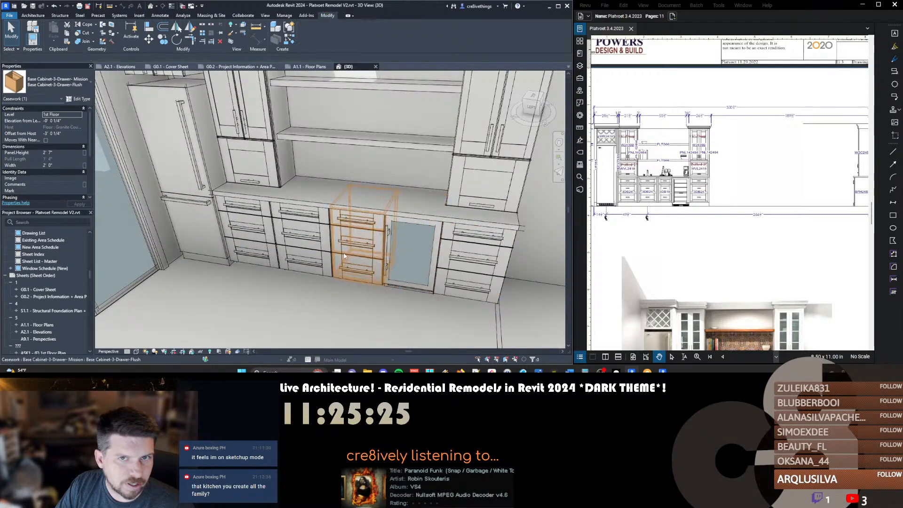
{"action": "left_click", "coordinate": [464, 245]}
{"action": "middle_click_drag", "start_coordinate": [326, 284], "coordinate": [360, 297], "text": "shift"}
{"action": "key", "text": "Escape"}
{"action": "middle_click_drag", "start_coordinate": [473, 234], "coordinate": [432, 246]}
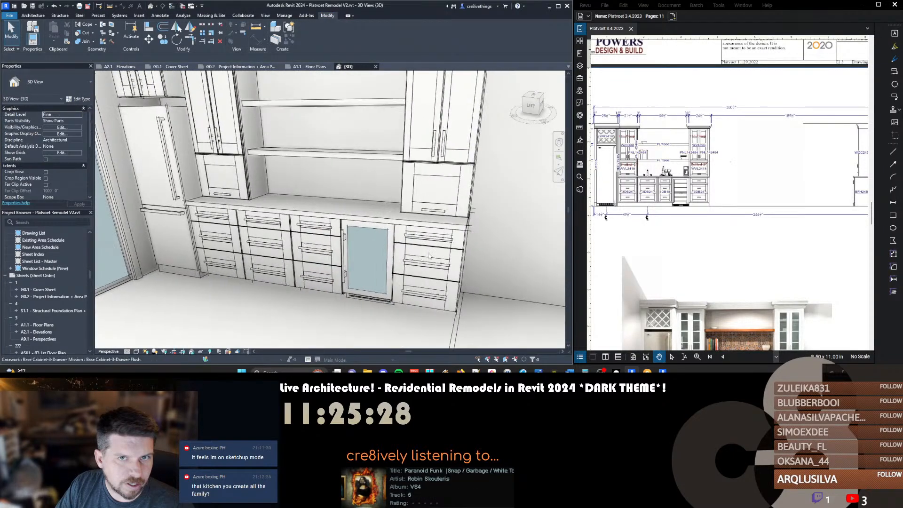
{"action": "left_click", "coordinate": [414, 243]}
{"action": "middle_click_drag", "start_coordinate": [330, 228], "coordinate": [322, 261]}
{"action": "key", "text": "Escape"}
{"action": "left_click", "coordinate": [408, 220]}
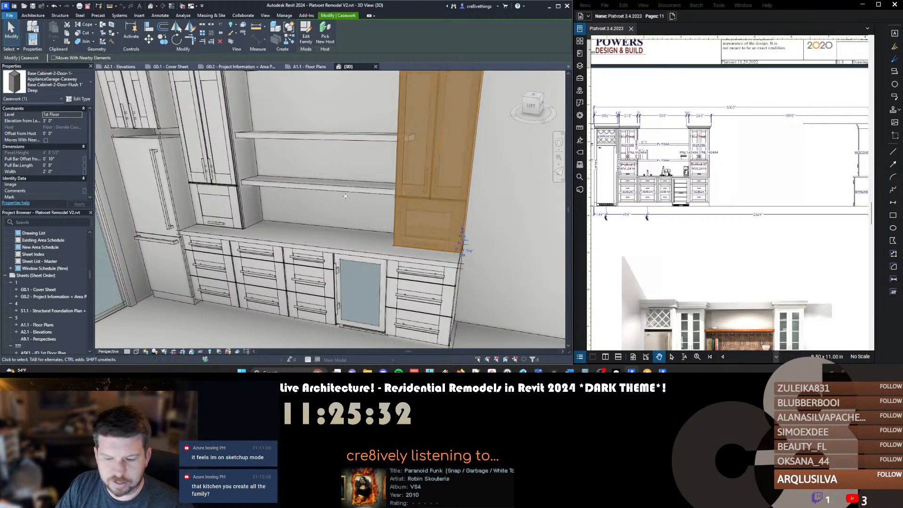
{"action": "middle_click_drag", "start_coordinate": [409, 203], "coordinate": [399, 230]}
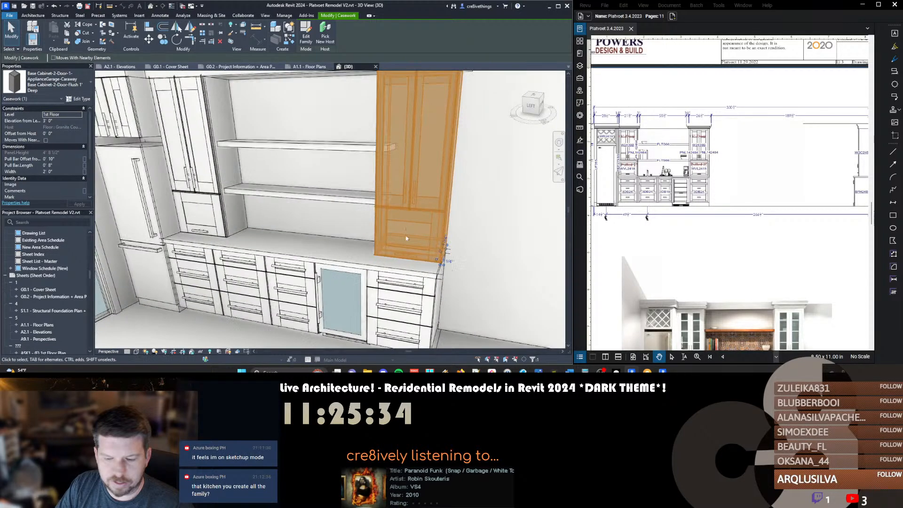
{"action": "key", "text": "Escape"}
{"action": "middle_click_drag", "start_coordinate": [279, 245], "coordinate": [309, 253]}
{"action": "scroll", "coordinate": [326, 244], "scroll_direction": "down", "scroll_amount": 3}
{"action": "scroll", "coordinate": [309, 253], "scroll_direction": "up", "scroll_amount": 3}
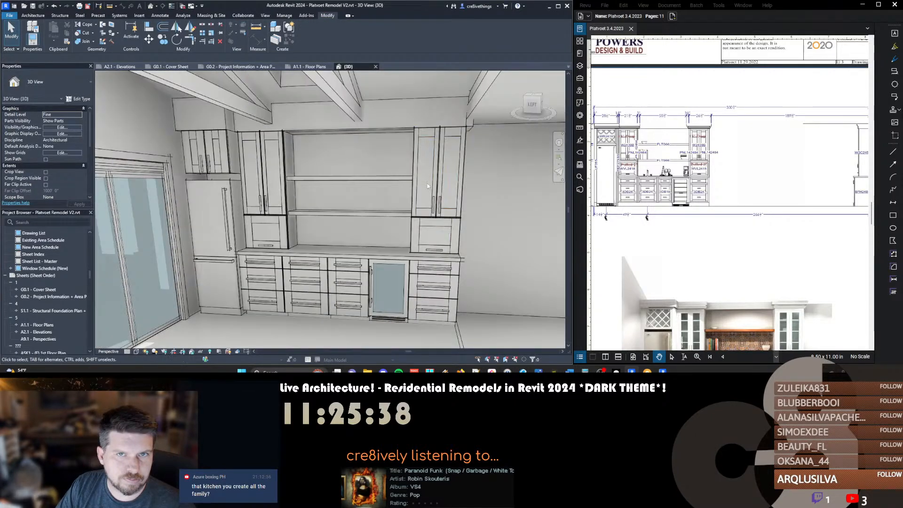
Examine the oven and range walls, including the pot filler and 48-inch gas cooktop, and dismiss the mining notifications
{"action": "middle_click_drag", "start_coordinate": [254, 202], "coordinate": [261, 270], "text": "shift"}
{"action": "key", "text": "s"}
{"action": "key", "text": "w"}
{"action": "key", "text": "a"}
{"action": "left_click_drag", "start_coordinate": [260, 270], "coordinate": [260, 270], "text": "shift"}
{"action": "middle_click_drag", "start_coordinate": [259, 270], "coordinate": [277, 274], "text": "shift"}
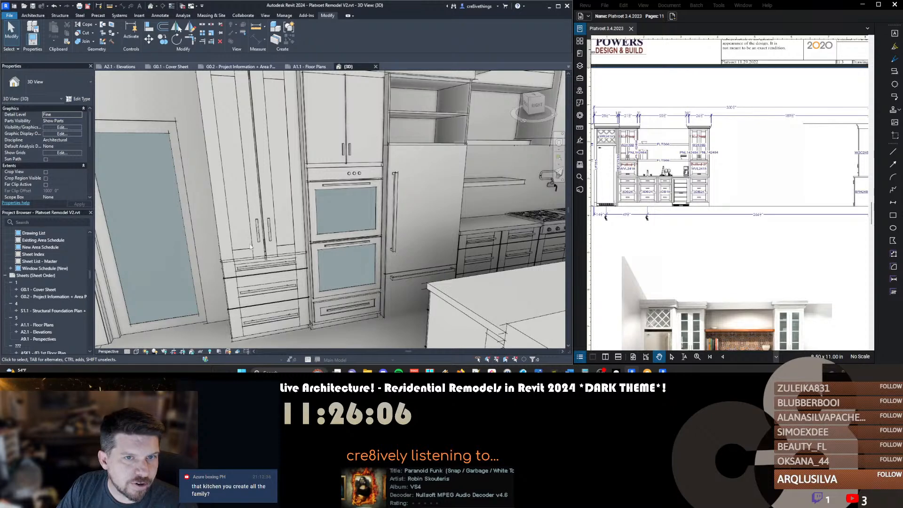
{"action": "scroll", "coordinate": [281, 258], "scroll_direction": "down", "scroll_amount": 1}
{"action": "middle_click_drag", "start_coordinate": [419, 262], "coordinate": [363, 276]}
{"action": "middle_click_drag", "start_coordinate": [463, 221], "coordinate": [413, 269]}
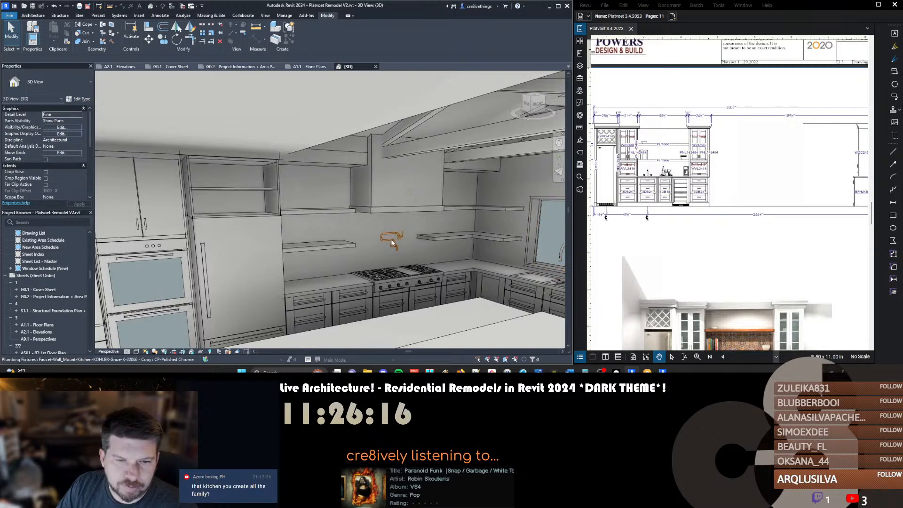
{"action": "left_click", "coordinate": [394, 260]}
{"action": "scroll", "coordinate": [398, 246], "scroll_direction": "up", "scroll_amount": 4}
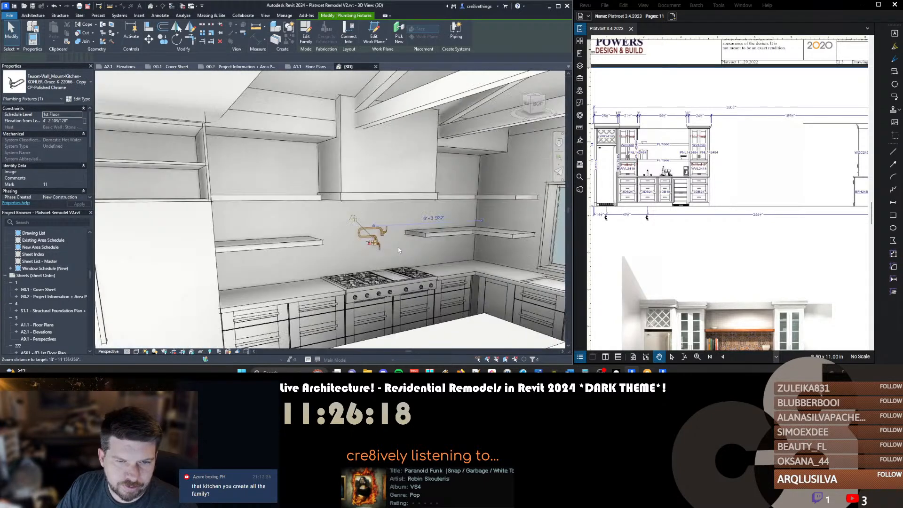
{"action": "left_click", "coordinate": [374, 285]}
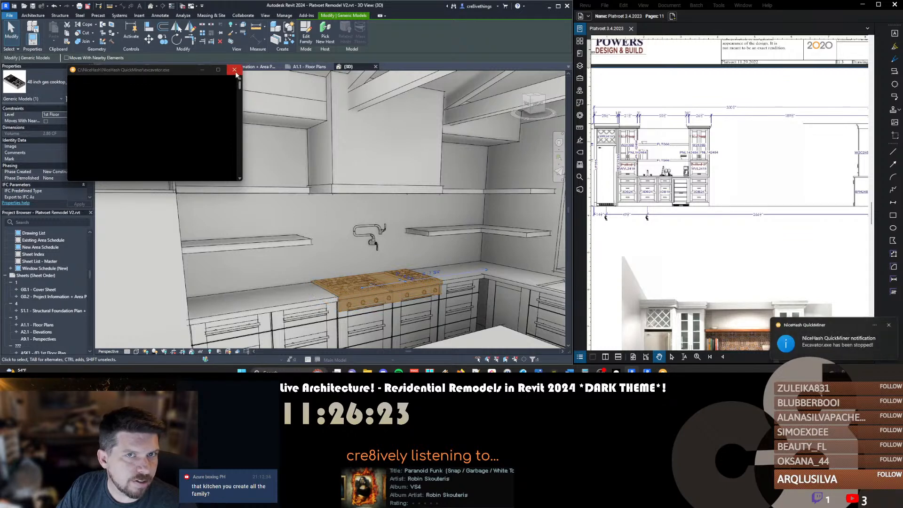
{"action": "left_click", "coordinate": [891, 327]}
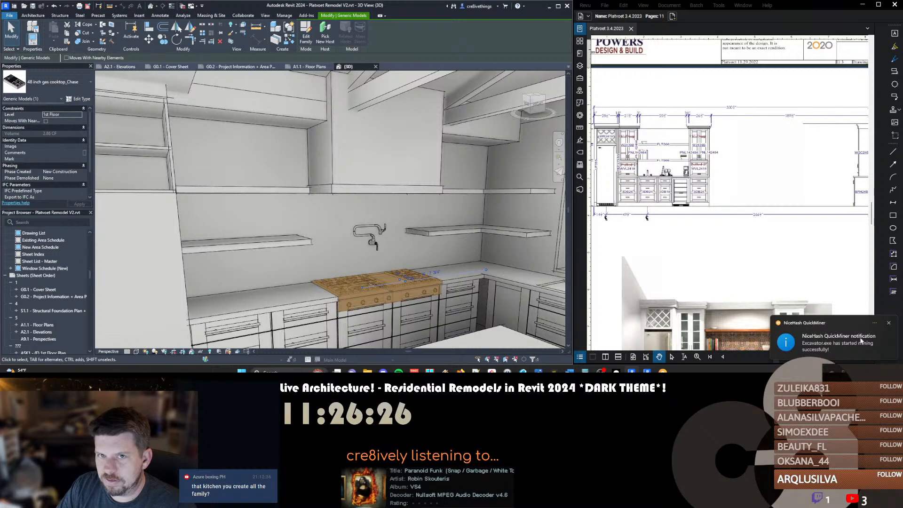
{"action": "left_click", "coordinate": [890, 325]}
Examine the galley sink and faucet beneath the kitchen window
{"action": "middle_click_drag", "start_coordinate": [370, 139], "coordinate": [368, 254], "text": "shift"}
{"action": "left_click", "coordinate": [368, 255]}
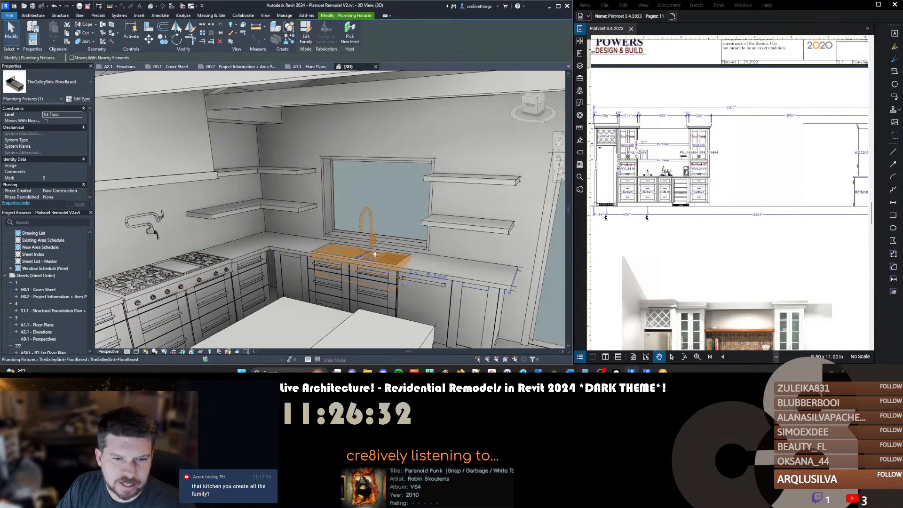
{"action": "scroll", "coordinate": [368, 247], "scroll_direction": "up", "scroll_amount": 4}
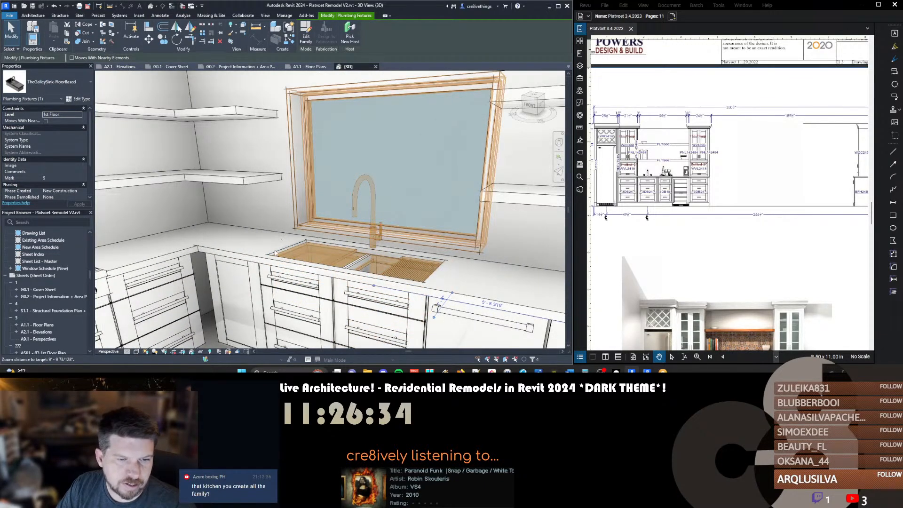
{"action": "middle_click_drag", "start_coordinate": [340, 287], "coordinate": [376, 277], "text": "shift"}
{"action": "key", "text": "Escape"}
{"action": "middle_click_drag", "start_coordinate": [442, 283], "coordinate": [436, 229]}
{"action": "scroll", "coordinate": [311, 249], "scroll_direction": "down", "scroll_amount": 1}
Inspect the coffee bar's single-door Thermador refrigerator and the wine refrigerator between the base cabinets
{"action": "left_click", "coordinate": [311, 249]}
{"action": "left_click", "coordinate": [181, 244]}
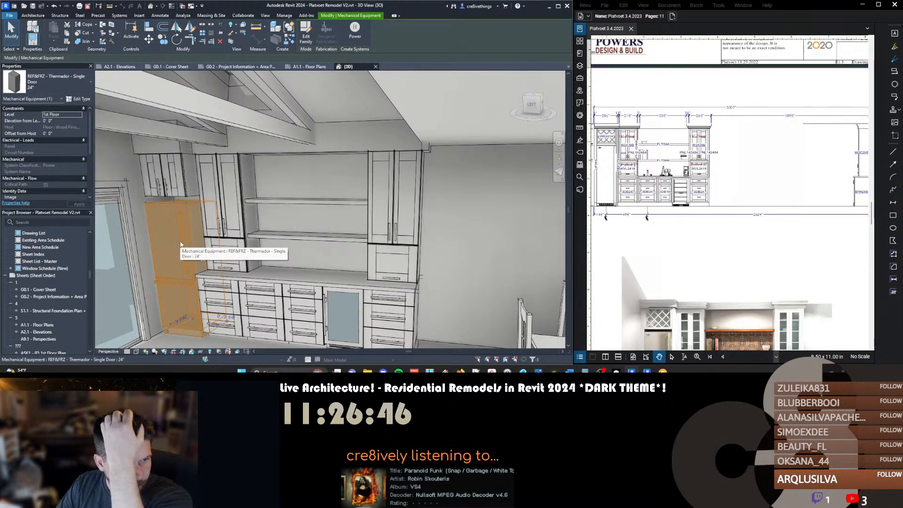
{"action": "middle_click_drag", "start_coordinate": [301, 238], "coordinate": [293, 231]}
{"action": "left_click", "coordinate": [348, 288]}
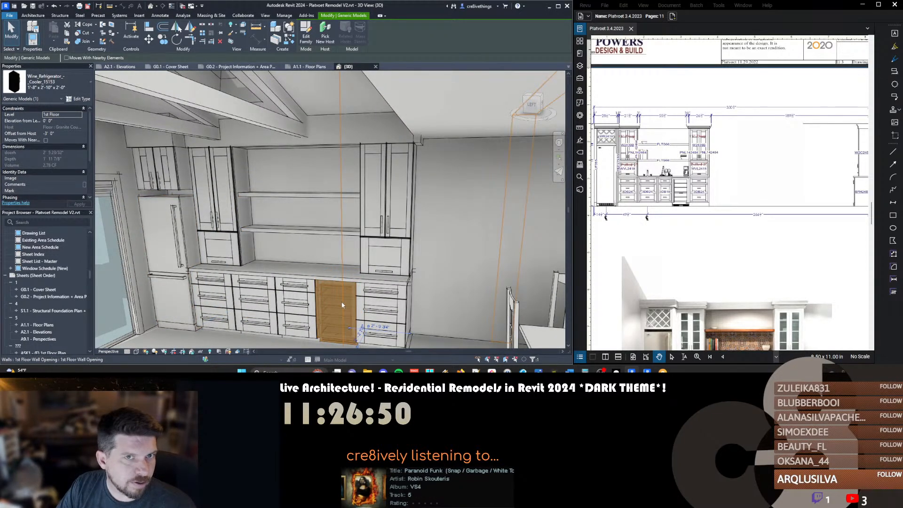
Examine the double oven cabinet and the adjacent pantry's lower drawers, including their bases at the floor
{"action": "middle_click_drag", "start_coordinate": [400, 188], "coordinate": [290, 185], "text": "shift"}
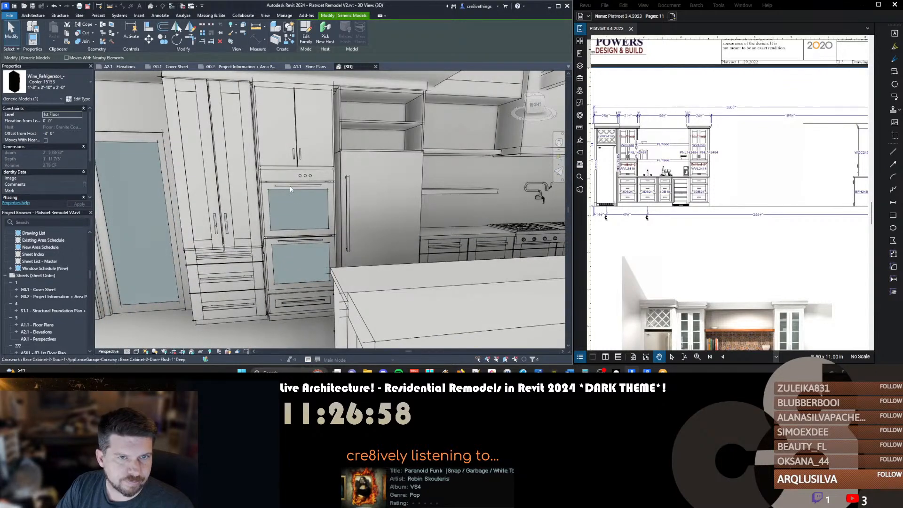
{"action": "left_click", "coordinate": [291, 191]}
{"action": "left_click", "coordinate": [294, 189]}
{"action": "key", "text": "Escape"}
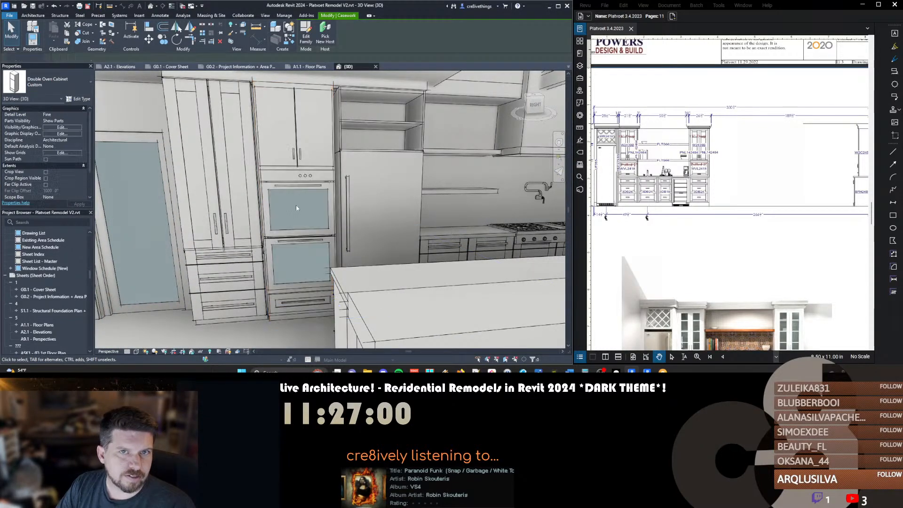
{"action": "middle_click_drag", "start_coordinate": [299, 263], "coordinate": [336, 308], "text": "shift"}
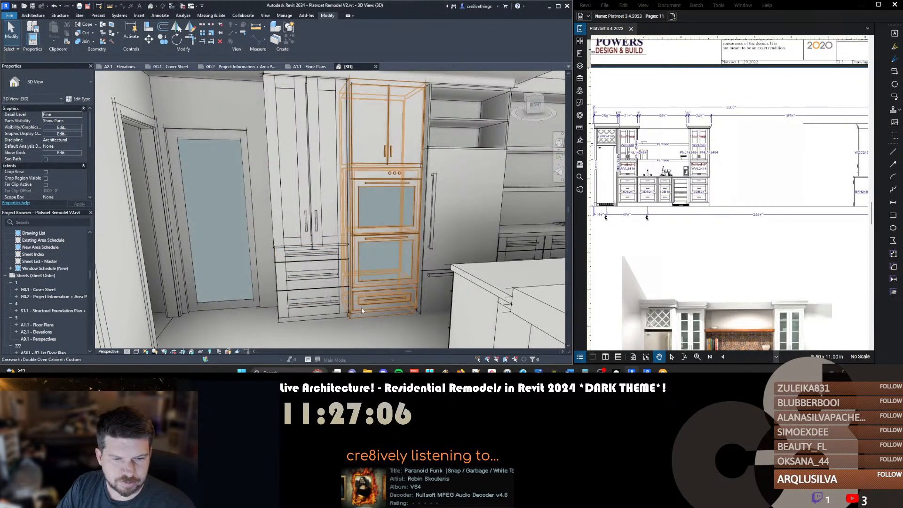
{"action": "scroll", "coordinate": [347, 308], "scroll_direction": "up", "scroll_amount": 5}
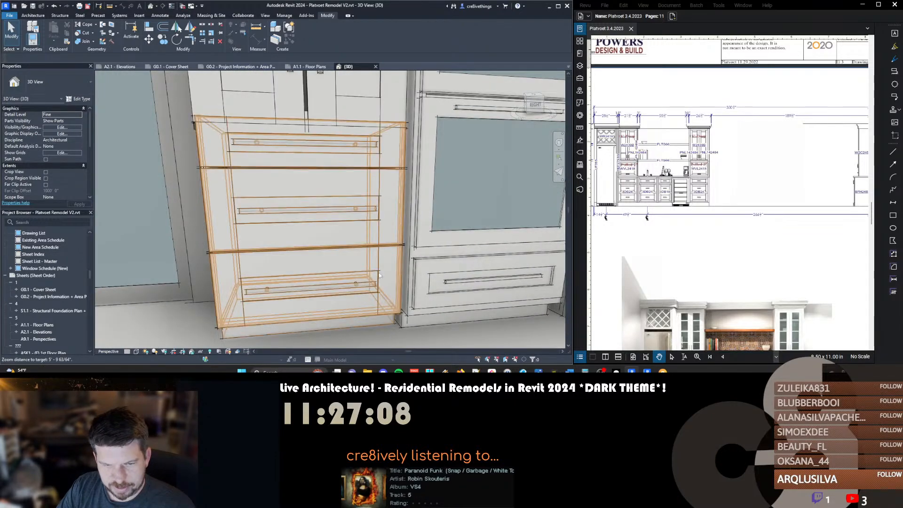
{"action": "scroll", "coordinate": [369, 297], "scroll_direction": "down", "scroll_amount": 5}
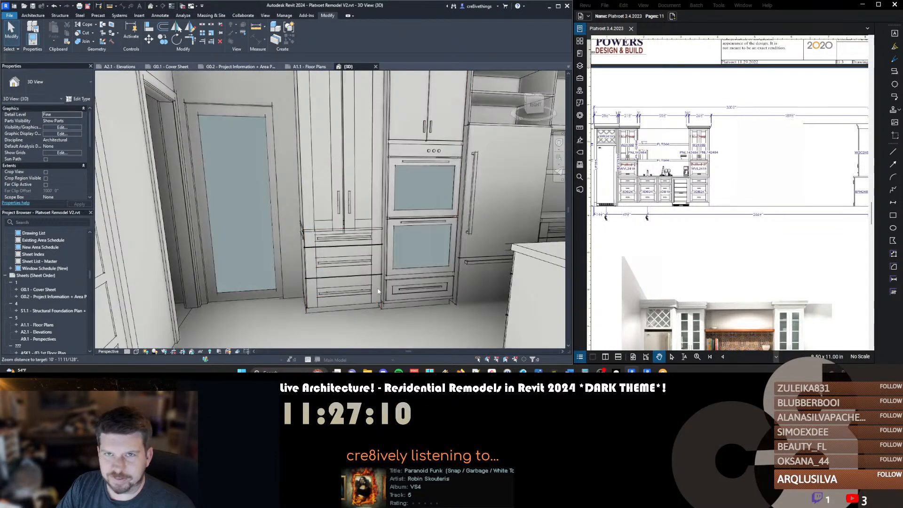
{"action": "middle_click_drag", "start_coordinate": [363, 288], "coordinate": [310, 239], "text": "shift"}
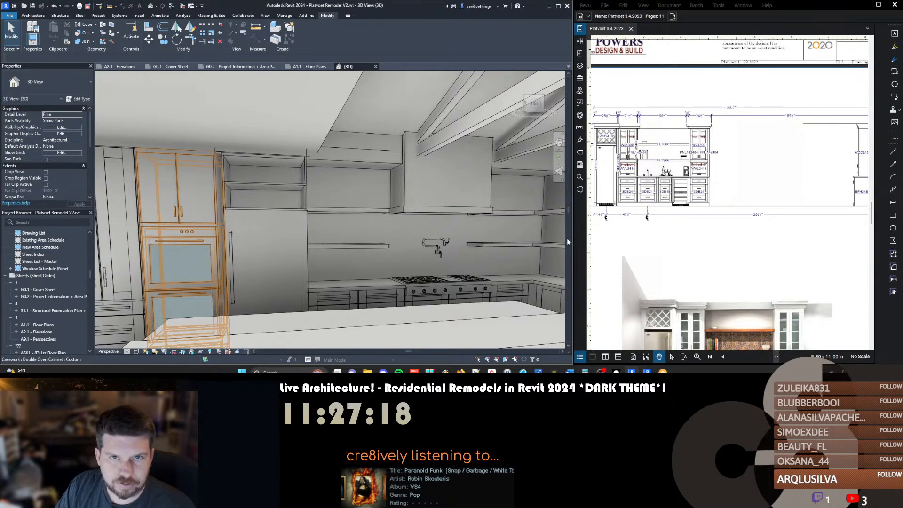
On sheet A2.1, align the soffit wall's end with the end upper cabinet's side in the coffee bar elevation, accepting the join warning
{"action": "left_click", "coordinate": [132, 69]}
{"action": "scroll", "coordinate": [372, 231], "scroll_direction": "down", "scroll_amount": 4}
{"action": "middle_click_drag", "start_coordinate": [352, 255], "coordinate": [375, 225]}
{"action": "scroll", "coordinate": [412, 164], "scroll_direction": "up", "scroll_amount": 3}
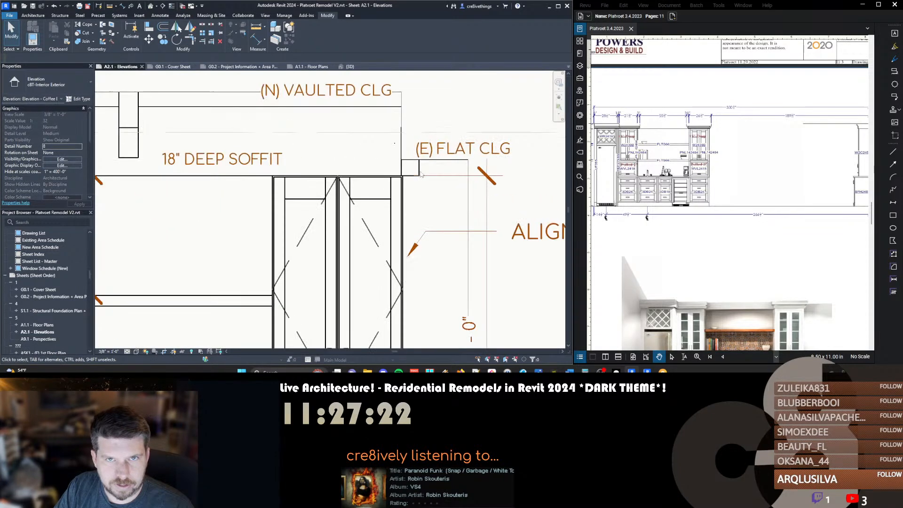
{"action": "left_click", "coordinate": [414, 160]}
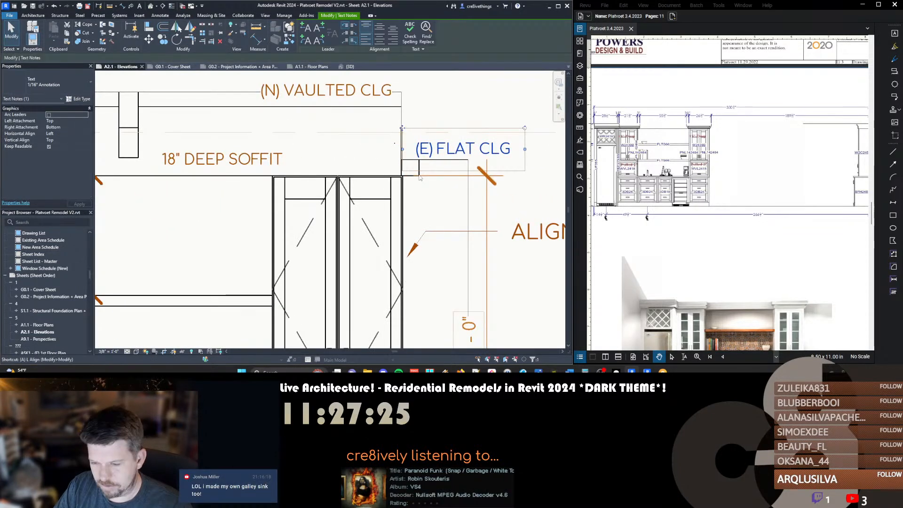
{"action": "key", "text": "l"}
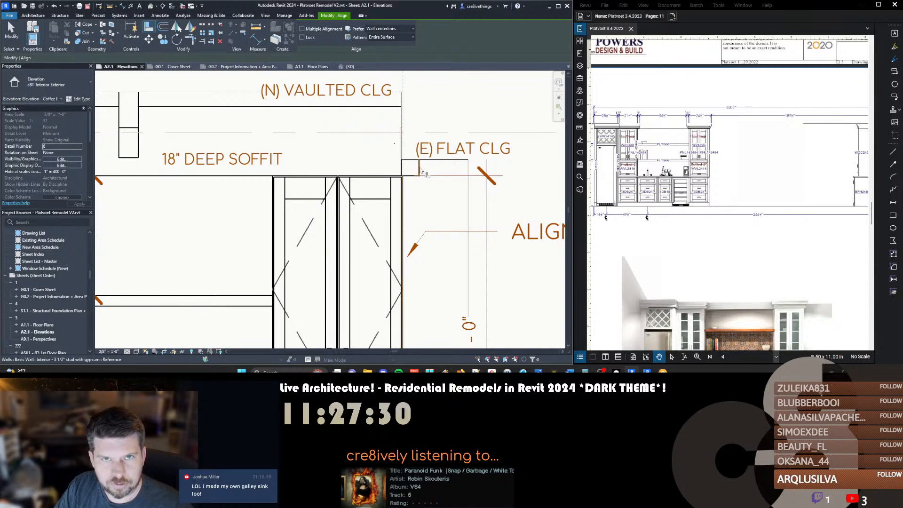
{"action": "left_click", "coordinate": [420, 170]}
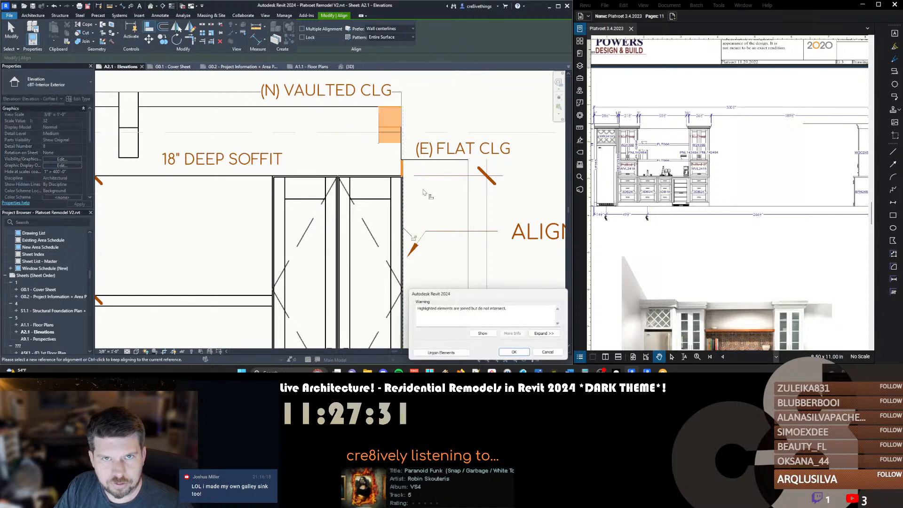
{"action": "left_click", "coordinate": [514, 353]}
{"action": "middle_click_drag", "start_coordinate": [400, 266], "coordinate": [430, 257]}
{"action": "scroll", "coordinate": [430, 257], "scroll_direction": "down", "scroll_amount": 3}
{"action": "key", "text": "Escape"}
{"action": "key", "text": "Escape"}
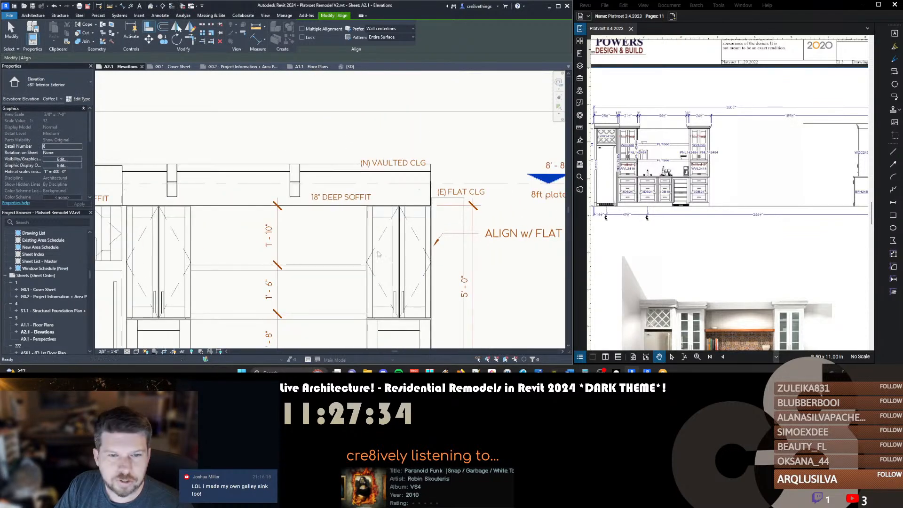
Return to the 3D view and inspect the galley sink's fit in the counter above the drawer cabinets
{"action": "key", "text": "ctrl+shift+Tab"}
{"action": "middle_click_drag", "start_coordinate": [430, 268], "coordinate": [544, 308], "text": "shift"}
{"action": "scroll", "coordinate": [404, 273], "scroll_direction": "up", "scroll_amount": 5}
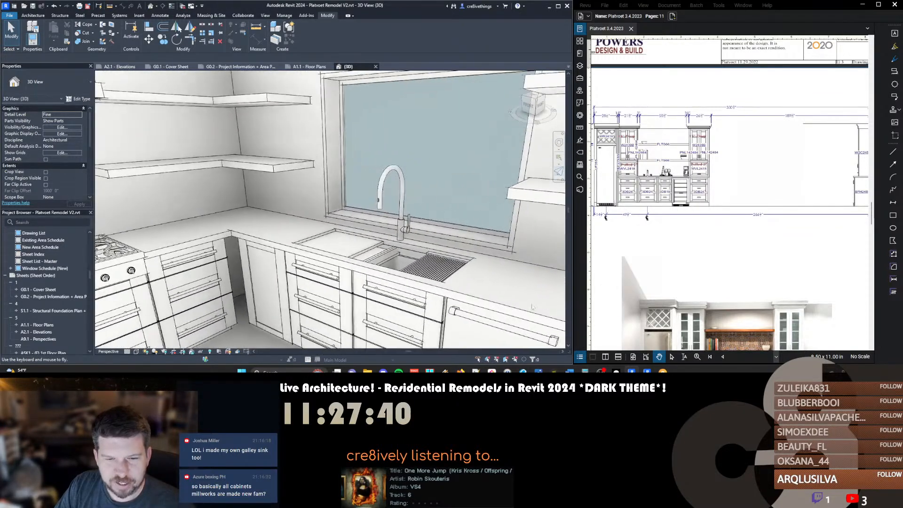
{"action": "left_click", "coordinate": [416, 279]}
{"action": "key", "text": "Escape"}
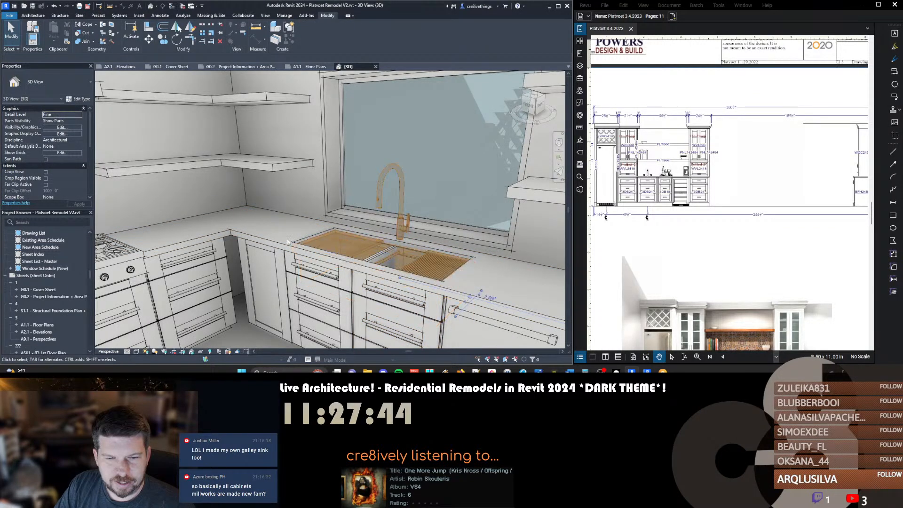
{"action": "left_click", "coordinate": [371, 254]}
{"action": "middle_click_drag", "start_coordinate": [337, 285], "coordinate": [290, 281]}
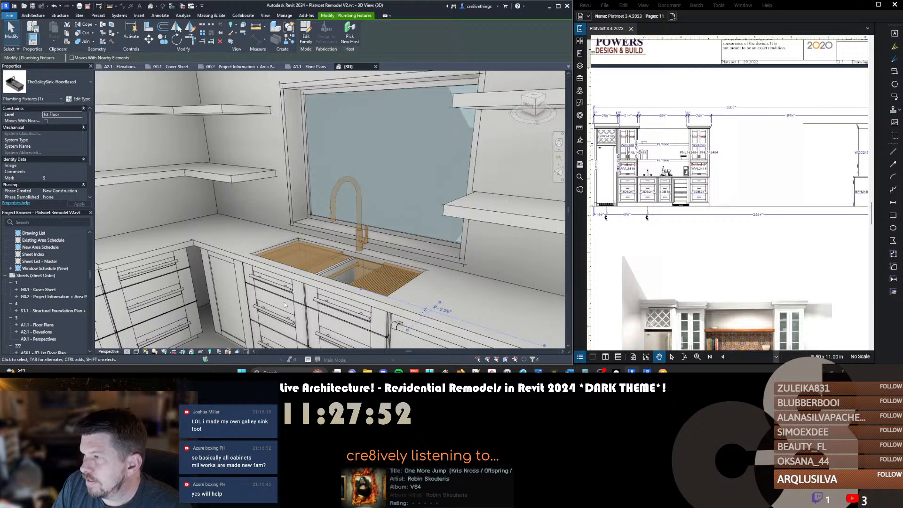
Highlight every Base Cabinet-3-Drawer-Mission instance and review where they sit along the sink and cooktop runs
{"action": "middle_click_drag", "start_coordinate": [281, 255], "coordinate": [356, 249]}
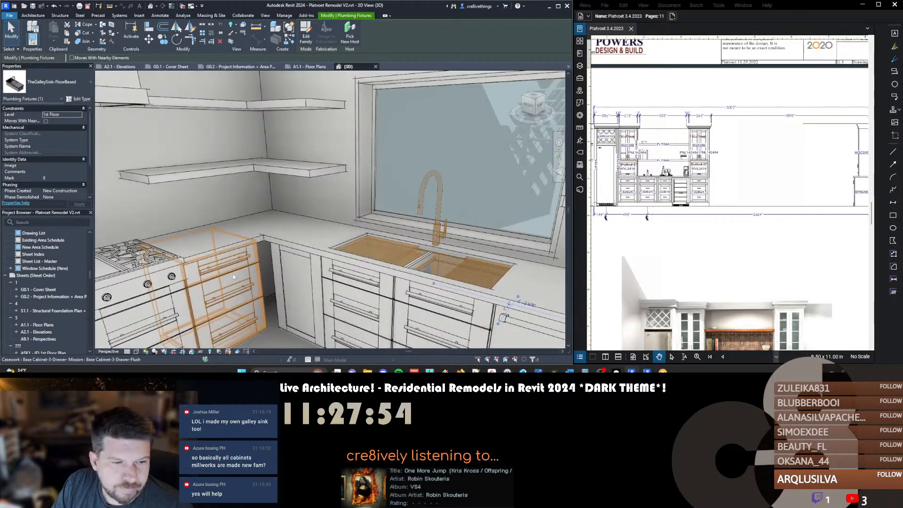
{"action": "left_click", "coordinate": [233, 276]}
{"action": "key", "text": "s"}
{"action": "key", "text": "a"}
{"action": "middle_click_drag", "start_coordinate": [247, 298], "coordinate": [339, 232]}
{"action": "scroll", "coordinate": [301, 285], "scroll_direction": "down", "scroll_amount": 2}
{"action": "scroll", "coordinate": [344, 245], "scroll_direction": "down", "scroll_amount": 1}
{"action": "scroll", "coordinate": [399, 256], "scroll_direction": "down", "scroll_amount": 2}
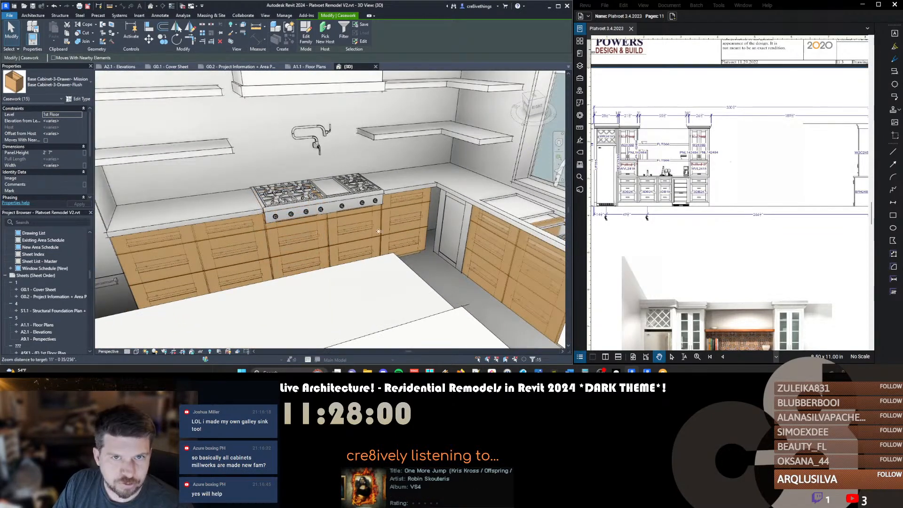
{"action": "key", "text": "Escape"}
Switch the drawer cabinet beside the refrigerator to the Base Cabinet-3-Drawer-Caraway family
{"action": "middle_click_drag", "start_coordinate": [336, 238], "coordinate": [404, 224]}
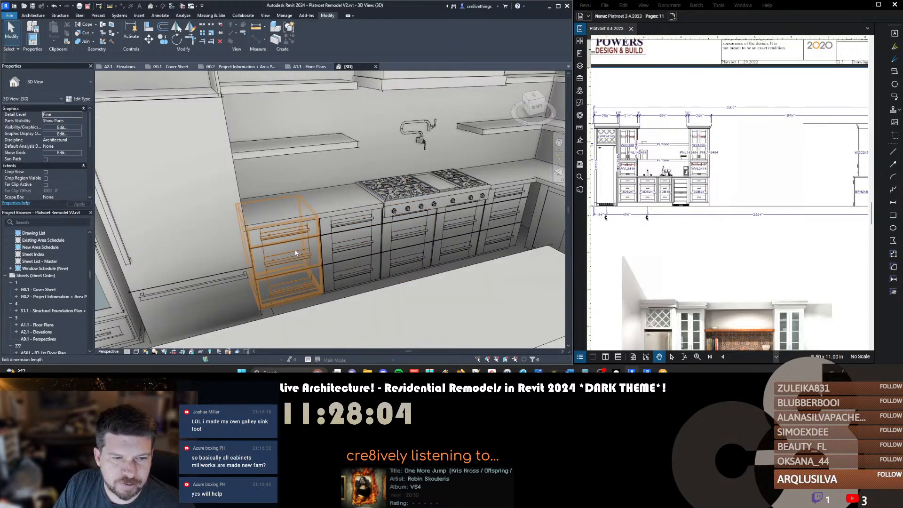
{"action": "left_click", "coordinate": [295, 253]}
{"action": "left_click", "coordinate": [77, 100]}
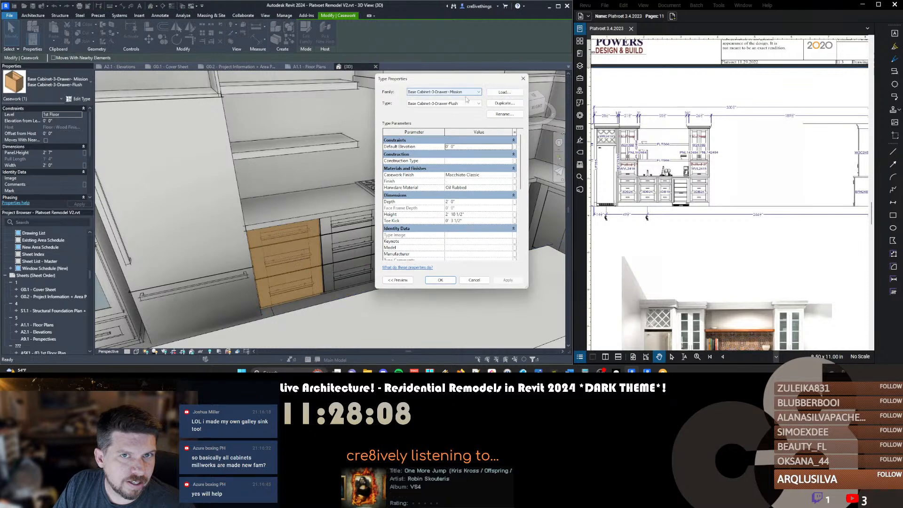
{"action": "left_click", "coordinate": [468, 92]}
{"action": "left_click", "coordinate": [447, 139]}
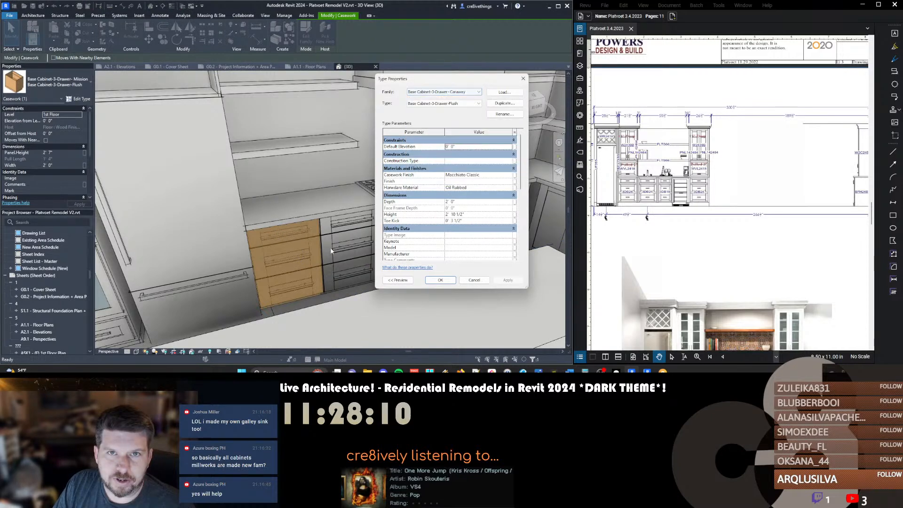
{"action": "left_click", "coordinate": [427, 279]}
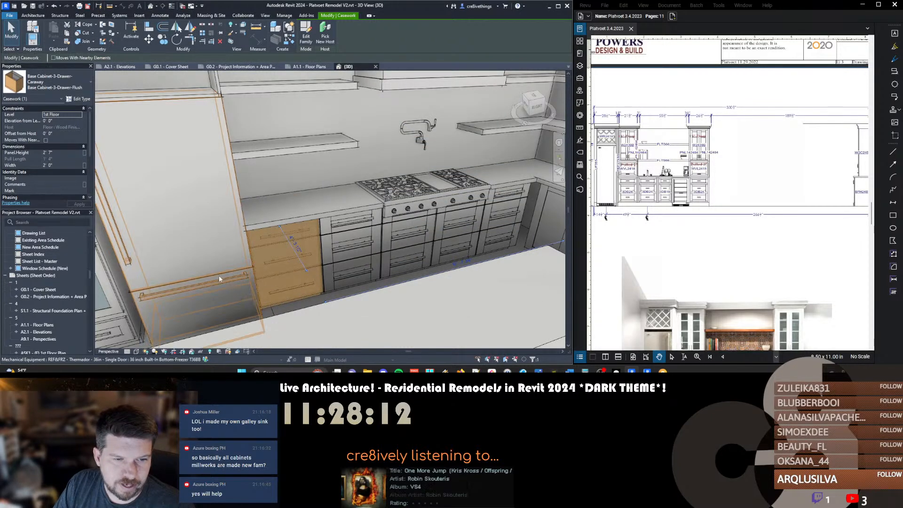
{"action": "key", "text": "Escape"}
Change the drawer cabinet beside the refrigerator back to the Mission family's Base Cabinet-3-Drawer-Flush type
{"action": "left_click", "coordinate": [270, 275]}
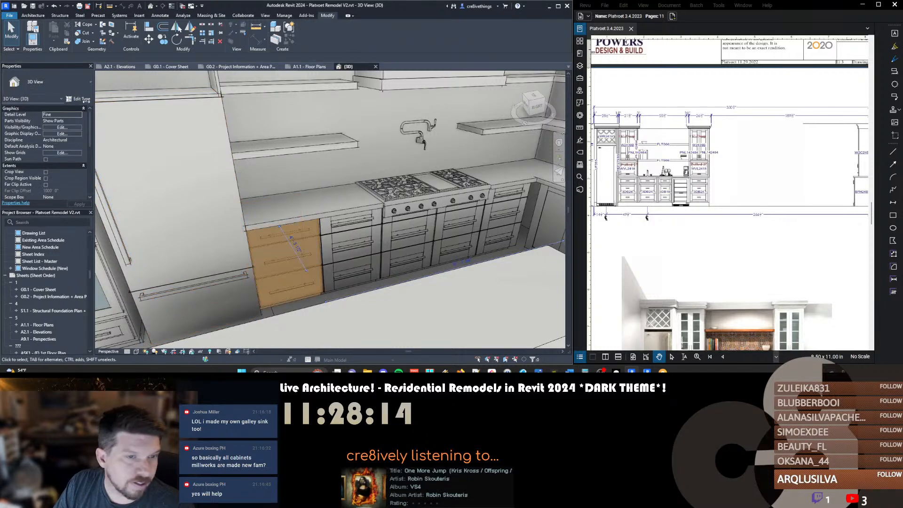
{"action": "left_click", "coordinate": [75, 87]}
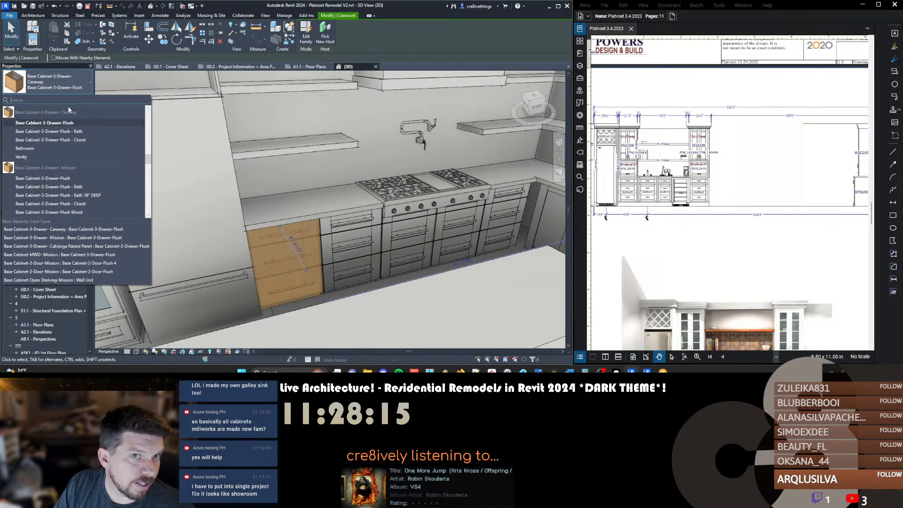
{"action": "scroll", "coordinate": [79, 177], "scroll_direction": "down", "scroll_amount": 1}
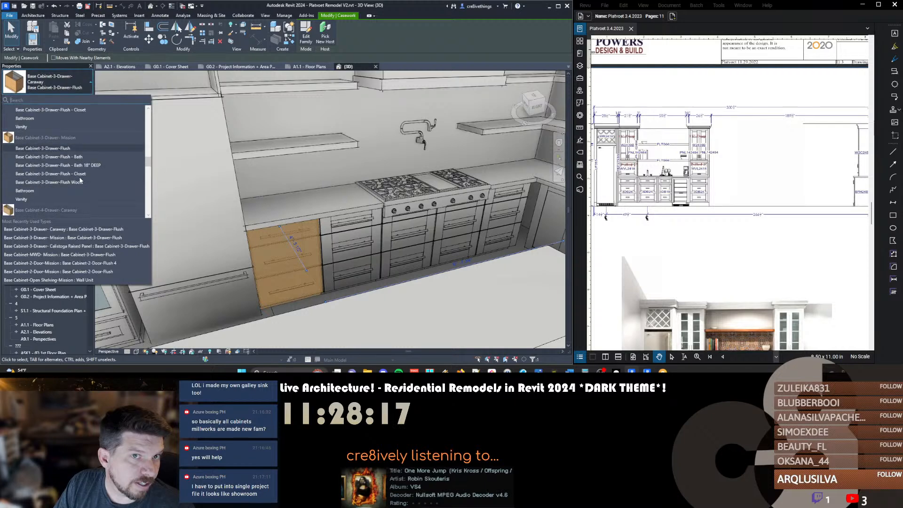
{"action": "left_click", "coordinate": [75, 148]}
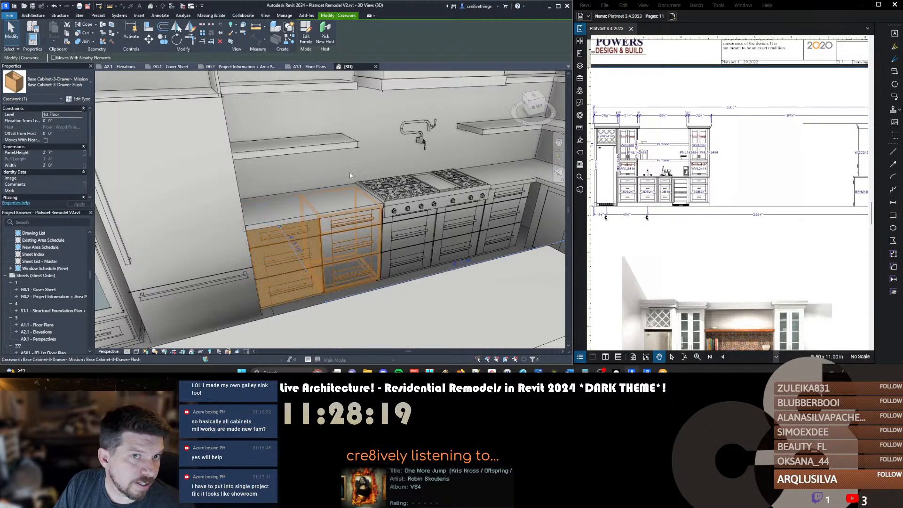
Change the drawer cabinet beside the refrigerator to Base Cabinet-3-Drawer-Calistoga Raised Panel, type Base Cabinet-3-Drawer-Flush, and check its fronts
{"action": "left_click", "coordinate": [50, 85]}
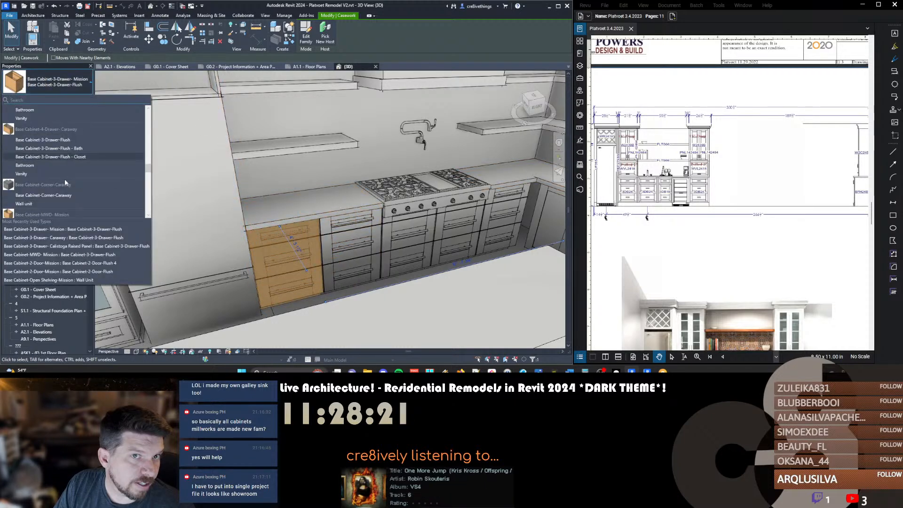
{"action": "scroll", "coordinate": [90, 173], "scroll_direction": "down", "scroll_amount": 3}
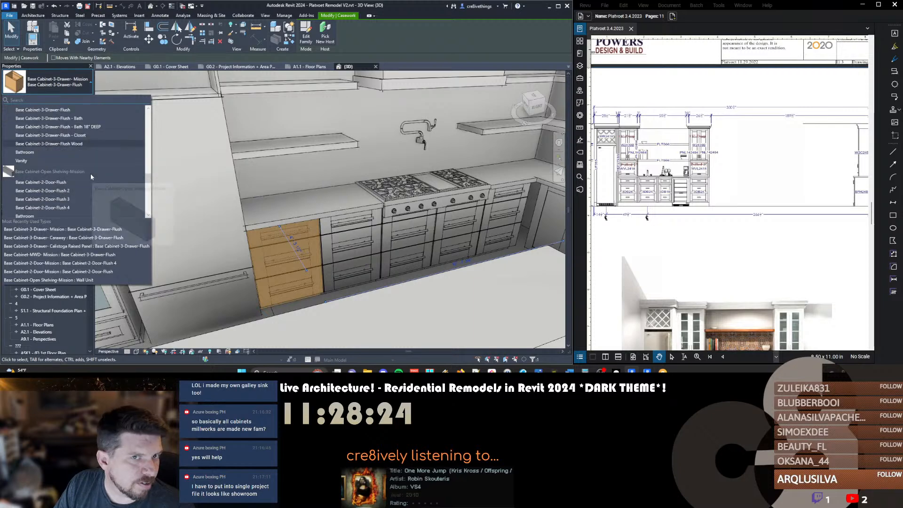
{"action": "scroll", "coordinate": [69, 171], "scroll_direction": "up", "scroll_amount": 5}
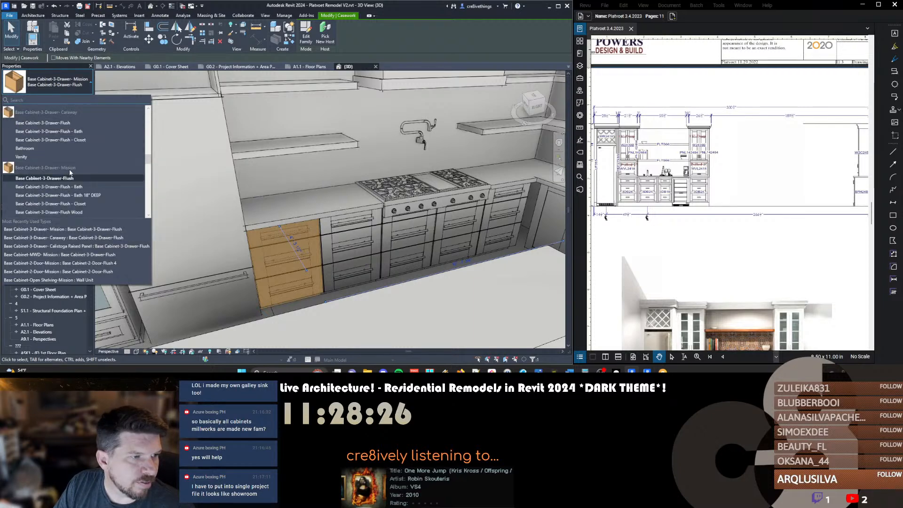
{"action": "scroll", "coordinate": [62, 197], "scroll_direction": "down", "scroll_amount": 1}
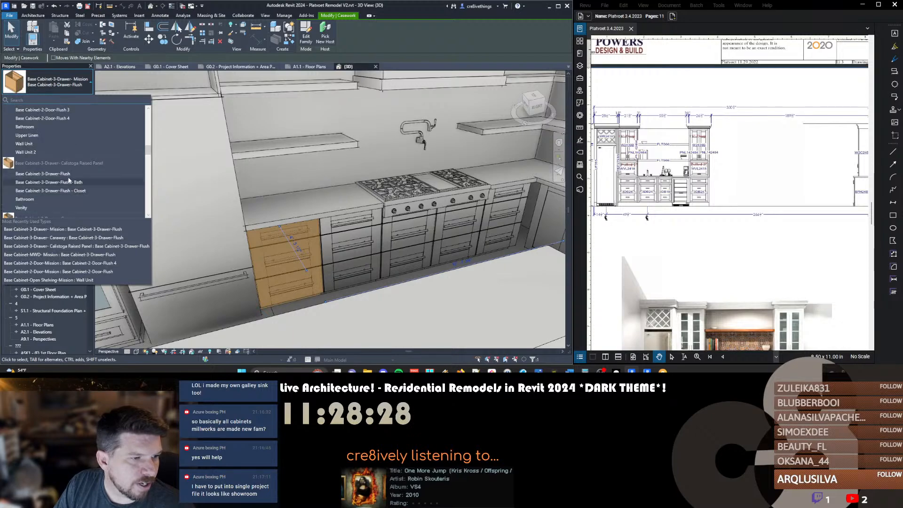
{"action": "left_click", "coordinate": [67, 174]}
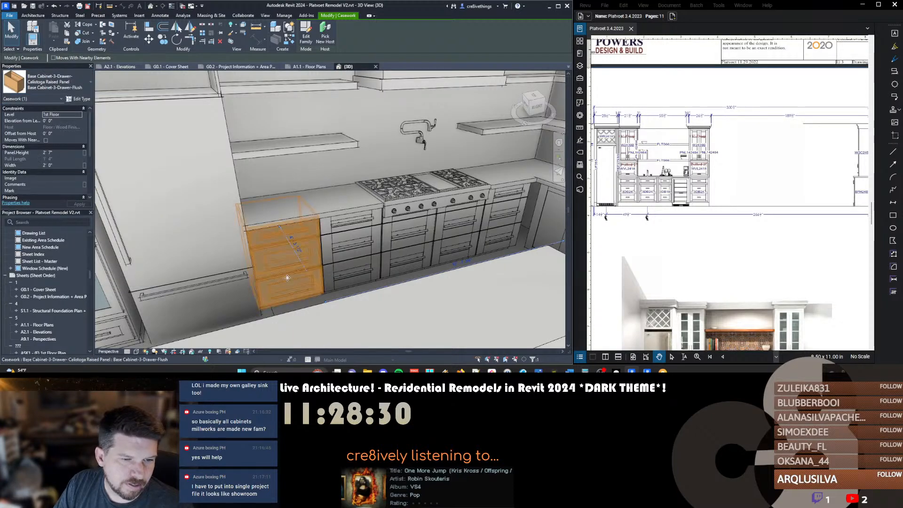
{"action": "key", "text": "Escape"}
{"action": "middle_click_drag", "start_coordinate": [229, 245], "coordinate": [231, 245]}
{"action": "scroll", "coordinate": [346, 268], "scroll_direction": "up", "scroll_amount": 5}
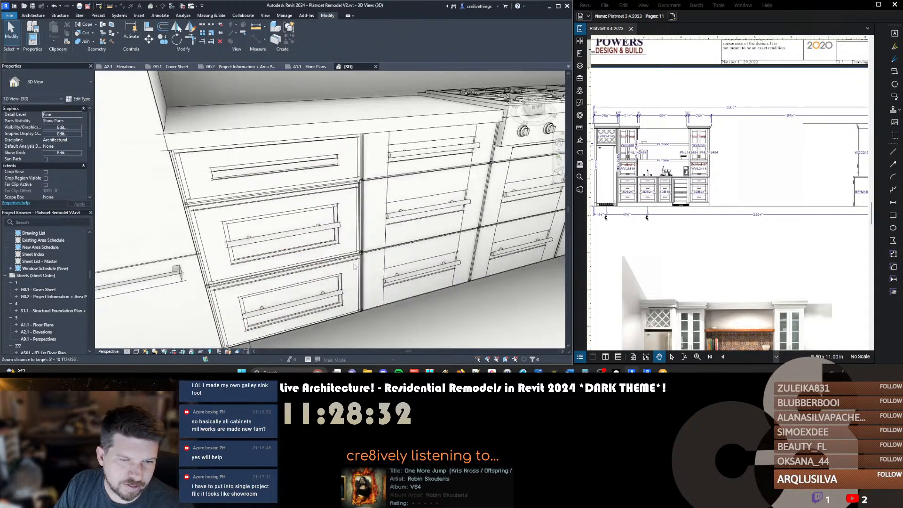
Select the Mission drawer cabinet below the cooktop's near end and look through its available types
{"action": "left_click", "coordinate": [516, 210]}
{"action": "left_click", "coordinate": [48, 83]}
{"action": "scroll", "coordinate": [64, 181], "scroll_direction": "up", "scroll_amount": 3}
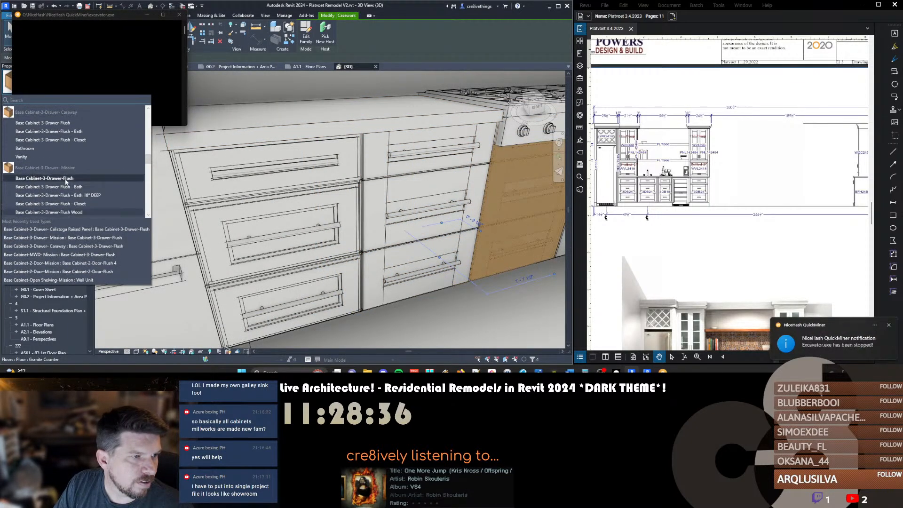
Dismiss the NiceHash QuickMiner notification and exit the miner along with its console window
{"action": "left_click", "coordinate": [179, 17]}
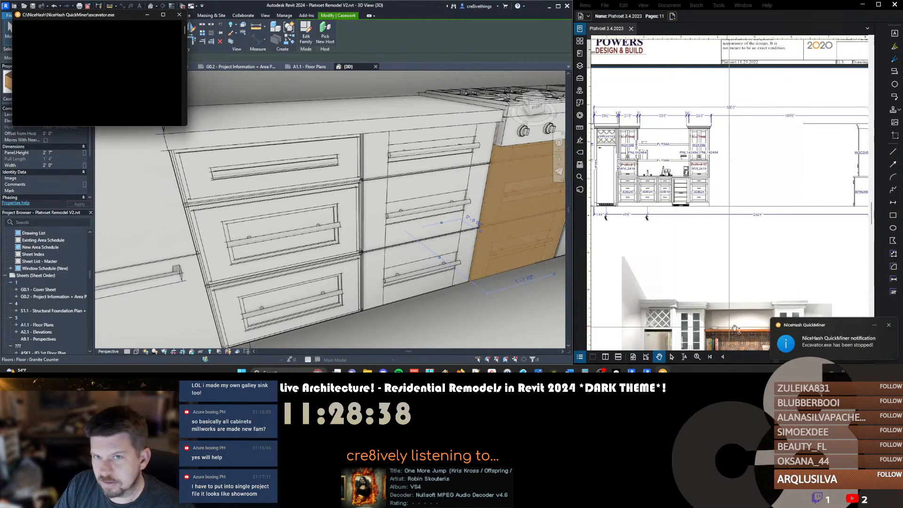
{"action": "left_click", "coordinate": [890, 326]}
{"action": "left_click", "coordinate": [820, 372]}
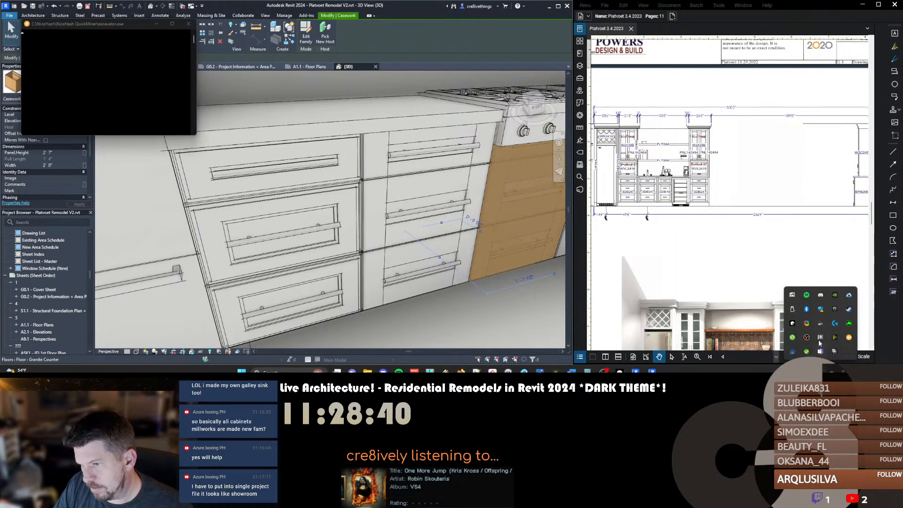
{"action": "right_click", "coordinate": [849, 338]}
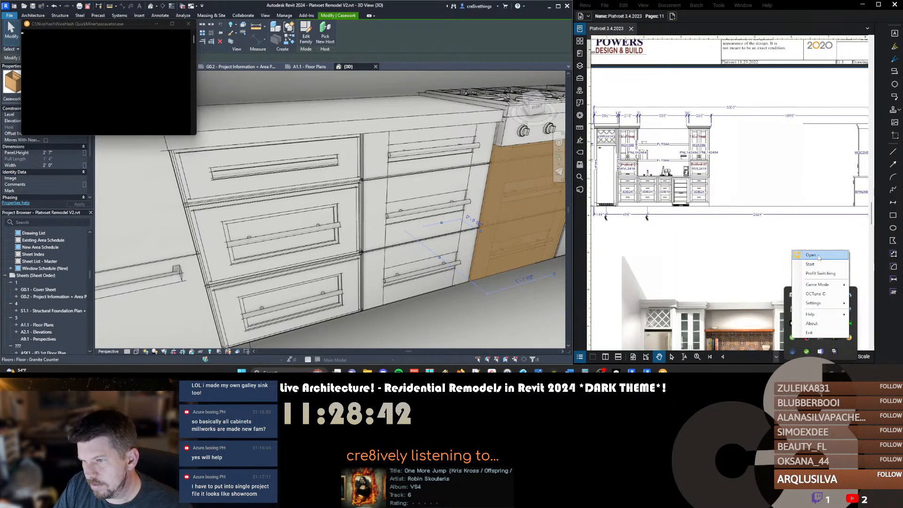
{"action": "left_click", "coordinate": [811, 333]}
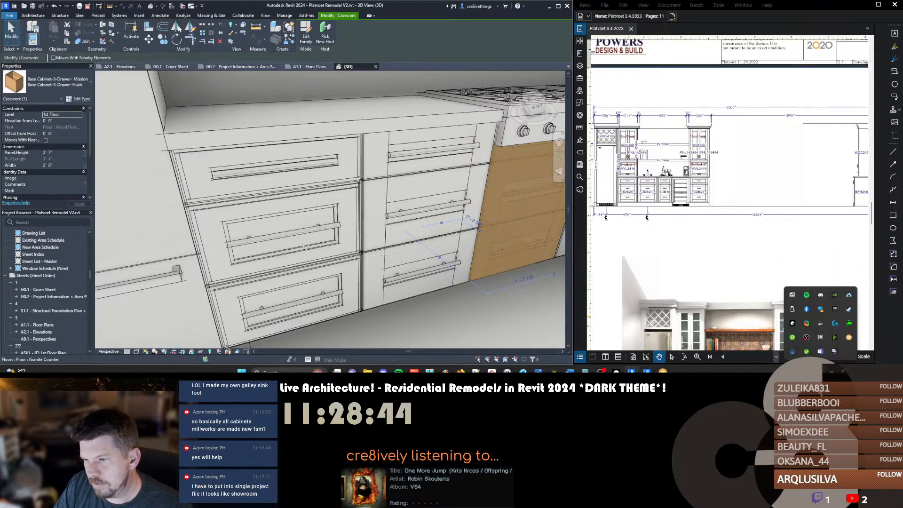
Change the selected cabinet below the cooktop to Base Cabinet-1-Door-Mission, type Base Cabinet-2-Door-Flush
{"action": "left_click", "coordinate": [310, 257]}
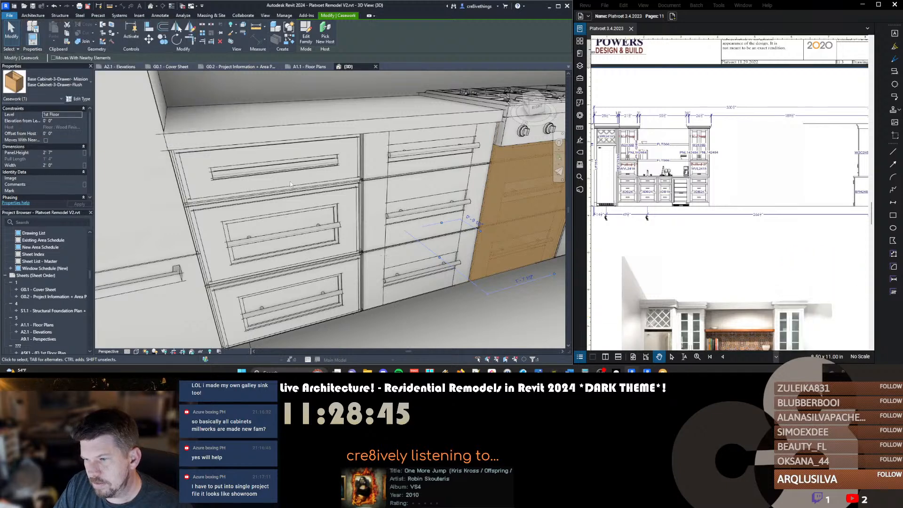
{"action": "left_click", "coordinate": [67, 87]}
{"action": "scroll", "coordinate": [66, 184], "scroll_direction": "down", "scroll_amount": 6}
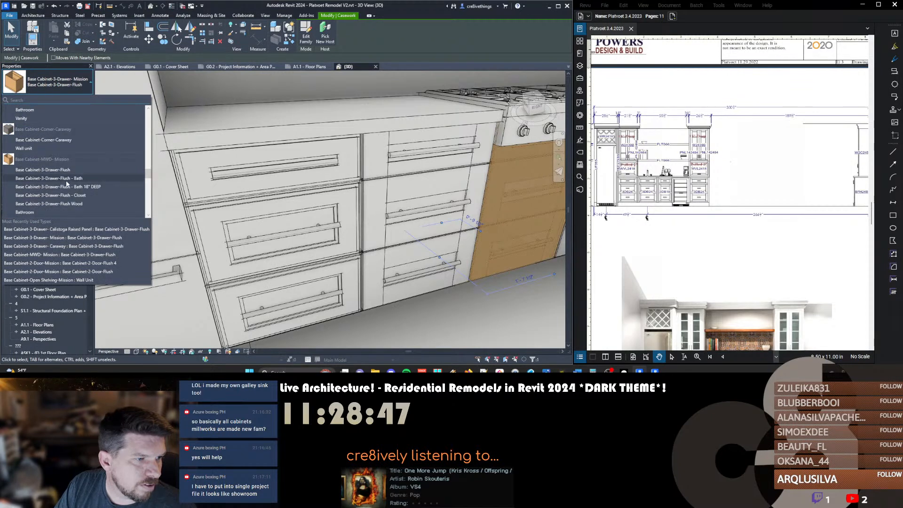
{"action": "scroll", "coordinate": [53, 185], "scroll_direction": "up", "scroll_amount": 3}
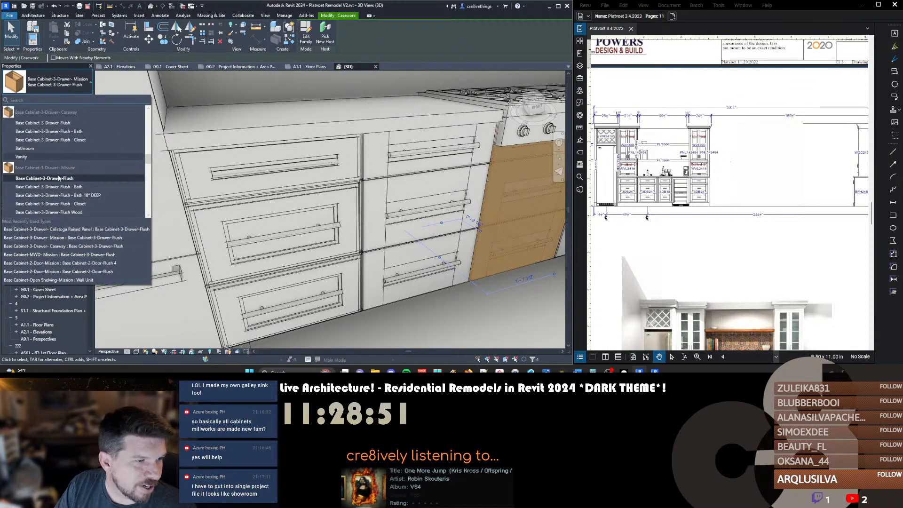
{"action": "scroll", "coordinate": [67, 178], "scroll_direction": "up", "scroll_amount": 3}
{"action": "scroll", "coordinate": [67, 176], "scroll_direction": "down", "scroll_amount": 3}
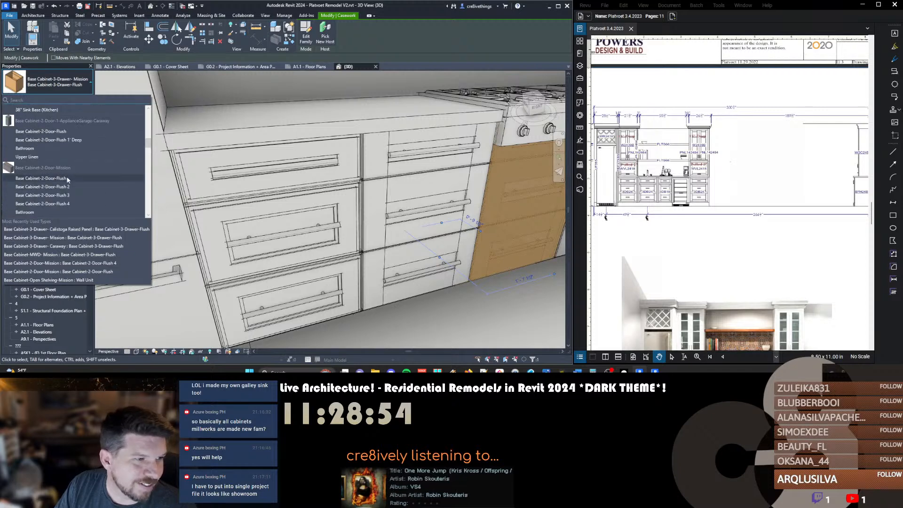
{"action": "scroll", "coordinate": [75, 171], "scroll_direction": "up", "scroll_amount": 6}
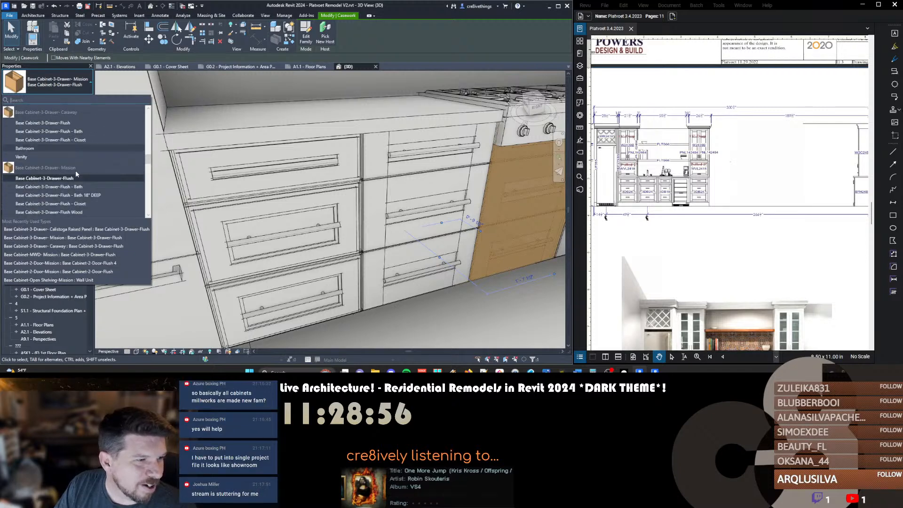
{"action": "scroll", "coordinate": [63, 162], "scroll_direction": "up", "scroll_amount": 3}
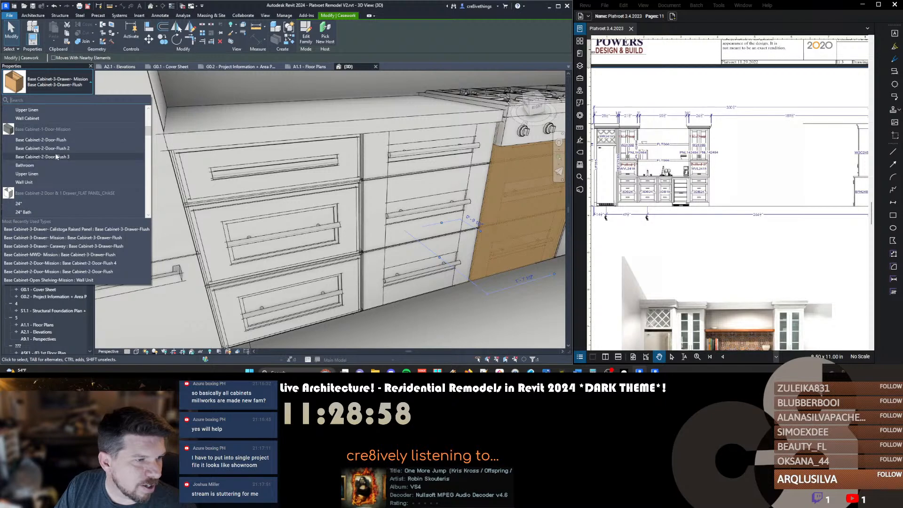
{"action": "left_click", "coordinate": [62, 143]}
{"action": "middle_click_drag", "start_coordinate": [452, 212], "coordinate": [382, 191]}
Change the cabinet below the cooktop to Base Cabinet-2-Door-1-ApplianceGarage-Caraway, type Base Cabinet-2-Door-Flush
{"action": "left_click", "coordinate": [52, 81]}
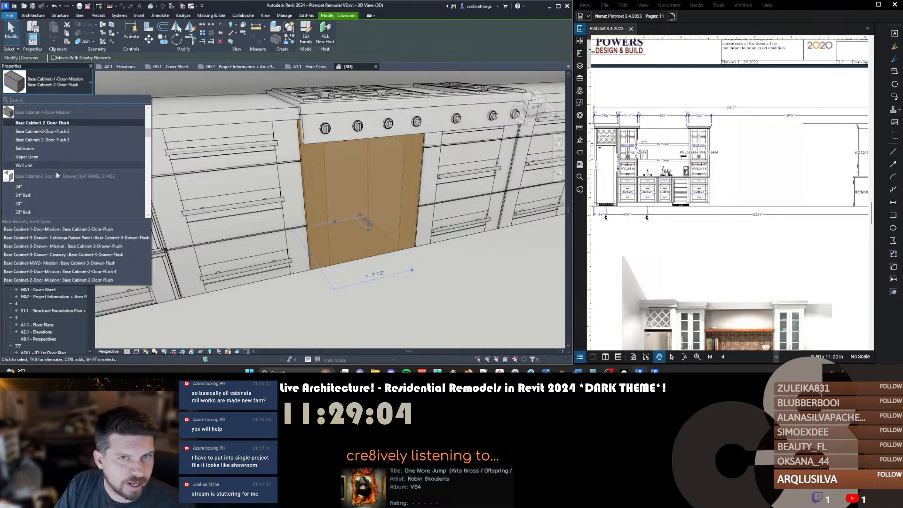
{"action": "scroll", "coordinate": [56, 190], "scroll_direction": "down", "scroll_amount": 5}
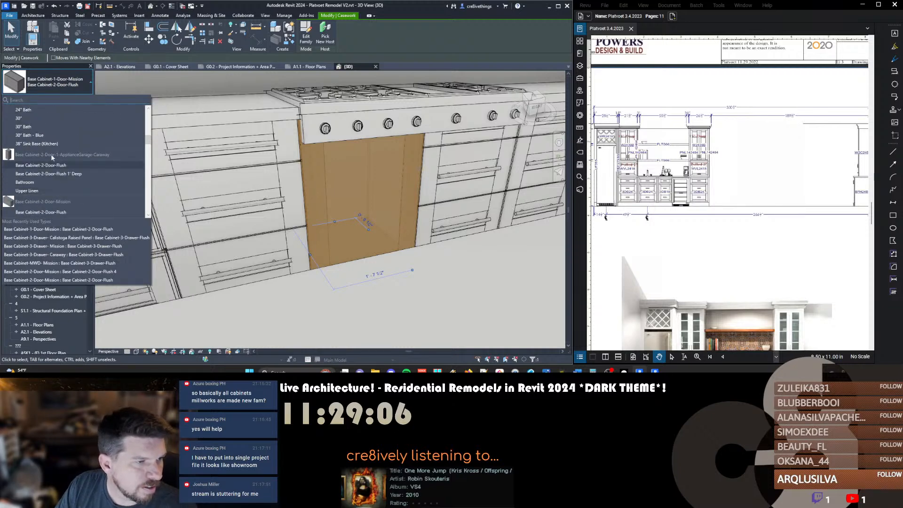
{"action": "left_click", "coordinate": [57, 166]}
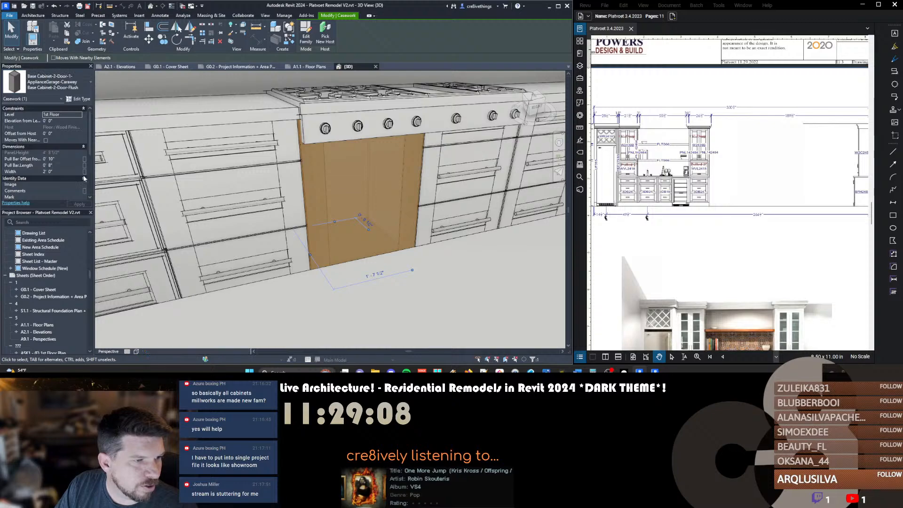
{"action": "scroll", "coordinate": [437, 248], "scroll_direction": "up", "scroll_amount": 3}
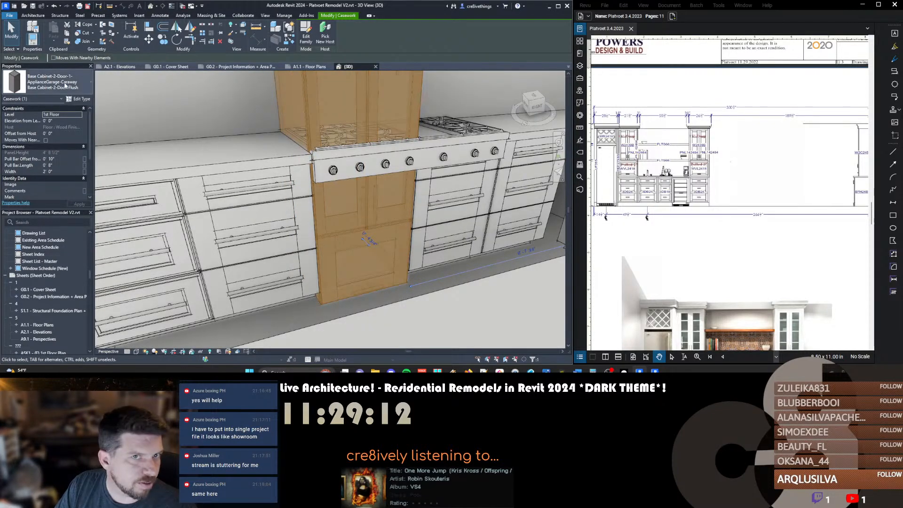
Browse further types for the cabinet below the cooktop without choosing one, and undo its last two type changes
{"action": "left_click", "coordinate": [51, 82]}
{"action": "scroll", "coordinate": [74, 179], "scroll_direction": "down", "scroll_amount": 3}
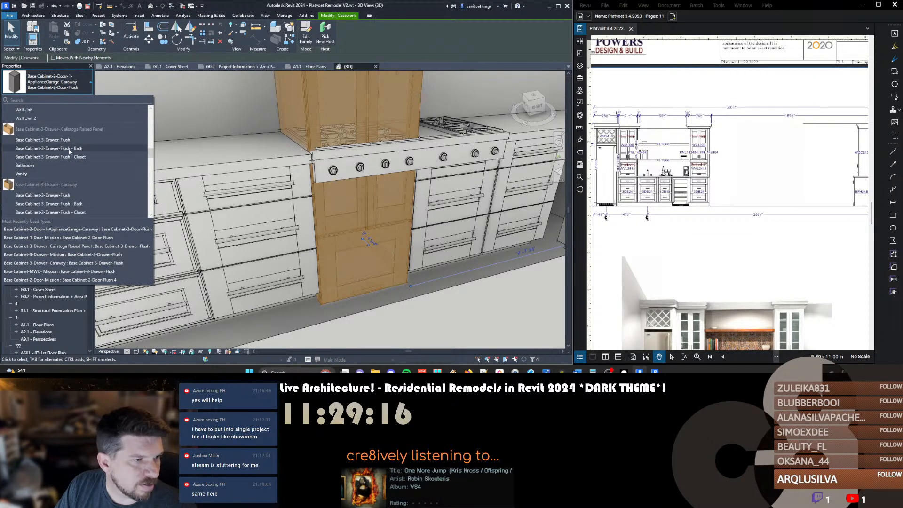
{"action": "scroll", "coordinate": [69, 155], "scroll_direction": "down", "scroll_amount": 4}
{"action": "scroll", "coordinate": [68, 162], "scroll_direction": "up", "scroll_amount": 4}
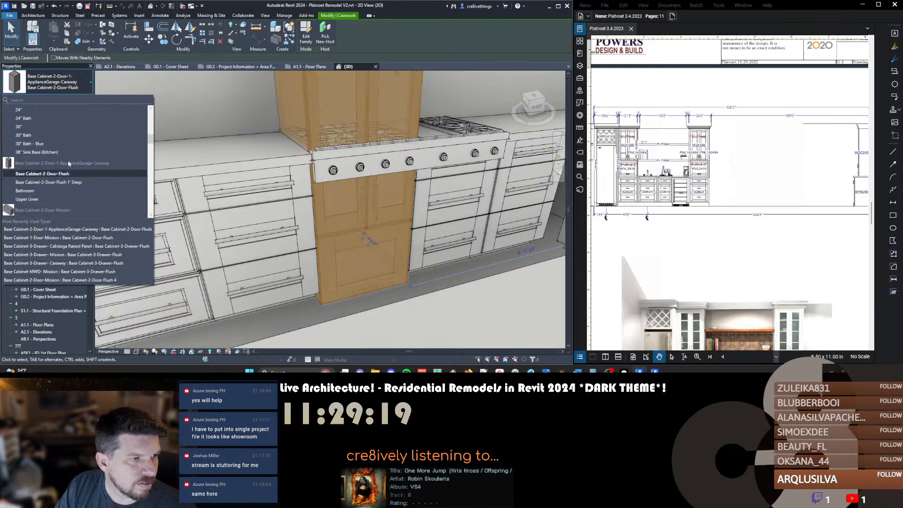
{"action": "key", "text": "Escape"}
{"action": "key", "text": "Escape"}
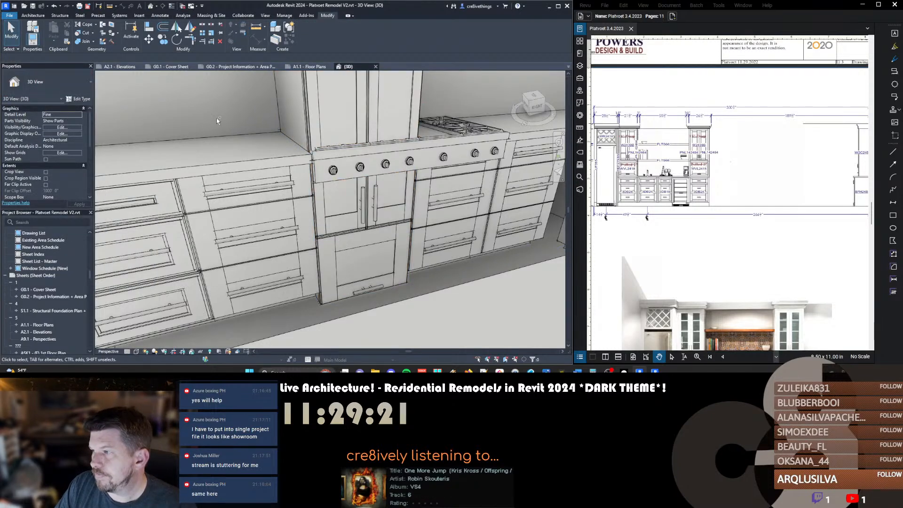
{"action": "key", "text": "ctrl+z"}
{"action": "key", "text": "ctrl+z"}
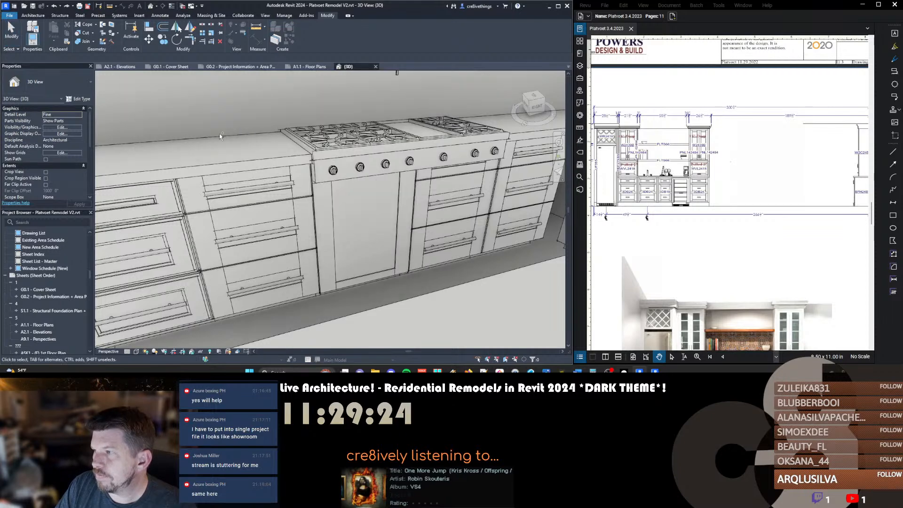
Undo the remaining cabinet type changes along the cooktop wall
{"action": "key", "text": "ctrl+z"}
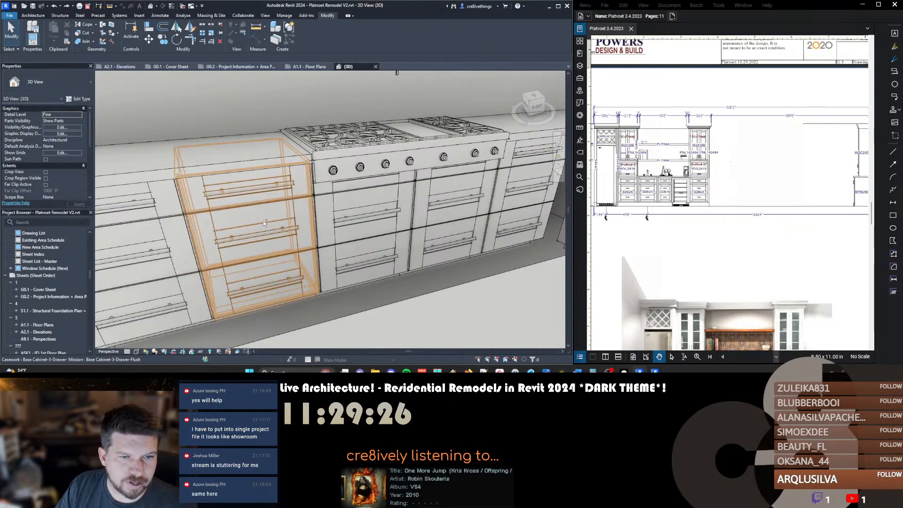
{"action": "key", "text": "ctrl+z"}
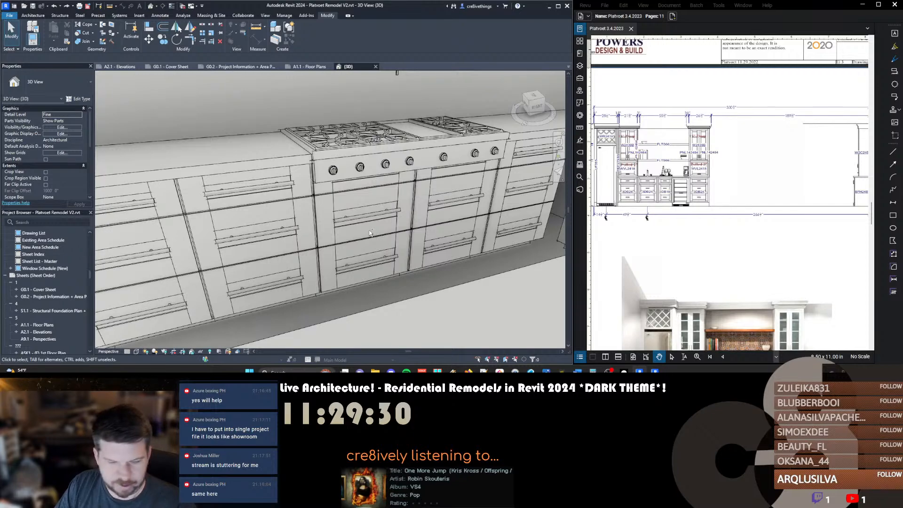
Examine the kitchen's cooktop wall, island and sink run in the 3D view, and the cabinet elevation in the reference PDF
{"action": "middle_click_drag", "start_coordinate": [303, 234], "coordinate": [325, 231]}
{"action": "scroll", "coordinate": [324, 230], "scroll_direction": "down", "scroll_amount": 3}
{"action": "middle_click_drag", "start_coordinate": [250, 235], "coordinate": [265, 224], "text": "shift"}
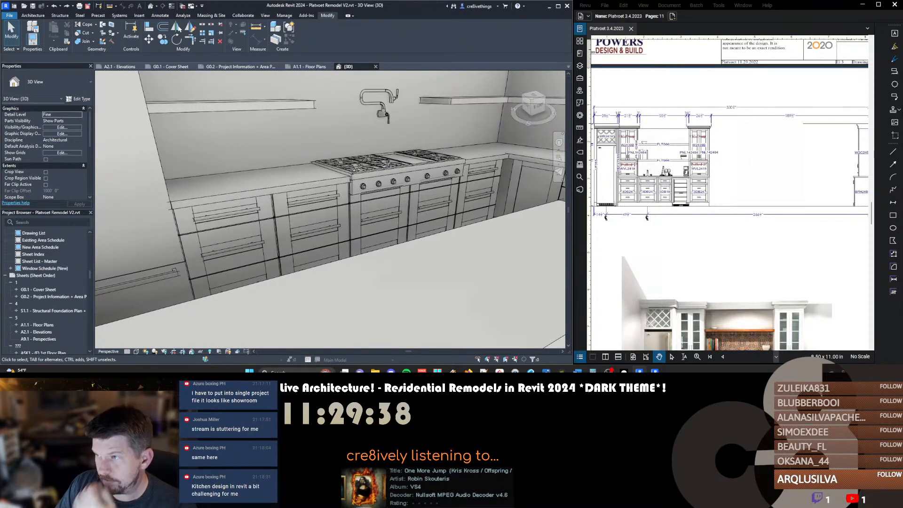
{"action": "middle_click_drag", "start_coordinate": [324, 263], "coordinate": [410, 240], "text": "shift"}
{"action": "scroll", "coordinate": [451, 202], "scroll_direction": "down", "scroll_amount": 3}
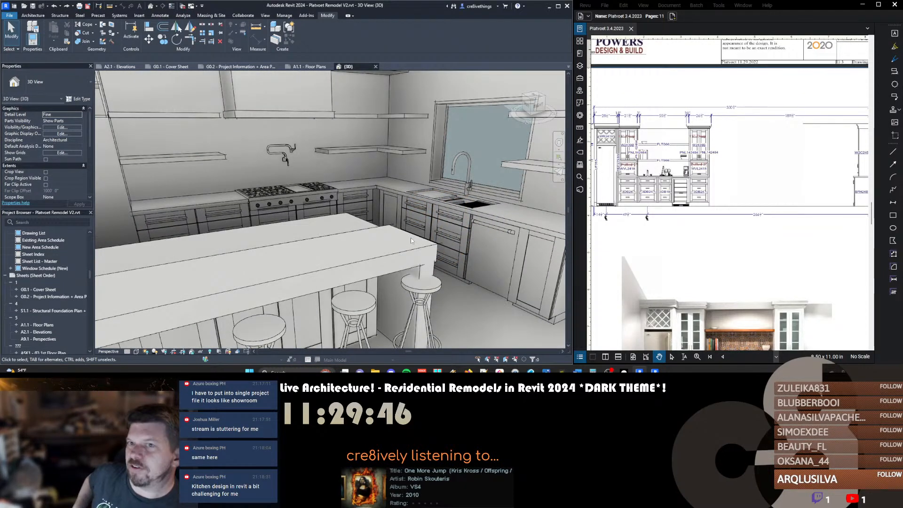
{"action": "middle_click_drag", "start_coordinate": [361, 201], "coordinate": [332, 210], "text": "shift"}
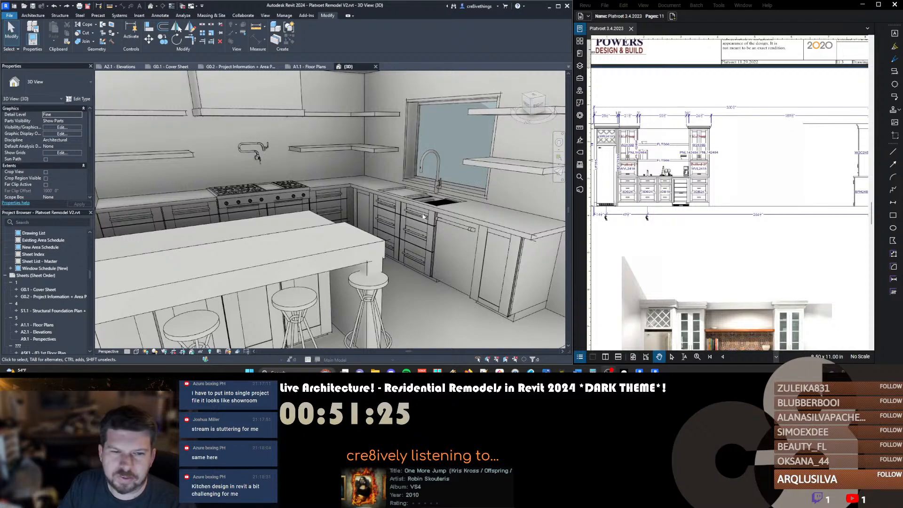
{"action": "middle_click_drag", "start_coordinate": [336, 200], "coordinate": [386, 244], "text": "shift"}
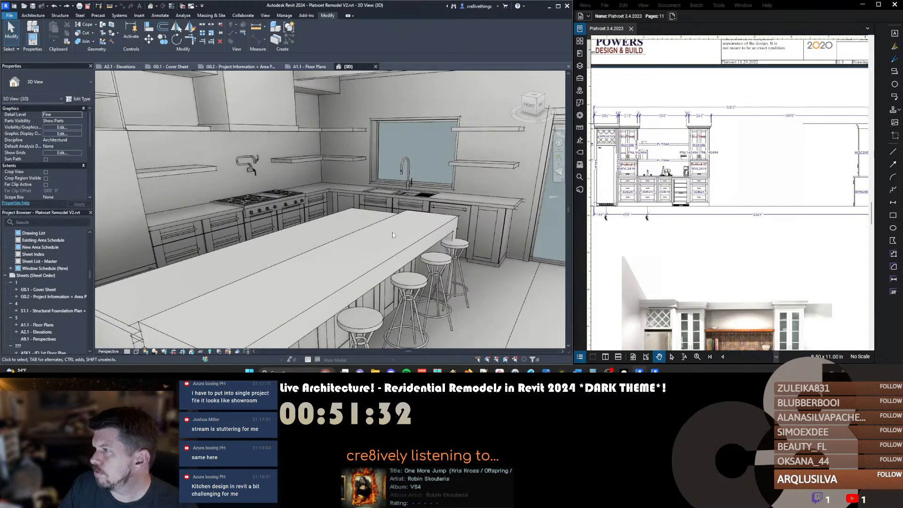
{"action": "mouse_move", "coordinate": [366, 242]}
{"action": "middle_mouse_down", "text": "shift"}
{"action": "mouse_move", "coordinate": [338, 256]}
{"action": "mouse_move", "coordinate": [372, 255]}
{"action": "middle_mouse_up", "text": "shift"}
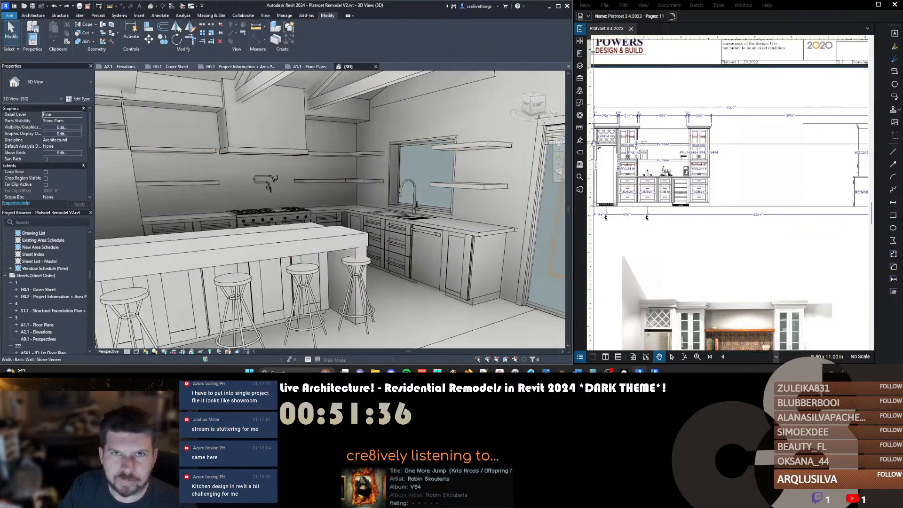
{"action": "mouse_move", "coordinate": [679, 208]}
{"action": "left_mouse_down"}
{"action": "mouse_move", "coordinate": [703, 217]}
{"action": "mouse_move", "coordinate": [724, 258]}
{"action": "left_mouse_up"}
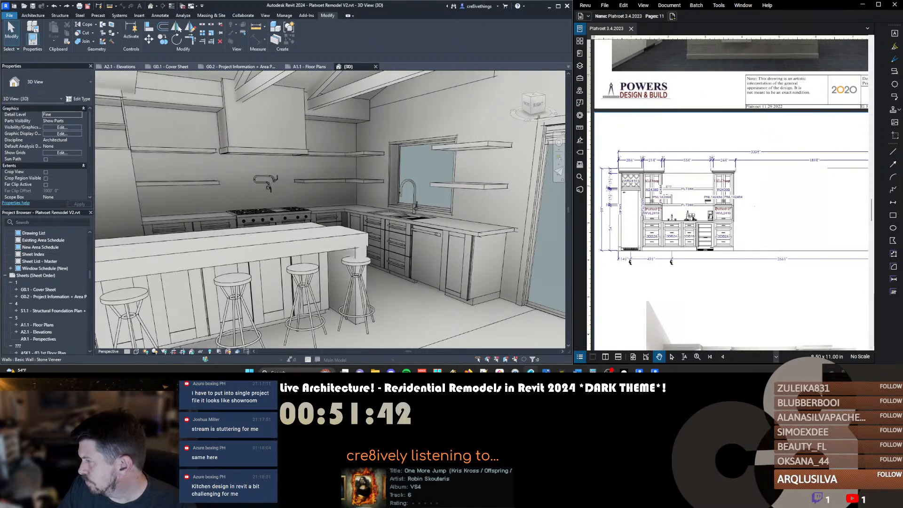
Switch to the Revit 2023 window, leave its home screen and look through the available add-in tools
{"action": "left_click", "coordinate": [655, 372]}
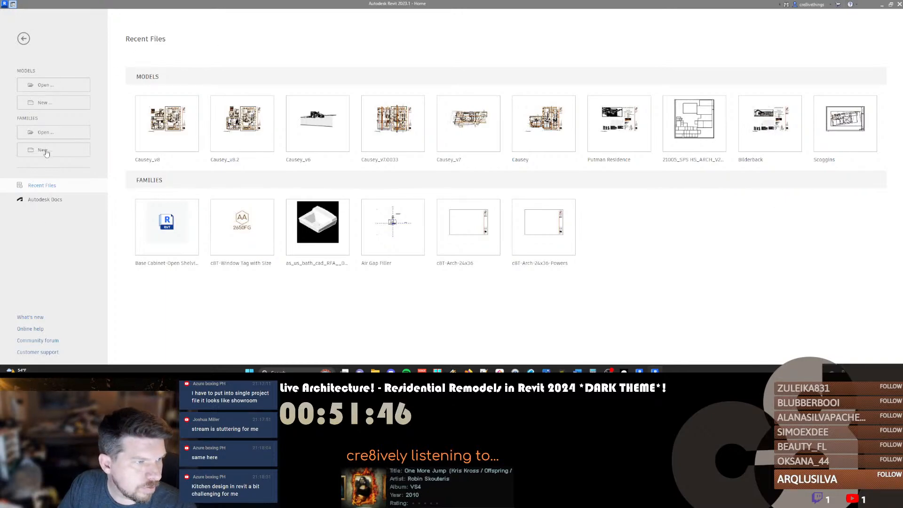
{"action": "left_click", "coordinate": [24, 39]}
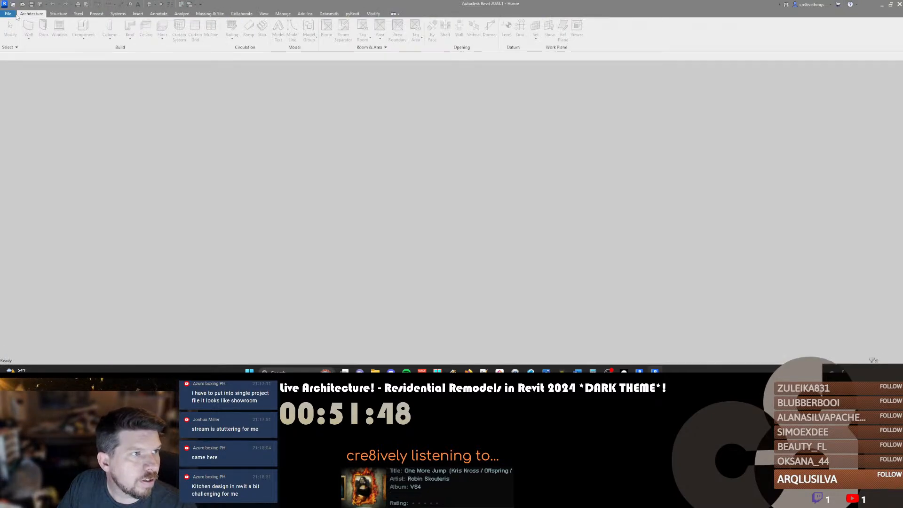
{"action": "left_click", "coordinate": [9, 14]}
{"action": "left_click", "coordinate": [347, 80]}
{"action": "left_click", "coordinate": [306, 14]}
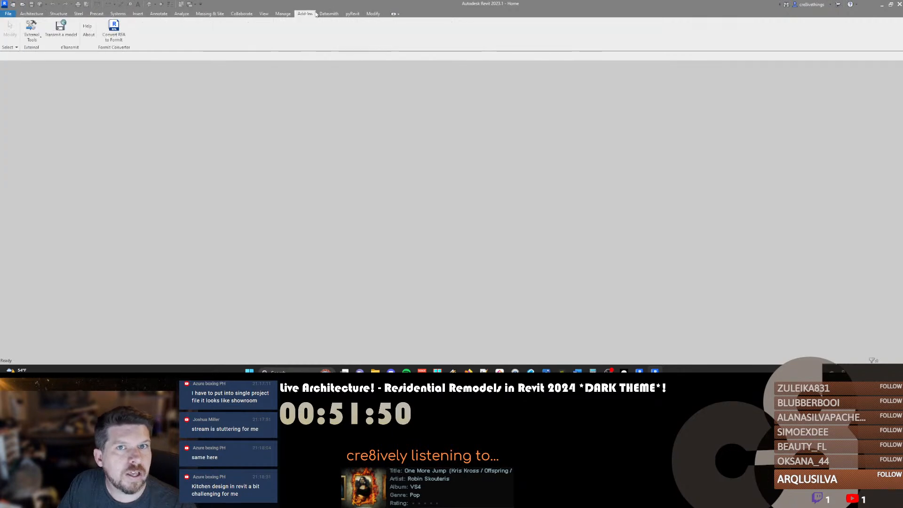
{"action": "left_click", "coordinate": [27, 40]}
{"action": "left_click", "coordinate": [259, 36]}
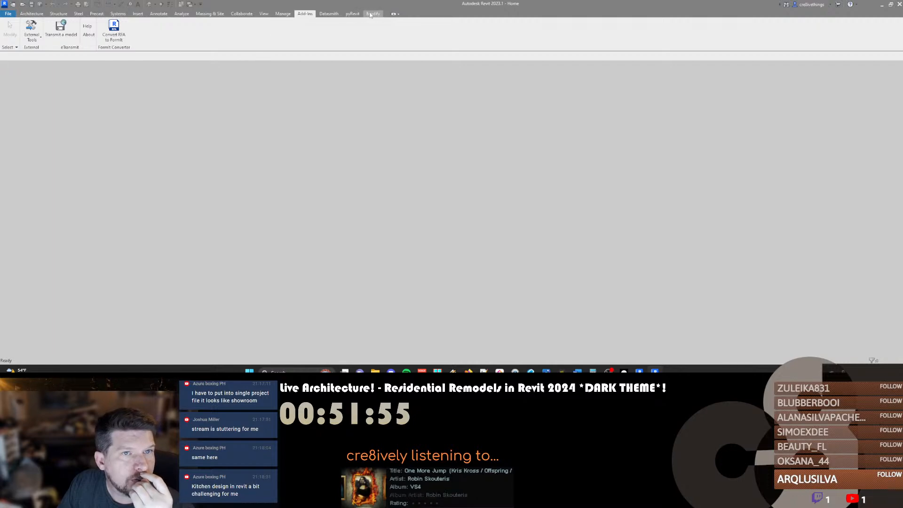
{"action": "left_click", "coordinate": [282, 14]}
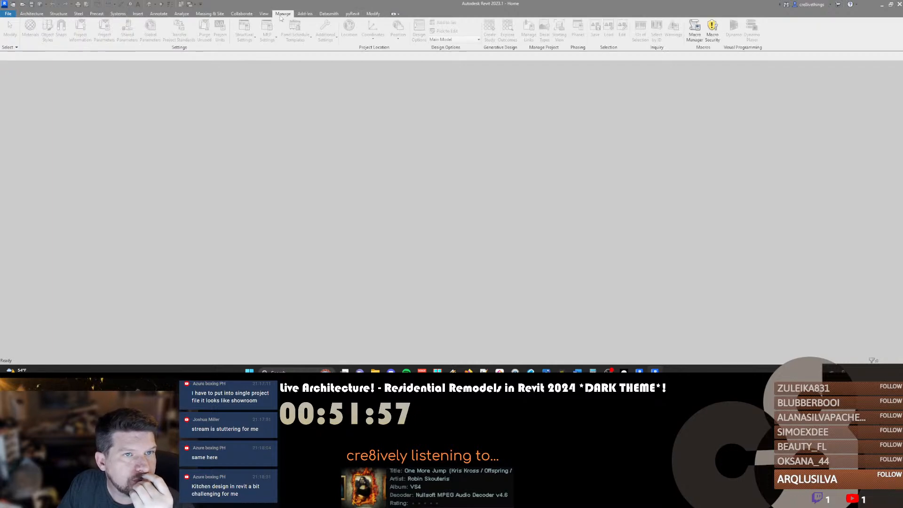
{"action": "left_click", "coordinate": [308, 14]}
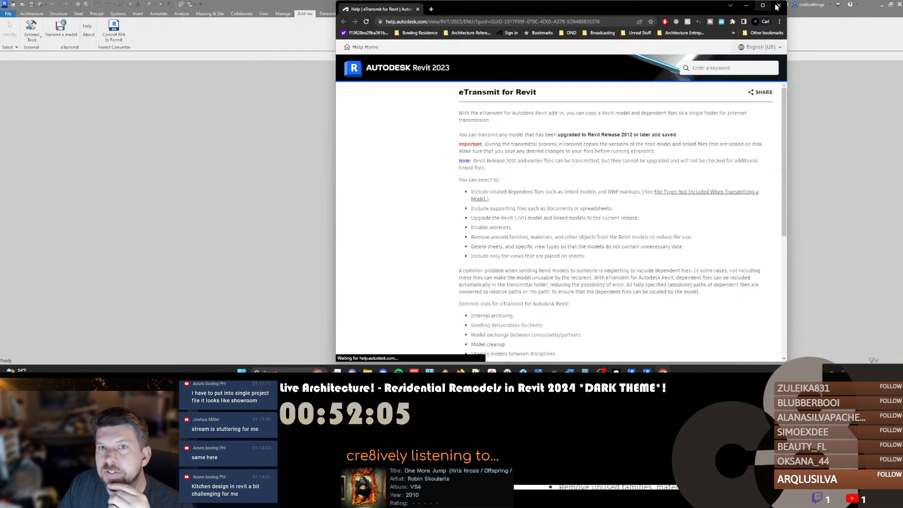
{"action": "left_click", "coordinate": [778, 6]}
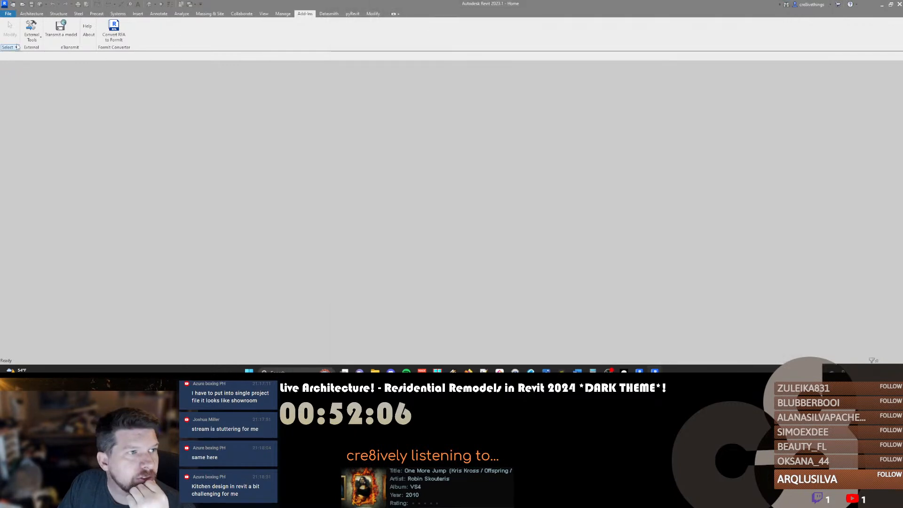
{"action": "left_click", "coordinate": [283, 14]}
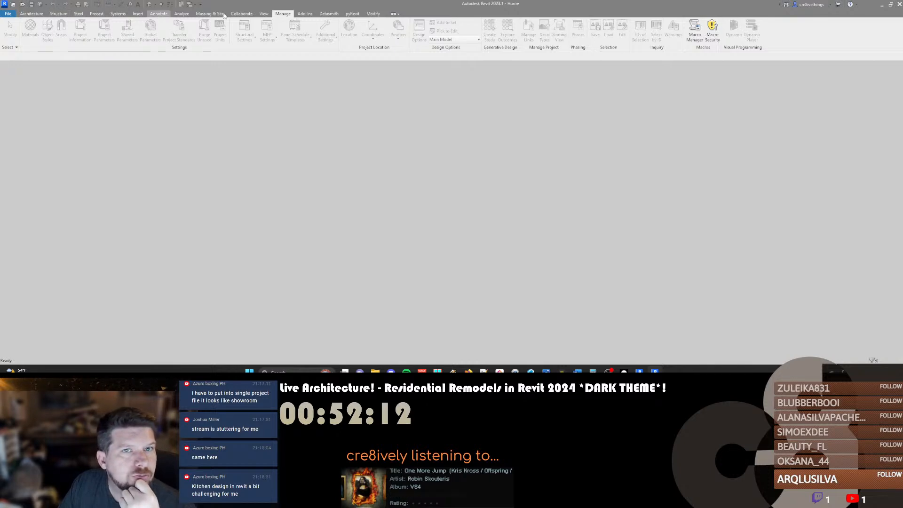
{"action": "left_click", "coordinate": [369, 14]}
Check the pyRevit reload notice and the pyRevit settings, including custom extension directories, leaving both without changes
{"action": "left_click", "coordinate": [352, 14]}
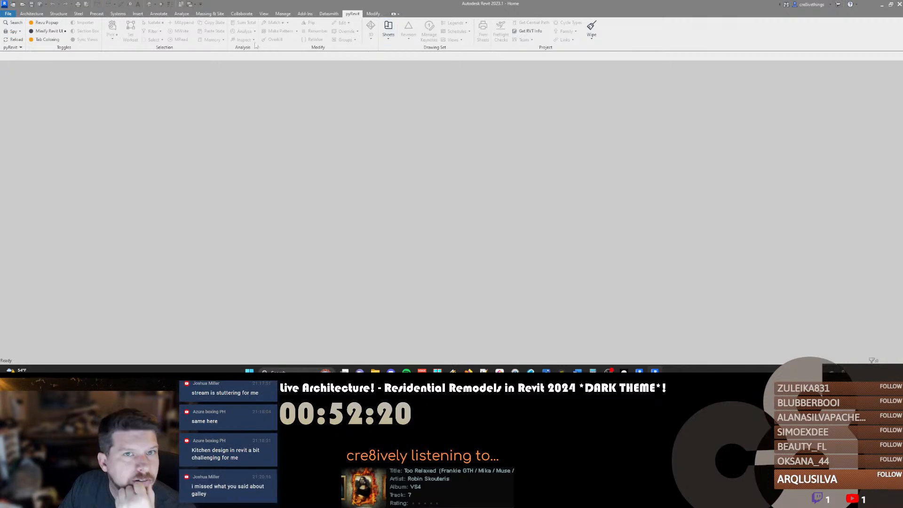
{"action": "left_click", "coordinate": [14, 40]}
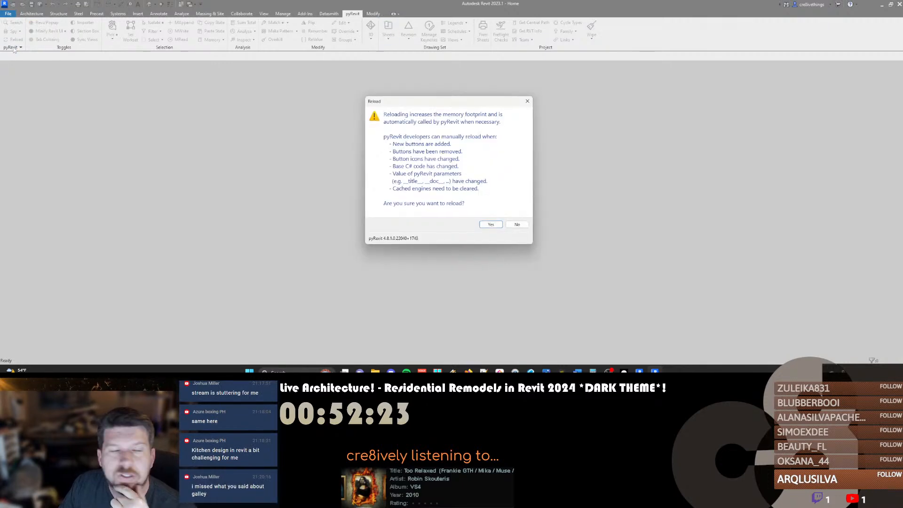
{"action": "left_click", "coordinate": [522, 226]}
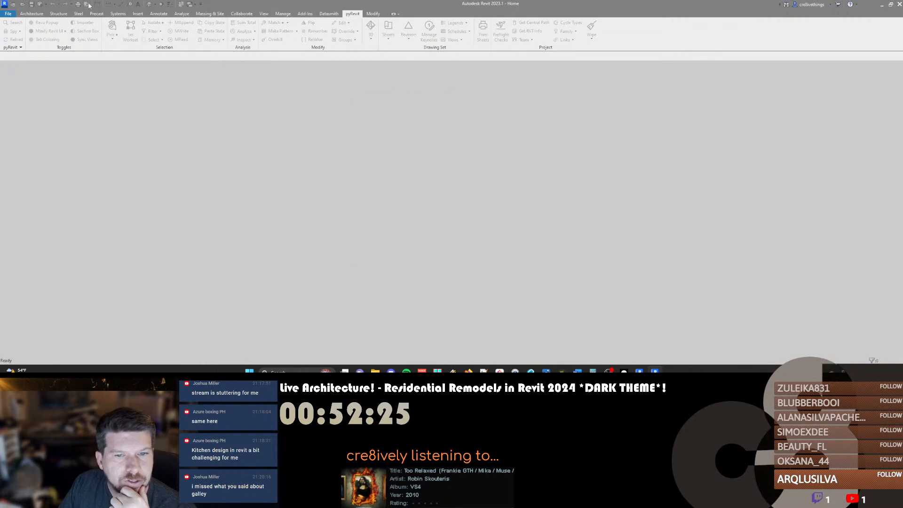
{"action": "left_click", "coordinate": [24, 48]}
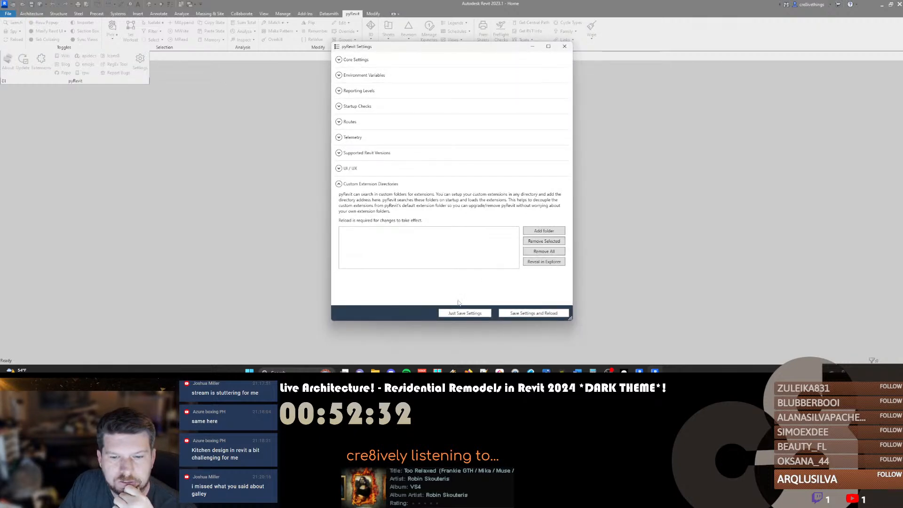
{"action": "left_click", "coordinate": [565, 46]}
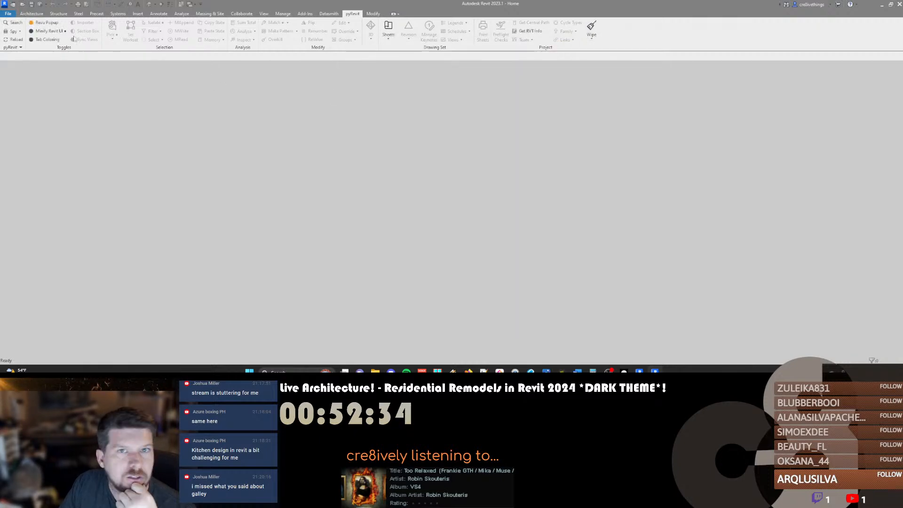
Turn on pyRevit's tab coloring and close Revit 2023
{"action": "left_click", "coordinate": [47, 39]}
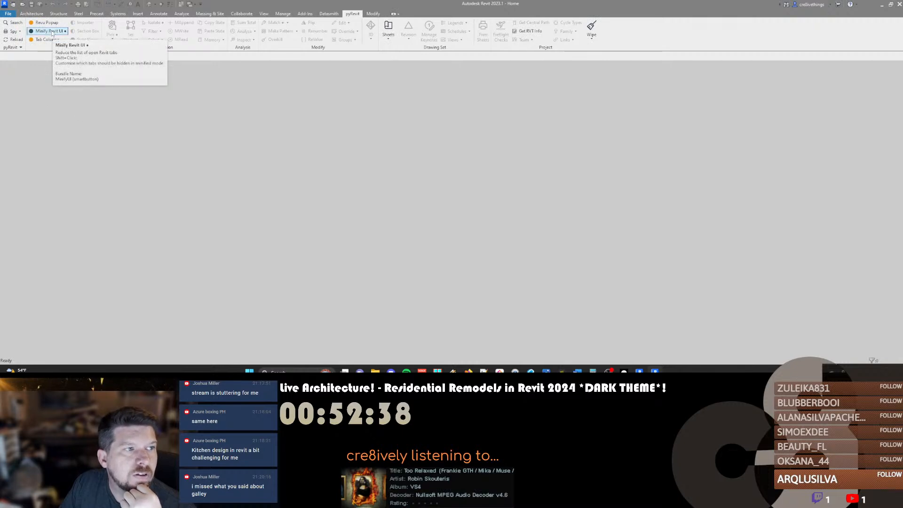
{"action": "left_click", "coordinate": [899, 4]}
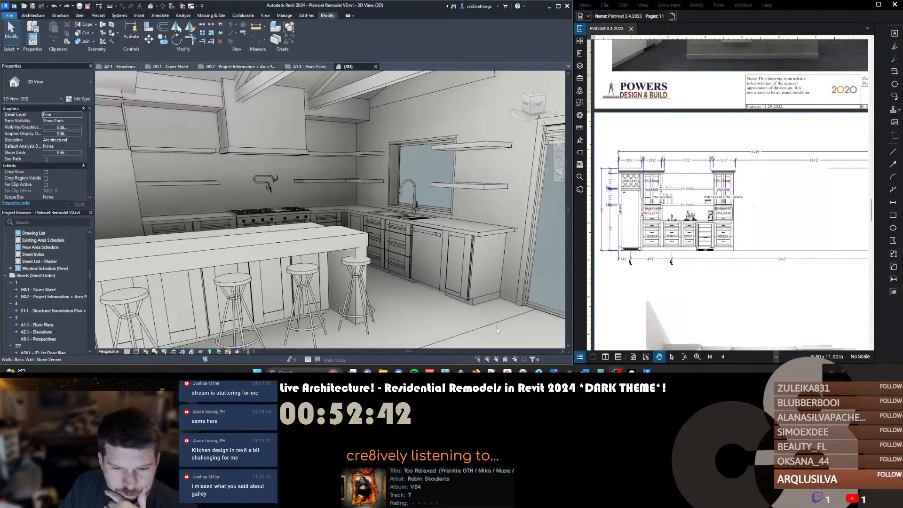
Switch to the Firefox browser and search the web for "revit 2024 pyrevit" in a new tab
{"action": "mouse_move", "coordinate": [476, 372]}
{"action": "left_click", "coordinate": [563, 349]}
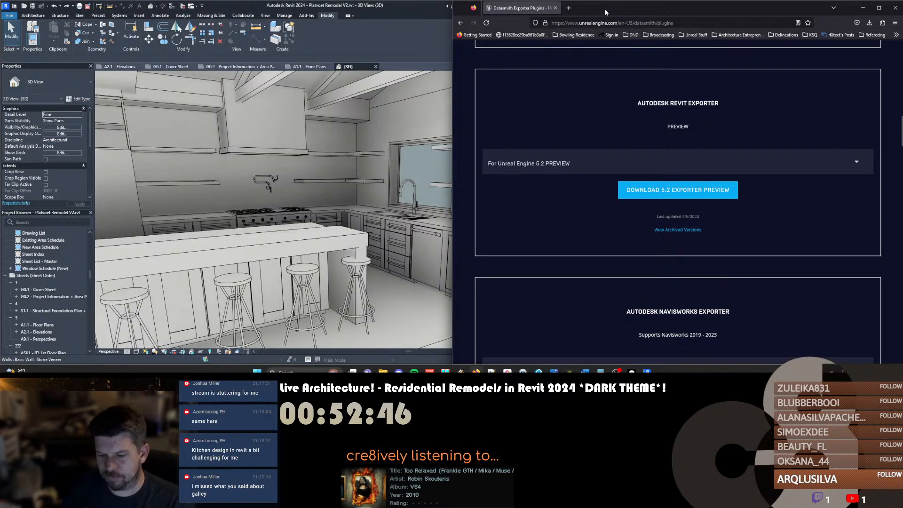
{"action": "double_click", "coordinate": [606, 12]}
{"action": "type", "text": "revit 2024 "}
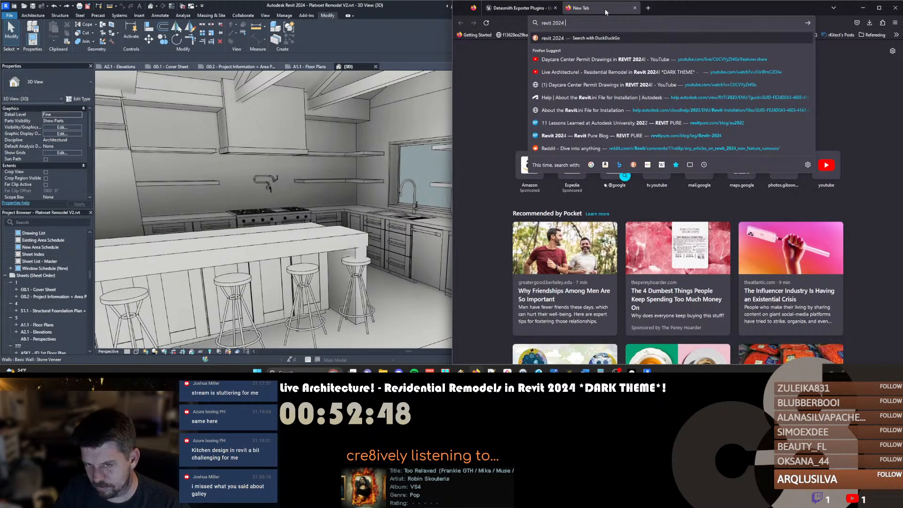
{"action": "type", "text": "pyrevit"}
{"action": "key", "text": "Return"}
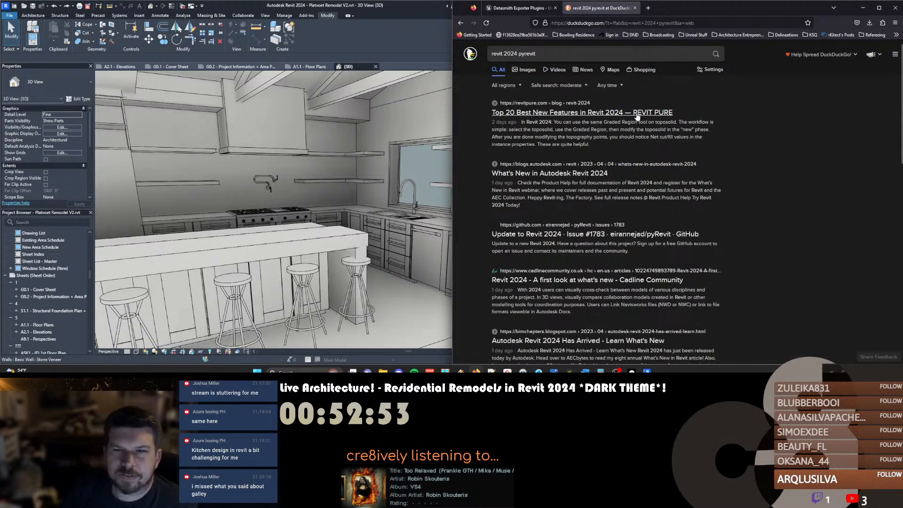
Read the GitHub issue "Update to Revit 2024" #1783 from the search results and open its pyRevit repository page
{"action": "scroll", "coordinate": [551, 211], "scroll_direction": "down", "scroll_amount": 2}
{"action": "left_click", "coordinate": [536, 202]}
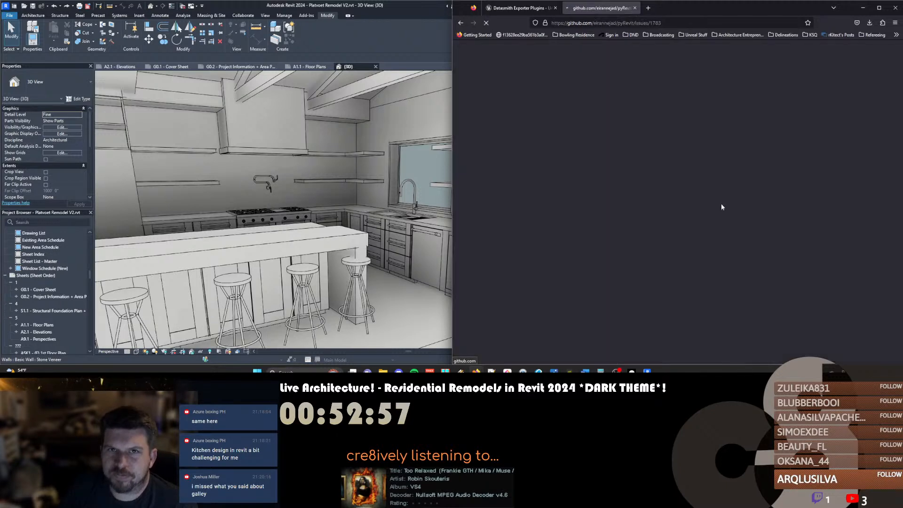
{"action": "scroll", "coordinate": [622, 182], "scroll_direction": "down", "scroll_amount": 3}
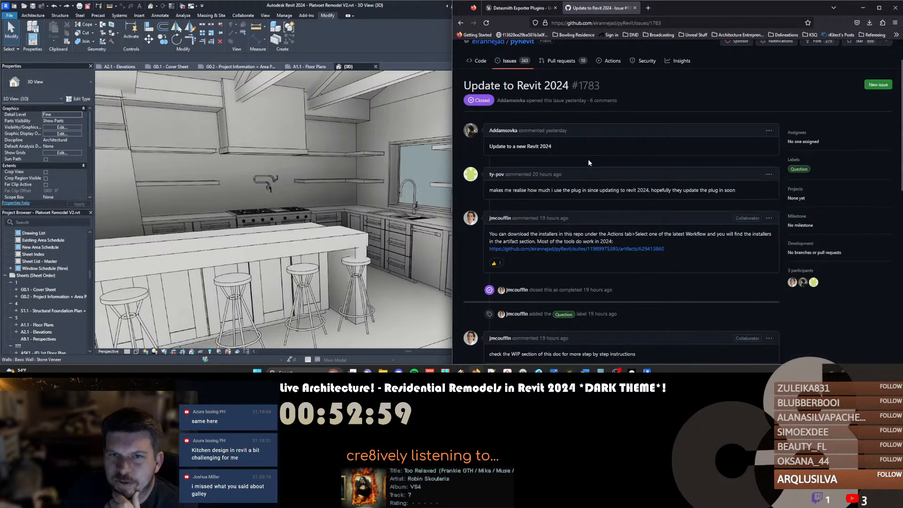
{"action": "scroll", "coordinate": [588, 159], "scroll_direction": "down", "scroll_amount": 3}
{"action": "scroll", "coordinate": [579, 131], "scroll_direction": "up", "scroll_amount": 5}
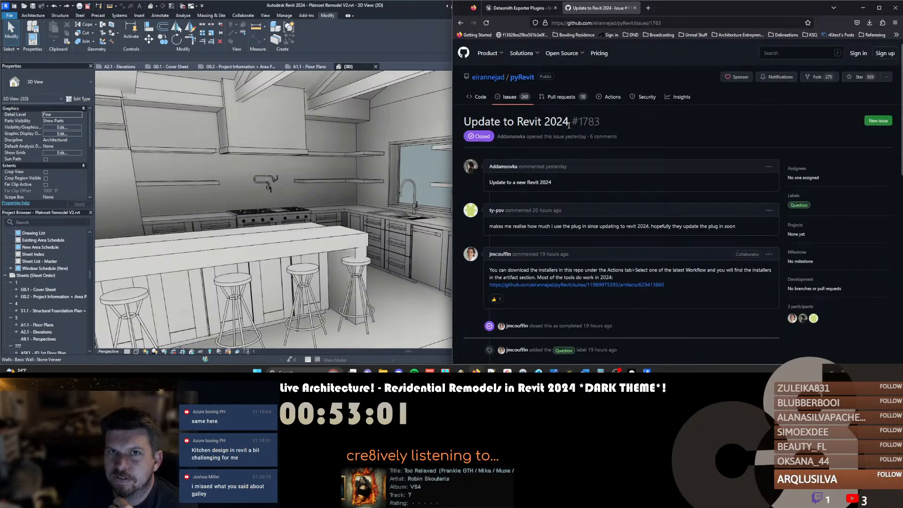
{"action": "left_click", "coordinate": [518, 78]}
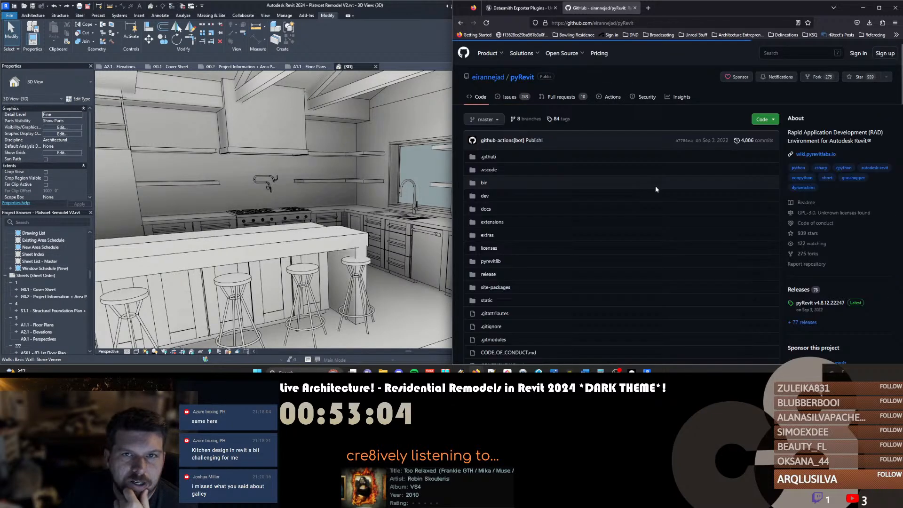
Switch to Revit 2024 and bring the kitchen perspective in close on the range and sink corner
{"action": "left_click", "coordinate": [355, 229]}
{"action": "right_click", "coordinate": [356, 258]}
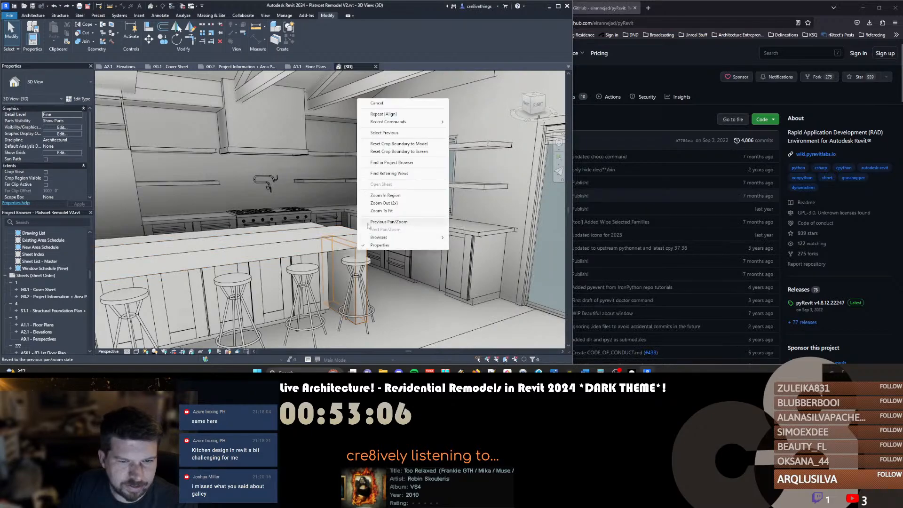
{"action": "key", "text": "Escape"}
{"action": "key", "text": "e"}
{"action": "right_click_drag", "start_coordinate": [365, 237], "coordinate": [418, 261]}
{"action": "key", "text": "w"}
{"action": "key", "text": "a"}
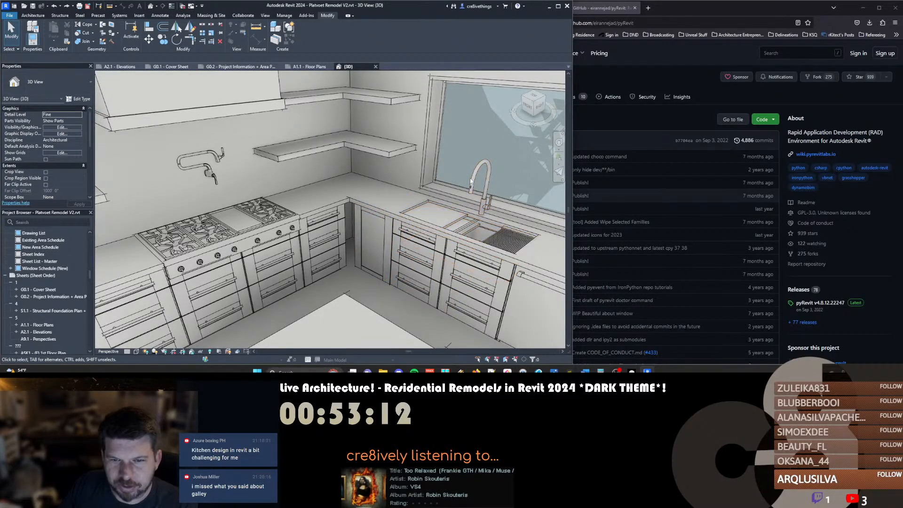
Switch back to Firefox and examine the pyRevit repository's file list, README and releases for Revit 2024 support
{"action": "left_click", "coordinate": [619, 133]}
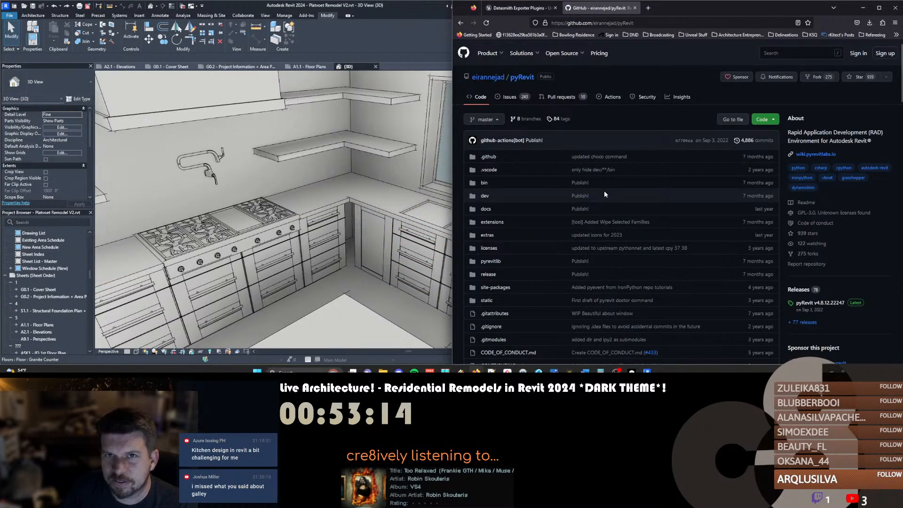
{"action": "scroll", "coordinate": [558, 207], "scroll_direction": "down", "scroll_amount": 6}
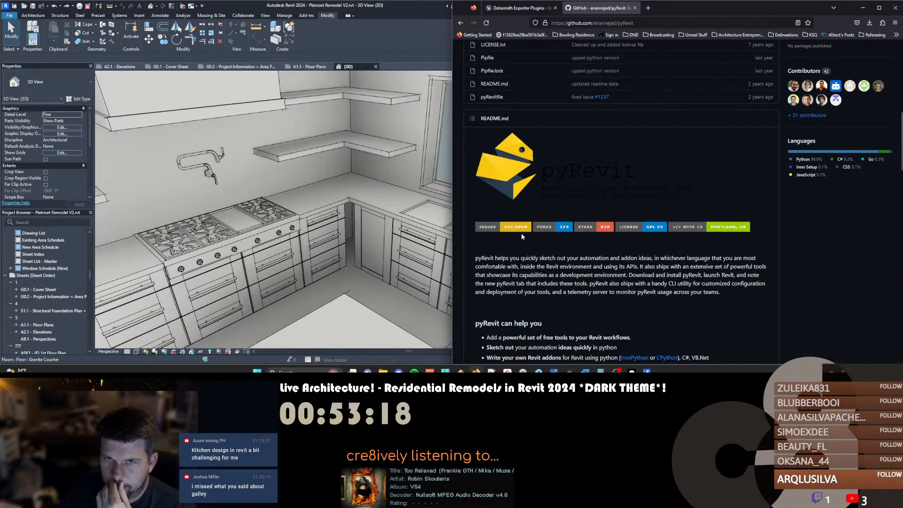
{"action": "scroll", "coordinate": [588, 205], "scroll_direction": "down", "scroll_amount": 3}
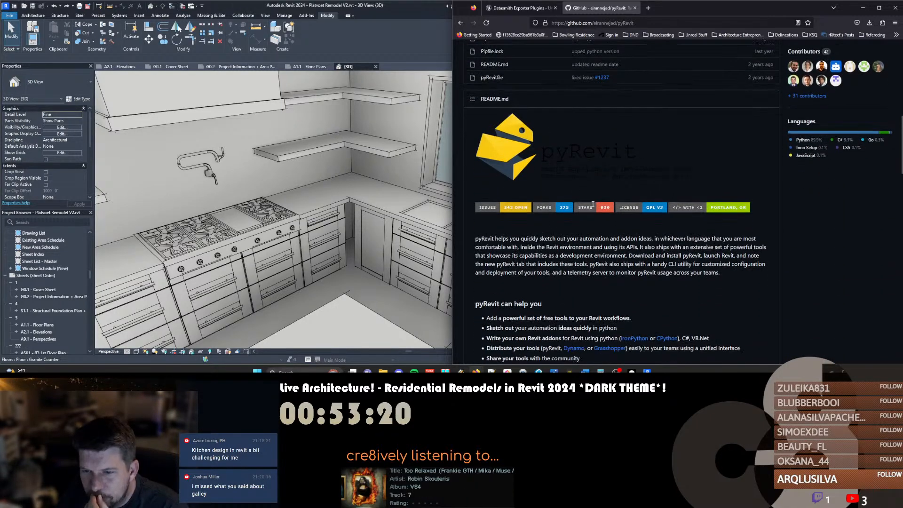
{"action": "scroll", "coordinate": [575, 207], "scroll_direction": "up", "scroll_amount": 10}
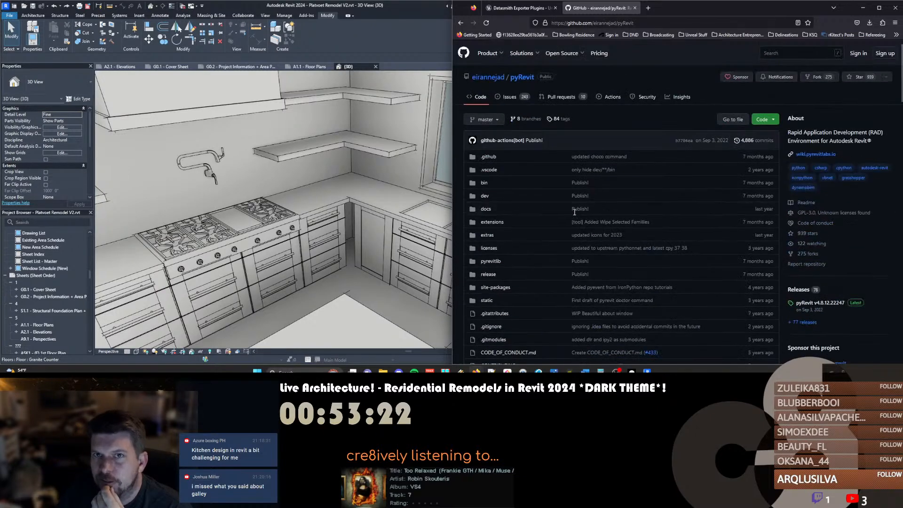
{"action": "scroll", "coordinate": [726, 197], "scroll_direction": "down", "scroll_amount": 3}
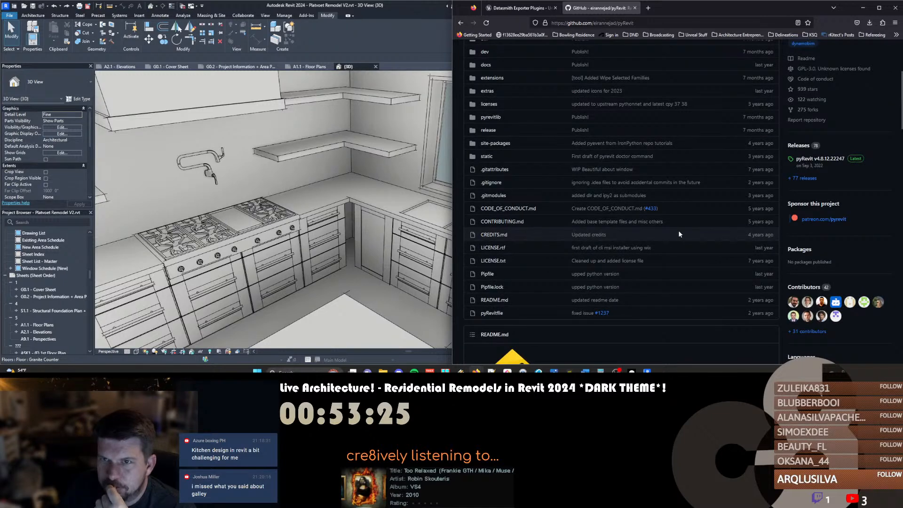
{"action": "scroll", "coordinate": [679, 234], "scroll_direction": "up", "scroll_amount": 2}
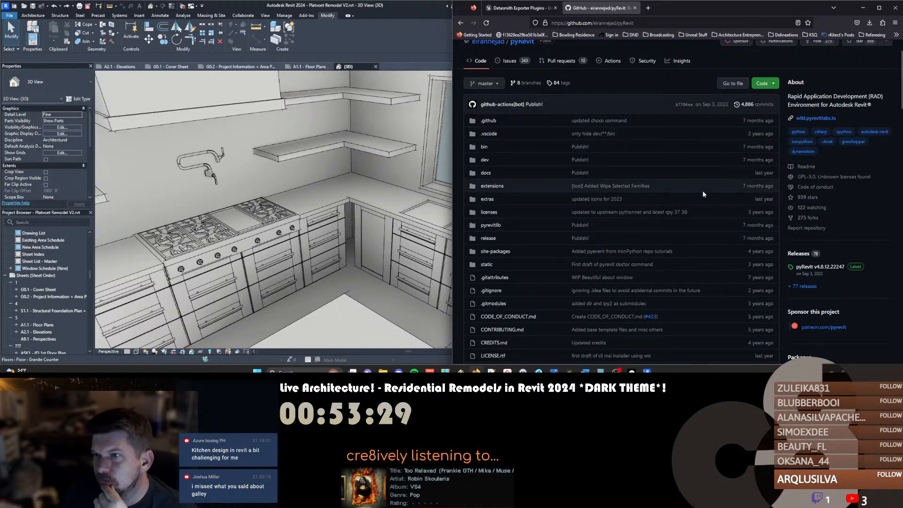
Return to the "Update to Revit 2024" issue and try the installer artifact link given in the comments
{"action": "key", "text": "alt+Left"}
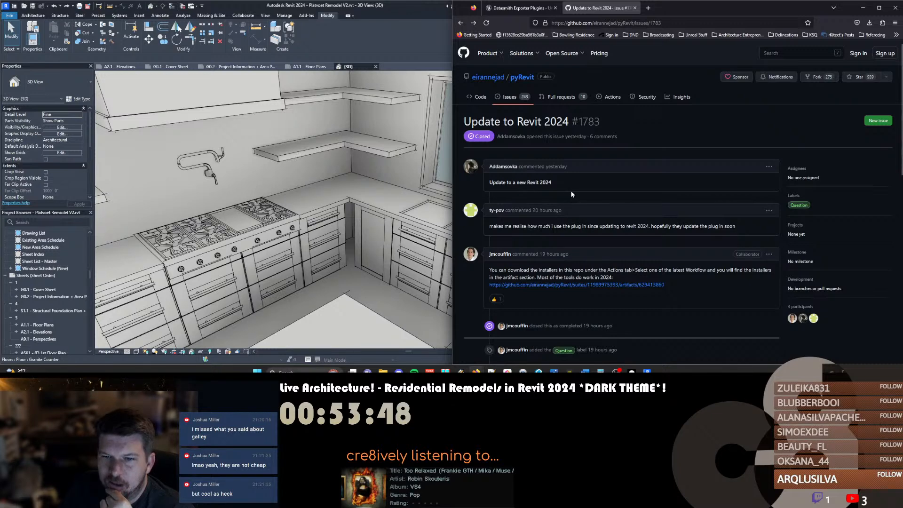
{"action": "scroll", "coordinate": [571, 194], "scroll_direction": "down", "scroll_amount": 1}
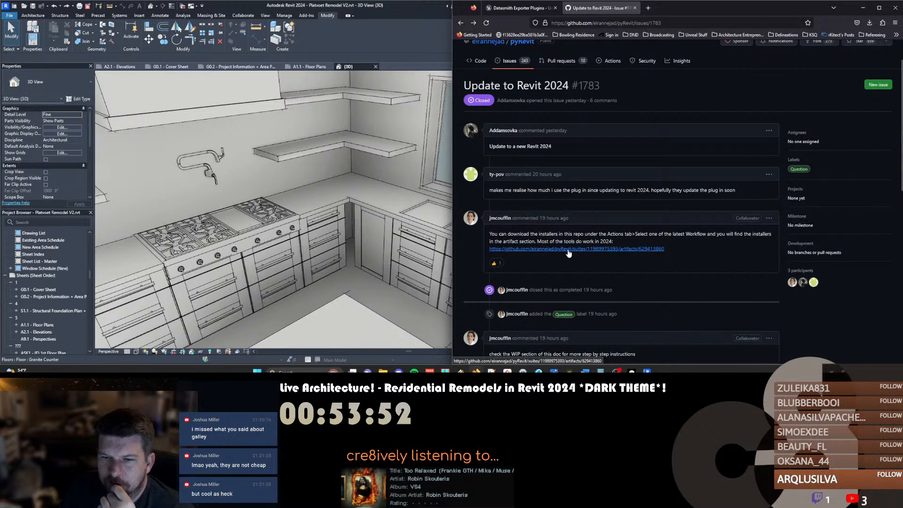
{"action": "left_click", "coordinate": [586, 253]}
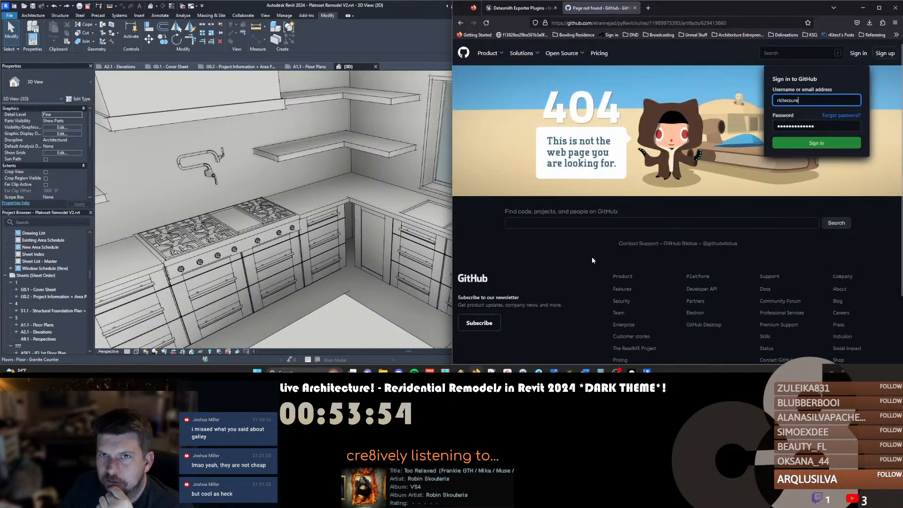
{"action": "left_click", "coordinate": [460, 23]}
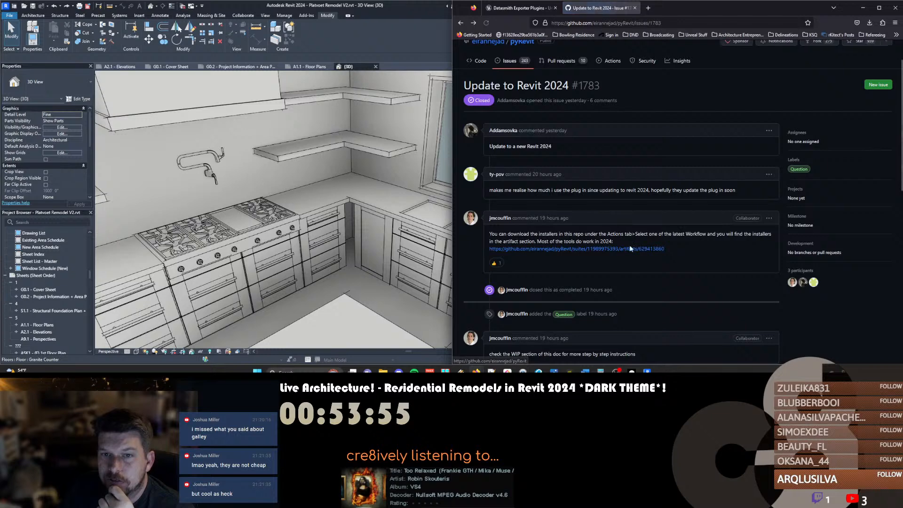
Open the pyRevit CI/CD document linked in the issue and read through to the Work-In-Progress (WIP) Installers instructions
{"action": "scroll", "coordinate": [534, 259], "scroll_direction": "down", "scroll_amount": 2}
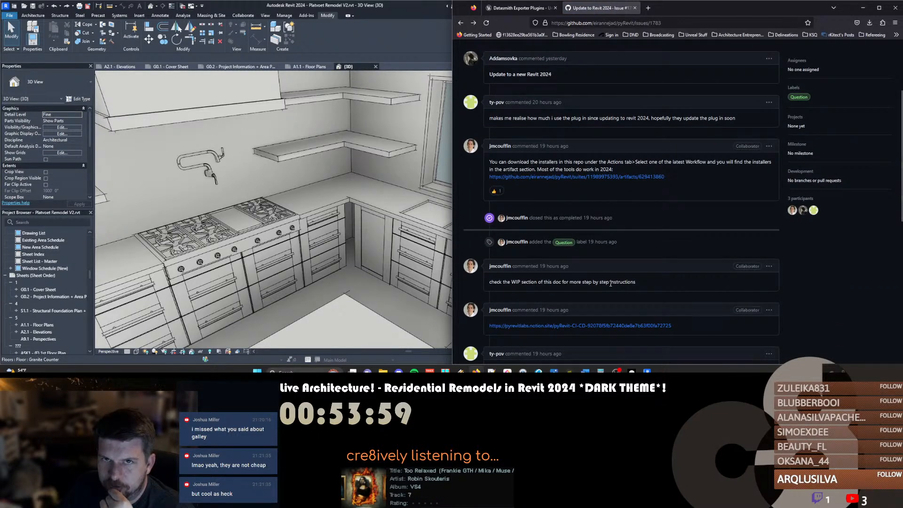
{"action": "left_click", "coordinate": [605, 326]}
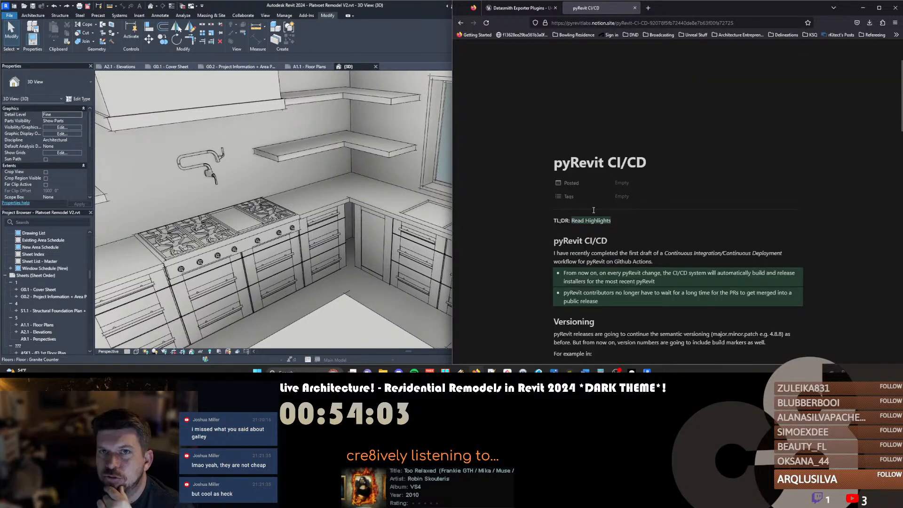
{"action": "scroll", "coordinate": [538, 180], "scroll_direction": "down", "scroll_amount": 2}
{"action": "scroll", "coordinate": [538, 180], "scroll_direction": "down", "scroll_amount": 3}
{"action": "scroll", "coordinate": [538, 180], "scroll_direction": "down", "scroll_amount": 1}
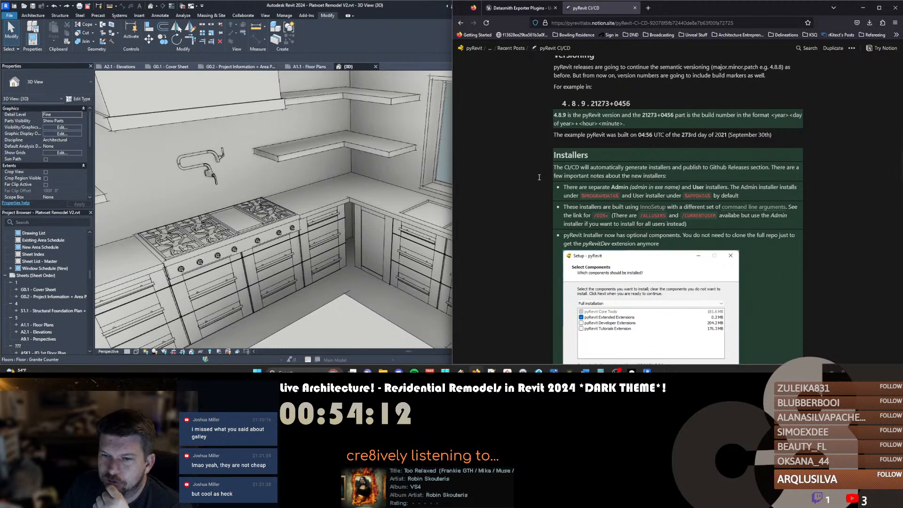
{"action": "scroll", "coordinate": [539, 177], "scroll_direction": "down", "scroll_amount": 6}
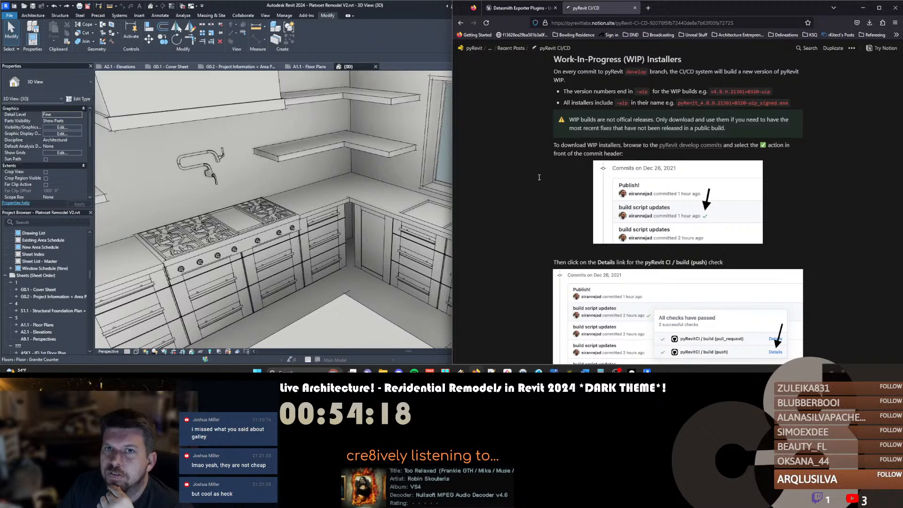
Finish reading the WIP installer download instructions and switch back to Revit
{"action": "scroll", "coordinate": [539, 177], "scroll_direction": "down", "scroll_amount": 4}
{"action": "scroll", "coordinate": [539, 177], "scroll_direction": "up", "scroll_amount": 3}
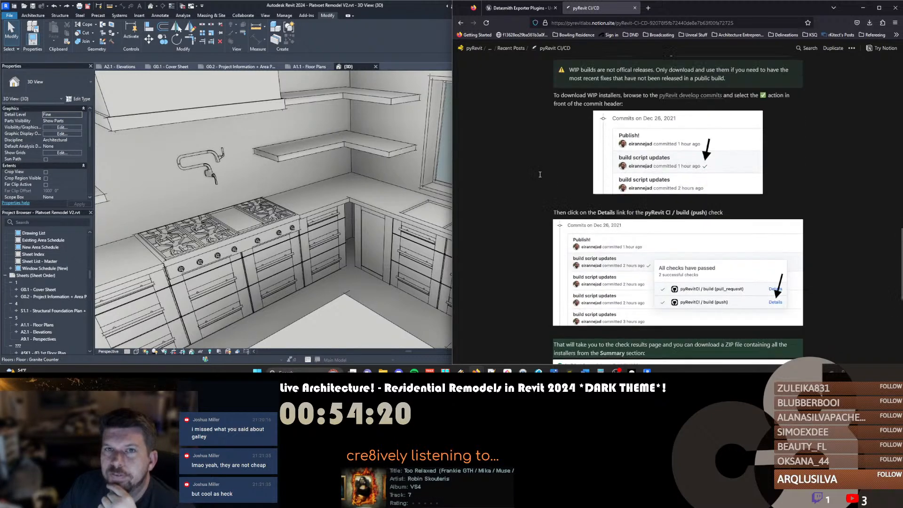
{"action": "left_click", "coordinate": [858, 8]}
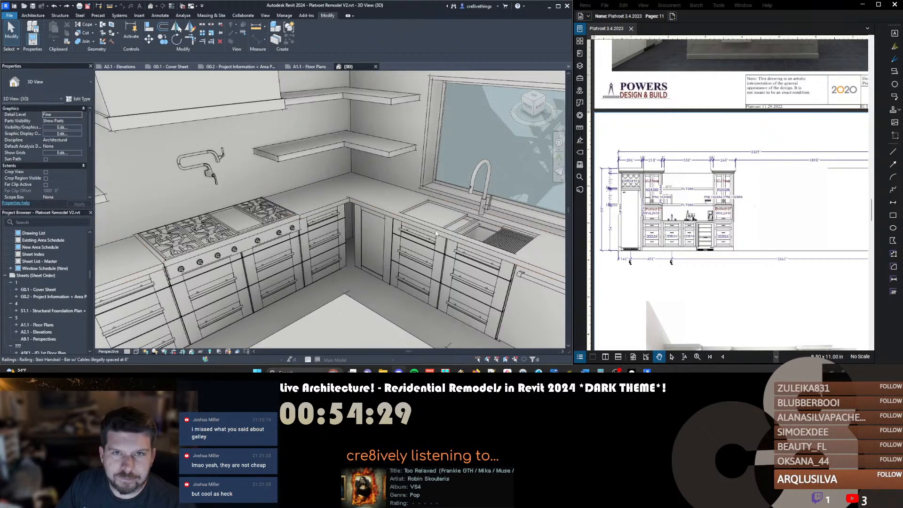
Examine the Galley sink, the drawer base cabinets and the range wall in the kitchen perspective
{"action": "middle_click_drag", "start_coordinate": [433, 249], "coordinate": [343, 241]}
{"action": "left_click", "coordinate": [407, 235]}
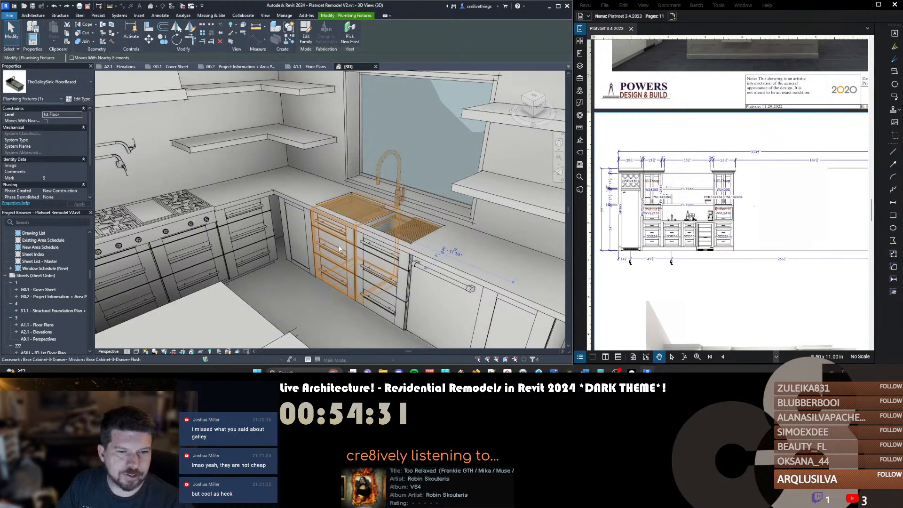
{"action": "key", "text": "Escape"}
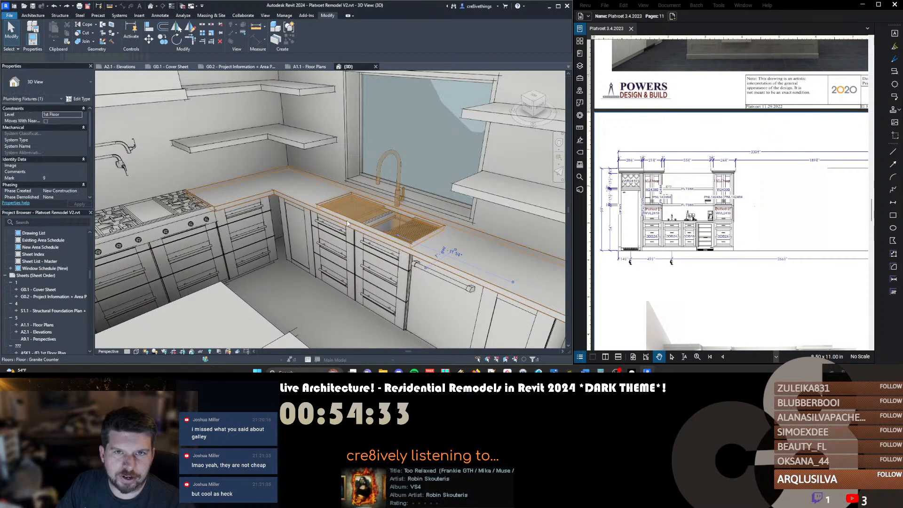
{"action": "left_click", "coordinate": [347, 224]}
{"action": "middle_click_drag", "start_coordinate": [347, 224], "coordinate": [484, 245], "text": "shift"}
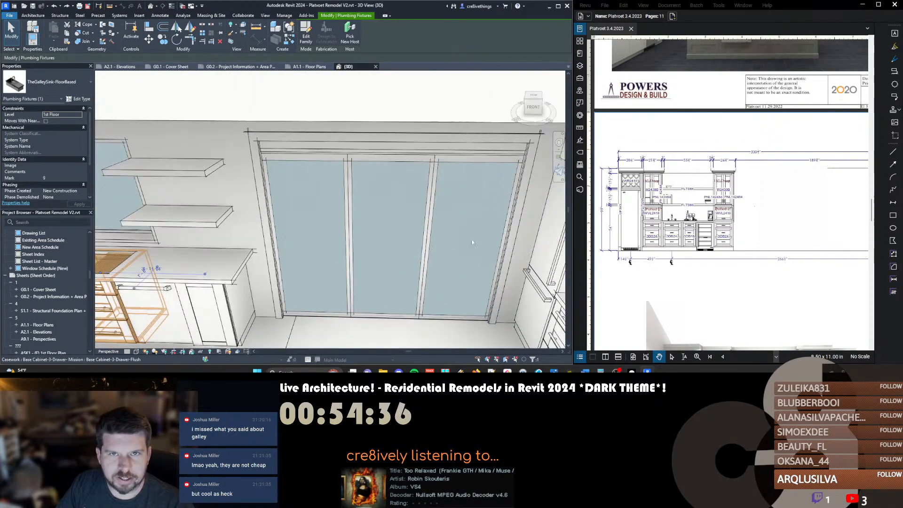
{"action": "left_click", "coordinate": [425, 208]}
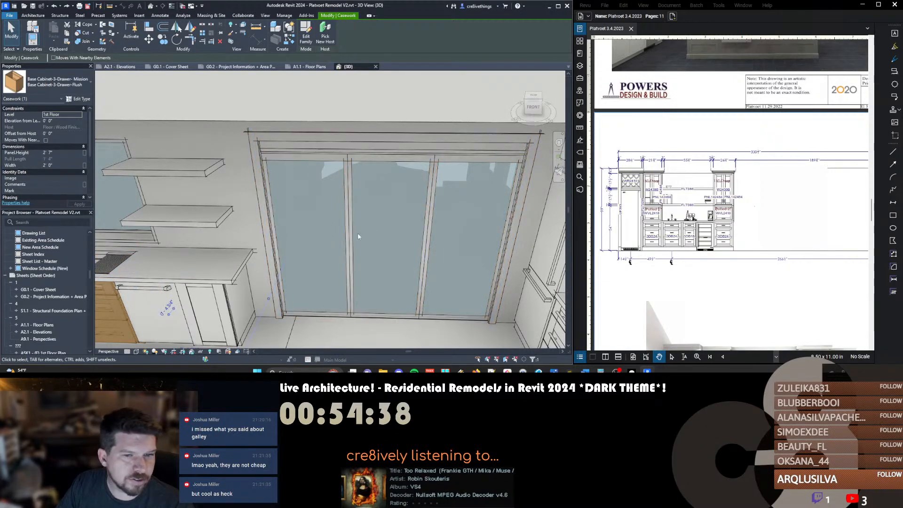
{"action": "left_click", "coordinate": [364, 297]}
{"action": "key", "text": "Escape"}
{"action": "middle_click_drag", "start_coordinate": [334, 264], "coordinate": [390, 258]}
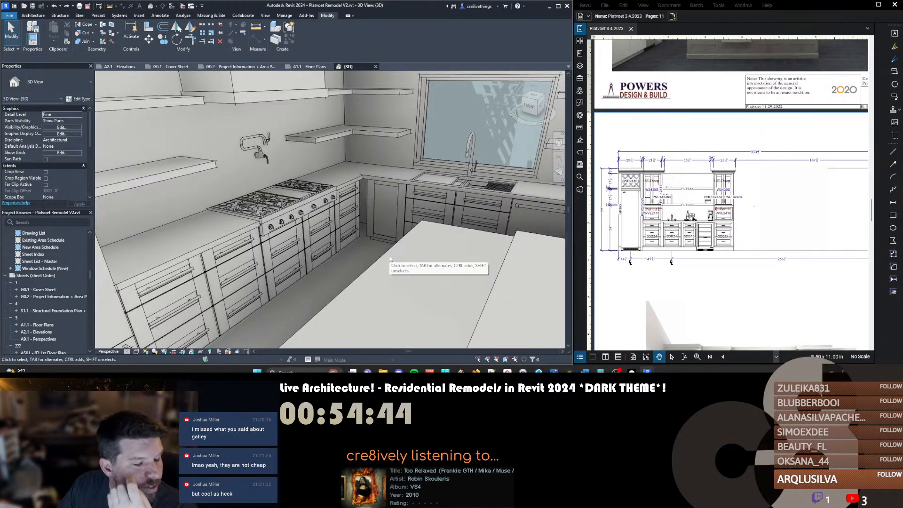
{"action": "middle_click_drag", "start_coordinate": [397, 257], "coordinate": [366, 246]}
Switch to Firefox and search the web for "velux cabrio"
{"action": "mouse_move", "coordinate": [476, 371]}
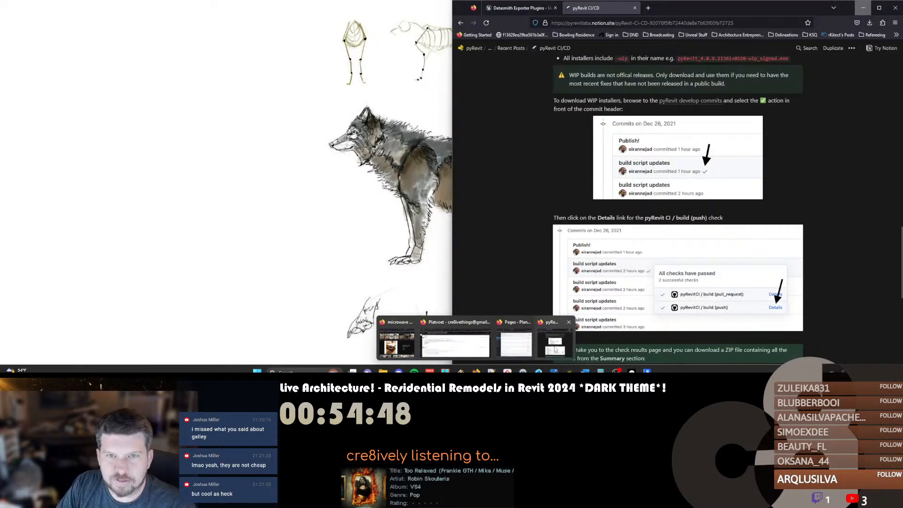
{"action": "left_click", "coordinate": [398, 343]}
{"action": "left_click", "coordinate": [599, 24]}
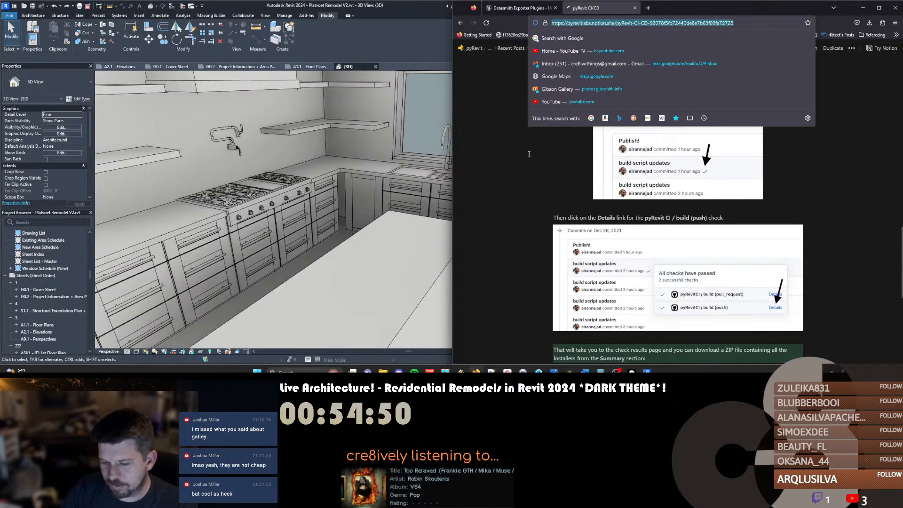
{"action": "type", "text": "velux ca"}
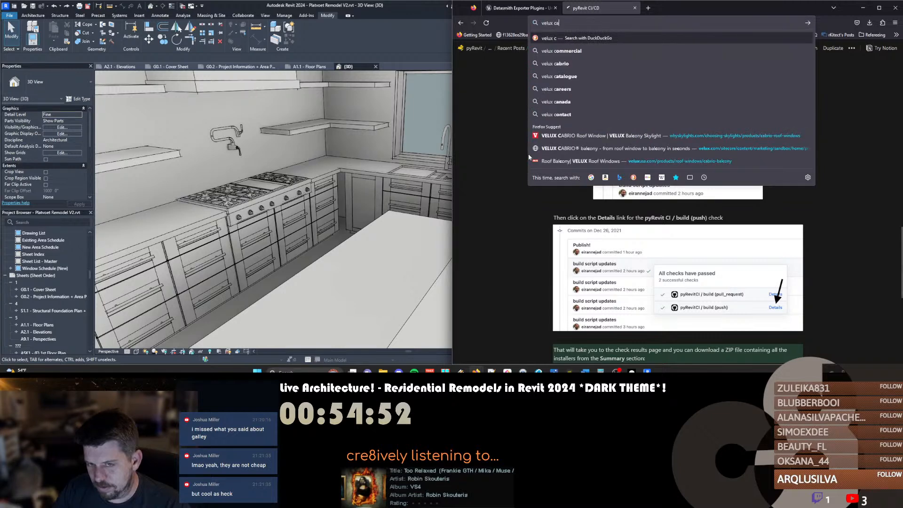
{"action": "type", "text": "brio"}
{"action": "key", "text": "Return"}
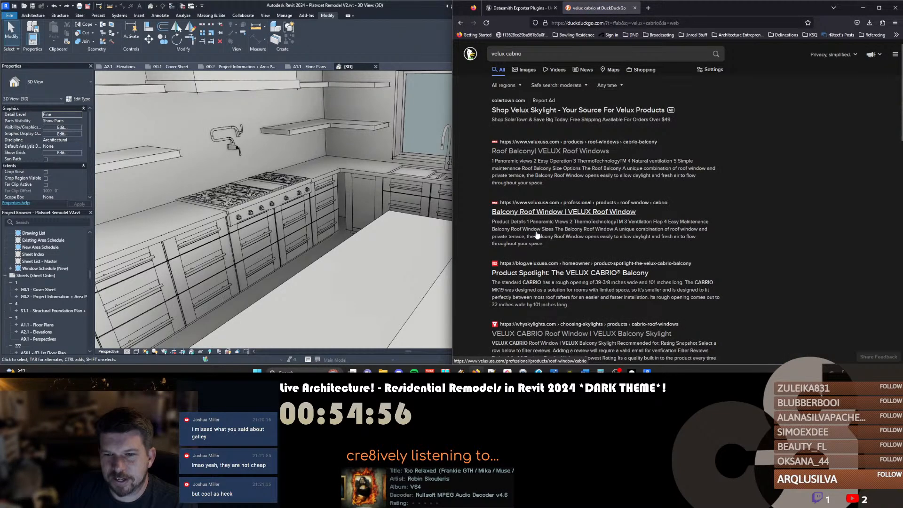
Open the VELUX Balcony Roof Window product page and read its description, product details and sizes
{"action": "left_click", "coordinate": [544, 153]}
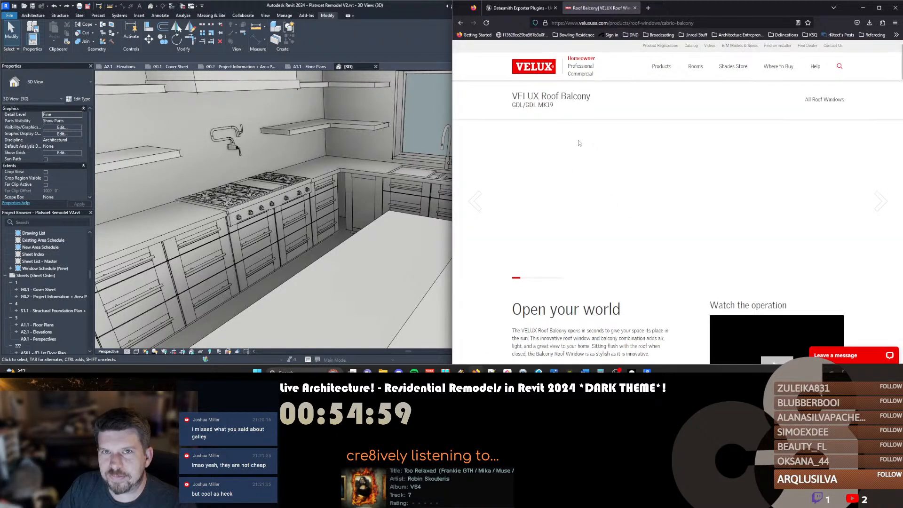
{"action": "left_click", "coordinate": [461, 23]}
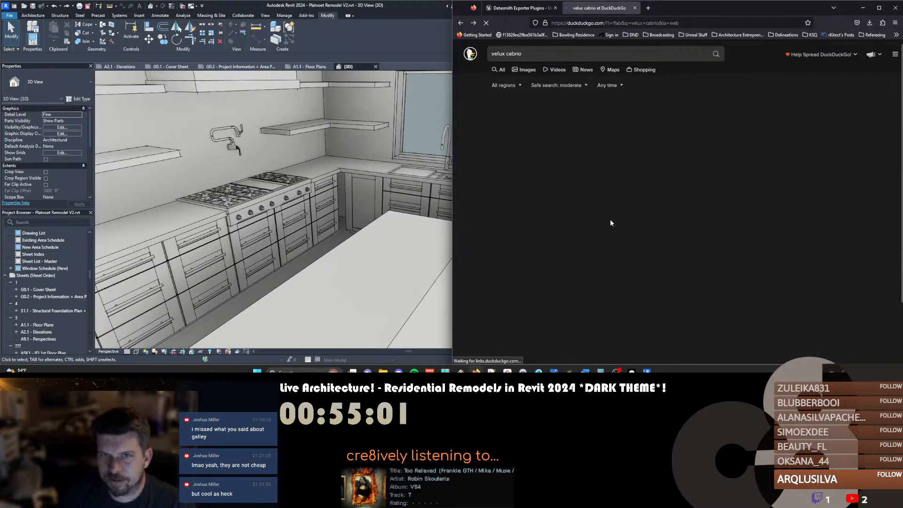
{"action": "scroll", "coordinate": [598, 214], "scroll_direction": "down", "scroll_amount": 2}
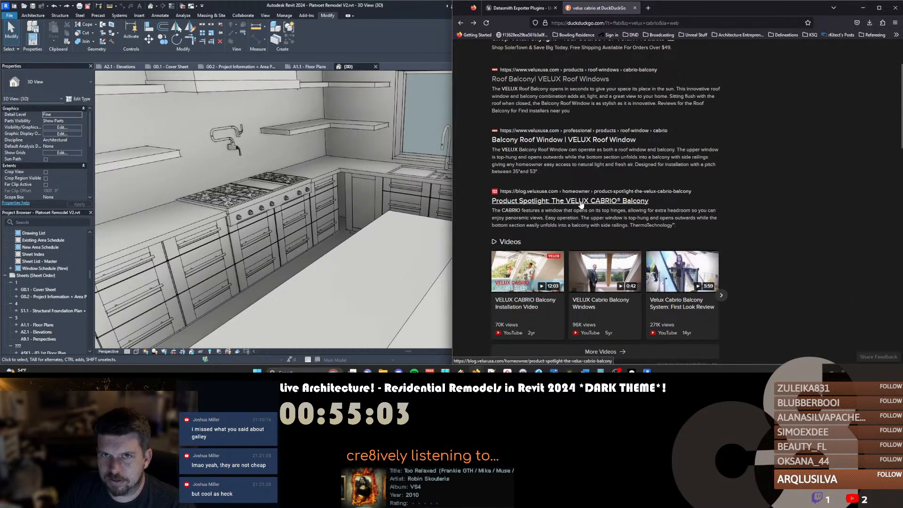
{"action": "left_click", "coordinate": [562, 141]}
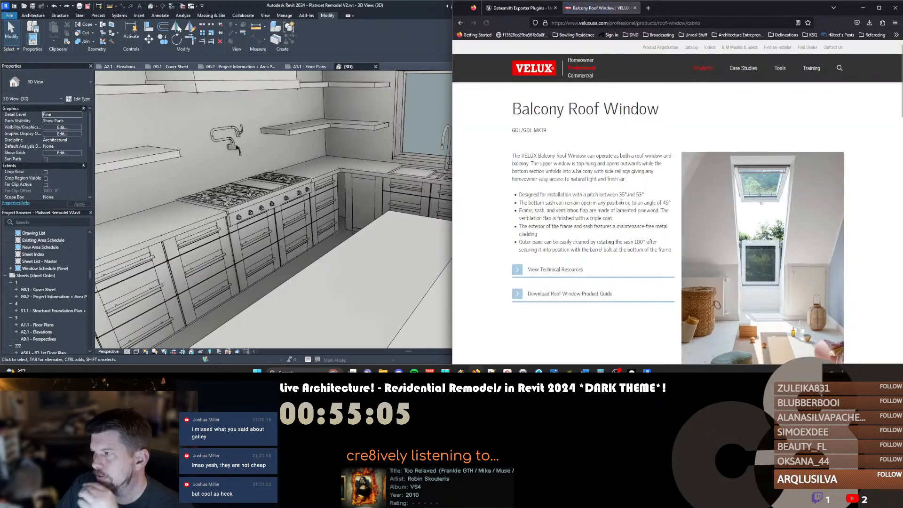
{"action": "scroll", "coordinate": [621, 203], "scroll_direction": "down", "scroll_amount": 2}
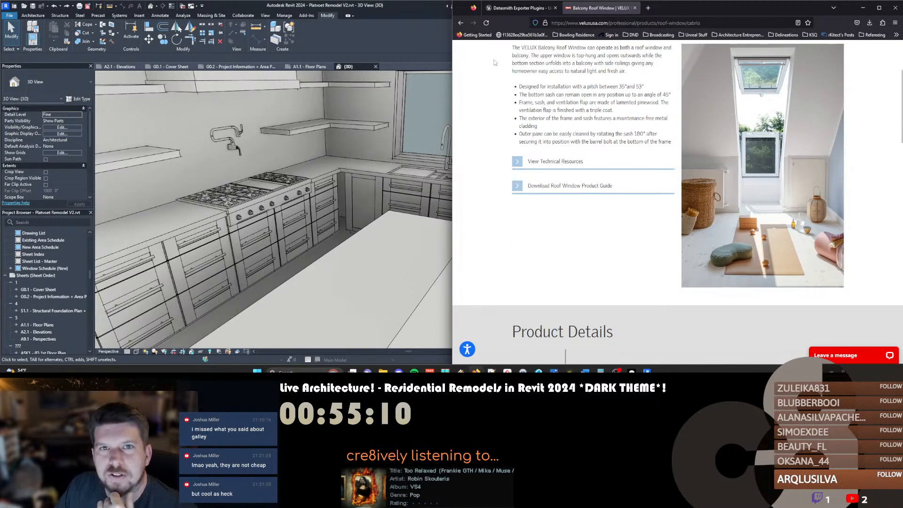
{"action": "scroll", "coordinate": [601, 195], "scroll_direction": "down", "scroll_amount": 3}
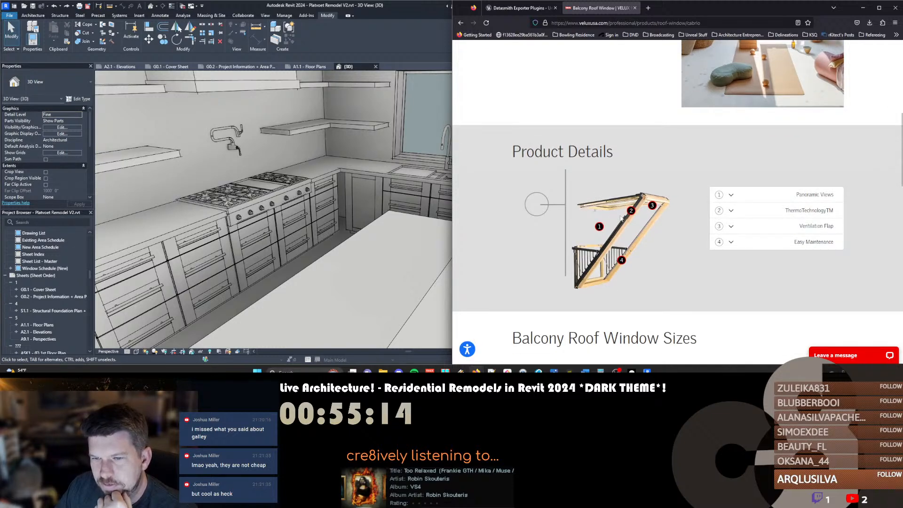
{"action": "scroll", "coordinate": [576, 278], "scroll_direction": "down", "scroll_amount": 4}
{"action": "scroll", "coordinate": [626, 237], "scroll_direction": "up", "scroll_amount": 5}
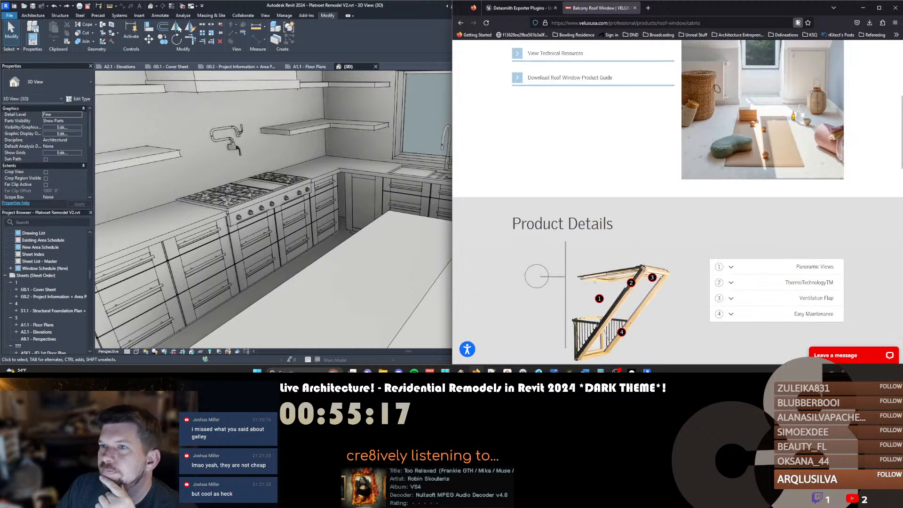
Close the VELUX page, return to Revit and examine the kitchen perspective with the range hood and ceiling beams in view
{"action": "left_click", "coordinate": [634, 7]}
{"action": "left_click", "coordinate": [383, 26]}
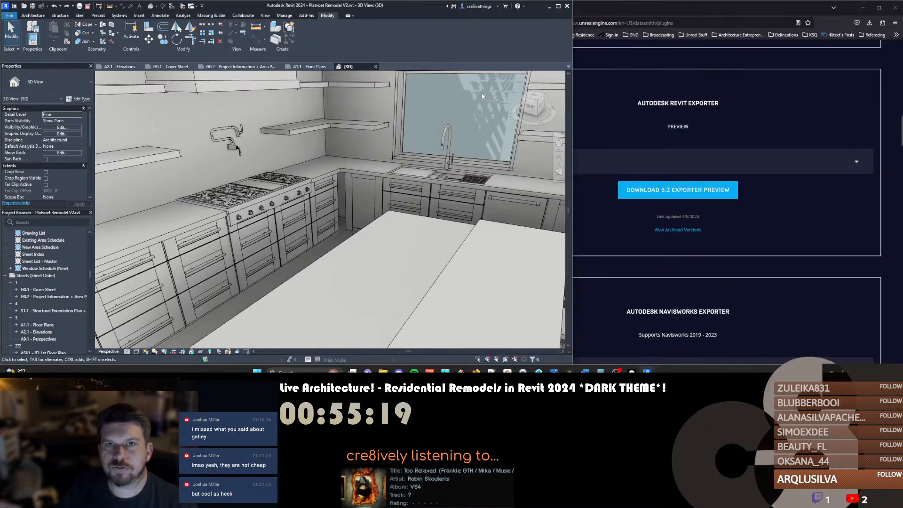
{"action": "left_click", "coordinate": [651, 8]}
{"action": "left_click", "coordinate": [558, 8]}
{"action": "scroll", "coordinate": [439, 248], "scroll_direction": "down", "scroll_amount": 3}
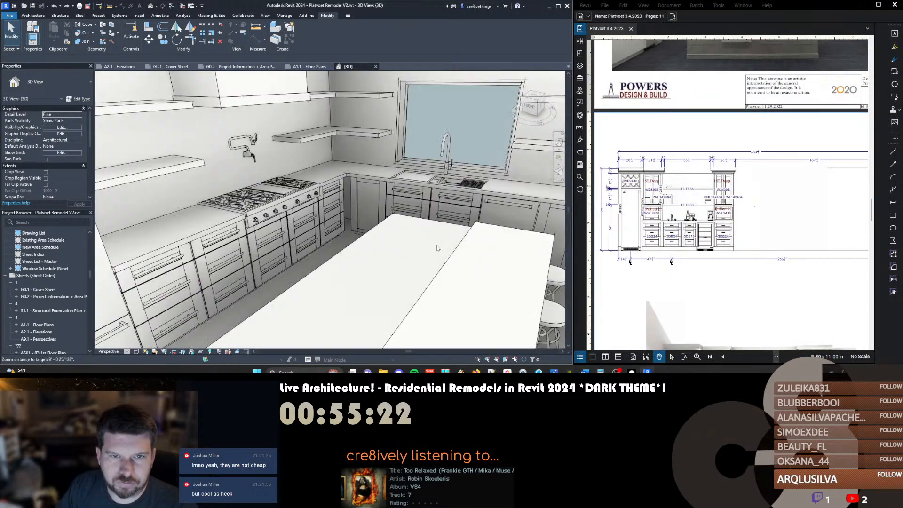
{"action": "middle_click_drag", "start_coordinate": [412, 251], "coordinate": [475, 281], "text": "shift"}
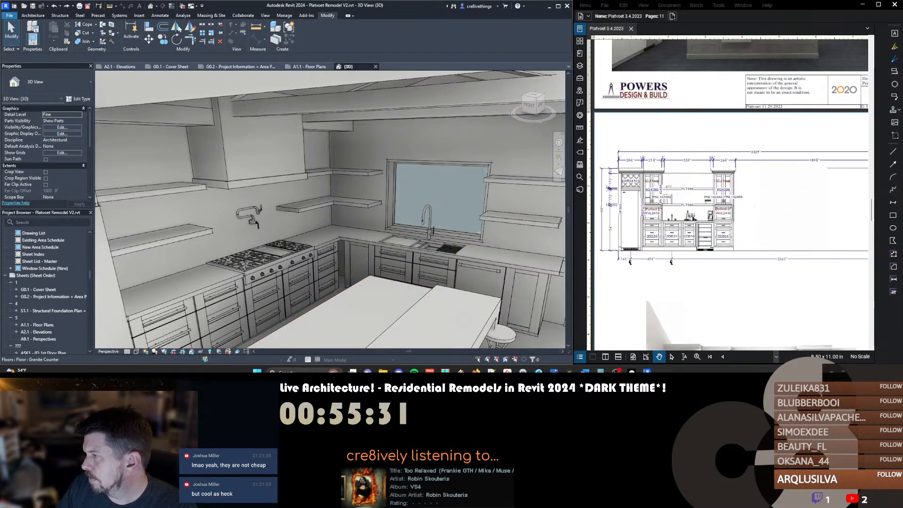
{"action": "key", "text": "super+d"}
{"action": "key", "text": "super+d"}
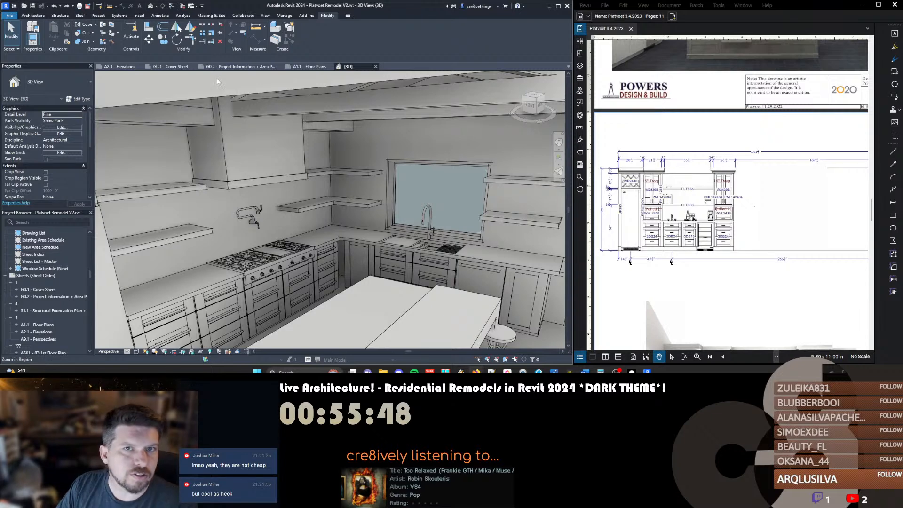
Open the A2.1 - Elevations sheet and examine the base cabinets and dimensions in the Coffee Bar elevation
{"action": "left_click", "coordinate": [120, 67]}
{"action": "scroll", "coordinate": [334, 185], "scroll_direction": "down", "scroll_amount": 5}
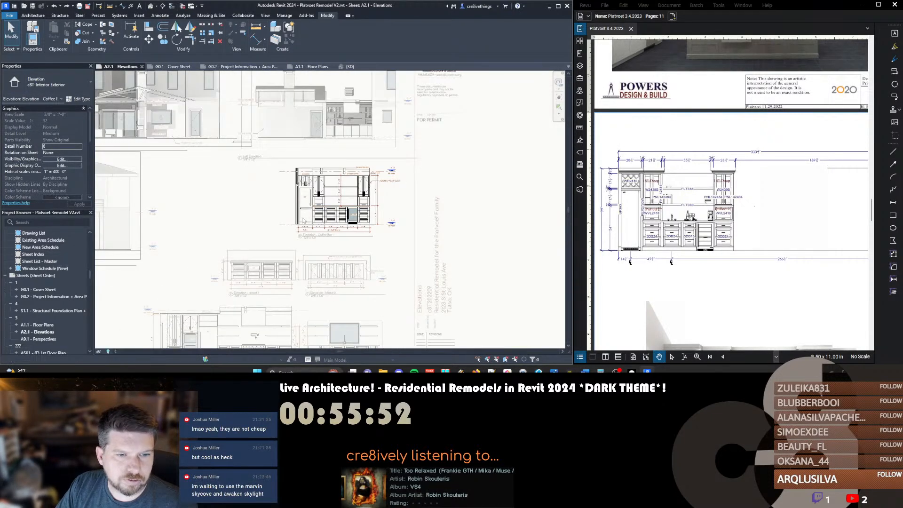
{"action": "scroll", "coordinate": [374, 169], "scroll_direction": "up", "scroll_amount": 8}
{"action": "scroll", "coordinate": [378, 153], "scroll_direction": "down", "scroll_amount": 5}
{"action": "middle_click_drag", "start_coordinate": [334, 204], "coordinate": [334, 203]}
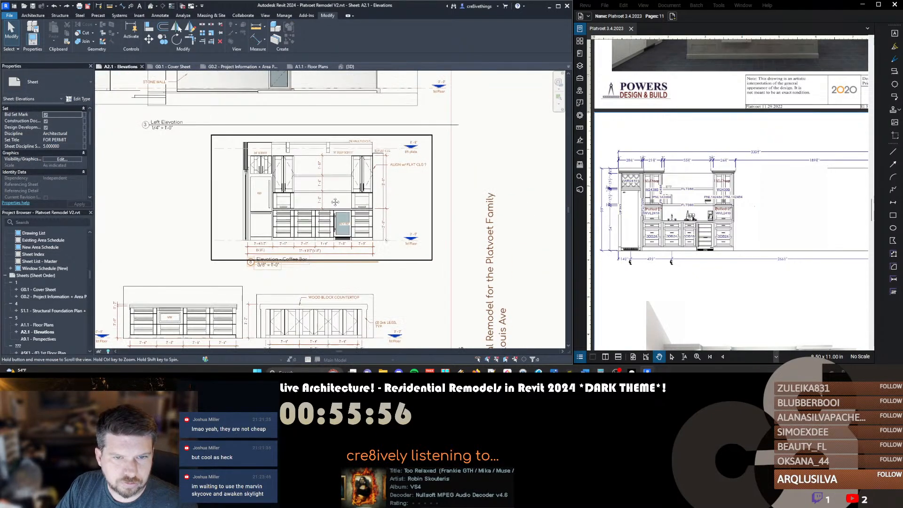
{"action": "double_click", "coordinate": [407, 168]}
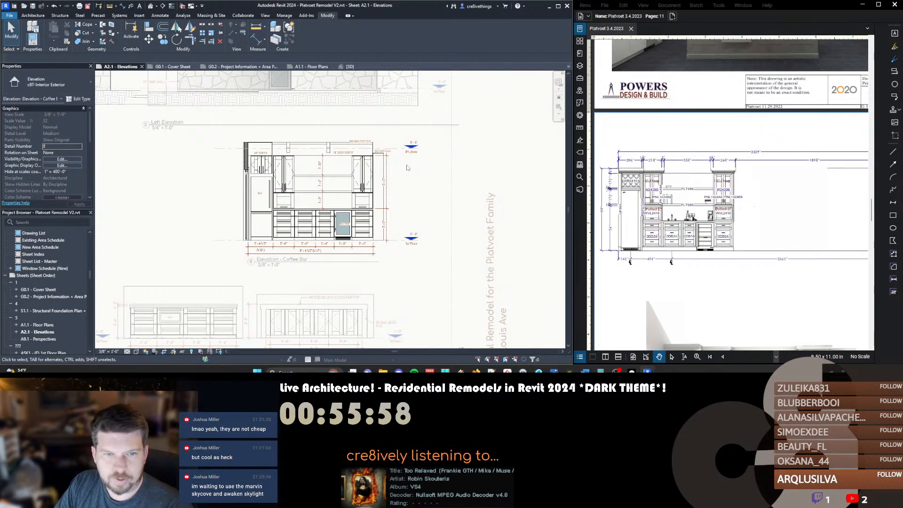
{"action": "scroll", "coordinate": [334, 167], "scroll_direction": "up", "scroll_amount": 5}
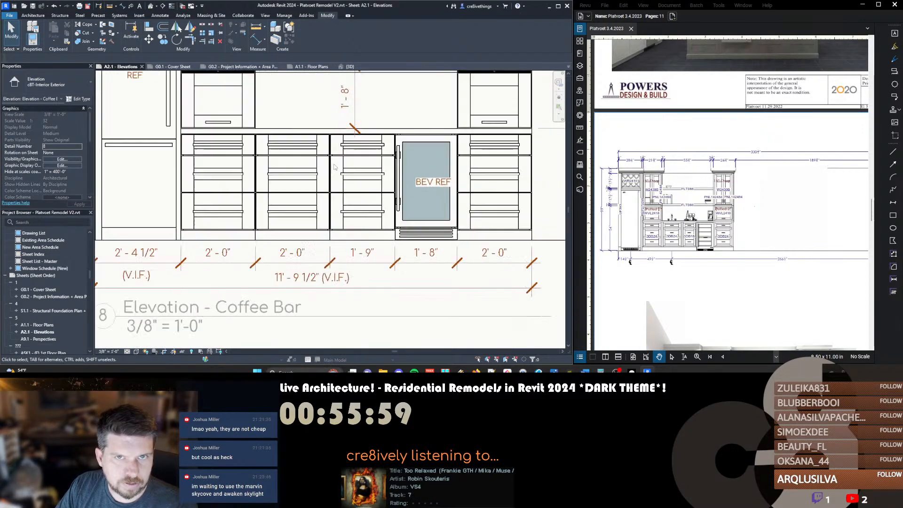
{"action": "scroll", "coordinate": [335, 167], "scroll_direction": "up", "scroll_amount": 2}
{"action": "scroll", "coordinate": [335, 167], "scroll_direction": "down", "scroll_amount": 7}
{"action": "middle_click_drag", "start_coordinate": [306, 197], "coordinate": [398, 97]}
{"action": "double_click", "coordinate": [259, 275]}
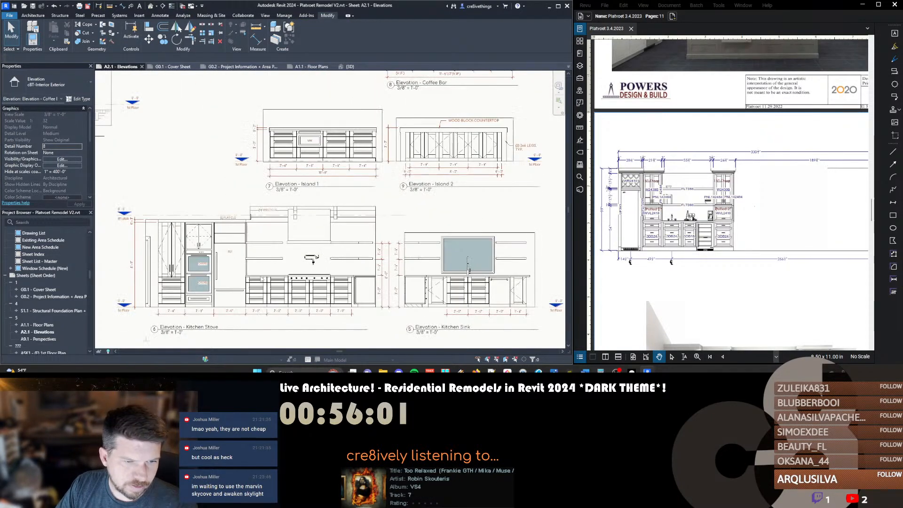
Activate the Kitchen Stove elevation and measure the offset between the refrigerator surround's edge and the end of the flat ceiling
{"action": "scroll", "coordinate": [283, 277], "scroll_direction": "up", "scroll_amount": 4}
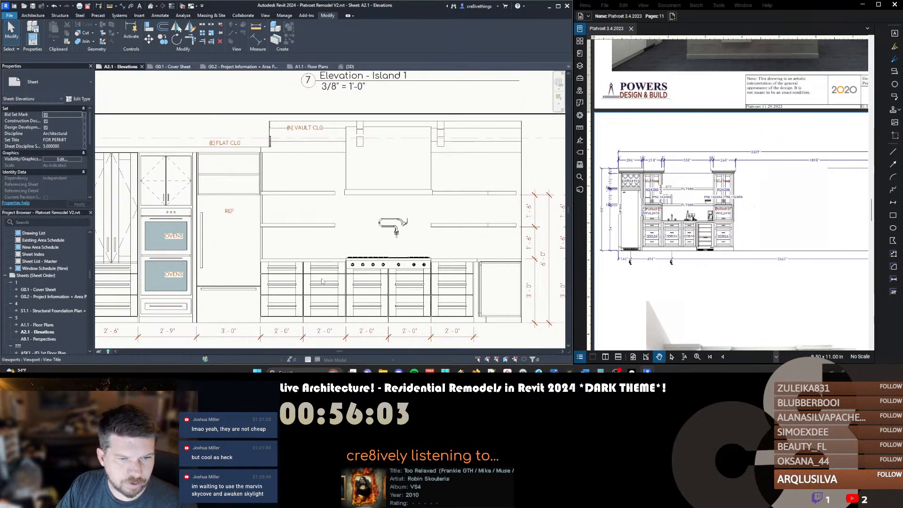
{"action": "double_click", "coordinate": [270, 165]}
{"action": "scroll", "coordinate": [263, 149], "scroll_direction": "up", "scroll_amount": 3}
{"action": "key", "text": "m"}
{"action": "key", "text": "e"}
{"action": "left_click", "coordinate": [258, 146]}
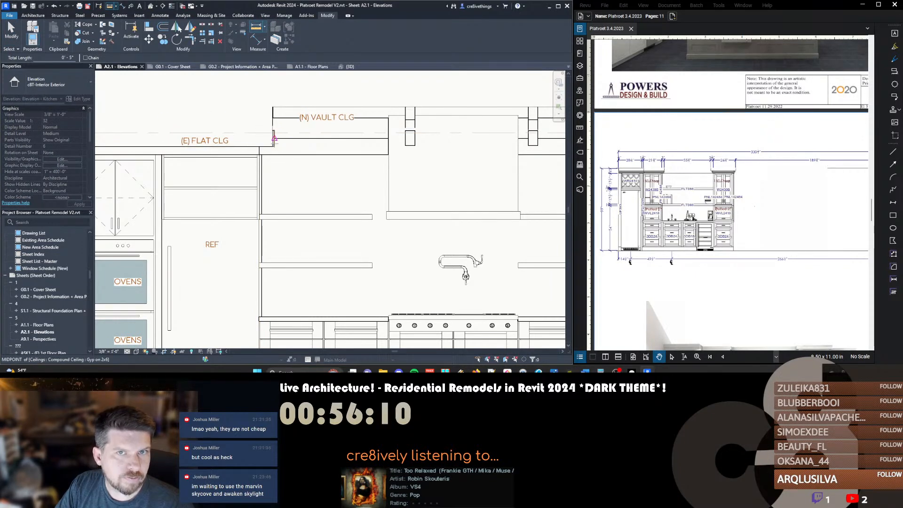
{"action": "key", "text": "Escape"}
{"action": "key", "text": "Escape"}
Set the width of the two drawer base cabinets flanking the range to 1' 9" in the Kitchen Stove elevation
{"action": "middle_click_drag", "start_coordinate": [297, 187], "coordinate": [287, 164]}
{"action": "scroll", "coordinate": [287, 165], "scroll_direction": "down", "scroll_amount": 2}
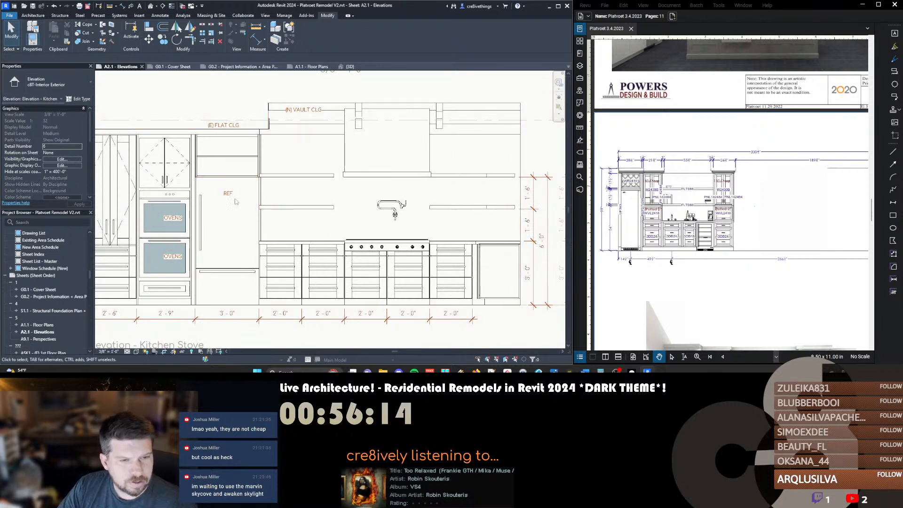
{"action": "scroll", "coordinate": [414, 203], "scroll_direction": "down", "scroll_amount": 2}
{"action": "left_click", "coordinate": [343, 256]}
{"action": "left_click", "coordinate": [443, 264], "text": "ctrl"}
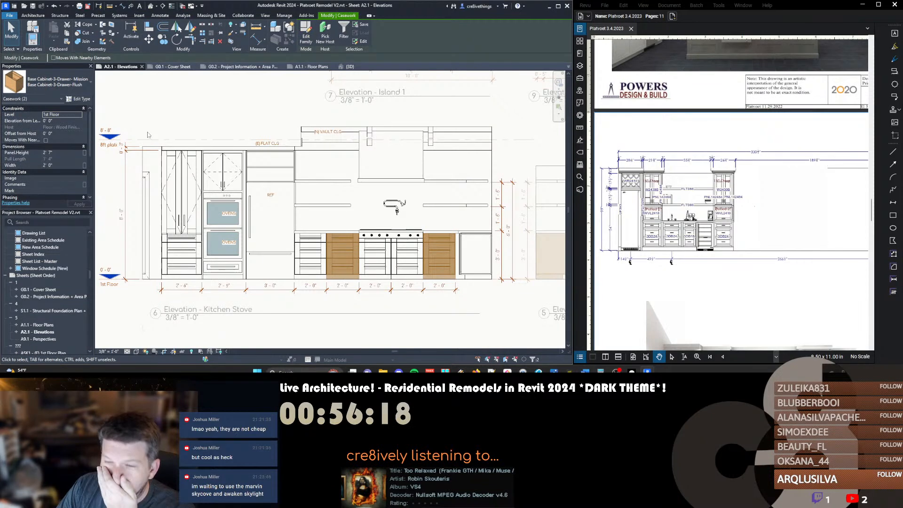
{"action": "left_click", "coordinate": [58, 165]}
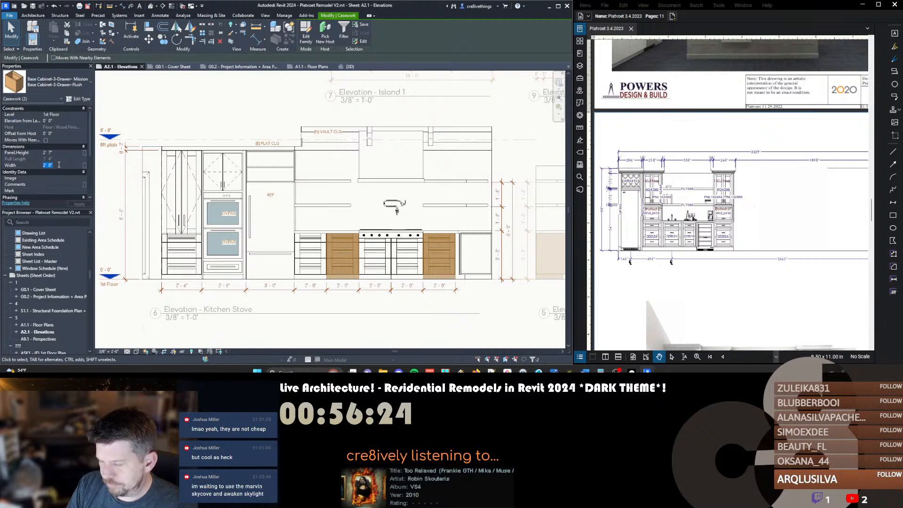
{"action": "key", "text": "Return"}
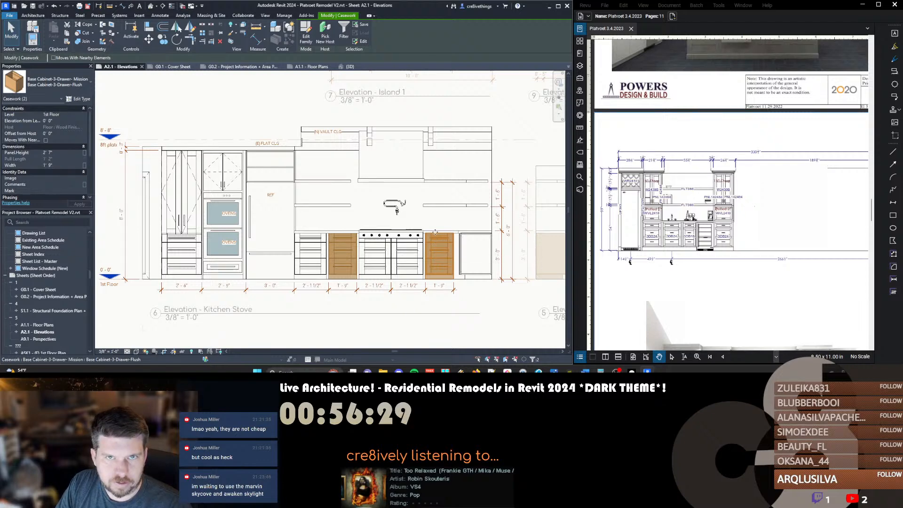
Move the two drawer cabinets, range base cabinets, rangetop, wall faucet and hood 3" away from the refrigerator
{"action": "scroll", "coordinate": [455, 233], "scroll_direction": "up", "scroll_amount": 3}
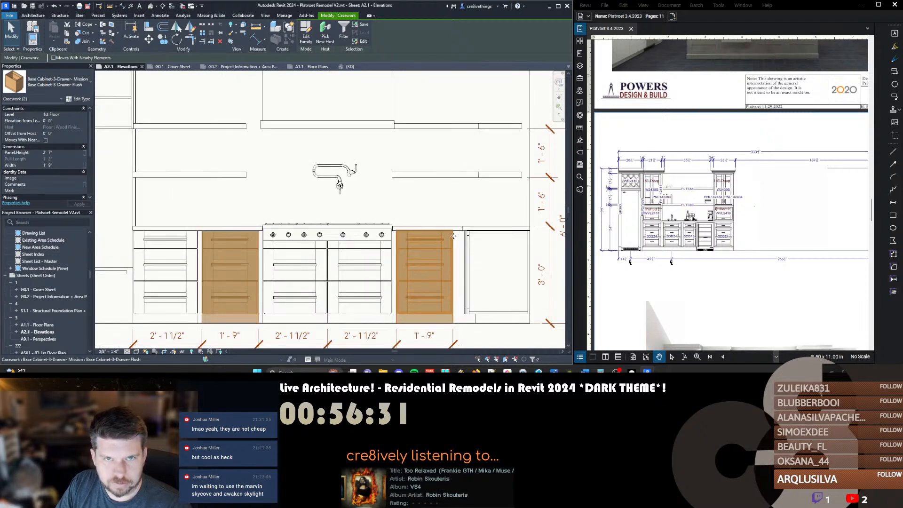
{"action": "left_click", "coordinate": [362, 254], "text": "ctrl"}
{"action": "left_click", "coordinate": [296, 256], "text": "ctrl"}
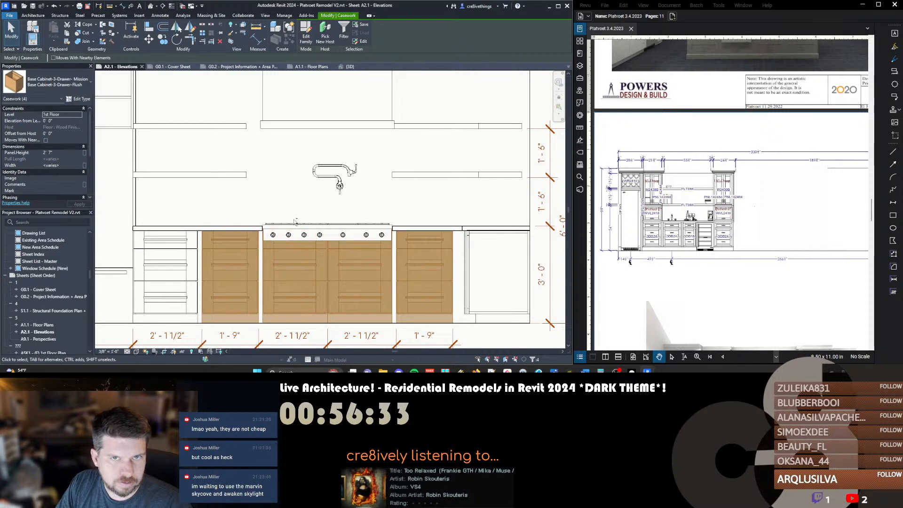
{"action": "left_click", "coordinate": [294, 232], "text": "ctrl"}
{"action": "left_click", "coordinate": [337, 181], "text": "ctrl"}
{"action": "left_click", "coordinate": [335, 133], "text": "ctrl"}
{"action": "scroll", "coordinate": [336, 142], "scroll_direction": "down", "scroll_amount": 4}
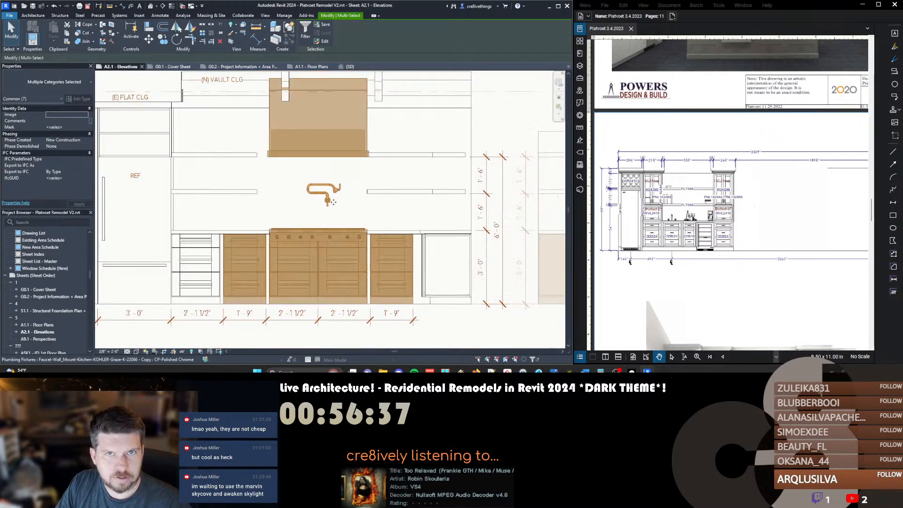
{"action": "scroll", "coordinate": [348, 202], "scroll_direction": "up", "scroll_amount": 2}
{"action": "key", "text": "m"}
{"action": "key", "text": "v"}
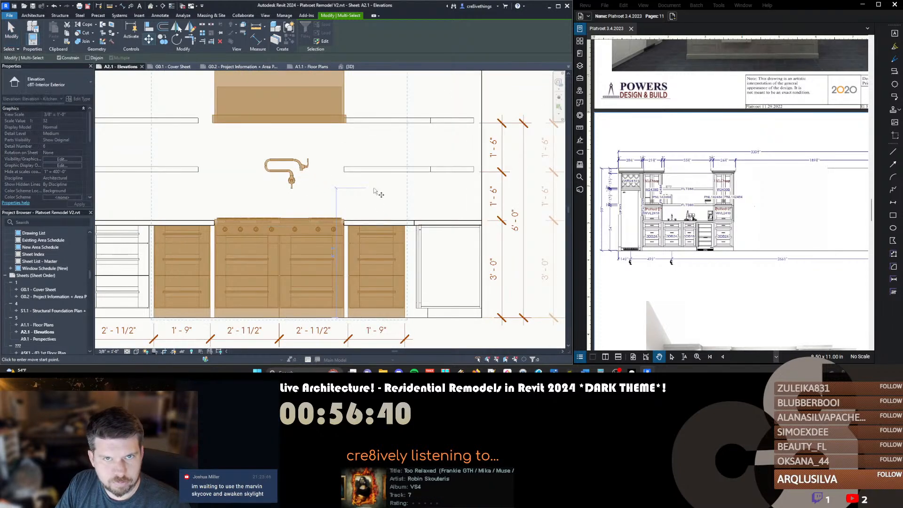
{"action": "left_click", "coordinate": [379, 190]}
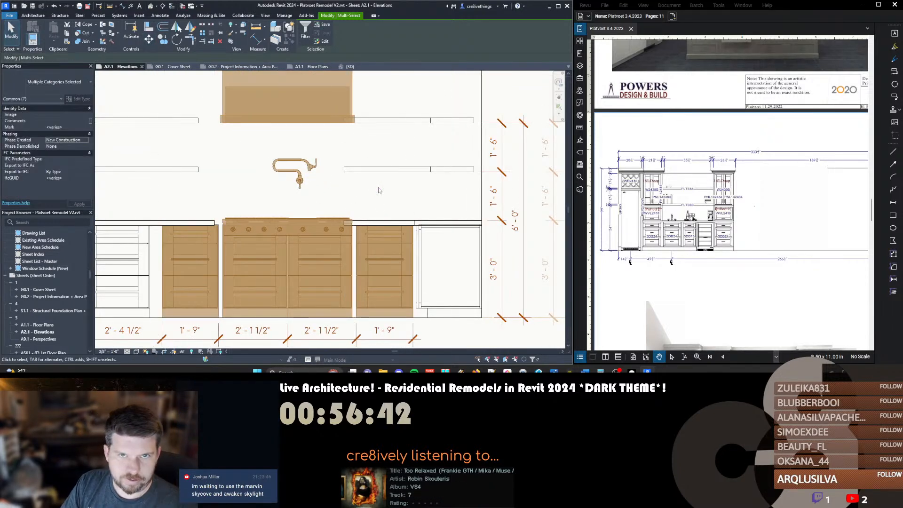
{"action": "key", "text": "ctrl+z"}
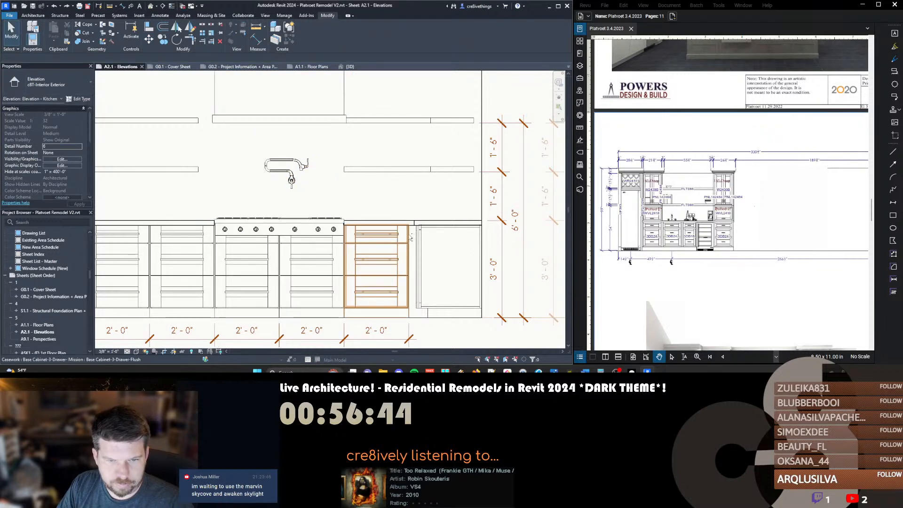
{"action": "key", "text": "ctrl+z"}
{"action": "key", "text": "ctrl+y"}
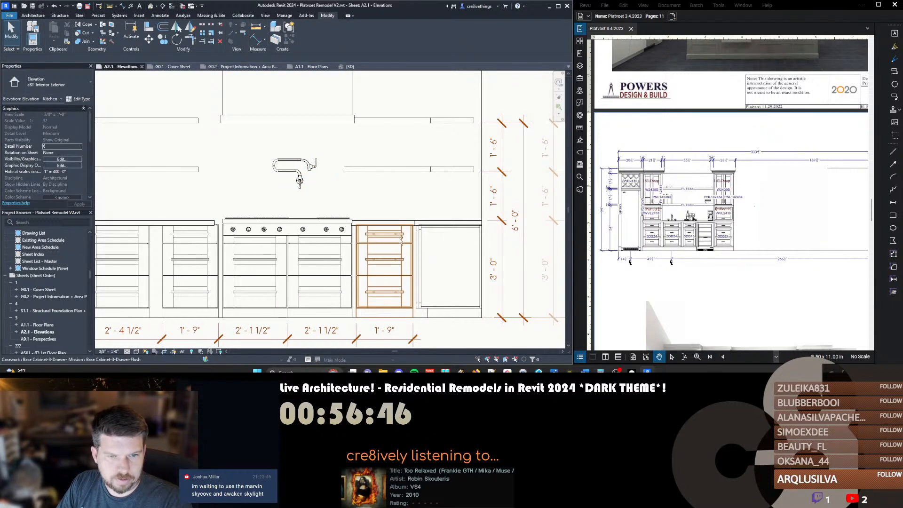
Move the range base cabinets, rangetop, hood and the drawer cabinet beyond the range 1 1/2" toward the refrigerator
{"action": "left_click", "coordinate": [360, 241]}
{"action": "left_click", "coordinate": [320, 268], "text": "ctrl"}
{"action": "left_click", "coordinate": [254, 268], "text": "ctrl"}
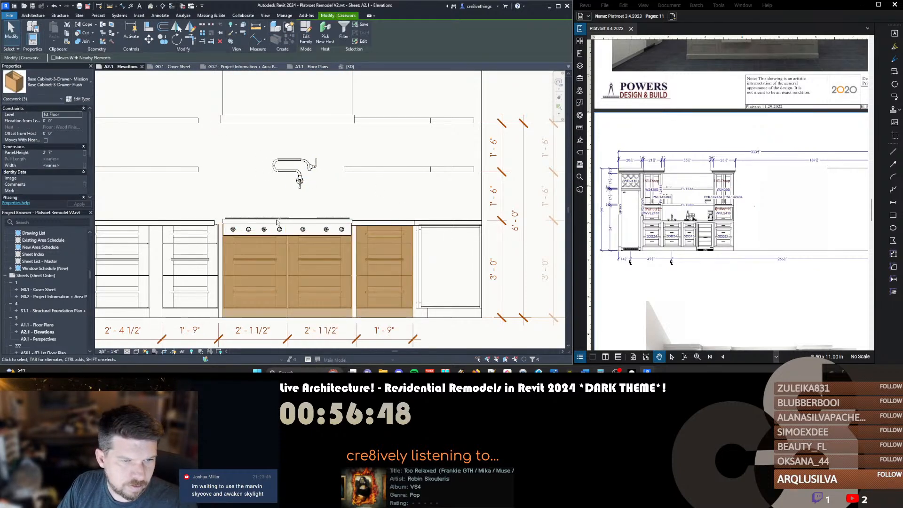
{"action": "left_click", "coordinate": [278, 225], "text": "ctrl"}
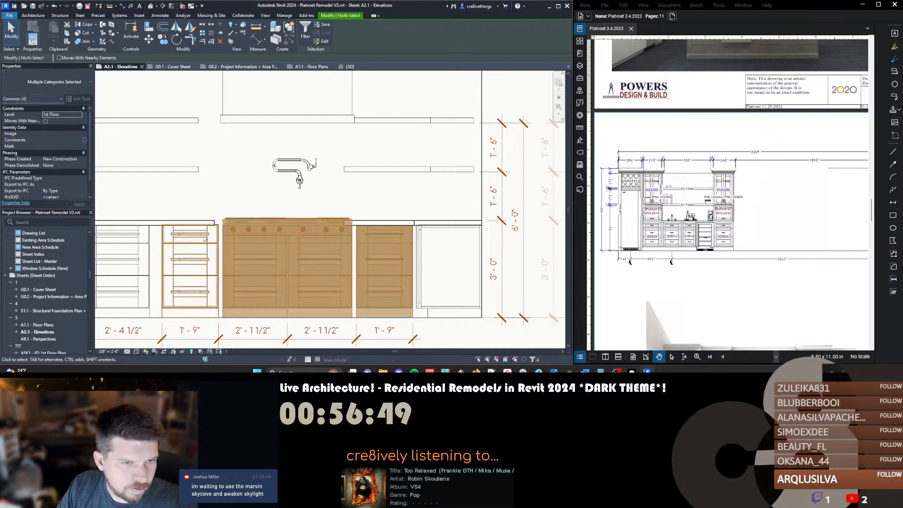
{"action": "left_click", "coordinate": [266, 125], "text": "ctrl"}
{"action": "type", "text": "mv"}
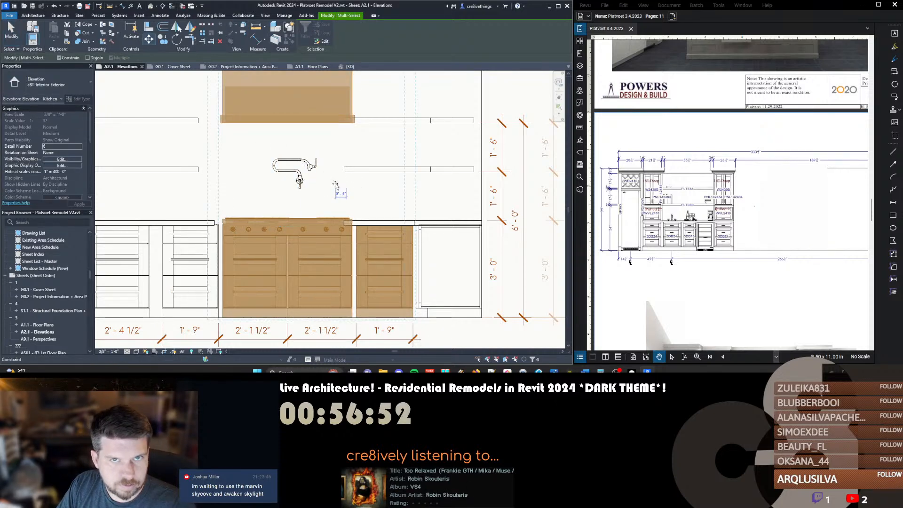
{"action": "type", "text": "0 1"}
{"action": "key", "text": "Return"}
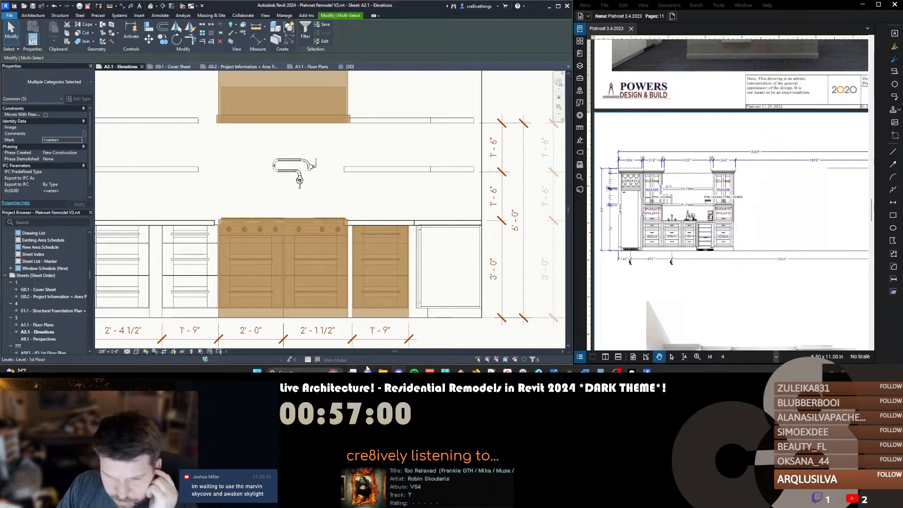
Switch to Firefox, search the web for "marvin skycove" and examine Marvin's Skycove product page and its features
{"action": "left_click", "coordinate": [535, 341]}
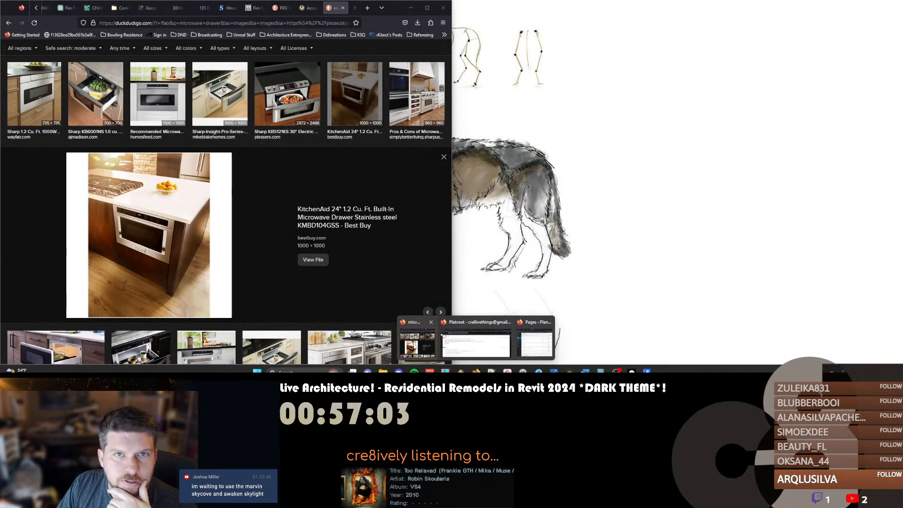
{"action": "left_click", "coordinate": [417, 343]}
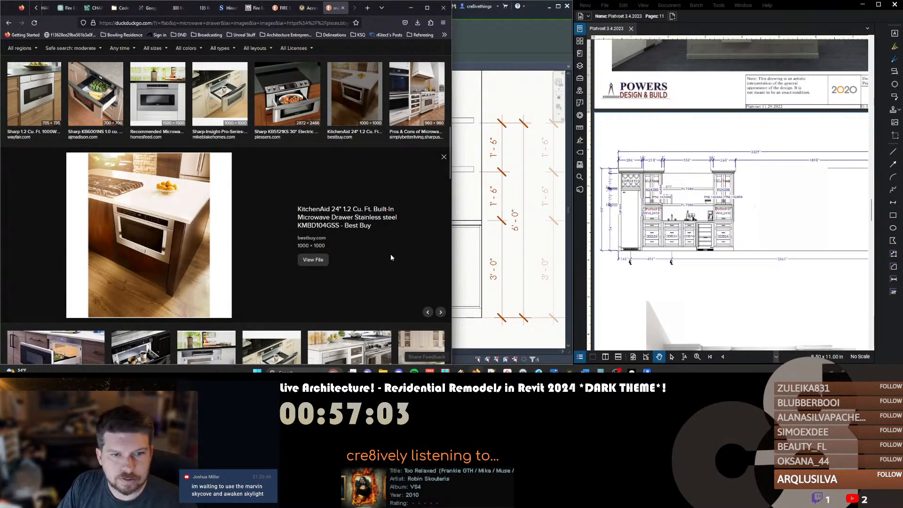
{"action": "key", "text": "ctrl+t"}
{"action": "type", "text": "marvin skycove"}
{"action": "key", "text": "Return"}
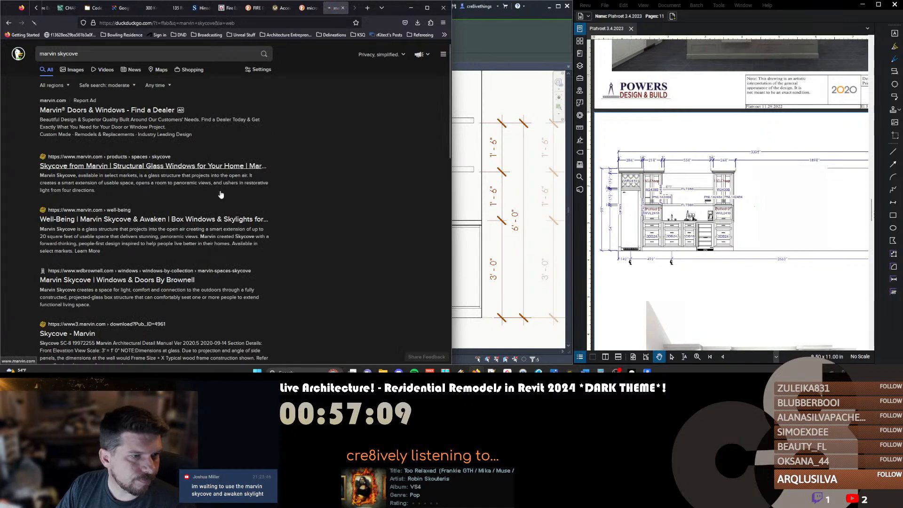
{"action": "left_click", "coordinate": [170, 188]}
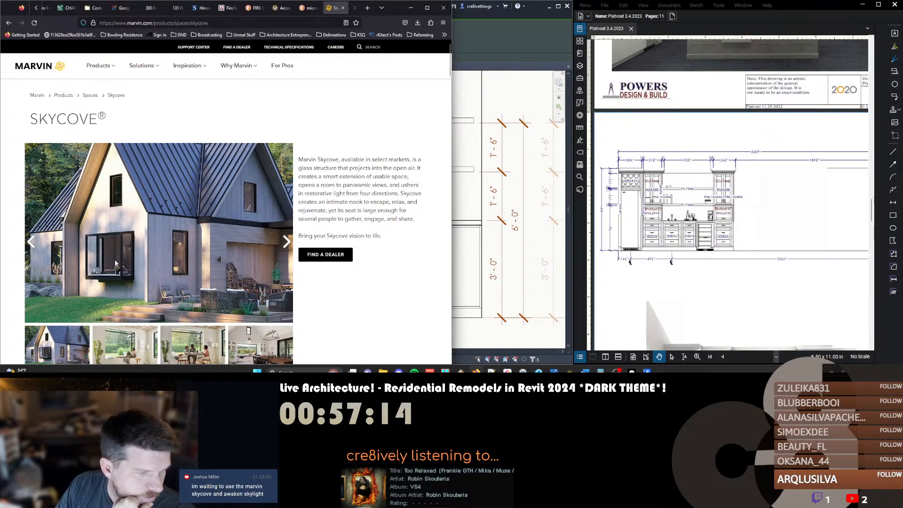
{"action": "scroll", "coordinate": [115, 263], "scroll_direction": "down", "scroll_amount": 3}
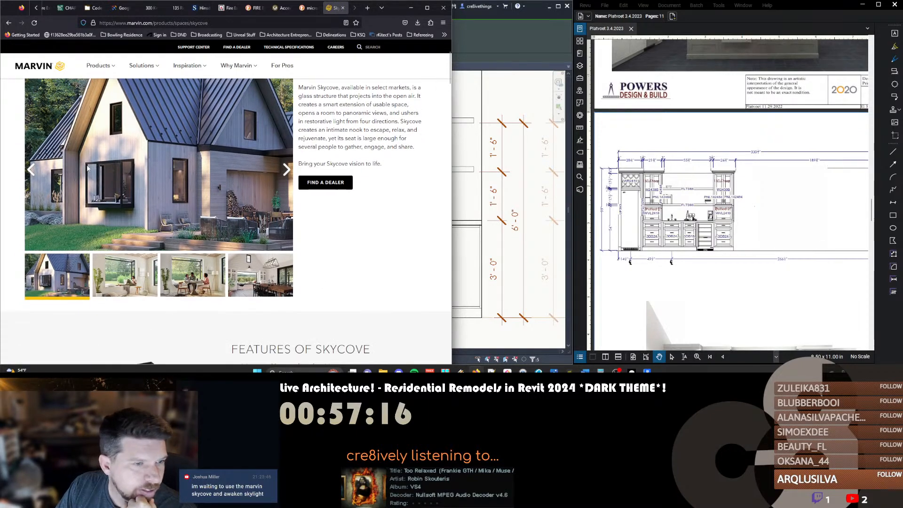
{"action": "scroll", "coordinate": [109, 207], "scroll_direction": "down", "scroll_amount": 10}
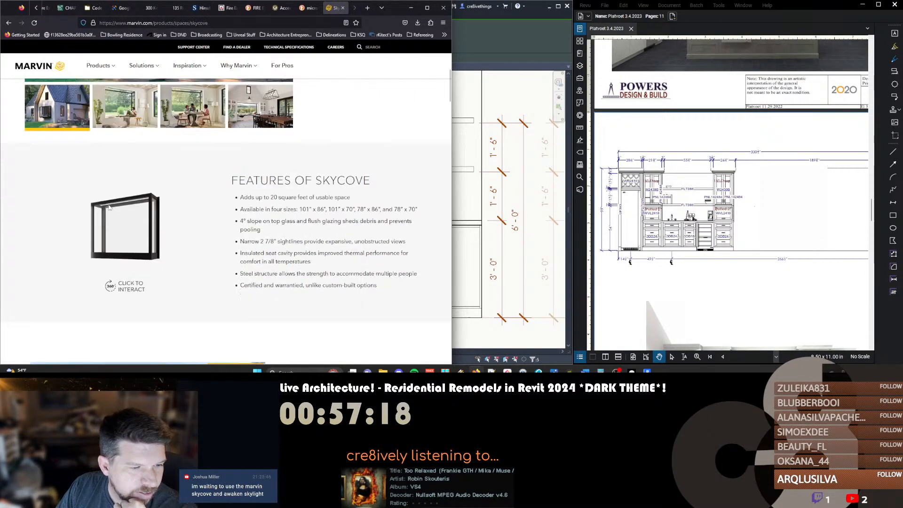
{"action": "scroll", "coordinate": [107, 198], "scroll_direction": "up", "scroll_amount": 12}
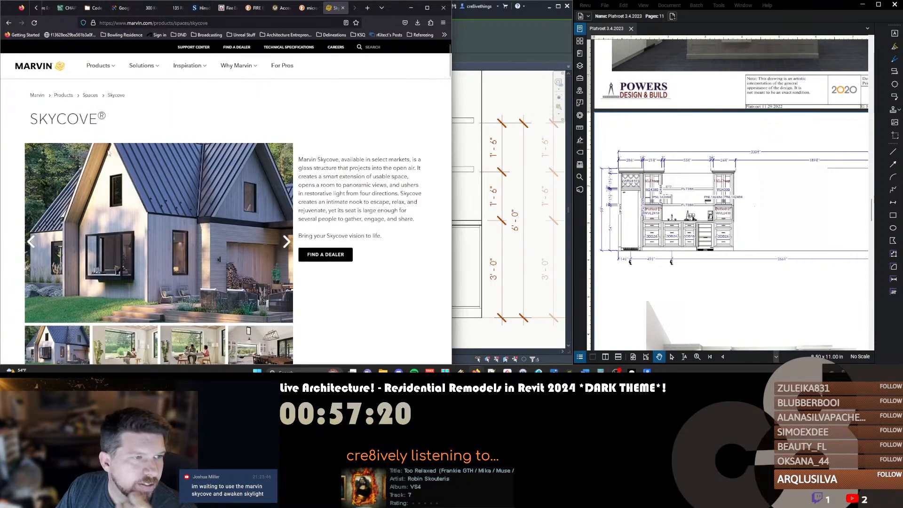
Search the web for "awaken skylight" and examine Marvin's skylight support page with its installation mounts and FAQs
{"action": "left_click", "coordinate": [220, 23]}
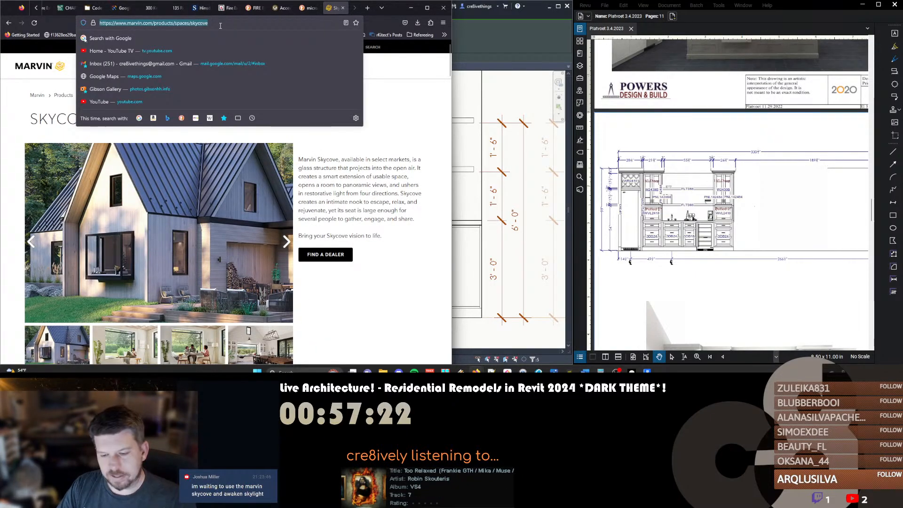
{"action": "type", "text": "awaken skyligh"}
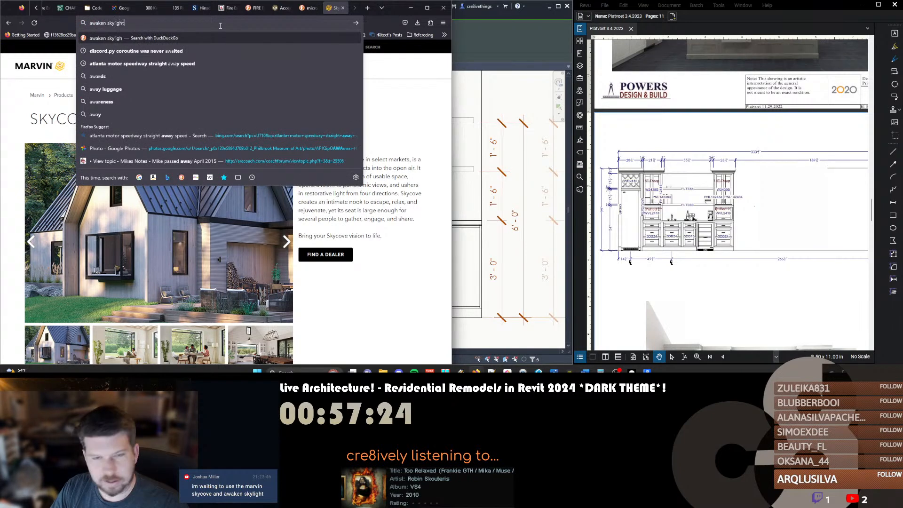
{"action": "type", "text": "t"}
{"action": "key", "text": "Return"}
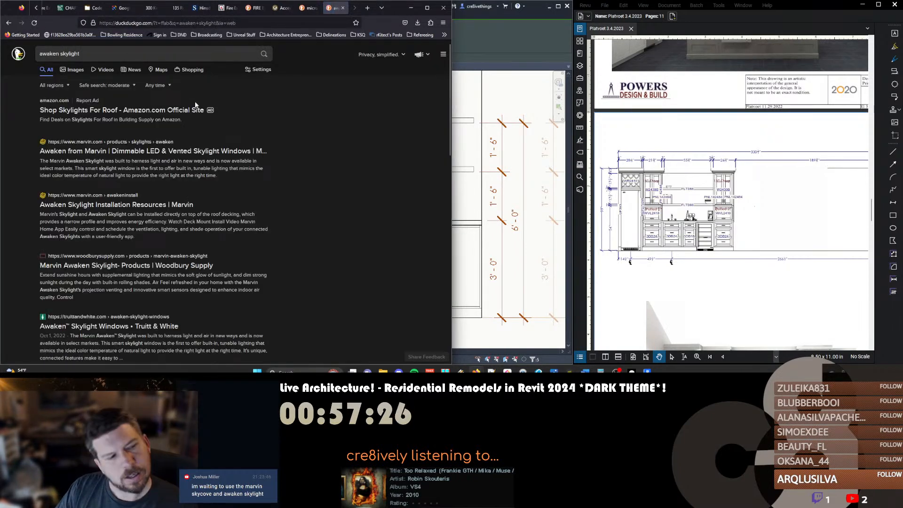
{"action": "left_click", "coordinate": [168, 204]}
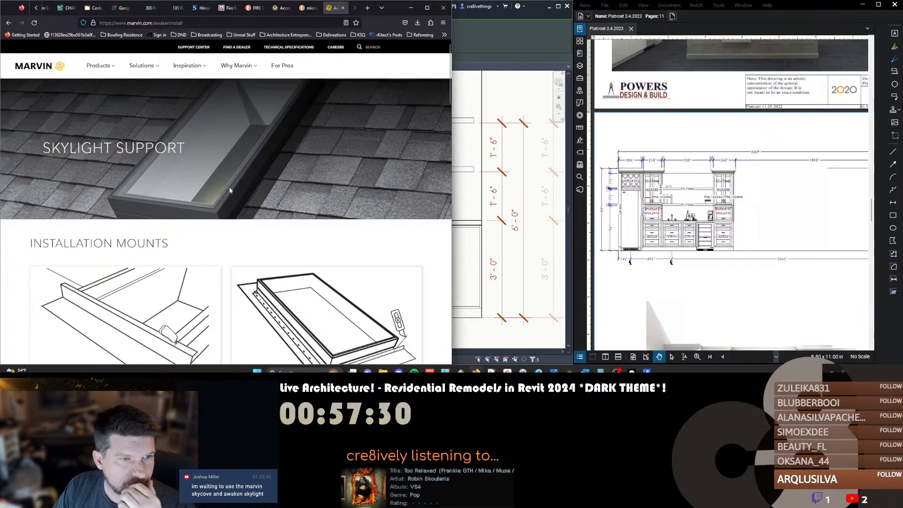
{"action": "scroll", "coordinate": [230, 189], "scroll_direction": "down", "scroll_amount": 2}
{"action": "scroll", "coordinate": [230, 191], "scroll_direction": "down", "scroll_amount": 1}
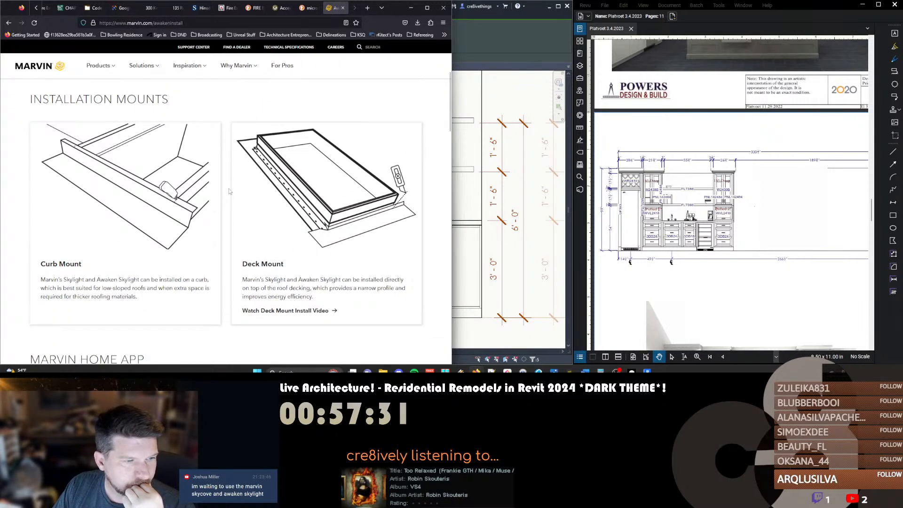
{"action": "scroll", "coordinate": [230, 191], "scroll_direction": "down", "scroll_amount": 5}
{"action": "scroll", "coordinate": [230, 191], "scroll_direction": "down", "scroll_amount": 3}
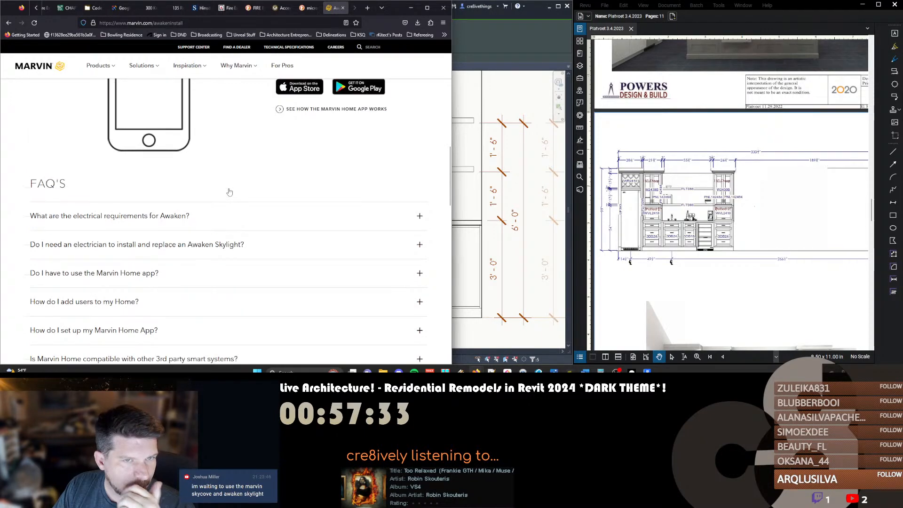
{"action": "scroll", "coordinate": [225, 186], "scroll_direction": "up", "scroll_amount": 10}
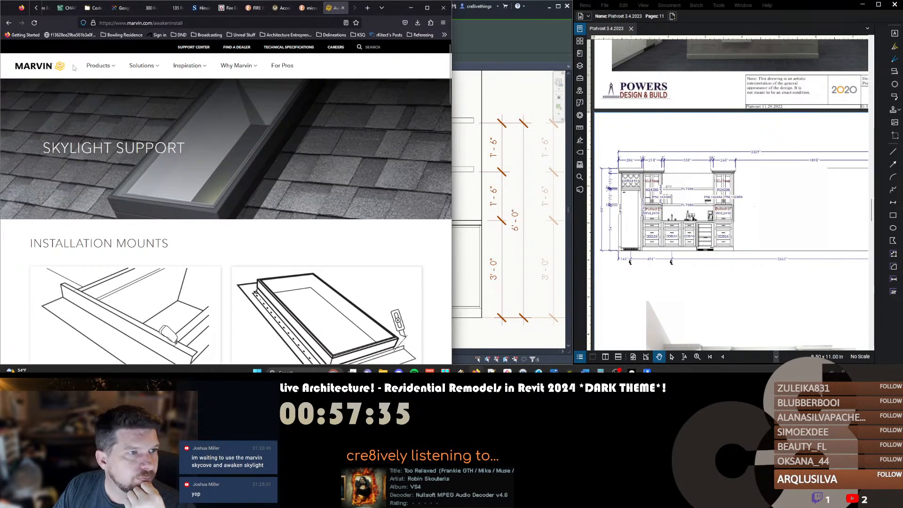
{"action": "scroll", "coordinate": [7, 41], "scroll_direction": "down", "scroll_amount": 2}
{"action": "scroll", "coordinate": [6, 41], "scroll_direction": "up", "scroll_amount": 2}
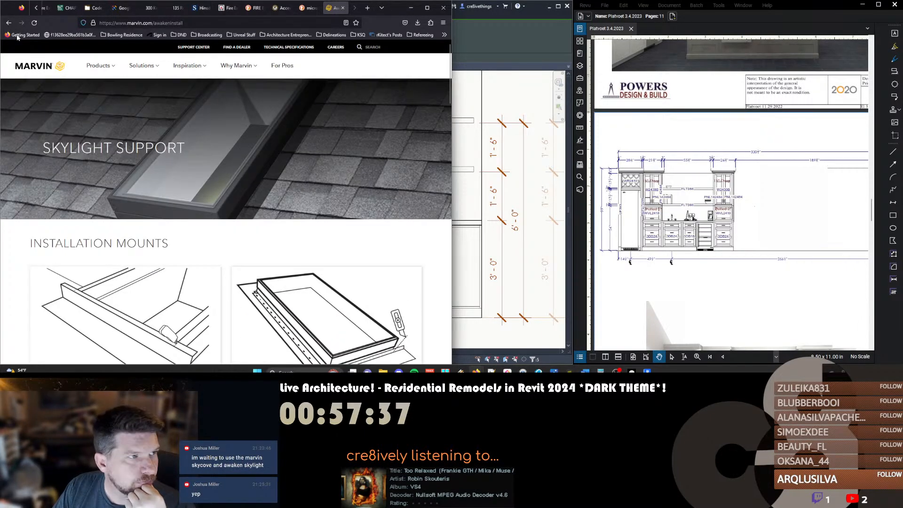
Open Marvin's Awaken Skylight Windows product page from the search results and rotate the skylight model beside its feature list
{"action": "left_click", "coordinate": [9, 23]}
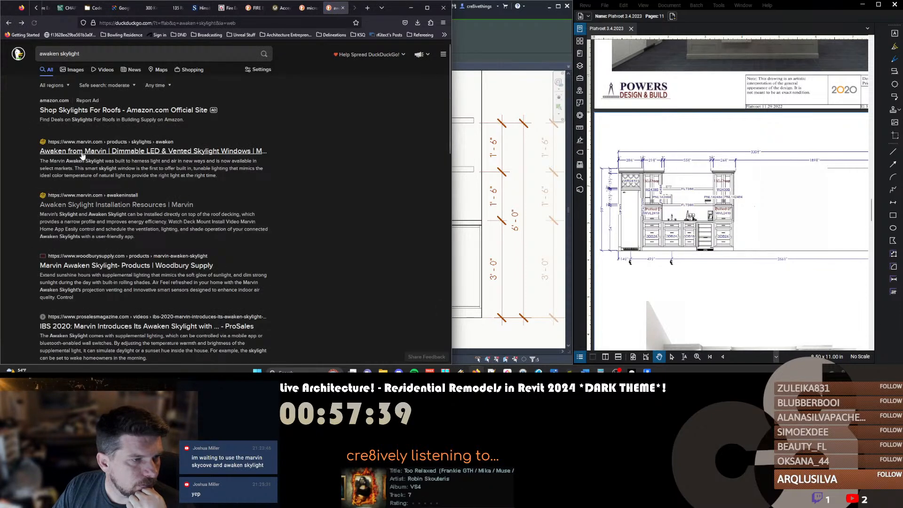
{"action": "left_click", "coordinate": [92, 160]}
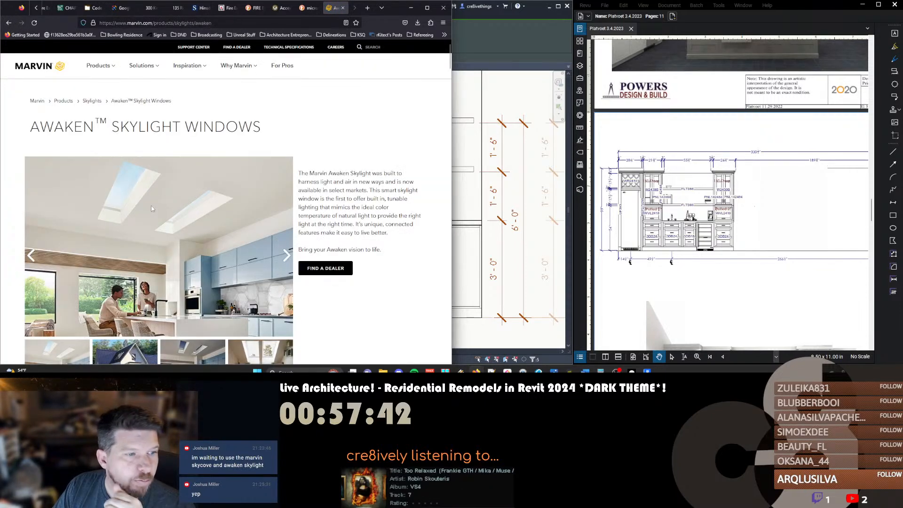
{"action": "scroll", "coordinate": [132, 212], "scroll_direction": "down", "scroll_amount": 5}
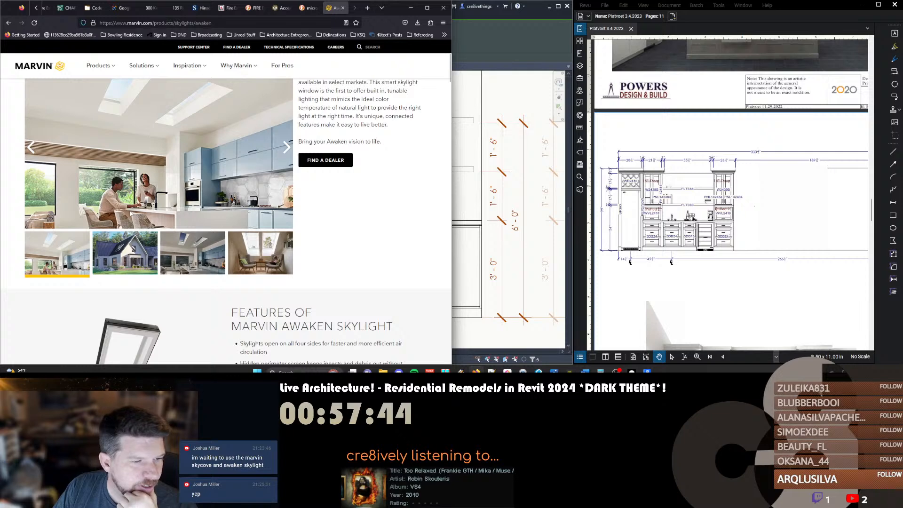
{"action": "scroll", "coordinate": [131, 214], "scroll_direction": "down", "scroll_amount": 5}
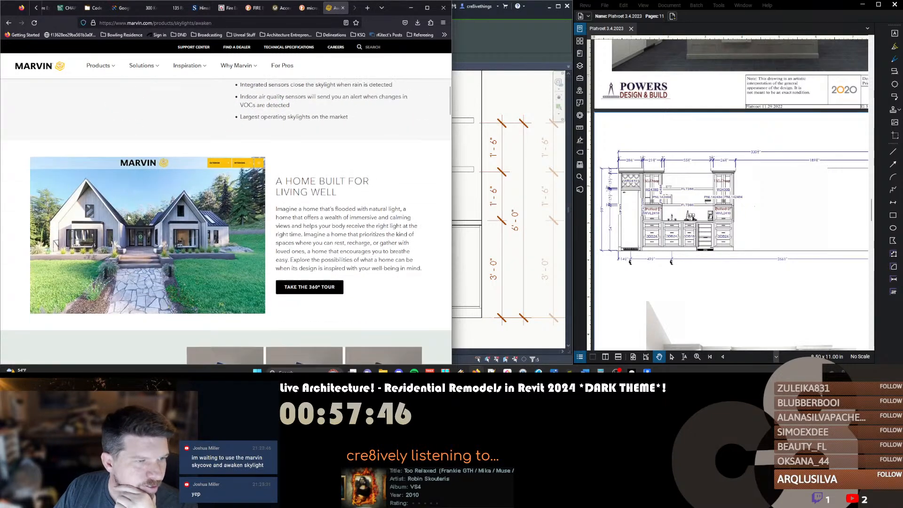
{"action": "scroll", "coordinate": [130, 212], "scroll_direction": "up", "scroll_amount": 3}
{"action": "mouse_move", "coordinate": [110, 176]}
{"action": "left_mouse_down"}
{"action": "mouse_move", "coordinate": [139, 176]}
{"action": "mouse_move", "coordinate": [124, 176]}
{"action": "left_mouse_up"}
{"action": "left_click", "coordinate": [121, 206]}
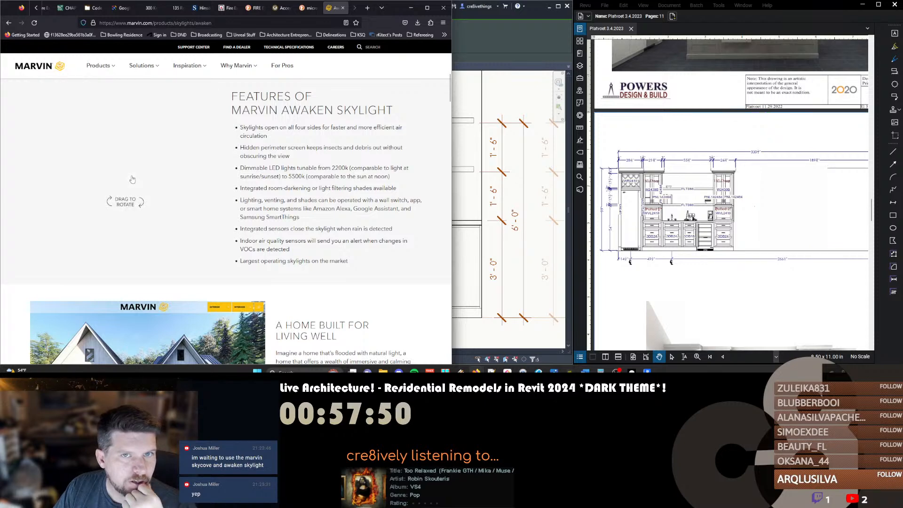
{"action": "left_click_drag", "start_coordinate": [135, 167], "coordinate": [211, 202]}
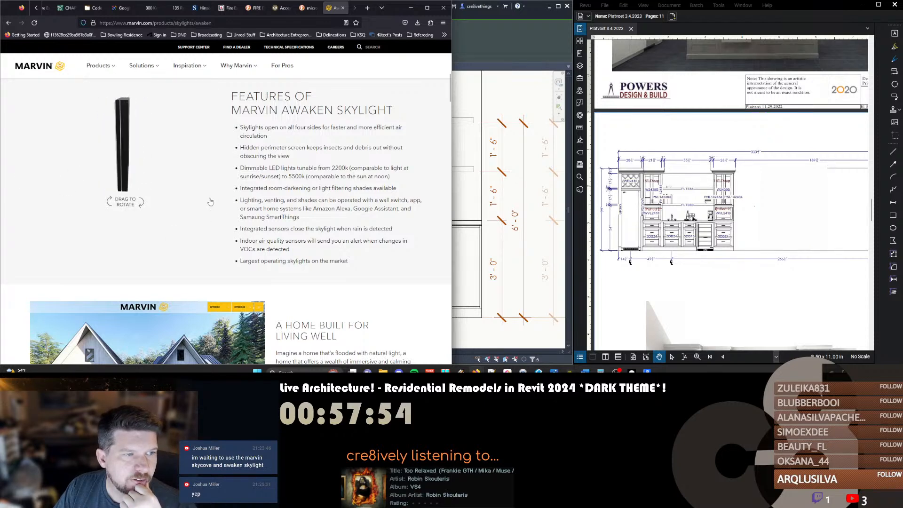
Examine the tunable lighting and smart-sensor venting sections of the Awaken skylight page, and close the page
{"action": "scroll", "coordinate": [235, 197], "scroll_direction": "down", "scroll_amount": 10}
{"action": "scroll", "coordinate": [254, 191], "scroll_direction": "down", "scroll_amount": 2}
{"action": "scroll", "coordinate": [253, 193], "scroll_direction": "up", "scroll_amount": 2}
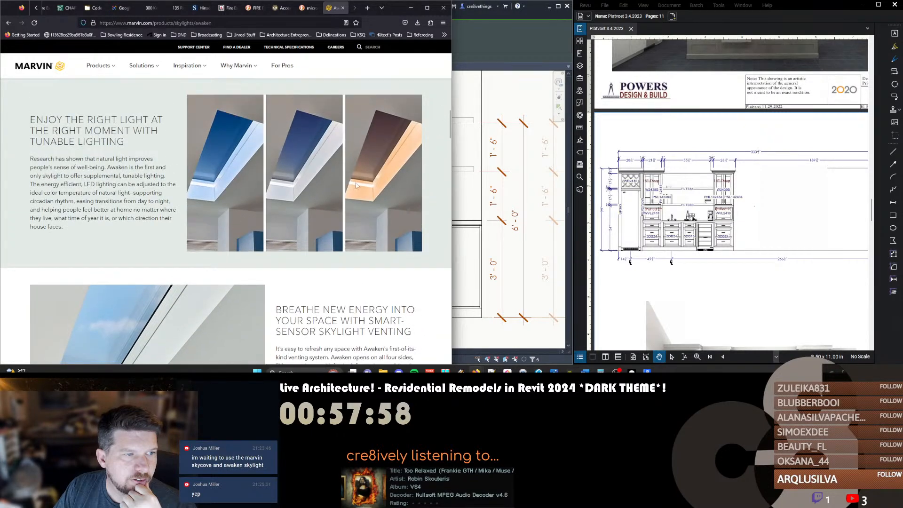
{"action": "scroll", "coordinate": [264, 207], "scroll_direction": "down", "scroll_amount": 3}
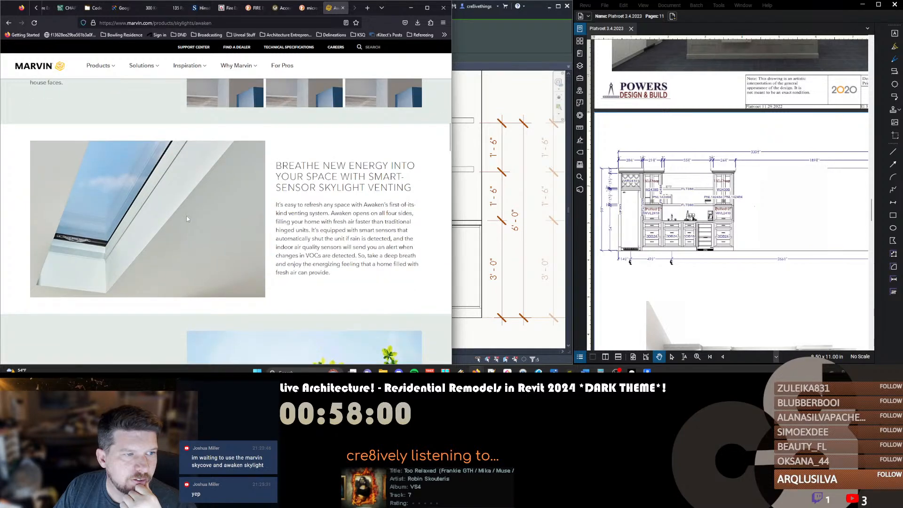
{"action": "middle_click", "coordinate": [336, 10]}
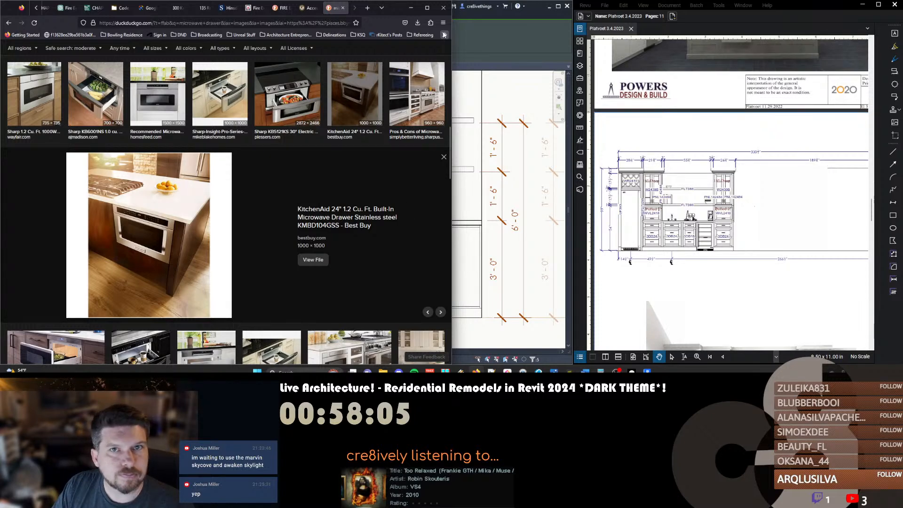
Return to Revit and move the hood, cooktop and its two base cabinets 1 1/2" right, against the adjacent drawer cabinet
{"action": "left_click", "coordinate": [410, 7]}
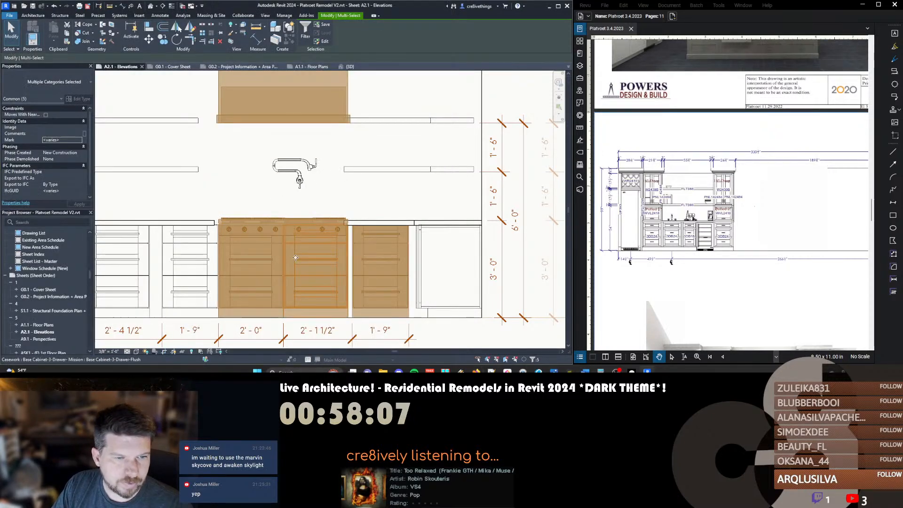
{"action": "left_click", "coordinate": [369, 266], "text": "shift"}
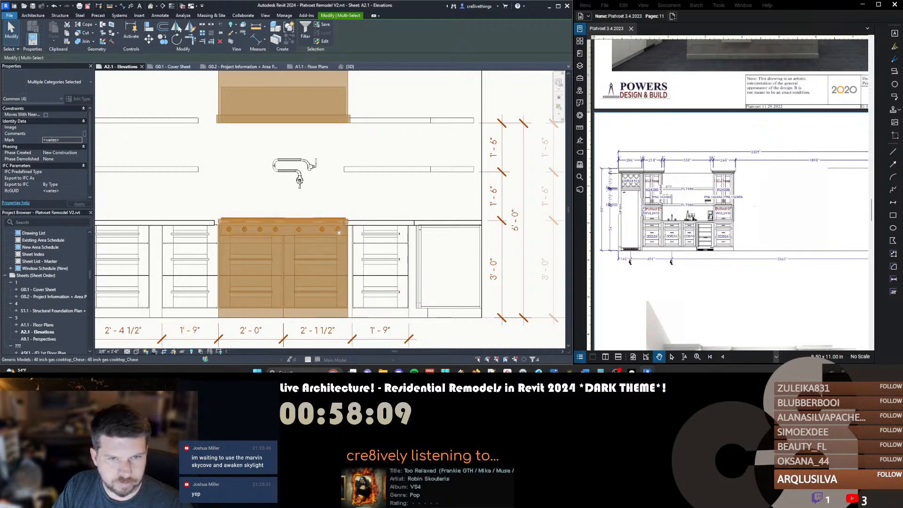
{"action": "left_click", "coordinate": [316, 188]}
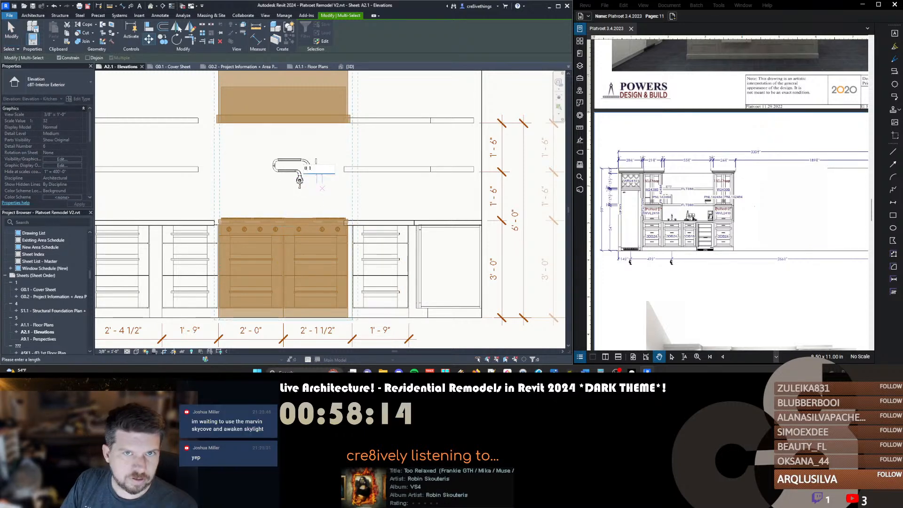
{"action": "left_click", "coordinate": [323, 189]}
{"action": "key", "text": "Escape"}
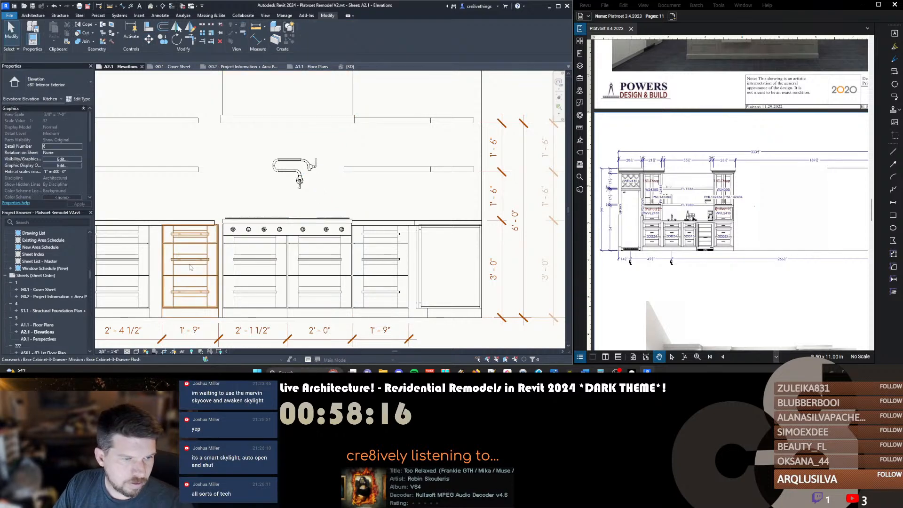
Move the three-drawer base cabinet left of the range 1 1/2" right so it meets the range cabinets
{"action": "left_click", "coordinate": [186, 262]}
{"action": "key", "text": "m"}
{"action": "key", "text": "v"}
{"action": "left_click", "coordinate": [174, 202]}
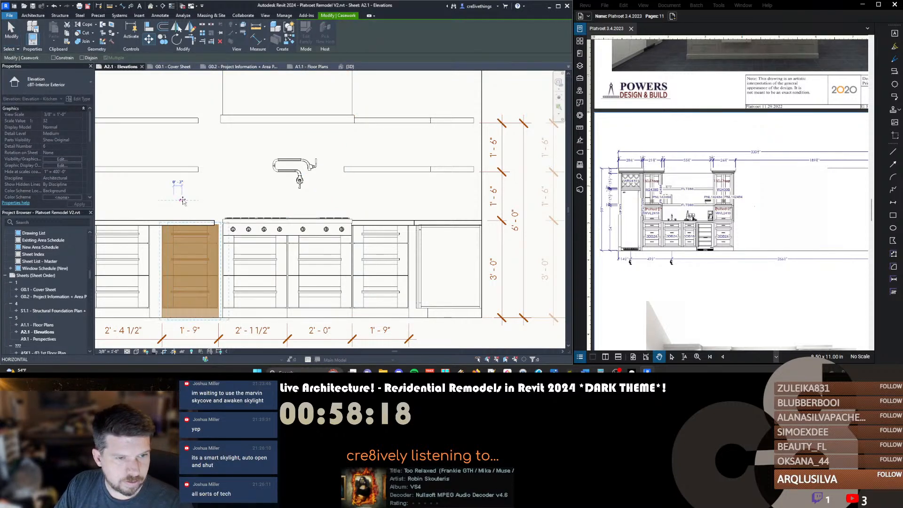
{"action": "key", "text": "Return"}
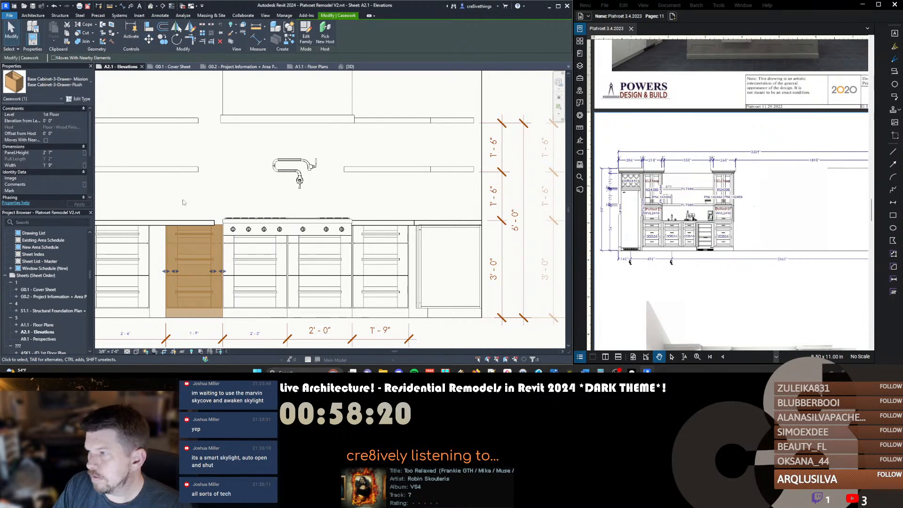
{"action": "key", "text": "Escape"}
{"action": "middle_click_drag", "start_coordinate": [204, 262], "coordinate": [350, 264]}
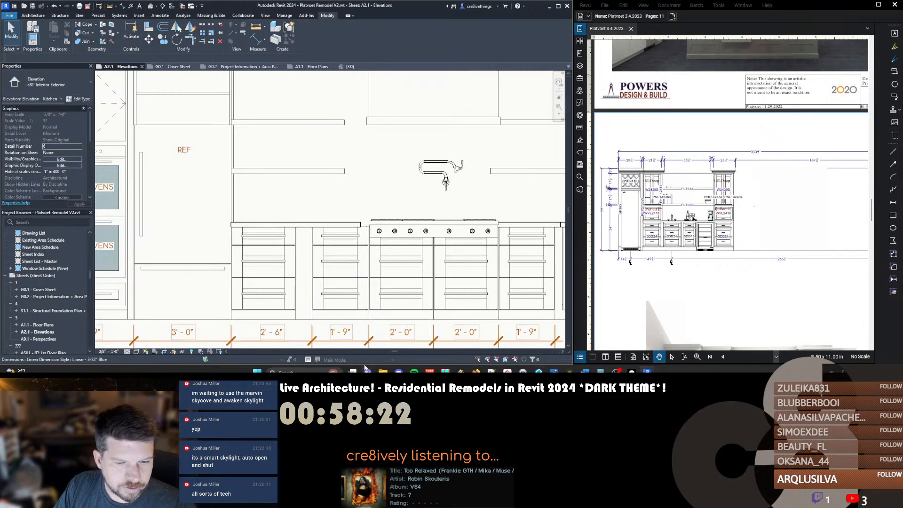
Switch to Firefox and search the web for "cicadian rhythm skylight" in a new tab
{"action": "mouse_move", "coordinate": [398, 371]}
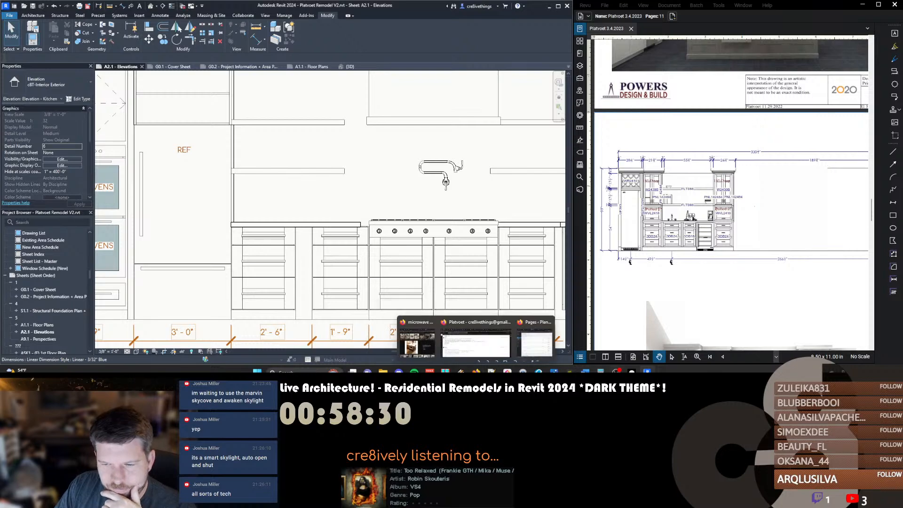
{"action": "mouse_move", "coordinate": [632, 371]}
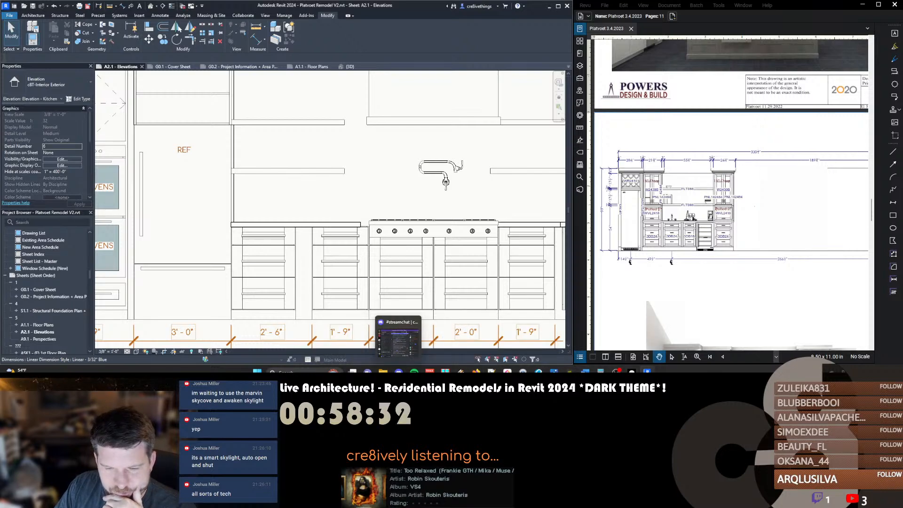
{"action": "mouse_move", "coordinate": [533, 351]}
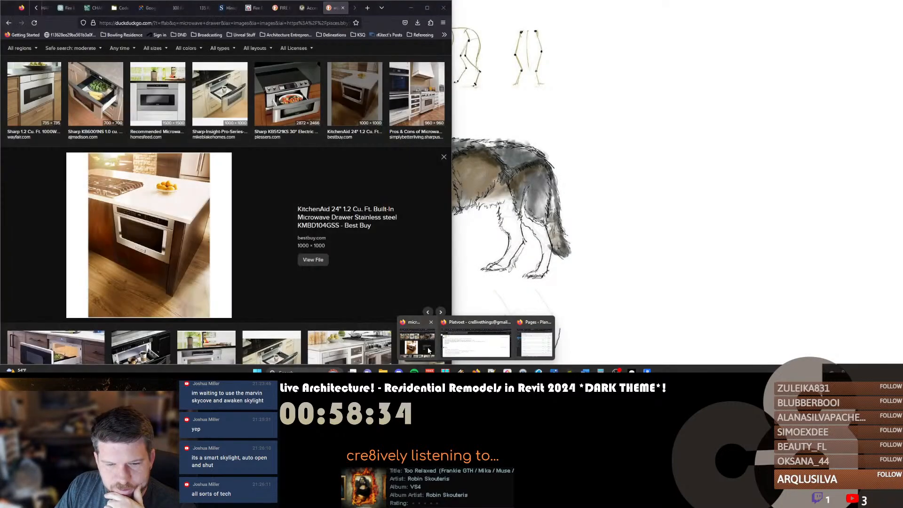
{"action": "left_click", "coordinate": [428, 349]}
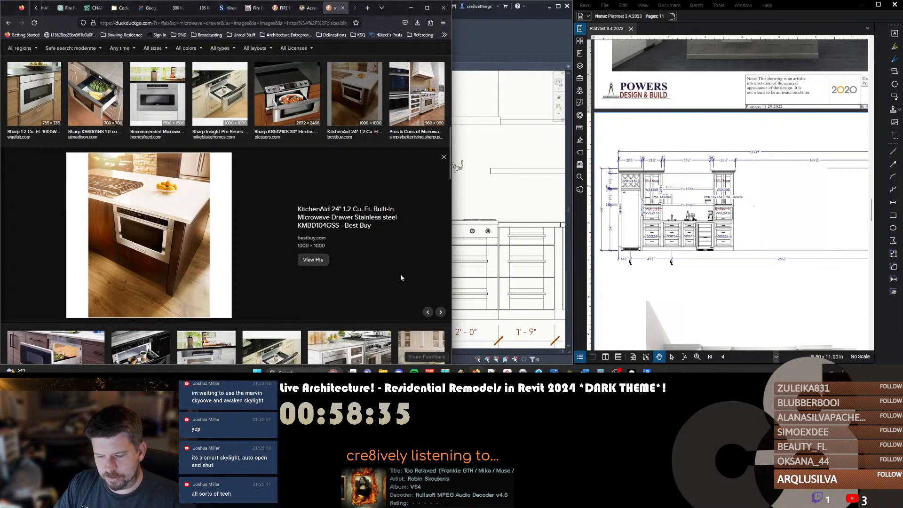
{"action": "key", "text": "ctrl+t"}
{"action": "type", "text": "cicadian"}
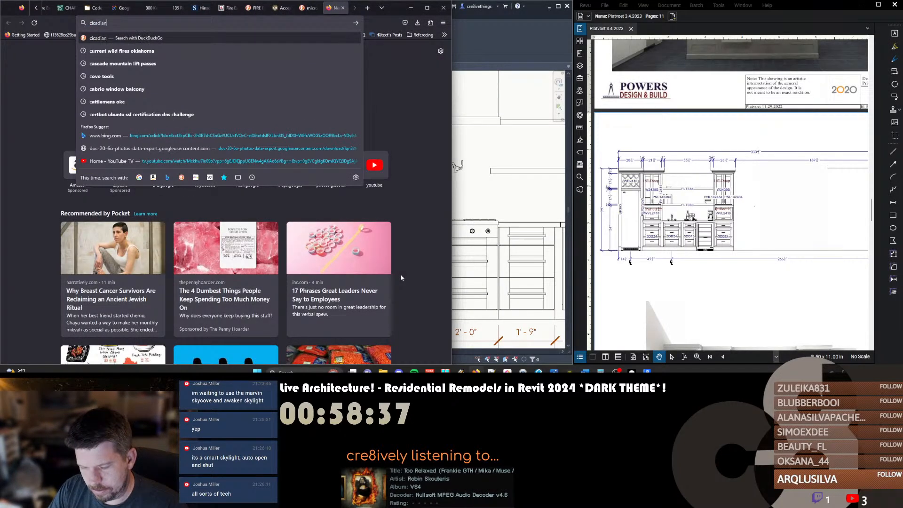
{"action": "type", "text": " ryth"}
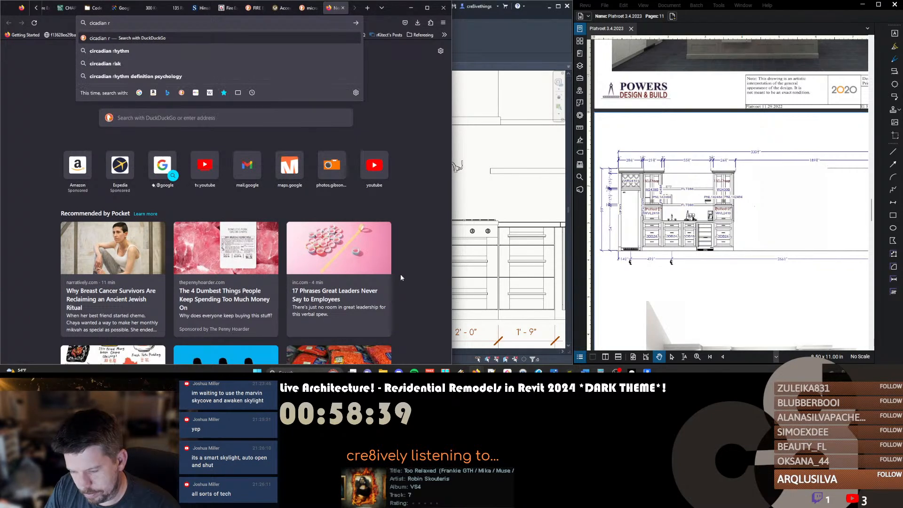
{"action": "type", "text": "m"}
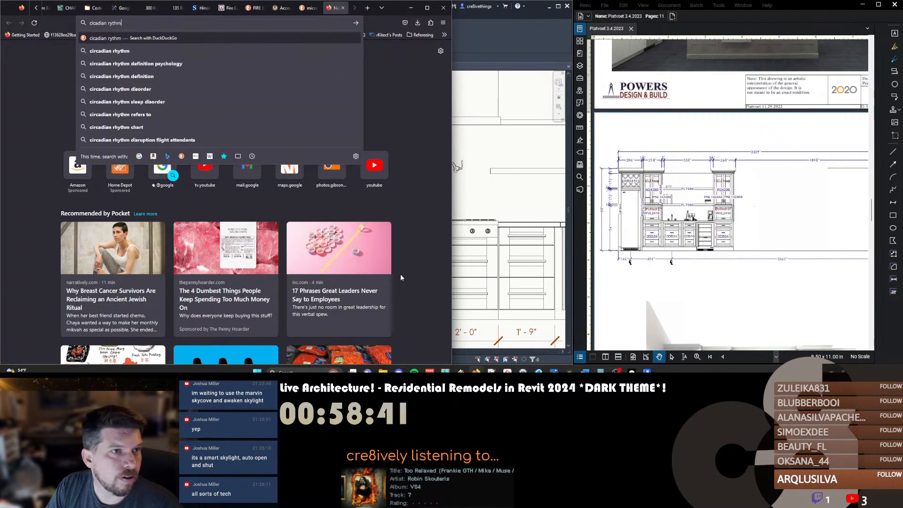
{"action": "key", "text": "BackSpace"}
{"action": "key", "text": "BackSpace"}
{"action": "type", "text": "hythm"}
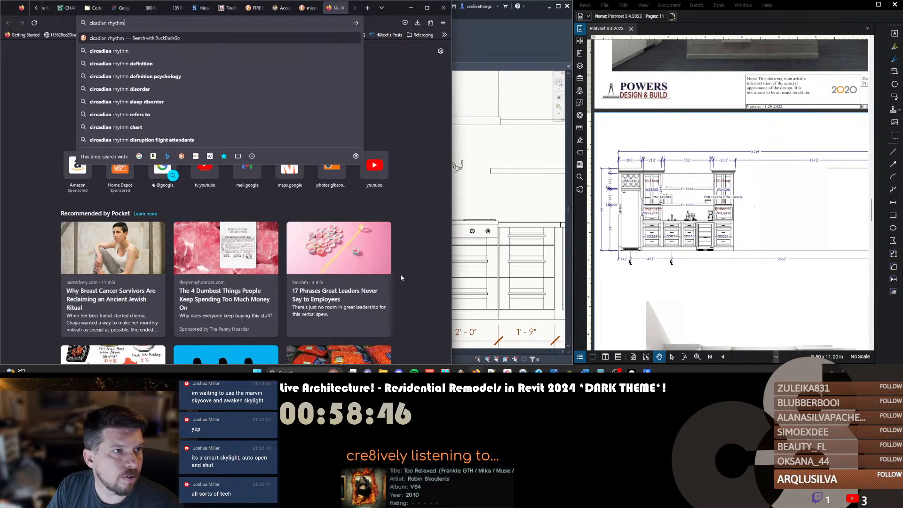
{"action": "type", "text": " skylight"}
{"action": "key", "text": "Return"}
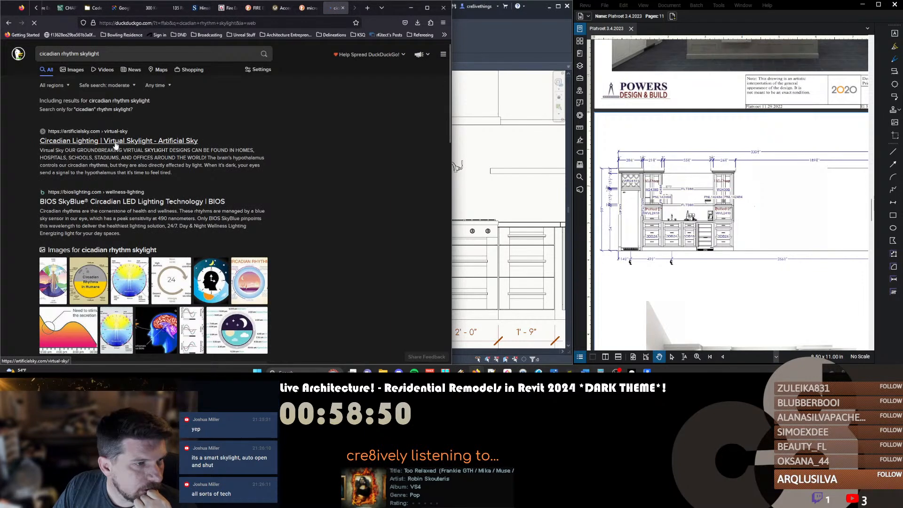
Examine the BIOS SkyBlue wellness lighting page from the search results, and return to look through the remaining results
{"action": "scroll", "coordinate": [113, 153], "scroll_direction": "down", "scroll_amount": 3}
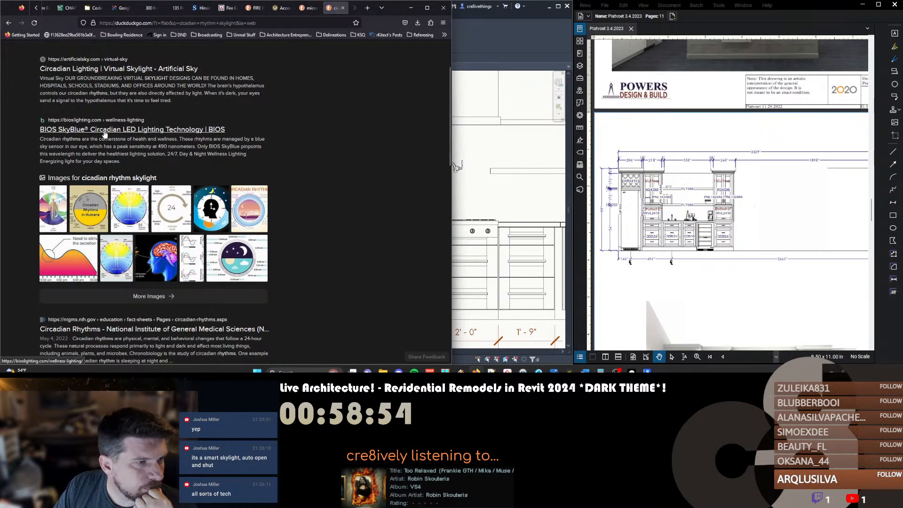
{"action": "left_click", "coordinate": [104, 134]}
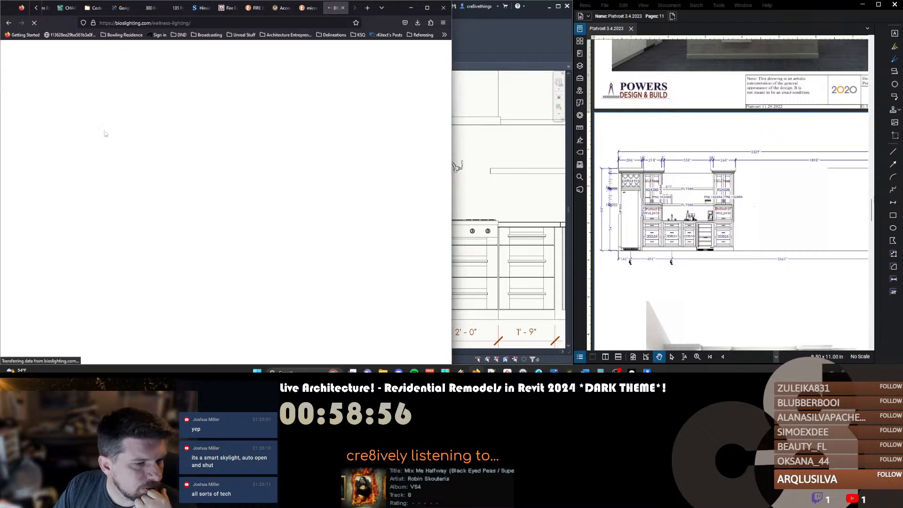
{"action": "scroll", "coordinate": [151, 145], "scroll_direction": "down", "scroll_amount": 12}
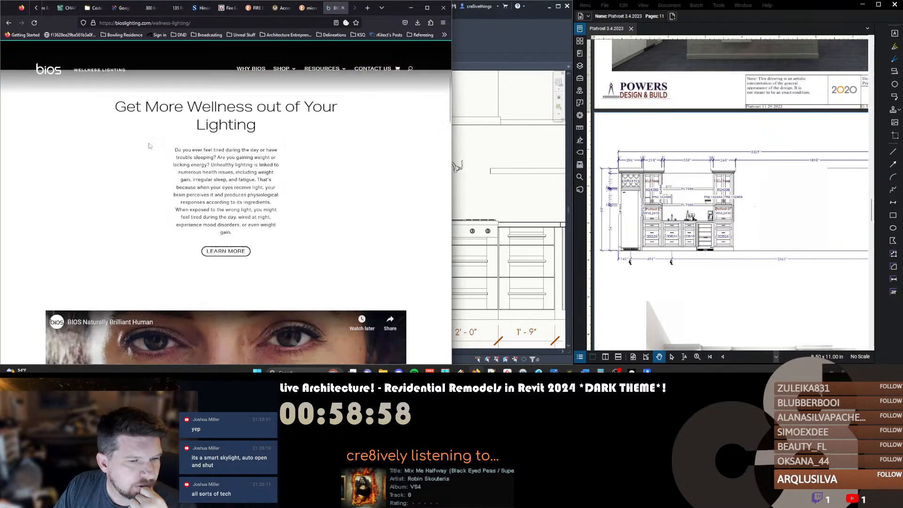
{"action": "scroll", "coordinate": [152, 147], "scroll_direction": "down", "scroll_amount": 10}
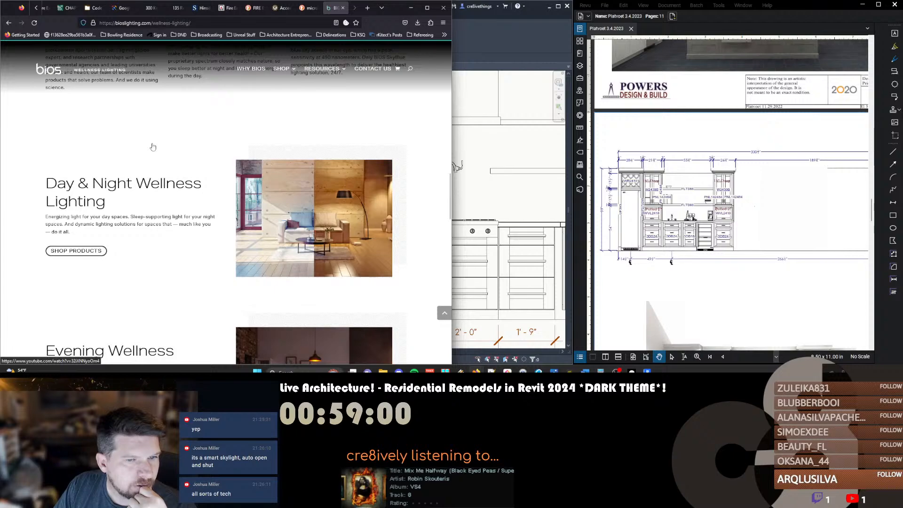
{"action": "left_click", "coordinate": [9, 23]}
{"action": "scroll", "coordinate": [197, 188], "scroll_direction": "down", "scroll_amount": 5}
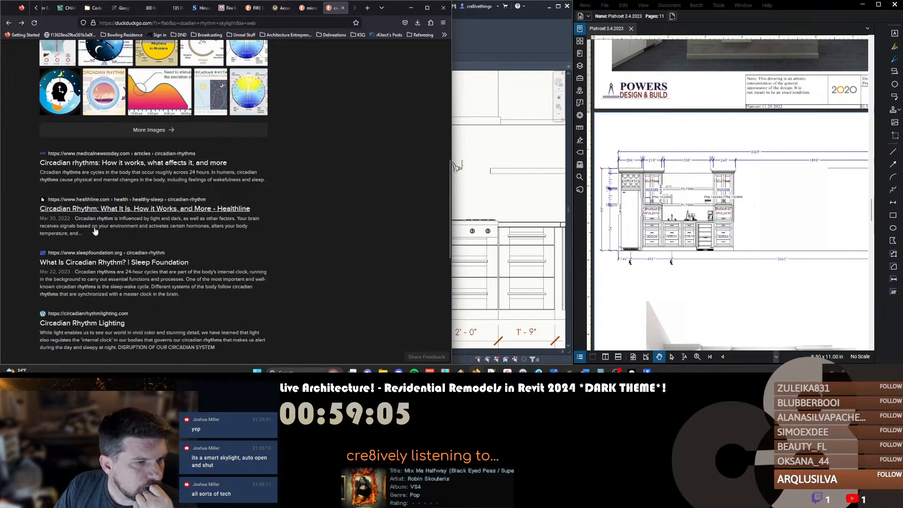
{"action": "scroll", "coordinate": [97, 226], "scroll_direction": "up", "scroll_amount": 7}
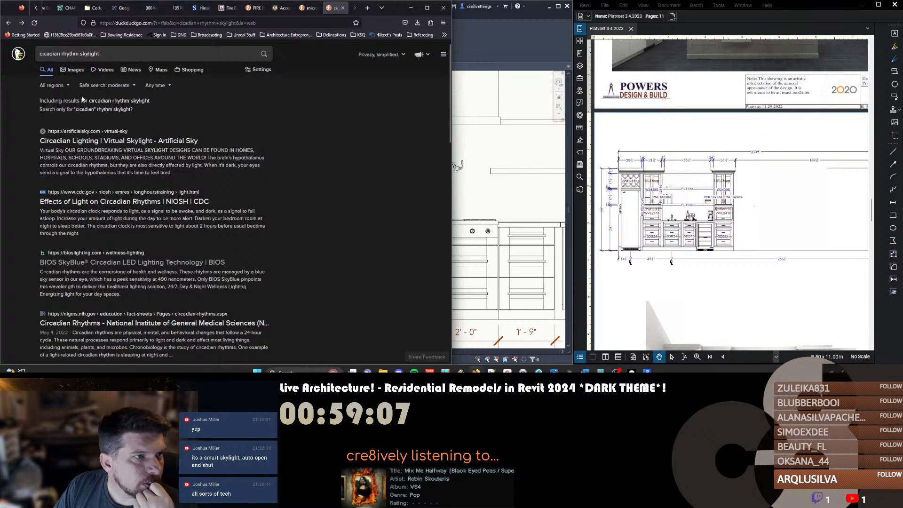
{"action": "scroll", "coordinate": [62, 76], "scroll_direction": "down", "scroll_amount": 5}
{"action": "scroll", "coordinate": [61, 74], "scroll_direction": "up", "scroll_amount": 5}
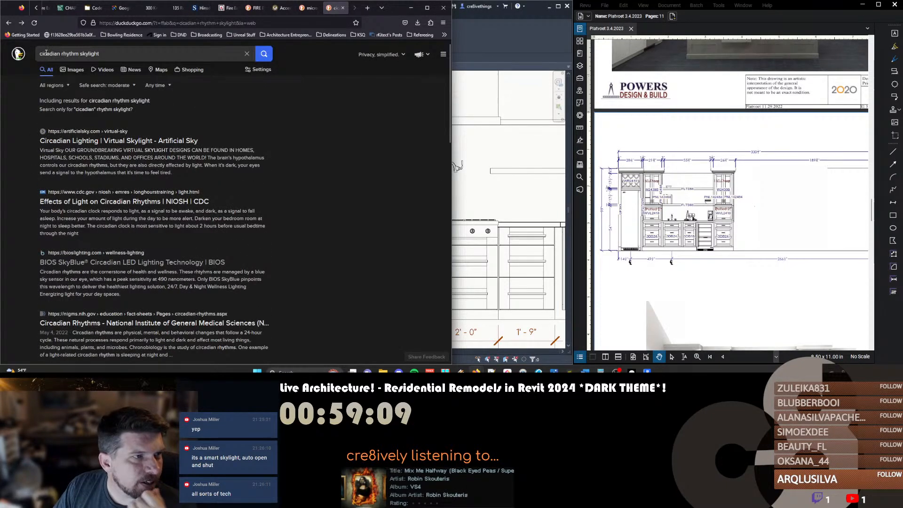
Correct the search to "circadian rhythm skylight" and look through the results for a matching skylight product
{"action": "left_click", "coordinate": [45, 53]}
{"action": "type", "text": "r"}
{"action": "key", "text": "Return"}
{"action": "scroll", "coordinate": [140, 143], "scroll_direction": "down", "scroll_amount": 2}
{"action": "scroll", "coordinate": [120, 156], "scroll_direction": "down", "scroll_amount": 3}
{"action": "scroll", "coordinate": [121, 156], "scroll_direction": "down", "scroll_amount": 2}
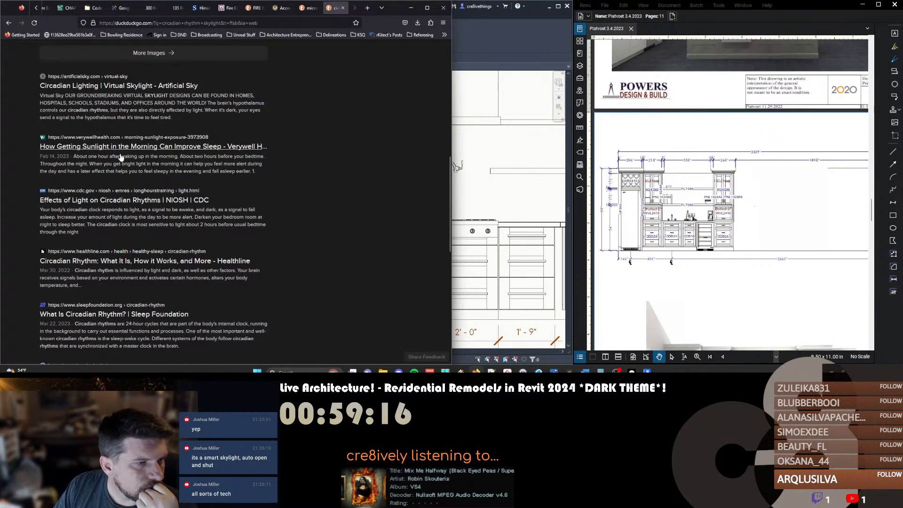
{"action": "scroll", "coordinate": [132, 184], "scroll_direction": "down", "scroll_amount": 3}
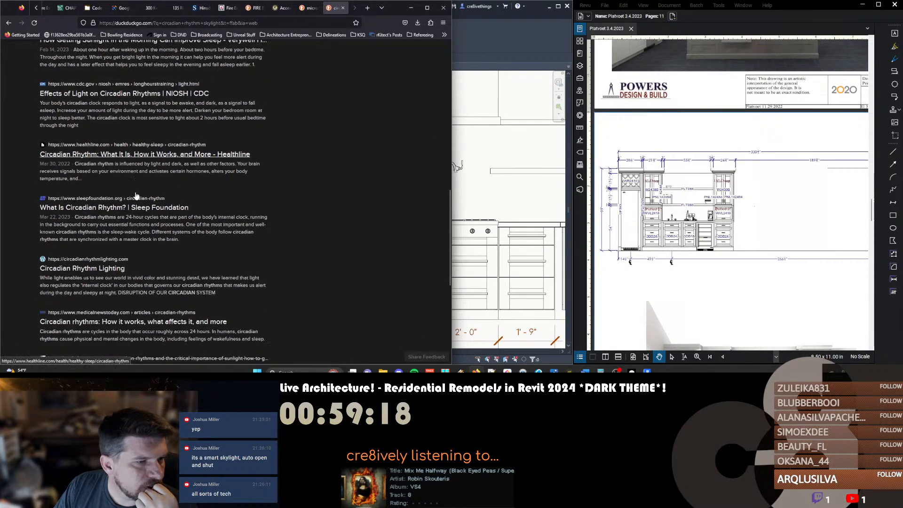
{"action": "scroll", "coordinate": [137, 237], "scroll_direction": "down", "scroll_amount": 3}
{"action": "scroll", "coordinate": [216, 254], "scroll_direction": "down", "scroll_amount": 1}
{"action": "left_click", "coordinate": [189, 272]}
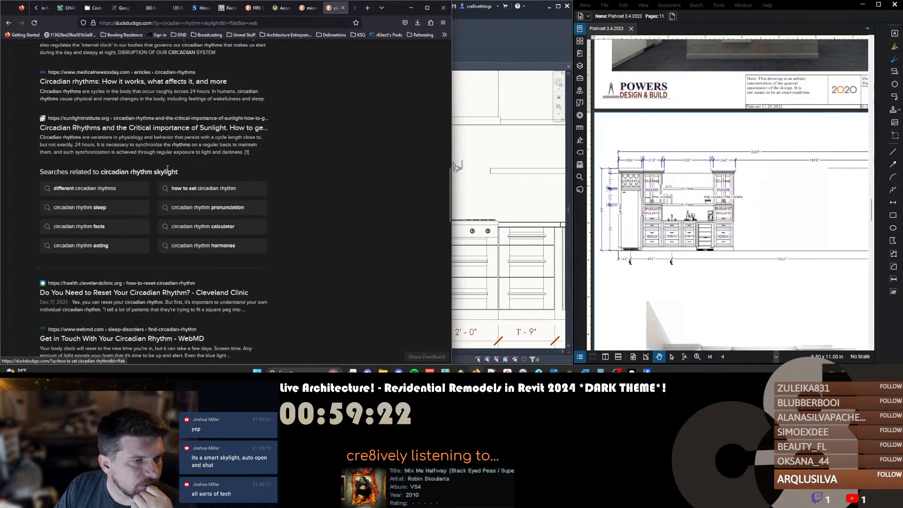
{"action": "scroll", "coordinate": [85, 196], "scroll_direction": "down", "scroll_amount": 3}
{"action": "scroll", "coordinate": [94, 219], "scroll_direction": "down", "scroll_amount": 3}
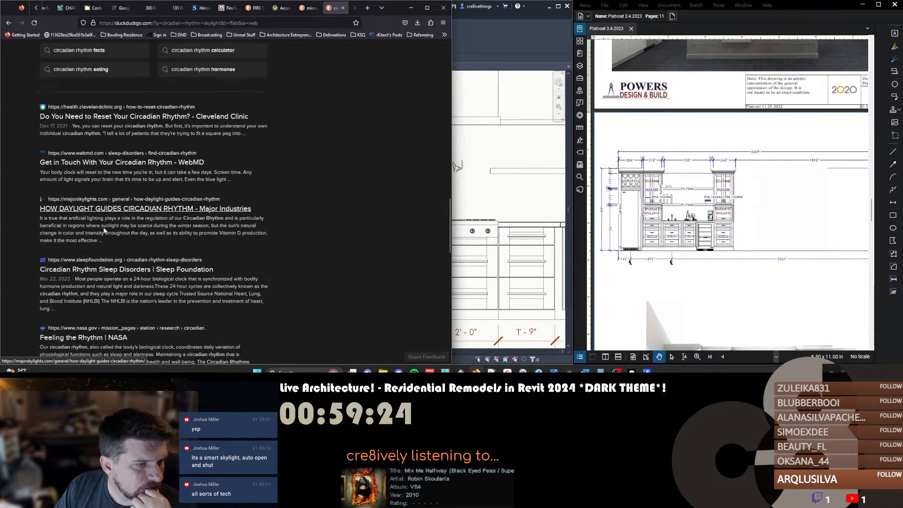
{"action": "scroll", "coordinate": [102, 230], "scroll_direction": "down", "scroll_amount": 4}
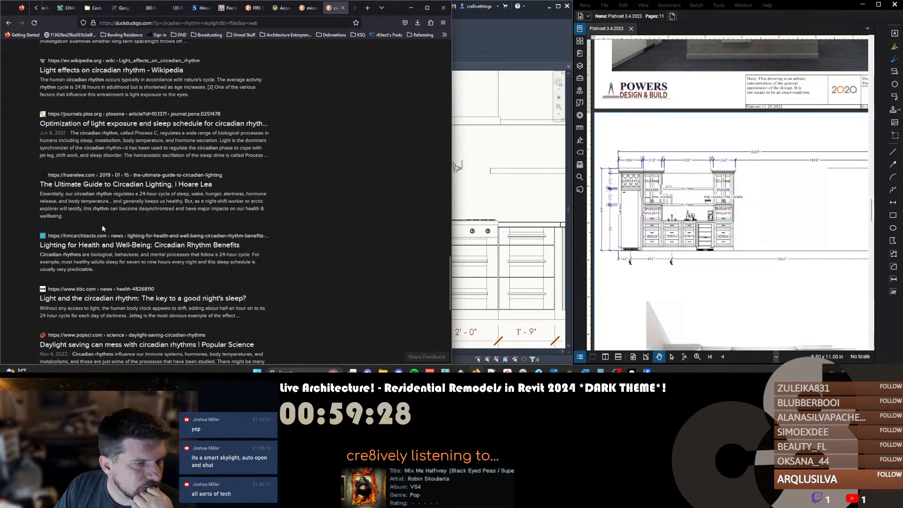
{"action": "scroll", "coordinate": [102, 230], "scroll_direction": "down", "scroll_amount": 2}
{"action": "scroll", "coordinate": [103, 229], "scroll_direction": "down", "scroll_amount": 3}
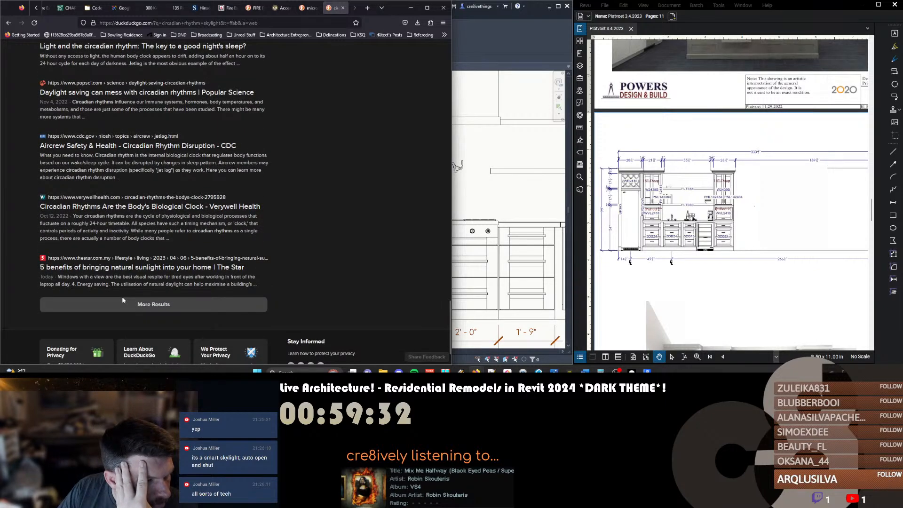
{"action": "scroll", "coordinate": [112, 121], "scroll_direction": "up", "scroll_amount": 20}
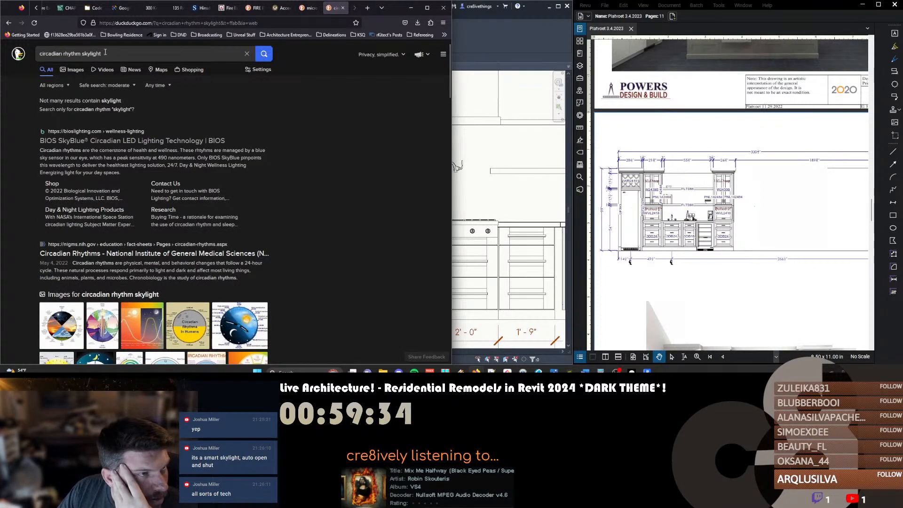
Refine the search to "circadian rhythm artificial skylight" and examine Artificial Sky's Virtual Skylight page
{"action": "left_click", "coordinate": [81, 55]}
{"action": "type", "text": "artific"}
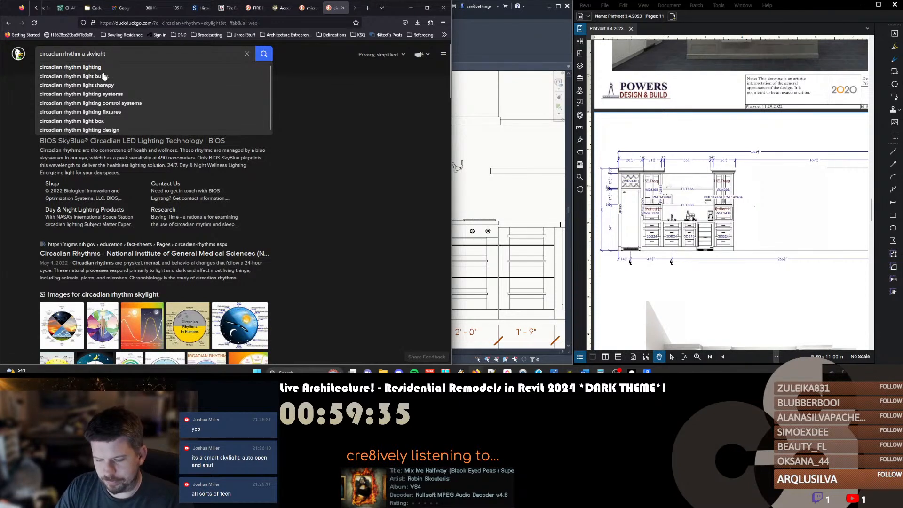
{"action": "type", "text": "ial"}
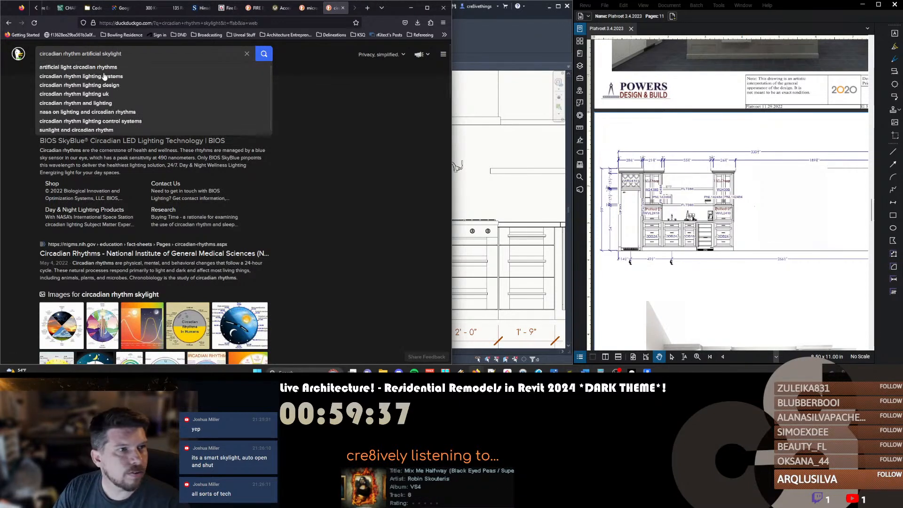
{"action": "key", "text": "Return"}
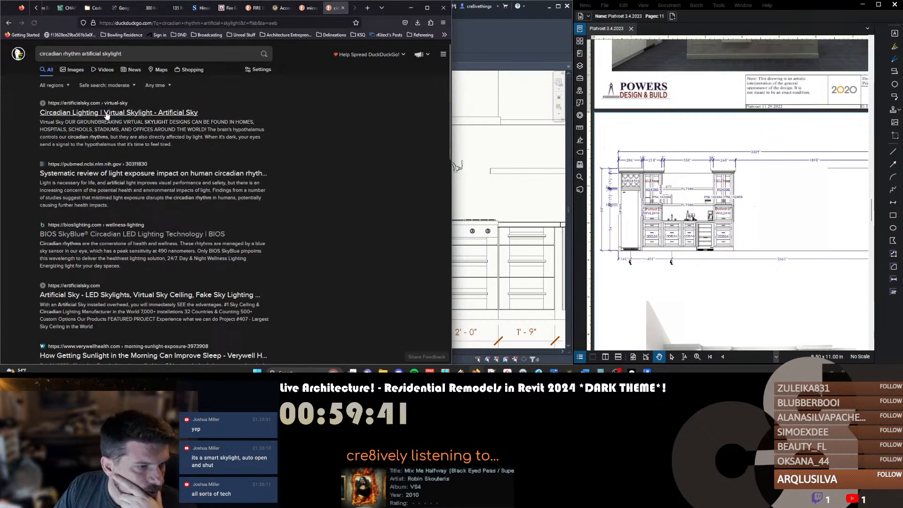
{"action": "left_click", "coordinate": [107, 113]}
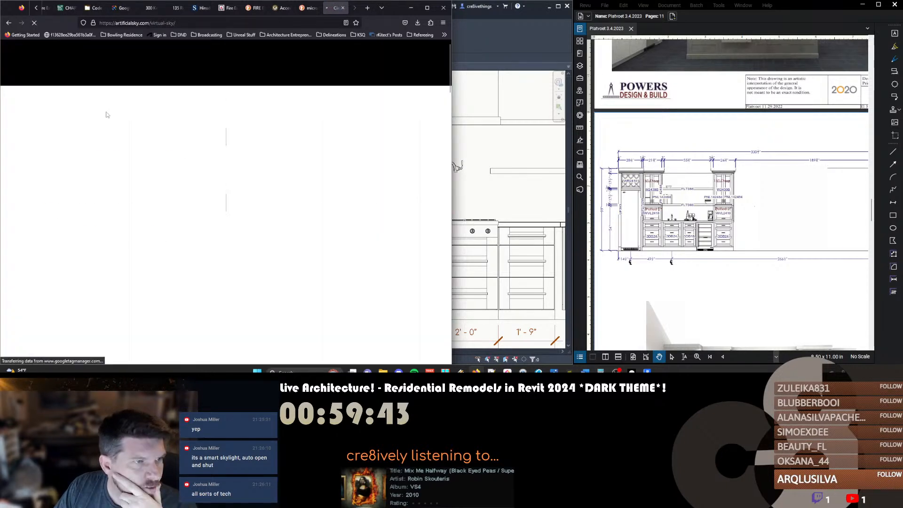
{"action": "scroll", "coordinate": [201, 148], "scroll_direction": "down", "scroll_amount": 2}
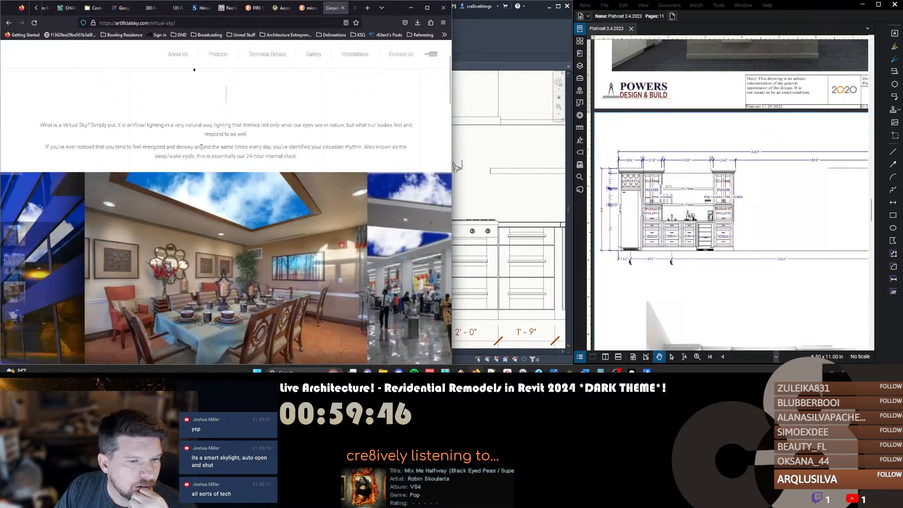
Return to the "circadian rhythm artificial skylight" web results and look through them for artificial skylight products
{"action": "scroll", "coordinate": [58, 191], "scroll_direction": "up", "scroll_amount": 3}
{"action": "left_click", "coordinate": [9, 22]}
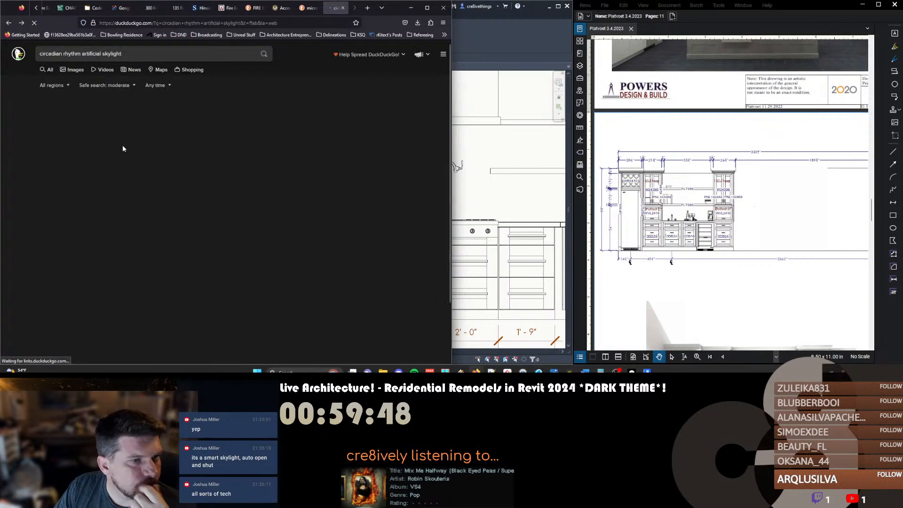
{"action": "scroll", "coordinate": [146, 234], "scroll_direction": "down", "scroll_amount": 3}
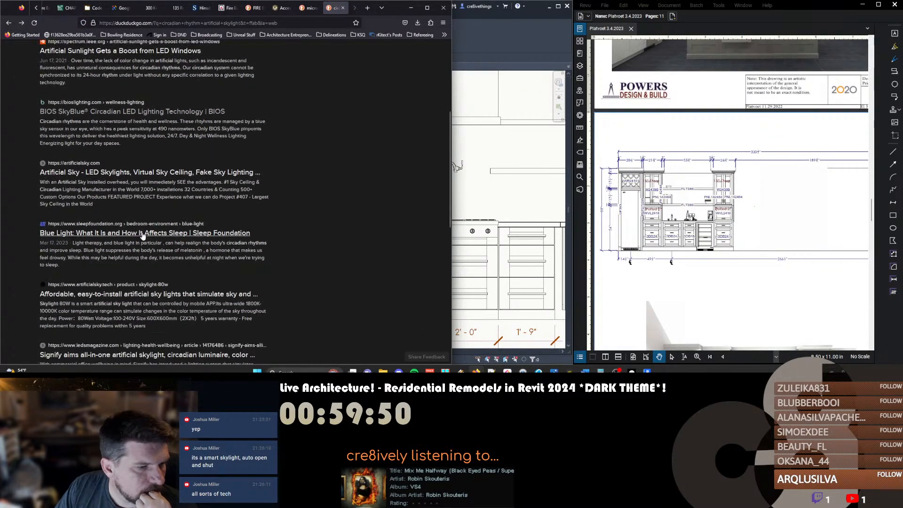
{"action": "scroll", "coordinate": [140, 235], "scroll_direction": "down", "scroll_amount": 3}
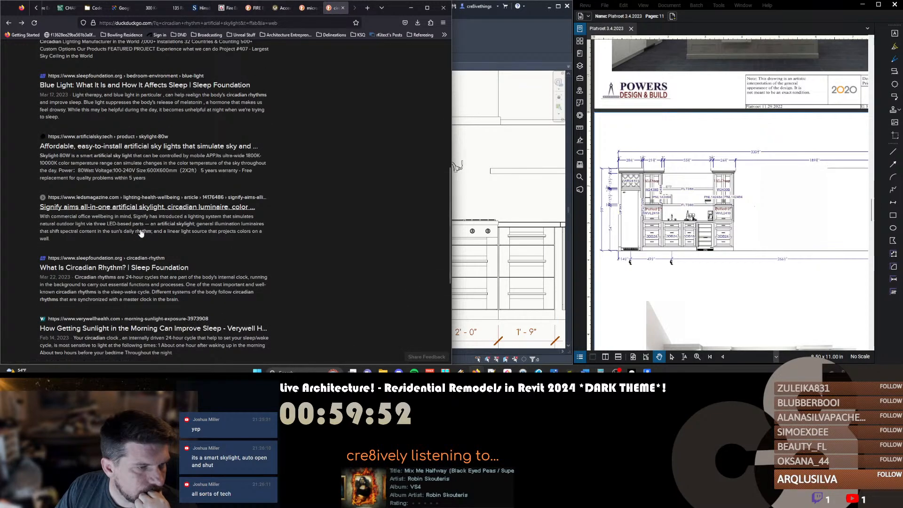
{"action": "scroll", "coordinate": [141, 233], "scroll_direction": "down", "scroll_amount": 3}
{"action": "scroll", "coordinate": [242, 217], "scroll_direction": "down", "scroll_amount": 1}
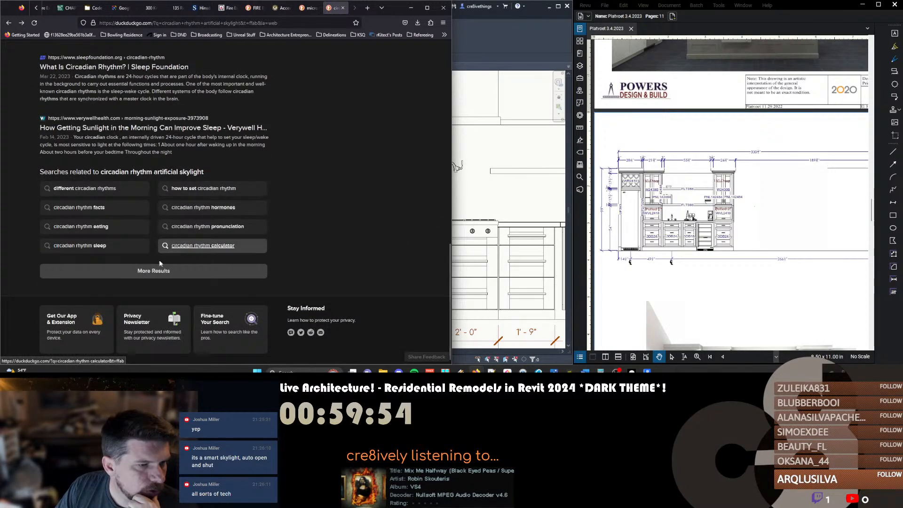
{"action": "scroll", "coordinate": [201, 189], "scroll_direction": "down", "scroll_amount": 4}
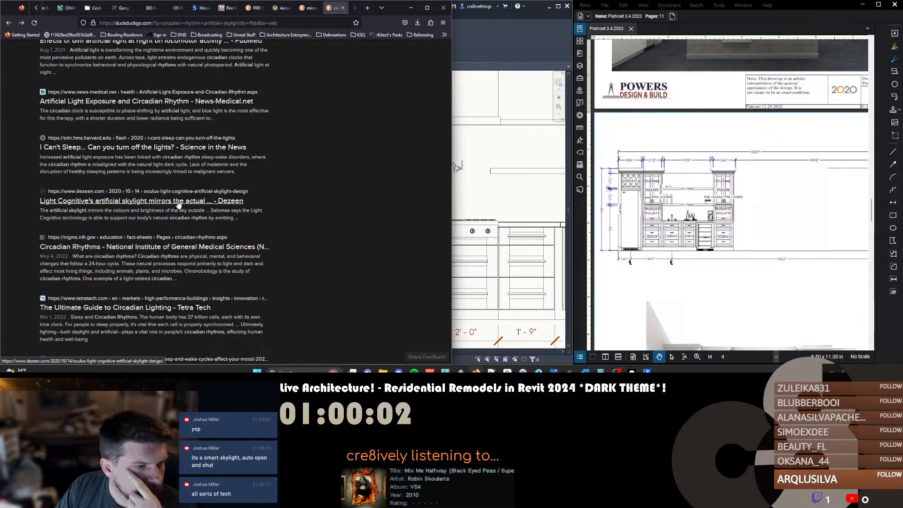
{"action": "scroll", "coordinate": [178, 204], "scroll_direction": "down", "scroll_amount": 3}
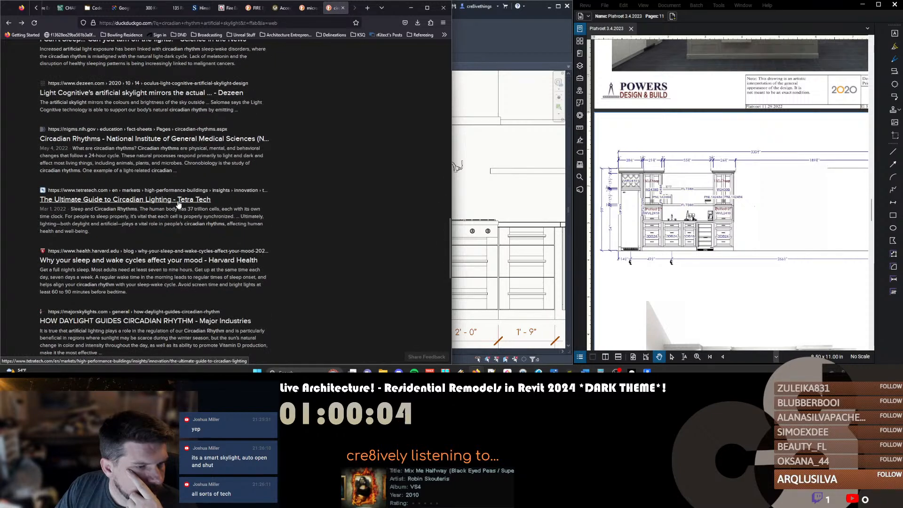
{"action": "scroll", "coordinate": [178, 205], "scroll_direction": "down", "scroll_amount": 2}
{"action": "scroll", "coordinate": [179, 207], "scroll_direction": "down", "scroll_amount": 5}
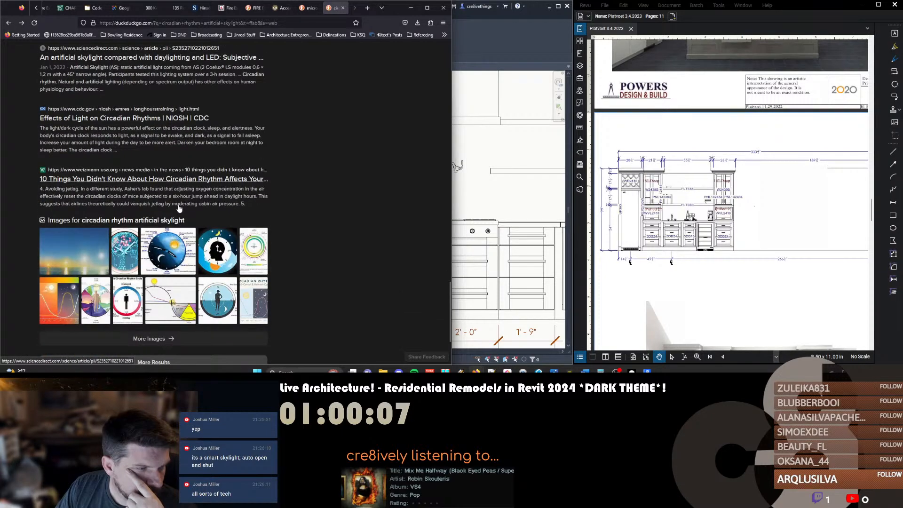
{"action": "scroll", "coordinate": [286, 195], "scroll_direction": "down", "scroll_amount": 3}
{"action": "scroll", "coordinate": [286, 195], "scroll_direction": "up", "scroll_amount": 15}
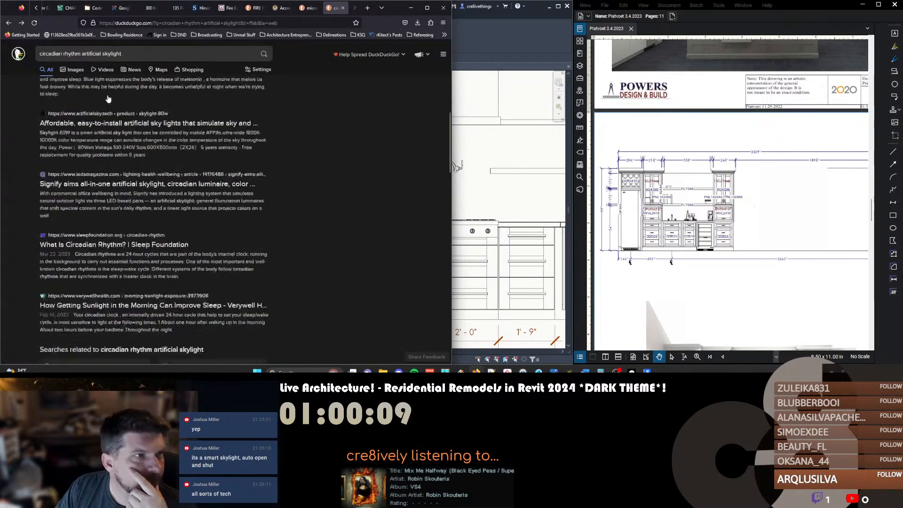
Show the image results for "circadian rhythm artificial skylight" and look through them for pictures of artificial skylights
{"action": "left_click", "coordinate": [75, 69]}
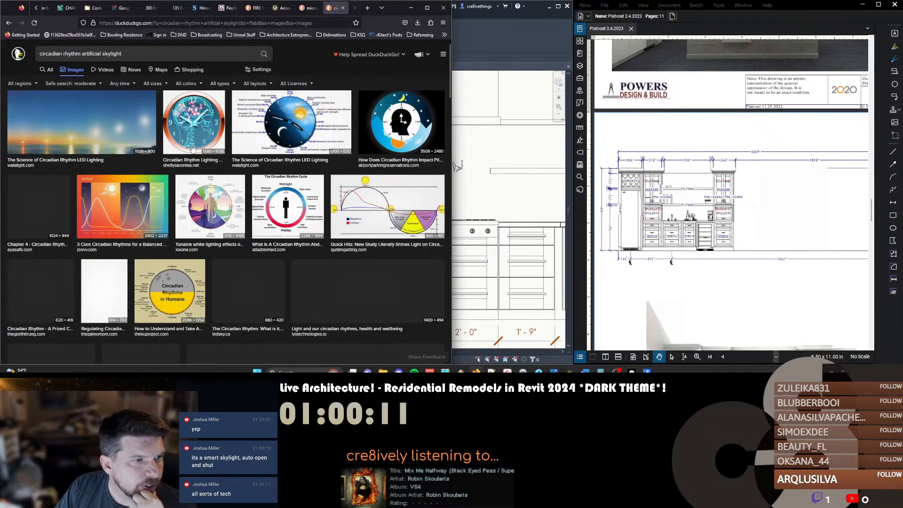
{"action": "scroll", "coordinate": [195, 148], "scroll_direction": "down", "scroll_amount": 1}
{"action": "scroll", "coordinate": [193, 148], "scroll_direction": "down", "scroll_amount": 1}
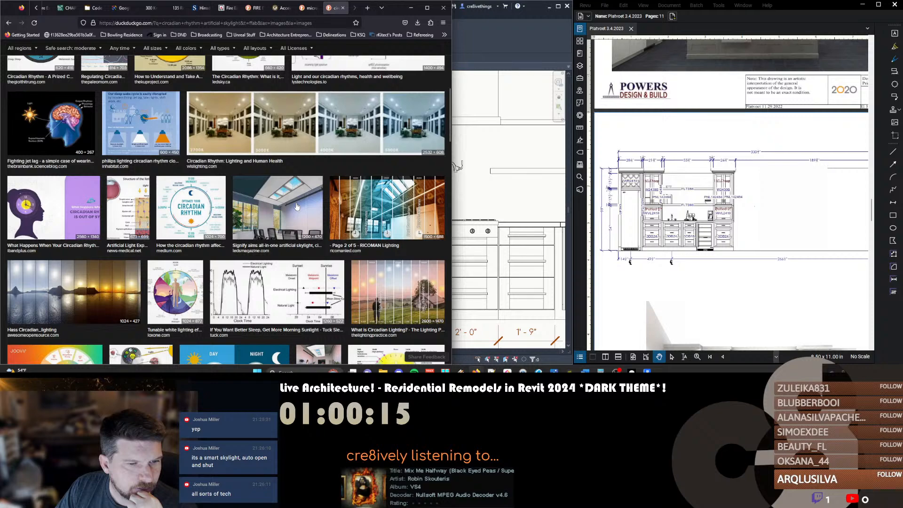
{"action": "scroll", "coordinate": [297, 206], "scroll_direction": "down", "scroll_amount": 2}
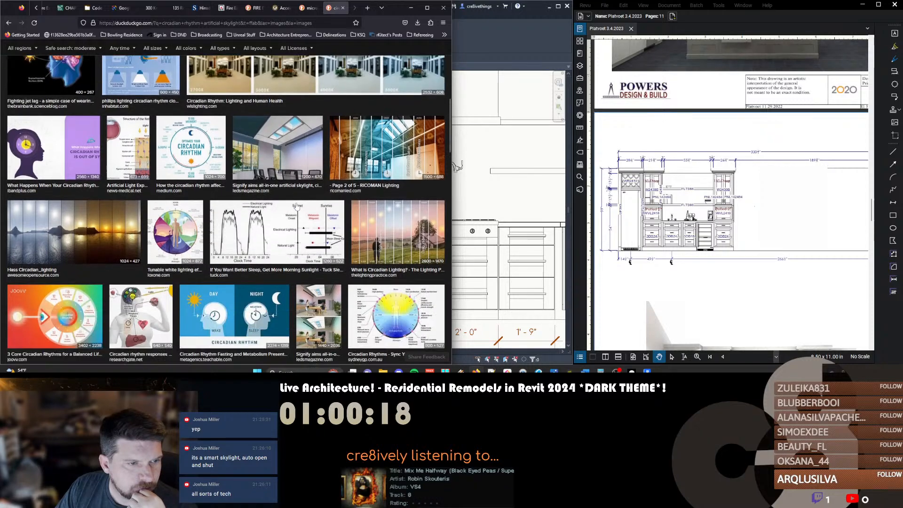
{"action": "scroll", "coordinate": [296, 206], "scroll_direction": "down", "scroll_amount": 4}
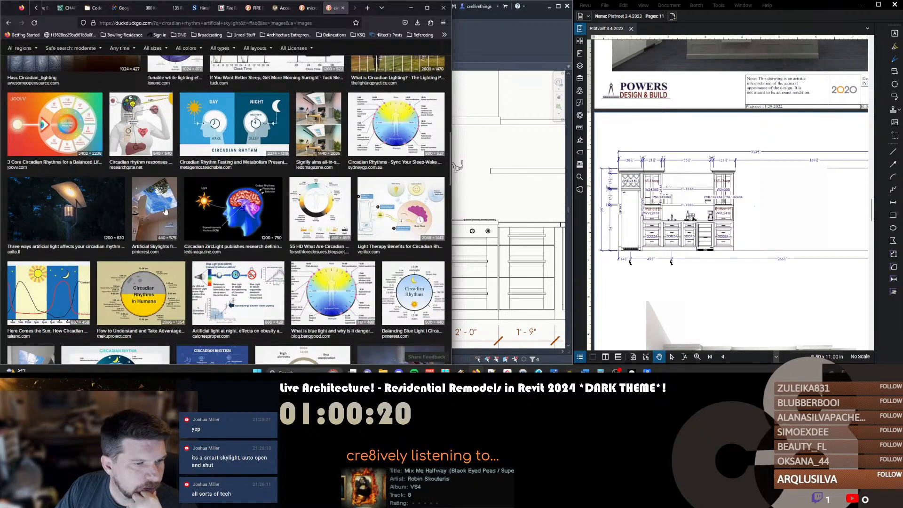
{"action": "scroll", "coordinate": [167, 210], "scroll_direction": "down", "scroll_amount": 5}
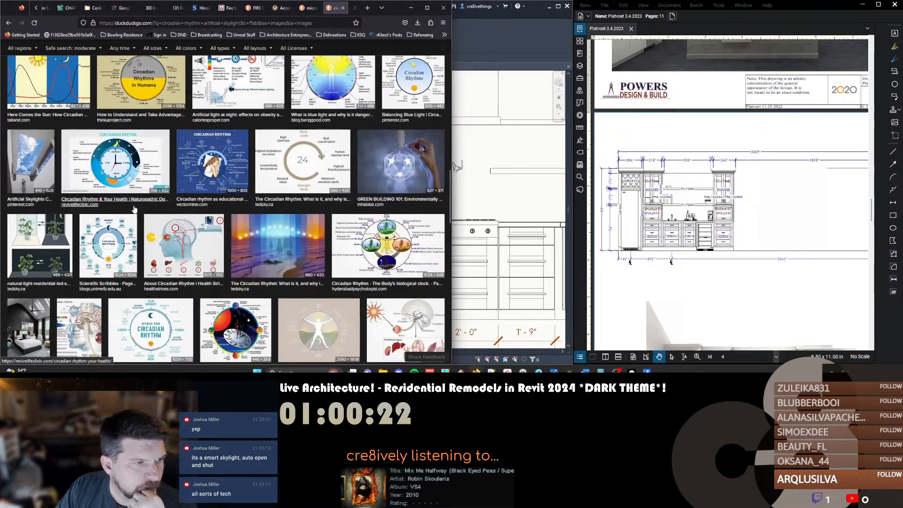
{"action": "scroll", "coordinate": [159, 207], "scroll_direction": "down", "scroll_amount": 5}
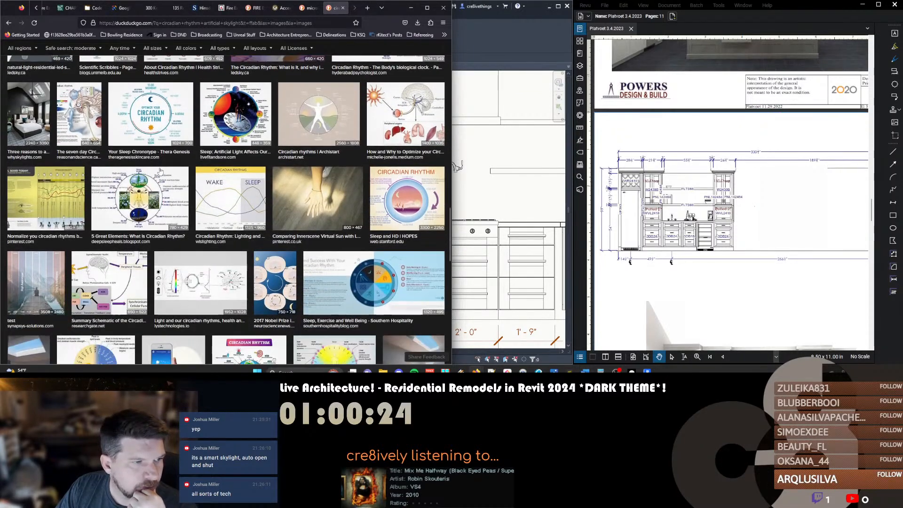
{"action": "scroll", "coordinate": [364, 128], "scroll_direction": "down", "scroll_amount": 3}
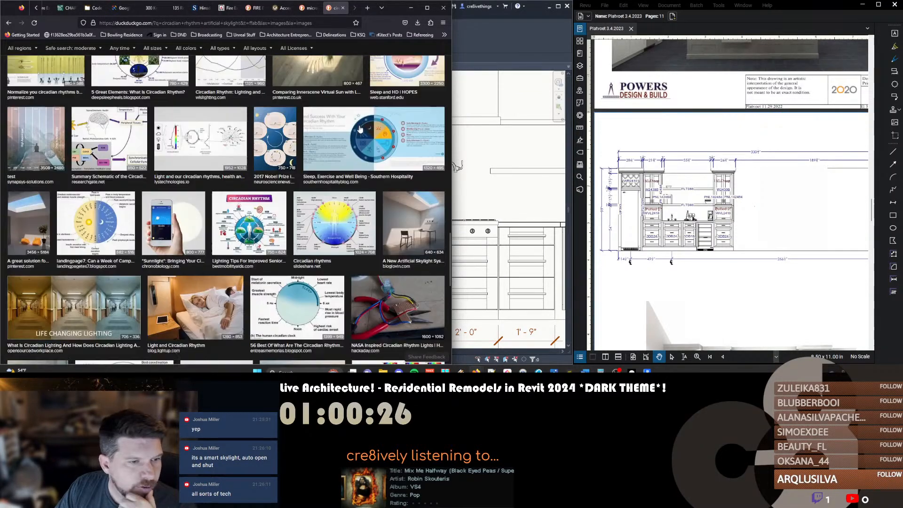
{"action": "scroll", "coordinate": [339, 131], "scroll_direction": "down", "scroll_amount": 1}
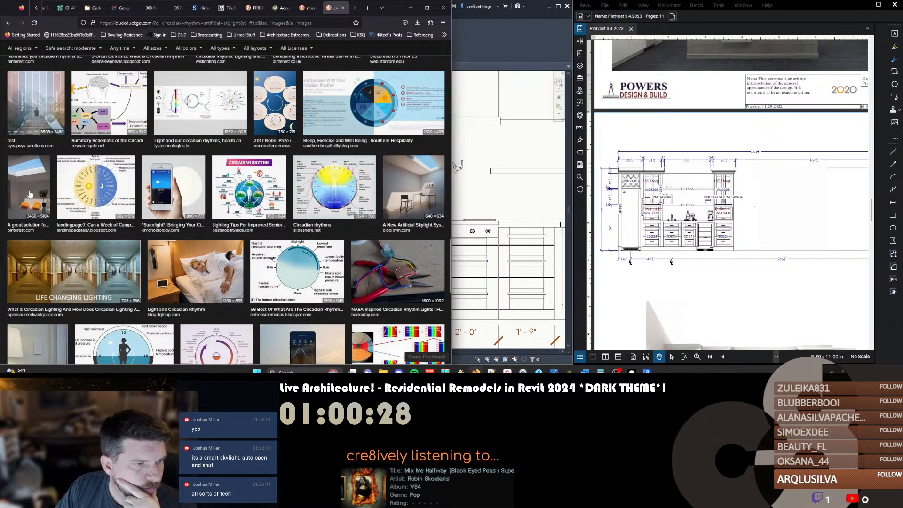
Preview the image of the Coelux artificial skylight for windowless spaces, and continue through the image results
{"action": "left_click", "coordinate": [30, 193]}
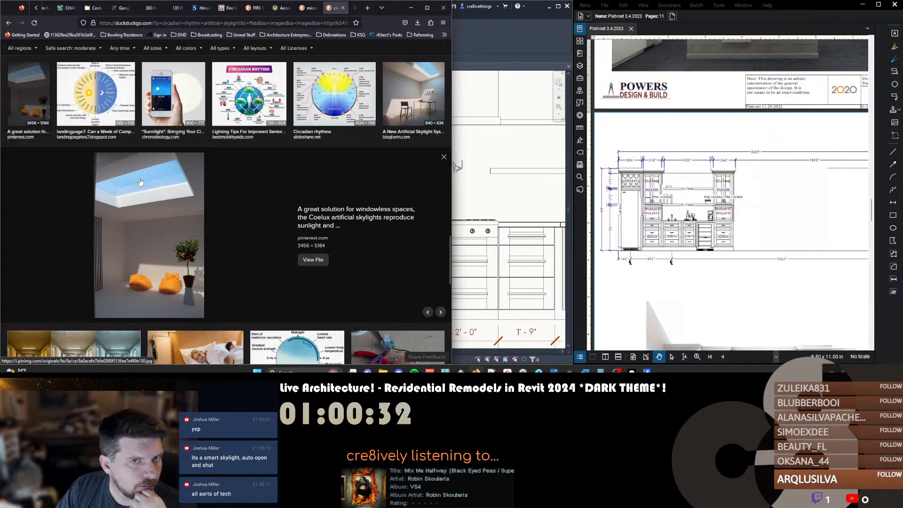
{"action": "scroll", "coordinate": [140, 182], "scroll_direction": "down", "scroll_amount": 1}
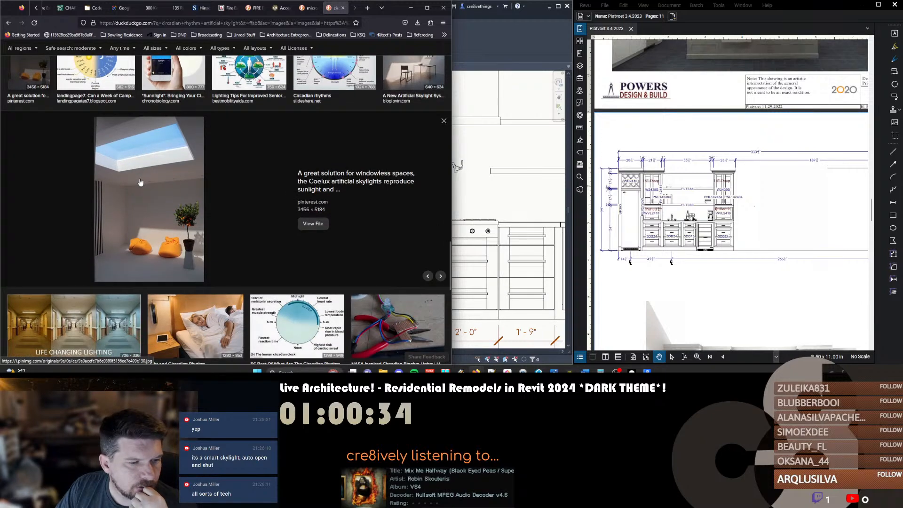
{"action": "key", "text": "Escape"}
{"action": "scroll", "coordinate": [141, 182], "scroll_direction": "down", "scroll_amount": 3}
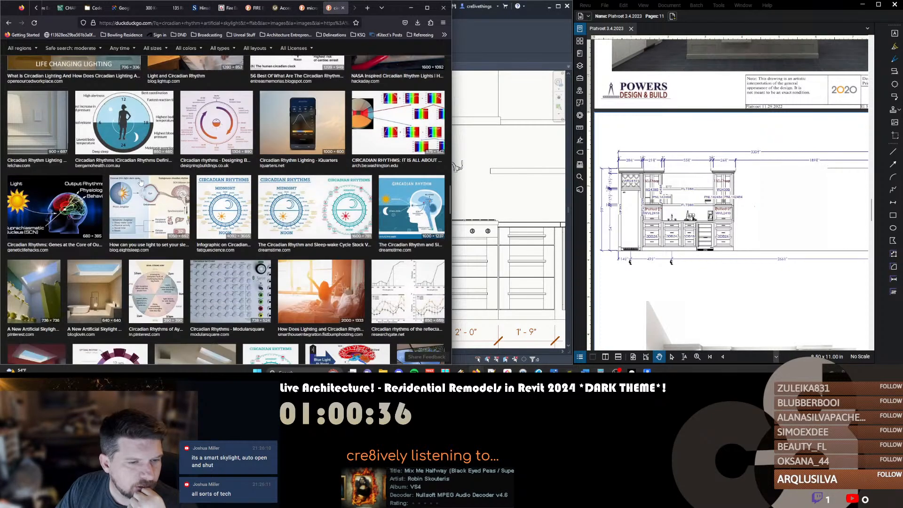
Search the web for "coelux skylight" in a new tab and open the CoeLux home page
{"action": "key", "text": "ctrl+t"}
{"action": "type", "text": "coel"}
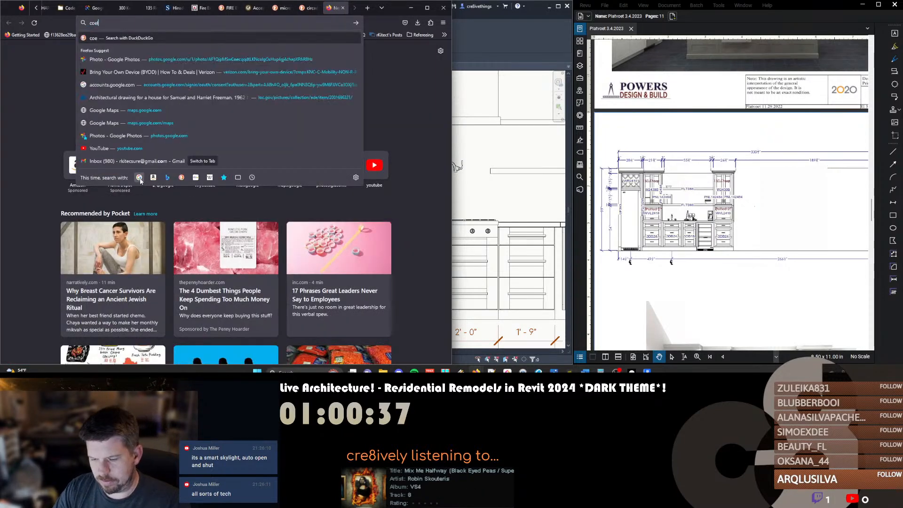
{"action": "type", "text": "ux skylight"}
{"action": "key", "text": "Return"}
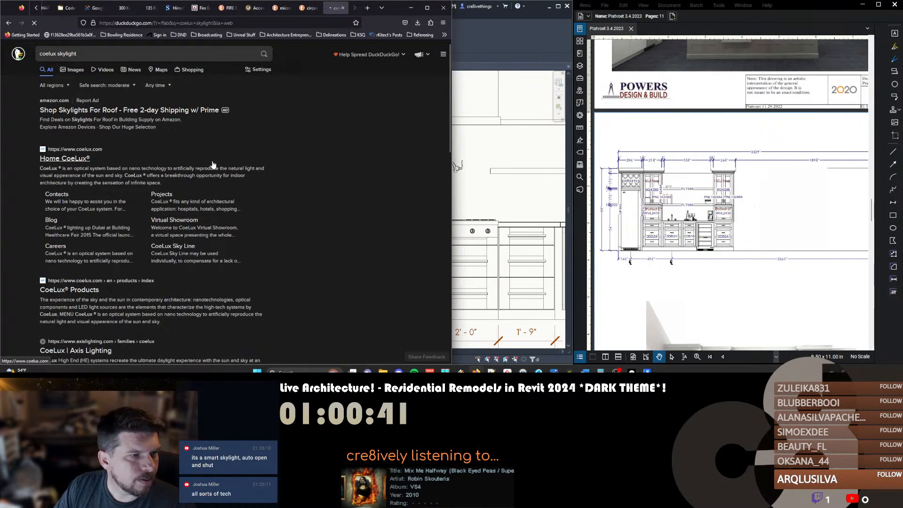
{"action": "left_click", "coordinate": [224, 174]}
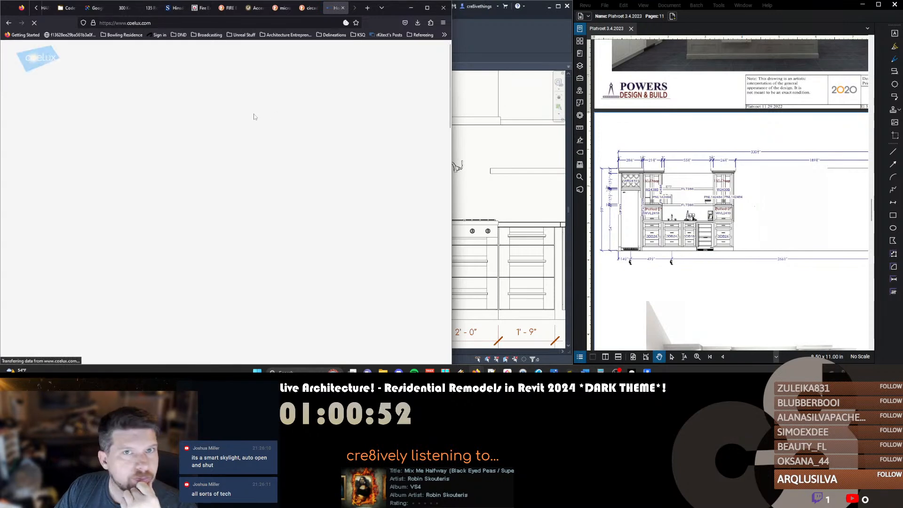
Look over the CoeLux home page, open its Projects page and examine the application categories
{"action": "scroll", "coordinate": [244, 134], "scroll_direction": "down", "scroll_amount": 5}
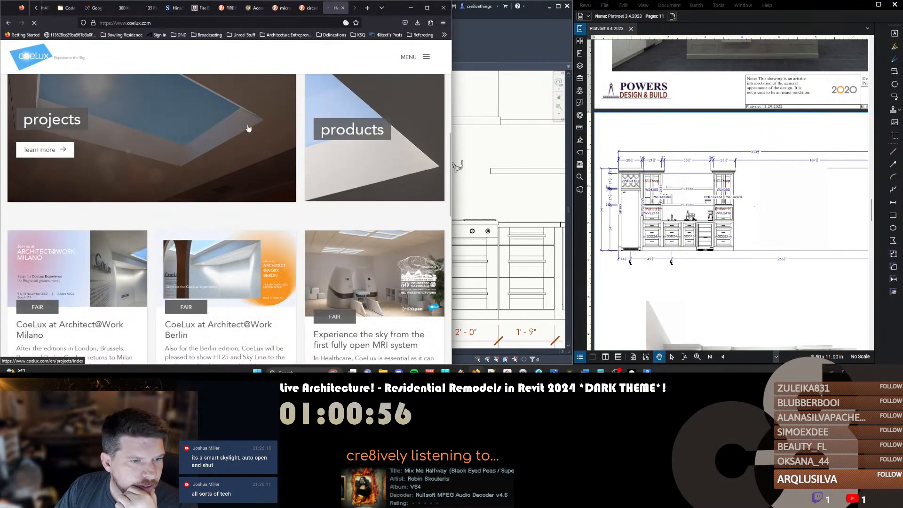
{"action": "scroll", "coordinate": [248, 124], "scroll_direction": "down", "scroll_amount": 3}
{"action": "scroll", "coordinate": [248, 127], "scroll_direction": "up", "scroll_amount": 3}
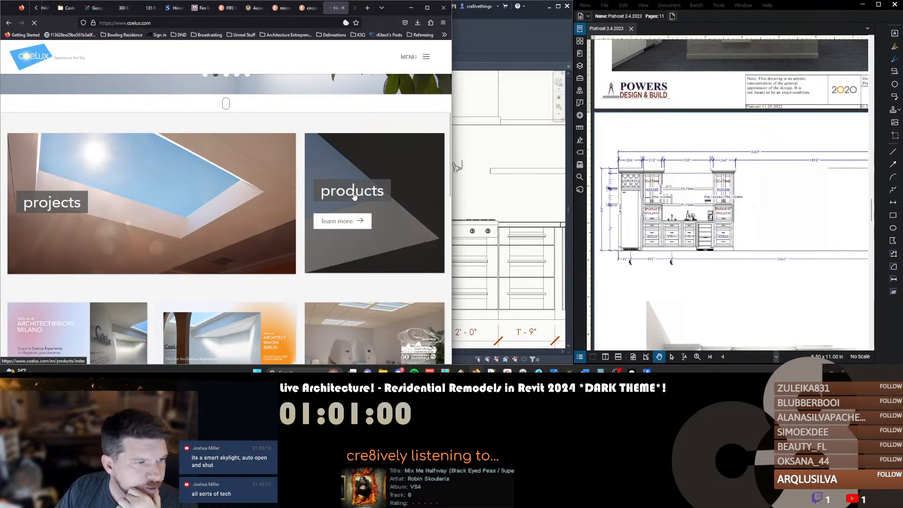
{"action": "left_click", "coordinate": [167, 193]}
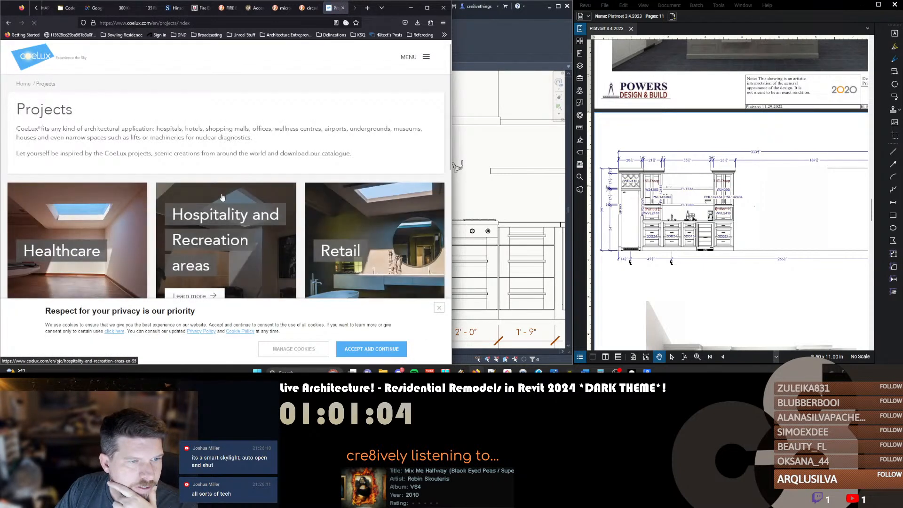
{"action": "scroll", "coordinate": [188, 179], "scroll_direction": "down", "scroll_amount": 3}
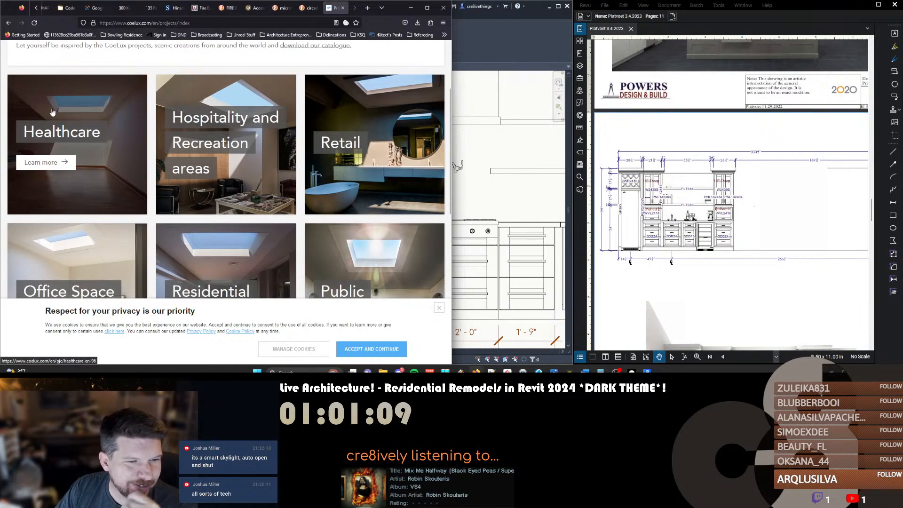
{"action": "scroll", "coordinate": [55, 112], "scroll_direction": "down", "scroll_amount": 2}
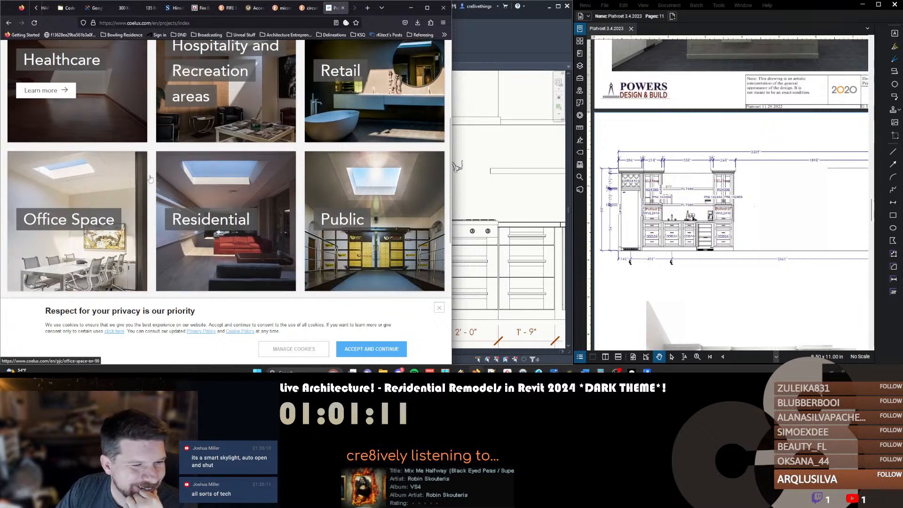
Open the Residential project category and read through its page
{"action": "left_click", "coordinate": [261, 213]}
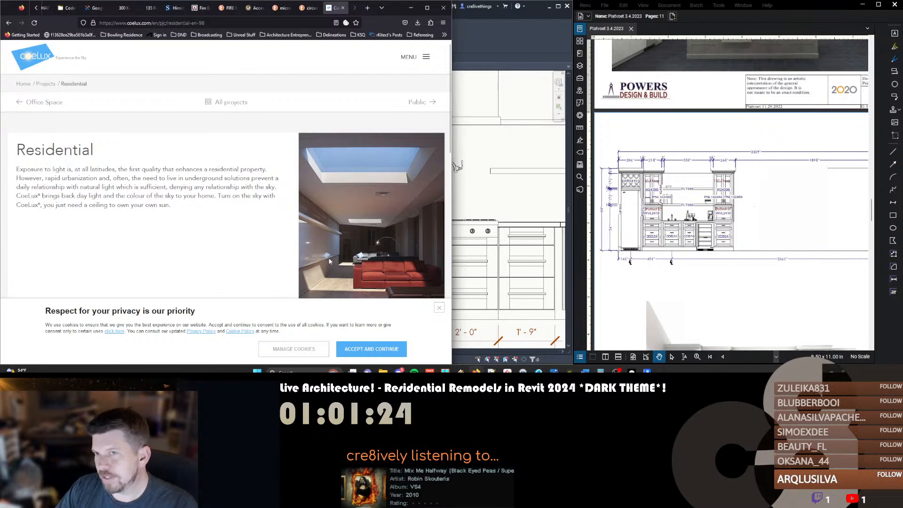
{"action": "scroll", "coordinate": [209, 213], "scroll_direction": "down", "scroll_amount": 7}
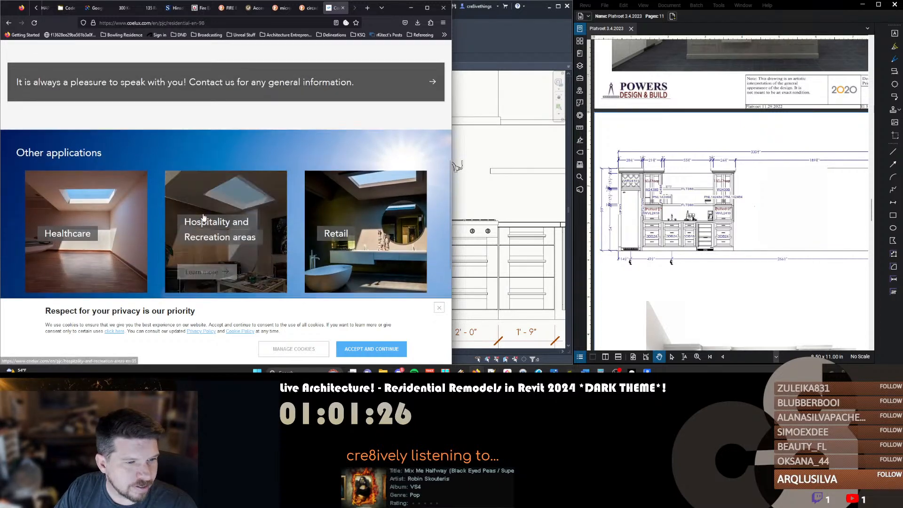
{"action": "scroll", "coordinate": [104, 236], "scroll_direction": "up", "scroll_amount": 8}
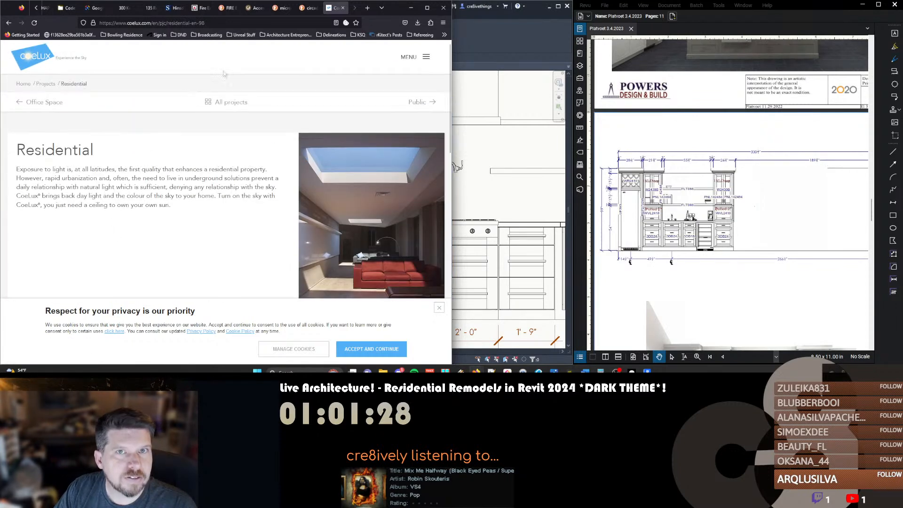
{"action": "scroll", "coordinate": [330, 9], "scroll_direction": "up", "scroll_amount": 4}
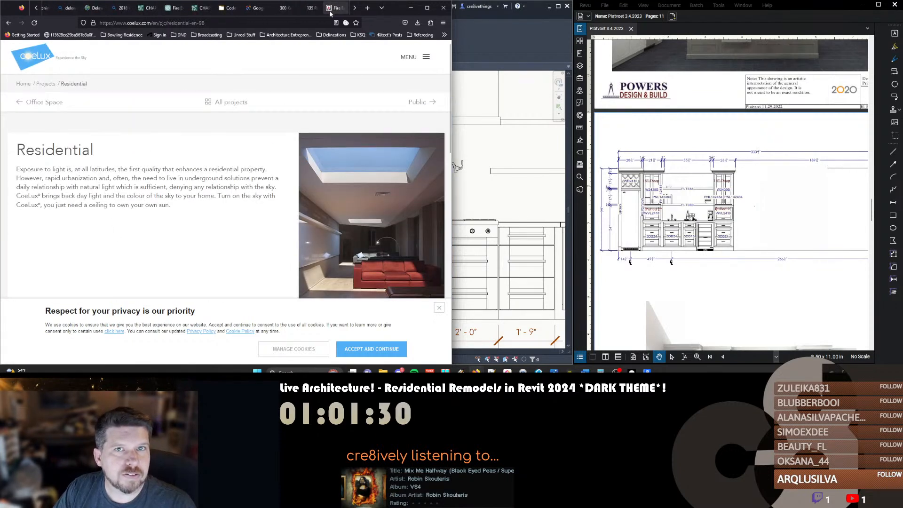
Close the CoeLux page, minimize the browser and switch back to the Kitchen Stove elevation in Revit
{"action": "left_click", "coordinate": [330, 14]}
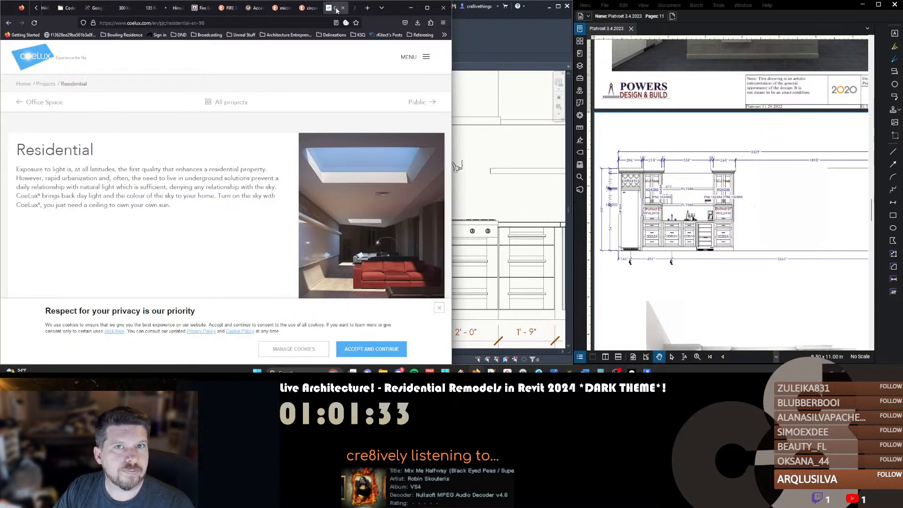
{"action": "left_click", "coordinate": [347, 8]}
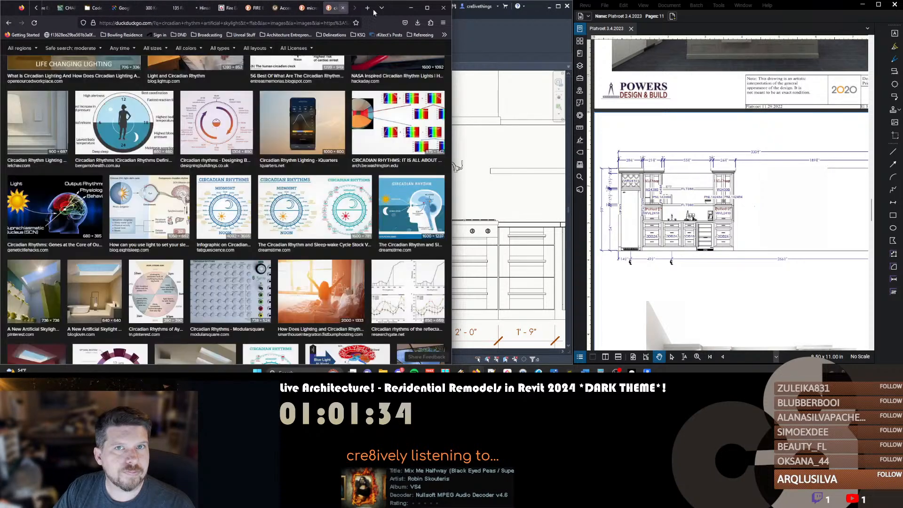
{"action": "left_click", "coordinate": [404, 11]}
{"action": "scroll", "coordinate": [332, 192], "scroll_direction": "up", "scroll_amount": 3}
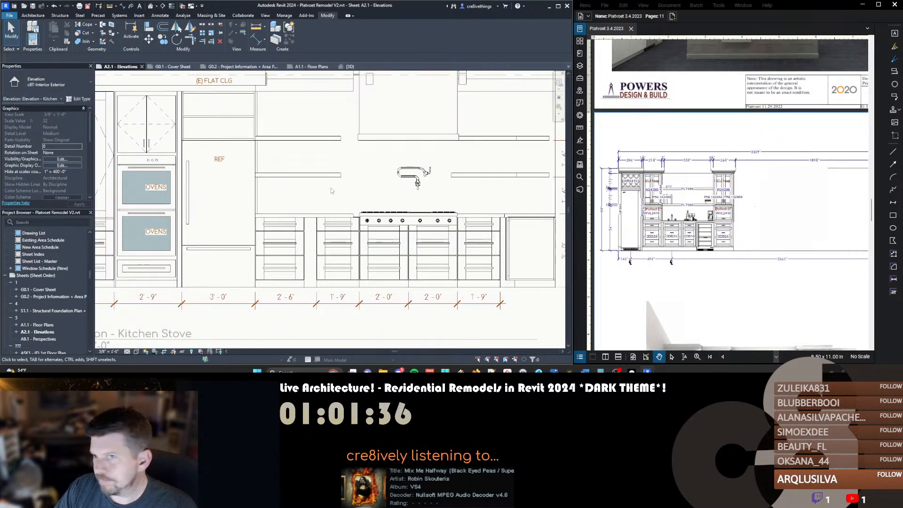
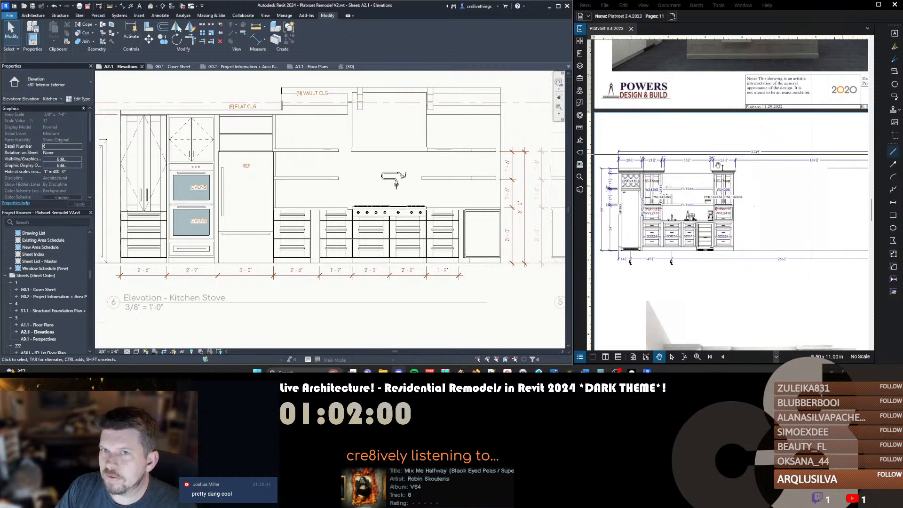
Move the pantry, double-oven and refrigerator units, adjacent drawer base and their walls sideways in the elevation to close the gap beside the next base cabinet
{"action": "scroll", "coordinate": [329, 226], "scroll_direction": "down", "scroll_amount": 2}
{"action": "scroll", "coordinate": [329, 233], "scroll_direction": "up", "scroll_amount": 2}
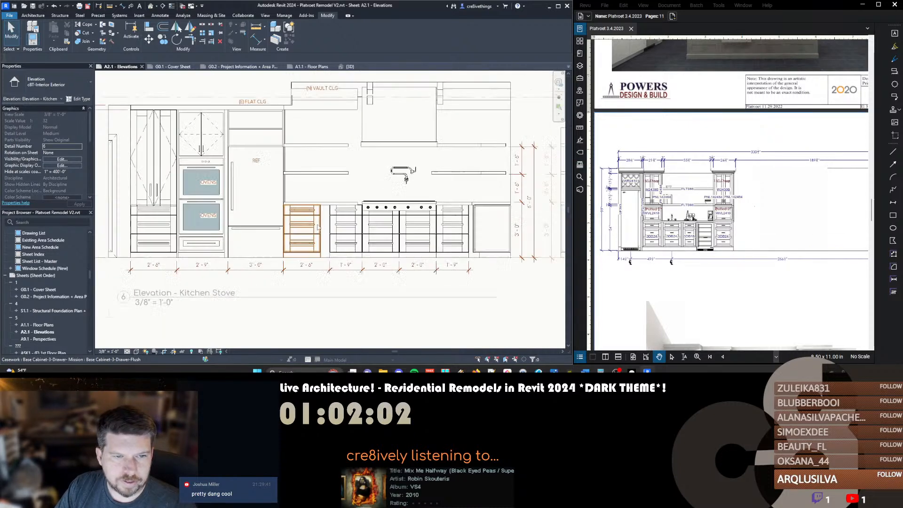
{"action": "left_click", "coordinate": [296, 208]}
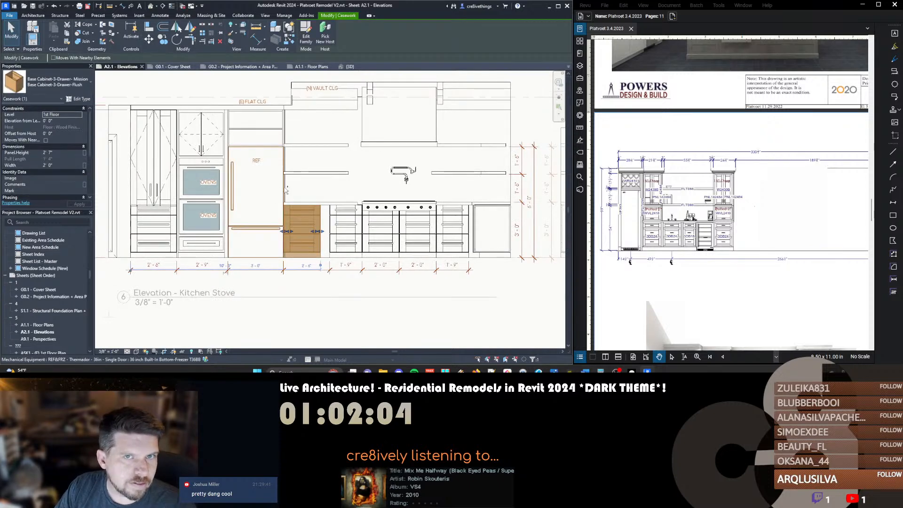
{"action": "left_click", "coordinate": [280, 184], "text": "ctrl"}
{"action": "left_click", "coordinate": [278, 128], "text": "ctrl"}
{"action": "left_click", "coordinate": [201, 141], "text": "ctrl"}
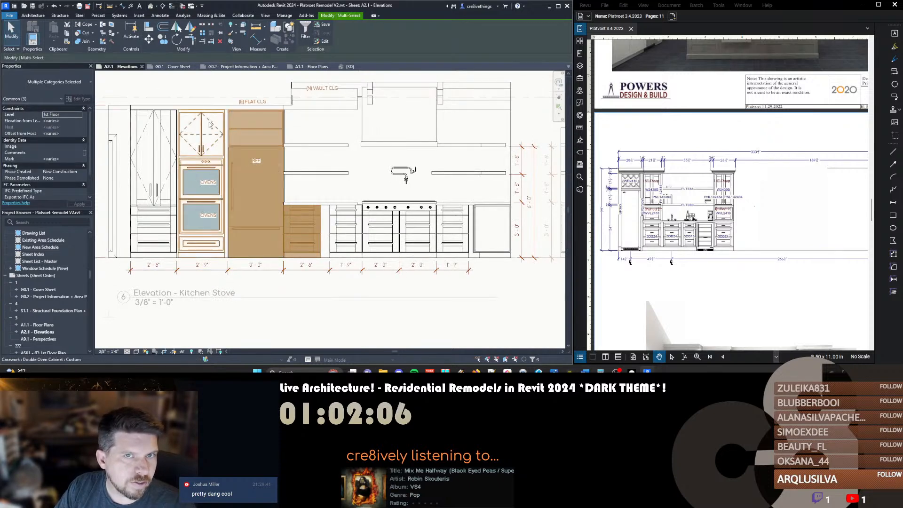
{"action": "left_click", "coordinate": [153, 155], "text": "ctrl"}
{"action": "left_click", "coordinate": [148, 213], "text": "ctrl"}
{"action": "scroll", "coordinate": [227, 159], "scroll_direction": "up", "scroll_amount": 3}
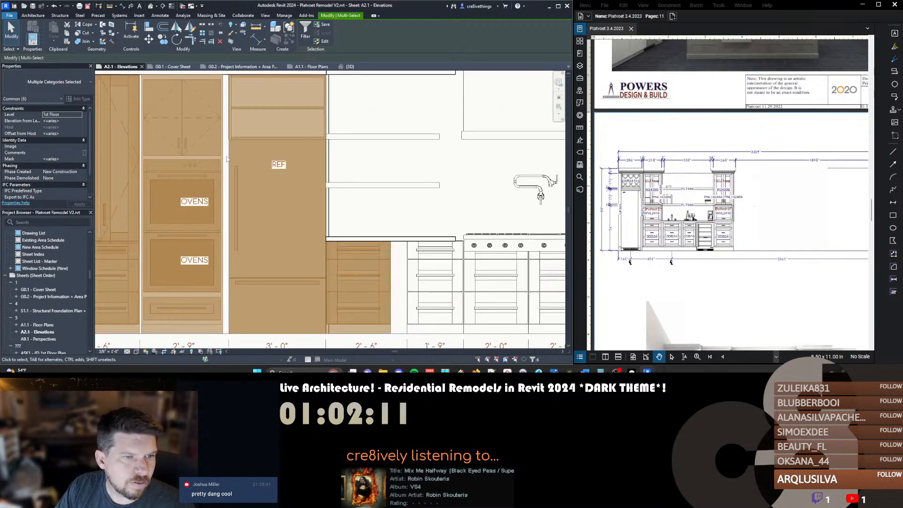
{"action": "left_click", "coordinate": [227, 159], "text": "ctrl"}
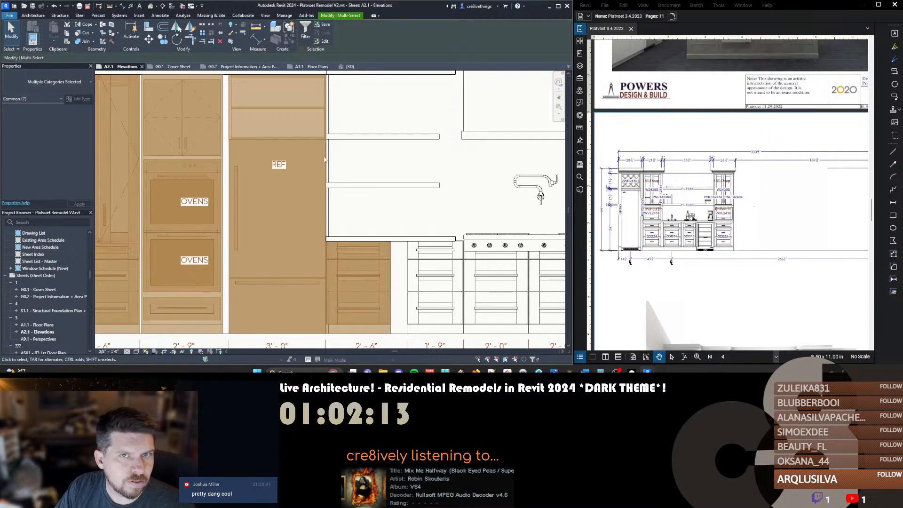
{"action": "scroll", "coordinate": [330, 152], "scroll_direction": "down", "scroll_amount": 3}
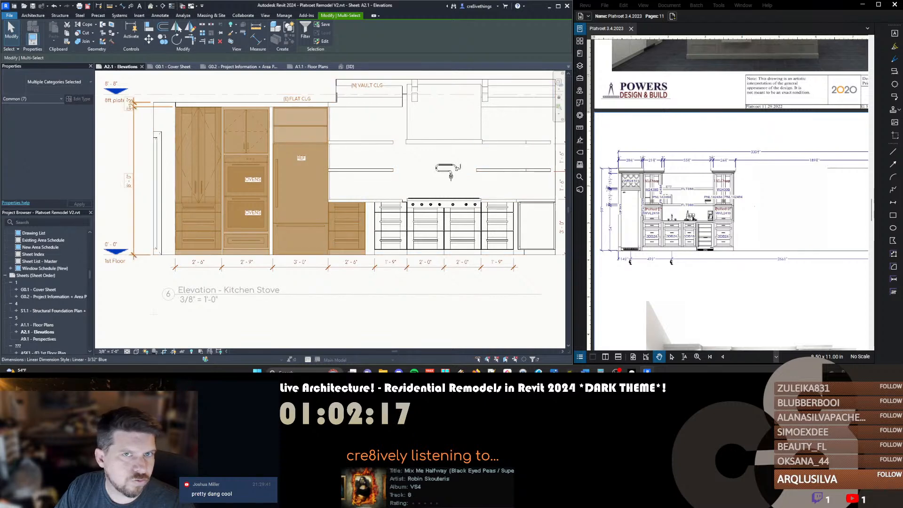
{"action": "scroll", "coordinate": [184, 106], "scroll_direction": "up", "scroll_amount": 4}
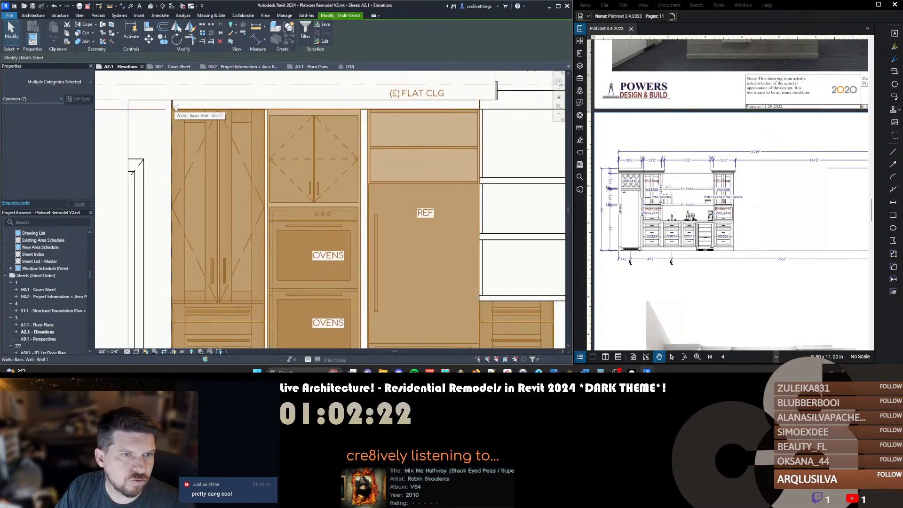
{"action": "left_click", "coordinate": [174, 107], "text": "ctrl"}
{"action": "scroll", "coordinate": [177, 106], "scroll_direction": "up", "scroll_amount": 4}
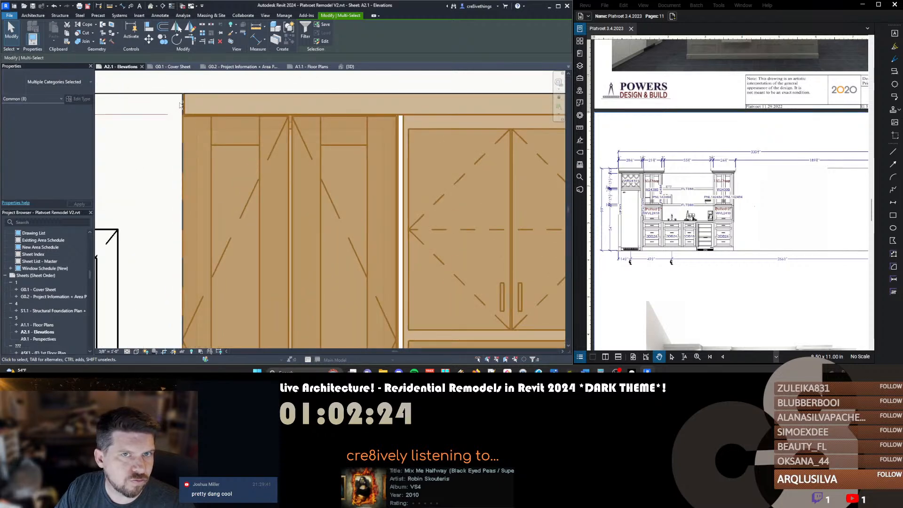
{"action": "left_click", "coordinate": [181, 107], "text": "ctrl"}
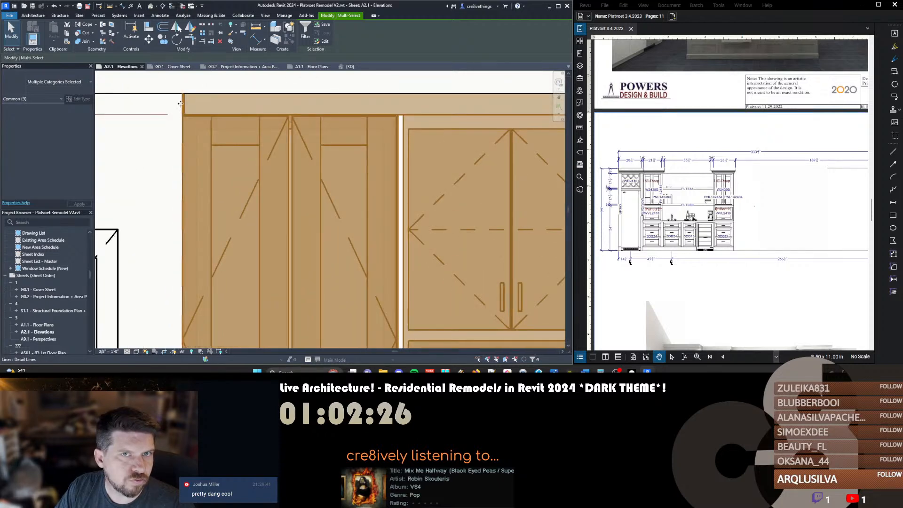
{"action": "scroll", "coordinate": [182, 107], "scroll_direction": "down", "scroll_amount": 7}
{"action": "scroll", "coordinate": [450, 107], "scroll_direction": "up", "scroll_amount": 5}
{"action": "scroll", "coordinate": [450, 109], "scroll_direction": "down", "scroll_amount": 4}
{"action": "middle_click_drag", "start_coordinate": [463, 122], "coordinate": [385, 124]}
{"action": "key", "text": "m"}
{"action": "key", "text": "v"}
{"action": "left_click", "coordinate": [390, 146]}
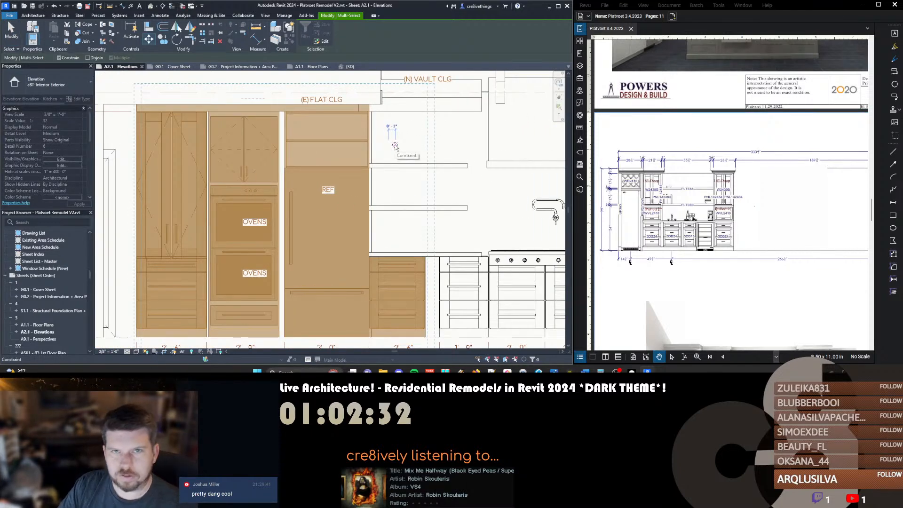
{"action": "left_click", "coordinate": [403, 146]}
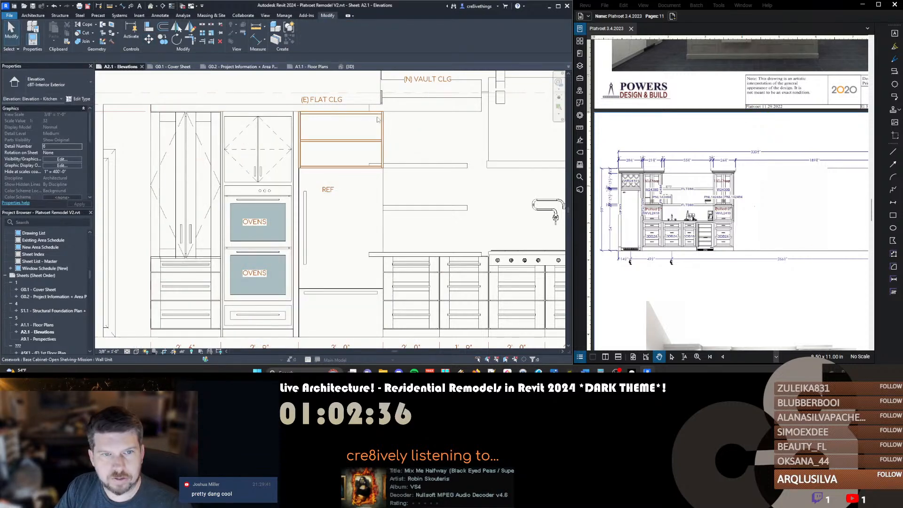
In the 3D view, align the short wall above the open shelving with the refrigerator cabinet's end panel
{"action": "scroll", "coordinate": [371, 121], "scroll_direction": "up", "scroll_amount": 2}
{"action": "key", "text": "ctrl+Tab"}
{"action": "middle_click_drag", "start_coordinate": [388, 173], "coordinate": [476, 180], "text": "shift"}
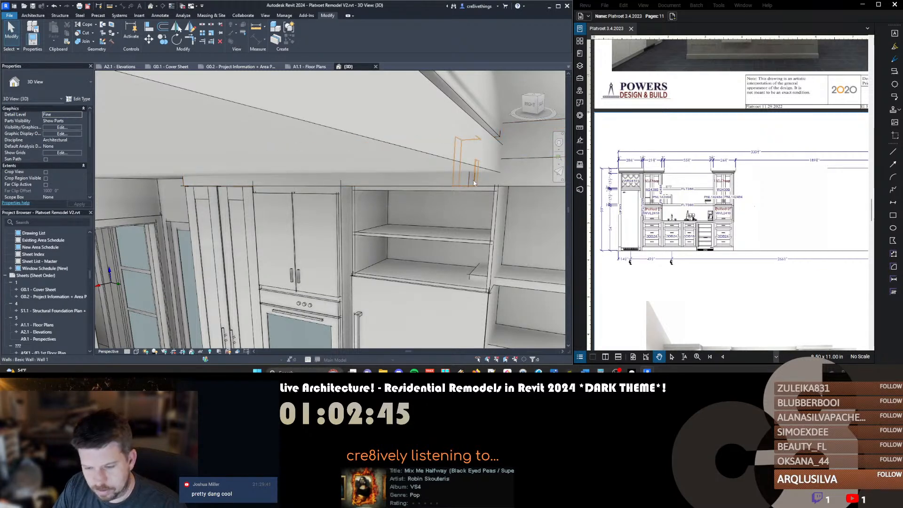
{"action": "key", "text": "a"}
{"action": "key", "text": "l"}
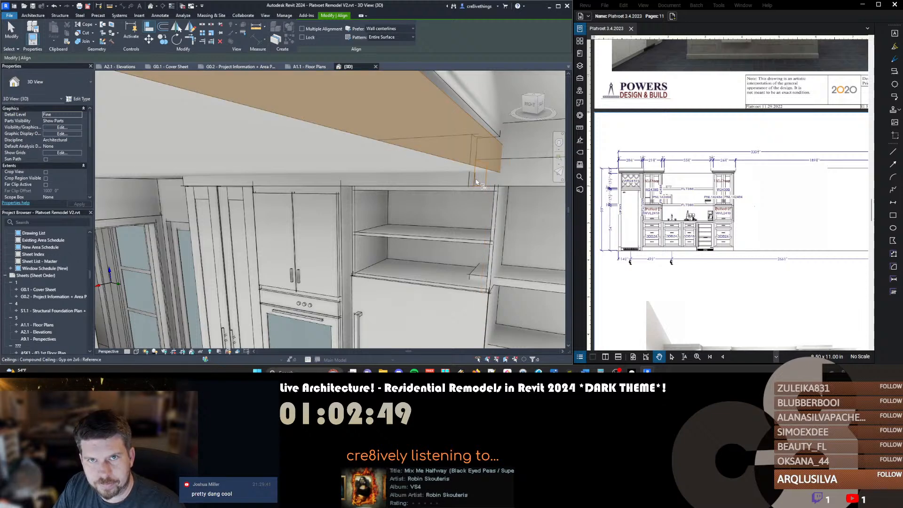
{"action": "left_click", "coordinate": [477, 182]}
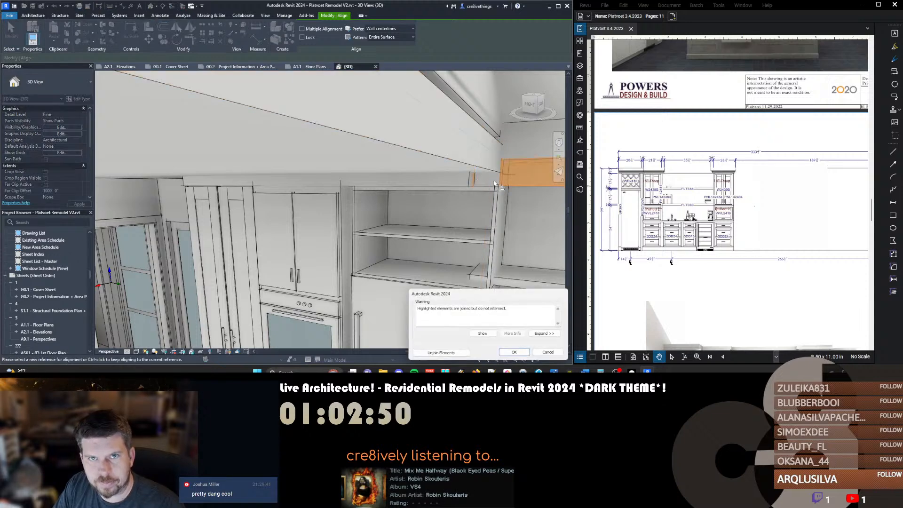
{"action": "left_click", "coordinate": [513, 351]}
{"action": "key", "text": "Escape"}
{"action": "middle_click_drag", "start_coordinate": [501, 182], "coordinate": [436, 175], "text": "shift"}
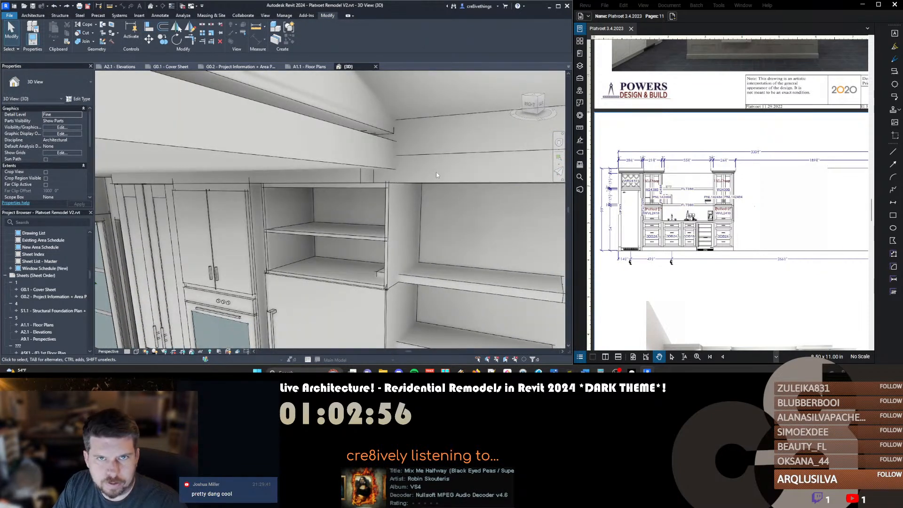
Trim the wall beside the refrigerator and the soffit wall above the floating shelves to a corner
{"action": "key", "text": "t"}
{"action": "key", "text": "r"}
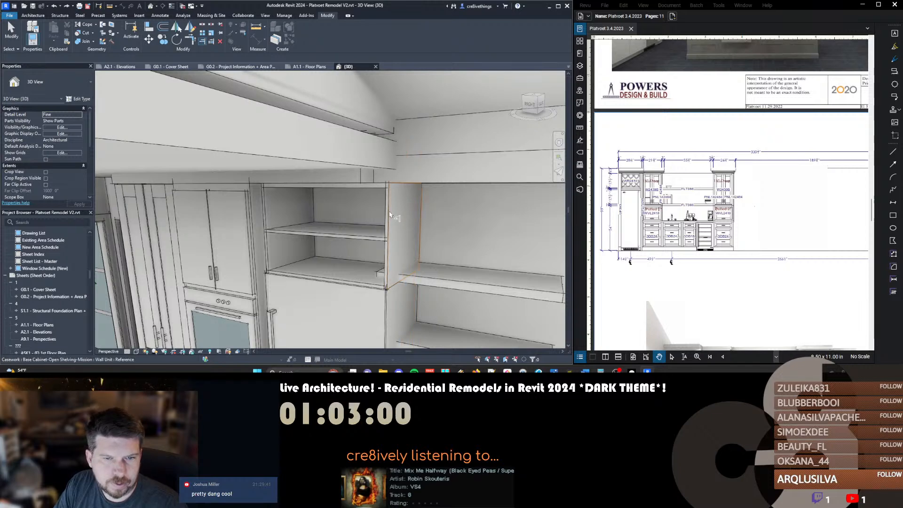
{"action": "left_click", "coordinate": [400, 214]}
{"action": "left_click", "coordinate": [440, 187]}
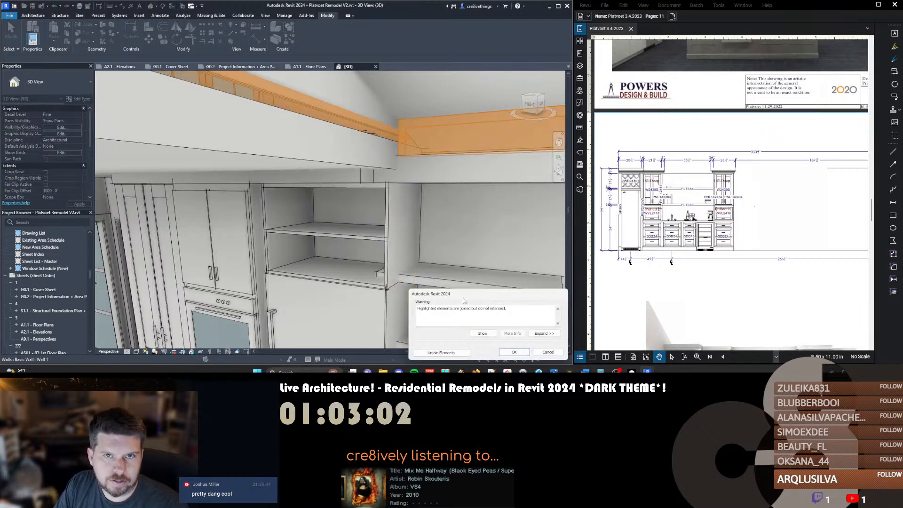
{"action": "left_click", "coordinate": [513, 353]}
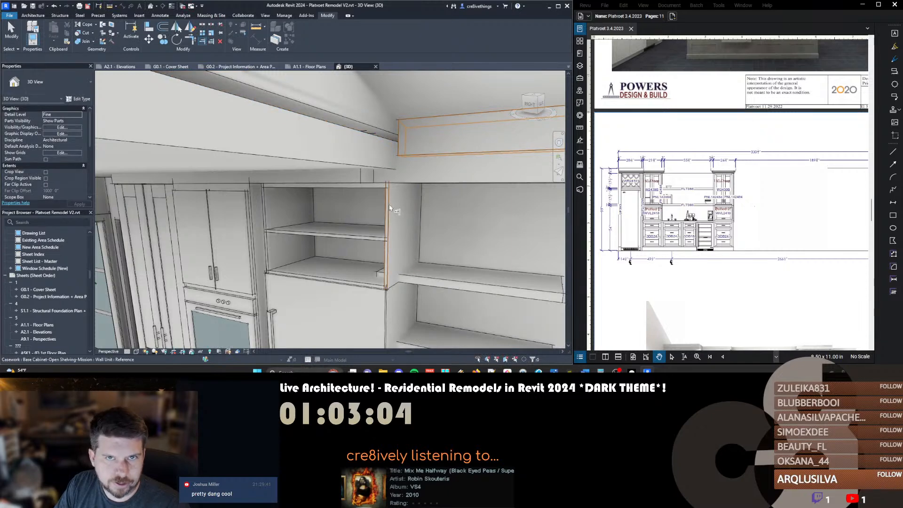
{"action": "key", "text": "Escape"}
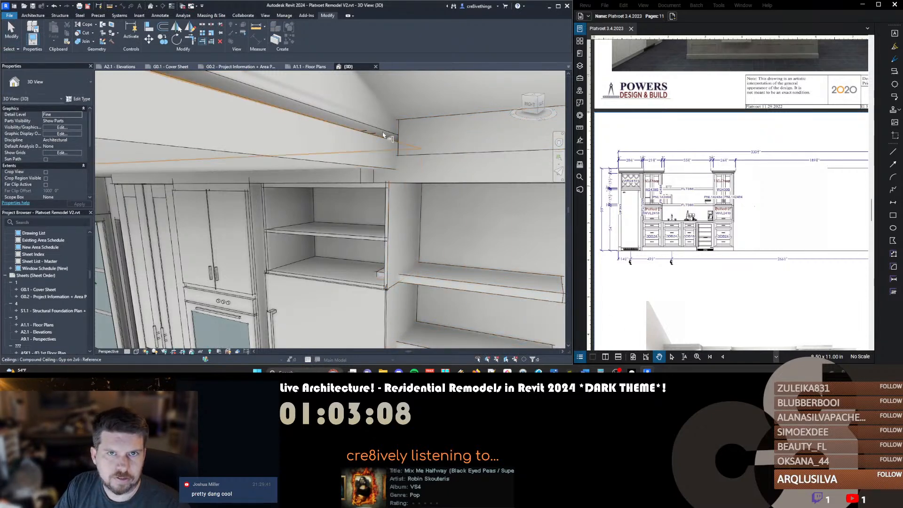
Edit the boundary of the Gyp on 2x6 ceiling over the floating shelves, aligning its edge with the refrigerator's side wall
{"action": "left_click", "coordinate": [431, 179]}
{"action": "scroll", "coordinate": [390, 179], "scroll_direction": "down", "scroll_amount": 3}
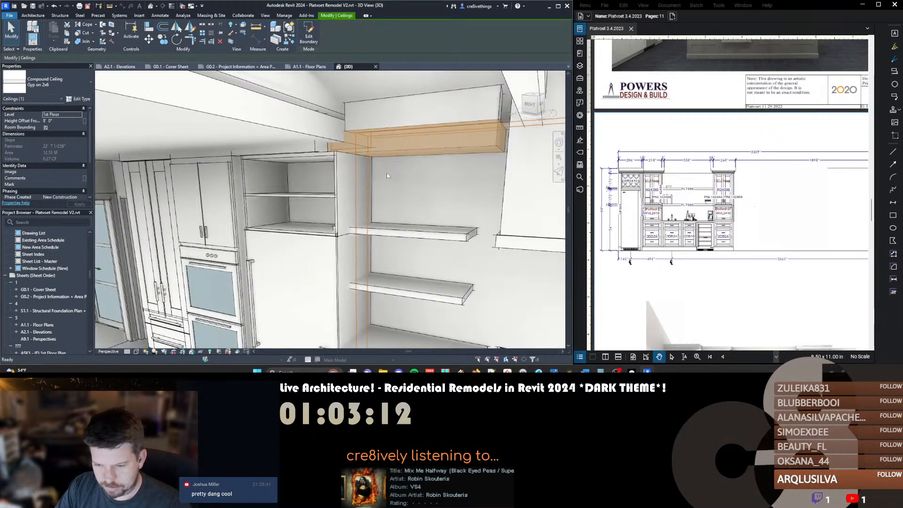
{"action": "key", "text": "e"}
{"action": "key", "text": "b"}
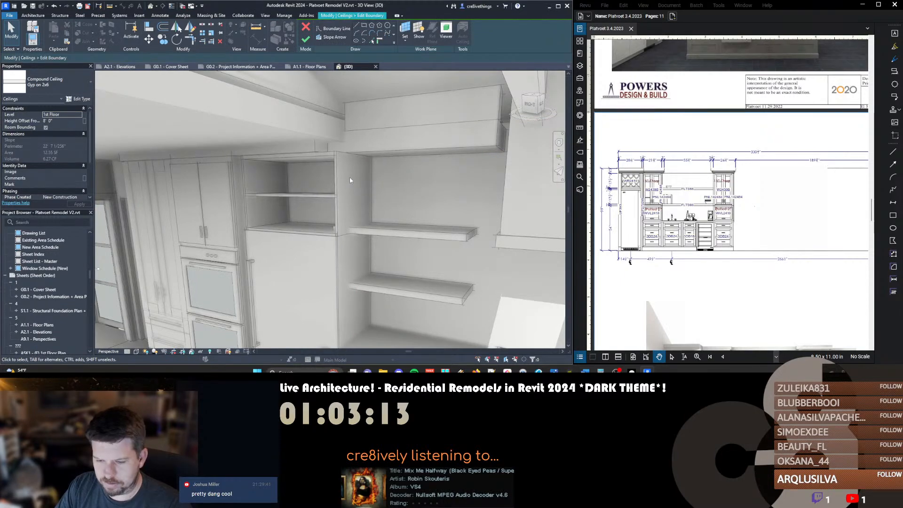
{"action": "key", "text": "a"}
{"action": "key", "text": "l"}
{"action": "middle_click_drag", "start_coordinate": [363, 230], "coordinate": [346, 235], "text": "shift"}
{"action": "left_click", "coordinate": [357, 208]}
{"action": "middle_click_drag", "start_coordinate": [378, 177], "coordinate": [376, 150]}
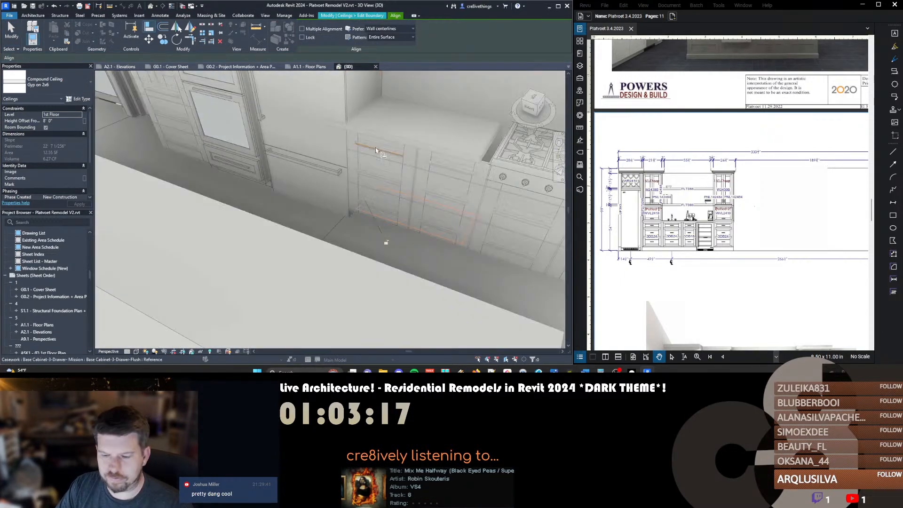
{"action": "key", "text": "f"}
{"action": "key", "text": "s"}
{"action": "left_click", "coordinate": [510, 354]}
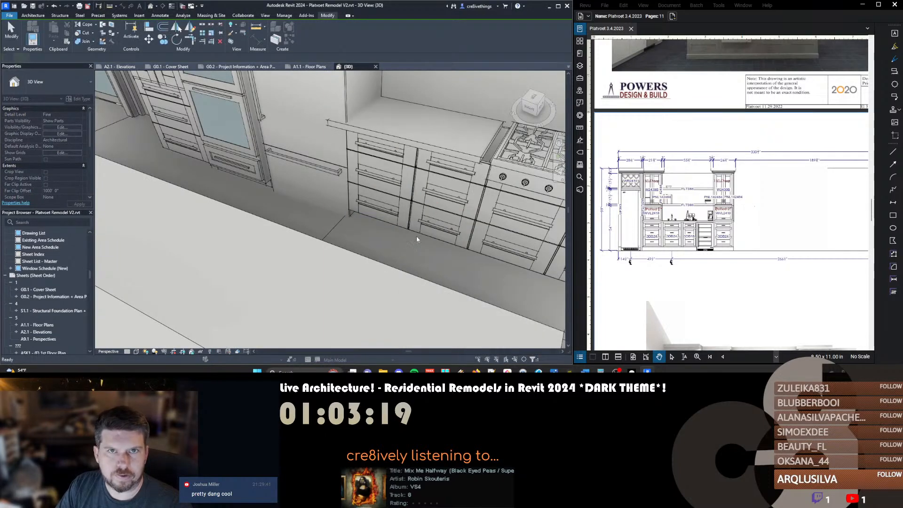
{"action": "left_click", "coordinate": [423, 224]}
{"action": "middle_click_drag", "start_coordinate": [418, 207], "coordinate": [426, 241]}
{"action": "key", "text": "e"}
{"action": "key", "text": "f"}
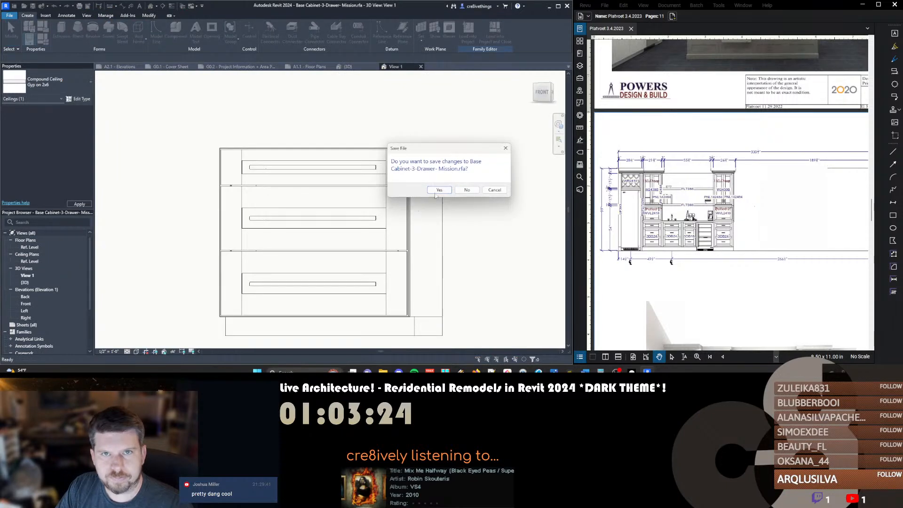
{"action": "left_click", "coordinate": [462, 190]}
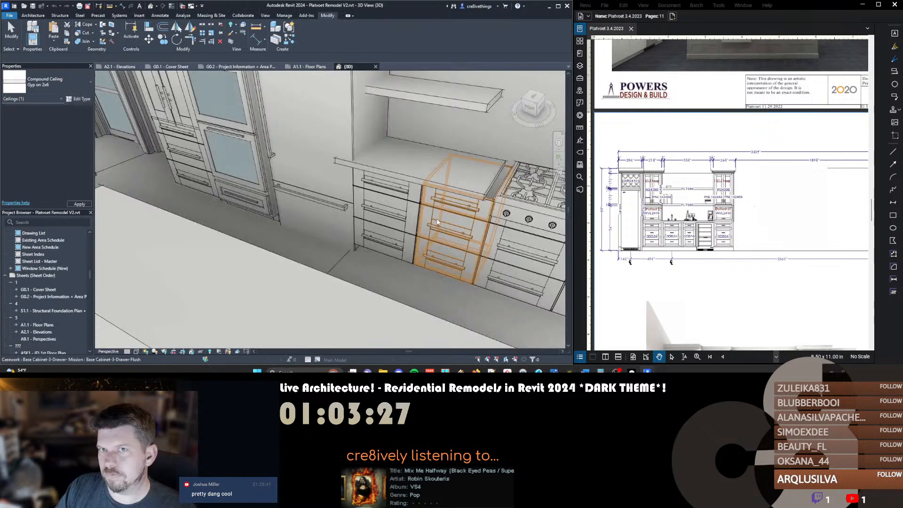
{"action": "left_click", "coordinate": [8, 20]}
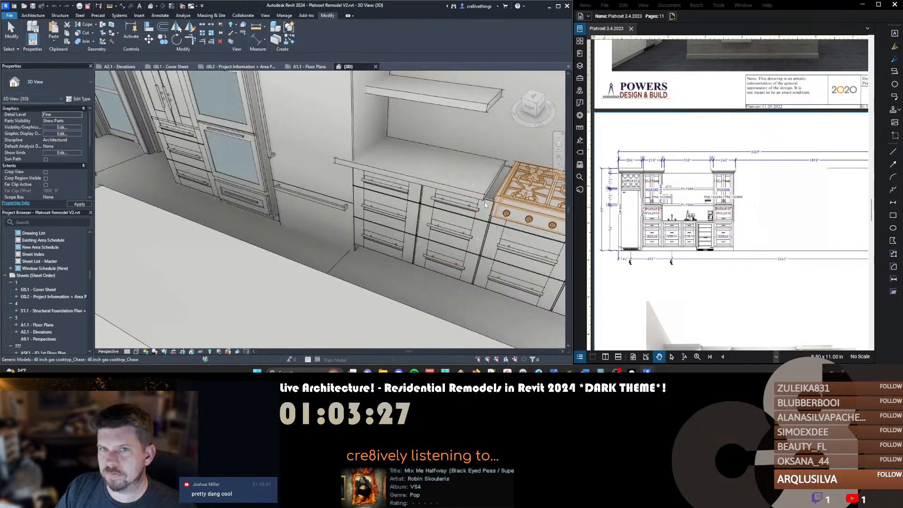
Edit the Granite Counter boundary so its end aligns with the refrigerator's side wall, without attaching walls to it
{"action": "double_click", "coordinate": [378, 168]}
{"action": "key", "text": "a"}
{"action": "key", "text": "l"}
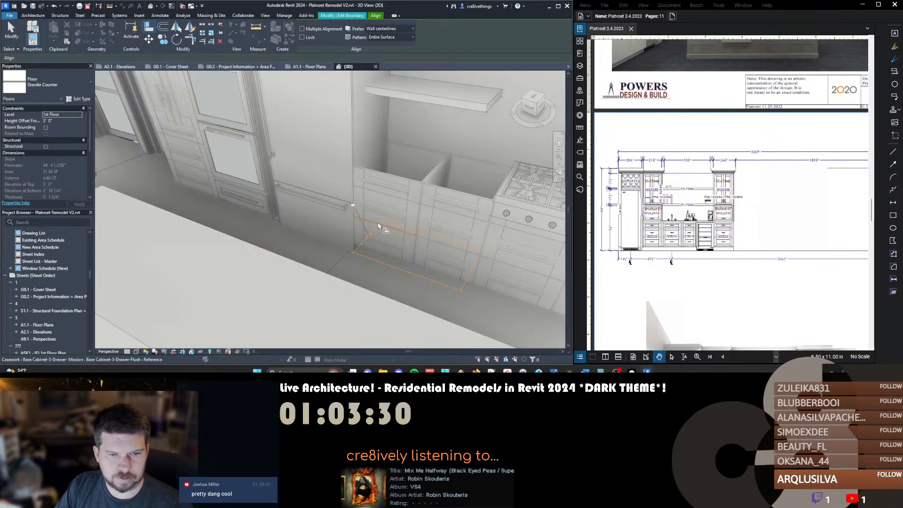
{"action": "key", "text": "f"}
{"action": "key", "text": "s"}
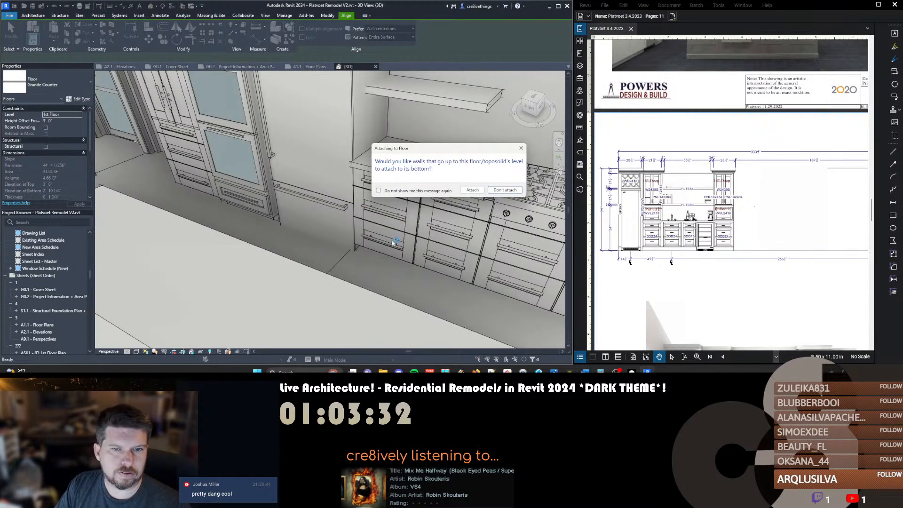
{"action": "left_click", "coordinate": [497, 193]}
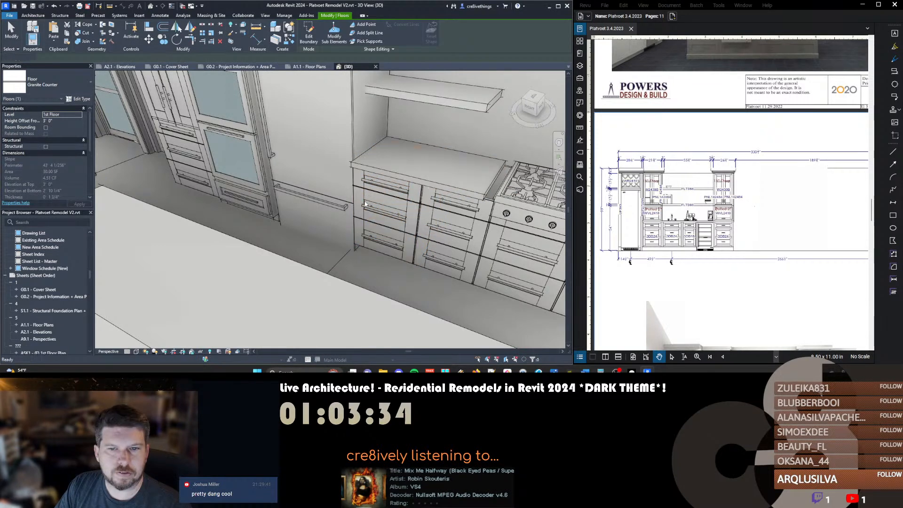
Reopen the Granite Counter boundary and align its cutout edge with the cooktop side nearest the refrigerator
{"action": "key", "text": "Escape"}
{"action": "double_click", "coordinate": [460, 177]}
{"action": "key", "text": "a"}
{"action": "key", "text": "l"}
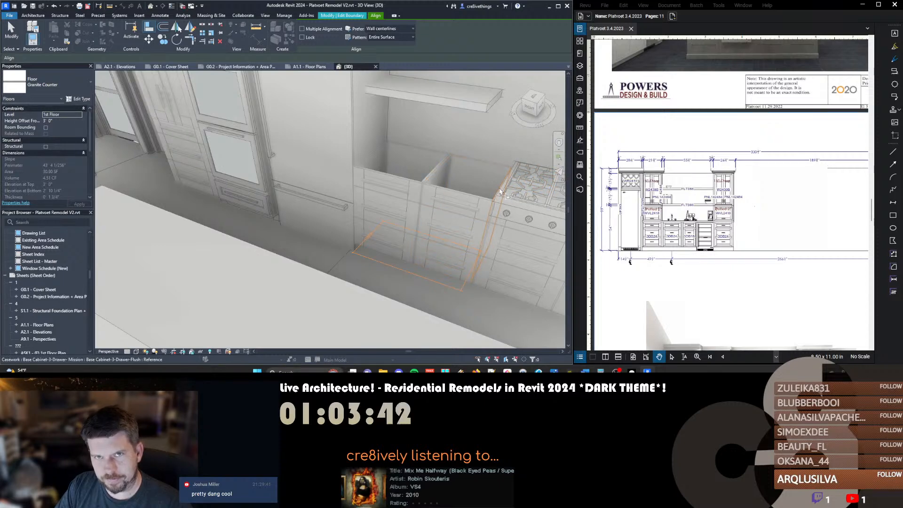
{"action": "middle_click_drag", "start_coordinate": [340, 202], "coordinate": [521, 215], "text": "shift"}
{"action": "scroll", "coordinate": [396, 182], "scroll_direction": "up", "scroll_amount": 2}
{"action": "scroll", "coordinate": [395, 180], "scroll_direction": "up", "scroll_amount": 3}
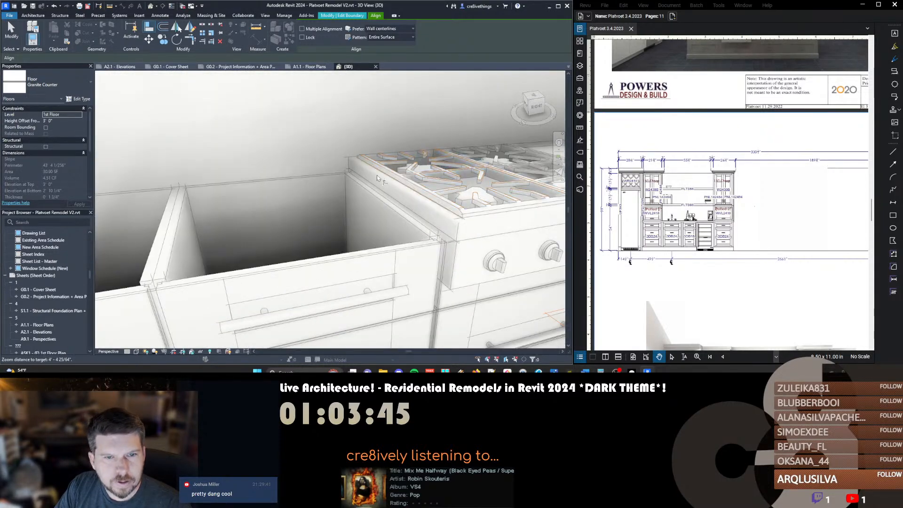
{"action": "left_click", "coordinate": [448, 258]}
{"action": "scroll", "coordinate": [442, 231], "scroll_direction": "down", "scroll_amount": 3}
Align the counter's other cutout edge with the far side of the cooktop and finish the boundary without attaching walls
{"action": "mouse_move", "coordinate": [436, 227]}
{"action": "middle_mouse_down", "text": "shift"}
{"action": "mouse_move", "coordinate": [415, 259]}
{"action": "mouse_move", "coordinate": [414, 286]}
{"action": "mouse_move", "coordinate": [221, 273]}
{"action": "mouse_move", "coordinate": [158, 289]}
{"action": "middle_mouse_up", "text": "shift"}
{"action": "left_click", "coordinate": [408, 280]}
{"action": "scroll", "coordinate": [221, 272], "scroll_direction": "down", "scroll_amount": 3}
{"action": "scroll", "coordinate": [463, 219], "scroll_direction": "up", "scroll_amount": 2}
{"action": "left_click", "coordinate": [469, 216]}
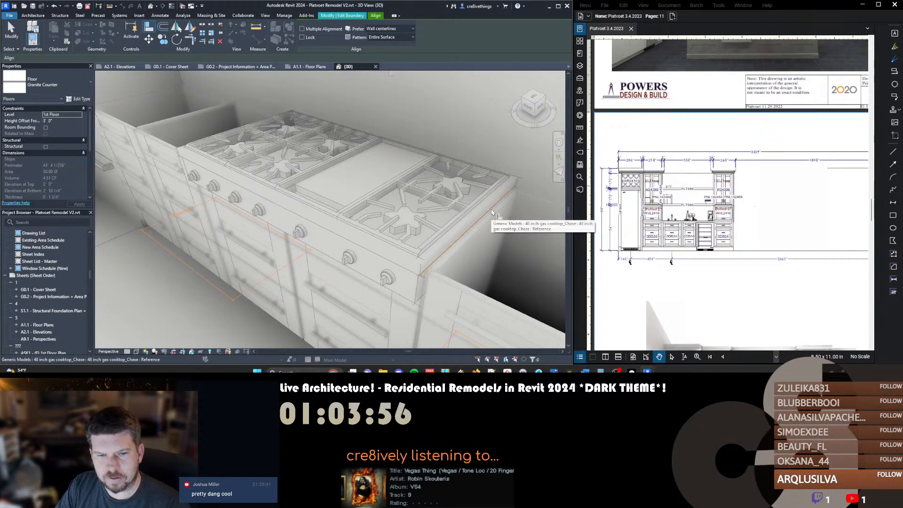
{"action": "left_click", "coordinate": [422, 286]}
{"action": "mouse_move", "coordinate": [450, 262]}
{"action": "middle_mouse_down", "text": "shift"}
{"action": "mouse_move", "coordinate": [429, 242]}
{"action": "mouse_move", "coordinate": [421, 250]}
{"action": "middle_mouse_up", "text": "shift"}
{"action": "scroll", "coordinate": [422, 249], "scroll_direction": "down", "scroll_amount": 3}
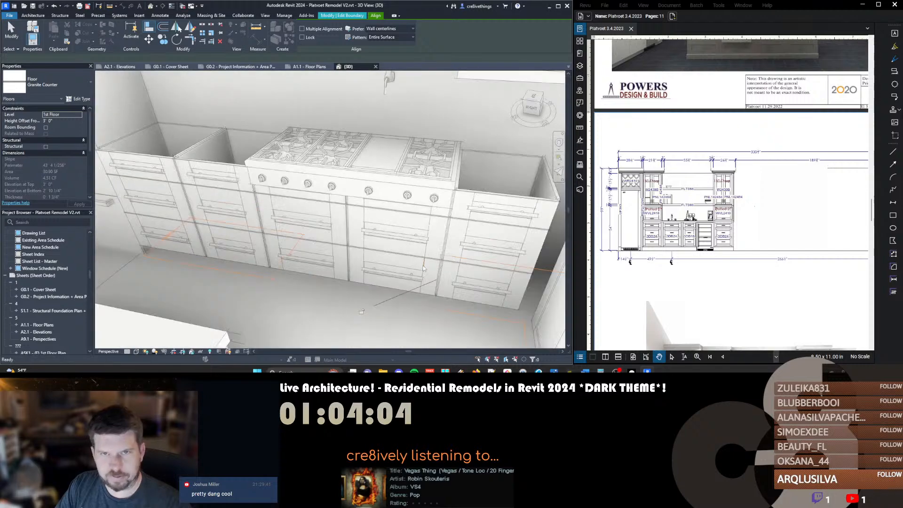
{"action": "key", "text": "f"}
{"action": "key", "text": "f"}
{"action": "left_click", "coordinate": [496, 193]}
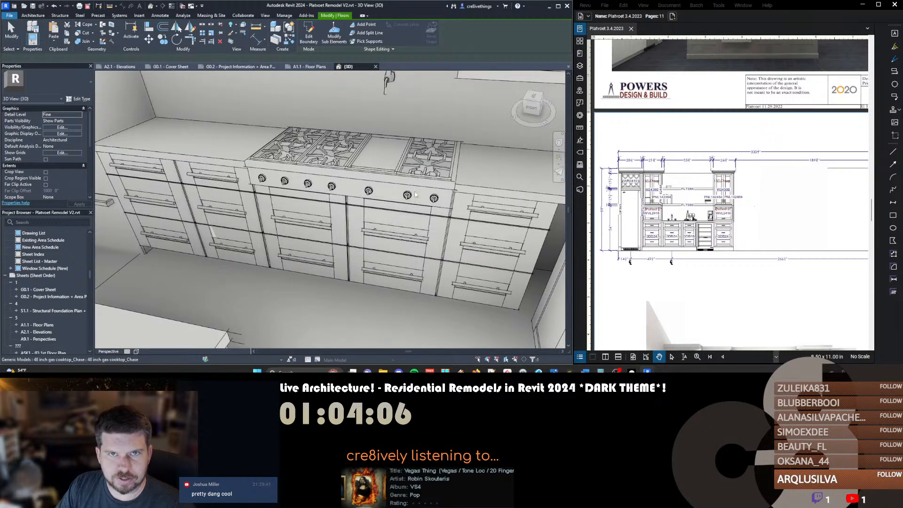
Edit the floating shelves in place, pulling both shelves' refrigerator ends back to the refrigerator's side wall, and finish the model
{"action": "scroll", "coordinate": [297, 211], "scroll_direction": "up", "scroll_amount": 2}
{"action": "middle_click_drag", "start_coordinate": [296, 210], "coordinate": [489, 254]}
{"action": "scroll", "coordinate": [489, 255], "scroll_direction": "down", "scroll_amount": 1}
{"action": "middle_click_drag", "start_coordinate": [354, 207], "coordinate": [386, 242]}
{"action": "left_click", "coordinate": [373, 159]}
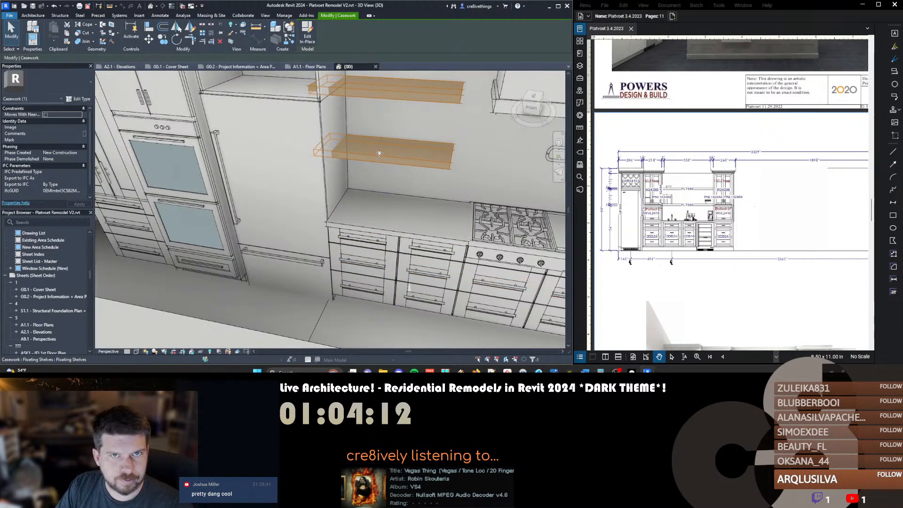
{"action": "left_click", "coordinate": [307, 36]}
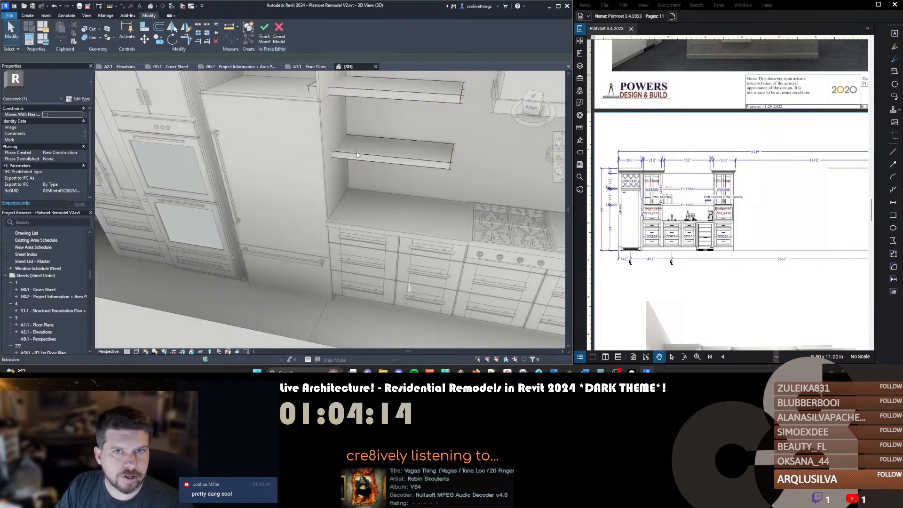
{"action": "left_click", "coordinate": [346, 149]}
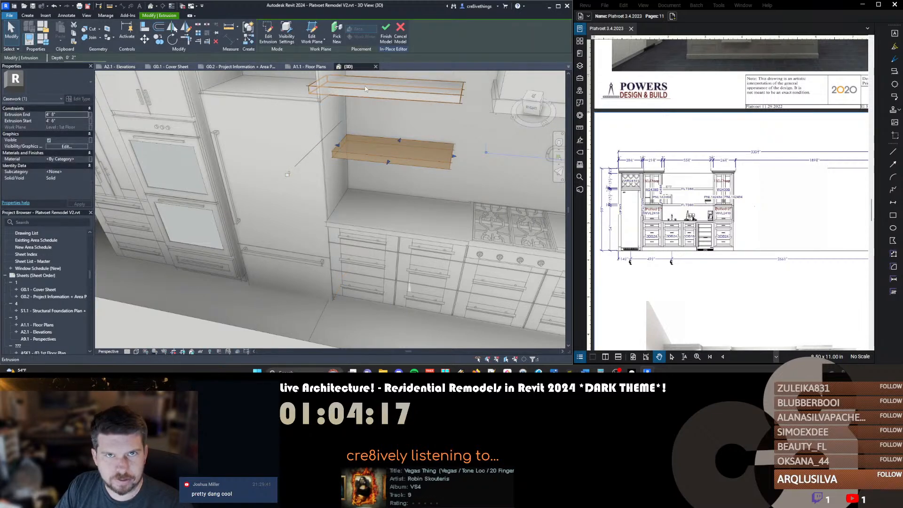
{"action": "left_click", "coordinate": [315, 88]}
{"action": "left_click_drag", "start_coordinate": [321, 85], "coordinate": [339, 92]}
{"action": "middle_click_drag", "start_coordinate": [419, 179], "coordinate": [409, 212]}
{"action": "middle_click_drag", "start_coordinate": [402, 273], "coordinate": [362, 230], "text": "shift"}
{"action": "key", "text": "f"}
{"action": "key", "text": "f"}
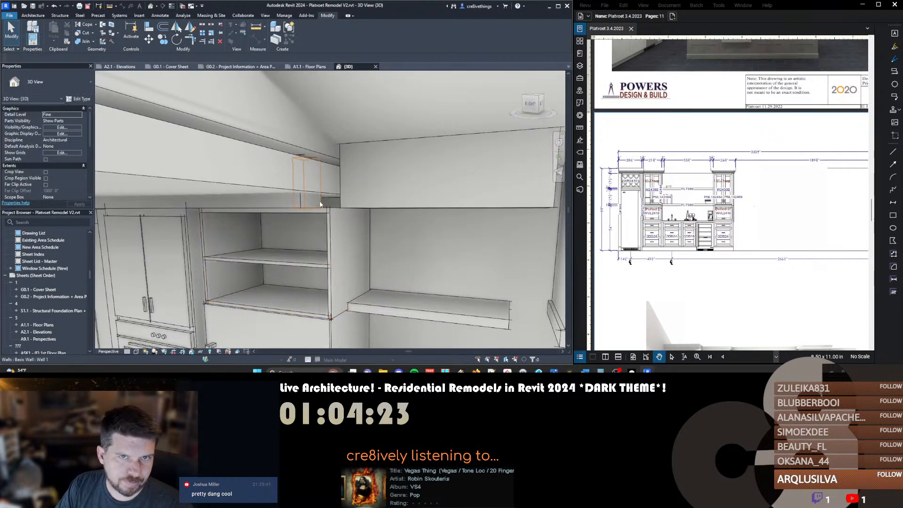
Align the short wall at the ceiling step with the side of the open-shelving cabinet above the refrigerator
{"action": "key", "text": "a"}
{"action": "key", "text": "l"}
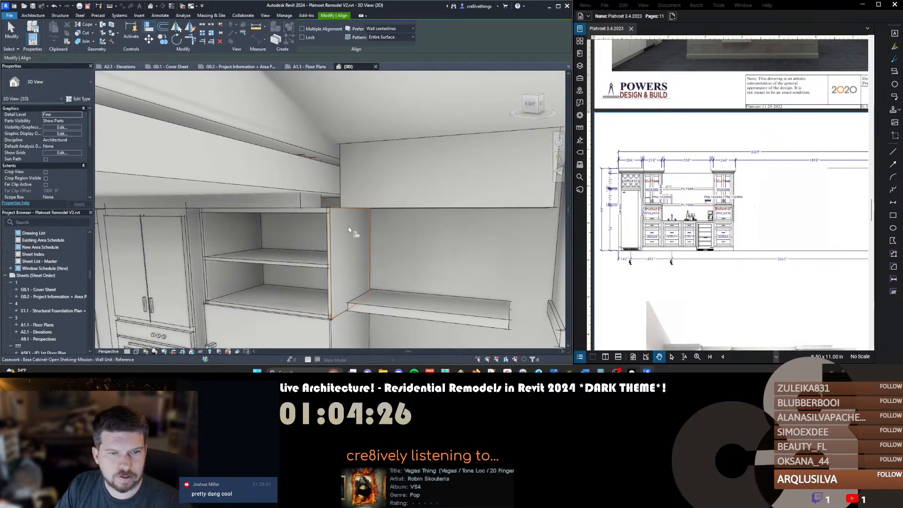
{"action": "key", "text": "Escape"}
{"action": "middle_click_drag", "start_coordinate": [299, 184], "coordinate": [365, 186], "text": "shift"}
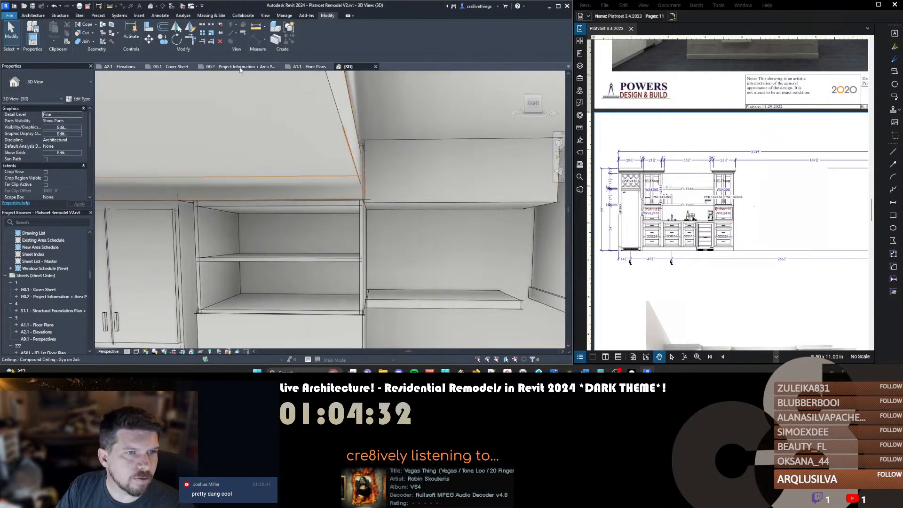
On the Kitchen Stove elevation, move the crop region's stepped edge between the flat and vault ceilings onto the refrigerator cabinet's side
{"action": "left_click", "coordinate": [120, 66]}
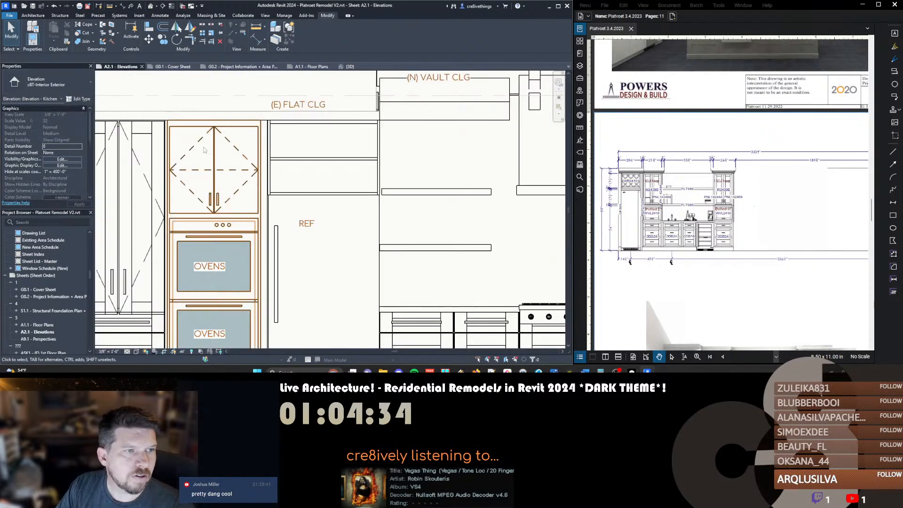
{"action": "middle_click_drag", "start_coordinate": [381, 110], "coordinate": [359, 145]}
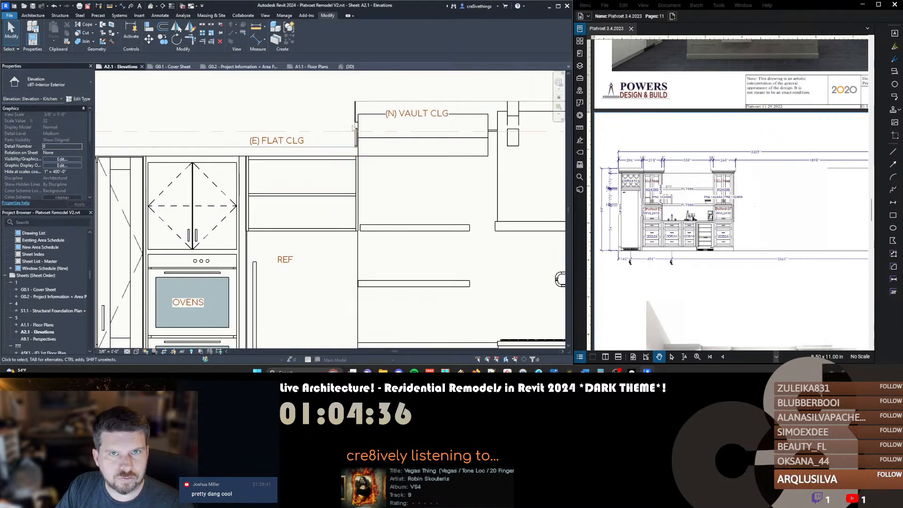
{"action": "left_click", "coordinate": [355, 127]}
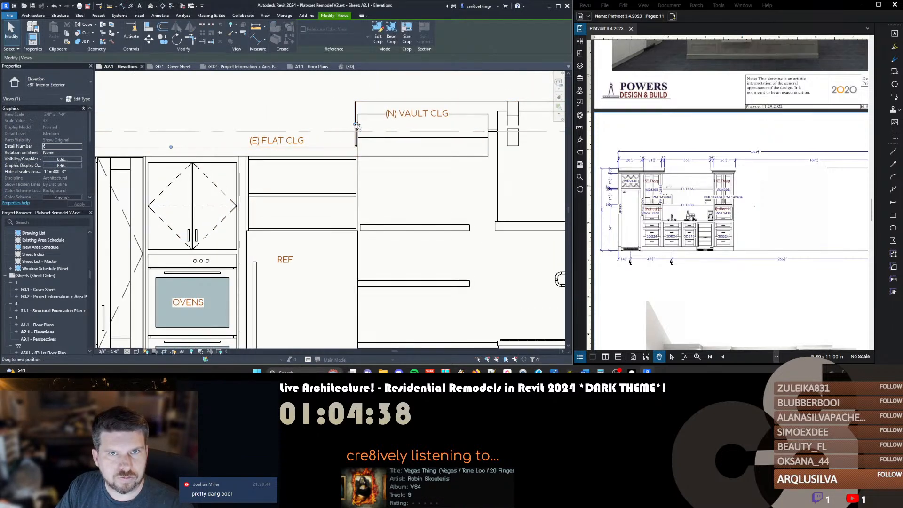
{"action": "double_click", "coordinate": [357, 125]}
{"action": "scroll", "coordinate": [254, 183], "scroll_direction": "down", "scroll_amount": 3}
{"action": "middle_click_drag", "start_coordinate": [423, 183], "coordinate": [349, 178]}
{"action": "scroll", "coordinate": [349, 178], "scroll_direction": "down", "scroll_amount": 1}
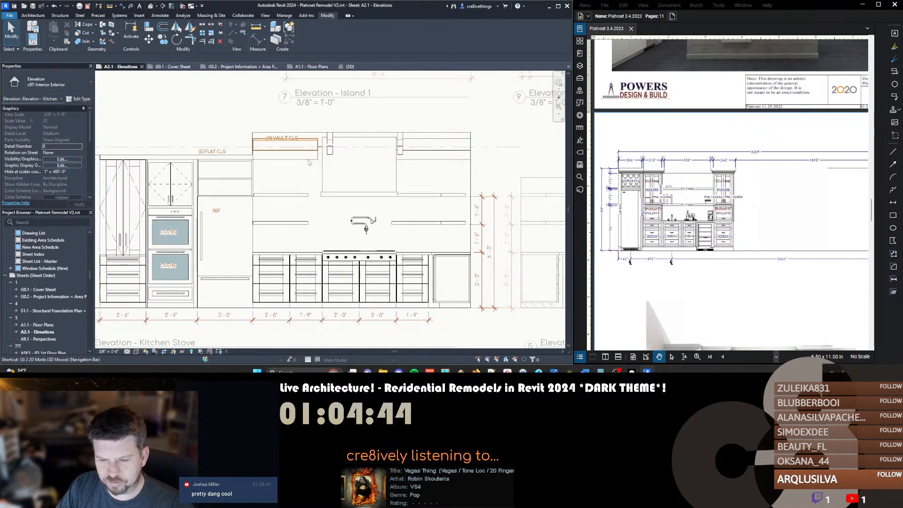
Edit the boundary of the Gyp on 2x6 ceiling in the 3D view, aligning its edge beside the vent hood
{"action": "key", "text": "d"}
{"action": "middle_click_drag", "start_coordinate": [527, 195], "coordinate": [430, 186]}
{"action": "left_click", "coordinate": [430, 186]}
{"action": "double_click", "coordinate": [430, 189]}
{"action": "key", "text": "a"}
{"action": "key", "text": "l"}
{"action": "middle_click_drag", "start_coordinate": [455, 206], "coordinate": [443, 256], "text": "shift"}
{"action": "right_click", "coordinate": [363, 234]}
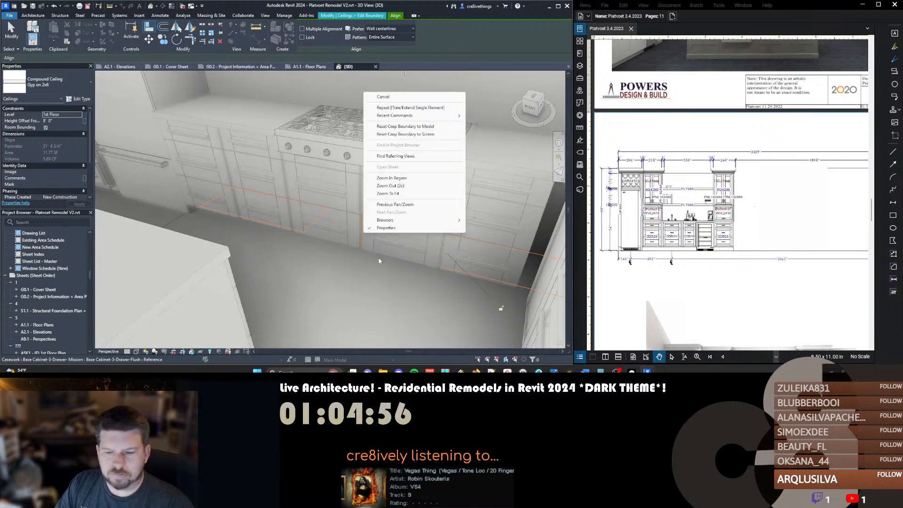
{"action": "key", "text": "Escape"}
{"action": "key", "text": "Escape"}
{"action": "key", "text": "Escape"}
{"action": "middle_click_drag", "start_coordinate": [408, 228], "coordinate": [236, 72], "text": "shift"}
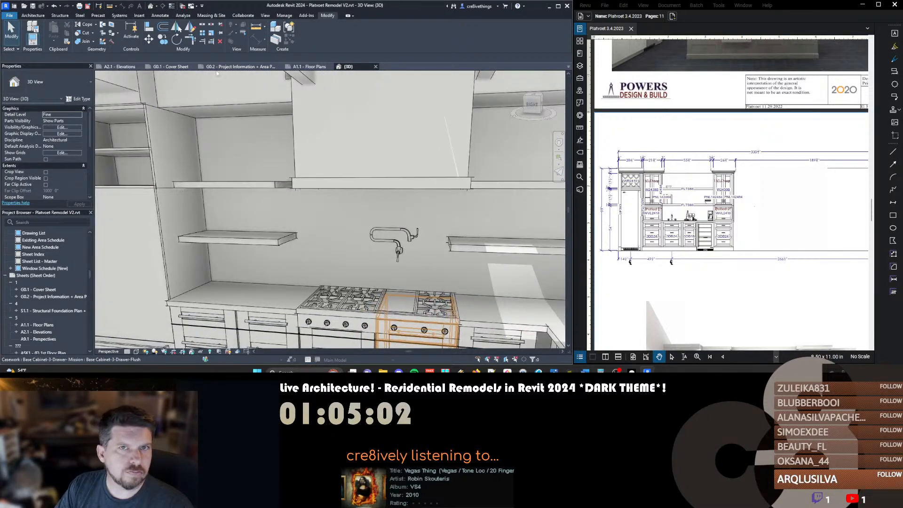
On the Kitchen Stove elevation, draw detail lines 3 inches outward from the hood's refrigerator side and down past the lower shelf
{"action": "left_click", "coordinate": [120, 66]}
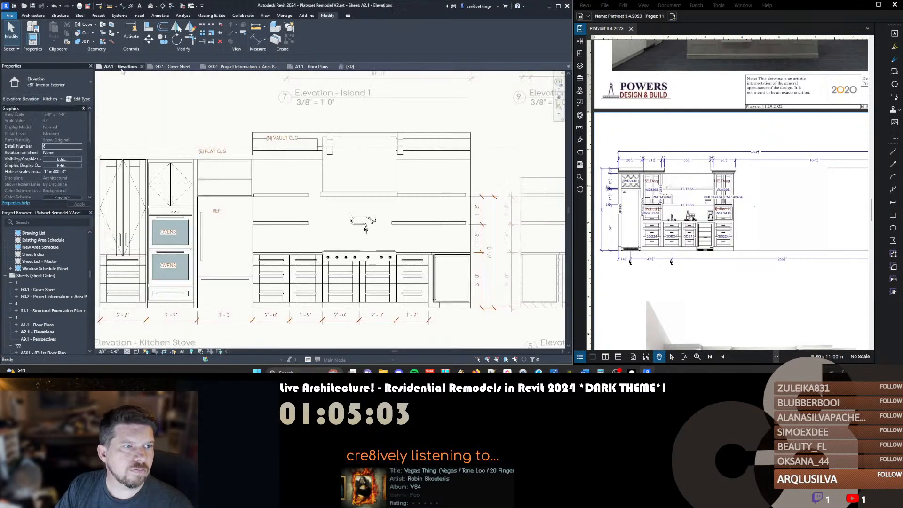
{"action": "left_click", "coordinate": [300, 196]}
{"action": "scroll", "coordinate": [322, 194], "scroll_direction": "up", "scroll_amount": 3}
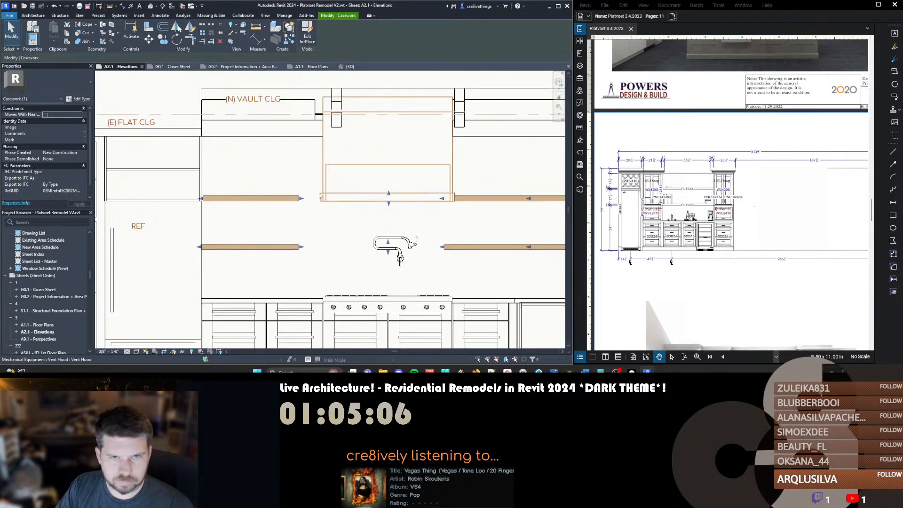
{"action": "key", "text": "d"}
{"action": "key", "text": "l"}
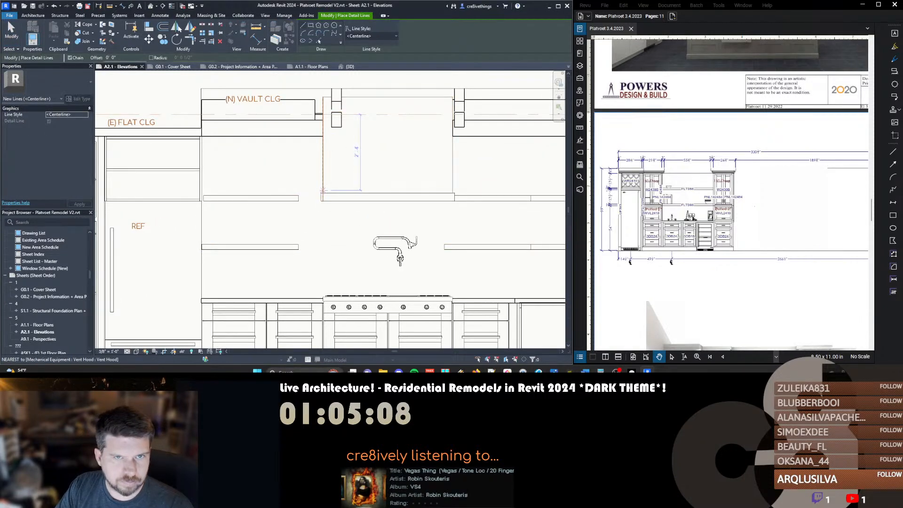
{"action": "type", "text": "0 3"}
{"action": "key", "text": "Return"}
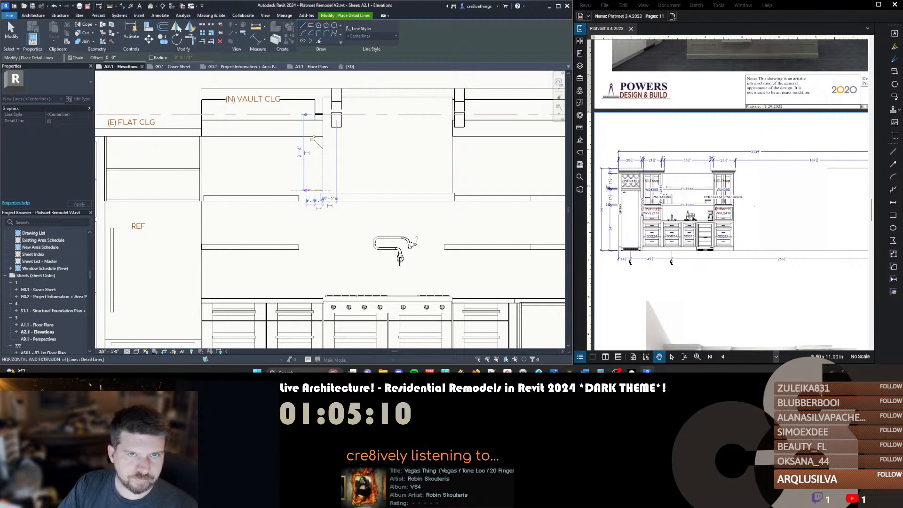
{"action": "left_click", "coordinate": [315, 252]}
{"action": "key", "text": "Escape"}
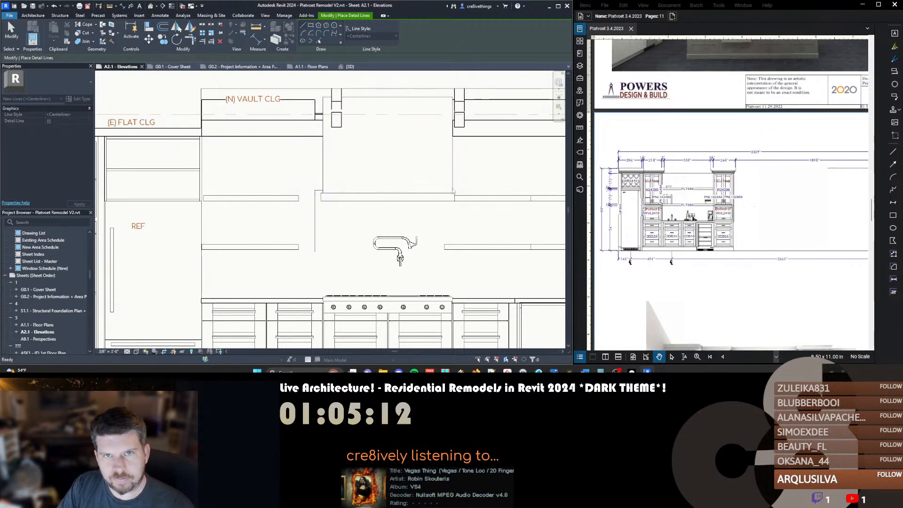
Draw matching detail lines 3 inches outward from the hood's far side and down past the lower shelf
{"action": "left_click", "coordinate": [453, 188]}
{"action": "type", "text": "0 3"}
{"action": "key", "text": "Return"}
{"action": "left_click", "coordinate": [461, 258]}
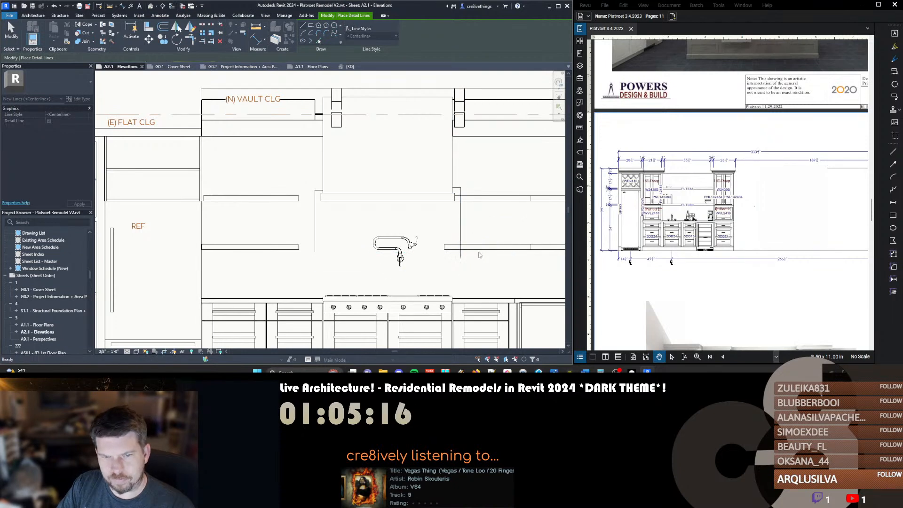
{"action": "key", "text": "Escape"}
{"action": "key", "text": "Escape"}
Align the refrigerator-side shelves' hood ends with their vertical detail line and their other ends with the refrigerator's side
{"action": "key", "text": "a"}
{"action": "key", "text": "l"}
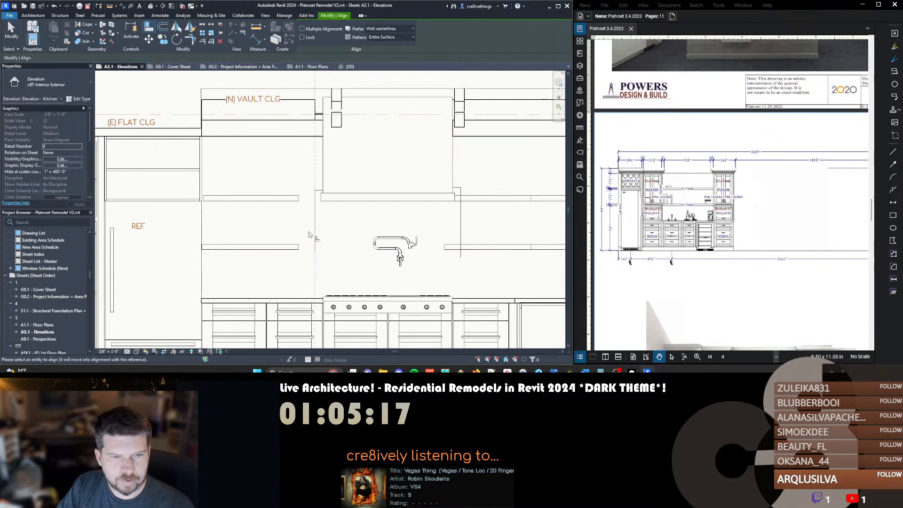
{"action": "left_click", "coordinate": [298, 200]}
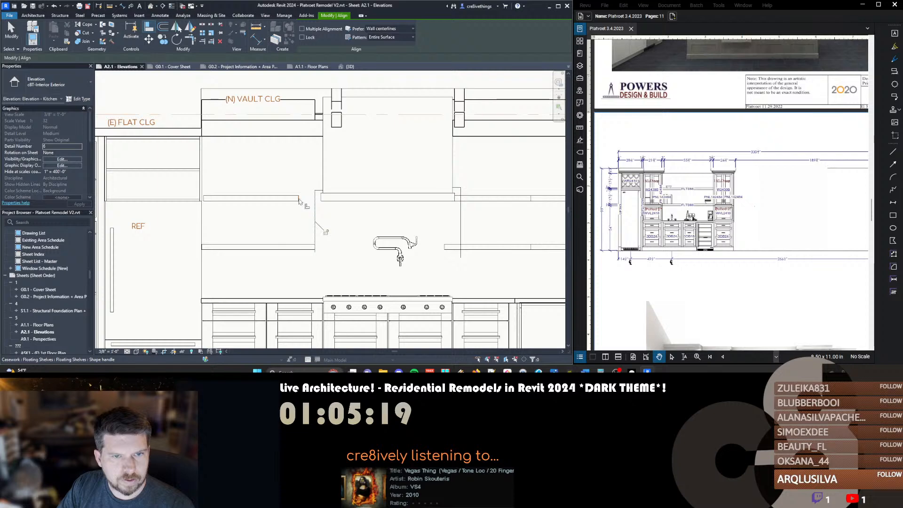
{"action": "key", "text": "Escape"}
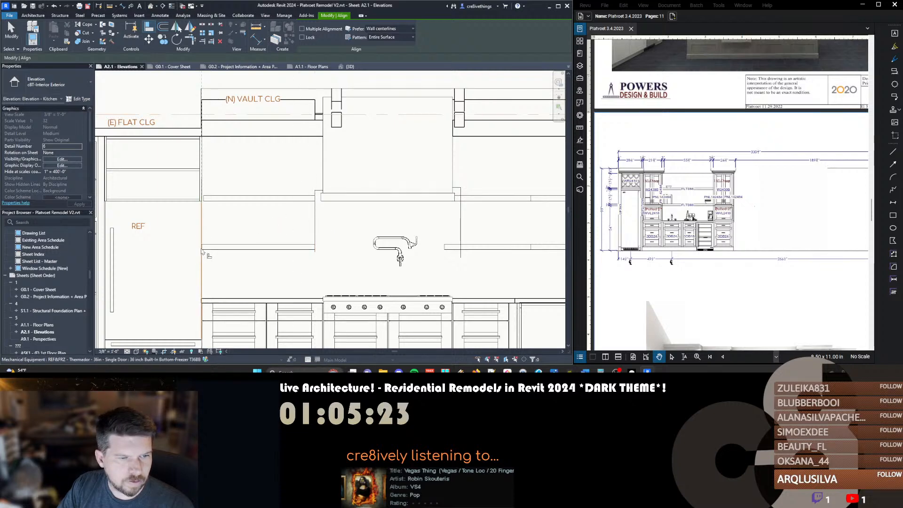
{"action": "left_click", "coordinate": [205, 201]}
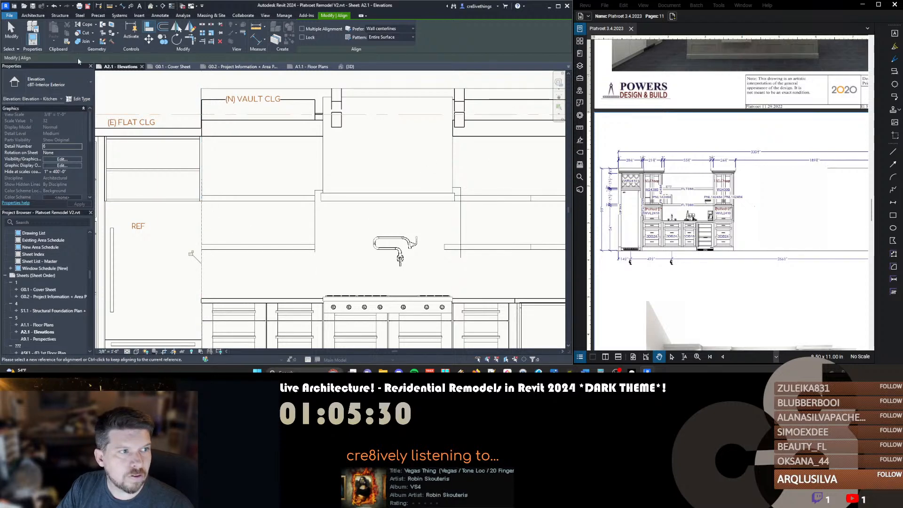
Turn on multiple alignment and bring the hood ends of the shelves beyond the hood onto the second vertical detail line
{"action": "left_click", "coordinate": [302, 29]}
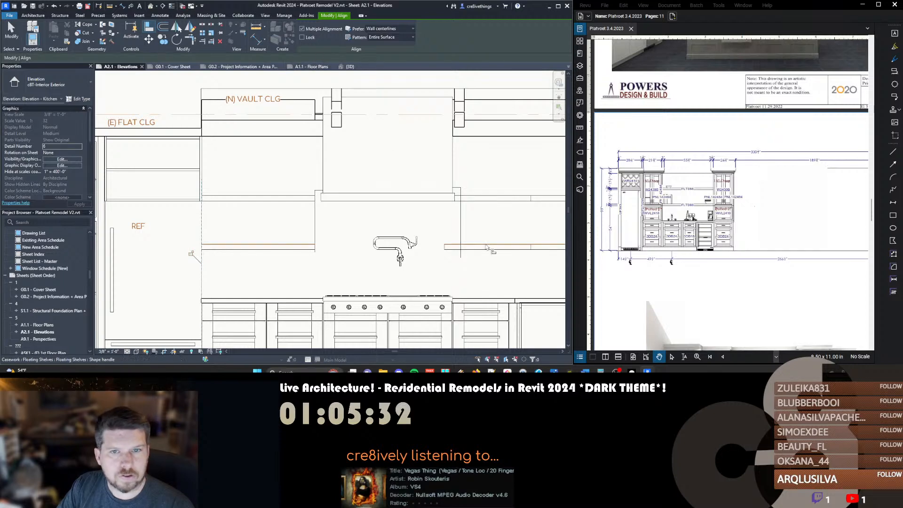
{"action": "left_click", "coordinate": [445, 247]}
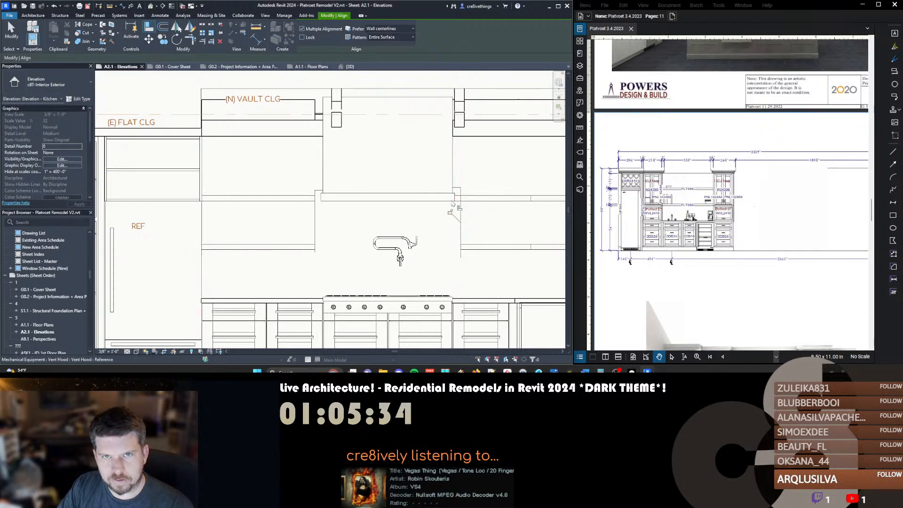
{"action": "key", "text": "Escape"}
{"action": "left_click", "coordinate": [460, 199]}
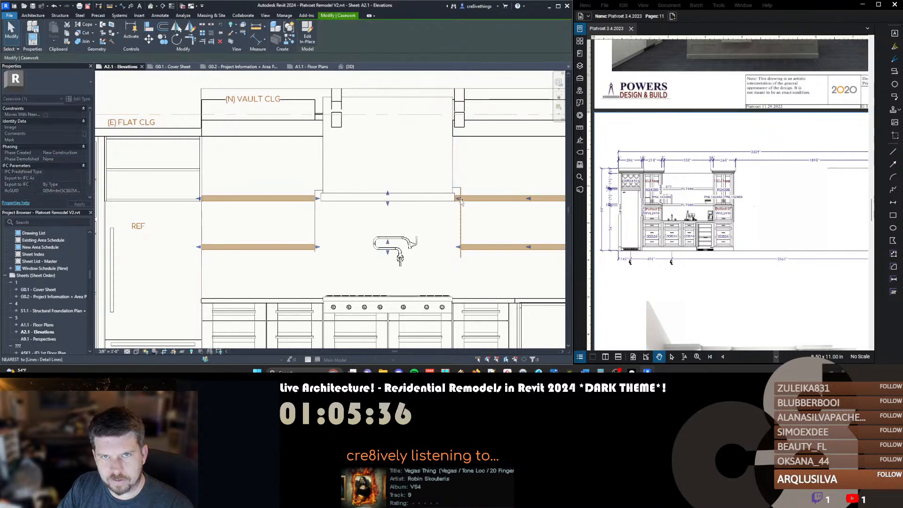
{"action": "key", "text": "Escape"}
Isolate the detail lines, delete the guide lines drawn around the hood, and restore the hidden elements
{"action": "left_click", "coordinate": [459, 200]}
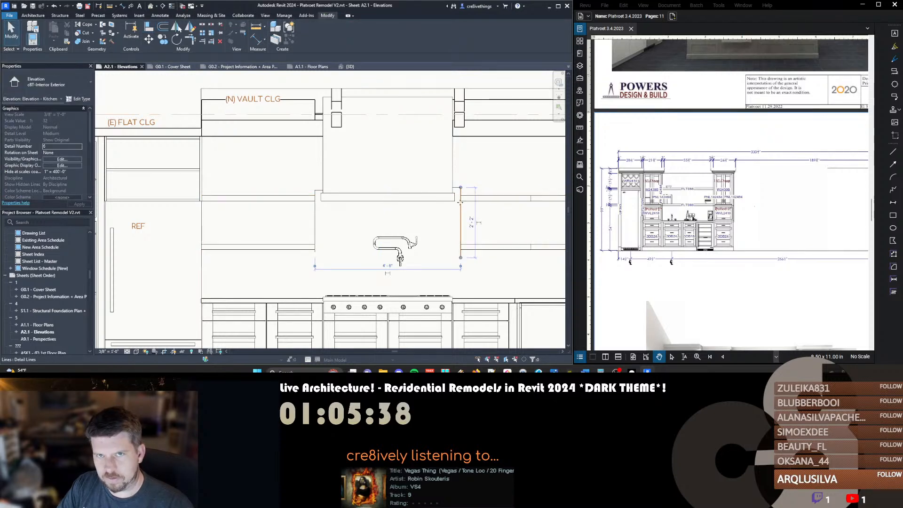
{"action": "key", "text": "i"}
{"action": "key", "text": "c"}
{"action": "left_click_drag", "start_coordinate": [269, 172], "coordinate": [529, 290]}
{"action": "key", "text": "Delete"}
{"action": "key", "text": "h"}
{"action": "key", "text": "r"}
{"action": "scroll", "coordinate": [324, 201], "scroll_direction": "down", "scroll_amount": 1}
{"action": "scroll", "coordinate": [324, 202], "scroll_direction": "down", "scroll_amount": 2}
{"action": "key", "text": "t"}
{"action": "key", "text": "e"}
{"action": "left_click", "coordinate": [317, 165]}
{"action": "key", "text": "Escape"}
{"action": "left_click", "coordinate": [415, 168]}
{"action": "key", "text": "Escape"}
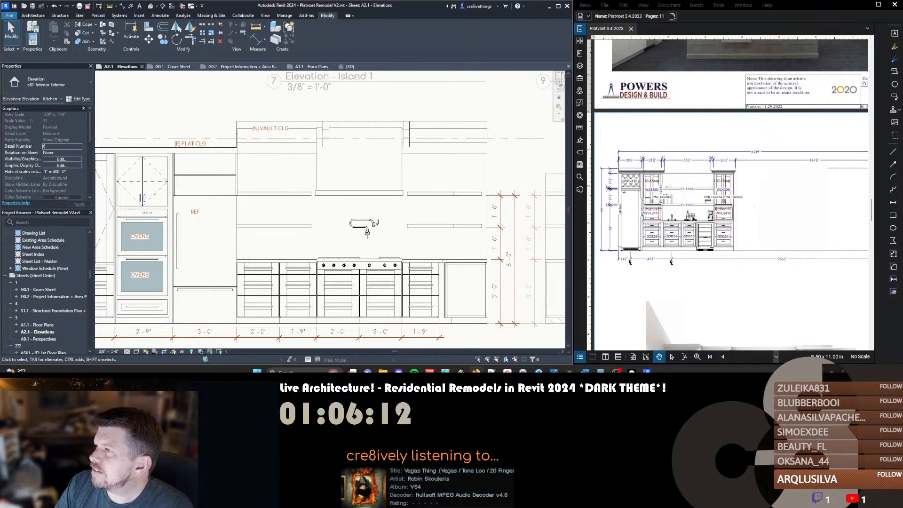
Examine the vent hood, dropped ceilings, beams and floating shelves of the stove wall in the 3D view
{"action": "key", "text": "ctrl+shift+Tab"}
{"action": "middle_click_drag", "start_coordinate": [359, 209], "coordinate": [317, 202], "text": "shift"}
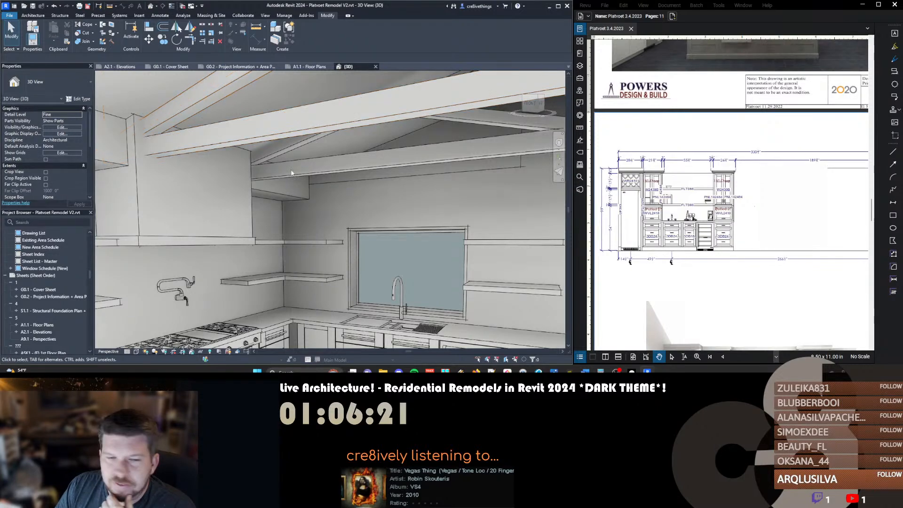
{"action": "middle_click_drag", "start_coordinate": [288, 203], "coordinate": [294, 149], "text": "shift"}
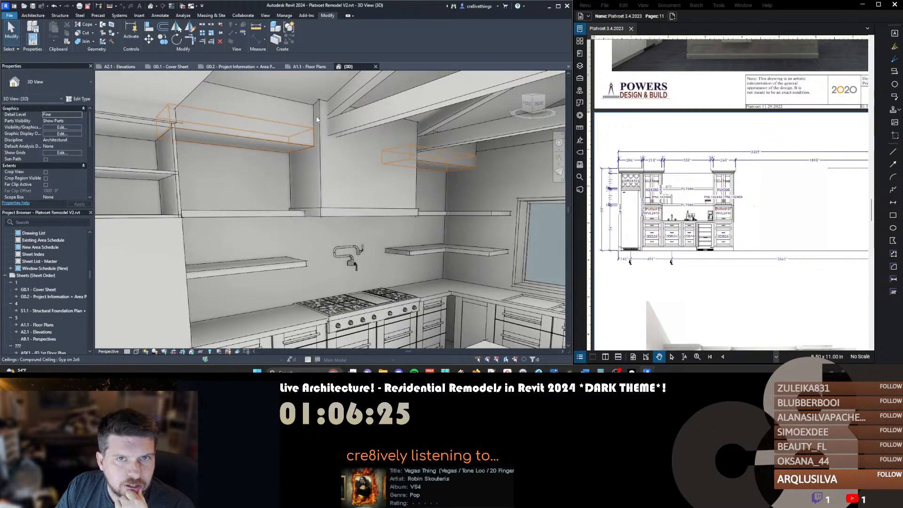
{"action": "middle_click_drag", "start_coordinate": [382, 167], "coordinate": [245, 163], "text": "shift"}
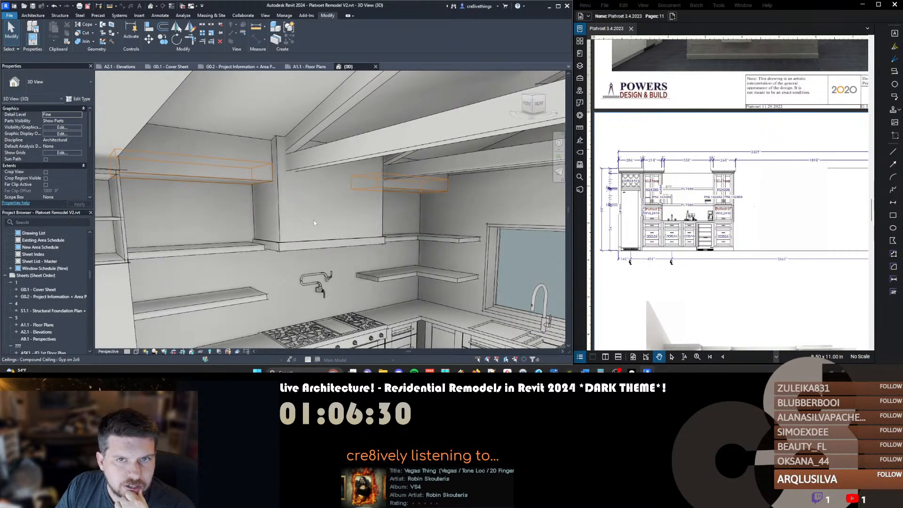
{"action": "middle_click_drag", "start_coordinate": [292, 232], "coordinate": [289, 203]}
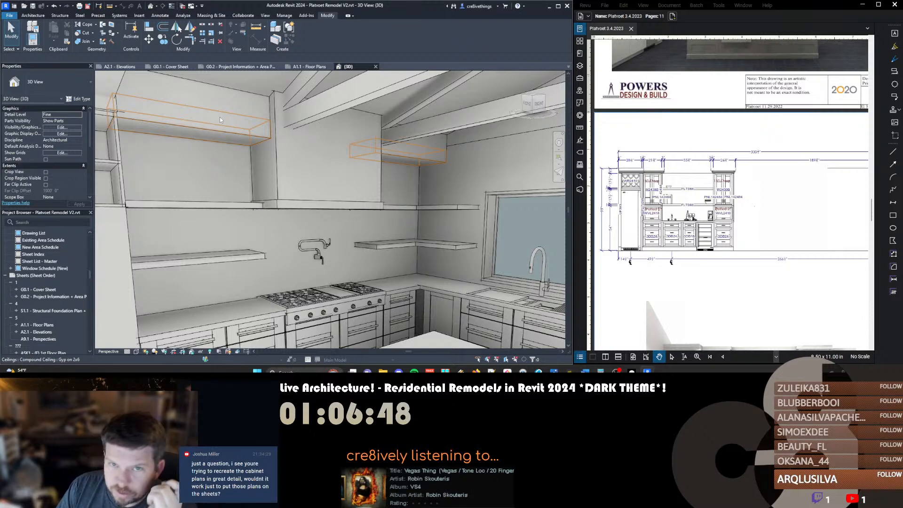
{"action": "mouse_move", "coordinate": [337, 157]}
{"action": "middle_mouse_down", "text": "shift"}
{"action": "mouse_move", "coordinate": [374, 185]}
{"action": "mouse_move", "coordinate": [384, 168]}
{"action": "mouse_move", "coordinate": [322, 163]}
{"action": "middle_mouse_up", "text": "shift"}
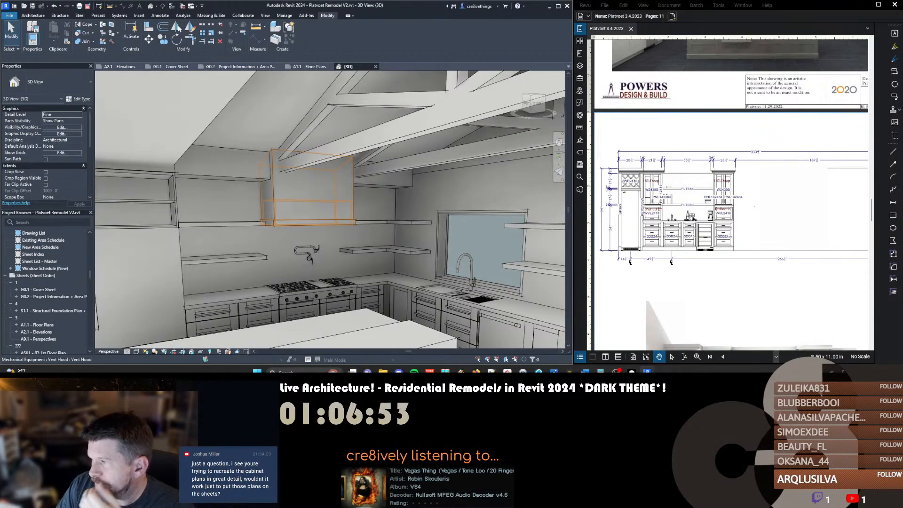
{"action": "left_click", "coordinate": [414, 371]}
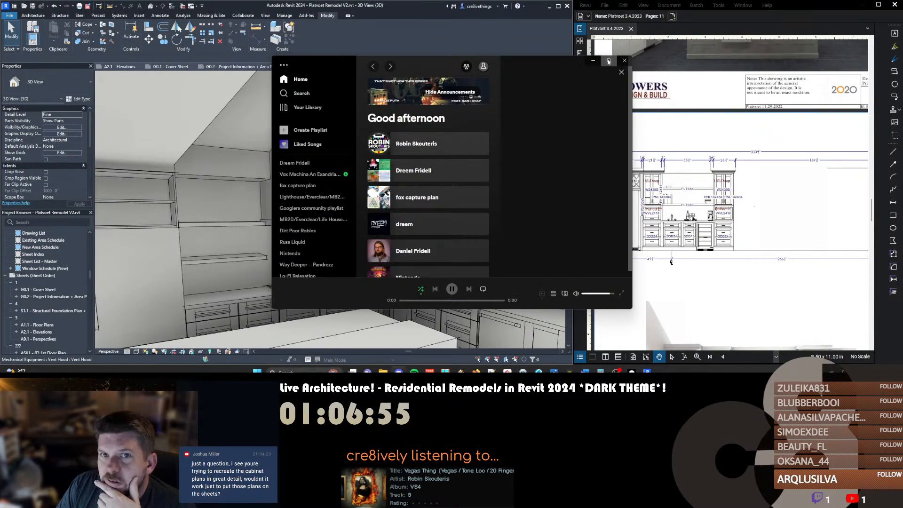
{"action": "left_click", "coordinate": [631, 61]}
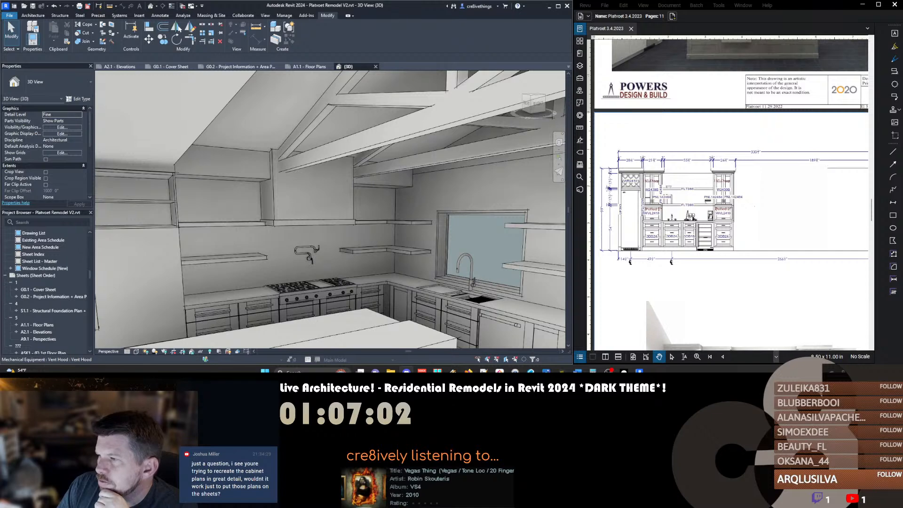
{"action": "left_click", "coordinate": [670, 217]}
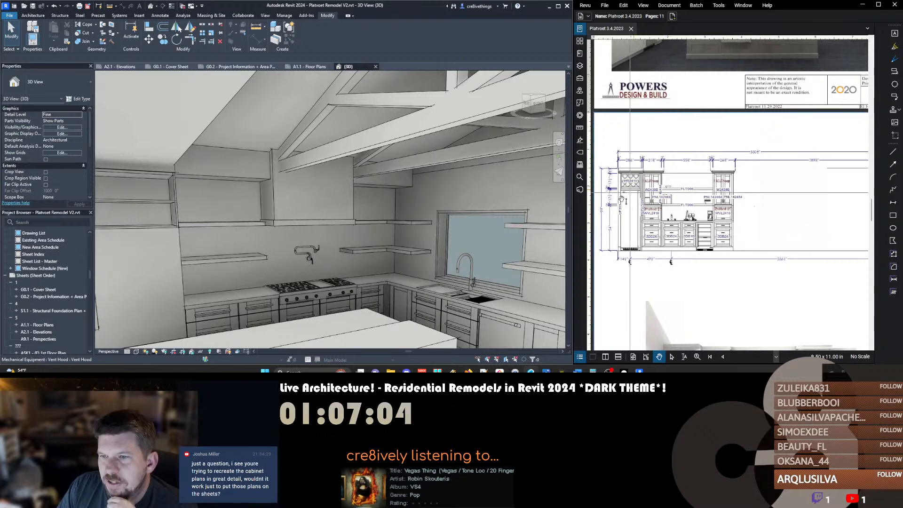
Examine the refrigerator and stove wall in the 3D view, and the Kitchen Stove elevation on sheet A2.1 - Elevations
{"action": "scroll", "coordinate": [668, 235], "scroll_direction": "up", "scroll_amount": 1}
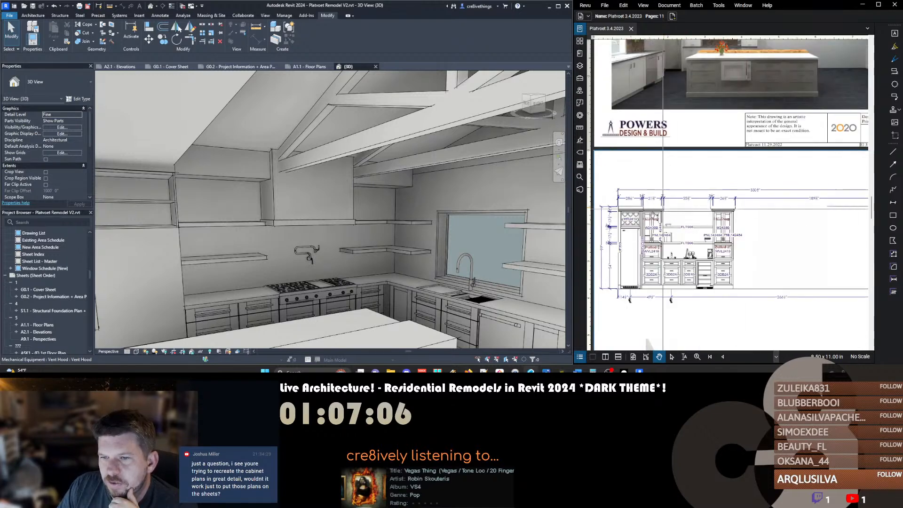
{"action": "scroll", "coordinate": [671, 240], "scroll_direction": "down", "scroll_amount": 1}
{"action": "middle_click_drag", "start_coordinate": [351, 242], "coordinate": [320, 257], "text": "shift"}
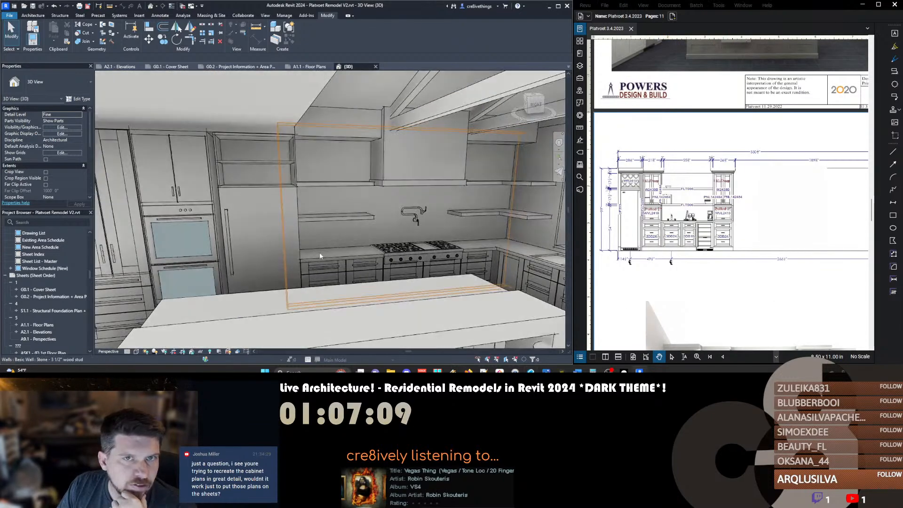
{"action": "left_click", "coordinate": [120, 67]}
{"action": "middle_click_drag", "start_coordinate": [244, 315], "coordinate": [264, 279]}
{"action": "scroll", "coordinate": [248, 275], "scroll_direction": "down", "scroll_amount": 2}
{"action": "left_click", "coordinate": [416, 298]}
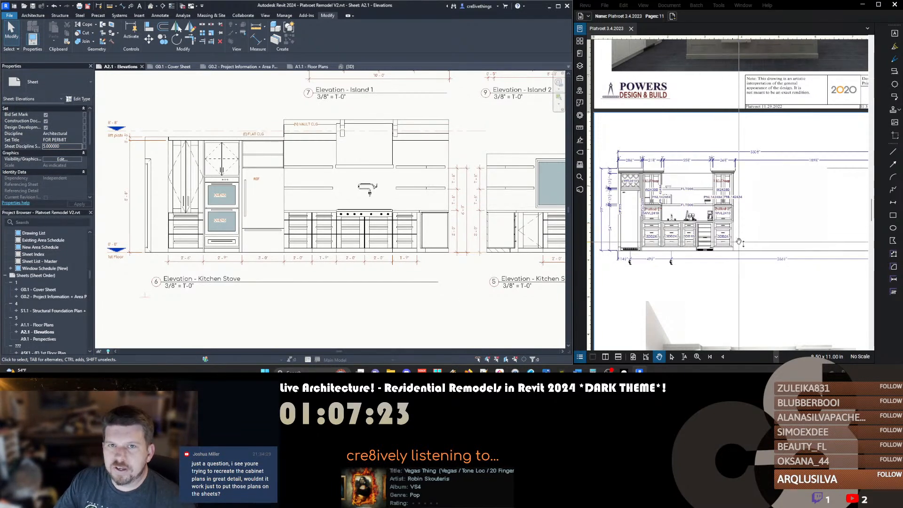
{"action": "left_click", "coordinate": [303, 226]}
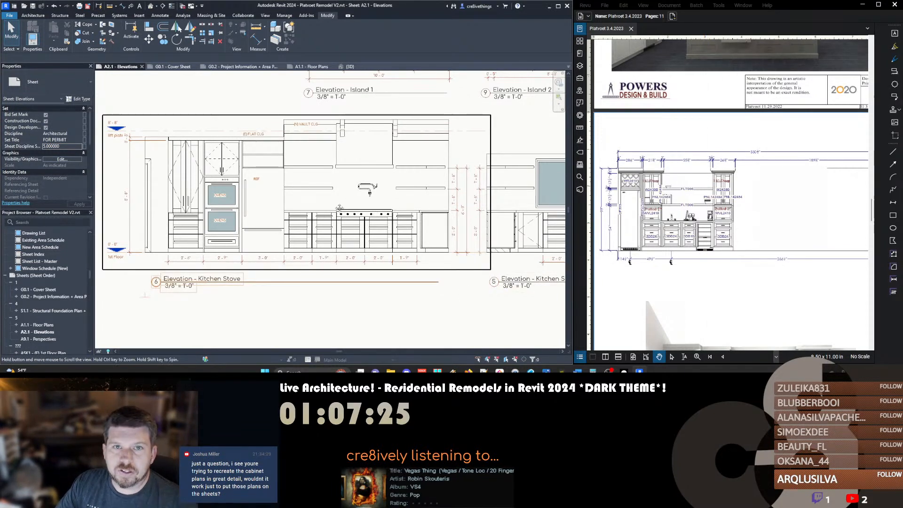
{"action": "scroll", "coordinate": [303, 226], "scroll_direction": "down", "scroll_amount": 3}
{"action": "scroll", "coordinate": [376, 208], "scroll_direction": "down", "scroll_amount": 2}
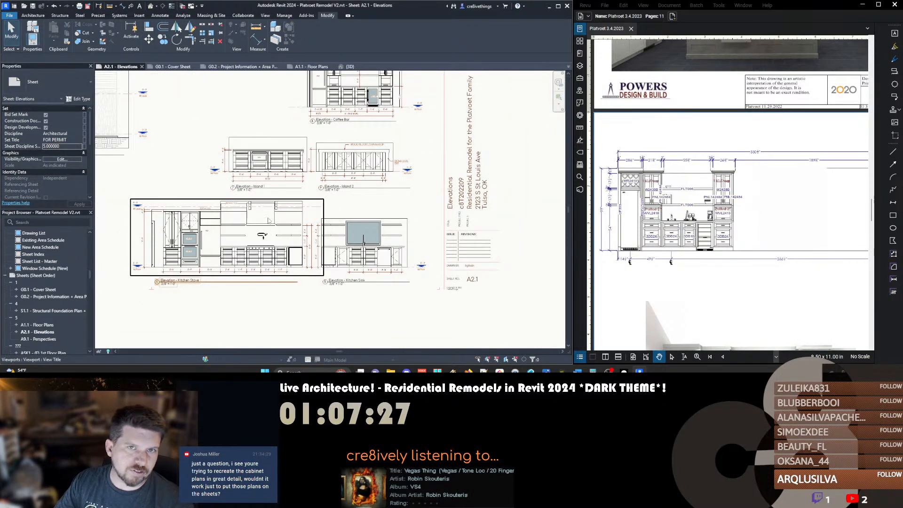
Examine the Coffee Bar, Island 1 and Island 2 elevations on the elevations sheet
{"action": "scroll", "coordinate": [329, 207], "scroll_direction": "down", "scroll_amount": 2}
{"action": "scroll", "coordinate": [332, 213], "scroll_direction": "up", "scroll_amount": 2}
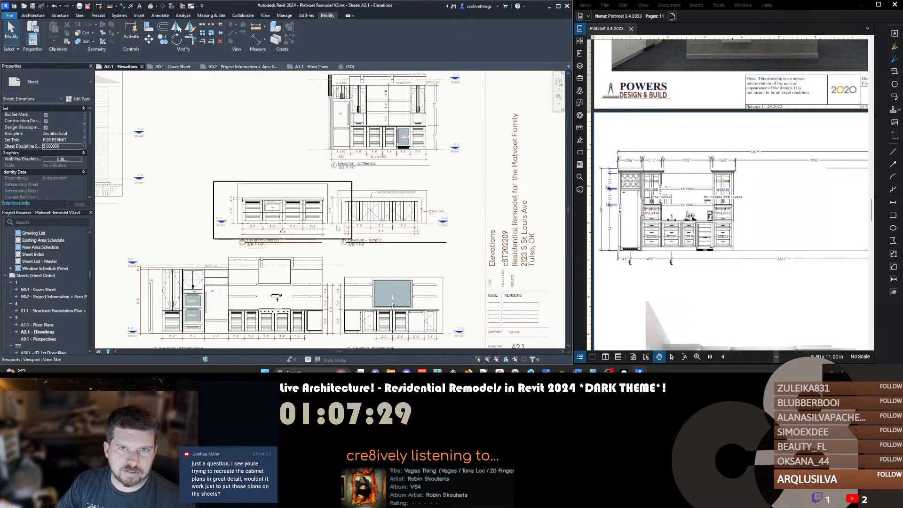
{"action": "middle_click_drag", "start_coordinate": [332, 213], "coordinate": [362, 239]}
{"action": "scroll", "coordinate": [385, 227], "scroll_direction": "down", "scroll_amount": 2}
{"action": "scroll", "coordinate": [372, 141], "scroll_direction": "up", "scroll_amount": 5}
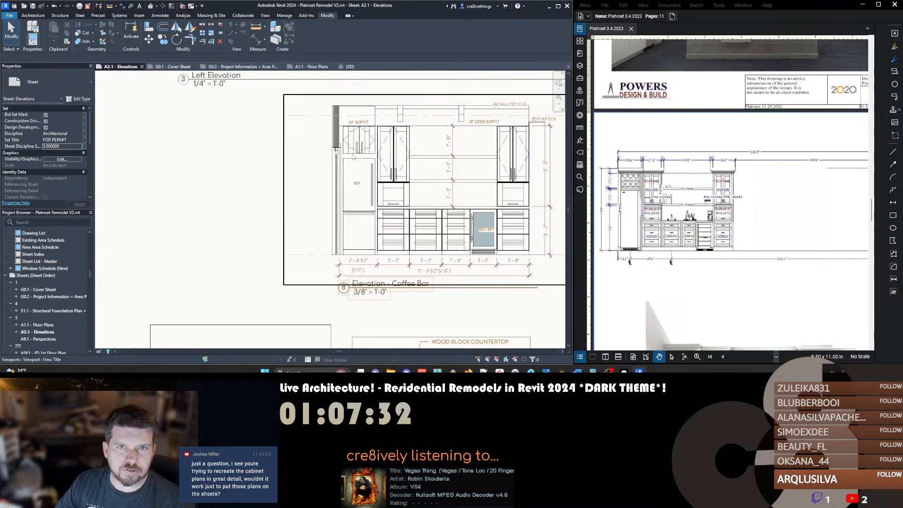
{"action": "scroll", "coordinate": [355, 184], "scroll_direction": "down", "scroll_amount": 3}
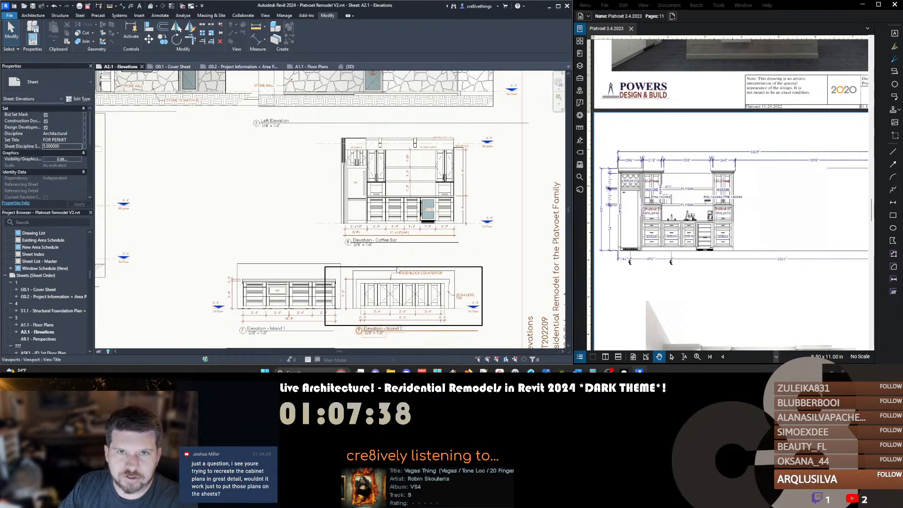
{"action": "middle_click_drag", "start_coordinate": [400, 258], "coordinate": [408, 257]}
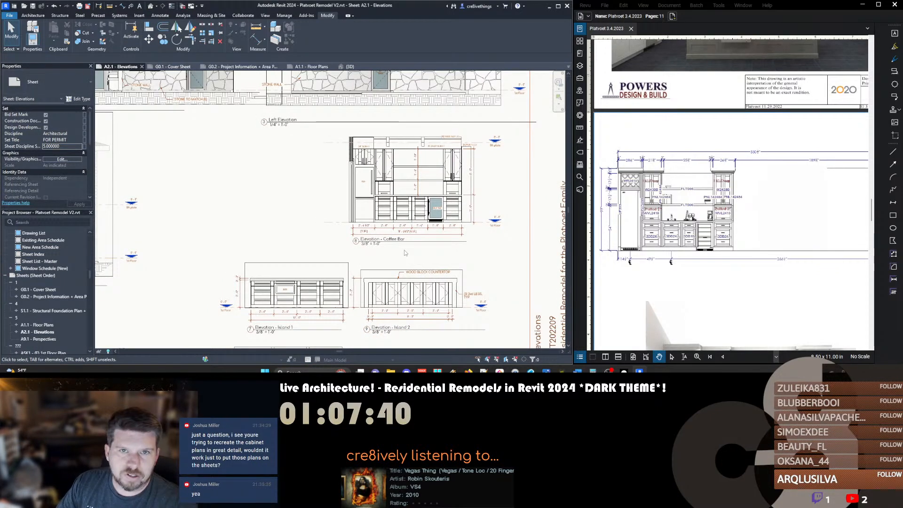
{"action": "middle_click_drag", "start_coordinate": [281, 298], "coordinate": [283, 244]}
{"action": "scroll", "coordinate": [284, 243], "scroll_direction": "up", "scroll_amount": 3}
{"action": "scroll", "coordinate": [284, 244], "scroll_direction": "down", "scroll_amount": 3}
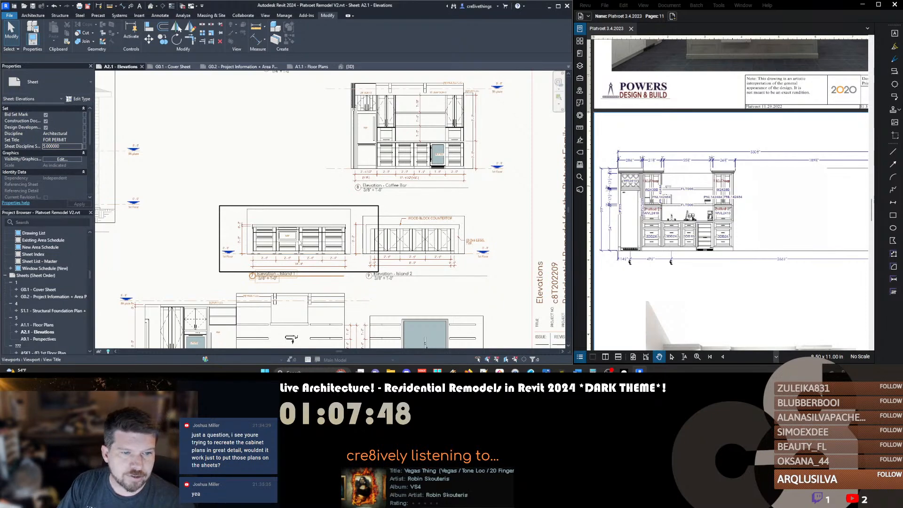
{"action": "scroll", "coordinate": [300, 242], "scroll_direction": "up", "scroll_amount": 2}
{"action": "scroll", "coordinate": [264, 275], "scroll_direction": "down", "scroll_amount": 1}
{"action": "scroll", "coordinate": [270, 264], "scroll_direction": "up", "scroll_amount": 3}
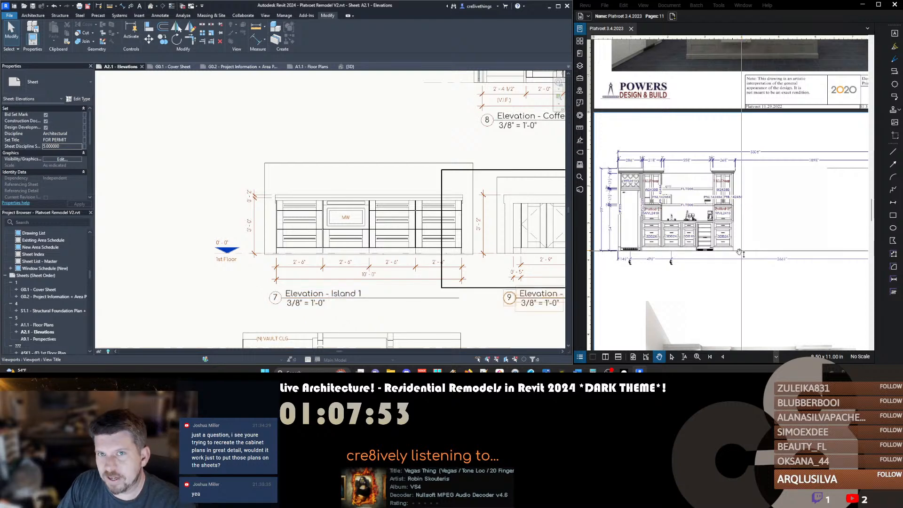
Switch to the cabinet supplier's PDF in Revu and examine the coffee bar elevation's dimensions, cabinet codes, shelves and overall wall length
{"action": "left_click_drag", "start_coordinate": [629, 145], "coordinate": [653, 231]}
{"action": "scroll", "coordinate": [654, 231], "scroll_direction": "up", "scroll_amount": 5}
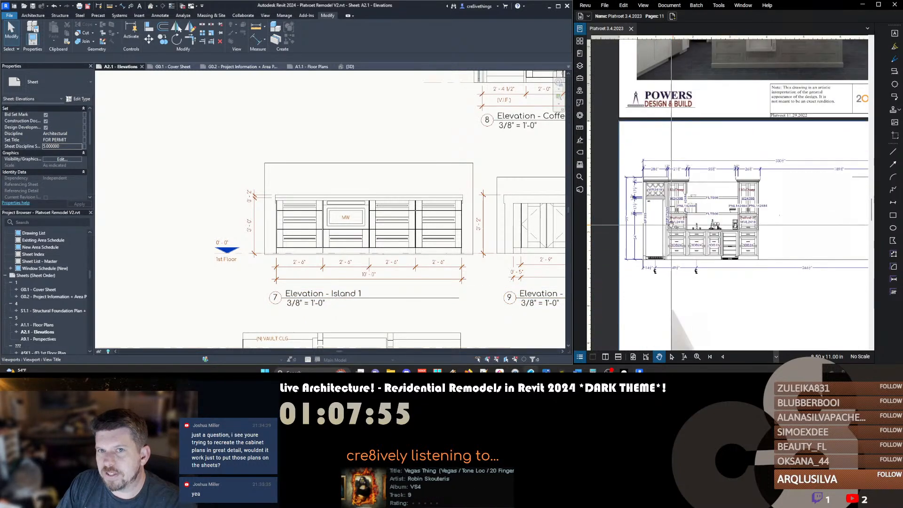
{"action": "scroll", "coordinate": [654, 214], "scroll_direction": "up", "scroll_amount": 2}
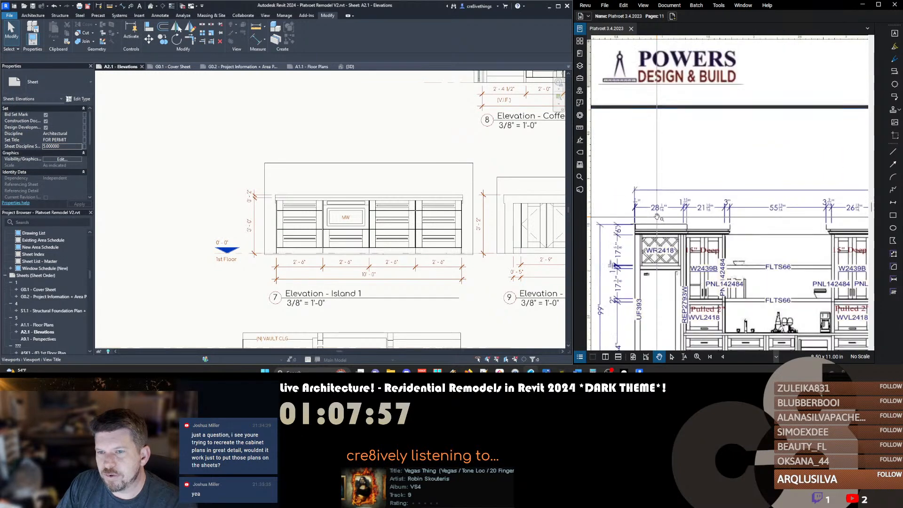
{"action": "left_click_drag", "start_coordinate": [712, 215], "coordinate": [617, 204]}
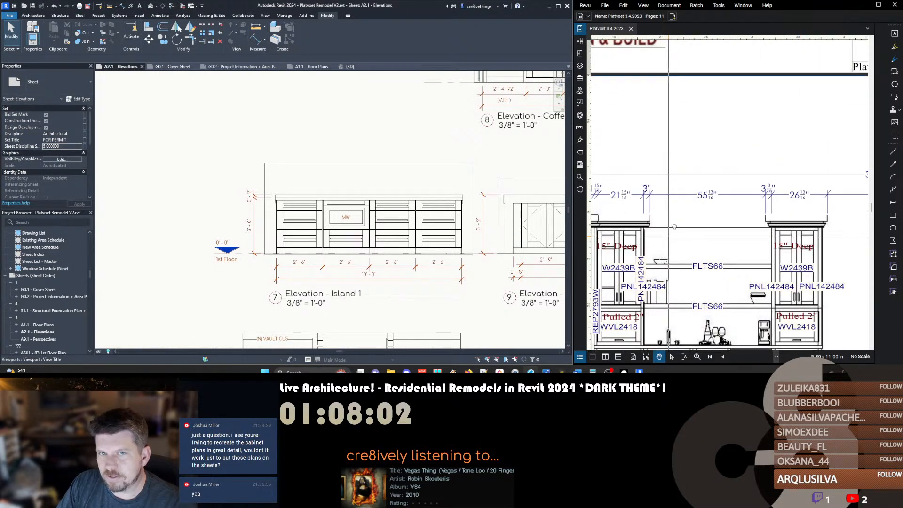
{"action": "left_click_drag", "start_coordinate": [623, 246], "coordinate": [646, 205]}
{"action": "left_click_drag", "start_coordinate": [731, 227], "coordinate": [732, 190]}
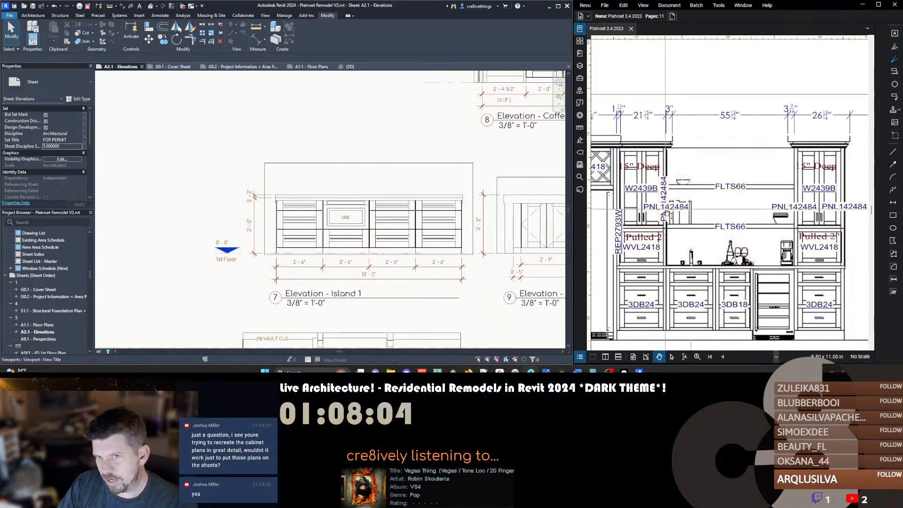
{"action": "left_click_drag", "start_coordinate": [800, 210], "coordinate": [721, 196]}
{"action": "scroll", "coordinate": [743, 247], "scroll_direction": "down", "scroll_amount": 1}
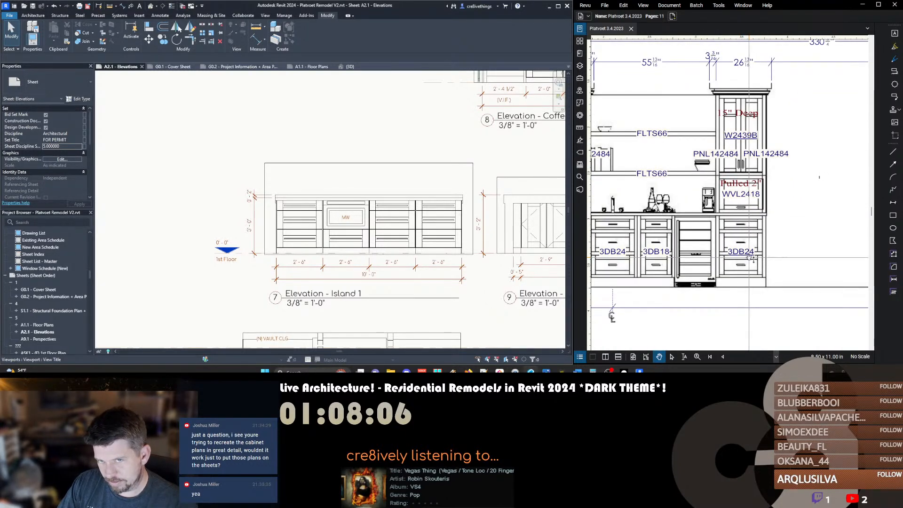
{"action": "scroll", "coordinate": [752, 258], "scroll_direction": "down", "scroll_amount": 3}
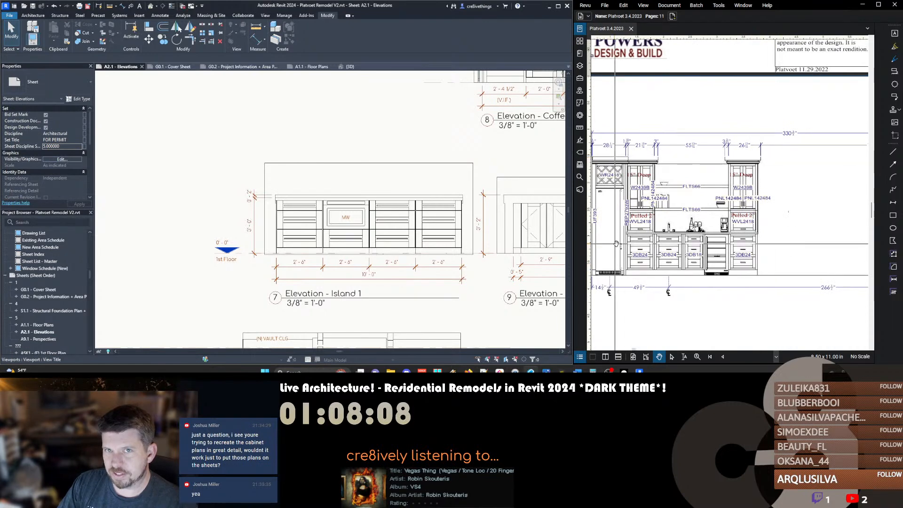
{"action": "left_click_drag", "start_coordinate": [614, 242], "coordinate": [661, 237]}
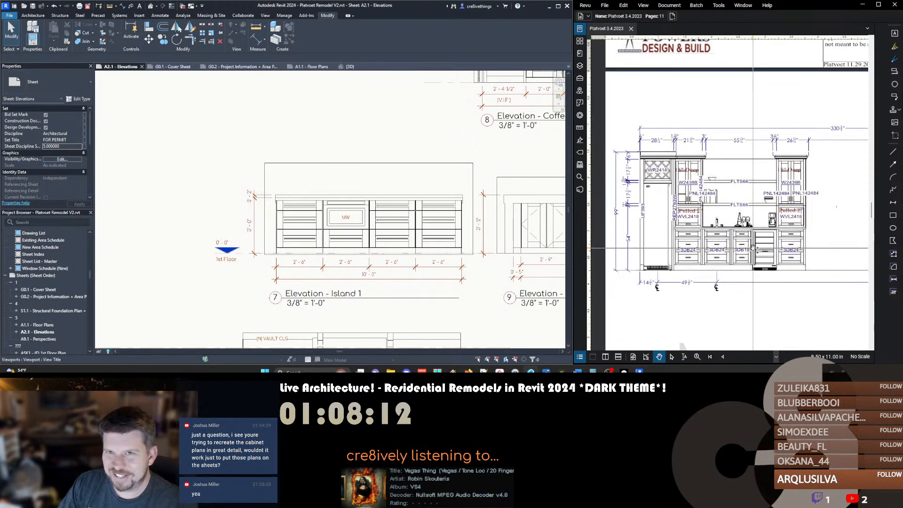
{"action": "scroll", "coordinate": [743, 195], "scroll_direction": "up", "scroll_amount": 3}
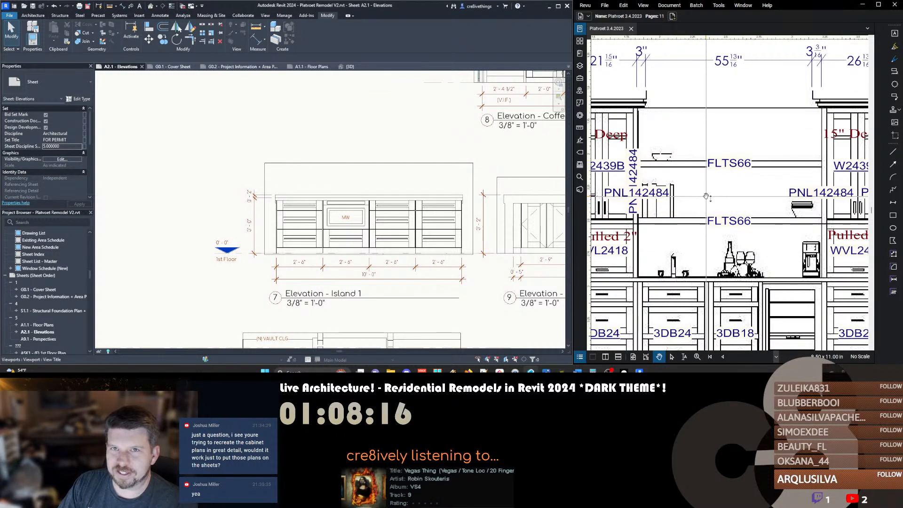
{"action": "scroll", "coordinate": [713, 209], "scroll_direction": "down", "scroll_amount": 5}
{"action": "scroll", "coordinate": [658, 212], "scroll_direction": "up", "scroll_amount": 5}
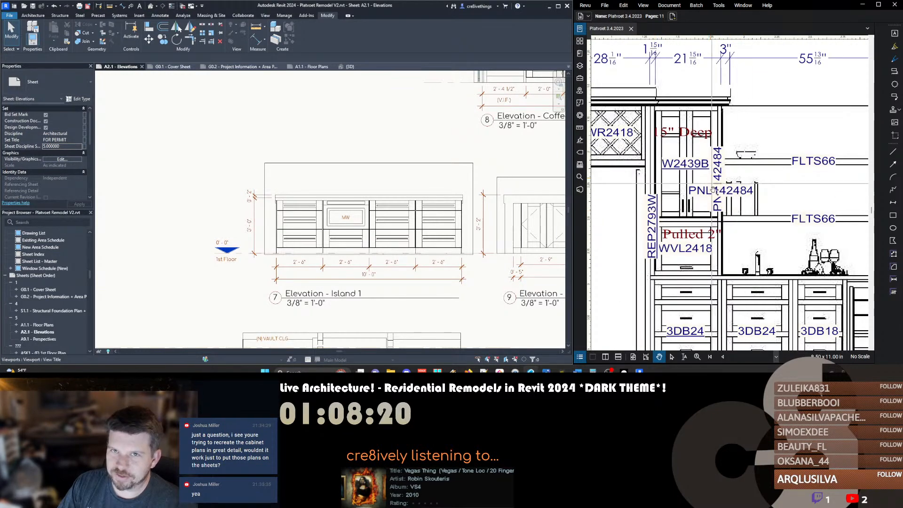
{"action": "scroll", "coordinate": [665, 209], "scroll_direction": "down", "scroll_amount": 5}
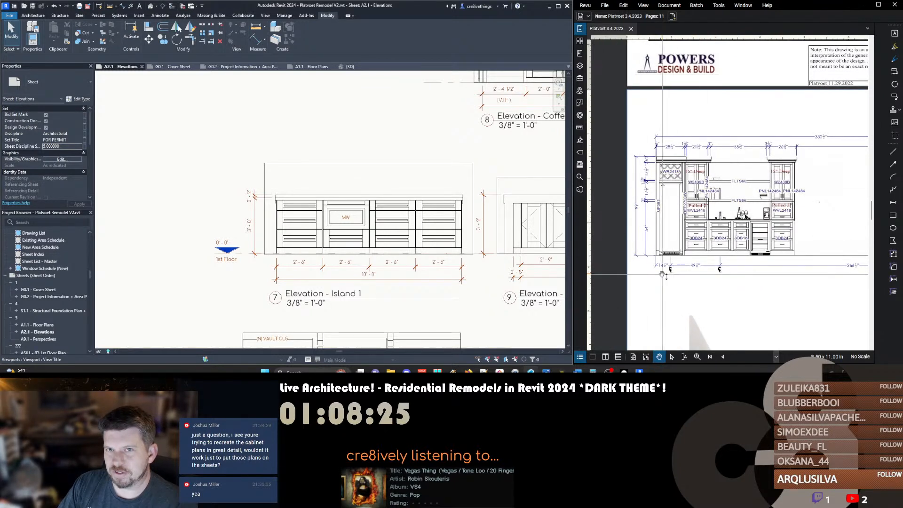
{"action": "scroll", "coordinate": [732, 275], "scroll_direction": "down", "scroll_amount": 5}
{"action": "scroll", "coordinate": [713, 258], "scroll_direction": "down", "scroll_amount": 1, "text": "ctrl"}
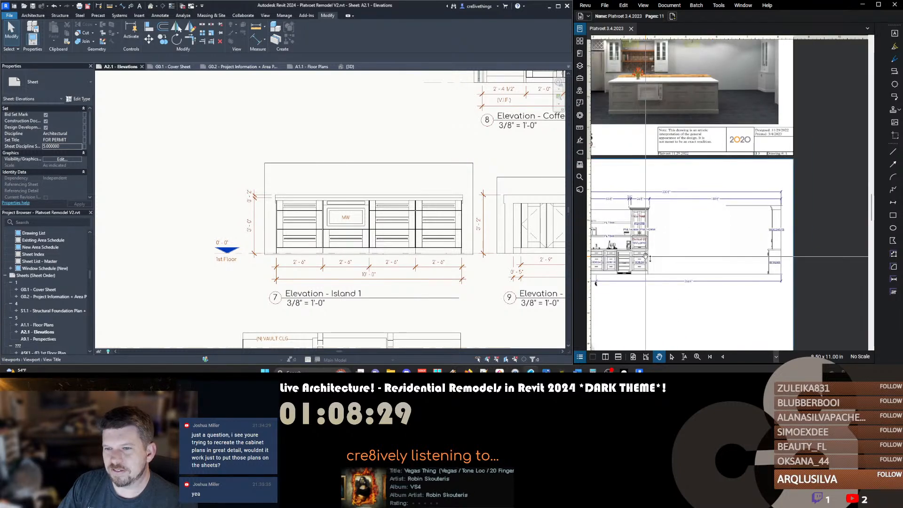
{"action": "left_click_drag", "start_coordinate": [633, 250], "coordinate": [714, 244]}
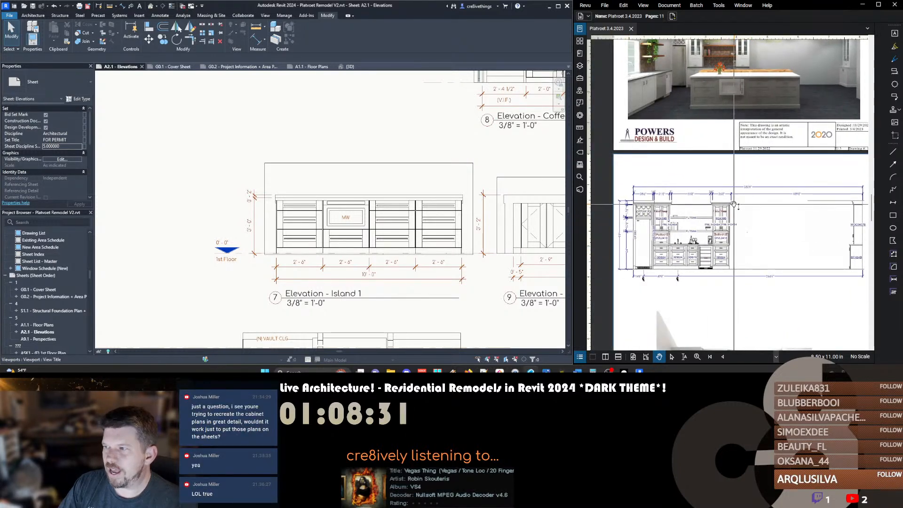
Switch back to the Revit elevations sheet and examine the Coffee Bar elevation's soffits, cabinets, shelves and dimensions
{"action": "left_click", "coordinate": [309, 214]}
{"action": "scroll", "coordinate": [309, 214], "scroll_direction": "down", "scroll_amount": 2}
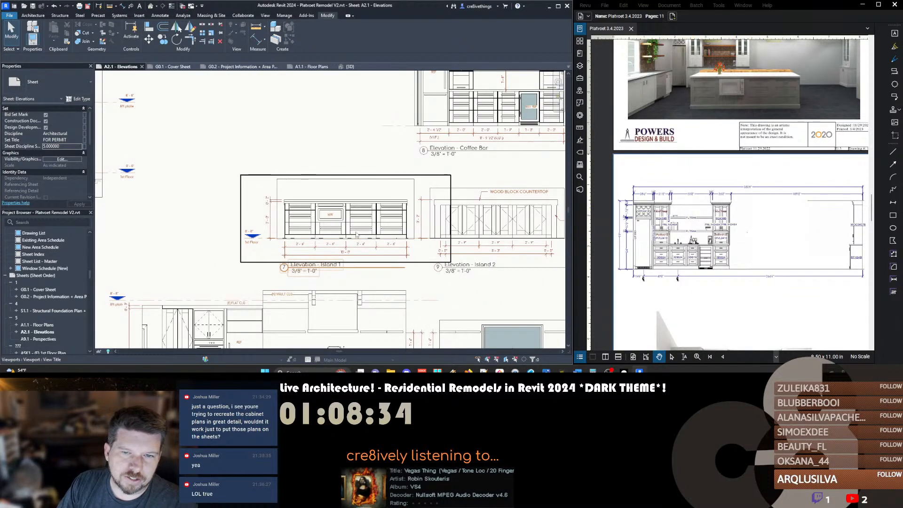
{"action": "scroll", "coordinate": [356, 236], "scroll_direction": "down", "scroll_amount": 2}
{"action": "scroll", "coordinate": [381, 204], "scroll_direction": "up", "scroll_amount": 4}
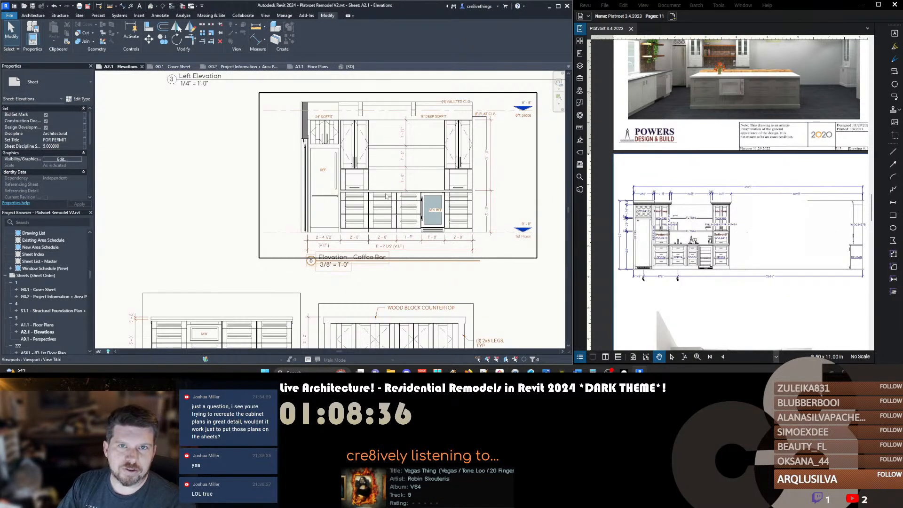
{"action": "scroll", "coordinate": [343, 114], "scroll_direction": "up", "scroll_amount": 3}
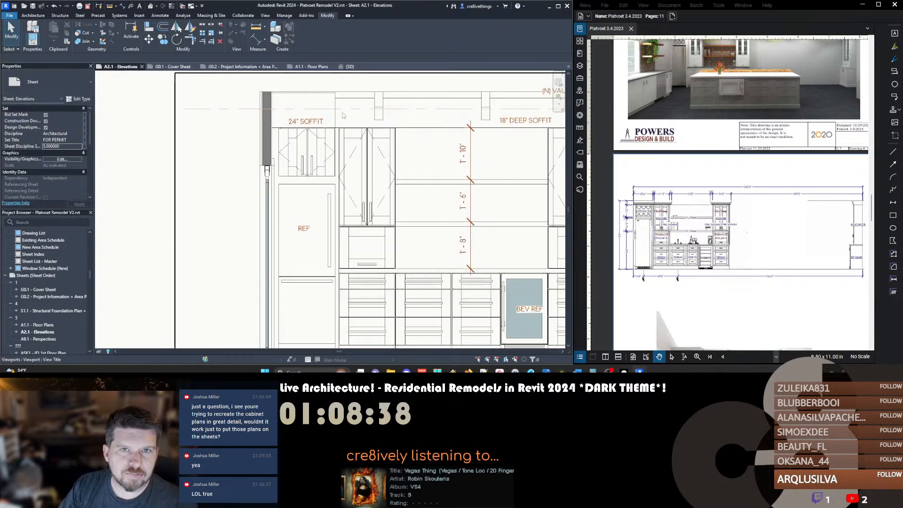
{"action": "scroll", "coordinate": [336, 126], "scroll_direction": "down", "scroll_amount": 1}
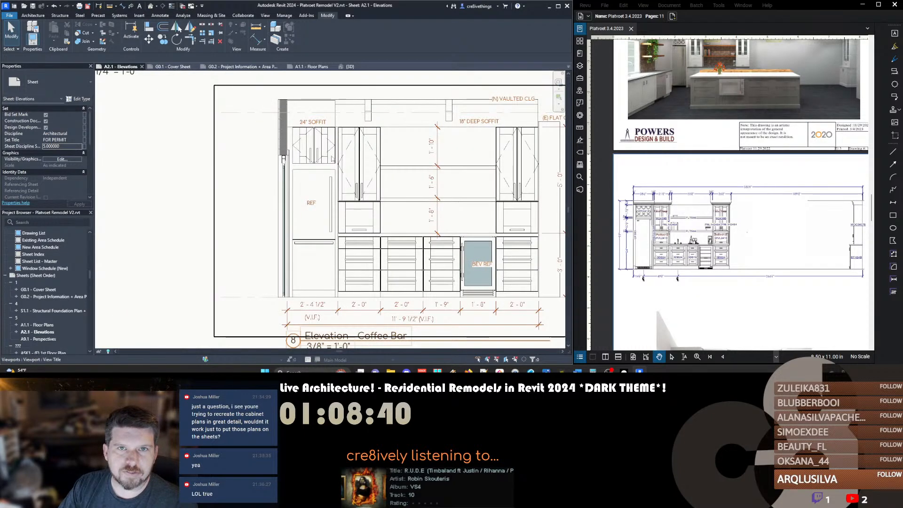
{"action": "scroll", "coordinate": [379, 167], "scroll_direction": "down", "scroll_amount": 3}
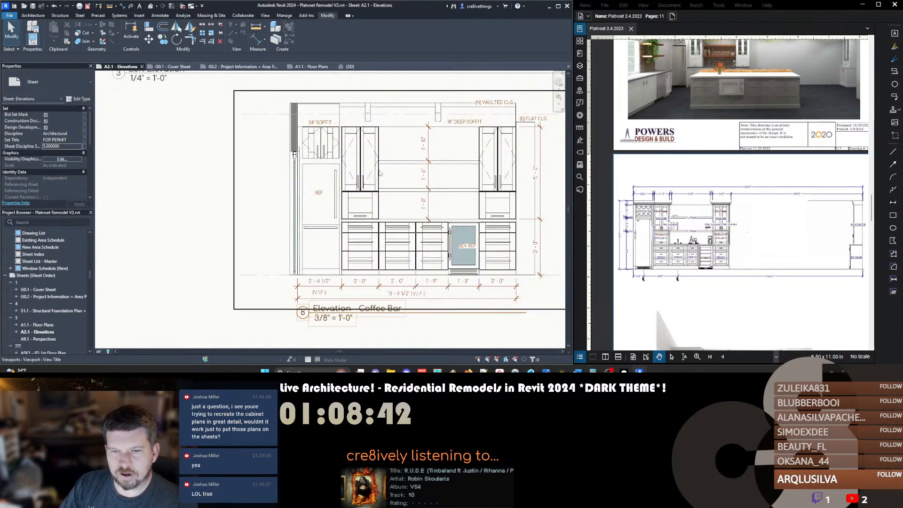
{"action": "middle_click_drag", "start_coordinate": [365, 266], "coordinate": [384, 222]}
{"action": "scroll", "coordinate": [352, 242], "scroll_direction": "up", "scroll_amount": 2}
{"action": "scroll", "coordinate": [347, 237], "scroll_direction": "down", "scroll_amount": 5}
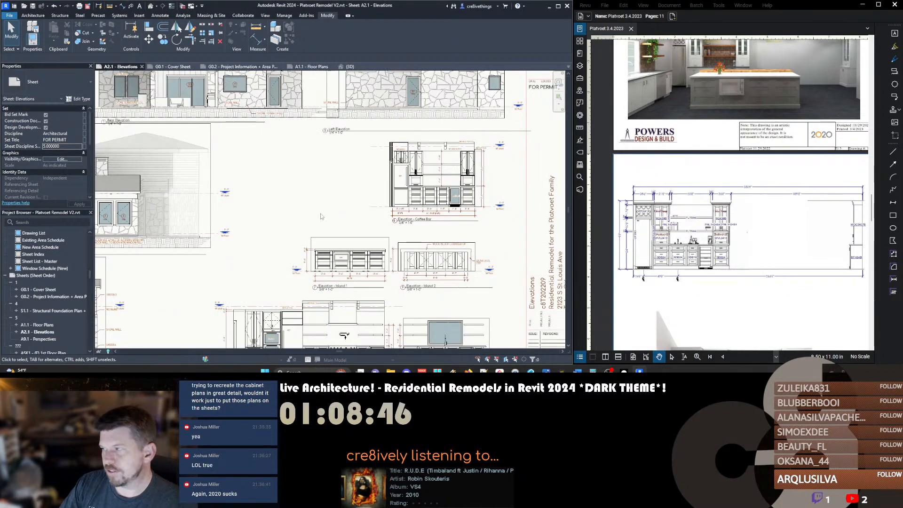
Examine the exterior elevations and the Kitchen Stove and Kitchen Sink elevations on the sheet
{"action": "middle_click_drag", "start_coordinate": [325, 214], "coordinate": [466, 235]}
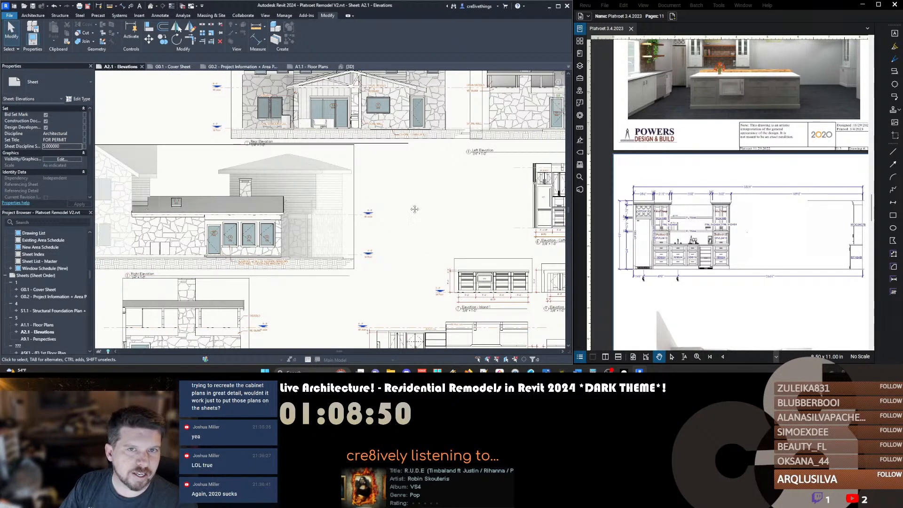
{"action": "scroll", "coordinate": [174, 213], "scroll_direction": "up", "scroll_amount": 3}
{"action": "scroll", "coordinate": [174, 213], "scroll_direction": "down", "scroll_amount": 2}
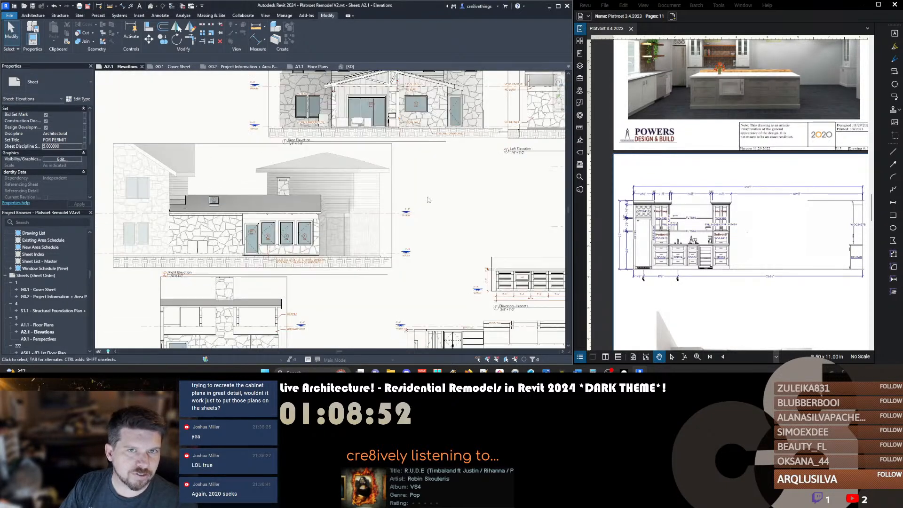
{"action": "middle_click_drag", "start_coordinate": [458, 201], "coordinate": [333, 222]}
{"action": "scroll", "coordinate": [334, 214], "scroll_direction": "down", "scroll_amount": 3}
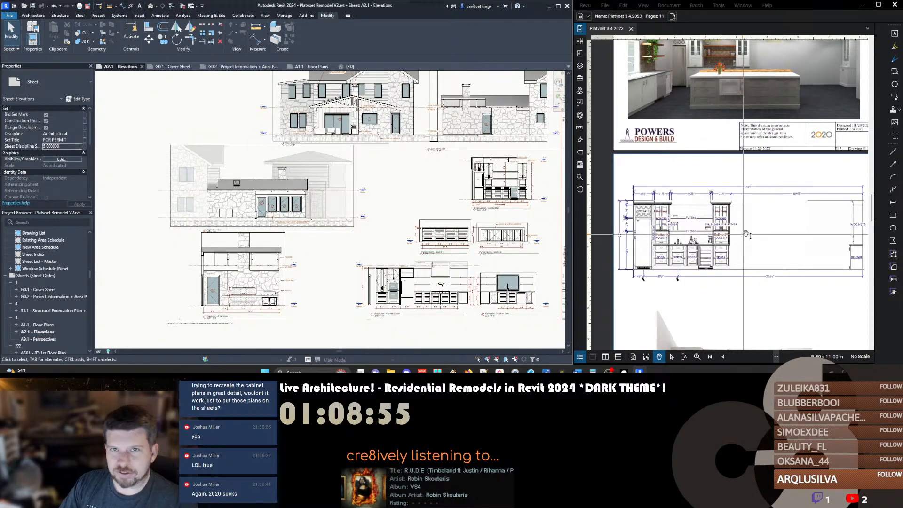
{"action": "scroll", "coordinate": [371, 200], "scroll_direction": "up", "scroll_amount": 5}
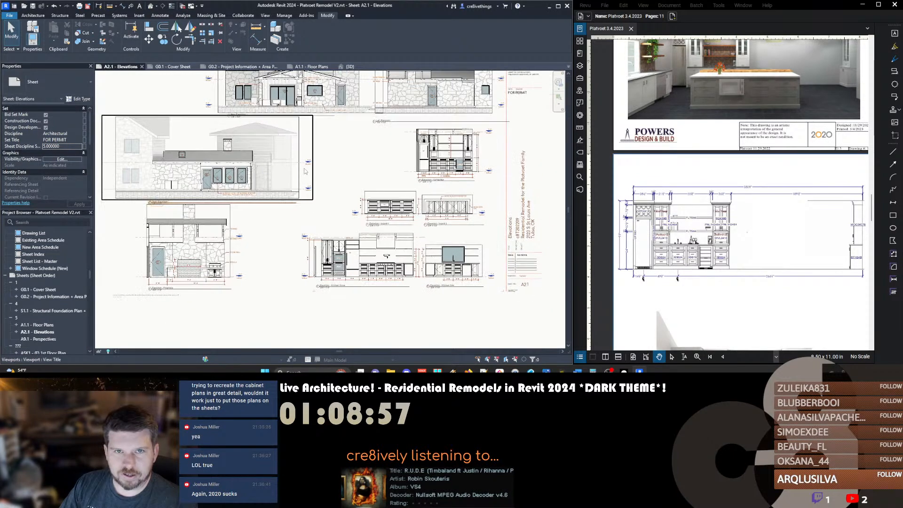
{"action": "scroll", "coordinate": [318, 247], "scroll_direction": "up", "scroll_amount": 2}
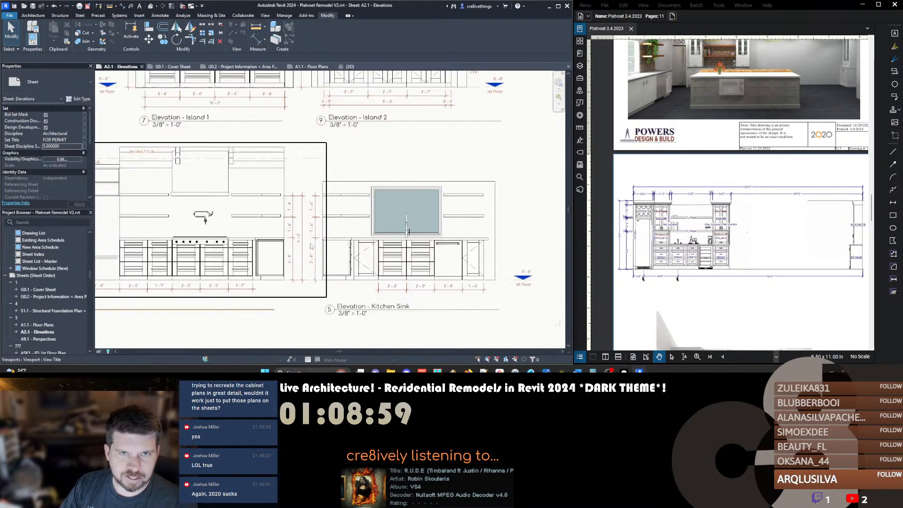
{"action": "middle_click_drag", "start_coordinate": [348, 263], "coordinate": [427, 248]}
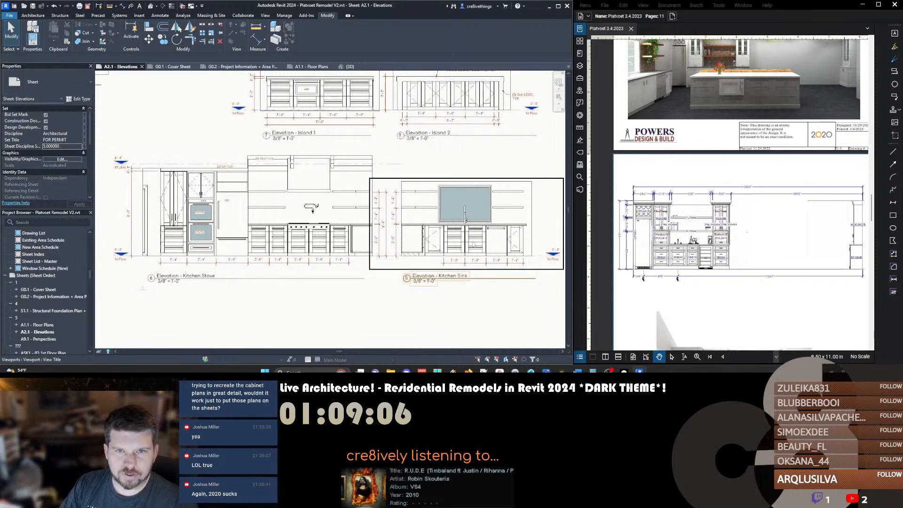
Examine the Coffee Bar elevation's base cabinets, beverage refrigerator and width dimensions on the elevations sheet
{"action": "middle_click_drag", "start_coordinate": [495, 246], "coordinate": [473, 264]}
{"action": "scroll", "coordinate": [422, 252], "scroll_direction": "down", "scroll_amount": 2}
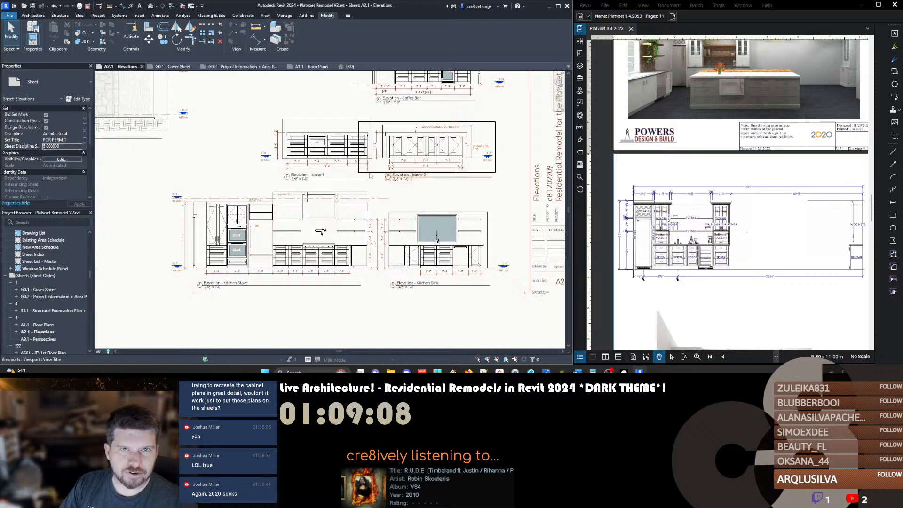
{"action": "scroll", "coordinate": [386, 194], "scroll_direction": "down", "scroll_amount": 1}
{"action": "scroll", "coordinate": [425, 79], "scroll_direction": "up", "scroll_amount": 1}
{"action": "middle_click_drag", "start_coordinate": [425, 79], "coordinate": [427, 154]}
{"action": "scroll", "coordinate": [427, 153], "scroll_direction": "up", "scroll_amount": 3}
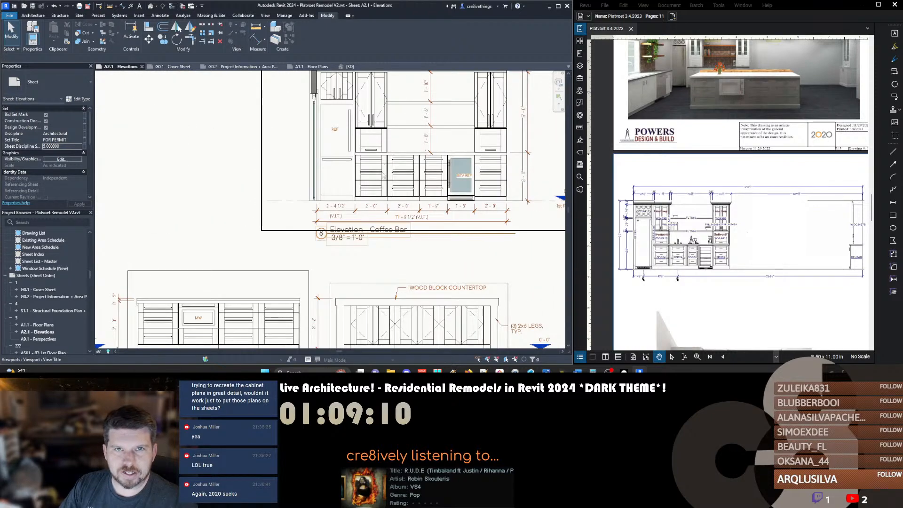
{"action": "scroll", "coordinate": [397, 164], "scroll_direction": "up", "scroll_amount": 6}
{"action": "scroll", "coordinate": [396, 168], "scroll_direction": "down", "scroll_amount": 4}
{"action": "scroll", "coordinate": [378, 149], "scroll_direction": "up", "scroll_amount": 3}
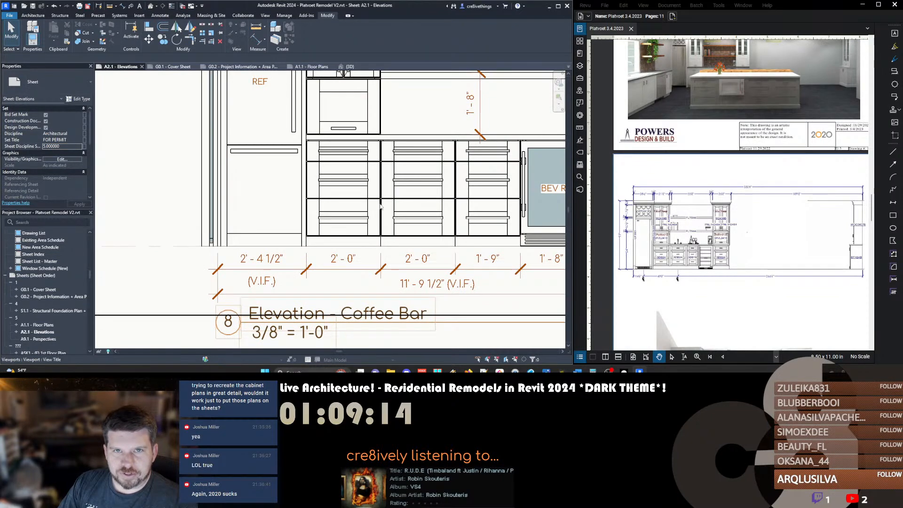
{"action": "scroll", "coordinate": [354, 212], "scroll_direction": "down", "scroll_amount": 3}
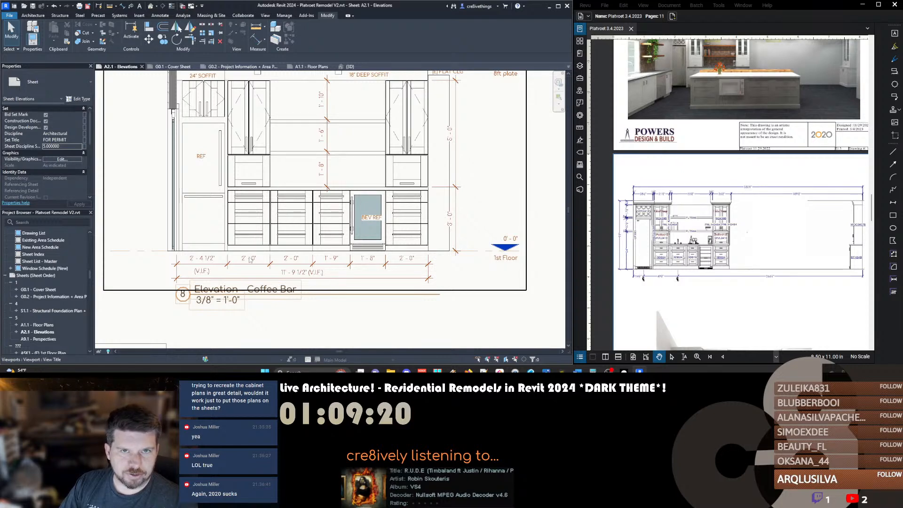
{"action": "scroll", "coordinate": [671, 261], "scroll_direction": "up", "scroll_amount": 3}
{"action": "scroll", "coordinate": [671, 261], "scroll_direction": "down", "scroll_amount": 2}
{"action": "scroll", "coordinate": [674, 277], "scroll_direction": "up", "scroll_amount": 1}
{"action": "scroll", "coordinate": [676, 306], "scroll_direction": "down", "scroll_amount": 1}
{"action": "scroll", "coordinate": [676, 305], "scroll_direction": "up", "scroll_amount": 1}
Switch to the cabinet supplier's PDF in Revu and compare the coffee bar elevation's base cabinet codes
{"action": "middle_click_drag", "start_coordinate": [676, 311], "coordinate": [672, 243]}
{"action": "scroll", "coordinate": [666, 276], "scroll_direction": "up", "scroll_amount": 4}
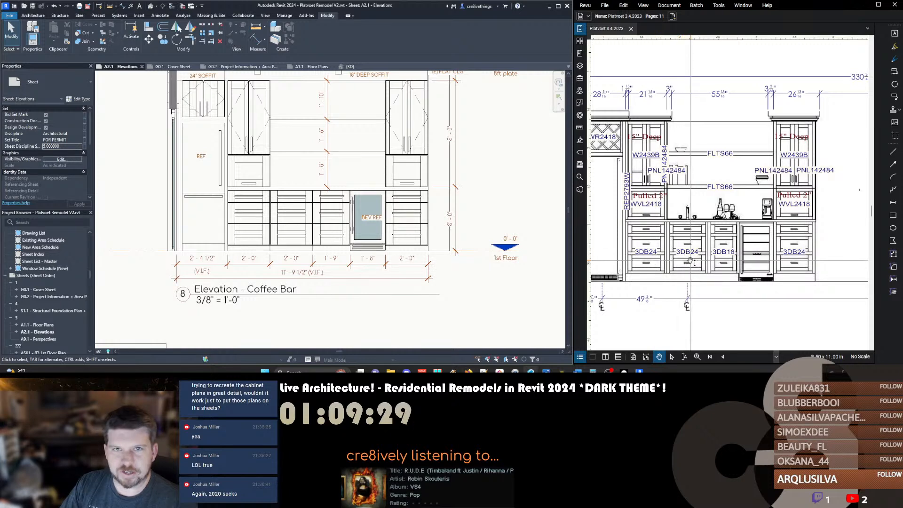
{"action": "mouse_move", "coordinate": [706, 254]}
{"action": "left_mouse_down"}
{"action": "mouse_move", "coordinate": [619, 247]}
{"action": "mouse_move", "coordinate": [712, 246]}
{"action": "left_mouse_up"}
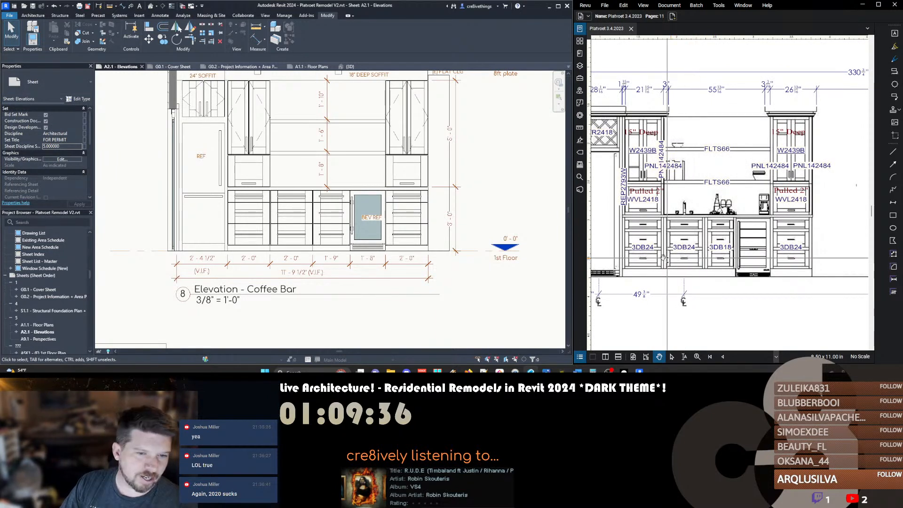
{"action": "double_click", "coordinate": [371, 221]}
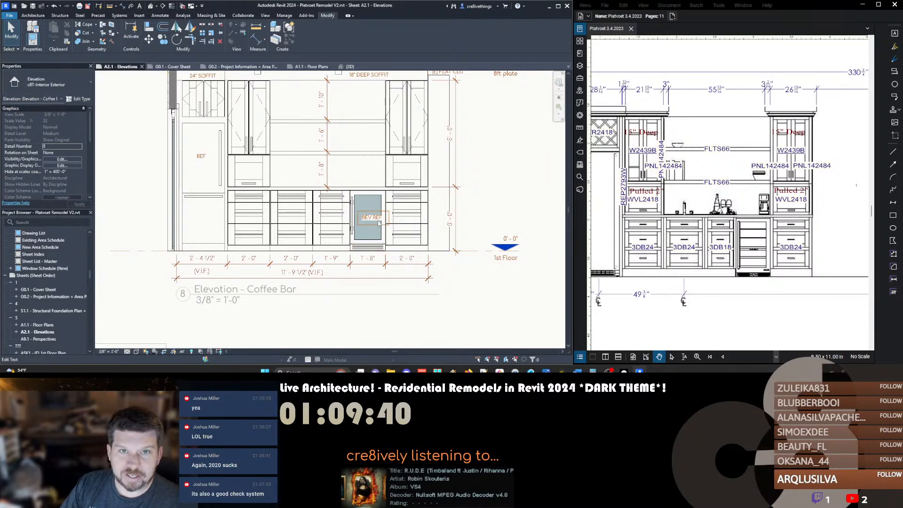
{"action": "left_click", "coordinate": [378, 223]}
{"action": "key", "text": "Escape"}
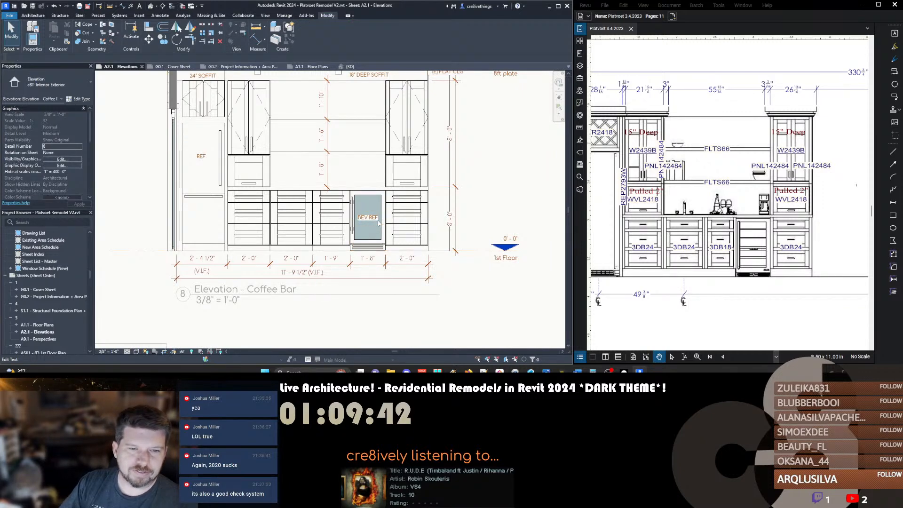
Deactivate the Coffee Bar viewport and examine the Kitchen Stove elevation on the sheet
{"action": "scroll", "coordinate": [380, 223], "scroll_direction": "down", "scroll_amount": 4}
{"action": "double_click", "coordinate": [376, 270]}
{"action": "scroll", "coordinate": [200, 288], "scroll_direction": "down", "scroll_amount": 2}
{"action": "middle_click_drag", "start_coordinate": [200, 289], "coordinate": [281, 232]}
{"action": "scroll", "coordinate": [281, 232], "scroll_direction": "down", "scroll_amount": 2}
{"action": "middle_click_drag", "start_coordinate": [282, 263], "coordinate": [348, 205]}
{"action": "scroll", "coordinate": [343, 240], "scroll_direction": "up", "scroll_amount": 3}
{"action": "scroll", "coordinate": [337, 241], "scroll_direction": "up", "scroll_amount": 3}
In the 3D view, set the base offset of the two Wood Truss Walls above the kitchen to 0' 6"
{"action": "key", "text": "ctrl+Tab"}
{"action": "scroll", "coordinate": [346, 208], "scroll_direction": "down", "scroll_amount": 3}
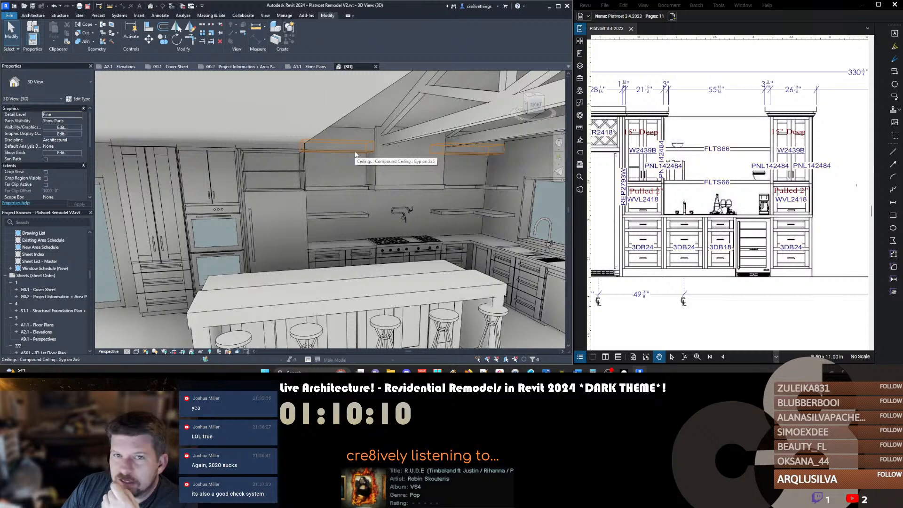
{"action": "left_click", "coordinate": [405, 140]}
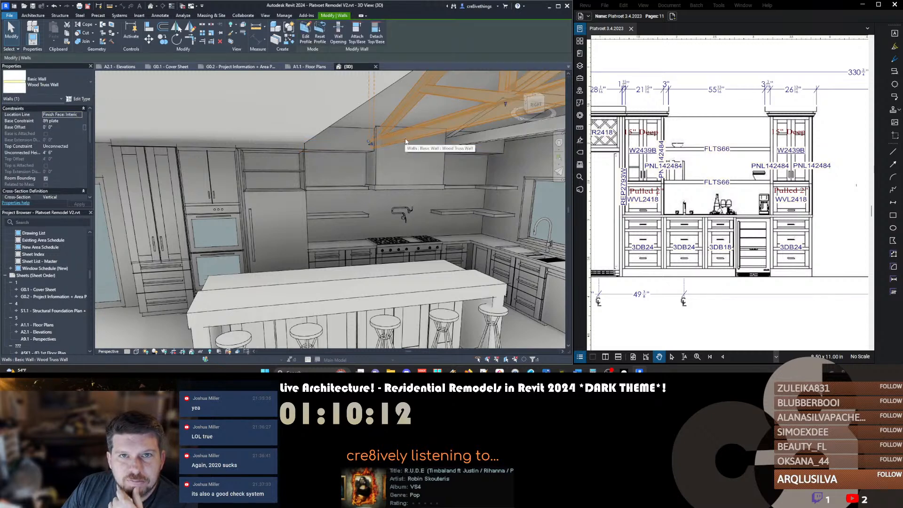
{"action": "left_click", "coordinate": [477, 141], "text": "ctrl"}
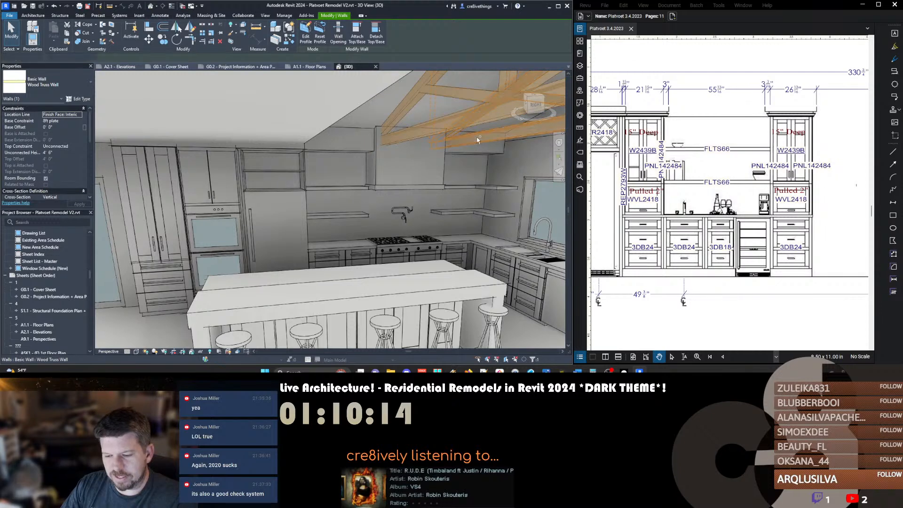
{"action": "left_click", "coordinate": [67, 127]}
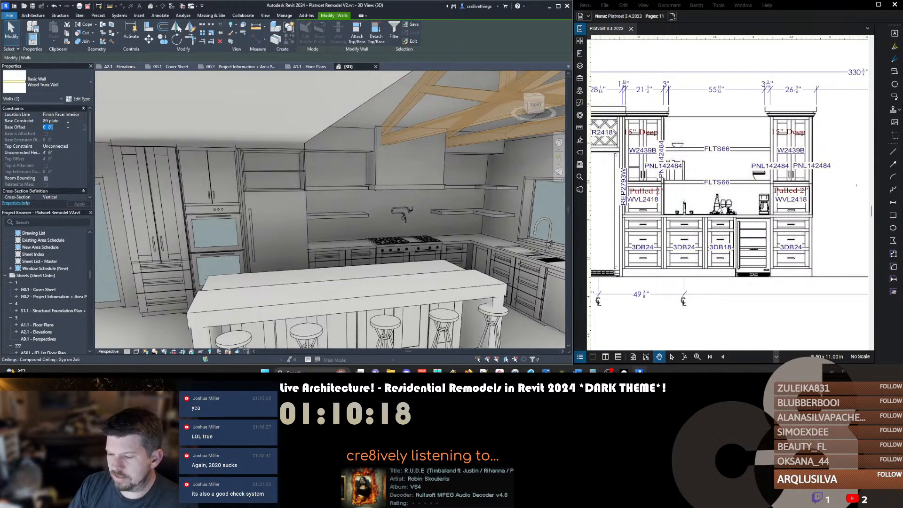
{"action": "key", "text": "Return"}
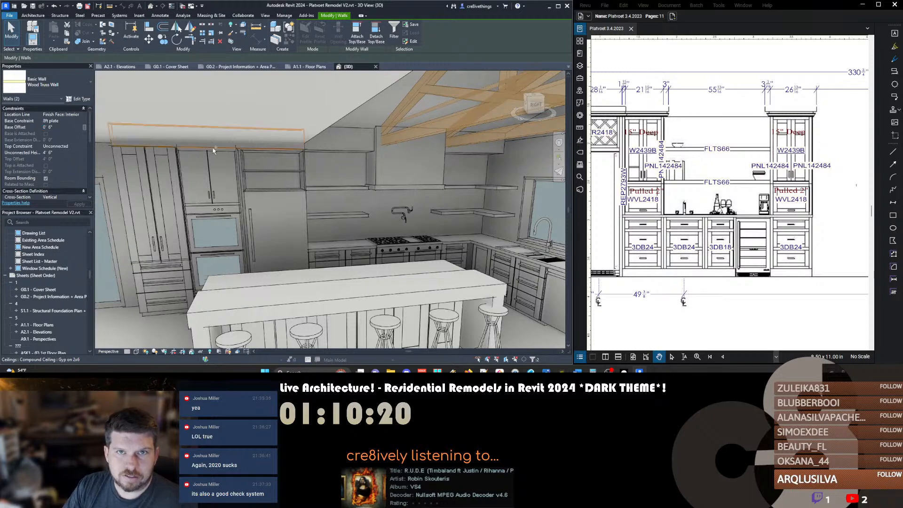
{"action": "scroll", "coordinate": [450, 126], "scroll_direction": "down", "scroll_amount": 1}
{"action": "key", "text": "Escape"}
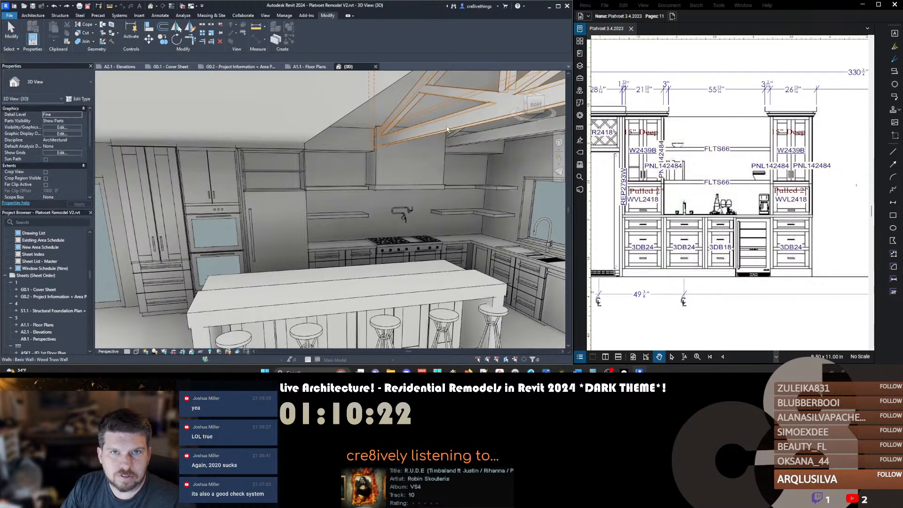
Examine the stove wall in 3D, then find the sink wall elevation and its base cabinet codes in the Revu PDF
{"action": "middle_click_drag", "start_coordinate": [425, 136], "coordinate": [372, 141]}
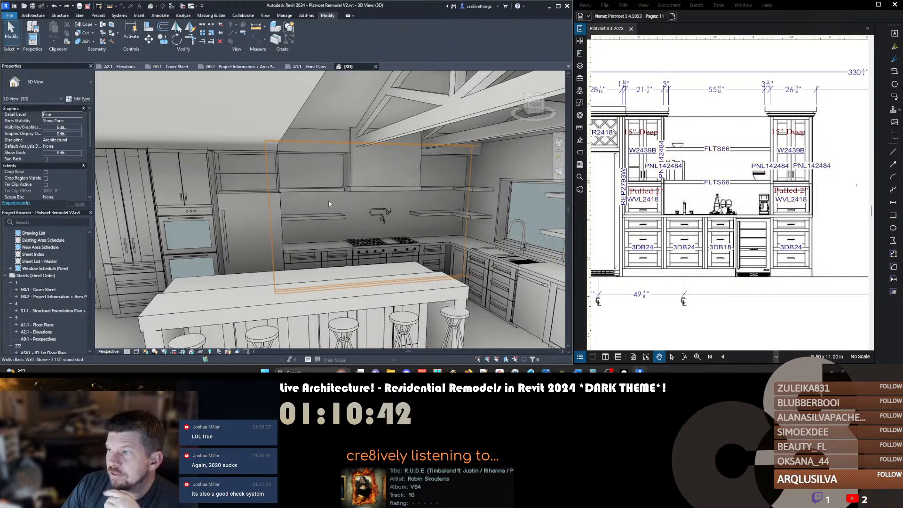
{"action": "left_click_drag", "start_coordinate": [688, 279], "coordinate": [741, 186]}
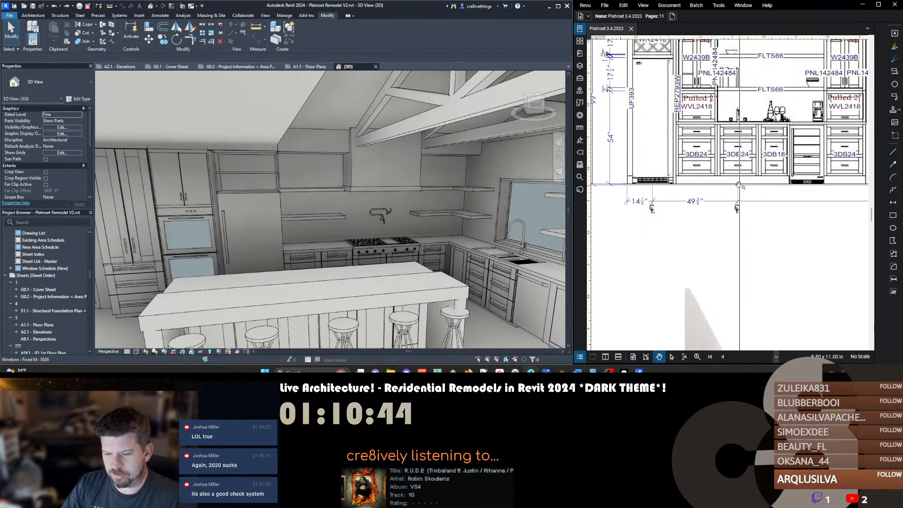
{"action": "scroll", "coordinate": [741, 185], "scroll_direction": "down", "scroll_amount": 4}
{"action": "mouse_move", "coordinate": [746, 324]}
{"action": "left_mouse_down"}
{"action": "mouse_move", "coordinate": [755, 227]}
{"action": "mouse_move", "coordinate": [676, 231]}
{"action": "left_mouse_up"}
{"action": "scroll", "coordinate": [674, 229], "scroll_direction": "down", "scroll_amount": 1}
{"action": "scroll", "coordinate": [674, 229], "scroll_direction": "down", "scroll_amount": 8}
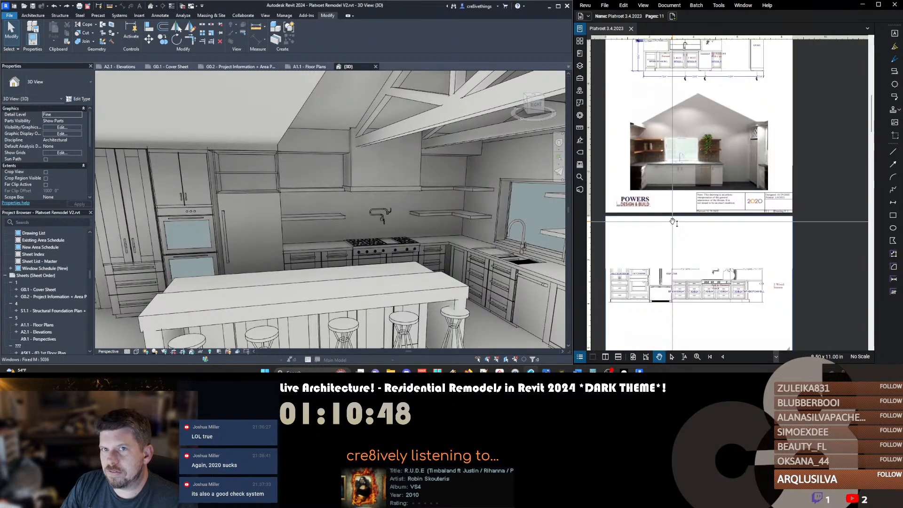
{"action": "scroll", "coordinate": [716, 269], "scroll_direction": "up", "scroll_amount": 2}
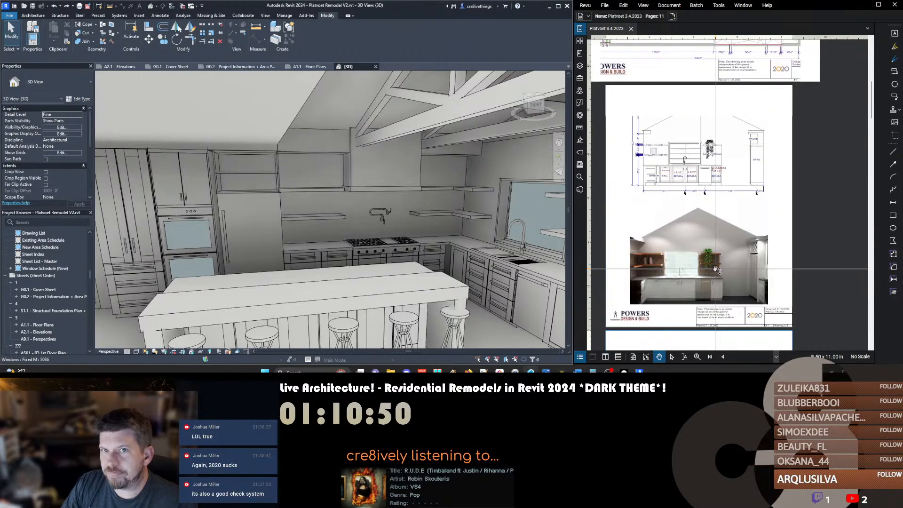
{"action": "scroll", "coordinate": [680, 151], "scroll_direction": "up", "scroll_amount": 4}
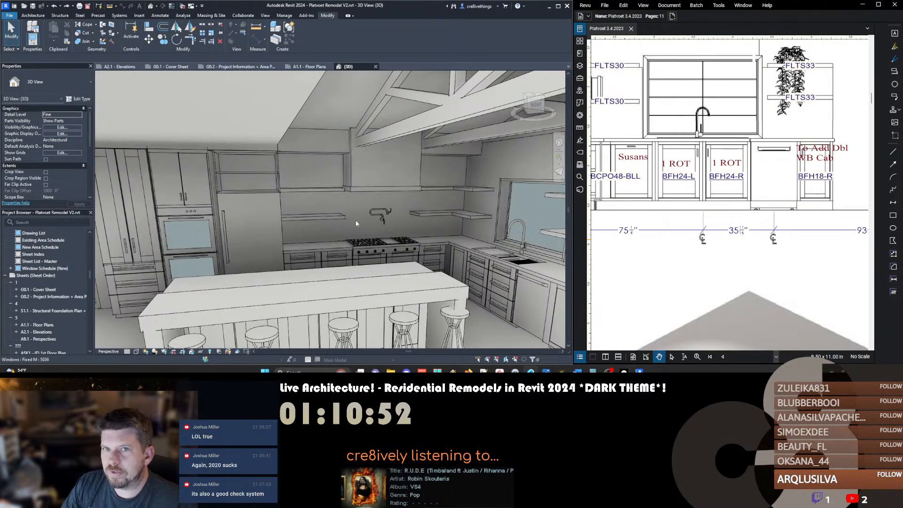
In Revit's 3D view, change the two three-drawer sink base cabinets to Base Cabinet-1-Door-Mission, type Base Cabinet-2-Door-Flush
{"action": "scroll", "coordinate": [462, 261], "scroll_direction": "down", "scroll_amount": 4}
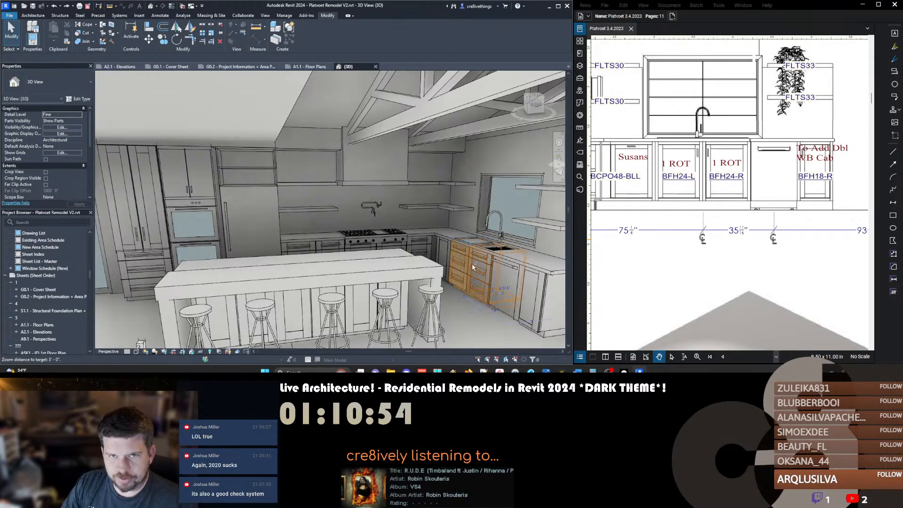
{"action": "left_click", "coordinate": [472, 267]}
{"action": "left_click", "coordinate": [56, 82]}
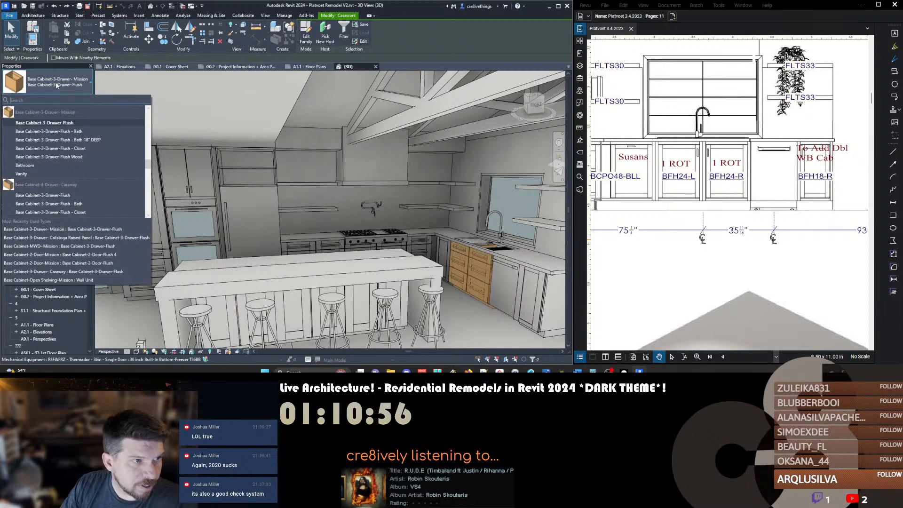
{"action": "scroll", "coordinate": [80, 169], "scroll_direction": "down", "scroll_amount": 3}
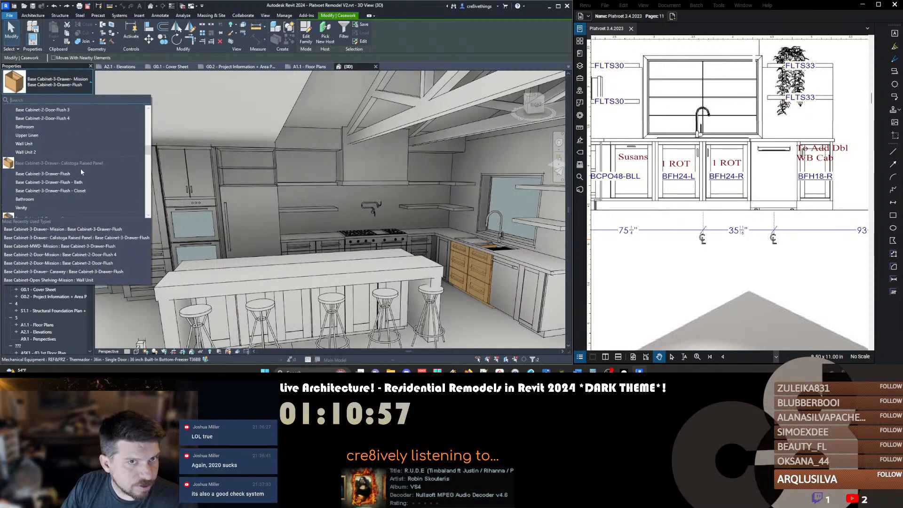
{"action": "scroll", "coordinate": [69, 153], "scroll_direction": "up", "scroll_amount": 5}
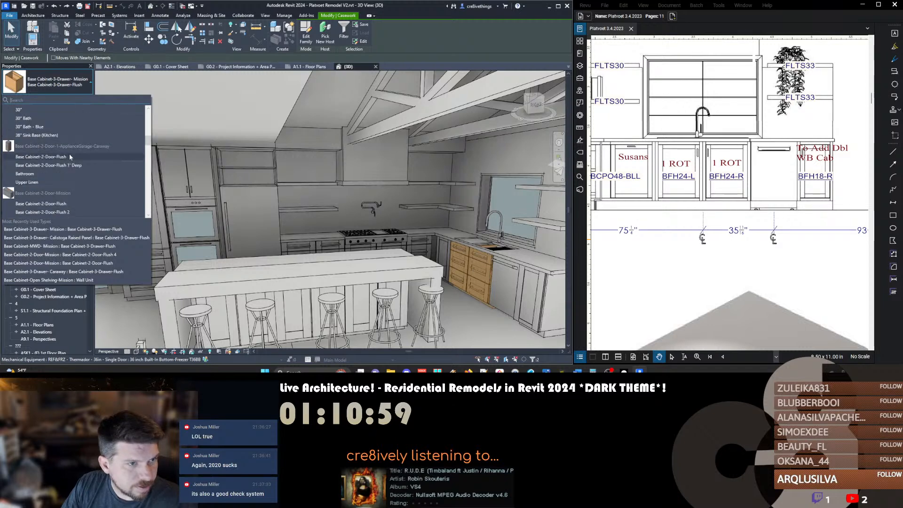
{"action": "scroll", "coordinate": [64, 147], "scroll_direction": "down", "scroll_amount": 3}
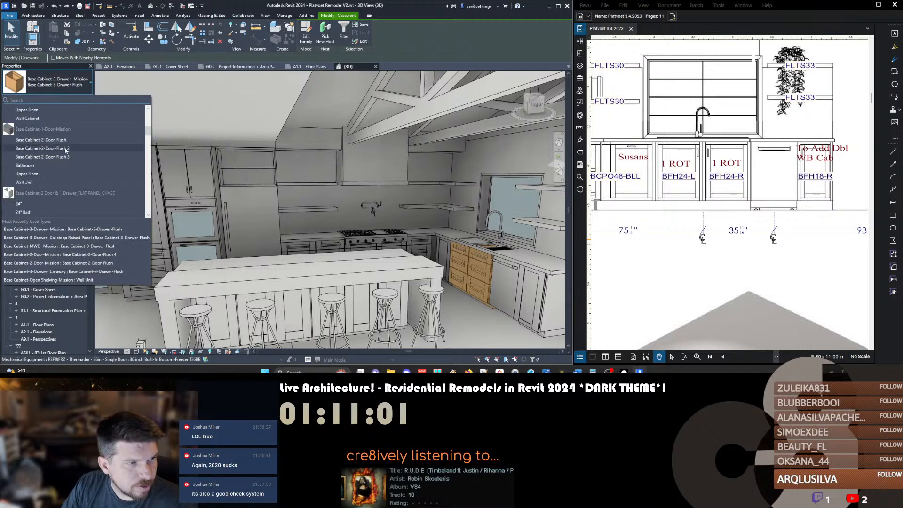
{"action": "scroll", "coordinate": [55, 157], "scroll_direction": "up", "scroll_amount": 3}
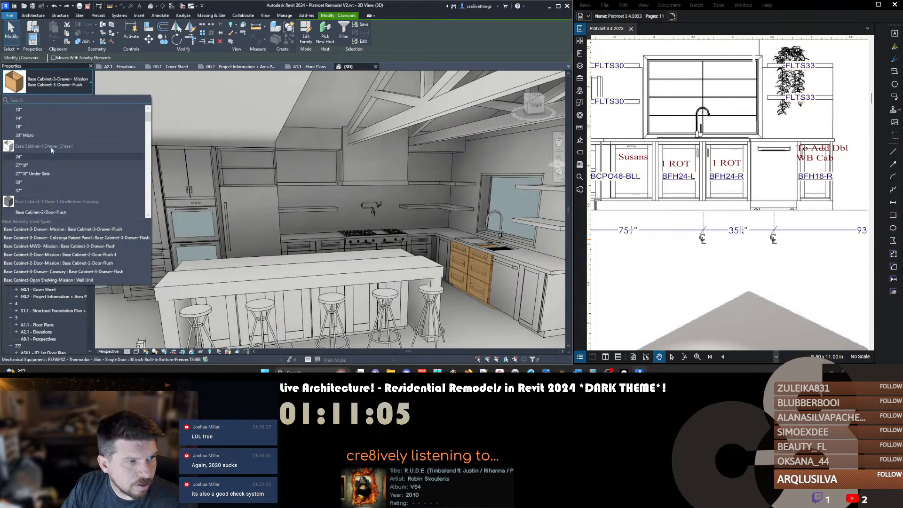
{"action": "scroll", "coordinate": [50, 151], "scroll_direction": "up", "scroll_amount": 3}
{"action": "scroll", "coordinate": [56, 141], "scroll_direction": "down", "scroll_amount": 5}
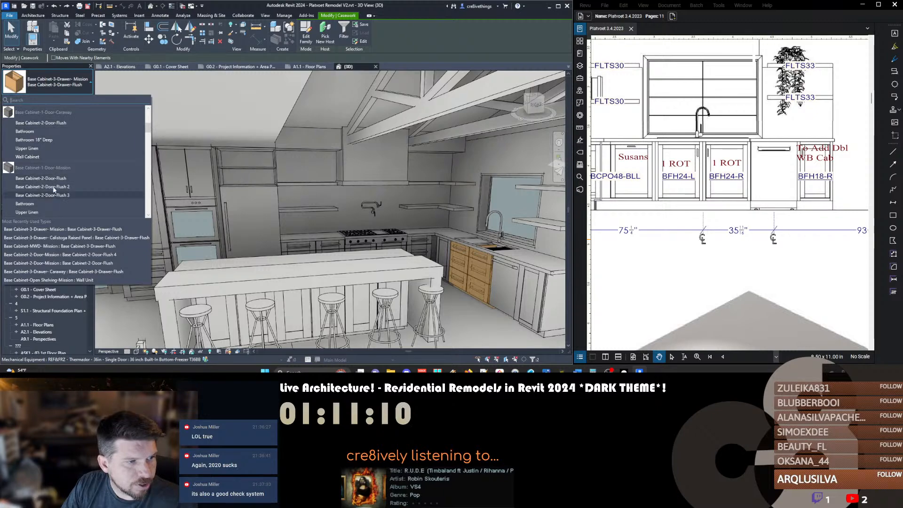
{"action": "left_click", "coordinate": [42, 179]}
{"action": "key", "text": "Escape"}
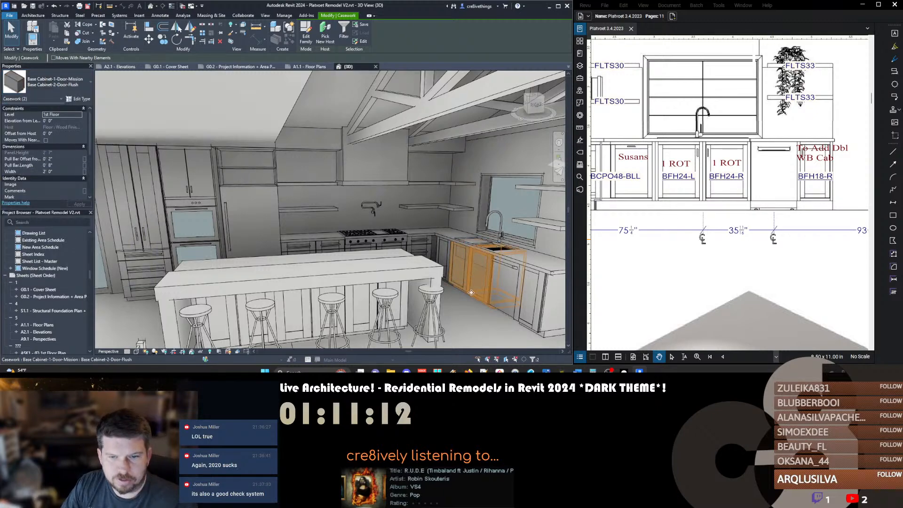
{"action": "scroll", "coordinate": [488, 292], "scroll_direction": "up", "scroll_amount": 2}
{"action": "scroll", "coordinate": [488, 292], "scroll_direction": "up", "scroll_amount": 2}
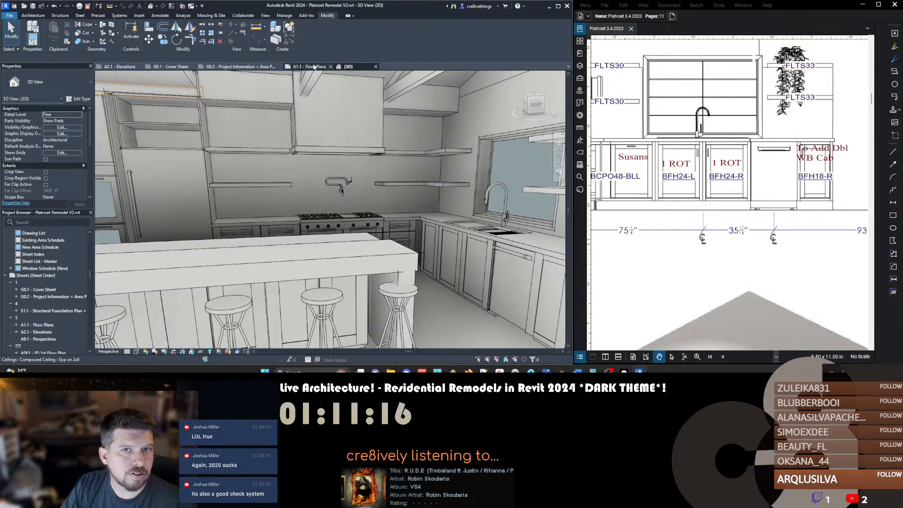
Activate the Kitchen Sink elevation on the elevations sheet and examine its base cabinet doors, shelves and dimensions
{"action": "key", "text": "ctrl+Tab"}
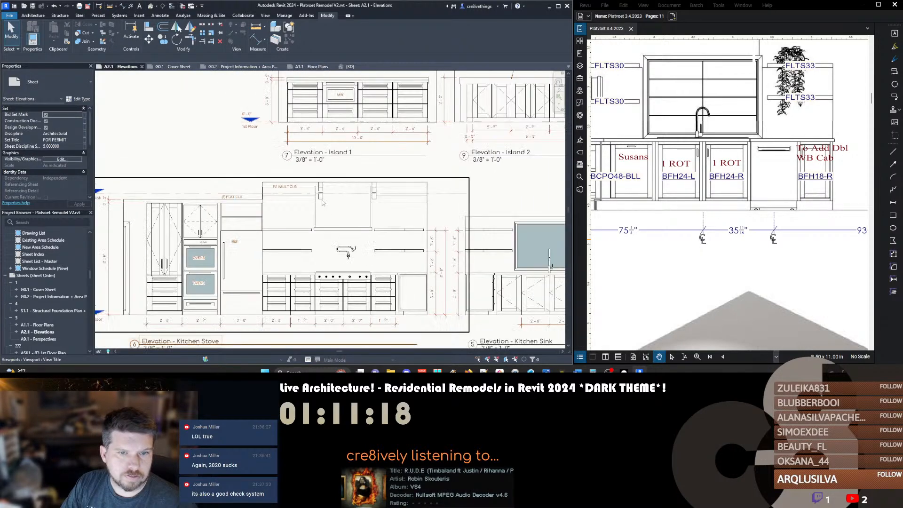
{"action": "scroll", "coordinate": [323, 203], "scroll_direction": "down", "scroll_amount": 2}
{"action": "scroll", "coordinate": [461, 257], "scroll_direction": "up", "scroll_amount": 4}
{"action": "double_click", "coordinate": [465, 258]}
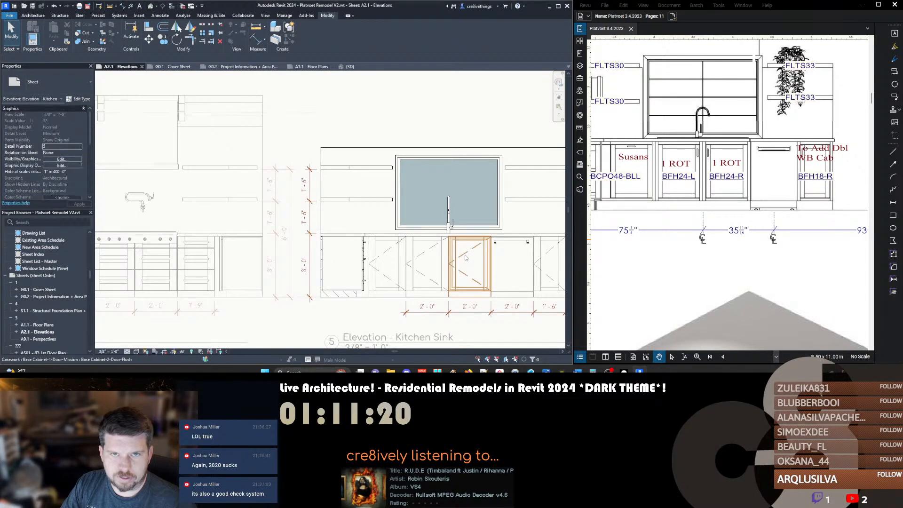
{"action": "middle_click_drag", "start_coordinate": [435, 272], "coordinate": [331, 274]}
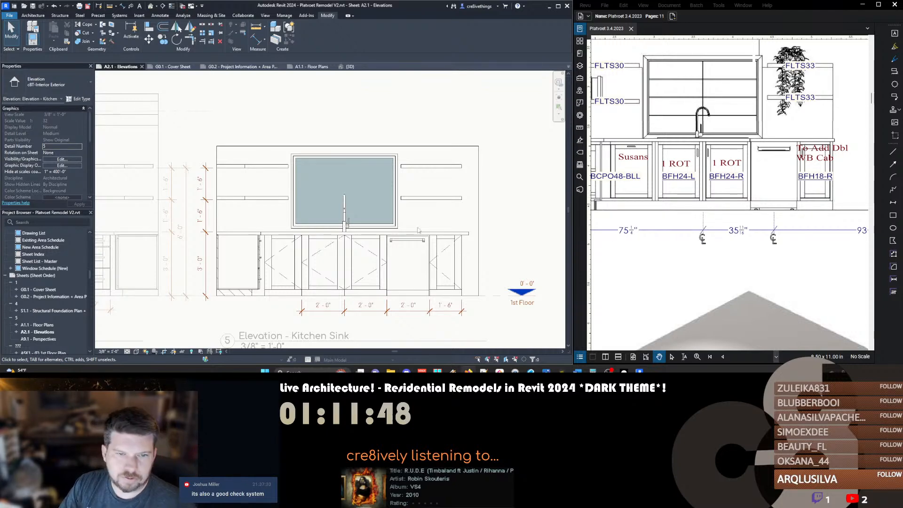
{"action": "scroll", "coordinate": [350, 231], "scroll_direction": "down", "scroll_amount": 3}
{"action": "scroll", "coordinate": [305, 210], "scroll_direction": "up", "scroll_amount": 3}
{"action": "scroll", "coordinate": [306, 210], "scroll_direction": "down", "scroll_amount": 3}
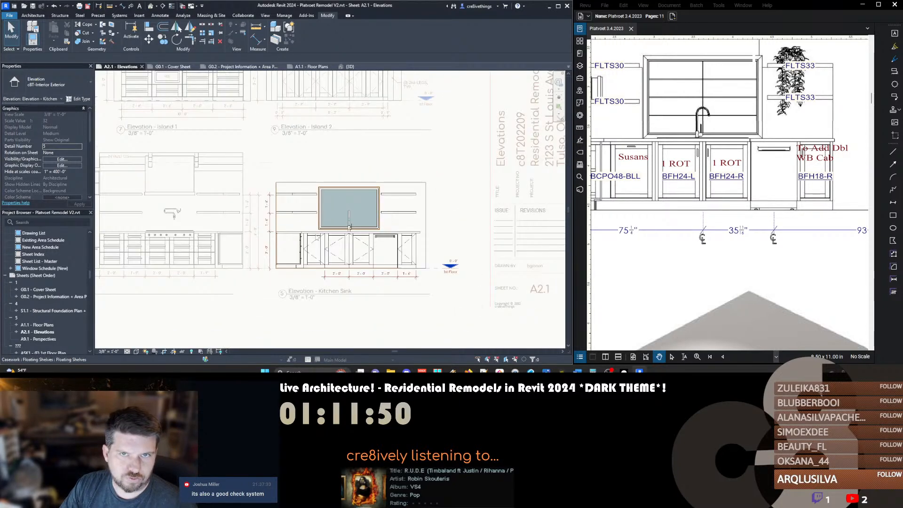
Compare the sink wall's shelves, window and base cabinets with the cabinet supplier's PDF in Revu
{"action": "left_click_drag", "start_coordinate": [679, 176], "coordinate": [699, 233]}
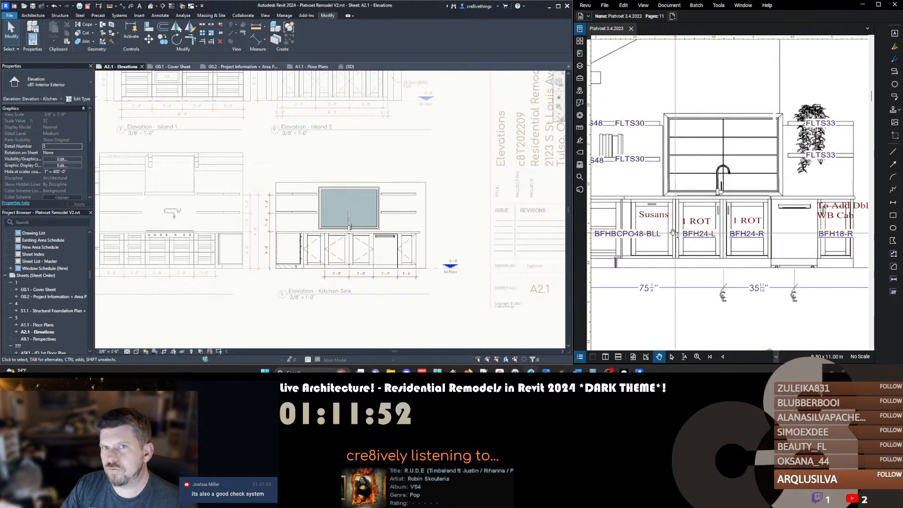
{"action": "mouse_move", "coordinate": [629, 170]}
{"action": "left_mouse_down"}
{"action": "mouse_move", "coordinate": [680, 172]}
{"action": "mouse_move", "coordinate": [622, 179]}
{"action": "left_mouse_up"}
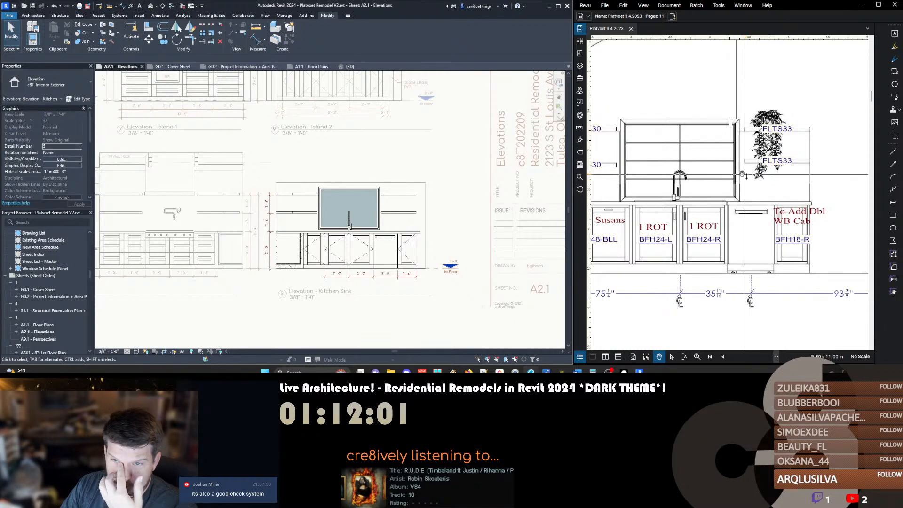
{"action": "left_click_drag", "start_coordinate": [739, 176], "coordinate": [803, 178]}
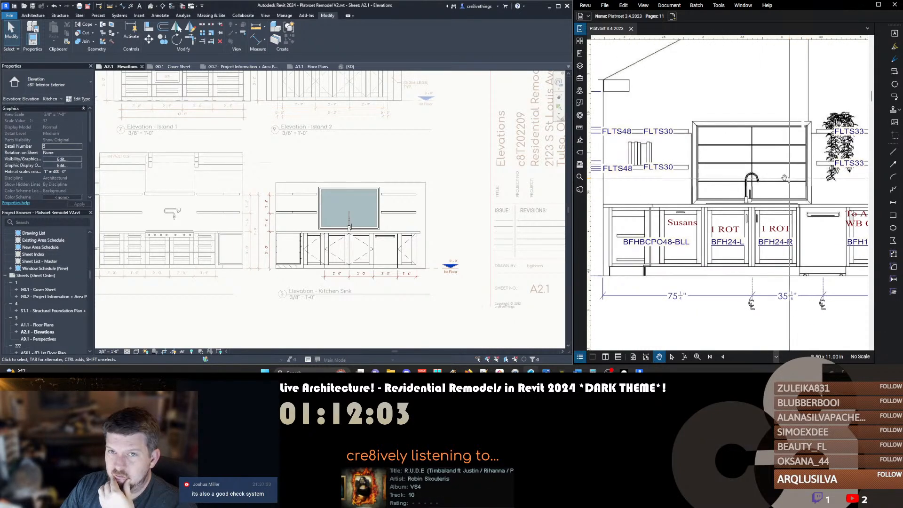
Check the sink wall's height dimensions in the cabinet PDF, and deactivate the Kitchen Sink elevation's viewport on the Revit sheet
{"action": "left_click_drag", "start_coordinate": [666, 184], "coordinate": [716, 184]}
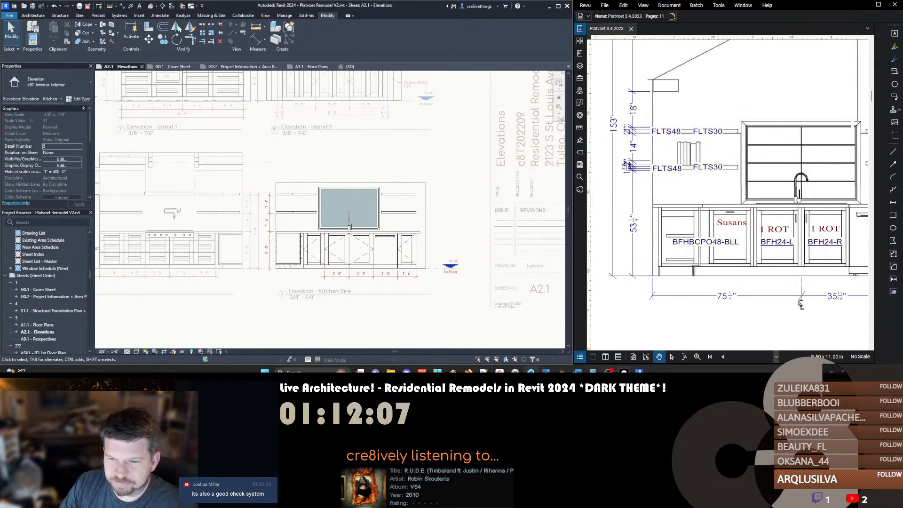
{"action": "mouse_move", "coordinate": [608, 371]}
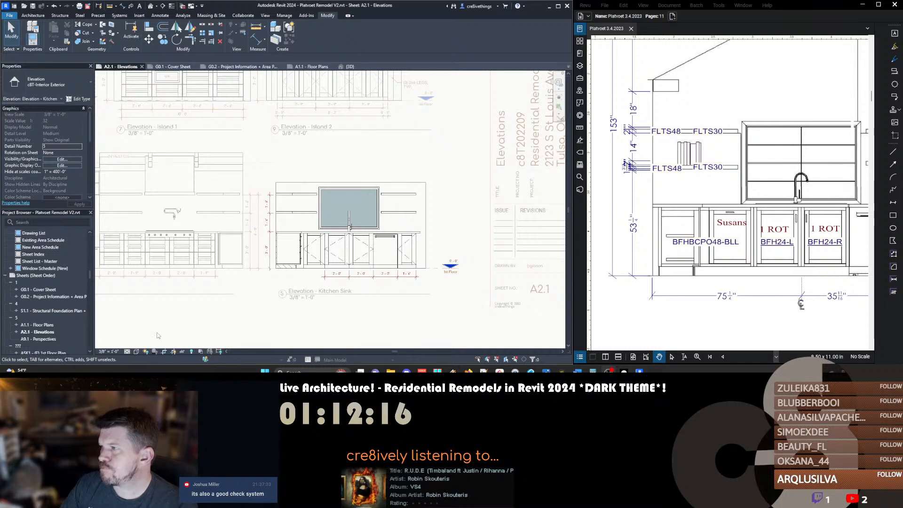
{"action": "scroll", "coordinate": [293, 258], "scroll_direction": "down", "scroll_amount": 1}
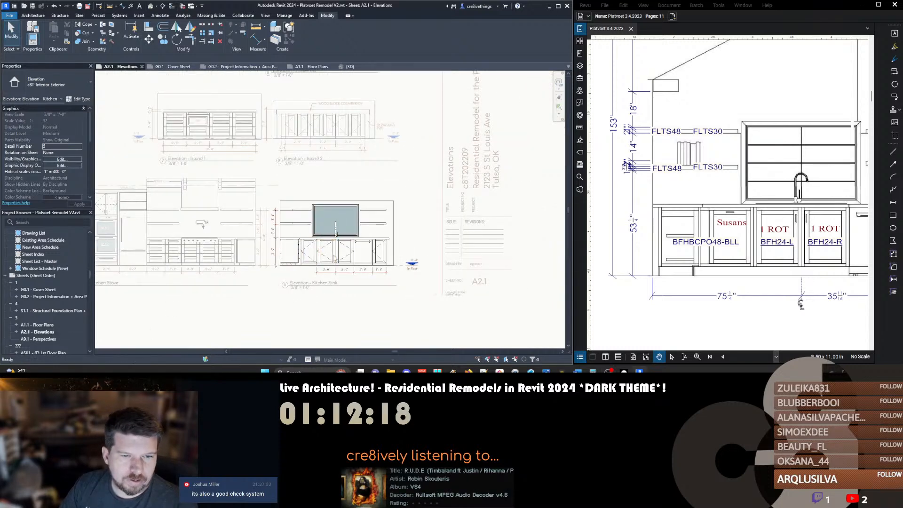
{"action": "key", "text": "d"}
{"action": "key", "text": "v"}
{"action": "key", "text": "Tab"}
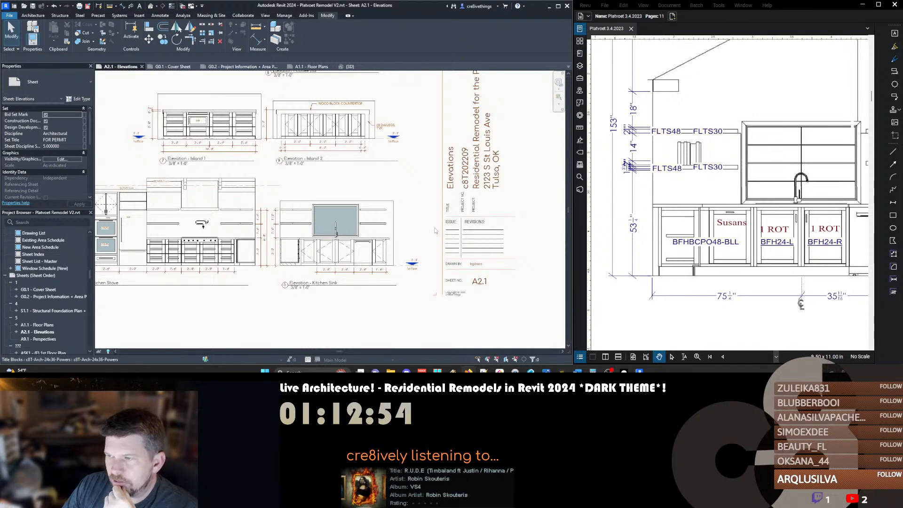
{"action": "left_click", "coordinate": [328, 254]}
{"action": "scroll", "coordinate": [328, 256], "scroll_direction": "up", "scroll_amount": 3}
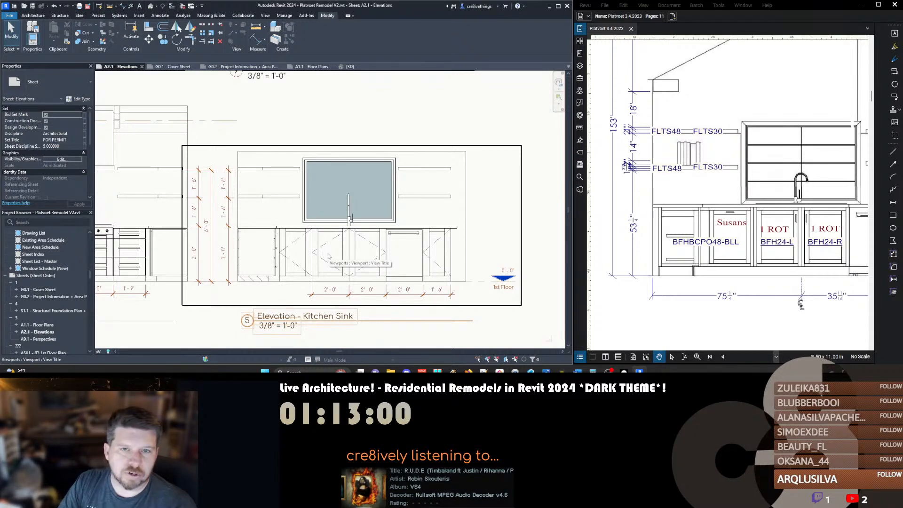
{"action": "middle_click_drag", "start_coordinate": [341, 233], "coordinate": [350, 229]}
Open the 3D view and examine the stove and sink corner's base cabinets, window and shelves
{"action": "key", "text": "ctrl+shift+Tab"}
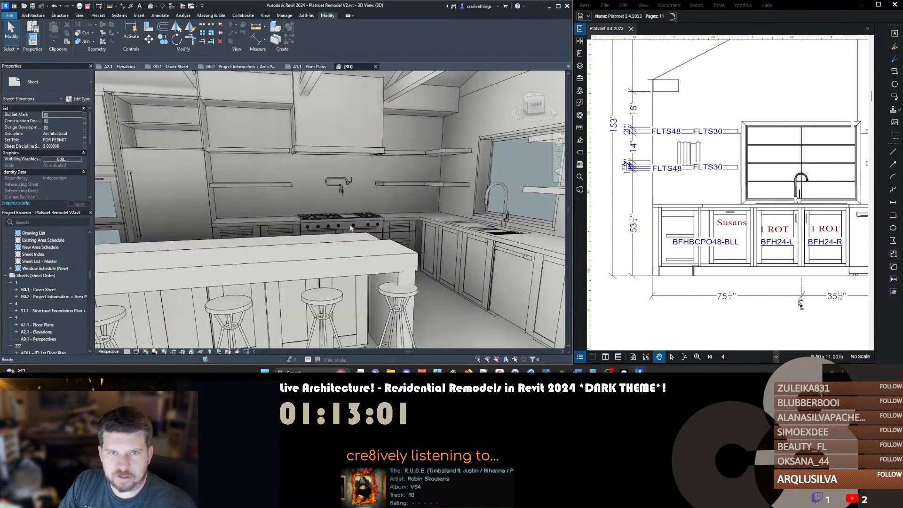
{"action": "scroll", "coordinate": [351, 228], "scroll_direction": "up", "scroll_amount": 3}
{"action": "scroll", "coordinate": [337, 231], "scroll_direction": "down", "scroll_amount": 3}
{"action": "left_click_drag", "start_coordinate": [336, 231], "coordinate": [382, 254]}
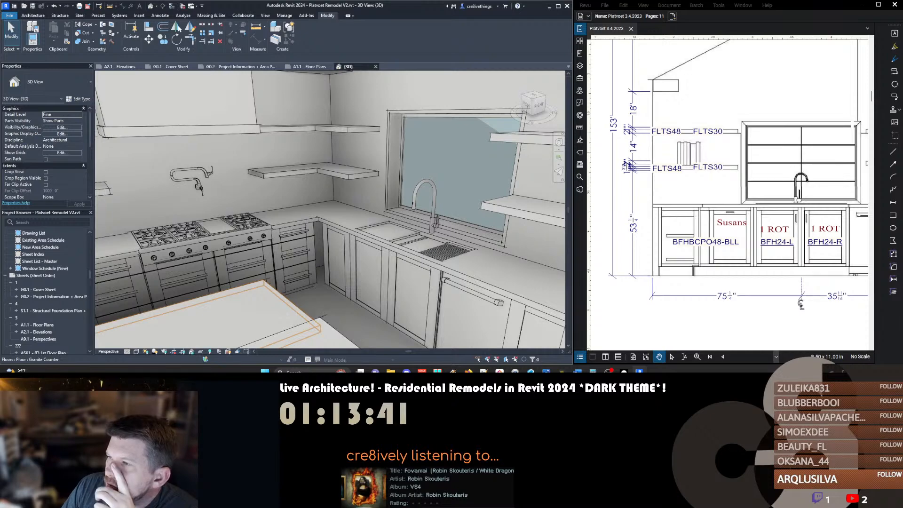
Find the coffee bar elevation in the Revu cabinet PDF and examine its tower and drawer cabinet codes
{"action": "scroll", "coordinate": [693, 219], "scroll_direction": "down", "scroll_amount": 10}
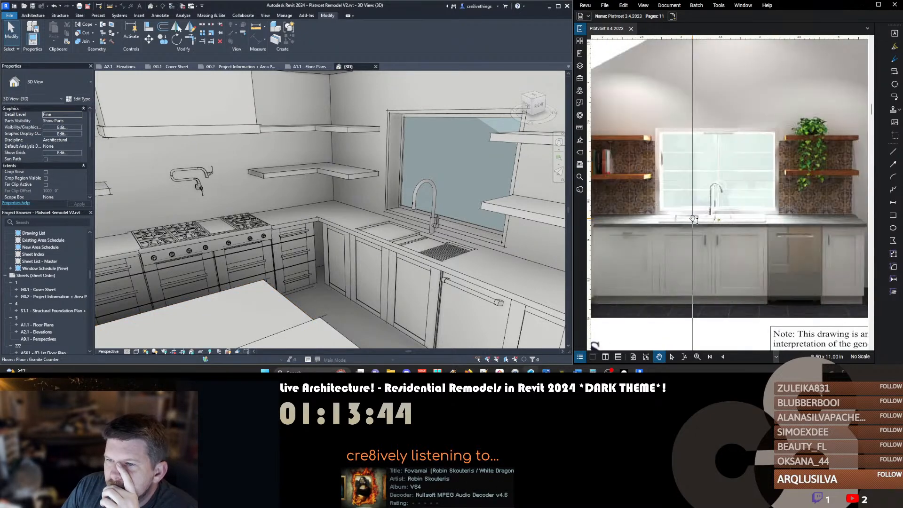
{"action": "scroll", "coordinate": [692, 219], "scroll_direction": "up", "scroll_amount": 5}
{"action": "scroll", "coordinate": [693, 219], "scroll_direction": "down", "scroll_amount": 12}
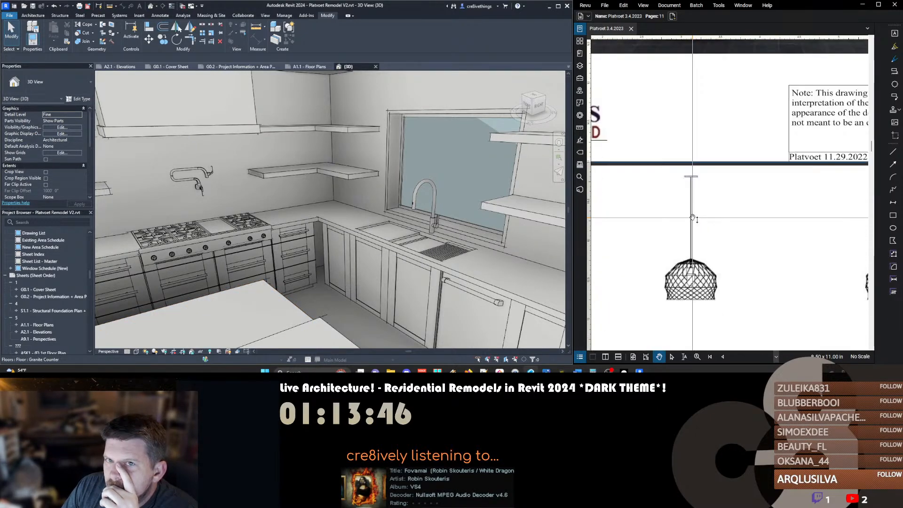
{"action": "scroll", "coordinate": [693, 217], "scroll_direction": "up", "scroll_amount": 5}
{"action": "scroll", "coordinate": [696, 207], "scroll_direction": "down", "scroll_amount": 10}
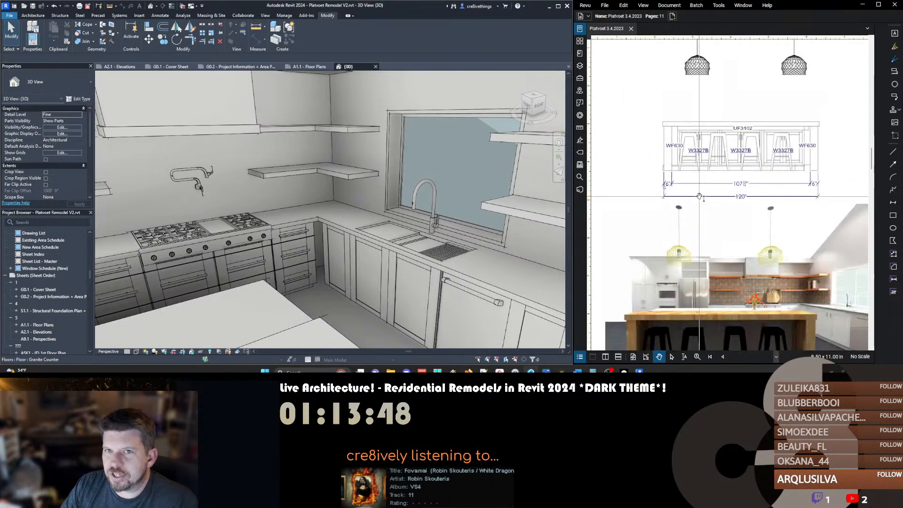
{"action": "scroll", "coordinate": [698, 200], "scroll_direction": "down", "scroll_amount": 4}
{"action": "scroll", "coordinate": [698, 202], "scroll_direction": "up", "scroll_amount": 8}
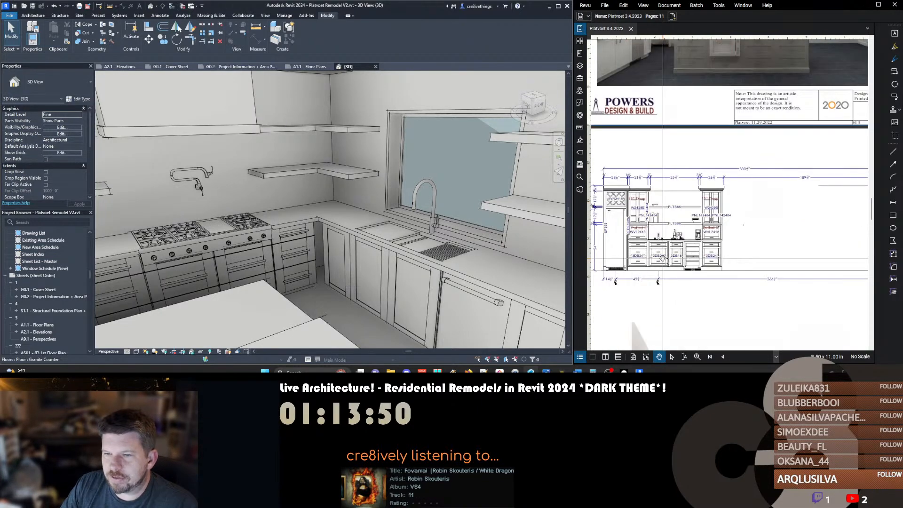
{"action": "scroll", "coordinate": [676, 259], "scroll_direction": "up", "scroll_amount": 3, "text": "ctrl"}
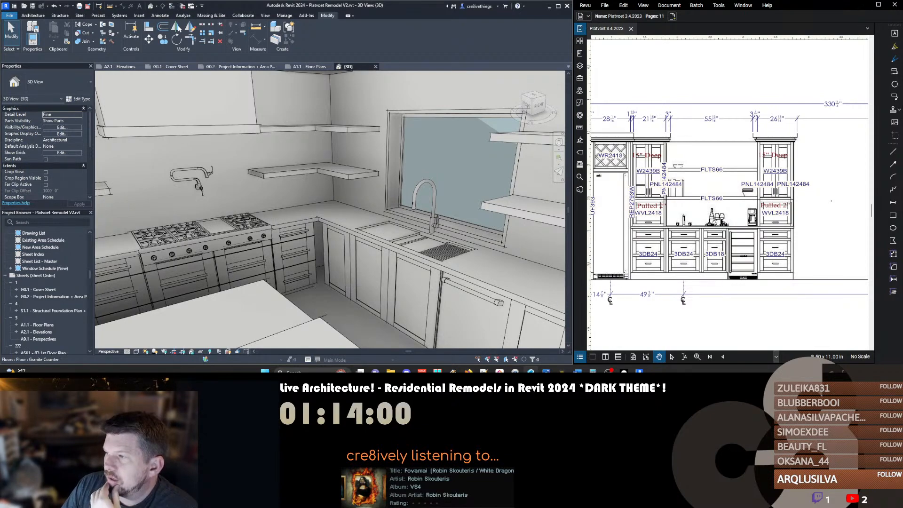
In Revit's 3D view, select both coffee bar tower cabinets and review the type properties of Base Cabinet-2-Door-Flush 1' Deep
{"action": "right_click_drag", "start_coordinate": [290, 258], "coordinate": [386, 229]}
{"action": "left_click", "coordinate": [400, 219]}
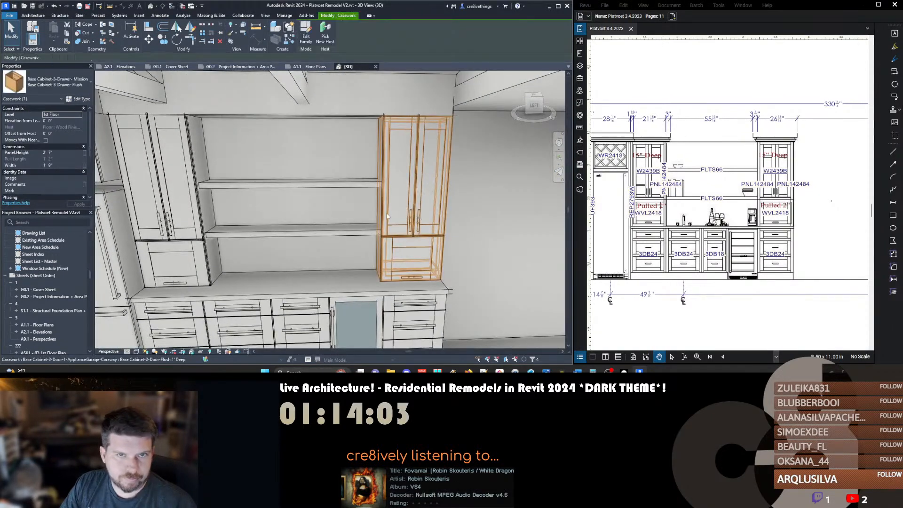
{"action": "left_click", "coordinate": [154, 206], "text": "ctrl"}
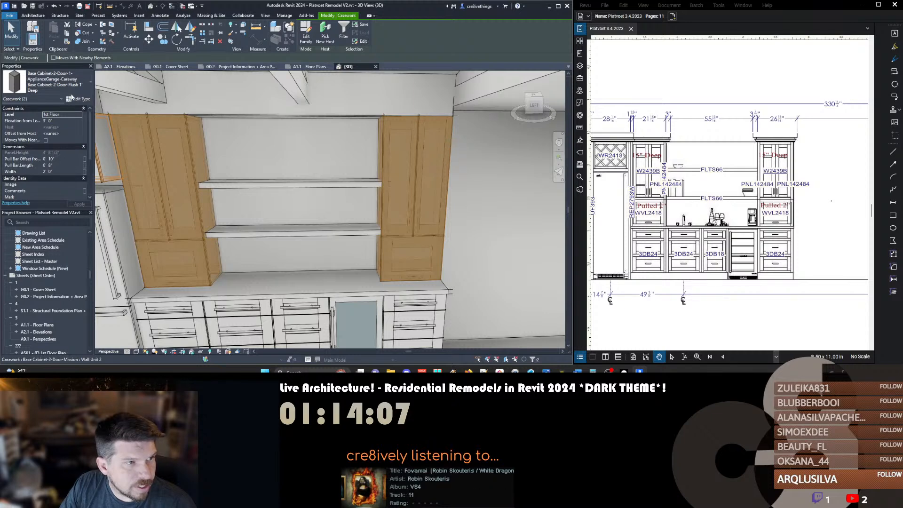
{"action": "left_click", "coordinate": [78, 99]}
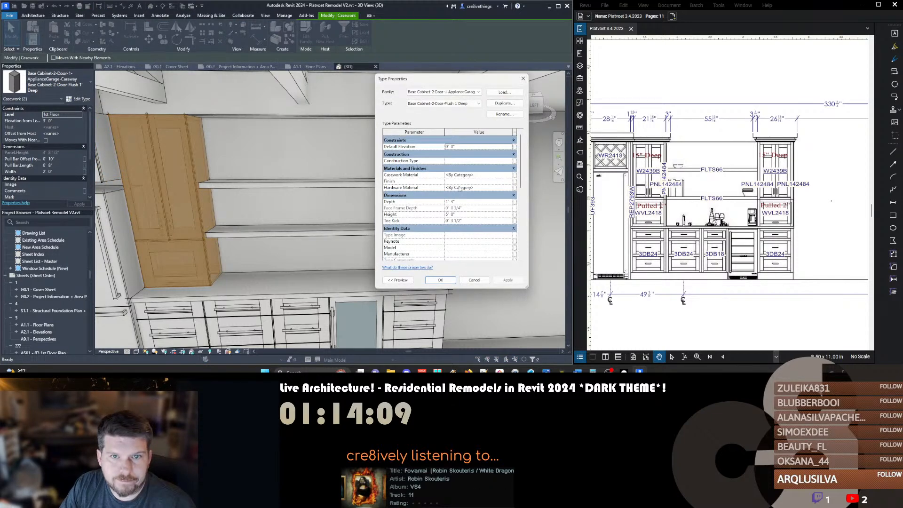
{"action": "left_click", "coordinate": [441, 280]}
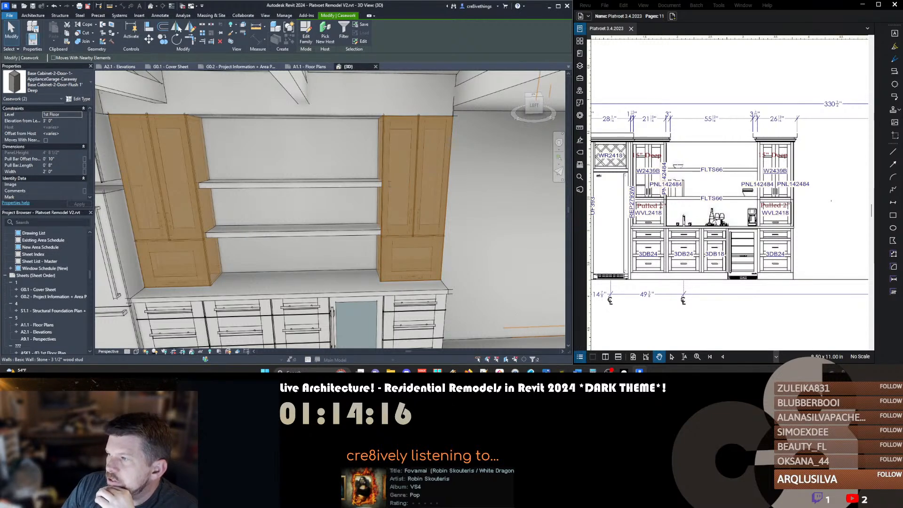
Add soffit return walls above the coffee bar towers, matching the existing Interior - 3 1/2" stud with gypsum wall
{"action": "middle_click_drag", "start_coordinate": [402, 186], "coordinate": [334, 175], "text": "shift"}
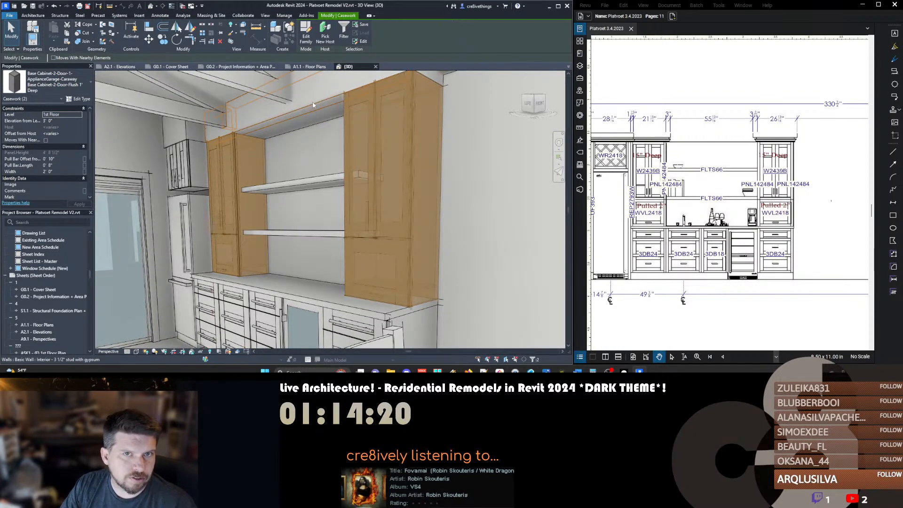
{"action": "left_click", "coordinate": [313, 105]}
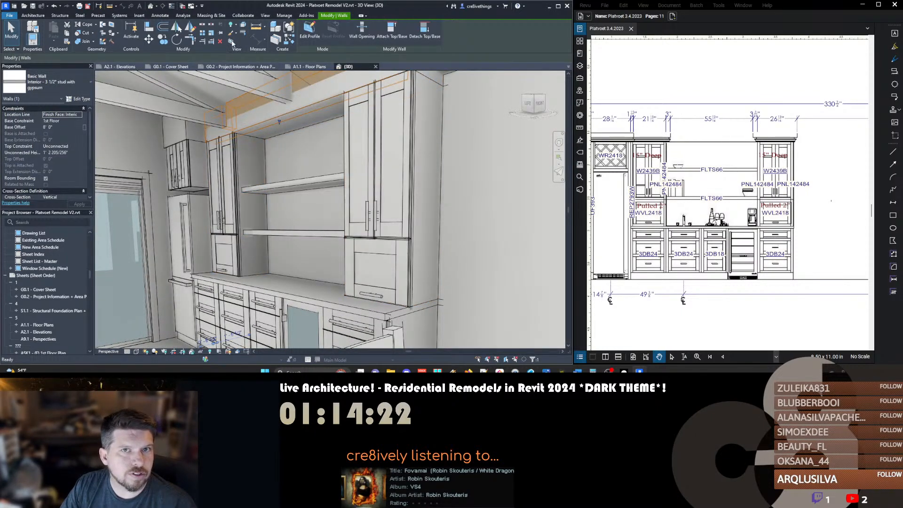
{"action": "key", "text": "c"}
{"action": "key", "text": "s"}
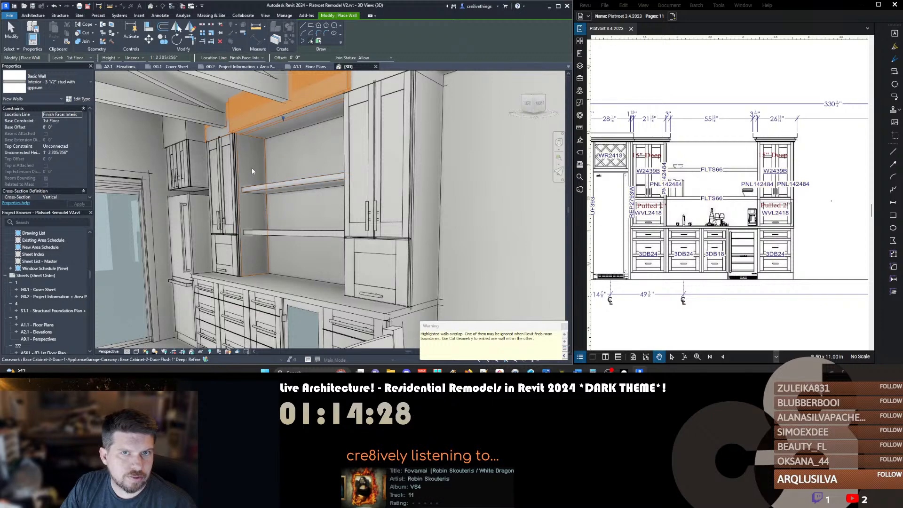
{"action": "middle_click_drag", "start_coordinate": [252, 168], "coordinate": [359, 179], "text": "shift"}
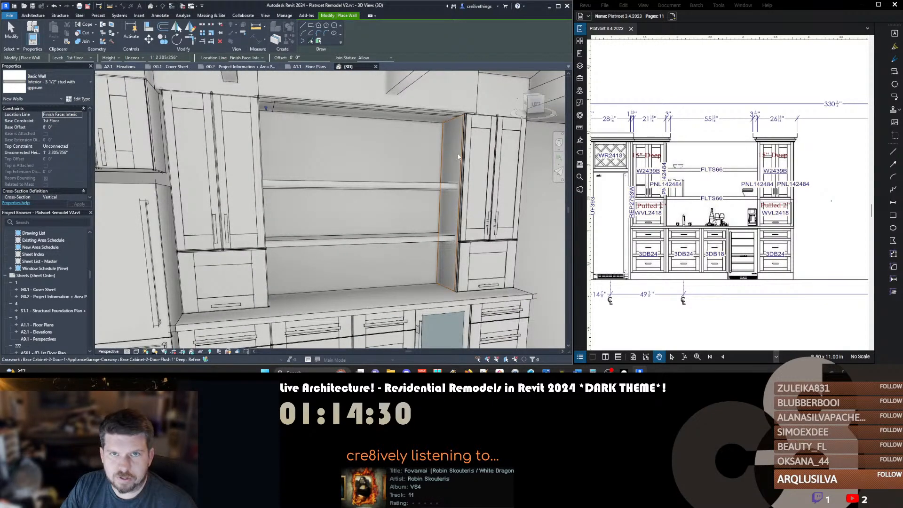
{"action": "key", "text": "Escape"}
{"action": "key", "text": "Escape"}
Temporarily hide the soffit ceiling above the coffee bar's open shelves
{"action": "left_click", "coordinate": [409, 122]}
{"action": "key", "text": "c"}
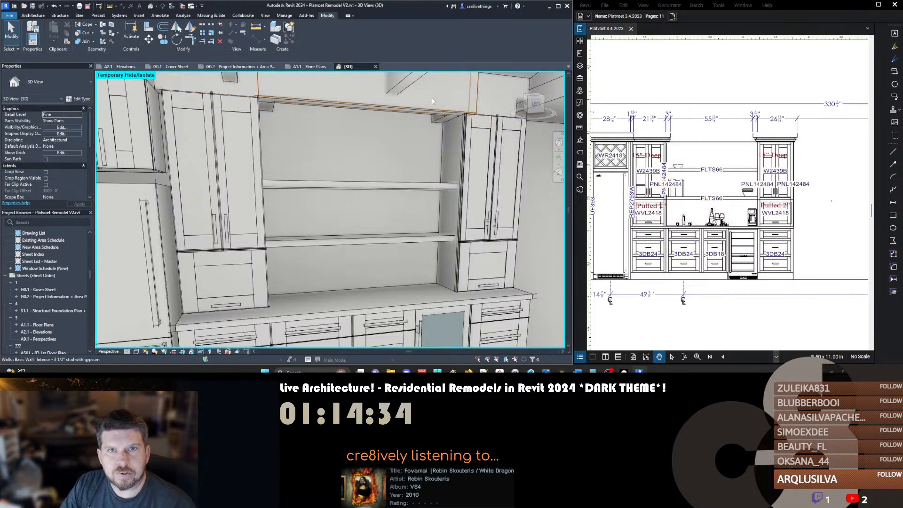
{"action": "middle_click_drag", "start_coordinate": [431, 98], "coordinate": [353, 82], "text": "shift"}
{"action": "left_click", "coordinate": [353, 85]}
{"action": "key", "text": "h"}
{"action": "key", "text": "h"}
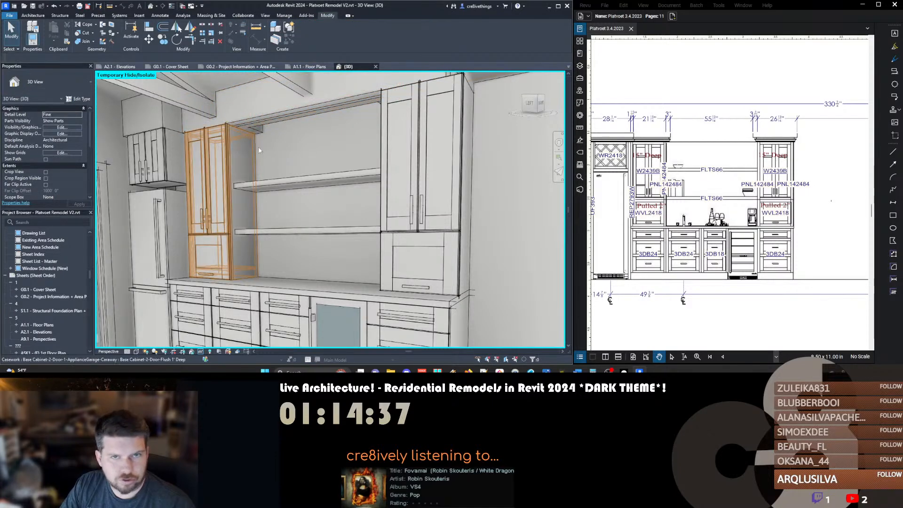
Split the front soffit wall at the inner side of the tower cabinet nearest the refrigerator
{"action": "key", "text": "t"}
{"action": "key", "text": "r"}
{"action": "key", "text": "s"}
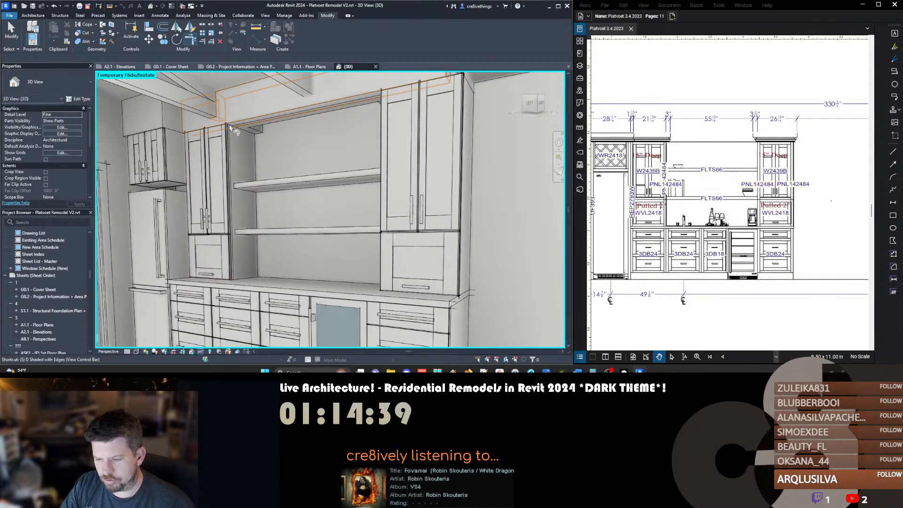
{"action": "left_click", "coordinate": [279, 105]}
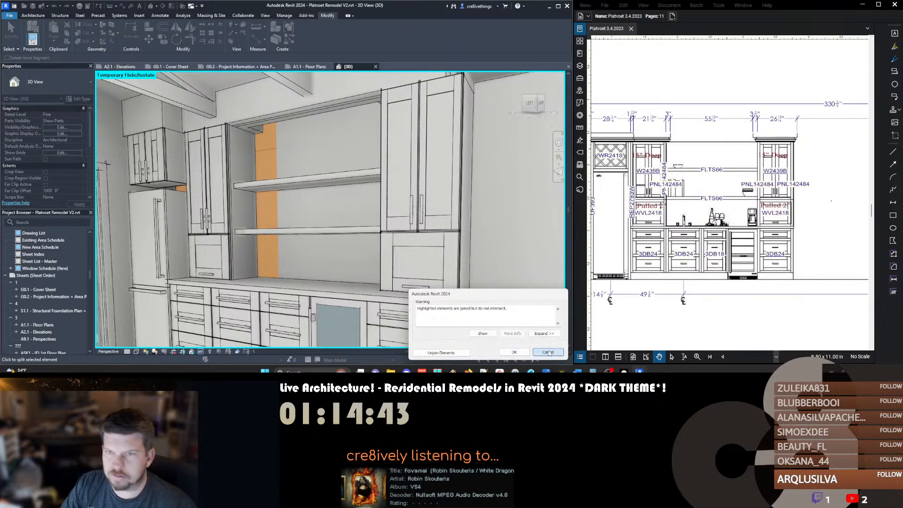
{"action": "left_click", "coordinate": [511, 351]}
{"action": "key", "text": "Escape"}
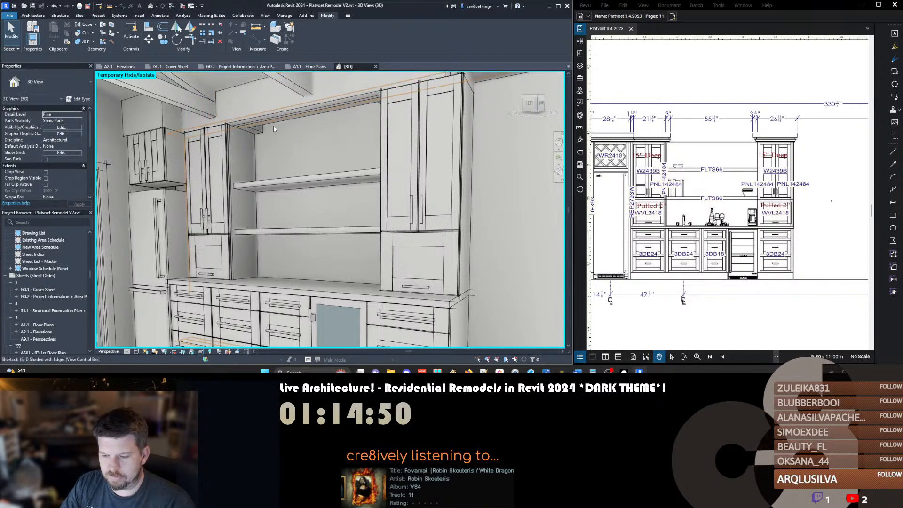
{"action": "key", "text": "s"}
{"action": "key", "text": "l"}
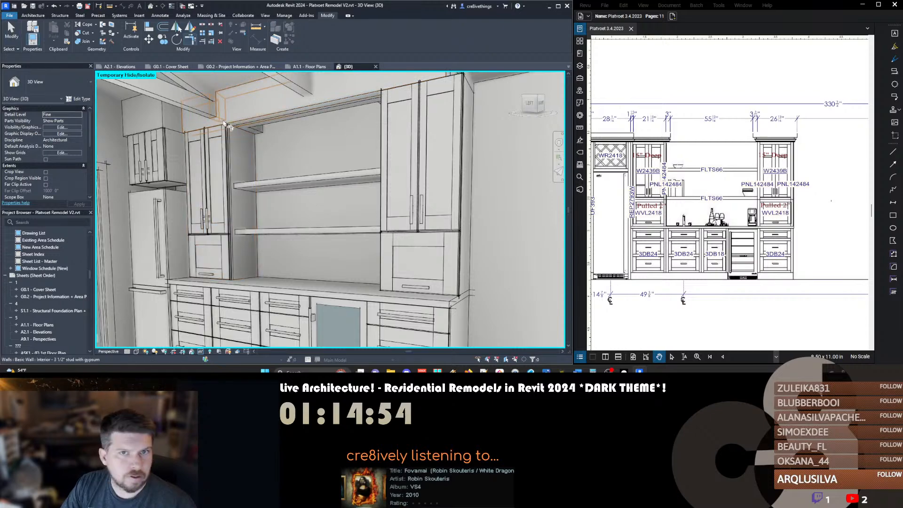
Split the soffit wall at the opposite tower cabinet, separating the segment that spans between the towers
{"action": "middle_click_drag", "start_coordinate": [254, 134], "coordinate": [499, 103], "text": "shift"}
{"action": "left_click", "coordinate": [497, 102]}
{"action": "left_click", "coordinate": [438, 117]}
{"action": "key", "text": "Escape"}
{"action": "middle_click_drag", "start_coordinate": [502, 110], "coordinate": [364, 142], "text": "shift"}
{"action": "left_click", "coordinate": [352, 130]}
{"action": "scroll", "coordinate": [353, 130], "scroll_direction": "down", "scroll_amount": 1}
{"action": "left_click", "coordinate": [395, 127]}
{"action": "key", "text": "Escape"}
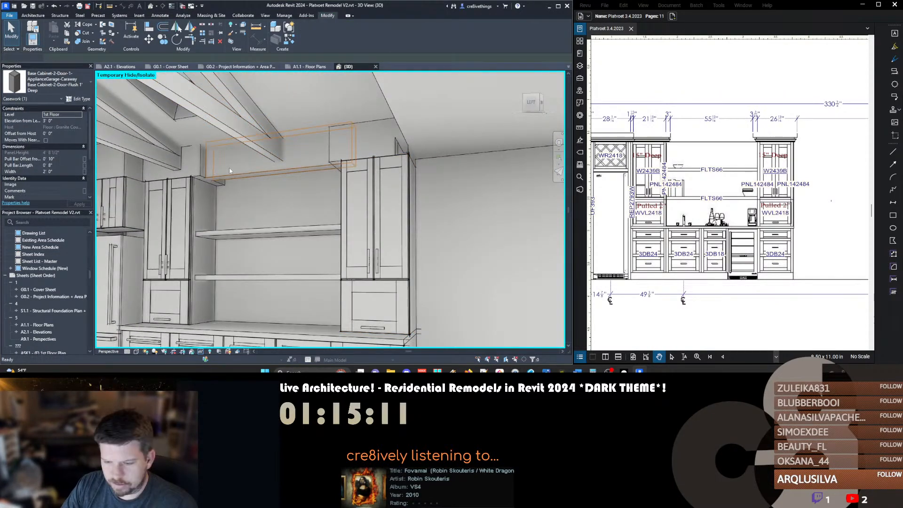
Trim the soffit segment between the towers to the return wall beside the tower cabinet nearest the dining area
{"action": "key", "text": "t"}
{"action": "key", "text": "r"}
{"action": "left_click", "coordinate": [226, 170]}
{"action": "middle_click_drag", "start_coordinate": [206, 173], "coordinate": [277, 116], "text": "shift"}
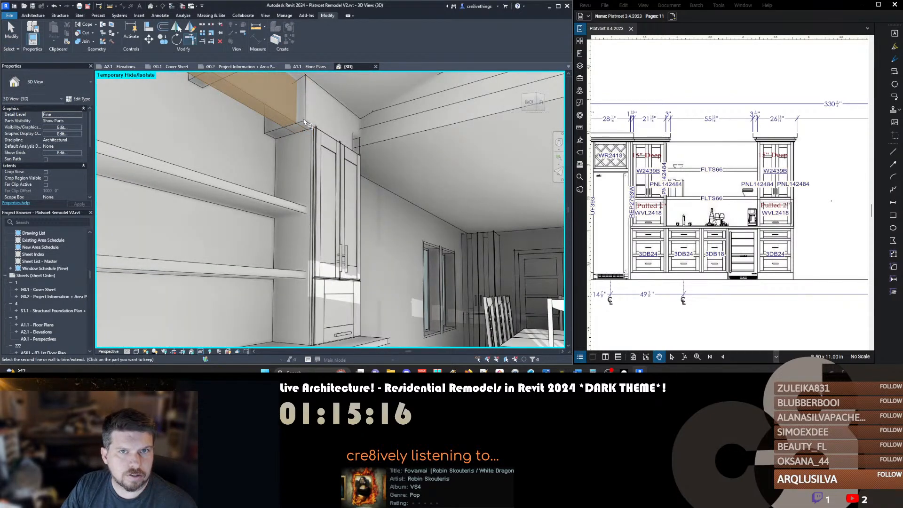
{"action": "left_click", "coordinate": [304, 126]}
{"action": "left_click", "coordinate": [304, 126]}
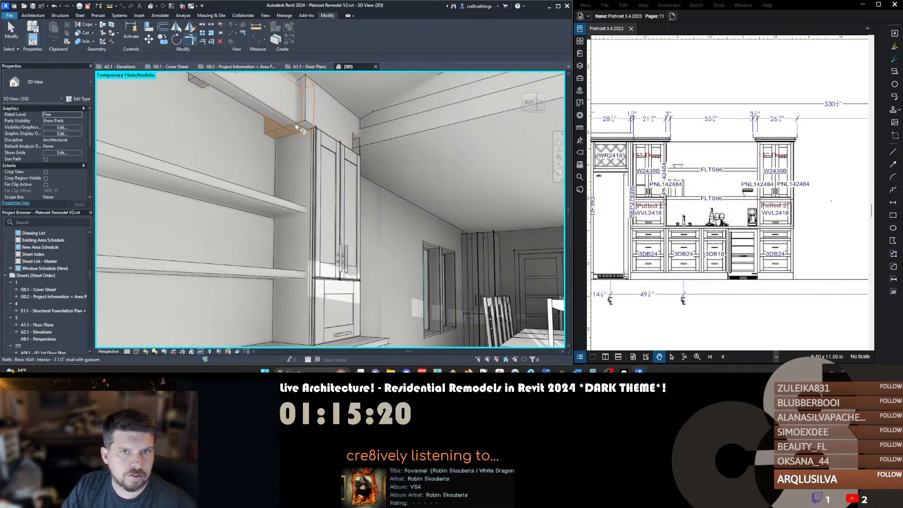
Reset the temporary hide so the soffit ceiling is restored in the 3D view
{"action": "scroll", "coordinate": [325, 144], "scroll_direction": "down", "scroll_amount": 3}
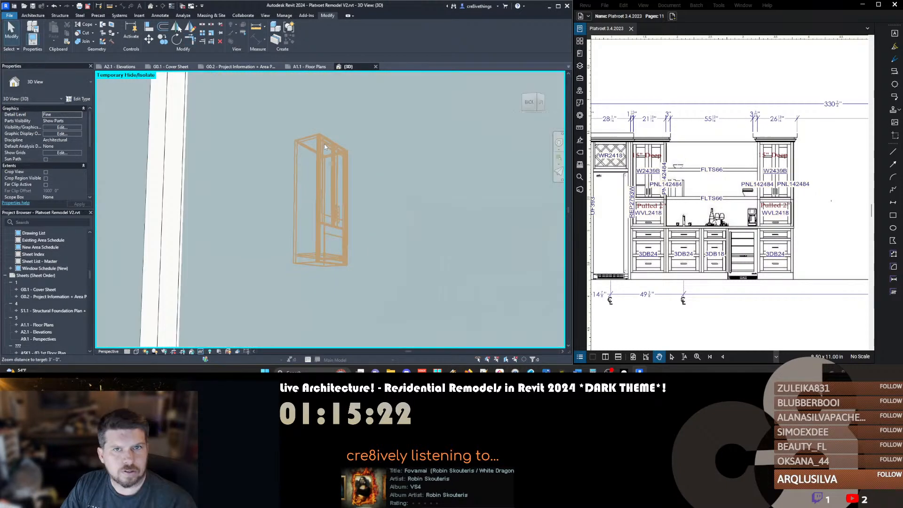
{"action": "key", "text": "h"}
{"action": "key", "text": "r"}
Edit the Gyp on 2x6 soffit ceiling's boundary, picking, splitting and trimming its lines to follow the revised soffit walls
{"action": "double_click", "coordinate": [273, 123]}
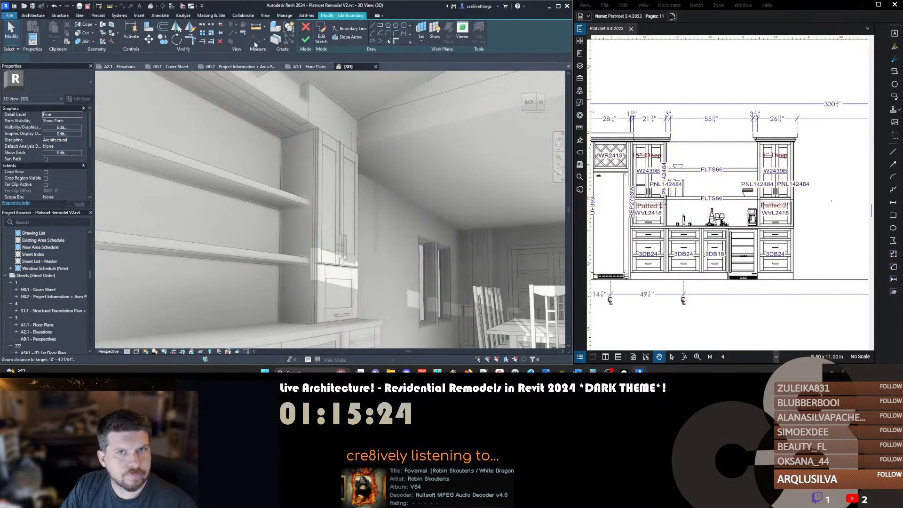
{"action": "key", "text": "l"}
{"action": "key", "text": "i"}
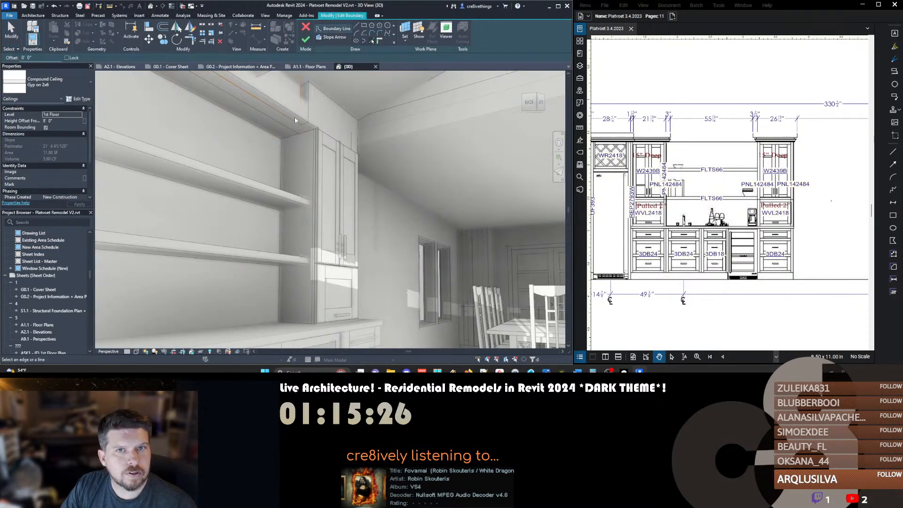
{"action": "middle_click_drag", "start_coordinate": [332, 137], "coordinate": [247, 285], "text": "shift"}
{"action": "scroll", "coordinate": [248, 184], "scroll_direction": "down", "scroll_amount": 1}
{"action": "scroll", "coordinate": [245, 181], "scroll_direction": "up", "scroll_amount": 3}
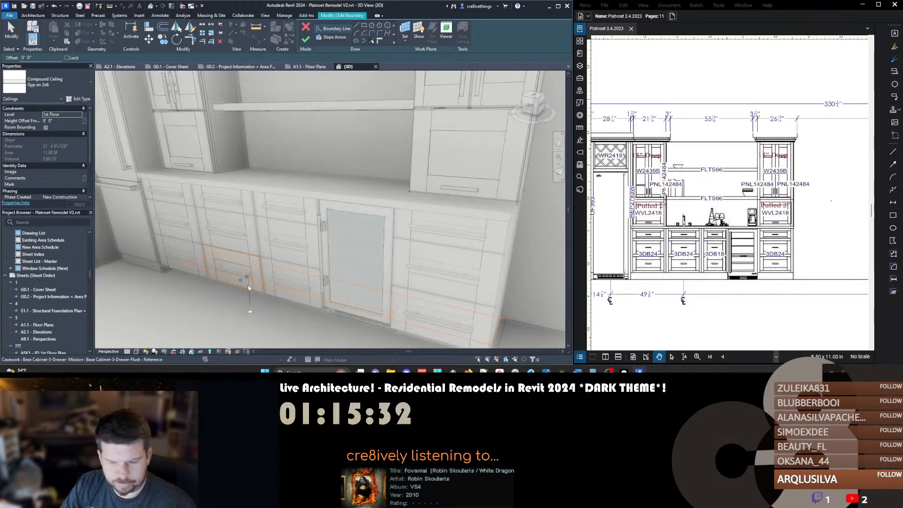
{"action": "key", "text": "s"}
{"action": "key", "text": "l"}
{"action": "key", "text": "t"}
{"action": "key", "text": "r"}
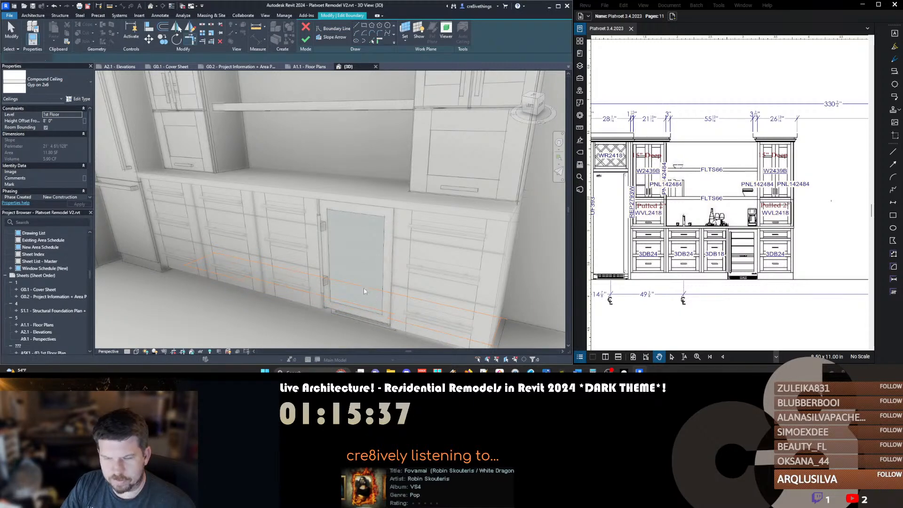
{"action": "middle_click_drag", "start_coordinate": [344, 237], "coordinate": [354, 185], "text": "shift"}
{"action": "key", "text": "Escape"}
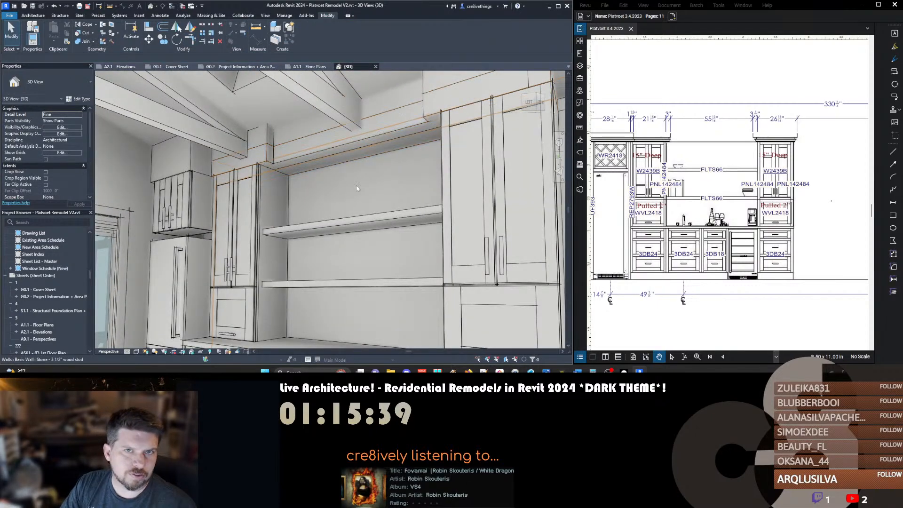
{"action": "middle_click_drag", "start_coordinate": [309, 137], "coordinate": [398, 196], "text": "shift"}
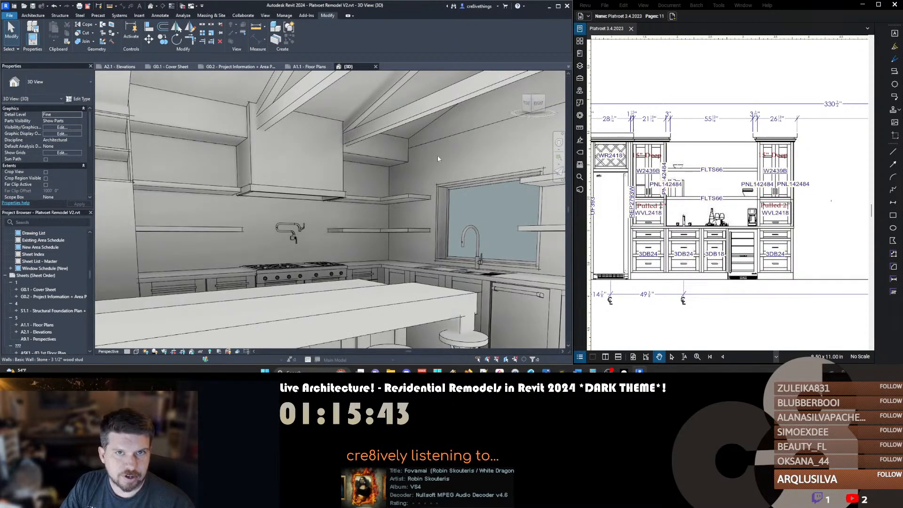
Edit the boundary of the Gyp on 2x6 ceiling above the coffee bar and align its first sketch line with the soffit wall
{"action": "middle_click_drag", "start_coordinate": [345, 175], "coordinate": [279, 137], "text": "shift"}
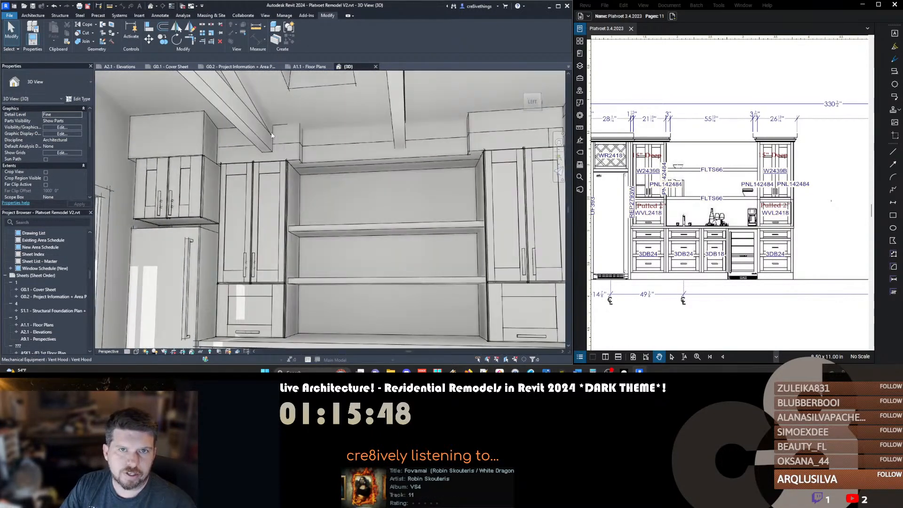
{"action": "left_click", "coordinate": [297, 162]}
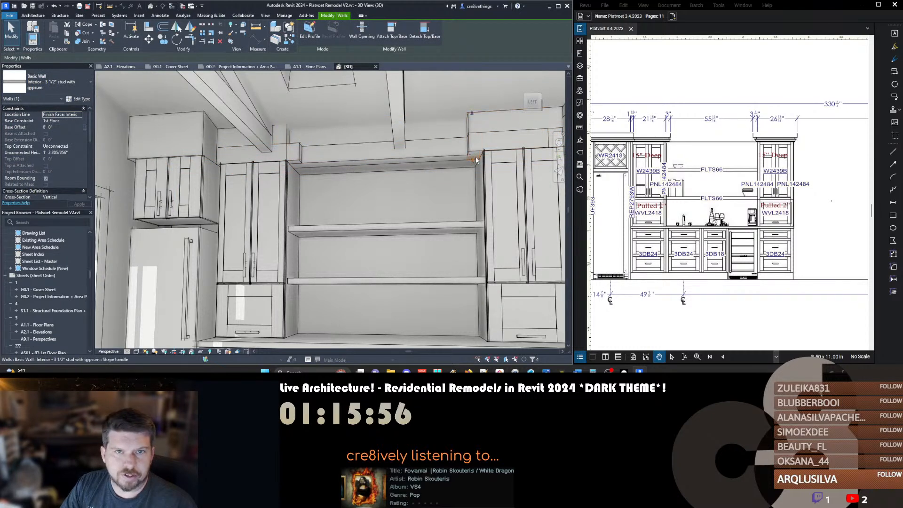
{"action": "key", "text": "Escape"}
{"action": "double_click", "coordinate": [474, 150]}
{"action": "key", "text": "a"}
{"action": "key", "text": "l"}
{"action": "left_click", "coordinate": [485, 132]}
{"action": "middle_click_drag", "start_coordinate": [485, 131], "coordinate": [469, 237], "text": "shift"}
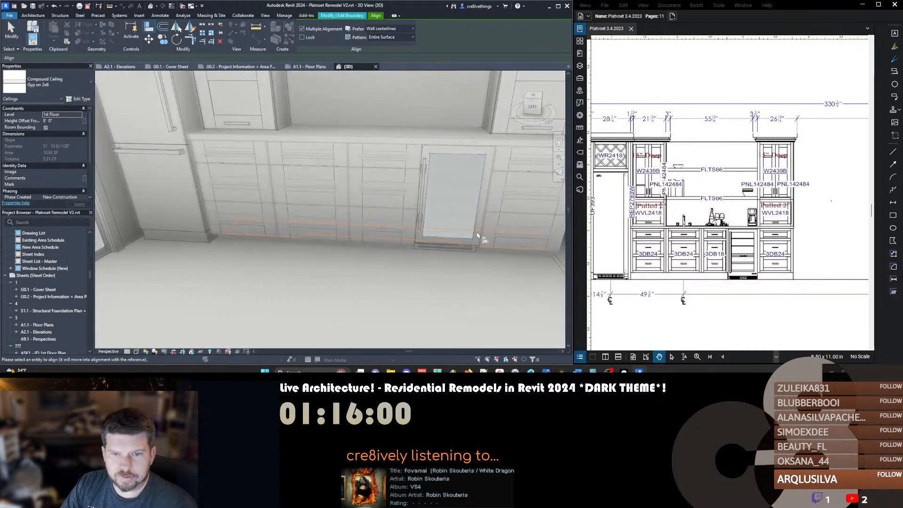
{"action": "left_click", "coordinate": [460, 250]}
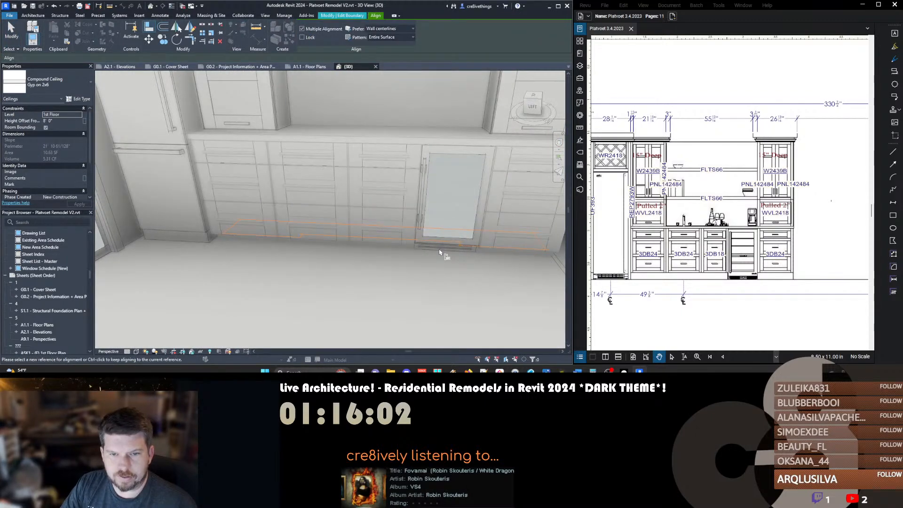
Align a second boundary line of the coffee bar ceiling with its reference edge and finish the boundary sketch
{"action": "scroll", "coordinate": [459, 250], "scroll_direction": "up", "scroll_amount": 3}
{"action": "scroll", "coordinate": [449, 250], "scroll_direction": "down", "scroll_amount": 4}
{"action": "mouse_move", "coordinate": [448, 249]}
{"action": "middle_mouse_down", "text": "shift"}
{"action": "mouse_move", "coordinate": [384, 143]}
{"action": "mouse_move", "coordinate": [429, 189]}
{"action": "mouse_move", "coordinate": [457, 168]}
{"action": "mouse_move", "coordinate": [466, 303]}
{"action": "middle_mouse_up", "text": "shift"}
{"action": "left_click", "coordinate": [456, 167]}
{"action": "scroll", "coordinate": [472, 298], "scroll_direction": "up", "scroll_amount": 5}
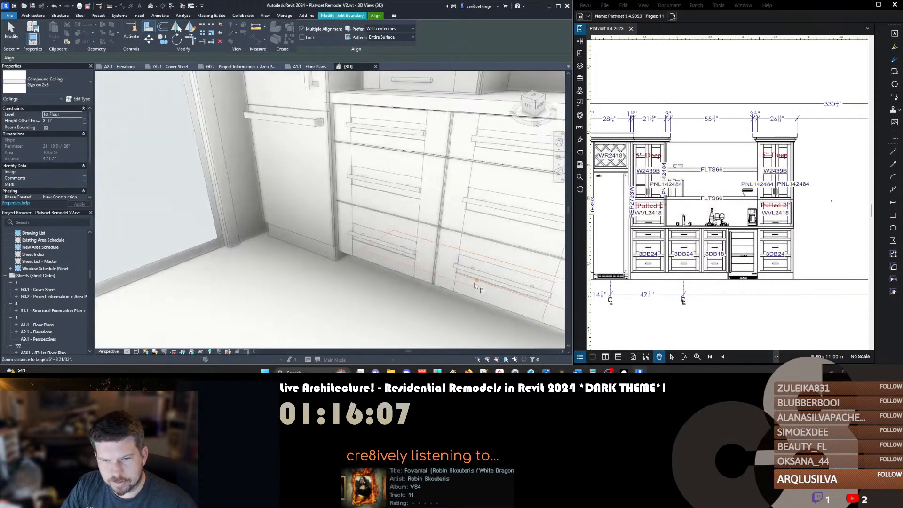
{"action": "left_click", "coordinate": [474, 294]}
{"action": "scroll", "coordinate": [476, 294], "scroll_direction": "down", "scroll_amount": 5}
{"action": "key", "text": "f"}
{"action": "key", "text": "f"}
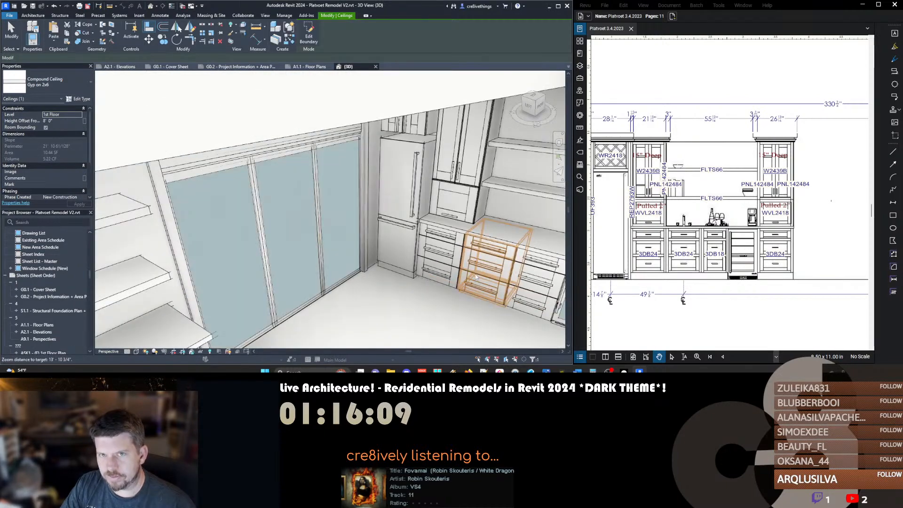
{"action": "key", "text": "Escape"}
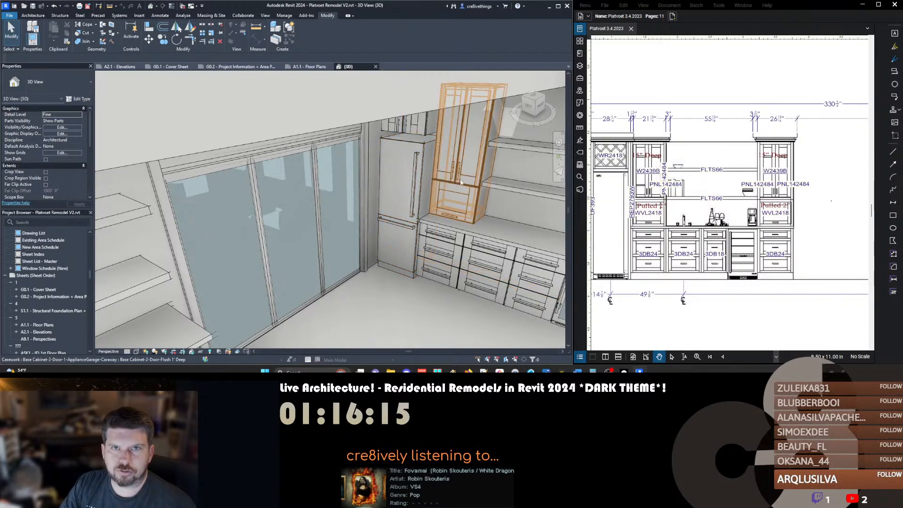
Apply the <Invisible lines> linework style to the ceiling edge above the open shelves
{"action": "scroll", "coordinate": [467, 179], "scroll_direction": "up", "scroll_amount": 6}
{"action": "scroll", "coordinate": [384, 120], "scroll_direction": "down", "scroll_amount": 5}
{"action": "scroll", "coordinate": [335, 173], "scroll_direction": "up", "scroll_amount": 1}
{"action": "key", "text": "l"}
{"action": "key", "text": "w"}
{"action": "left_click", "coordinate": [329, 36]}
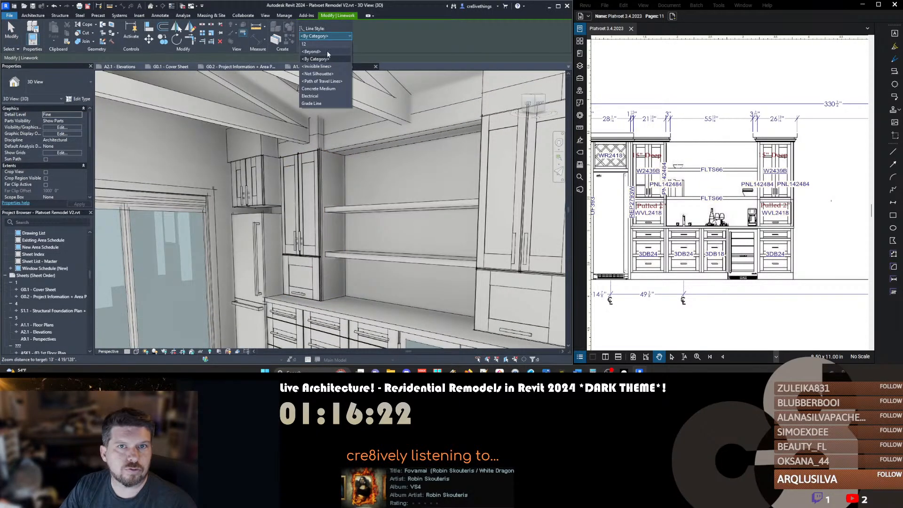
{"action": "left_click", "coordinate": [326, 68]}
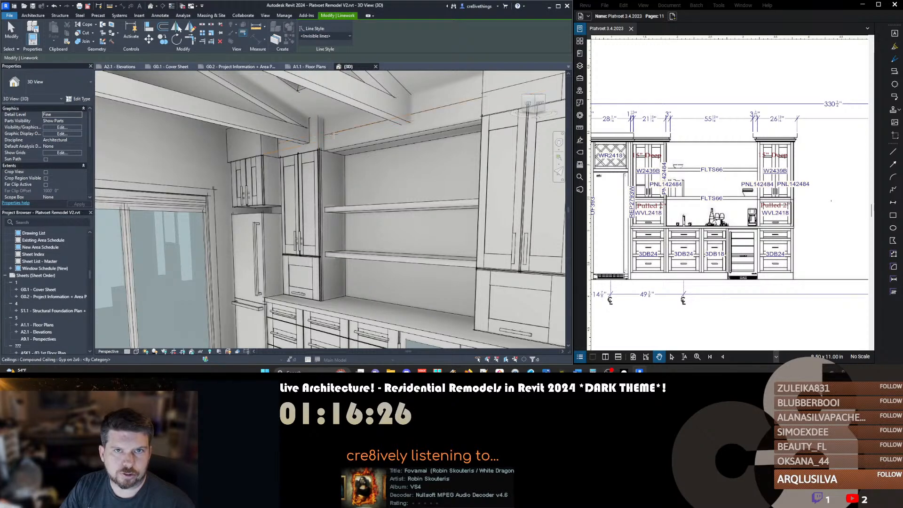
{"action": "middle_click_drag", "start_coordinate": [334, 135], "coordinate": [2, 165], "text": "shift"}
{"action": "middle_click_drag", "start_coordinate": [304, 217], "coordinate": [478, 160], "text": "shift"}
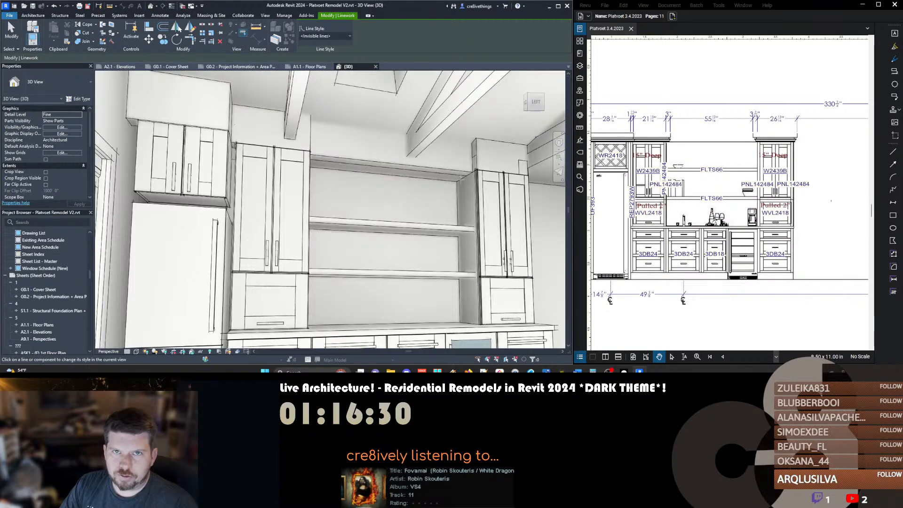
{"action": "scroll", "coordinate": [479, 159], "scroll_direction": "up", "scroll_amount": 2}
{"action": "scroll", "coordinate": [478, 160], "scroll_direction": "down", "scroll_amount": 2}
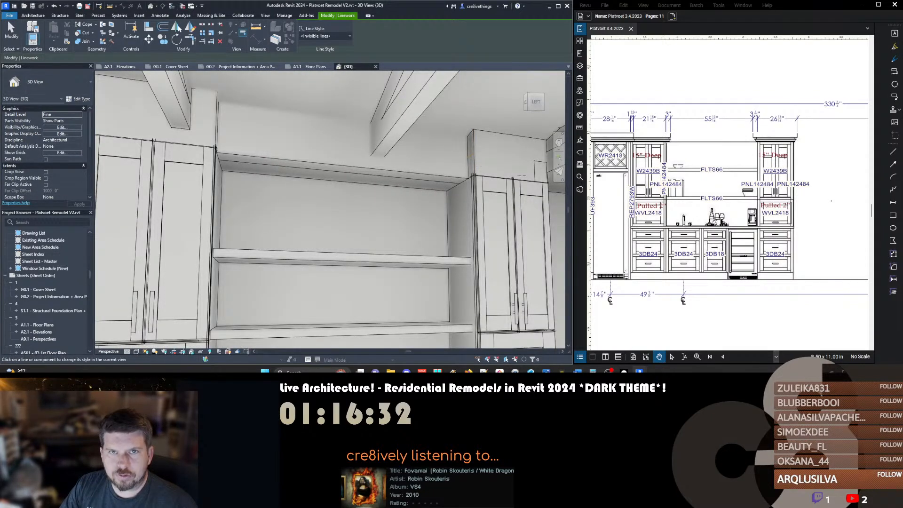
Temporarily hide the short soffit wall at the outer end above the far tall cabinet
{"action": "key", "text": "Escape"}
{"action": "left_click", "coordinate": [538, 172]}
{"action": "middle_click_drag", "start_coordinate": [539, 172], "coordinate": [369, 181], "text": "shift"}
{"action": "key", "text": "Escape"}
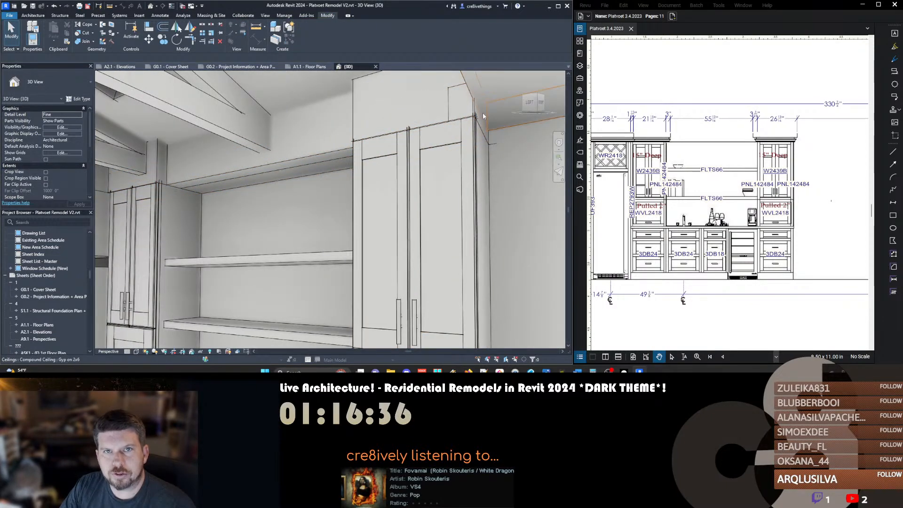
{"action": "left_click", "coordinate": [480, 115]}
{"action": "middle_click_drag", "start_coordinate": [440, 130], "coordinate": [472, 152], "text": "shift"}
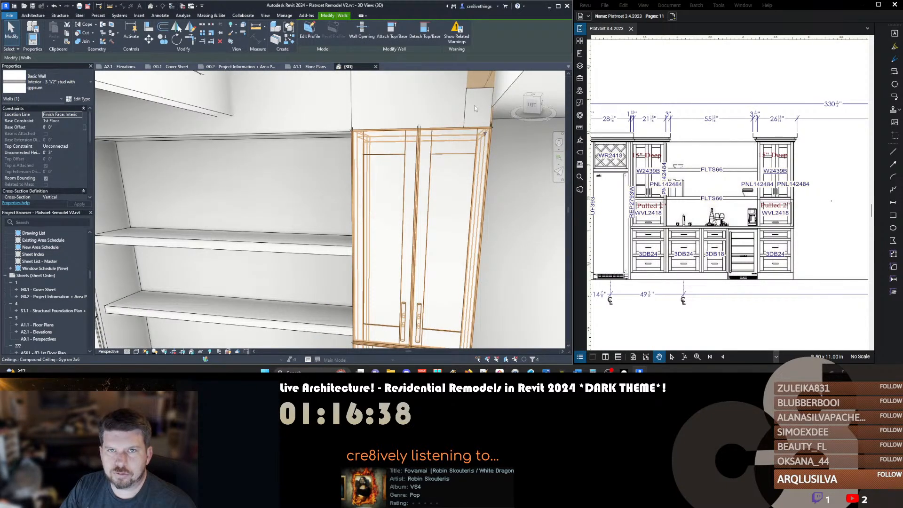
{"action": "key", "text": "h"}
{"action": "key", "text": "h"}
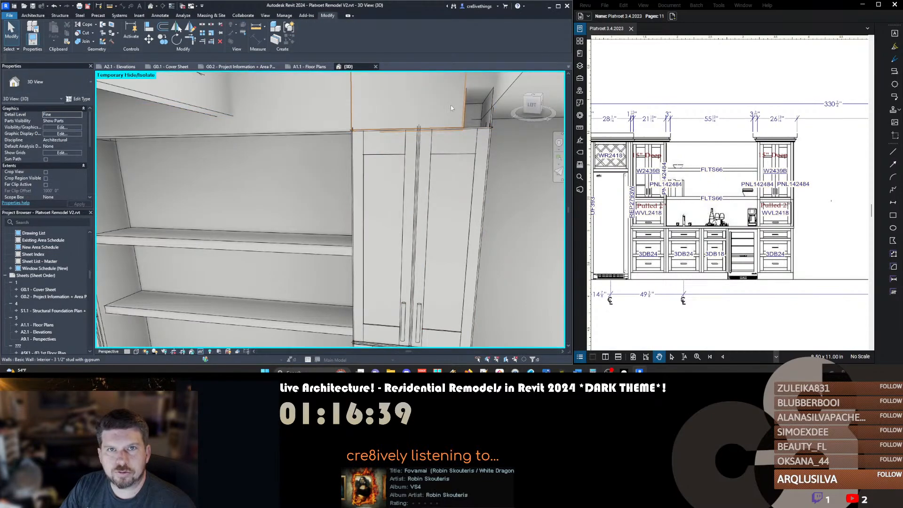
Temporarily isolate the soffit walls that meet at the corner above the far tall cabinet
{"action": "middle_click_drag", "start_coordinate": [444, 140], "coordinate": [460, 266], "text": "shift"}
{"action": "left_click", "coordinate": [484, 206], "text": "ctrl"}
{"action": "key", "text": "i"}
{"action": "scroll", "coordinate": [450, 264], "scroll_direction": "down", "scroll_amount": 5}
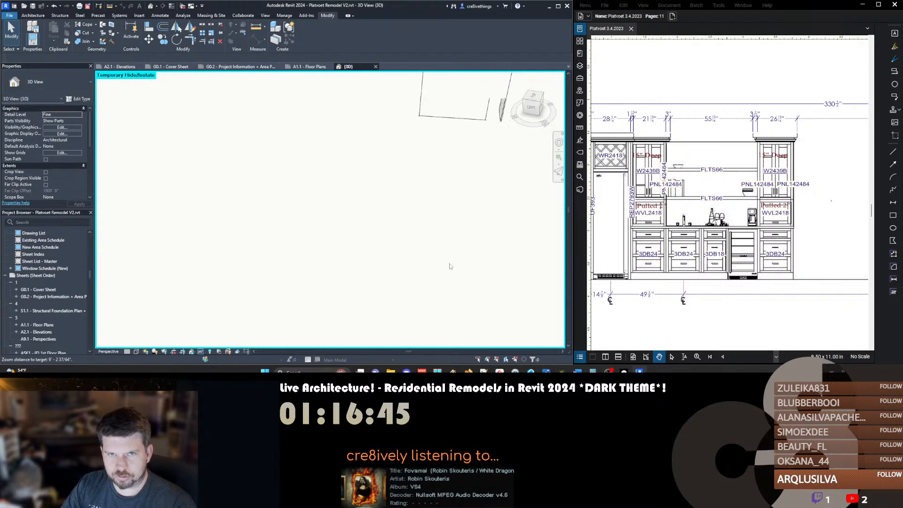
Switch the soffit corner's wall join to the next configuration and reset the temporary hide/isolate
{"action": "middle_click_drag", "start_coordinate": [467, 208], "coordinate": [339, 221], "text": "shift"}
{"action": "left_click", "coordinate": [102, 41]}
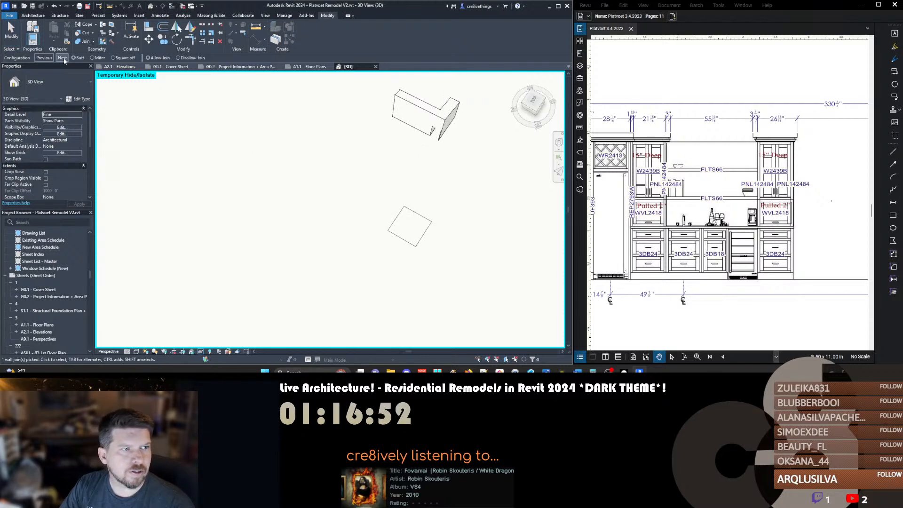
{"action": "key", "text": "Escape"}
{"action": "middle_click_drag", "start_coordinate": [399, 190], "coordinate": [399, 192]}
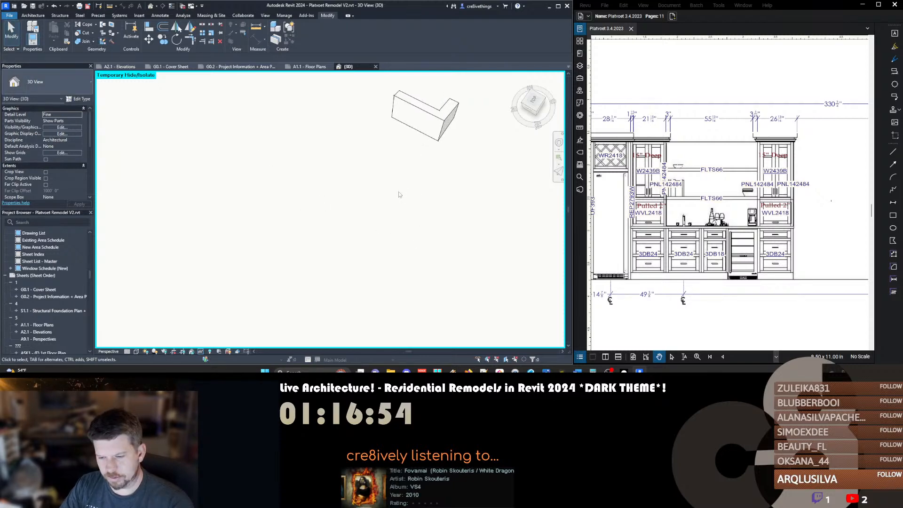
{"action": "scroll", "coordinate": [419, 235], "scroll_direction": "up", "scroll_amount": 2}
{"action": "mouse_move", "coordinate": [399, 246]}
{"action": "middle_mouse_down", "text": "shift"}
{"action": "mouse_move", "coordinate": [415, 185]}
{"action": "mouse_move", "coordinate": [393, 243]}
{"action": "mouse_move", "coordinate": [399, 237]}
{"action": "middle_mouse_up", "text": "shift"}
{"action": "scroll", "coordinate": [386, 227], "scroll_direction": "up", "scroll_amount": 1}
{"action": "key", "text": "h"}
{"action": "key", "text": "r"}
Hide the horizontal line across the soffit above the far tall cabinet using the <Invisible lines> linework style
{"action": "scroll", "coordinate": [375, 273], "scroll_direction": "up", "scroll_amount": 3}
{"action": "middle_click_drag", "start_coordinate": [373, 273], "coordinate": [463, 254]}
{"action": "mouse_move", "coordinate": [393, 251]}
{"action": "middle_mouse_down", "text": "shift"}
{"action": "mouse_move", "coordinate": [419, 258]}
{"action": "mouse_move", "coordinate": [404, 258]}
{"action": "middle_mouse_up", "text": "shift"}
{"action": "scroll", "coordinate": [419, 258], "scroll_direction": "down", "scroll_amount": 1}
{"action": "key", "text": "l"}
{"action": "key", "text": "w"}
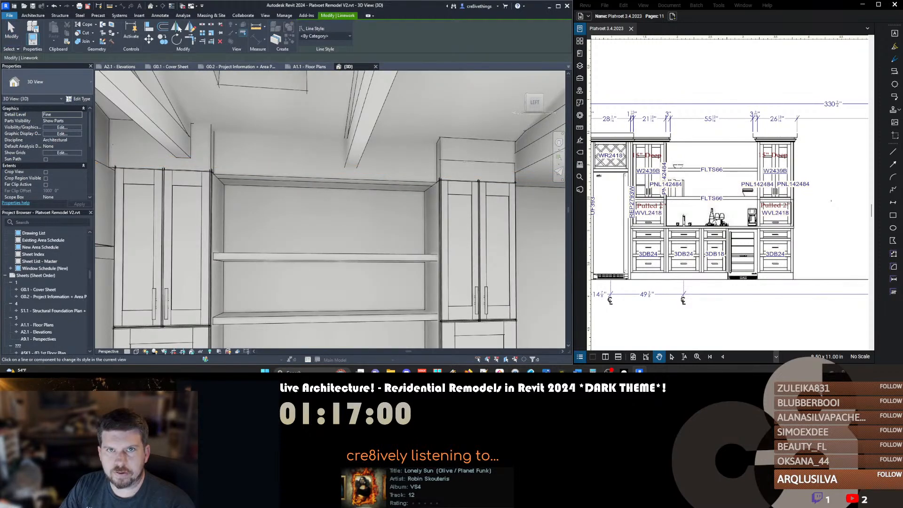
{"action": "left_click", "coordinate": [324, 36]}
{"action": "left_click", "coordinate": [317, 66]}
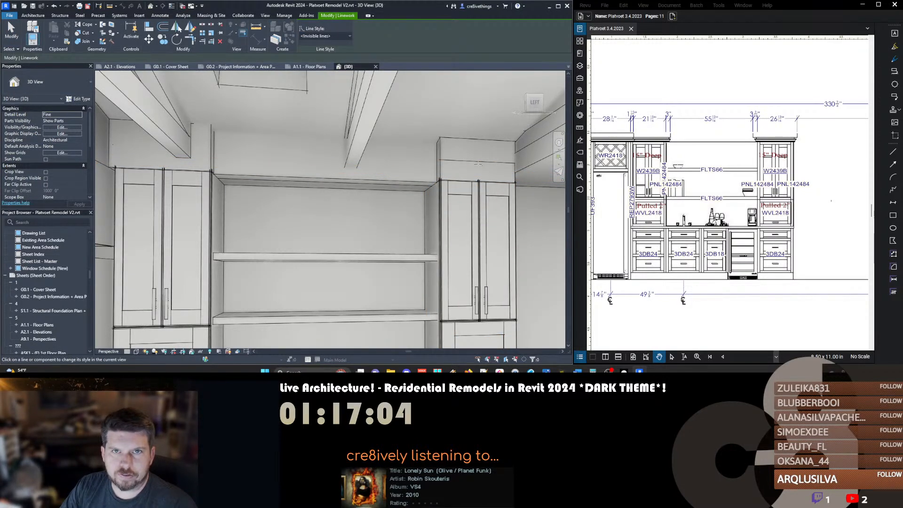
{"action": "left_click", "coordinate": [479, 162]}
{"action": "key", "text": "Escape"}
{"action": "middle_click_drag", "start_coordinate": [395, 187], "coordinate": [335, 228], "text": "shift"}
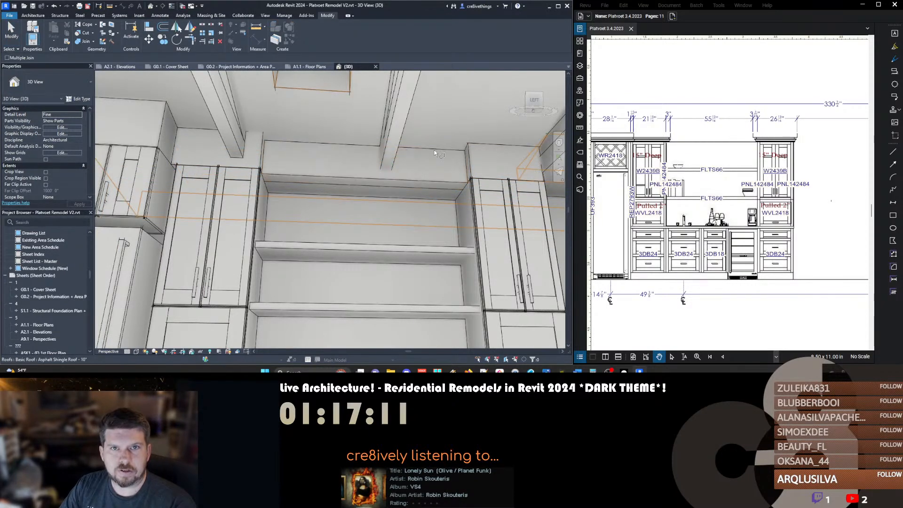
{"action": "scroll", "coordinate": [279, 176], "scroll_direction": "up", "scroll_amount": 5}
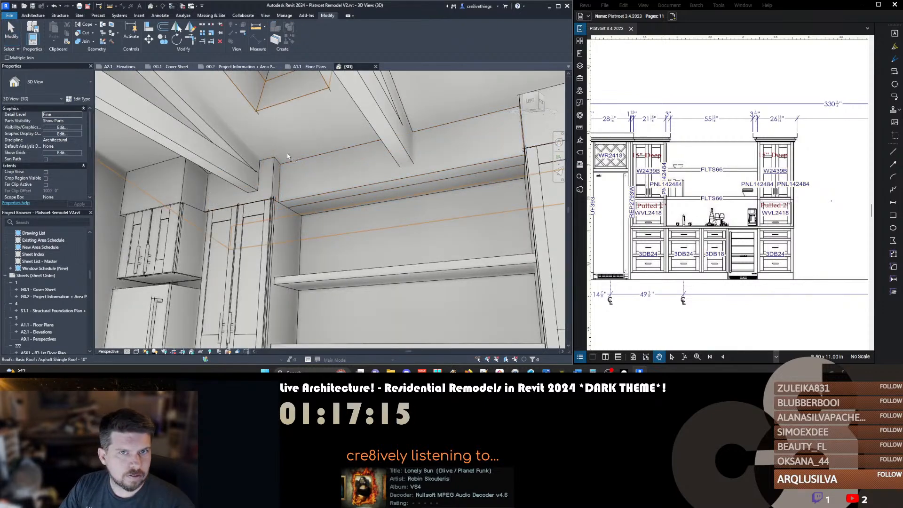
{"action": "middle_click_drag", "start_coordinate": [267, 186], "coordinate": [368, 218], "text": "shift"}
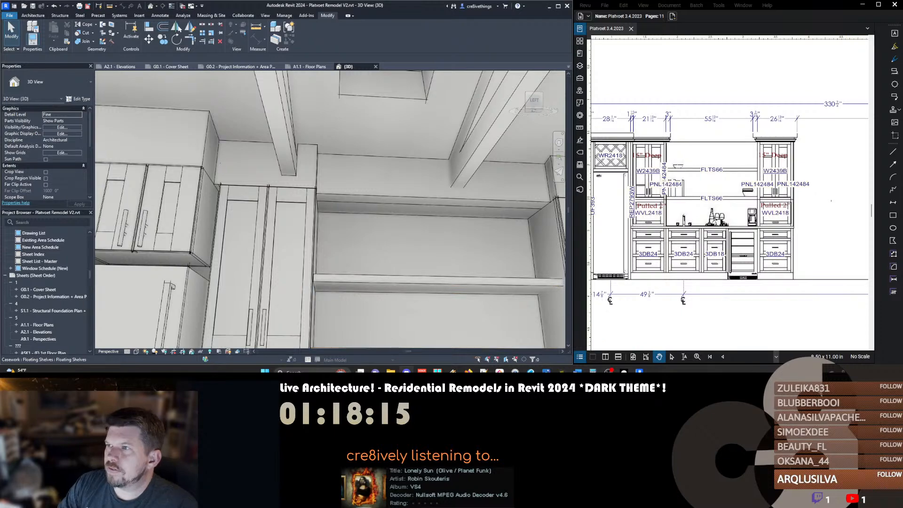
Create a similar component from the three-drawer base cabinet and change its type to Sink Kitchen-Island_Floor Based 18"x18"
{"action": "middle_click_drag", "start_coordinate": [395, 218], "coordinate": [296, 275], "text": "shift"}
{"action": "scroll", "coordinate": [376, 292], "scroll_direction": "down", "scroll_amount": 5}
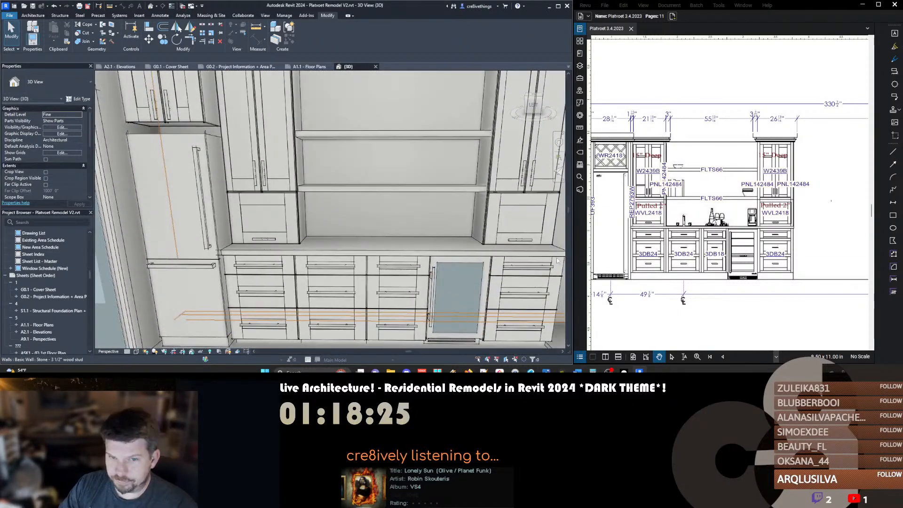
{"action": "left_click", "coordinate": [324, 277]}
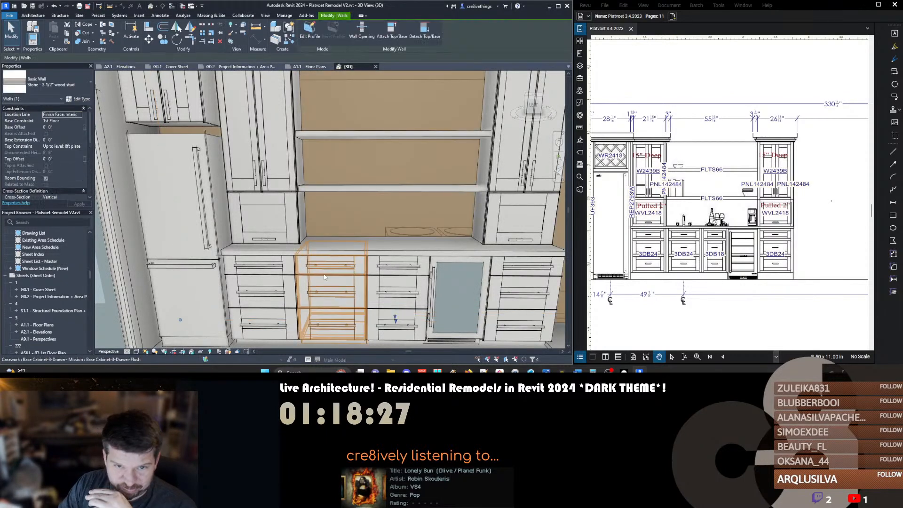
{"action": "left_click", "coordinate": [348, 278]}
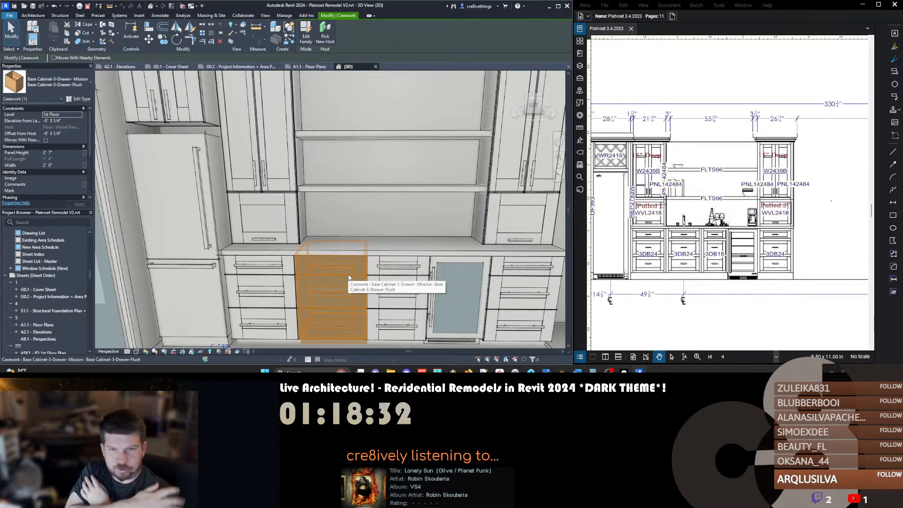
{"action": "middle_click_drag", "start_coordinate": [349, 278], "coordinate": [365, 254], "text": "shift"}
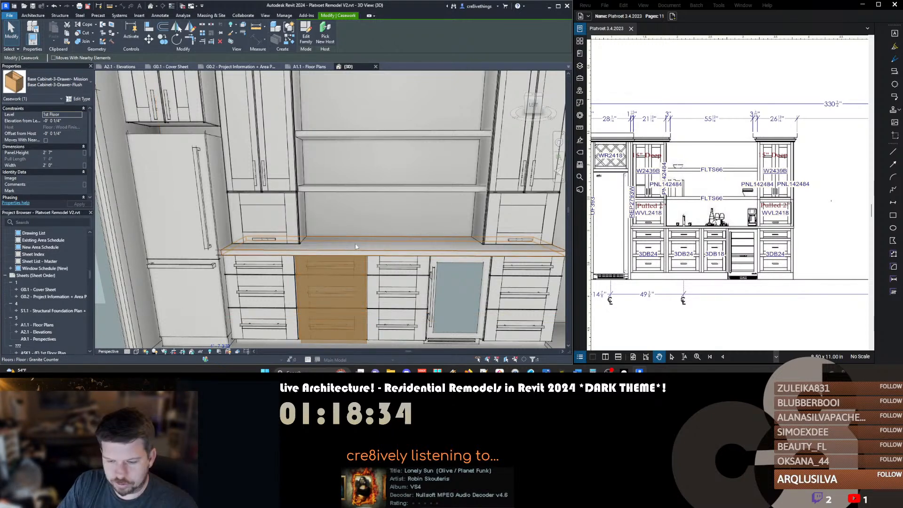
{"action": "key", "text": "c"}
{"action": "key", "text": "s"}
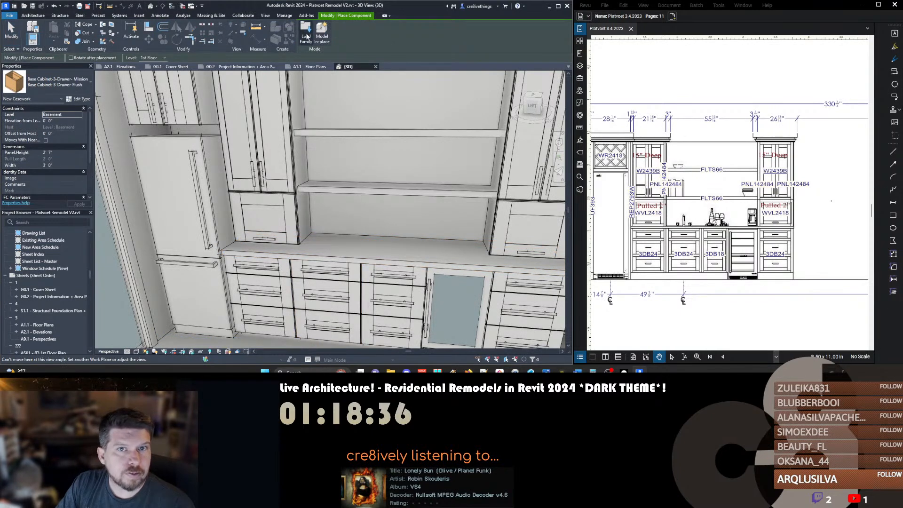
{"action": "left_click", "coordinate": [32, 88]}
{"action": "type", "text": "sink"}
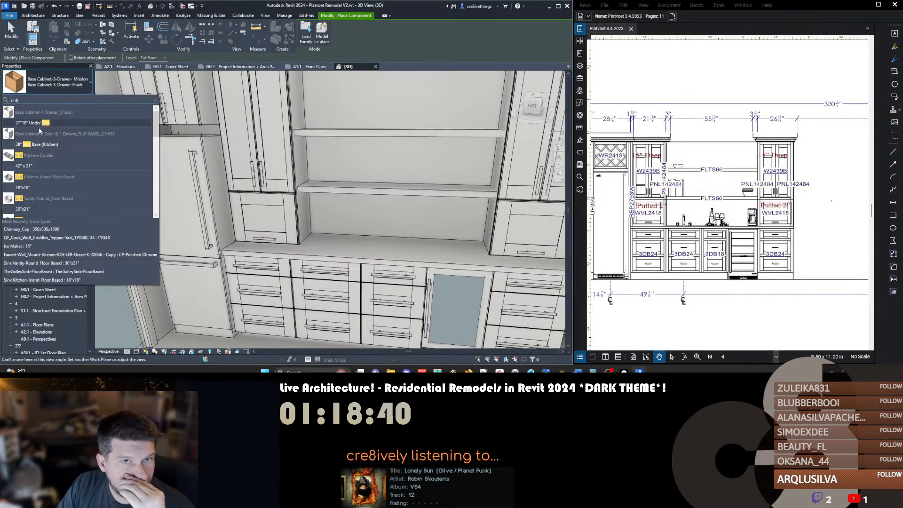
{"action": "scroll", "coordinate": [37, 165], "scroll_direction": "down", "scroll_amount": 1}
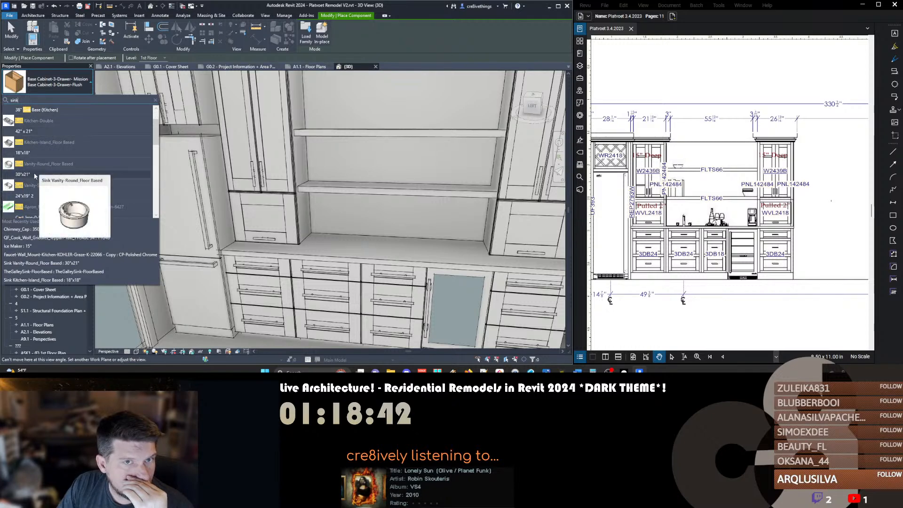
{"action": "left_click", "coordinate": [38, 155]}
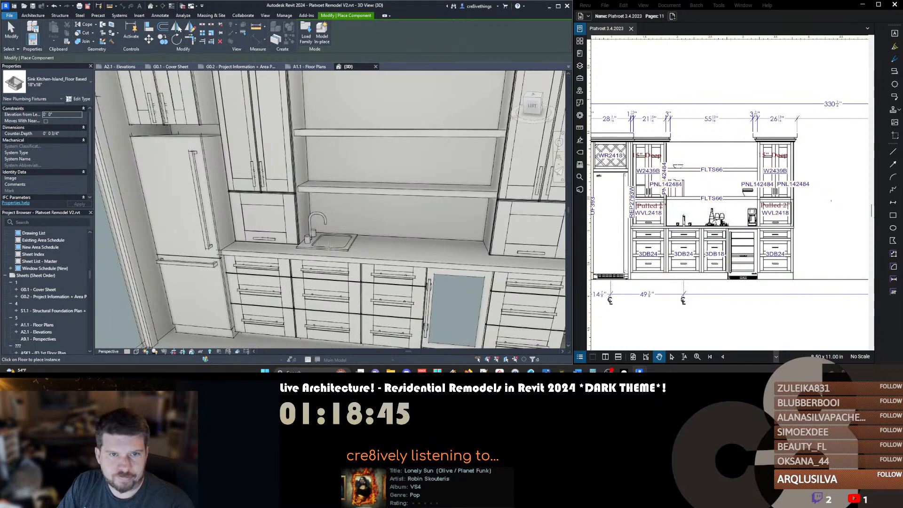
Place the sink in the coffee bar counter above the second drawer cabinet and rotate it so the faucet stands at the back
{"action": "left_click", "coordinate": [327, 244]}
{"action": "key", "text": "Escape"}
{"action": "key", "text": "ctrl+z"}
{"action": "key", "text": "Escape"}
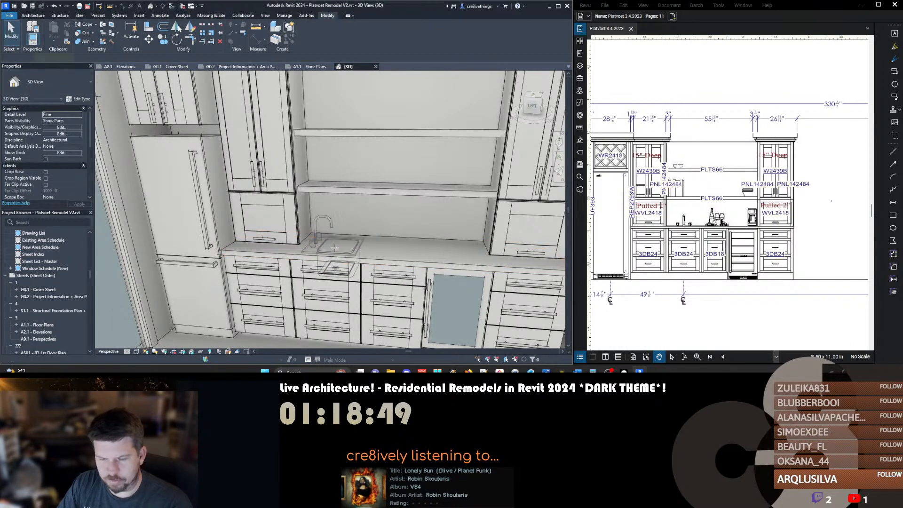
{"action": "key", "text": "ctrl+y"}
{"action": "left_click", "coordinate": [313, 247]}
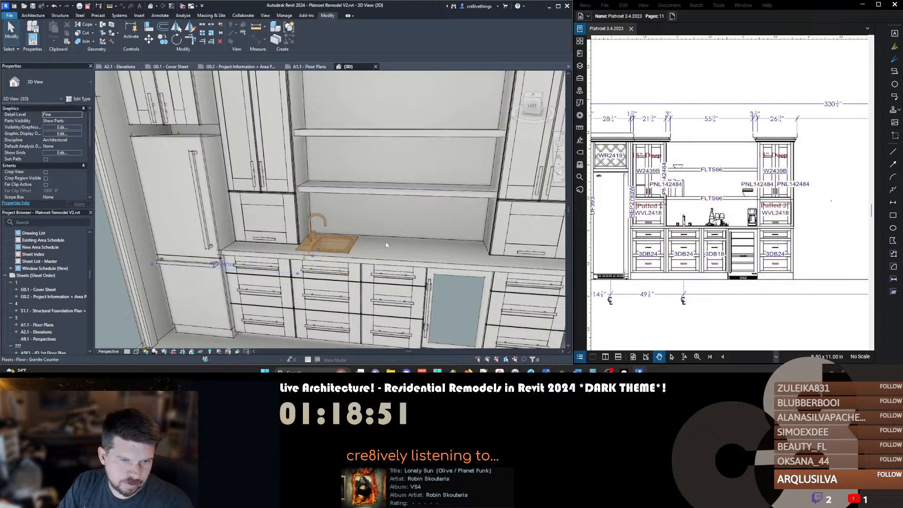
{"action": "key", "text": "space"}
{"action": "key", "text": "Escape"}
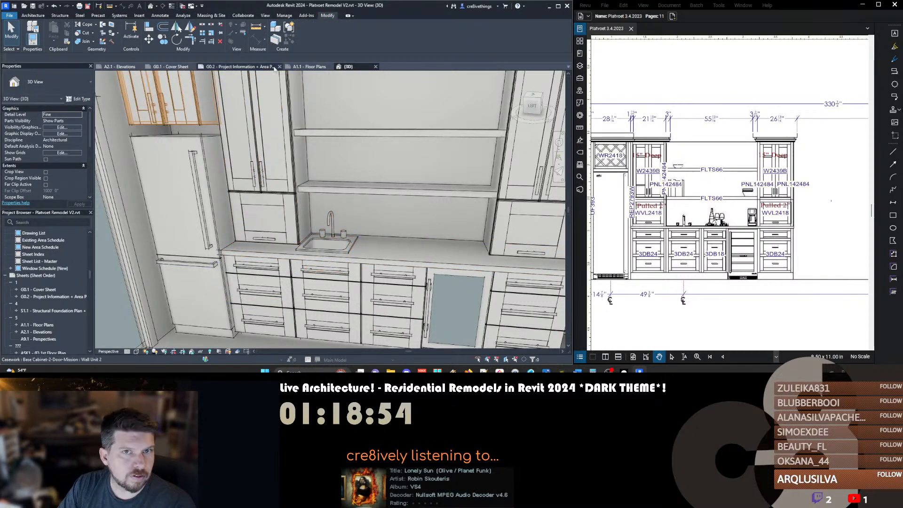
Open sheet A2.1 - Elevations and bring up the Elevation - Coffee Bar view
{"action": "left_click", "coordinate": [120, 66]}
{"action": "key", "text": "l"}
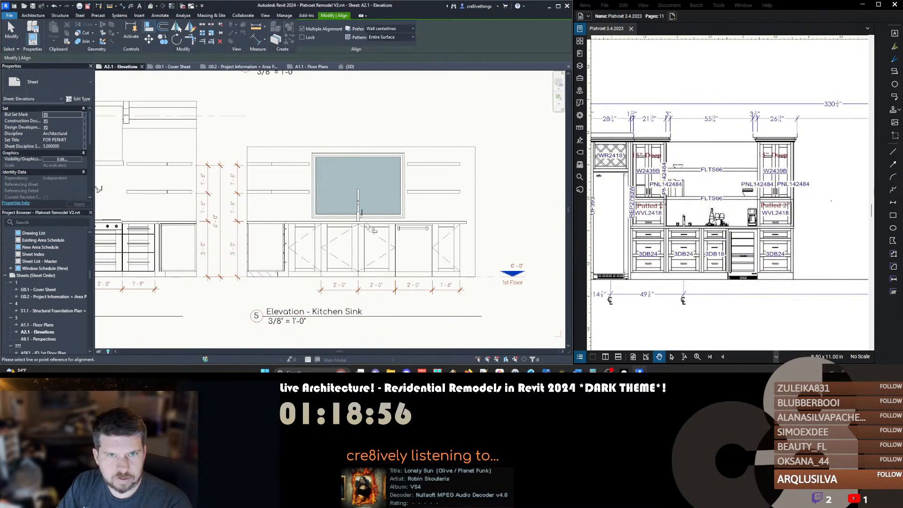
{"action": "key", "text": "Escape"}
{"action": "scroll", "coordinate": [333, 179], "scroll_direction": "down", "scroll_amount": 3}
{"action": "middle_click_drag", "start_coordinate": [299, 253], "coordinate": [410, 335]}
{"action": "middle_click_drag", "start_coordinate": [359, 215], "coordinate": [313, 348]}
{"action": "scroll", "coordinate": [369, 165], "scroll_direction": "up", "scroll_amount": 3}
Align the sink's centerline with the center of the drawer cabinet below it in the Coffee Bar elevation
{"action": "left_click", "coordinate": [378, 146]}
{"action": "key", "text": "a"}
{"action": "key", "text": "l"}
{"action": "left_click", "coordinate": [377, 186]}
{"action": "left_click", "coordinate": [375, 146]}
{"action": "key", "text": "Escape"}
{"action": "key", "text": "Escape"}
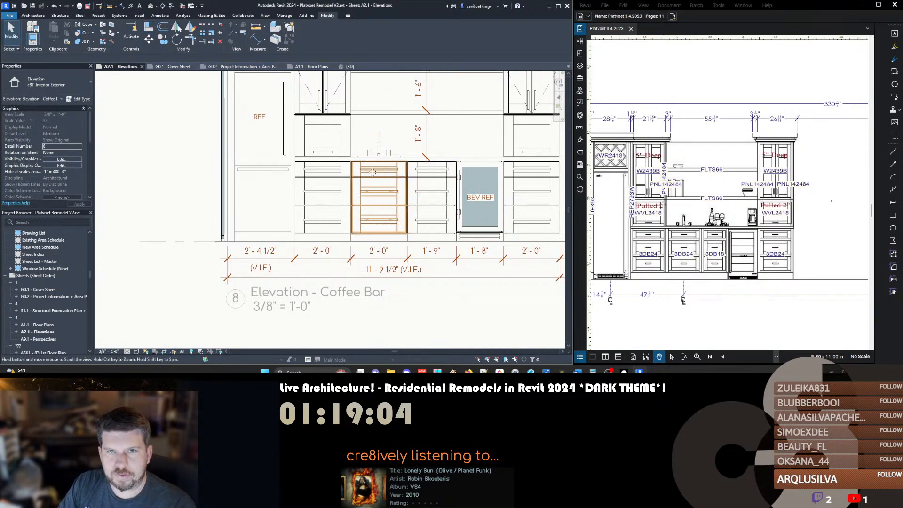
Add an aligned dimension string above the coffee bar elevation across both tall upper cabinets and the opening between them
{"action": "middle_click_drag", "start_coordinate": [370, 180], "coordinate": [331, 177]}
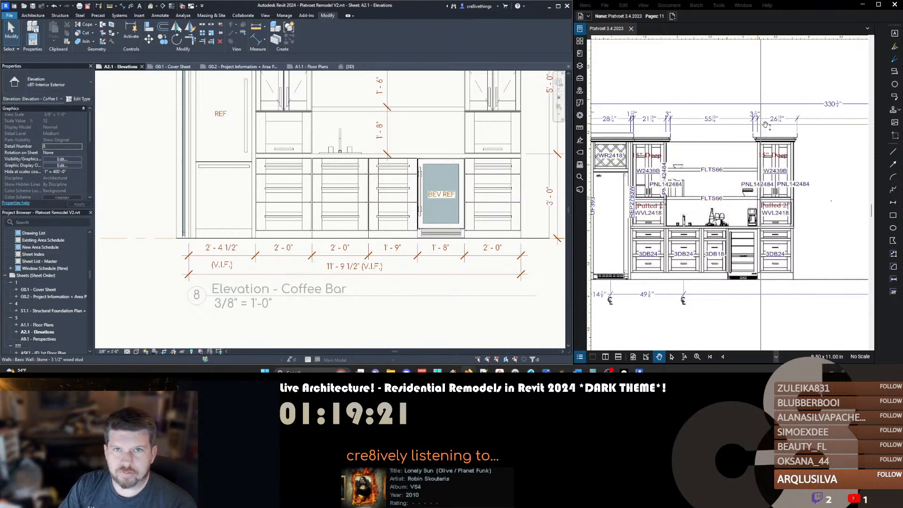
{"action": "scroll", "coordinate": [357, 195], "scroll_direction": "down", "scroll_amount": 5}
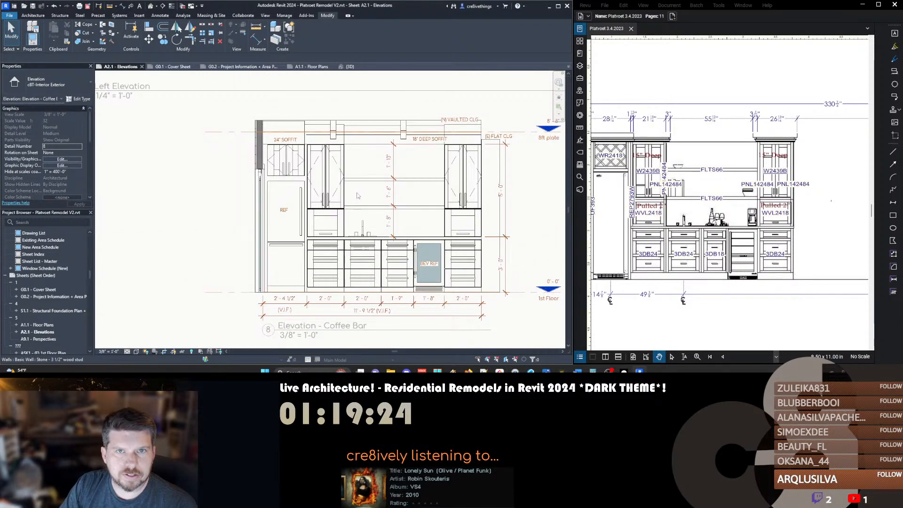
{"action": "scroll", "coordinate": [346, 226], "scroll_direction": "down", "scroll_amount": 2}
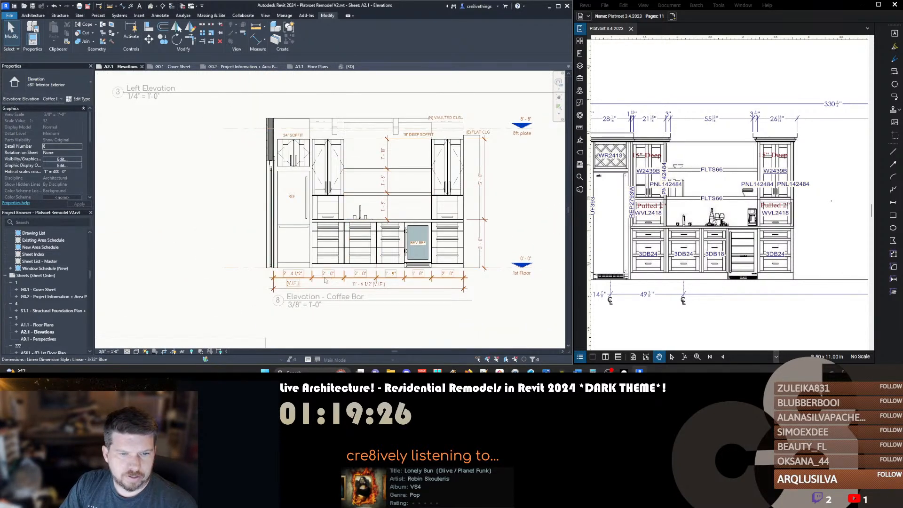
{"action": "scroll", "coordinate": [333, 142], "scroll_direction": "up", "scroll_amount": 1}
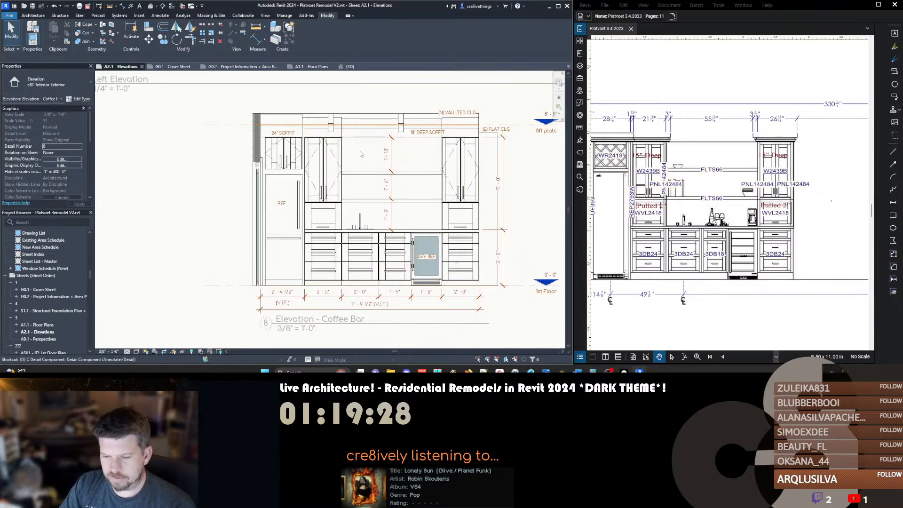
{"action": "key", "text": "d"}
{"action": "key", "text": "i"}
{"action": "left_click", "coordinate": [343, 151]}
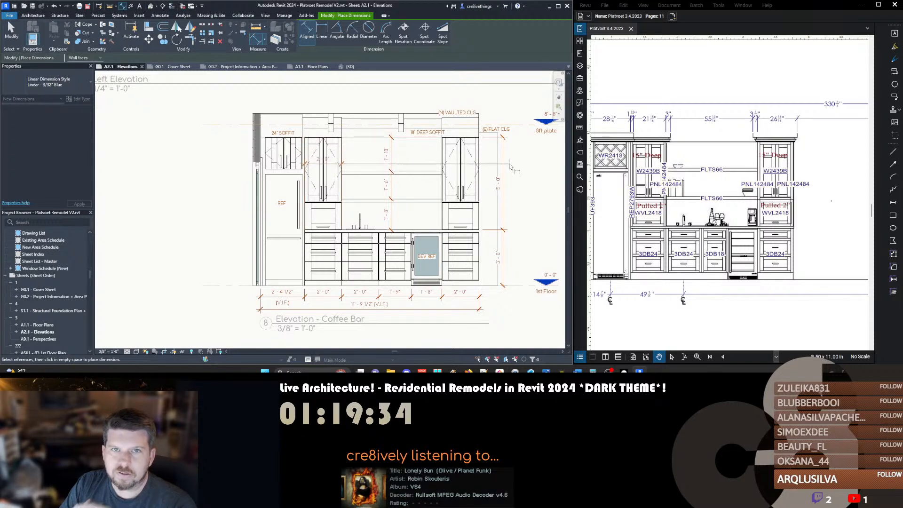
{"action": "left_click", "coordinate": [474, 155]}
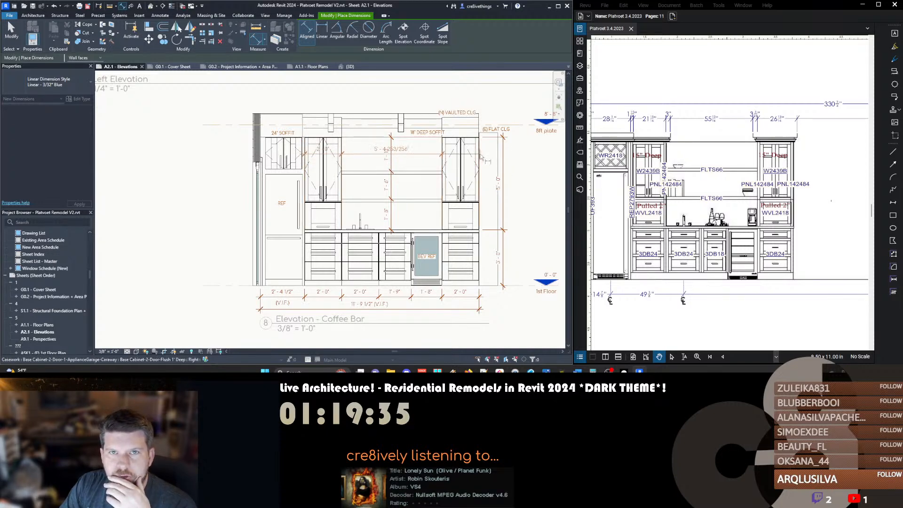
{"action": "left_click", "coordinate": [264, 147]}
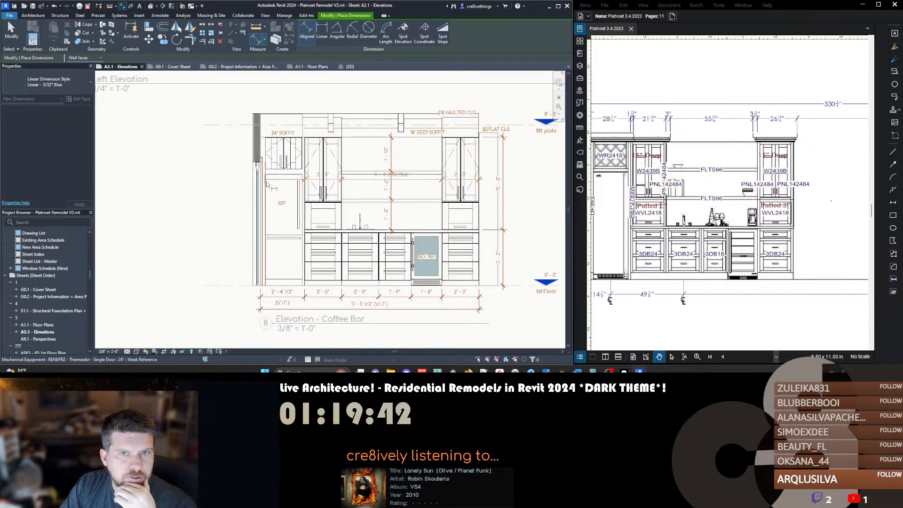
{"action": "left_click", "coordinate": [288, 104]}
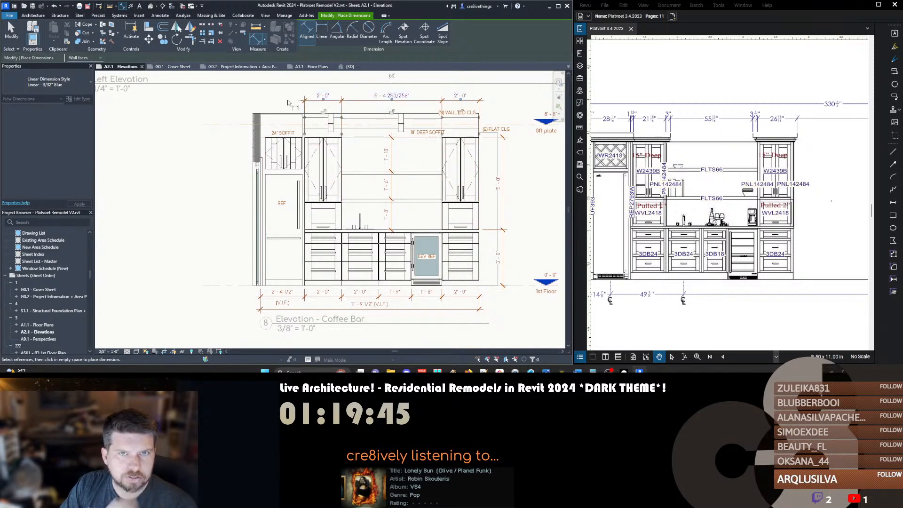
{"action": "key", "text": "Escape"}
{"action": "key", "text": "Escape"}
Inspect the upper cabinet, base cabinet and overall dimension strings of the coffee bar elevation for comparison
{"action": "left_click", "coordinate": [435, 109]}
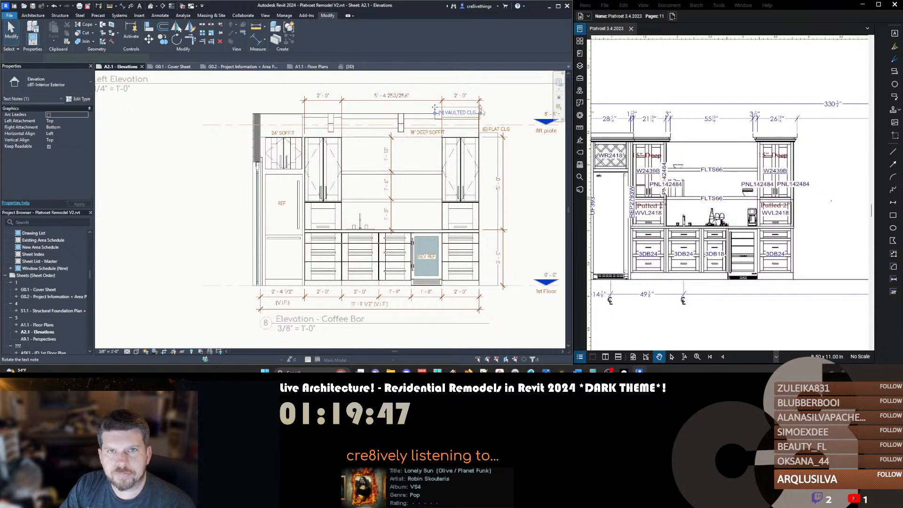
{"action": "left_click", "coordinate": [480, 102]}
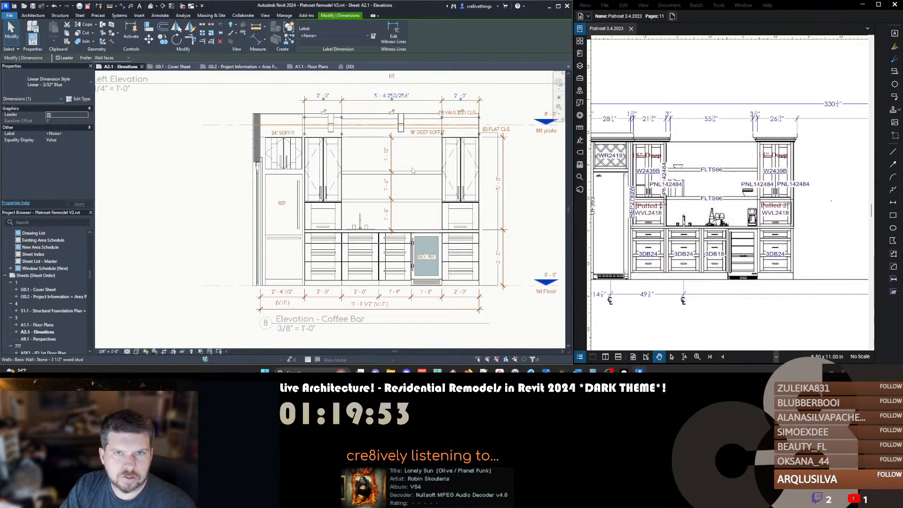
{"action": "left_click", "coordinate": [388, 309]}
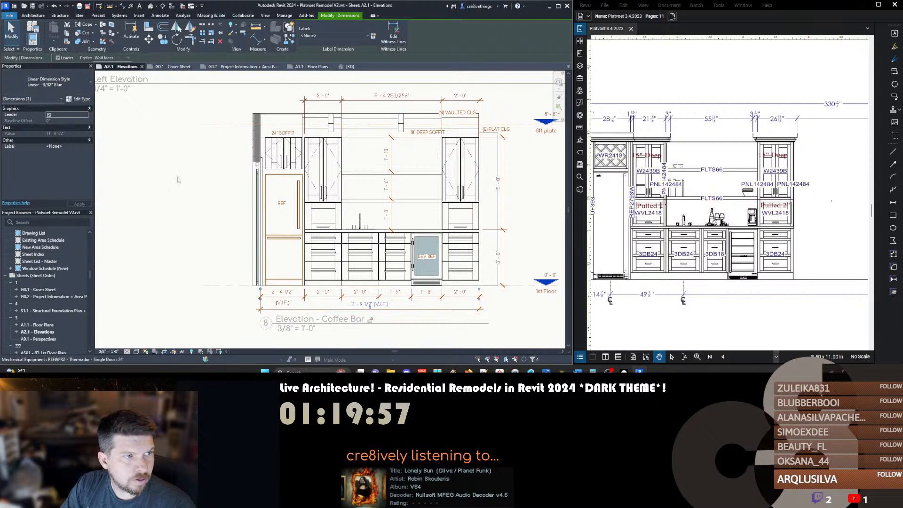
{"action": "left_click", "coordinate": [358, 304]}
{"action": "left_click", "coordinate": [275, 257]}
{"action": "left_click", "coordinate": [279, 305]}
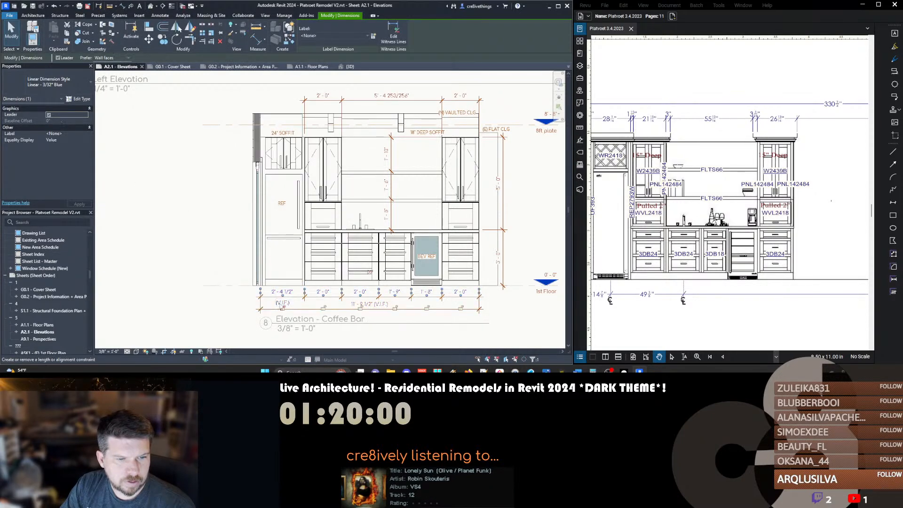
{"action": "left_click", "coordinate": [275, 292]}
{"action": "key", "text": "Escape"}
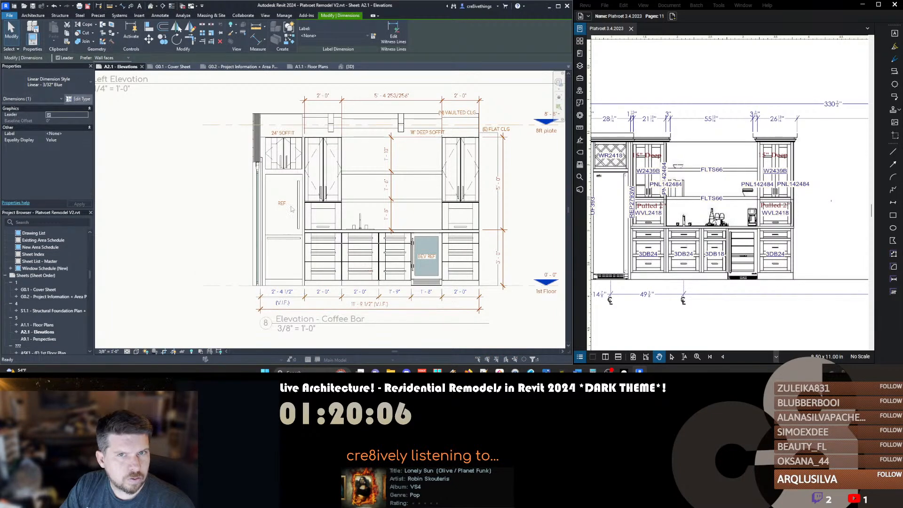
{"action": "key", "text": "Escape"}
{"action": "key", "text": "Escape"}
Examine the upper cabinet edges and measure the clear distance between the two tall upper cabinets
{"action": "scroll", "coordinate": [342, 132], "scroll_direction": "up", "scroll_amount": 4}
{"action": "scroll", "coordinate": [342, 133], "scroll_direction": "down", "scroll_amount": 6}
{"action": "scroll", "coordinate": [422, 157], "scroll_direction": "up", "scroll_amount": 2}
{"action": "scroll", "coordinate": [470, 162], "scroll_direction": "down", "scroll_amount": 3}
{"action": "scroll", "coordinate": [493, 169], "scroll_direction": "up", "scroll_amount": 5}
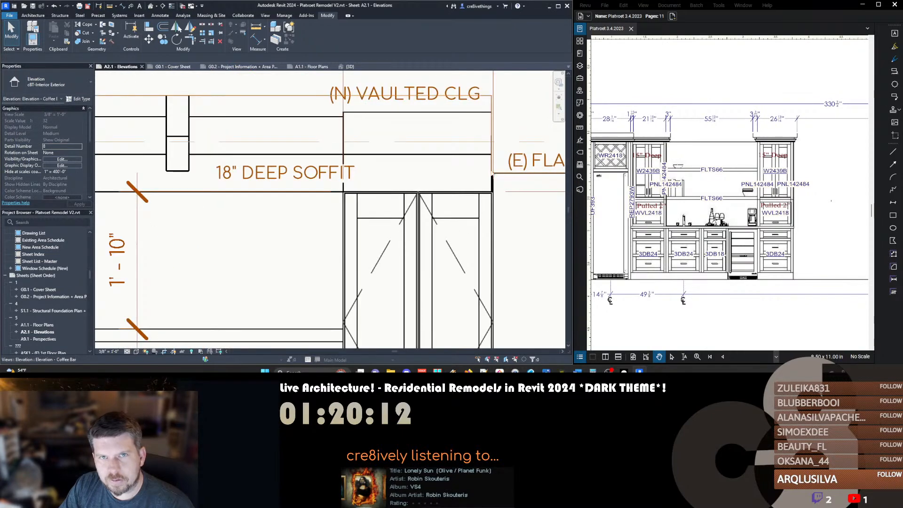
{"action": "scroll", "coordinate": [492, 170], "scroll_direction": "up", "scroll_amount": 2}
{"action": "scroll", "coordinate": [497, 186], "scroll_direction": "down", "scroll_amount": 5}
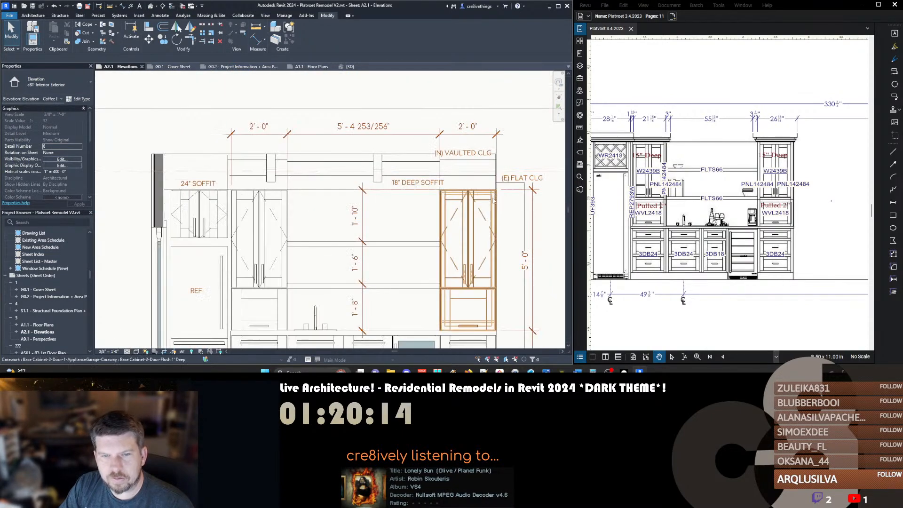
{"action": "scroll", "coordinate": [442, 197], "scroll_direction": "up", "scroll_amount": 2}
{"action": "scroll", "coordinate": [441, 198], "scroll_direction": "down", "scroll_amount": 1}
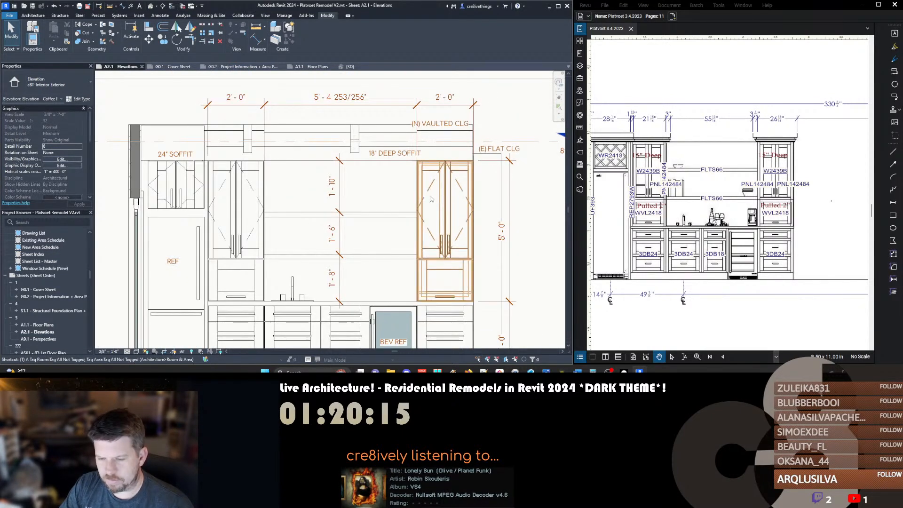
{"action": "key", "text": "m"}
{"action": "left_click", "coordinate": [417, 189]}
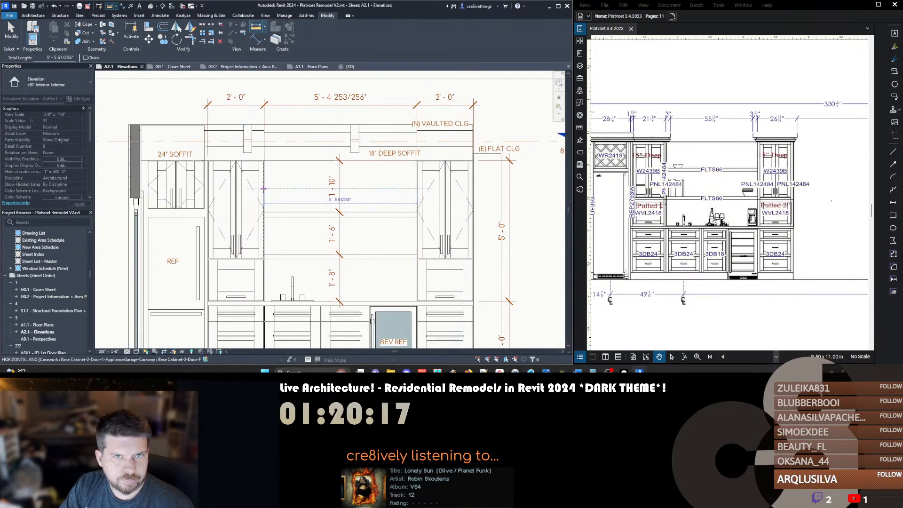
{"action": "key", "text": "Escape"}
{"action": "key", "text": "Escape"}
Review the type properties of the Linear - 3/32" Blue dimension style used by the base cabinet dimension string
{"action": "scroll", "coordinate": [338, 195], "scroll_direction": "down", "scroll_amount": 2}
{"action": "scroll", "coordinate": [416, 269], "scroll_direction": "up", "scroll_amount": 5}
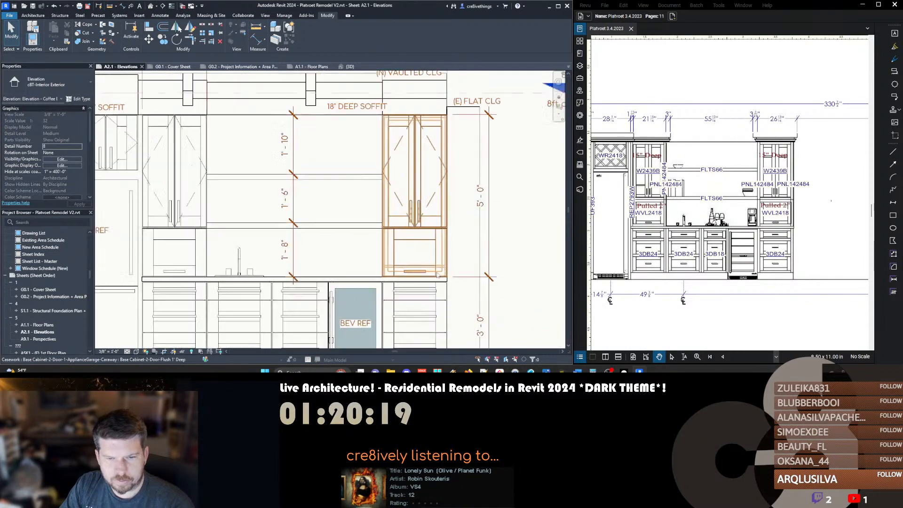
{"action": "scroll", "coordinate": [422, 271], "scroll_direction": "down", "scroll_amount": 2}
{"action": "middle_click_drag", "start_coordinate": [421, 272], "coordinate": [416, 213]}
{"action": "scroll", "coordinate": [415, 211], "scroll_direction": "down", "scroll_amount": 1}
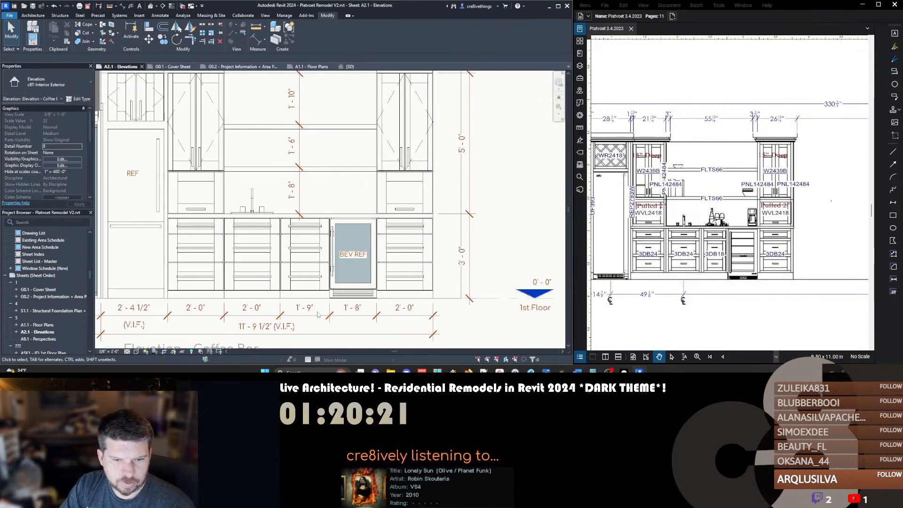
{"action": "scroll", "coordinate": [281, 306], "scroll_direction": "down", "scroll_amount": 1}
{"action": "left_click", "coordinate": [281, 308]}
{"action": "left_click", "coordinate": [77, 98]}
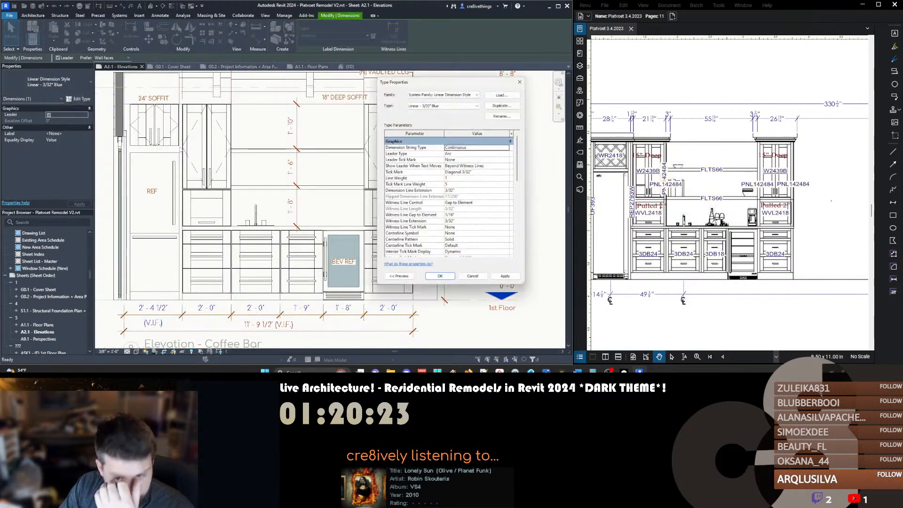
{"action": "scroll", "coordinate": [470, 185], "scroll_direction": "down", "scroll_amount": 3}
{"action": "scroll", "coordinate": [470, 184], "scroll_direction": "down", "scroll_amount": 4}
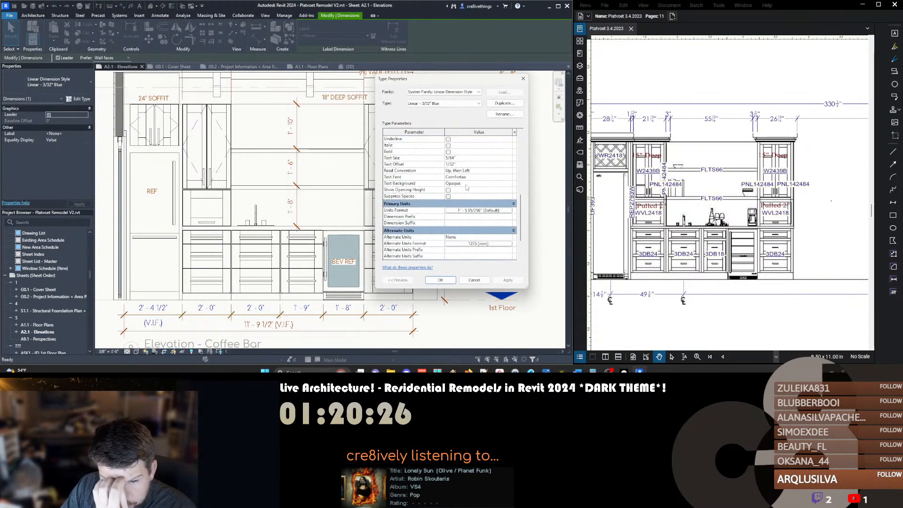
{"action": "left_click", "coordinate": [472, 279]}
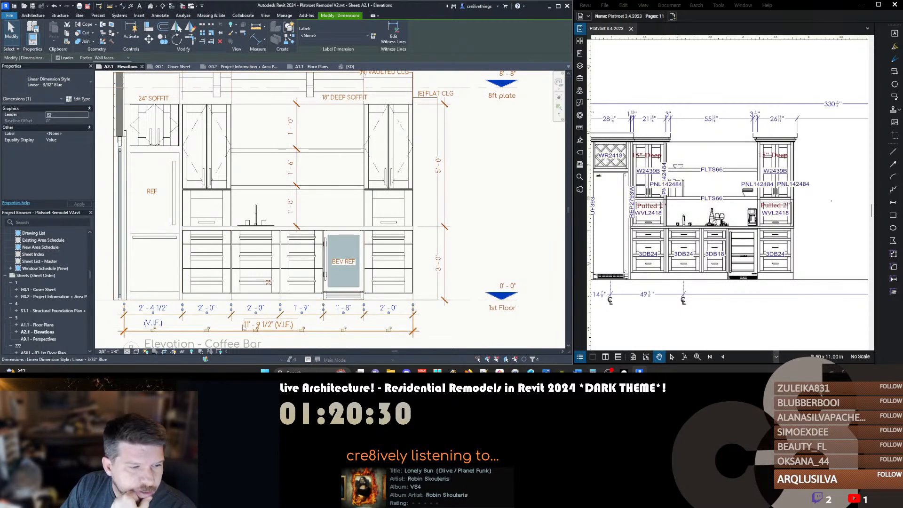
{"action": "middle_click_drag", "start_coordinate": [200, 185], "coordinate": [233, 264]}
{"action": "middle_click_drag", "start_coordinate": [448, 319], "coordinate": [406, 229]}
{"action": "scroll", "coordinate": [408, 243], "scroll_direction": "up", "scroll_amount": 5}
{"action": "scroll", "coordinate": [407, 229], "scroll_direction": "up", "scroll_amount": 1}
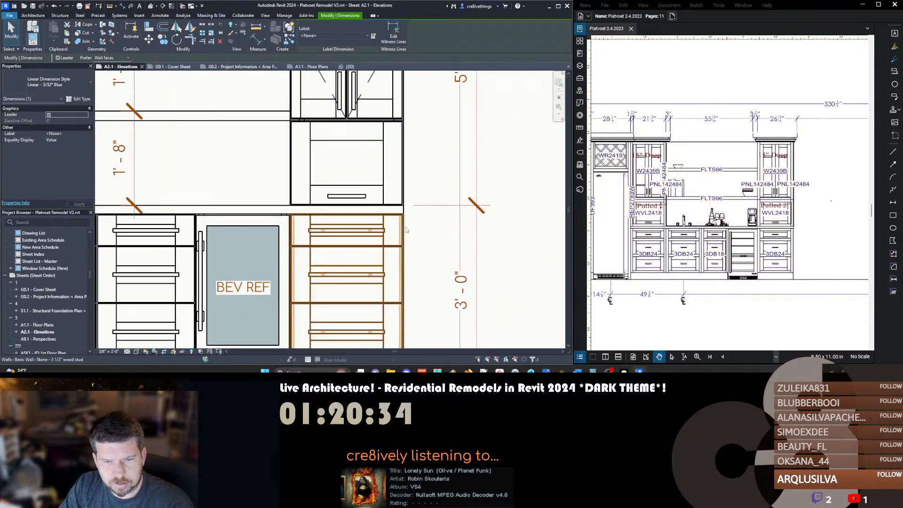
{"action": "key", "text": "a"}
{"action": "key", "text": "l"}
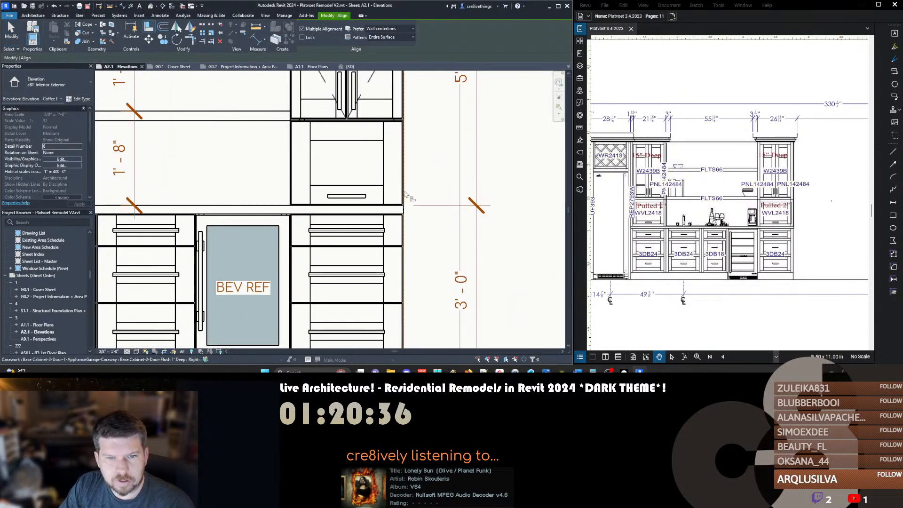
{"action": "scroll", "coordinate": [405, 194], "scroll_direction": "down", "scroll_amount": 6}
{"action": "scroll", "coordinate": [315, 144], "scroll_direction": "up", "scroll_amount": 2}
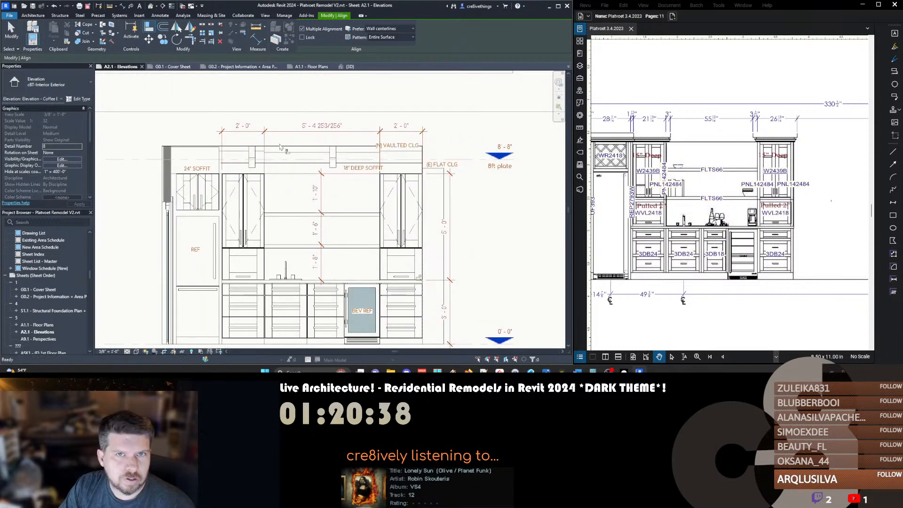
{"action": "key", "text": "Escape"}
{"action": "key", "text": "Escape"}
Align the inner side of the tall upper cabinet beside the refrigerator with the joint between the first two base cabinets
{"action": "middle_click_drag", "start_coordinate": [254, 244], "coordinate": [264, 171]}
{"action": "scroll", "coordinate": [265, 171], "scroll_direction": "up", "scroll_amount": 3}
{"action": "key", "text": "a"}
{"action": "key", "text": "l"}
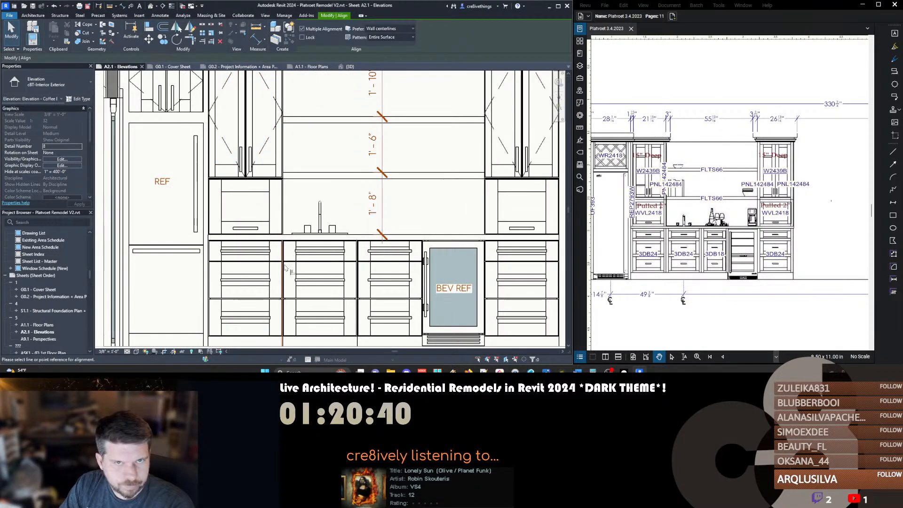
{"action": "scroll", "coordinate": [279, 269], "scroll_direction": "up", "scroll_amount": 4}
{"action": "left_click", "coordinate": [283, 189]}
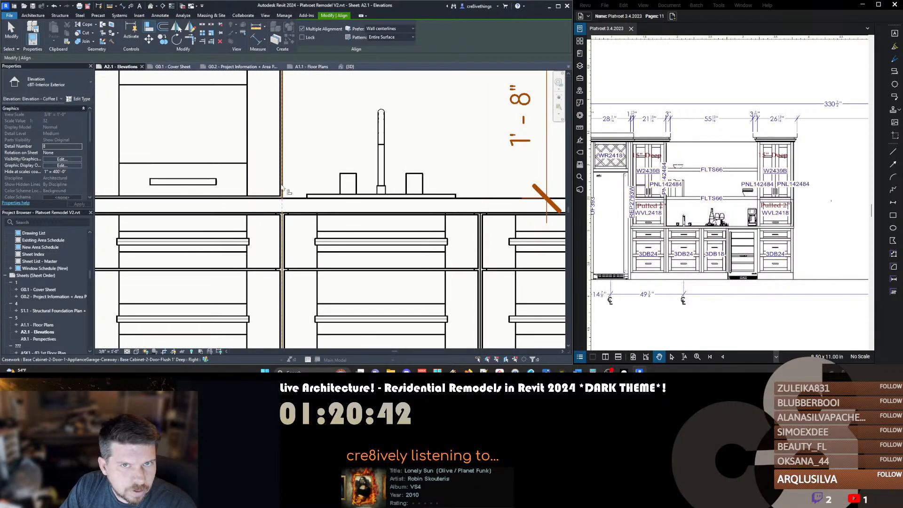
{"action": "scroll", "coordinate": [301, 202], "scroll_direction": "down", "scroll_amount": 6}
{"action": "key", "text": "Escape"}
{"action": "key", "text": "Escape"}
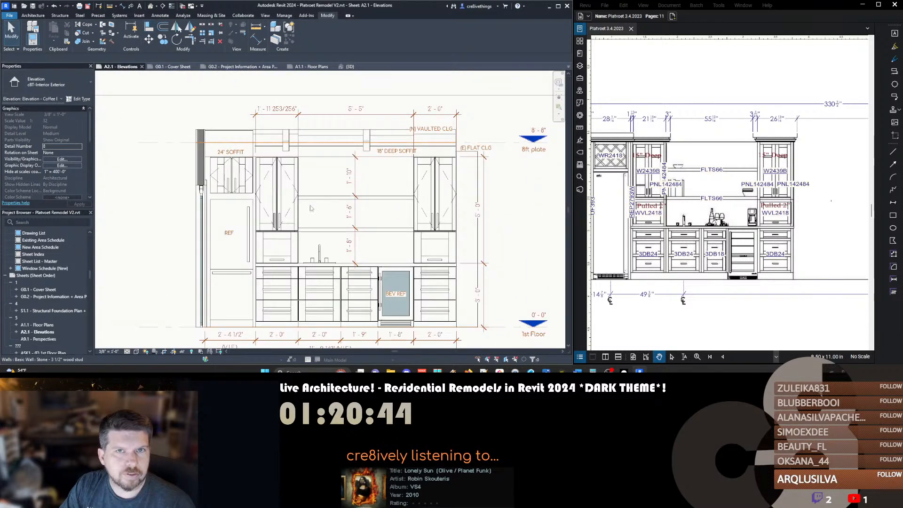
Set the width of the tall upper cabinet beside the refrigerator to 2' 0"
{"action": "left_click", "coordinate": [281, 115]}
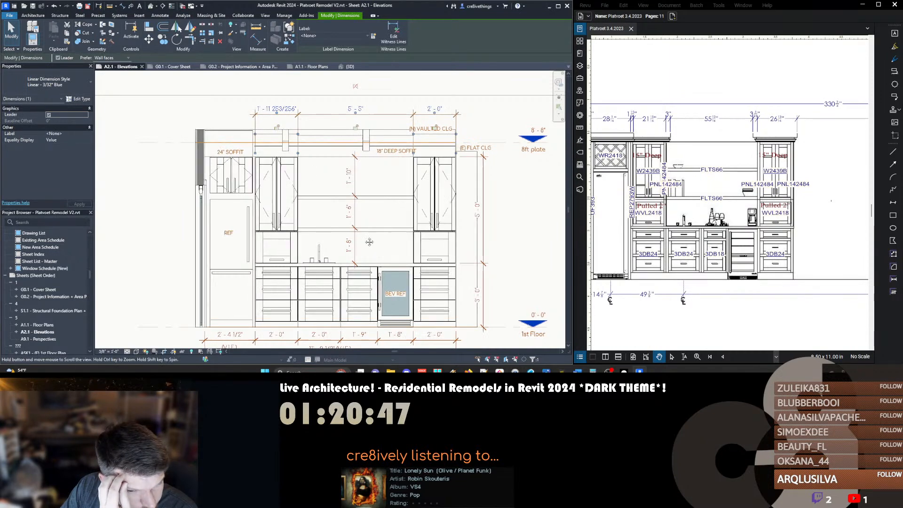
{"action": "middle_click_drag", "start_coordinate": [370, 244], "coordinate": [343, 209]}
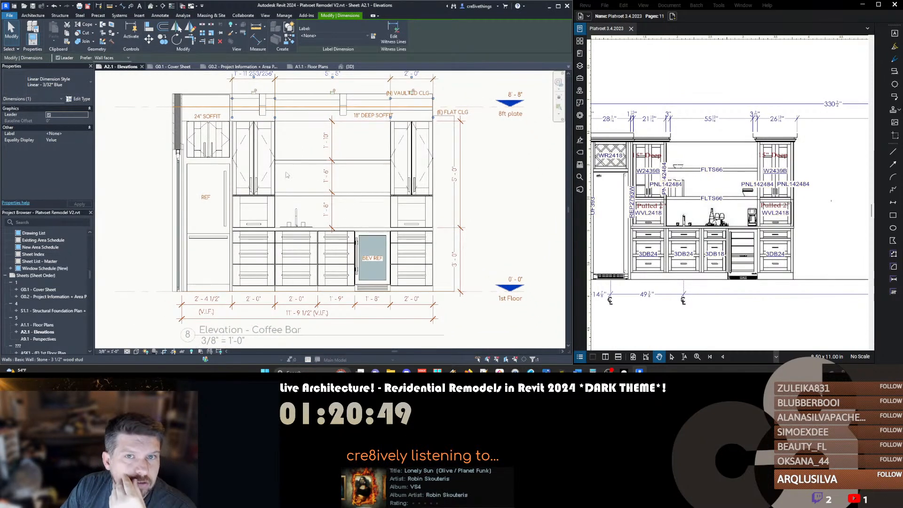
{"action": "middle_click_drag", "start_coordinate": [286, 175], "coordinate": [291, 190]}
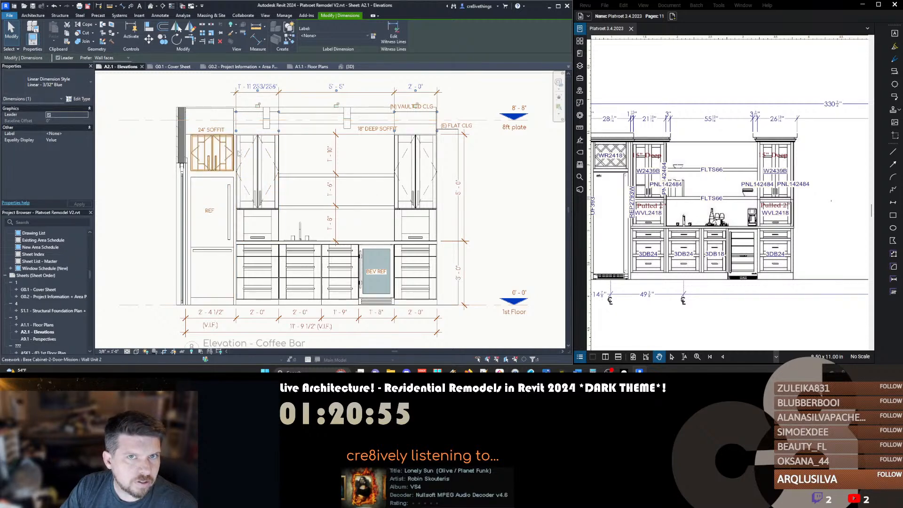
{"action": "left_click", "coordinate": [257, 188]}
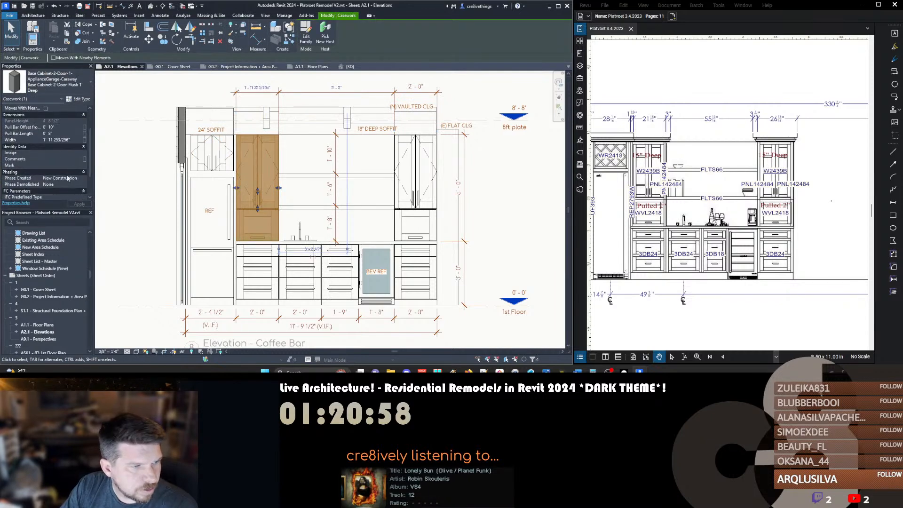
{"action": "left_click", "coordinate": [71, 140]}
{"action": "type", "text": "2"}
{"action": "key", "text": "Return"}
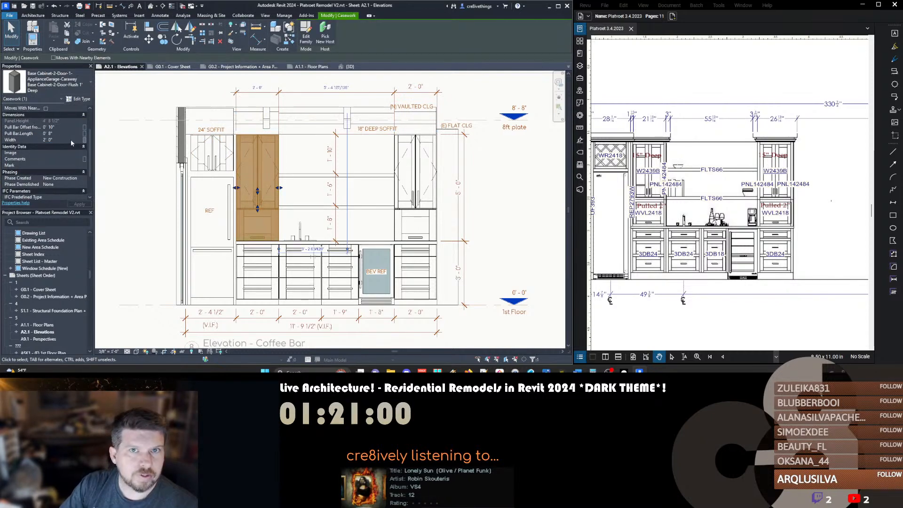
{"action": "left_click", "coordinate": [324, 89]}
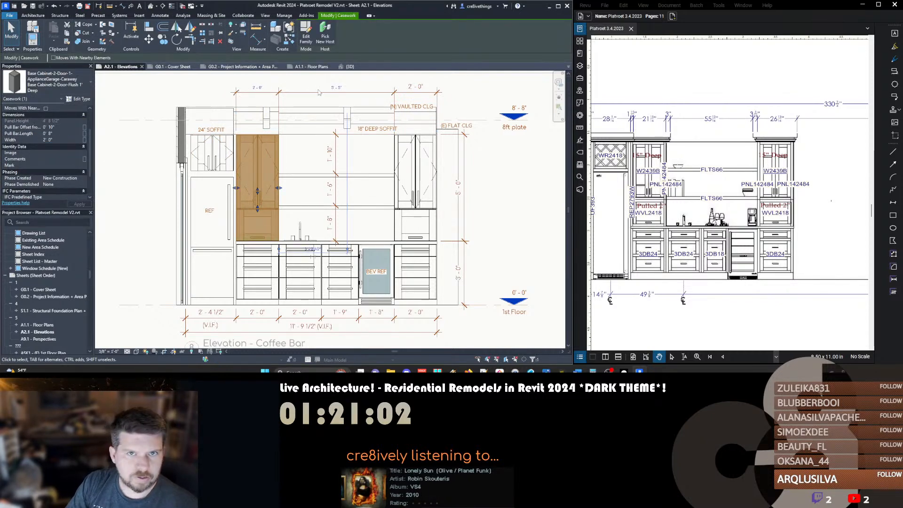
{"action": "key", "text": "Escape"}
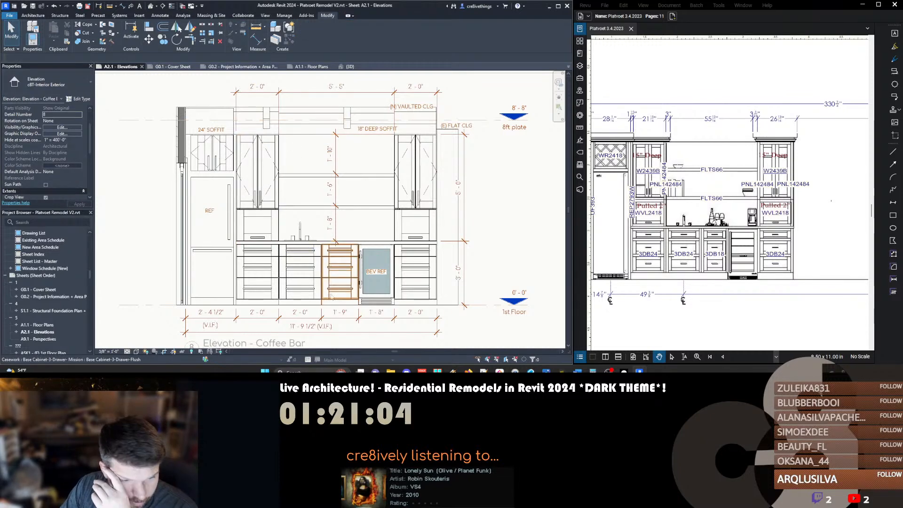
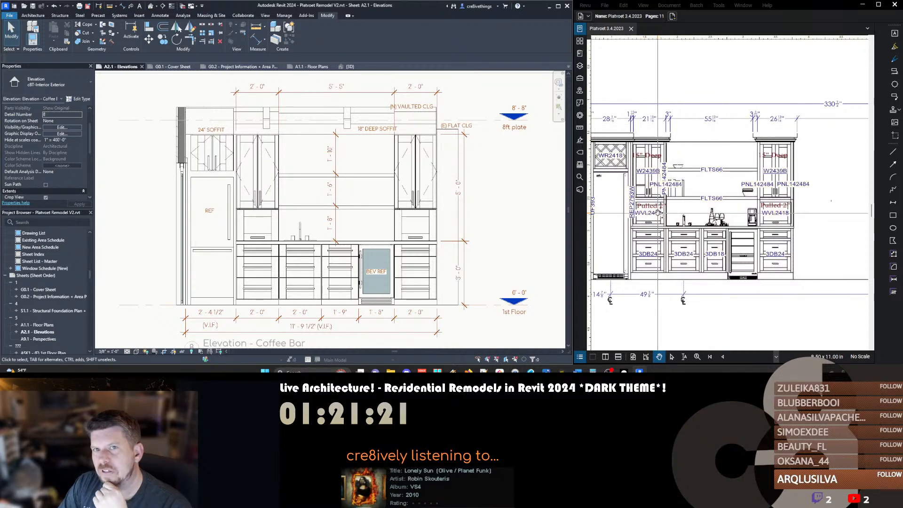
Extend the dimension string above the upper cabinets to include the refrigerator bay
{"action": "middle_click_drag", "start_coordinate": [311, 144], "coordinate": [321, 175]}
{"action": "scroll", "coordinate": [322, 174], "scroll_direction": "down", "scroll_amount": 1}
{"action": "left_click", "coordinate": [292, 149]}
{"action": "key", "text": "e"}
{"action": "key", "text": "w"}
{"action": "left_click", "coordinate": [211, 157]}
{"action": "left_click", "coordinate": [190, 127]}
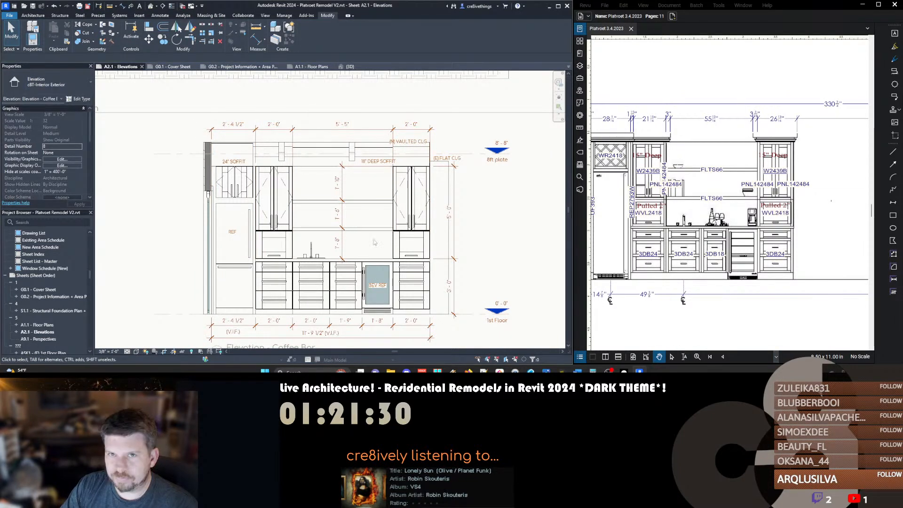
Replace the value of the upper dimension over the refrigerator bay with the text V.I.F
{"action": "left_click", "coordinate": [225, 129]}
{"action": "left_click", "coordinate": [226, 126]}
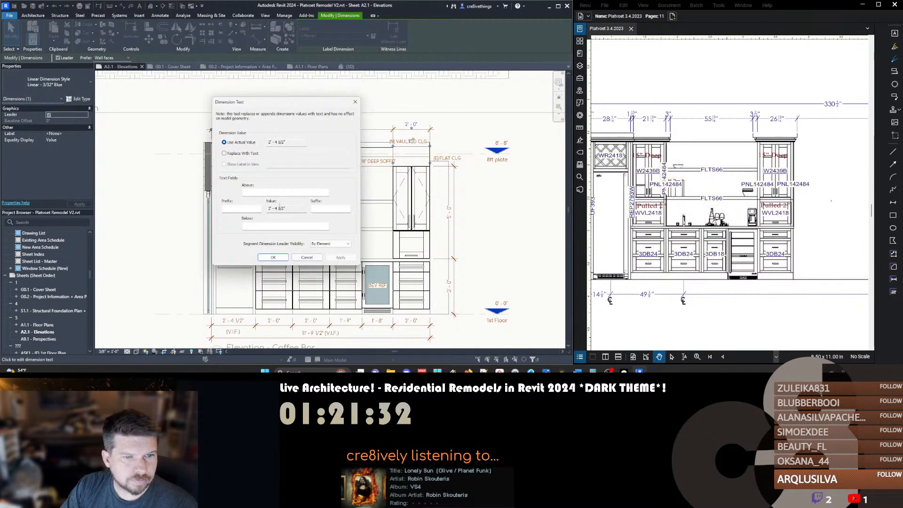
{"action": "left_click", "coordinate": [257, 154]}
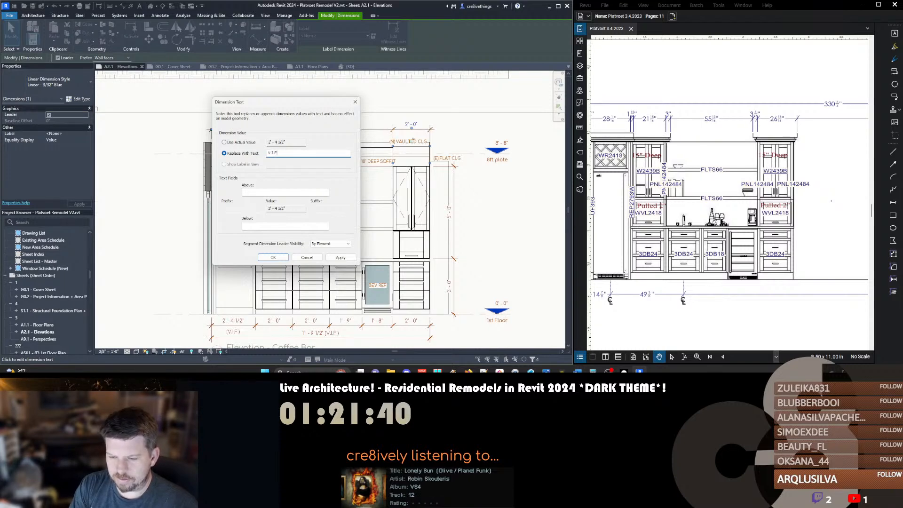
{"action": "key", "text": "Return"}
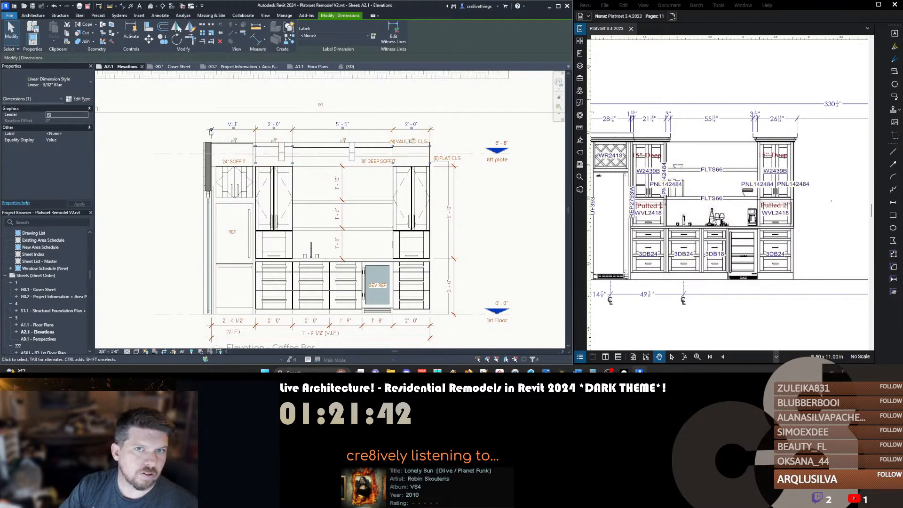
{"action": "key", "text": "Escape"}
Move the (N) VAULTED CLG note slightly upward, just beneath the upper dimension string
{"action": "scroll", "coordinate": [276, 153], "scroll_direction": "down", "scroll_amount": 2}
{"action": "scroll", "coordinate": [375, 137], "scroll_direction": "up", "scroll_amount": 3}
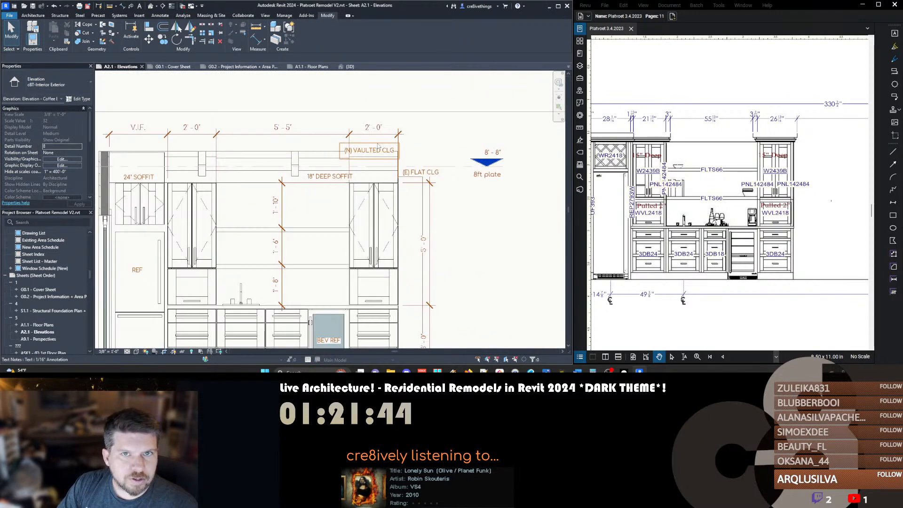
{"action": "left_click", "coordinate": [377, 148]}
{"action": "left_click_drag", "start_coordinate": [377, 147], "coordinate": [378, 145]}
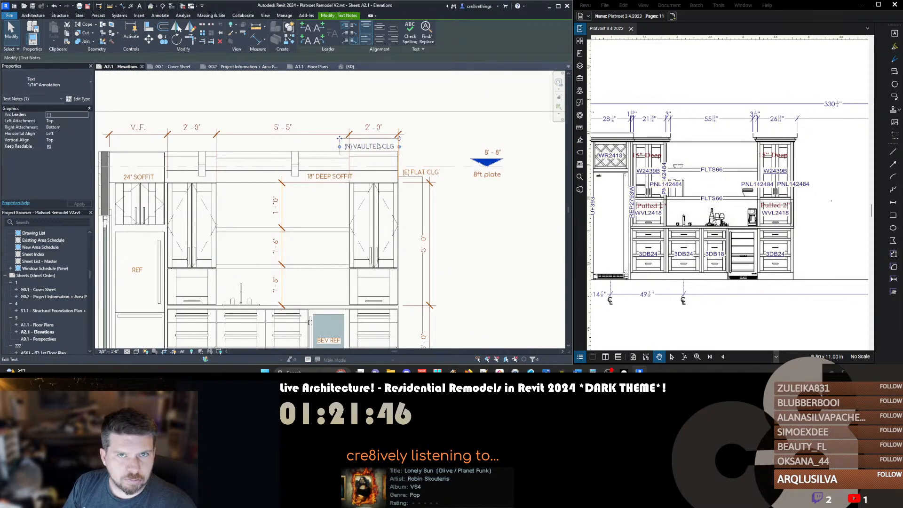
{"action": "key", "text": "Escape"}
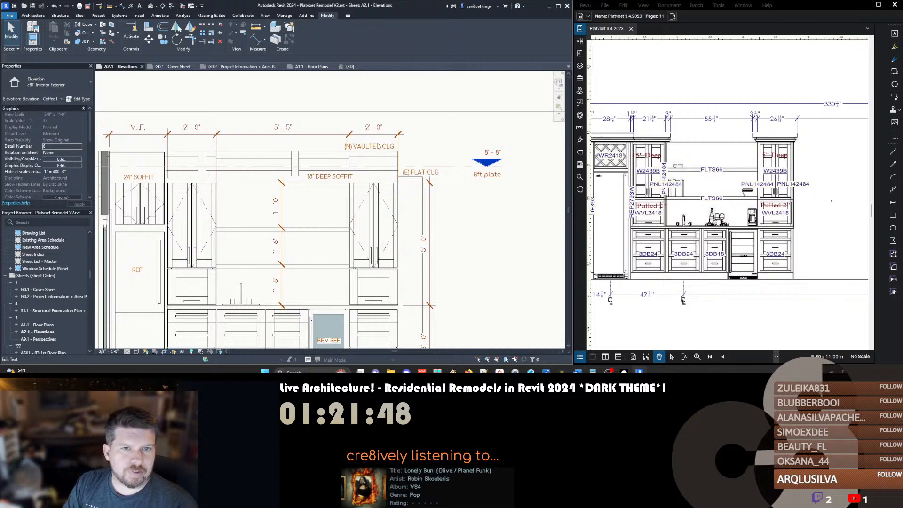
Add the text 15" DEEP below the upper dimension values of both tall upper cabinets
{"action": "middle_click_drag", "start_coordinate": [205, 172], "coordinate": [258, 186]}
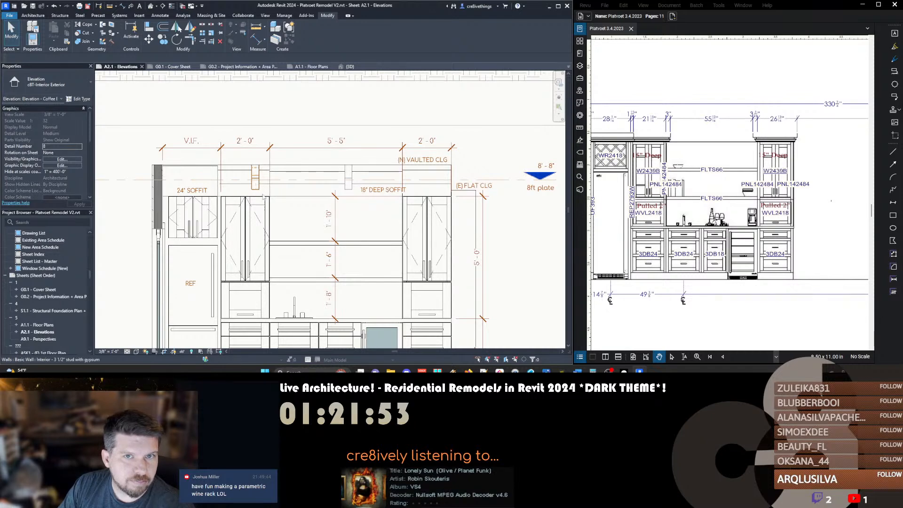
{"action": "scroll", "coordinate": [310, 238], "scroll_direction": "down", "scroll_amount": 2}
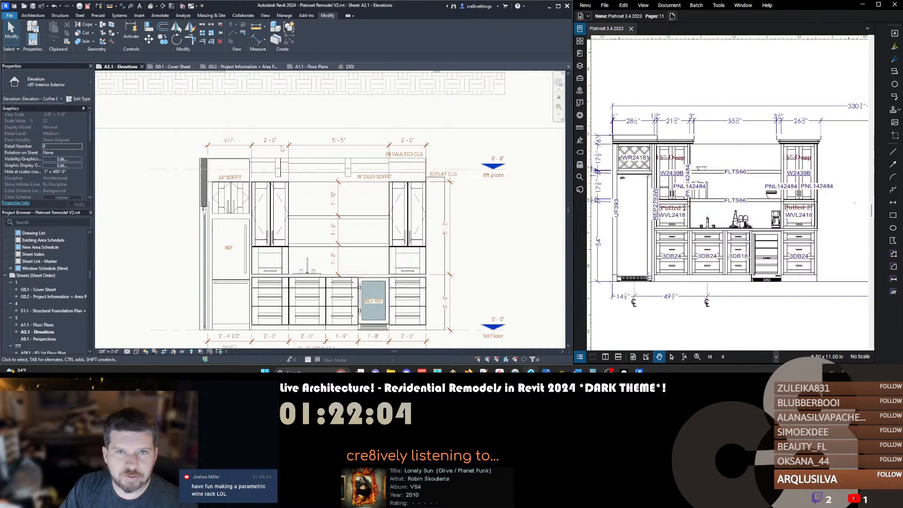
{"action": "scroll", "coordinate": [234, 182], "scroll_direction": "up", "scroll_amount": 3}
{"action": "scroll", "coordinate": [235, 183], "scroll_direction": "down", "scroll_amount": 3}
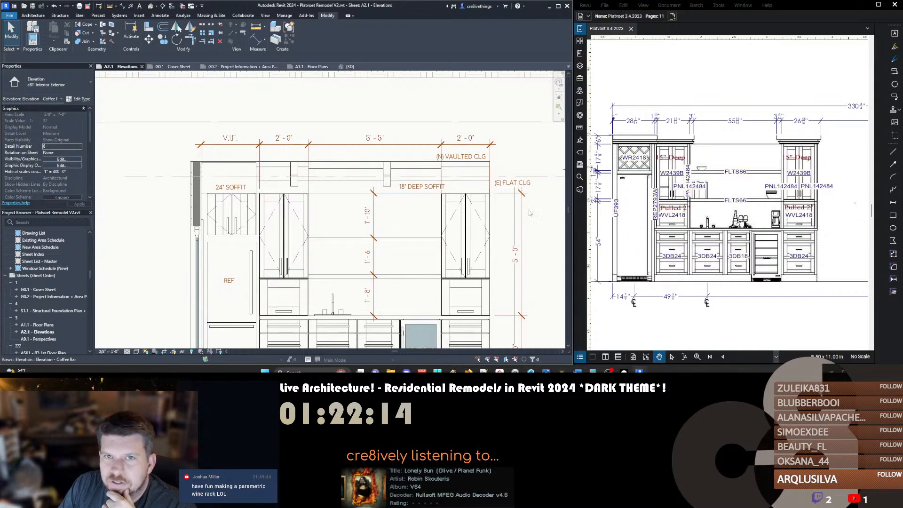
{"action": "mouse_move", "coordinate": [465, 237]}
{"action": "middle_mouse_down"}
{"action": "mouse_move", "coordinate": [463, 210]}
{"action": "mouse_move", "coordinate": [469, 253]}
{"action": "middle_mouse_up"}
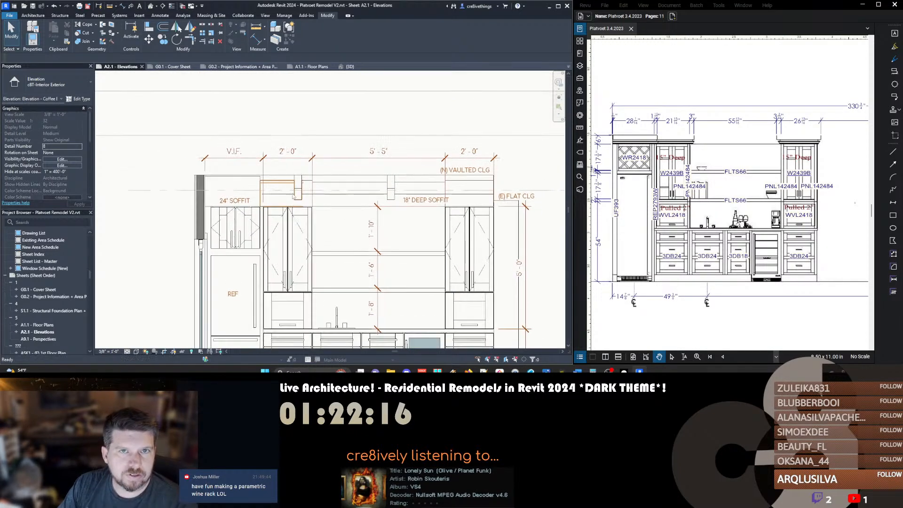
{"action": "left_click", "coordinate": [284, 154]}
{"action": "left_click", "coordinate": [284, 154]}
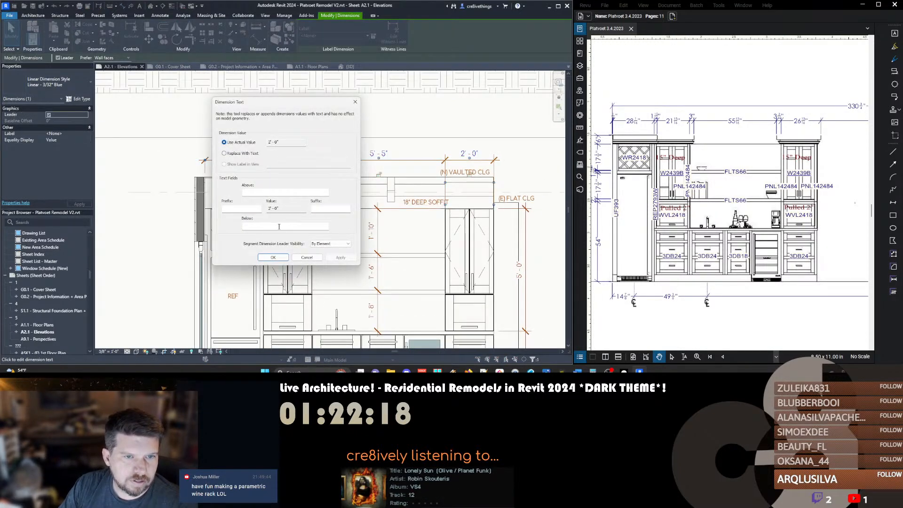
{"action": "key", "text": "Escape"}
{"action": "left_click", "coordinate": [461, 160]}
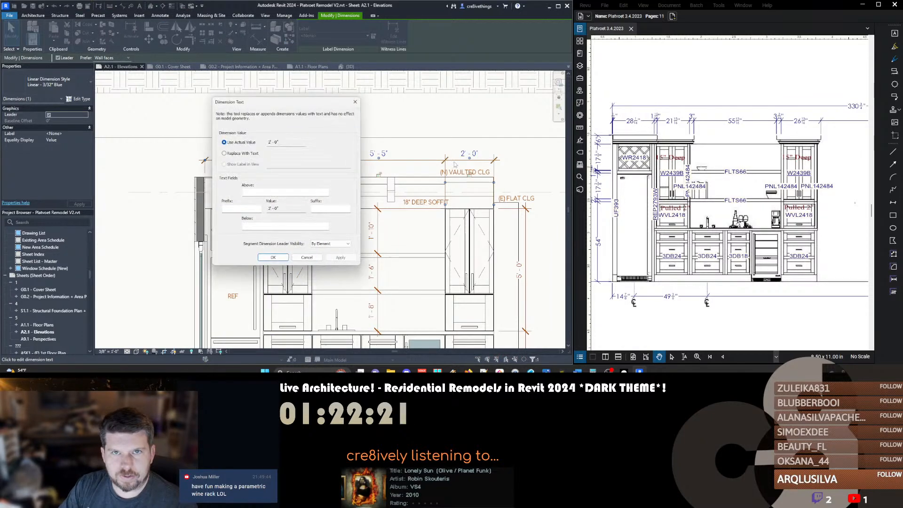
{"action": "type", "text": "15\" DEEP"}
{"action": "key", "text": "Return"}
{"action": "key", "text": "Escape"}
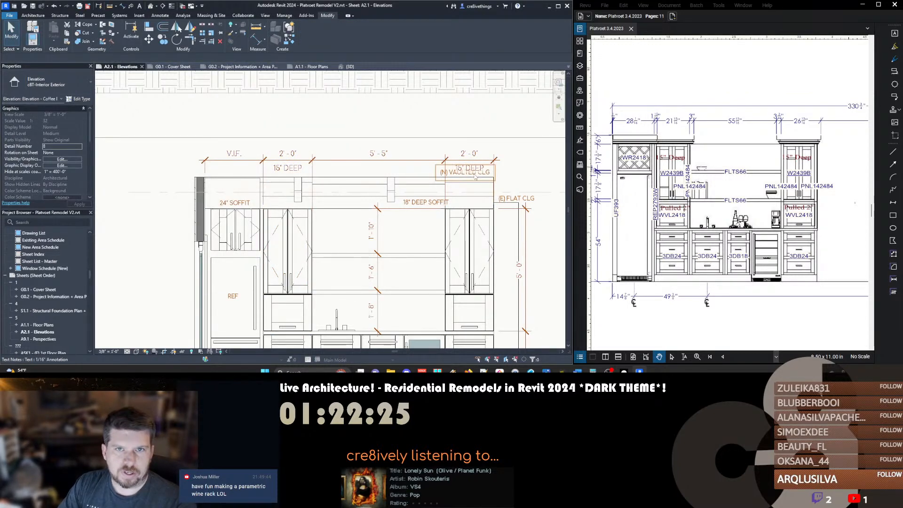
{"action": "middle_click_drag", "start_coordinate": [233, 201], "coordinate": [263, 199]}
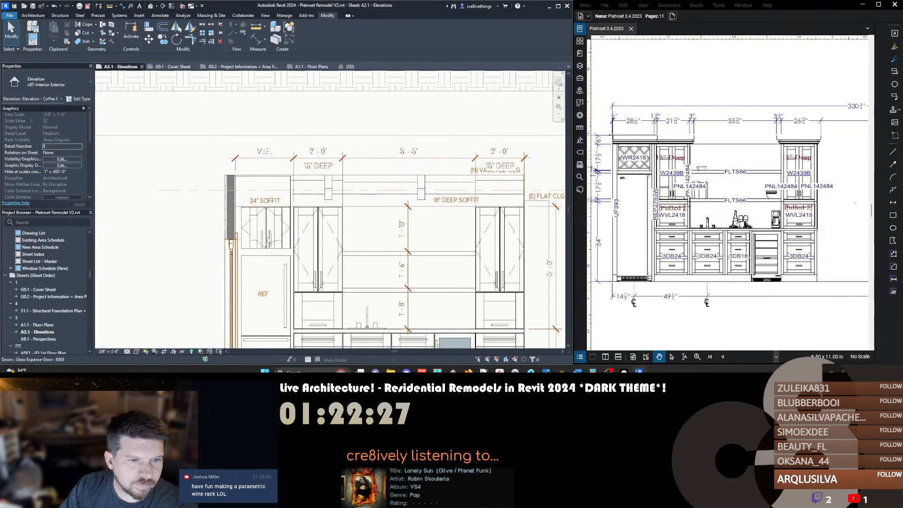
{"action": "left_click", "coordinate": [266, 228]}
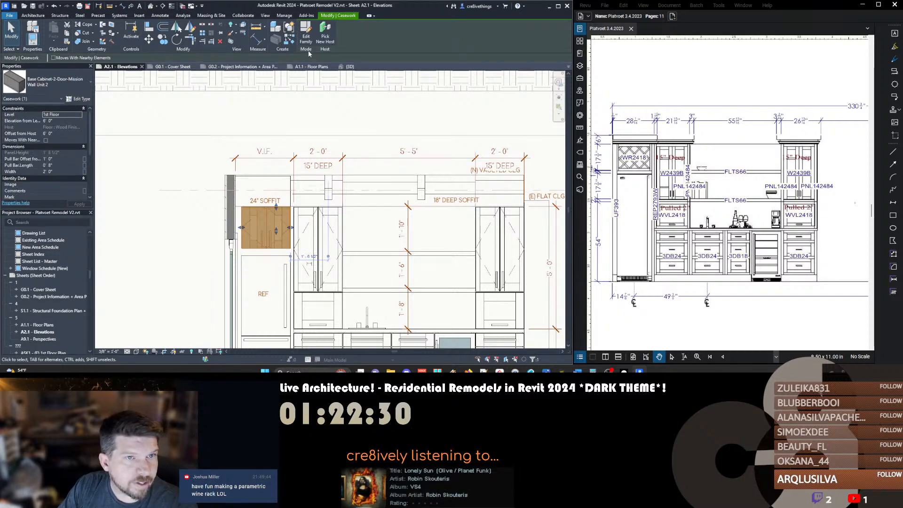
{"action": "middle_click_drag", "start_coordinate": [190, 117], "coordinate": [191, 114]}
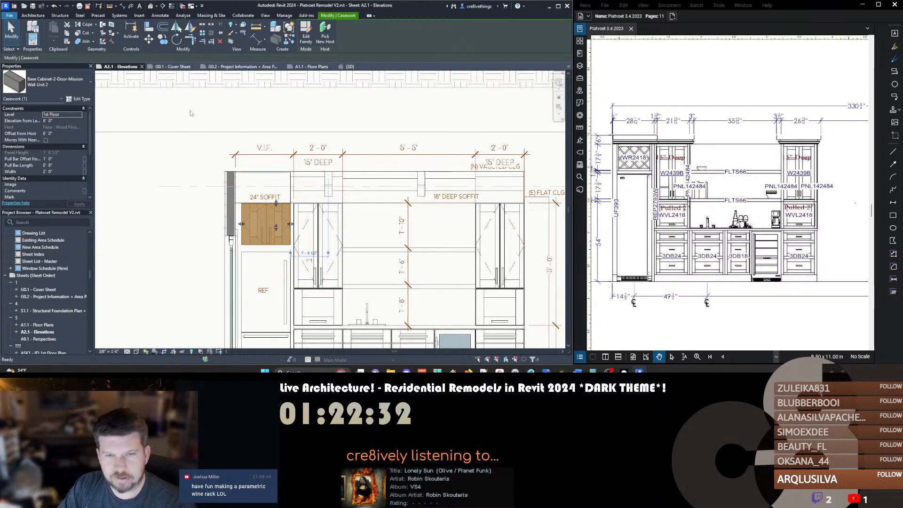
{"action": "key", "text": "c"}
{"action": "key", "text": "m"}
{"action": "left_click", "coordinate": [306, 35]}
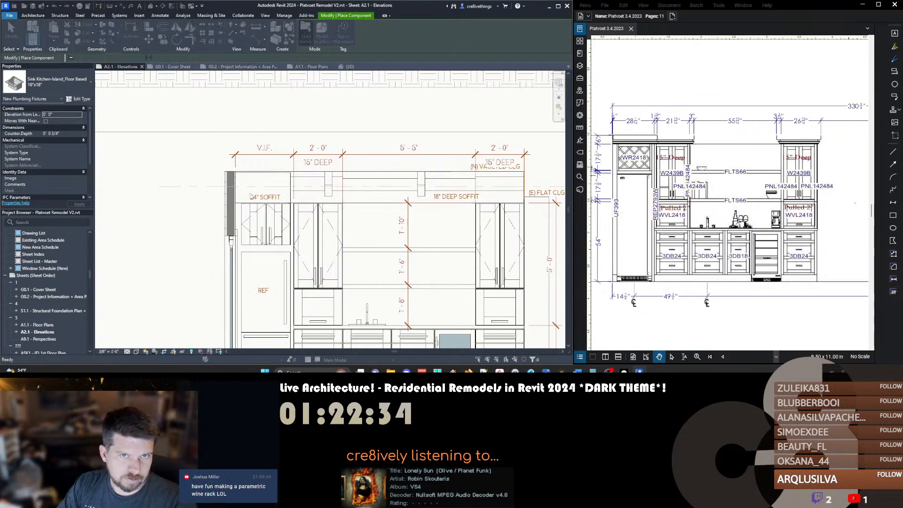
{"action": "key", "text": "Escape"}
{"action": "key", "text": "Escape"}
Switch to the 3D view of the coffee bar and browse the component family library to the Upper Cabinets folder
{"action": "key", "text": "ctrl+Tab"}
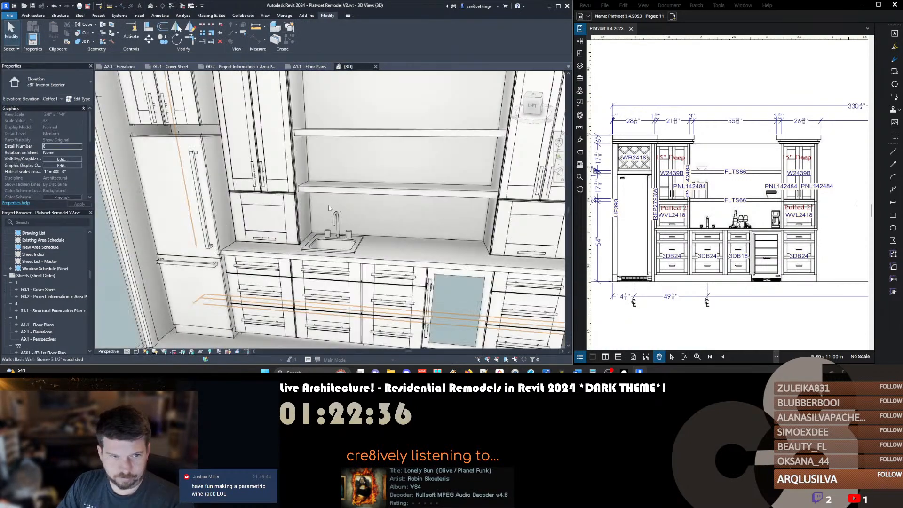
{"action": "scroll", "coordinate": [325, 207], "scroll_direction": "down", "scroll_amount": 3}
{"action": "middle_click_drag", "start_coordinate": [242, 167], "coordinate": [312, 181]}
{"action": "key", "text": "c"}
{"action": "key", "text": "m"}
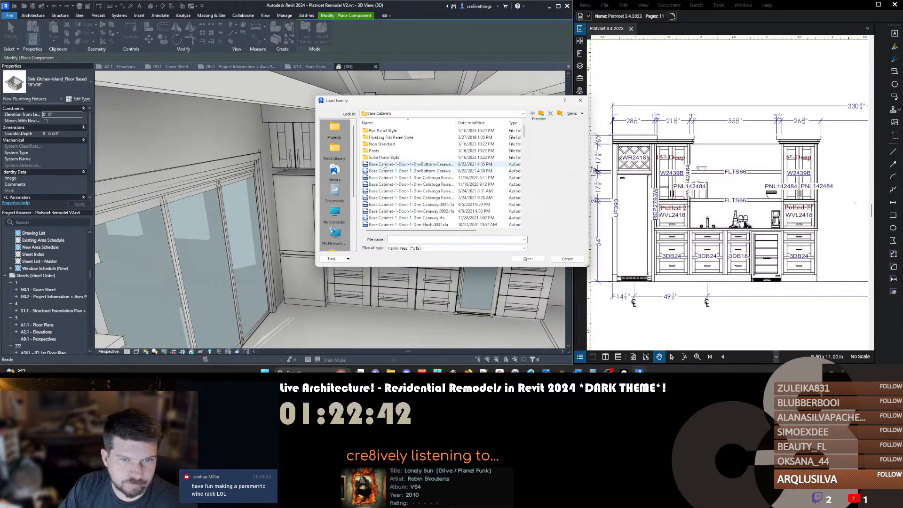
{"action": "left_click", "coordinate": [541, 113]}
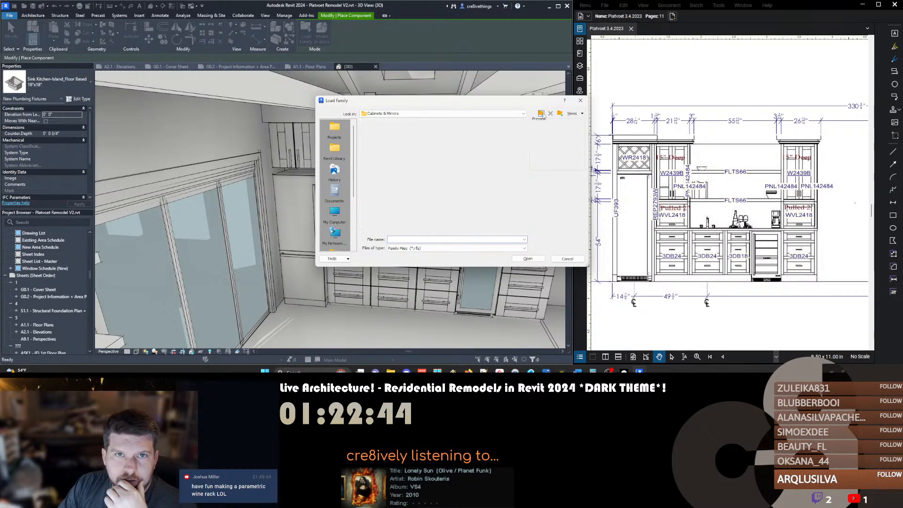
{"action": "double_click", "coordinate": [390, 191]}
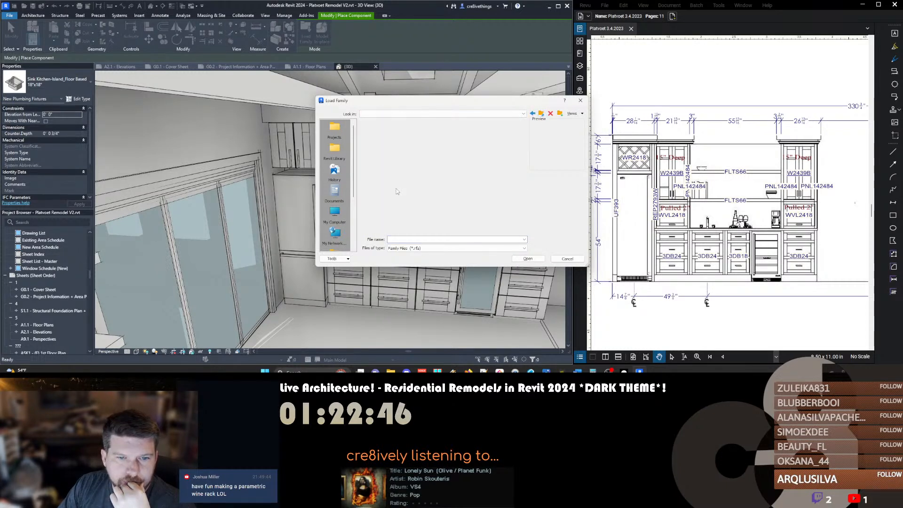
{"action": "scroll", "coordinate": [404, 180], "scroll_direction": "down", "scroll_amount": 10}
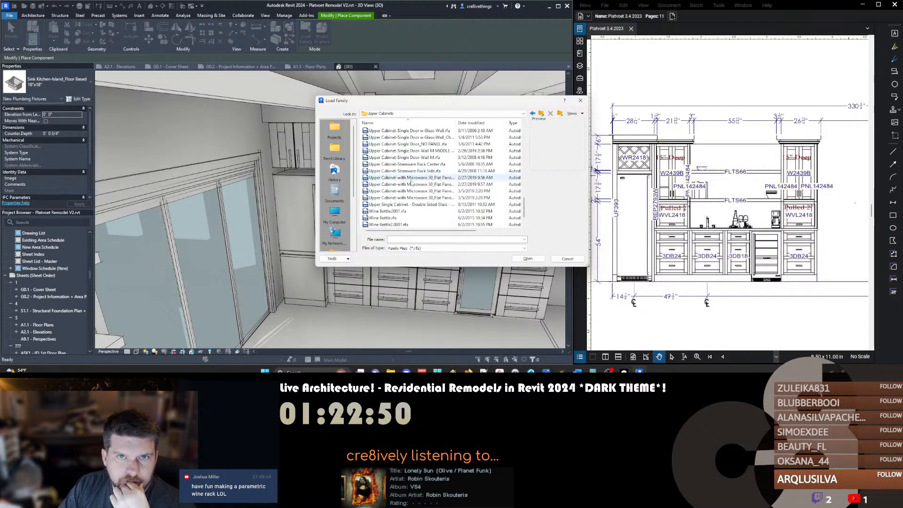
{"action": "left_click", "coordinate": [399, 218]}
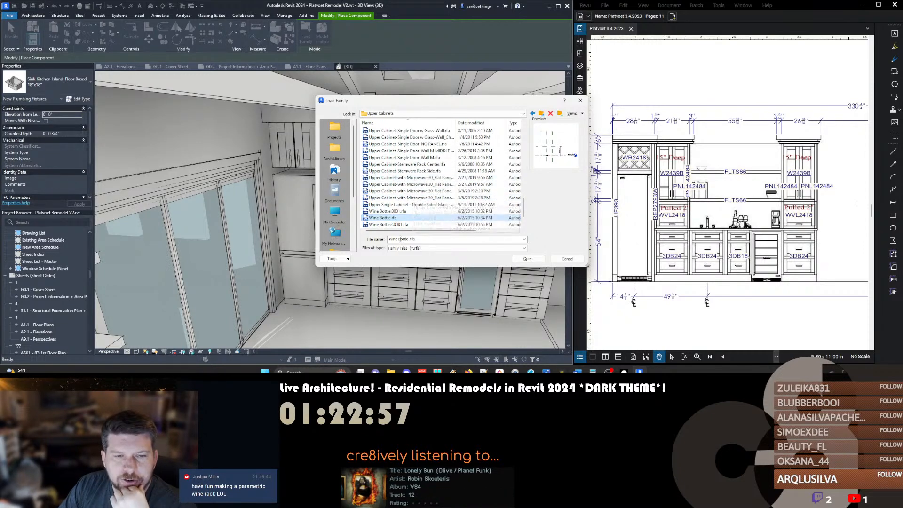
Load the Upper Cabinet-Wine Rack 24 x 24 family from the Wine Racks folder and place one on the wall behind the refrigerator
{"action": "scroll", "coordinate": [424, 208], "scroll_direction": "up", "scroll_amount": 1}
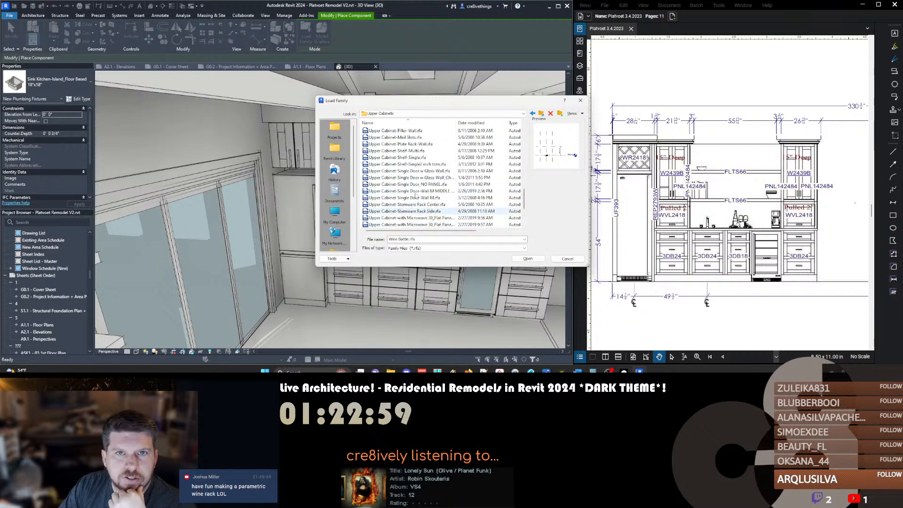
{"action": "scroll", "coordinate": [416, 195], "scroll_direction": "up", "scroll_amount": 3}
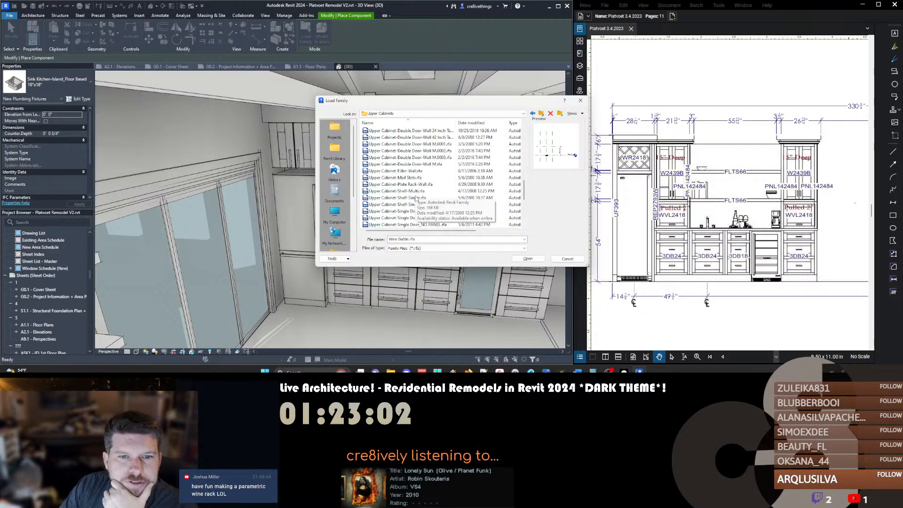
{"action": "scroll", "coordinate": [423, 192], "scroll_direction": "up", "scroll_amount": 5}
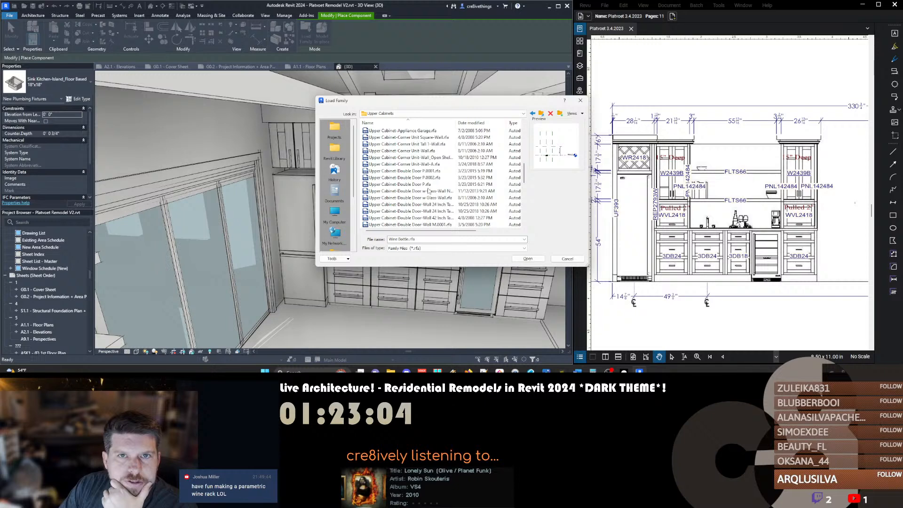
{"action": "scroll", "coordinate": [414, 192], "scroll_direction": "up", "scroll_amount": 8}
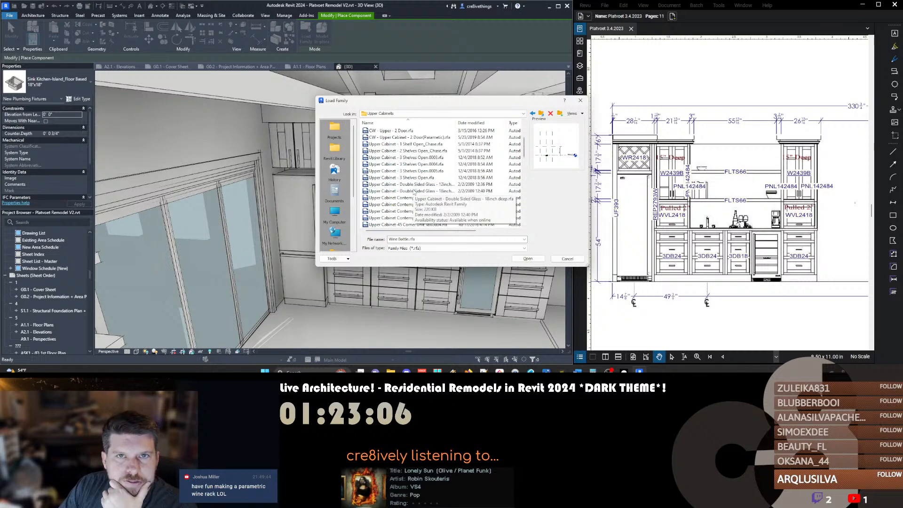
{"action": "double_click", "coordinate": [381, 144]}
{"action": "left_click", "coordinate": [407, 138]}
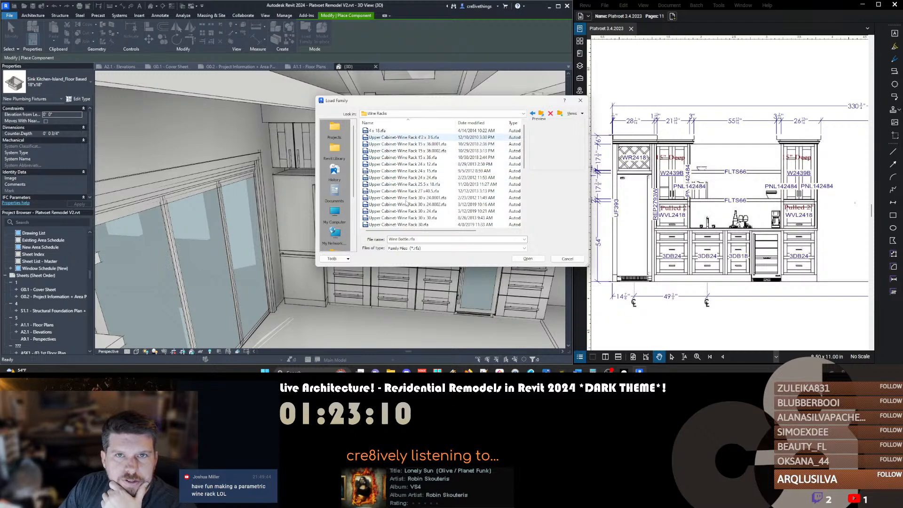
{"action": "left_click", "coordinate": [413, 171]}
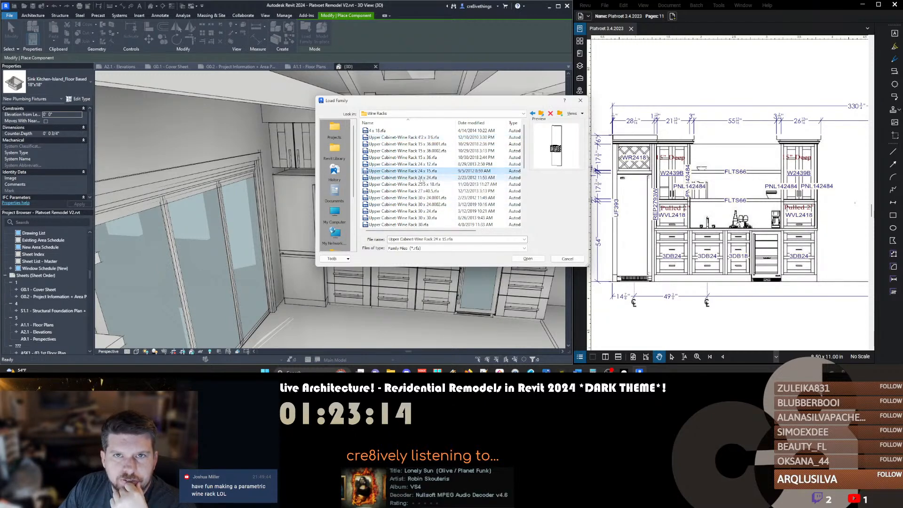
{"action": "left_click", "coordinate": [422, 179]}
{"action": "left_click", "coordinate": [527, 259]}
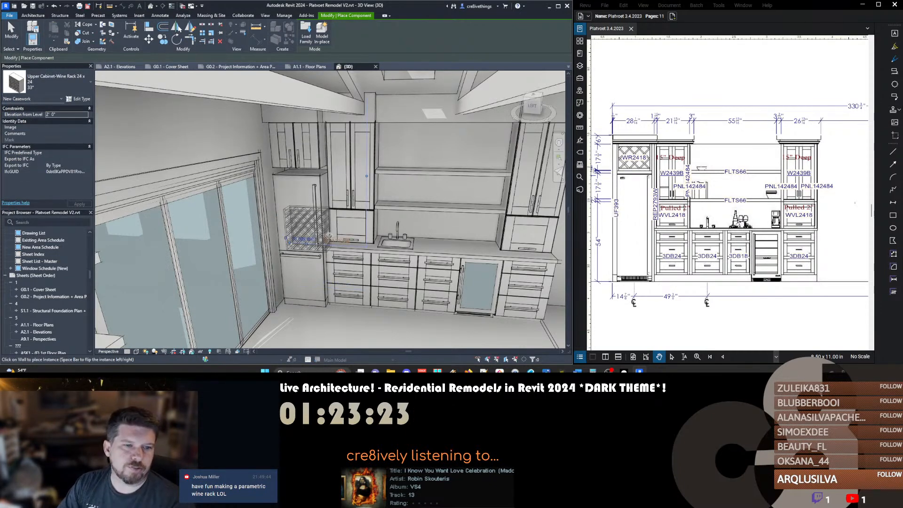
{"action": "key", "text": "Escape"}
{"action": "key", "text": "Escape"}
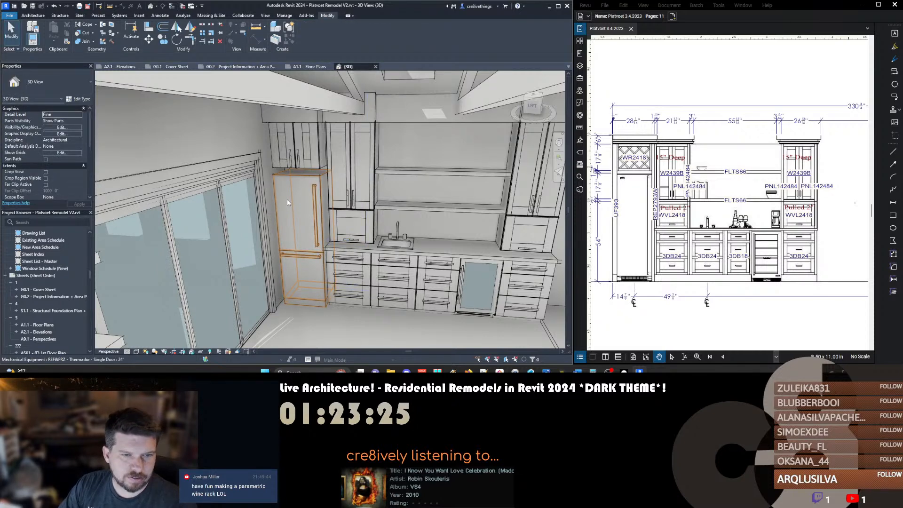
Temporarily hide the refrigerator in the 3D view
{"action": "left_click", "coordinate": [287, 202]}
{"action": "key", "text": "h"}
{"action": "key", "text": "h"}
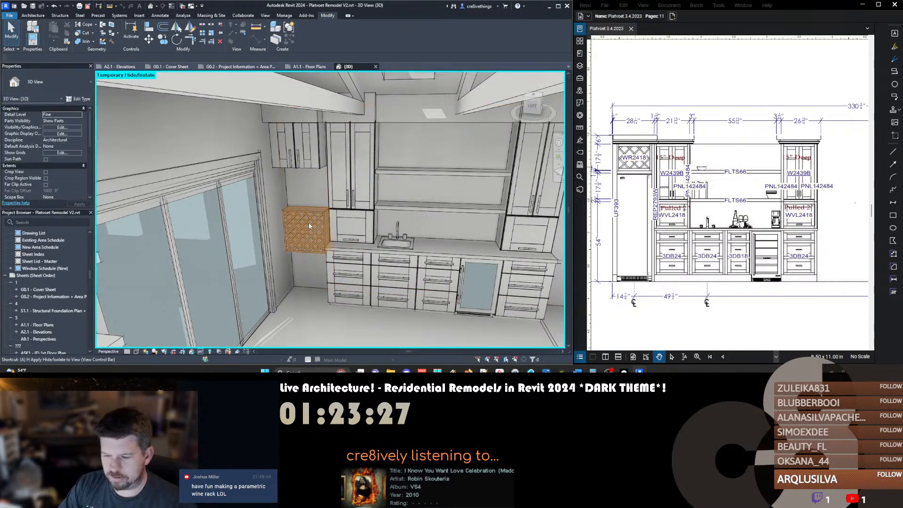
{"action": "key", "text": "a"}
{"action": "key", "text": "l"}
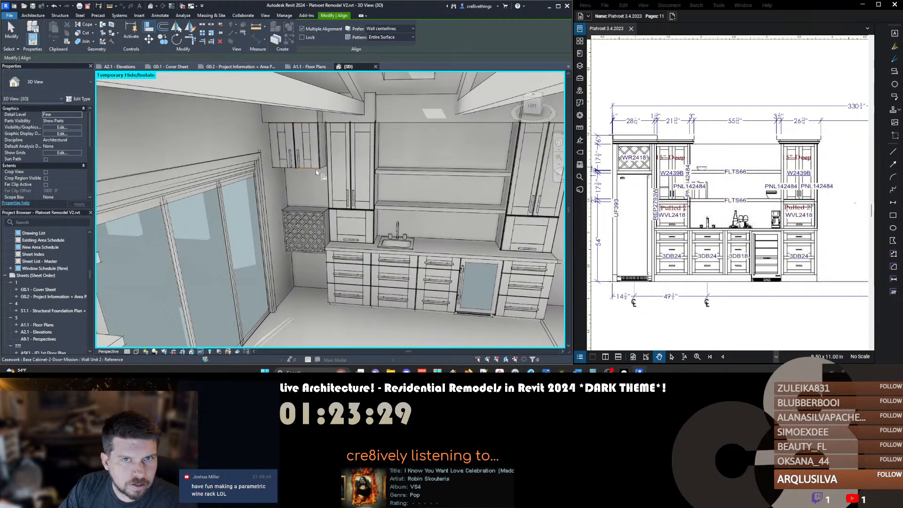
{"action": "key", "text": "Escape"}
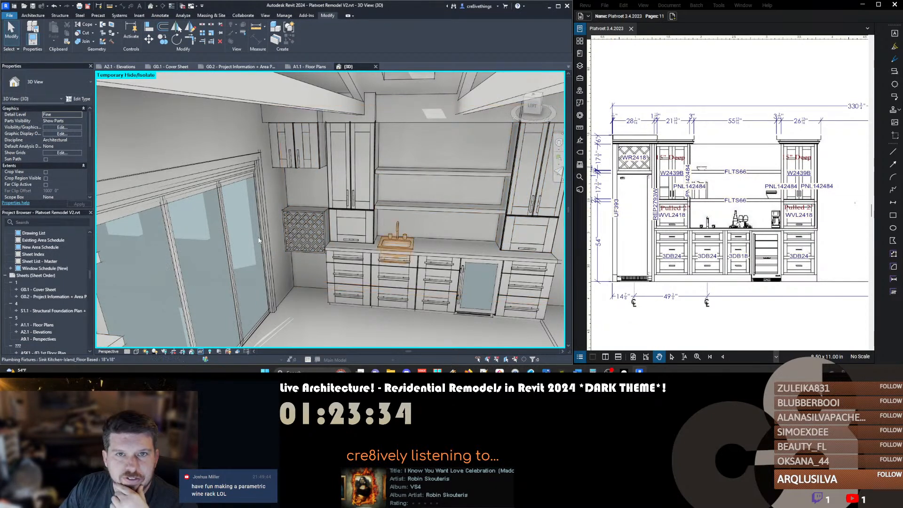
Try to change the height of the 24 x 24 wine rack in its type properties
{"action": "left_click", "coordinate": [308, 228]}
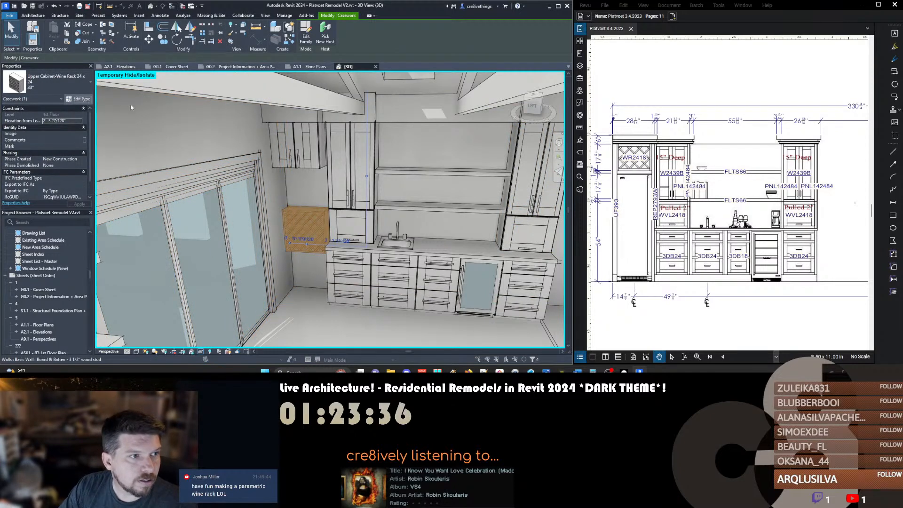
{"action": "left_click", "coordinate": [78, 99]}
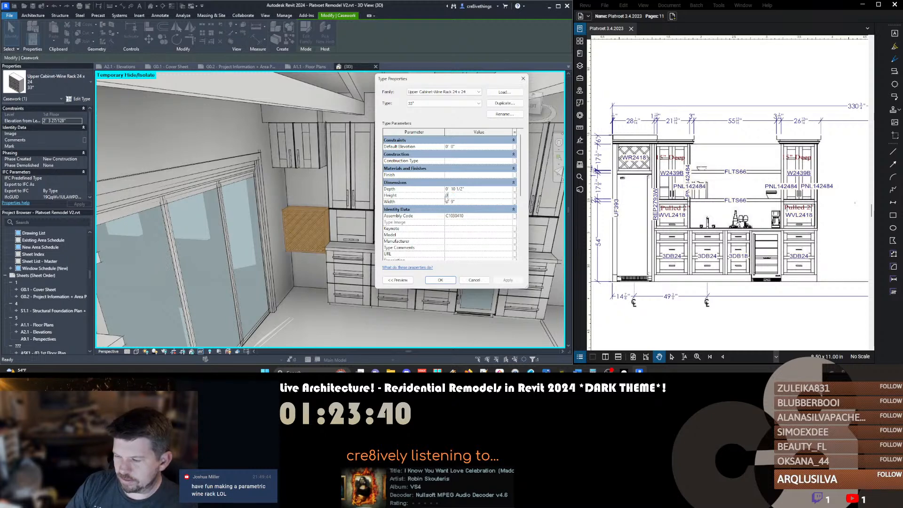
{"action": "key", "text": "Return"}
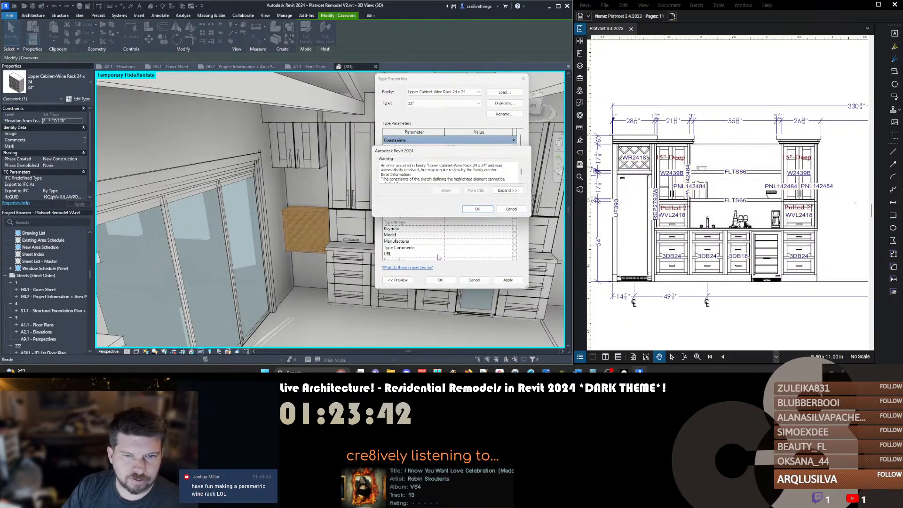
{"action": "left_click", "coordinate": [515, 211]}
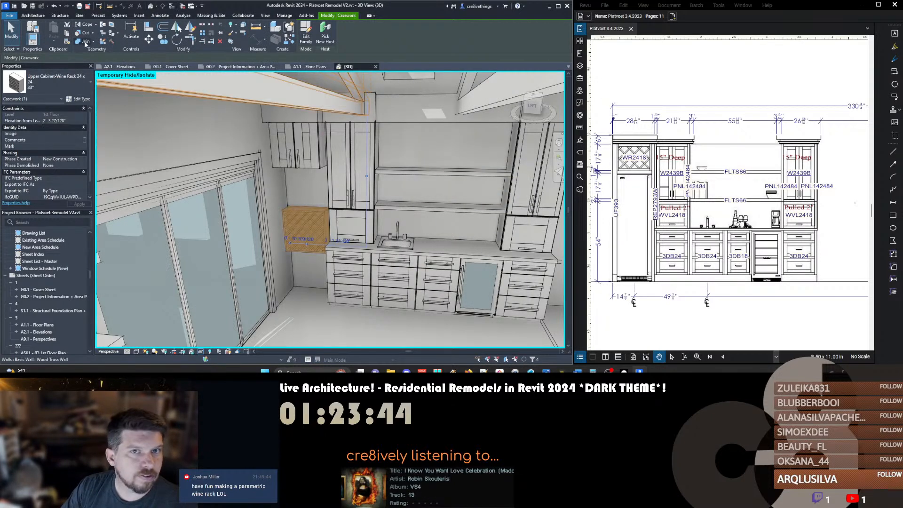
Browse the Wine Racks folder and load the Upper Cabinet-Wine Rack 24 x 15 family for the selected wine rack
{"action": "left_click", "coordinate": [86, 99]}
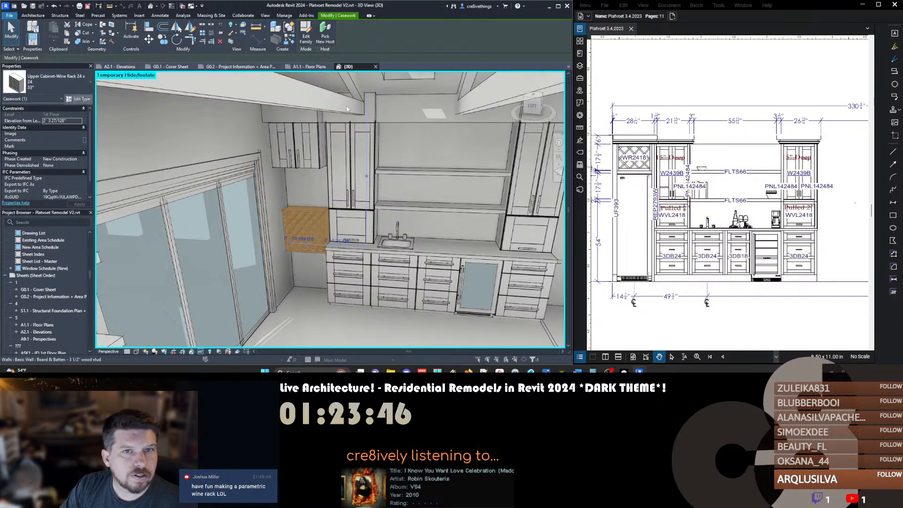
{"action": "left_click", "coordinate": [504, 92]}
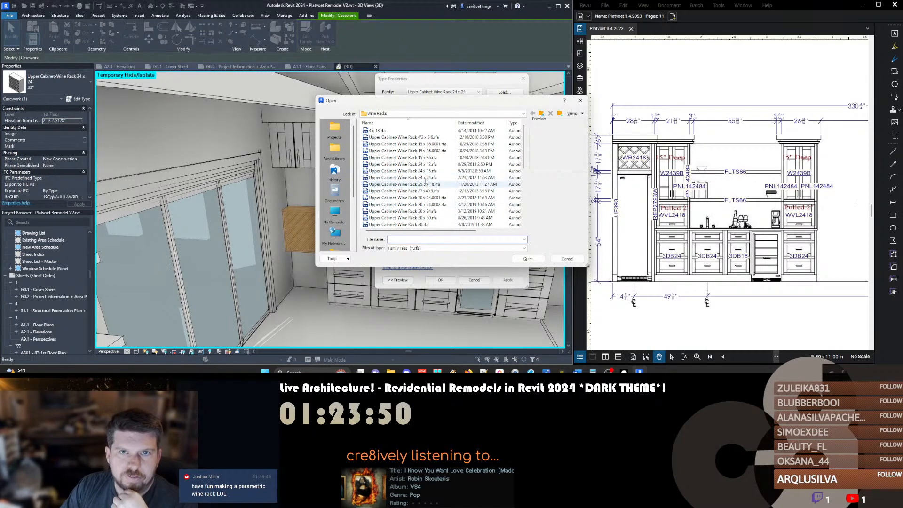
{"action": "left_click", "coordinate": [424, 171]}
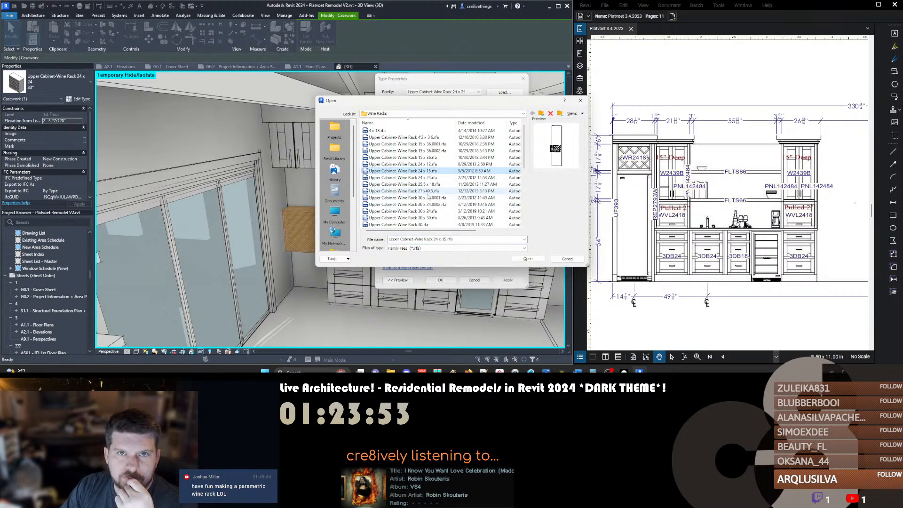
{"action": "scroll", "coordinate": [393, 206], "scroll_direction": "down", "scroll_amount": 3}
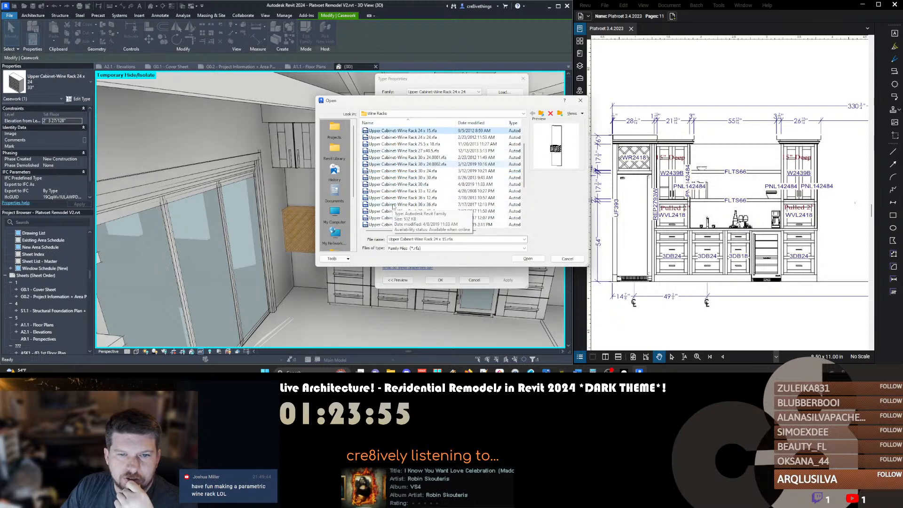
{"action": "scroll", "coordinate": [393, 206], "scroll_direction": "up", "scroll_amount": 3}
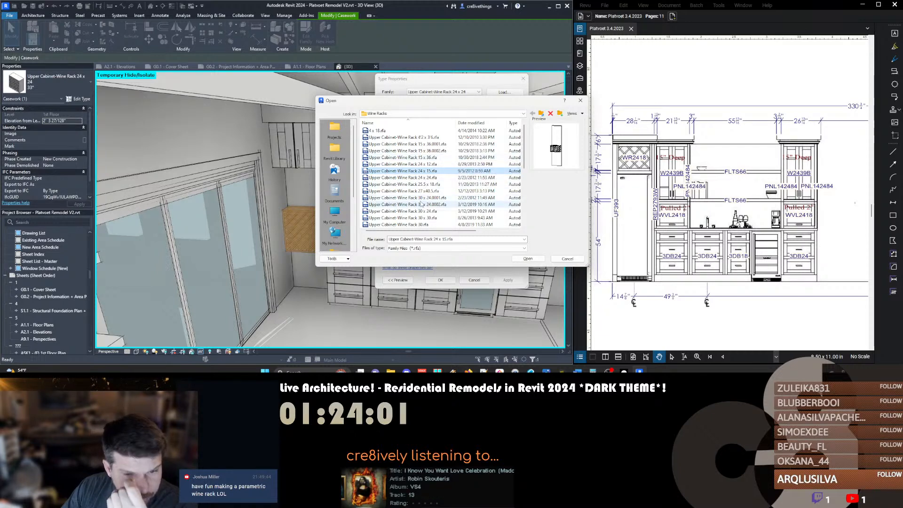
{"action": "scroll", "coordinate": [421, 205], "scroll_direction": "down", "scroll_amount": 5}
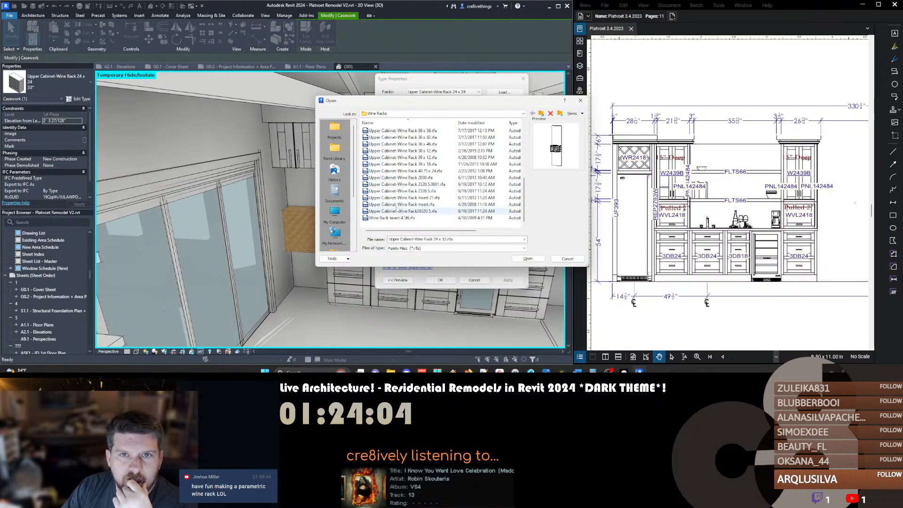
{"action": "left_click", "coordinate": [400, 204]}
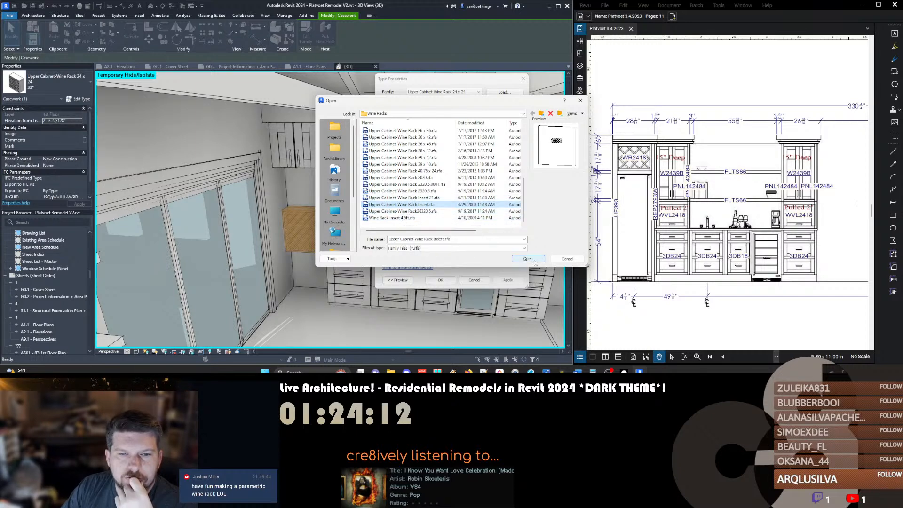
{"action": "left_click", "coordinate": [407, 218]}
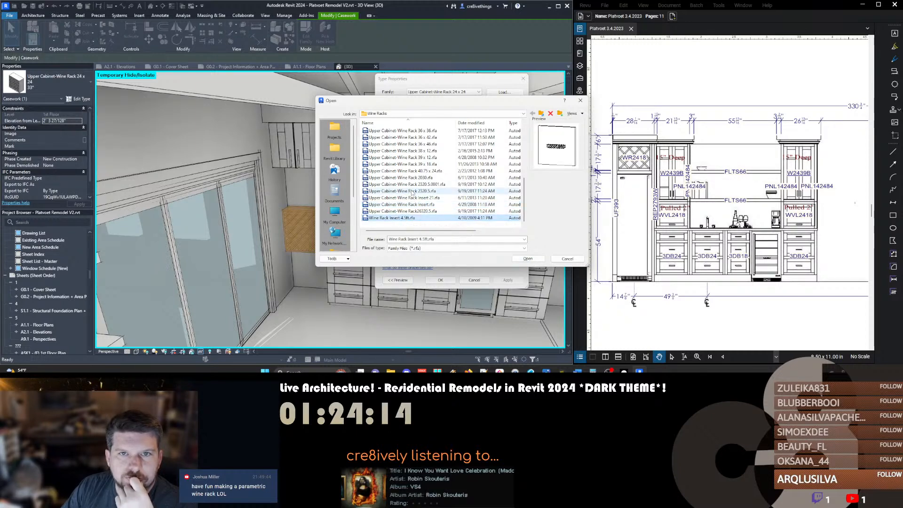
{"action": "scroll", "coordinate": [414, 189], "scroll_direction": "up", "scroll_amount": 6}
{"action": "left_click", "coordinate": [419, 157]}
{"action": "left_click", "coordinate": [528, 259]}
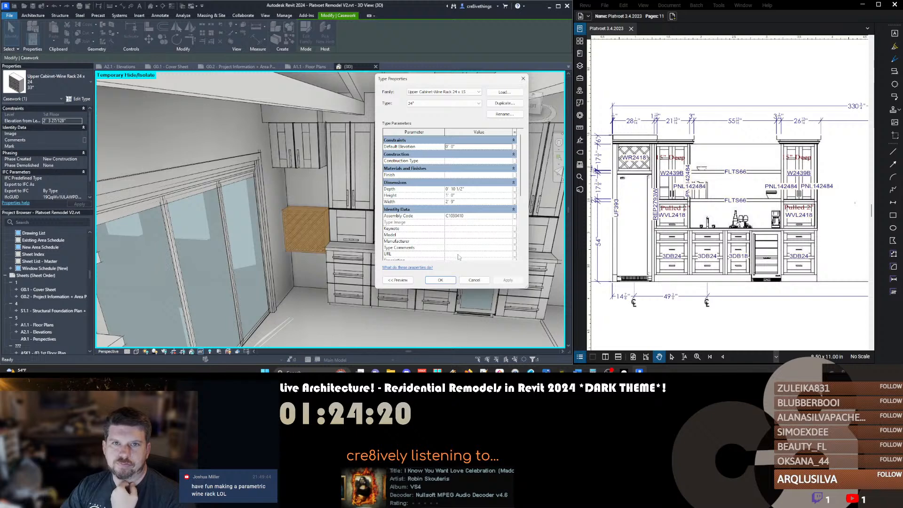
{"action": "left_click", "coordinate": [440, 280]}
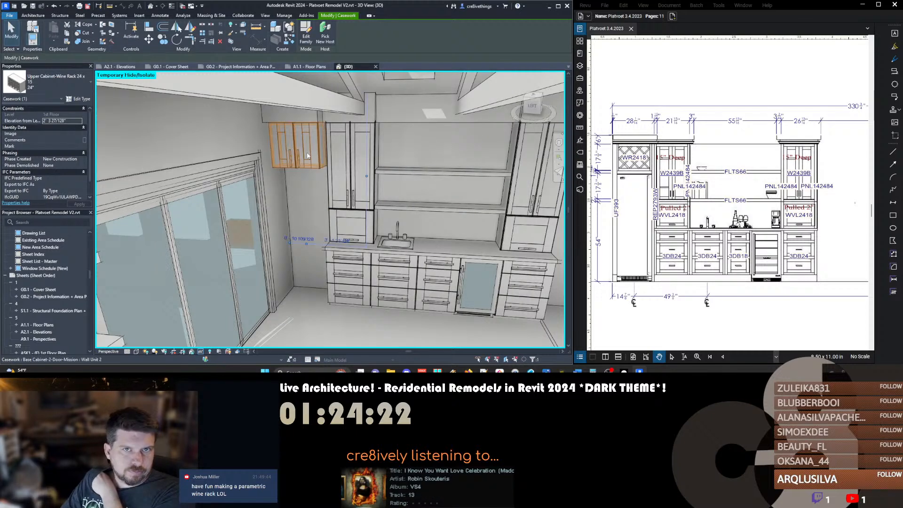
Delete the wine rack from the wall behind the hidden refrigerator
{"action": "key", "text": "Escape"}
{"action": "left_click", "coordinate": [309, 227]}
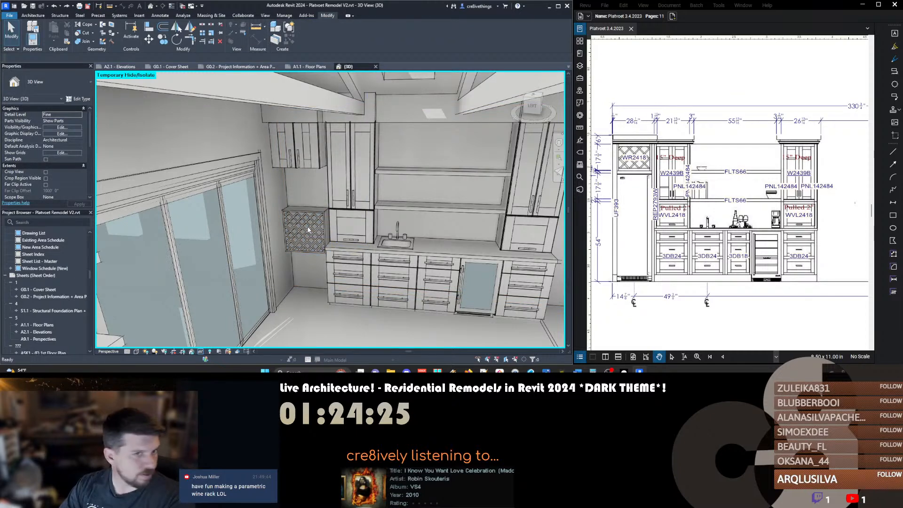
{"action": "key", "text": "Delete"}
Try to swap the two-door cabinet above the refrigerator for a wine rack type, and delete that cabinet
{"action": "left_click", "coordinate": [293, 161]}
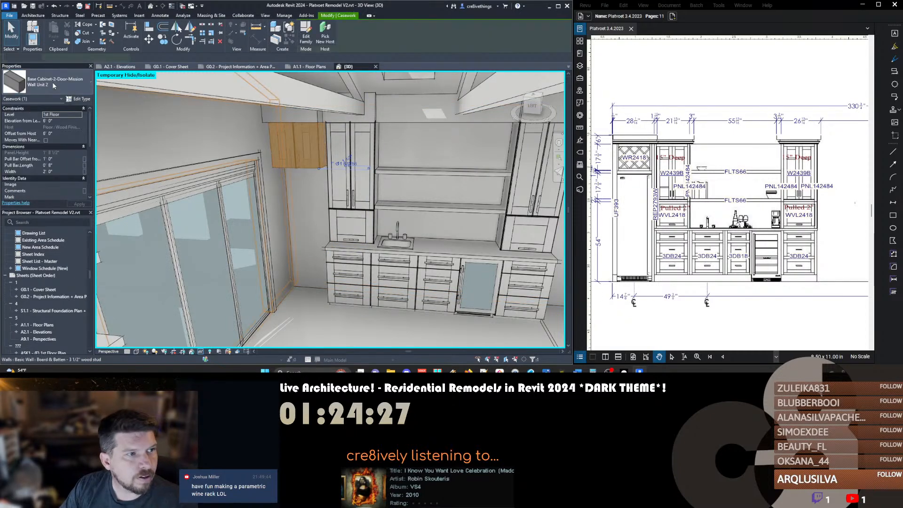
{"action": "left_click", "coordinate": [52, 83]}
{"action": "type", "text": "WINE"}
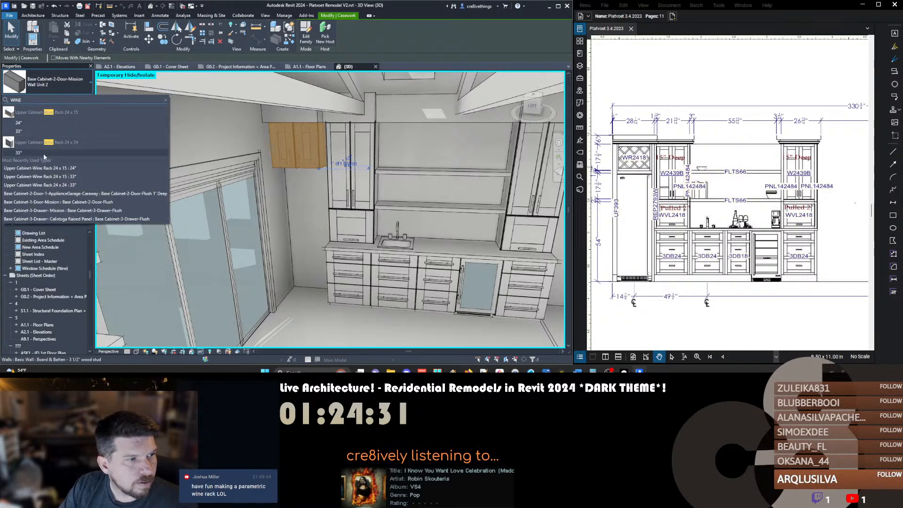
{"action": "left_click", "coordinate": [42, 123]}
{"action": "key", "text": "Escape"}
{"action": "key", "text": "Delete"}
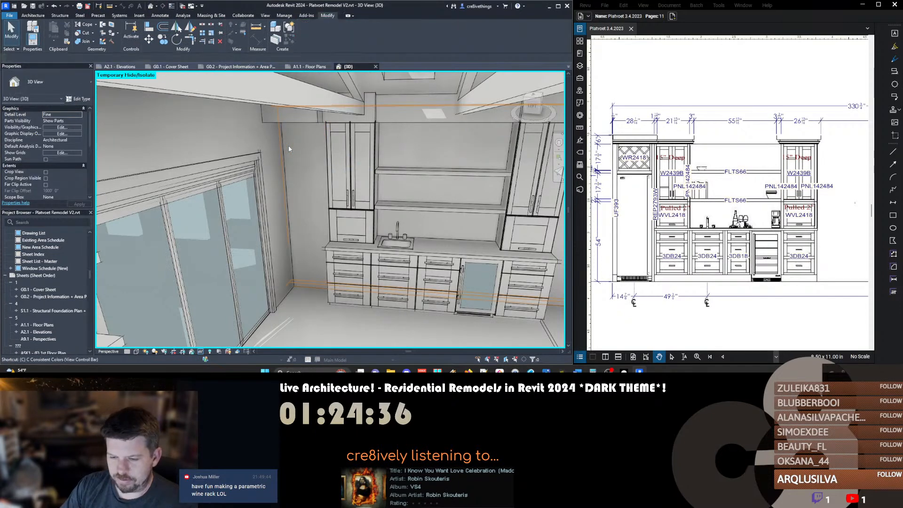
Place an Upper Cabinet-Wine Rack 24 x 15 of type 33" high on the back wall beside the tall upper cabinet
{"action": "key", "text": "c"}
{"action": "key", "text": "m"}
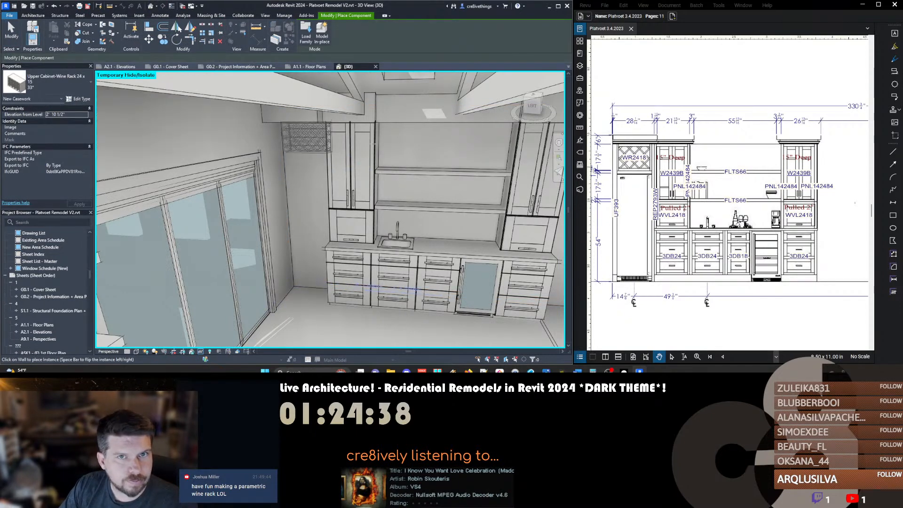
{"action": "left_click", "coordinate": [314, 158]}
{"action": "key", "text": "Escape"}
{"action": "left_click", "coordinate": [302, 137]}
{"action": "middle_click_drag", "start_coordinate": [302, 136], "coordinate": [326, 149], "text": "shift"}
{"action": "scroll", "coordinate": [306, 146], "scroll_direction": "up", "scroll_amount": 3}
{"action": "key", "text": "a"}
{"action": "key", "text": "l"}
{"action": "left_click", "coordinate": [376, 136]}
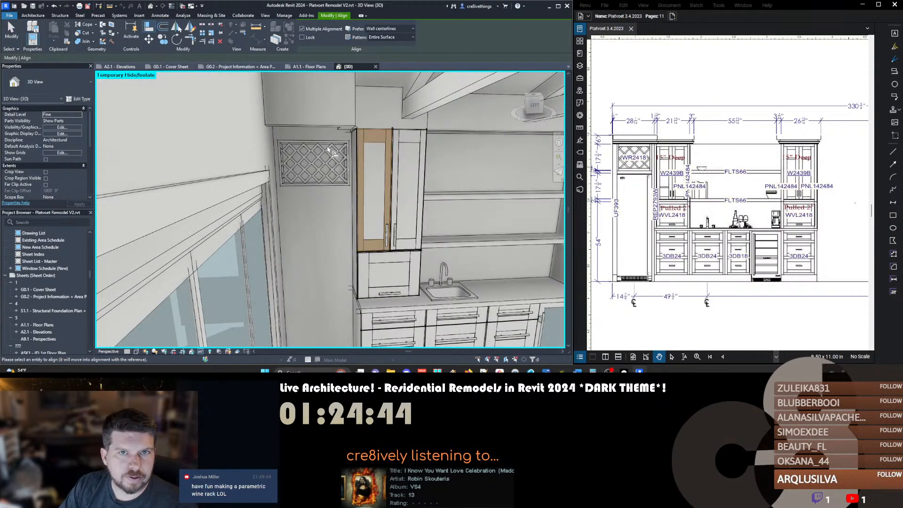
{"action": "key", "text": "Escape"}
{"action": "key", "text": "Escape"}
Try to rehost the wine rack onto the side wall near the sliding door
{"action": "left_click", "coordinate": [323, 149]}
{"action": "middle_click_drag", "start_coordinate": [322, 148], "coordinate": [316, 183], "text": "shift"}
{"action": "scroll", "coordinate": [317, 167], "scroll_direction": "up", "scroll_amount": 5}
{"action": "scroll", "coordinate": [325, 182], "scroll_direction": "down", "scroll_amount": 3}
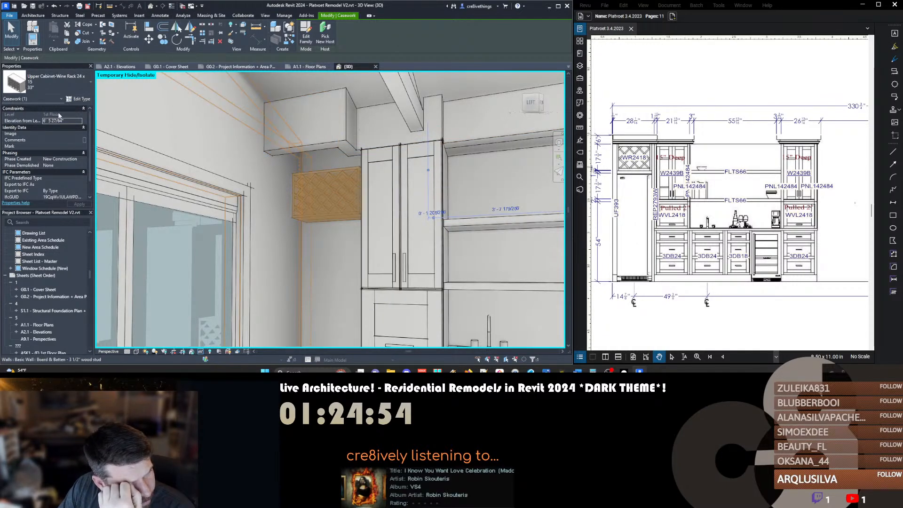
{"action": "key", "text": "Escape"}
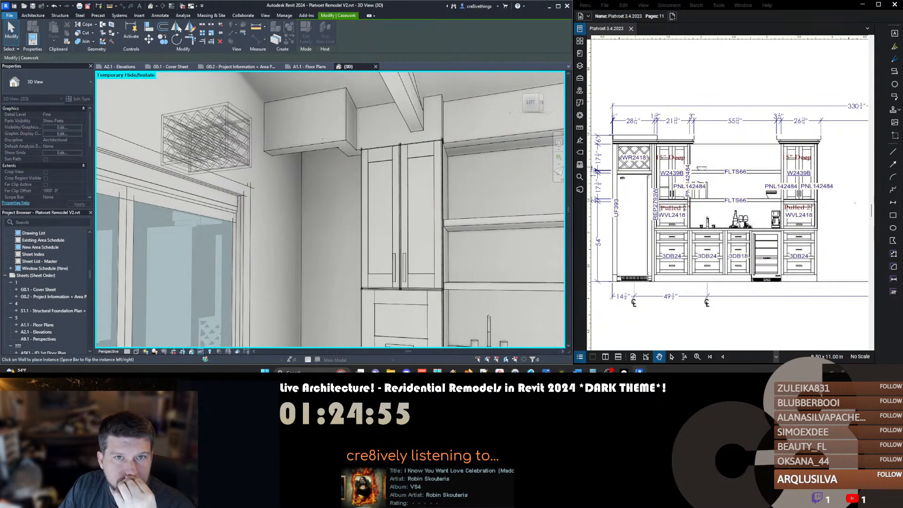
{"action": "left_click", "coordinate": [260, 212]}
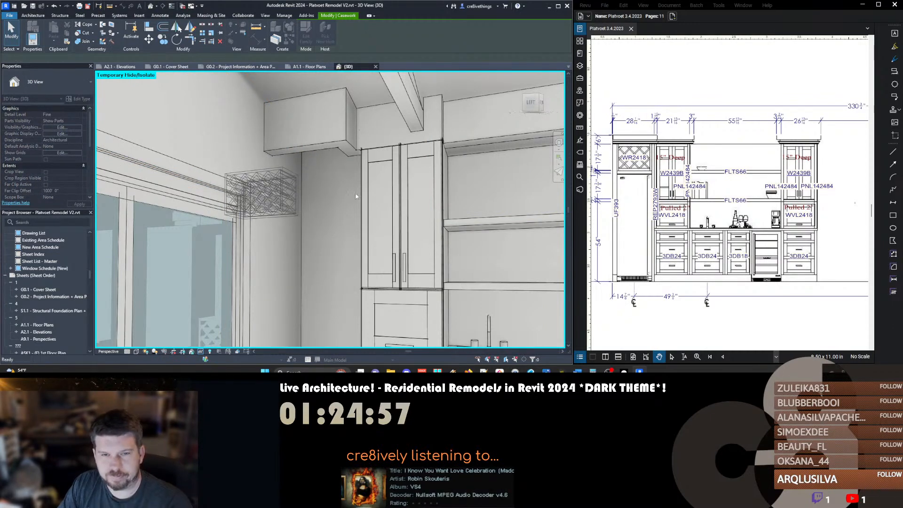
{"action": "middle_click_drag", "start_coordinate": [316, 215], "coordinate": [304, 215], "text": "shift"}
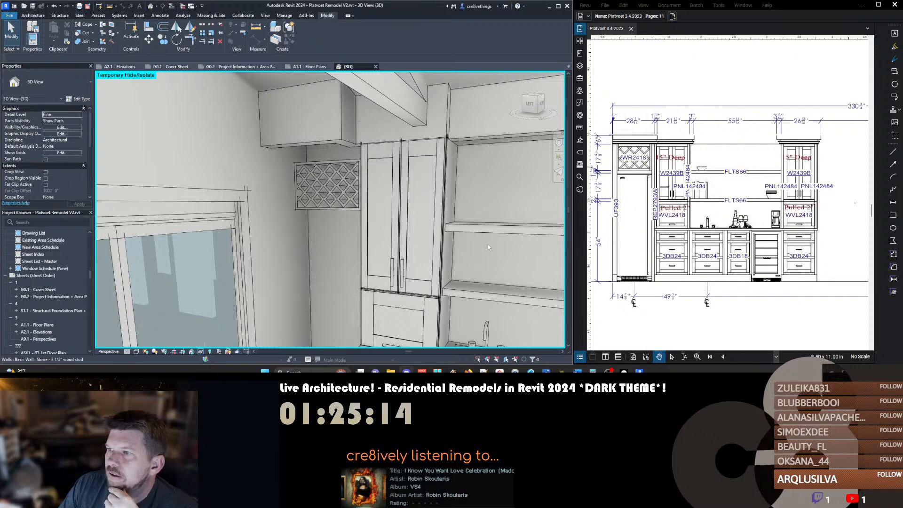
{"action": "scroll", "coordinate": [337, 136], "scroll_direction": "down", "scroll_amount": 4}
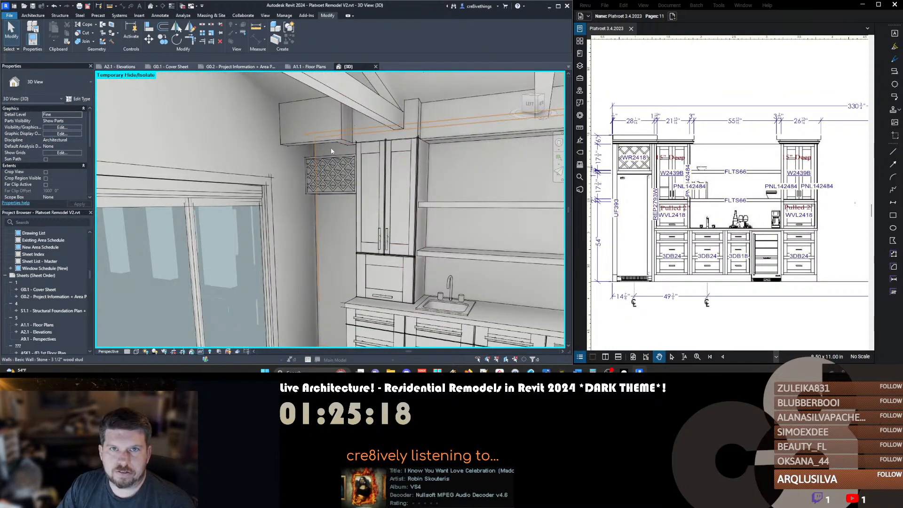
{"action": "scroll", "coordinate": [408, 178], "scroll_direction": "down", "scroll_amount": 5}
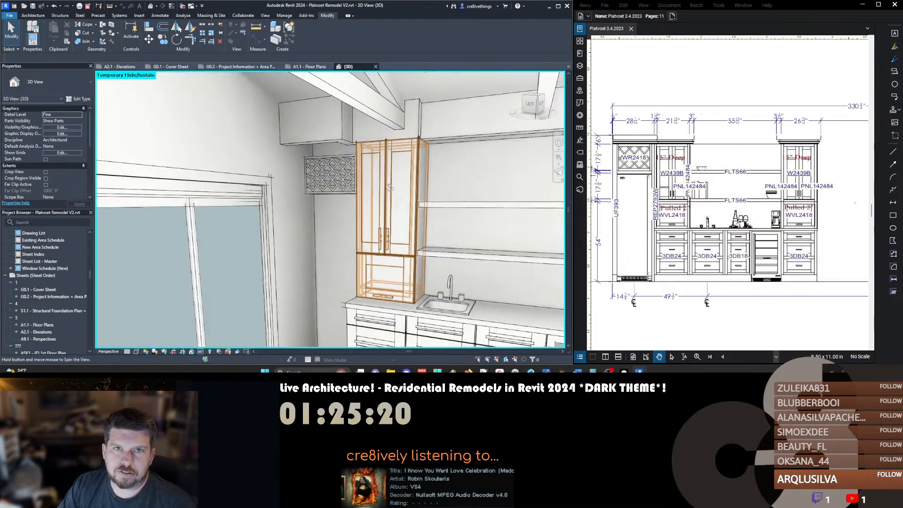
{"action": "mouse_move", "coordinate": [375, 203]}
{"action": "middle_mouse_down", "text": "shift"}
{"action": "mouse_move", "coordinate": [411, 209]}
{"action": "mouse_move", "coordinate": [364, 216]}
{"action": "middle_mouse_up", "text": "shift"}
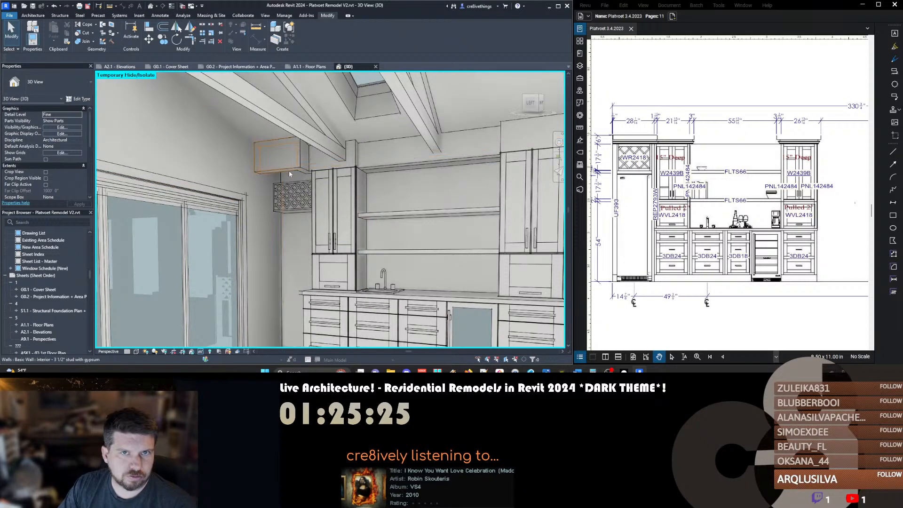
{"action": "scroll", "coordinate": [288, 170], "scroll_direction": "up", "scroll_amount": 3}
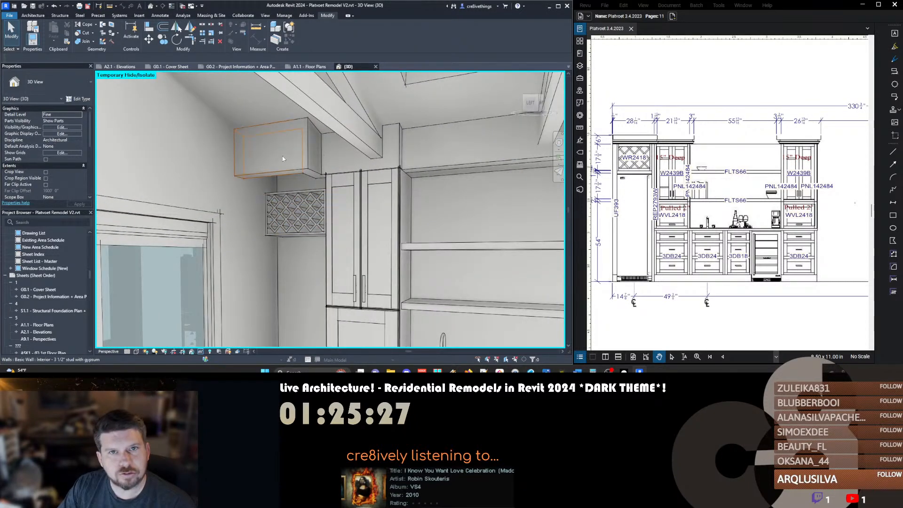
{"action": "left_click", "coordinate": [283, 158]}
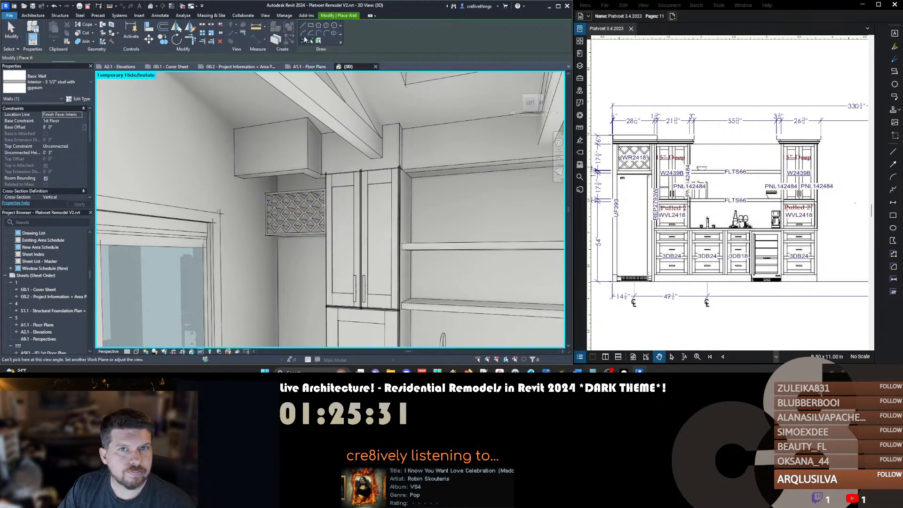
{"action": "left_click", "coordinate": [311, 41]}
{"action": "middle_click_drag", "start_coordinate": [298, 214], "coordinate": [313, 200], "text": "shift"}
{"action": "key", "text": "Escape"}
{"action": "key", "text": "Escape"}
Check the wine rack's depth, height and width in its type properties
{"action": "left_click", "coordinate": [314, 200]}
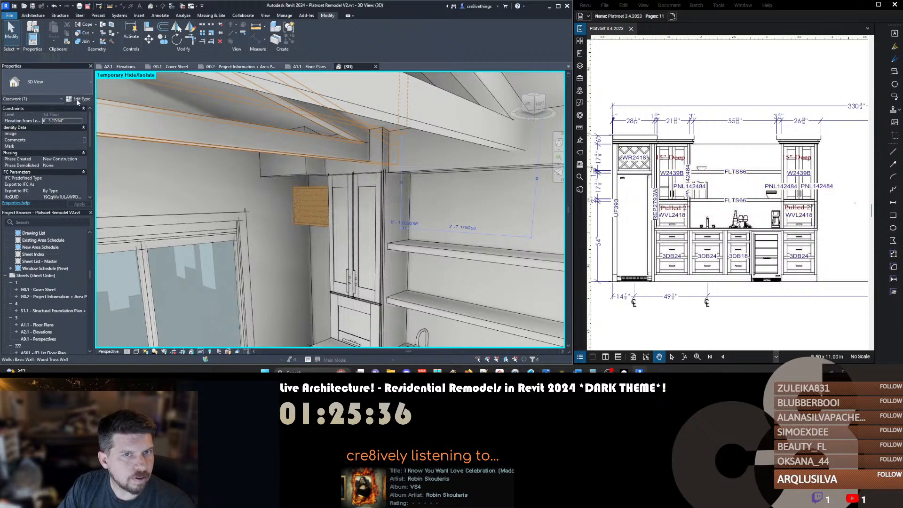
{"action": "left_click", "coordinate": [77, 99]}
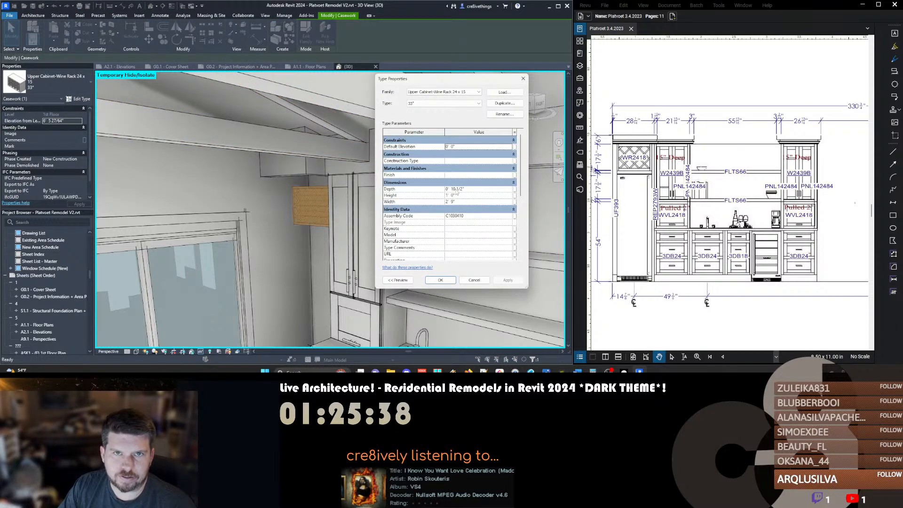
{"action": "key", "text": "Escape"}
{"action": "key", "text": "Escape"}
Examine the coffee bar cabinets and wine rack from several angles, and select the three-drawer base cabinet beside the glass-front undercounter unit
{"action": "middle_click_drag", "start_coordinate": [303, 193], "coordinate": [345, 181], "text": "shift"}
{"action": "scroll", "coordinate": [313, 221], "scroll_direction": "down", "scroll_amount": 1}
{"action": "middle_click_drag", "start_coordinate": [313, 221], "coordinate": [399, 224], "text": "shift"}
{"action": "scroll", "coordinate": [335, 197], "scroll_direction": "up", "scroll_amount": 1}
{"action": "middle_click_drag", "start_coordinate": [335, 198], "coordinate": [371, 262], "text": "shift"}
{"action": "scroll", "coordinate": [324, 207], "scroll_direction": "up", "scroll_amount": 1}
{"action": "scroll", "coordinate": [313, 180], "scroll_direction": "down", "scroll_amount": 3}
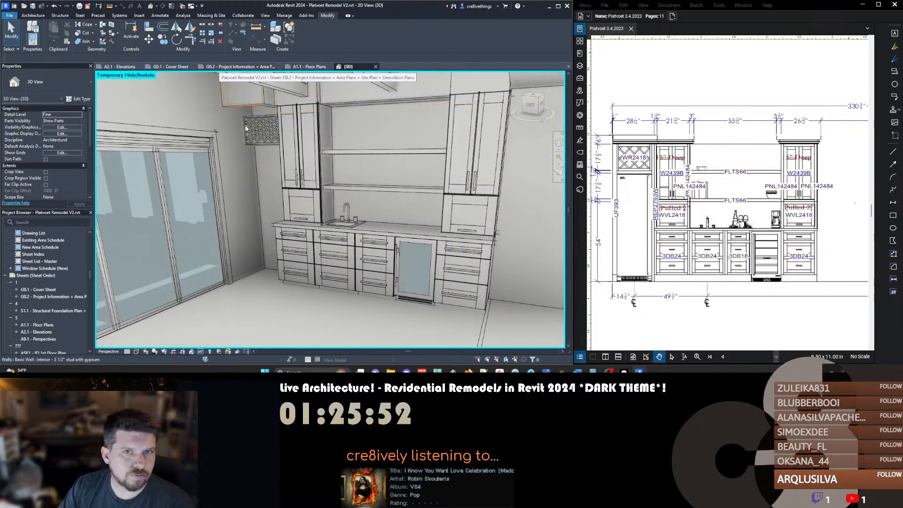
{"action": "left_click", "coordinate": [377, 252]}
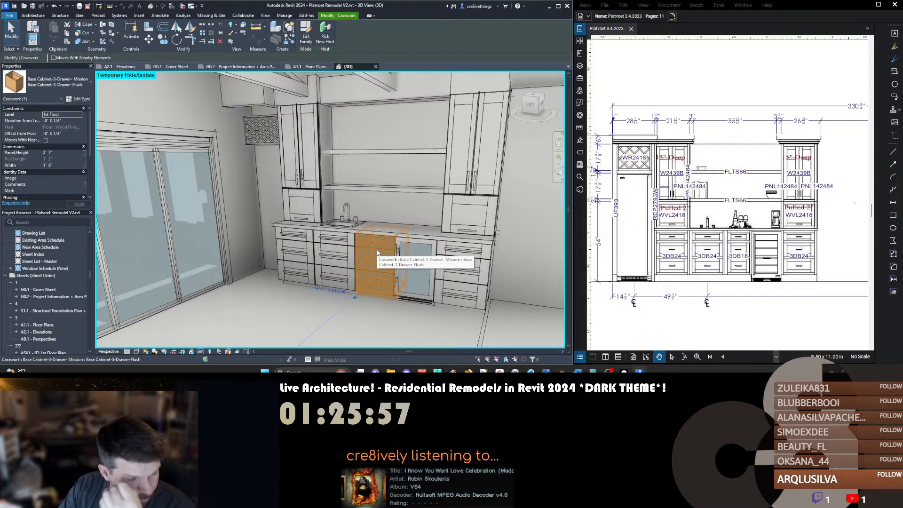
Match the type of the three-drawer base cabinet beside the beverage refrigerator to the end base cabinet nearest the sliding door
{"action": "key", "text": "m"}
{"action": "key", "text": "a"}
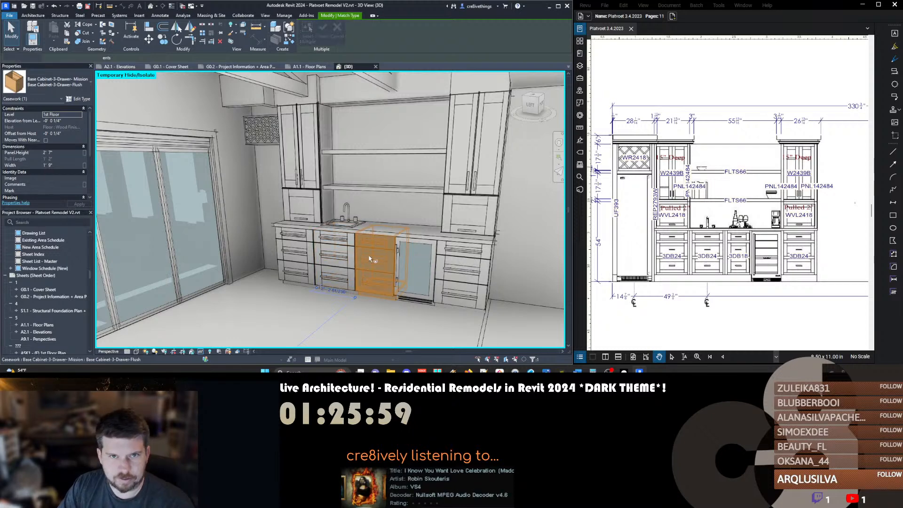
{"action": "left_click", "coordinate": [297, 276]}
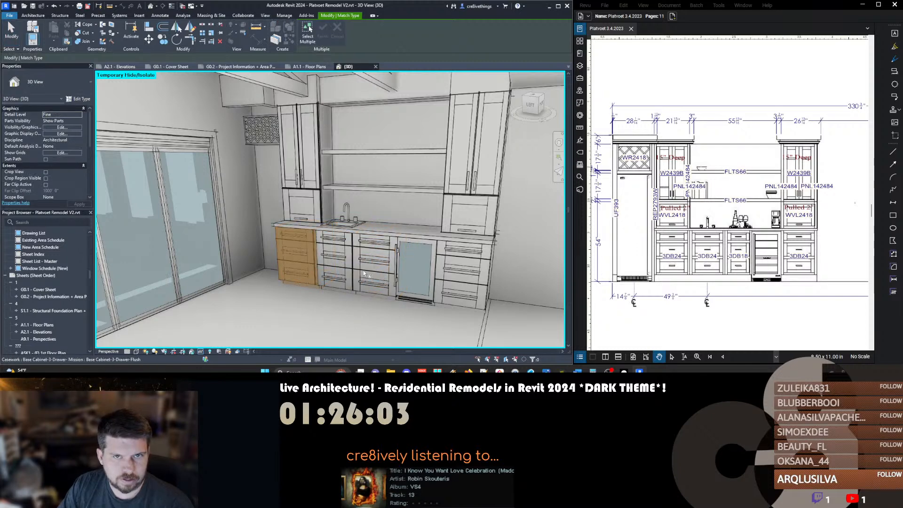
{"action": "key", "text": "Escape"}
{"action": "key", "text": "Escape"}
In the A2.1 coffee bar elevation, move the sink base cabinet and the three-drawer cabinet beside it over to close the gaps
{"action": "left_click", "coordinate": [121, 66]}
{"action": "middle_click_drag", "start_coordinate": [329, 232], "coordinate": [312, 141]}
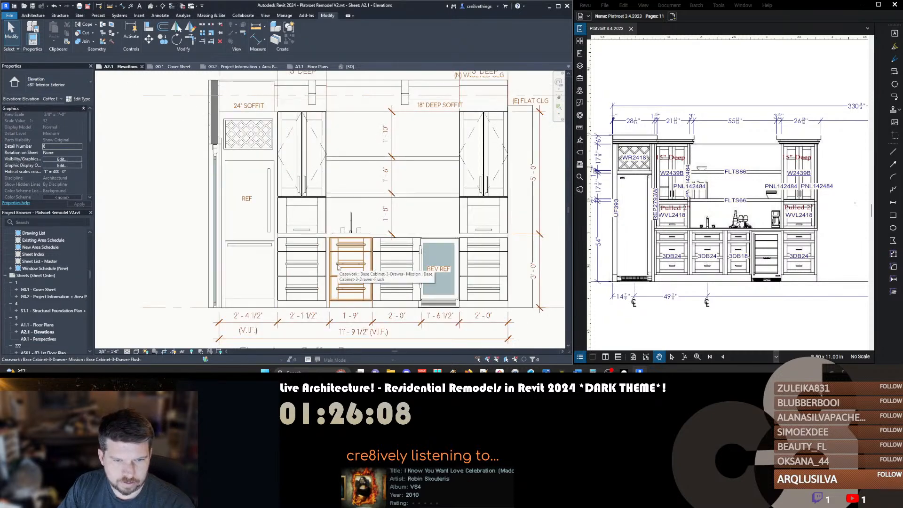
{"action": "left_click", "coordinate": [338, 266]}
{"action": "left_click", "coordinate": [342, 231], "text": "ctrl"}
{"action": "scroll", "coordinate": [330, 250], "scroll_direction": "up", "scroll_amount": 2}
{"action": "scroll", "coordinate": [321, 242], "scroll_direction": "up", "scroll_amount": 2}
{"action": "key", "text": "m"}
{"action": "key", "text": "v"}
{"action": "left_click", "coordinate": [325, 234]}
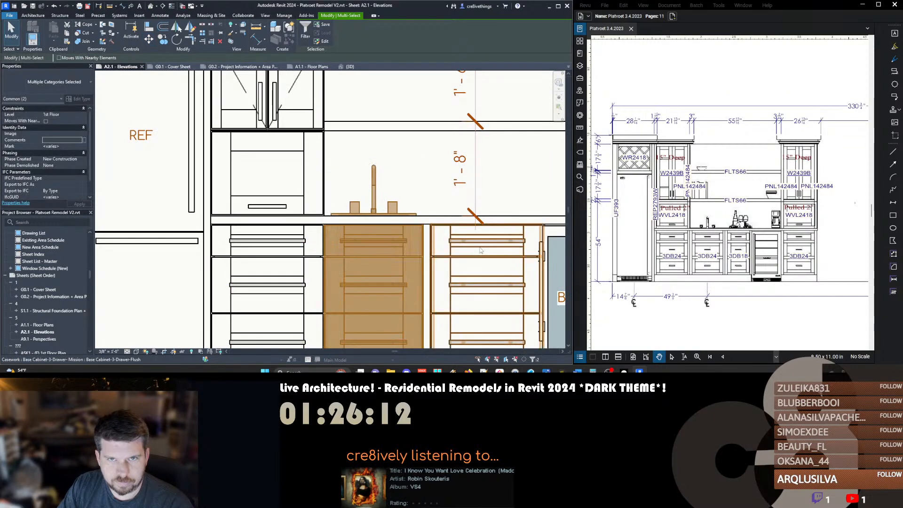
{"action": "left_click", "coordinate": [422, 236]}
{"action": "scroll", "coordinate": [455, 254], "scroll_direction": "down", "scroll_amount": 4}
{"action": "key", "text": "Escape"}
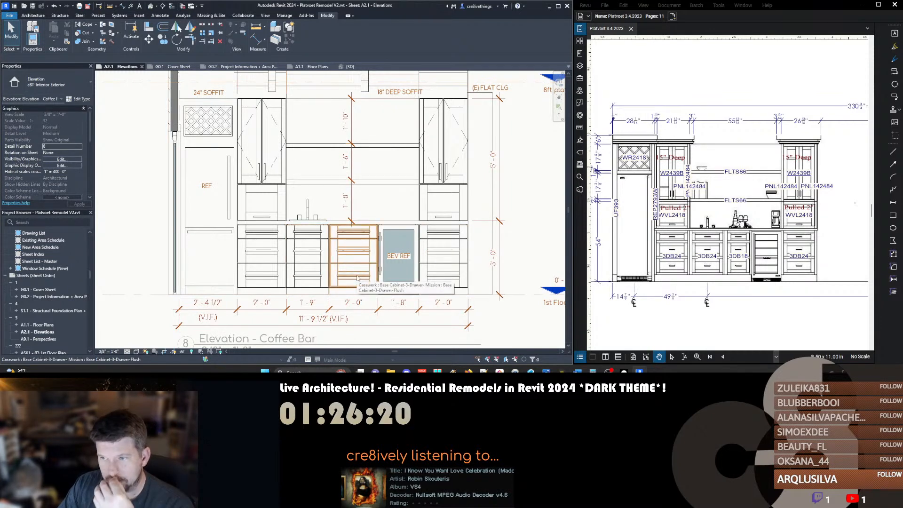
Examine the coffee bar elevation's cabinet layout and dimensions against the reference cabinet drawing
{"action": "scroll", "coordinate": [357, 277], "scroll_direction": "down", "scroll_amount": 3}
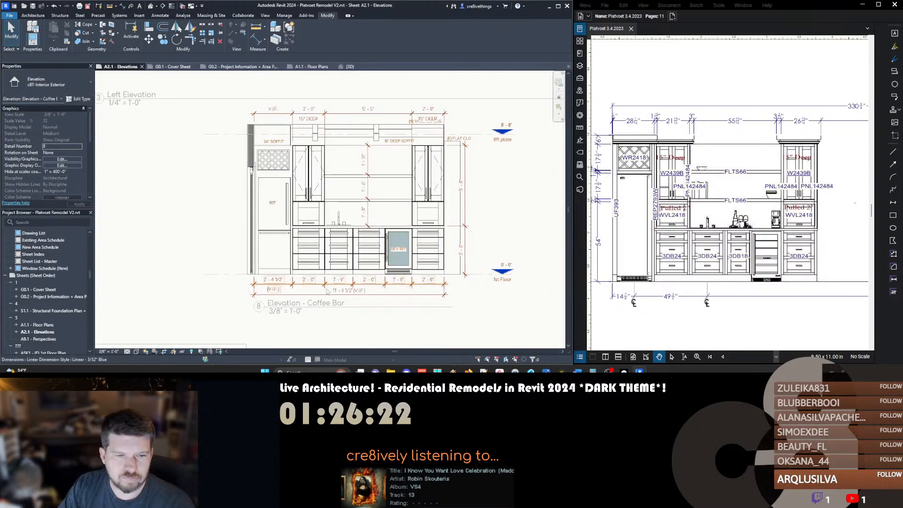
{"action": "scroll", "coordinate": [333, 228], "scroll_direction": "up", "scroll_amount": 5}
{"action": "scroll", "coordinate": [333, 227], "scroll_direction": "down", "scroll_amount": 3}
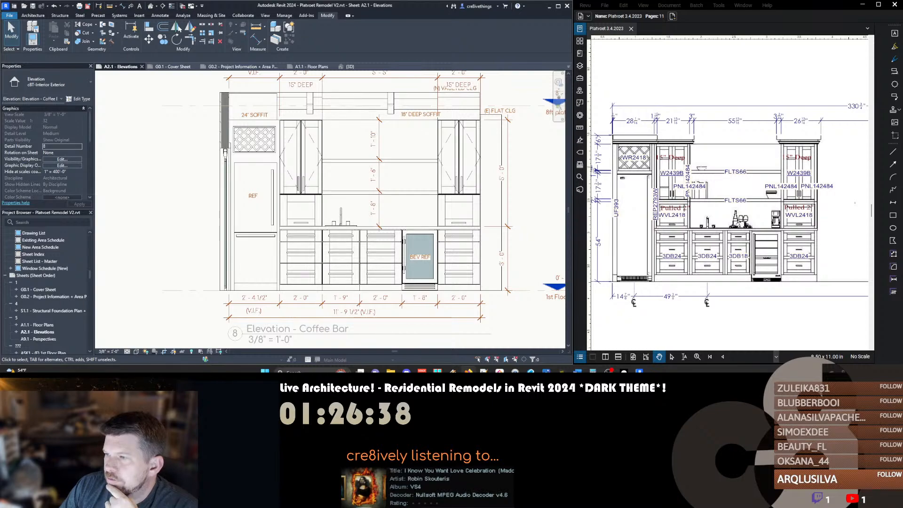
{"action": "scroll", "coordinate": [311, 206], "scroll_direction": "up", "scroll_amount": 5}
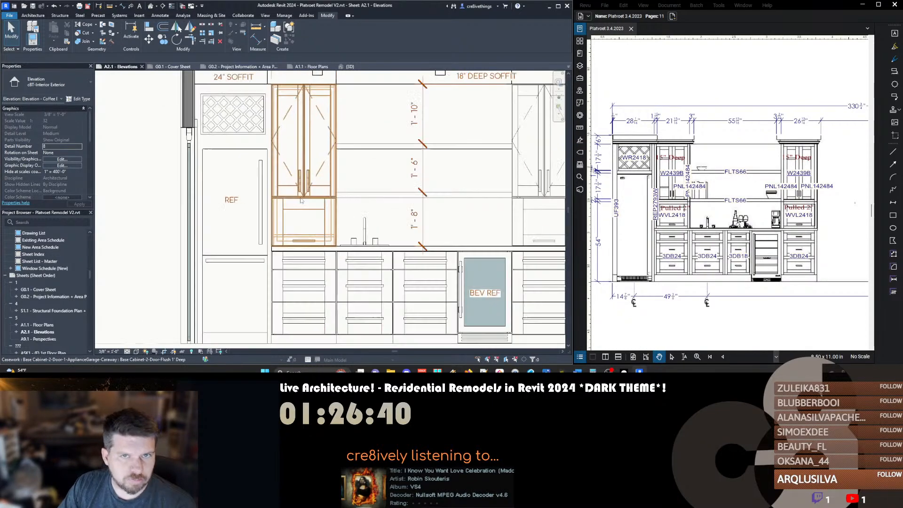
{"action": "scroll", "coordinate": [311, 206], "scroll_direction": "down", "scroll_amount": 4}
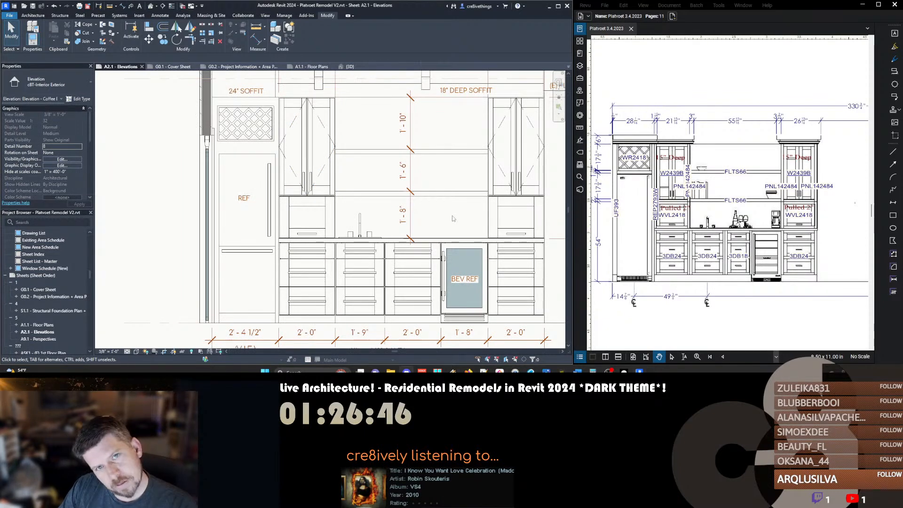
{"action": "scroll", "coordinate": [362, 222], "scroll_direction": "down", "scroll_amount": 2}
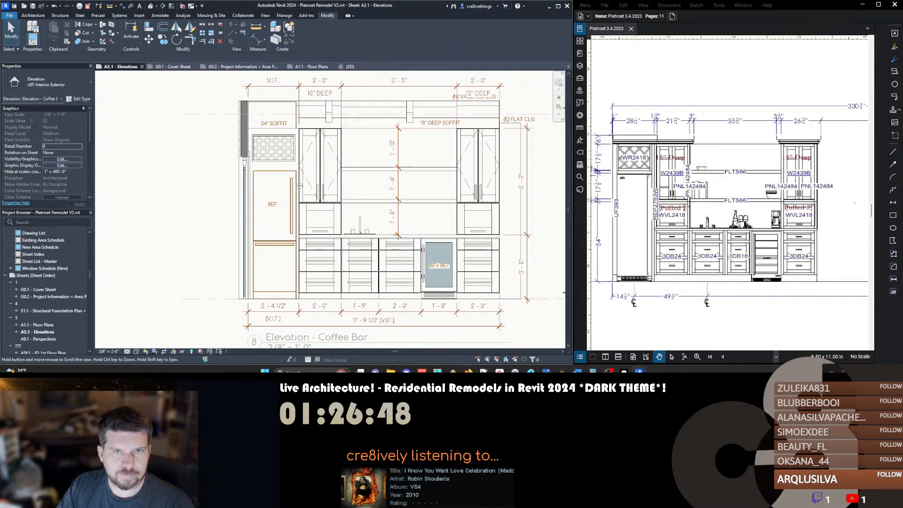
{"action": "middle_click_drag", "start_coordinate": [295, 186], "coordinate": [320, 199]}
{"action": "scroll", "coordinate": [320, 199], "scroll_direction": "up", "scroll_amount": 2}
In the 3D view, crop the model with a section box around the wine rack and the soffit above it
{"action": "key", "text": "ctrl+shift+Tab"}
{"action": "scroll", "coordinate": [276, 147], "scroll_direction": "up", "scroll_amount": 2}
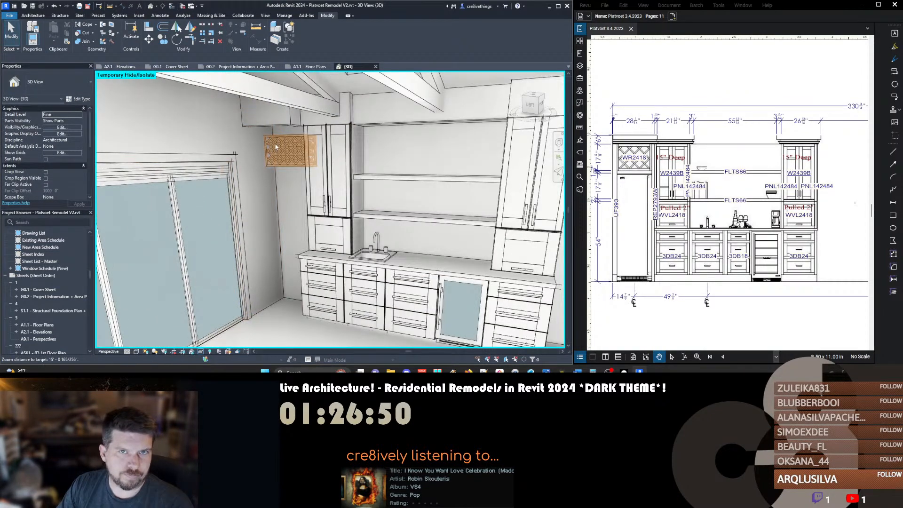
{"action": "left_click", "coordinate": [276, 146]}
{"action": "left_click", "coordinate": [272, 123], "text": "ctrl"}
{"action": "key", "text": "b"}
{"action": "key", "text": "x"}
{"action": "left_click", "coordinate": [273, 179]}
{"action": "middle_click_drag", "start_coordinate": [273, 180], "coordinate": [396, 267], "text": "shift"}
Adjust the section box faces to expose the wine rack and soffit from above and from the side wall's end
{"action": "left_click", "coordinate": [403, 248]}
{"action": "key", "text": "z"}
{"action": "key", "text": "f"}
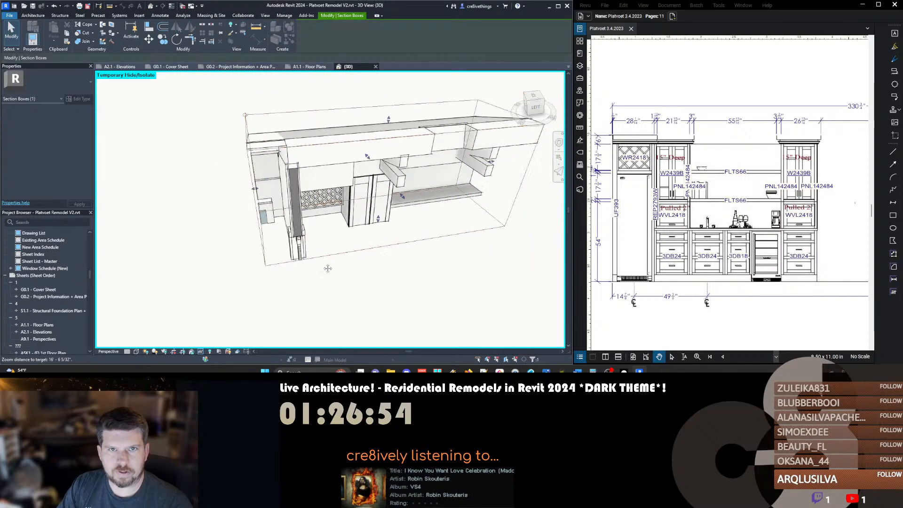
{"action": "left_click_drag", "start_coordinate": [347, 164], "coordinate": [344, 189]}
{"action": "key", "text": "Escape"}
{"action": "scroll", "coordinate": [282, 207], "scroll_direction": "up", "scroll_amount": 4}
{"action": "middle_click_drag", "start_coordinate": [282, 207], "coordinate": [445, 254], "text": "shift"}
{"action": "scroll", "coordinate": [380, 234], "scroll_direction": "down", "scroll_amount": 3}
{"action": "middle_click_drag", "start_coordinate": [333, 224], "coordinate": [264, 273], "text": "shift"}
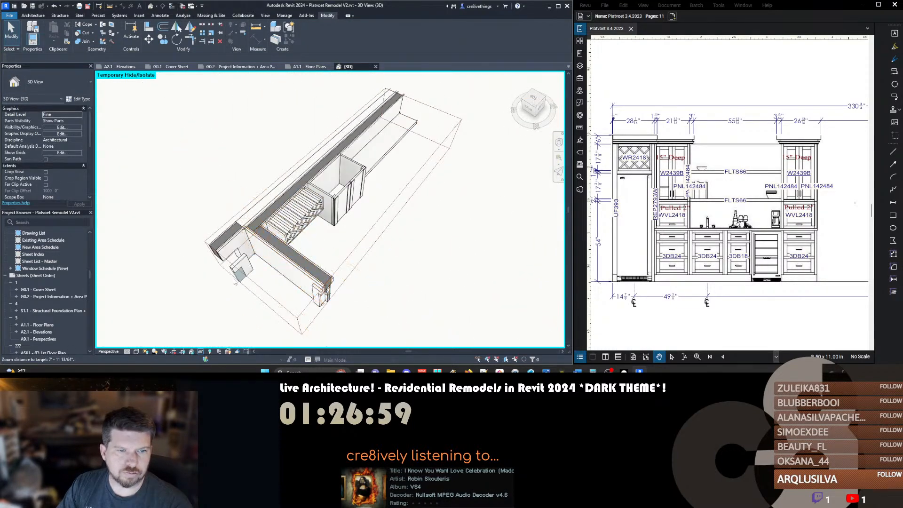
{"action": "left_click", "coordinate": [253, 290]}
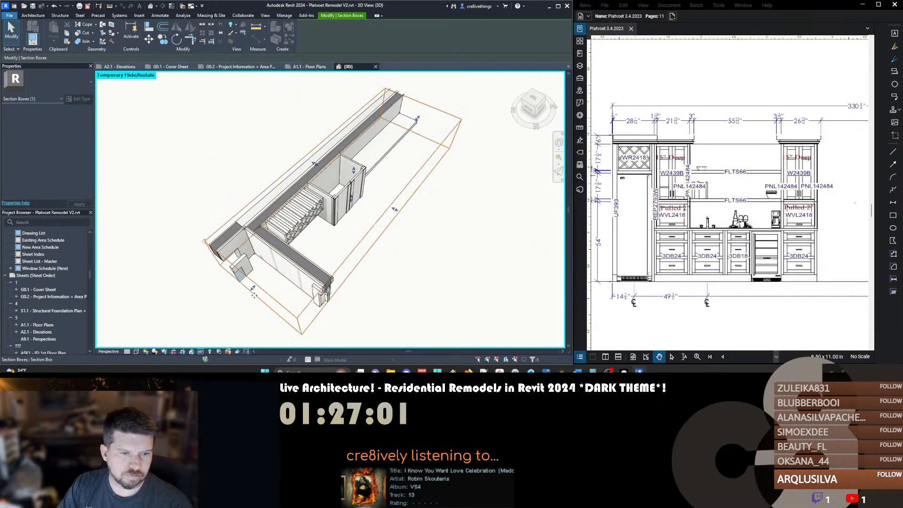
{"action": "middle_click_drag", "start_coordinate": [253, 290], "coordinate": [349, 186], "text": "shift"}
{"action": "left_click_drag", "start_coordinate": [373, 151], "coordinate": [377, 127]}
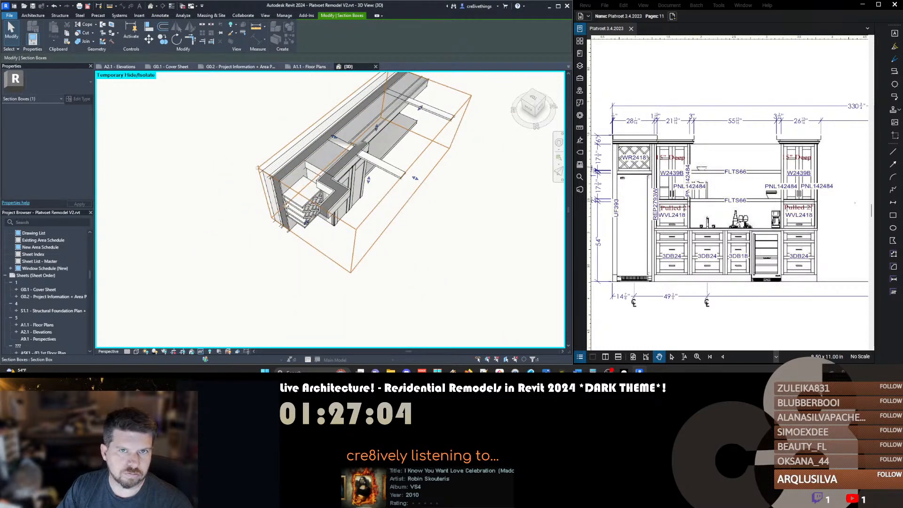
{"action": "left_click", "coordinate": [336, 205]}
{"action": "scroll", "coordinate": [336, 205], "scroll_direction": "up", "scroll_amount": 5}
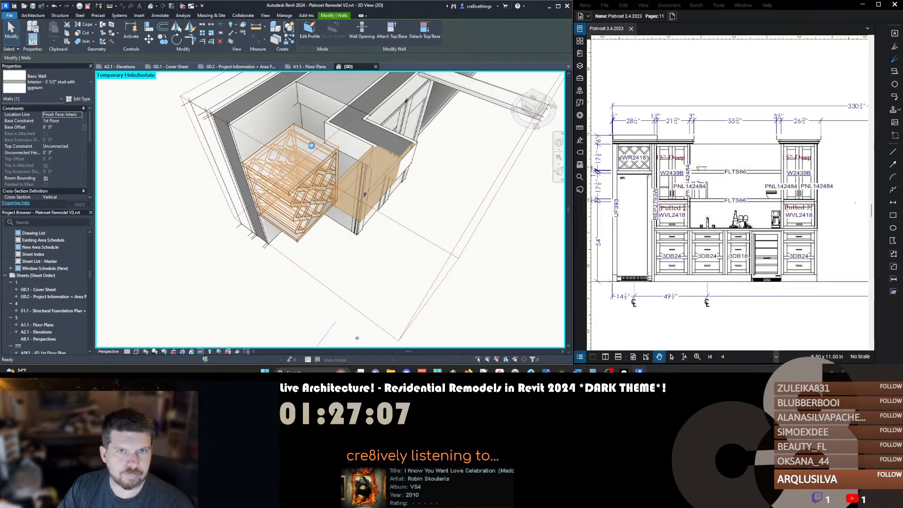
{"action": "key", "text": "c"}
{"action": "key", "text": "s"}
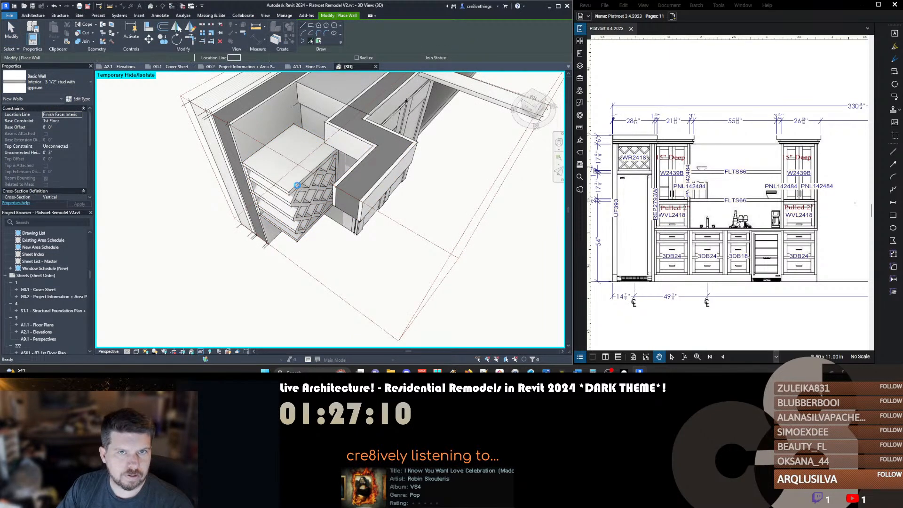
{"action": "key", "text": "Escape"}
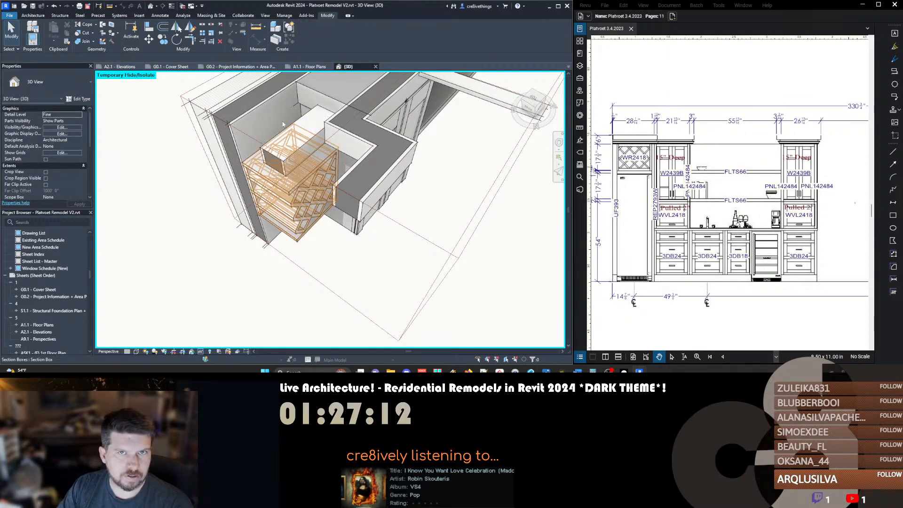
Try to rehost the wine rack on the back wall of the refrigerator niche and flip its direction
{"action": "left_click", "coordinate": [302, 206]}
{"action": "left_click", "coordinate": [325, 33]}
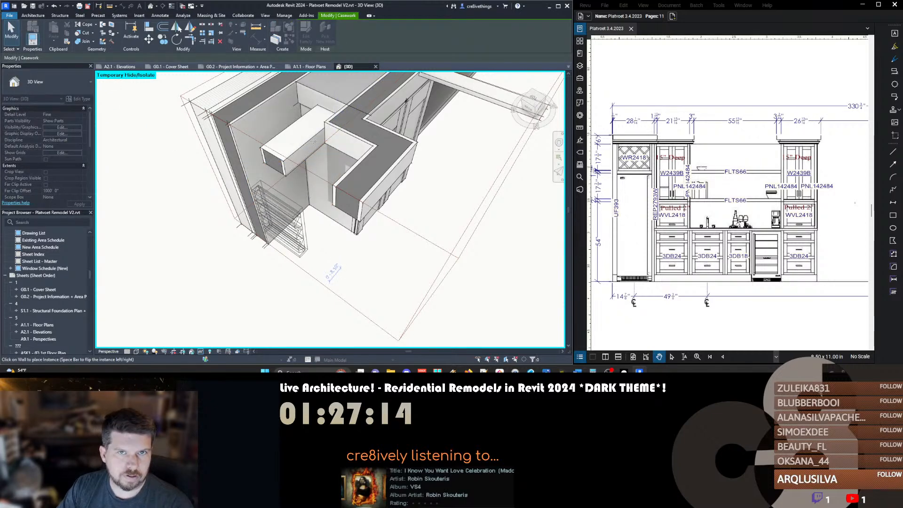
{"action": "left_click", "coordinate": [275, 205]}
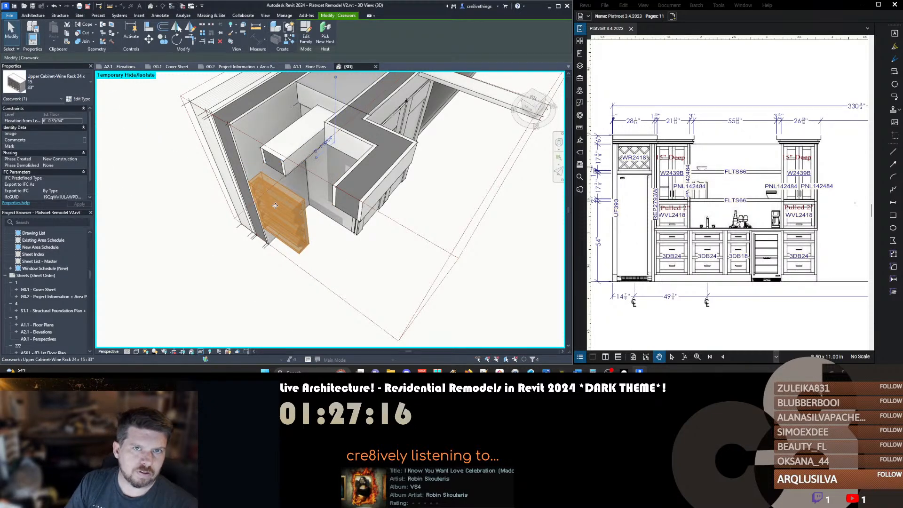
{"action": "key", "text": "space"}
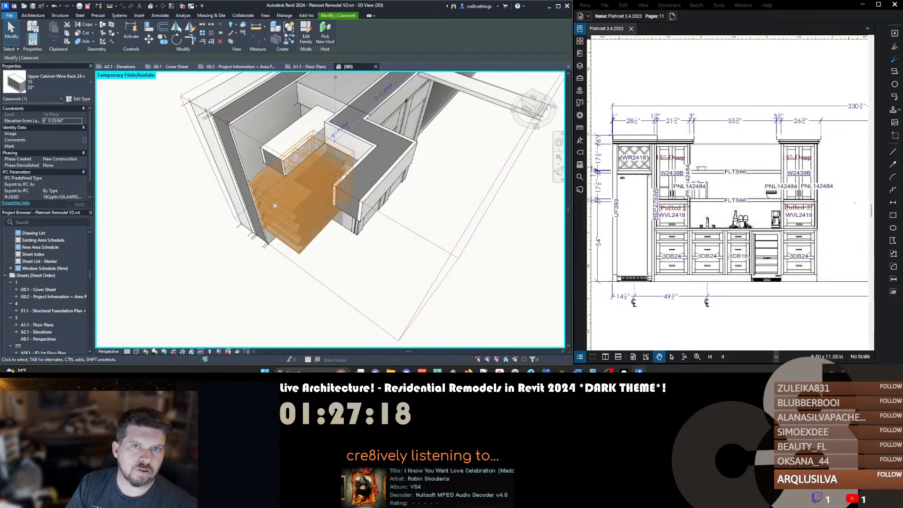
{"action": "key", "text": "space"}
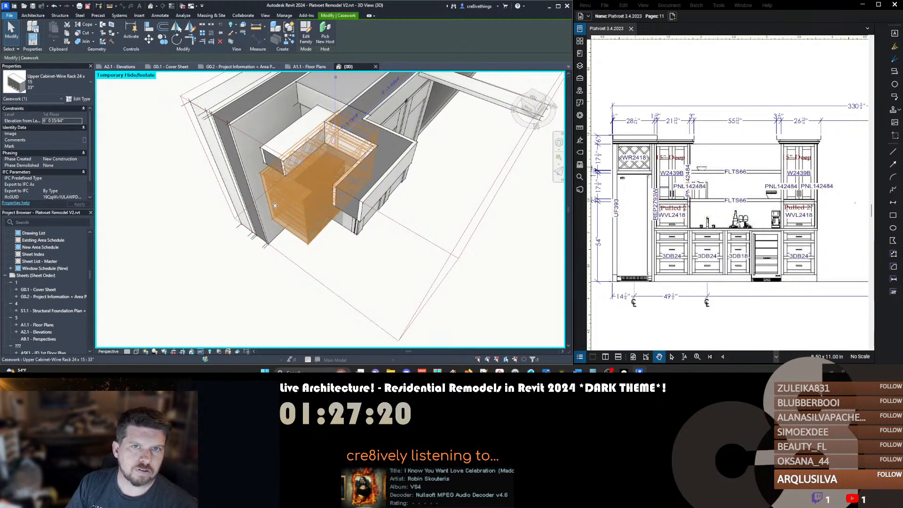
Rehost the wine rack lower on the back wall, beneath the soffit in the refrigerator niche
{"action": "middle_click_drag", "start_coordinate": [275, 206], "coordinate": [356, 266], "text": "shift"}
{"action": "scroll", "coordinate": [327, 178], "scroll_direction": "down", "scroll_amount": 3}
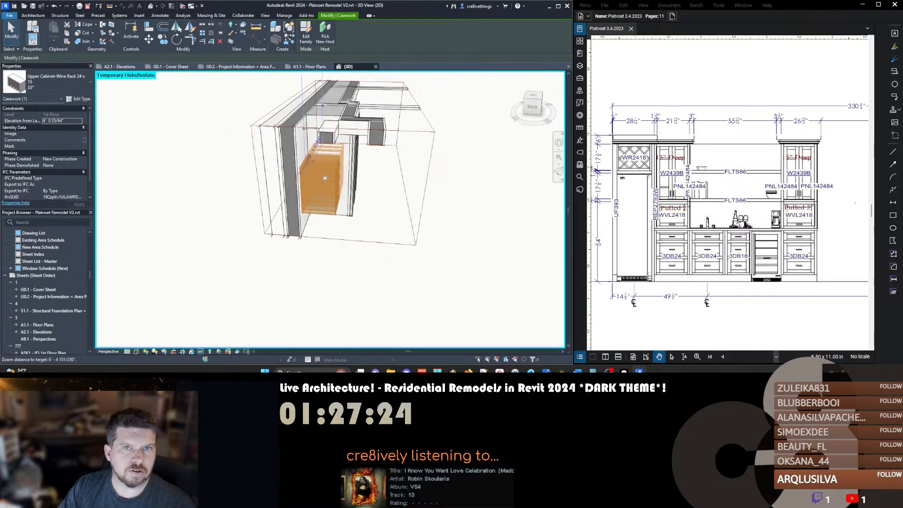
{"action": "key", "text": "Escape"}
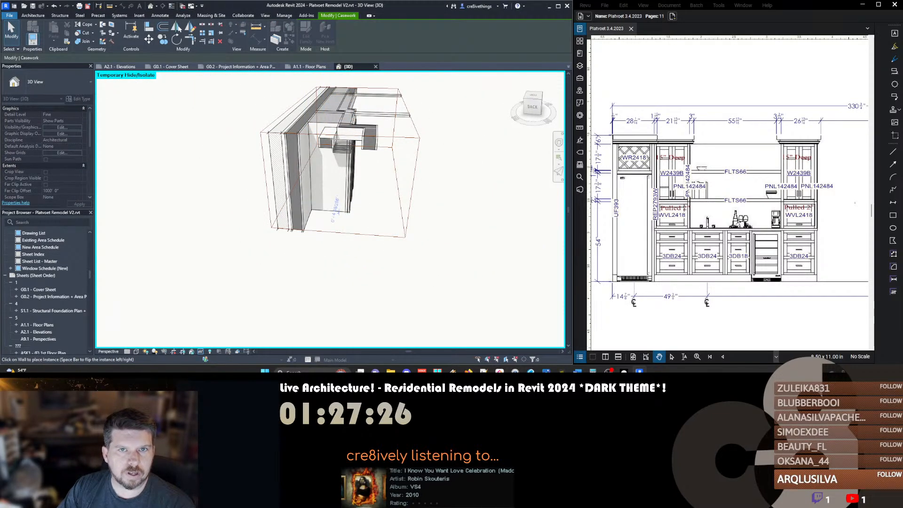
{"action": "scroll", "coordinate": [333, 139], "scroll_direction": "up", "scroll_amount": 5}
{"action": "scroll", "coordinate": [333, 138], "scroll_direction": "up", "scroll_amount": 2}
{"action": "scroll", "coordinate": [333, 138], "scroll_direction": "down", "scroll_amount": 5}
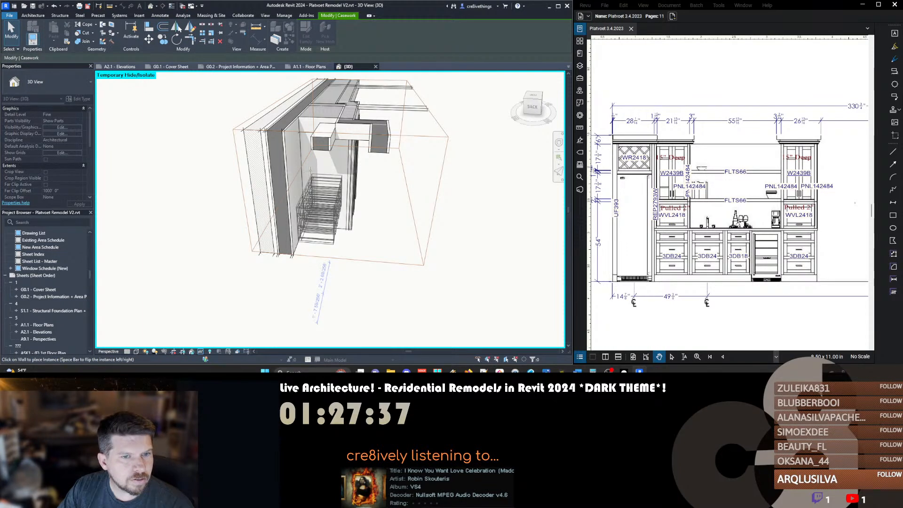
{"action": "left_click", "coordinate": [316, 207]}
{"action": "key", "text": "Escape"}
{"action": "key", "text": "a"}
{"action": "key", "text": "l"}
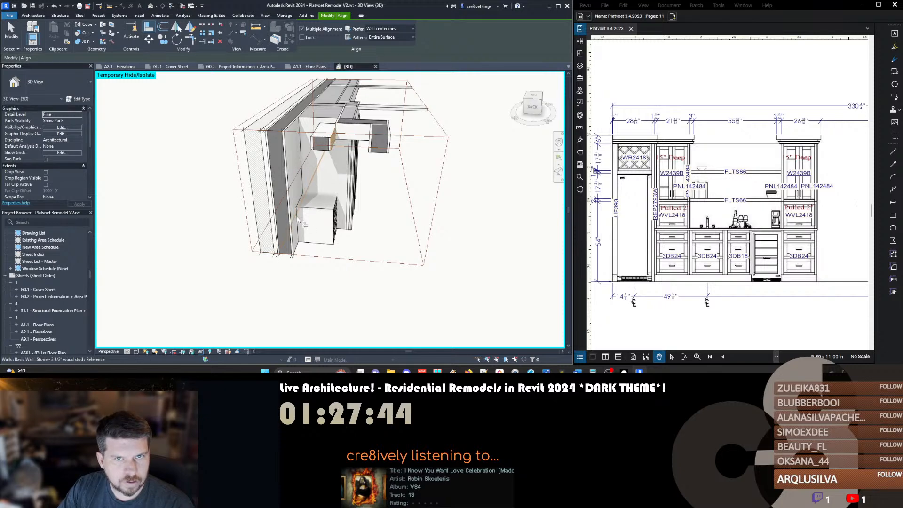
{"action": "key", "text": "Escape"}
{"action": "key", "text": "Escape"}
Nudge the wine rack in small increments to adjust its position on the back wall
{"action": "left_click", "coordinate": [323, 215]}
{"action": "key", "text": "Up"}
{"action": "key", "text": "Up"}
{"action": "key", "text": "Down"}
{"action": "key", "text": "Down"}
{"action": "key", "text": "Down"}
{"action": "key", "text": "Down"}
{"action": "key", "text": "Up"}
{"action": "key", "text": "Escape"}
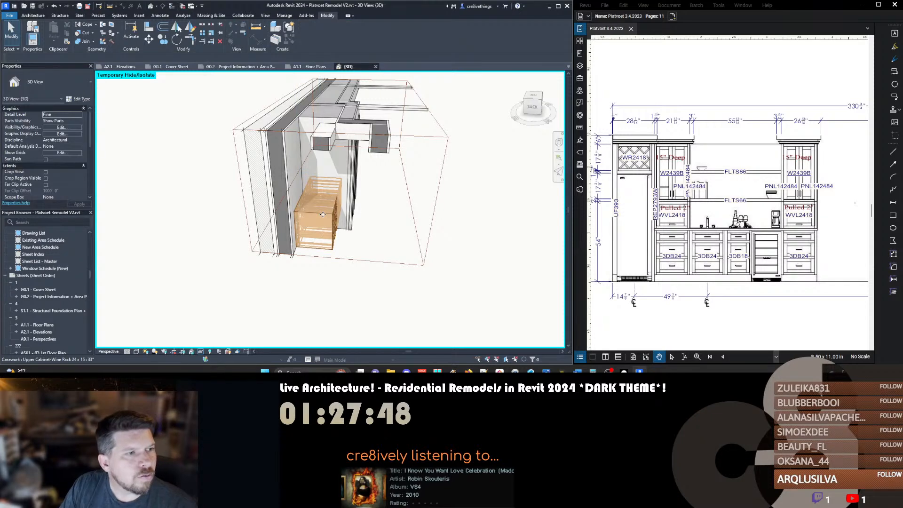
Try placing a similar wine rack below the open shelf beyond the tall upper cabinet, and delete that copy
{"action": "left_click", "coordinate": [323, 215]}
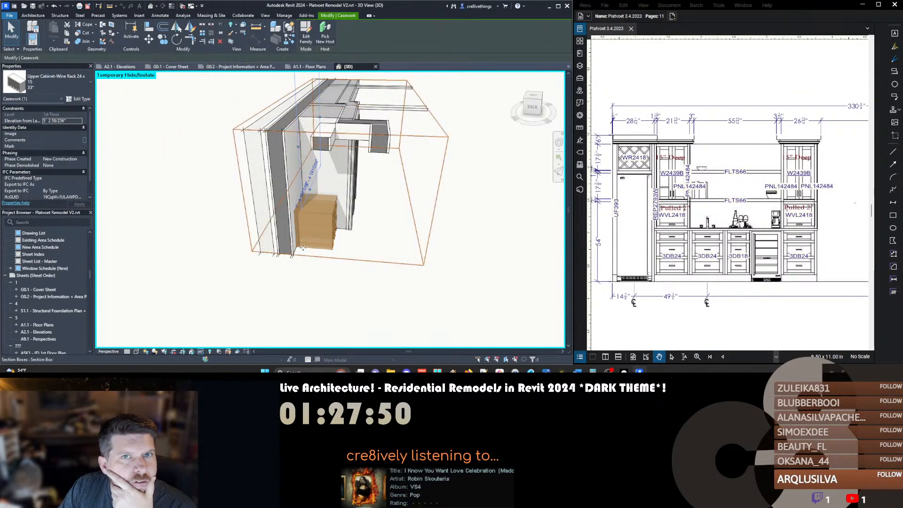
{"action": "key", "text": "c"}
{"action": "key", "text": "s"}
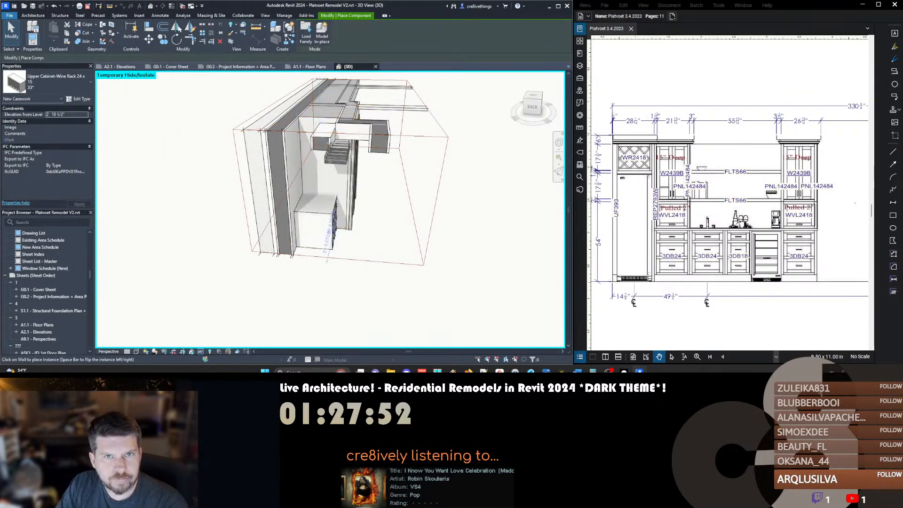
{"action": "key", "text": "Escape"}
{"action": "middle_click_drag", "start_coordinate": [329, 207], "coordinate": [245, 156], "text": "shift"}
{"action": "left_click", "coordinate": [511, 291]}
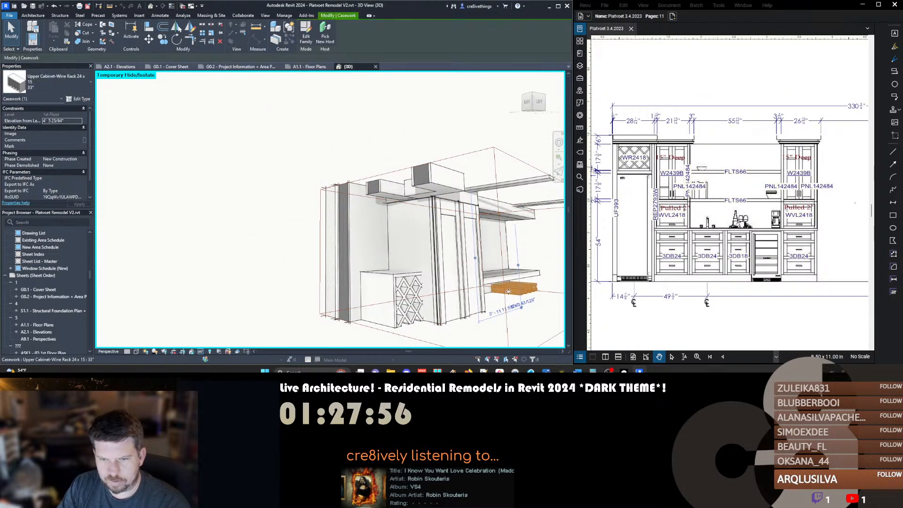
{"action": "key", "text": "Delete"}
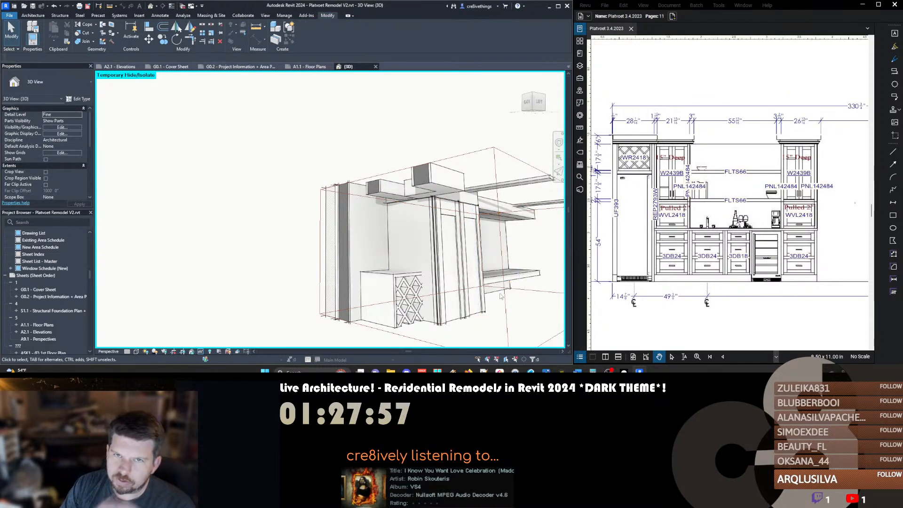
Stretch the short soffit wall above the wine rack downward until it ends just above the rack
{"action": "left_click", "coordinate": [392, 197]}
{"action": "left_click_drag", "start_coordinate": [391, 198], "coordinate": [393, 259]}
{"action": "left_click", "coordinate": [393, 283]}
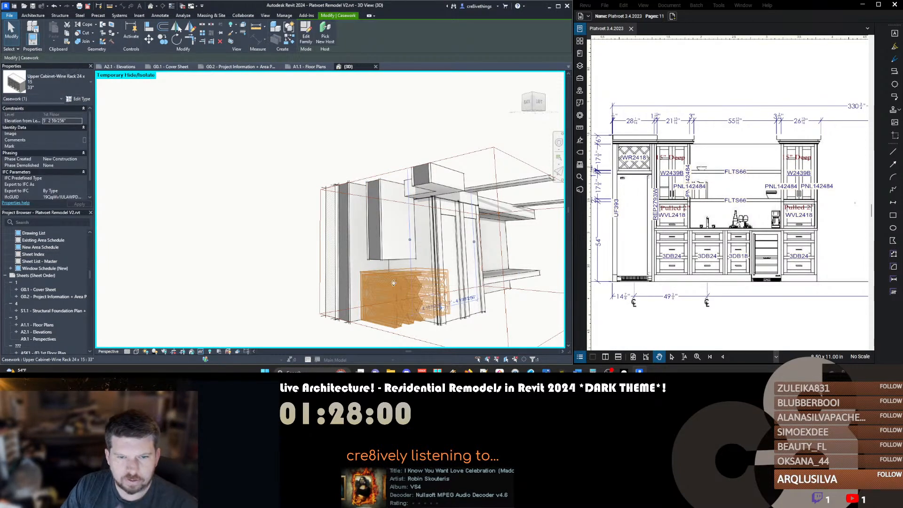
{"action": "key", "text": "c"}
{"action": "key", "text": "s"}
{"action": "scroll", "coordinate": [394, 215], "scroll_direction": "down", "scroll_amount": 1}
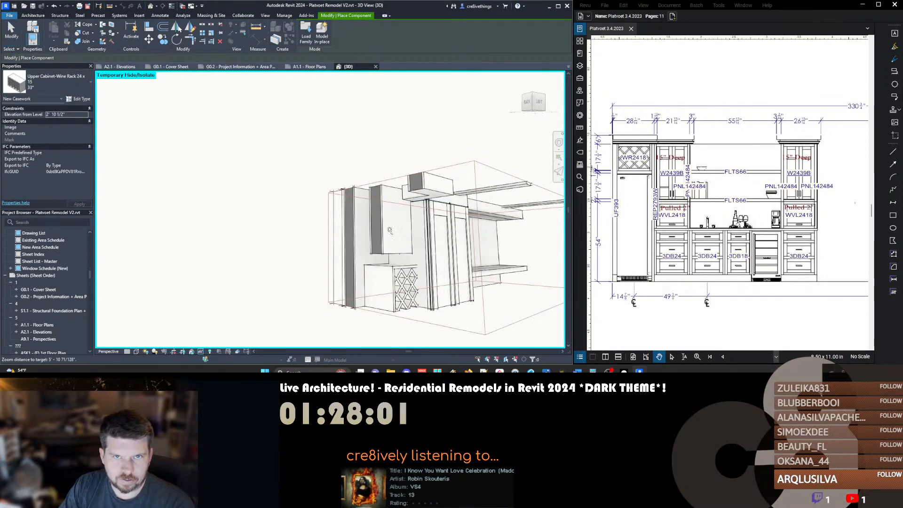
{"action": "scroll", "coordinate": [390, 228], "scroll_direction": "up", "scroll_amount": 2}
{"action": "scroll", "coordinate": [393, 239], "scroll_direction": "down", "scroll_amount": 3}
{"action": "scroll", "coordinate": [393, 241], "scroll_direction": "up", "scroll_amount": 3}
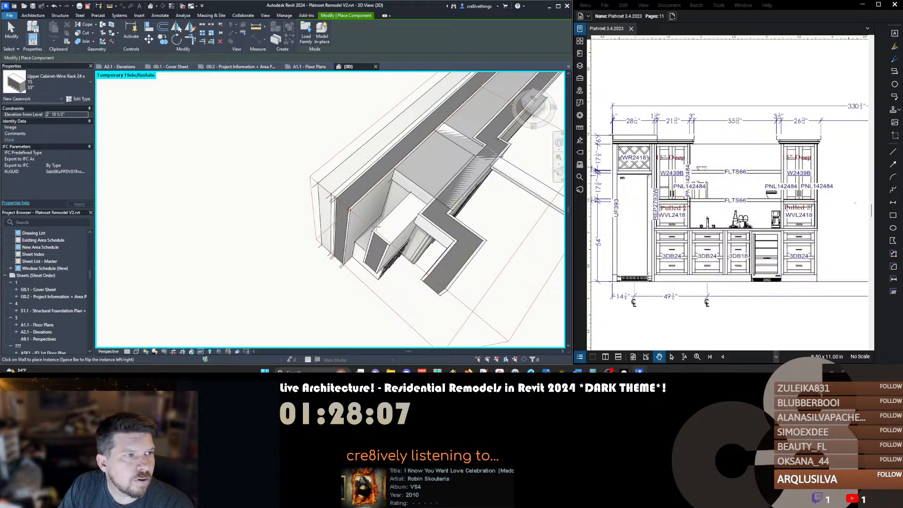
{"action": "key", "text": "Escape"}
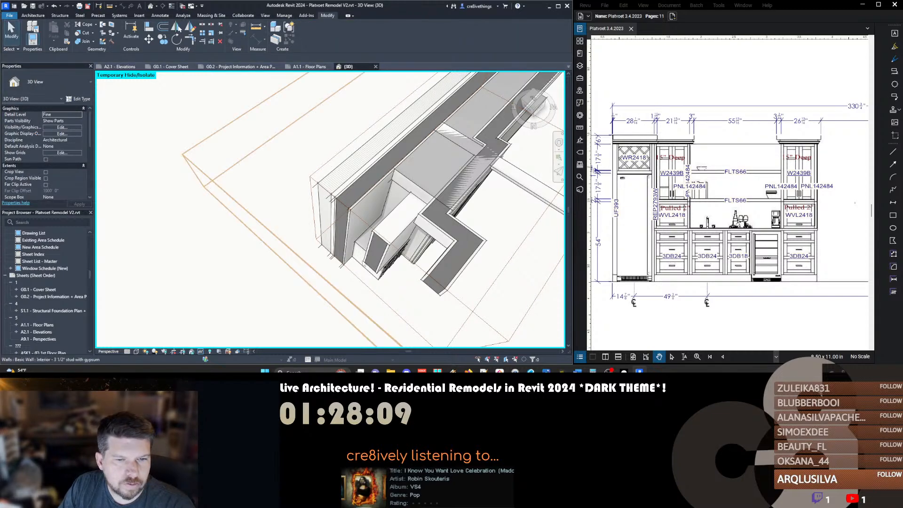
Open the wine rack's family for editing to inspect its host wall setup, and close it without changes
{"action": "left_click", "coordinate": [366, 252]}
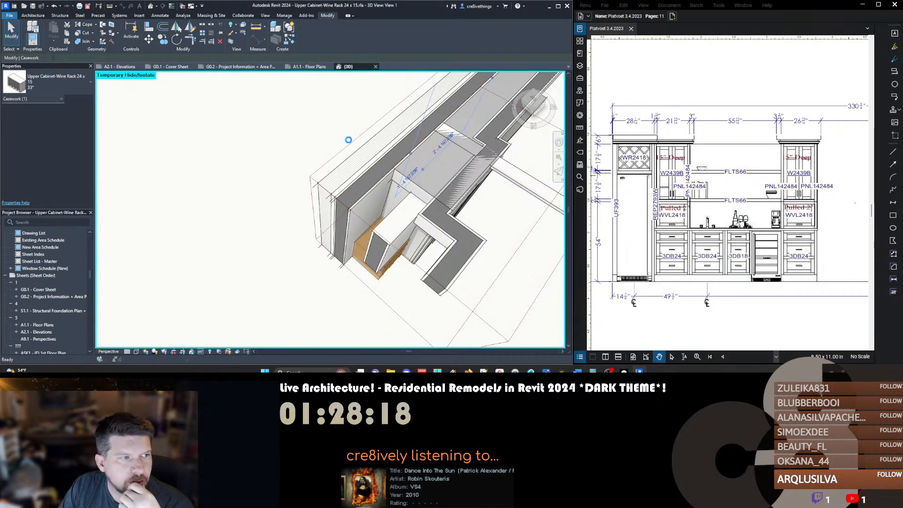
{"action": "left_click", "coordinate": [325, 135]}
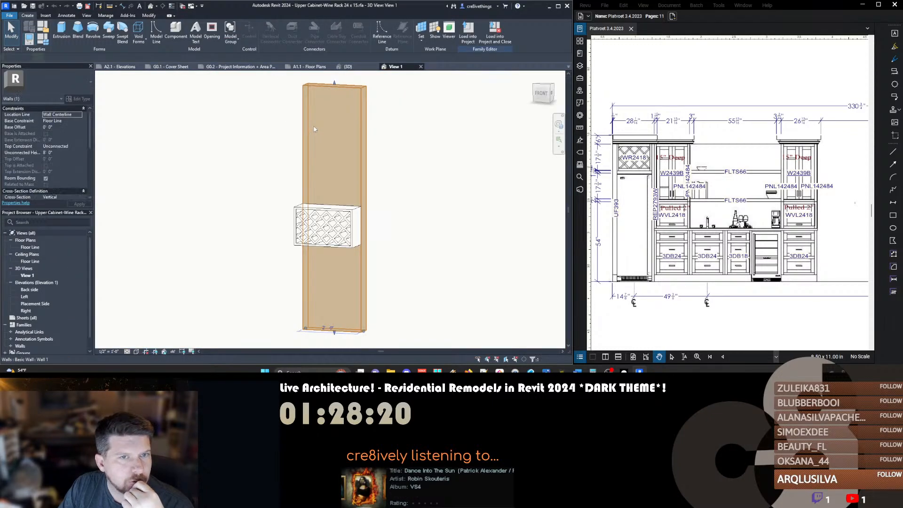
{"action": "key", "text": "ctrl+F4"}
{"action": "left_click", "coordinate": [468, 190]}
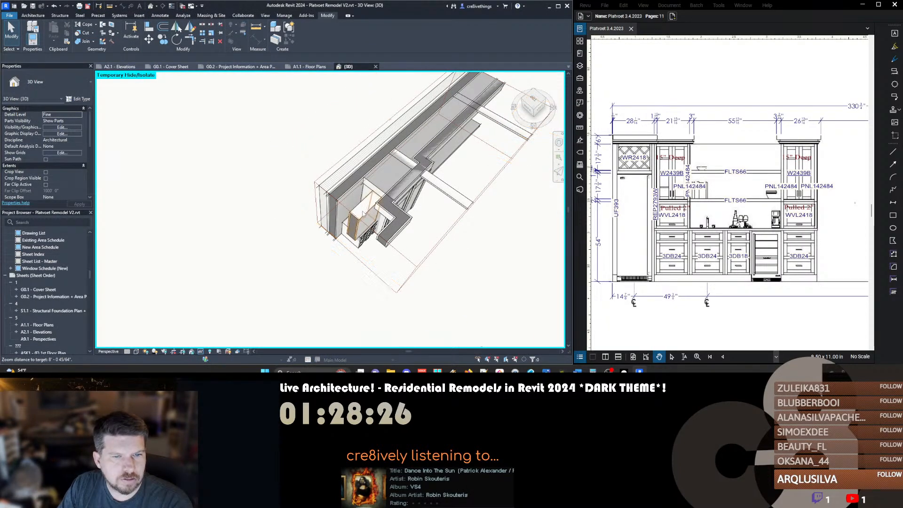
Stretch the lower end of the short soffit wall down past the wine rack in the 3D view
{"action": "left_click", "coordinate": [363, 215]}
{"action": "middle_click_drag", "start_coordinate": [364, 214], "coordinate": [361, 163], "text": "shift"}
{"action": "left_click_drag", "start_coordinate": [362, 244], "coordinate": [359, 322]}
{"action": "left_click", "coordinate": [375, 294]}
{"action": "left_click_drag", "start_coordinate": [427, 246], "coordinate": [420, 324]}
{"action": "left_click", "coordinate": [362, 274]}
{"action": "middle_click_drag", "start_coordinate": [352, 274], "coordinate": [370, 282], "text": "shift"}
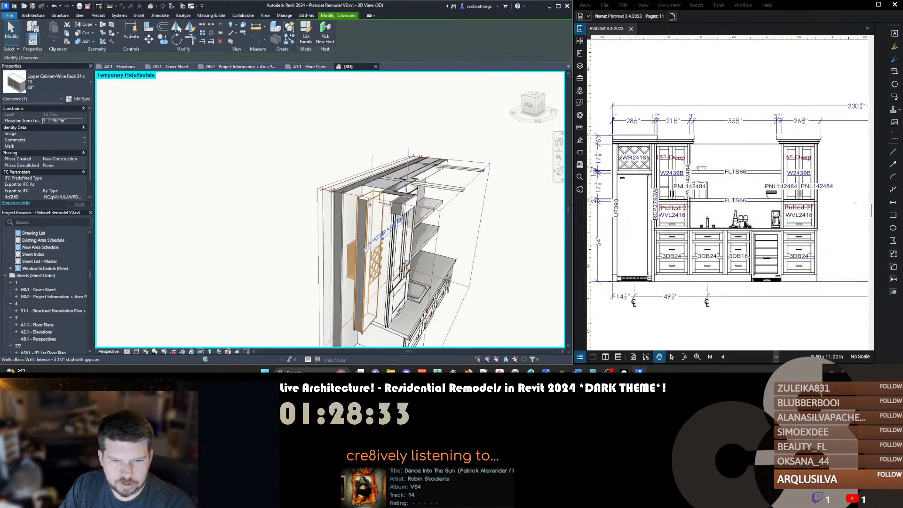
{"action": "scroll", "coordinate": [346, 287], "scroll_direction": "down", "scroll_amount": 2}
{"action": "scroll", "coordinate": [367, 311], "scroll_direction": "up", "scroll_amount": 2}
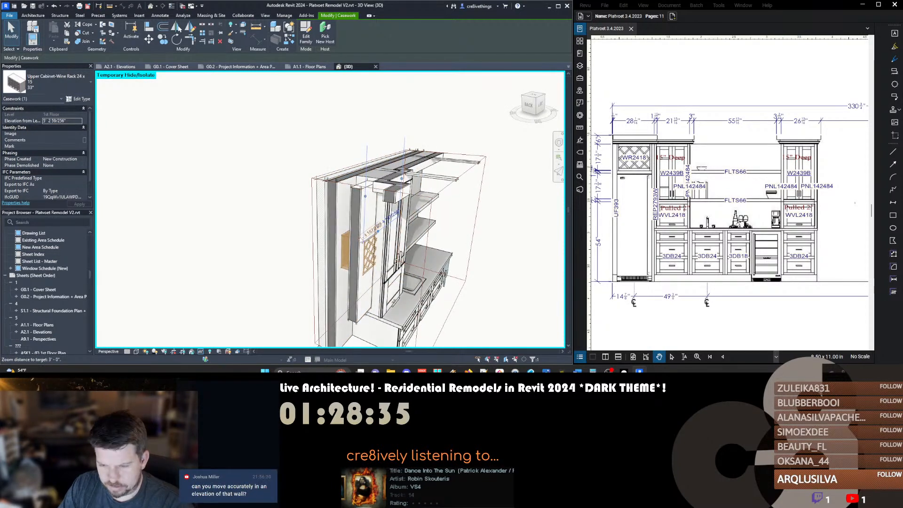
{"action": "key", "text": "c"}
{"action": "key", "text": "s"}
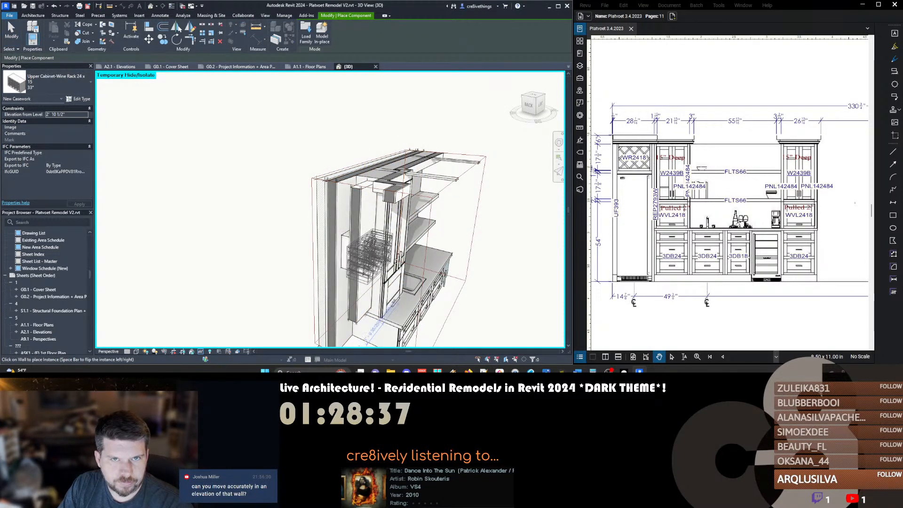
{"action": "middle_click_drag", "start_coordinate": [399, 241], "coordinate": [337, 236], "text": "shift"}
{"action": "scroll", "coordinate": [337, 236], "scroll_direction": "down", "scroll_amount": 1}
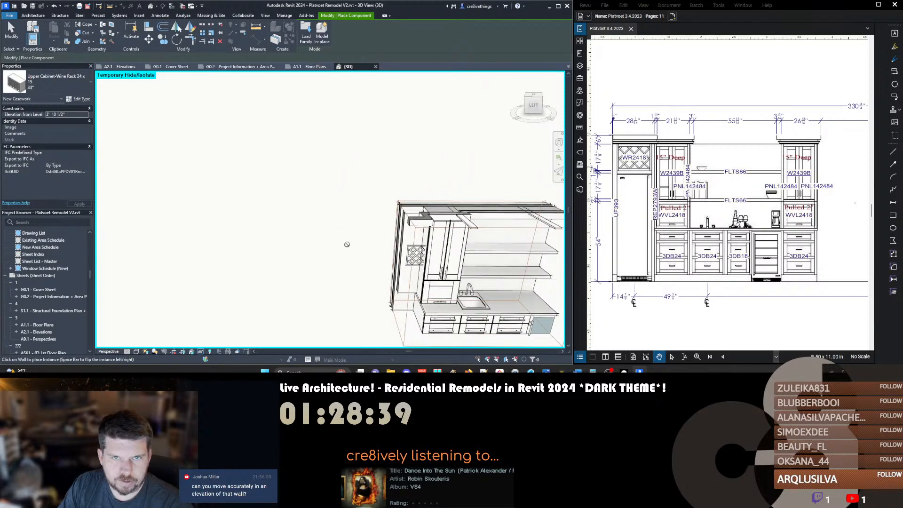
{"action": "scroll", "coordinate": [336, 236], "scroll_direction": "up", "scroll_amount": 1}
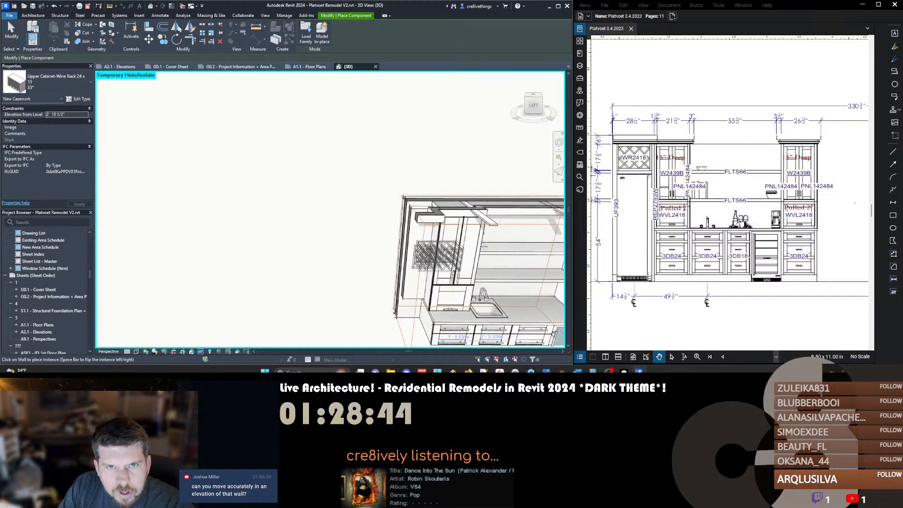
{"action": "middle_click_drag", "start_coordinate": [477, 245], "coordinate": [449, 241]}
{"action": "scroll", "coordinate": [368, 240], "scroll_direction": "down", "scroll_amount": 1}
{"action": "key", "text": "Escape"}
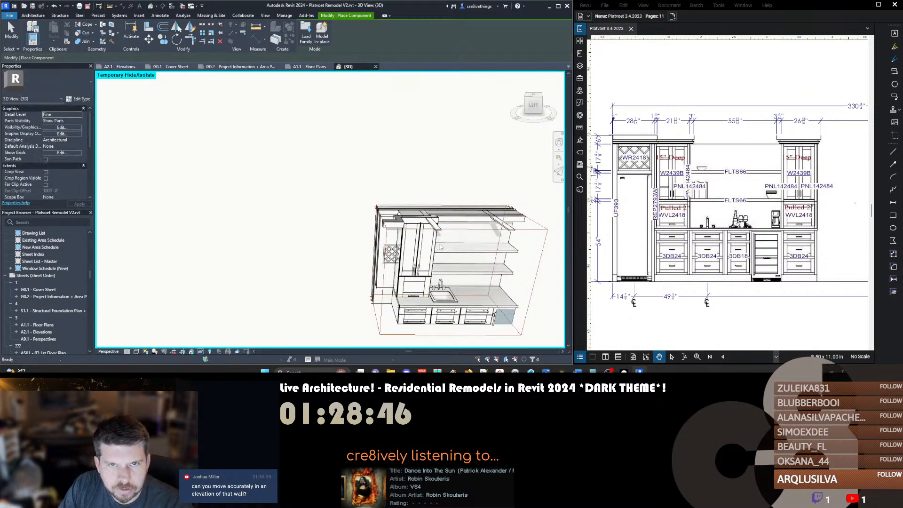
Isolate the short soffit wall and try placing an Upper Cabinet-Wine Rack 24 x 15 on its face
{"action": "left_click", "coordinate": [385, 273]}
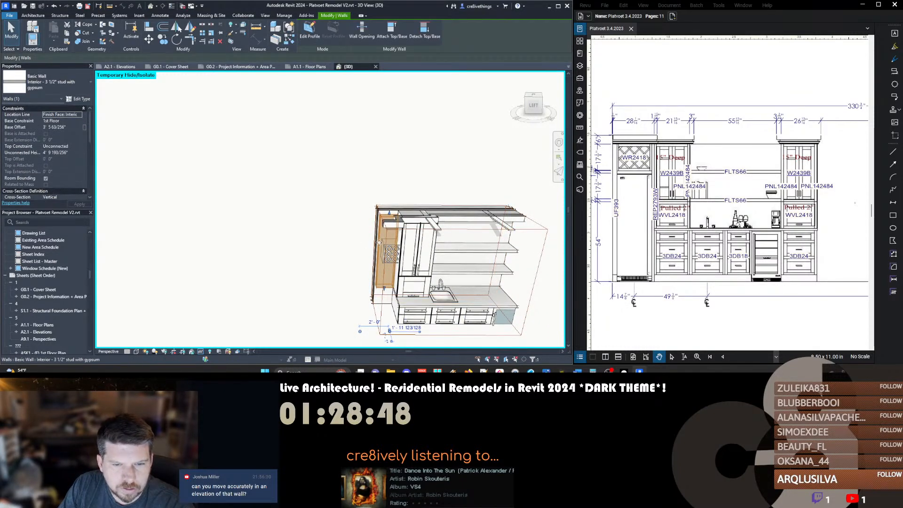
{"action": "key", "text": "h"}
{"action": "key", "text": "i"}
{"action": "key", "text": "c"}
{"action": "key", "text": "m"}
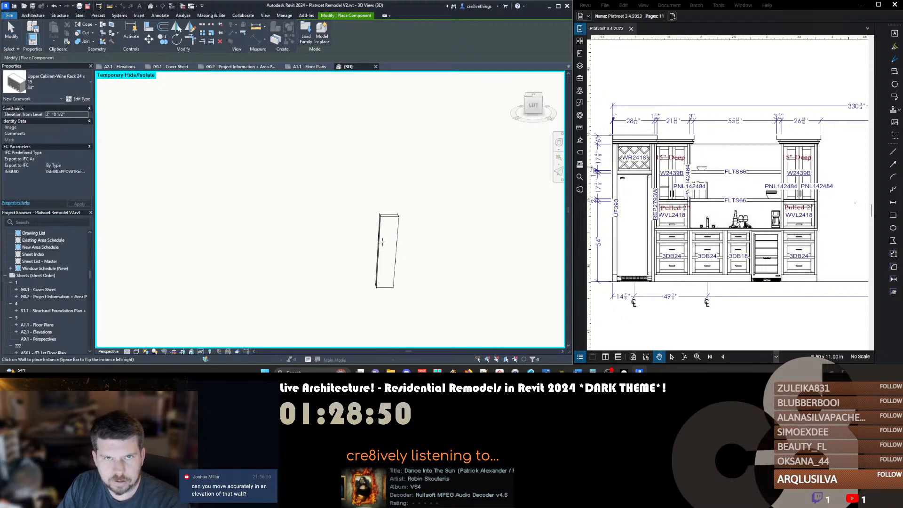
{"action": "left_click", "coordinate": [389, 251]}
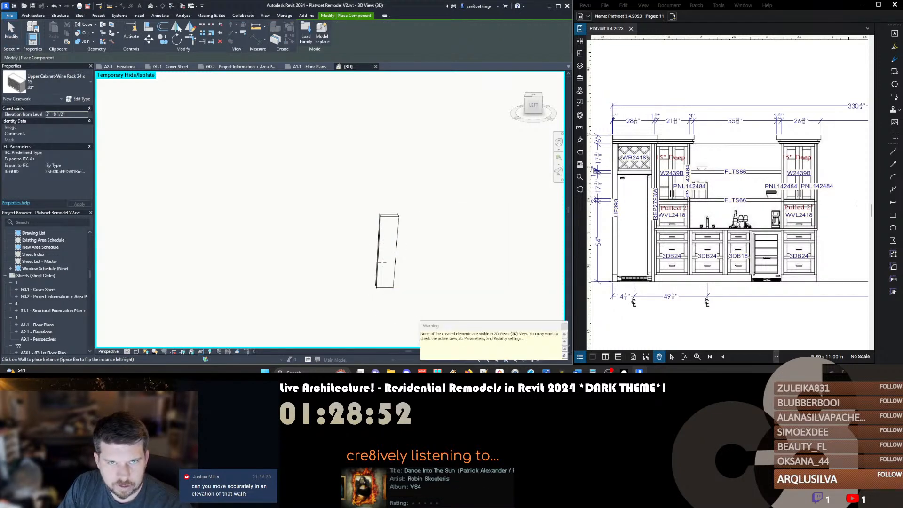
{"action": "key", "text": "Escape"}
{"action": "key", "text": "Escape"}
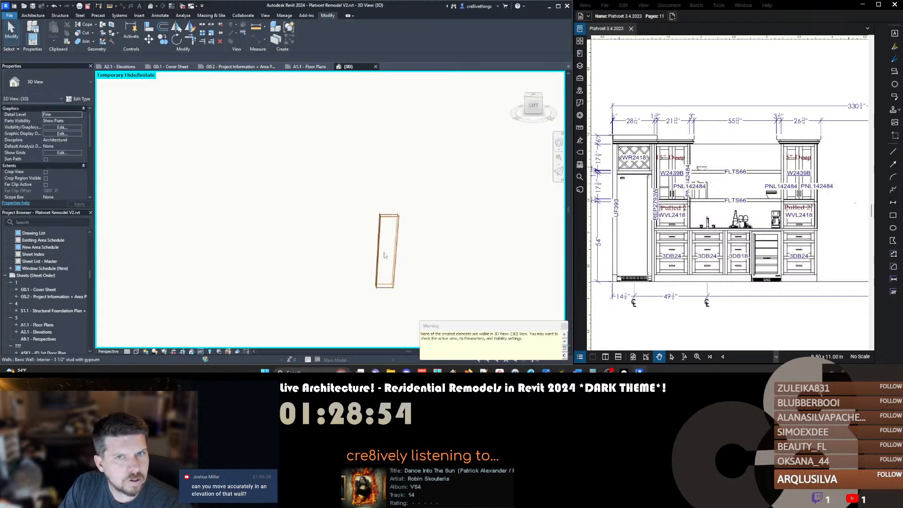
Reset the temporary hide/isolate state and isolate the short soffit wall again
{"action": "key", "text": "h"}
{"action": "key", "text": "r"}
{"action": "middle_click_drag", "start_coordinate": [361, 265], "coordinate": [417, 263], "text": "shift"}
{"action": "scroll", "coordinate": [253, 256], "scroll_direction": "up", "scroll_amount": 4}
{"action": "left_click", "coordinate": [250, 236]}
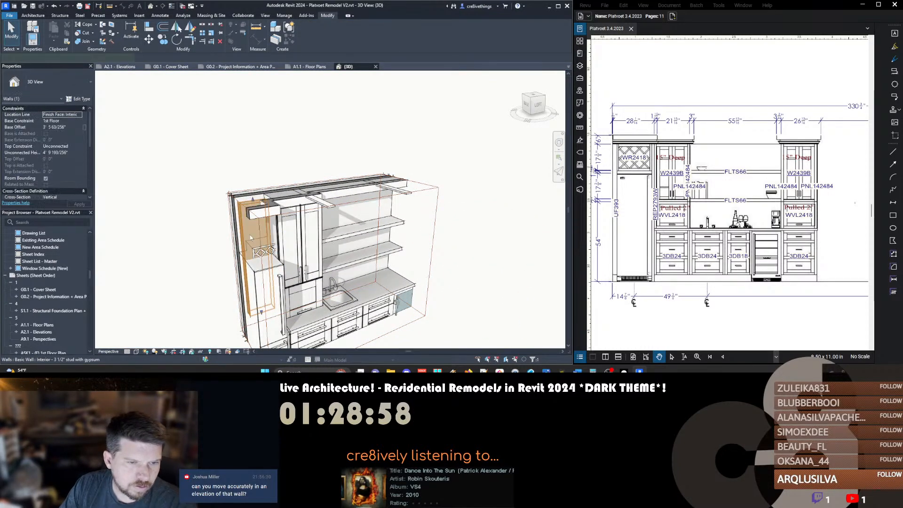
{"action": "key", "text": "Escape"}
{"action": "key", "text": "Escape"}
{"action": "left_click", "coordinate": [250, 238]}
{"action": "key", "text": "h"}
{"action": "key", "text": "i"}
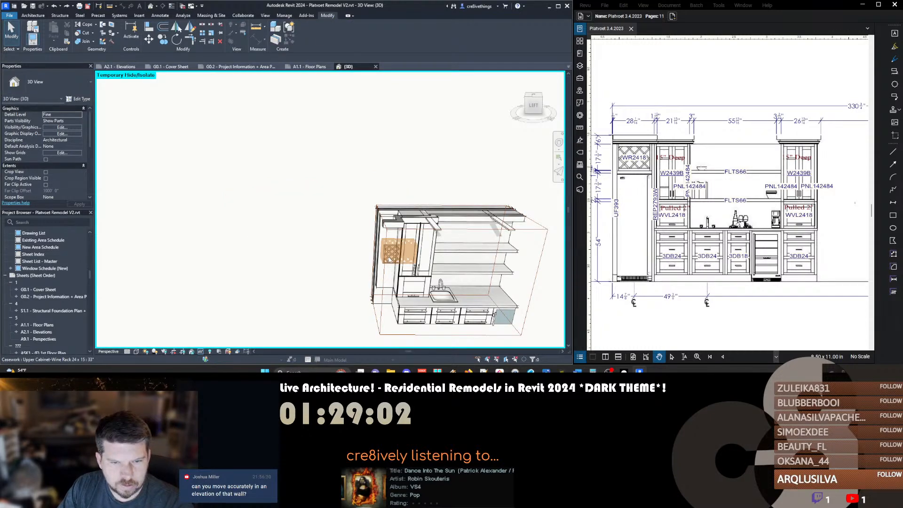
Deselect the wine rack and switch to the coffee bar elevation on sheet A2.1
{"action": "left_click", "coordinate": [393, 251]}
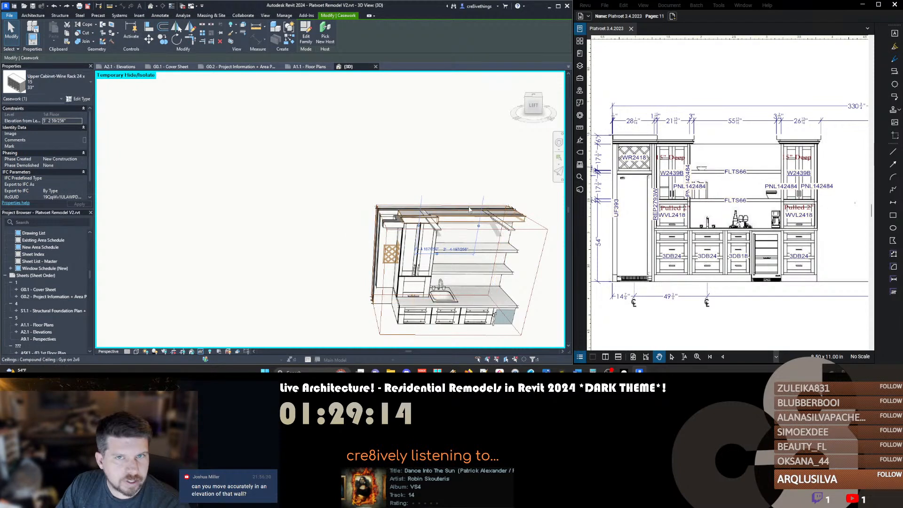
{"action": "left_click", "coordinate": [337, 203]}
{"action": "left_click", "coordinate": [122, 67]}
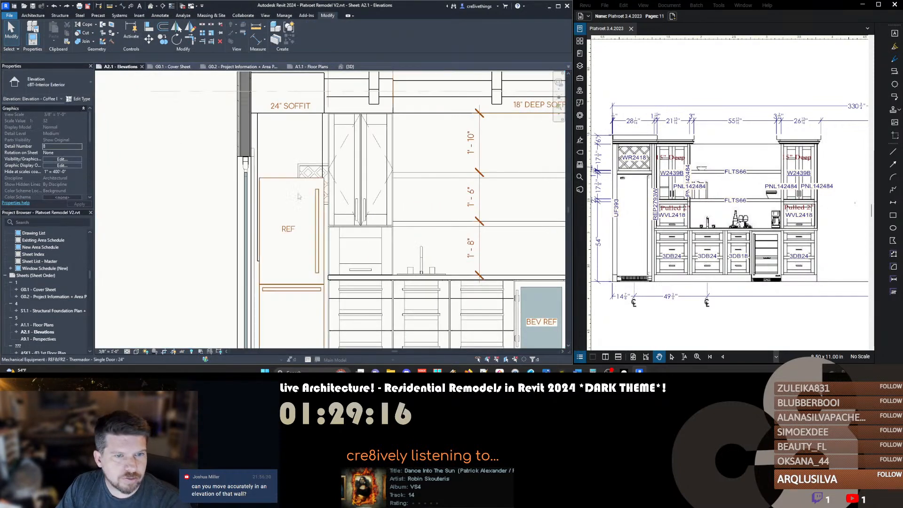
{"action": "left_click", "coordinate": [247, 225]}
{"action": "left_click", "coordinate": [305, 170]}
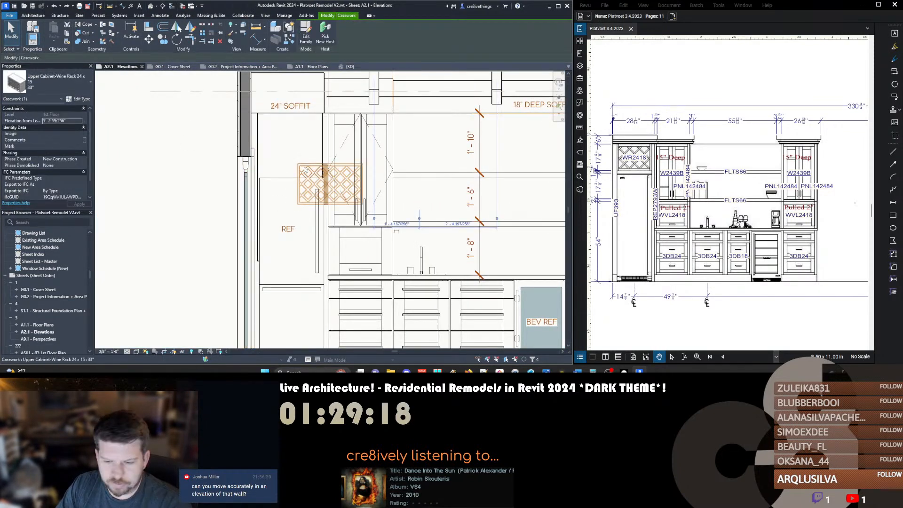
{"action": "key", "text": "c"}
{"action": "key", "text": "s"}
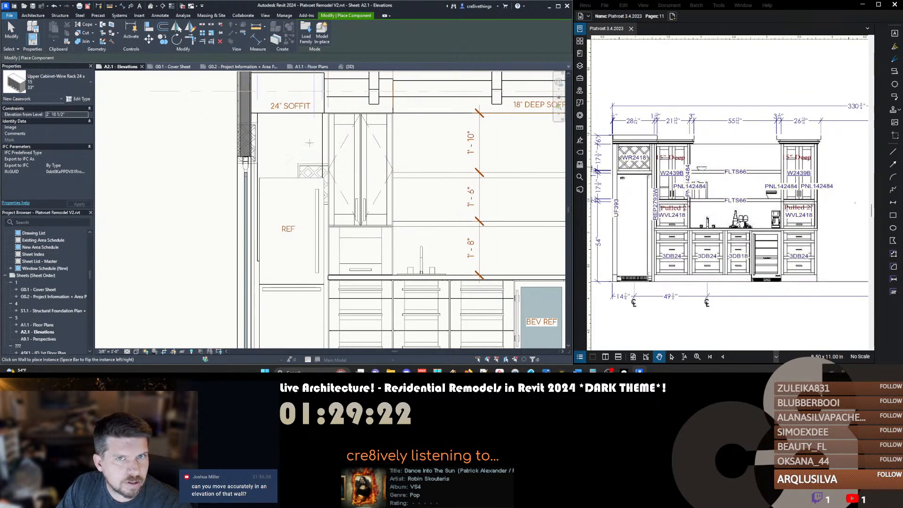
{"action": "scroll", "coordinate": [335, 157], "scroll_direction": "down", "scroll_amount": 3}
{"action": "key", "text": "Escape"}
Temporarily hide the stud wall selected above the open shelves, and reset the temporary hide in the elevation
{"action": "left_click", "coordinate": [360, 115]}
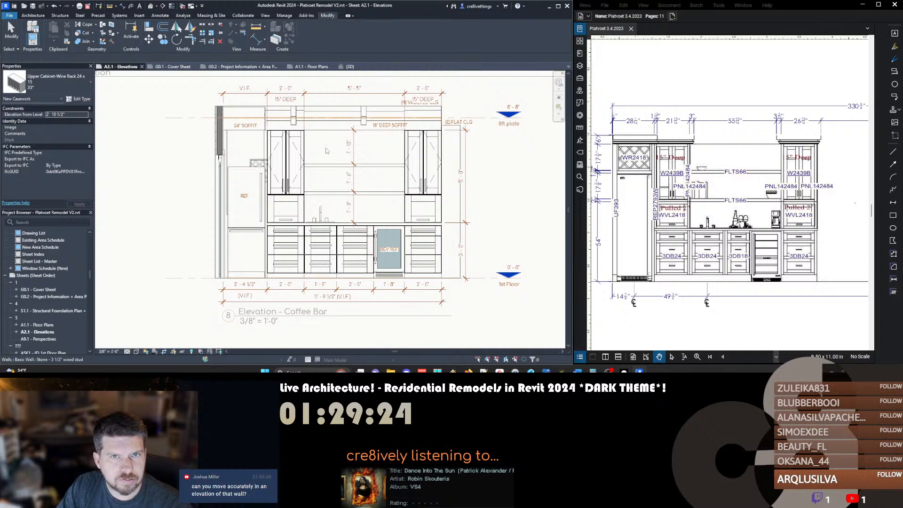
{"action": "key", "text": "h"}
{"action": "key", "text": "h"}
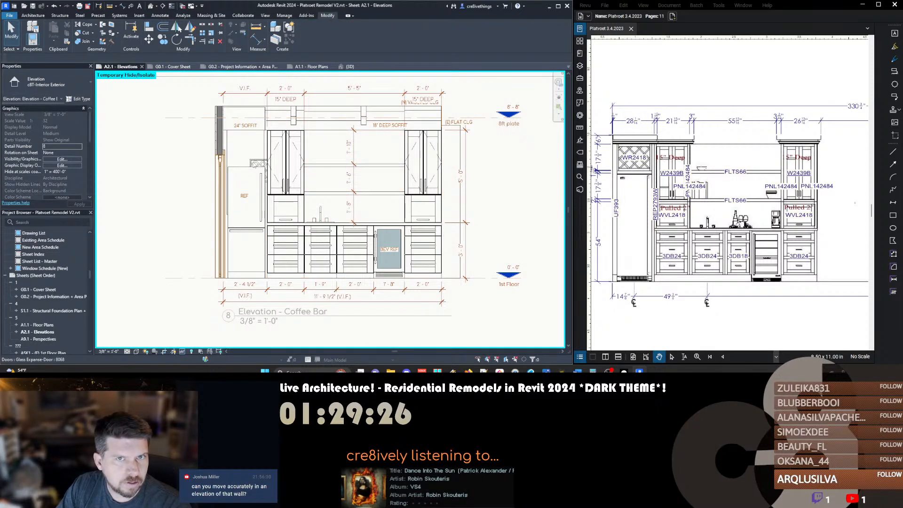
{"action": "key", "text": "h"}
{"action": "key", "text": "r"}
Undo the last change affecting the wine rack in the coffee bar elevation
{"action": "left_click", "coordinate": [321, 155]}
{"action": "left_click", "coordinate": [255, 169]}
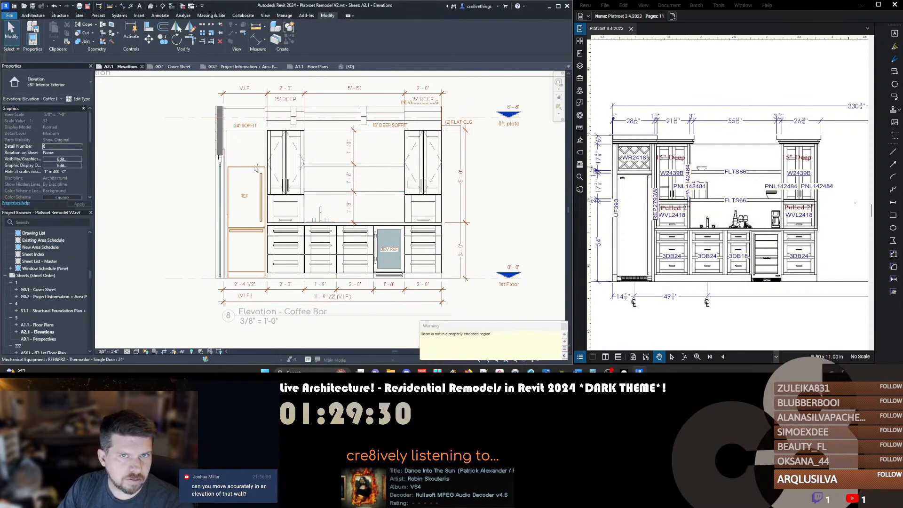
{"action": "key", "text": "ctrl+z"}
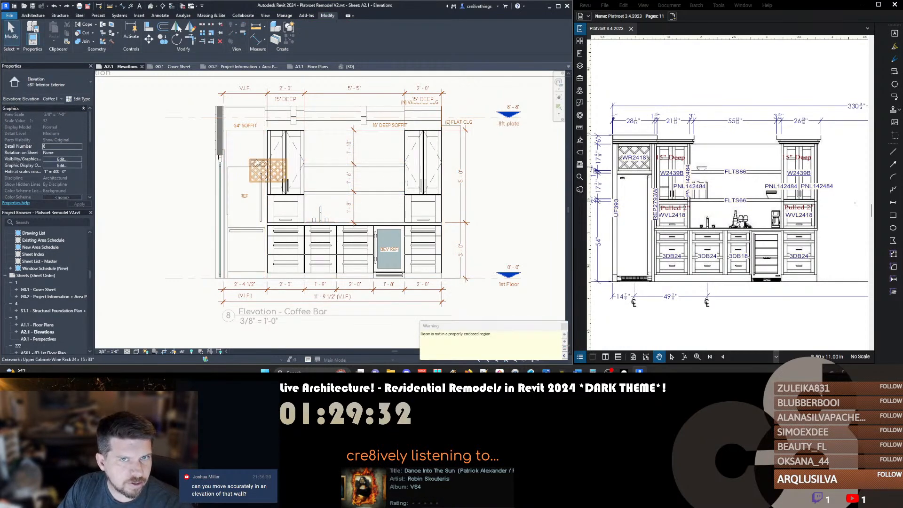
Try to pick a new host for the wine rack above the refrigerator, and reselect the rack
{"action": "left_click", "coordinate": [258, 163]}
{"action": "left_click", "coordinate": [325, 32]}
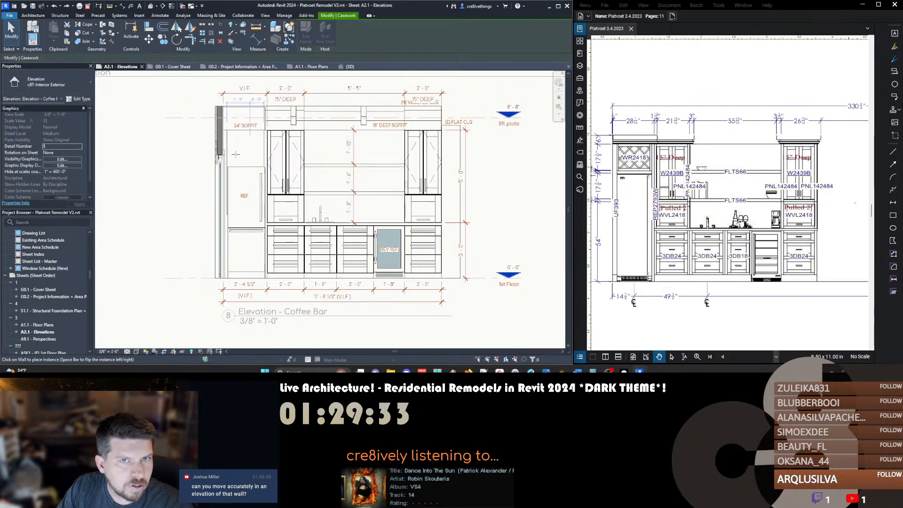
{"action": "left_click", "coordinate": [258, 163]}
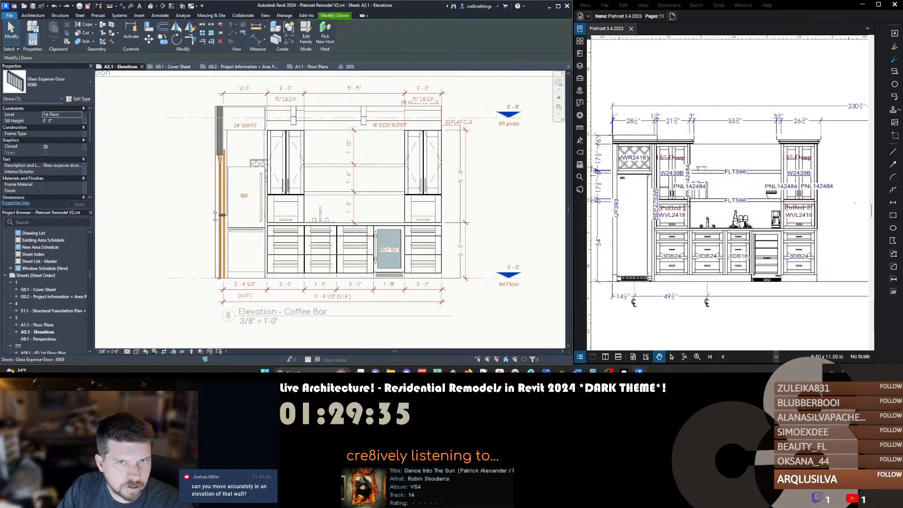
{"action": "left_click", "coordinate": [257, 163]}
{"action": "left_click", "coordinate": [258, 163]}
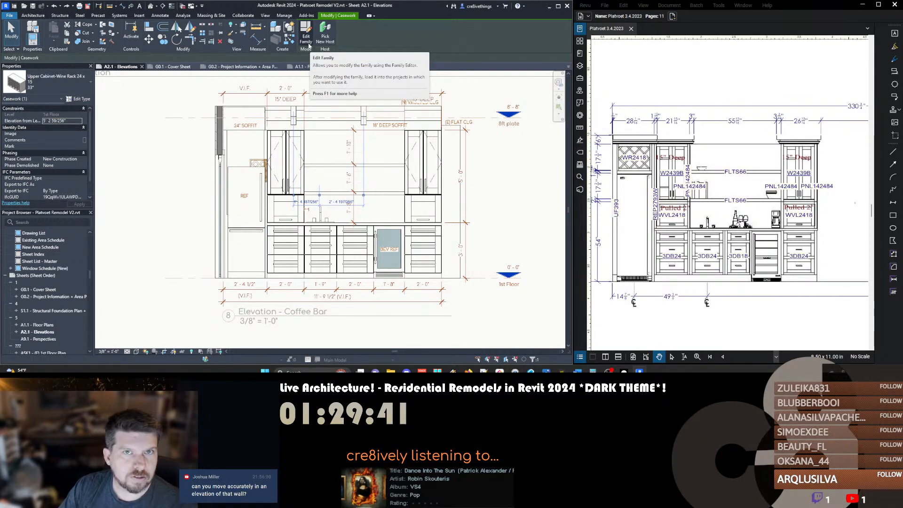
Search the keyboard shortcuts for EDIT and assign EE to the Edit Selection command, accepting the duplicate
{"action": "type", "text": "ks"}
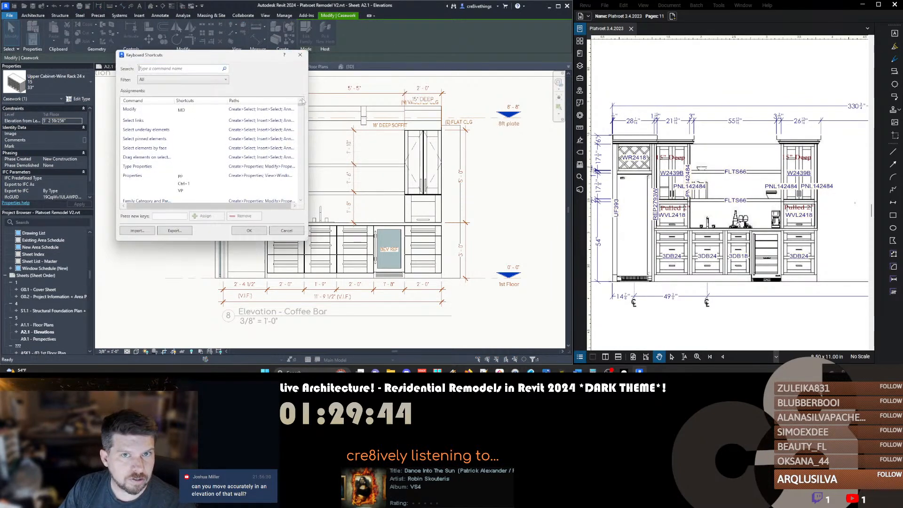
{"action": "type", "text": "EDIT"}
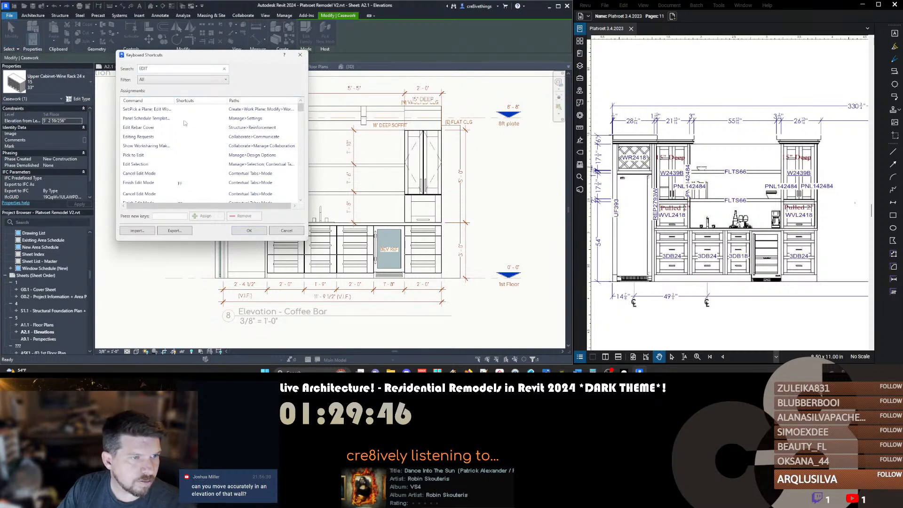
{"action": "scroll", "coordinate": [144, 146], "scroll_direction": "down", "scroll_amount": 1}
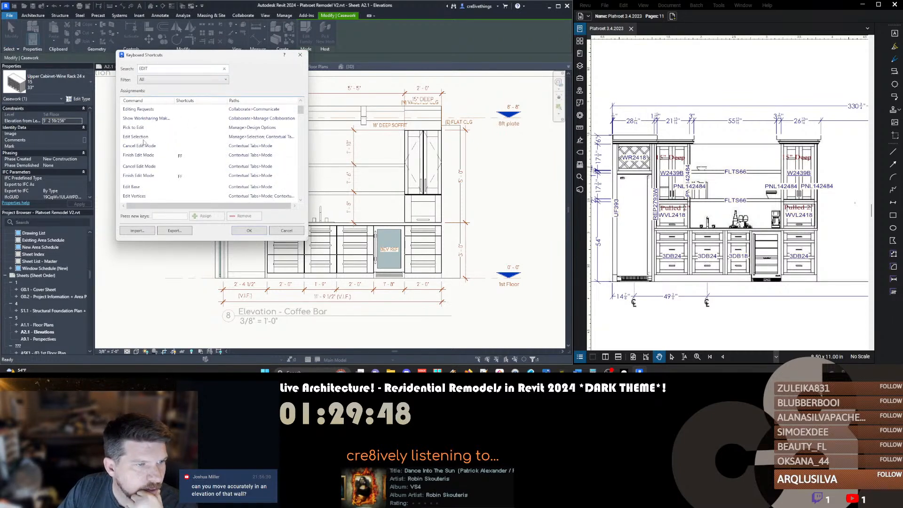
{"action": "left_click", "coordinate": [143, 138]}
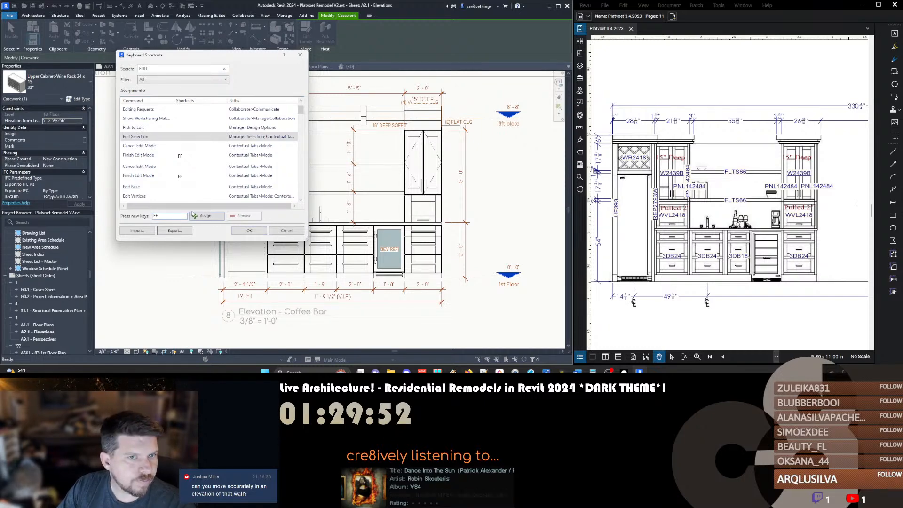
{"action": "left_click", "coordinate": [204, 216]}
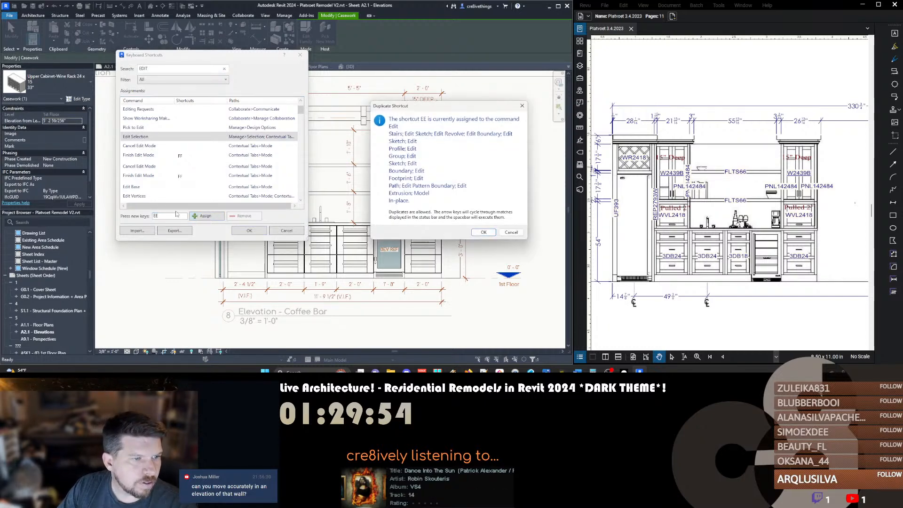
{"action": "left_click", "coordinate": [483, 233]}
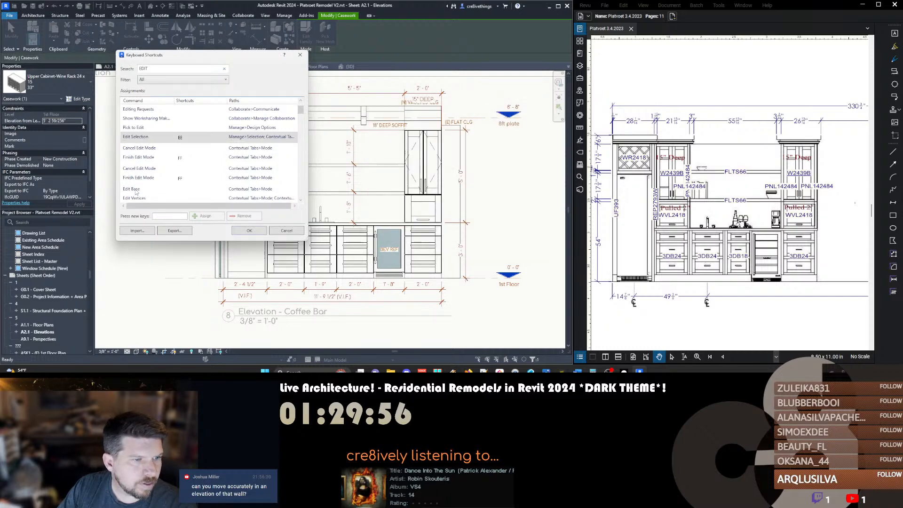
Assign the shortcut EE to the Edit Path command, accepting the duplicate
{"action": "scroll", "coordinate": [136, 192], "scroll_direction": "down", "scroll_amount": 1}
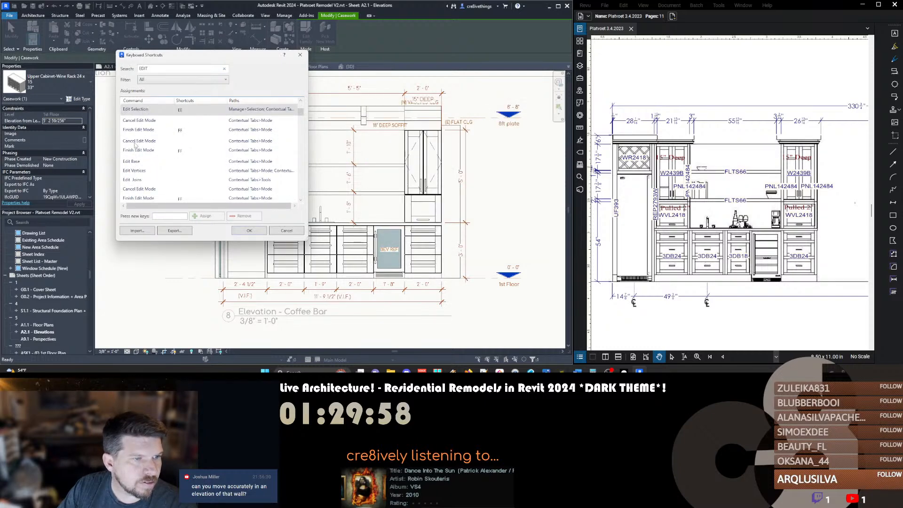
{"action": "scroll", "coordinate": [139, 136], "scroll_direction": "up", "scroll_amount": 2}
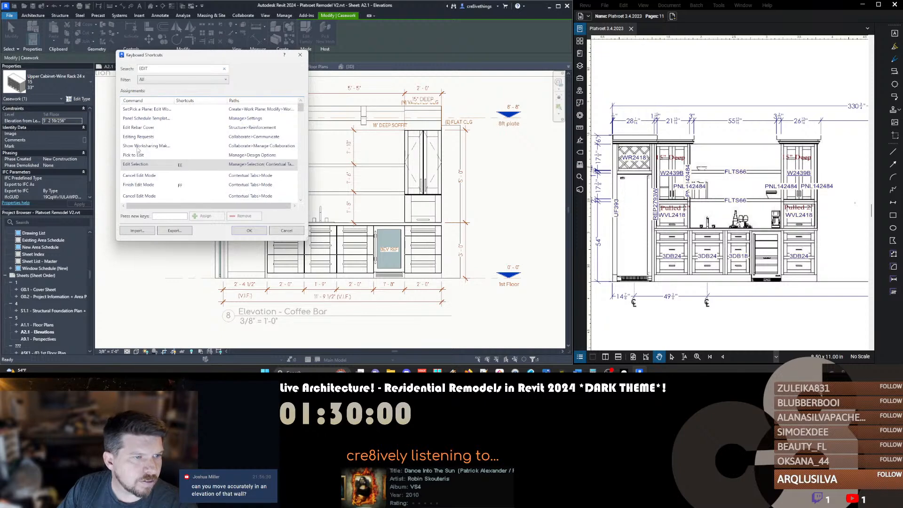
{"action": "scroll", "coordinate": [141, 141], "scroll_direction": "down", "scroll_amount": 4}
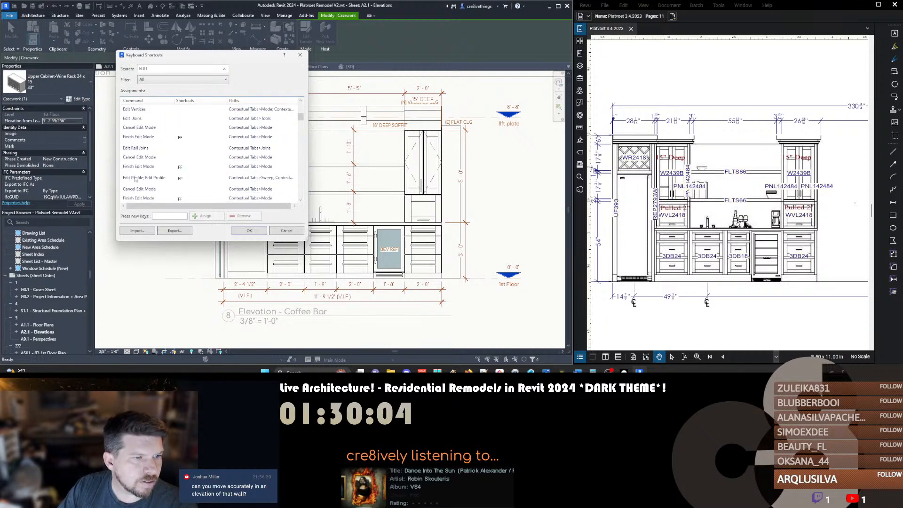
{"action": "scroll", "coordinate": [143, 184], "scroll_direction": "down", "scroll_amount": 2}
{"action": "scroll", "coordinate": [141, 174], "scroll_direction": "down", "scroll_amount": 1}
{"action": "left_click", "coordinate": [138, 164]}
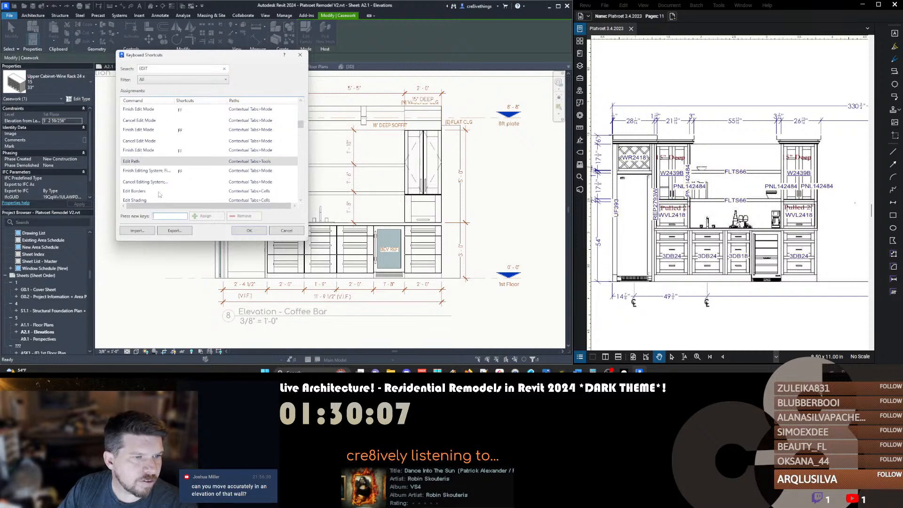
{"action": "type", "text": "EE"}
{"action": "left_click", "coordinate": [200, 215]}
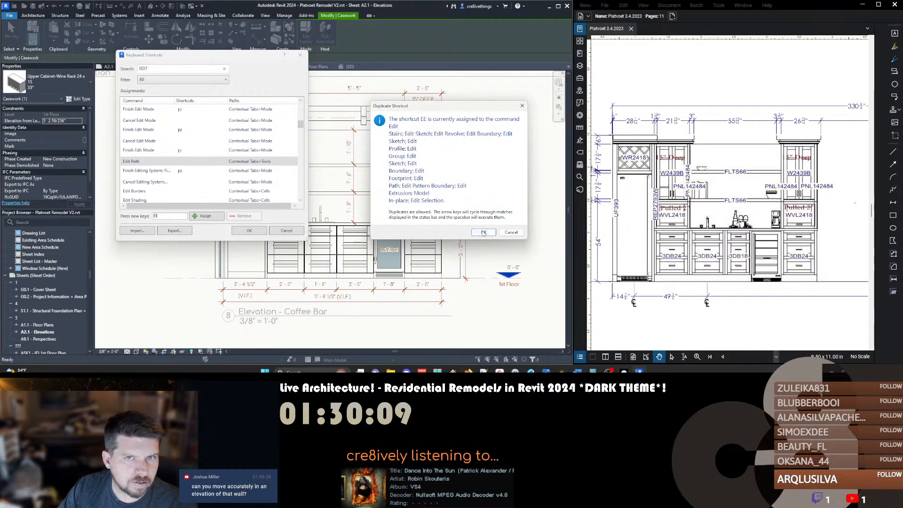
{"action": "key", "text": "Return"}
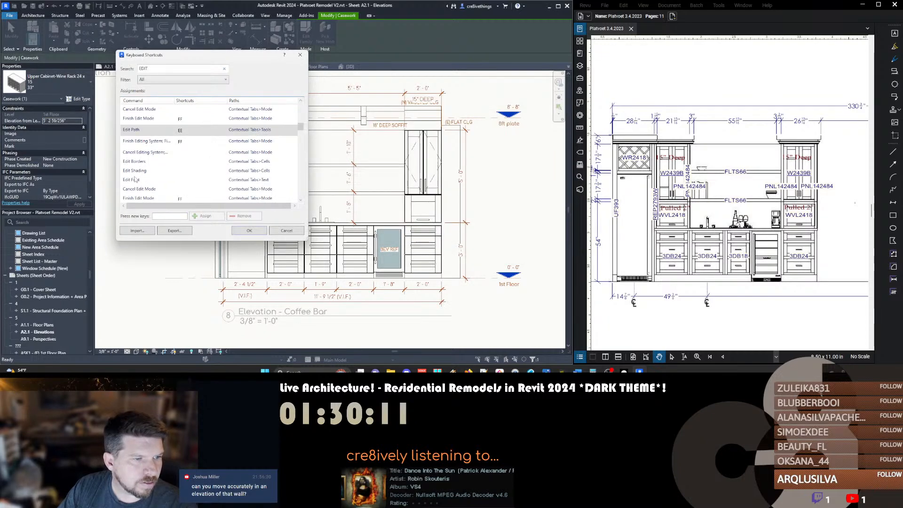
Assign the shortcut FF to the Finish Editing command, accepting the duplicate
{"action": "scroll", "coordinate": [135, 179], "scroll_direction": "down", "scroll_amount": 2}
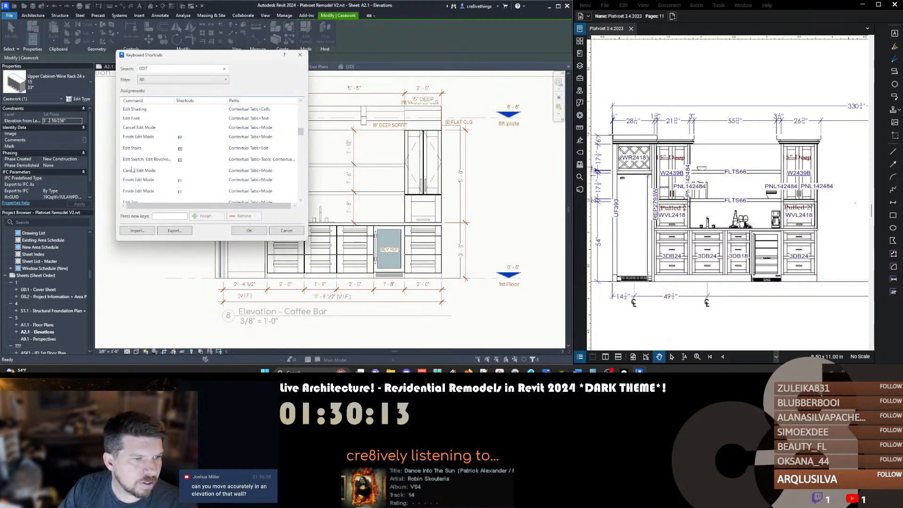
{"action": "scroll", "coordinate": [134, 173], "scroll_direction": "down", "scroll_amount": 1}
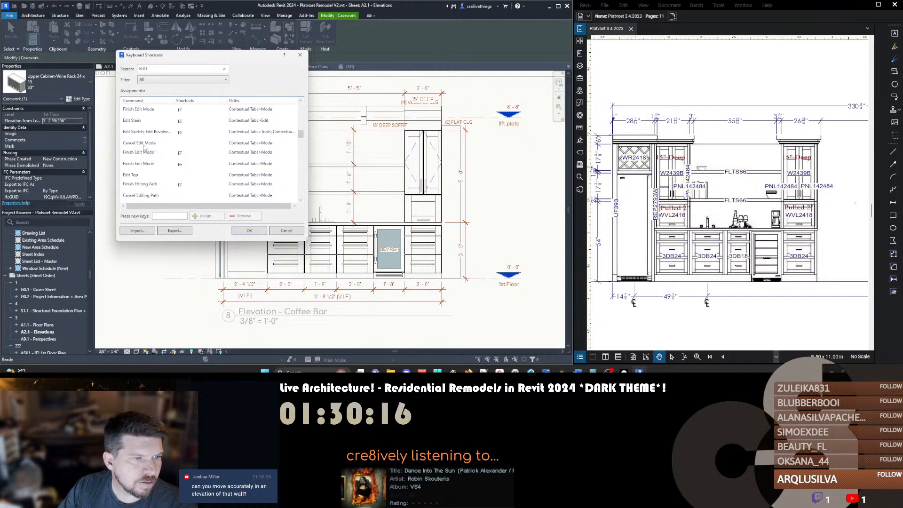
{"action": "scroll", "coordinate": [136, 176], "scroll_direction": "down", "scroll_amount": 1}
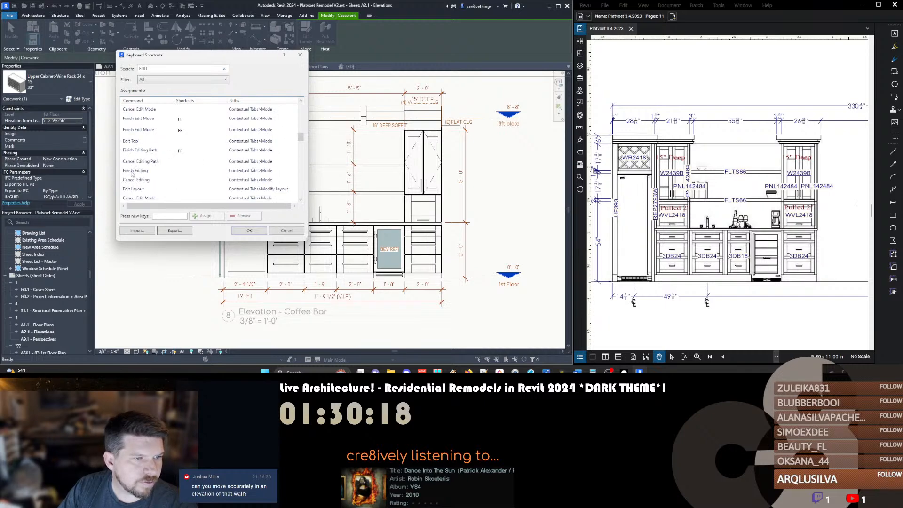
{"action": "left_click", "coordinate": [135, 171]}
{"action": "left_click", "coordinate": [170, 216]}
{"action": "type", "text": "FF"}
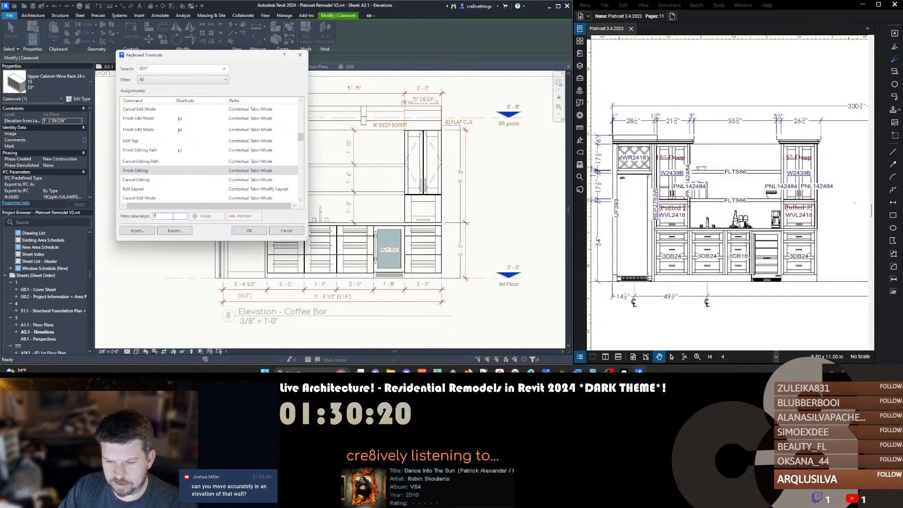
{"action": "left_click", "coordinate": [206, 217]}
{"action": "left_click", "coordinate": [491, 240]}
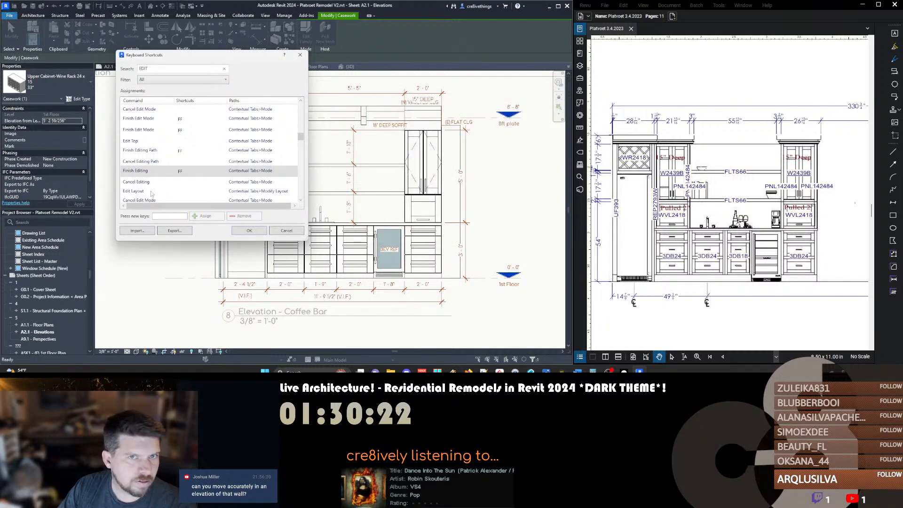
Look through the remaining edit commands and assign EE to Edit In-Place, accepting the duplicate
{"action": "scroll", "coordinate": [146, 139], "scroll_direction": "down", "scroll_amount": 2}
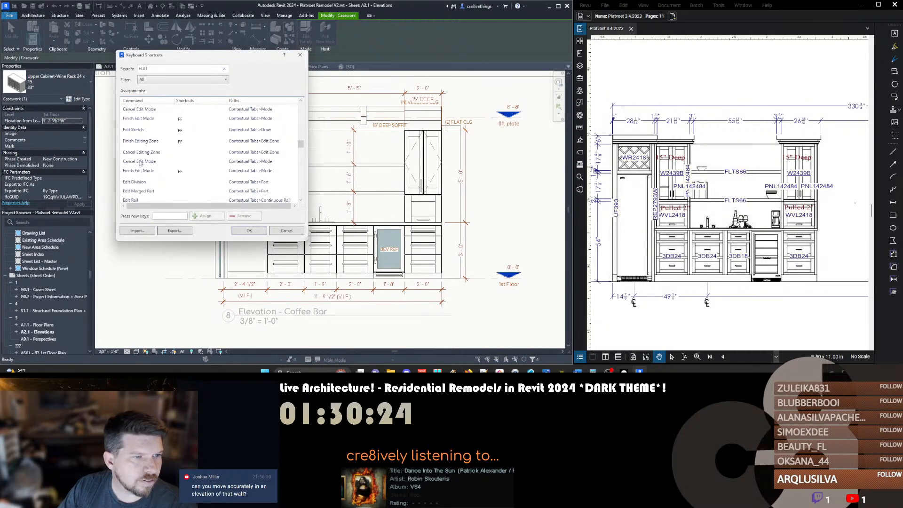
{"action": "scroll", "coordinate": [132, 179], "scroll_direction": "down", "scroll_amount": 1}
{"action": "scroll", "coordinate": [130, 181], "scroll_direction": "down", "scroll_amount": 2}
{"action": "left_click", "coordinate": [137, 147]}
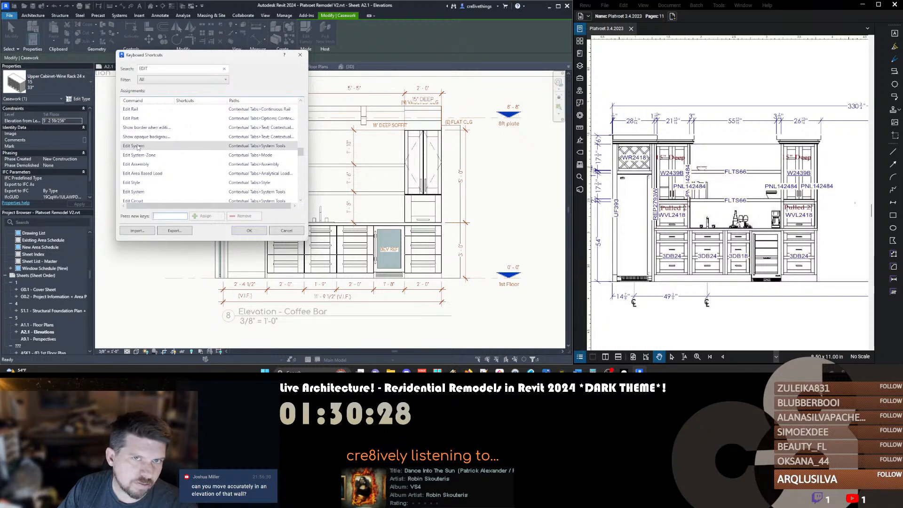
{"action": "scroll", "coordinate": [139, 174], "scroll_direction": "down", "scroll_amount": 1}
{"action": "scroll", "coordinate": [139, 171], "scroll_direction": "down", "scroll_amount": 1}
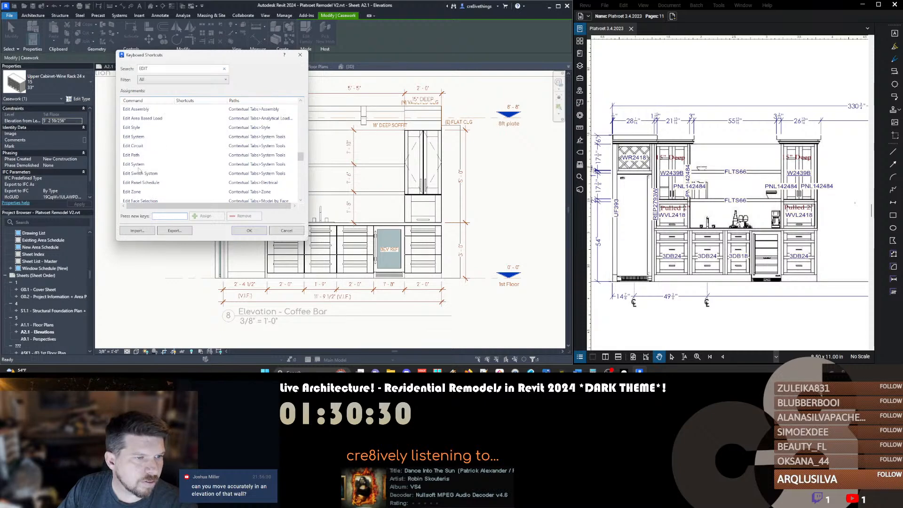
{"action": "scroll", "coordinate": [139, 170], "scroll_direction": "down", "scroll_amount": 2}
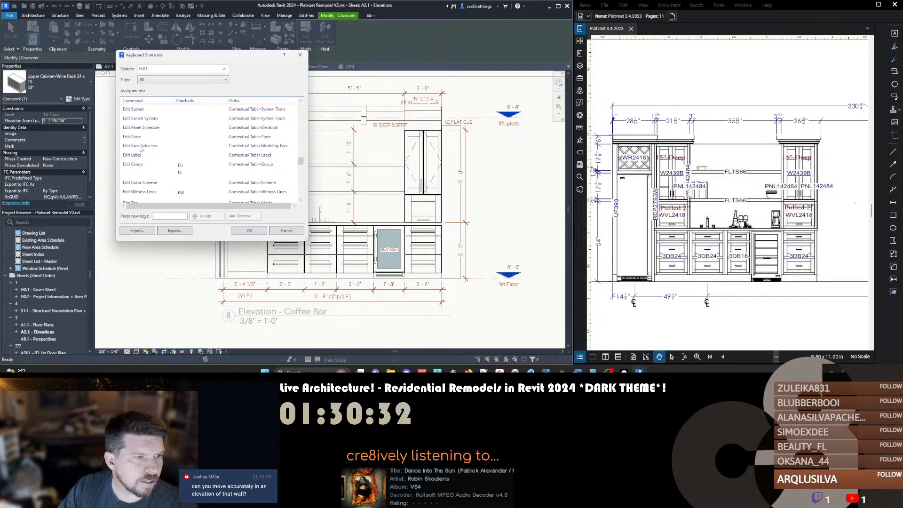
{"action": "scroll", "coordinate": [131, 164], "scroll_direction": "down", "scroll_amount": 2}
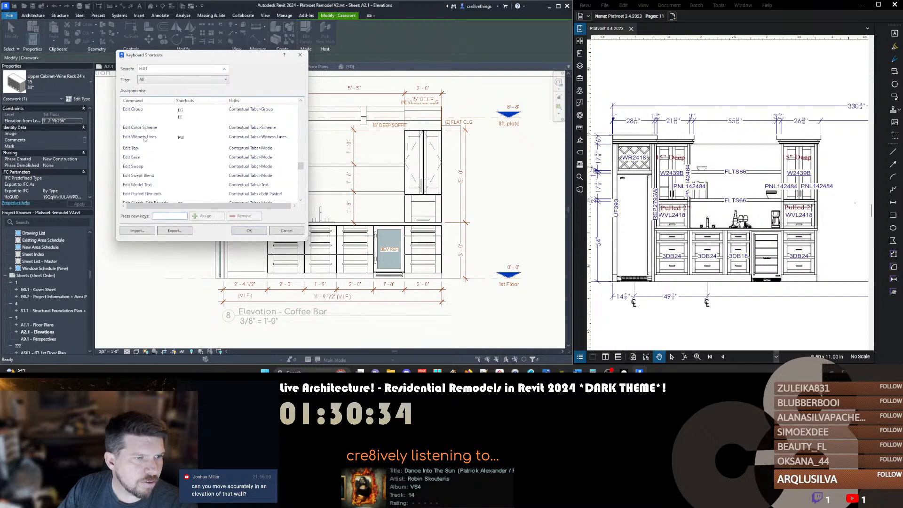
{"action": "scroll", "coordinate": [141, 178], "scroll_direction": "down", "scroll_amount": 1}
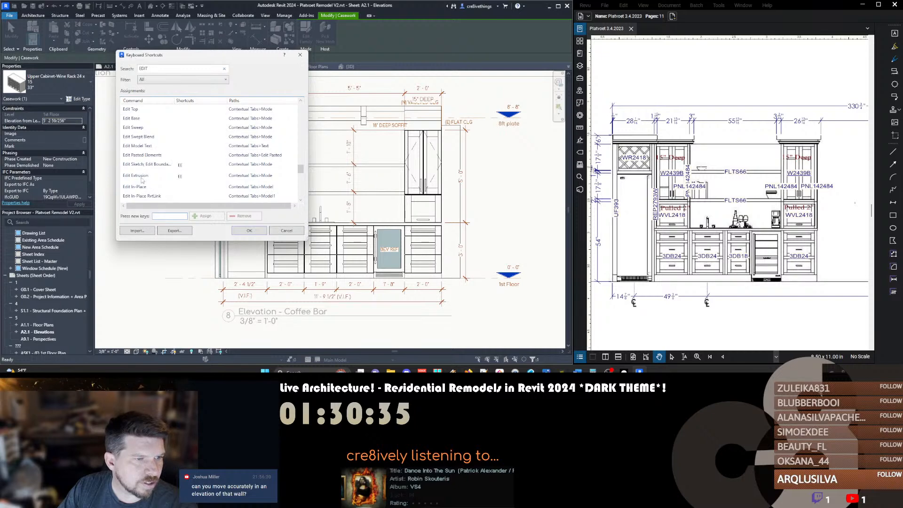
{"action": "scroll", "coordinate": [140, 191], "scroll_direction": "down", "scroll_amount": 1}
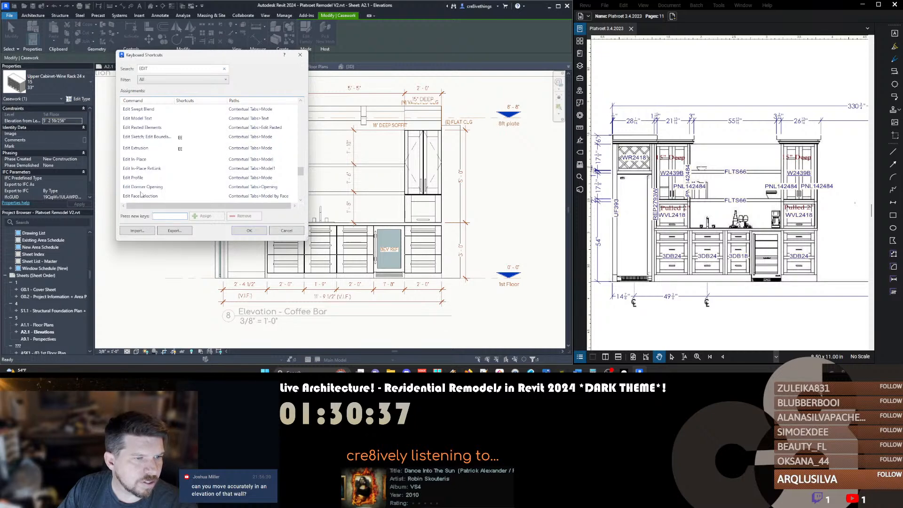
{"action": "scroll", "coordinate": [137, 177], "scroll_direction": "down", "scroll_amount": 1}
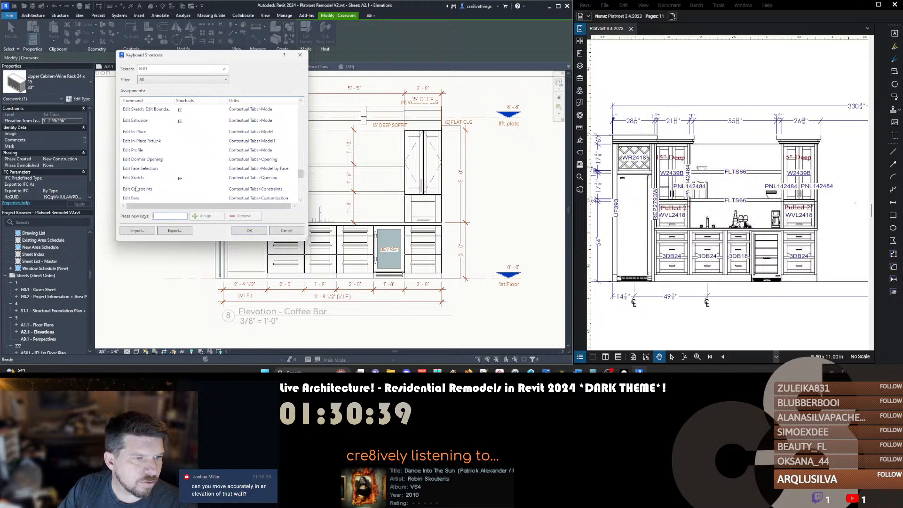
{"action": "left_click", "coordinate": [141, 132]}
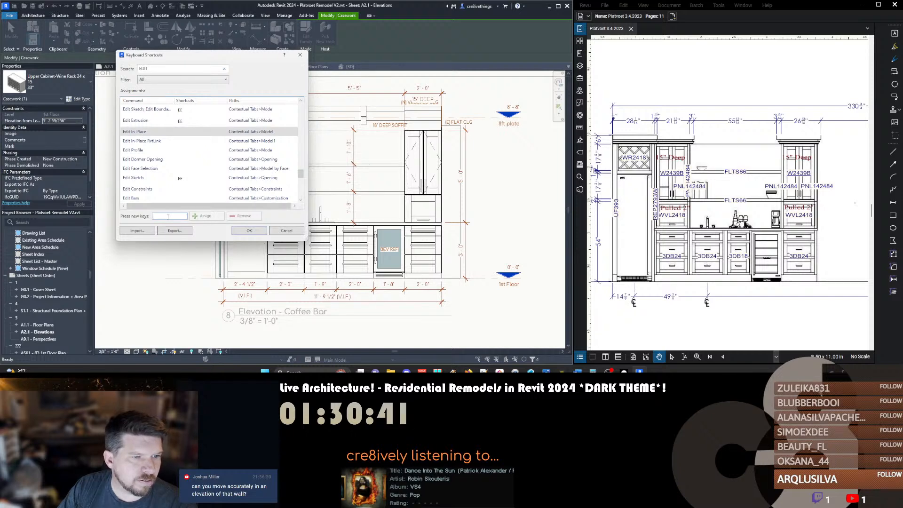
{"action": "type", "text": "EE"}
{"action": "left_click", "coordinate": [202, 216]}
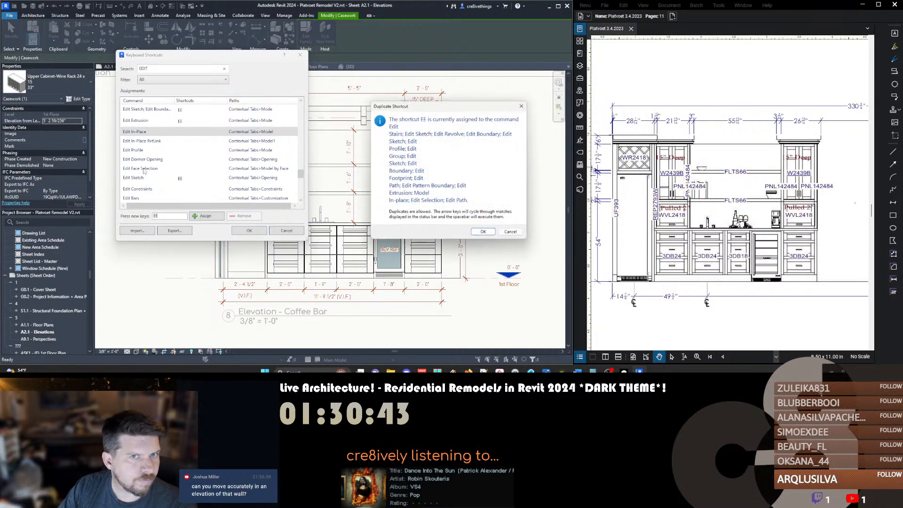
{"action": "left_click", "coordinate": [484, 235]}
Assign EE to the Edit Family command as well, accepting the duplicate, and save the keyboard shortcut changes
{"action": "scroll", "coordinate": [137, 188], "scroll_direction": "down", "scroll_amount": 1}
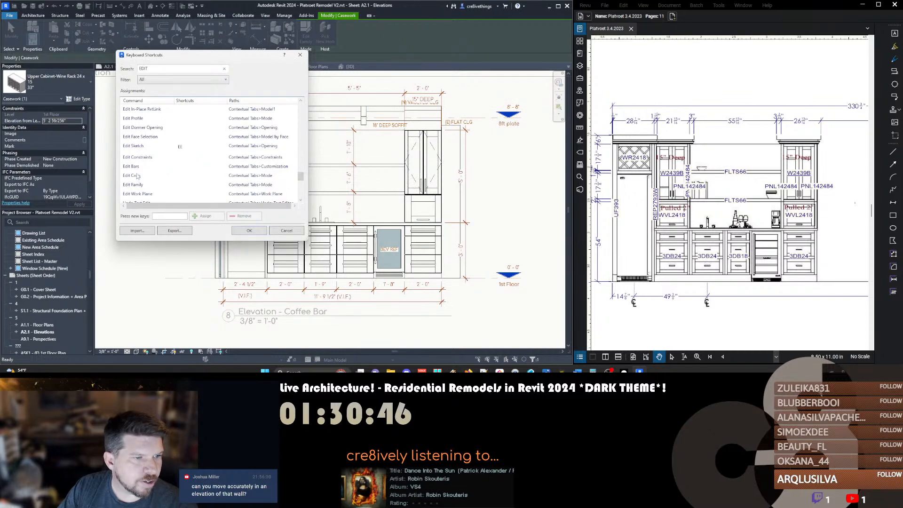
{"action": "left_click", "coordinate": [134, 185]}
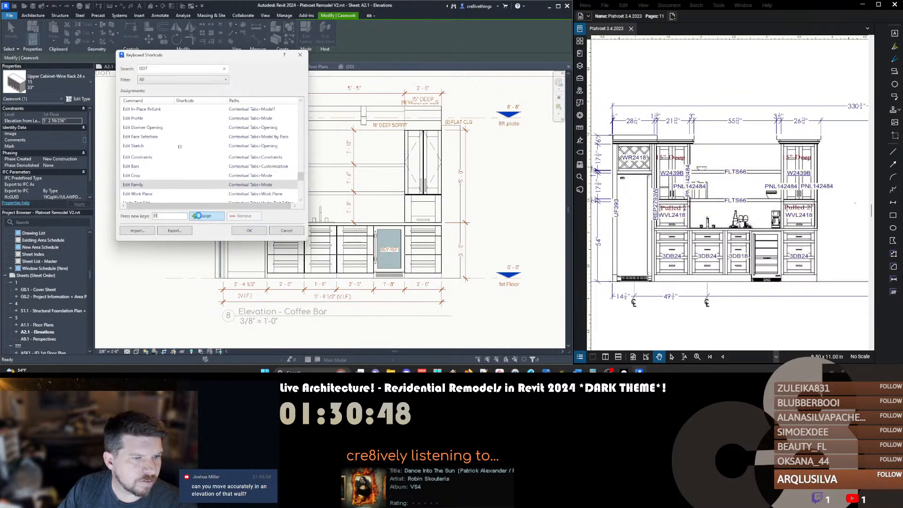
{"action": "left_click", "coordinate": [200, 217]}
{"action": "left_click", "coordinate": [482, 233]}
{"action": "scroll", "coordinate": [141, 190], "scroll_direction": "down", "scroll_amount": 1}
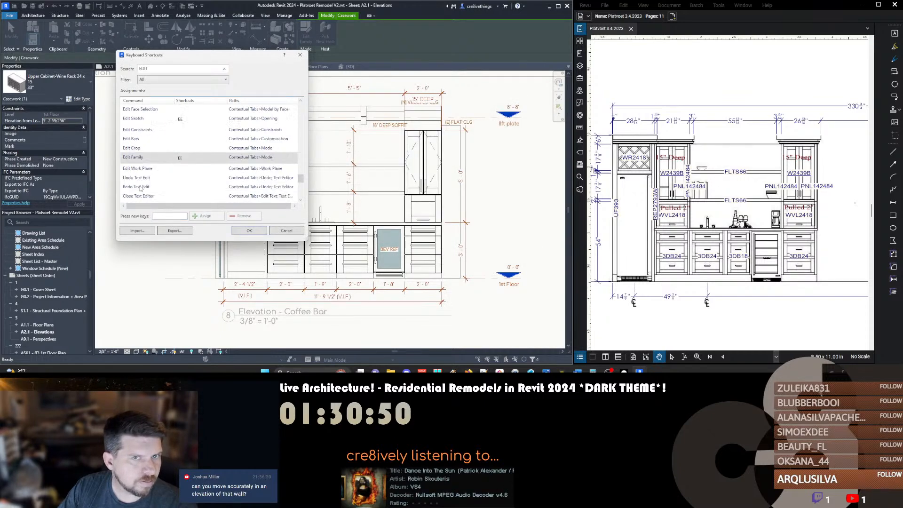
{"action": "scroll", "coordinate": [147, 172], "scroll_direction": "down", "scroll_amount": 1}
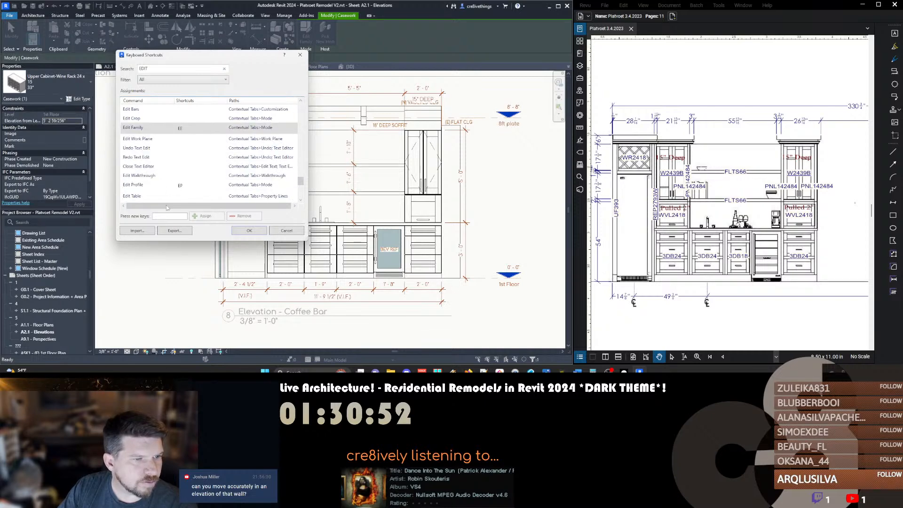
{"action": "scroll", "coordinate": [137, 194], "scroll_direction": "down", "scroll_amount": 2}
{"action": "left_click", "coordinate": [249, 231]}
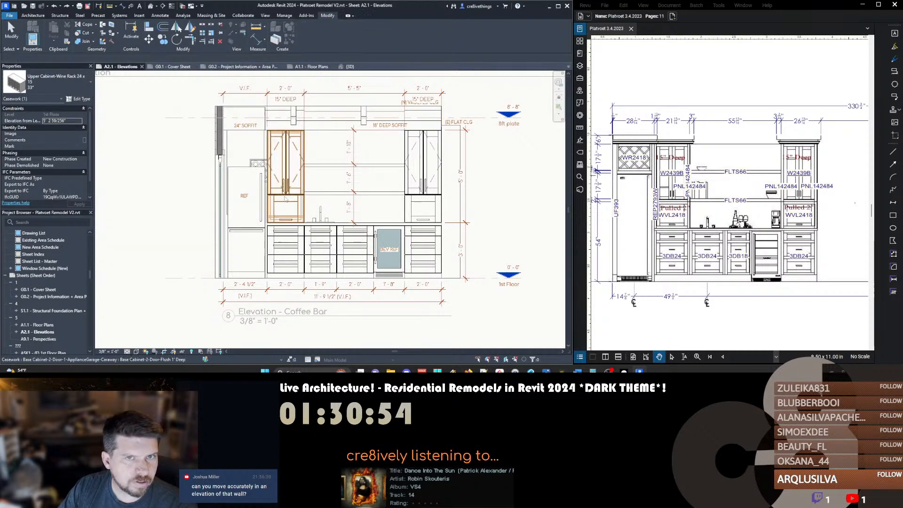
Open the wine rack's family for editing from the coffee bar elevation and show its Placement Side elevation
{"action": "left_click", "coordinate": [221, 207]}
{"action": "left_click", "coordinate": [257, 164]}
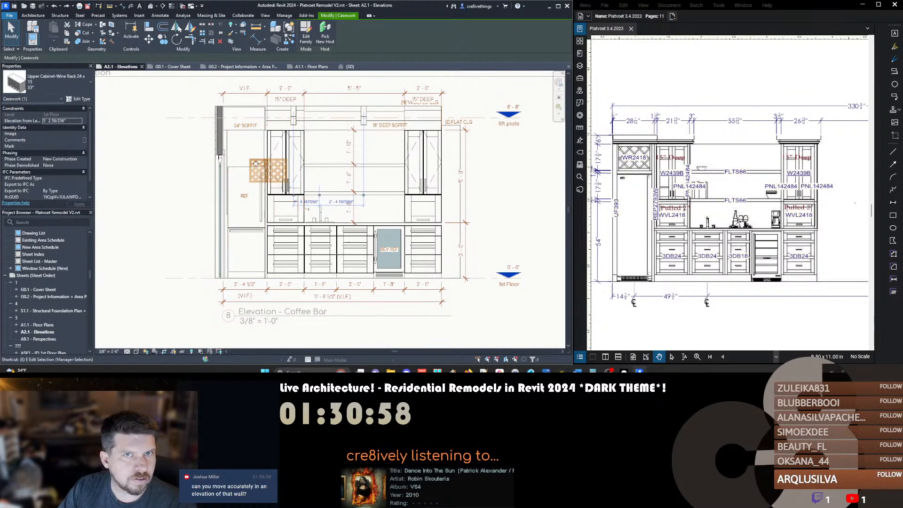
{"action": "double_click", "coordinate": [261, 167]}
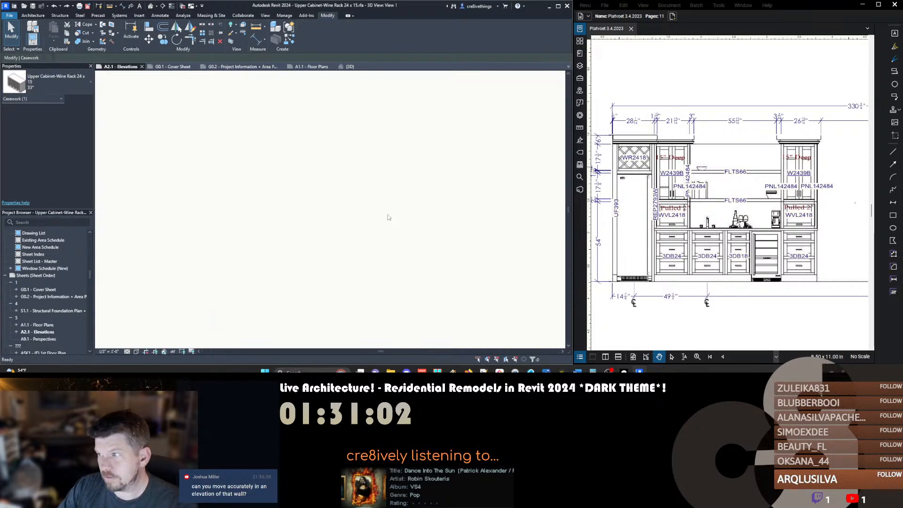
{"action": "left_click", "coordinate": [337, 226]}
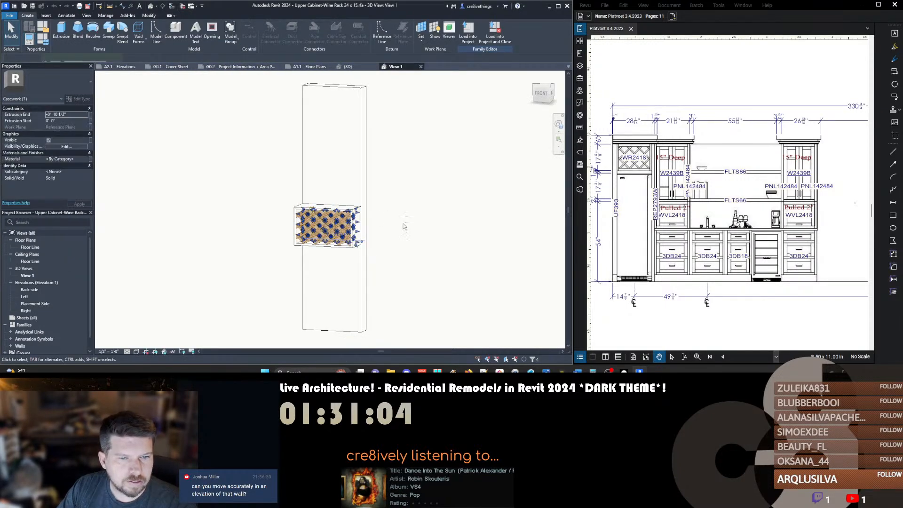
{"action": "left_click", "coordinate": [400, 226]}
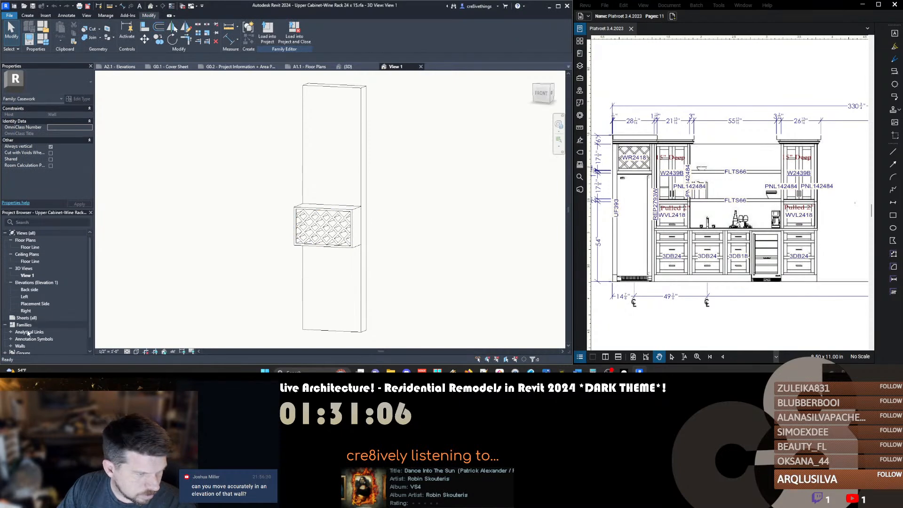
{"action": "double_click", "coordinate": [28, 303]}
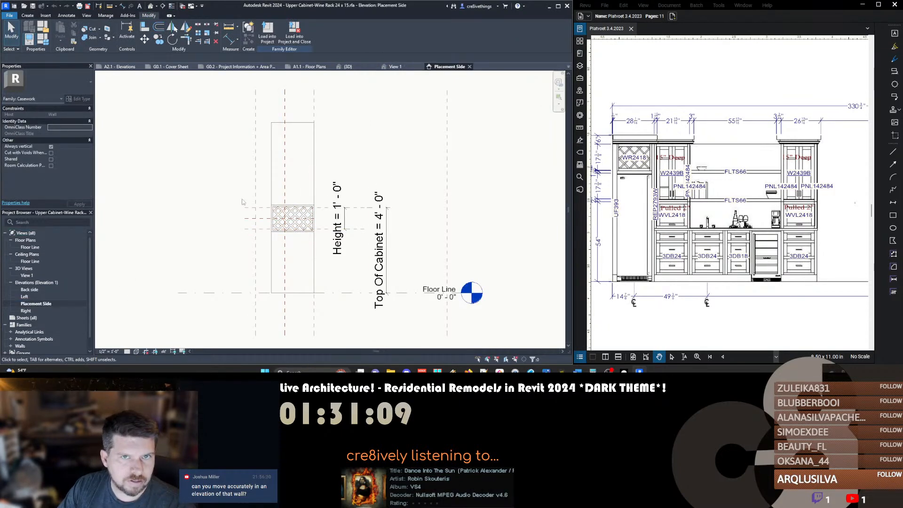
Try to align the left vertical reference plane with the left edge of the family's host wall, and undo the alignment
{"action": "left_click", "coordinate": [255, 207]}
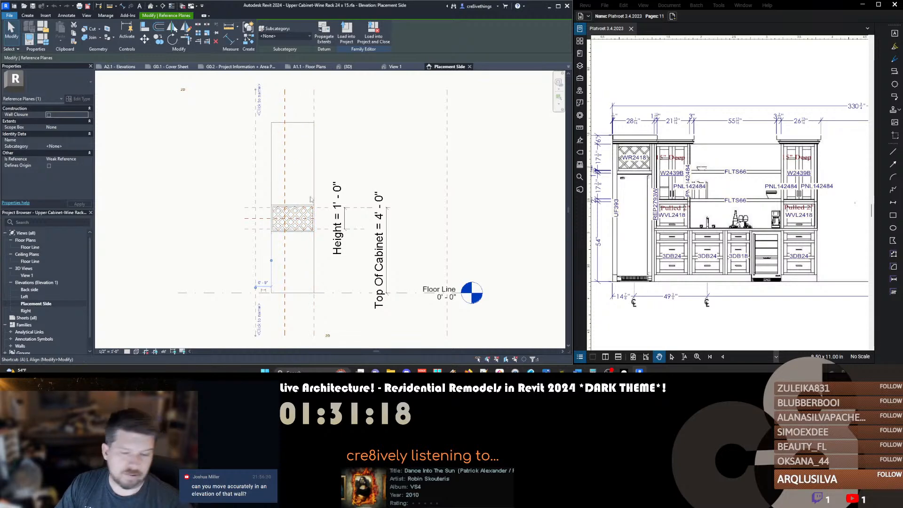
{"action": "key", "text": "a"}
{"action": "key", "text": "l"}
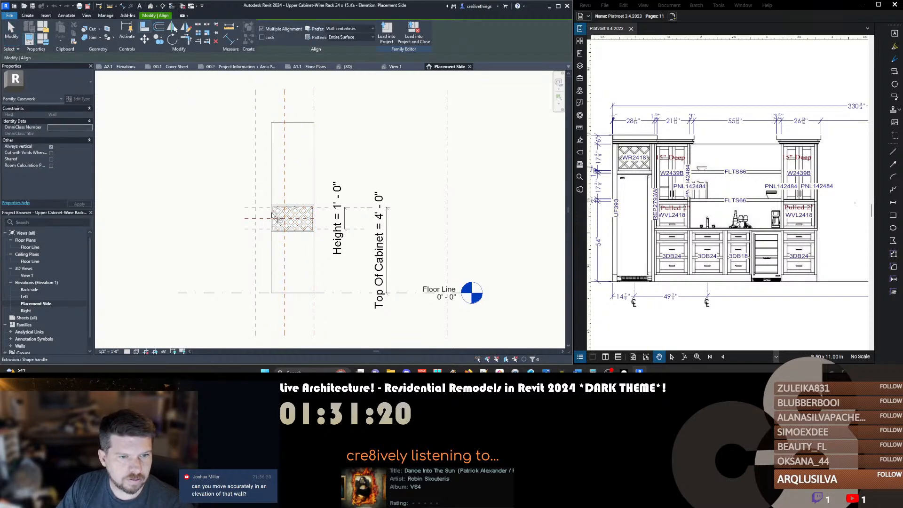
{"action": "left_click", "coordinate": [256, 185]}
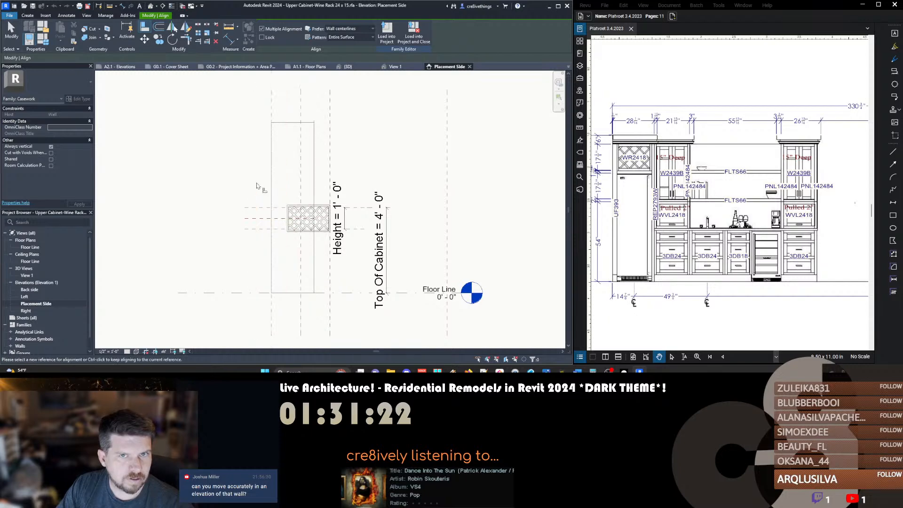
{"action": "key", "text": "ctrl+z"}
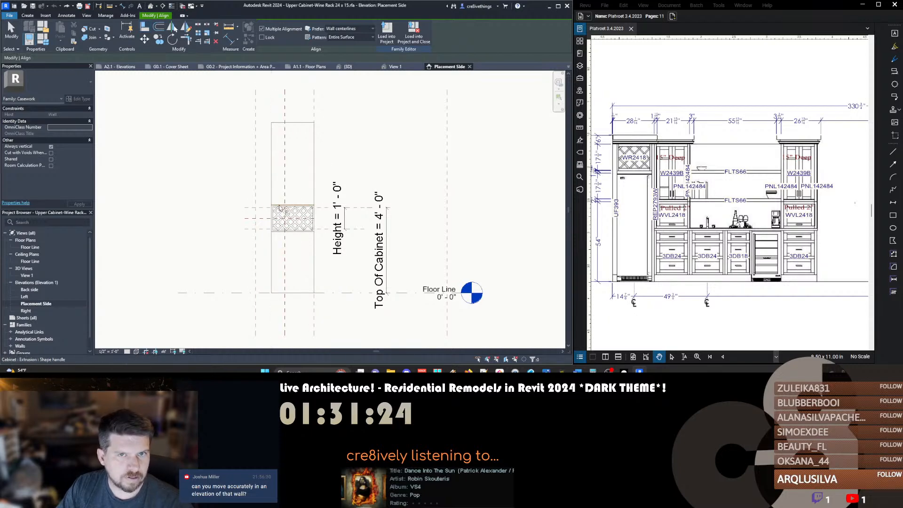
Open the family's Floor Line plan, try to align the right reference plane with the cabinet's right edge, and undo it
{"action": "double_click", "coordinate": [30, 247]}
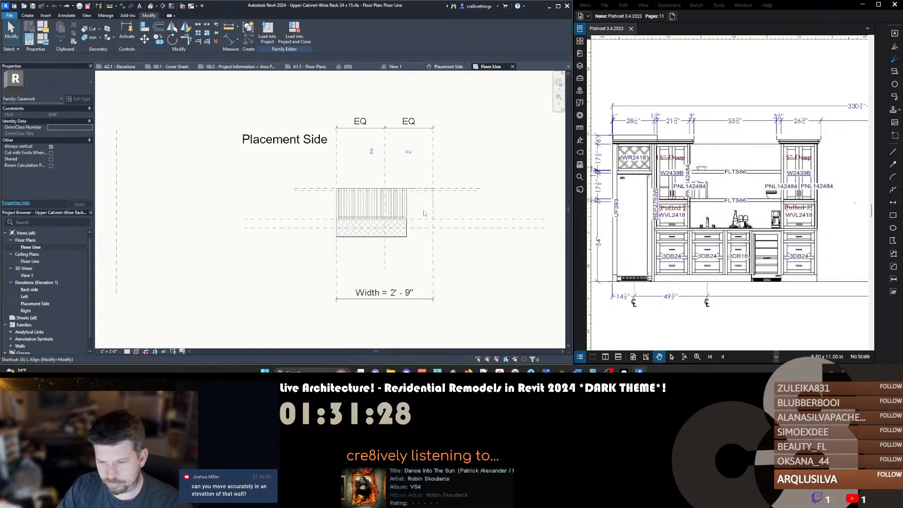
{"action": "key", "text": "a"}
{"action": "key", "text": "l"}
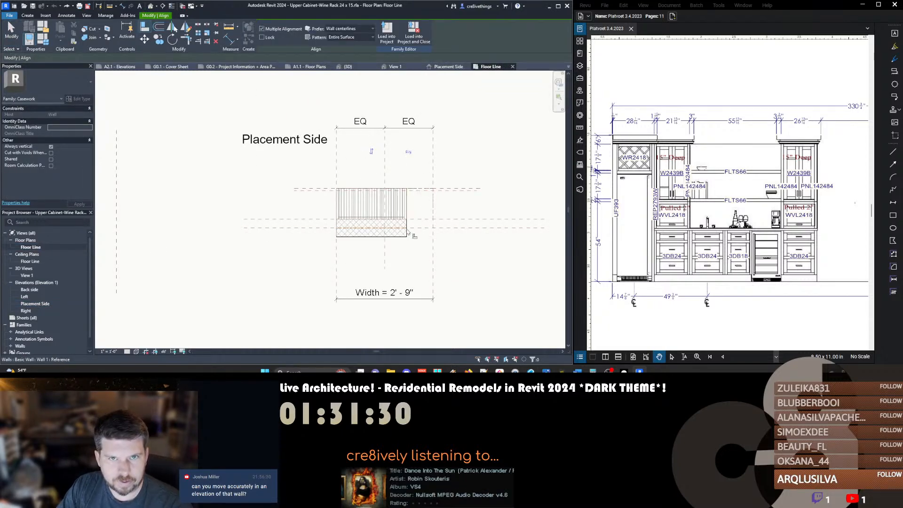
{"action": "left_click", "coordinate": [406, 211]}
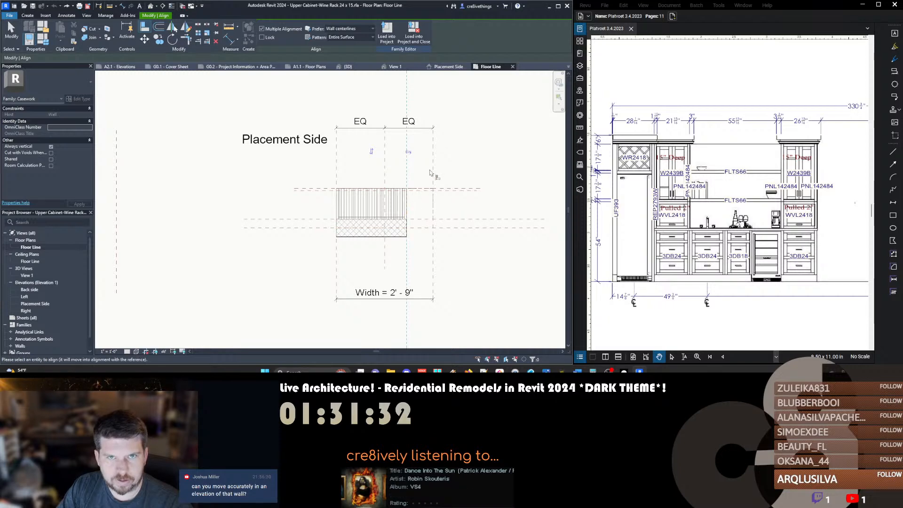
{"action": "left_click", "coordinate": [433, 167]}
{"action": "key", "text": "ctrl+z"}
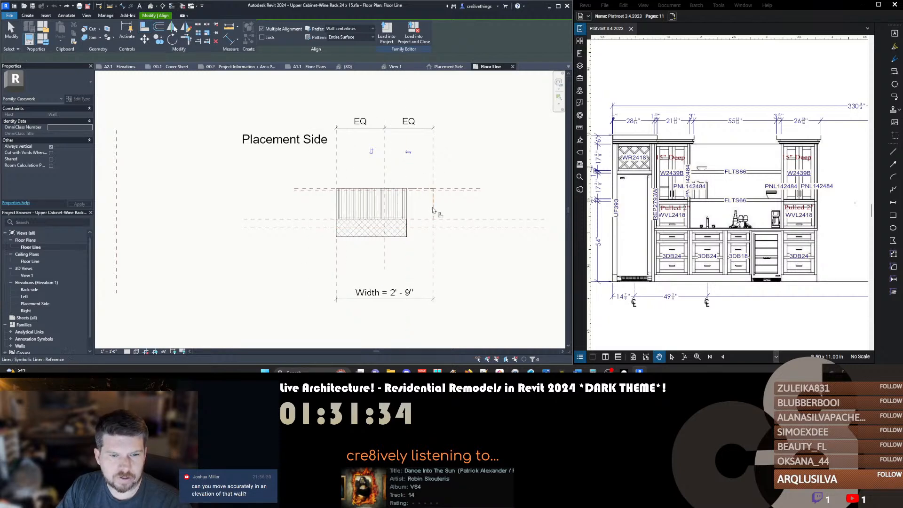
Delete the overall Width dimension below the cabinet in the Floor Line plan
{"action": "key", "text": "Escape"}
{"action": "double_click", "coordinate": [388, 293]}
Try aligning the right reference plane with the cabinet's right edge without the Width dimension, and undo the alignment
{"action": "key", "text": "a"}
{"action": "key", "text": "l"}
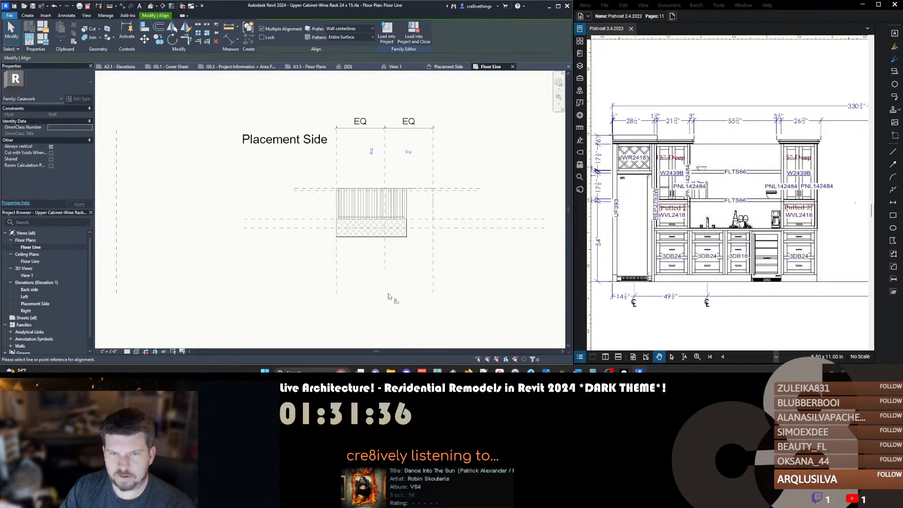
{"action": "left_click", "coordinate": [406, 206]}
{"action": "left_click", "coordinate": [433, 171]}
{"action": "key", "text": "Escape"}
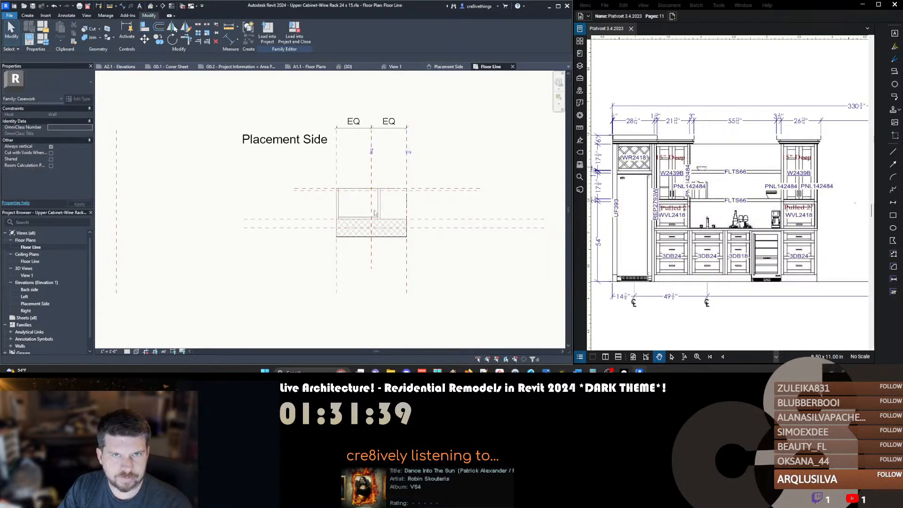
{"action": "key", "text": "ctrl+z"}
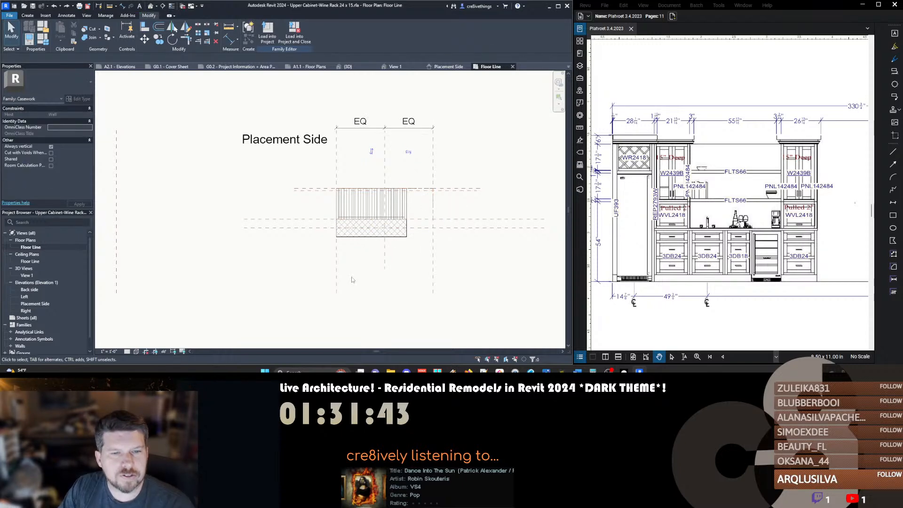
Make the left vertical reference plane define the family's origin, and close the Floor Line plan
{"action": "left_click", "coordinate": [336, 270]}
{"action": "left_click", "coordinate": [48, 165]}
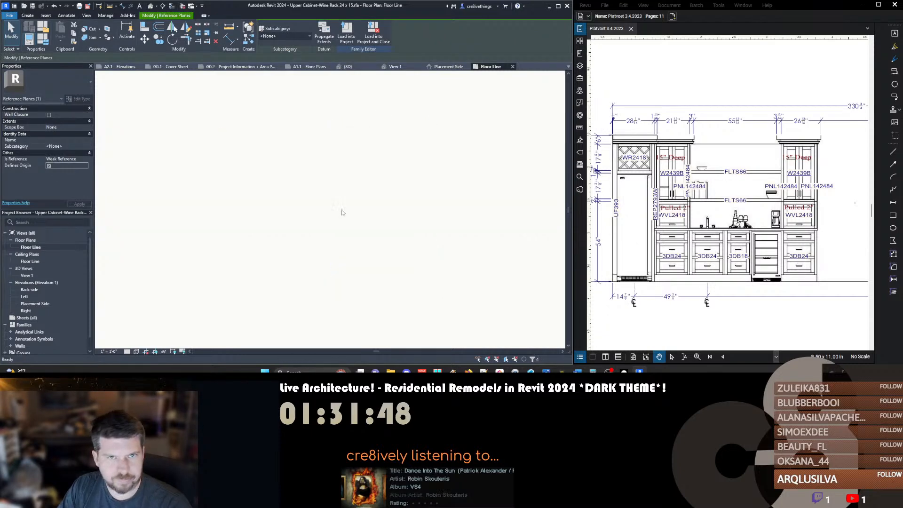
{"action": "scroll", "coordinate": [343, 212], "scroll_direction": "down", "scroll_amount": 2}
{"action": "left_click", "coordinate": [558, 66]}
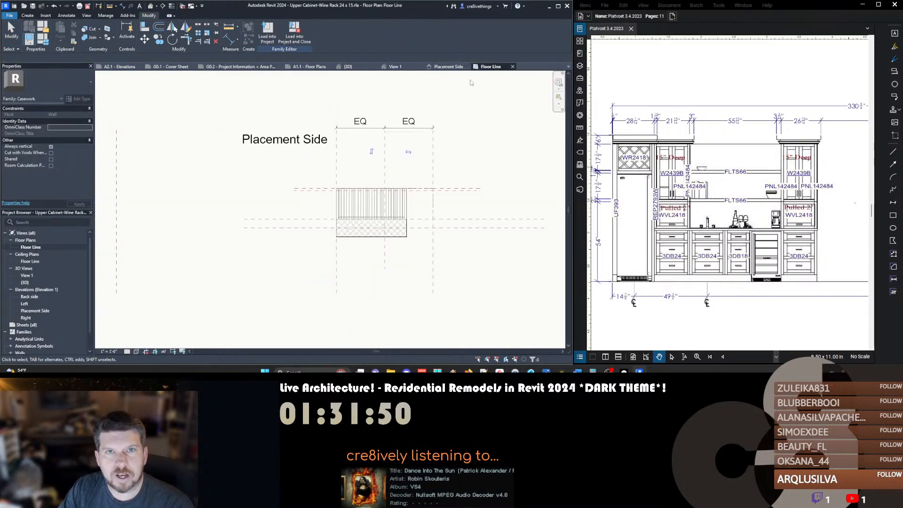
{"action": "left_click", "coordinate": [512, 67]}
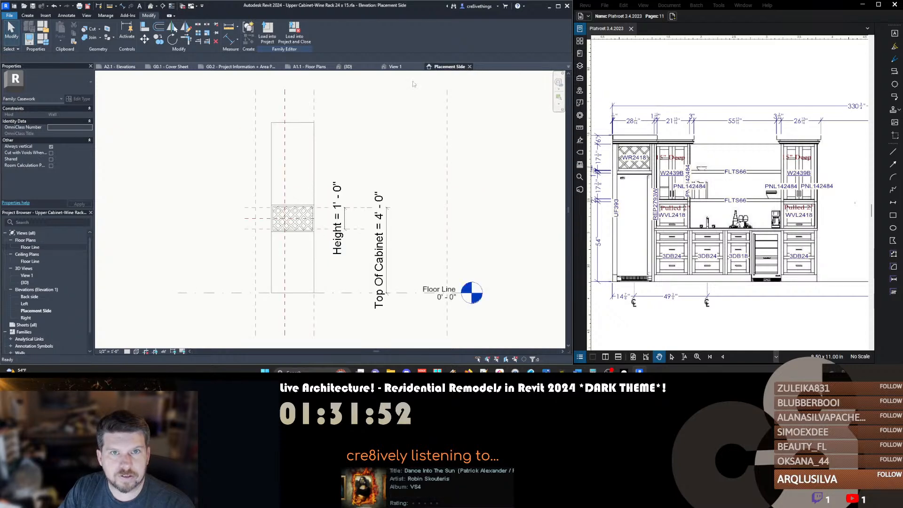
{"action": "left_click", "coordinate": [262, 229]}
{"action": "scroll", "coordinate": [346, 226], "scroll_direction": "up", "scroll_amount": 3}
{"action": "left_click", "coordinate": [173, 27]}
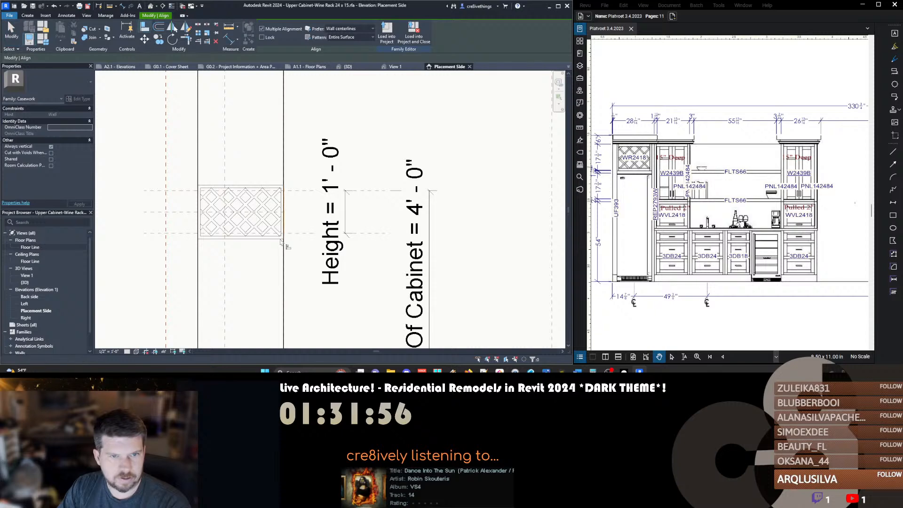
{"action": "left_click", "coordinate": [295, 235]}
{"action": "key", "text": "Escape"}
{"action": "key", "text": "Escape"}
{"action": "key", "text": "Escape"}
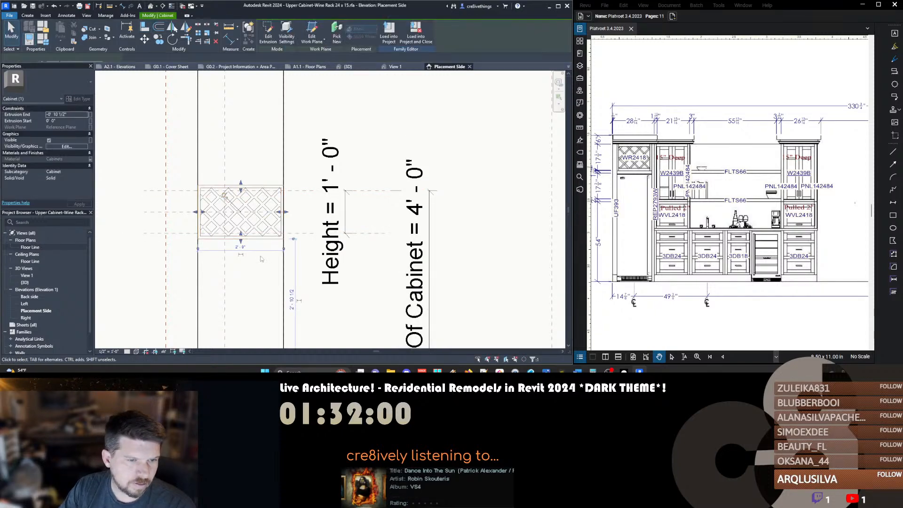
Make the cabinet's lower horizontal reference plane define the origin and load the wine rack family into the Platvoet Remodel project
{"action": "left_click", "coordinate": [295, 232]}
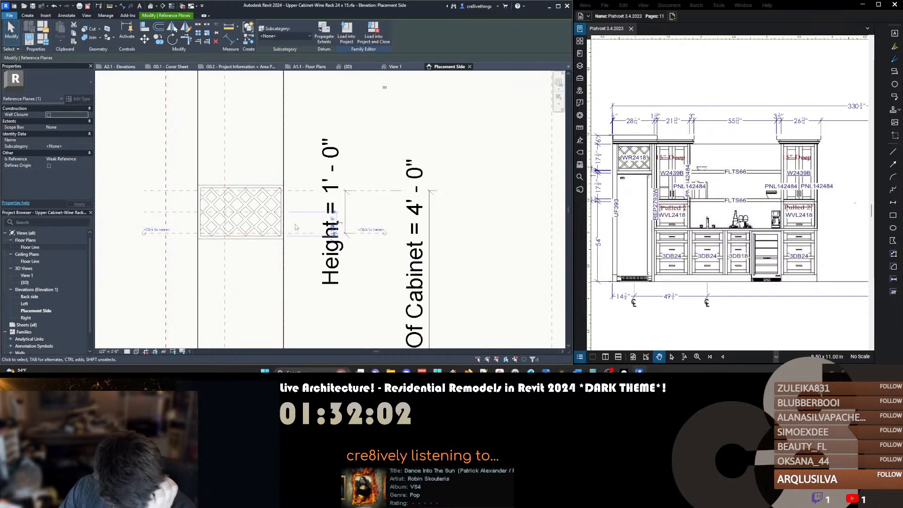
{"action": "key", "text": "Escape"}
{"action": "middle_click_drag", "start_coordinate": [293, 237], "coordinate": [348, 224]}
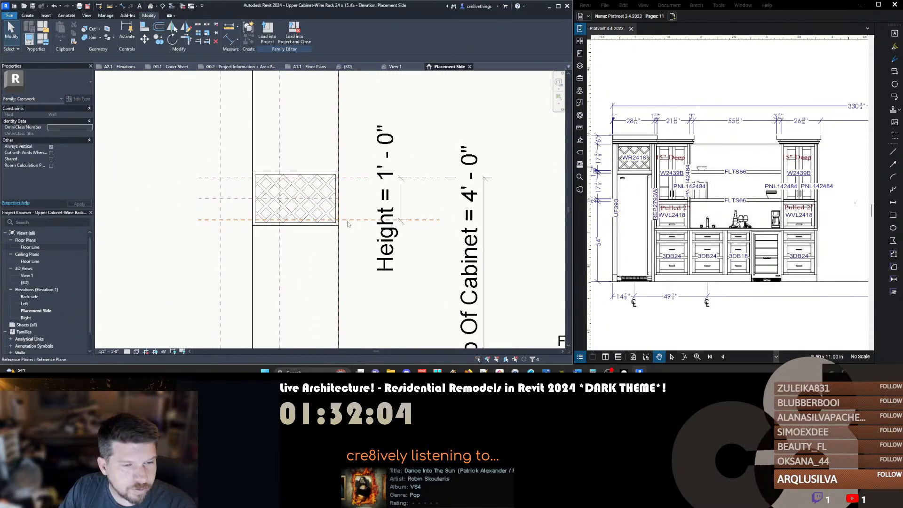
{"action": "left_click", "coordinate": [351, 221]}
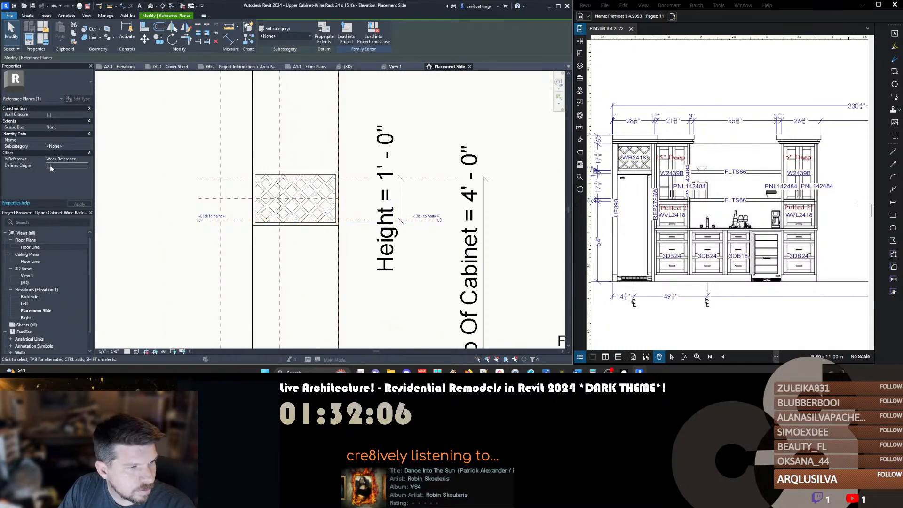
{"action": "left_click", "coordinate": [347, 36]}
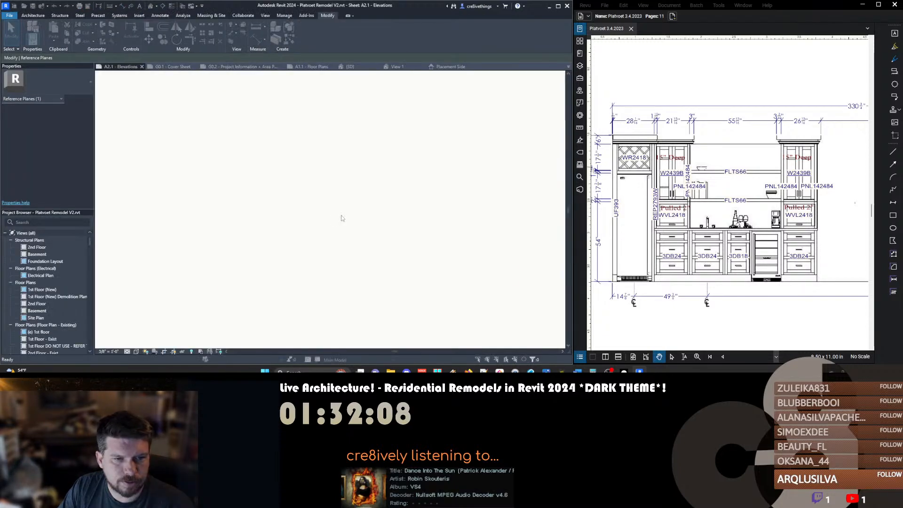
{"action": "left_click", "coordinate": [397, 173]}
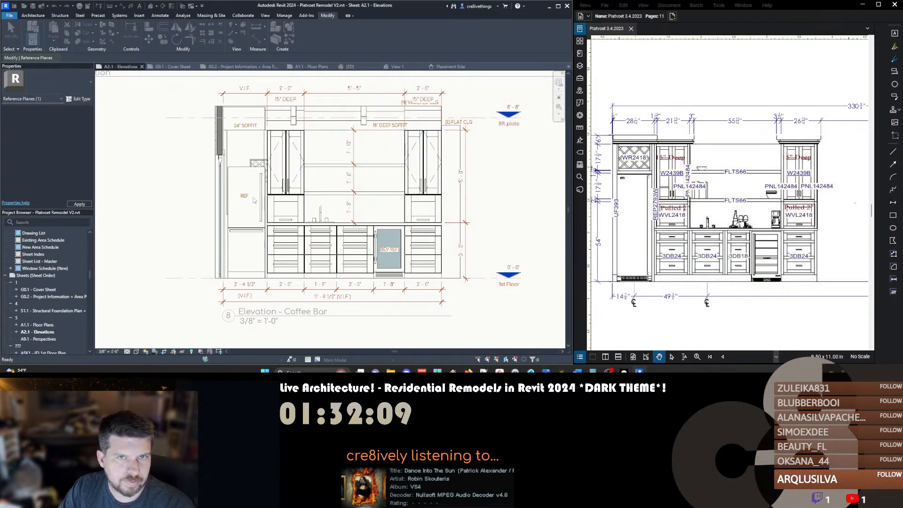
Place a wine rack above the refrigerator in the coffee bar elevation and delete the extra one over the counter
{"action": "left_click", "coordinate": [313, 175]}
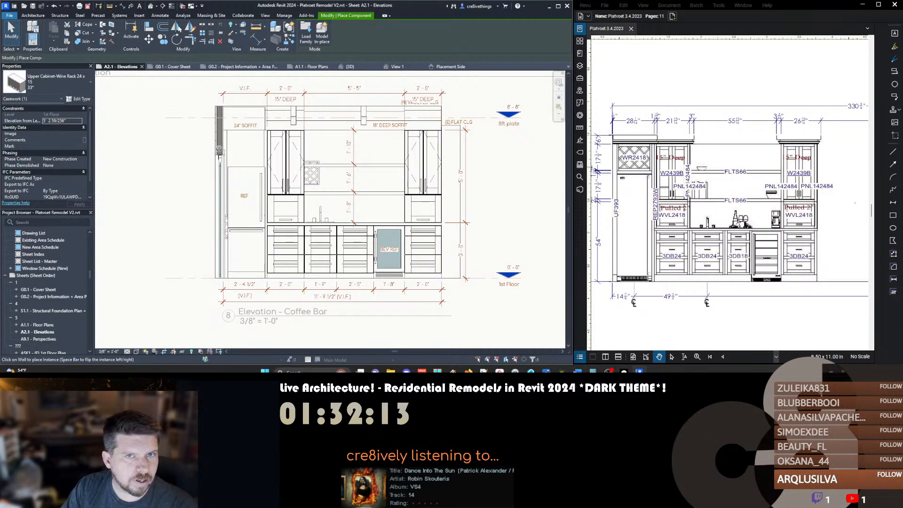
{"action": "key", "text": "c"}
{"action": "key", "text": "s"}
{"action": "left_click", "coordinate": [257, 176]}
{"action": "key", "text": "Escape"}
{"action": "left_click", "coordinate": [310, 175]}
{"action": "key", "text": "Delete"}
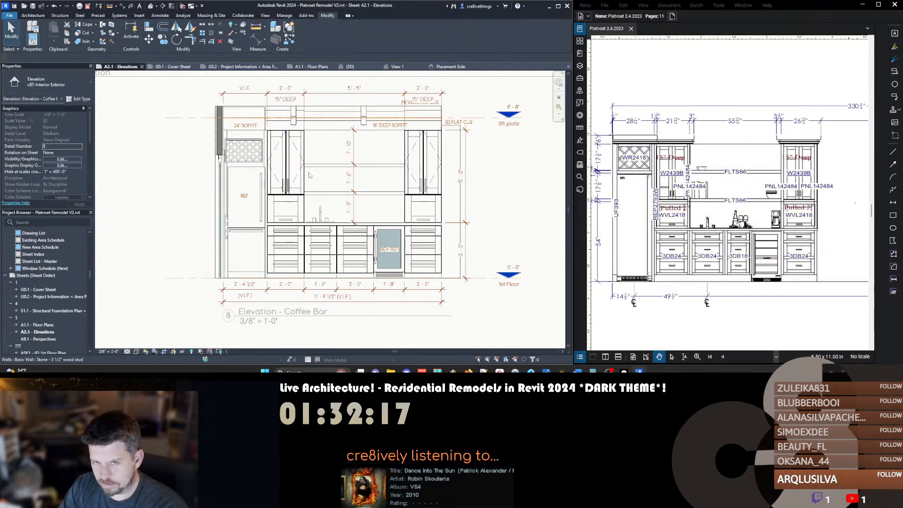
In the 3D view, nudge the wine rack's host wall left by two increments, and return to the A2.1 Elevations sheet
{"action": "left_click", "coordinate": [350, 67]}
{"action": "scroll", "coordinate": [382, 260], "scroll_direction": "up", "scroll_amount": 4}
{"action": "middle_click_drag", "start_coordinate": [383, 260], "coordinate": [477, 301], "text": "shift"}
{"action": "scroll", "coordinate": [373, 187], "scroll_direction": "up", "scroll_amount": 4}
{"action": "middle_click_drag", "start_coordinate": [373, 186], "coordinate": [269, 128], "text": "shift"}
{"action": "middle_click_drag", "start_coordinate": [412, 182], "coordinate": [412, 174]}
{"action": "left_click", "coordinate": [414, 252]}
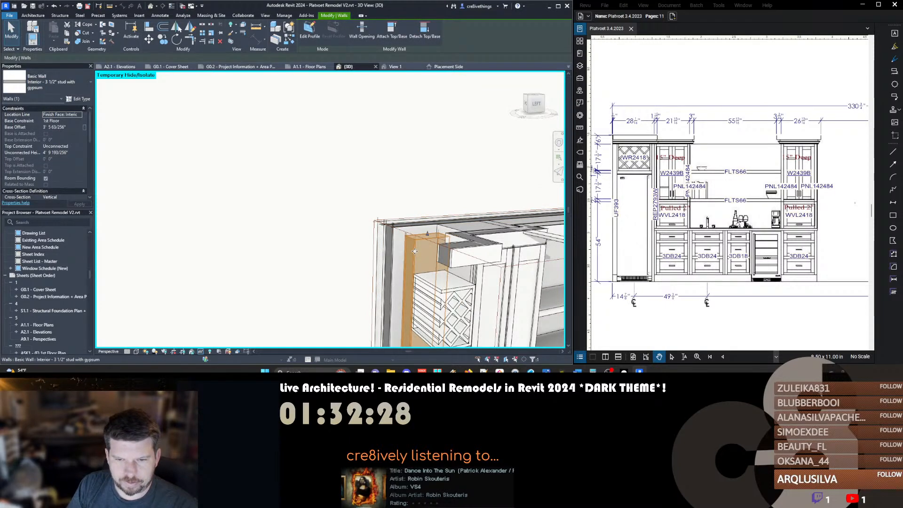
{"action": "key", "text": "Left"}
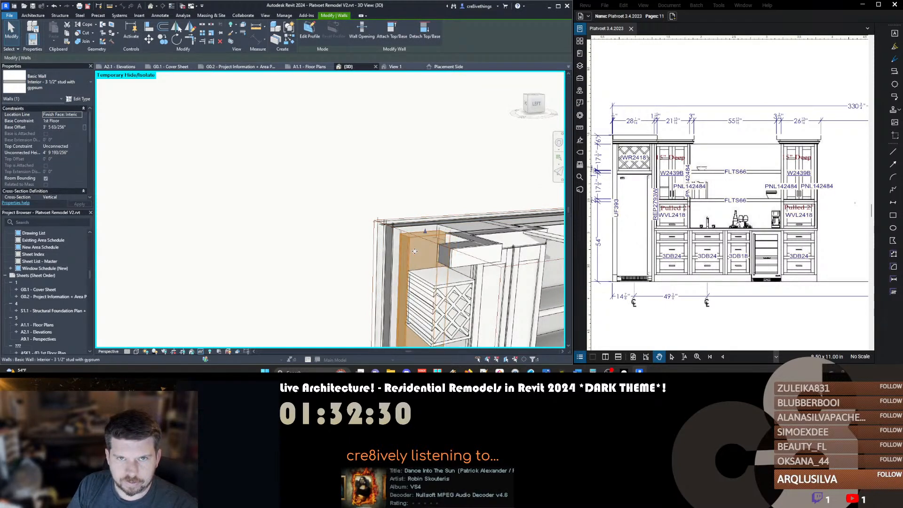
{"action": "key", "text": "Left"}
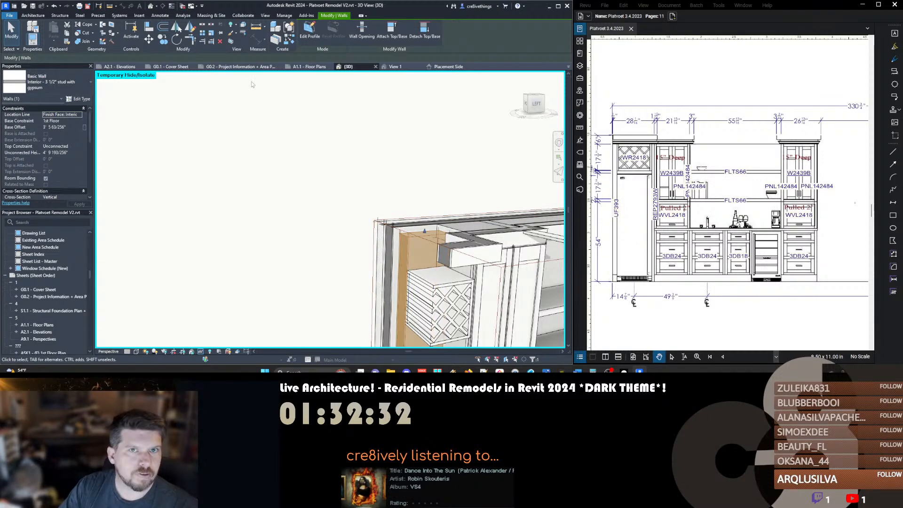
{"action": "left_click", "coordinate": [131, 67]}
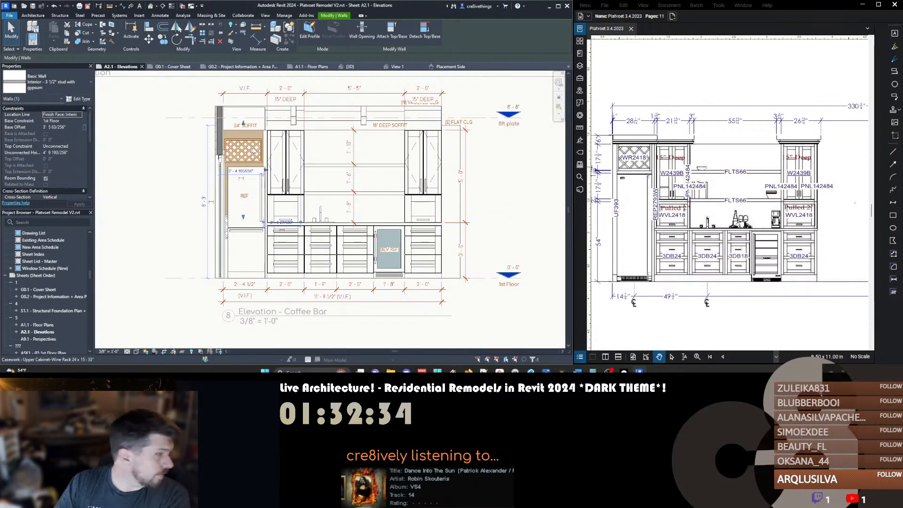
Align the wine rack's right edge with the left edge of the adjacent upper cabinet
{"action": "scroll", "coordinate": [255, 140], "scroll_direction": "up", "scroll_amount": 2}
{"action": "key", "text": "a"}
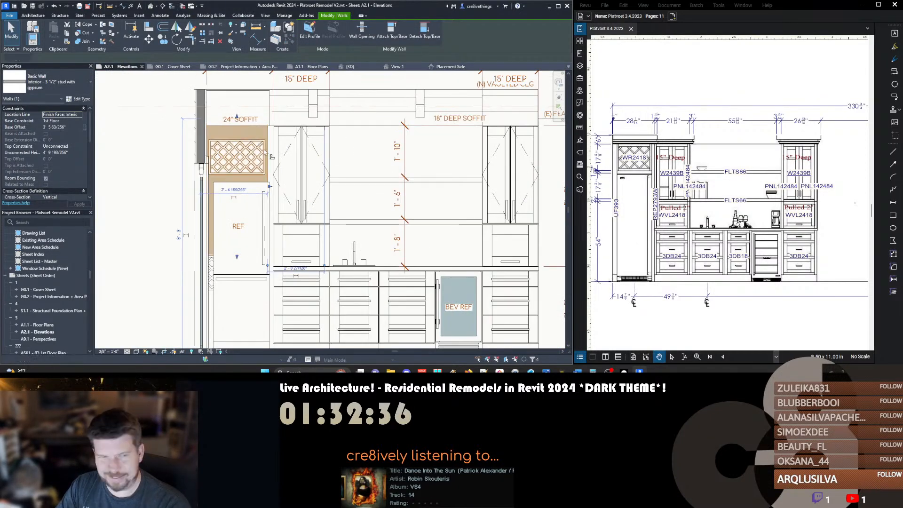
{"action": "key", "text": "l"}
{"action": "left_click", "coordinate": [265, 152]}
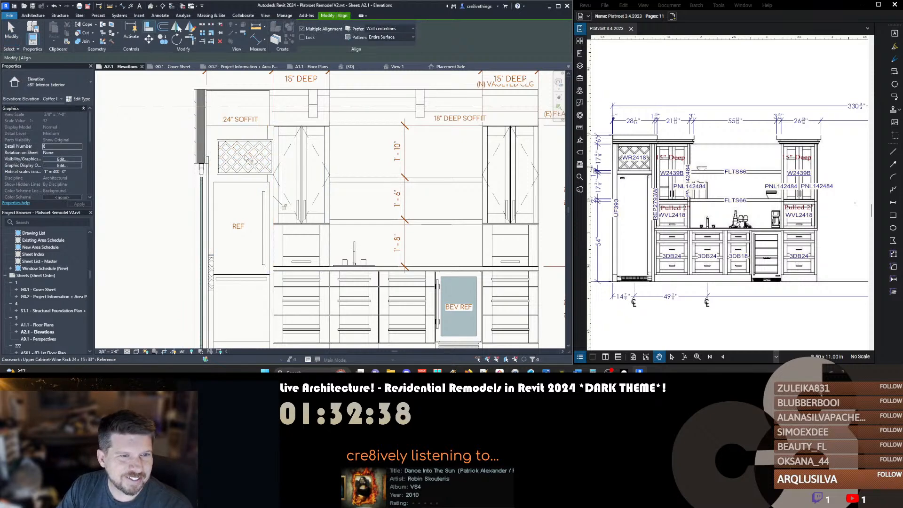
{"action": "key", "text": "Escape"}
{"action": "key", "text": "Escape"}
{"action": "left_click", "coordinate": [235, 155]}
{"action": "scroll", "coordinate": [240, 176], "scroll_direction": "down", "scroll_amount": 1}
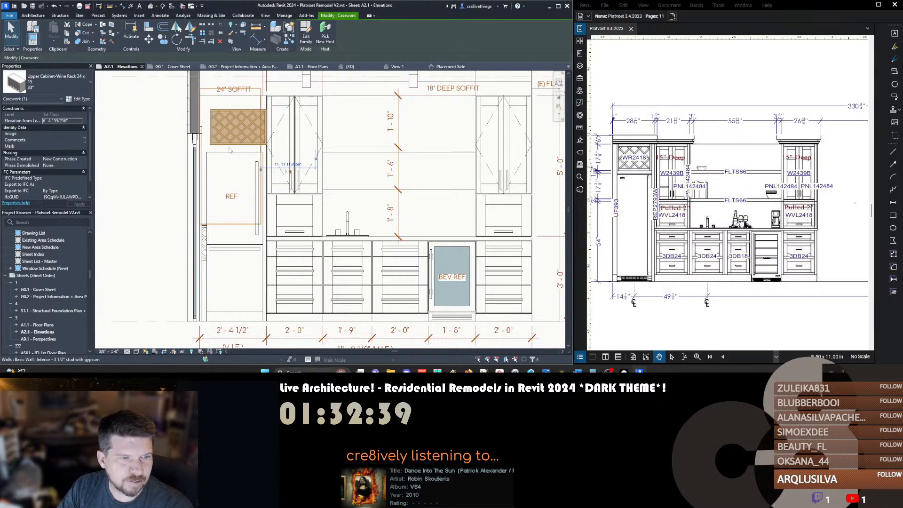
{"action": "scroll", "coordinate": [236, 203], "scroll_direction": "down", "scroll_amount": 1}
{"action": "middle_click_drag", "start_coordinate": [236, 203], "coordinate": [228, 161]}
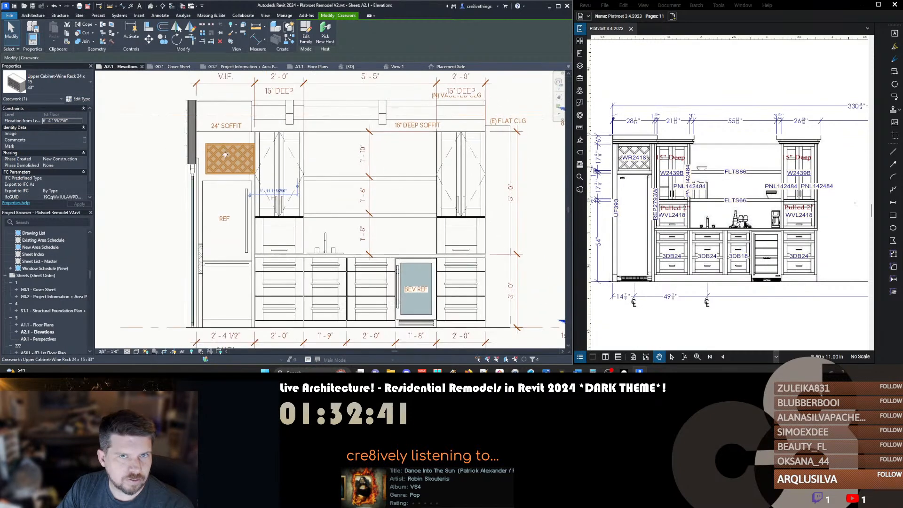
{"action": "left_click", "coordinate": [210, 190]}
{"action": "key", "text": "Escape"}
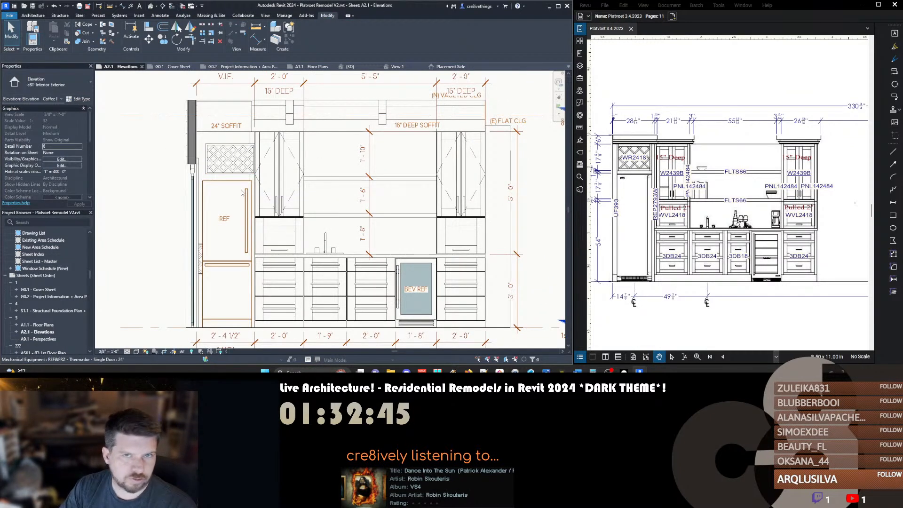
Align the wine rack's right edge with the right edge of the refrigerator below it
{"action": "scroll", "coordinate": [241, 190], "scroll_direction": "up", "scroll_amount": 1}
{"action": "key", "text": "a"}
{"action": "key", "text": "l"}
{"action": "left_click", "coordinate": [256, 206]}
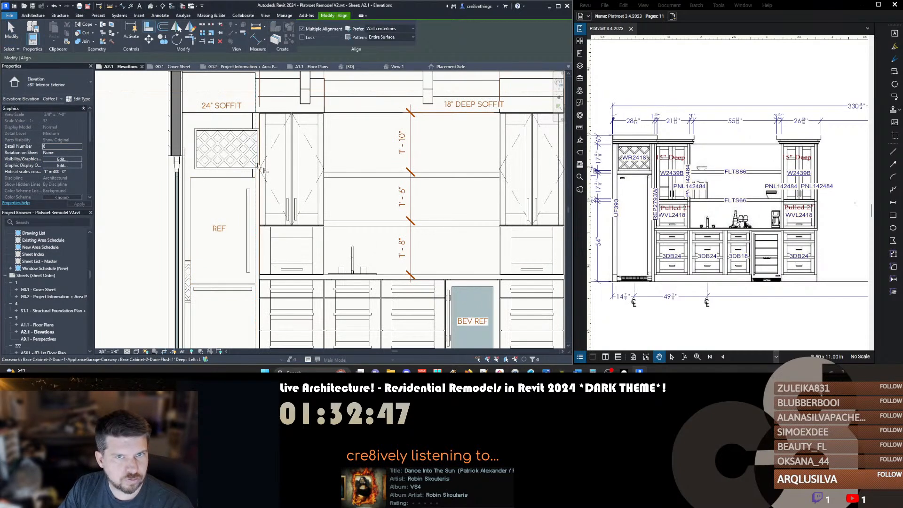
{"action": "left_click", "coordinate": [258, 165]}
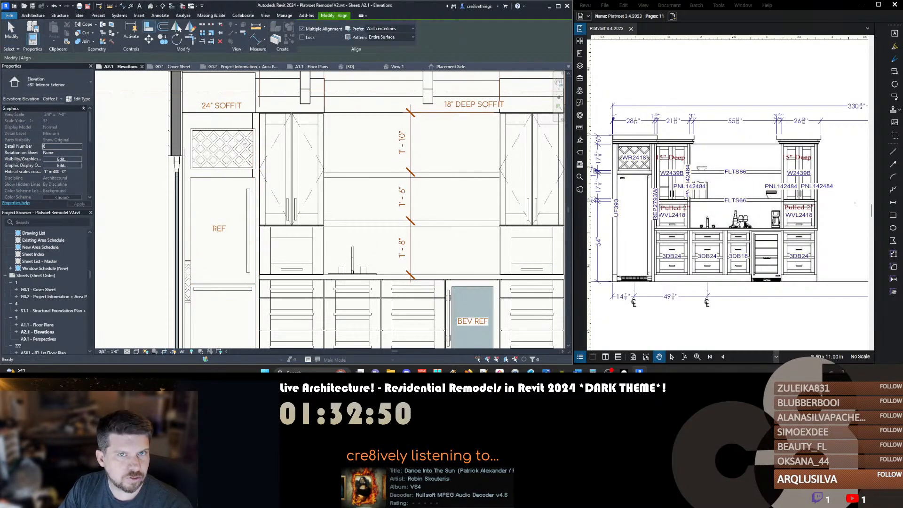
{"action": "key", "text": "Escape"}
{"action": "key", "text": "Escape"}
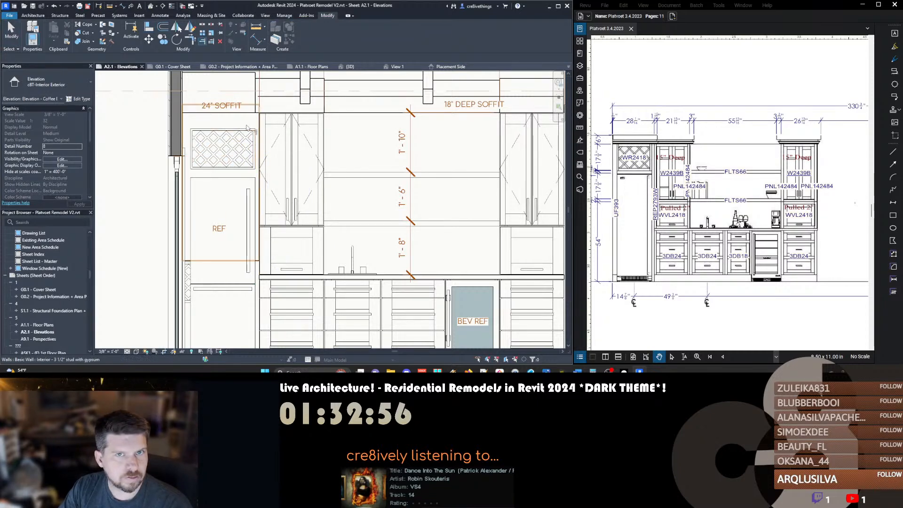
Shorten the wine rack's host wall by raising its bottom edge from behind the refrigerator up to the rack
{"action": "left_click", "coordinate": [237, 109]}
{"action": "left_click", "coordinate": [239, 127]}
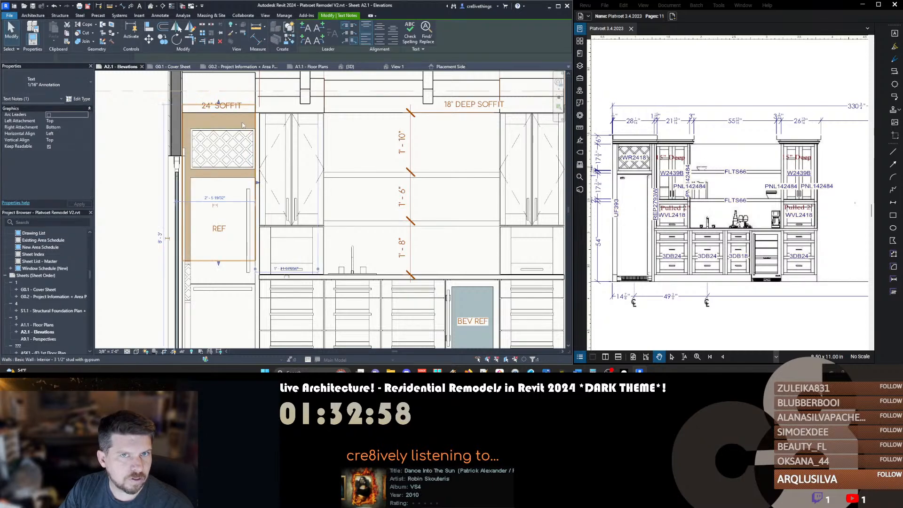
{"action": "left_click_drag", "start_coordinate": [219, 265], "coordinate": [220, 169]}
{"action": "key", "text": "Escape"}
{"action": "middle_click_drag", "start_coordinate": [217, 125], "coordinate": [222, 145]}
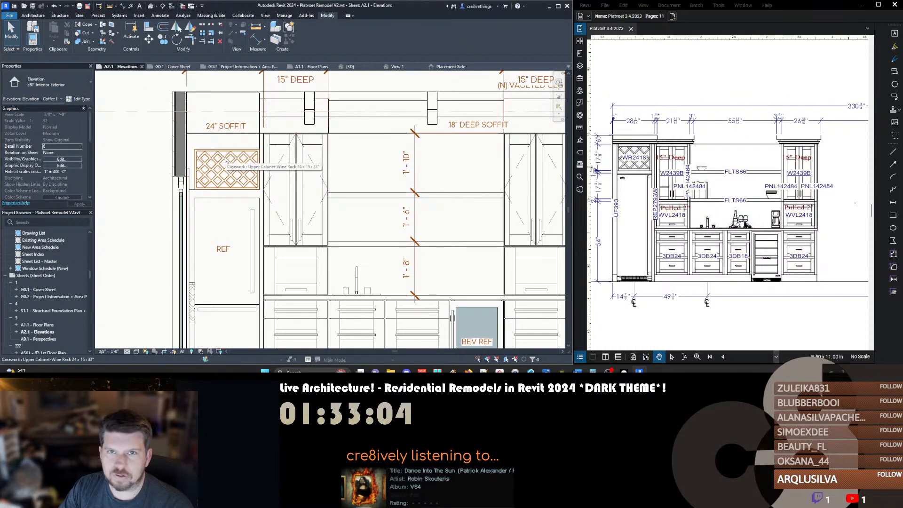
Move the wine rack above the refrigerator straight up by 1.5 inches
{"action": "left_click", "coordinate": [225, 159]}
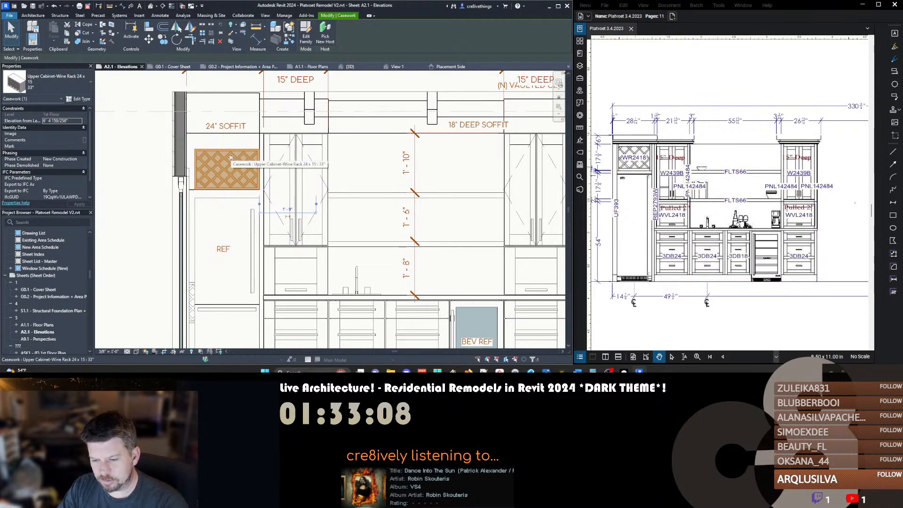
{"action": "key", "text": "m"}
{"action": "key", "text": "v"}
{"action": "left_click", "coordinate": [219, 156]}
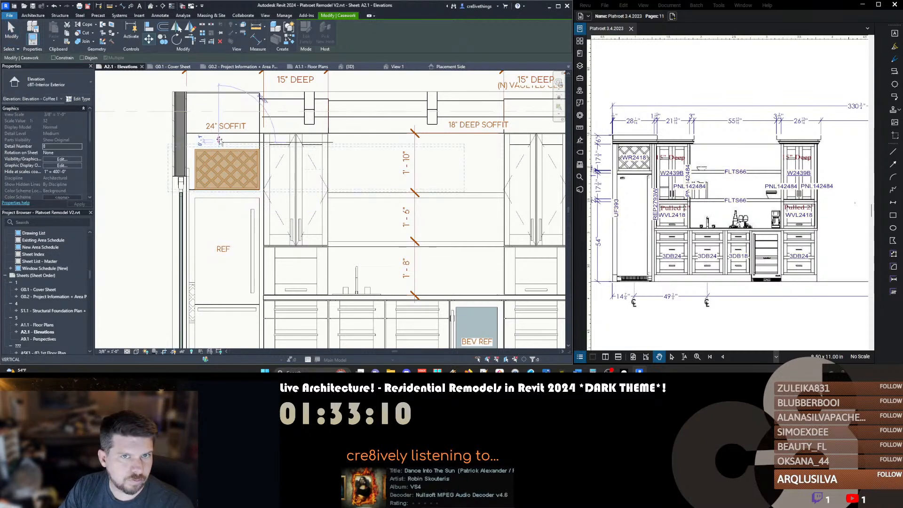
{"action": "type", "text": "0 1.5"}
{"action": "key", "text": "Return"}
{"action": "key", "text": "Escape"}
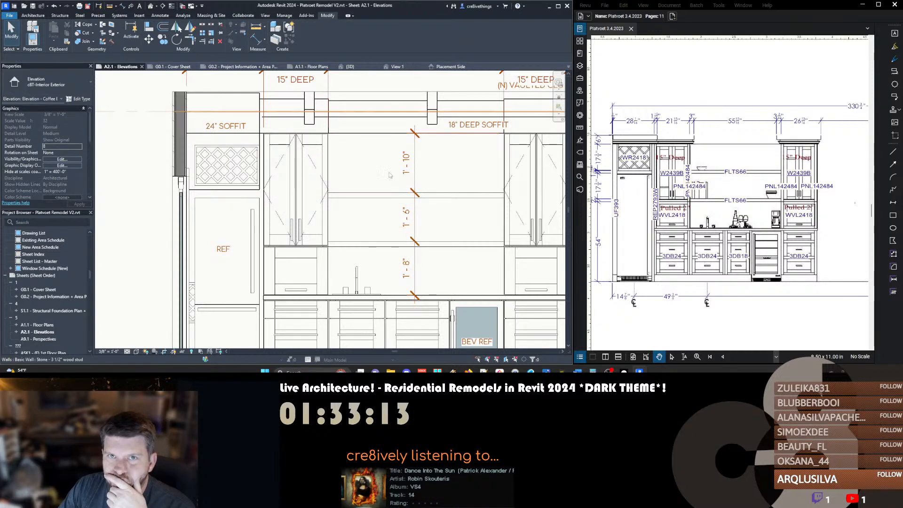
Dimension the height from the 1st Floor level to the lower floating shelf, placing the dimension to the right of the coffee bar elevation
{"action": "scroll", "coordinate": [330, 176], "scroll_direction": "down", "scroll_amount": 3}
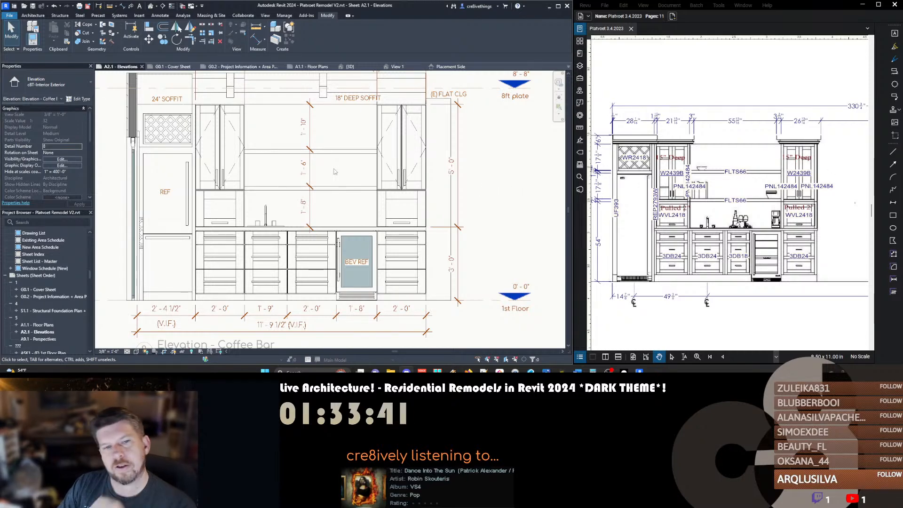
{"action": "scroll", "coordinate": [334, 171], "scroll_direction": "down", "scroll_amount": 3}
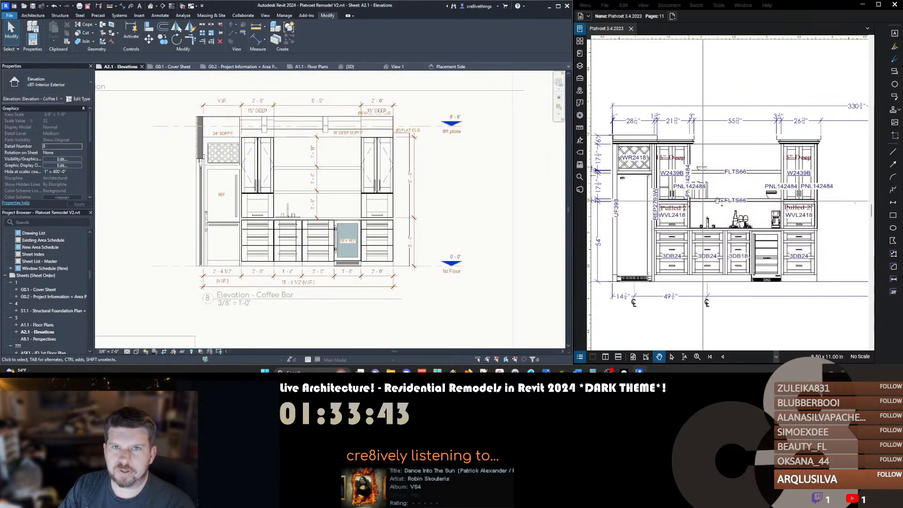
{"action": "left_click_drag", "start_coordinate": [637, 203], "coordinate": [664, 201]}
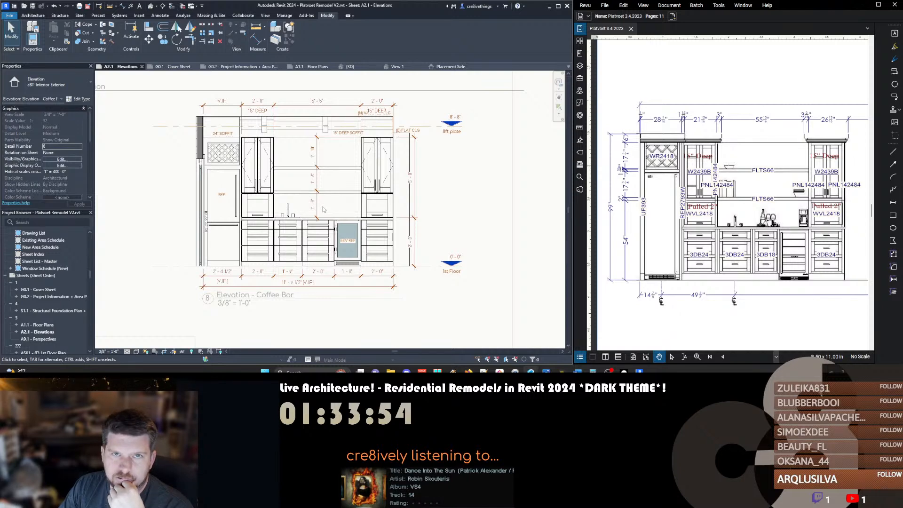
{"action": "key", "text": "d"}
{"action": "key", "text": "i"}
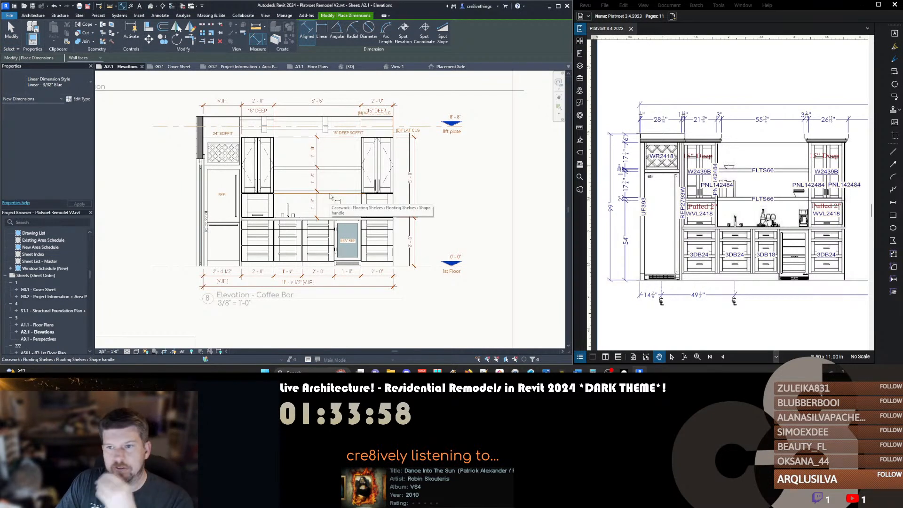
{"action": "left_click", "coordinate": [332, 195]}
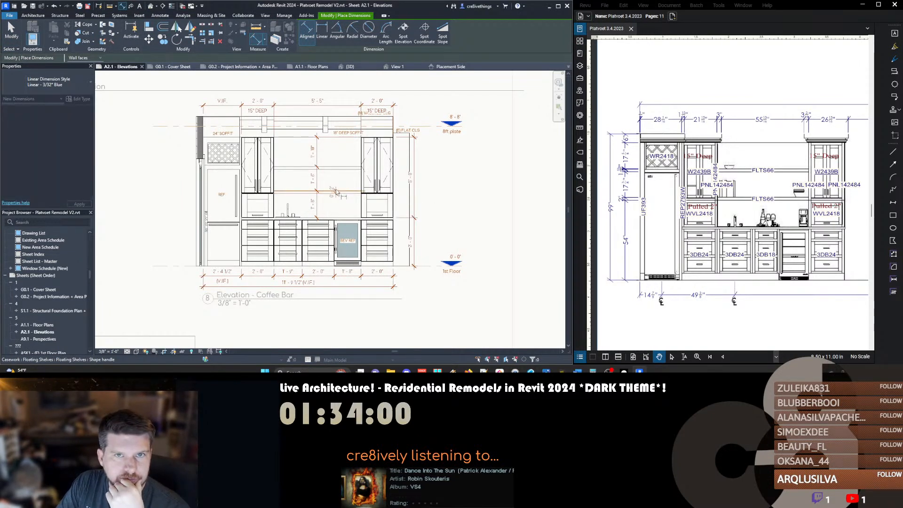
{"action": "key", "text": "Escape"}
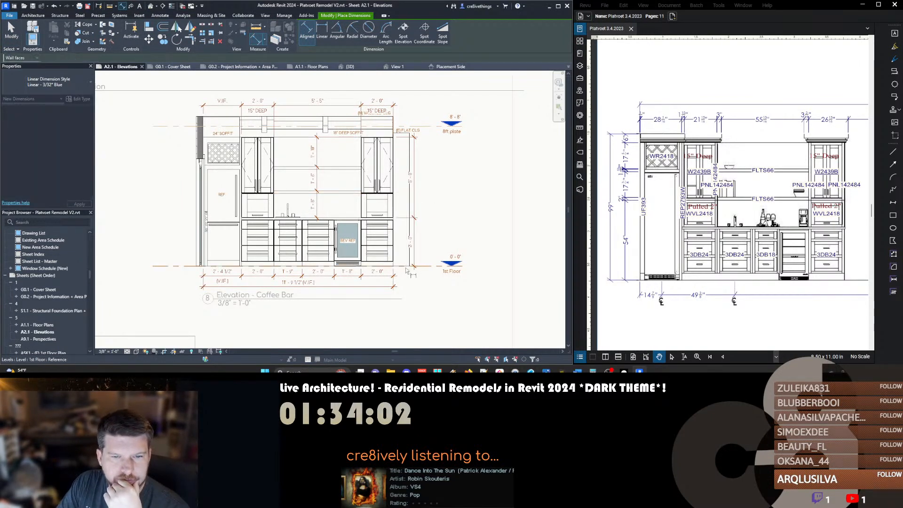
{"action": "left_click", "coordinate": [350, 193]}
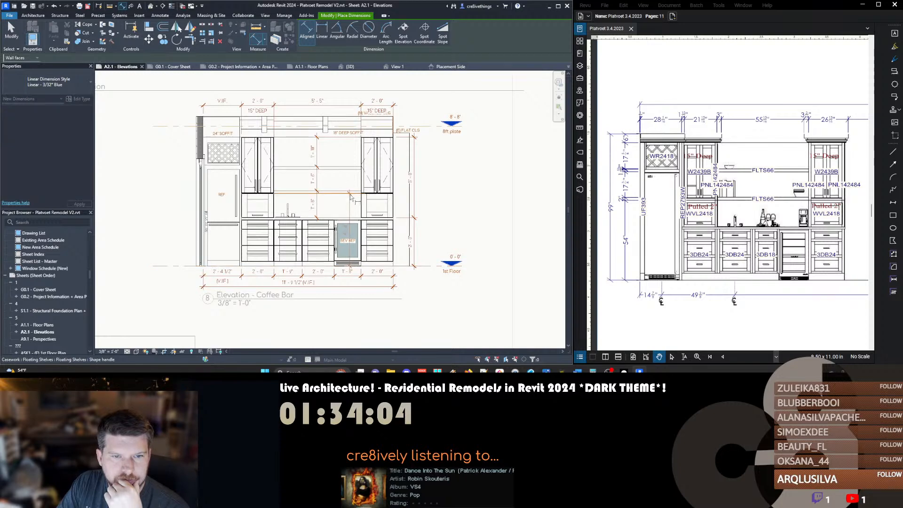
{"action": "left_click", "coordinate": [433, 206]}
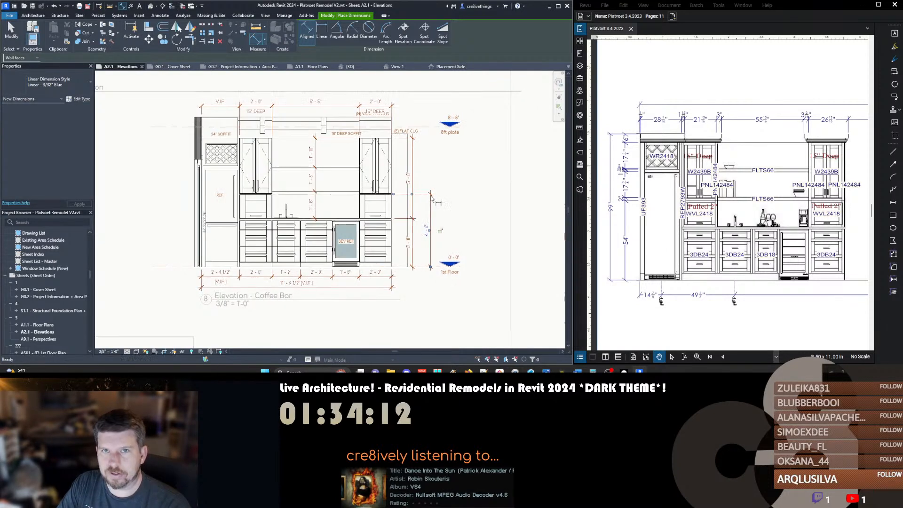
{"action": "key", "text": "Escape"}
Try to extend the new vertical dimension with witness lines at the upper floating shelf and the soffit
{"action": "key", "text": "e"}
{"action": "key", "text": "w"}
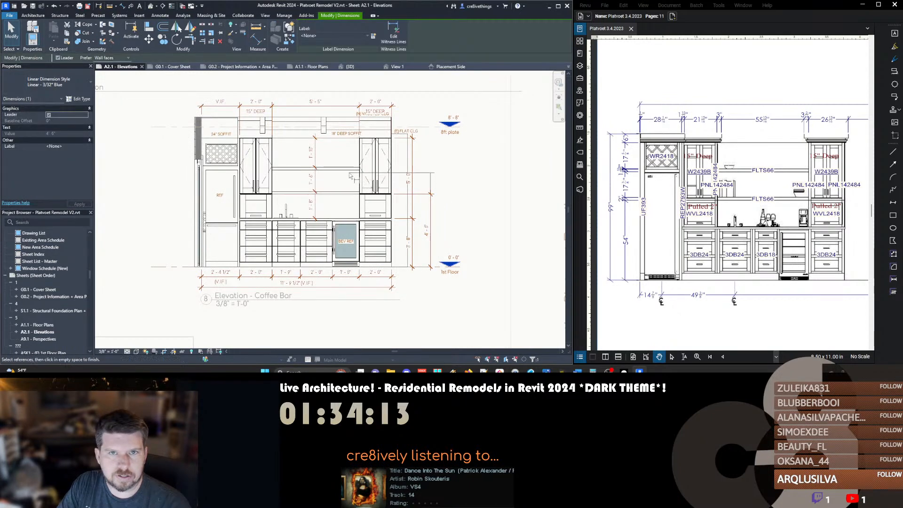
{"action": "left_click", "coordinate": [348, 170]}
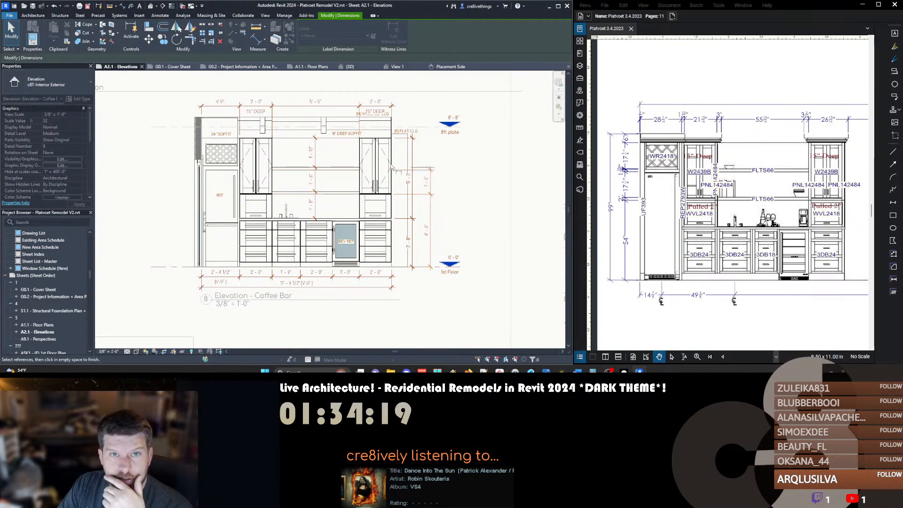
{"action": "left_click", "coordinate": [335, 140]}
{"action": "key", "text": "Escape"}
{"action": "key", "text": "Escape"}
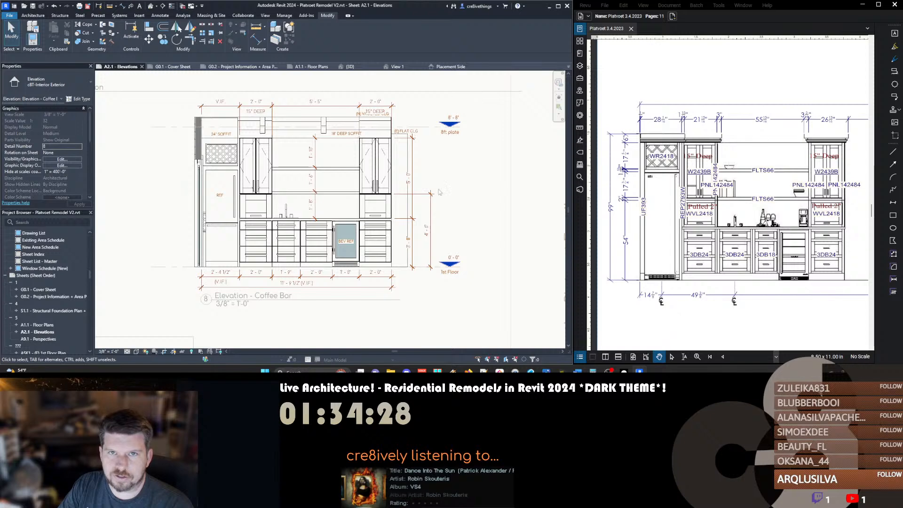
Delete the older vertical 5'-0" and 3'-0" dimension string beside the coffee bar's right-hand cabinets
{"action": "left_click", "coordinate": [413, 183]}
{"action": "key", "text": "Delete"}
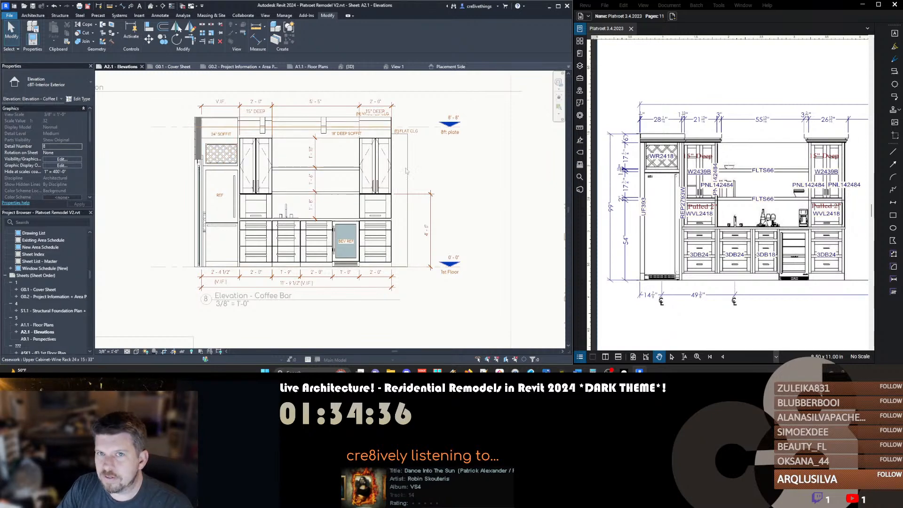
Change the wine rack's type to the 33" version of Upper Cabinet-Wine Rack 24 x 24
{"action": "left_click", "coordinate": [221, 153]}
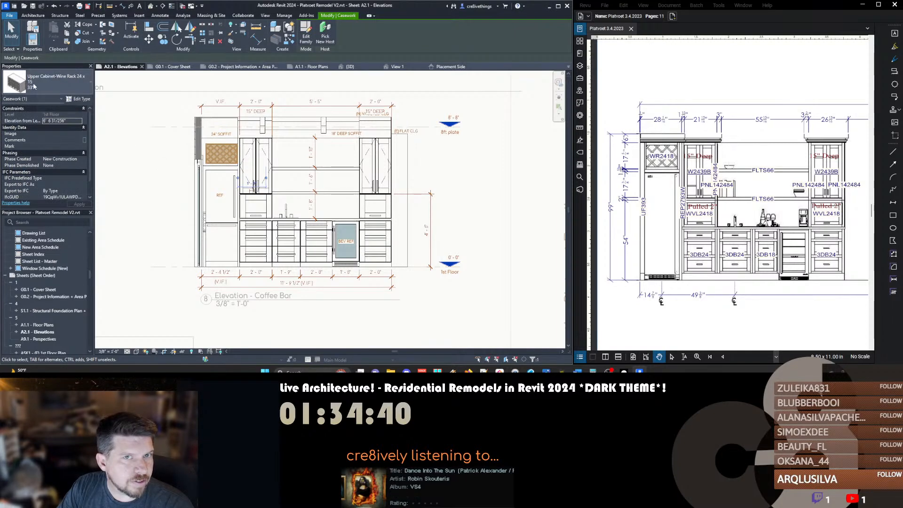
{"action": "left_click", "coordinate": [58, 80]}
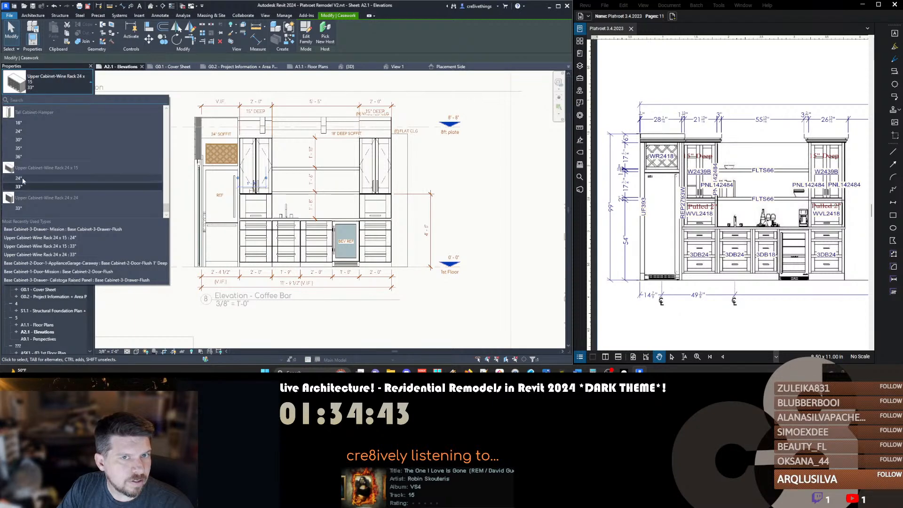
{"action": "left_click", "coordinate": [32, 210]}
{"action": "scroll", "coordinate": [224, 153], "scroll_direction": "up", "scroll_amount": 3}
Nudge the larger wine rack left and slightly down so it sits roughly over the refrigerator
{"action": "key", "text": "Left"}
{"action": "key", "text": "Left"}
{"action": "key", "text": "Left"}
{"action": "key", "text": "Left"}
{"action": "key", "text": "Left"}
{"action": "key", "text": "Left"}
{"action": "key", "text": "Left"}
{"action": "key", "text": "Left"}
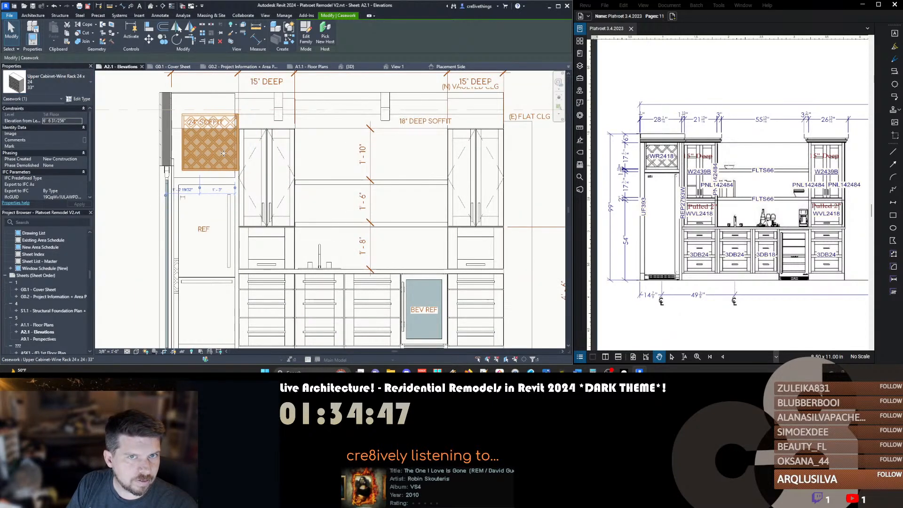
{"action": "key", "text": "Right"}
{"action": "key", "text": "Right"}
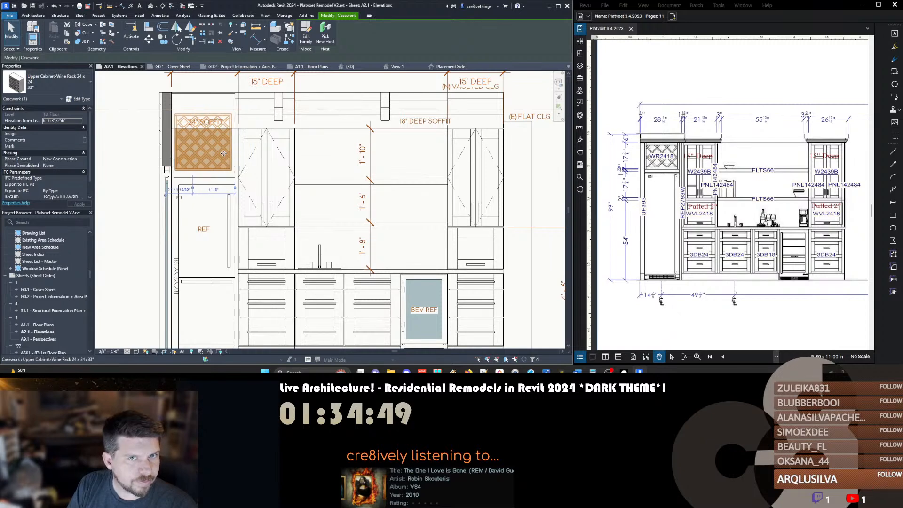
{"action": "key", "text": "Down"}
{"action": "key", "text": "Down"}
{"action": "key", "text": "Up"}
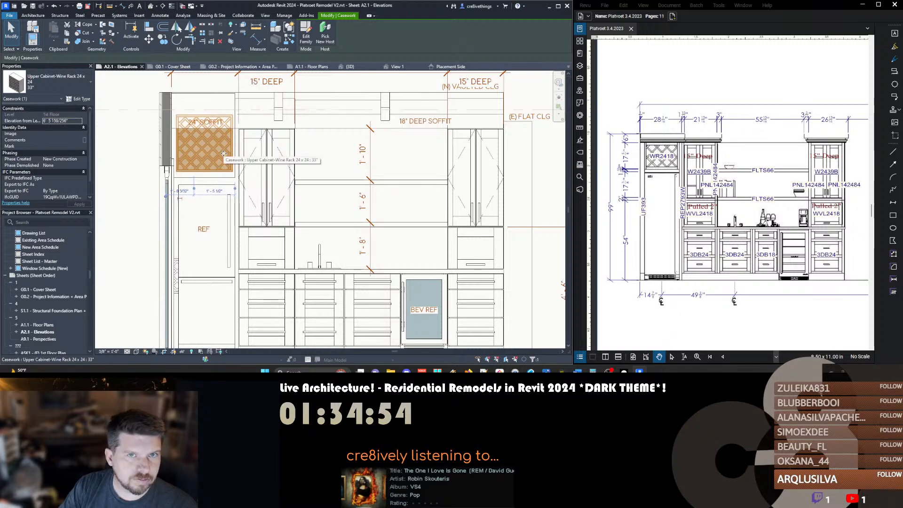
Raise the wine rack slightly off the ledge above the refrigerator
{"action": "scroll", "coordinate": [221, 178], "scroll_direction": "up", "scroll_amount": 1}
{"action": "key", "text": "m"}
{"action": "key", "text": "v"}
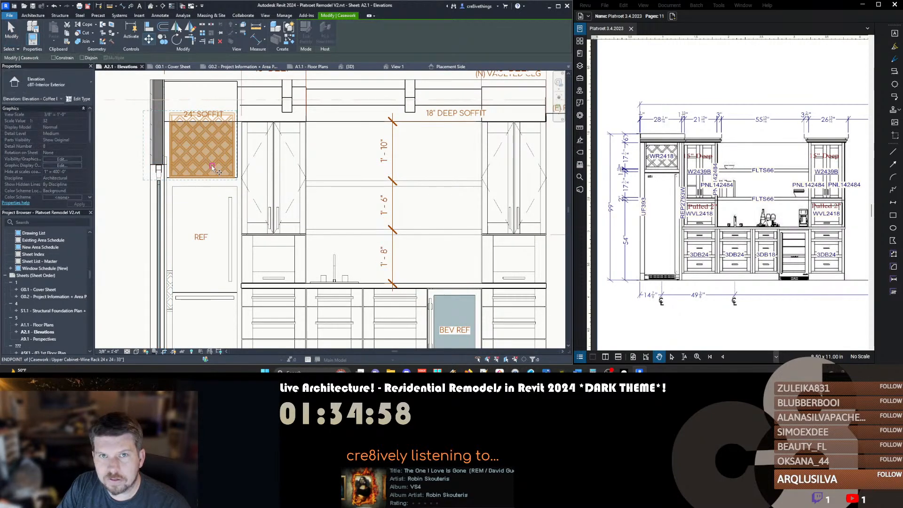
{"action": "left_click", "coordinate": [212, 167]}
{"action": "key", "text": "Escape"}
{"action": "key", "text": "Escape"}
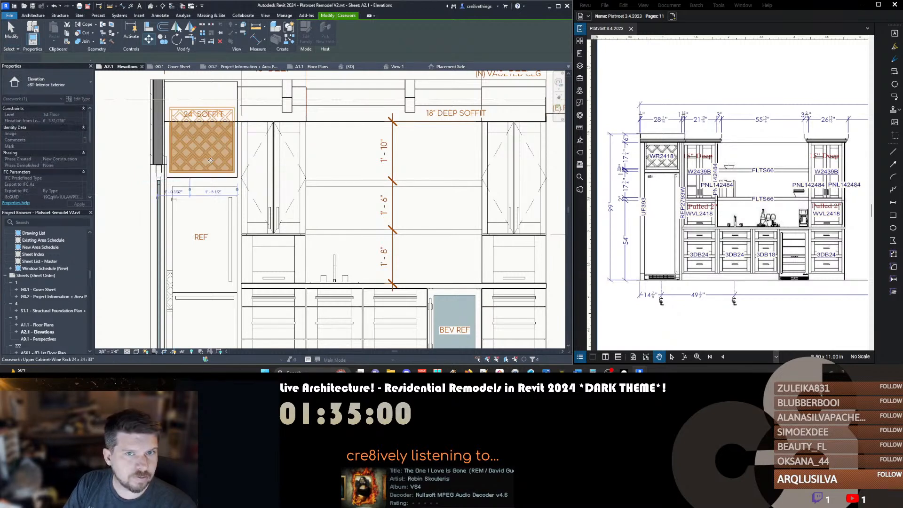
Move the wine rack's right edge to the refrigerator enclosure's right edge, and shift the rack 1.5 inches left
{"action": "left_click", "coordinate": [231, 173]}
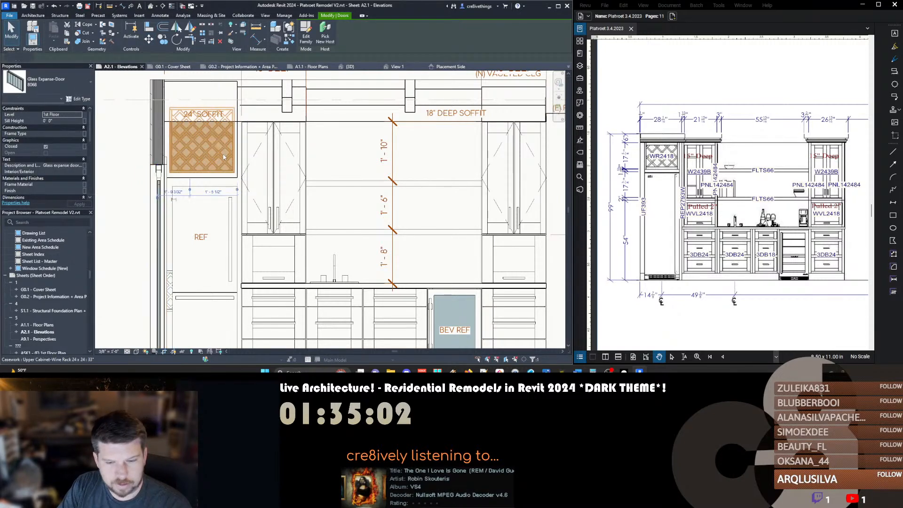
{"action": "key", "text": "m"}
{"action": "key", "text": "v"}
{"action": "left_click", "coordinate": [236, 177]}
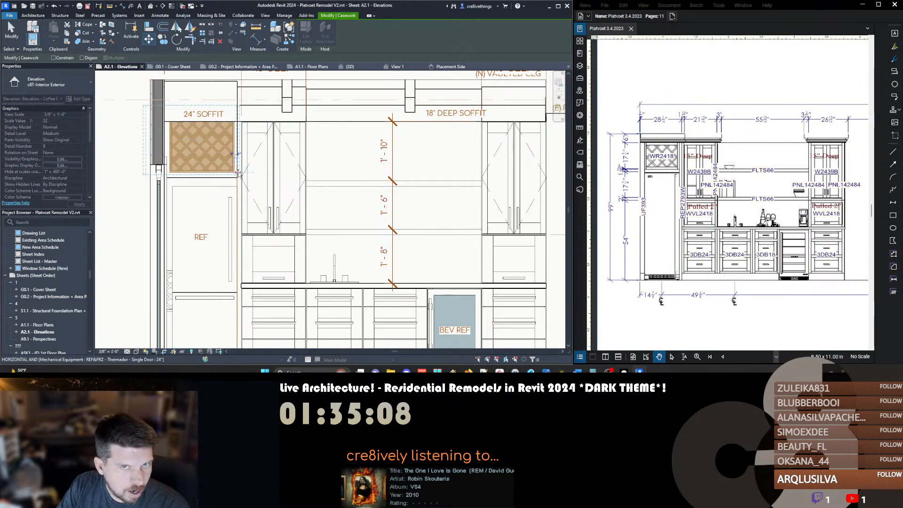
{"action": "type", "text": "0 1.5"}
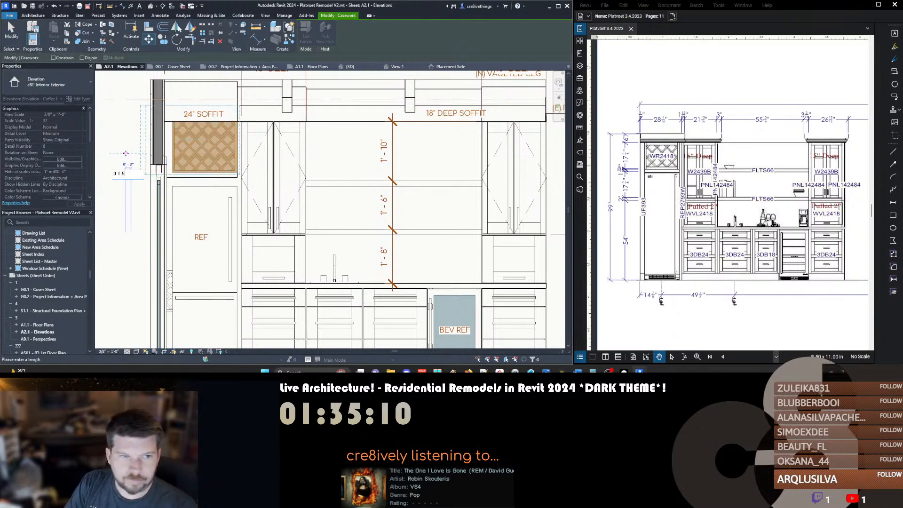
{"action": "key", "text": "Return"}
{"action": "scroll", "coordinate": [205, 157], "scroll_direction": "up", "scroll_amount": 2}
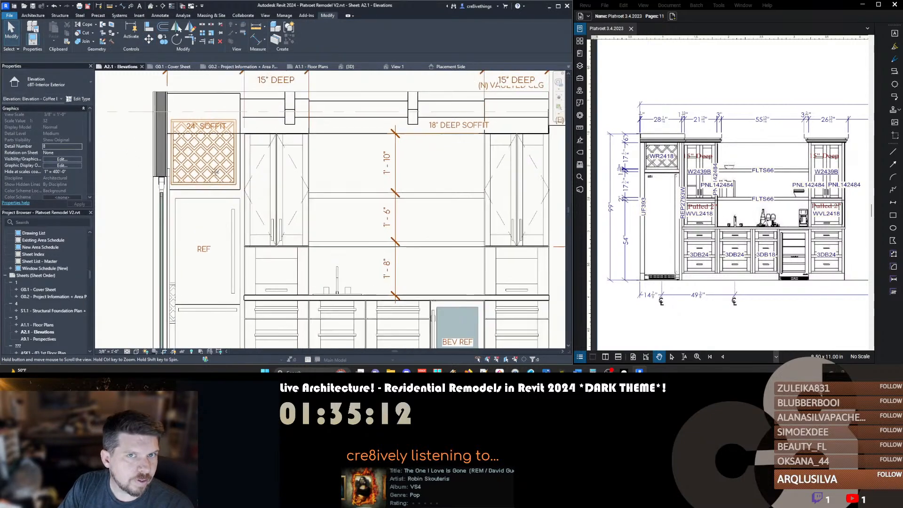
Create a thin rectangular masking region with thin lines across the top of the wine rack, directly beneath the 24" soffit
{"action": "middle_click_drag", "start_coordinate": [206, 157], "coordinate": [211, 156]}
{"action": "key", "text": "r"}
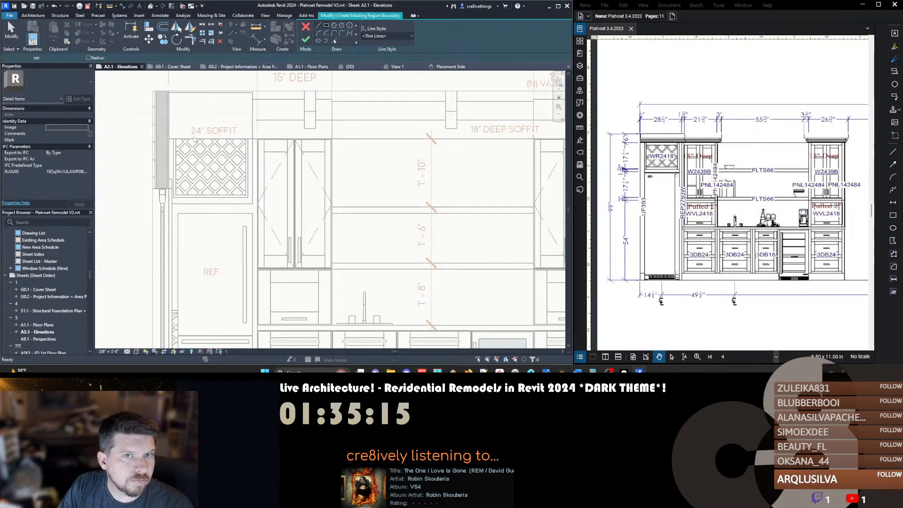
{"action": "left_click", "coordinate": [169, 91]}
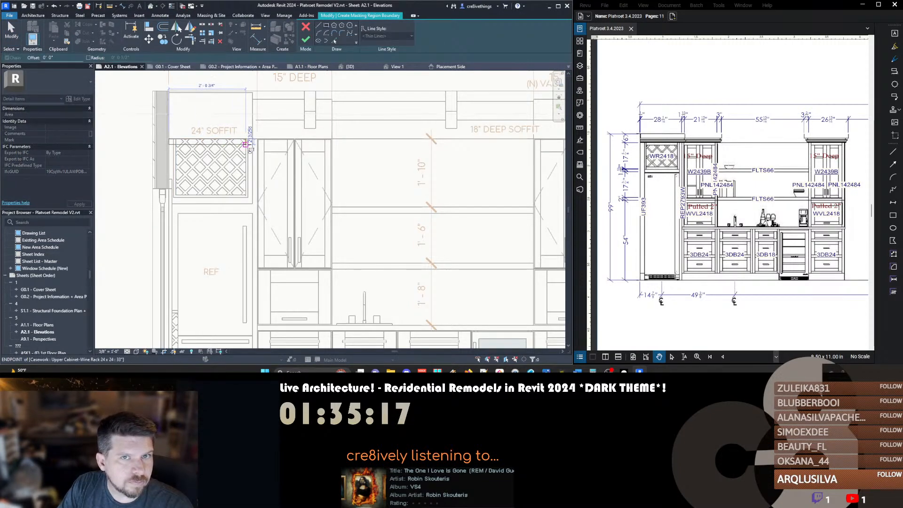
{"action": "left_click", "coordinate": [245, 143]}
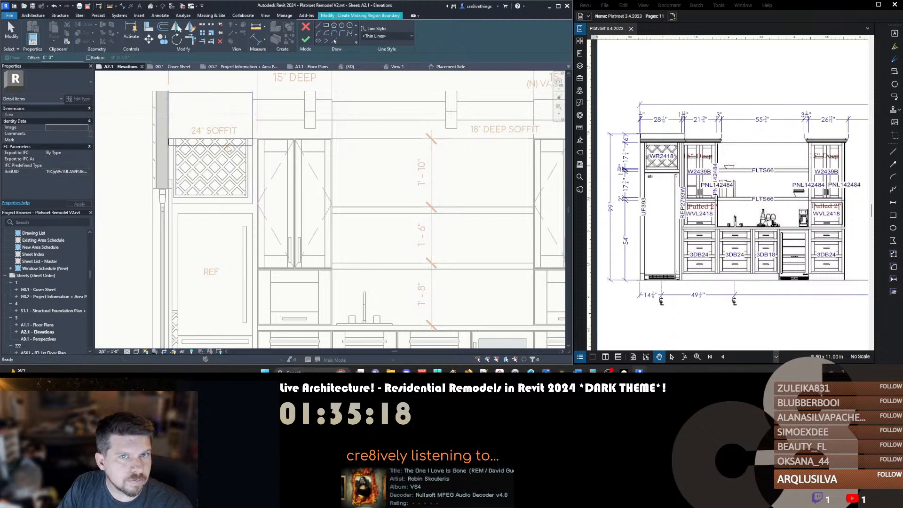
{"action": "left_click", "coordinate": [195, 145]}
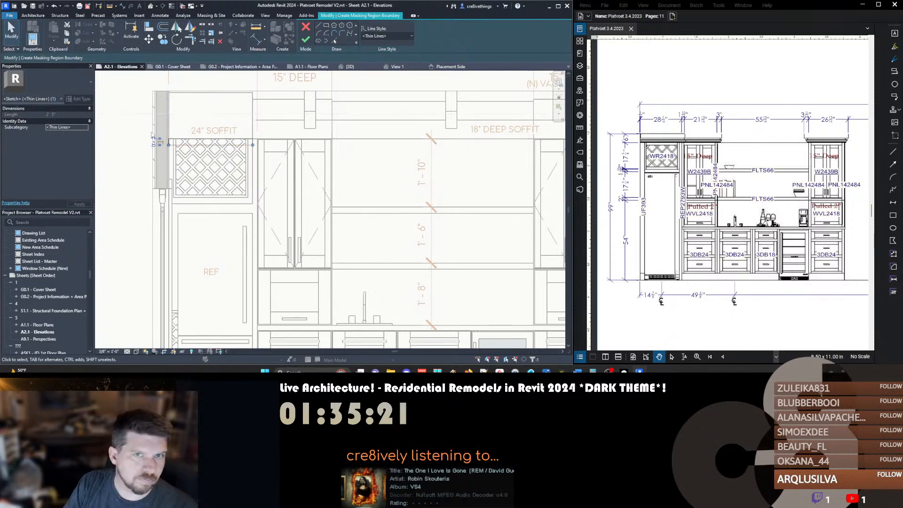
{"action": "key", "text": "Escape"}
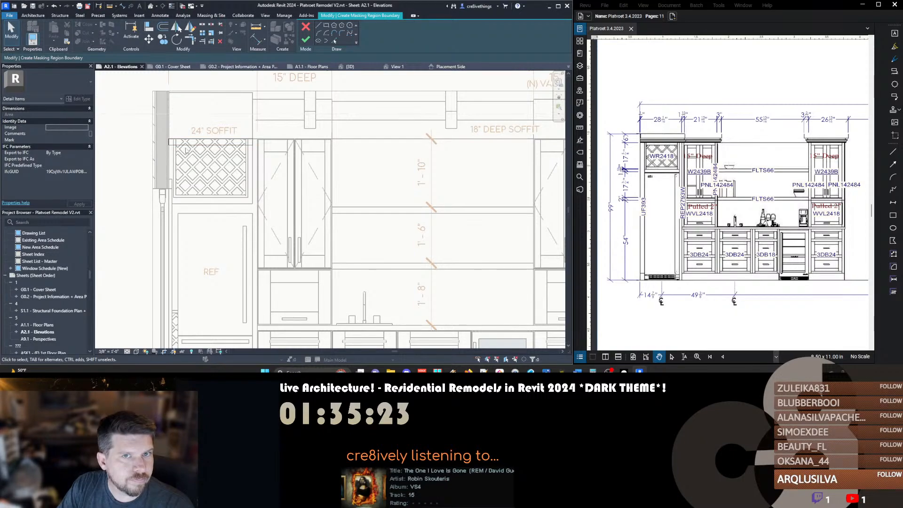
{"action": "key", "text": "f"}
{"action": "key", "text": "f"}
{"action": "left_click", "coordinate": [113, 151]}
{"action": "middle_click_drag", "start_coordinate": [127, 139], "coordinate": [159, 133]}
{"action": "scroll", "coordinate": [159, 133], "scroll_direction": "down", "scroll_amount": 1}
{"action": "middle_click_drag", "start_coordinate": [173, 231], "coordinate": [209, 234]}
{"action": "scroll", "coordinate": [264, 150], "scroll_direction": "up", "scroll_amount": 3}
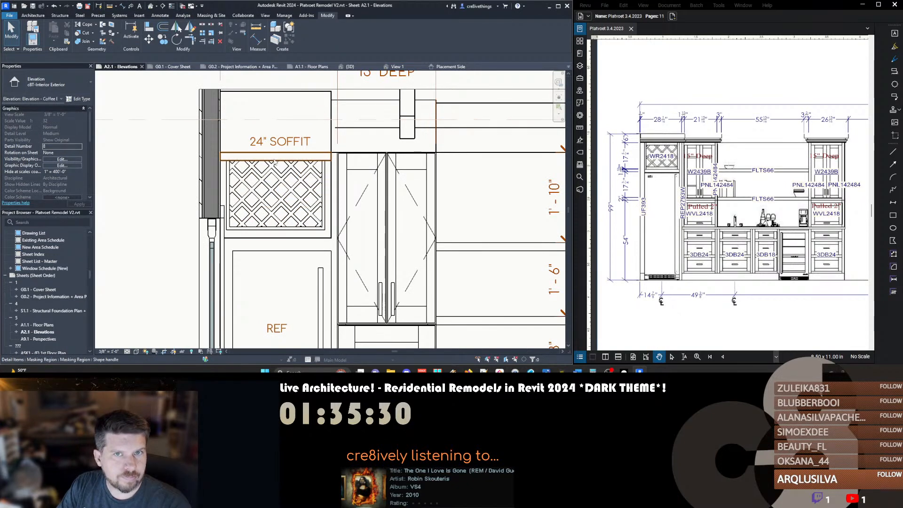
{"action": "left_click", "coordinate": [272, 157]}
{"action": "key", "text": "Escape"}
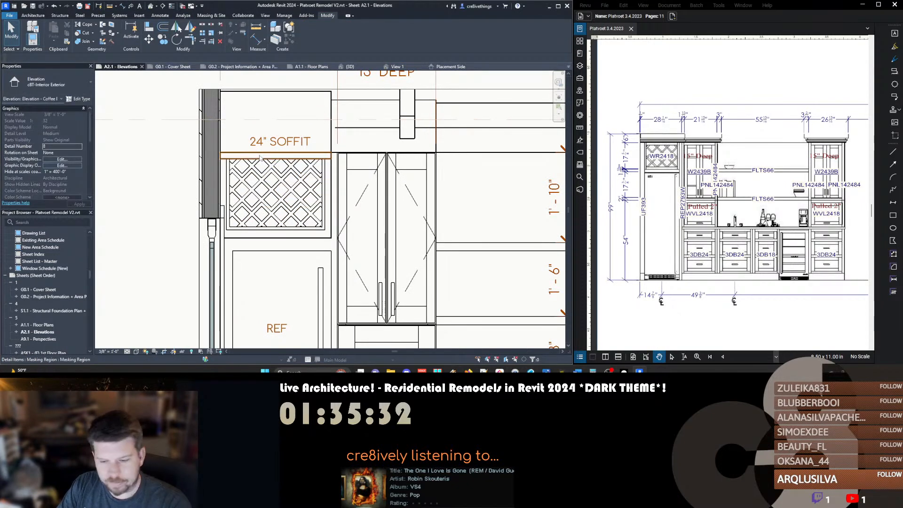
{"action": "key", "text": "l"}
{"action": "key", "text": "w"}
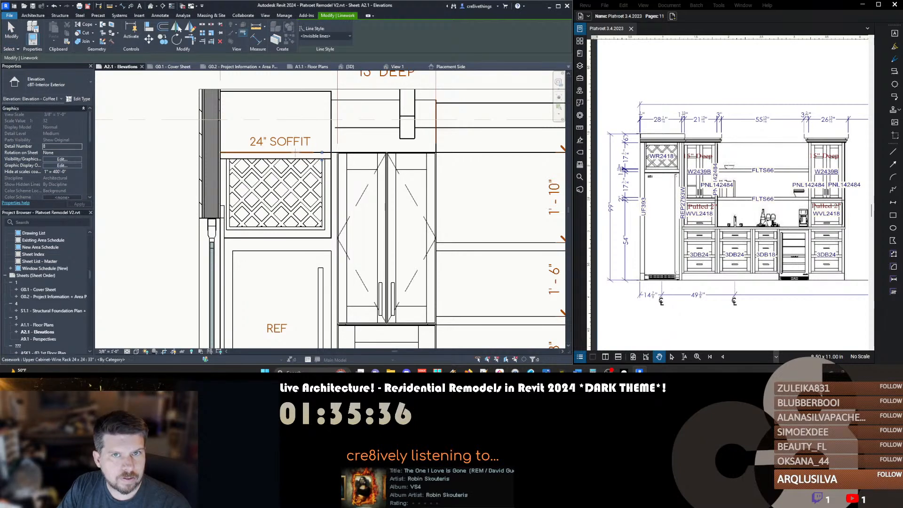
{"action": "key", "text": "Escape"}
Try to make the masking region's top line invisible with the Linework tool
{"action": "left_click", "coordinate": [286, 155]}
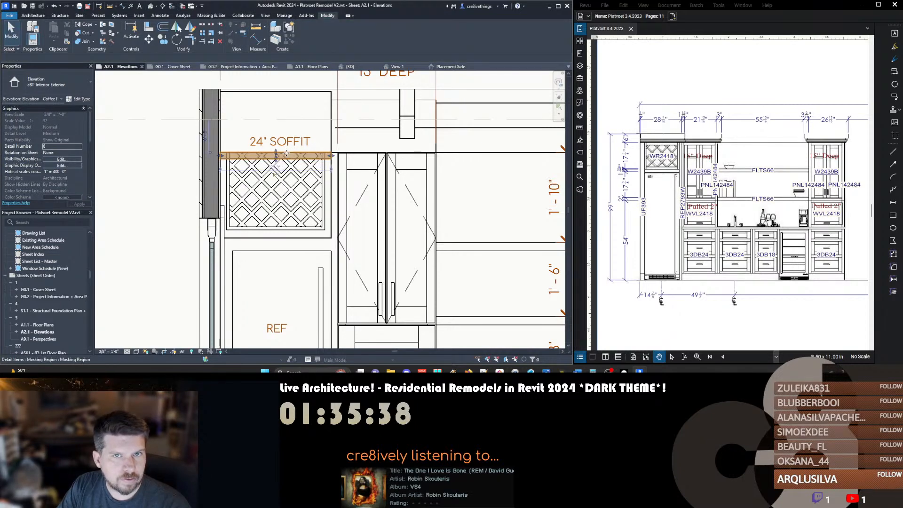
{"action": "key", "text": "Escape"}
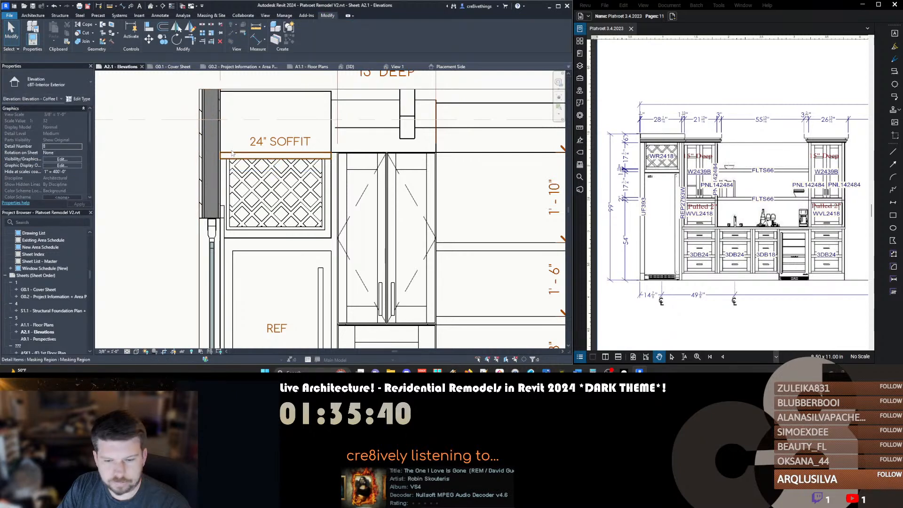
{"action": "left_click", "coordinate": [241, 157]}
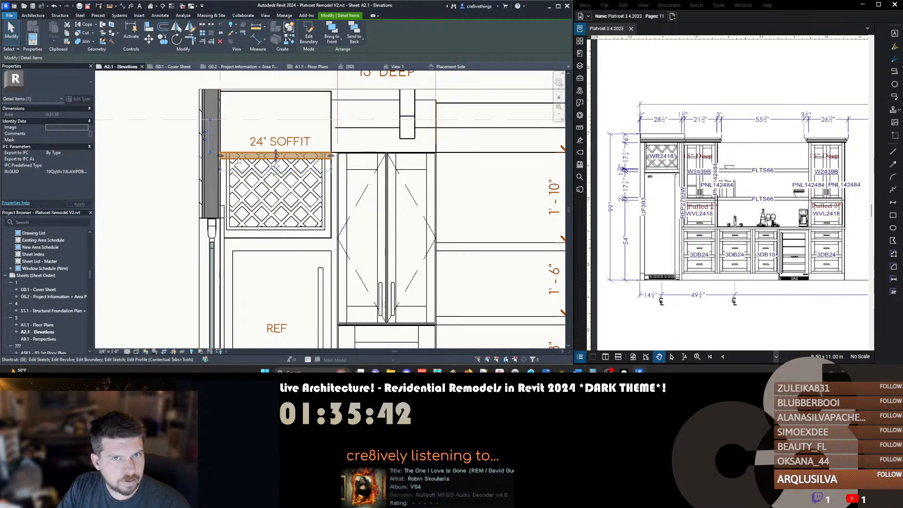
{"action": "key", "text": "k"}
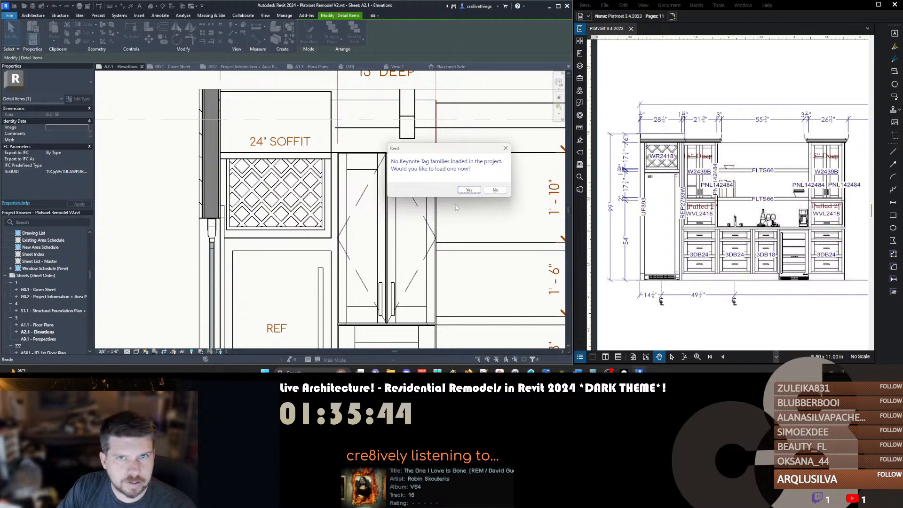
{"action": "key", "text": "Escape"}
{"action": "key", "text": "Escape"}
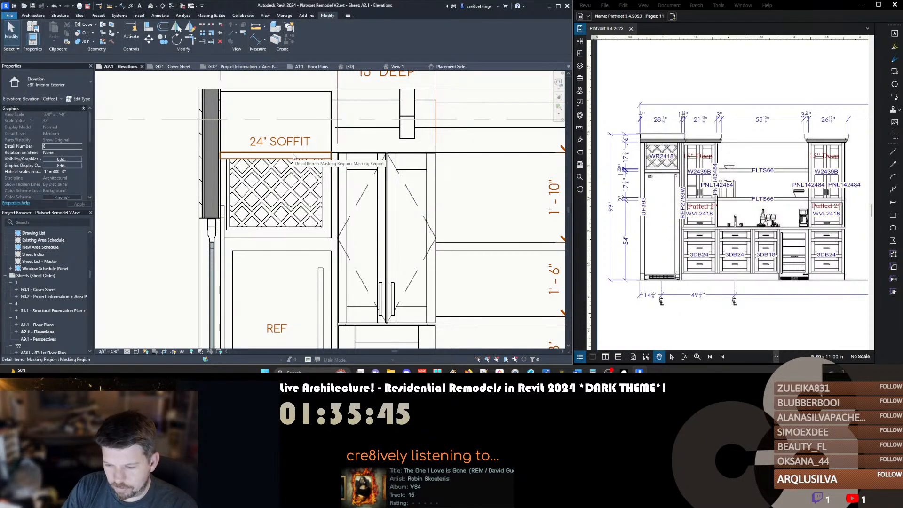
Open the keyboard shortcut settings and filter the command list by EDIT
{"action": "key", "text": "k"}
{"action": "key", "text": "s"}
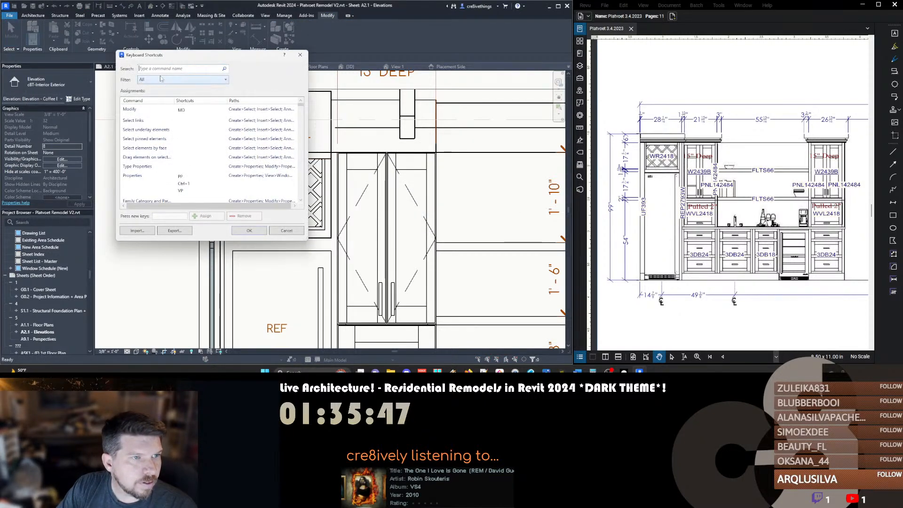
{"action": "type", "text": "EDIT SKETCH"}
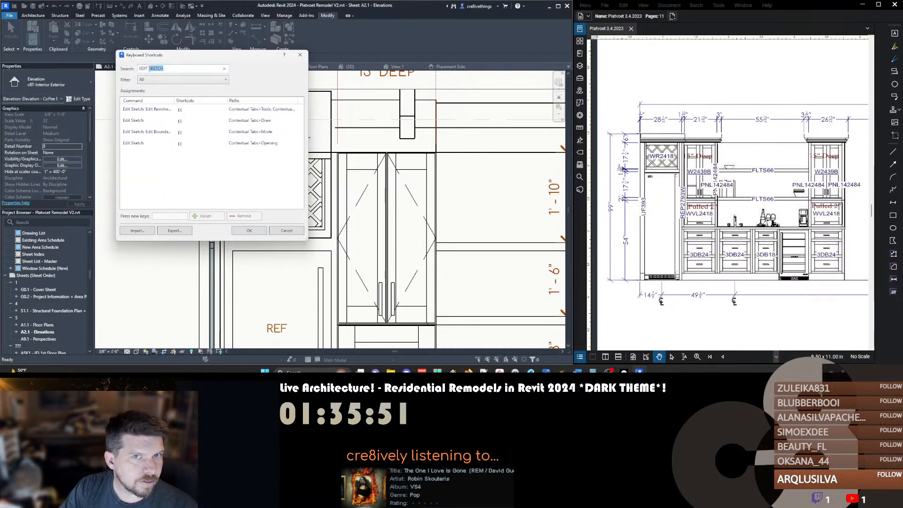
{"action": "type", "text": "REGION"}
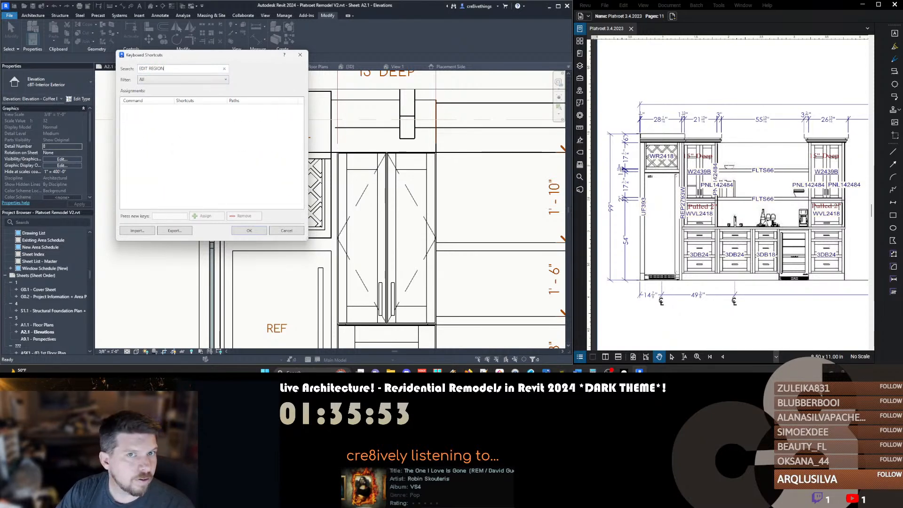
{"action": "key", "text": "BackSpace"}
{"action": "key", "text": "BackSpace"}
{"action": "key", "text": "BackSpace"}
{"action": "key", "text": "BackSpace"}
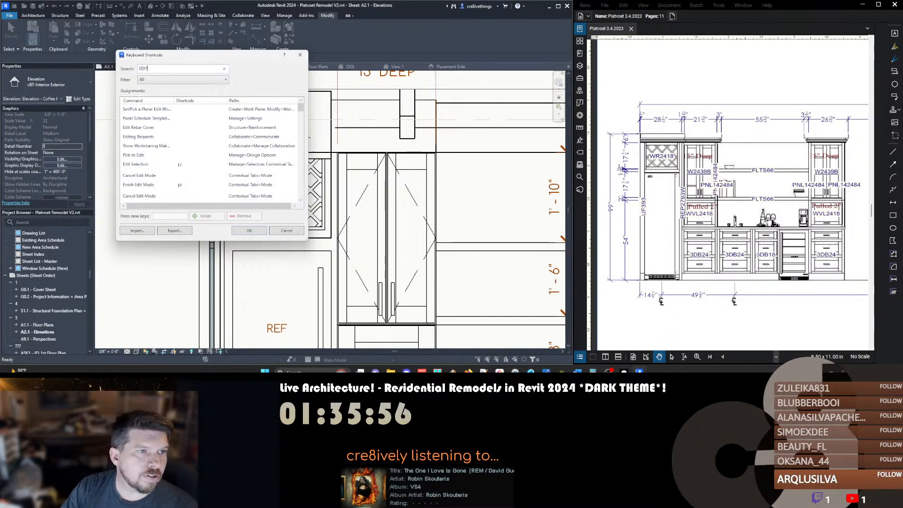
Assign the shortcut EE to the Edit Boundary: Edit Pattern Boundary command
{"action": "scroll", "coordinate": [181, 129], "scroll_direction": "down", "scroll_amount": 15}
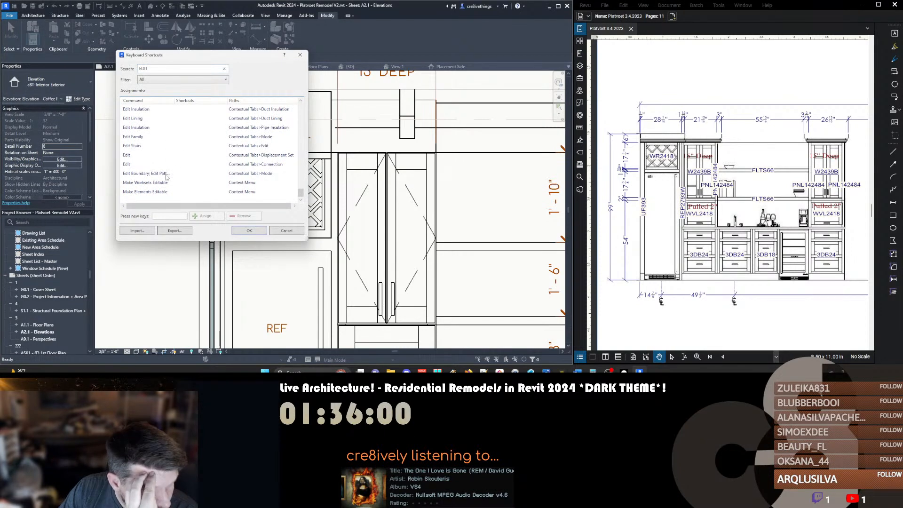
{"action": "left_click", "coordinate": [171, 175]}
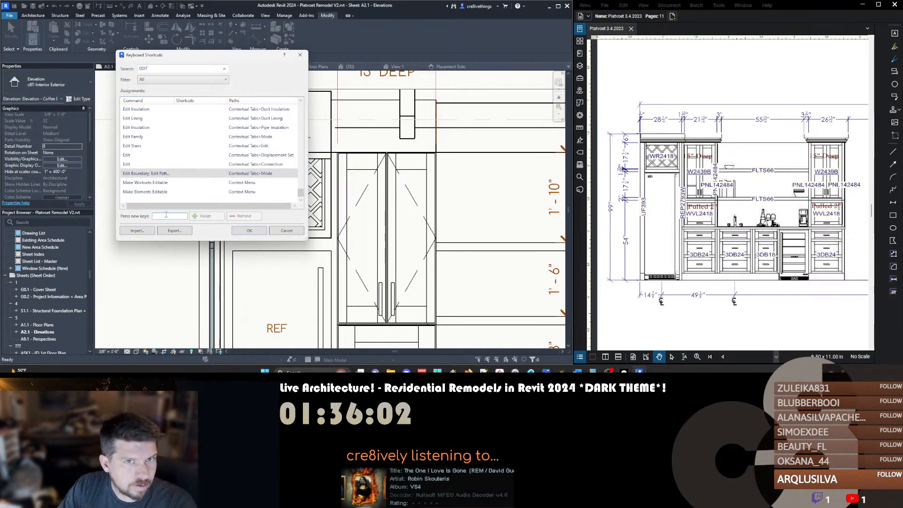
{"action": "type", "text": "EE"}
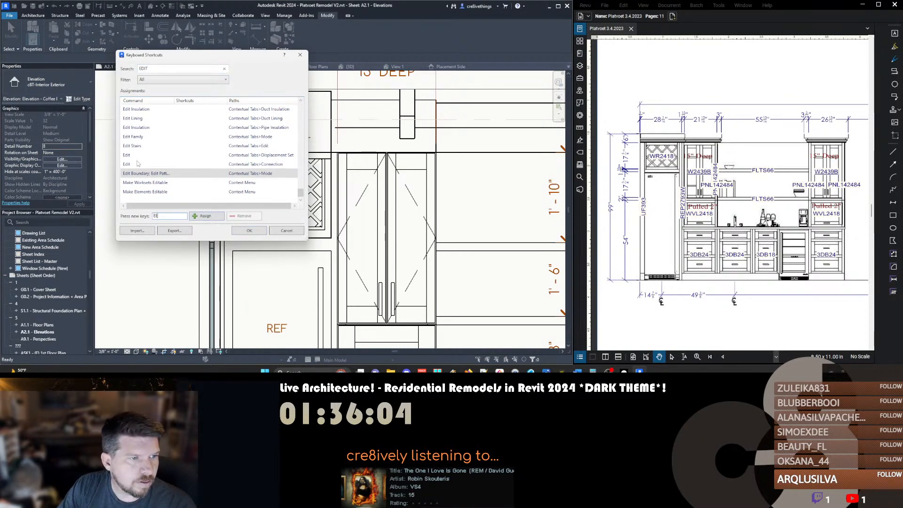
{"action": "left_click", "coordinate": [202, 216]}
{"action": "key", "text": "Return"}
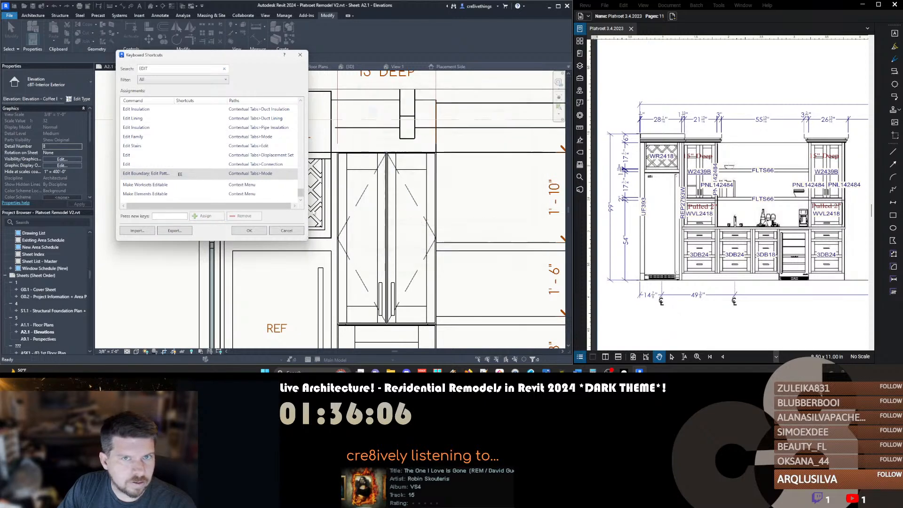
Assign the shortcut EE to the Edit command for connections
{"action": "left_click", "coordinate": [132, 165]}
{"action": "left_click", "coordinate": [131, 156]}
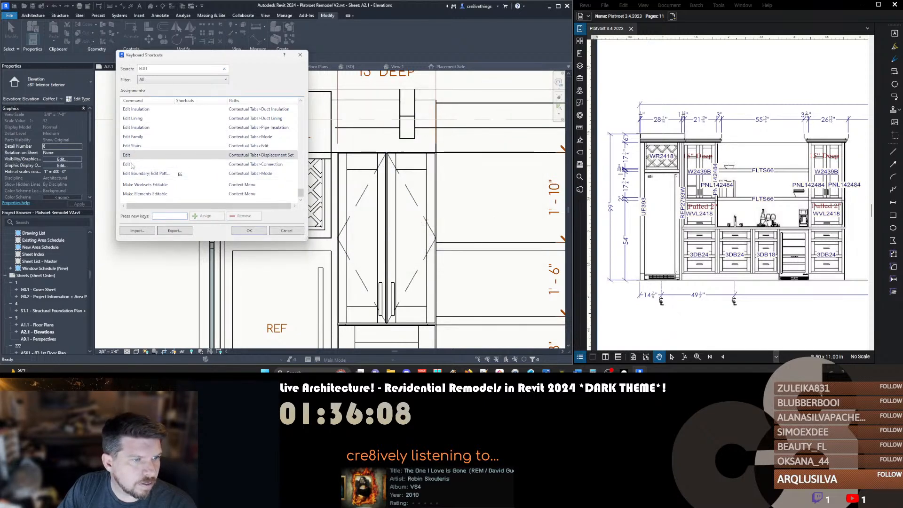
{"action": "left_click", "coordinate": [132, 162]}
{"action": "left_click", "coordinate": [133, 154]}
{"action": "left_click", "coordinate": [135, 137]}
{"action": "left_click", "coordinate": [137, 120]}
{"action": "left_click", "coordinate": [132, 164]}
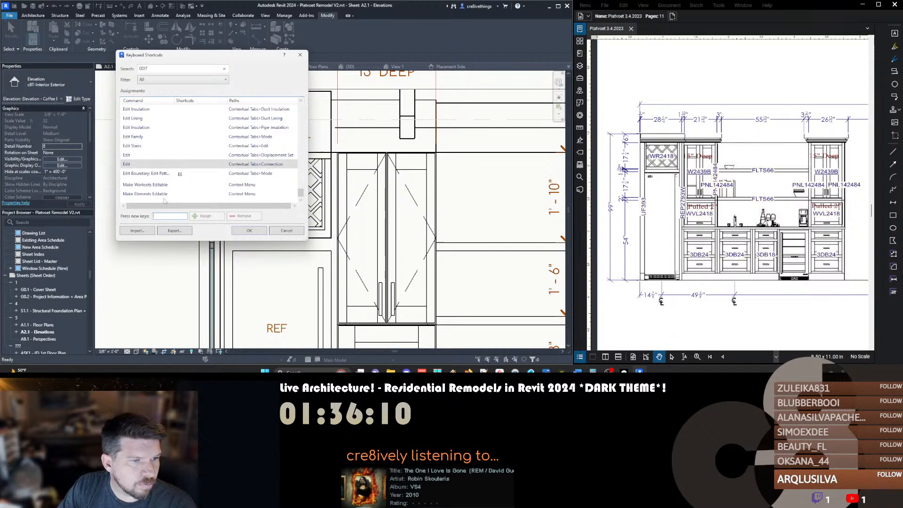
{"action": "left_click", "coordinate": [195, 216]}
{"action": "key", "text": "Return"}
Assign the shortcut EE to the Edit command for displacement sets and save the shortcut changes
{"action": "left_click", "coordinate": [139, 148]}
{"action": "left_click", "coordinate": [136, 156]}
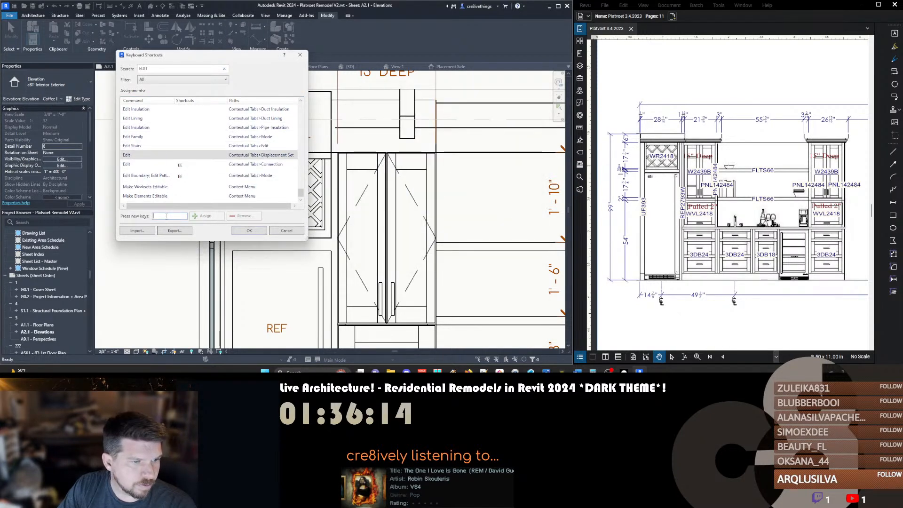
{"action": "left_click", "coordinate": [169, 216]}
{"action": "type", "text": "EE"}
{"action": "left_click", "coordinate": [202, 216]}
{"action": "left_click", "coordinate": [491, 244]}
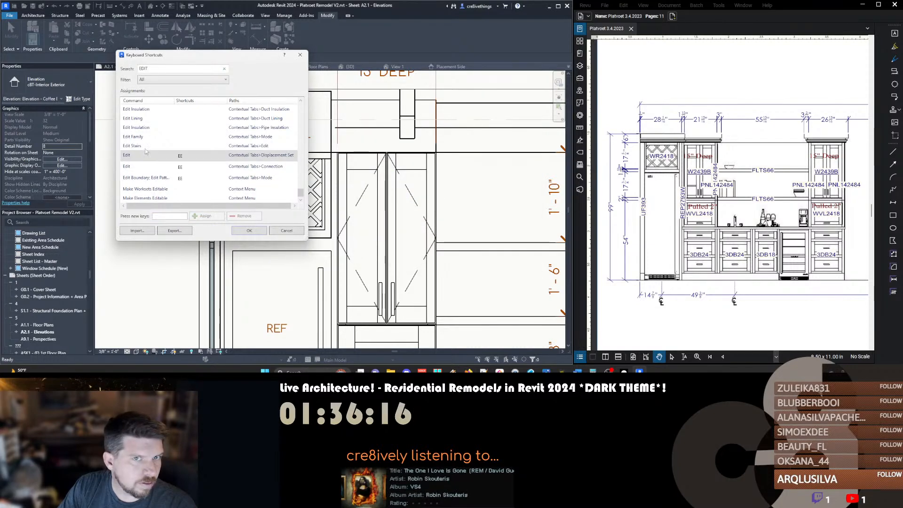
{"action": "scroll", "coordinate": [144, 140], "scroll_direction": "up", "scroll_amount": 1}
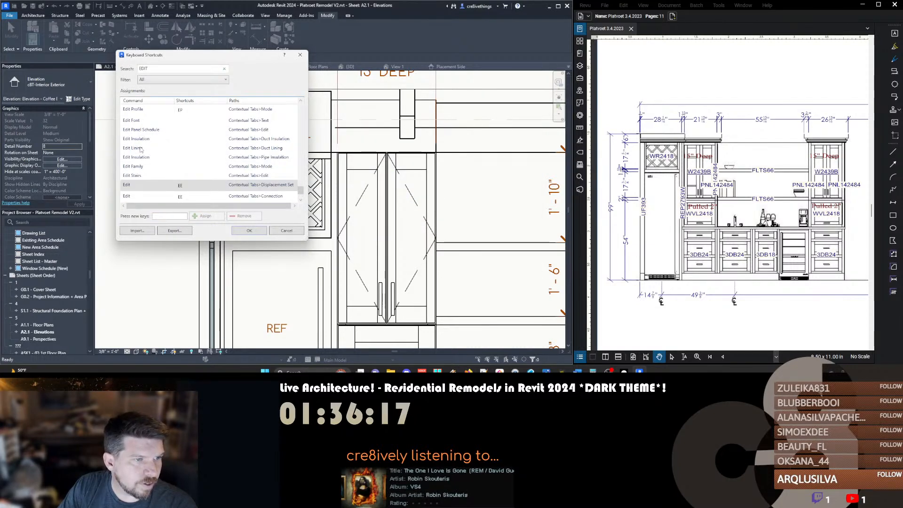
{"action": "scroll", "coordinate": [140, 149], "scroll_direction": "up", "scroll_amount": 3}
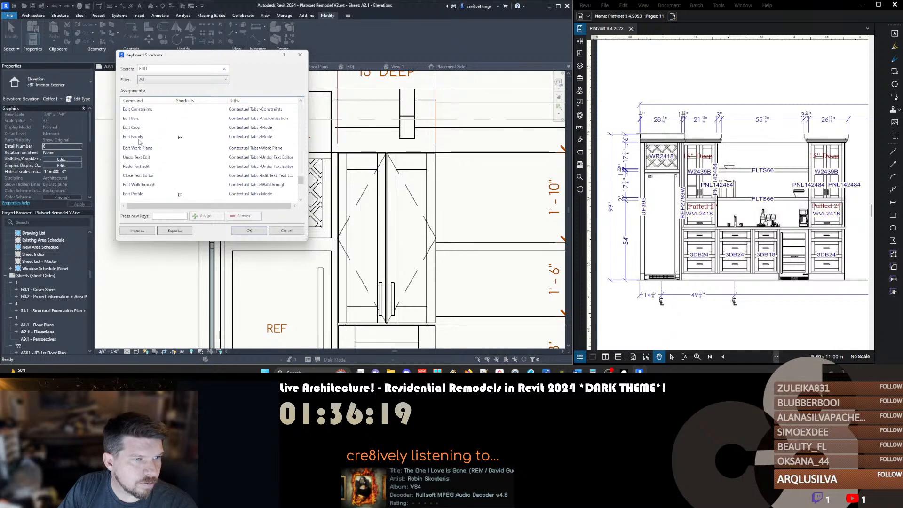
{"action": "scroll", "coordinate": [139, 139], "scroll_direction": "up", "scroll_amount": 1}
{"action": "left_click", "coordinate": [250, 231]}
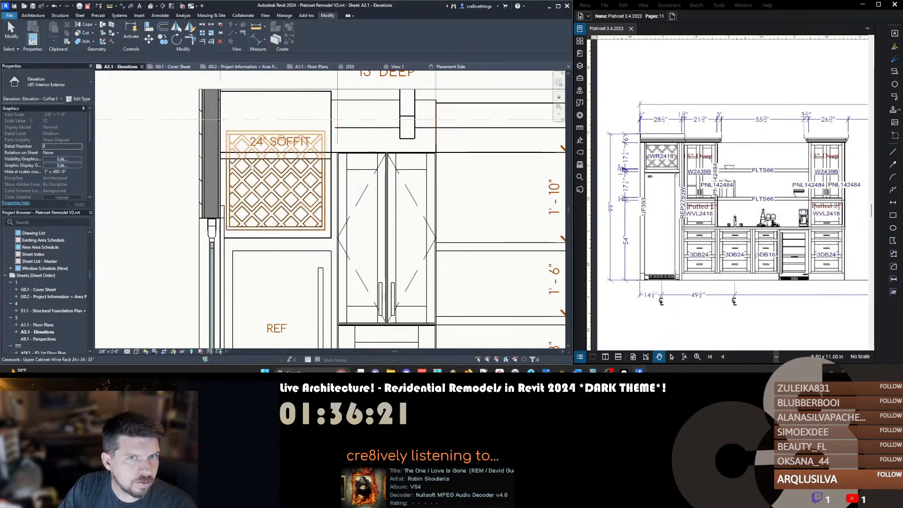
Try the edit shortcut on the masking region above the wine rack
{"action": "left_click", "coordinate": [250, 159]}
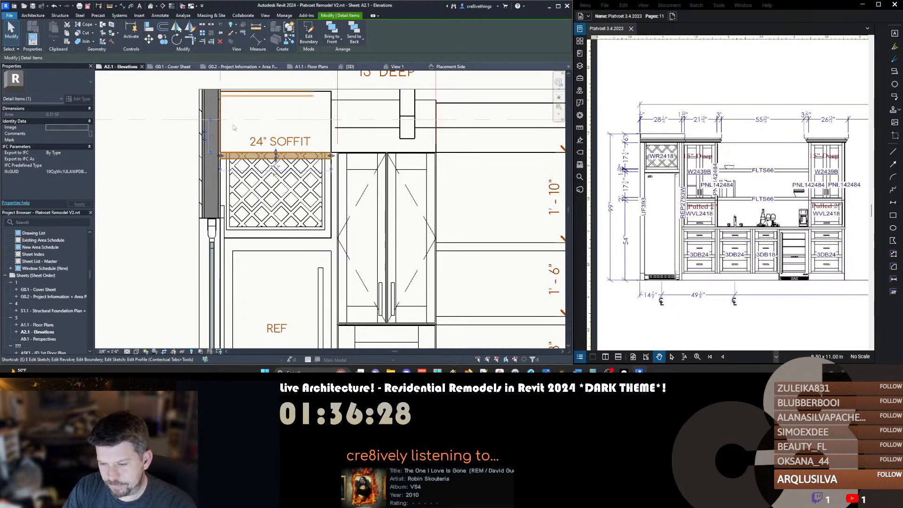
{"action": "key", "text": "Delete"}
{"action": "key", "text": "Return"}
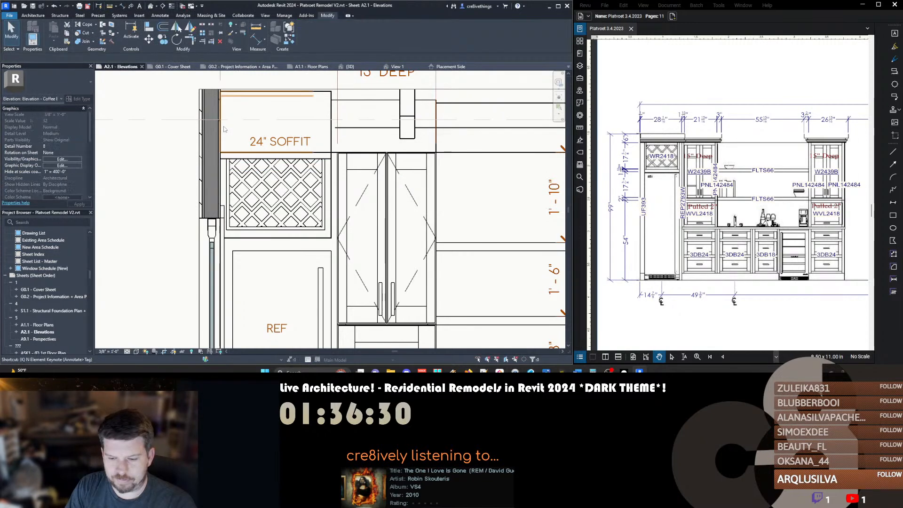
Search the keyboard shortcut settings for BOUNDARY and examine the full command names and their assigned shortcuts
{"action": "type", "text": "ks"}
{"action": "type", "text": "BOUNDARY"}
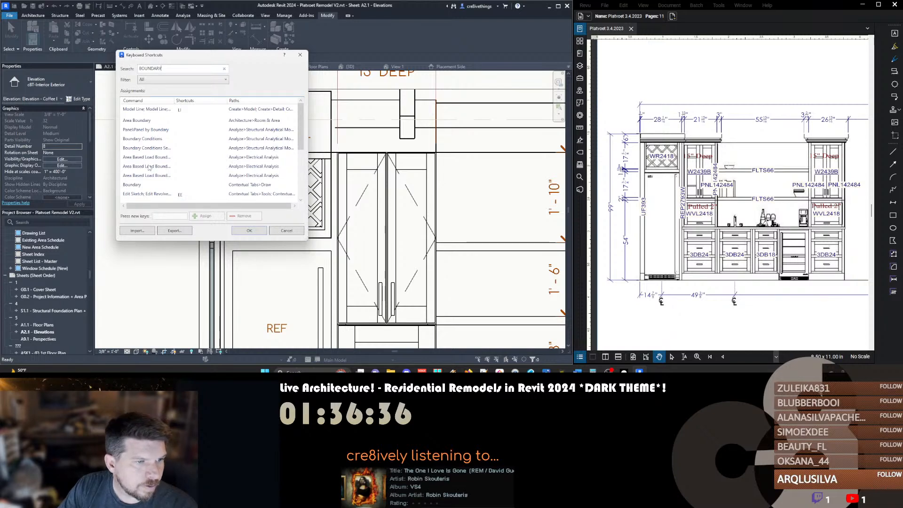
{"action": "scroll", "coordinate": [149, 168], "scroll_direction": "down", "scroll_amount": 1}
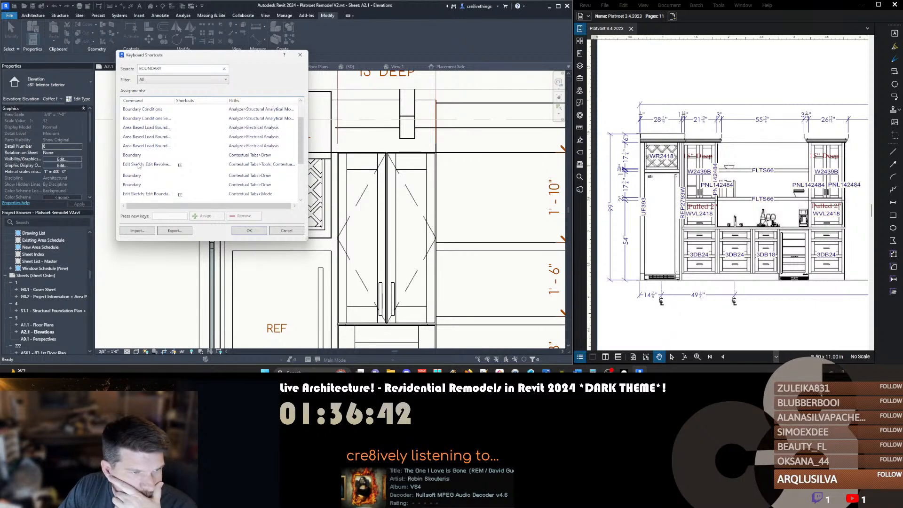
{"action": "scroll", "coordinate": [139, 165], "scroll_direction": "down", "scroll_amount": 1}
{"action": "scroll", "coordinate": [139, 167], "scroll_direction": "down", "scroll_amount": 2}
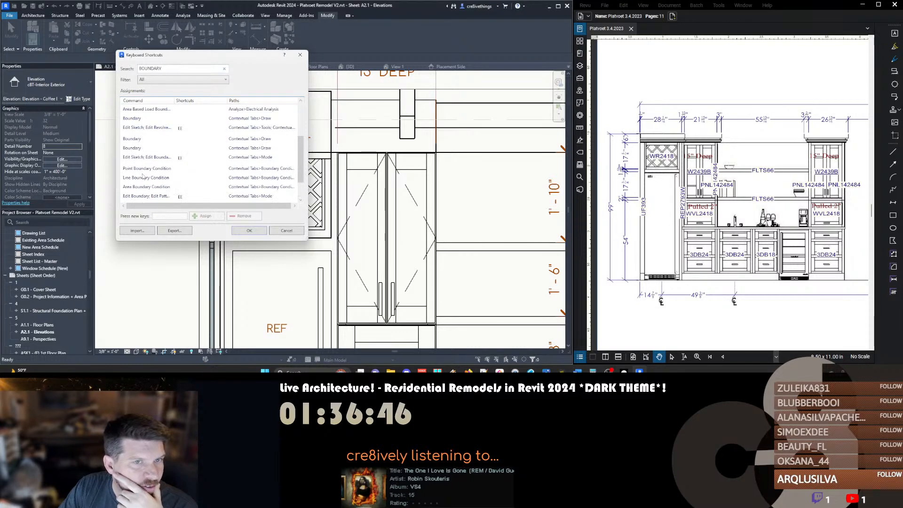
{"action": "left_click", "coordinate": [143, 167]}
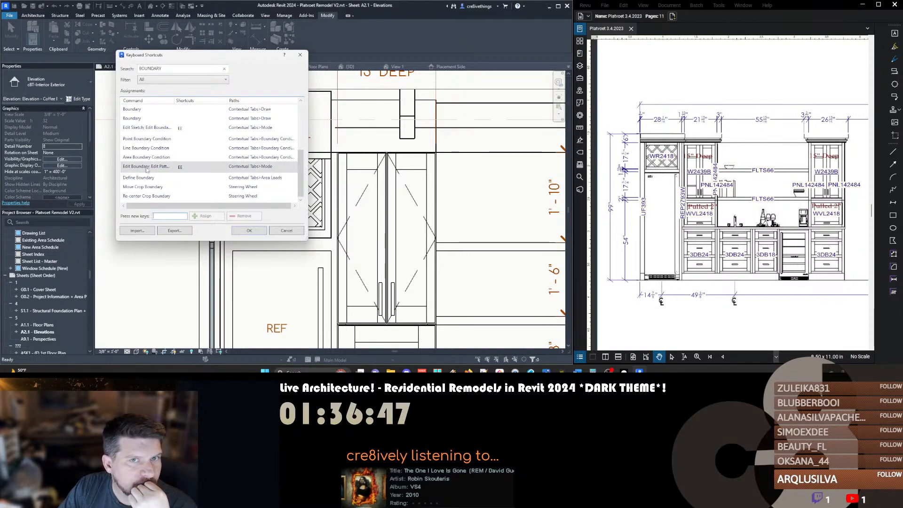
{"action": "left_click_drag", "start_coordinate": [174, 102], "coordinate": [230, 102]}
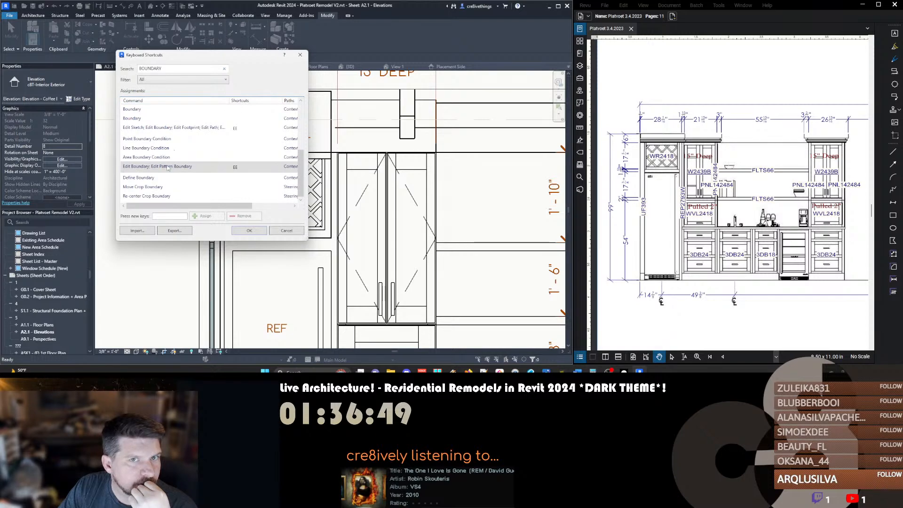
{"action": "scroll", "coordinate": [167, 171], "scroll_direction": "up", "scroll_amount": 1}
{"action": "scroll", "coordinate": [174, 148], "scroll_direction": "up", "scroll_amount": 2}
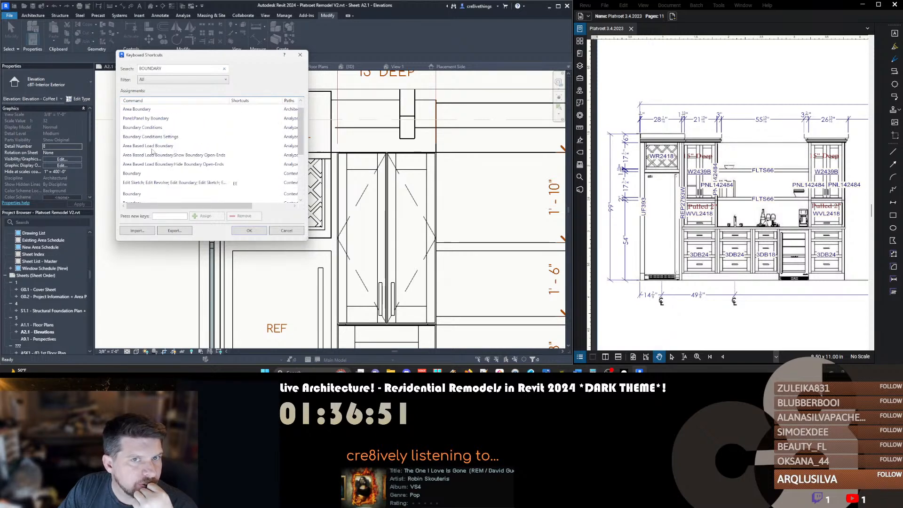
{"action": "scroll", "coordinate": [153, 151], "scroll_direction": "up", "scroll_amount": 1}
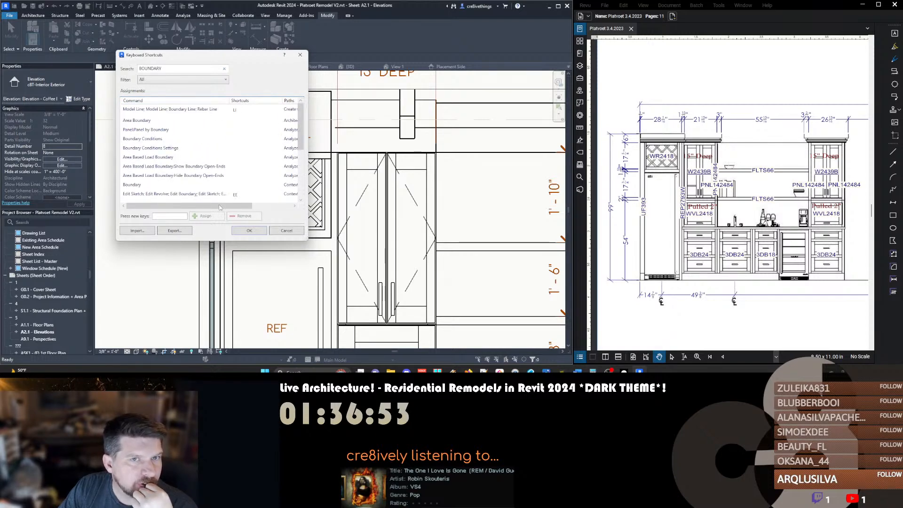
{"action": "left_click", "coordinate": [286, 230]}
Edit the masking region's boundary so its top edge beneath the 24" soffit uses the Invisible lines style
{"action": "scroll", "coordinate": [235, 141], "scroll_direction": "up", "scroll_amount": 1}
{"action": "left_click", "coordinate": [254, 162]}
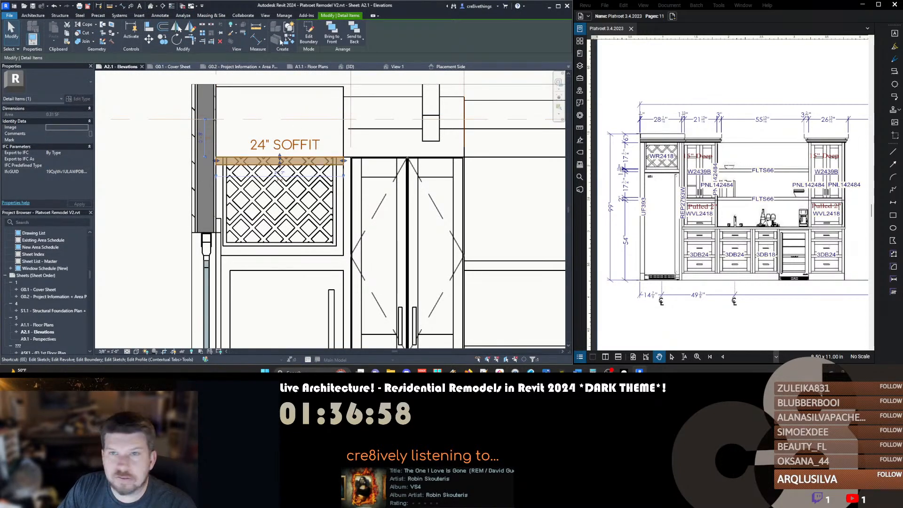
{"action": "left_click", "coordinate": [308, 35]}
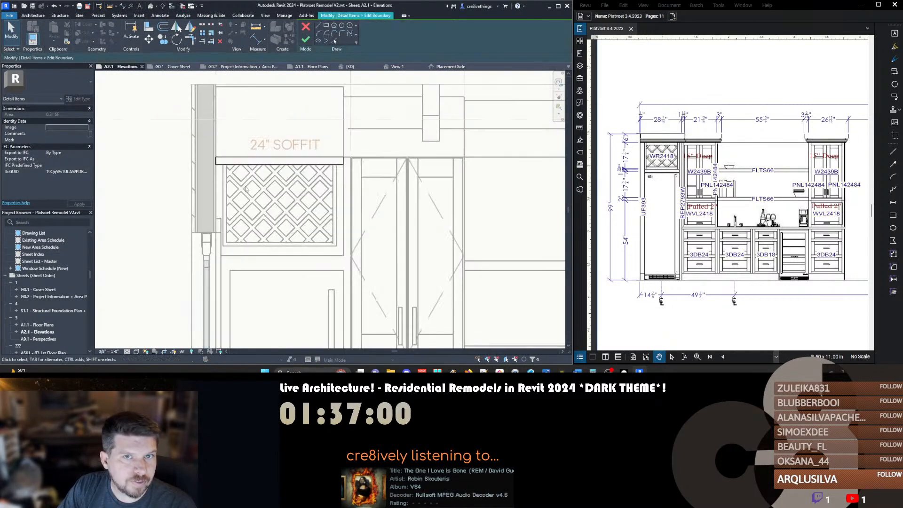
{"action": "left_click", "coordinate": [244, 159]}
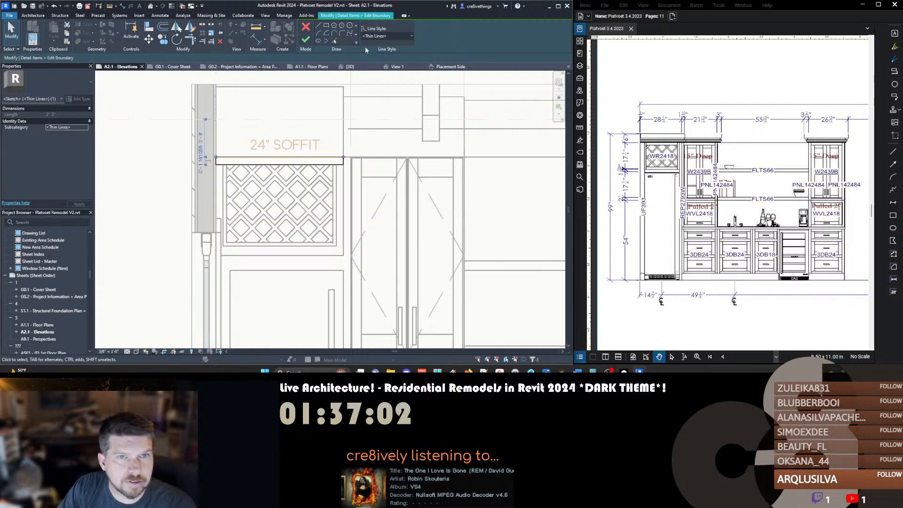
{"action": "left_click", "coordinate": [390, 36]}
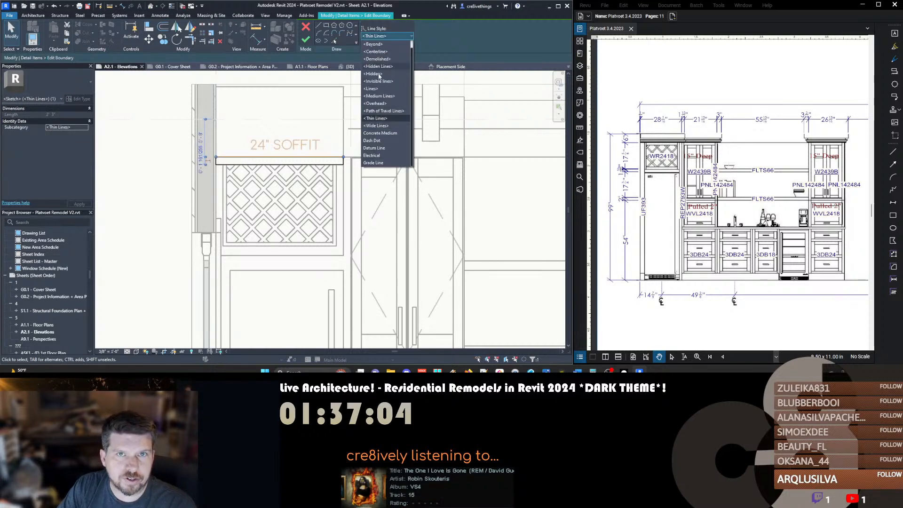
{"action": "left_click", "coordinate": [379, 81]}
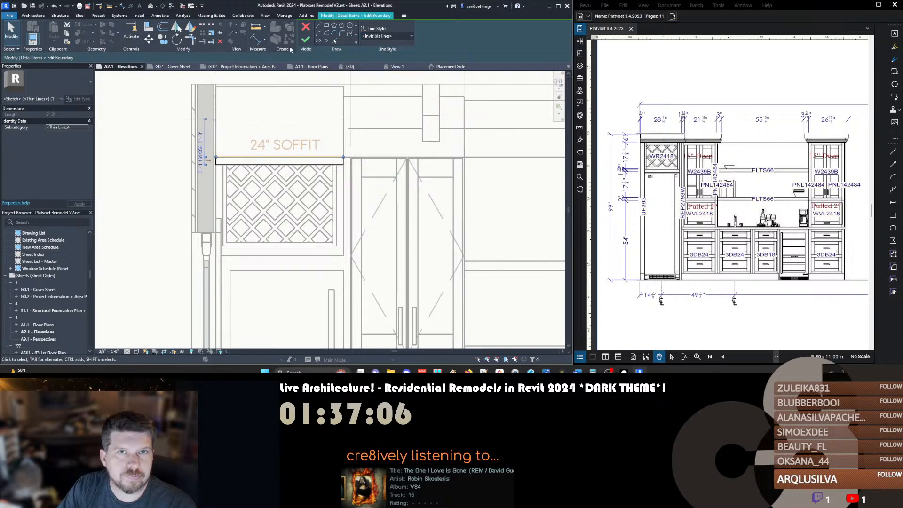
{"action": "left_click", "coordinate": [305, 40]}
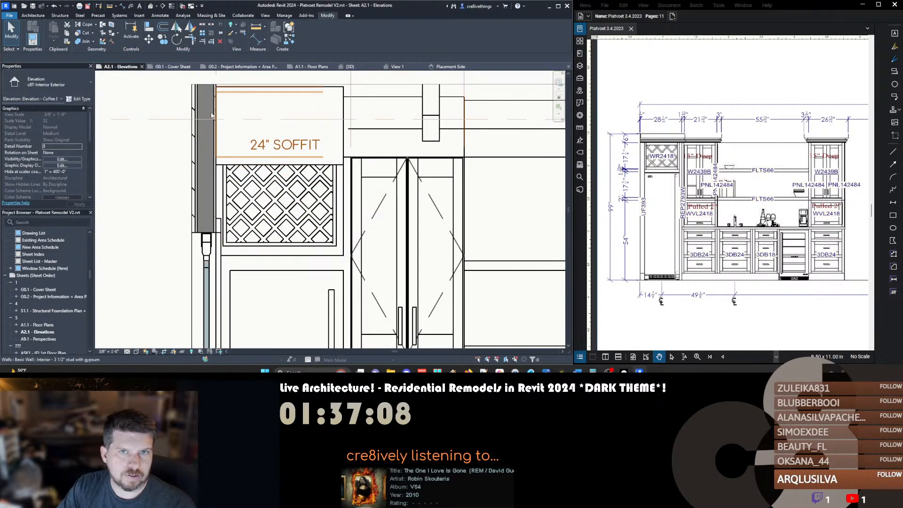
{"action": "middle_click_drag", "start_coordinate": [173, 138], "coordinate": [144, 165]}
{"action": "scroll", "coordinate": [143, 165], "scroll_direction": "down", "scroll_amount": 2}
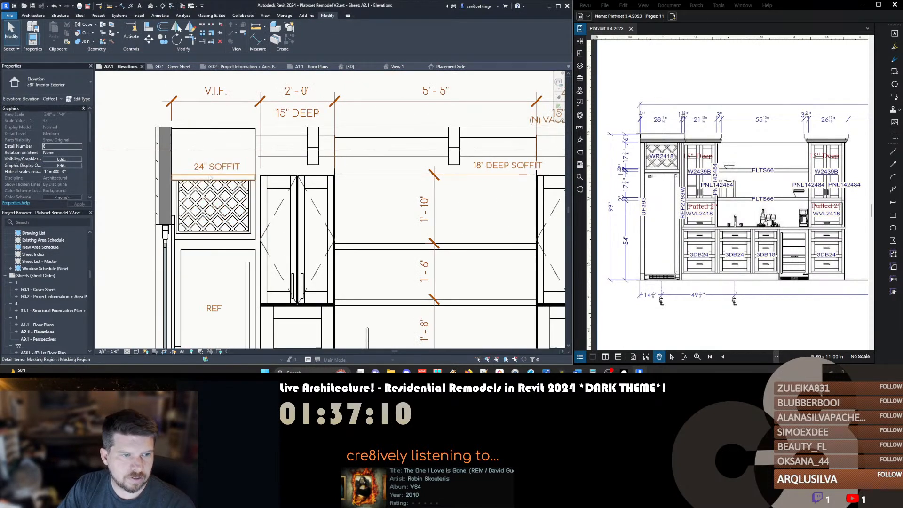
{"action": "double_click", "coordinate": [192, 180]}
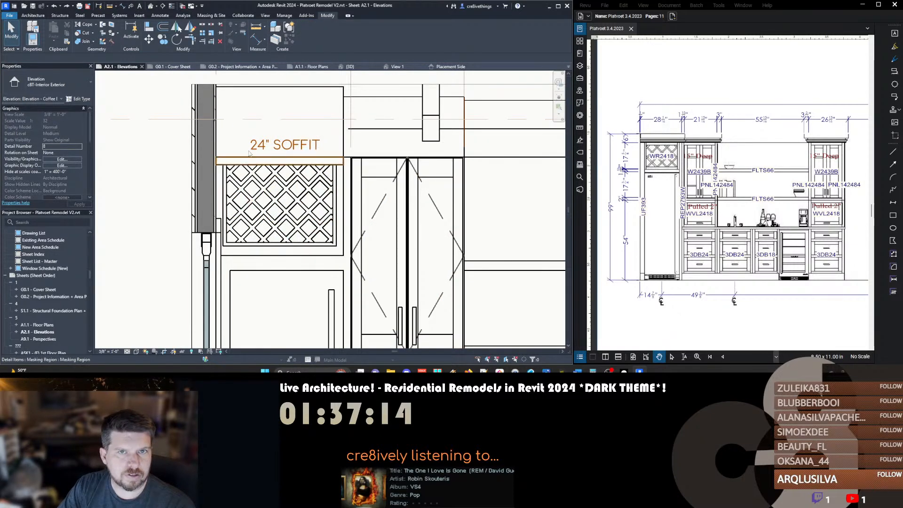
{"action": "scroll", "coordinate": [232, 159], "scroll_direction": "up", "scroll_amount": 3}
{"action": "key", "text": "l"}
{"action": "key", "text": "w"}
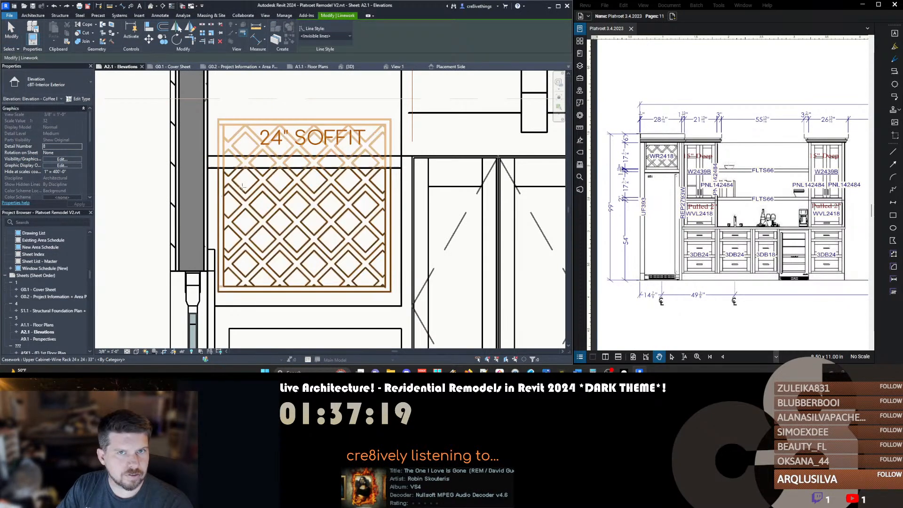
{"action": "key", "text": "Escape"}
Edit the boundary of the masking region above the wine rack, splitting its bottom edge at both sides of the rack and selecting the short left segment
{"action": "left_click", "coordinate": [214, 166]}
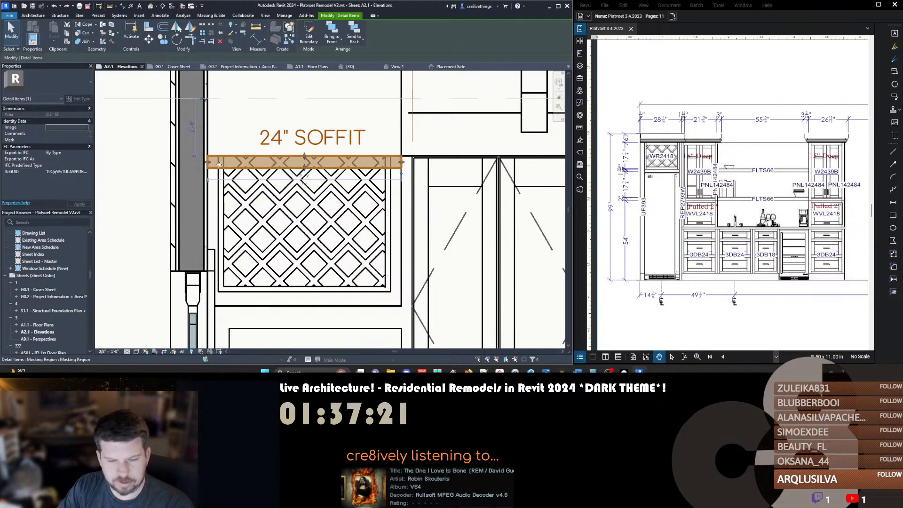
{"action": "left_click", "coordinate": [307, 36]}
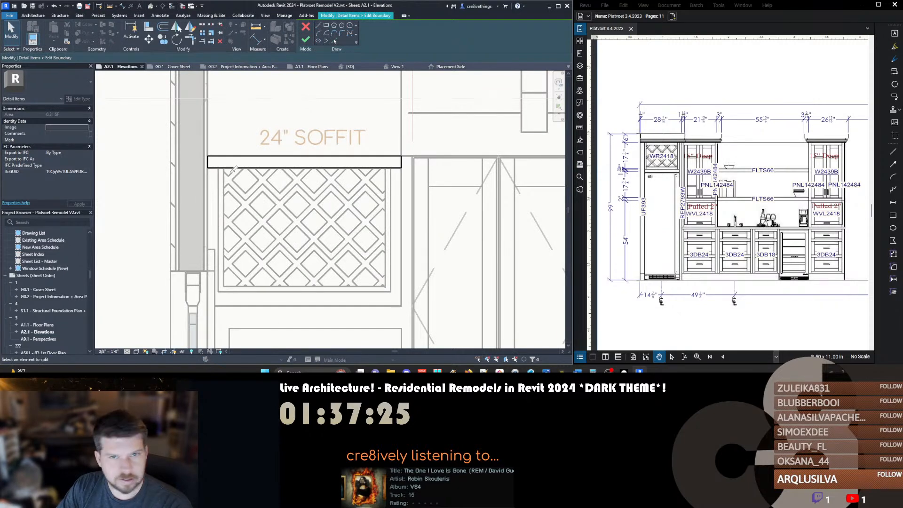
{"action": "left_click", "coordinate": [391, 168]}
{"action": "key", "text": "Escape"}
{"action": "left_click", "coordinate": [213, 168]}
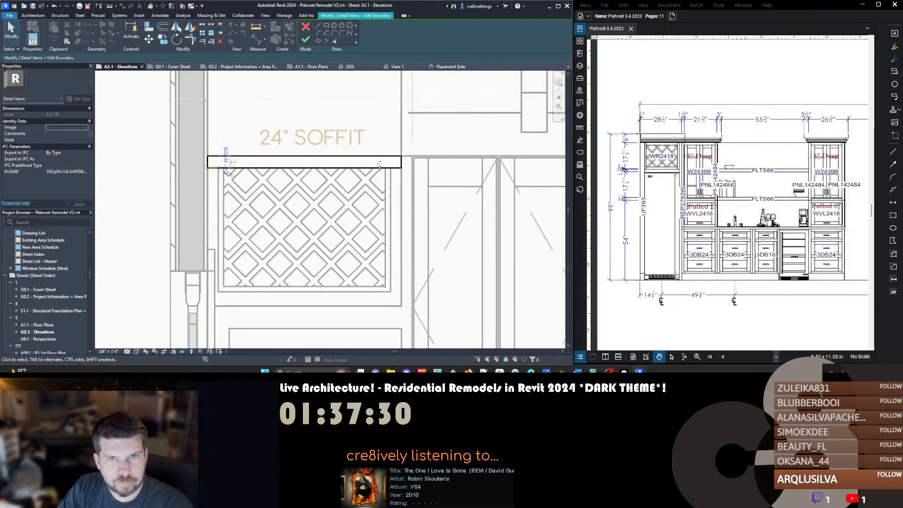
Change the lower boundary line of the masking region beneath the 24" soffit to <Invisible lines> and finish the sketch
{"action": "left_click", "coordinate": [369, 166], "text": "ctrl"}
{"action": "left_click", "coordinate": [383, 37]}
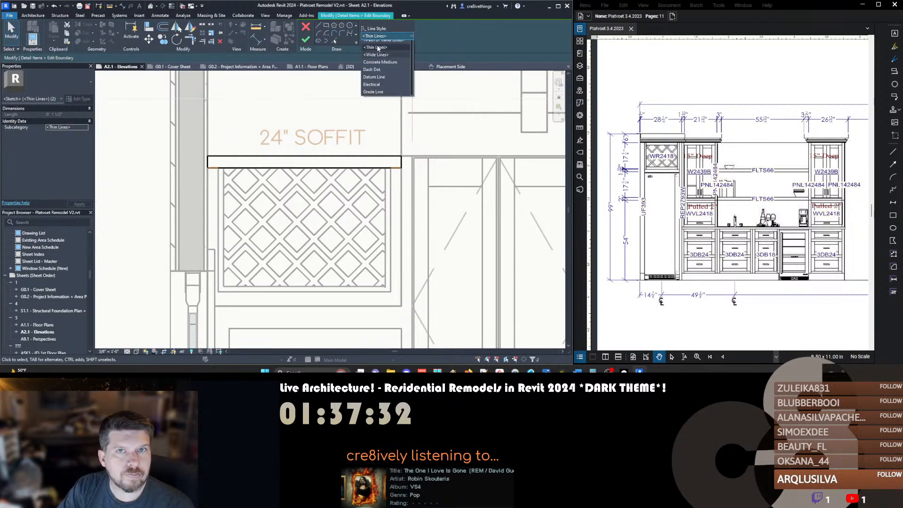
{"action": "left_click", "coordinate": [398, 81]}
{"action": "left_click", "coordinate": [306, 40]}
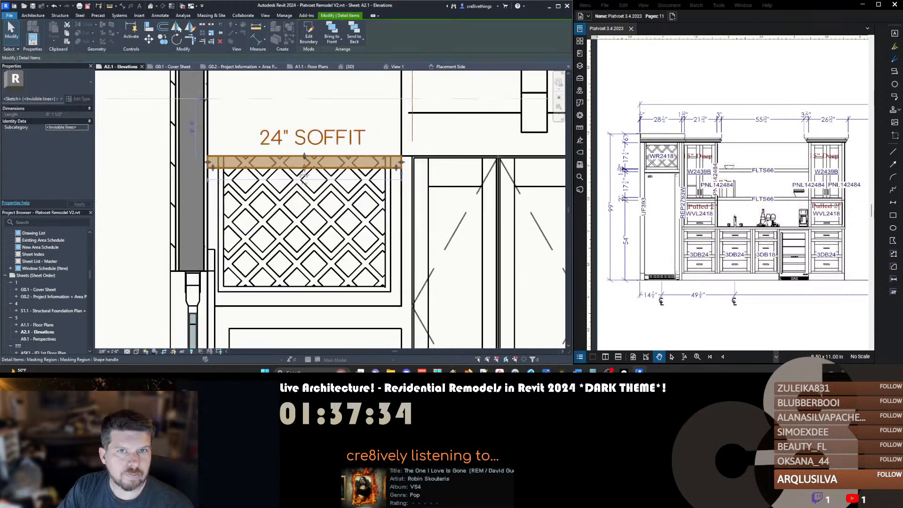
{"action": "key", "text": "Escape"}
Examine the Coffee Bar elevation's soffits, cabinets and dimensions, leave its viewport, and look over the surrounding elevations sheet
{"action": "middle_click_drag", "start_coordinate": [211, 150], "coordinate": [253, 156]}
{"action": "scroll", "coordinate": [261, 157], "scroll_direction": "down", "scroll_amount": 3}
{"action": "middle_click_drag", "start_coordinate": [392, 190], "coordinate": [285, 180]}
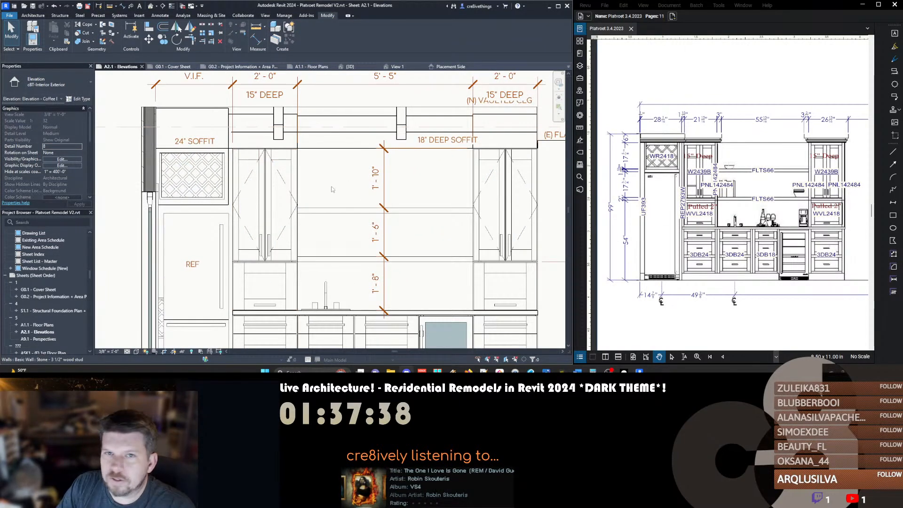
{"action": "scroll", "coordinate": [332, 182], "scroll_direction": "down", "scroll_amount": 2}
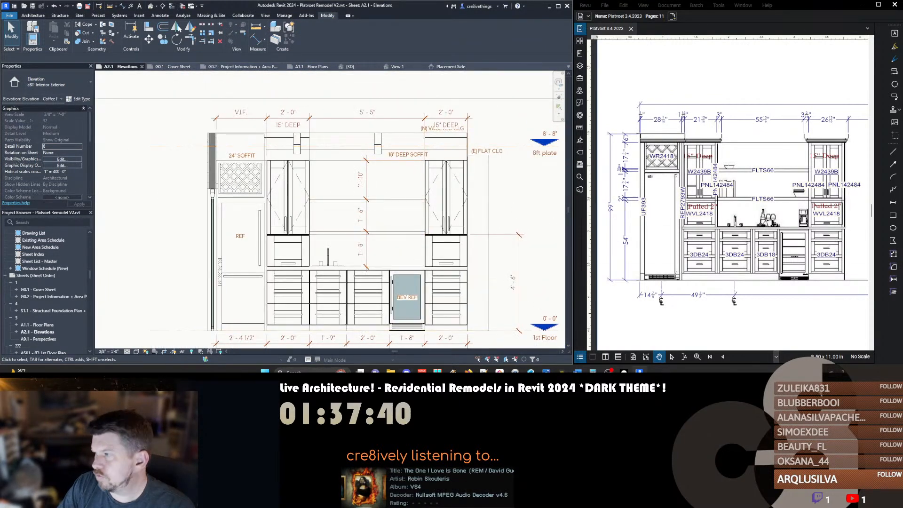
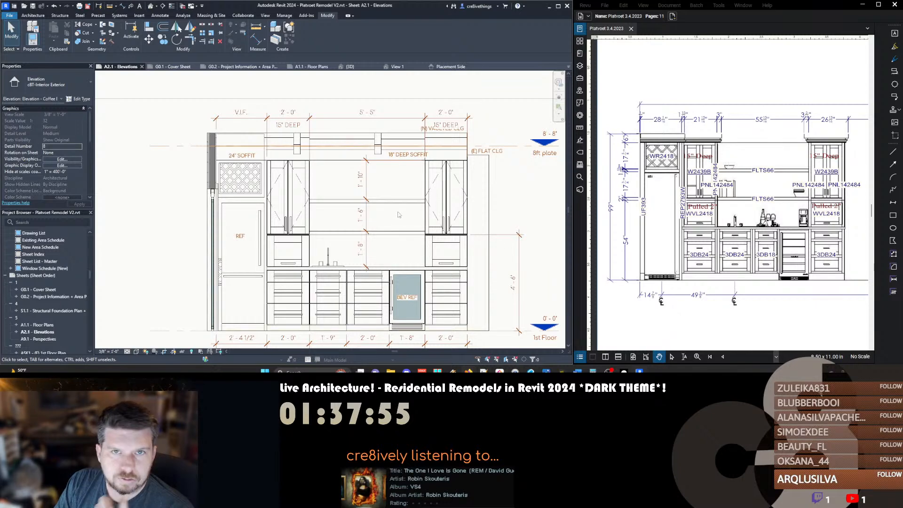
{"action": "scroll", "coordinate": [398, 215], "scroll_direction": "down", "scroll_amount": 3}
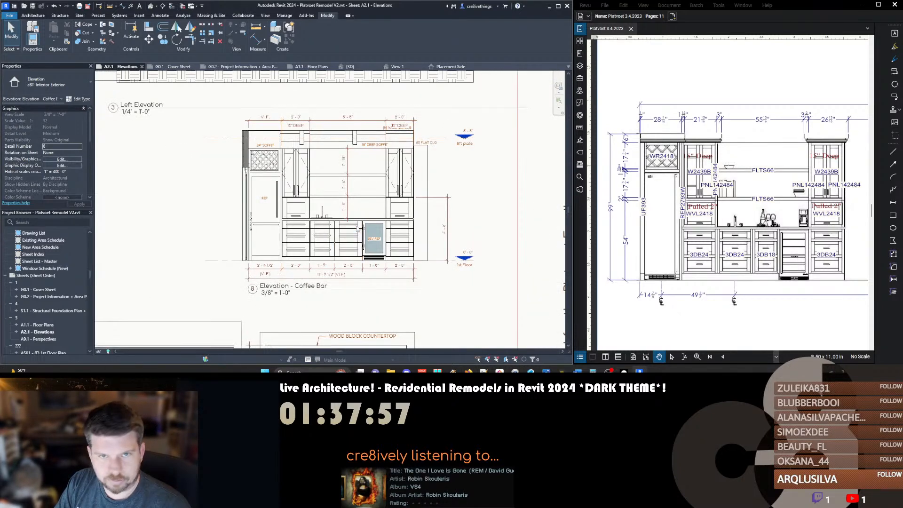
{"action": "key", "text": "Escape"}
{"action": "scroll", "coordinate": [360, 228], "scroll_direction": "down", "scroll_amount": 2}
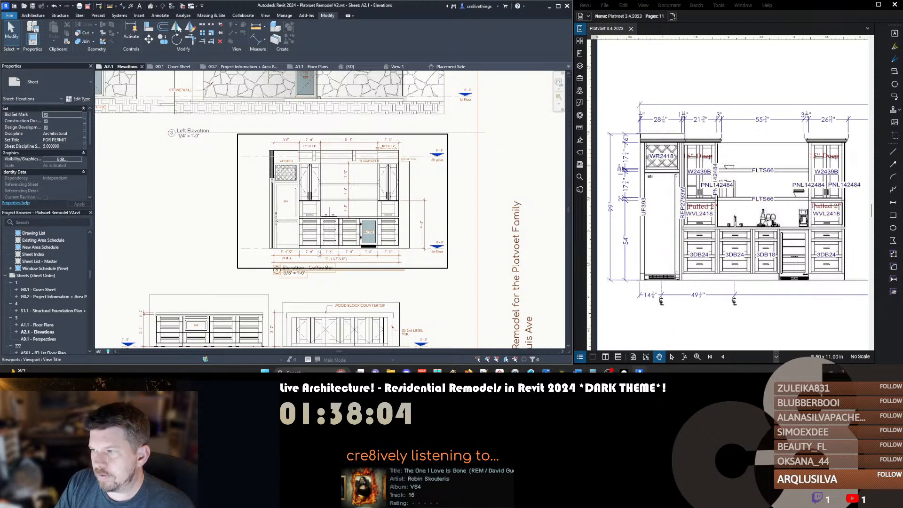
{"action": "middle_click_drag", "start_coordinate": [322, 252], "coordinate": [397, 212]}
{"action": "scroll", "coordinate": [397, 210], "scroll_direction": "down", "scroll_amount": 2}
{"action": "scroll", "coordinate": [397, 206], "scroll_direction": "down", "scroll_amount": 3}
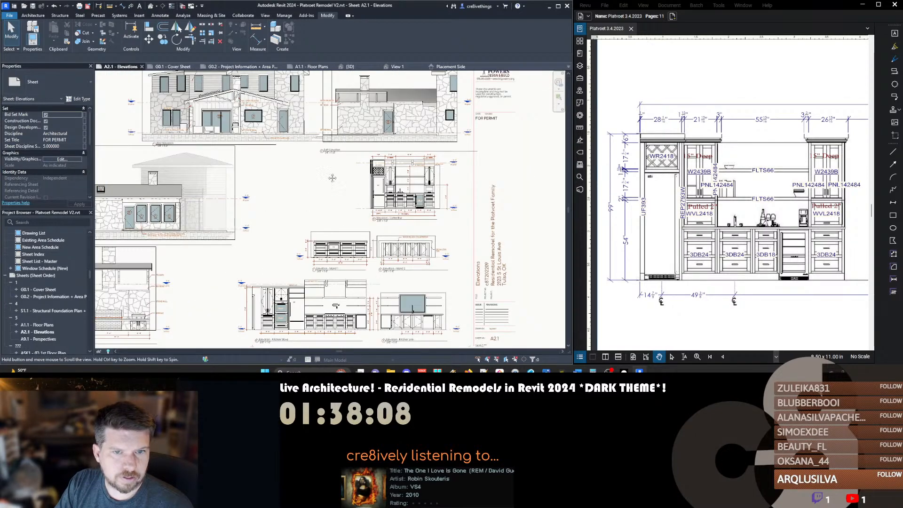
Activate the Kitchen Stove elevation's viewport and align the wood truss walls with the sides of the vent hood
{"action": "middle_click_drag", "start_coordinate": [322, 187], "coordinate": [401, 152]}
{"action": "scroll", "coordinate": [434, 267], "scroll_direction": "up", "scroll_amount": 2}
{"action": "scroll", "coordinate": [434, 267], "scroll_direction": "up", "scroll_amount": 3}
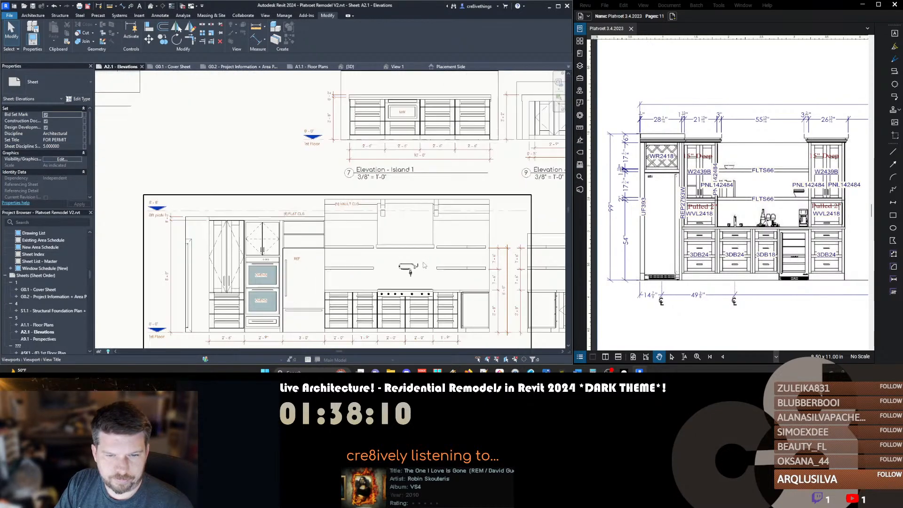
{"action": "scroll", "coordinate": [370, 226], "scroll_direction": "up", "scroll_amount": 2}
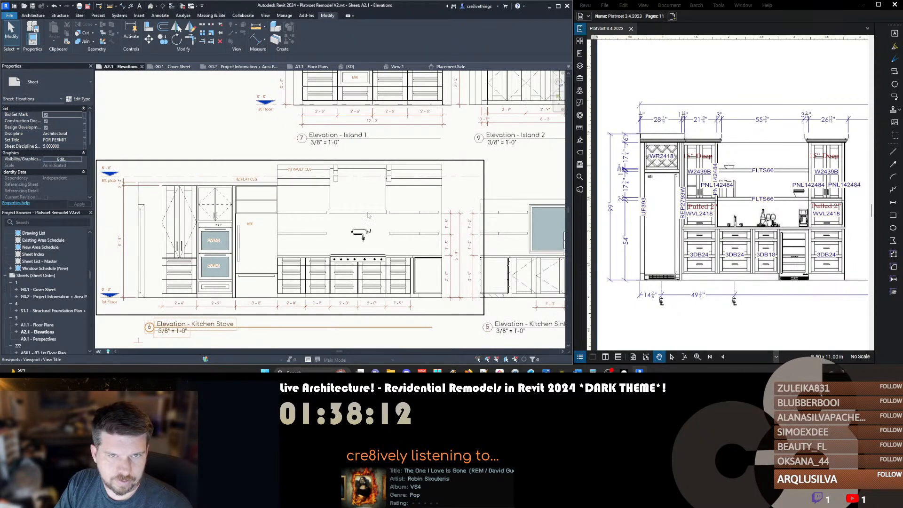
{"action": "scroll", "coordinate": [341, 169], "scroll_direction": "up", "scroll_amount": 2}
{"action": "double_click", "coordinate": [333, 173]}
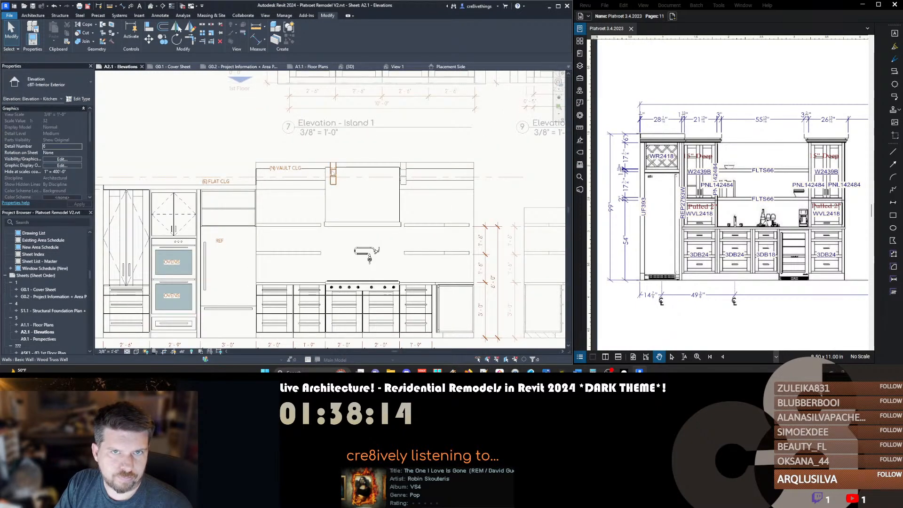
{"action": "key", "text": "l"}
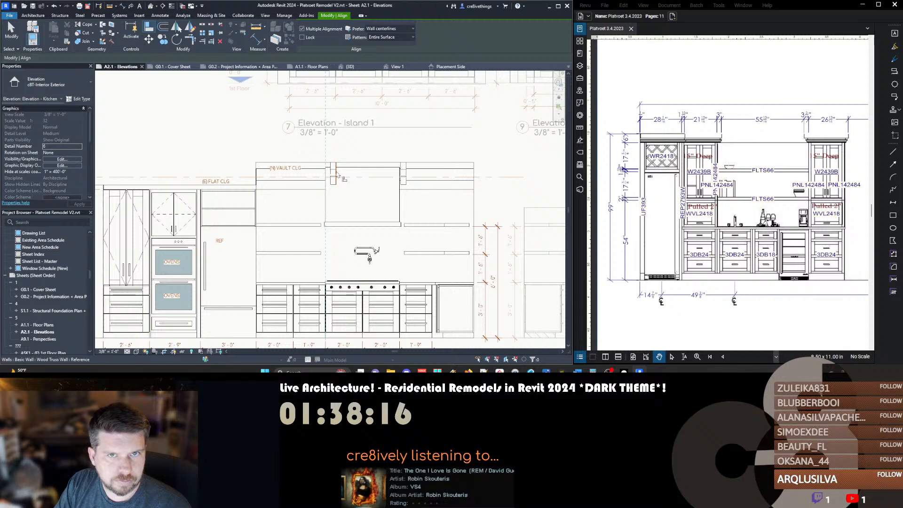
{"action": "key", "text": "Escape"}
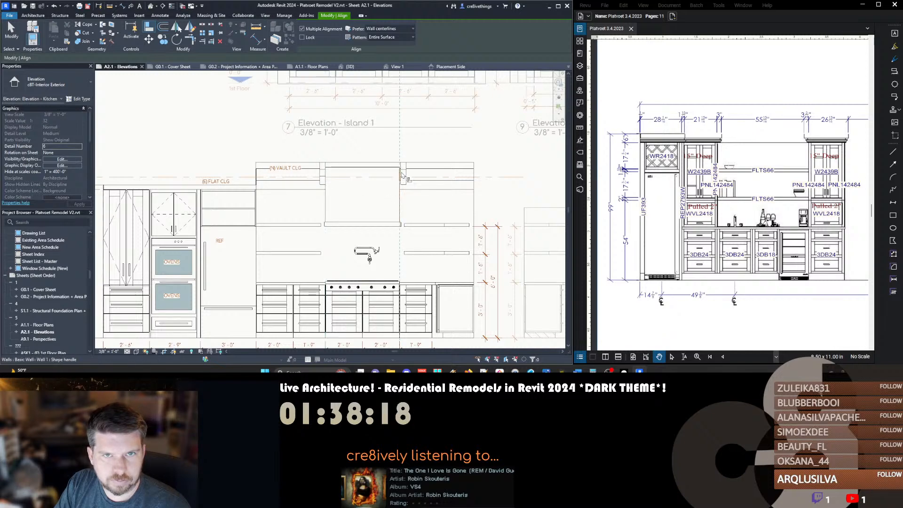
{"action": "key", "text": "Escape"}
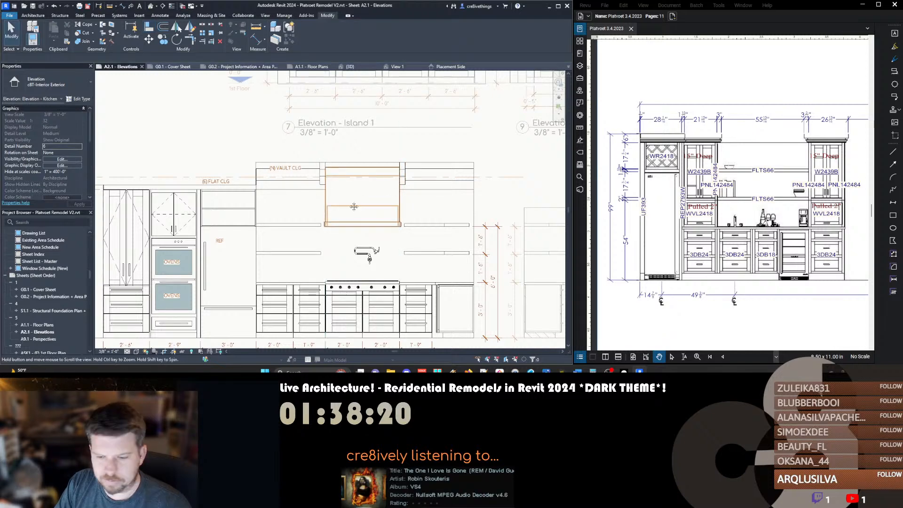
Turn off the section box in the 3D view and bring the whole coffee bar into view
{"action": "key", "text": "ctrl+Tab"}
{"action": "scroll", "coordinate": [351, 204], "scroll_direction": "down", "scroll_amount": 2}
{"action": "scroll", "coordinate": [414, 266], "scroll_direction": "down", "scroll_amount": 2}
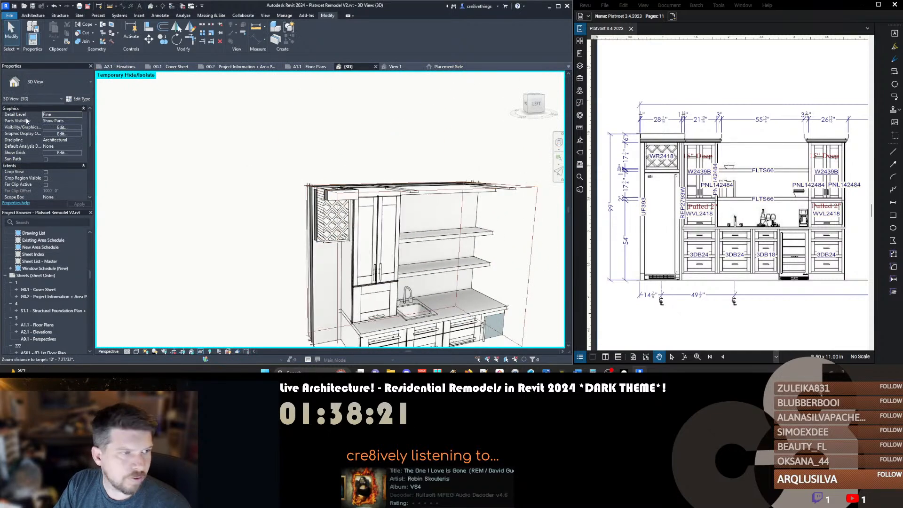
{"action": "scroll", "coordinate": [38, 162], "scroll_direction": "down", "scroll_amount": 5}
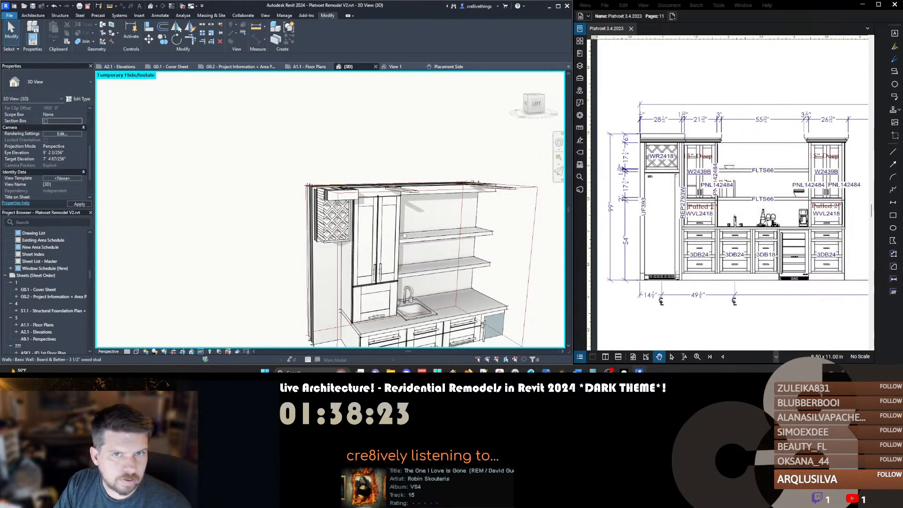
{"action": "middle_click_drag", "start_coordinate": [437, 287], "coordinate": [270, 245]}
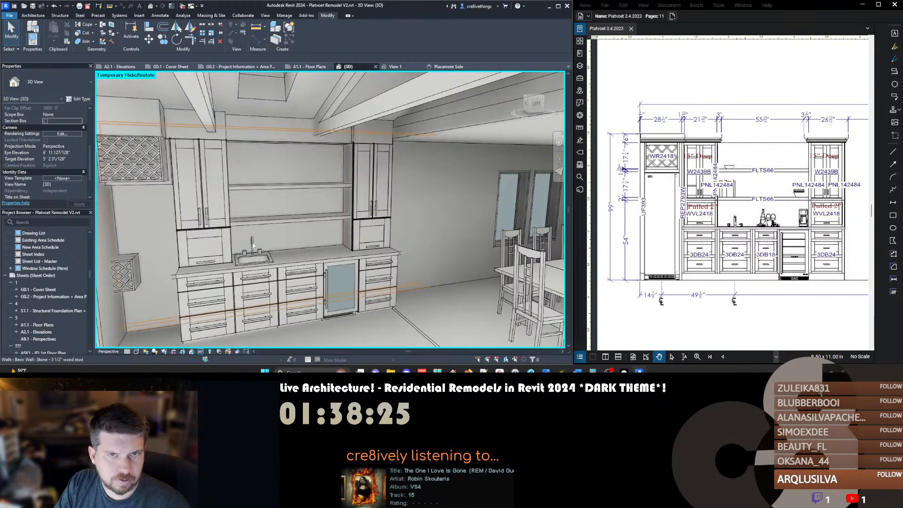
Delete the stray lower wine rack beside the base cabinets and restore the temporarily hidden elements
{"action": "left_click", "coordinate": [130, 267]}
{"action": "key", "text": "Delete"}
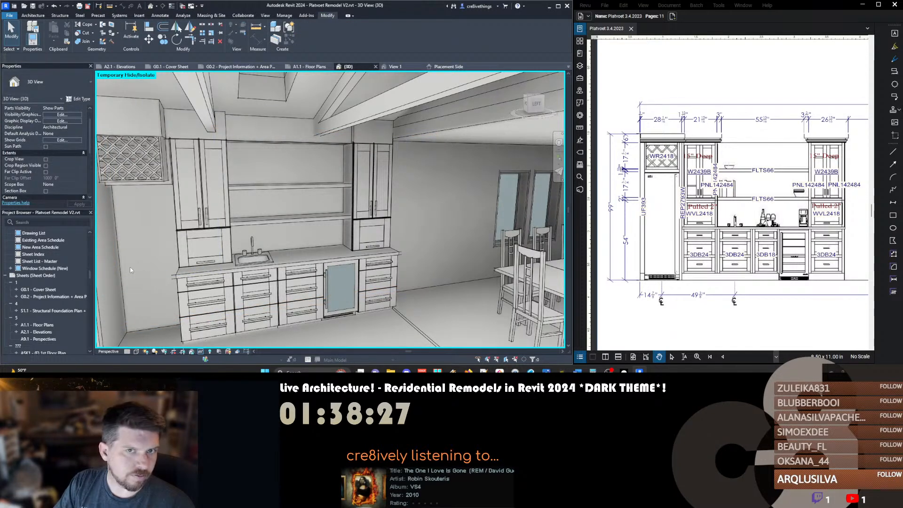
{"action": "key", "text": "h"}
{"action": "key", "text": "r"}
Temporarily isolate the wine rack cabinet above the refrigerator, inspect it from another angle, and restore the hidden elements
{"action": "left_click", "coordinate": [151, 169]}
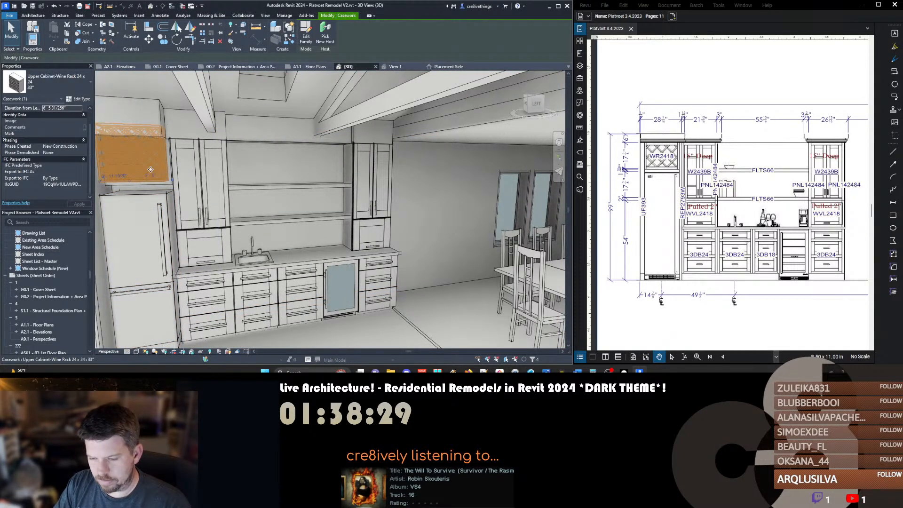
{"action": "key", "text": "h"}
{"action": "key", "text": "i"}
{"action": "left_click", "coordinate": [330, 201]}
{"action": "middle_click_drag", "start_coordinate": [331, 202], "coordinate": [284, 195], "text": "shift"}
{"action": "key", "text": "h"}
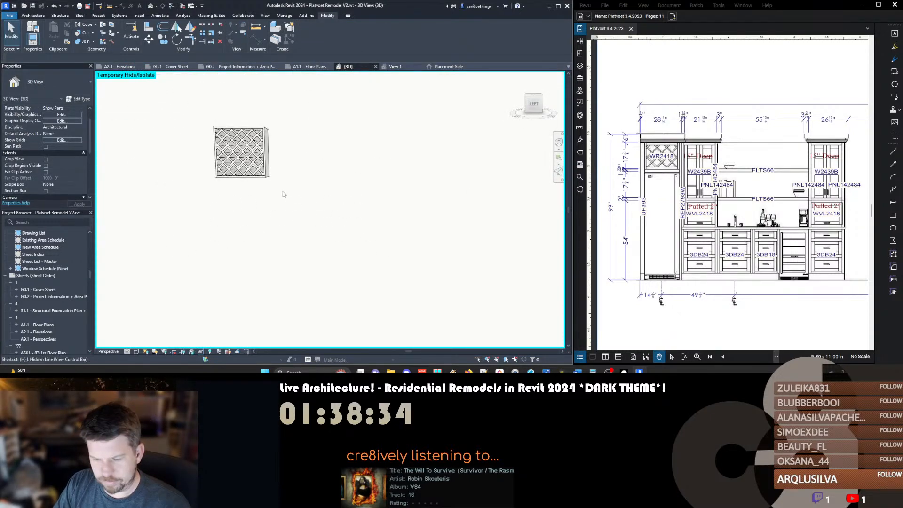
{"action": "key", "text": "r"}
Nudge the short 3 1/2" stud wall behind the wine rack forward over the refrigerator, and save the project
{"action": "middle_click_drag", "start_coordinate": [471, 188], "coordinate": [346, 150], "text": "shift"}
{"action": "scroll", "coordinate": [200, 164], "scroll_direction": "down", "scroll_amount": 2}
{"action": "scroll", "coordinate": [200, 164], "scroll_direction": "up", "scroll_amount": 3}
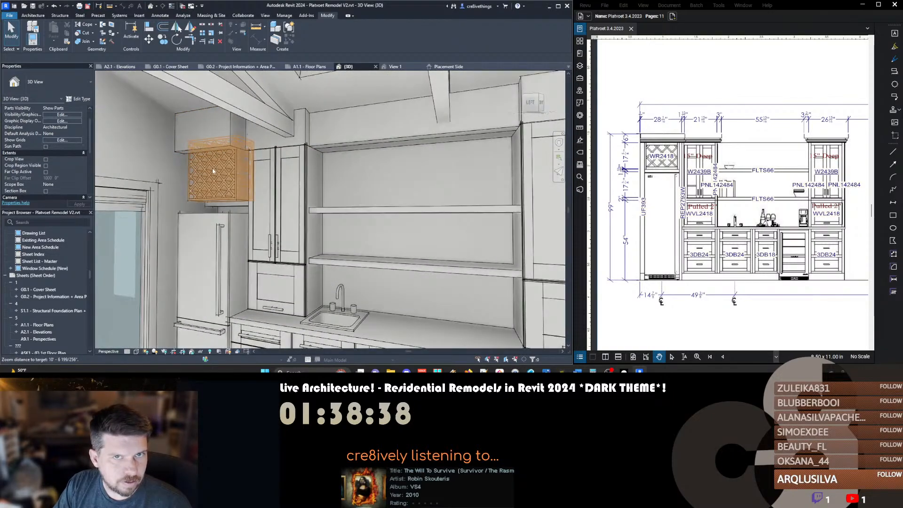
{"action": "middle_click_drag", "start_coordinate": [238, 204], "coordinate": [218, 207], "text": "shift"}
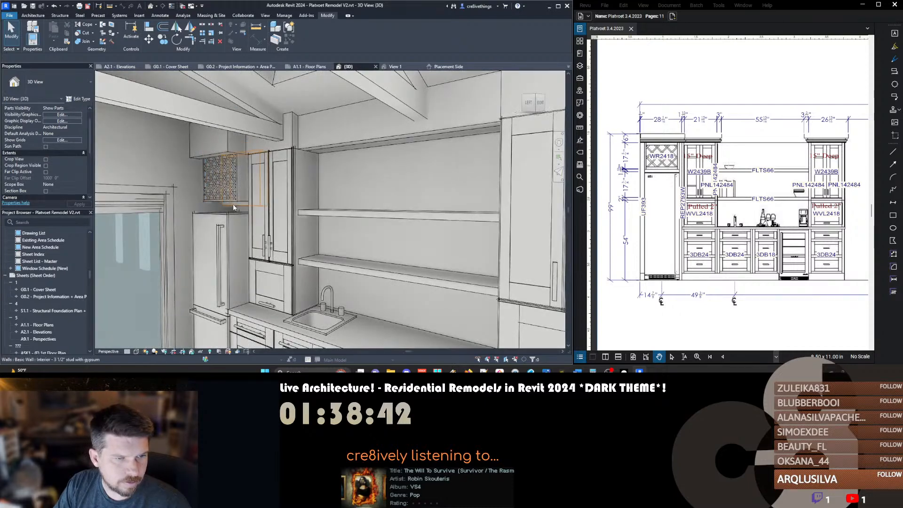
{"action": "left_click", "coordinate": [233, 204]}
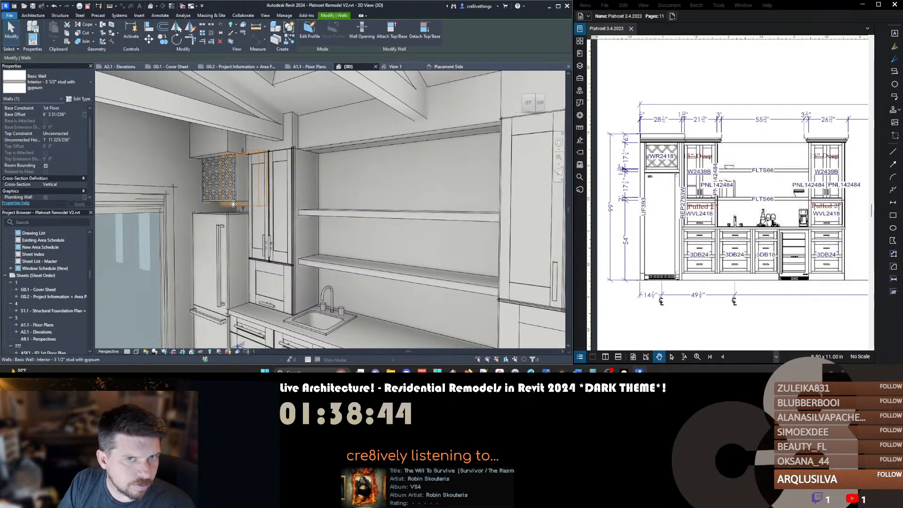
{"action": "key", "text": "Left"}
{"action": "key", "text": "Left"}
{"action": "key", "text": "Left"}
{"action": "key", "text": "Left"}
{"action": "key", "text": "Left"}
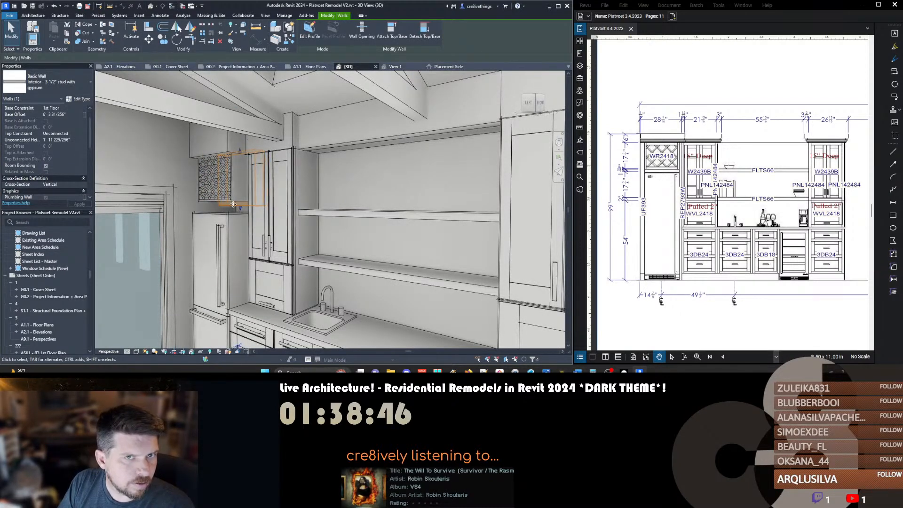
{"action": "key", "text": "Left"}
{"action": "key", "text": "Left"}
{"action": "key", "text": "Left"}
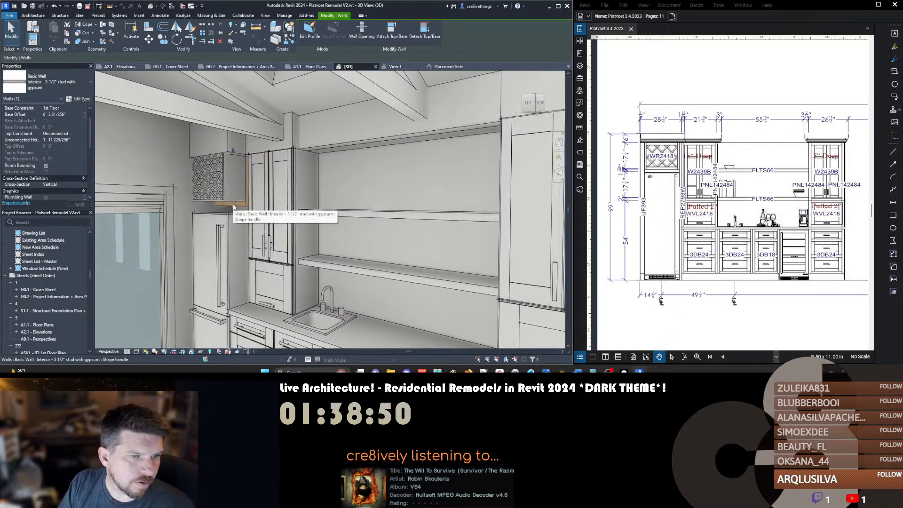
{"action": "key", "text": "Left"}
{"action": "key", "text": "Right"}
{"action": "key", "text": "Right"}
{"action": "key", "text": "Right"}
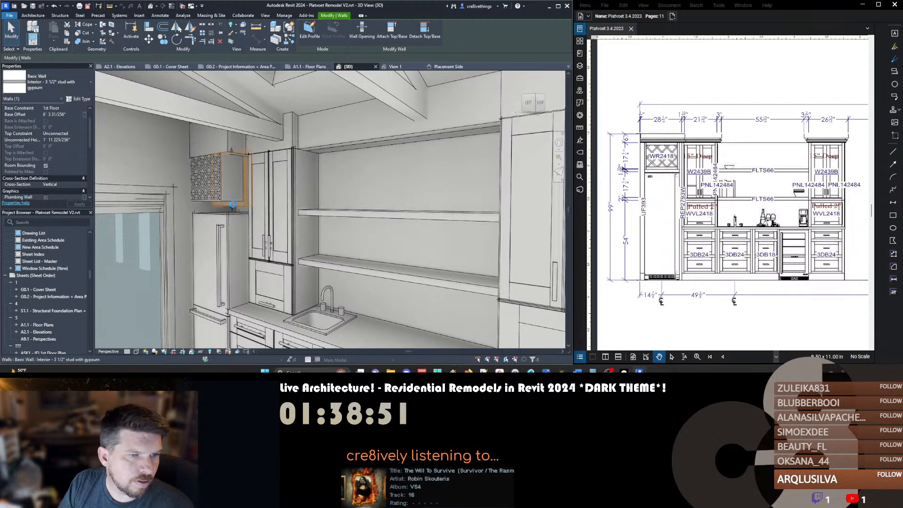
{"action": "key", "text": "Escape"}
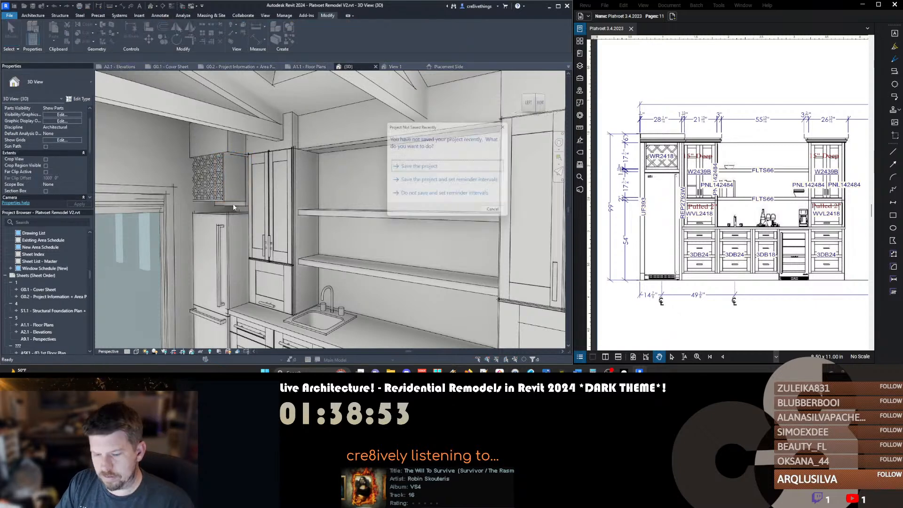
{"action": "left_click", "coordinate": [418, 169]}
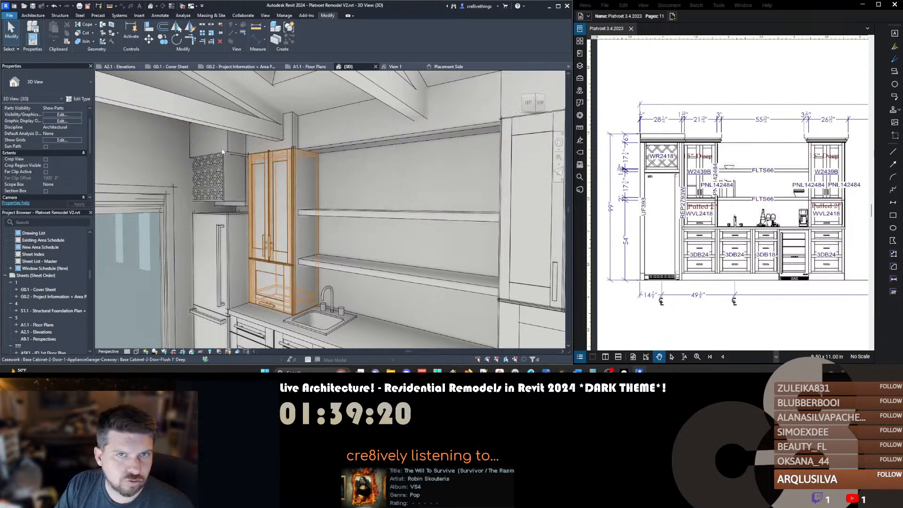
Review the Kitchen Stove elevation on sheet A2.1, checking the vent hood, ceiling line and truss positions
{"action": "left_click", "coordinate": [122, 67]}
{"action": "scroll", "coordinate": [315, 183], "scroll_direction": "down", "scroll_amount": 3}
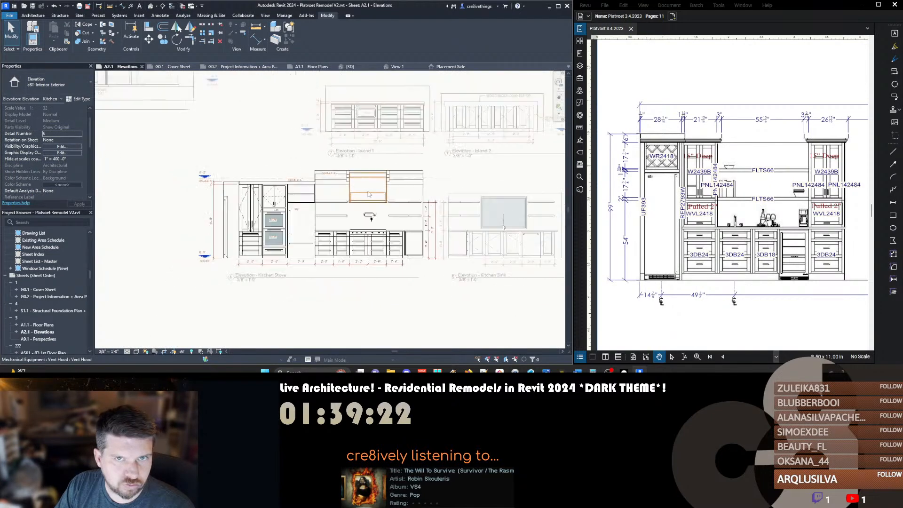
{"action": "scroll", "coordinate": [315, 183], "scroll_direction": "up", "scroll_amount": 5}
{"action": "scroll", "coordinate": [316, 184], "scroll_direction": "up", "scroll_amount": 2}
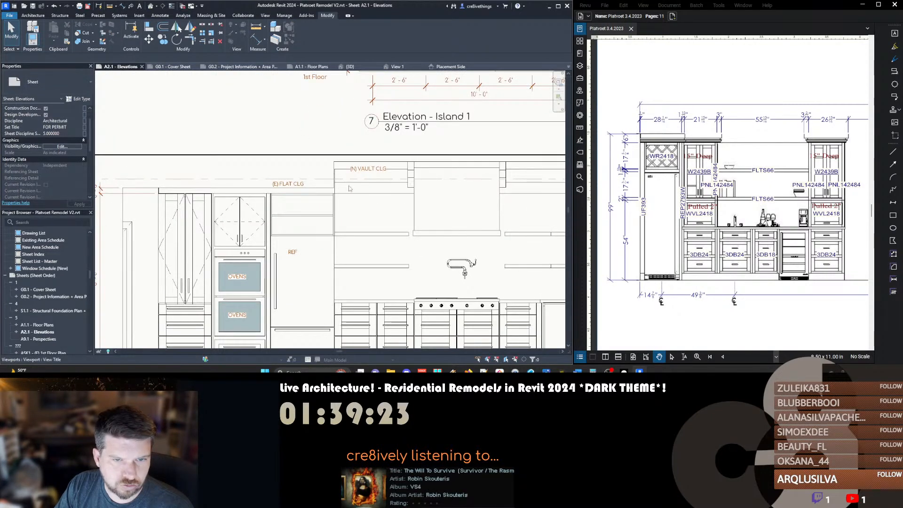
{"action": "scroll", "coordinate": [343, 188], "scroll_direction": "down", "scroll_amount": 2}
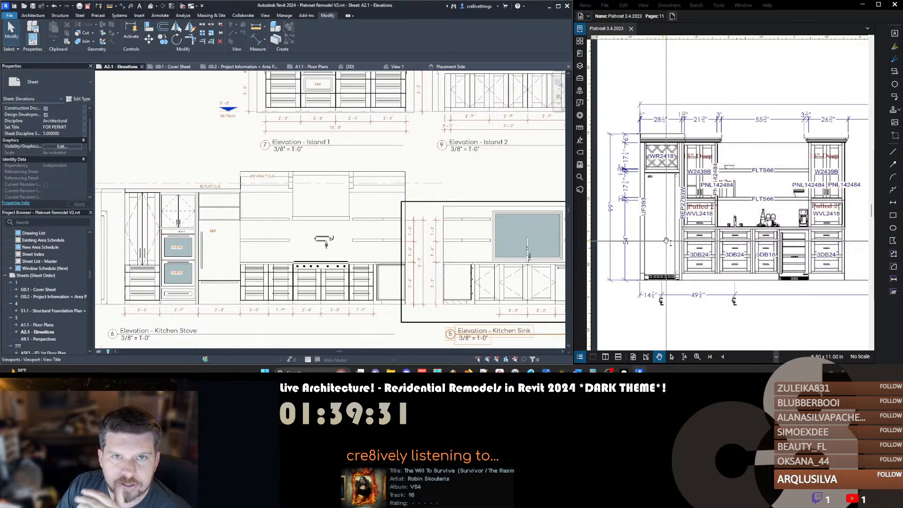
{"action": "middle_click_drag", "start_coordinate": [408, 213], "coordinate": [409, 207]}
Inspect the vent hood and floating shelves in the 3D view, and select the wood truss wall beside the hood
{"action": "left_click", "coordinate": [350, 67]}
{"action": "middle_click_drag", "start_coordinate": [354, 210], "coordinate": [435, 208], "text": "shift"}
{"action": "left_click", "coordinate": [433, 197]}
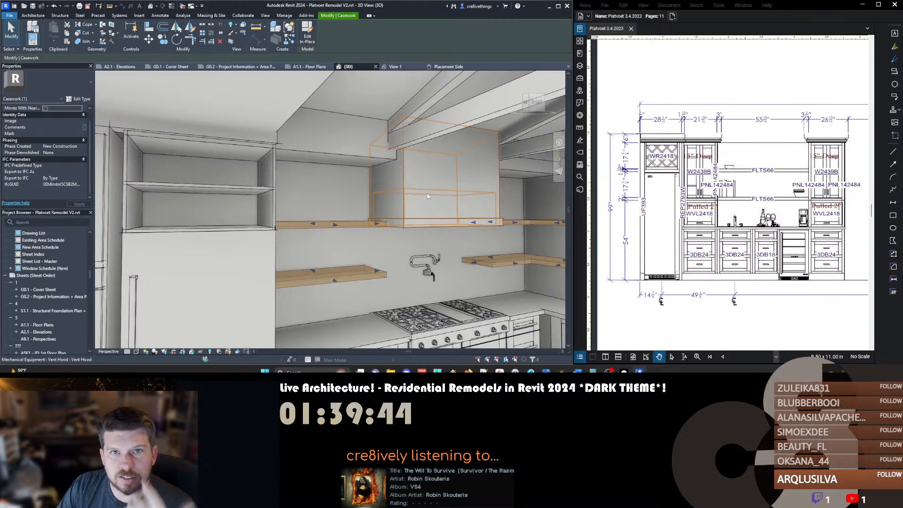
{"action": "middle_click_drag", "start_coordinate": [433, 193], "coordinate": [216, 181]}
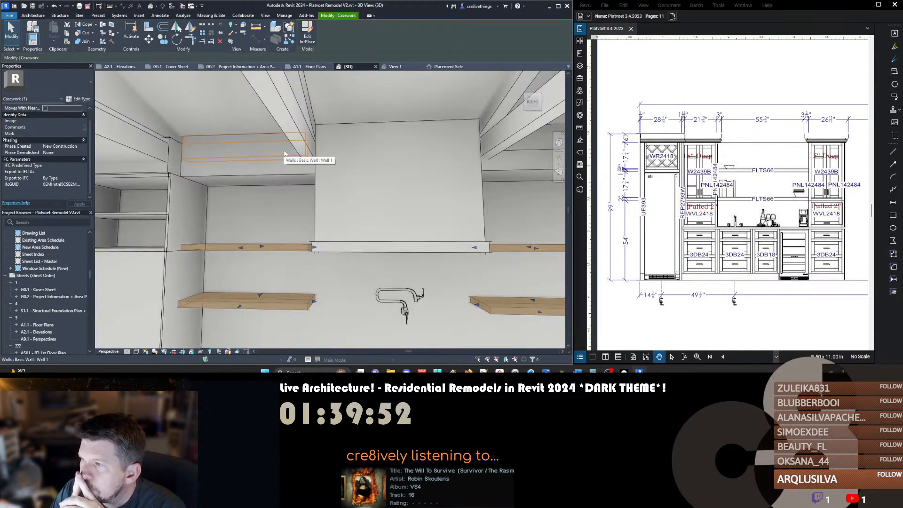
{"action": "left_click", "coordinate": [284, 153]}
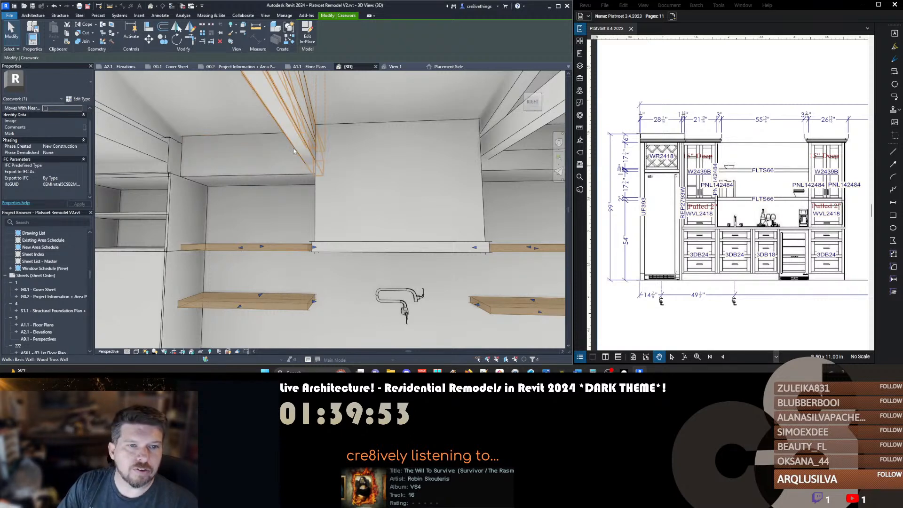
{"action": "mouse_move", "coordinate": [293, 147]}
{"action": "middle_mouse_down", "text": "shift"}
{"action": "mouse_move", "coordinate": [280, 142]}
{"action": "mouse_move", "coordinate": [352, 142]}
{"action": "mouse_move", "coordinate": [301, 142]}
{"action": "mouse_move", "coordinate": [348, 152]}
{"action": "mouse_move", "coordinate": [381, 178]}
{"action": "mouse_move", "coordinate": [339, 205]}
{"action": "mouse_move", "coordinate": [342, 219]}
{"action": "middle_mouse_up", "text": "shift"}
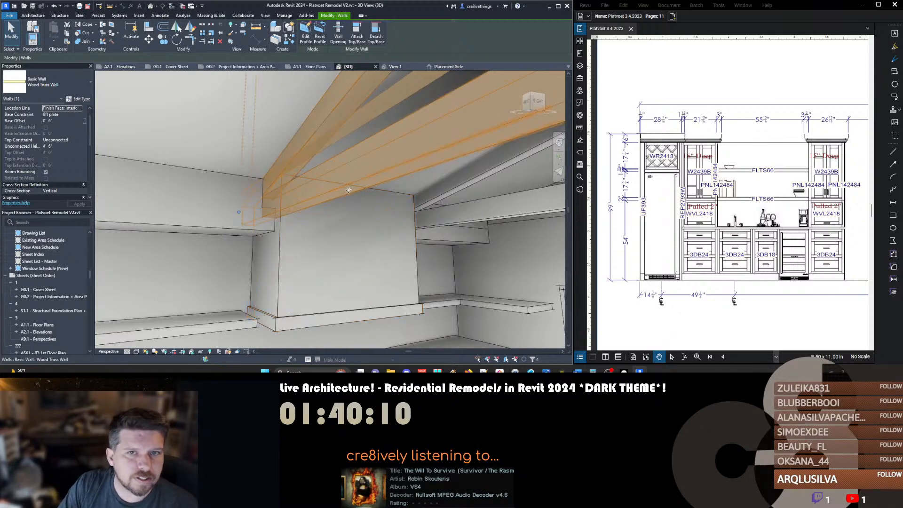
Open the wood truss wall's profile for editing and draw a horizontal sketch line starting at the ceiling beside the vent hood
{"action": "left_click", "coordinate": [306, 36]}
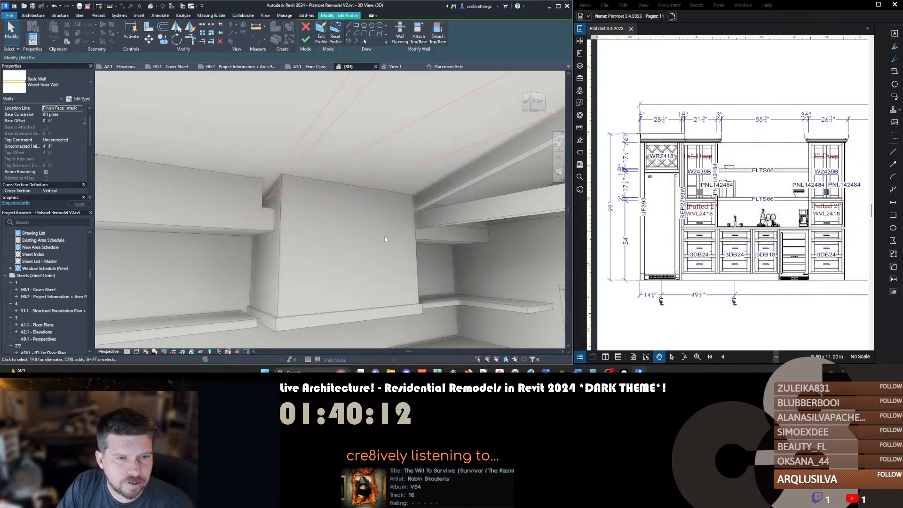
{"action": "left_click", "coordinate": [332, 41]}
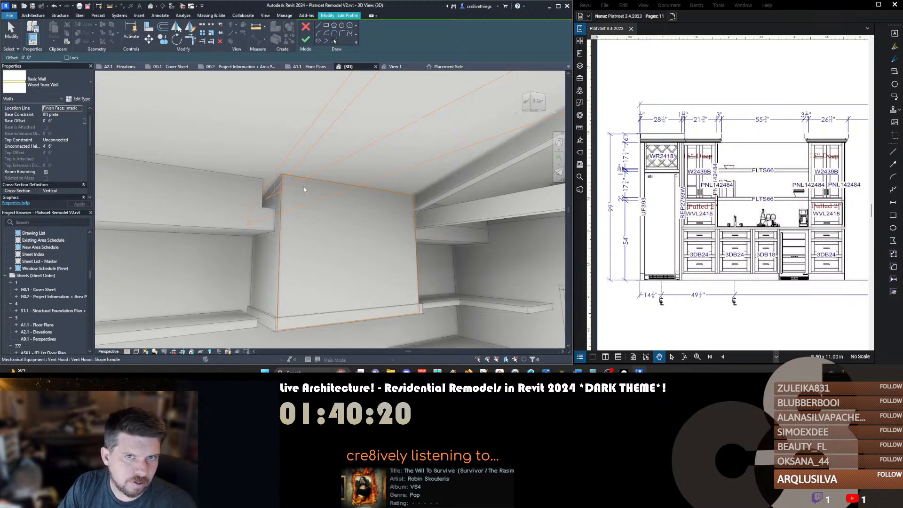
{"action": "left_click", "coordinate": [387, 198]}
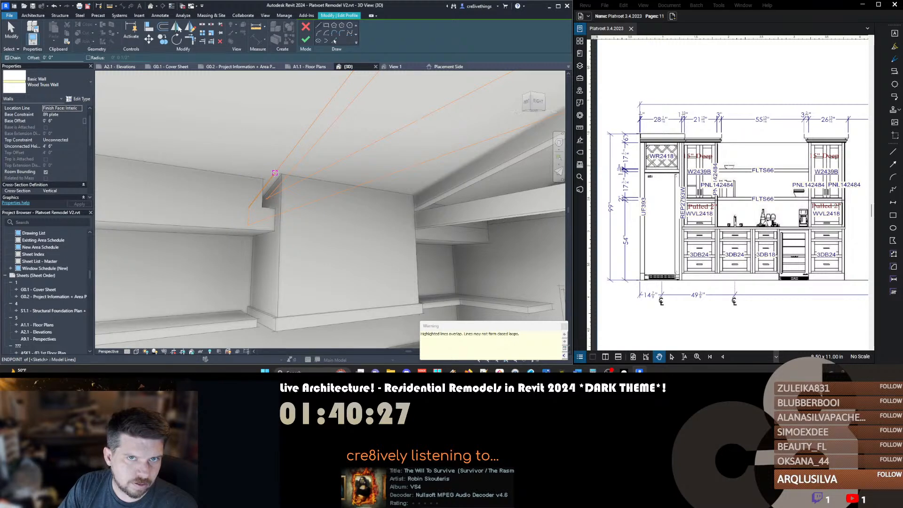
{"action": "left_click", "coordinate": [275, 173]}
{"action": "left_click", "coordinate": [355, 77]}
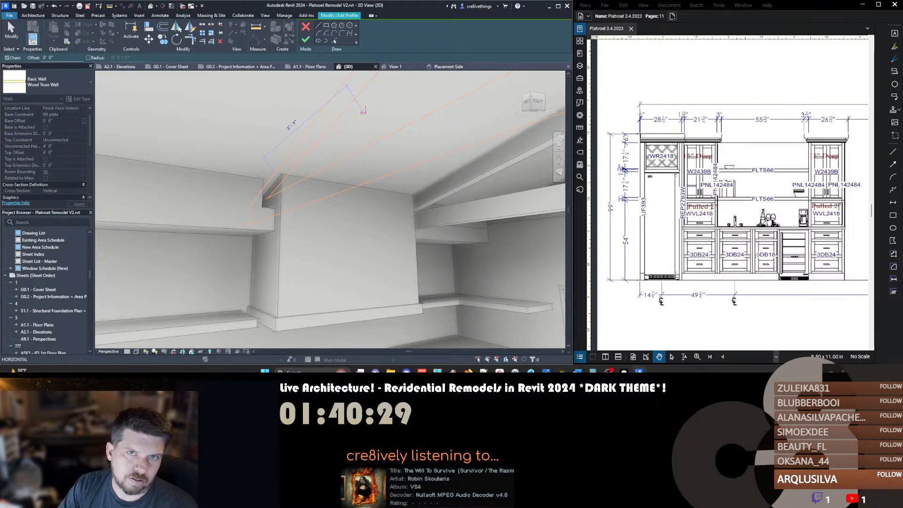
{"action": "left_click", "coordinate": [372, 105]}
{"action": "key", "text": "Escape"}
{"action": "key", "text": "Escape"}
Copy the new horizontal sketch line vertically by about 5 1/2" to outline a raised bottom chord
{"action": "left_click", "coordinate": [350, 122]}
{"action": "key", "text": "c"}
{"action": "key", "text": "o"}
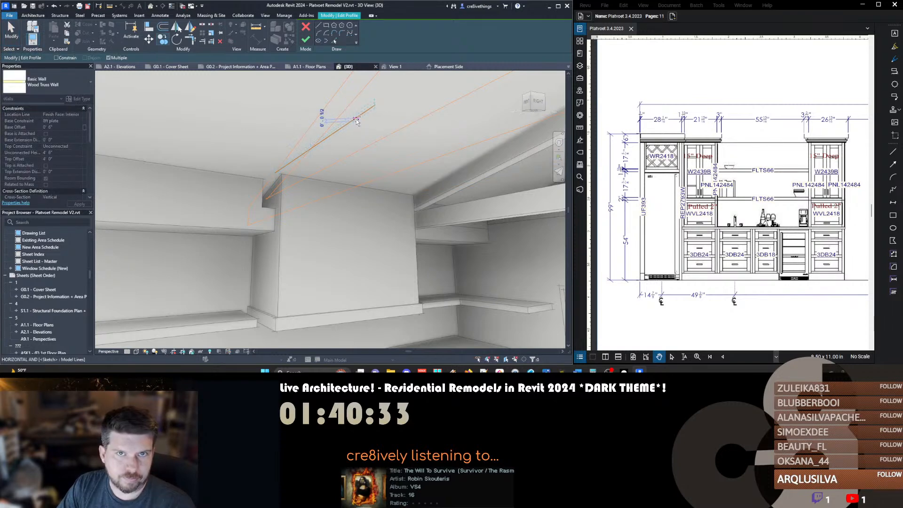
{"action": "key", "text": "Escape"}
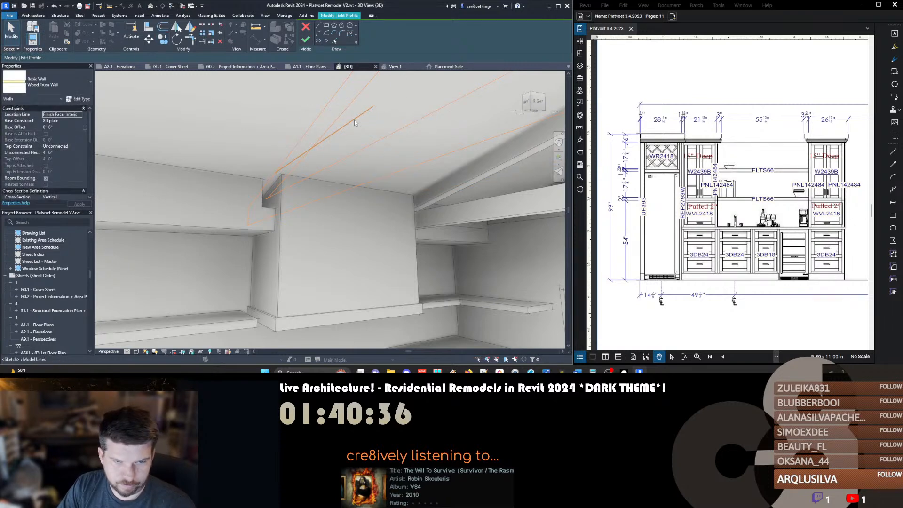
{"action": "left_click", "coordinate": [354, 119]}
{"action": "key", "text": "c"}
{"action": "key", "text": "o"}
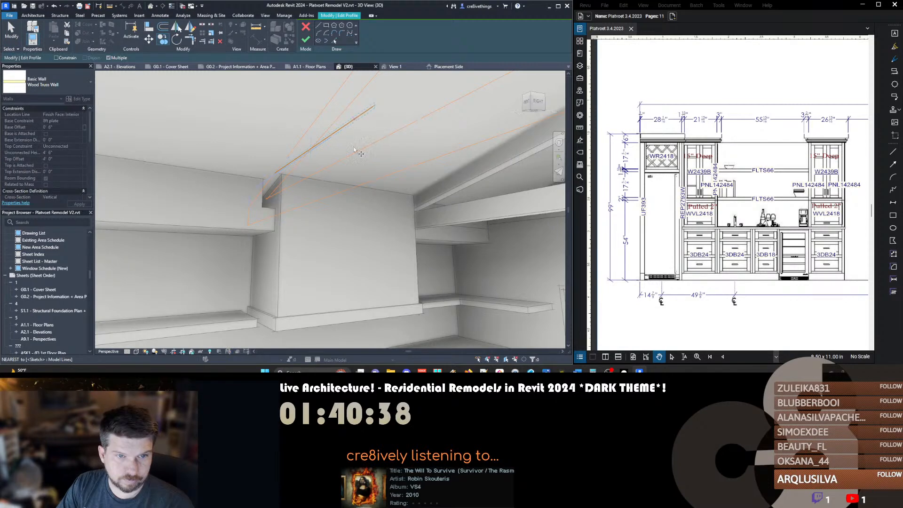
{"action": "left_click", "coordinate": [356, 185]}
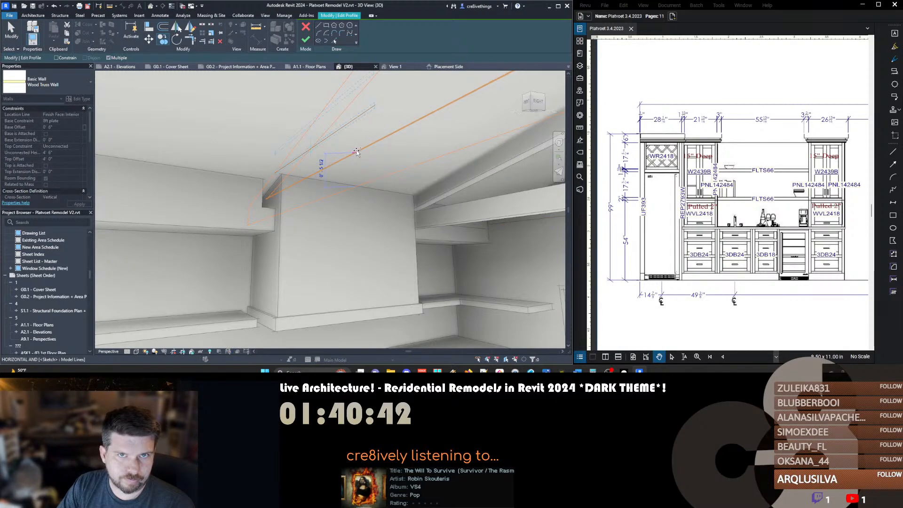
{"action": "left_click", "coordinate": [357, 152]}
Delete the two long sketch lines of the old bottom chord from the truss profile
{"action": "scroll", "coordinate": [343, 187], "scroll_direction": "down", "scroll_amount": 2}
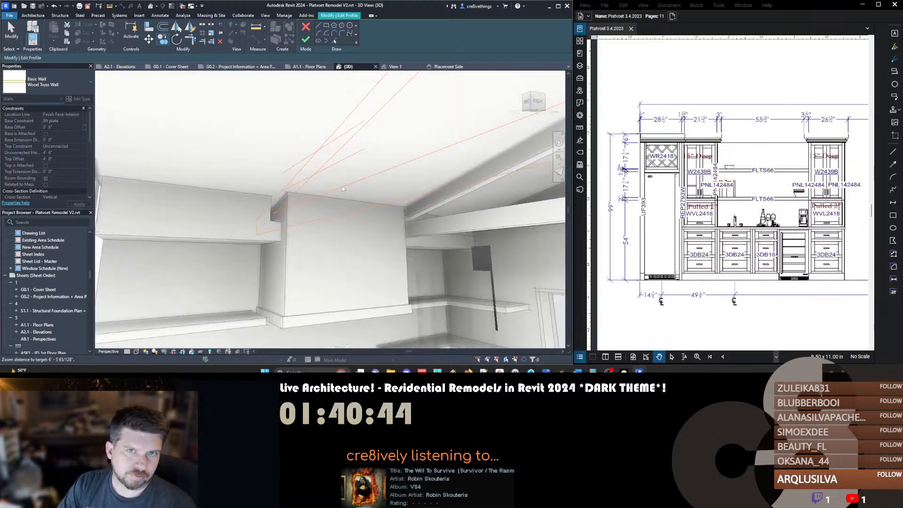
{"action": "scroll", "coordinate": [343, 187], "scroll_direction": "down", "scroll_amount": 1}
{"action": "left_click_drag", "start_coordinate": [371, 217], "coordinate": [358, 180]}
{"action": "key", "text": "Delete"}
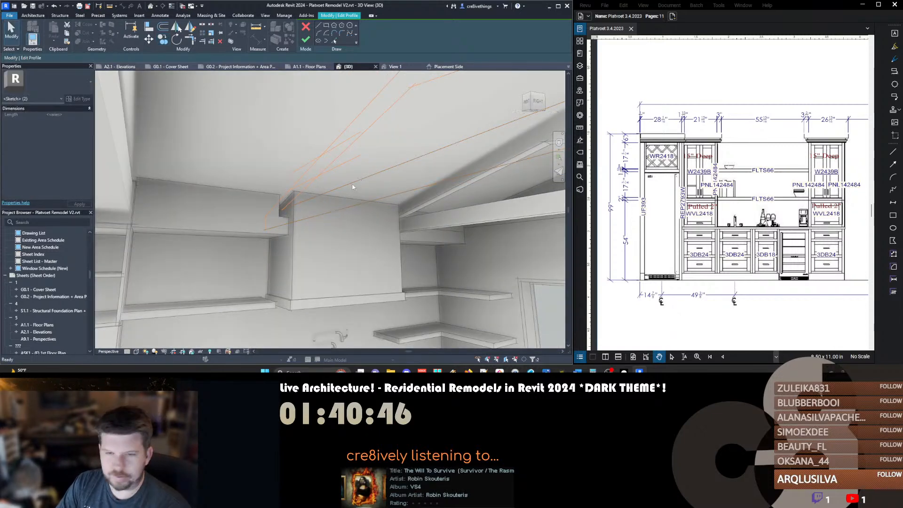
Trim the new bottom chord lines into corners with the existing truss outline at its ends
{"action": "key", "text": "t"}
{"action": "key", "text": "r"}
{"action": "left_click", "coordinate": [301, 190]}
{"action": "left_click", "coordinate": [265, 224]}
{"action": "mouse_move", "coordinate": [331, 219]}
{"action": "middle_mouse_down", "text": "shift"}
{"action": "mouse_move", "coordinate": [377, 181]}
{"action": "mouse_move", "coordinate": [352, 213]}
{"action": "mouse_move", "coordinate": [365, 214]}
{"action": "middle_mouse_up", "text": "shift"}
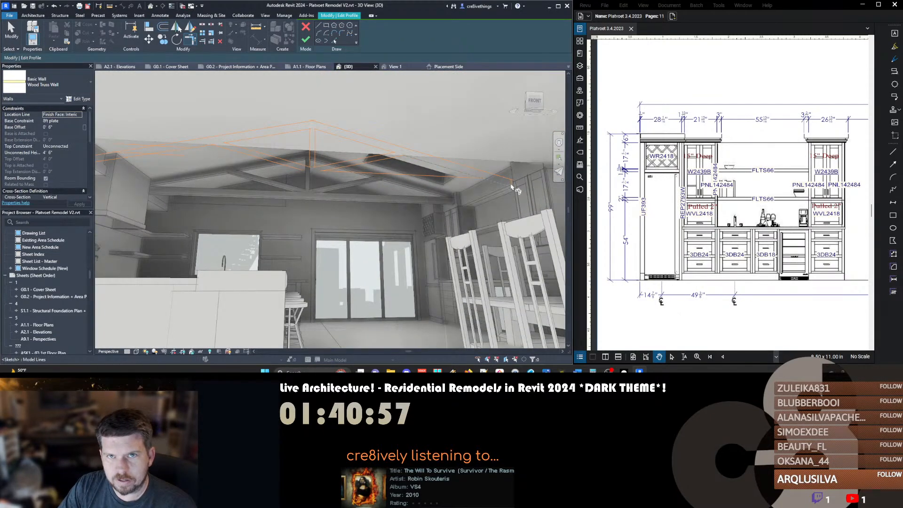
{"action": "middle_click_drag", "start_coordinate": [512, 188], "coordinate": [215, 167], "text": "shift"}
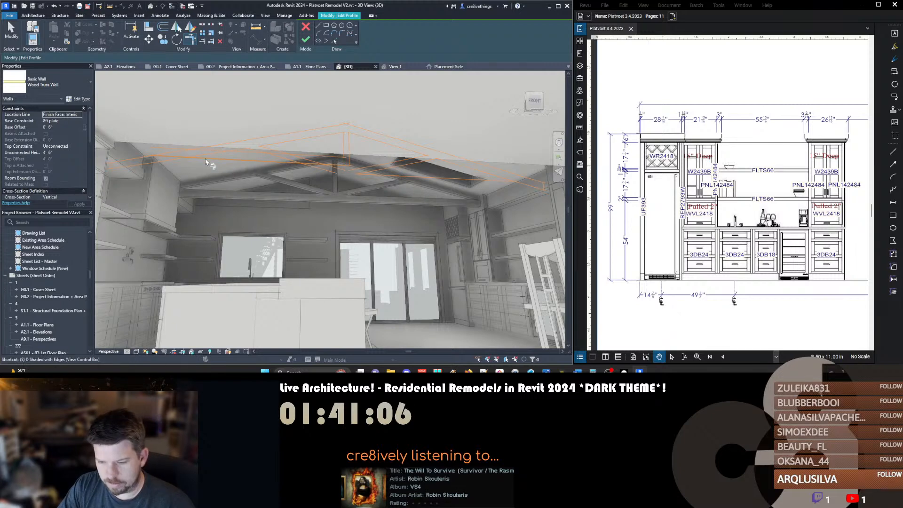
Select the truss web sketch lines around the center post and move them to suit the raised bottom chord
{"action": "key", "text": "s"}
{"action": "key", "text": "l"}
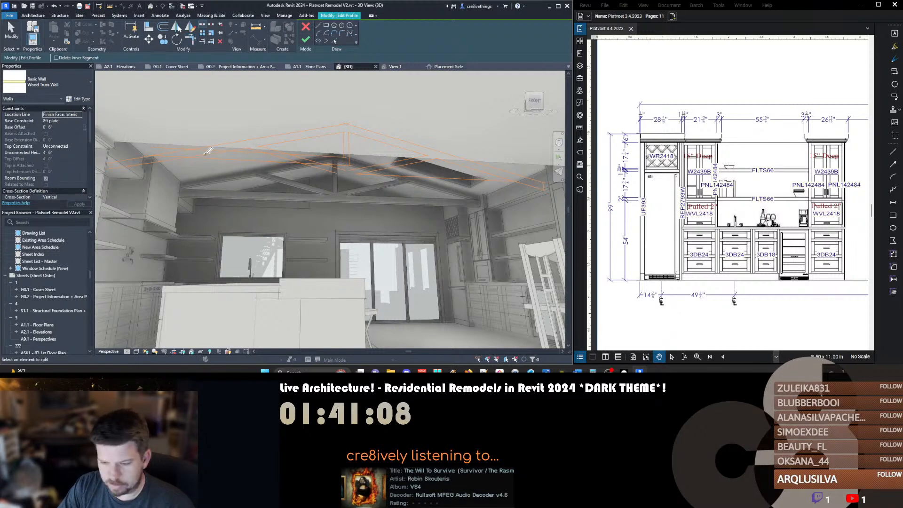
{"action": "key", "text": "Escape"}
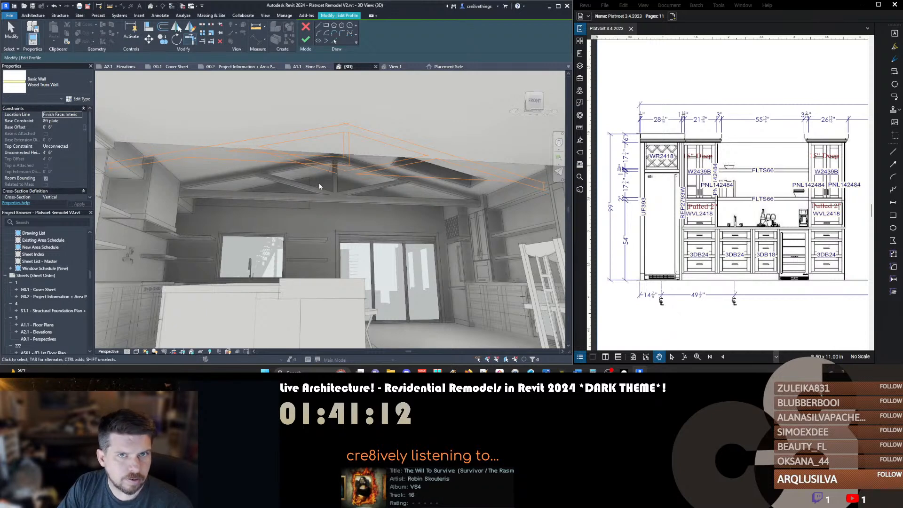
{"action": "left_click", "coordinate": [338, 173]}
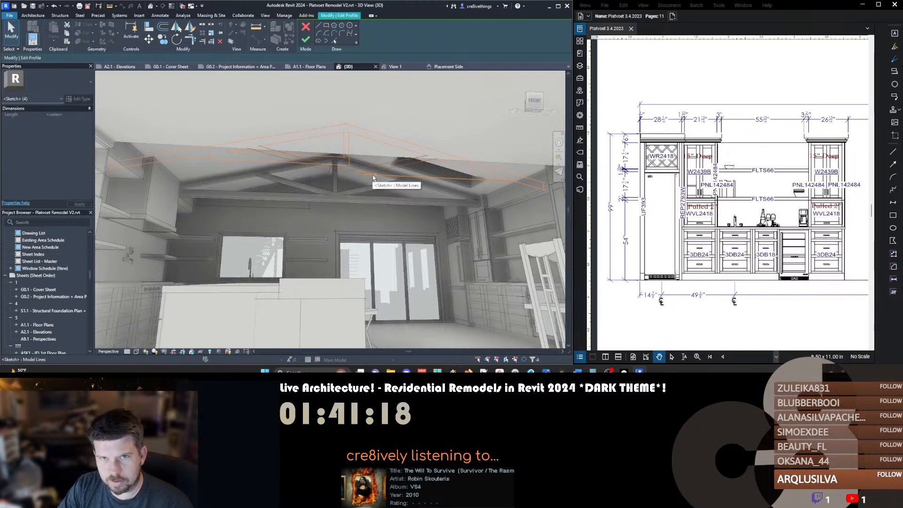
{"action": "mouse_move", "coordinate": [332, 168]}
{"action": "left_mouse_down"}
{"action": "mouse_move", "coordinate": [341, 173]}
{"action": "mouse_move", "coordinate": [345, 162]}
{"action": "left_mouse_up"}
{"action": "left_click", "coordinate": [344, 157]}
{"action": "key", "text": "m"}
{"action": "key", "text": "v"}
{"action": "left_click", "coordinate": [344, 157]}
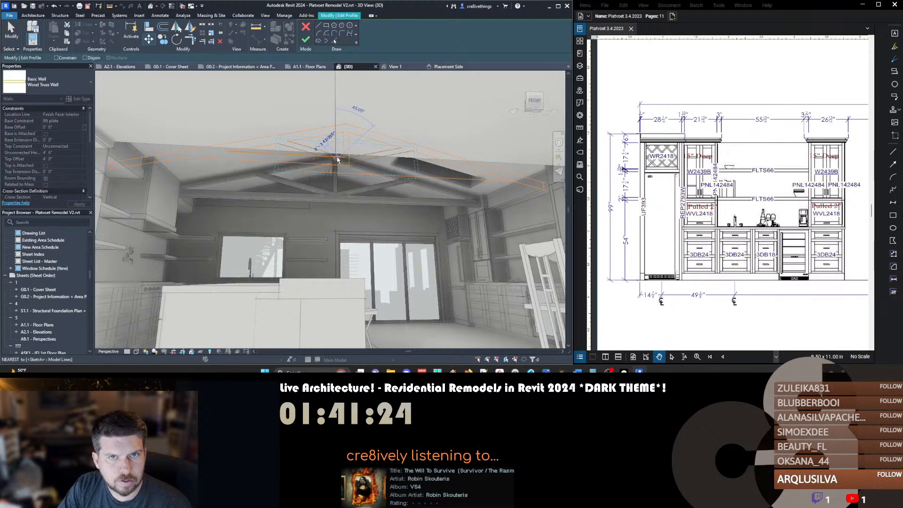
{"action": "left_click", "coordinate": [342, 172]}
{"action": "key", "text": "Escape"}
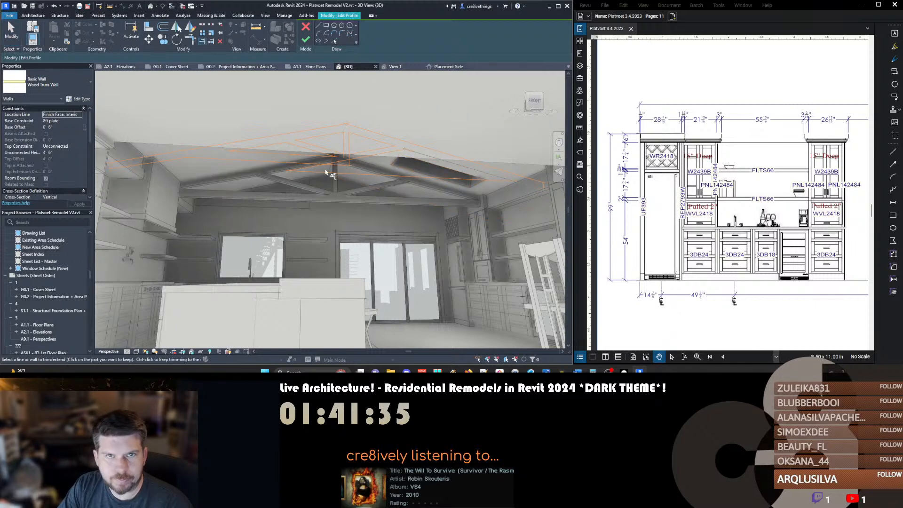
Remove leftover sketch segments, then split and trim the web and chord lines into closed triangles
{"action": "left_click", "coordinate": [361, 172]}
{"action": "key", "text": "Delete"}
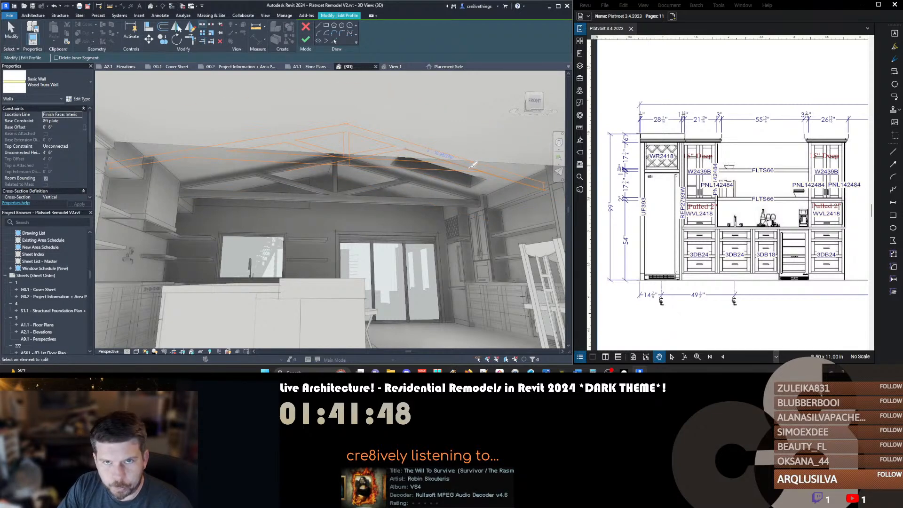
{"action": "key", "text": "r"}
{"action": "key", "text": "e"}
{"action": "middle_click_drag", "start_coordinate": [437, 166], "coordinate": [434, 165]}
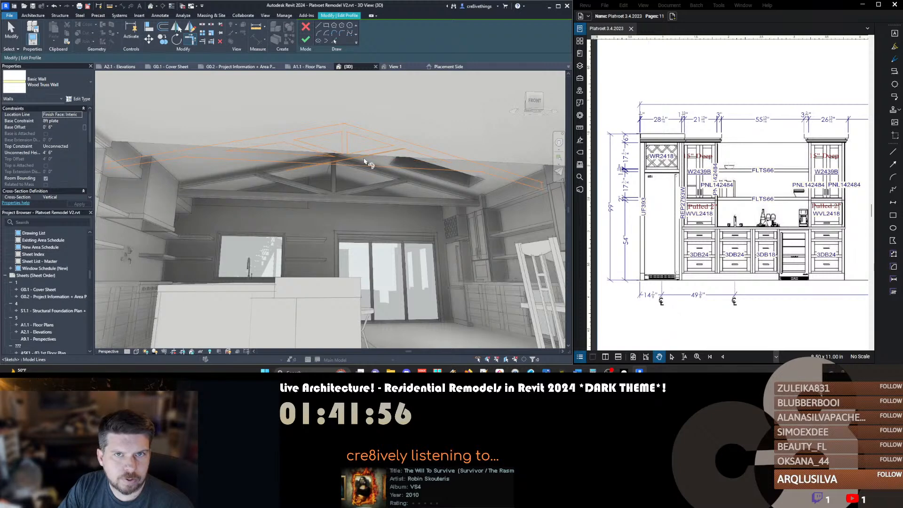
{"action": "key", "text": "l"}
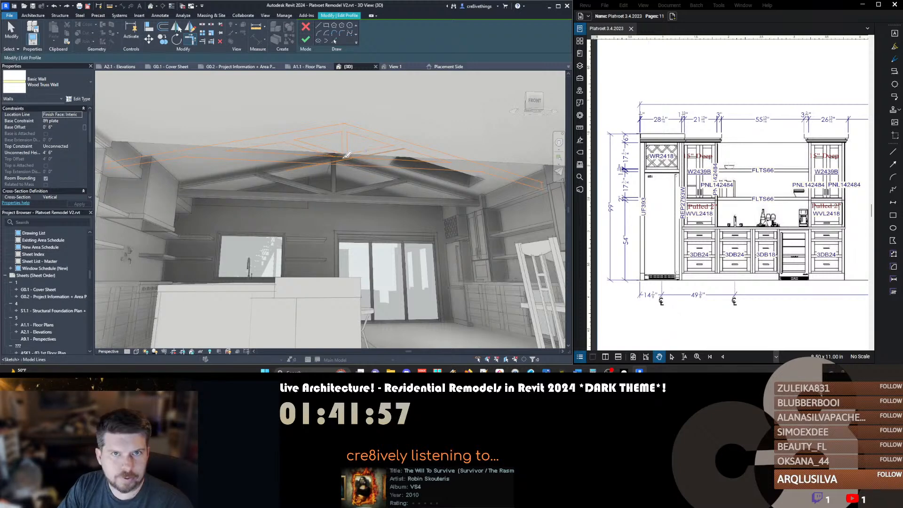
{"action": "key", "text": "Escape"}
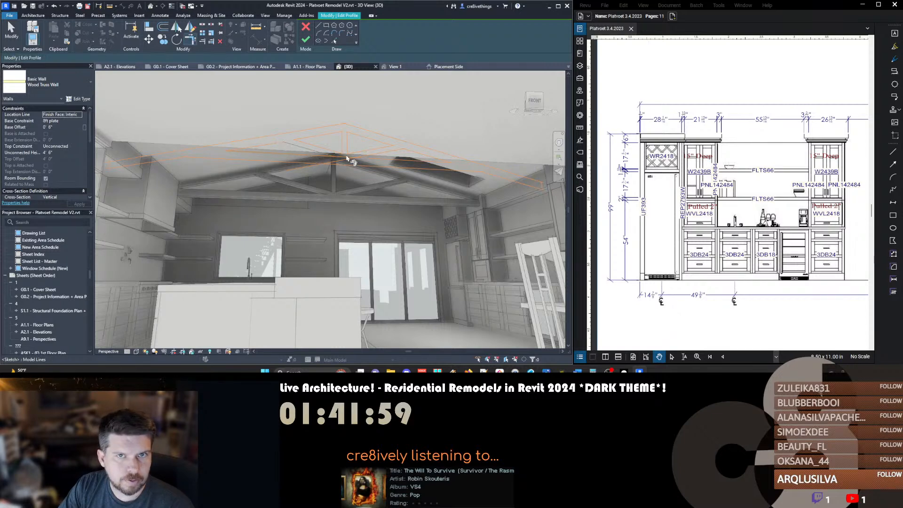
{"action": "key", "text": "t"}
{"action": "key", "text": "r"}
{"action": "key", "text": "Escape"}
Try to finish the edited wood truss wall profile, and return to the sketch to correct it
{"action": "key", "text": "f"}
{"action": "key", "text": "s"}
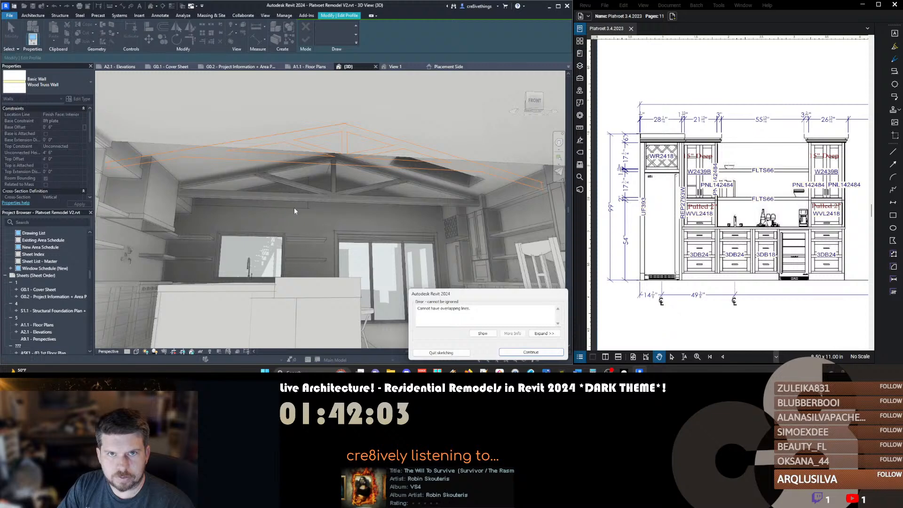
{"action": "left_click", "coordinate": [508, 352]}
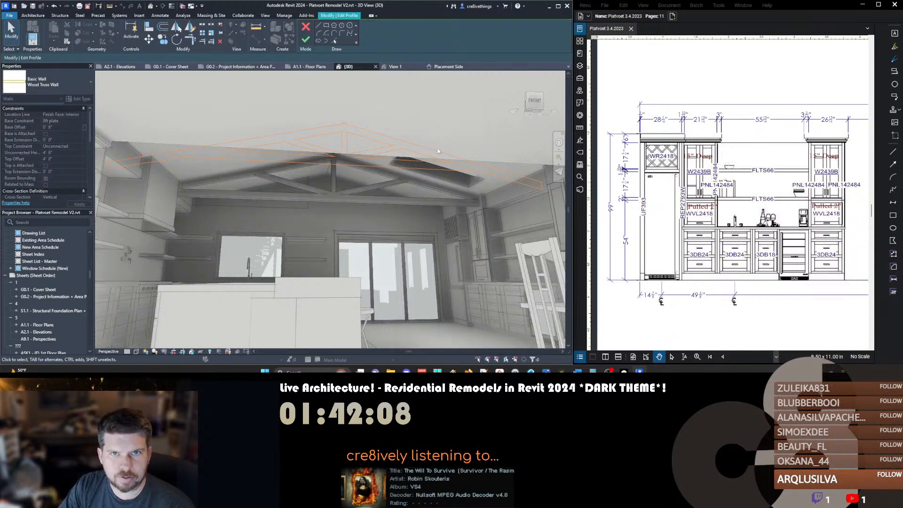
Window-select the triangular web openings in the truss profile to check each loop for stray or overlapping lines
{"action": "left_click_drag", "start_coordinate": [433, 148], "coordinate": [469, 192]}
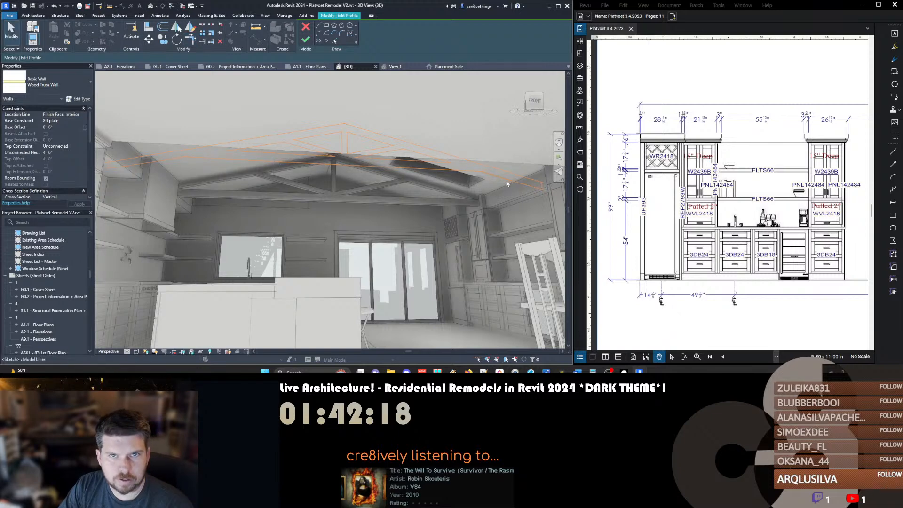
{"action": "mouse_move", "coordinate": [207, 131]}
{"action": "left_mouse_down"}
{"action": "mouse_move", "coordinate": [310, 162]}
{"action": "mouse_move", "coordinate": [337, 162]}
{"action": "mouse_move", "coordinate": [356, 142]}
{"action": "mouse_move", "coordinate": [360, 149]}
{"action": "left_mouse_up"}
{"action": "left_click_drag", "start_coordinate": [465, 180], "coordinate": [464, 181]}
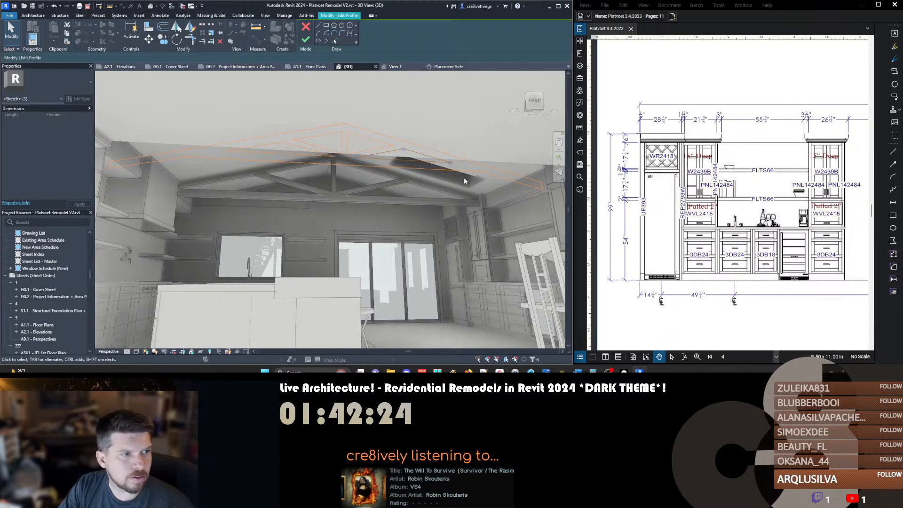
{"action": "left_click", "coordinate": [344, 119]}
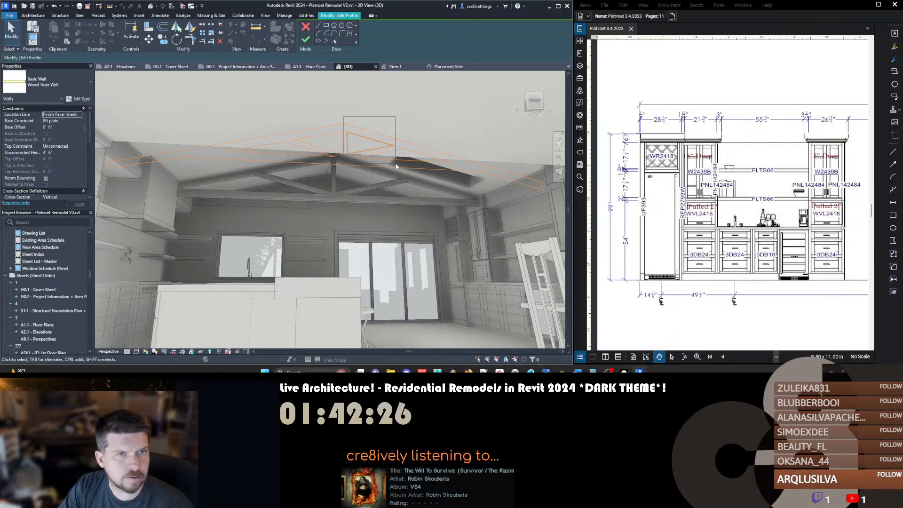
{"action": "left_click_drag", "start_coordinate": [396, 164], "coordinate": [396, 164]}
{"action": "left_click_drag", "start_coordinate": [287, 111], "coordinate": [346, 157]}
{"action": "key", "text": "Escape"}
Retry finishing the truss profile, examine the web triangle's outer corner farthest from the vent hood, and resume sketching
{"action": "scroll", "coordinate": [328, 156], "scroll_direction": "up", "scroll_amount": 4}
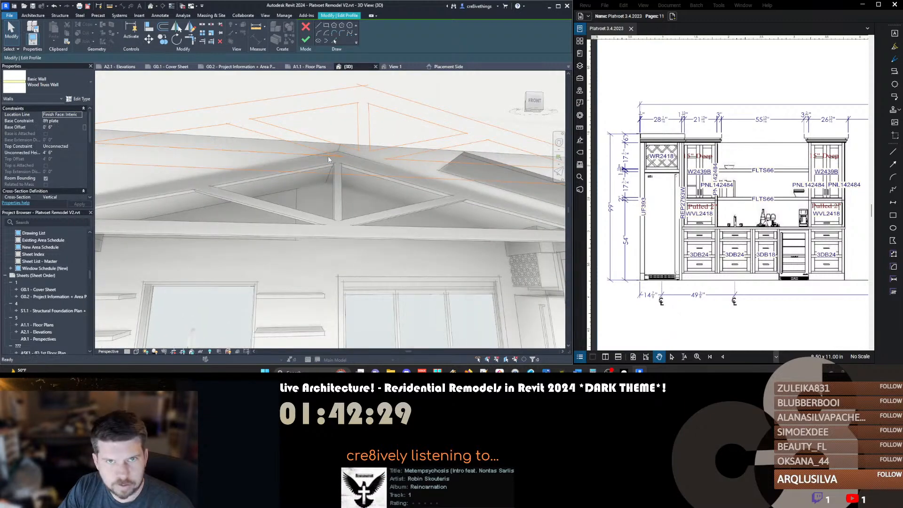
{"action": "key", "text": "f"}
{"action": "key", "text": "f"}
{"action": "scroll", "coordinate": [317, 175], "scroll_direction": "down", "scroll_amount": 2}
{"action": "middle_click_drag", "start_coordinate": [411, 177], "coordinate": [268, 179]}
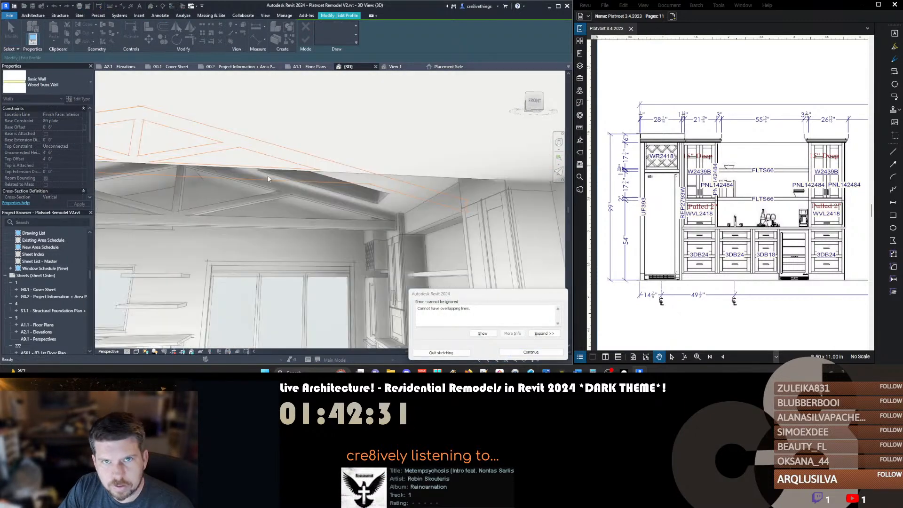
{"action": "scroll", "coordinate": [348, 190], "scroll_direction": "up", "scroll_amount": 3}
{"action": "scroll", "coordinate": [388, 185], "scroll_direction": "up", "scroll_amount": 4}
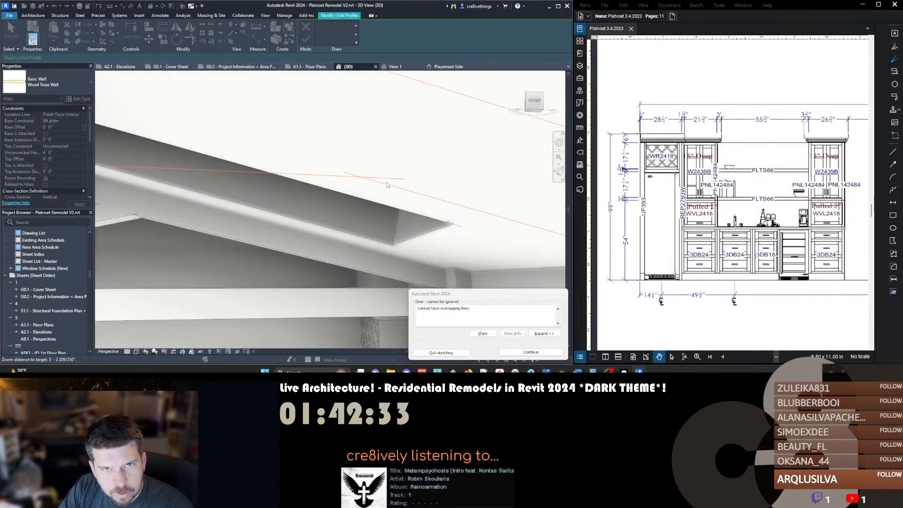
{"action": "left_click", "coordinate": [510, 352]}
Trim the overhanging lines at the outer corner of the web triangle farthest from the vent hood, and check the opposite end
{"action": "key", "text": "t"}
{"action": "key", "text": "r"}
{"action": "left_click", "coordinate": [369, 180]}
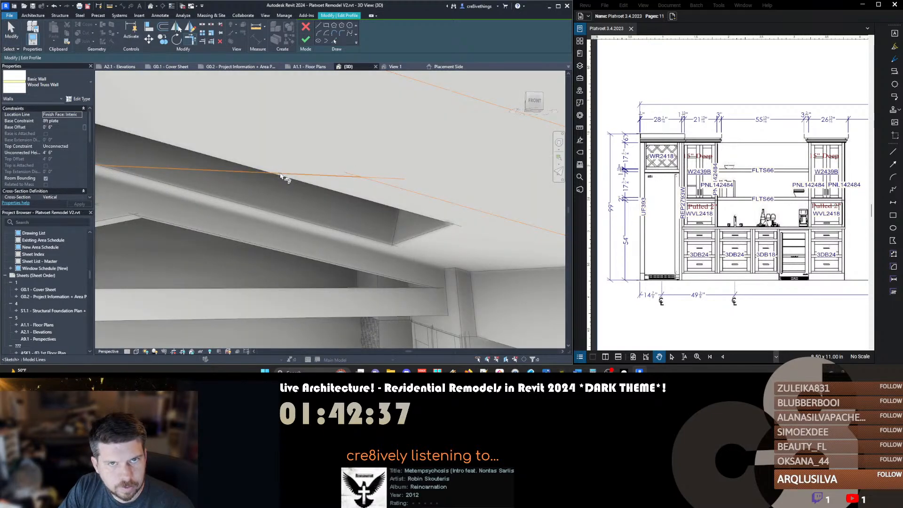
{"action": "scroll", "coordinate": [382, 186], "scroll_direction": "down", "scroll_amount": 5}
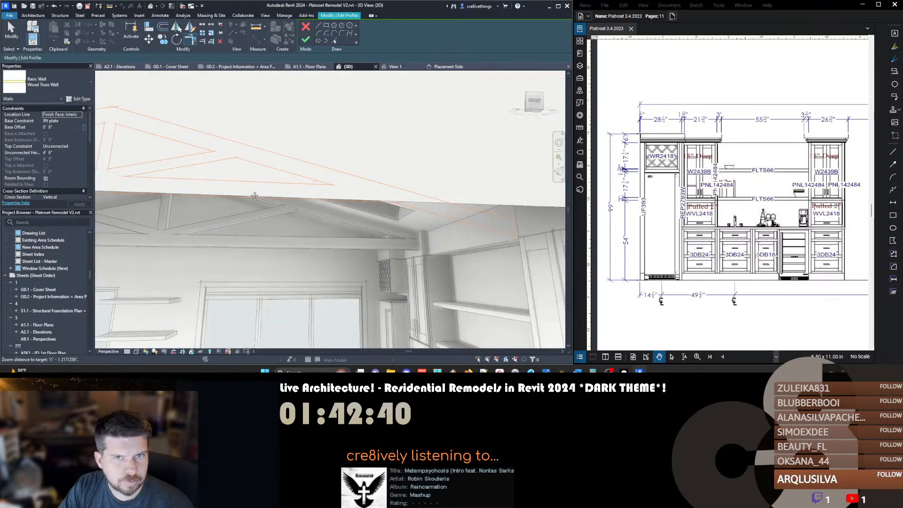
{"action": "middle_click_drag", "start_coordinate": [238, 192], "coordinate": [423, 197]}
{"action": "scroll", "coordinate": [290, 200], "scroll_direction": "down", "scroll_amount": 3}
{"action": "scroll", "coordinate": [184, 200], "scroll_direction": "up", "scroll_amount": 3}
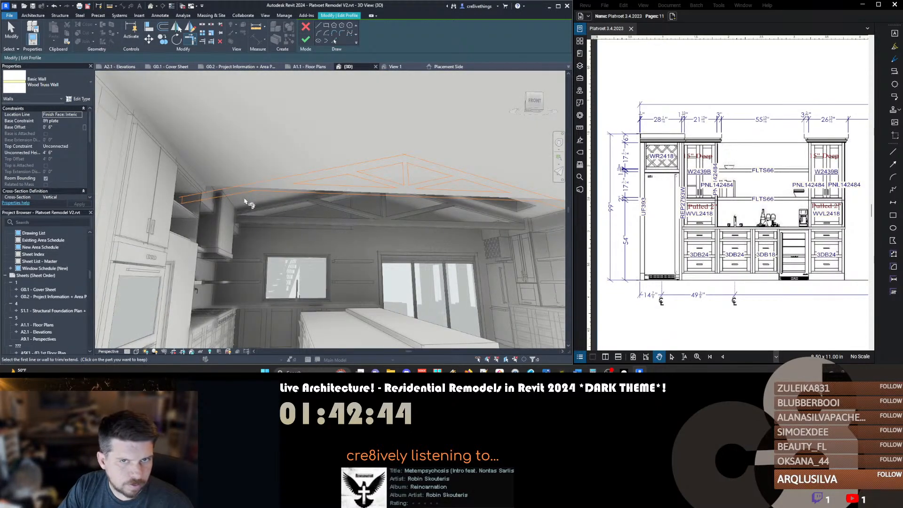
{"action": "mouse_move", "coordinate": [183, 201]}
{"action": "middle_mouse_down"}
{"action": "mouse_move", "coordinate": [218, 201]}
{"action": "mouse_move", "coordinate": [199, 200]}
{"action": "middle_mouse_up"}
{"action": "scroll", "coordinate": [199, 200], "scroll_direction": "up", "scroll_amount": 2}
{"action": "key", "text": "Escape"}
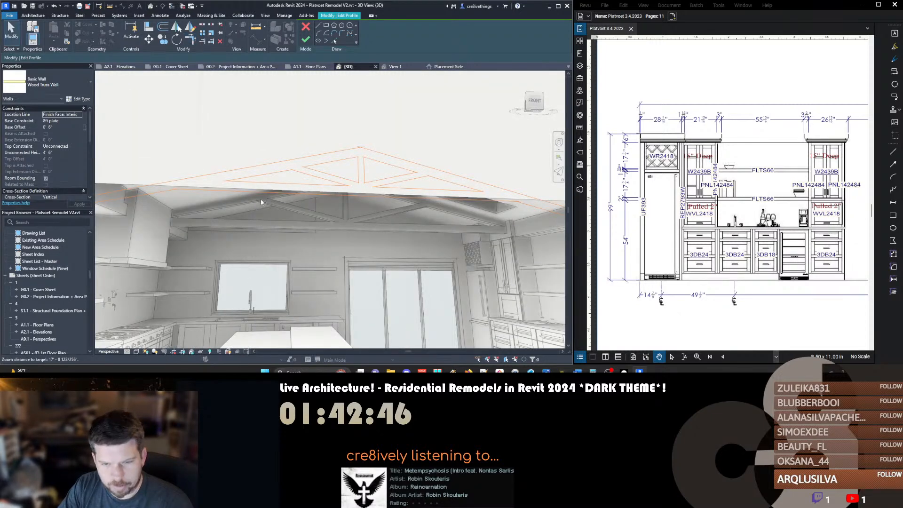
{"action": "scroll", "coordinate": [273, 197], "scroll_direction": "up", "scroll_amount": 1}
Try again to finish the truss profile, and expand the overlapping-lines error to list the sketch lines involved
{"action": "key", "text": "f"}
{"action": "key", "text": "f"}
{"action": "left_click", "coordinate": [544, 333]}
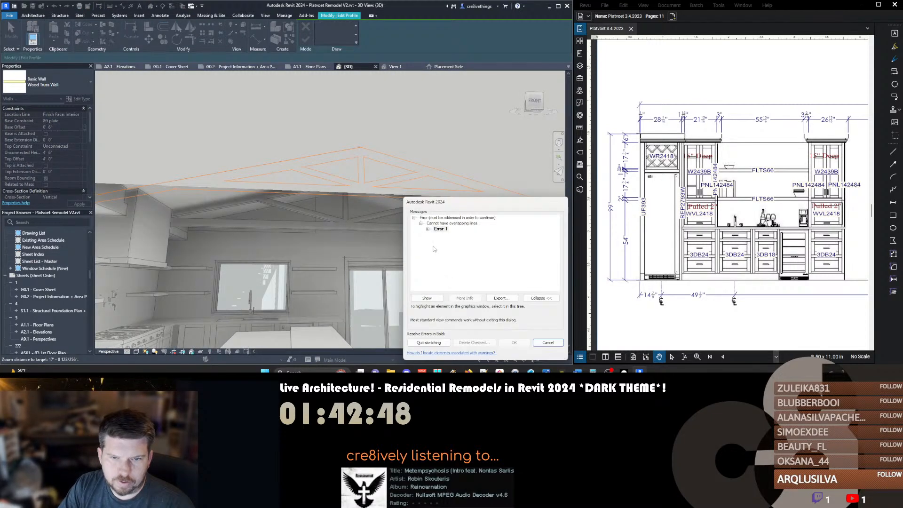
{"action": "left_click", "coordinate": [428, 229]}
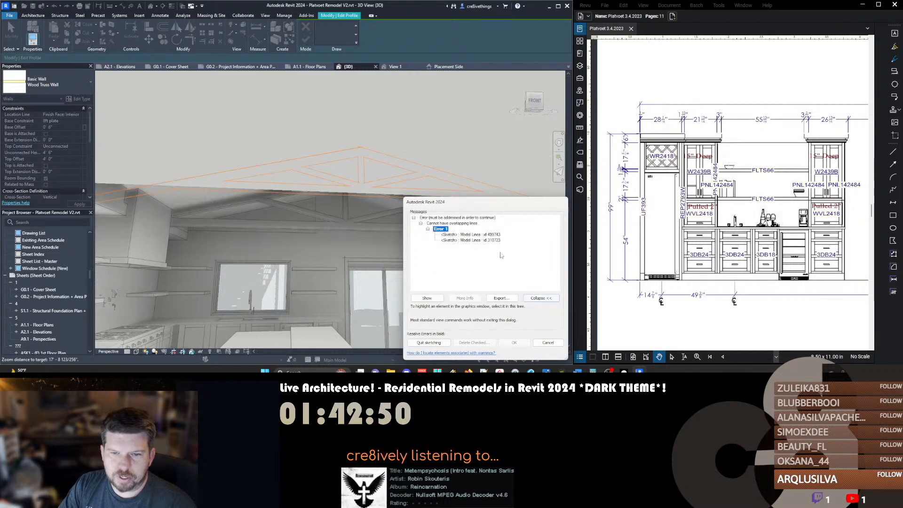
Leave the overlapping-lines error, select the listed sketch line by its element ID to clear the overlap, and finish the truss profile
{"action": "left_click_drag", "start_coordinate": [470, 202], "coordinate": [670, 145]}
{"action": "left_click", "coordinate": [747, 286]}
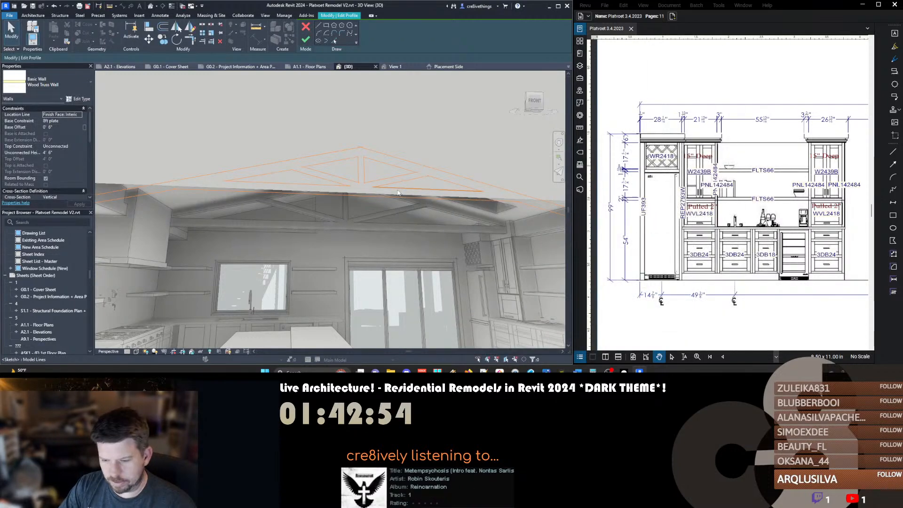
{"action": "type", "text": "id"}
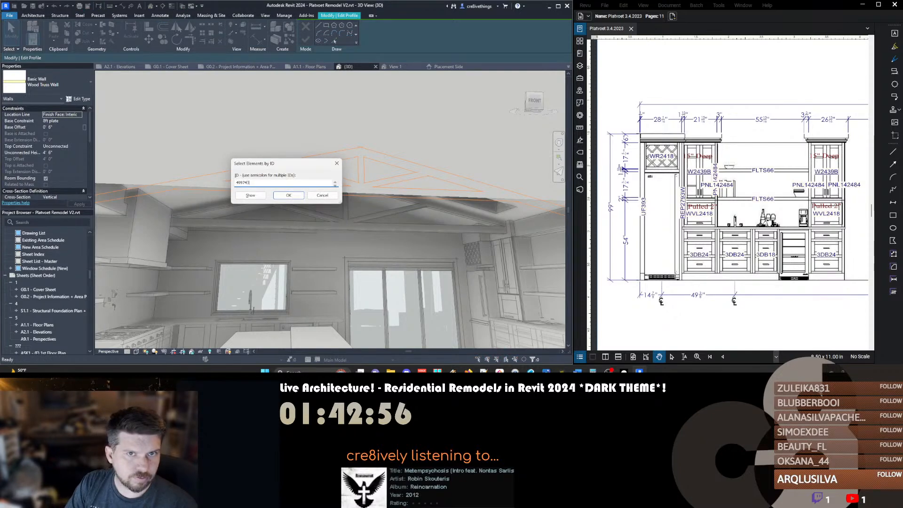
{"action": "type", "text": "49974"}
{"action": "key", "text": "Return"}
{"action": "mouse_move", "coordinate": [118, 183]}
{"action": "middle_mouse_down"}
{"action": "mouse_move", "coordinate": [209, 183]}
{"action": "mouse_move", "coordinate": [160, 190]}
{"action": "middle_mouse_up"}
{"action": "scroll", "coordinate": [193, 190], "scroll_direction": "up", "scroll_amount": 1}
{"action": "key", "text": "Escape"}
{"action": "key", "text": "f"}
{"action": "key", "text": "f"}
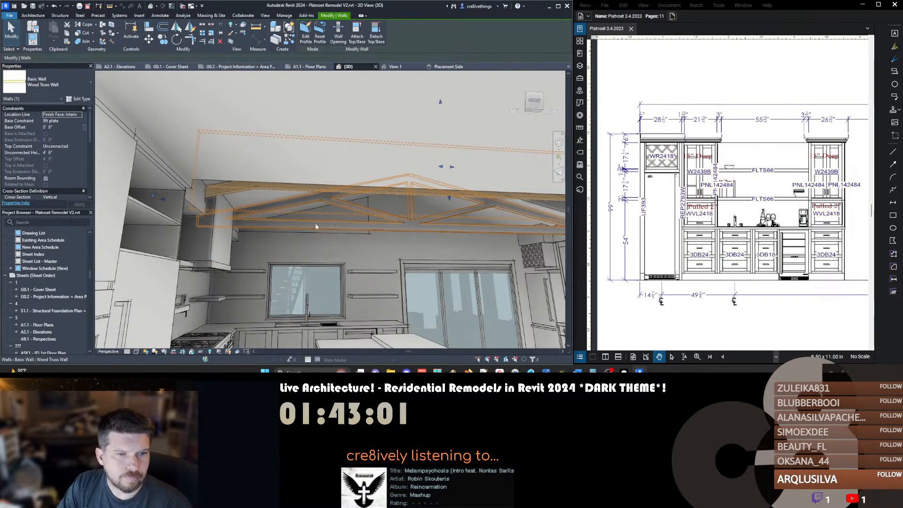
Reopen the wood truss profile and delete the short sketch line at the truss end beside the vent hood
{"action": "key", "text": "Escape"}
{"action": "middle_click_drag", "start_coordinate": [373, 232], "coordinate": [101, 242], "text": "shift"}
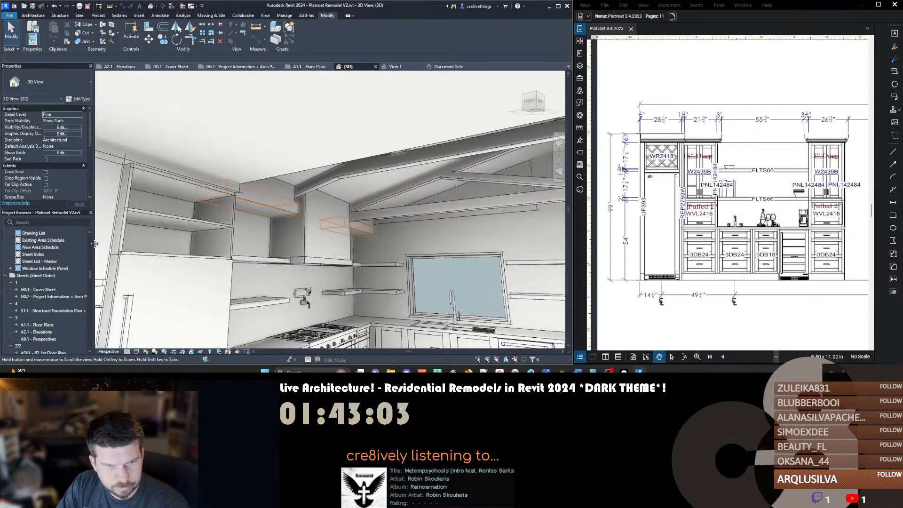
{"action": "scroll", "coordinate": [303, 184], "scroll_direction": "up", "scroll_amount": 3}
{"action": "scroll", "coordinate": [284, 220], "scroll_direction": "up", "scroll_amount": 1}
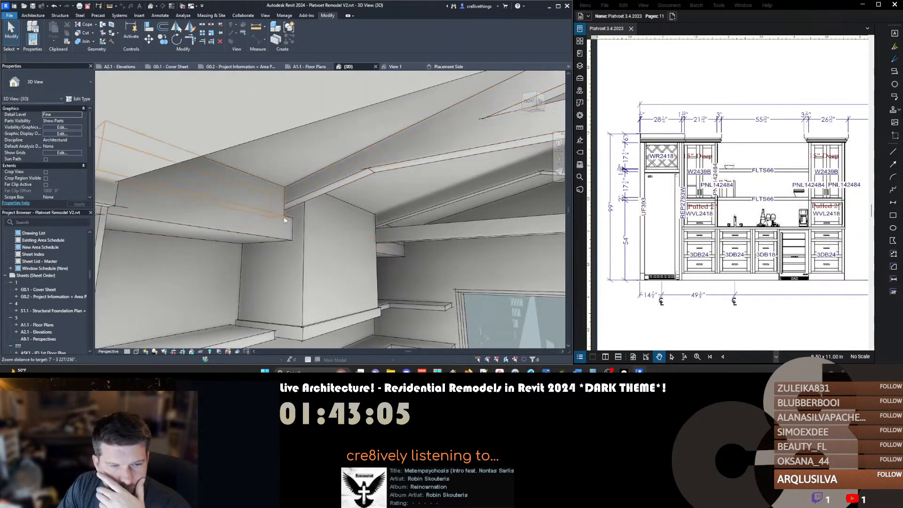
{"action": "scroll", "coordinate": [380, 222], "scroll_direction": "down", "scroll_amount": 2}
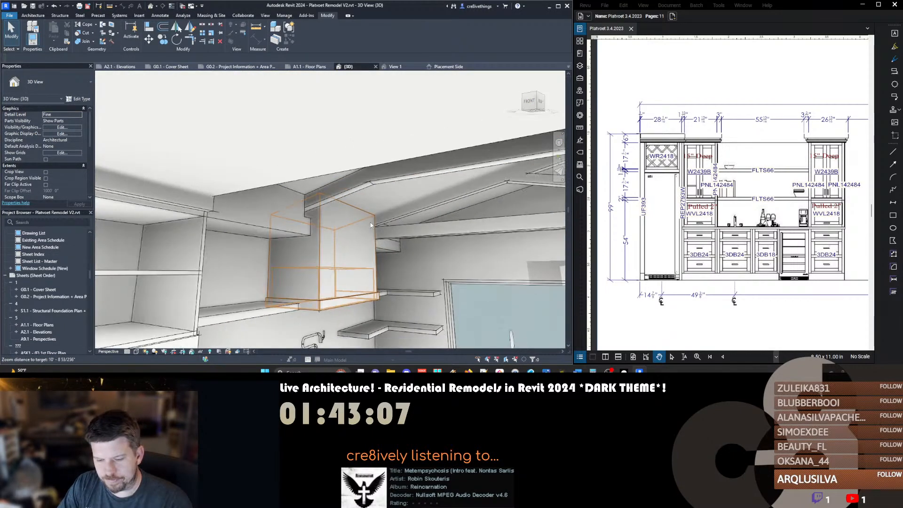
{"action": "middle_click_drag", "start_coordinate": [408, 254], "coordinate": [356, 245], "text": "shift"}
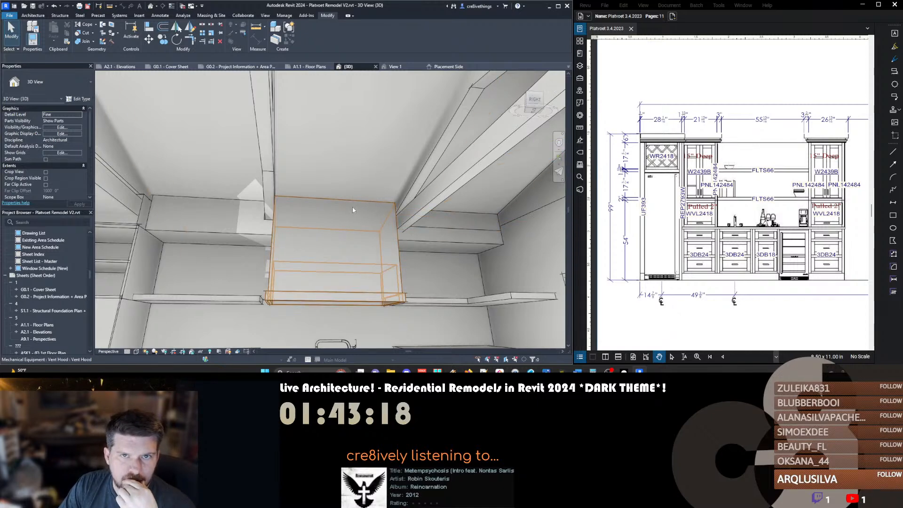
{"action": "middle_click_drag", "start_coordinate": [353, 210], "coordinate": [374, 225], "text": "shift"}
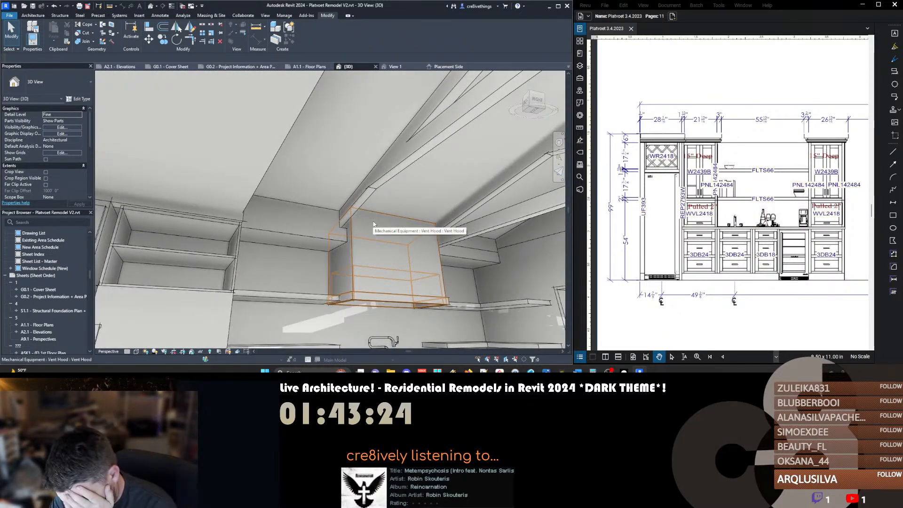
{"action": "double_click", "coordinate": [407, 155]}
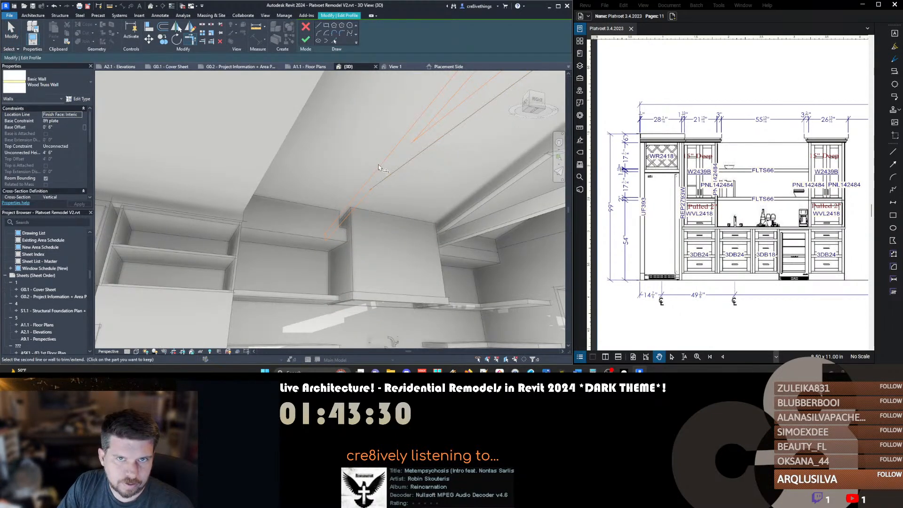
{"action": "left_click", "coordinate": [362, 202]}
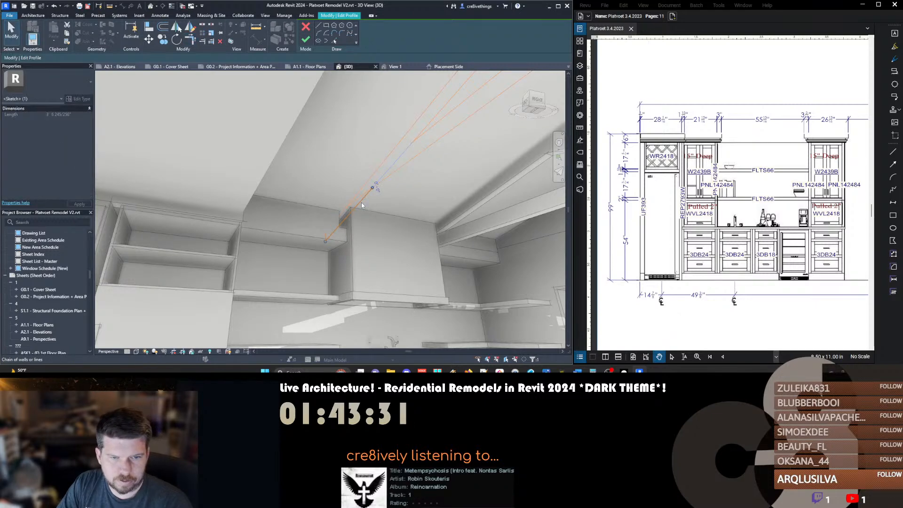
{"action": "key", "text": "Delete"}
Delete the leftover sketch line at the truss end near the tall cabinet, and finish the profile
{"action": "mouse_move", "coordinate": [374, 221]}
{"action": "middle_mouse_down", "text": "shift"}
{"action": "mouse_move", "coordinate": [525, 210]}
{"action": "mouse_move", "coordinate": [291, 201]}
{"action": "middle_mouse_up", "text": "shift"}
{"action": "scroll", "coordinate": [368, 223], "scroll_direction": "down", "scroll_amount": 3}
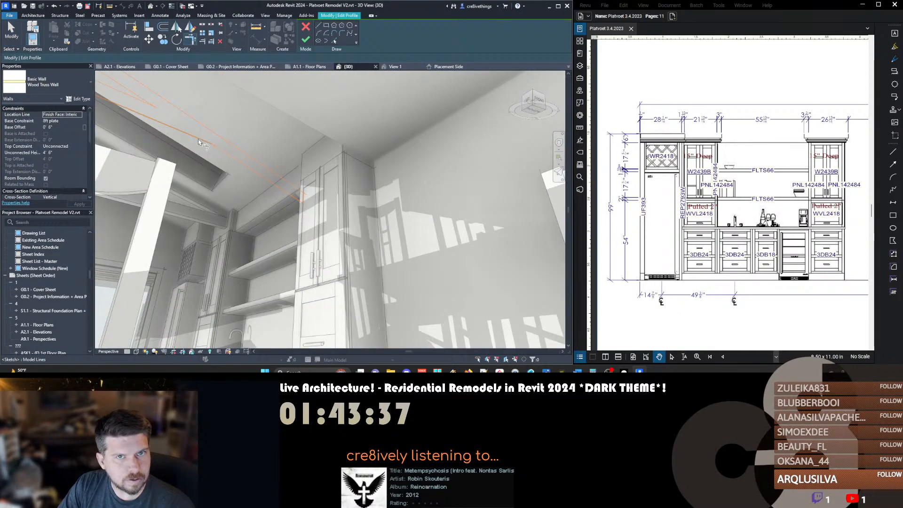
{"action": "key", "text": "Escape"}
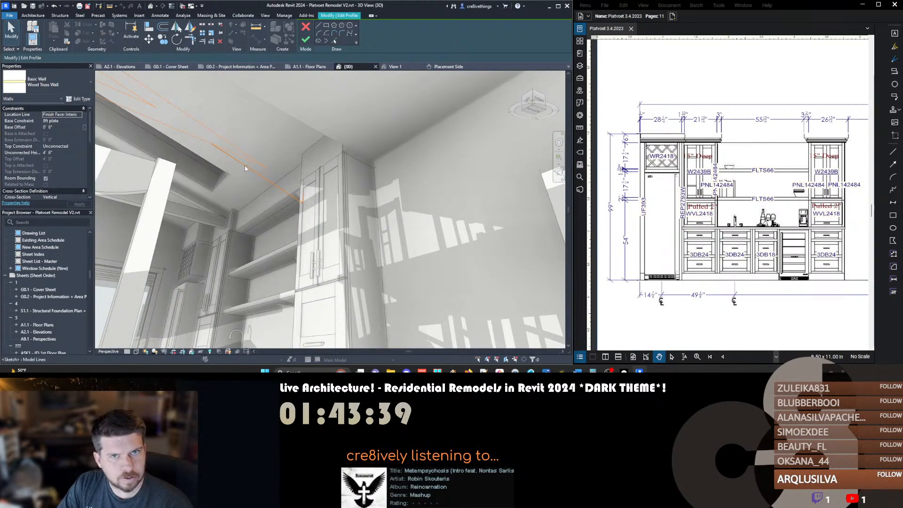
{"action": "left_click", "coordinate": [245, 165]}
{"action": "key", "text": "Delete"}
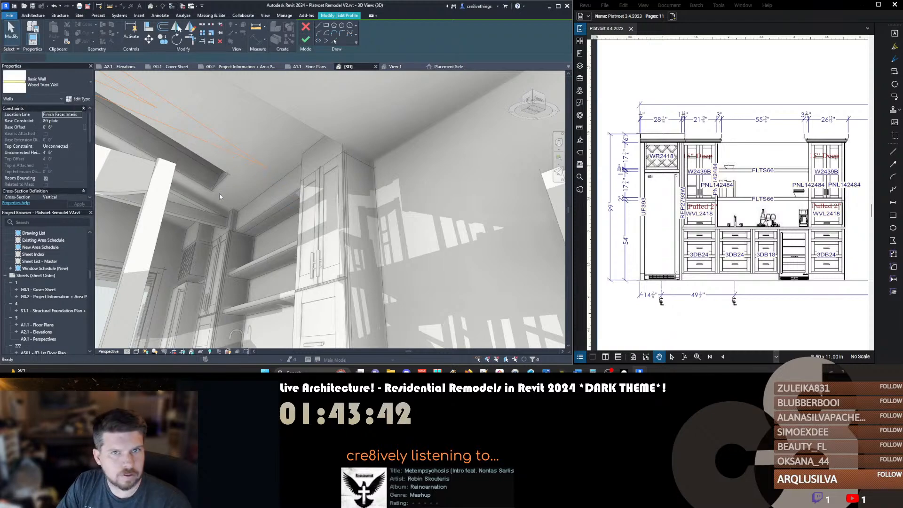
{"action": "key", "text": "f"}
{"action": "key", "text": "f"}
{"action": "key", "text": "Escape"}
Examine both ends of the reshaped truss from inside the kitchen, and select the truss wall above the vent hood
{"action": "right_click_drag", "start_coordinate": [256, 171], "coordinate": [231, 184]}
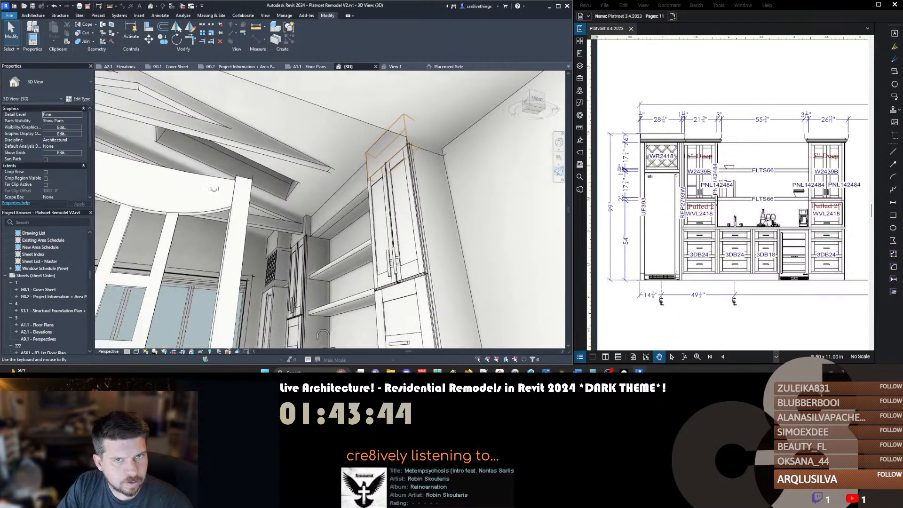
{"action": "key", "text": "w"}
{"action": "key", "text": "w"}
{"action": "right_click_drag", "start_coordinate": [335, 206], "coordinate": [344, 203]}
{"action": "scroll", "coordinate": [407, 179], "scroll_direction": "down", "scroll_amount": 3}
{"action": "scroll", "coordinate": [407, 179], "scroll_direction": "down", "scroll_amount": 3}
{"action": "left_click", "coordinate": [380, 203]}
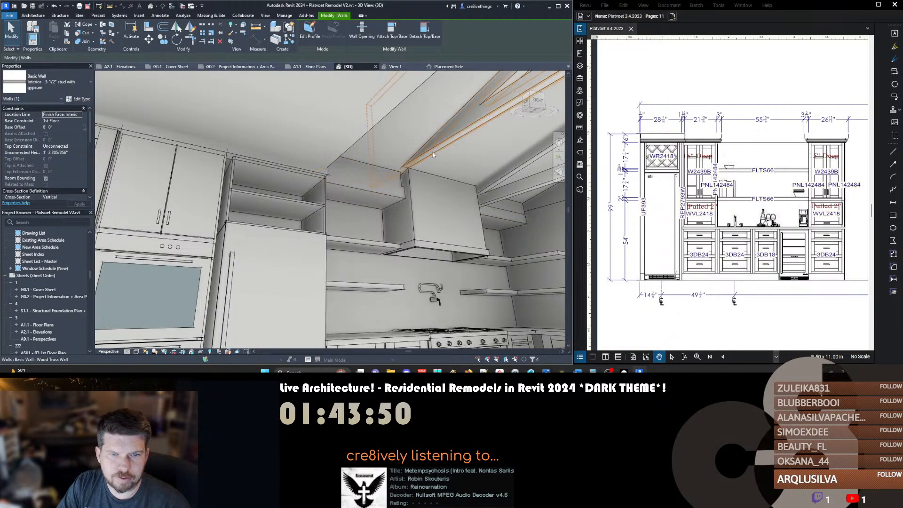
{"action": "left_click", "coordinate": [435, 152]}
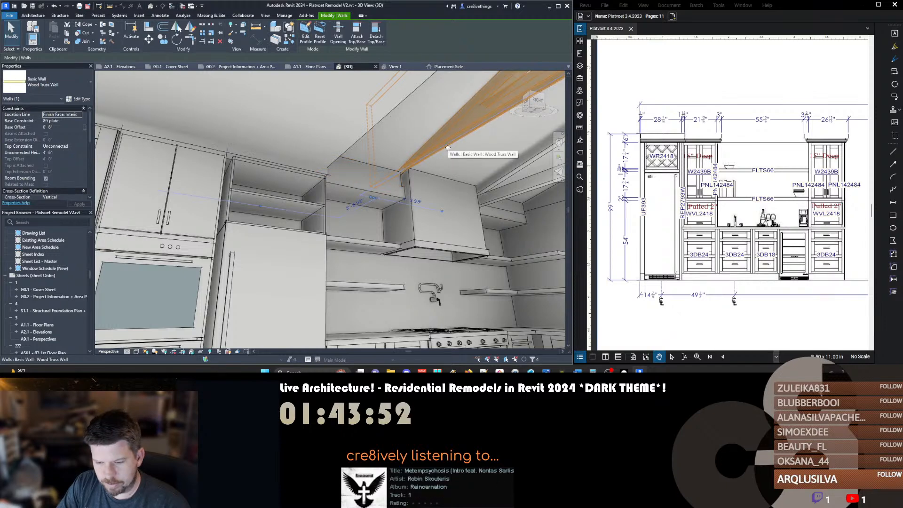
{"action": "key", "text": "f"}
{"action": "key", "text": "f"}
{"action": "left_click", "coordinate": [294, 230]}
{"action": "middle_click_drag", "start_coordinate": [415, 182], "coordinate": [405, 186]}
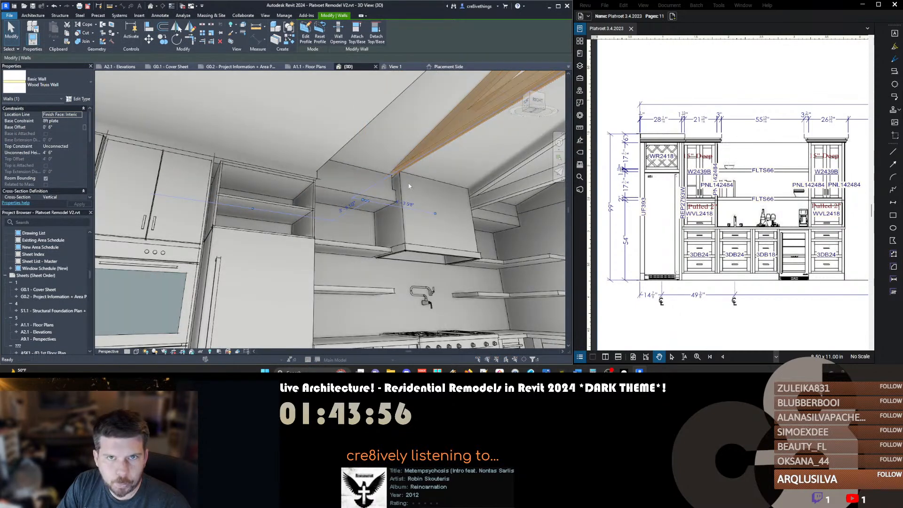
{"action": "key", "text": "f"}
{"action": "key", "text": "f"}
{"action": "left_click", "coordinate": [260, 231]}
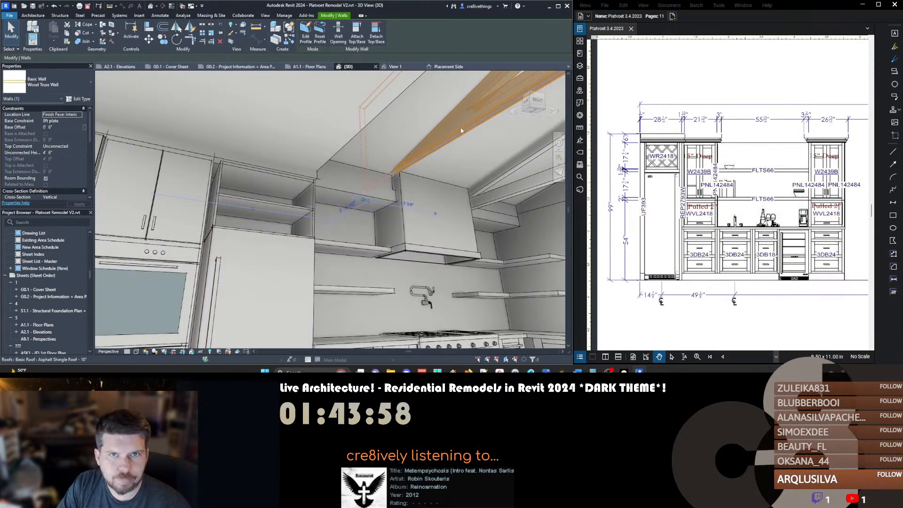
{"action": "key", "text": "Escape"}
{"action": "left_click", "coordinate": [487, 108]}
{"action": "key", "text": "f"}
{"action": "key", "text": "f"}
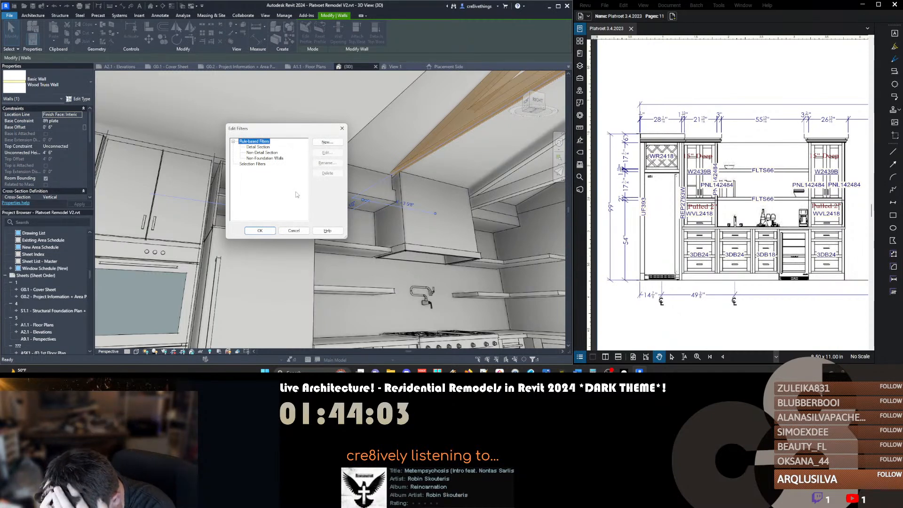
{"action": "key", "text": "Escape"}
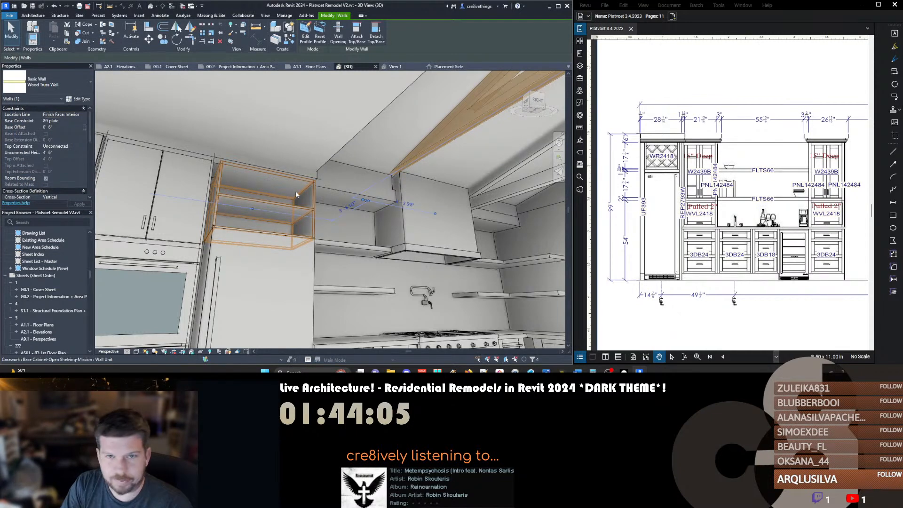
Search the keyboard shortcut settings for EDIT PROFILE, assign EP to the unassigned Edit Profile command, and accept the duplicate
{"action": "key", "text": "e"}
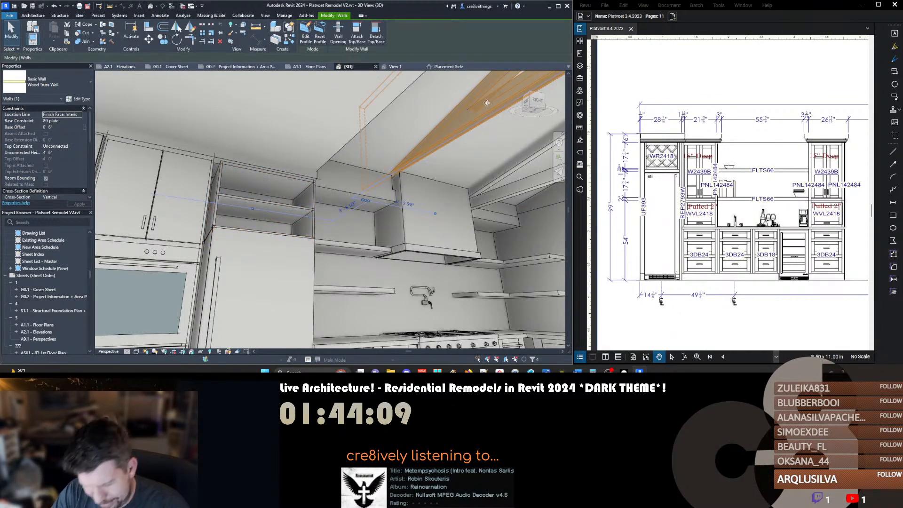
{"action": "key", "text": "k"}
{"action": "key", "text": "s"}
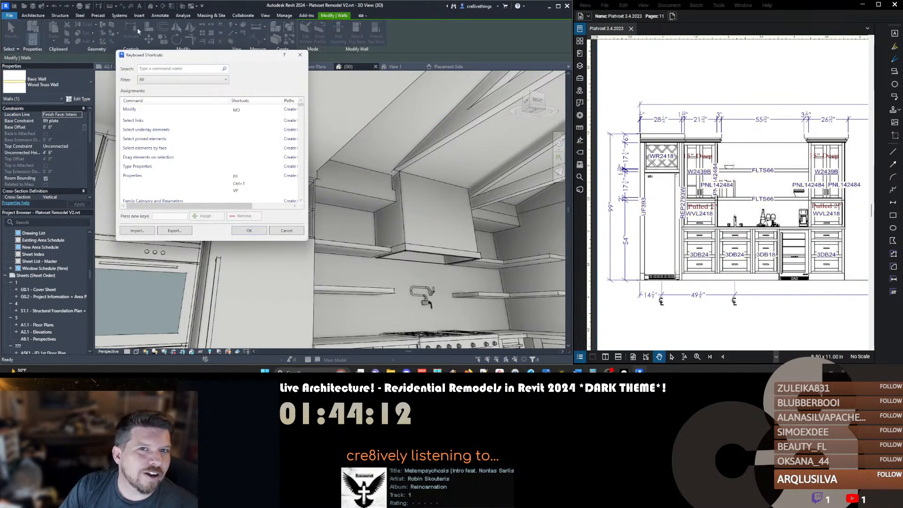
{"action": "type", "text": "EDIT PROFILE"}
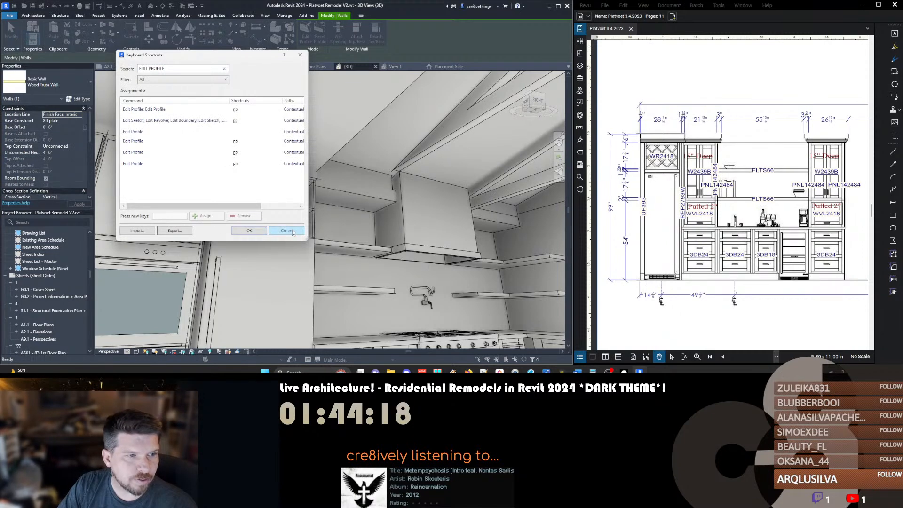
{"action": "left_click", "coordinate": [144, 134]}
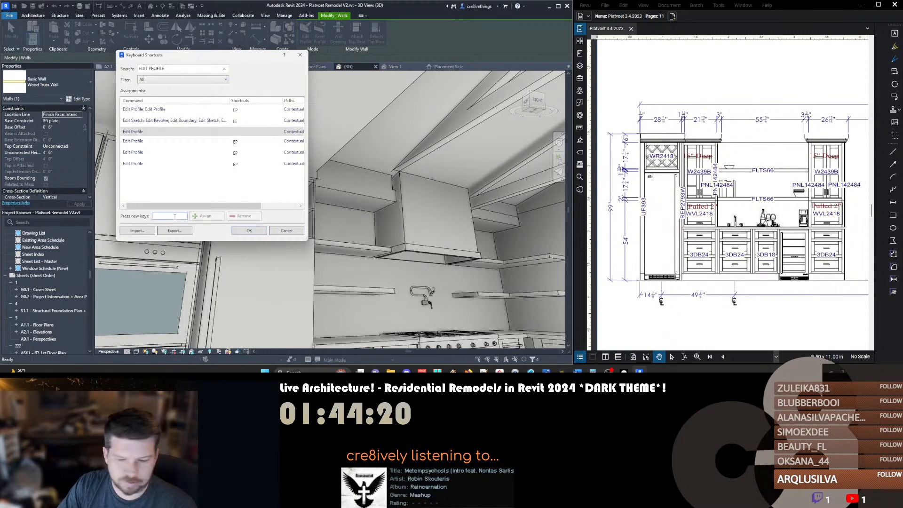
{"action": "type", "text": "EP"}
{"action": "left_click", "coordinate": [198, 217]}
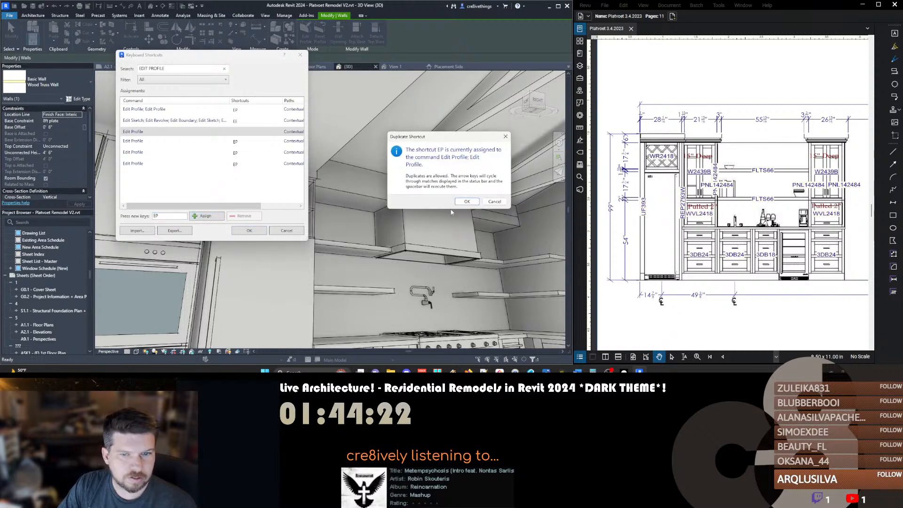
{"action": "key", "text": "Return"}
{"action": "left_click", "coordinate": [249, 231]}
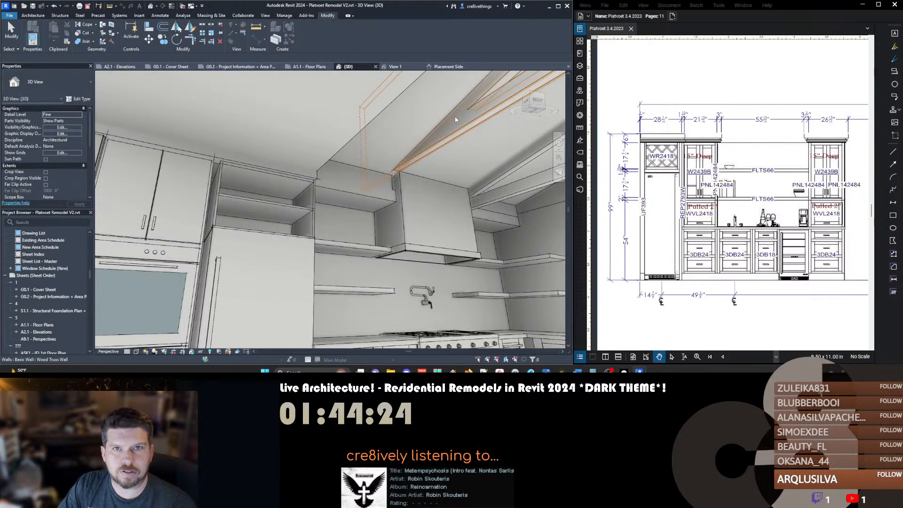
Reopen the wood truss profile for editing and try to pick a reference edge near the vent hood
{"action": "key", "text": "e"}
{"action": "key", "text": "p"}
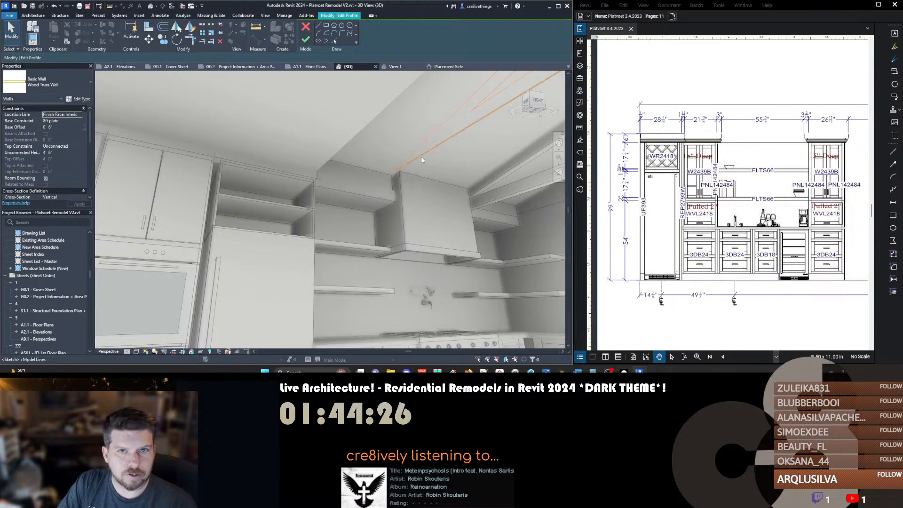
{"action": "left_click", "coordinate": [369, 191]}
{"action": "left_click", "coordinate": [394, 194]}
{"action": "middle_click_drag", "start_coordinate": [438, 182], "coordinate": [410, 183], "text": "shift"}
{"action": "scroll", "coordinate": [426, 159], "scroll_direction": "up", "scroll_amount": 2}
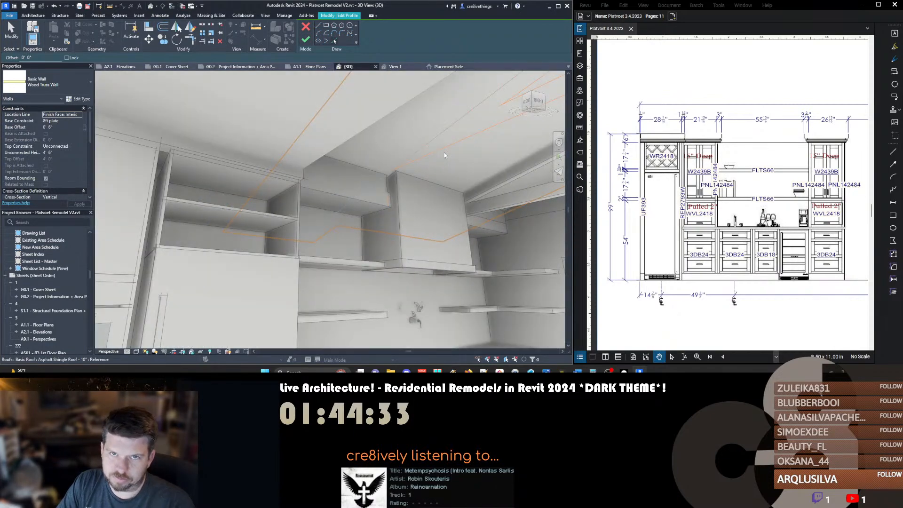
{"action": "scroll", "coordinate": [376, 179], "scroll_direction": "down", "scroll_amount": 3}
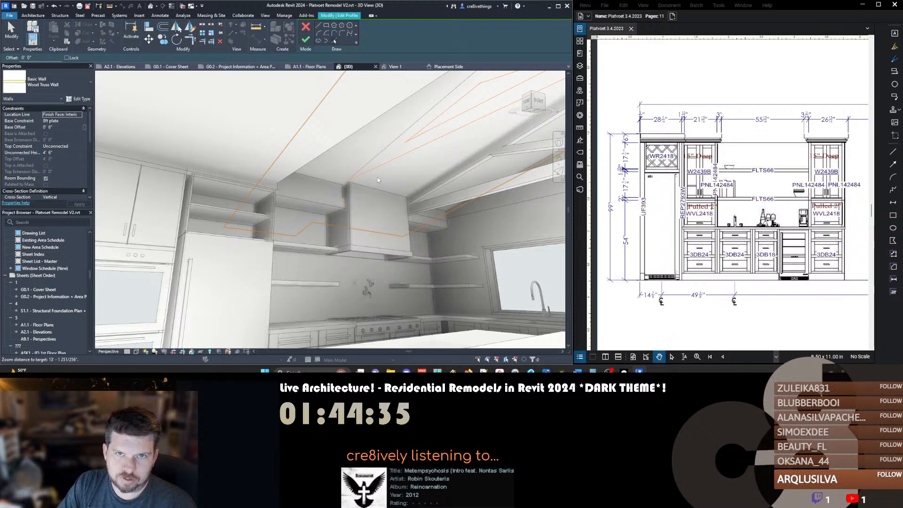
{"action": "key", "text": "Escape"}
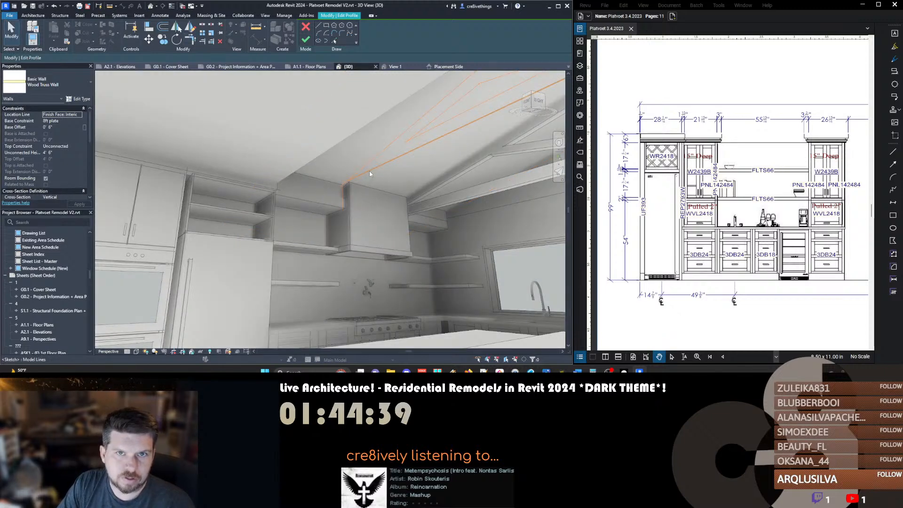
Move the truss sketch's bottom edge and inner web lines slightly up beside the vent hood, and close the end with a short line
{"action": "left_click", "coordinate": [411, 155]}
{"action": "scroll", "coordinate": [388, 116], "scroll_direction": "up", "scroll_amount": 3}
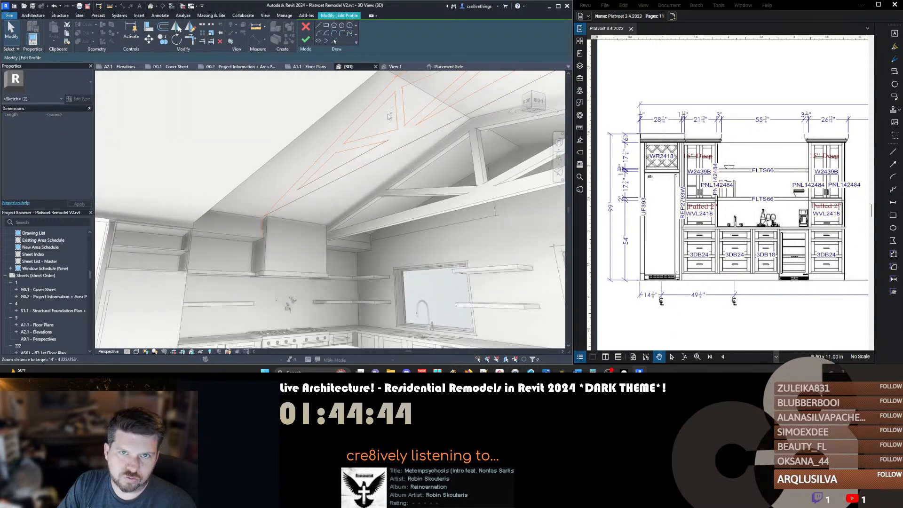
{"action": "left_click", "coordinate": [374, 145], "text": "ctrl"}
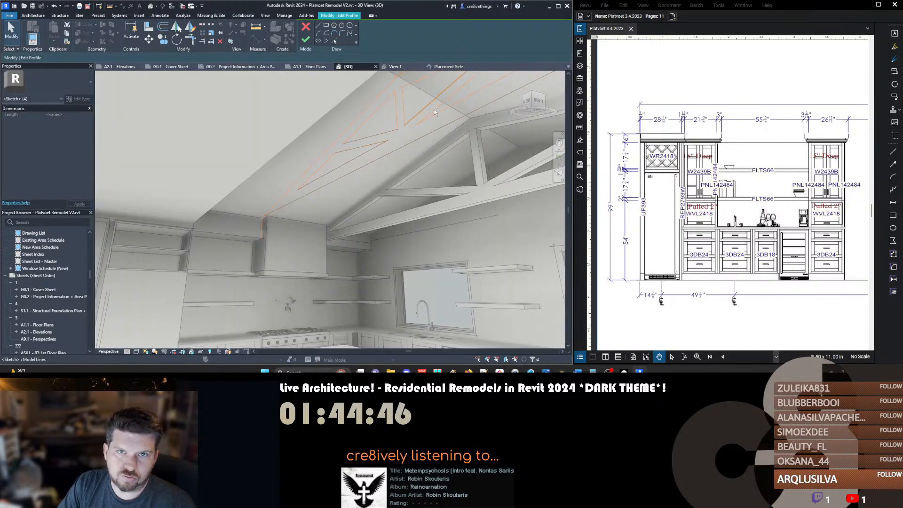
{"action": "left_click", "coordinate": [430, 106], "text": "ctrl"}
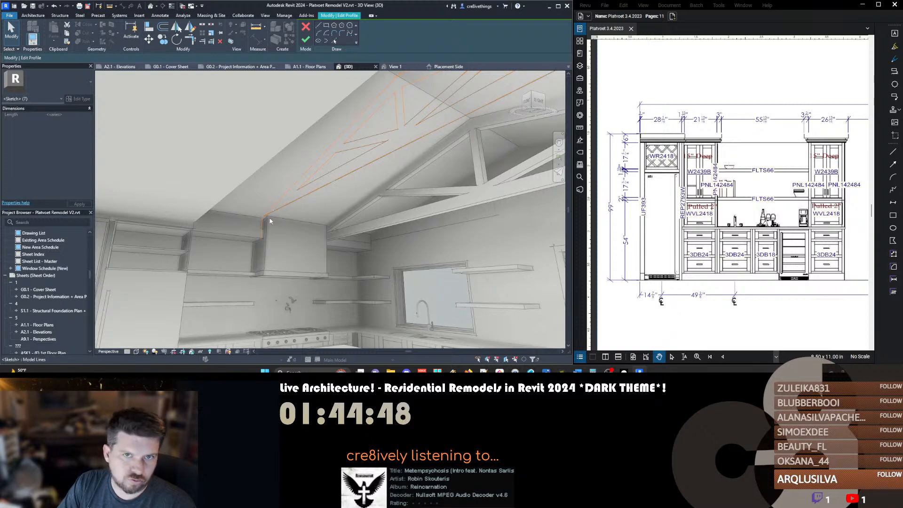
{"action": "scroll", "coordinate": [273, 213], "scroll_direction": "up", "scroll_amount": 5}
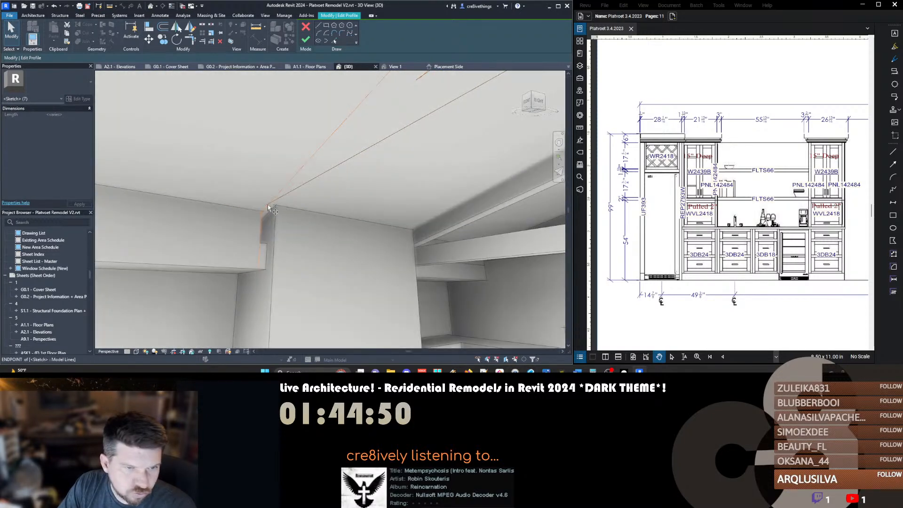
{"action": "key", "text": "m"}
{"action": "key", "text": "v"}
{"action": "left_click", "coordinate": [268, 210]}
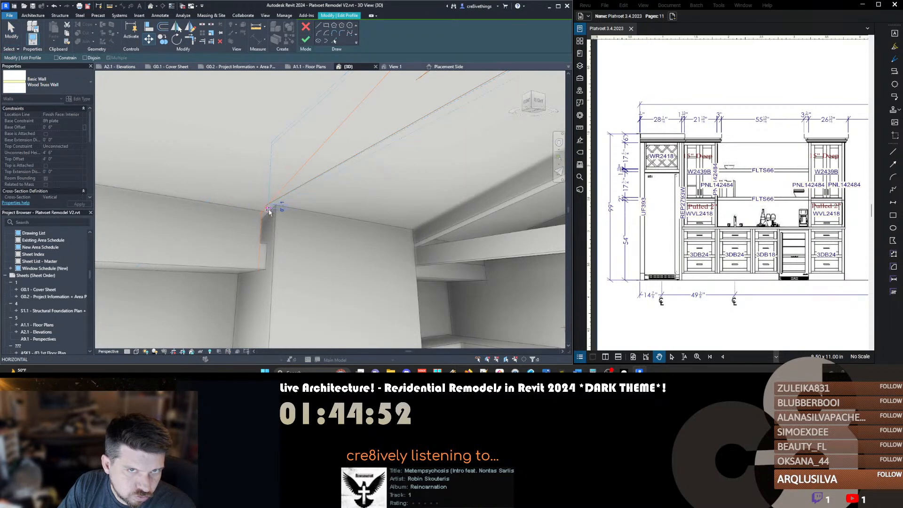
{"action": "left_click", "coordinate": [269, 213]}
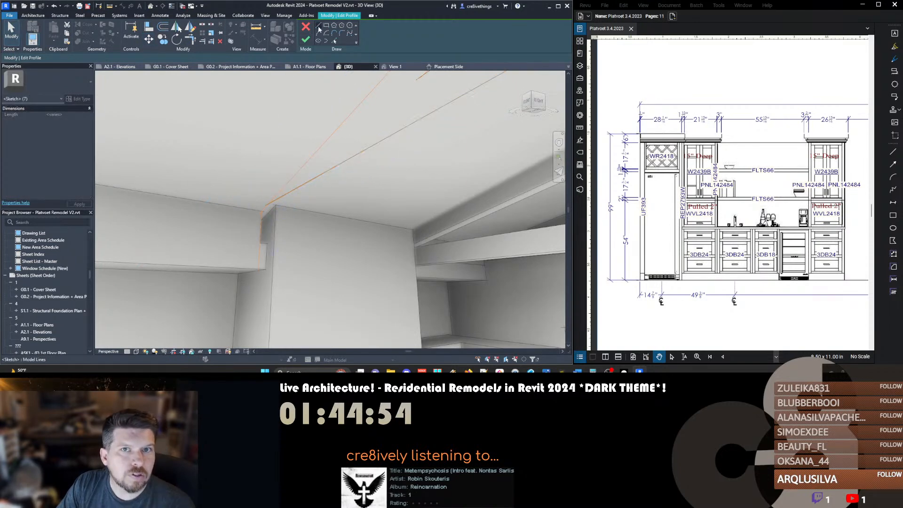
{"action": "left_click", "coordinate": [262, 210]}
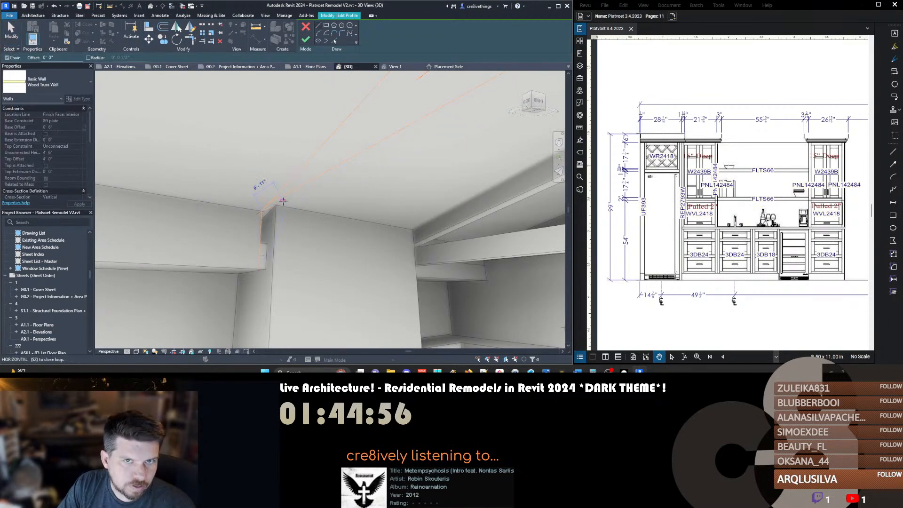
{"action": "key", "text": "Escape"}
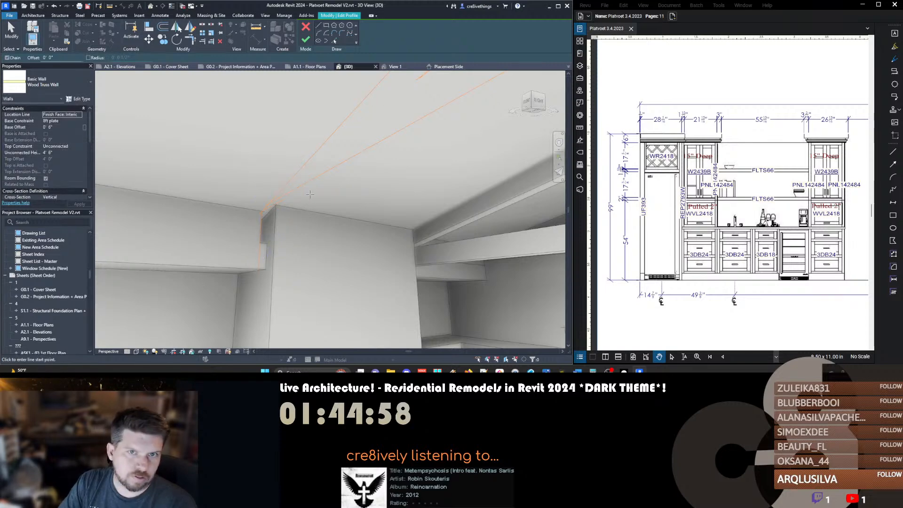
Window-select the bottom edge and web opening lines of the truss sketch and move them slightly down at the vent hood corner
{"action": "scroll", "coordinate": [303, 202], "scroll_direction": "down", "scroll_amount": 4}
{"action": "middle_click_drag", "start_coordinate": [389, 214], "coordinate": [454, 209], "text": "shift"}
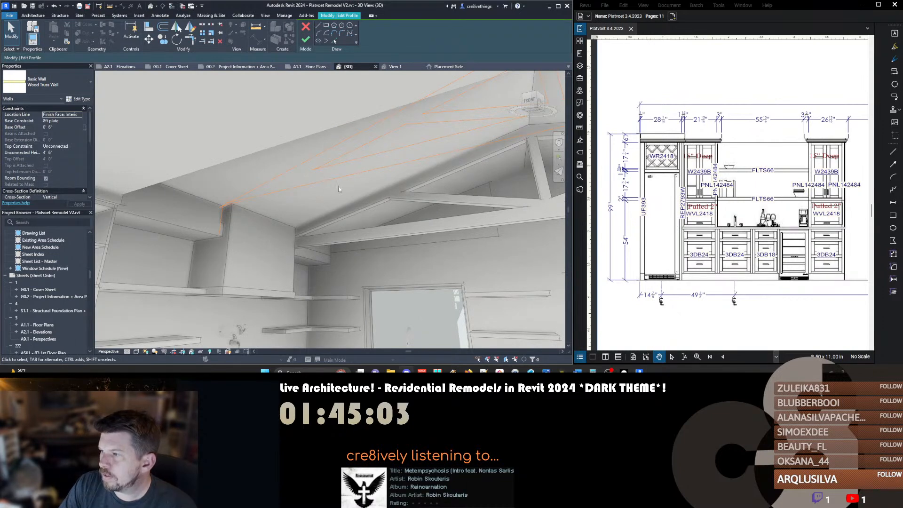
{"action": "scroll", "coordinate": [269, 226], "scroll_direction": "down", "scroll_amount": 1}
{"action": "middle_click_drag", "start_coordinate": [276, 220], "coordinate": [199, 227]}
{"action": "mouse_move", "coordinate": [451, 155]}
{"action": "left_mouse_down"}
{"action": "mouse_move", "coordinate": [326, 129]}
{"action": "mouse_move", "coordinate": [323, 137]}
{"action": "left_mouse_up"}
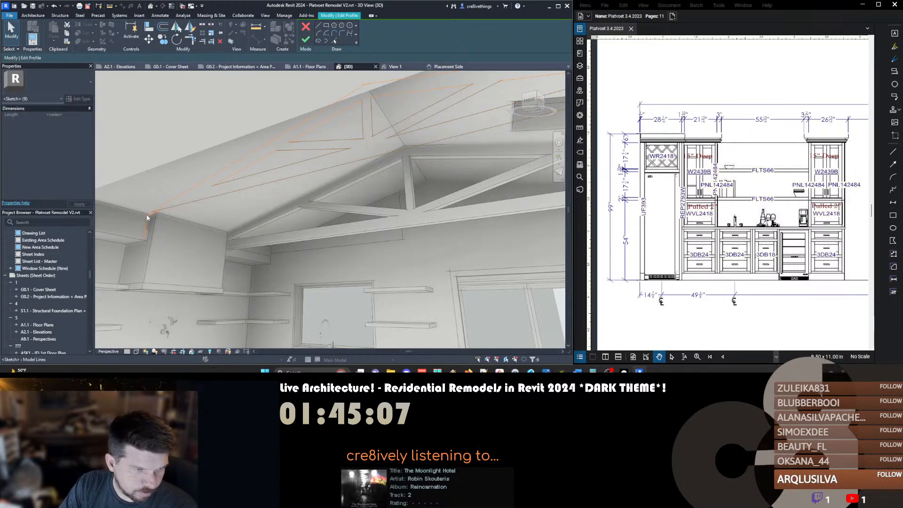
{"action": "scroll", "coordinate": [148, 216], "scroll_direction": "up", "scroll_amount": 3}
{"action": "key", "text": "m"}
{"action": "key", "text": "v"}
{"action": "left_click", "coordinate": [157, 209]}
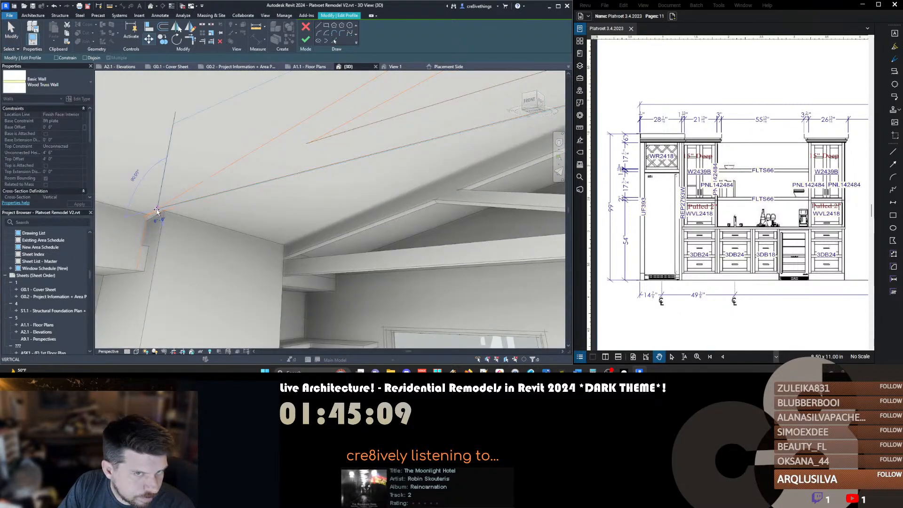
{"action": "left_click", "coordinate": [157, 213]}
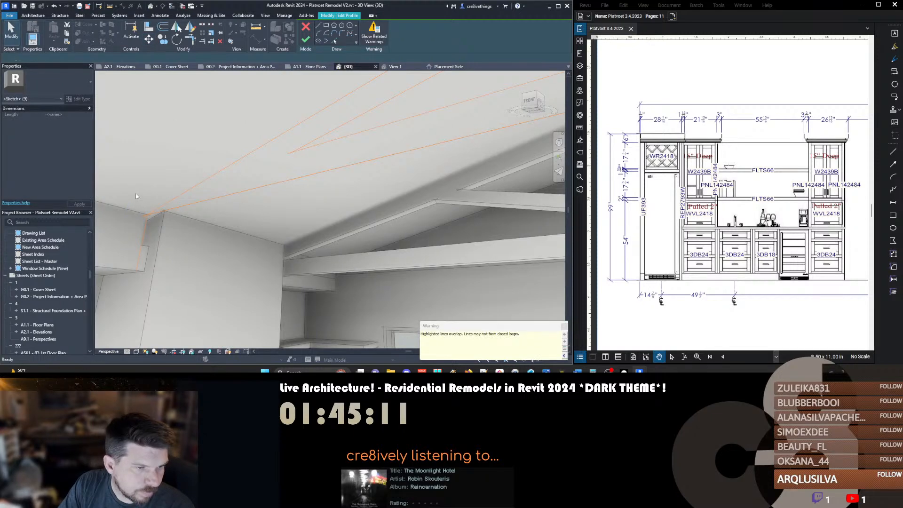
Delete the leftover short sketch lines at the truss end beside the vent hood, and finish the wall profile
{"action": "left_click_drag", "start_coordinate": [136, 194], "coordinate": [190, 226]}
{"action": "key", "text": "Delete"}
{"action": "left_click", "coordinate": [144, 231]}
{"action": "key", "text": "Delete"}
{"action": "scroll", "coordinate": [145, 231], "scroll_direction": "down", "scroll_amount": 3}
{"action": "mouse_move", "coordinate": [145, 232]}
{"action": "middle_mouse_down", "text": "shift"}
{"action": "mouse_move", "coordinate": [426, 217]}
{"action": "mouse_move", "coordinate": [162, 239]}
{"action": "middle_mouse_up", "text": "shift"}
{"action": "key", "text": "f"}
{"action": "key", "text": "f"}
{"action": "key", "text": "Escape"}
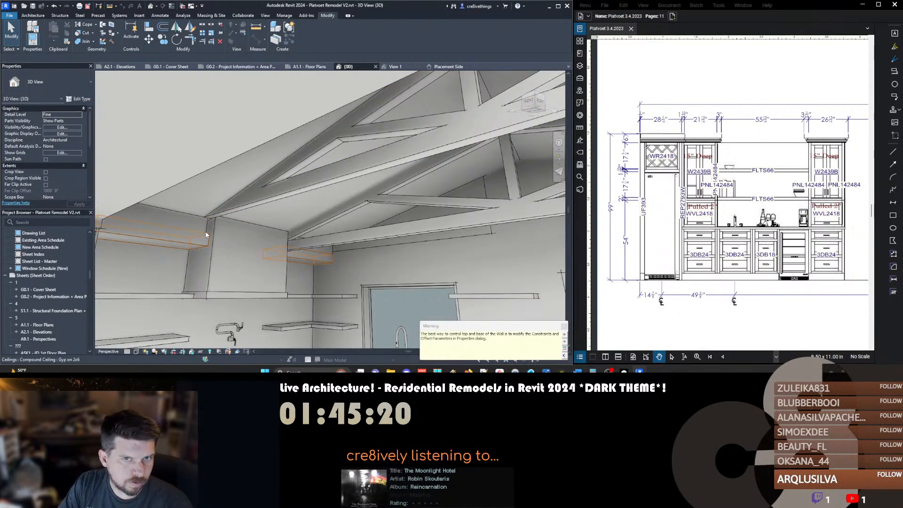
Inspect the reshaped truss end at the vent hood, and remove the unedited truss on the hood's window side
{"action": "scroll", "coordinate": [202, 230], "scroll_direction": "up", "scroll_amount": 5}
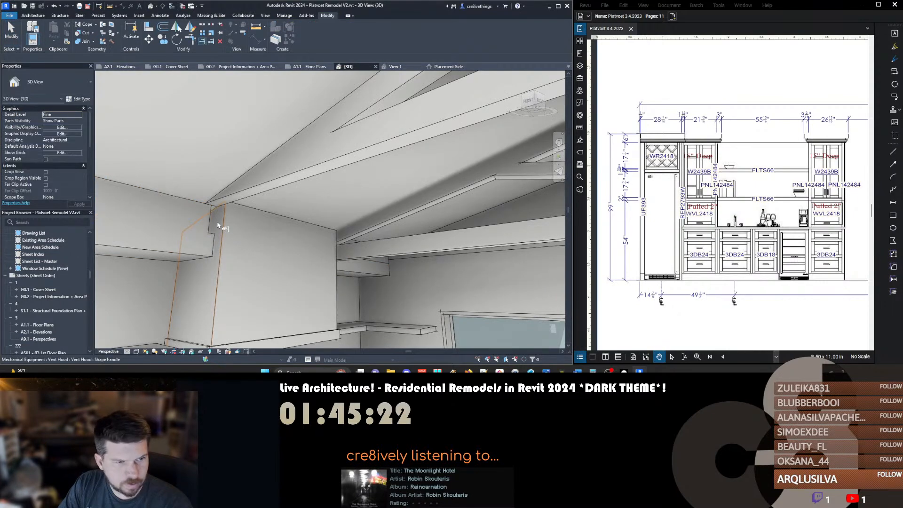
{"action": "key", "text": "Escape"}
{"action": "middle_click_drag", "start_coordinate": [298, 264], "coordinate": [340, 270], "text": "shift"}
{"action": "scroll", "coordinate": [247, 246], "scroll_direction": "down", "scroll_amount": 5}
{"action": "scroll", "coordinate": [254, 244], "scroll_direction": "up", "scroll_amount": 5}
{"action": "scroll", "coordinate": [347, 268], "scroll_direction": "down", "scroll_amount": 5}
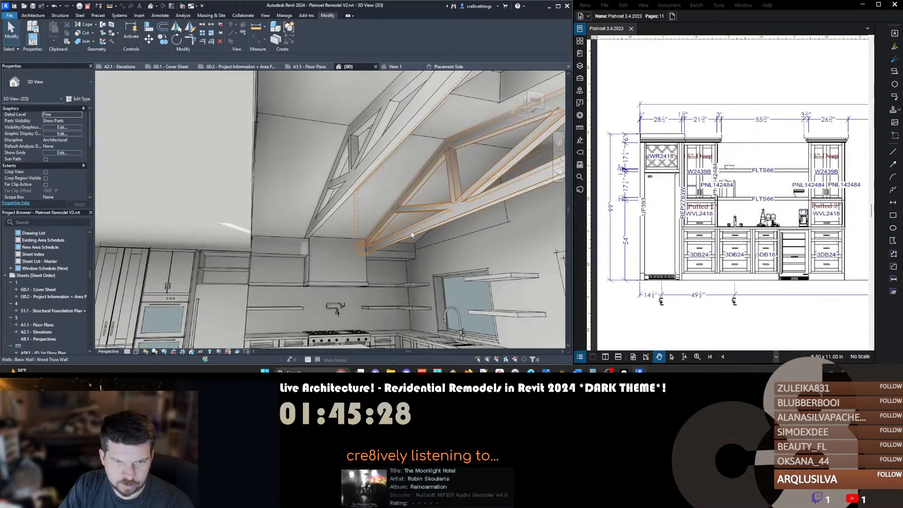
{"action": "left_click", "coordinate": [412, 235]}
{"action": "key", "text": "e"}
{"action": "key", "text": "h"}
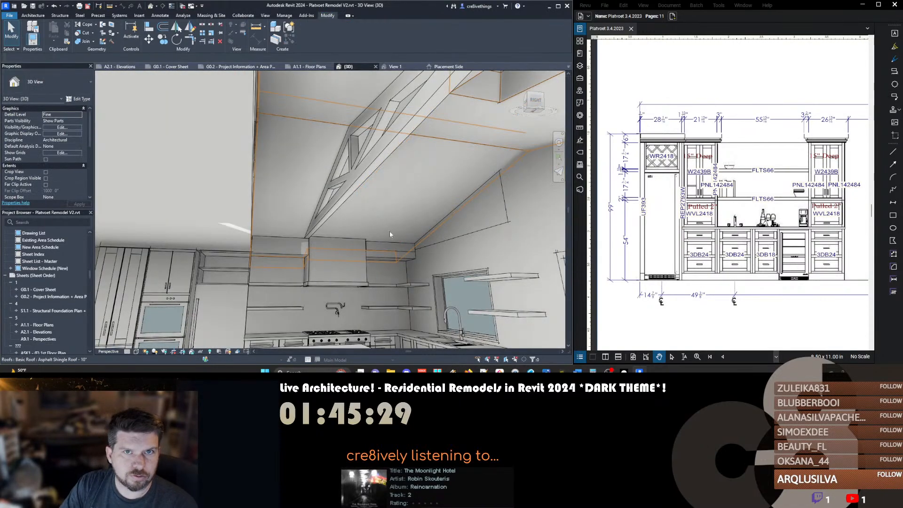
Copy the reshaped wood truss to the opposite side of the vent hood in the kitchen elevation on sheet A2.1
{"action": "left_click", "coordinate": [359, 170]}
{"action": "middle_click_drag", "start_coordinate": [360, 169], "coordinate": [329, 170], "text": "shift"}
{"action": "left_click", "coordinate": [128, 68]}
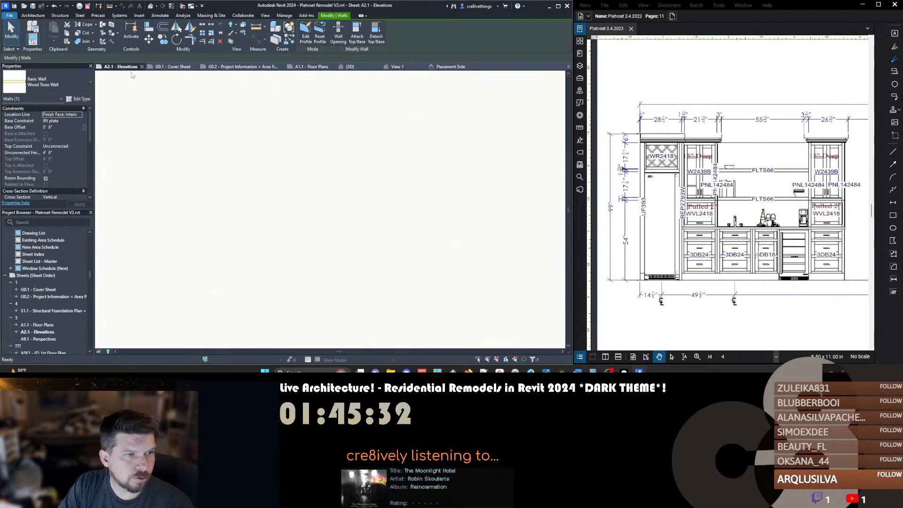
{"action": "scroll", "coordinate": [299, 177], "scroll_direction": "up", "scroll_amount": 4}
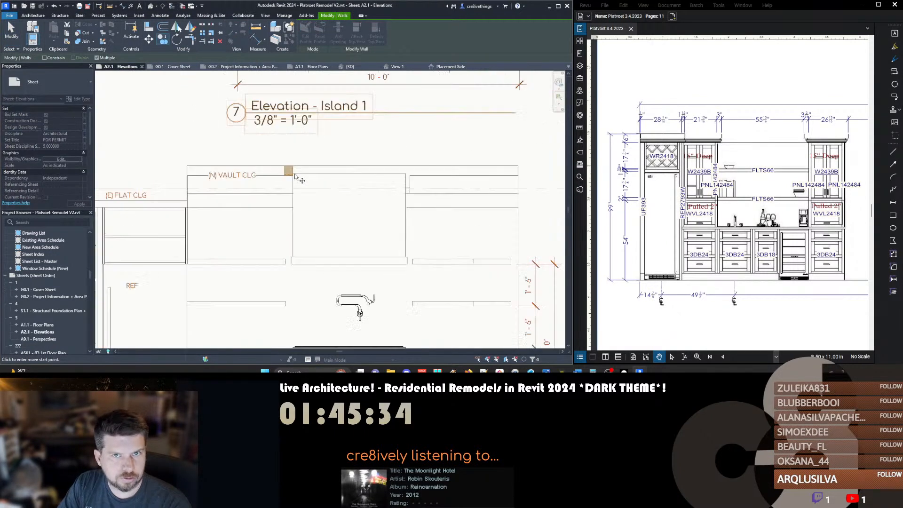
{"action": "double_click", "coordinate": [283, 178]}
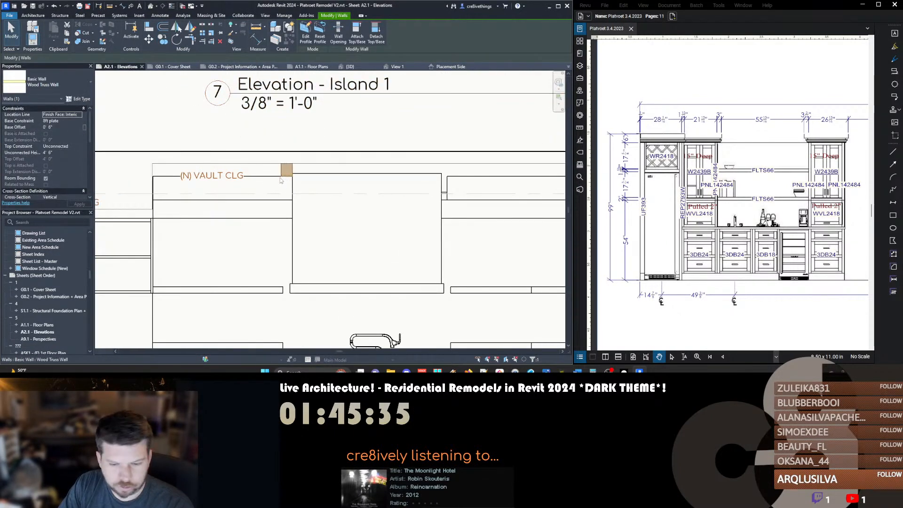
{"action": "left_click", "coordinate": [285, 170]}
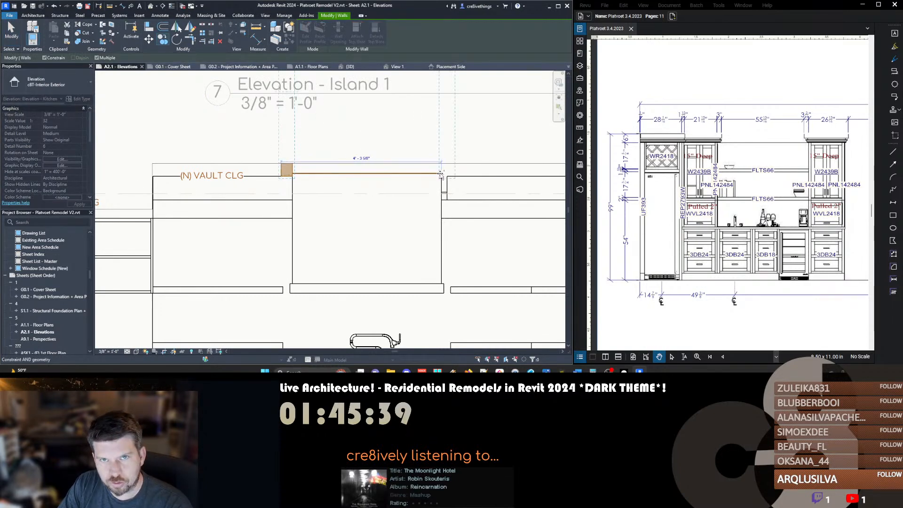
{"action": "key", "text": "Escape"}
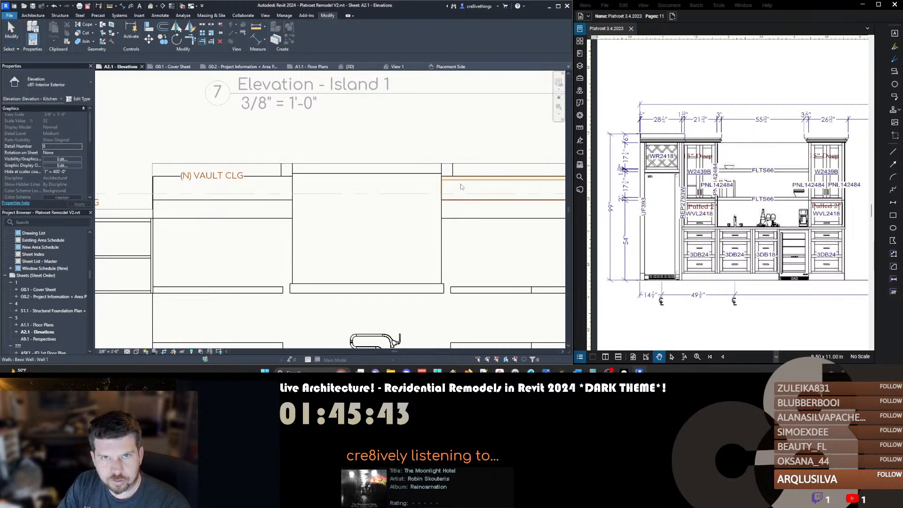
Examine the trusses in the 3D kitchen view, including their ends at the vent hood and the bar cabinets with the skylight
{"action": "key", "text": "d"}
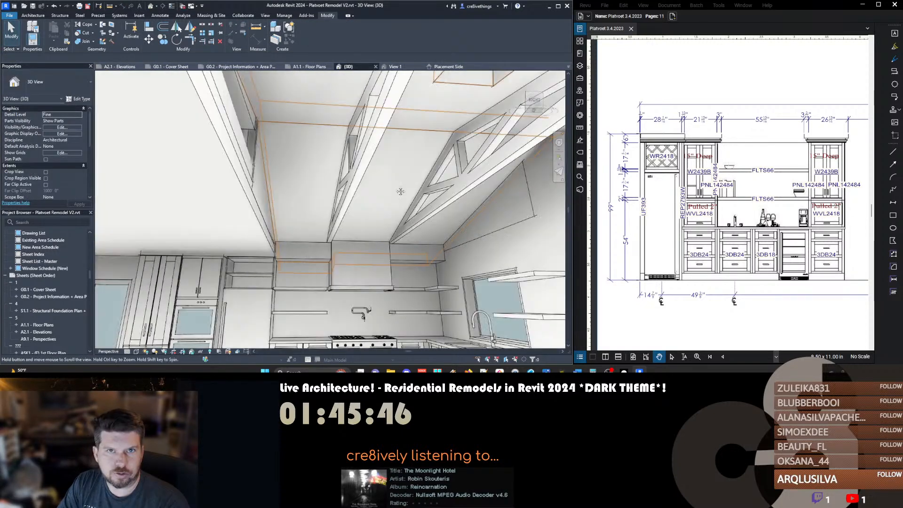
{"action": "scroll", "coordinate": [350, 222], "scroll_direction": "up", "scroll_amount": 10}
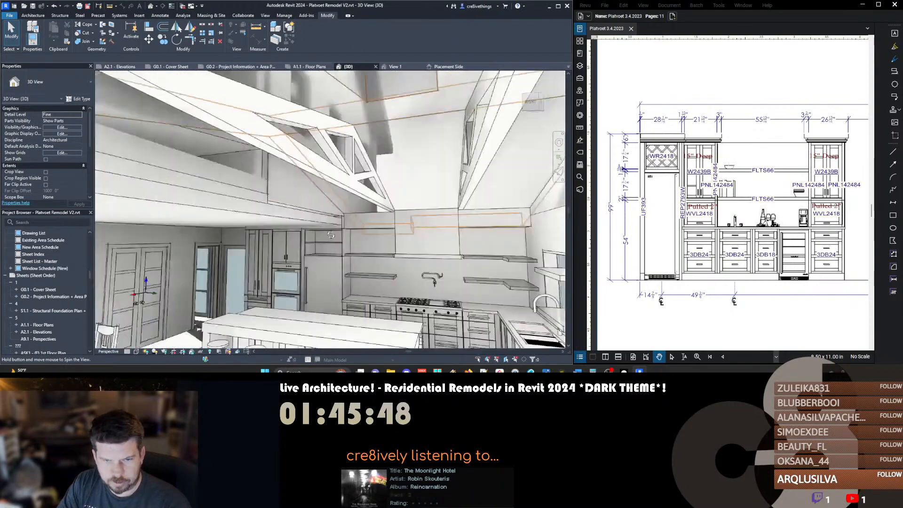
{"action": "scroll", "coordinate": [351, 223], "scroll_direction": "up", "scroll_amount": 3}
{"action": "right_click_drag", "start_coordinate": [329, 224], "coordinate": [529, 221]}
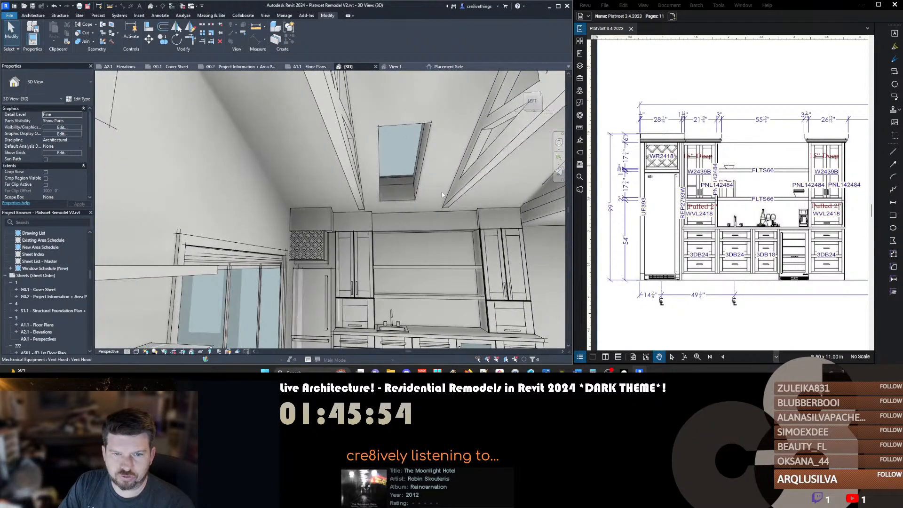
{"action": "middle_click_drag", "start_coordinate": [426, 210], "coordinate": [382, 206]}
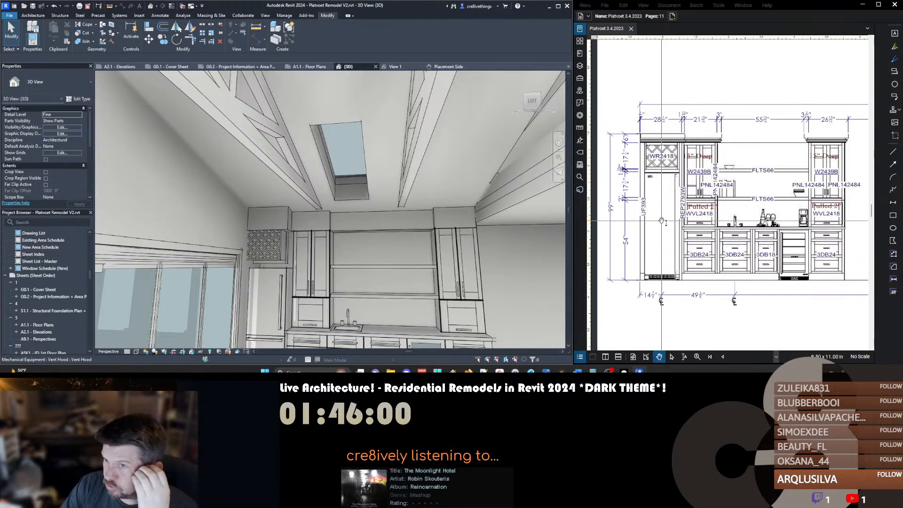
{"action": "right_click_drag", "start_coordinate": [420, 232], "coordinate": [501, 238]}
{"action": "key", "text": "s"}
{"action": "key", "text": "d"}
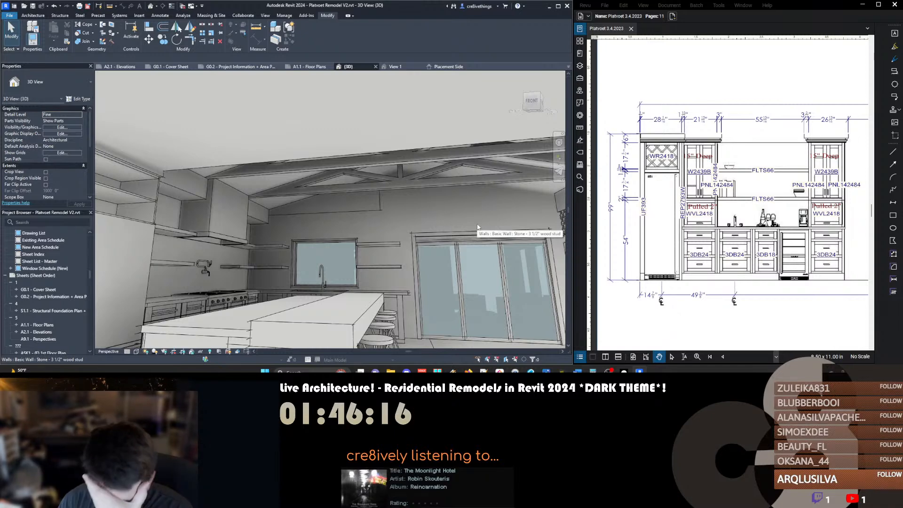
{"action": "middle_click_drag", "start_coordinate": [205, 188], "coordinate": [175, 191]}
{"action": "left_click", "coordinate": [153, 183]}
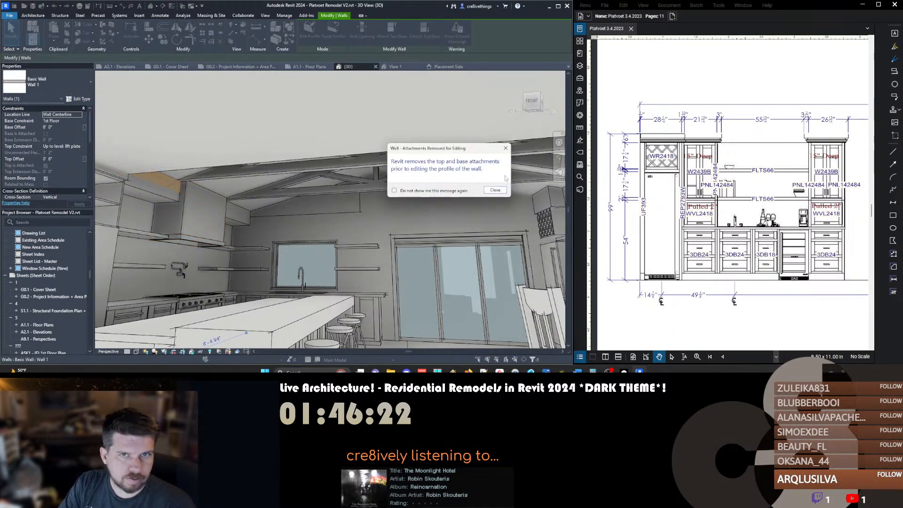
{"action": "left_click", "coordinate": [505, 191]}
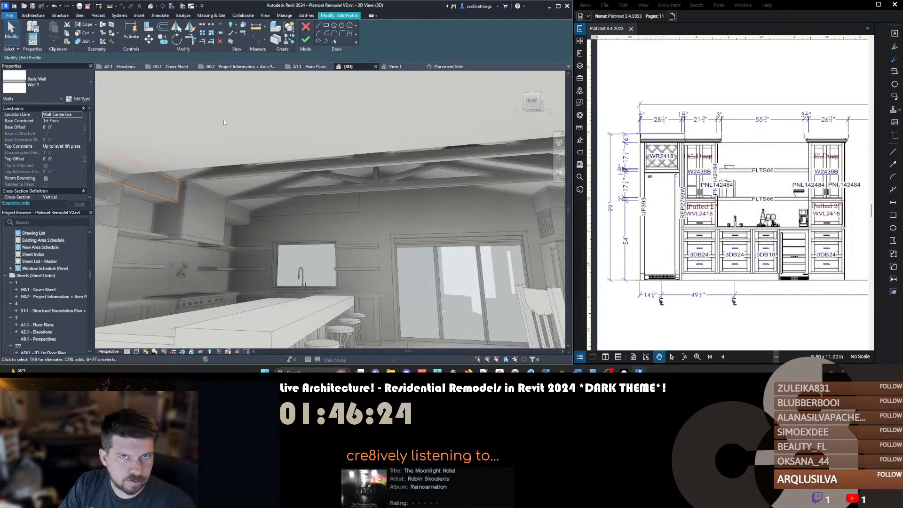
{"action": "left_click", "coordinate": [304, 29]}
Open the boundary of the small soffit ceilings beside the vent hood, check their edge lines, and finish the boundary sketch
{"action": "double_click", "coordinate": [137, 194]}
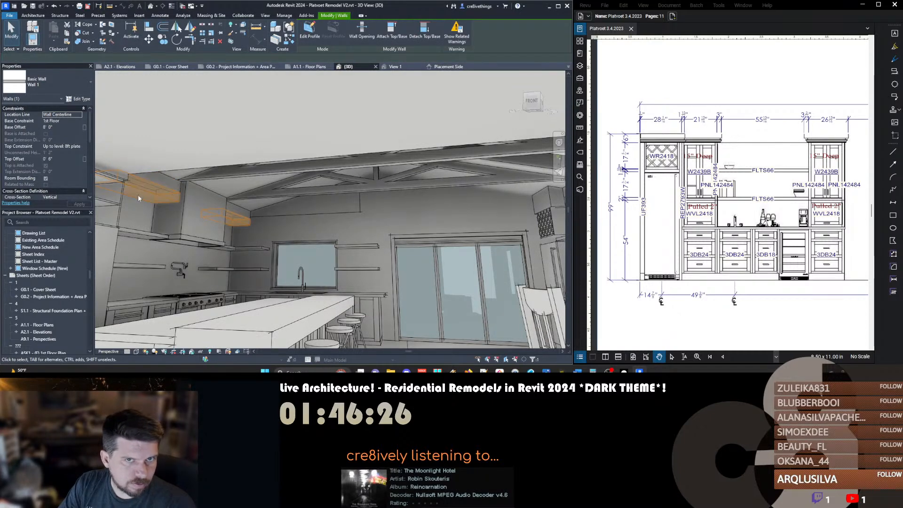
{"action": "middle_click_drag", "start_coordinate": [178, 316], "coordinate": [188, 264]}
{"action": "left_click", "coordinate": [234, 288]}
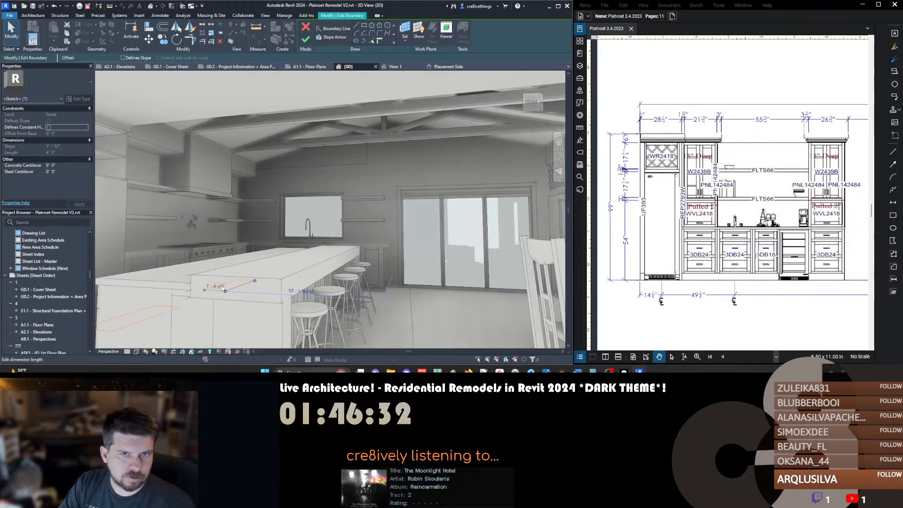
{"action": "key", "text": "Escape"}
{"action": "left_click", "coordinate": [155, 317]}
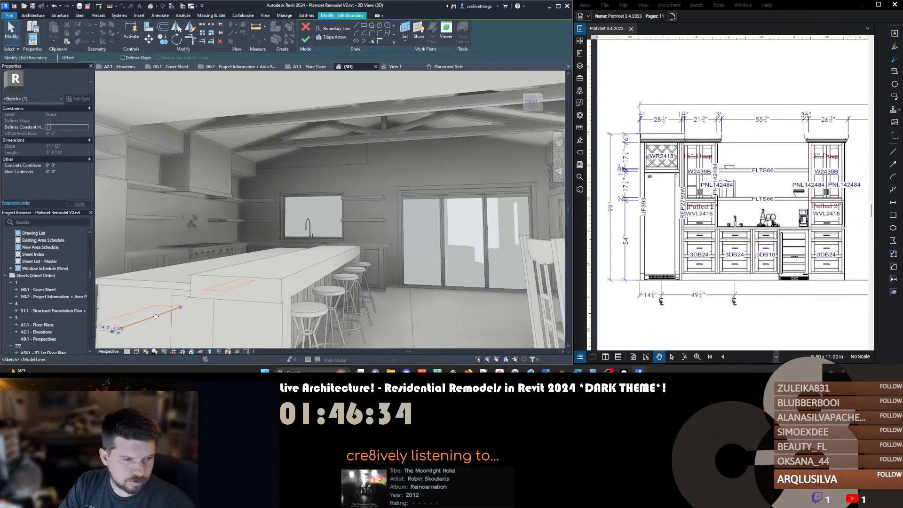
{"action": "middle_click_drag", "start_coordinate": [157, 316], "coordinate": [201, 311]}
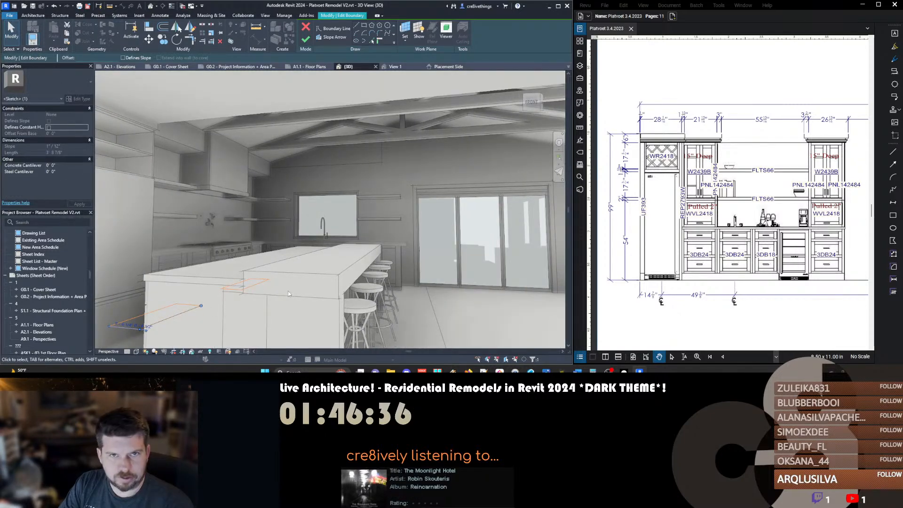
{"action": "key", "text": "Escape"}
{"action": "left_click", "coordinate": [306, 40]}
{"action": "mouse_move", "coordinate": [415, 237]}
{"action": "middle_mouse_down", "text": "shift"}
{"action": "mouse_move", "coordinate": [444, 221]}
{"action": "mouse_move", "coordinate": [565, 234]}
{"action": "middle_mouse_up", "text": "shift"}
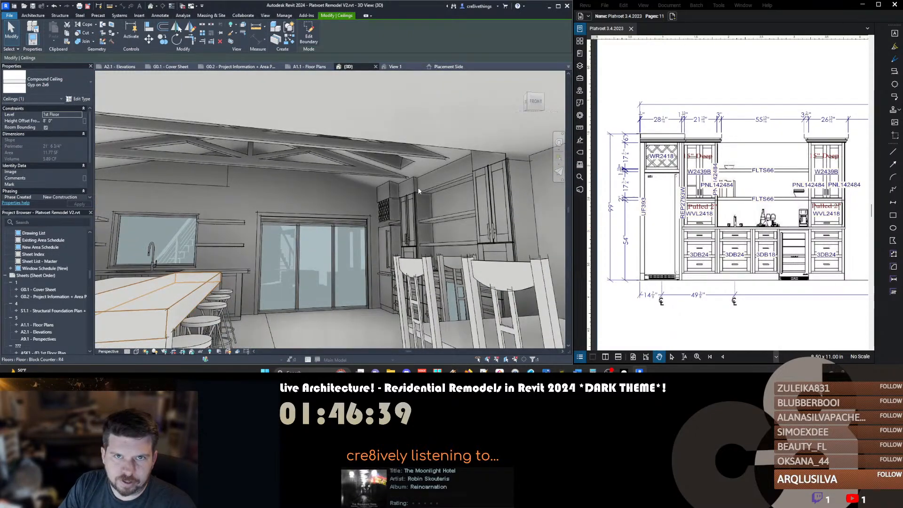
{"action": "scroll", "coordinate": [419, 191], "scroll_direction": "up", "scroll_amount": 2}
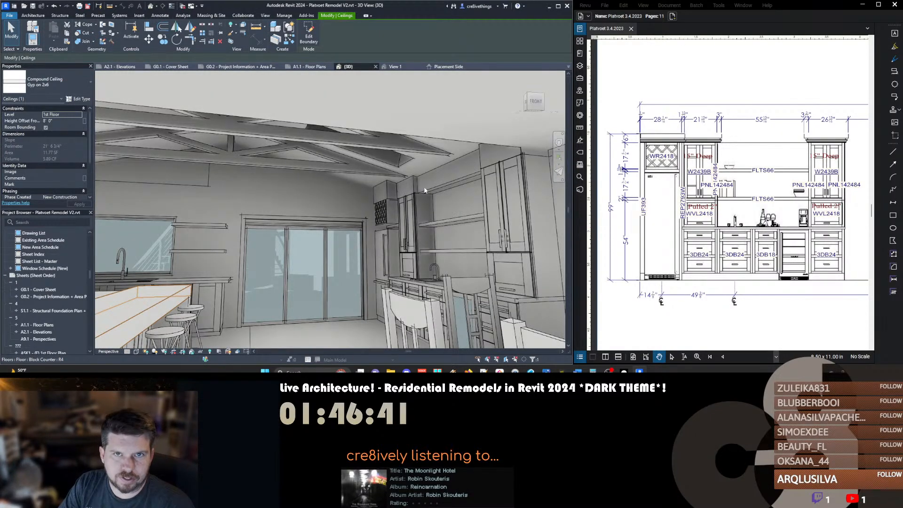
{"action": "middle_click_drag", "start_coordinate": [454, 239], "coordinate": [282, 227], "text": "shift"}
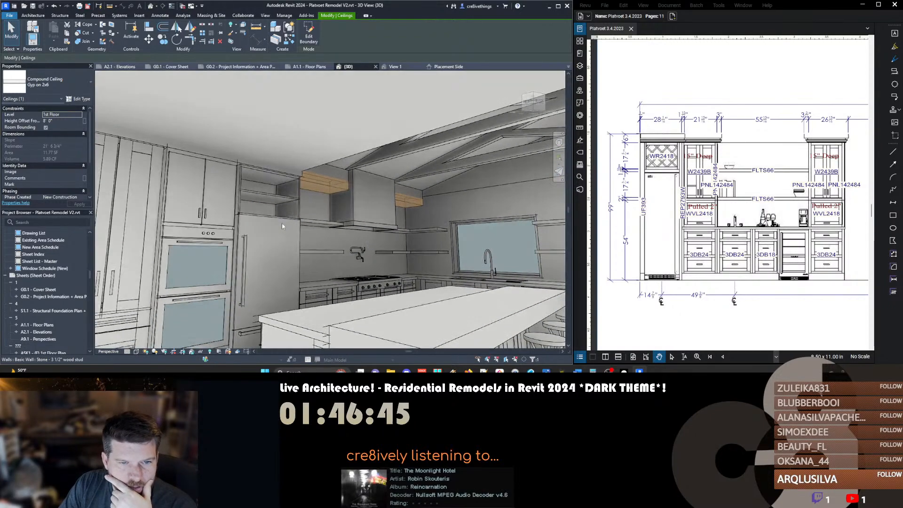
Open the kitchen's floating shelves beside the vent hood and window for in-place editing
{"action": "left_click", "coordinate": [314, 221]}
{"action": "middle_click_drag", "start_coordinate": [351, 205], "coordinate": [315, 228], "text": "shift"}
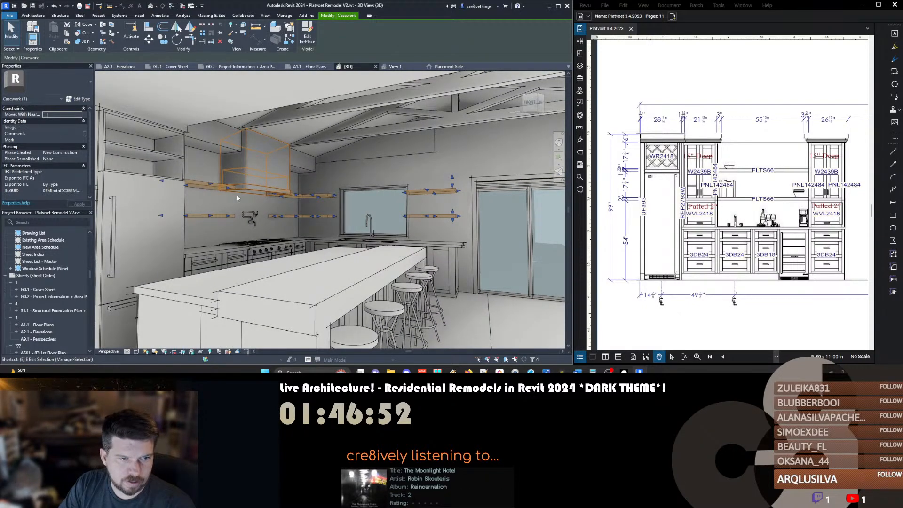
{"action": "left_click", "coordinate": [306, 44]}
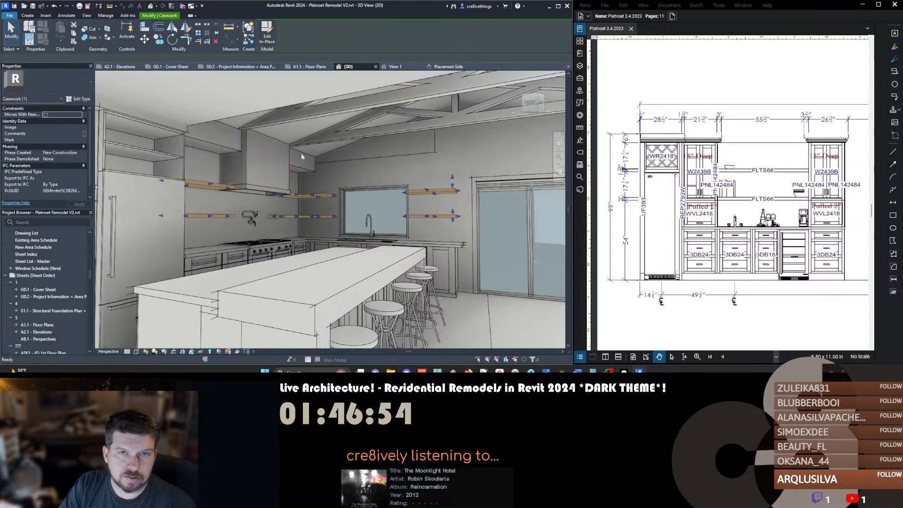
Look up the Edit In-Place command in the keyboard shortcut settings, remove its shortcut and assign EE to it again
{"action": "type", "text": "sEDIT IN"}
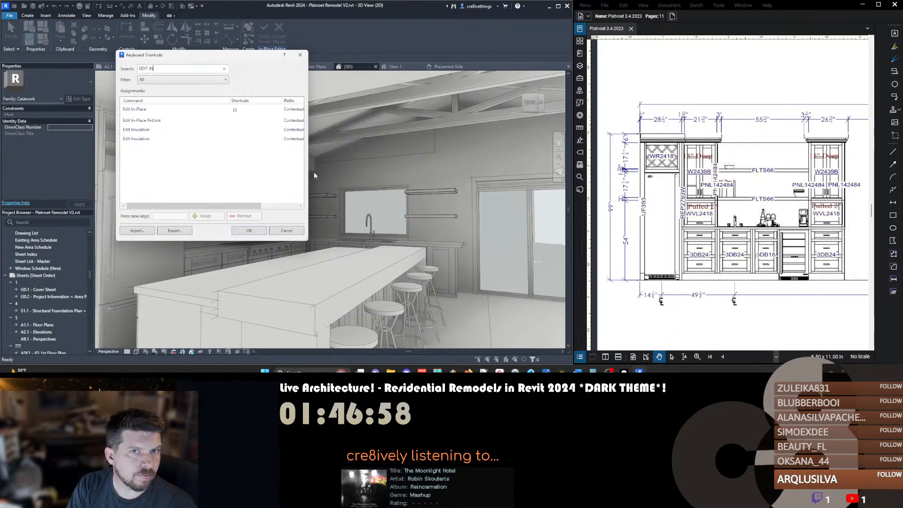
{"action": "left_click", "coordinate": [158, 120]}
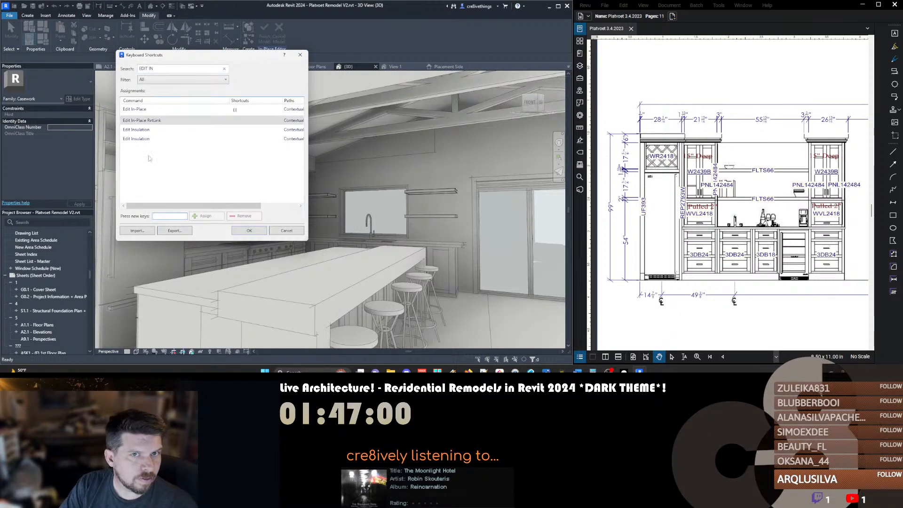
{"action": "left_click", "coordinate": [147, 108]}
{"action": "left_click", "coordinate": [243, 111]}
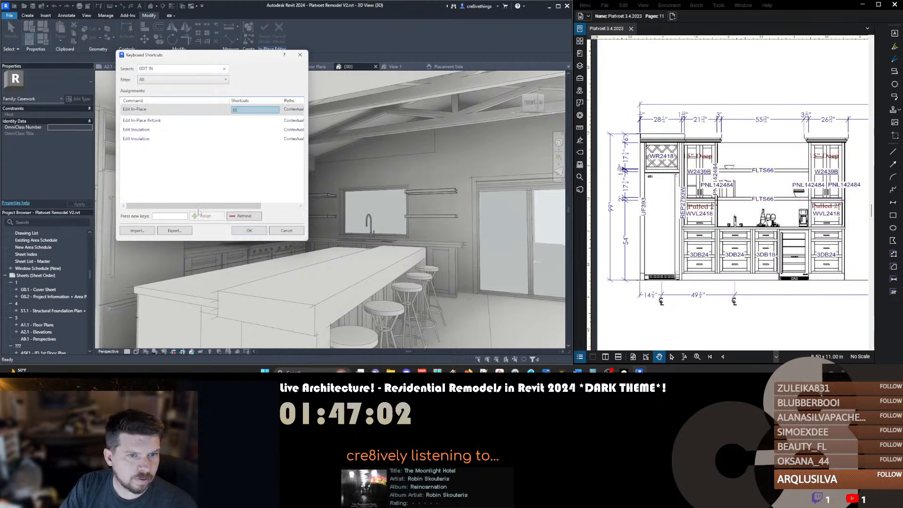
{"action": "left_click", "coordinate": [163, 216]}
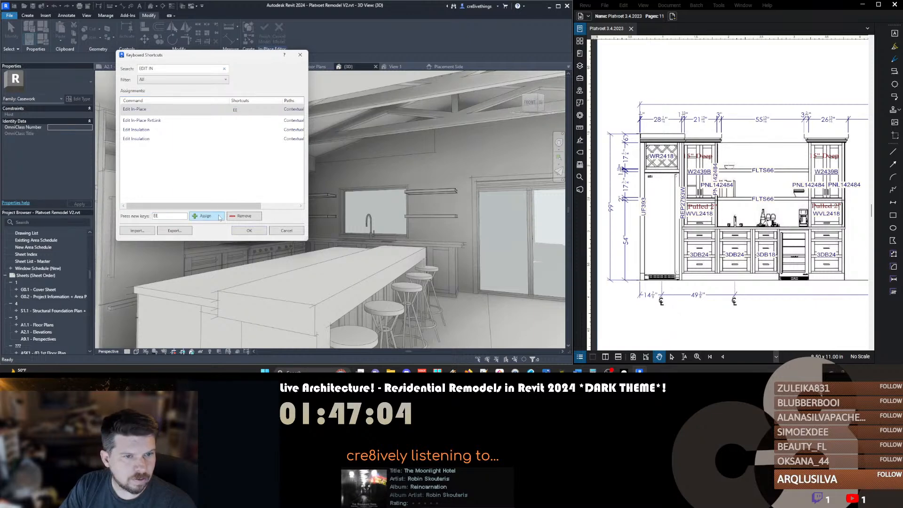
{"action": "left_click", "coordinate": [241, 217]}
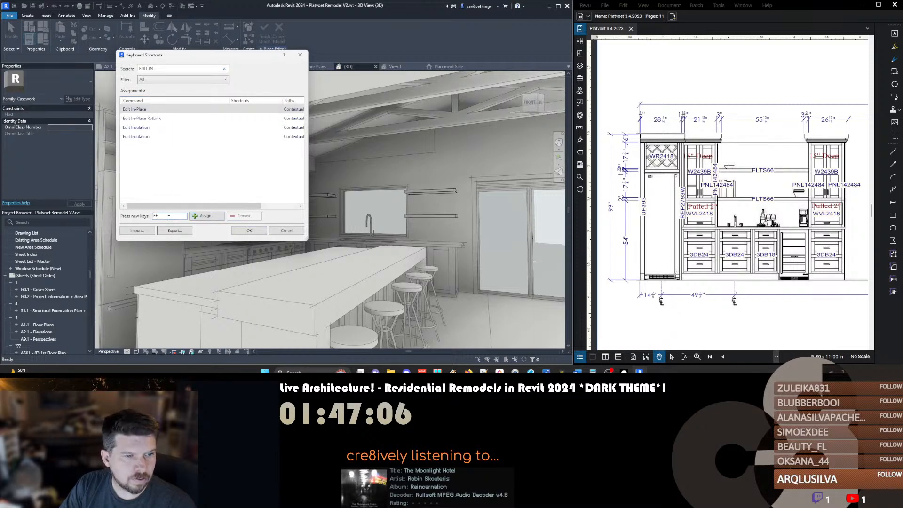
{"action": "left_click", "coordinate": [196, 217]}
{"action": "left_click", "coordinate": [492, 243]}
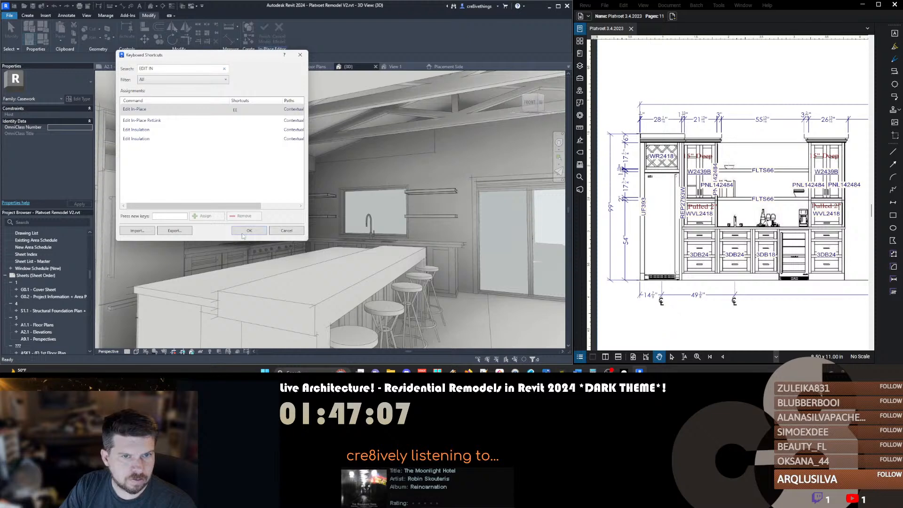
{"action": "left_click", "coordinate": [249, 230]}
{"action": "double_click", "coordinate": [219, 183]}
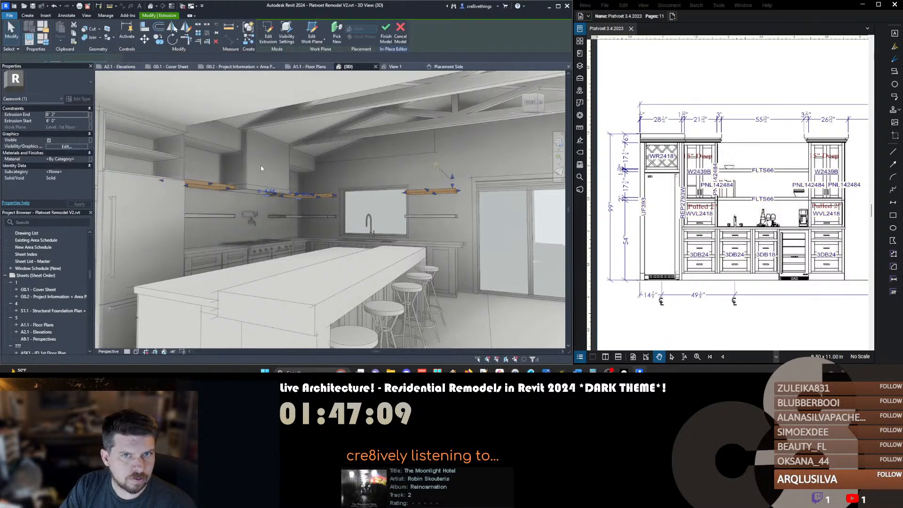
{"action": "left_click", "coordinate": [205, 315]}
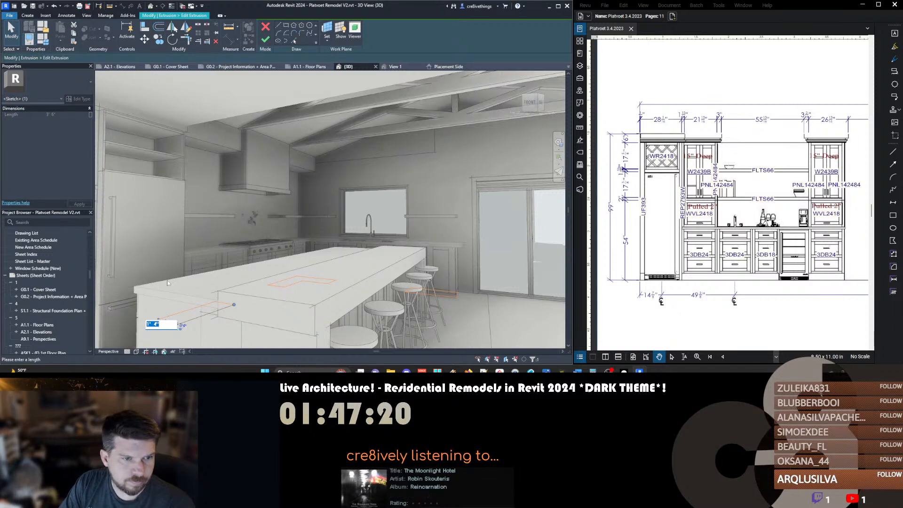
{"action": "key", "text": "Escape"}
{"action": "key", "text": "Escape"}
{"action": "key", "text": "f"}
{"action": "key", "text": "f"}
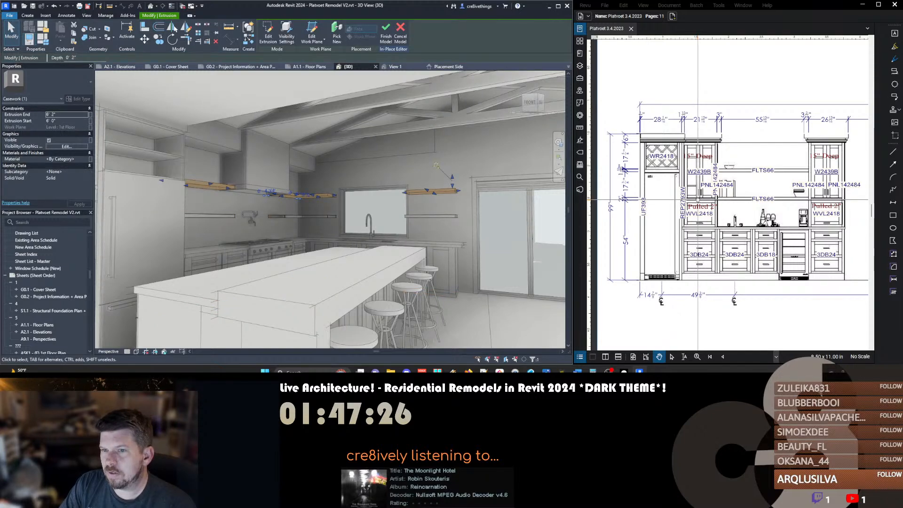
Switch to the supplier's PDF in Revu and examine the floating shelves on the range wall elevation
{"action": "scroll", "coordinate": [698, 198], "scroll_direction": "up", "scroll_amount": 10}
{"action": "scroll", "coordinate": [698, 198], "scroll_direction": "down", "scroll_amount": 5, "text": "ctrl"}
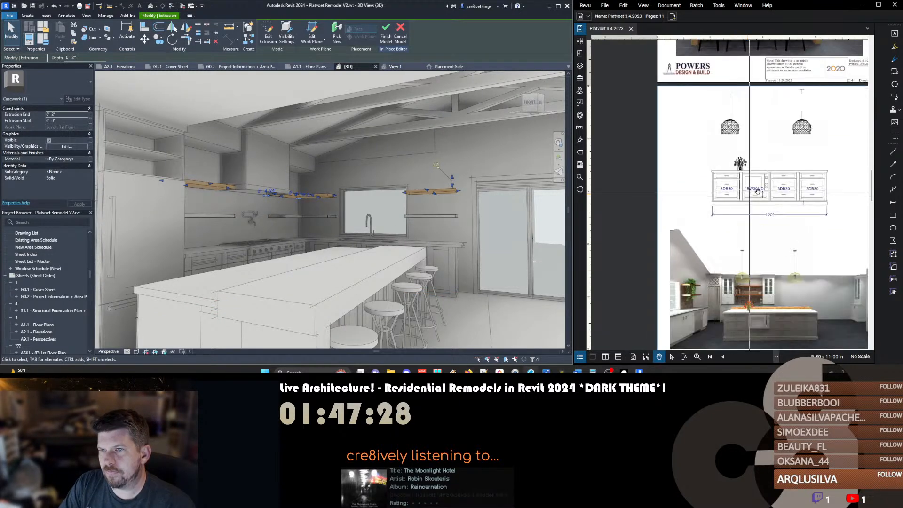
{"action": "scroll", "coordinate": [765, 183], "scroll_direction": "up", "scroll_amount": 15}
{"action": "scroll", "coordinate": [762, 184], "scroll_direction": "down", "scroll_amount": 10}
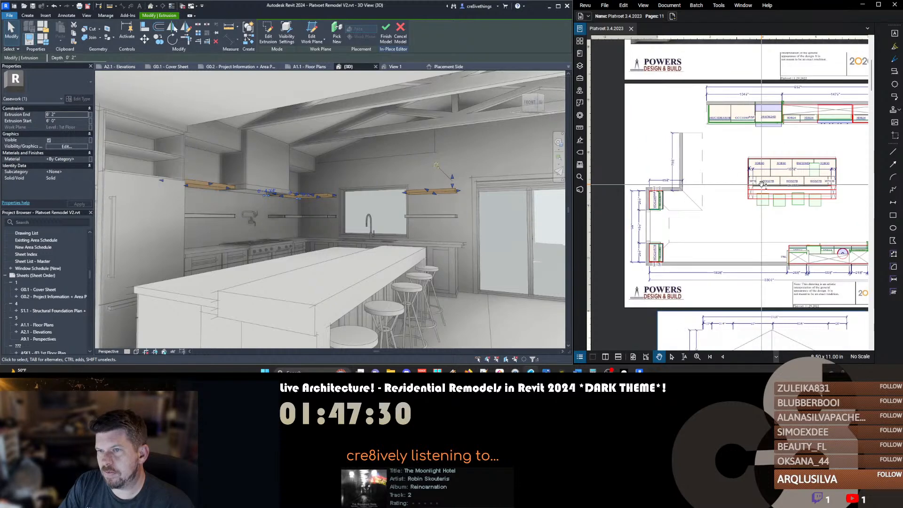
{"action": "scroll", "coordinate": [760, 185], "scroll_direction": "down", "scroll_amount": 2}
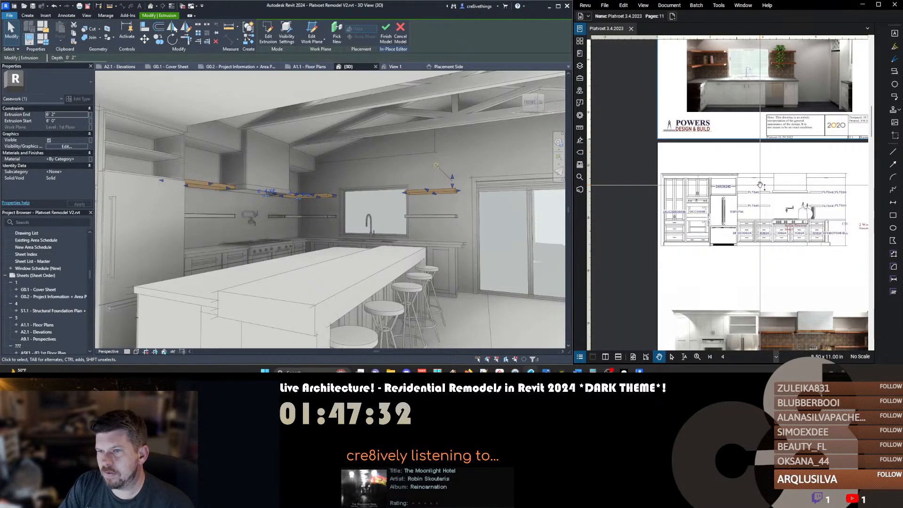
{"action": "scroll", "coordinate": [777, 206], "scroll_direction": "up", "scroll_amount": 2, "text": "ctrl"}
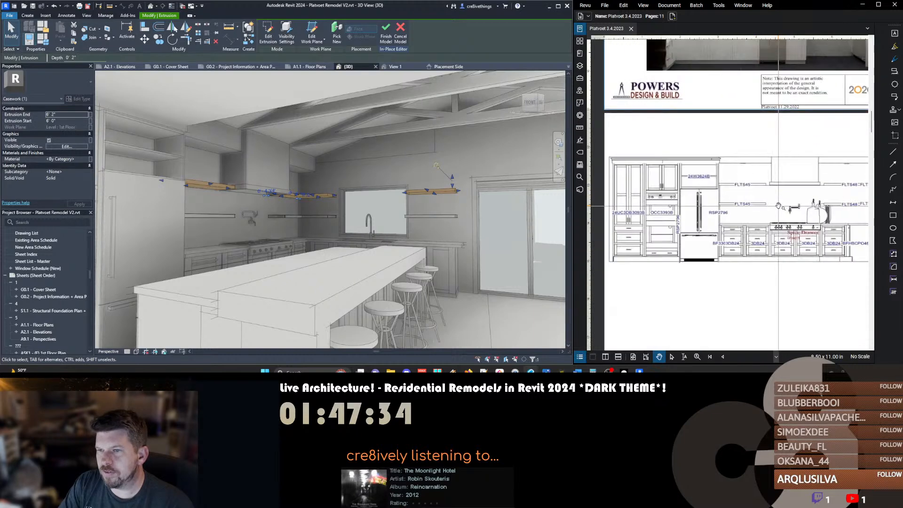
{"action": "left_click_drag", "start_coordinate": [777, 206], "coordinate": [709, 208]}
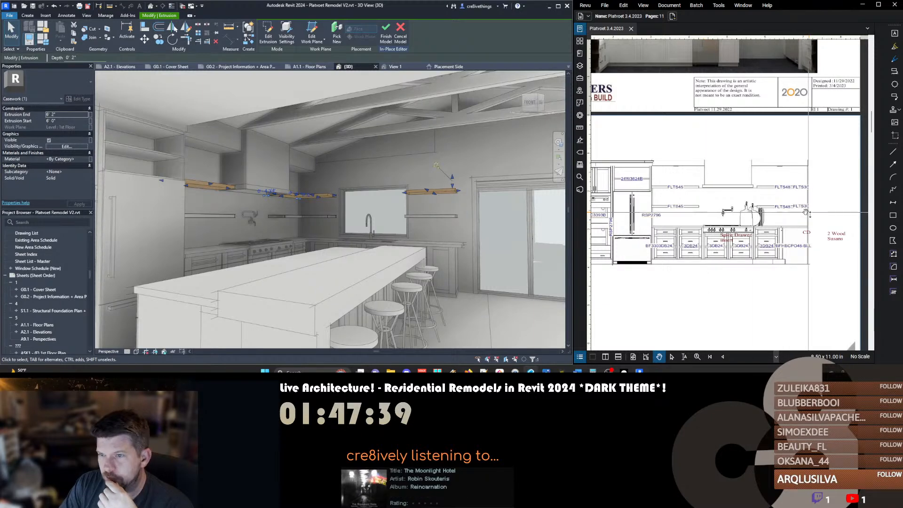
Back in Revit, set the depth of the upper floating shelves on both sides of the vent hood, including both corner legs, to 1'
{"action": "double_click", "coordinate": [211, 196]}
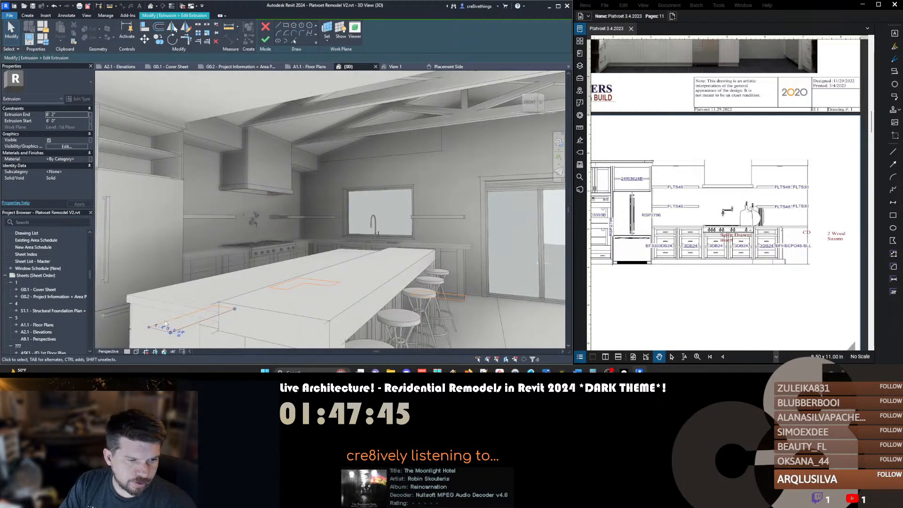
{"action": "left_click", "coordinate": [161, 326]}
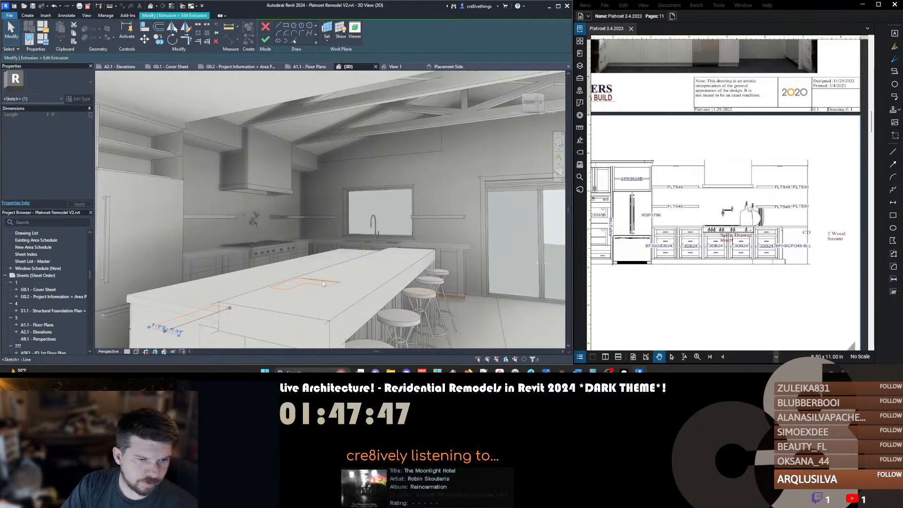
{"action": "left_click", "coordinate": [281, 285]}
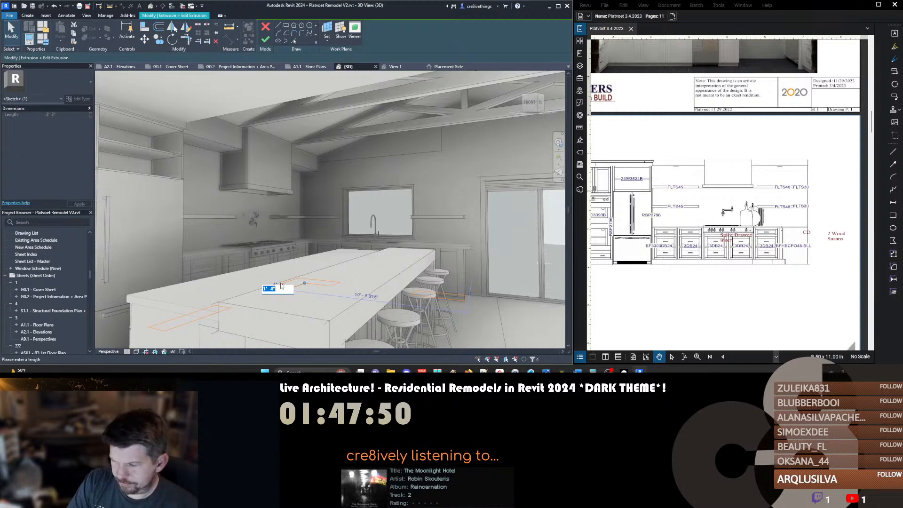
{"action": "type", "text": "1"}
{"action": "key", "text": "Return"}
{"action": "left_click", "coordinate": [310, 283]}
{"action": "left_click", "coordinate": [304, 276]}
{"action": "type", "text": "1"}
{"action": "key", "text": "Return"}
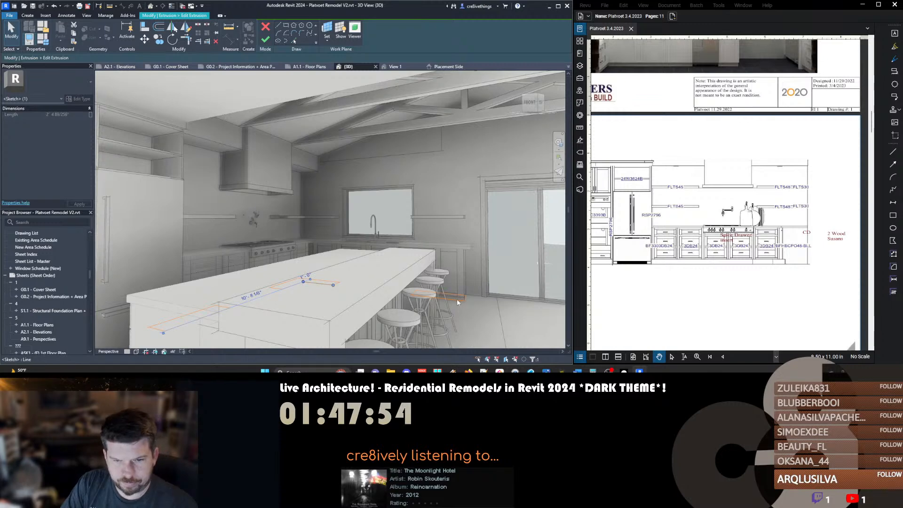
Set the depth of the upper shelf between the window and the sliding door to 1' and finish the extrusion sketch
{"action": "left_click", "coordinate": [412, 290]}
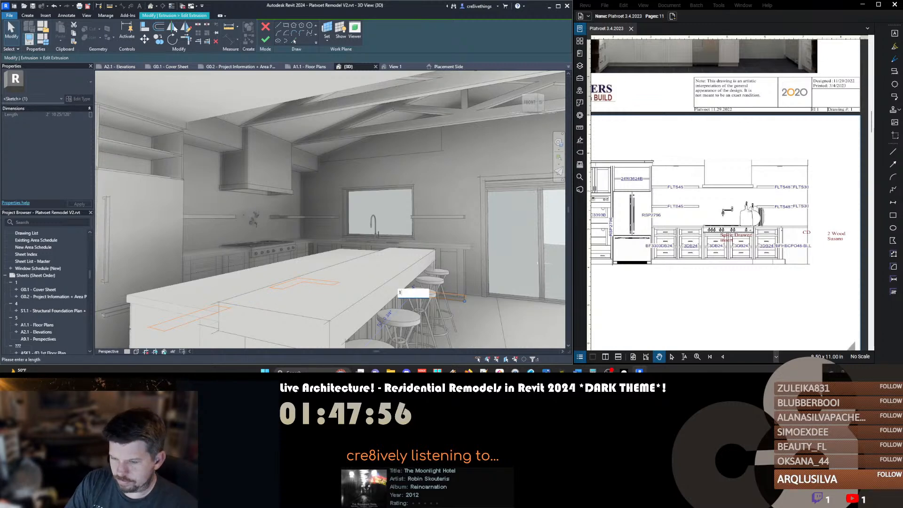
{"action": "key", "text": "Return"}
{"action": "left_click", "coordinate": [265, 40]}
{"action": "key", "text": "Escape"}
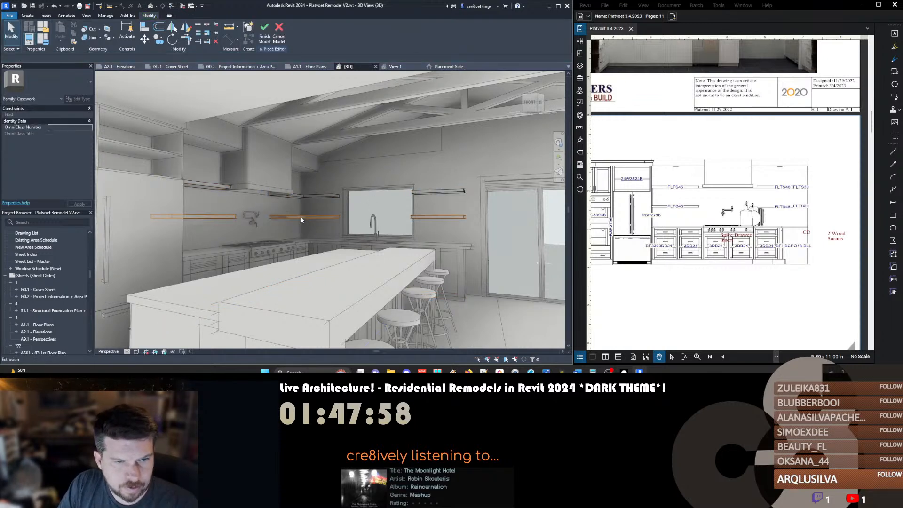
Edit the lower floating shelves' extrusion and set the depth of the shelf between the refrigerator and the vent hood to 1'
{"action": "left_click", "coordinate": [301, 220]}
{"action": "key", "text": "e"}
{"action": "key", "text": "e"}
{"action": "left_click", "coordinate": [158, 329]}
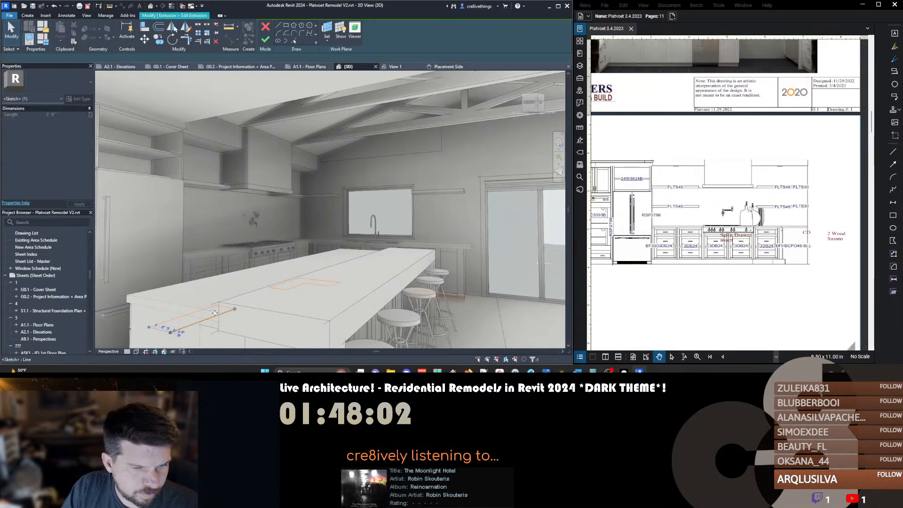
{"action": "type", "text": "1"}
{"action": "key", "text": "Return"}
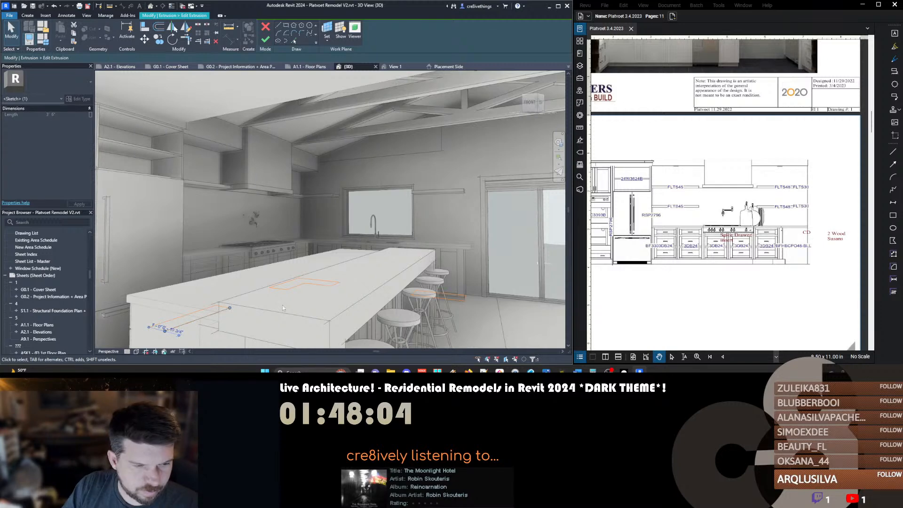
Align the remaining lower shelves' front edges with the upper shelves, then finish the sketch and the in-place model
{"action": "key", "text": "a"}
{"action": "key", "text": "l"}
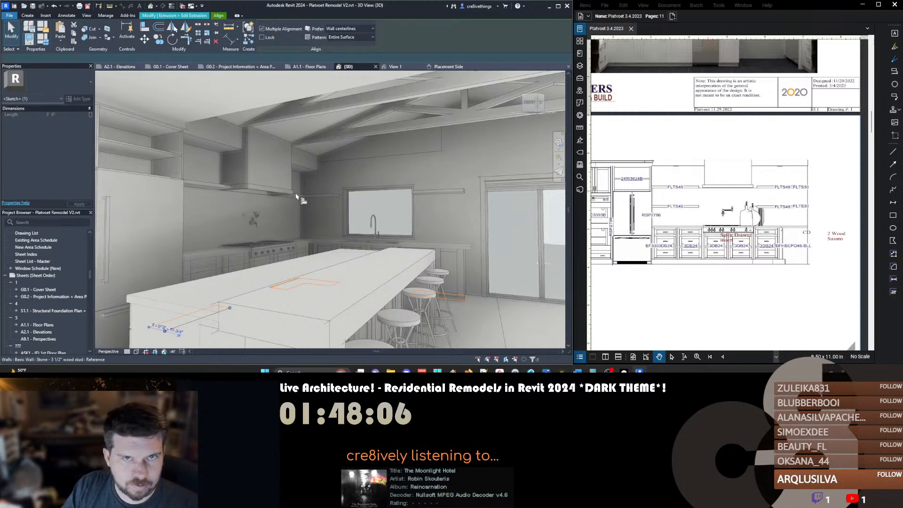
{"action": "left_click", "coordinate": [296, 199]}
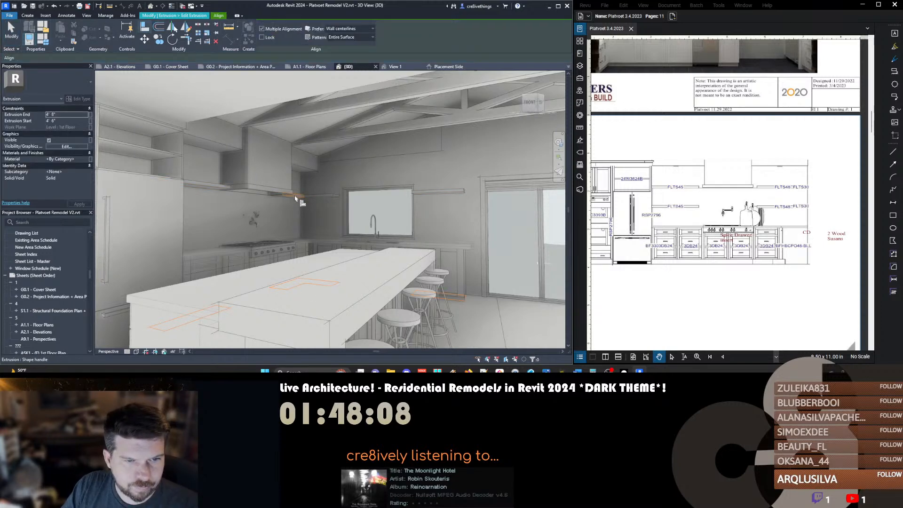
{"action": "left_click", "coordinate": [300, 289]}
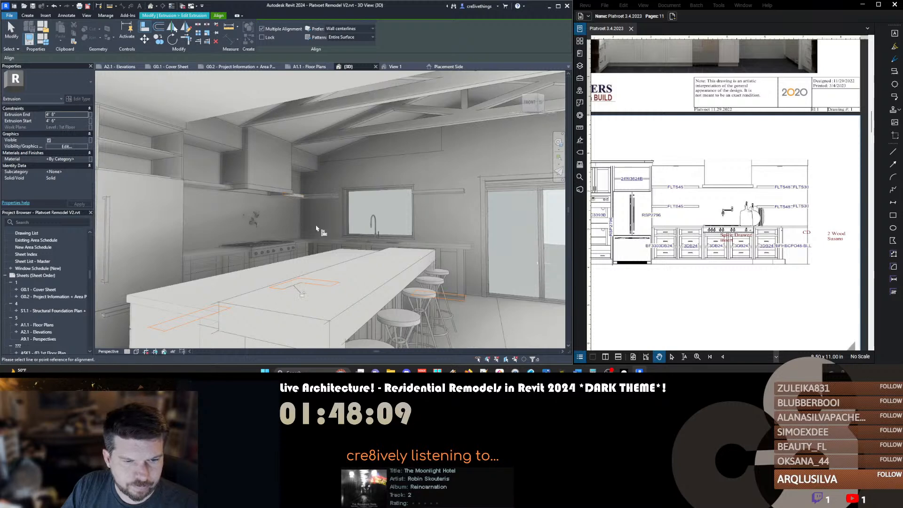
{"action": "left_click", "coordinate": [320, 199]}
{"action": "left_click", "coordinate": [315, 286]}
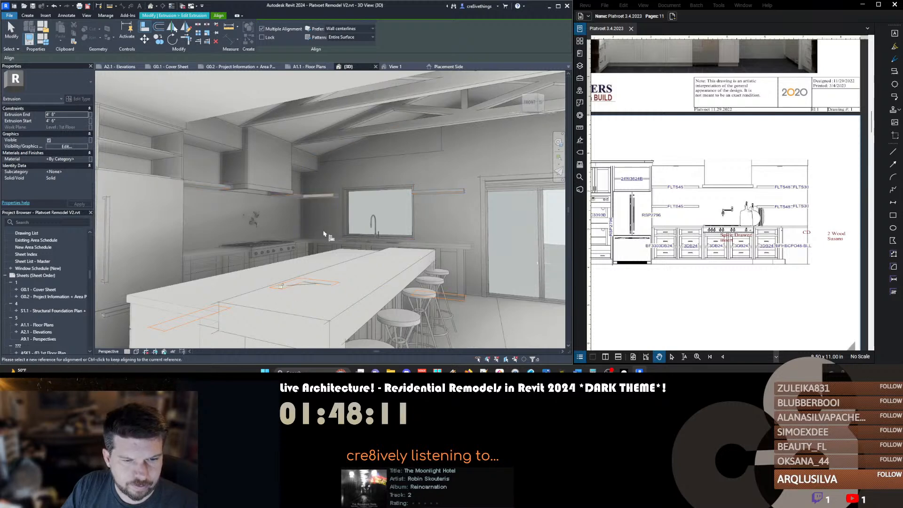
{"action": "left_click", "coordinate": [447, 192]}
{"action": "left_click", "coordinate": [430, 300]}
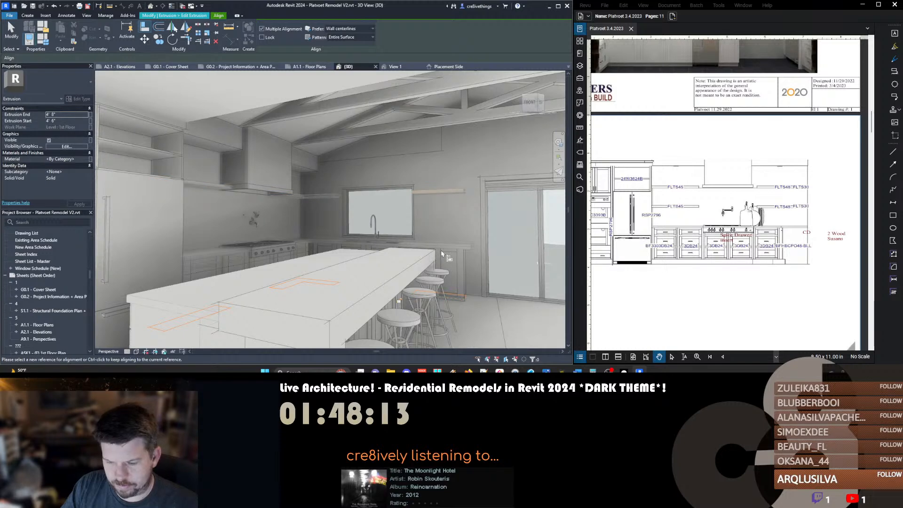
{"action": "key", "text": "f"}
{"action": "key", "text": "f"}
{"action": "left_click", "coordinate": [297, 160]}
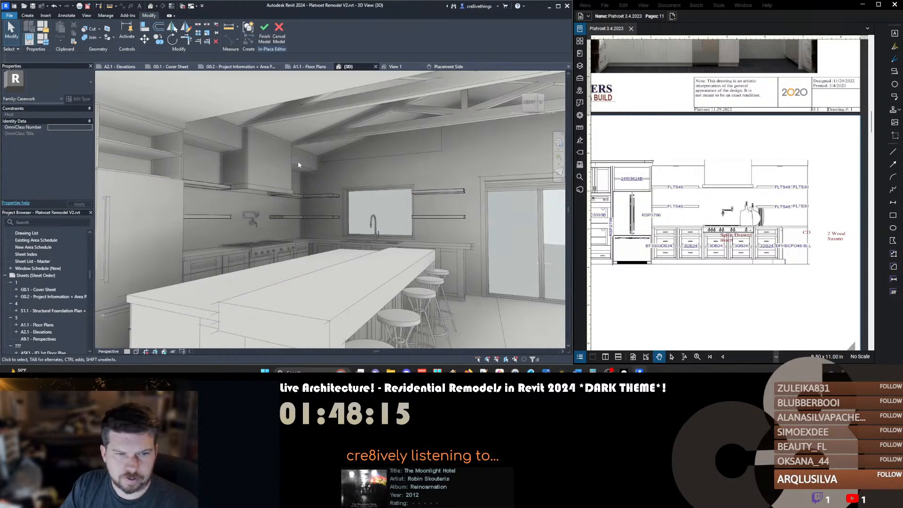
{"action": "key", "text": "f"}
{"action": "key", "text": "f"}
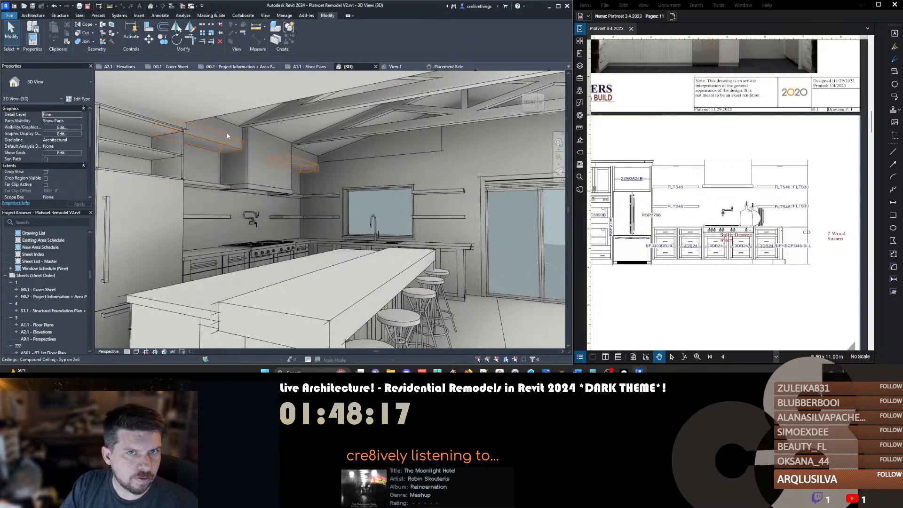
Edit the boundary of the 8' soffit ceiling beside the vent hood and set the refrigerator-side section's depth to 1' 3"
{"action": "left_click", "coordinate": [229, 135]}
{"action": "double_click", "coordinate": [227, 140]}
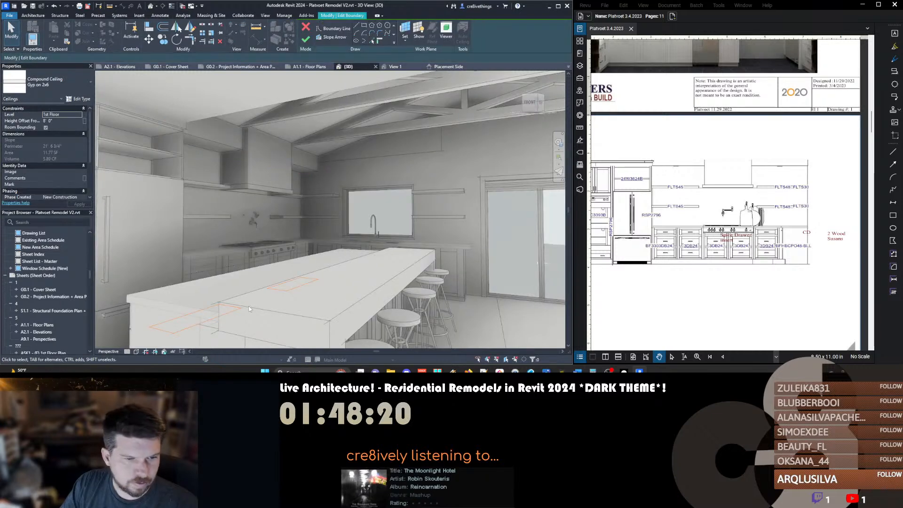
{"action": "left_click", "coordinate": [165, 325]}
{"action": "left_click", "coordinate": [165, 327]}
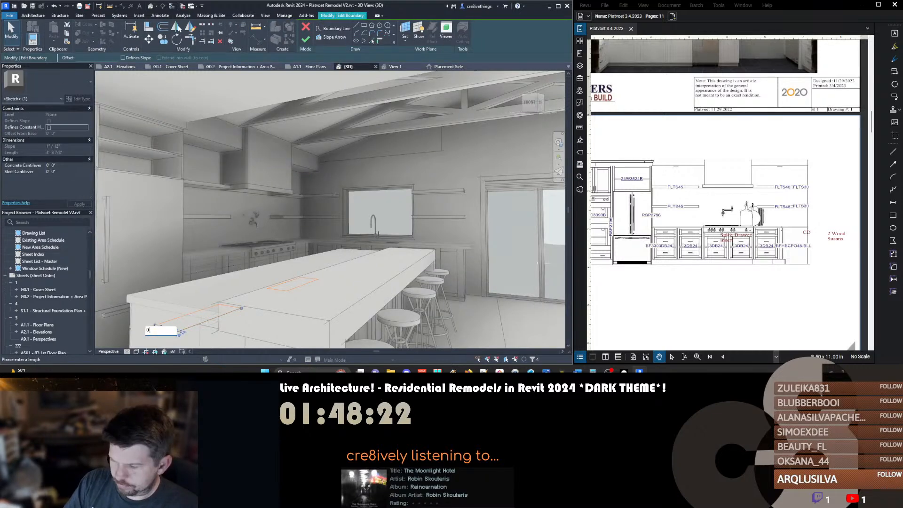
{"action": "key", "text": "Return"}
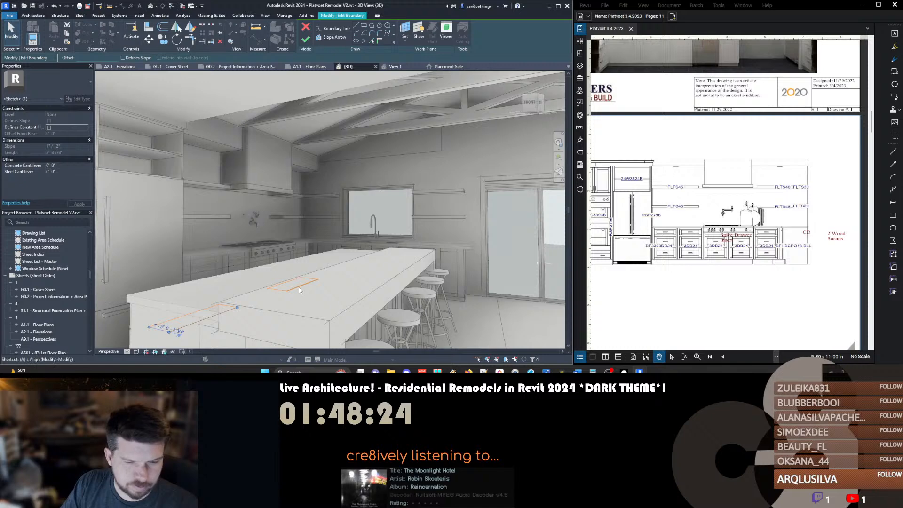
Align the front edge of the ceiling section on the hood's other side with the edited one, then finish the ceiling boundary
{"action": "key", "text": "a"}
{"action": "key", "text": "l"}
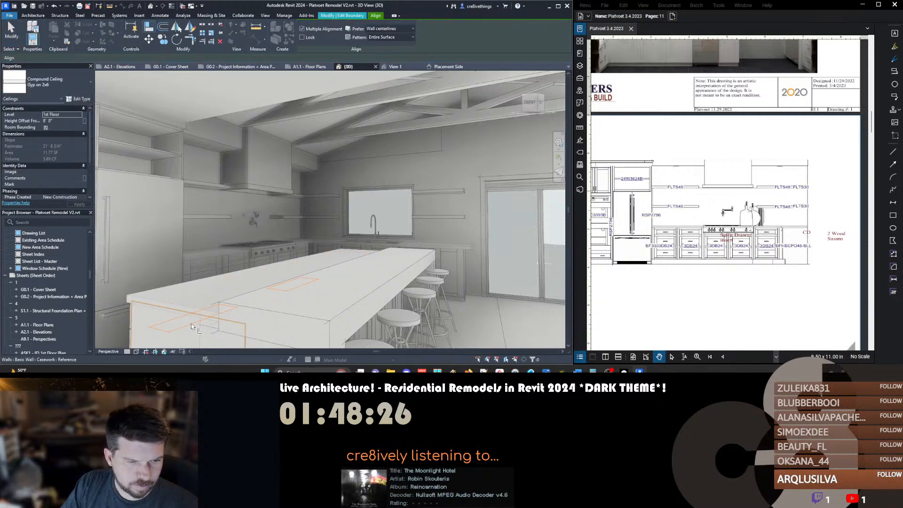
{"action": "left_click", "coordinate": [297, 290]}
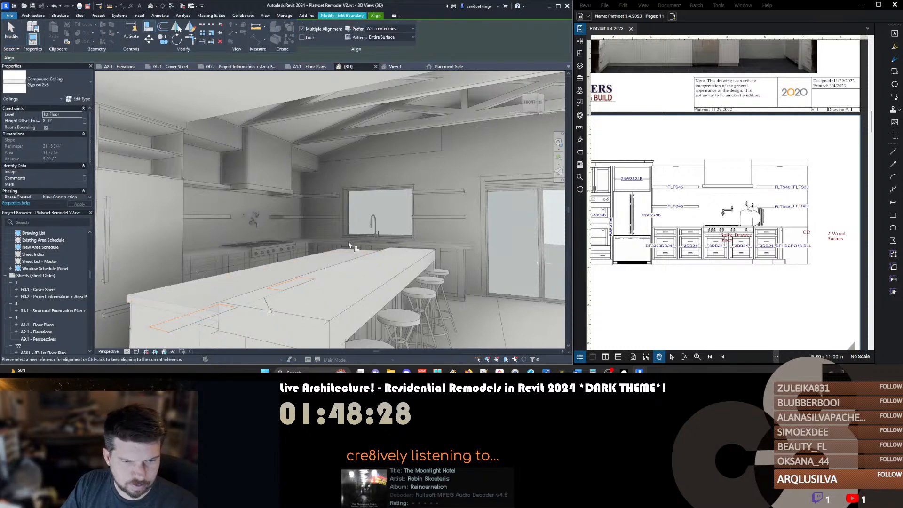
{"action": "key", "text": "f"}
{"action": "key", "text": "f"}
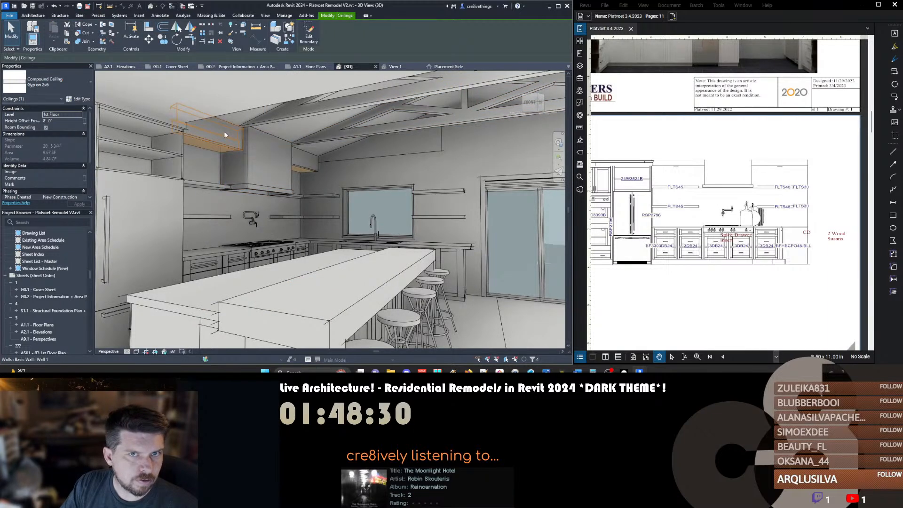
Set the soffit wall on the refrigerator side of the vent hood to 0' 15" and align the other side's soffit wall with it
{"action": "left_click", "coordinate": [225, 135]}
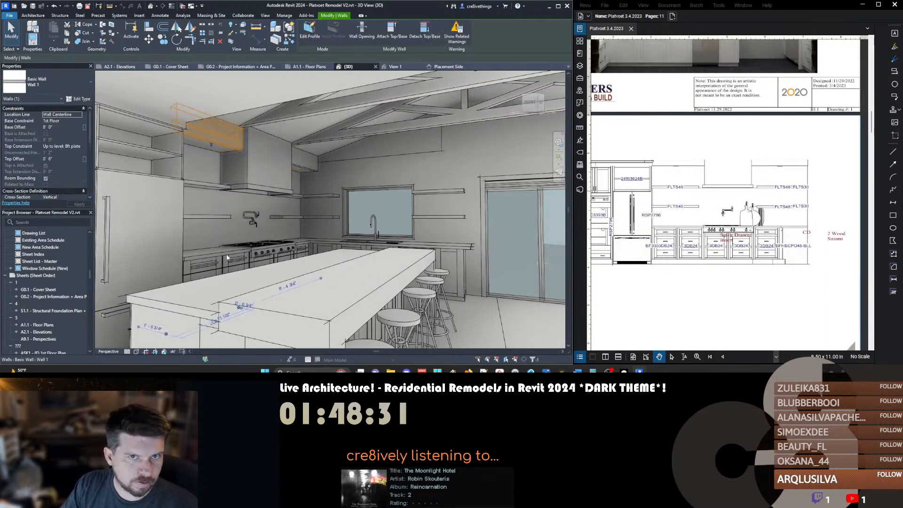
{"action": "left_click", "coordinate": [139, 330]}
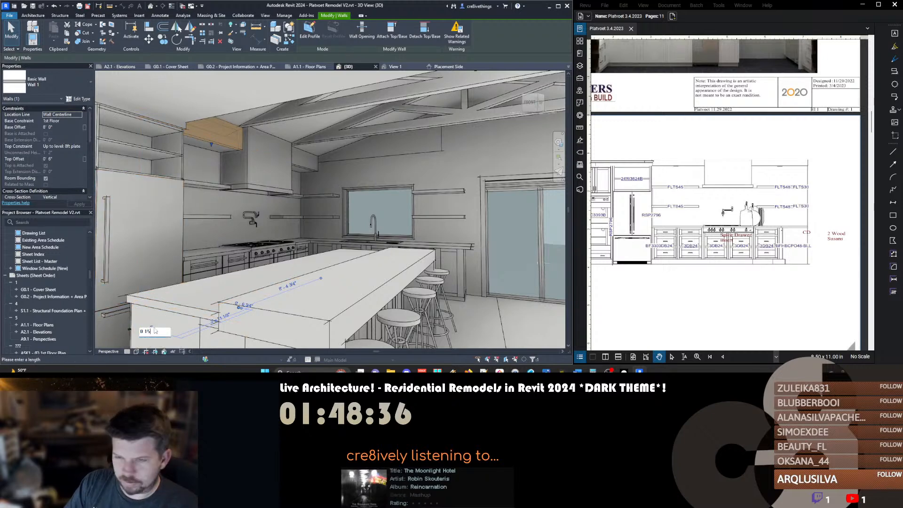
{"action": "key", "text": "Return"}
{"action": "key", "text": "a"}
{"action": "key", "text": "l"}
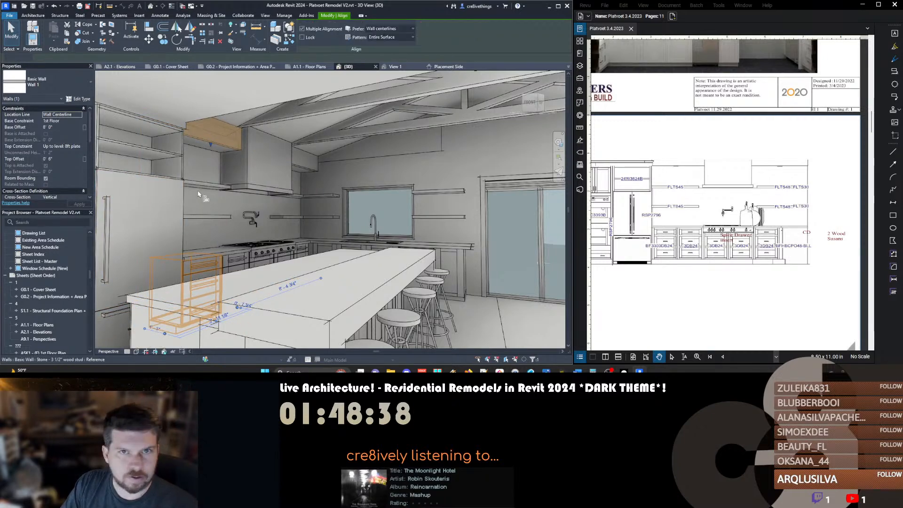
Set the soffit wall above the two-door cabinet next to the bar sink to a depth of 0' 15"
{"action": "key", "text": "3"}
{"action": "key", "text": "f"}
{"action": "left_click_drag", "start_coordinate": [297, 203], "coordinate": [407, 188]}
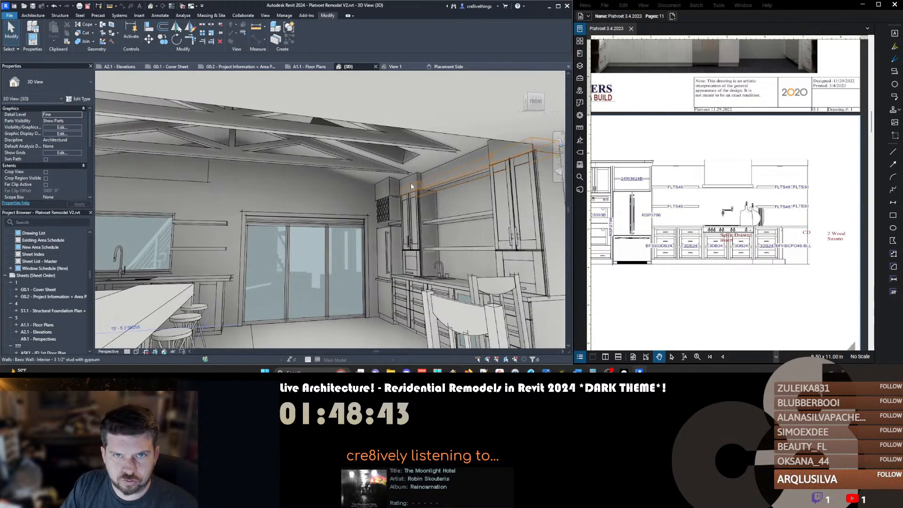
{"action": "left_click", "coordinate": [413, 181]}
{"action": "left_click", "coordinate": [413, 178]}
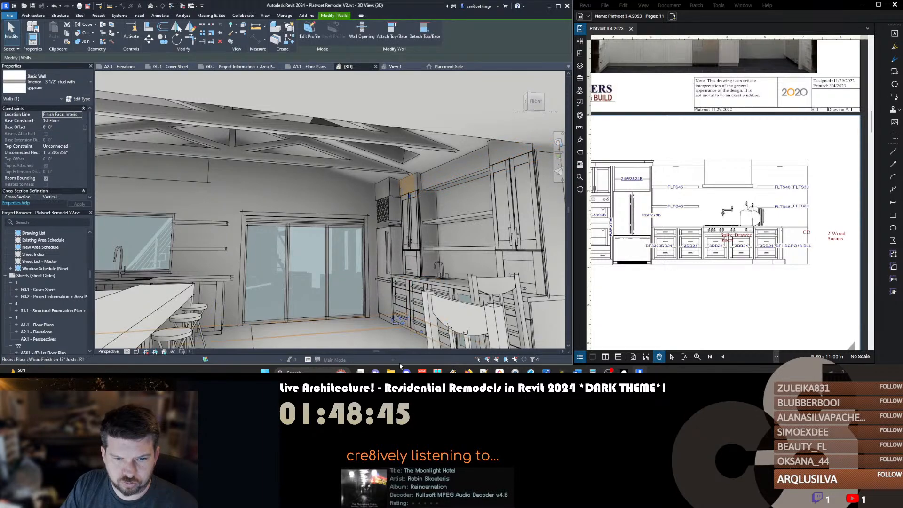
{"action": "scroll", "coordinate": [408, 324], "scroll_direction": "up", "scroll_amount": 3}
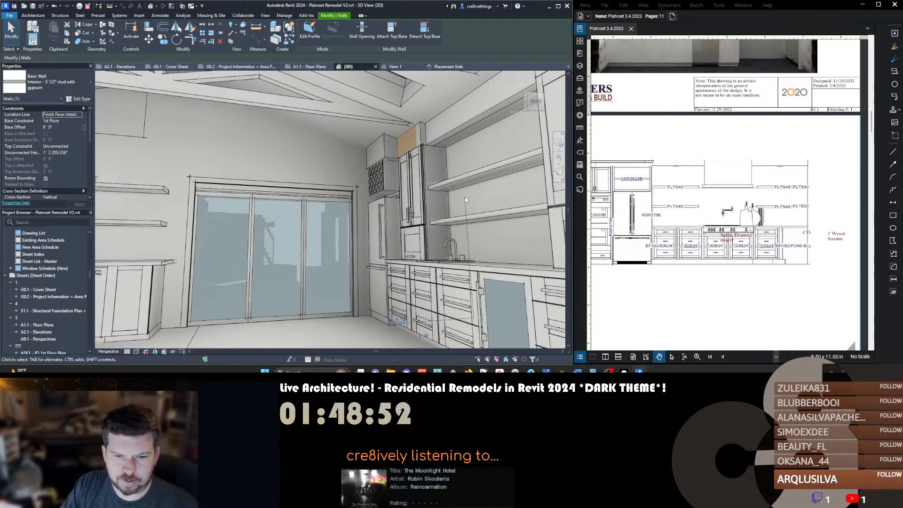
{"action": "key", "text": "Escape"}
{"action": "left_click", "coordinate": [414, 137]}
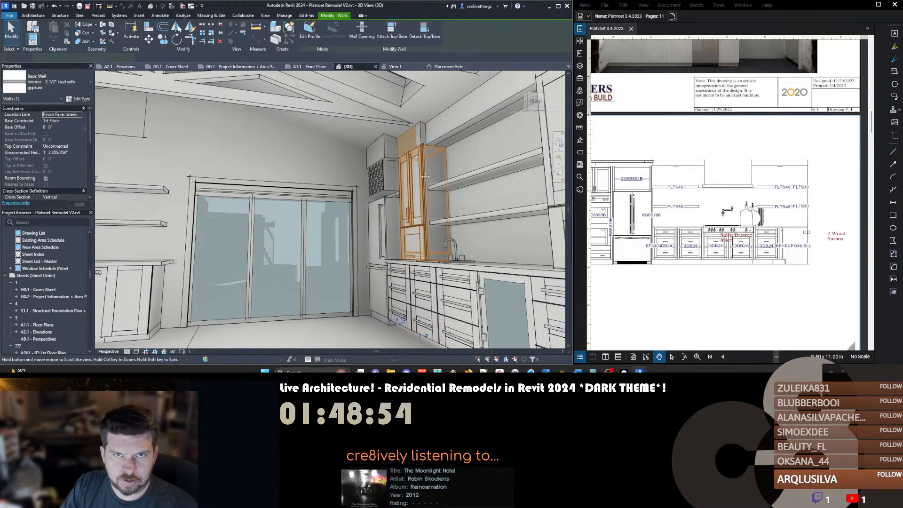
{"action": "scroll", "coordinate": [405, 189], "scroll_direction": "up", "scroll_amount": 5}
{"action": "middle_click_drag", "start_coordinate": [406, 189], "coordinate": [371, 254], "text": "shift"}
{"action": "scroll", "coordinate": [399, 203], "scroll_direction": "down", "scroll_amount": 2}
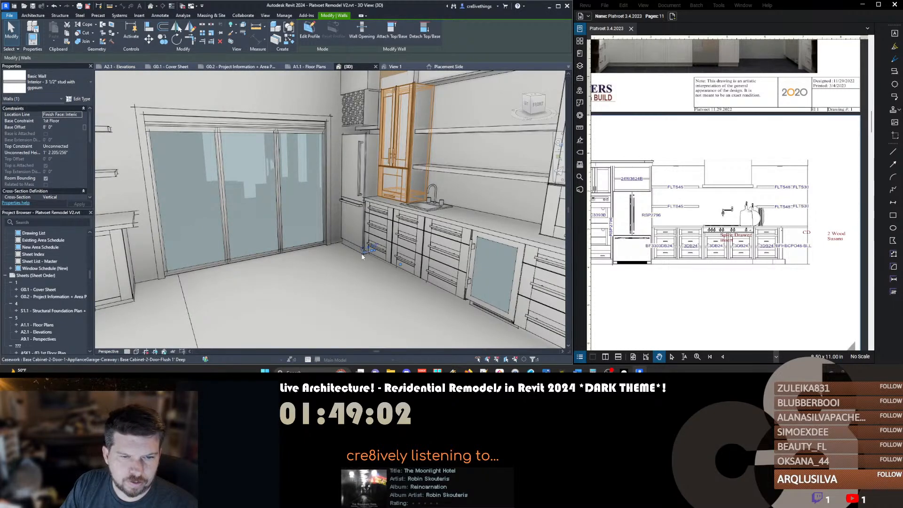
{"action": "middle_click_drag", "start_coordinate": [365, 255], "coordinate": [356, 268]}
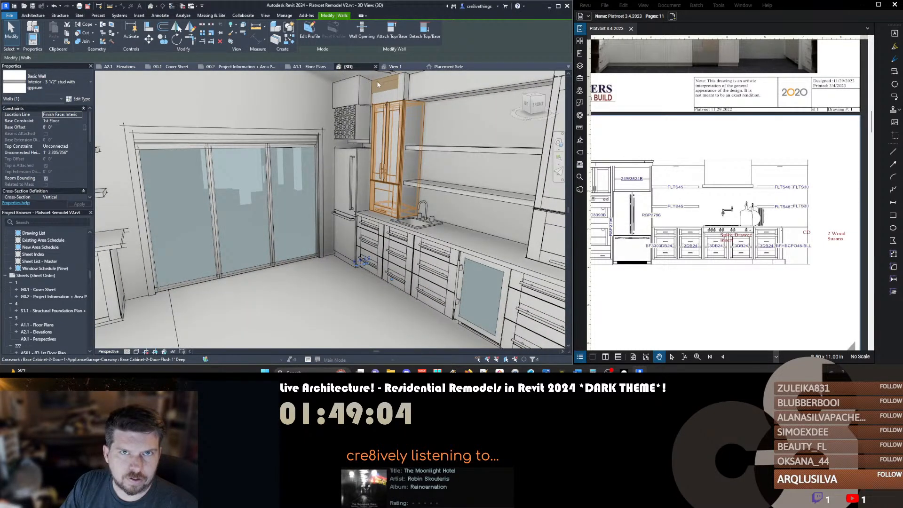
{"action": "left_click", "coordinate": [383, 129]}
{"action": "left_click", "coordinate": [380, 88]}
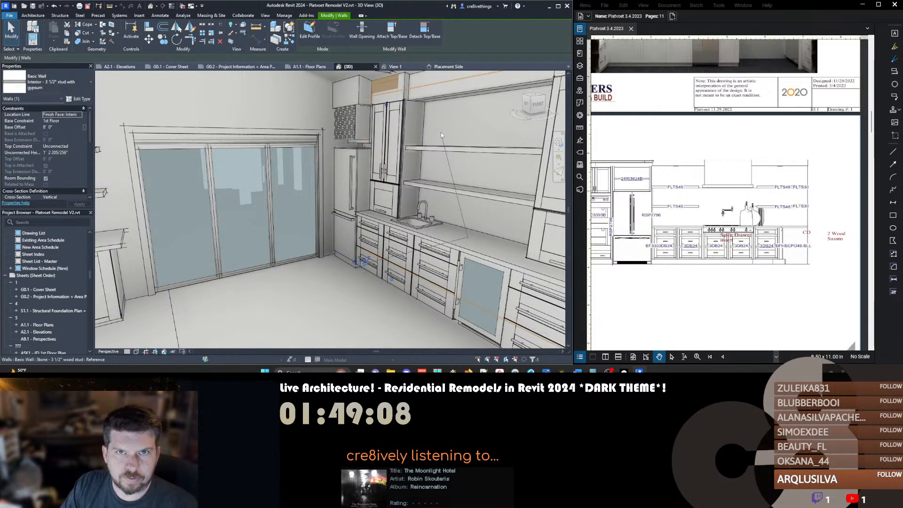
{"action": "left_click", "coordinate": [375, 258]}
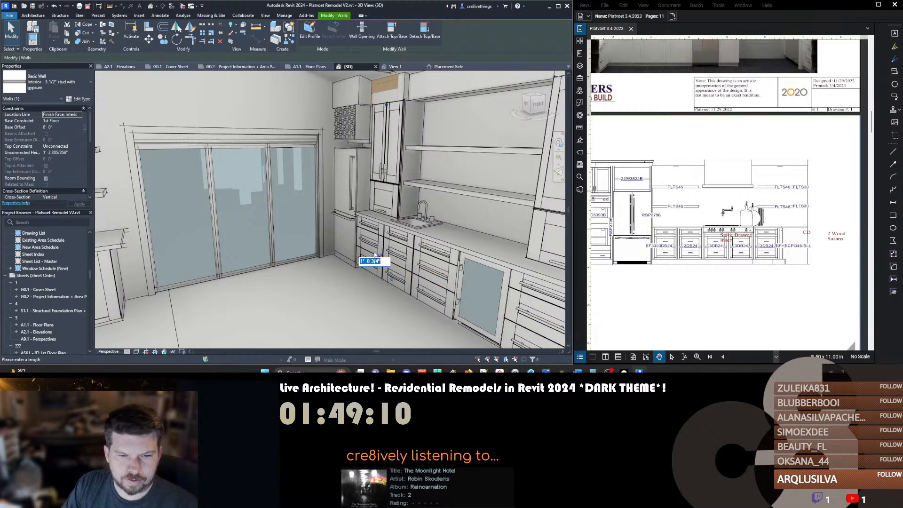
{"action": "type", "text": "0 15"}
{"action": "key", "text": "Return"}
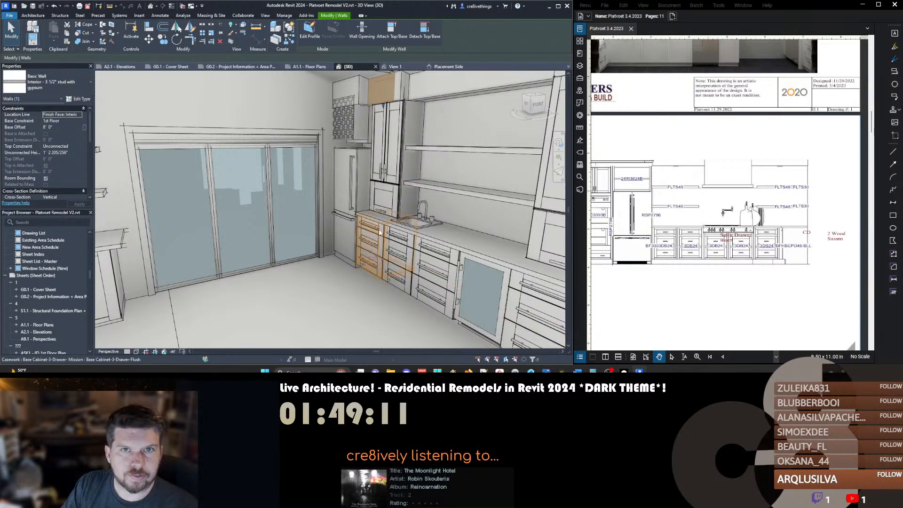
{"action": "key", "text": "Escape"}
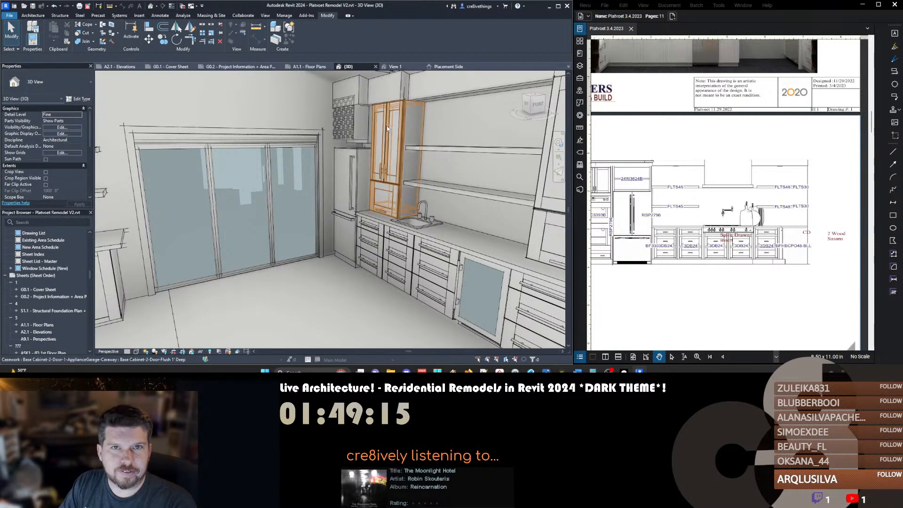
Edit the floating shelves above the bar sink in place, set the upper shelf's depth to 1', and finish the extrusion and model
{"action": "middle_click_drag", "start_coordinate": [387, 125], "coordinate": [399, 146], "text": "shift"}
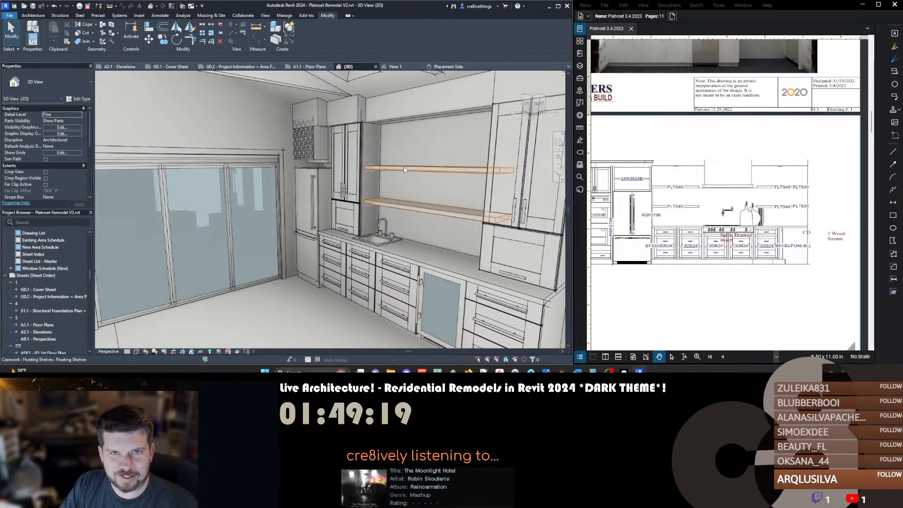
{"action": "left_click", "coordinate": [374, 171]}
{"action": "key", "text": "e"}
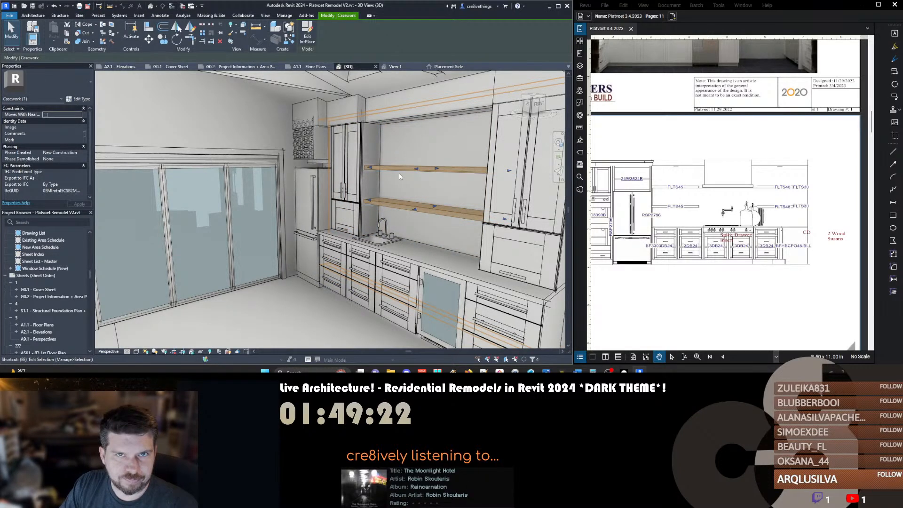
{"action": "key", "text": "e"}
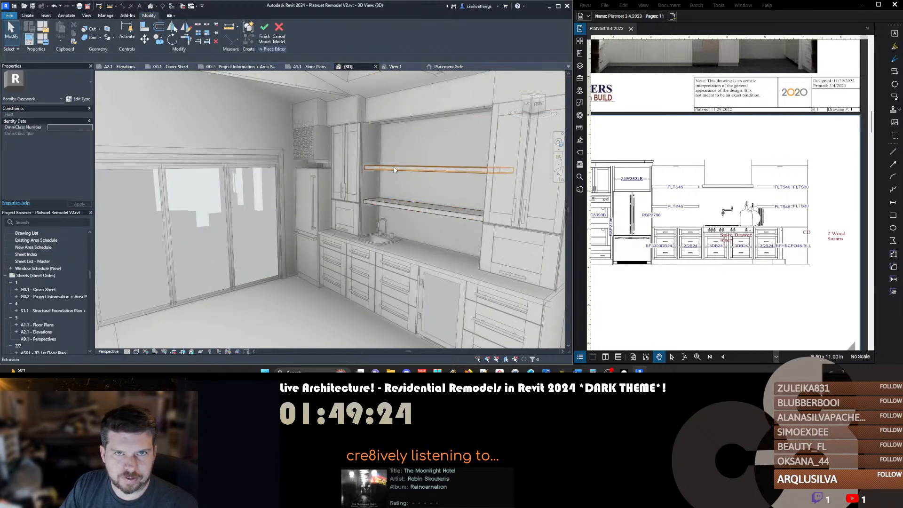
{"action": "double_click", "coordinate": [395, 171]}
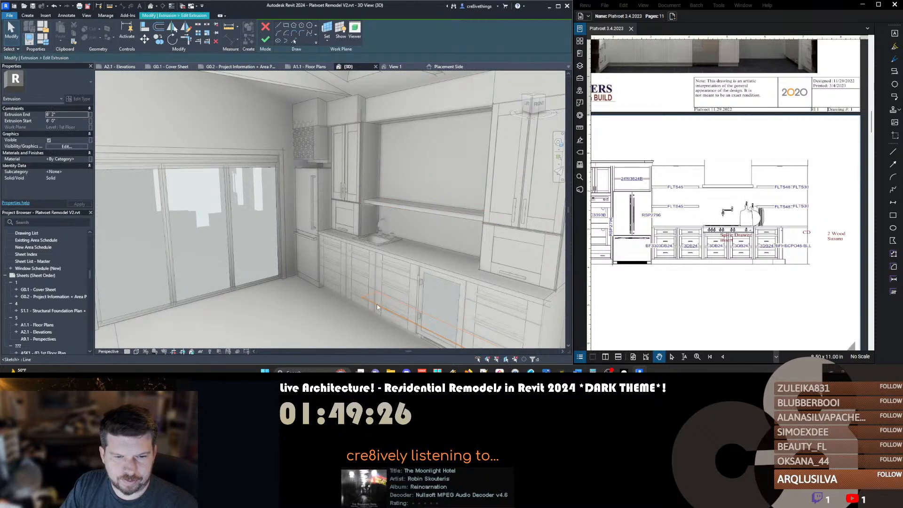
{"action": "left_click", "coordinate": [377, 307]}
{"action": "left_click", "coordinate": [370, 292]}
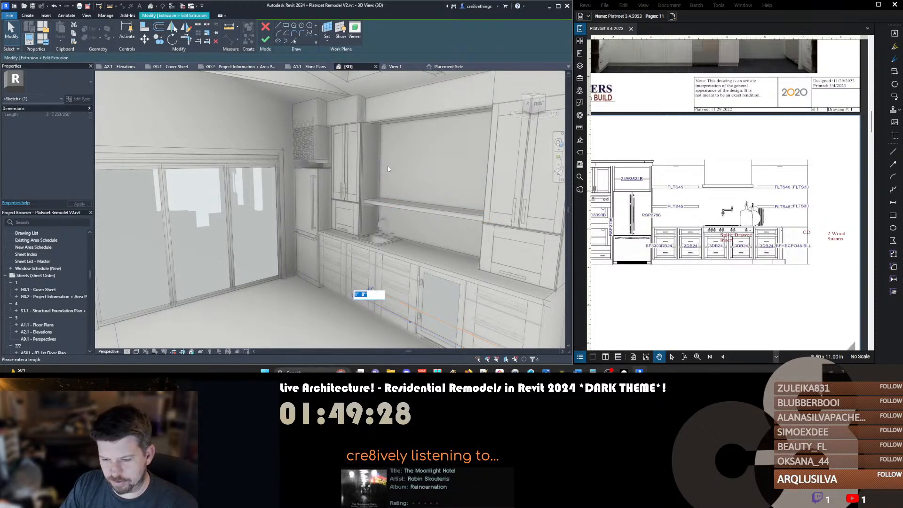
{"action": "key", "text": "Return"}
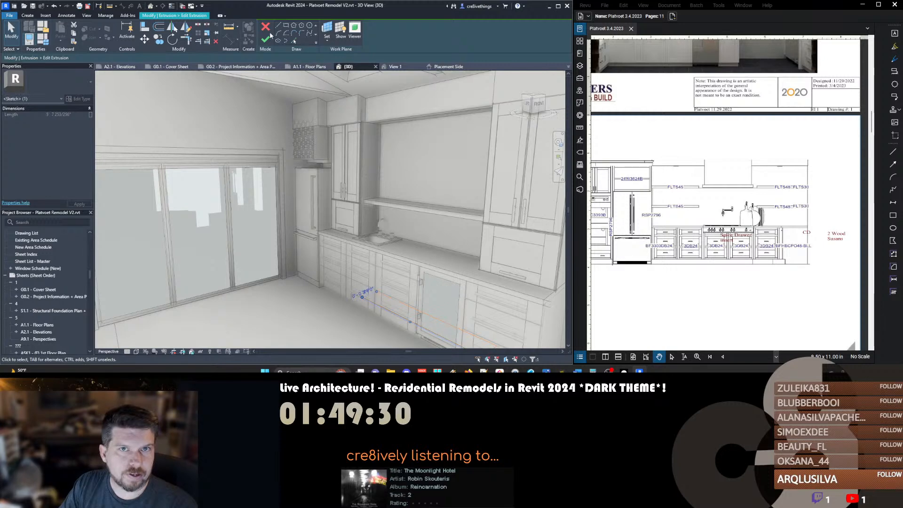
{"action": "left_click", "coordinate": [266, 39]}
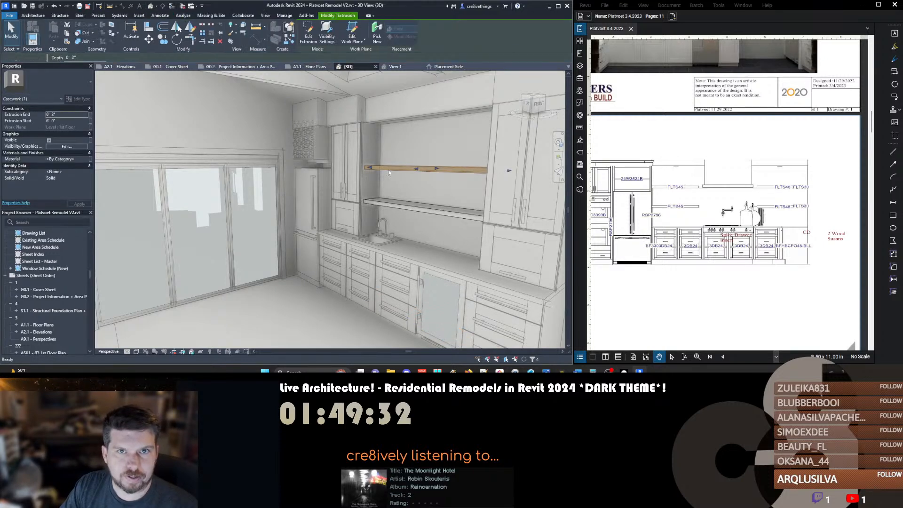
{"action": "key", "text": "a"}
{"action": "key", "text": "l"}
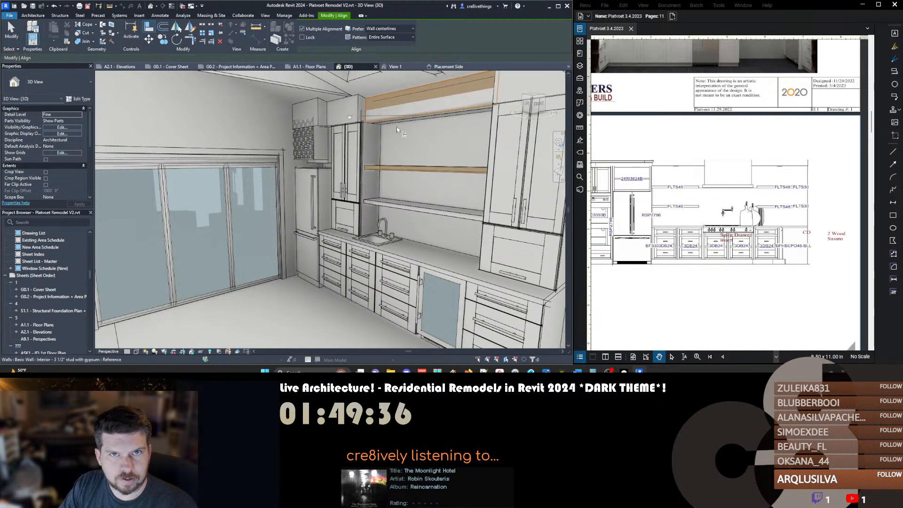
{"action": "key", "text": "Escape"}
Check the depth in the type properties of the two-door cabinet next to the bar sink, leaving them unedited
{"action": "left_click", "coordinate": [348, 108]}
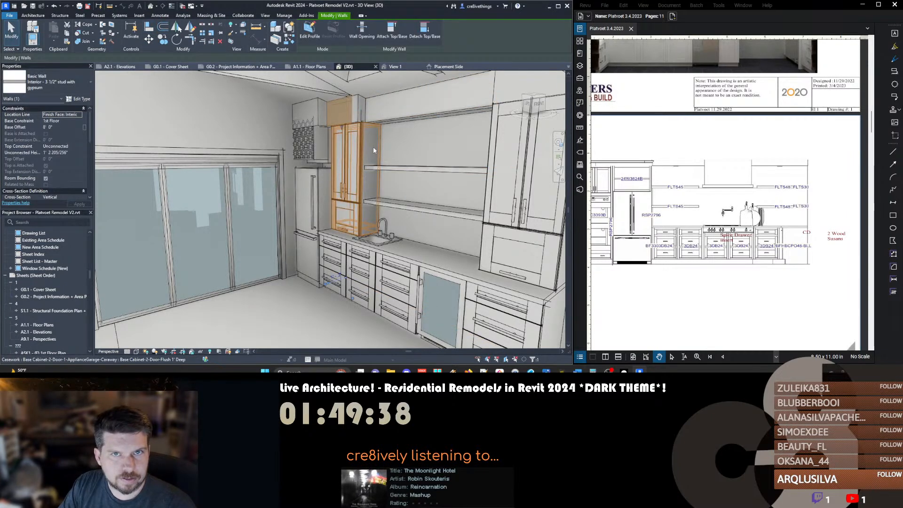
{"action": "left_click", "coordinate": [374, 150]}
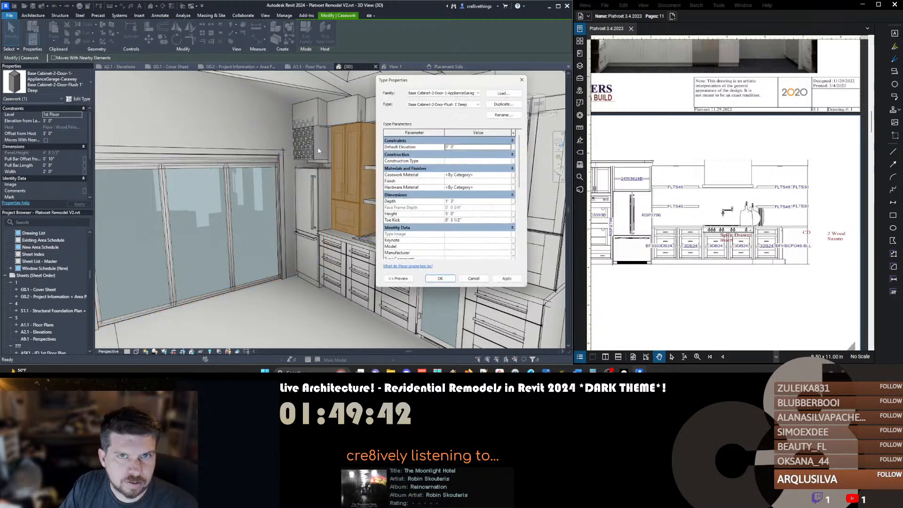
{"action": "left_click", "coordinate": [473, 280]}
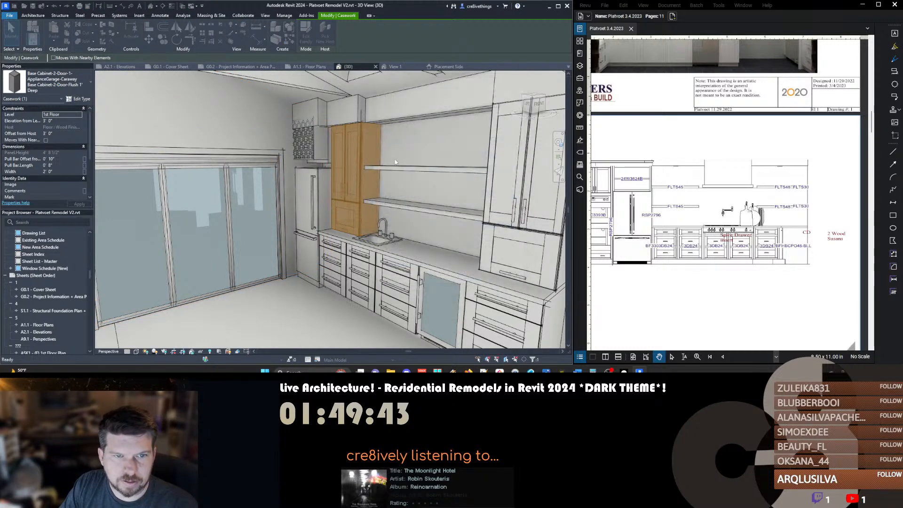
Reselect the soffit wall above the bar sink's two-door cabinet and set its distance from the back wall to 0' 15"
{"action": "left_click", "coordinate": [334, 313]}
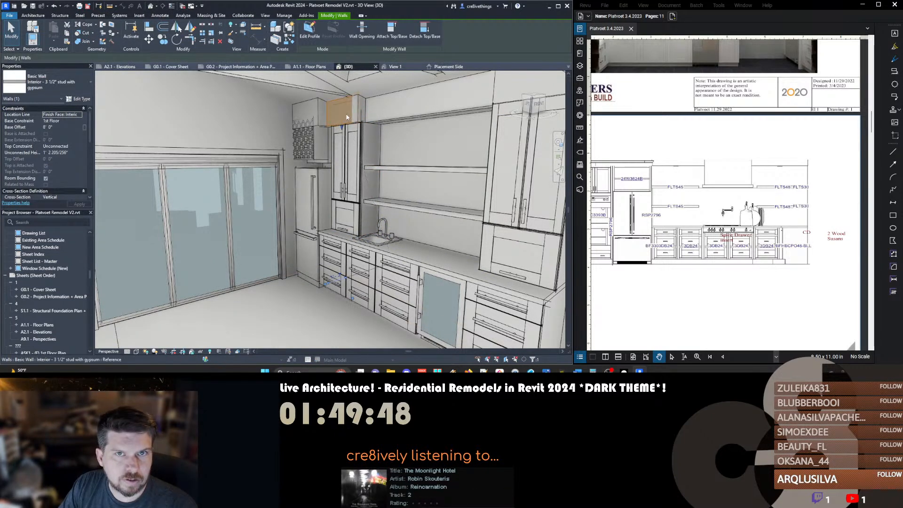
{"action": "left_click", "coordinate": [332, 279]}
{"action": "type", "text": "0 15"}
{"action": "key", "text": "Return"}
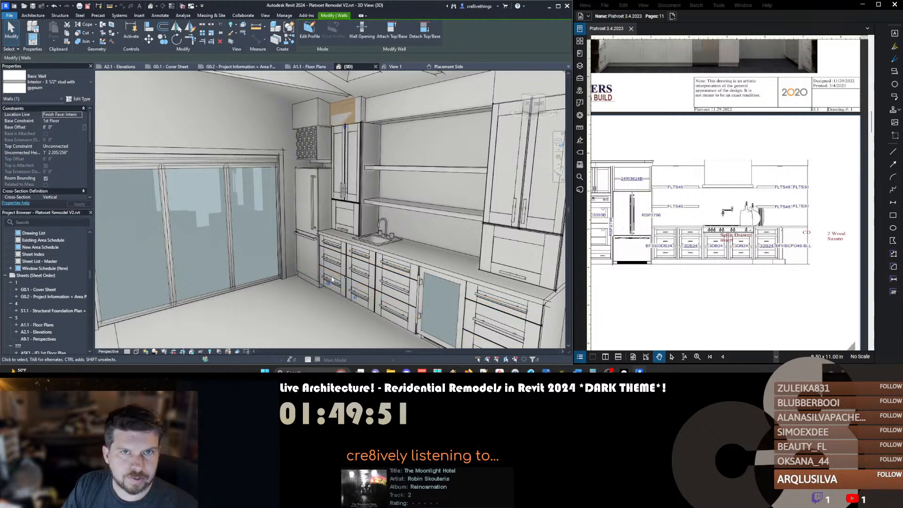
{"action": "key", "text": "Escape"}
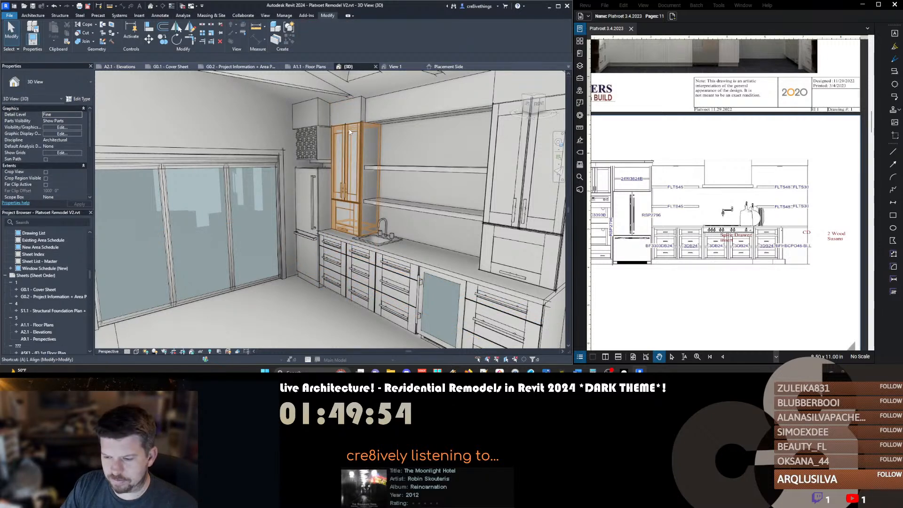
Align the soffit wall above the tall cabinets at the other end of the shelves with the repositioned soffit wall
{"action": "key", "text": "l"}
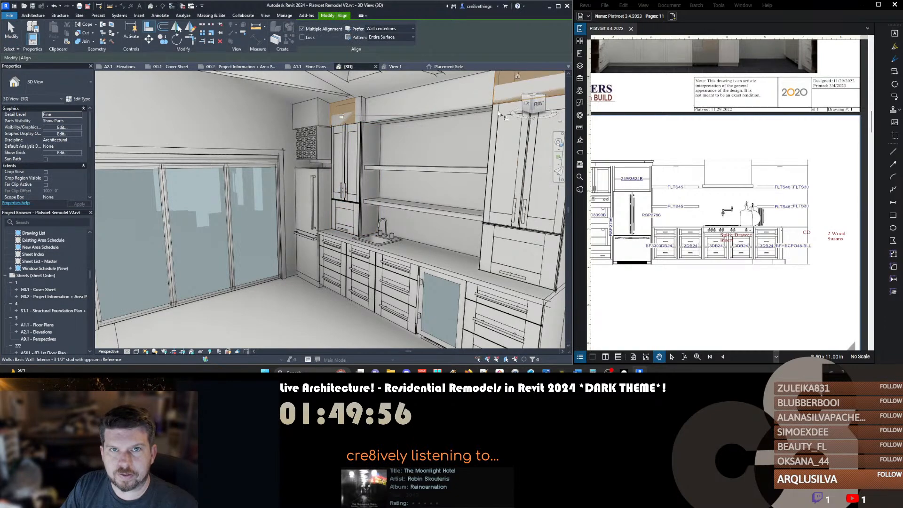
{"action": "key", "text": "Escape"}
{"action": "scroll", "coordinate": [403, 148], "scroll_direction": "down", "scroll_amount": 3}
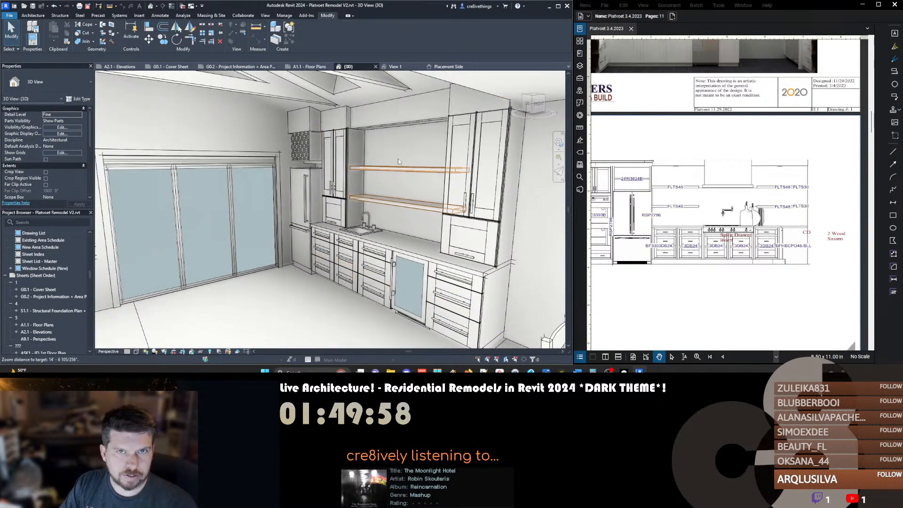
Reposition the soffit wall between the refrigerator cabinet and the hood by editing its distance from the back wall
{"action": "middle_click_drag", "start_coordinate": [405, 165], "coordinate": [380, 158], "text": "shift"}
{"action": "right_click_drag", "start_coordinate": [380, 157], "coordinate": [426, 162]}
{"action": "left_click", "coordinate": [432, 163]}
{"action": "left_click", "coordinate": [433, 163]}
{"action": "right_click_drag", "start_coordinate": [463, 202], "coordinate": [316, 274]}
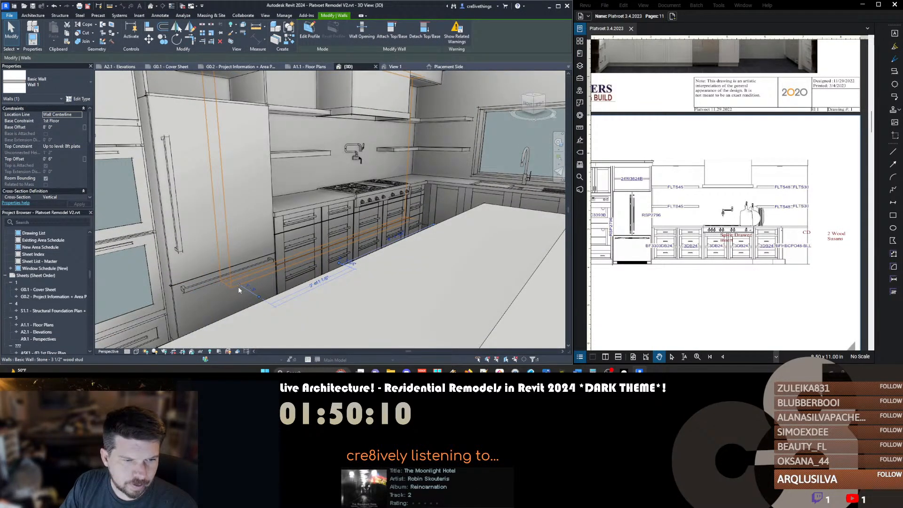
{"action": "key", "text": "Tab"}
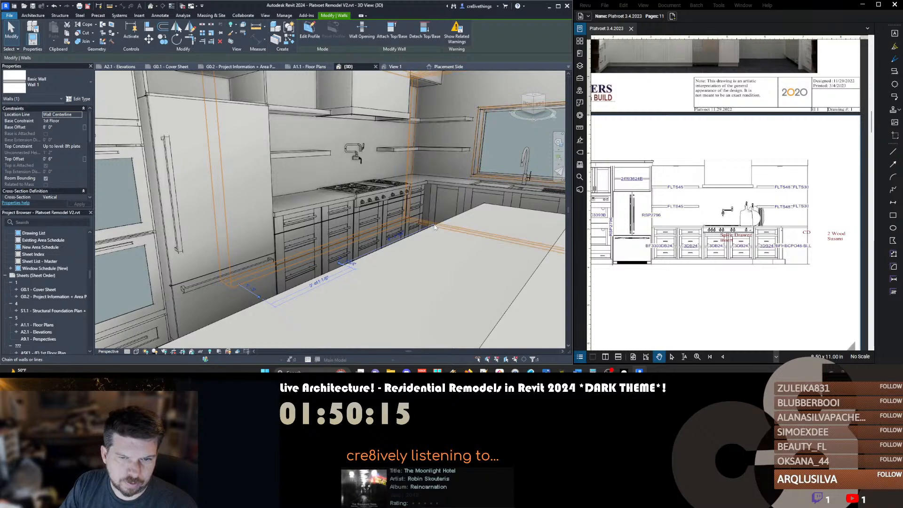
{"action": "scroll", "coordinate": [370, 213], "scroll_direction": "down", "scroll_amount": 3}
{"action": "middle_click_drag", "start_coordinate": [370, 213], "coordinate": [370, 231]}
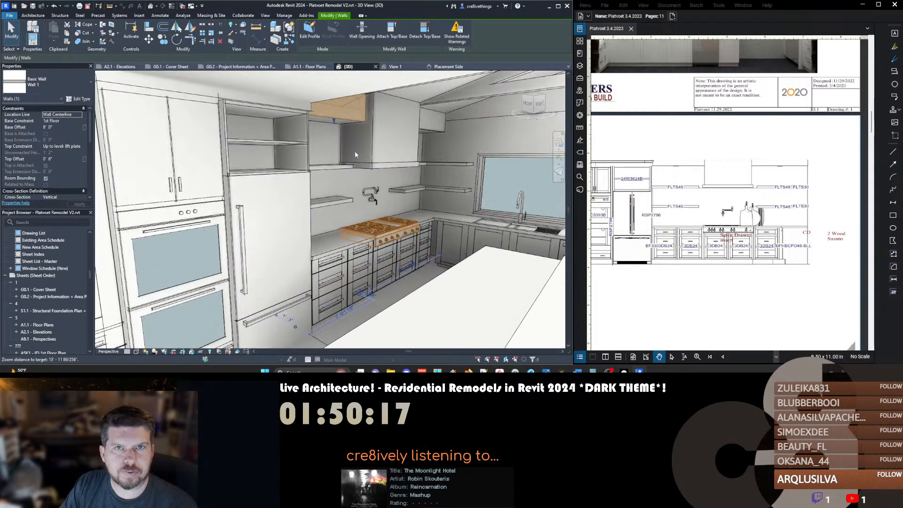
{"action": "left_click", "coordinate": [347, 108]}
{"action": "left_click", "coordinate": [326, 324]}
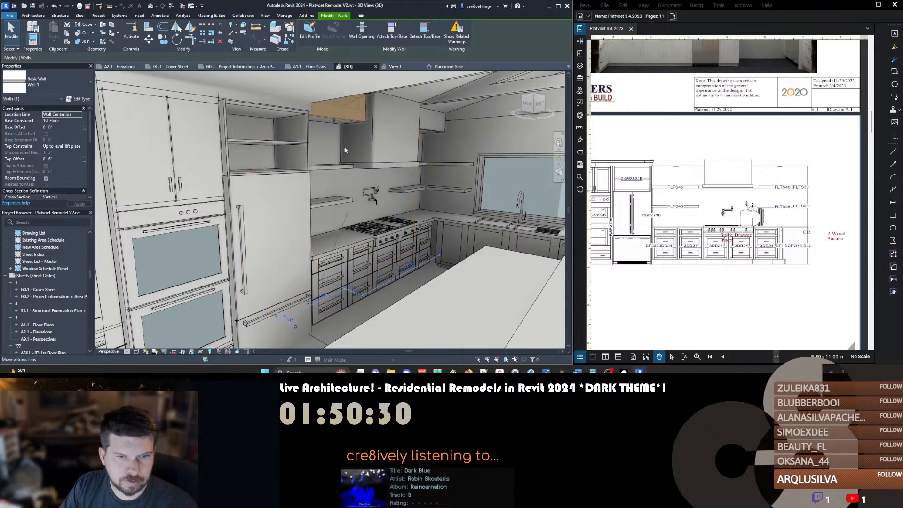
{"action": "left_click", "coordinate": [350, 291]}
{"action": "type", "text": "0"}
{"action": "key", "text": "Return"}
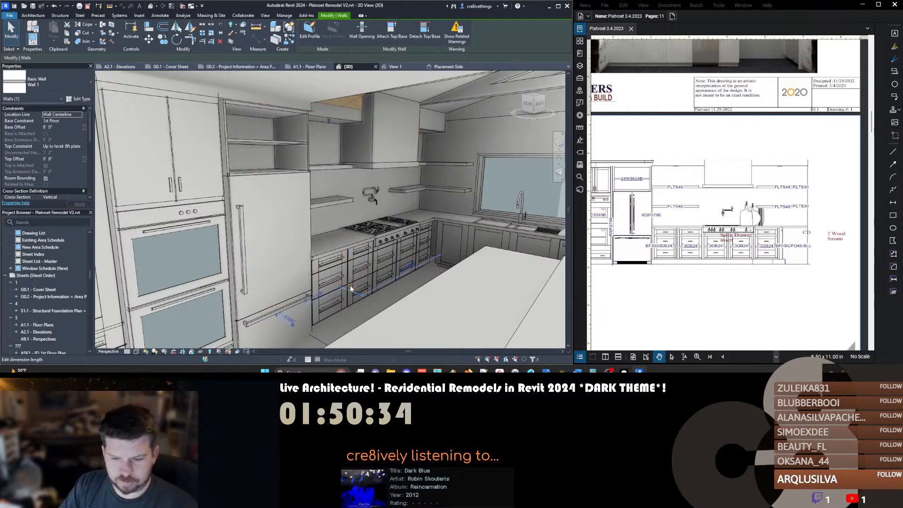
Align the soffit wall on the hood's other side with the repositioned one, and align the soffit ceiling's boundary lines to match
{"action": "key", "text": "l"}
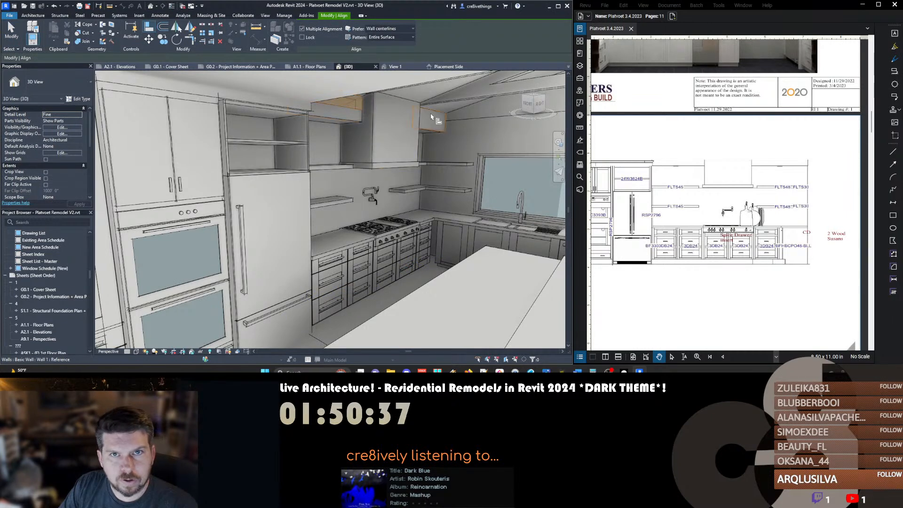
{"action": "key", "text": "Escape"}
{"action": "double_click", "coordinate": [347, 117]}
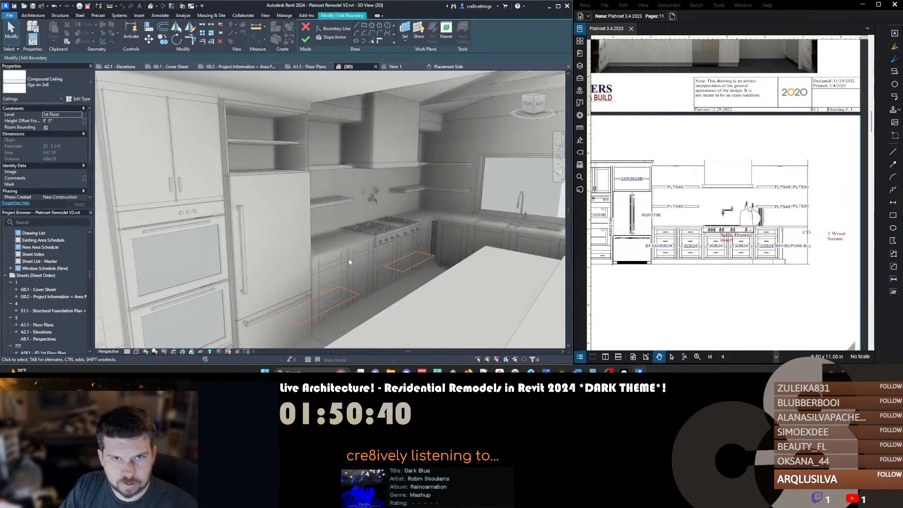
{"action": "key", "text": "l"}
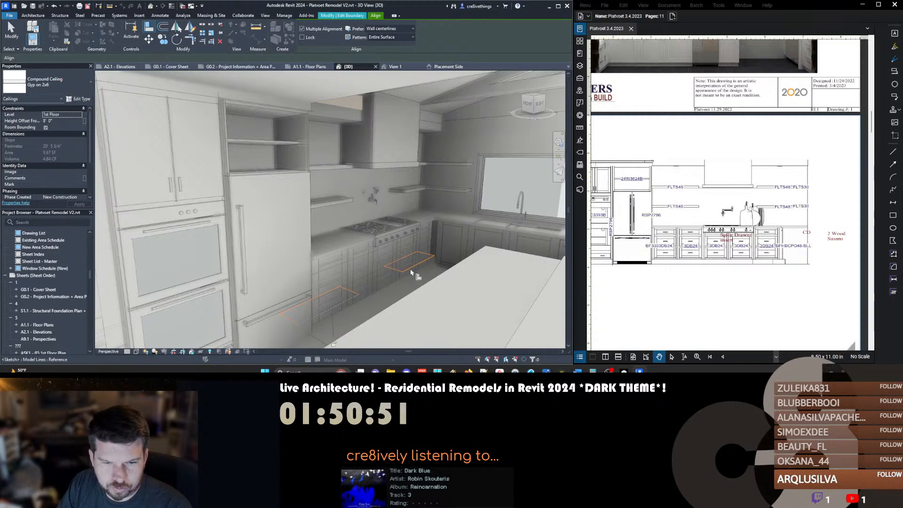
{"action": "key", "text": "Escape"}
{"action": "key", "text": "f"}
{"action": "key", "text": "f"}
{"action": "key", "text": "Escape"}
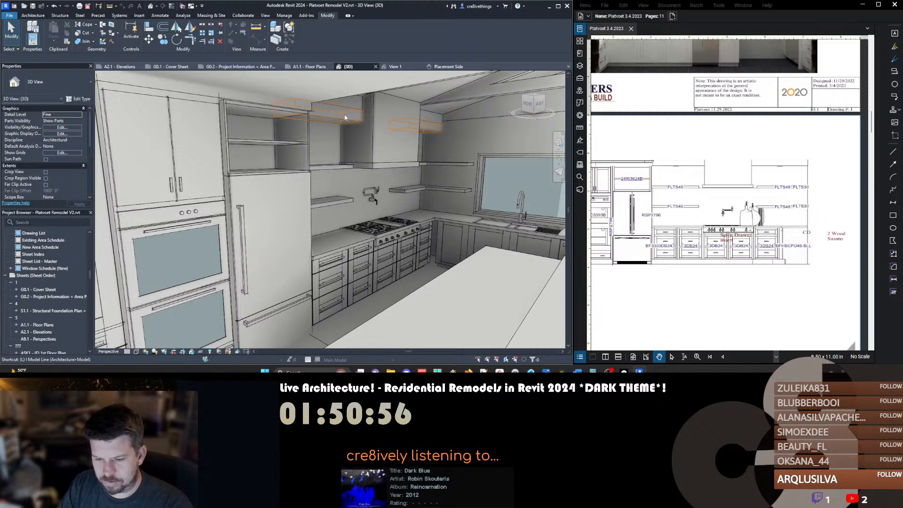
Override the part edge lines on the soffit beside the hood with the <Invisible lines> linework style
{"action": "key", "text": "w"}
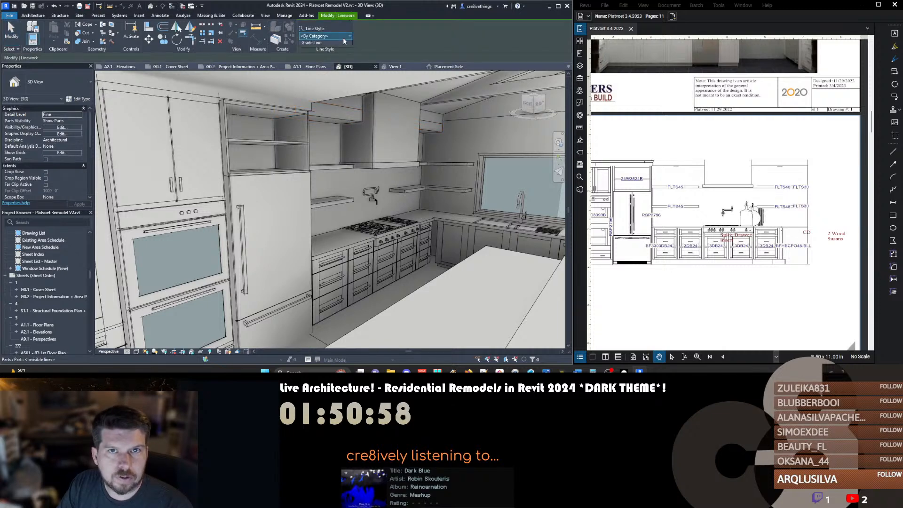
{"action": "left_click", "coordinate": [326, 37]}
{"action": "left_click", "coordinate": [326, 66]}
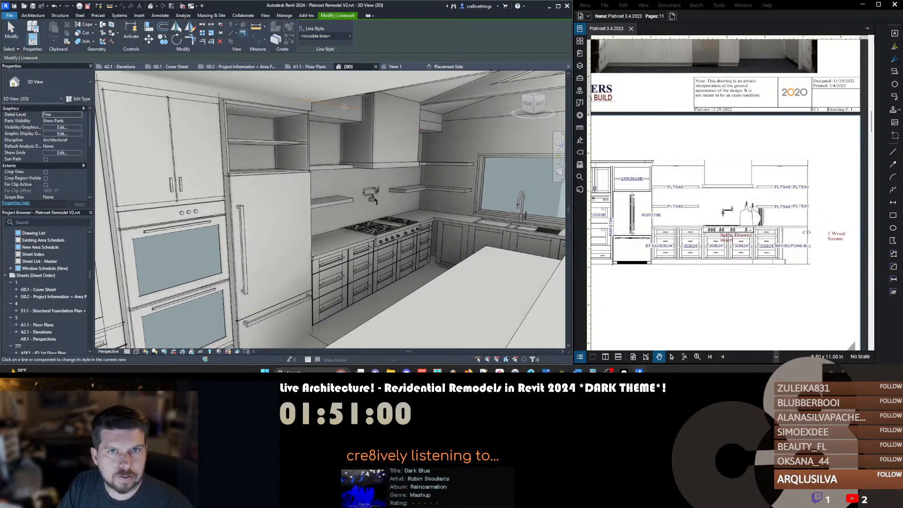
{"action": "key", "text": "Escape"}
Open the profile of the wood truss wall that meets the soffit beside the hood for editing
{"action": "key", "text": "w"}
{"action": "right_click_drag", "start_coordinate": [429, 158], "coordinate": [382, 159]}
{"action": "key", "text": "s"}
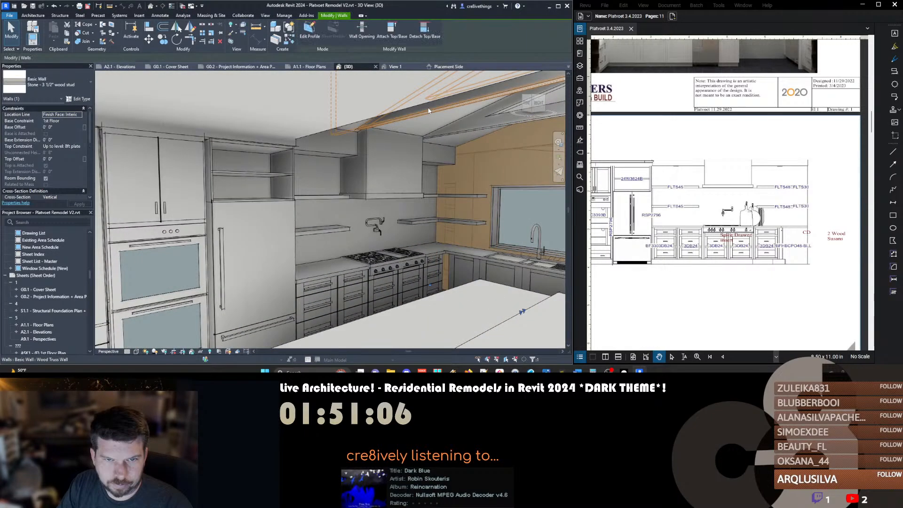
{"action": "double_click", "coordinate": [379, 126]}
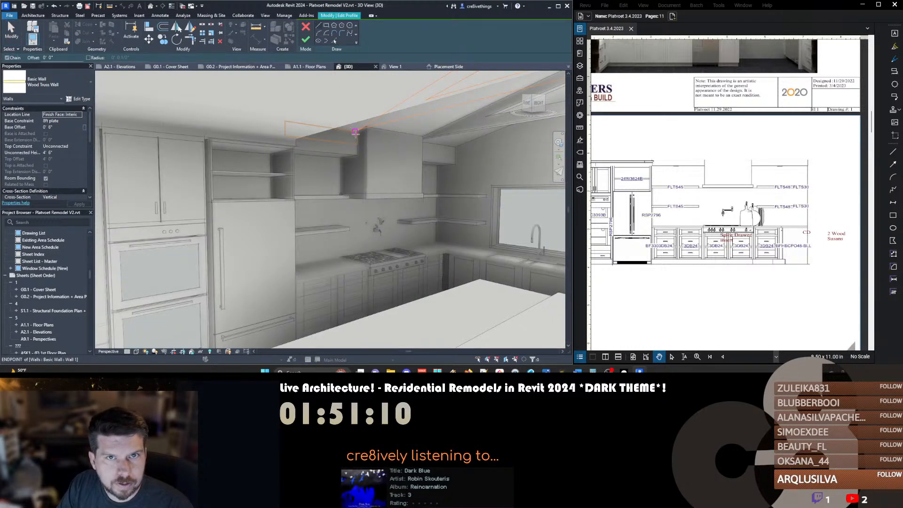
{"action": "left_click", "coordinate": [334, 41]}
{"action": "scroll", "coordinate": [355, 139], "scroll_direction": "up", "scroll_amount": 4}
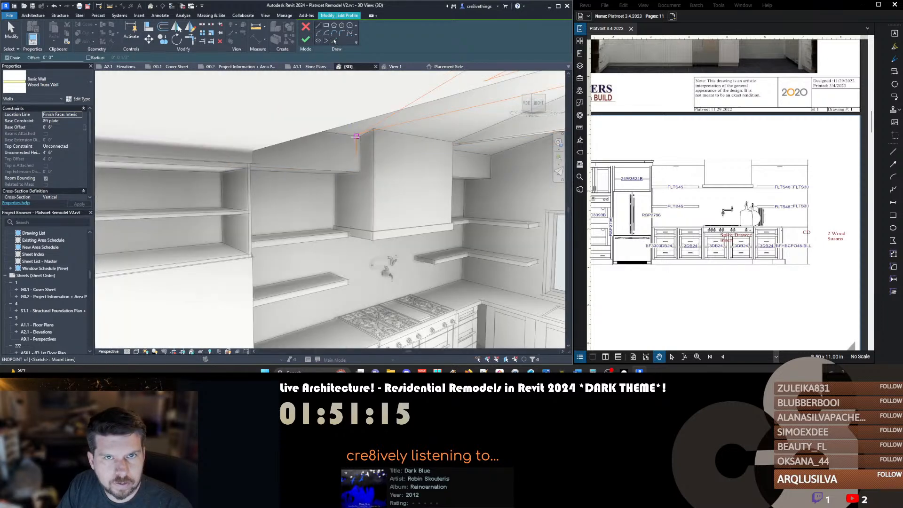
{"action": "left_click", "coordinate": [356, 135]}
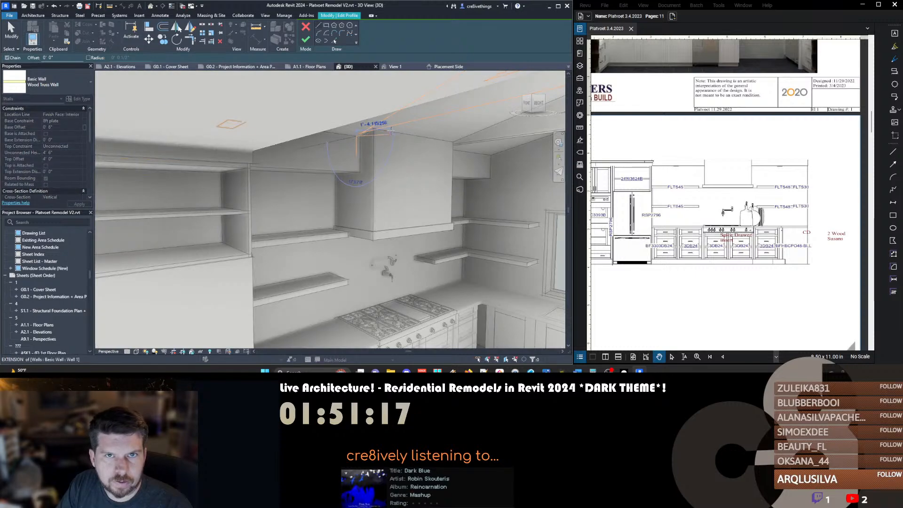
{"action": "key", "text": "Escape"}
{"action": "key", "text": "Escape"}
Select the nine lower chord and web lines in the truss wall's profile and move them down slightly at the hood-side end
{"action": "left_click", "coordinate": [504, 80]}
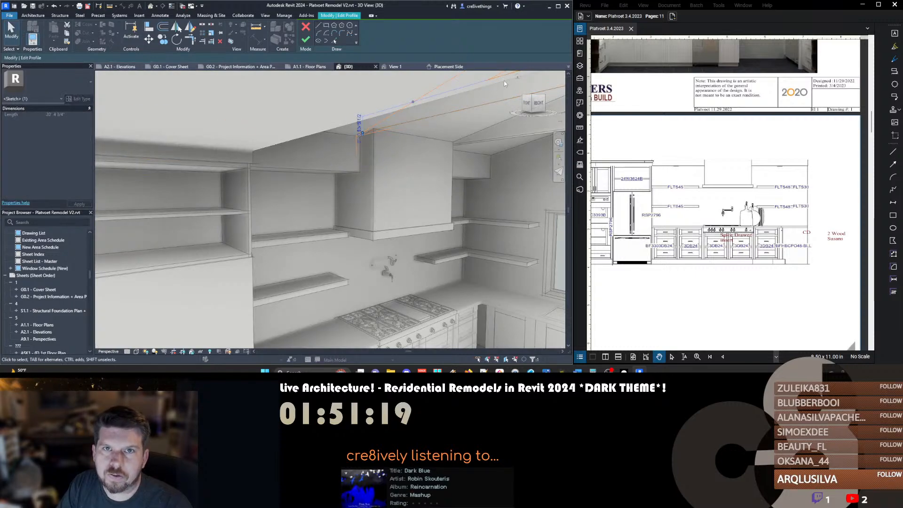
{"action": "scroll", "coordinate": [505, 82], "scroll_direction": "down", "scroll_amount": 5}
{"action": "scroll", "coordinate": [325, 165], "scroll_direction": "up", "scroll_amount": 6}
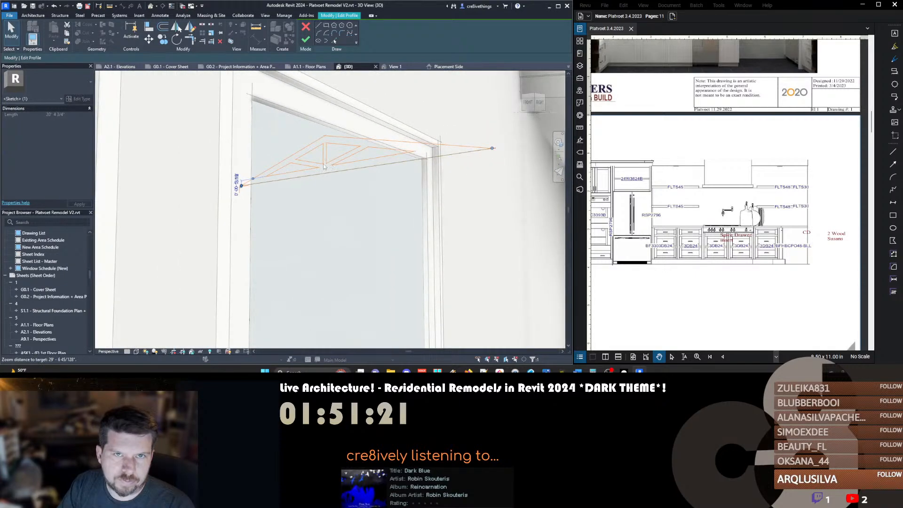
{"action": "scroll", "coordinate": [323, 167], "scroll_direction": "down", "scroll_amount": 5}
{"action": "scroll", "coordinate": [324, 179], "scroll_direction": "up", "scroll_amount": 2}
{"action": "left_click_drag", "start_coordinate": [376, 146], "coordinate": [177, 196]}
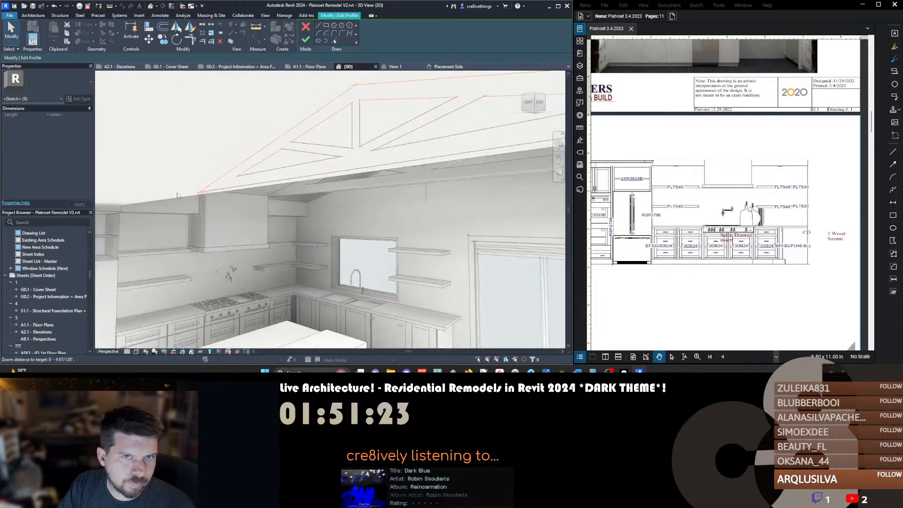
{"action": "scroll", "coordinate": [176, 195], "scroll_direction": "up", "scroll_amount": 4}
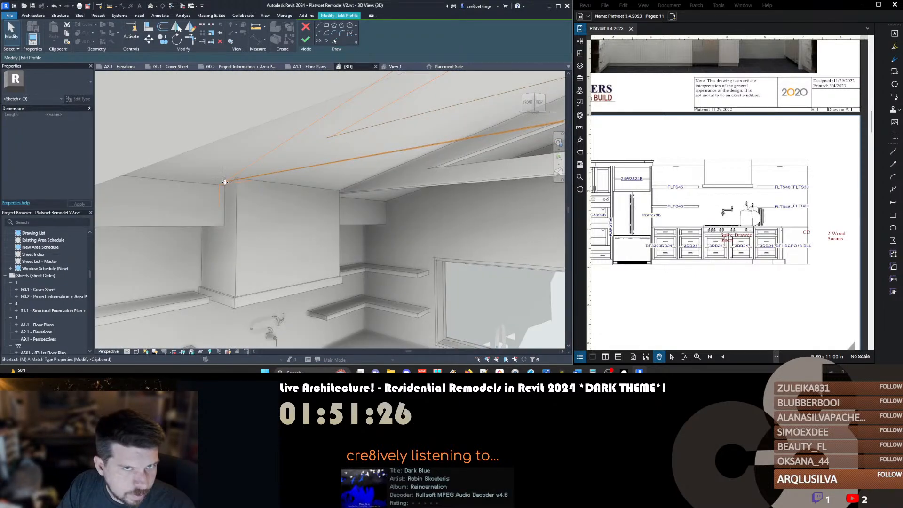
{"action": "key", "text": "m"}
{"action": "key", "text": "v"}
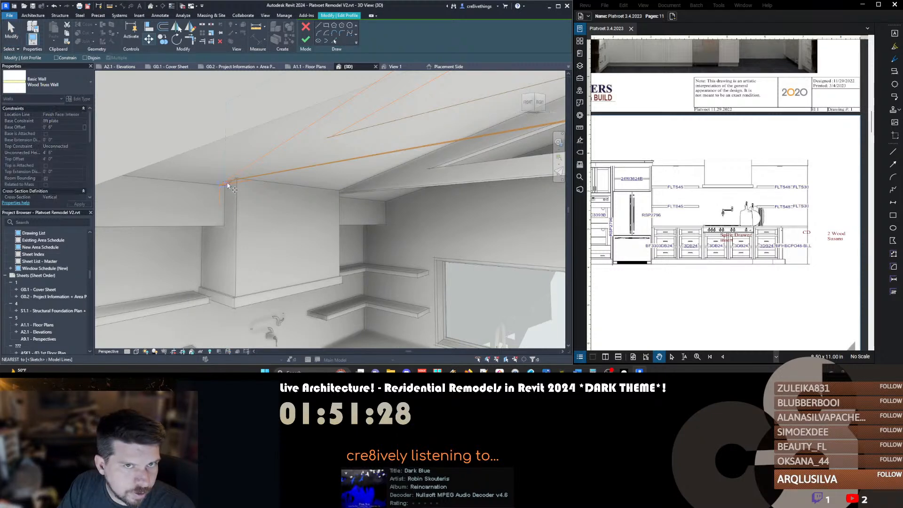
{"action": "left_click", "coordinate": [225, 182]}
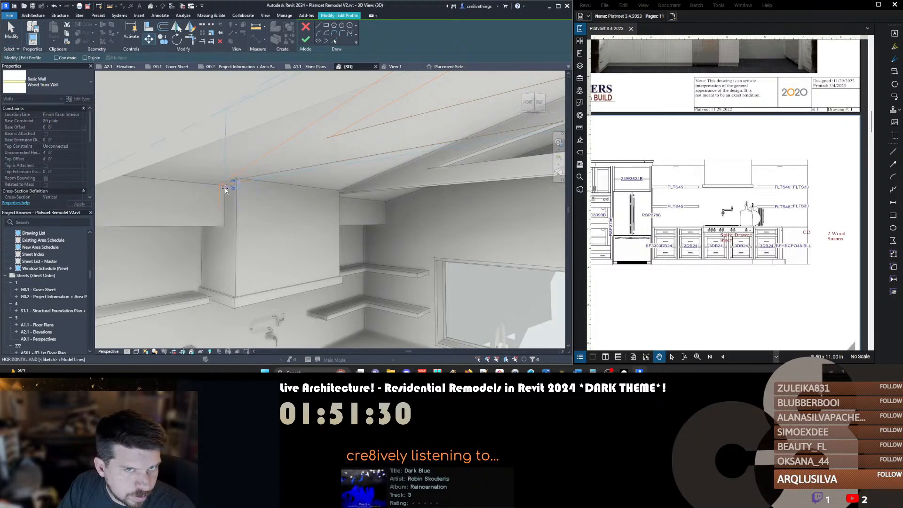
{"action": "scroll", "coordinate": [225, 184], "scroll_direction": "up", "scroll_amount": 2}
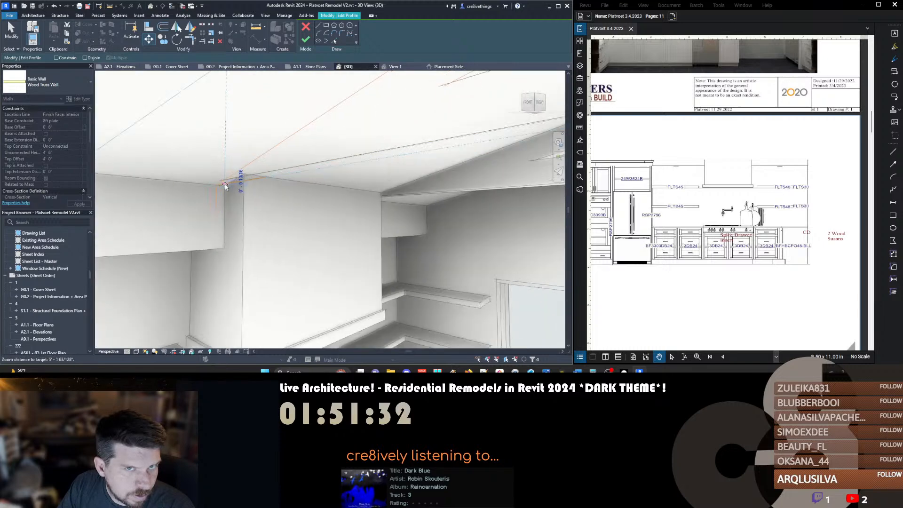
{"action": "left_click", "coordinate": [225, 183]}
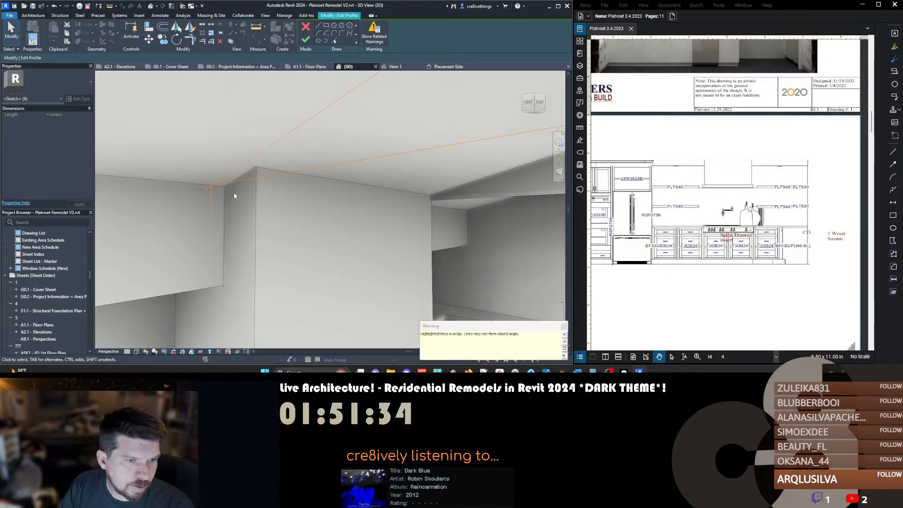
Delete the leftover short sketch lines at the truss profile's hood-side end and finish the profile edit
{"action": "left_click_drag", "start_coordinate": [192, 156], "coordinate": [386, 275]}
{"action": "key", "text": "Delete"}
{"action": "mouse_move", "coordinate": [248, 254]}
{"action": "middle_mouse_down", "text": "shift"}
{"action": "mouse_move", "coordinate": [301, 250]}
{"action": "mouse_move", "coordinate": [264, 240]}
{"action": "mouse_move", "coordinate": [303, 249]}
{"action": "middle_mouse_up", "text": "shift"}
{"action": "key", "text": "f"}
{"action": "key", "text": "f"}
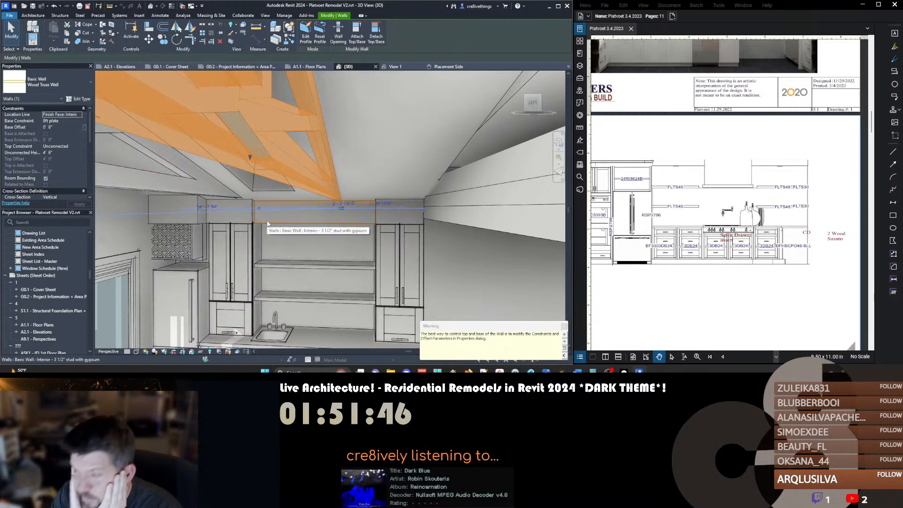
{"action": "middle_click_drag", "start_coordinate": [339, 225], "coordinate": [404, 228], "text": "shift"}
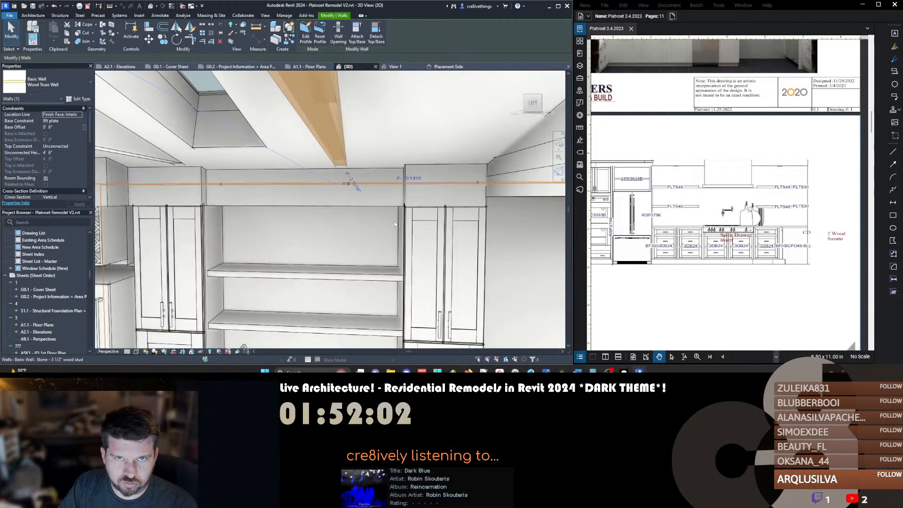
{"action": "scroll", "coordinate": [404, 227], "scroll_direction": "down", "scroll_amount": 1}
{"action": "scroll", "coordinate": [292, 217], "scroll_direction": "down", "scroll_amount": 3}
{"action": "middle_click_drag", "start_coordinate": [315, 217], "coordinate": [317, 186]}
{"action": "left_click", "coordinate": [212, 121]}
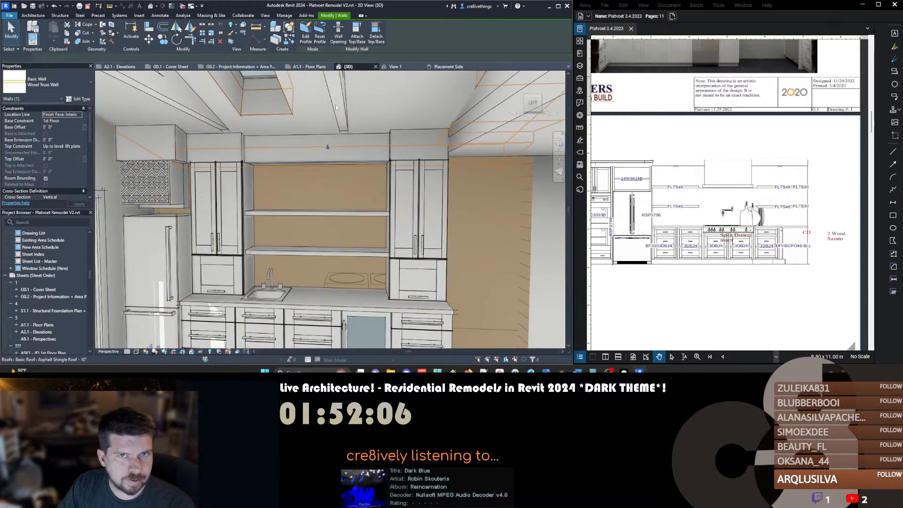
{"action": "key", "text": "Escape"}
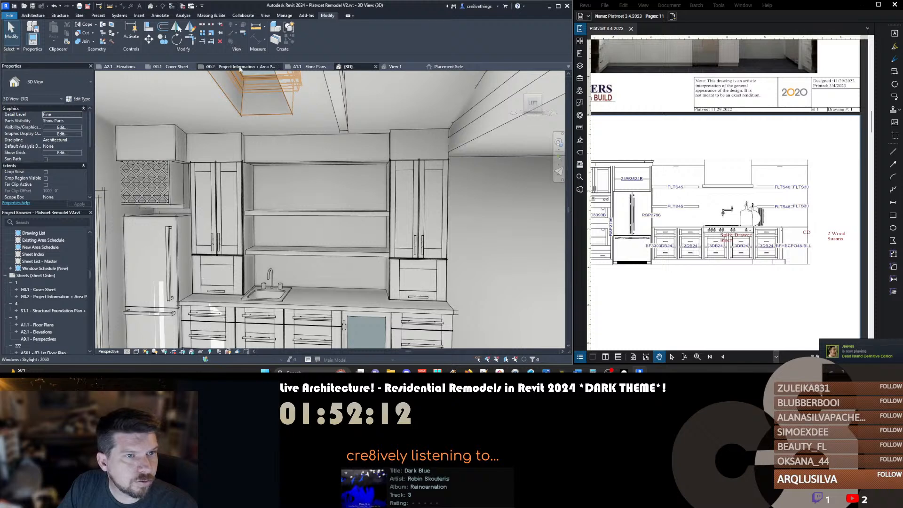
In the kitchen elevation on sheet A2.1, copy the truss wall from one side of the hood to the other
{"action": "left_click", "coordinate": [120, 67]}
{"action": "left_click", "coordinate": [284, 173]}
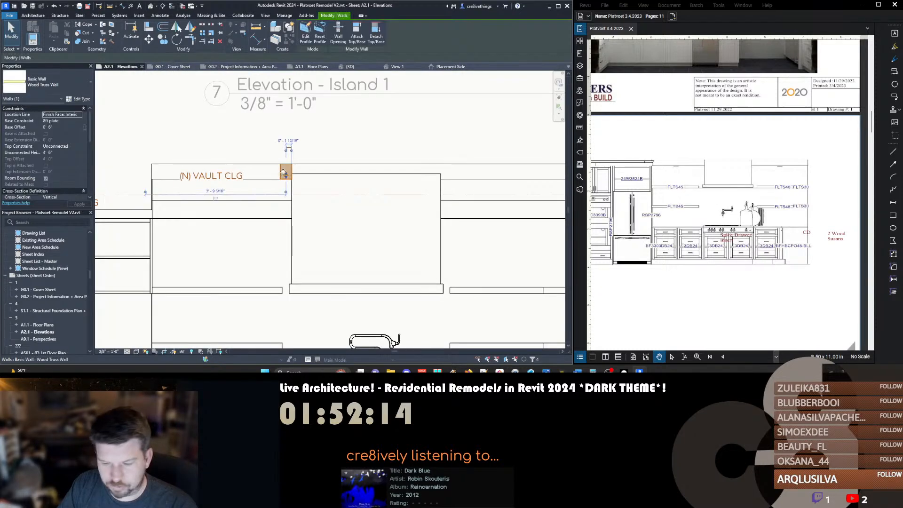
{"action": "key", "text": "c"}
{"action": "key", "text": "c"}
{"action": "left_click", "coordinate": [282, 178]}
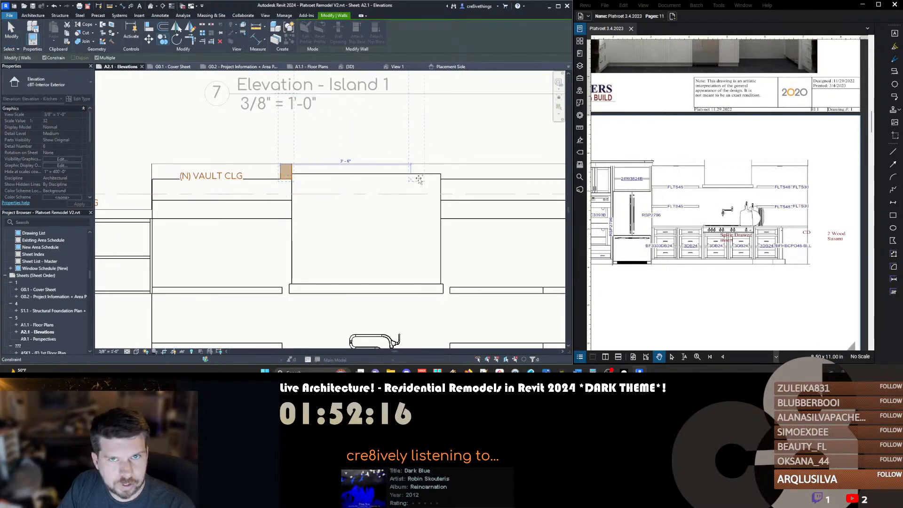
{"action": "left_click", "coordinate": [441, 178]}
{"action": "key", "text": "Escape"}
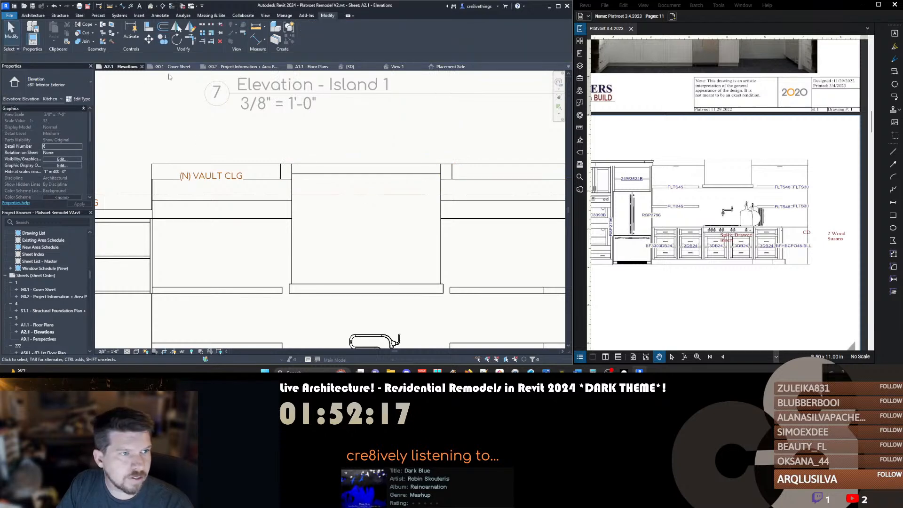
In the 3D view, trim the soffit walls above the bar's two tall cabinets into one continuous soffit wall
{"action": "key", "text": "3"}
{"action": "key", "text": "d"}
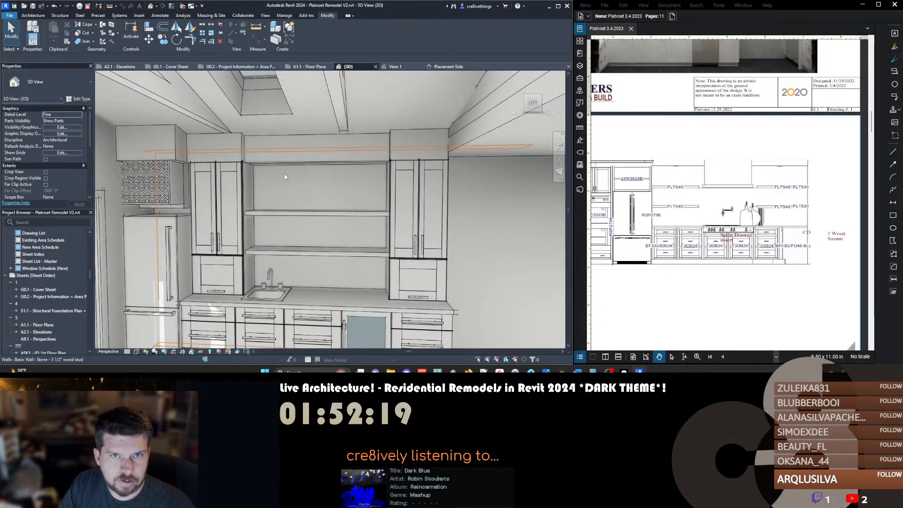
{"action": "left_click", "coordinate": [302, 142]}
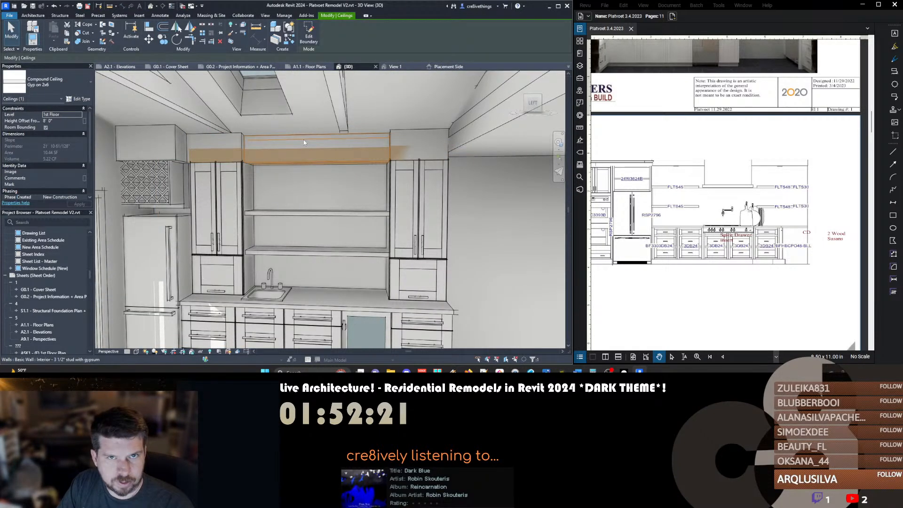
{"action": "key", "text": "Escape"}
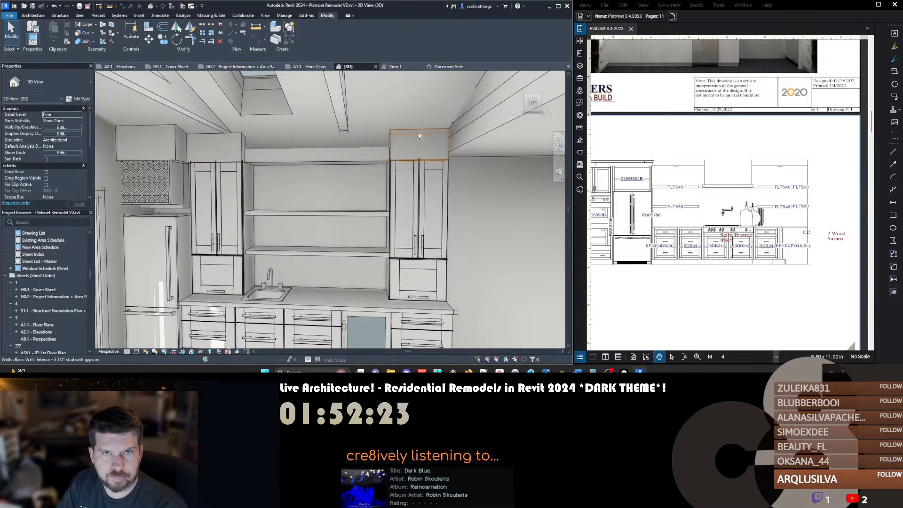
{"action": "key", "text": "t"}
{"action": "key", "text": "r"}
{"action": "left_click", "coordinate": [222, 148]}
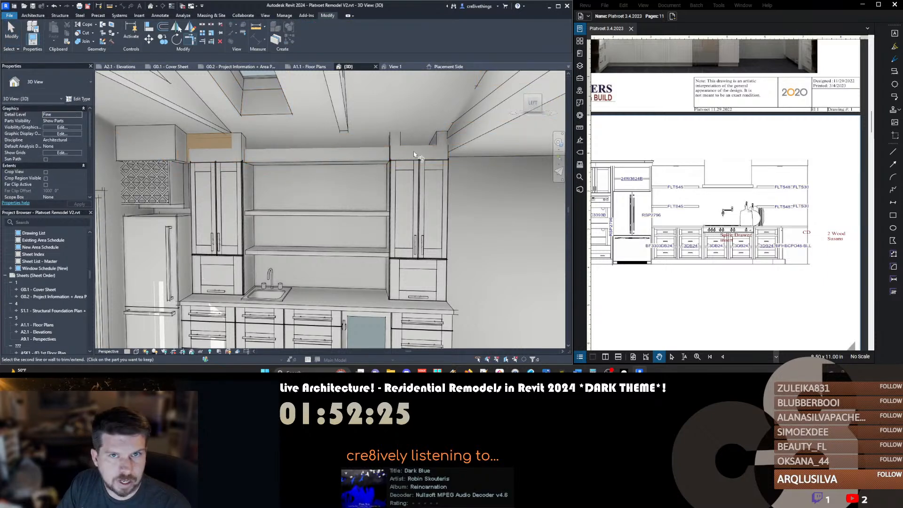
{"action": "left_click", "coordinate": [444, 141]}
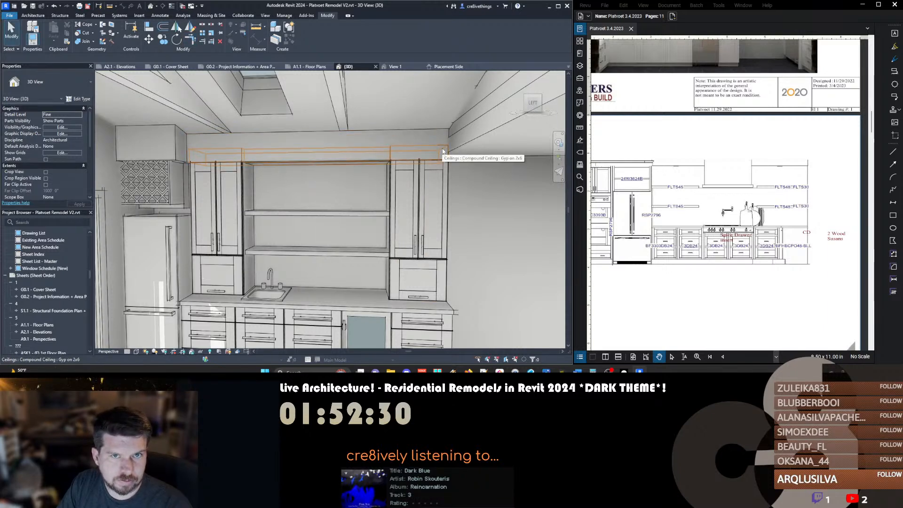
Edit the soffit ceiling's boundary above the bar cabinets: delete the extra sketch lines, trim the remaining edges and finish the edit
{"action": "mouse_move", "coordinate": [389, 167]}
{"action": "middle_mouse_down", "text": "shift"}
{"action": "mouse_move", "coordinate": [452, 131]}
{"action": "mouse_move", "coordinate": [342, 192]}
{"action": "mouse_move", "coordinate": [292, 261]}
{"action": "middle_mouse_up", "text": "shift"}
{"action": "double_click", "coordinate": [452, 128]}
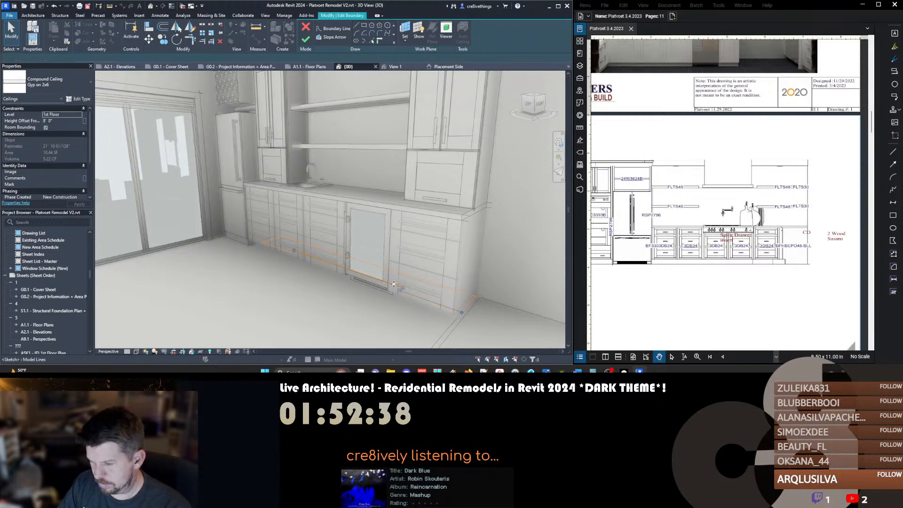
{"action": "left_click_drag", "start_coordinate": [287, 244], "coordinate": [313, 275]}
{"action": "key", "text": "Delete"}
{"action": "key", "text": "t"}
{"action": "key", "text": "r"}
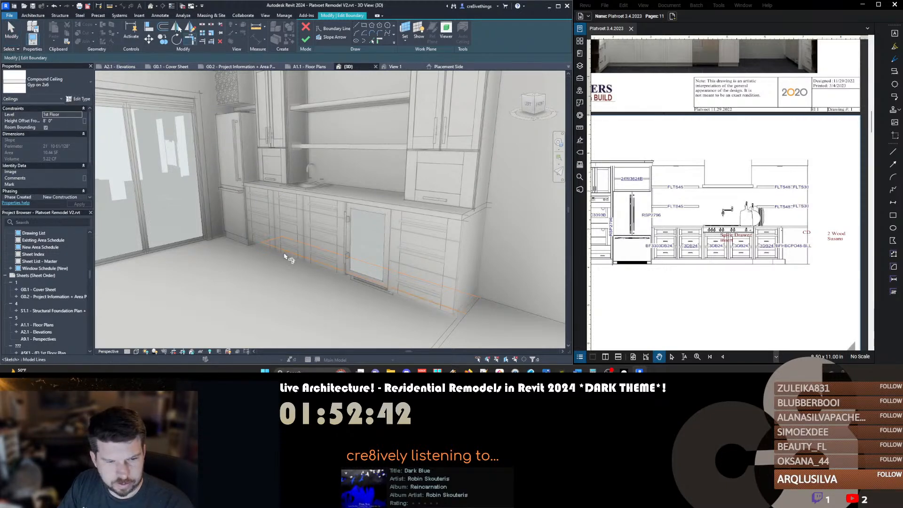
{"action": "key", "text": "f"}
{"action": "key", "text": "Escape"}
{"action": "mouse_move", "coordinate": [284, 281]}
{"action": "middle_mouse_down", "text": "shift"}
{"action": "mouse_move", "coordinate": [290, 206]}
{"action": "mouse_move", "coordinate": [389, 199]}
{"action": "middle_mouse_up", "text": "shift"}
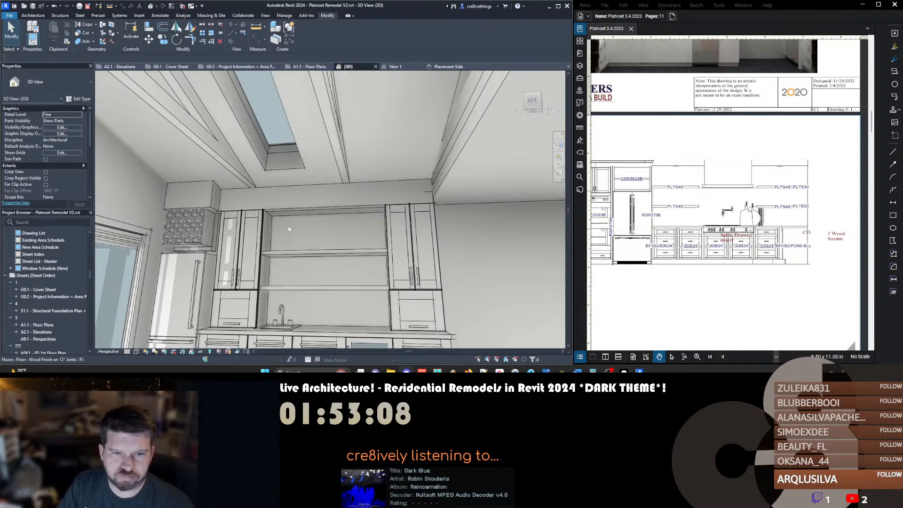
On cover sheet G0.1, set the issue date in the title block to 4.6.2023
{"action": "left_click", "coordinate": [170, 66]}
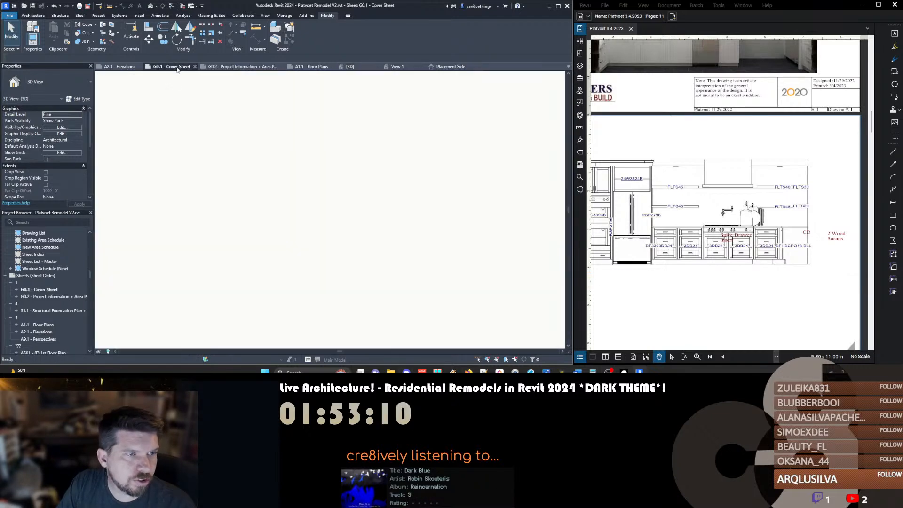
{"action": "middle_click", "coordinate": [459, 190]}
{"action": "middle_click", "coordinate": [458, 190]}
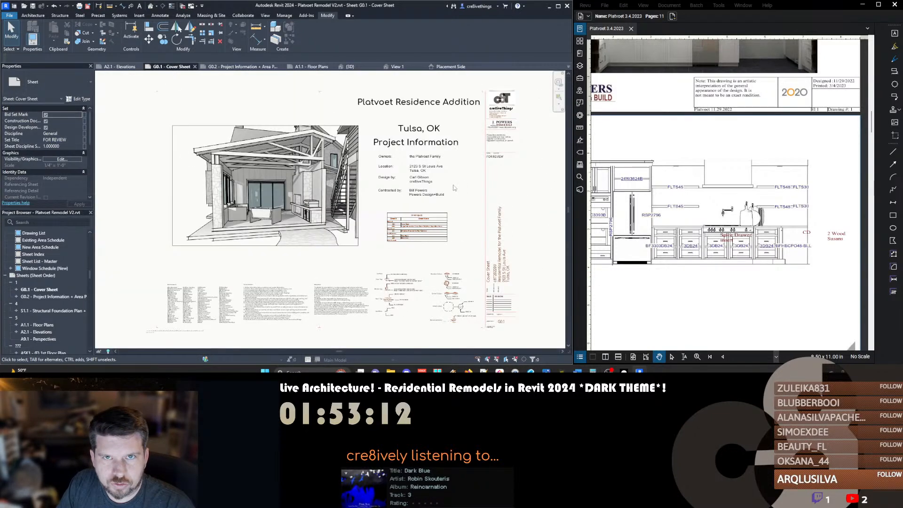
{"action": "scroll", "coordinate": [483, 210], "scroll_direction": "up", "scroll_amount": 4}
{"action": "scroll", "coordinate": [490, 169], "scroll_direction": "down", "scroll_amount": 3}
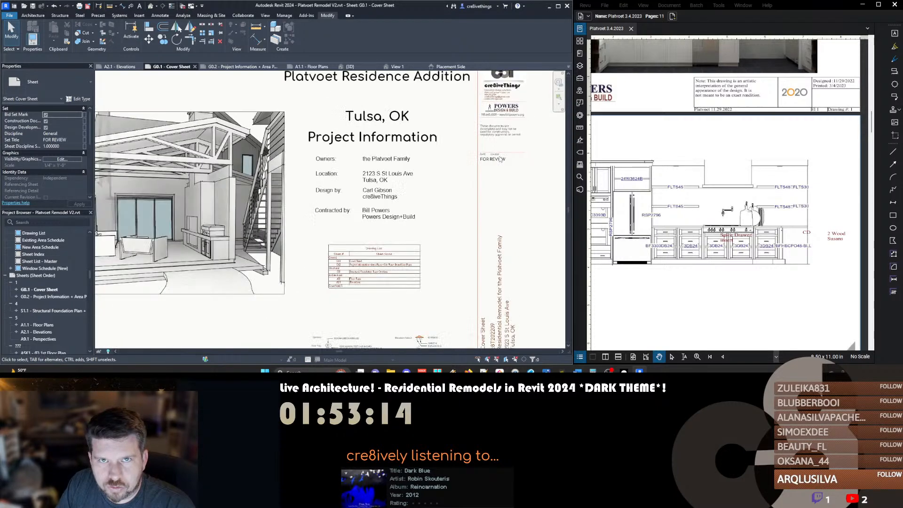
{"action": "scroll", "coordinate": [282, 221], "scroll_direction": "down", "scroll_amount": 1}
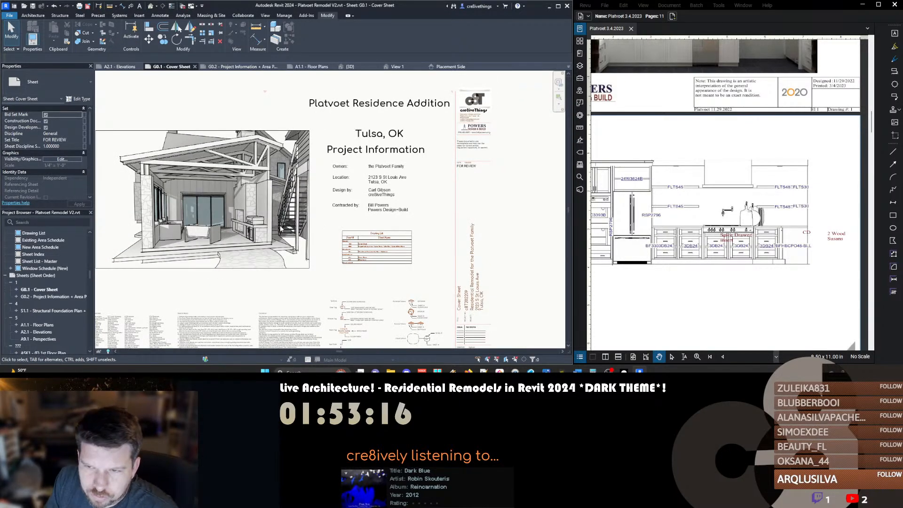
{"action": "middle_click_drag", "start_coordinate": [281, 229], "coordinate": [304, 225]}
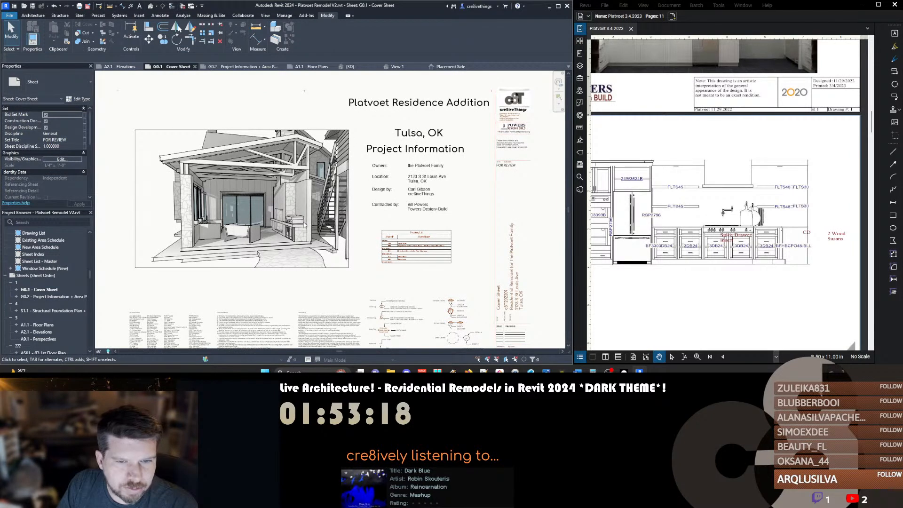
{"action": "scroll", "coordinate": [515, 164], "scroll_direction": "up", "scroll_amount": 4}
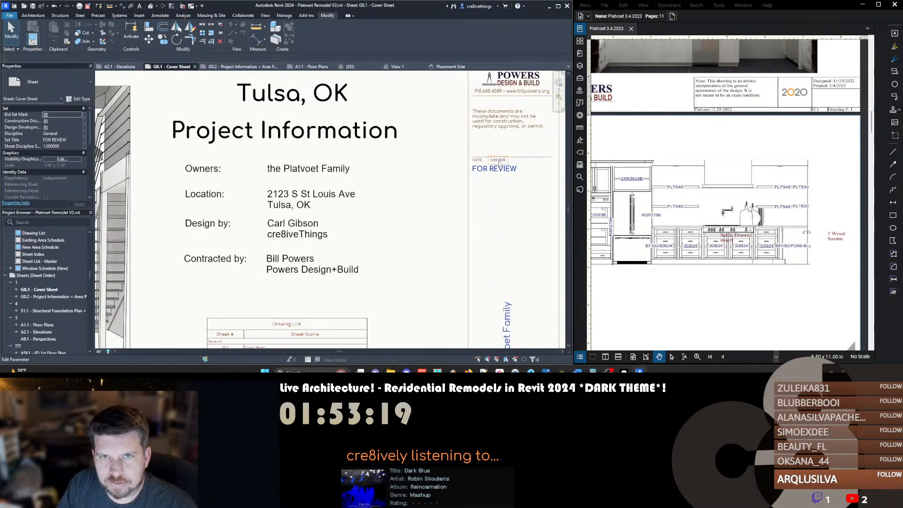
{"action": "left_click", "coordinate": [513, 163]}
{"action": "left_click", "coordinate": [514, 163]}
{"action": "type", "text": "4"}
{"action": "key", "text": "BackSpace"}
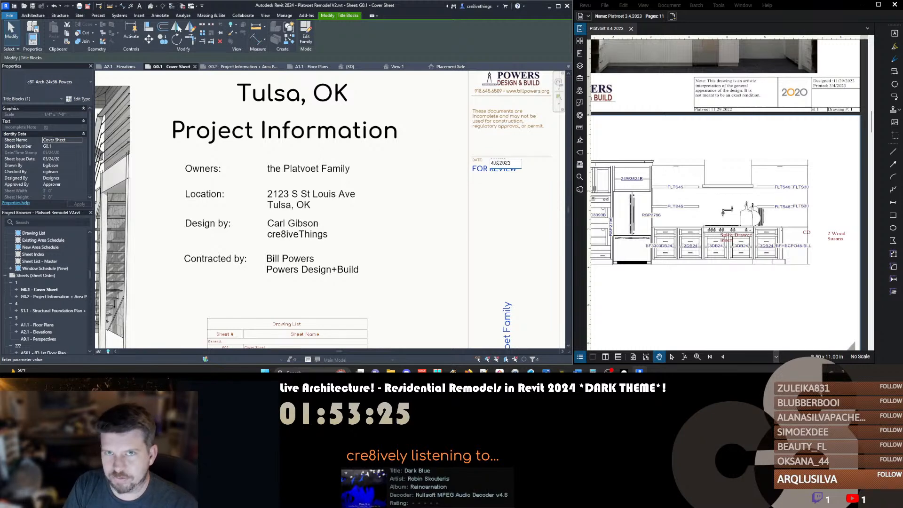
{"action": "scroll", "coordinate": [434, 167], "scroll_direction": "down", "scroll_amount": 3}
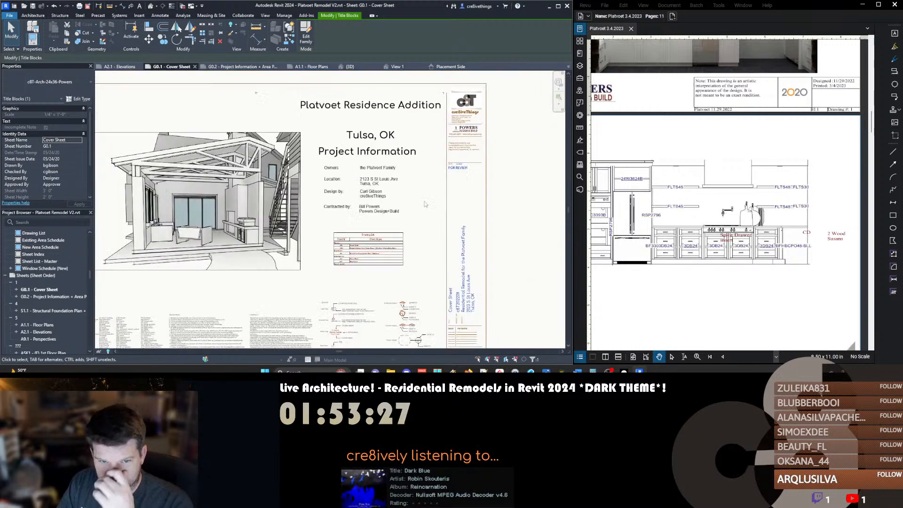
{"action": "left_click", "coordinate": [492, 253]}
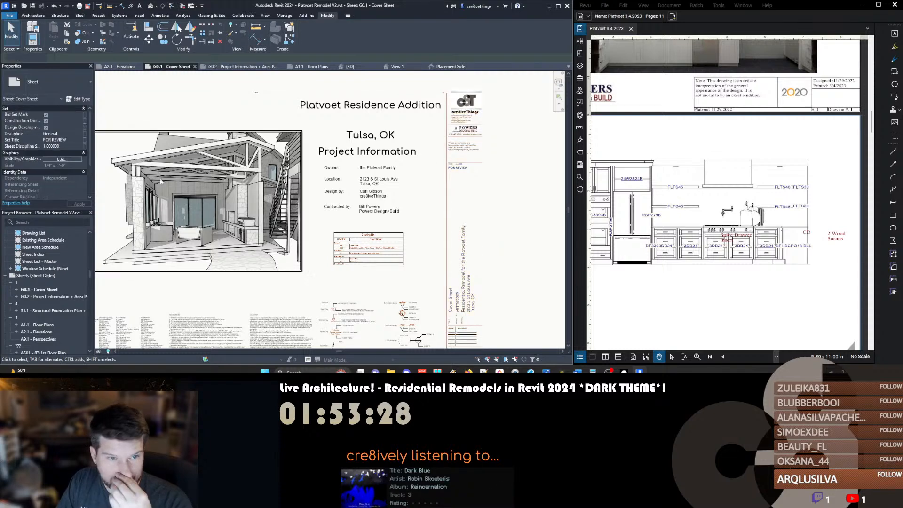
Open sheet G0.2 and look over its electrical, area, site and demolition plans
{"action": "double_click", "coordinate": [44, 297]}
{"action": "scroll", "coordinate": [374, 254], "scroll_direction": "up", "scroll_amount": 1}
{"action": "middle_click_drag", "start_coordinate": [373, 254], "coordinate": [321, 245]}
{"action": "scroll", "coordinate": [319, 245], "scroll_direction": "down", "scroll_amount": 3}
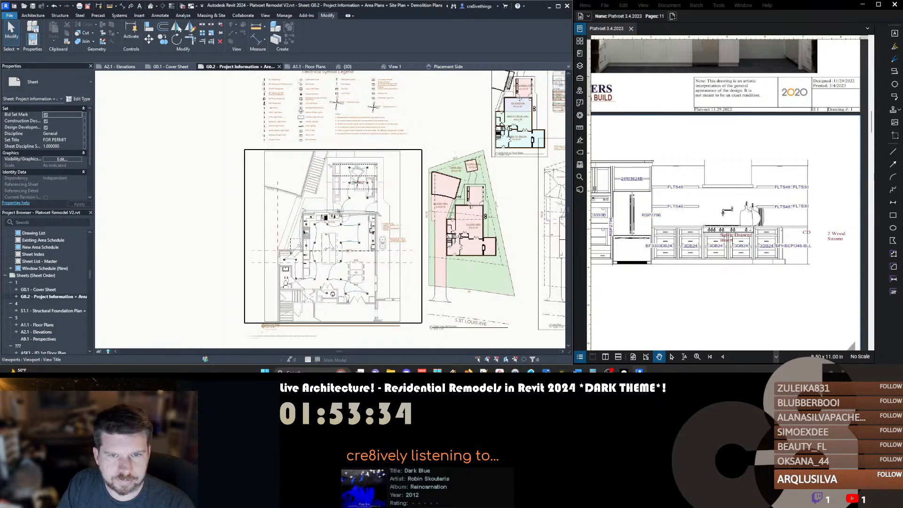
{"action": "middle_click", "coordinate": [350, 178]}
{"action": "middle_click", "coordinate": [351, 178]}
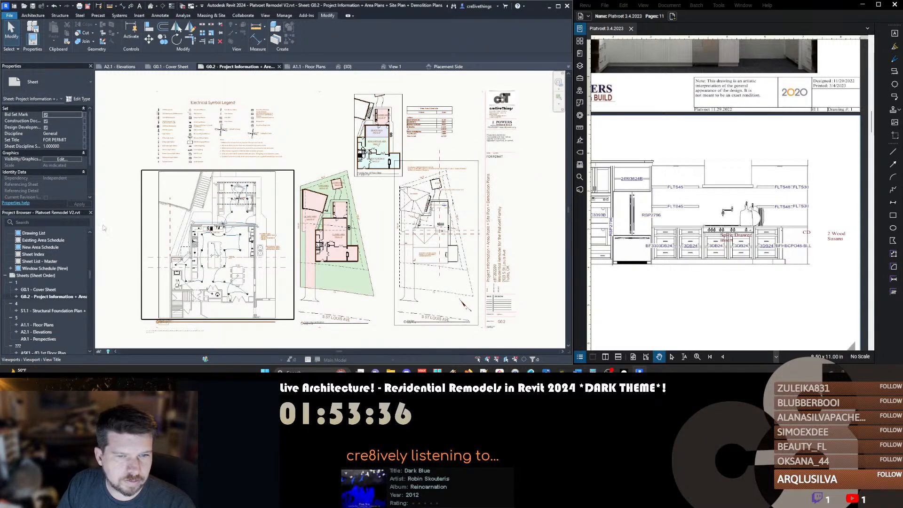
Open sheet A1.1 and activate its first-floor plan view at the kitchen for editing
{"action": "double_click", "coordinate": [38, 325]}
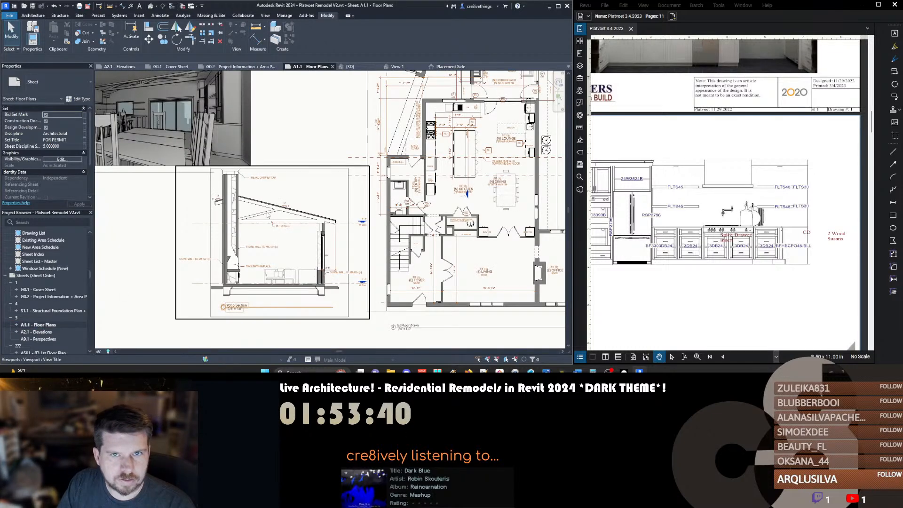
{"action": "middle_click", "coordinate": [269, 214]}
{"action": "middle_click", "coordinate": [268, 214]}
{"action": "scroll", "coordinate": [402, 194], "scroll_direction": "up", "scroll_amount": 5}
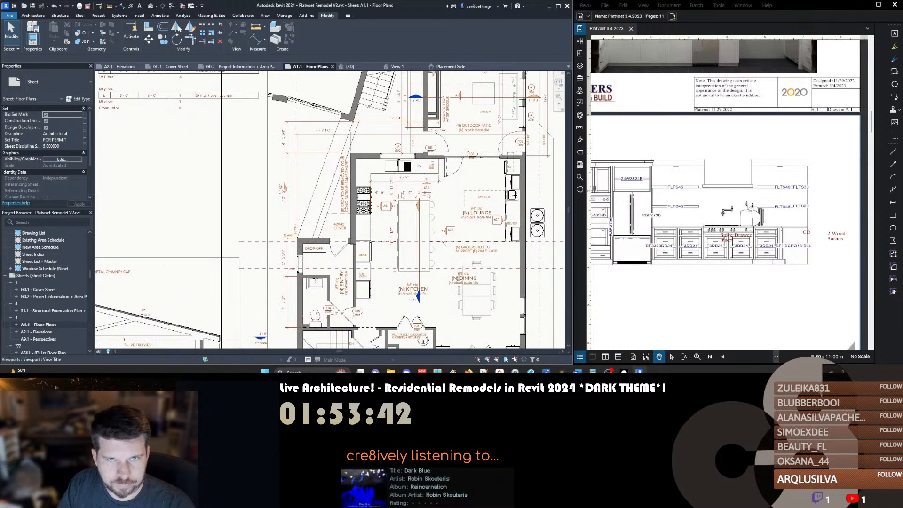
{"action": "middle_click_drag", "start_coordinate": [404, 202], "coordinate": [371, 188]}
{"action": "scroll", "coordinate": [376, 190], "scroll_direction": "up", "scroll_amount": 2}
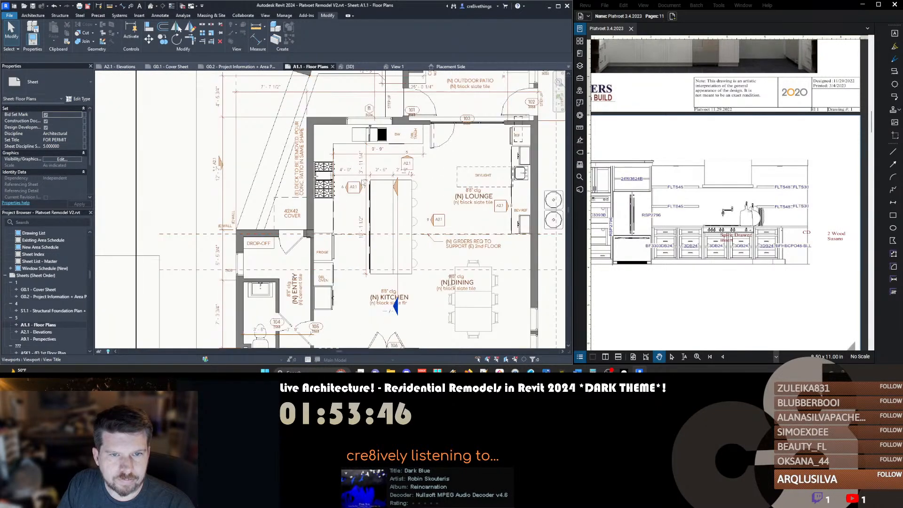
{"action": "double_click", "coordinate": [351, 215]}
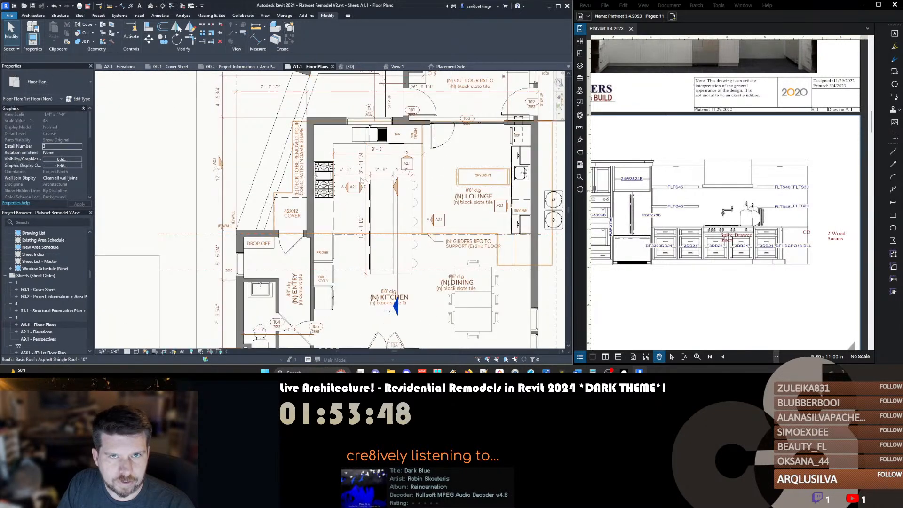
Examine which elements make up the kitchen island in the plan, including its granite and block counters
{"action": "left_click_drag", "start_coordinate": [421, 279], "coordinate": [369, 170]}
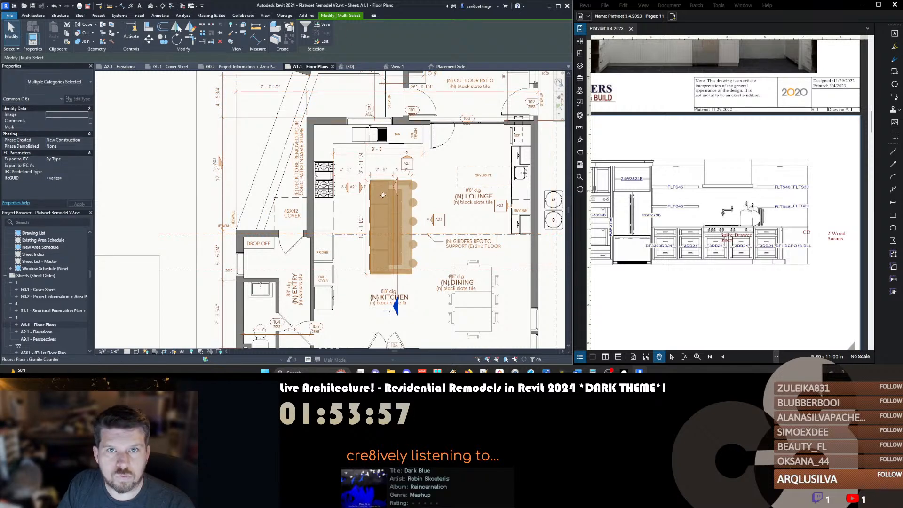
{"action": "left_click", "coordinate": [265, 16]}
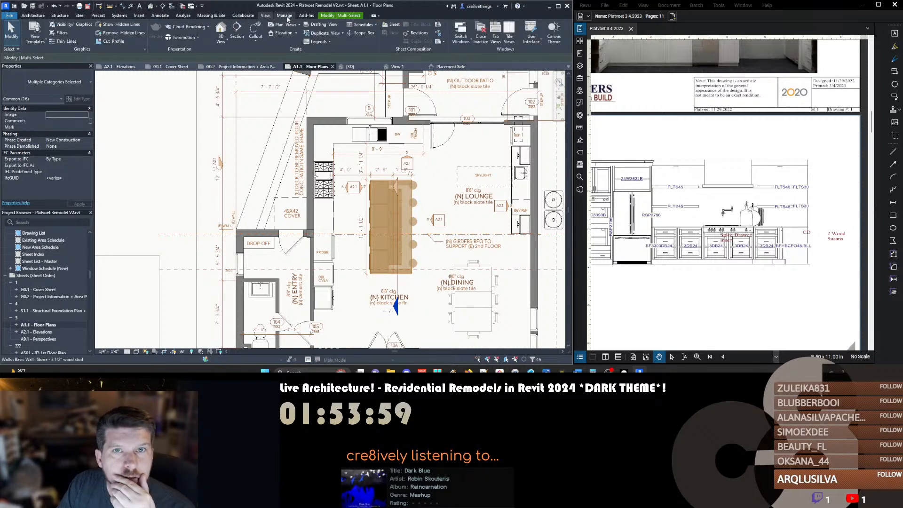
{"action": "left_click", "coordinate": [333, 16]}
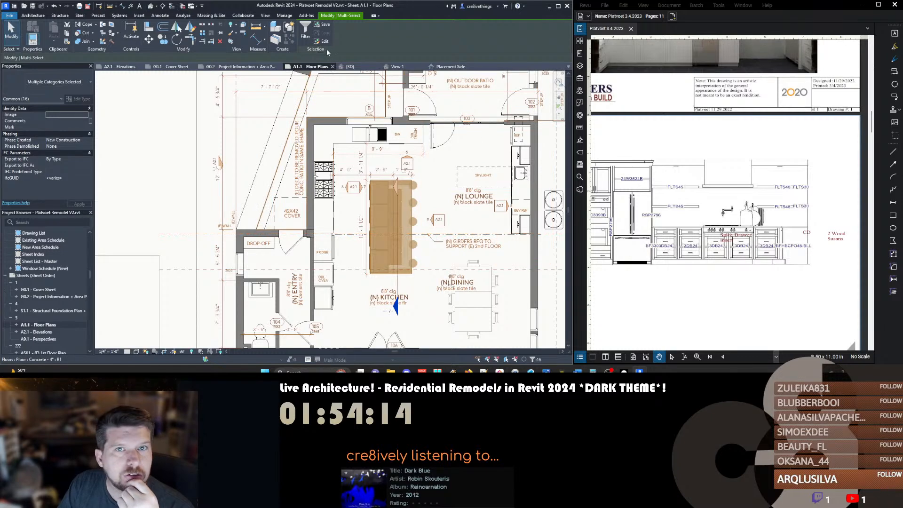
{"action": "scroll", "coordinate": [396, 188], "scroll_direction": "up", "scroll_amount": 2}
{"action": "left_click", "coordinate": [396, 188]}
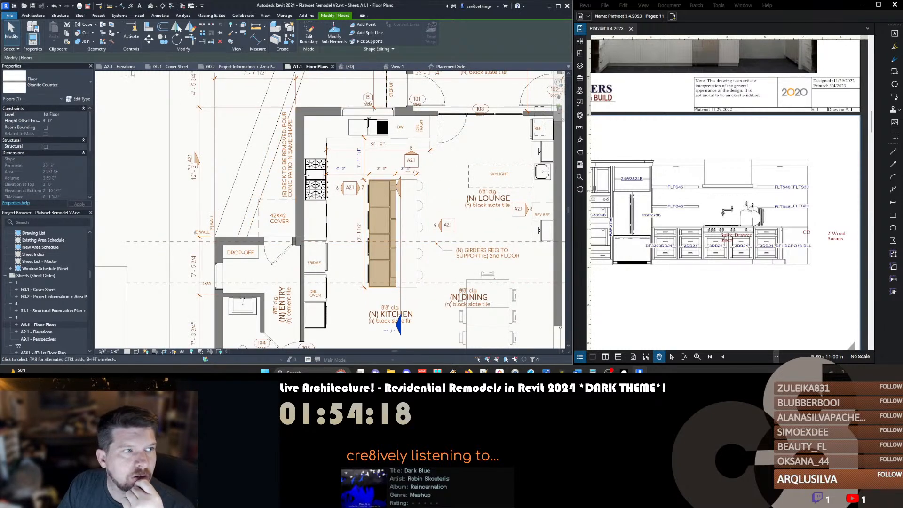
{"action": "left_click_drag", "start_coordinate": [360, 175], "coordinate": [430, 293]}
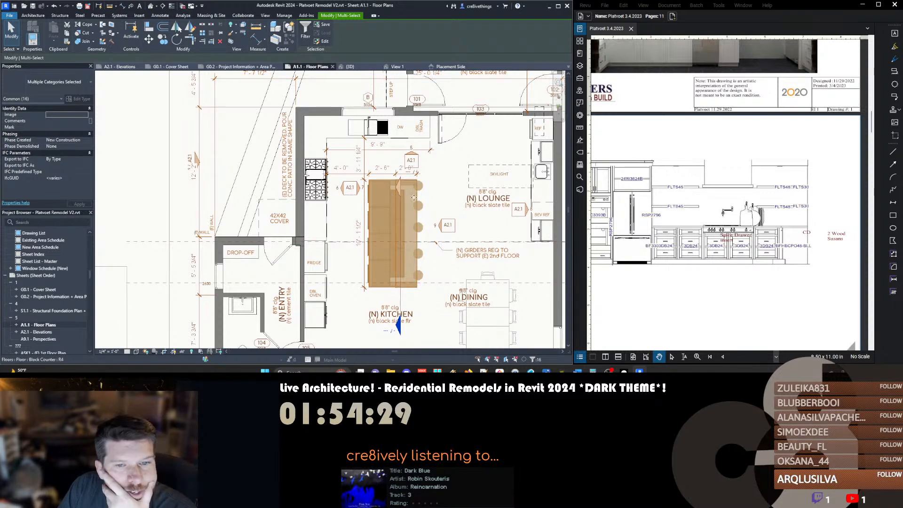
{"action": "left_click", "coordinate": [417, 194]}
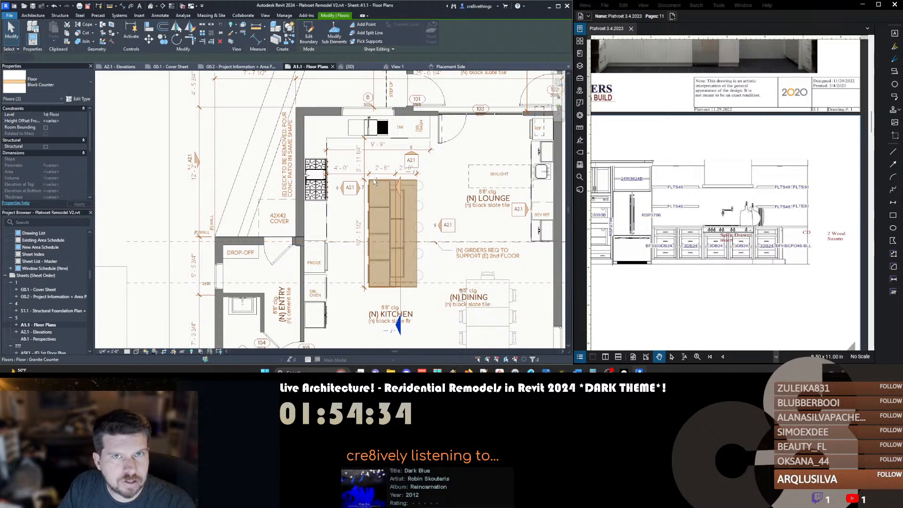
{"action": "left_click", "coordinate": [373, 178], "text": "ctrl"}
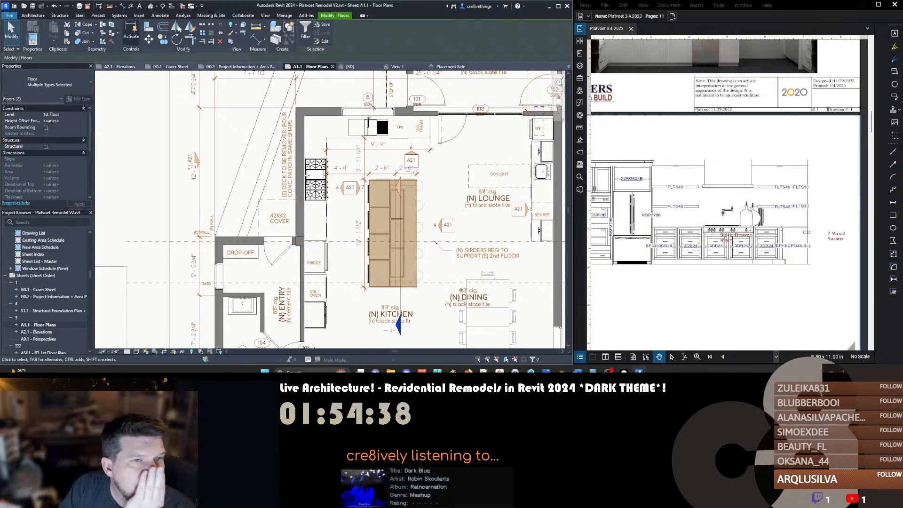
Select the whole kitchen island with its stools and set its clearance from the sink counter to 4'
{"action": "left_click_drag", "start_coordinate": [422, 285], "coordinate": [355, 165]}
{"action": "left_click", "coordinate": [360, 158]}
{"action": "type", "text": "4"}
{"action": "key", "text": "Return"}
{"action": "key", "text": "Escape"}
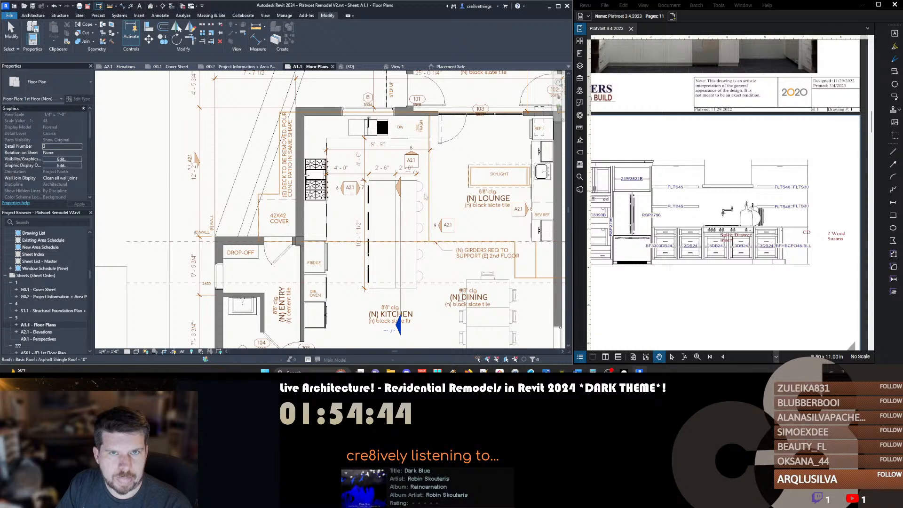
Check the wine-rack upper cabinet at the bar refrigerator in the first-floor plan, and deactivate the plan view
{"action": "scroll", "coordinate": [330, 168], "scroll_direction": "down", "scroll_amount": 3}
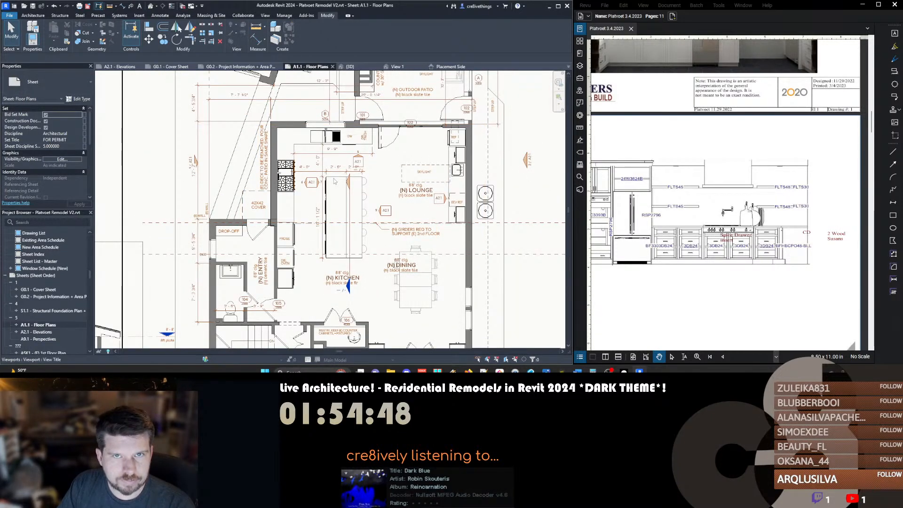
{"action": "scroll", "coordinate": [460, 134], "scroll_direction": "up", "scroll_amount": 3}
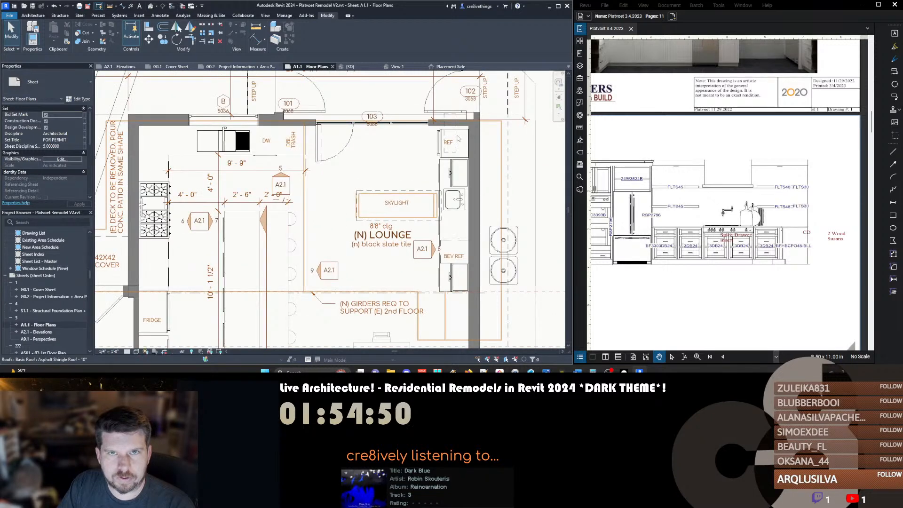
{"action": "double_click", "coordinate": [460, 136]}
{"action": "left_click", "coordinate": [457, 139]}
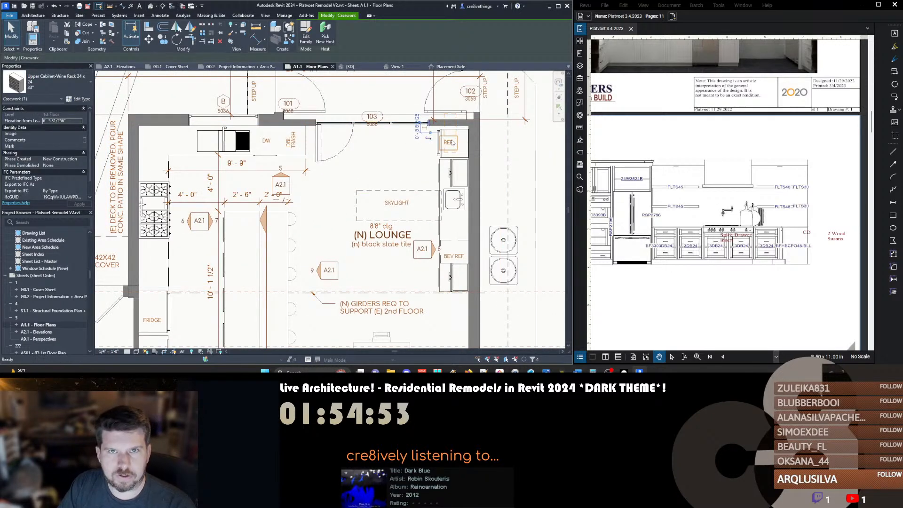
{"action": "key", "text": "d"}
{"action": "key", "text": "v"}
{"action": "scroll", "coordinate": [456, 142], "scroll_direction": "down", "scroll_amount": 1}
{"action": "scroll", "coordinate": [460, 172], "scroll_direction": "up", "scroll_amount": 2}
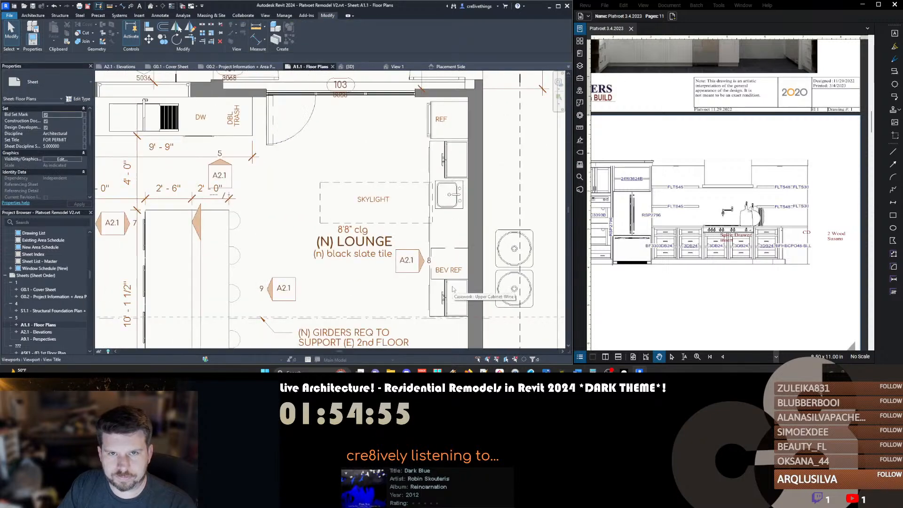
{"action": "scroll", "coordinate": [444, 247], "scroll_direction": "down", "scroll_amount": 2}
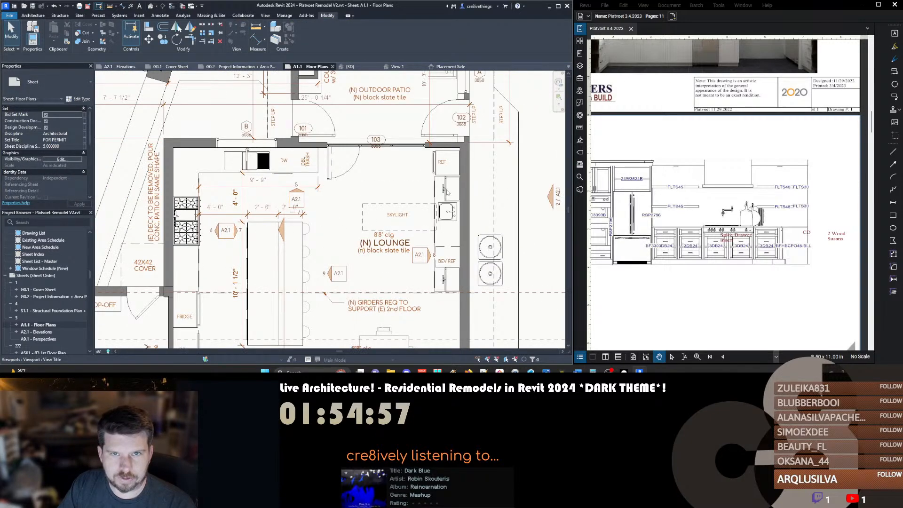
Look over the entire floor plans sheet A1.1 and return to cover sheet G0.1
{"action": "scroll", "coordinate": [366, 174], "scroll_direction": "down", "scroll_amount": 3}
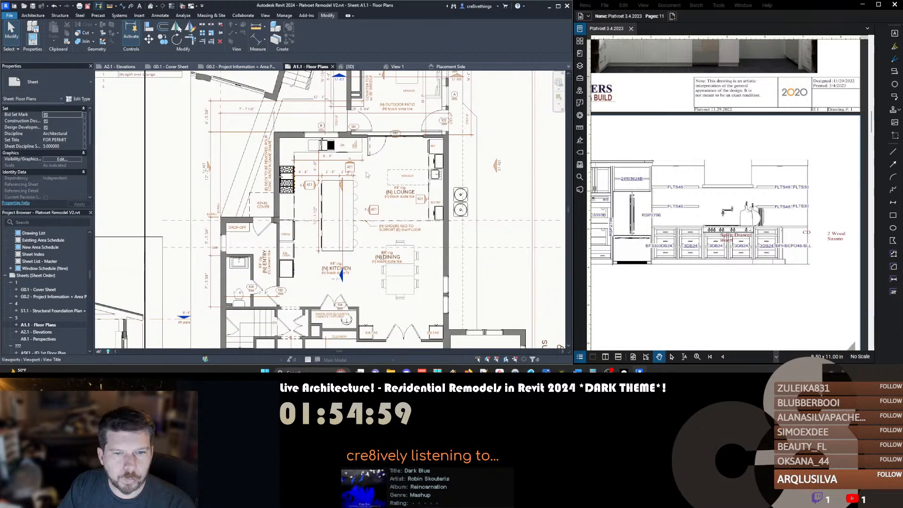
{"action": "scroll", "coordinate": [261, 177], "scroll_direction": "down", "scroll_amount": 5}
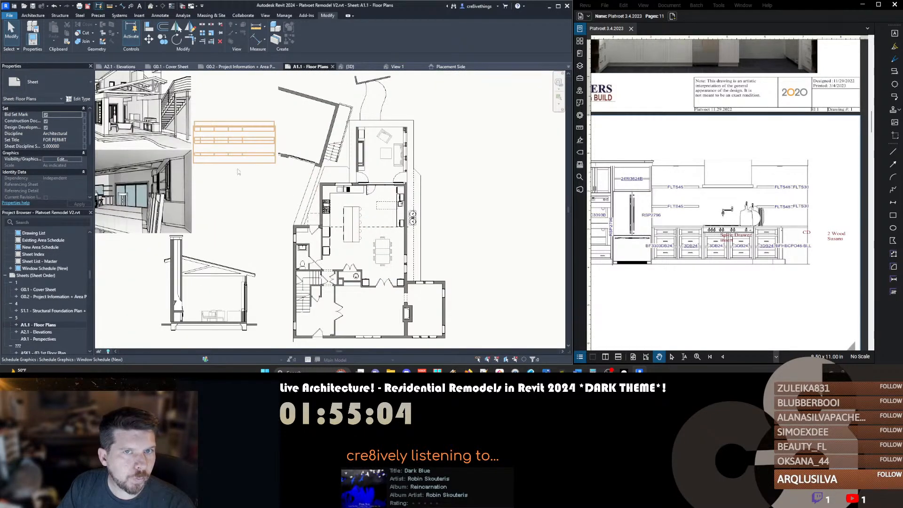
{"action": "middle_click_drag", "start_coordinate": [235, 171], "coordinate": [271, 180]}
{"action": "scroll", "coordinate": [271, 180], "scroll_direction": "down", "scroll_amount": 1}
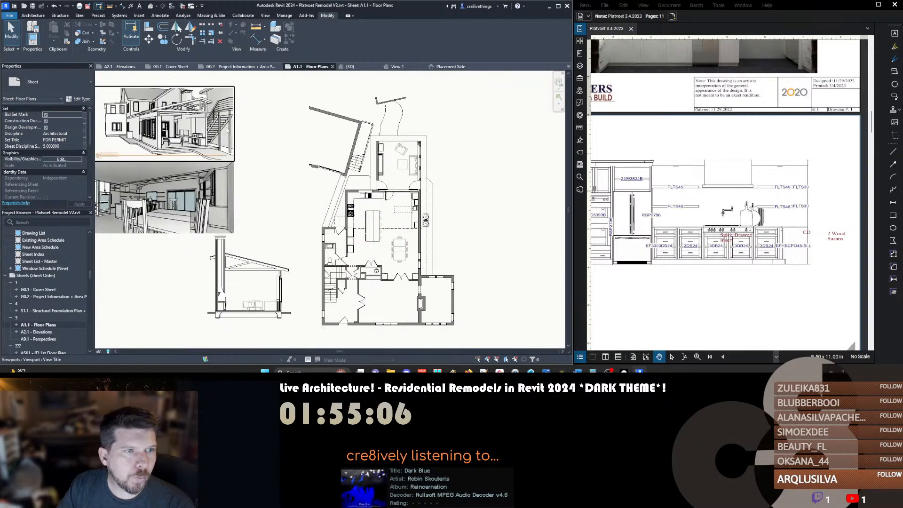
{"action": "left_click", "coordinate": [160, 67]}
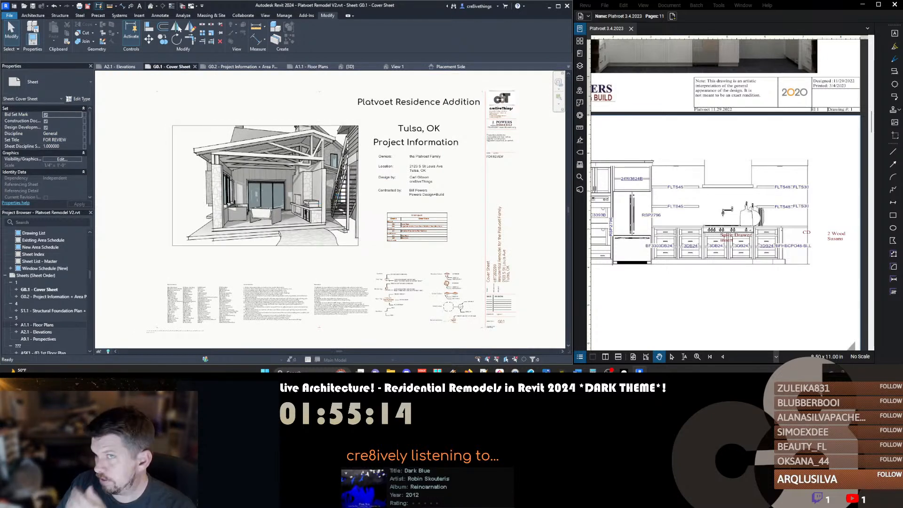
Start a PDF export of the drawings and set its save location to the remodel project's 01-Pre Design folder
{"action": "left_click", "coordinate": [88, 6]}
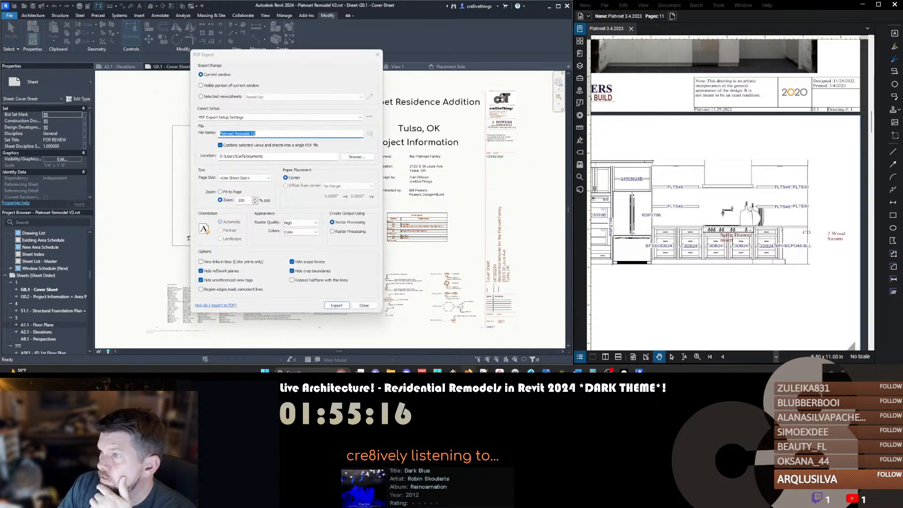
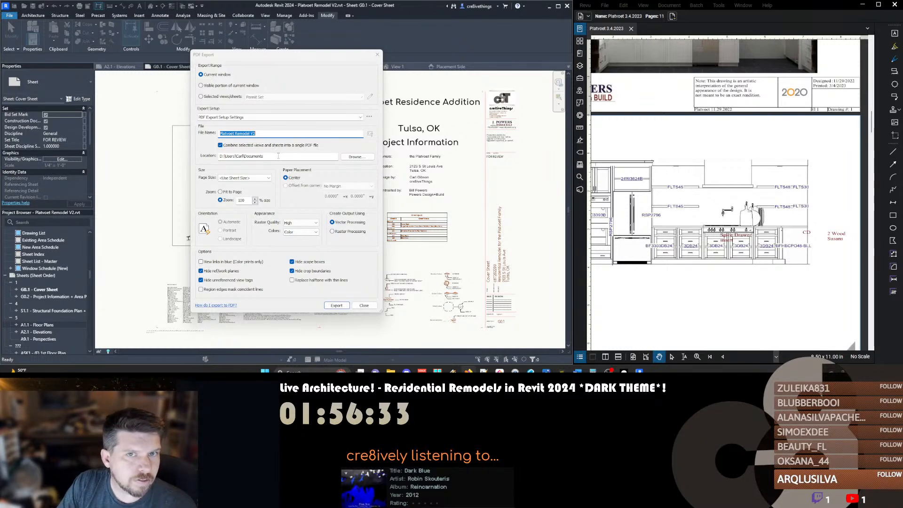
{"action": "left_click", "coordinate": [362, 158]}
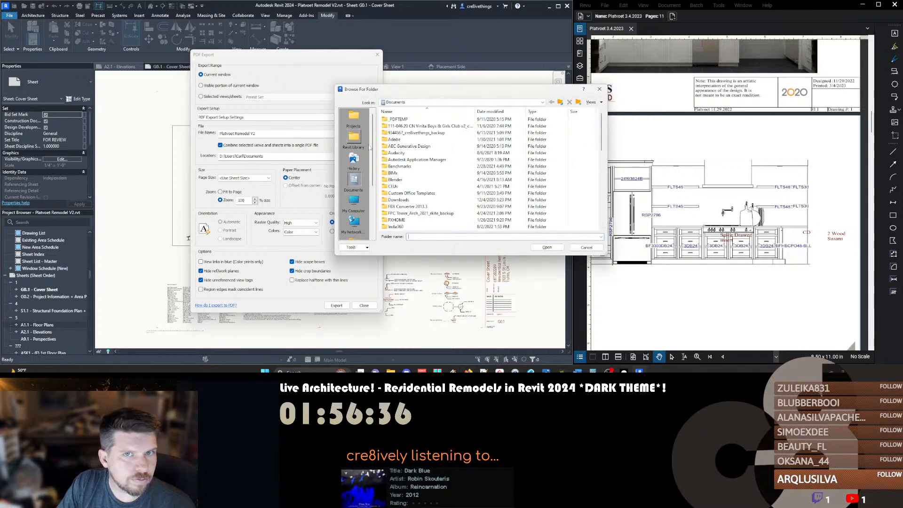
{"action": "left_click", "coordinate": [353, 118]}
{"action": "left_click", "coordinate": [395, 127]}
{"action": "double_click", "coordinate": [396, 127]}
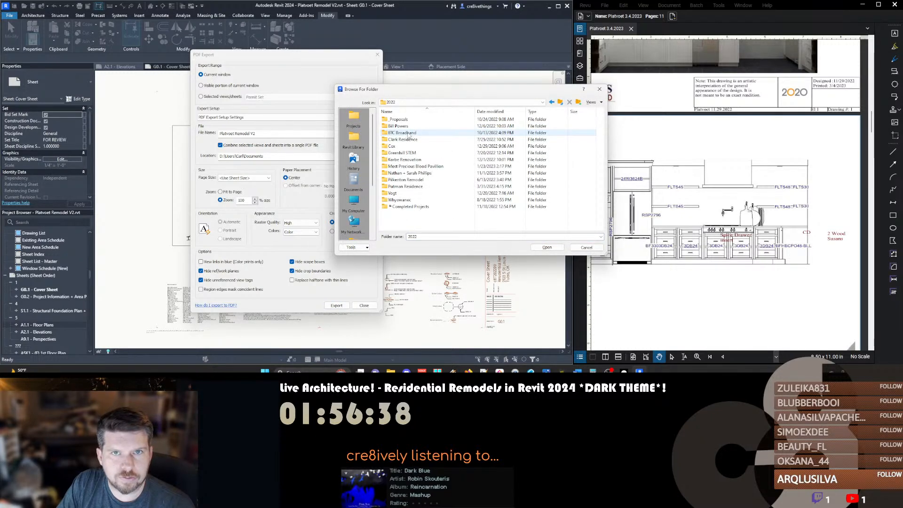
{"action": "double_click", "coordinate": [405, 132]}
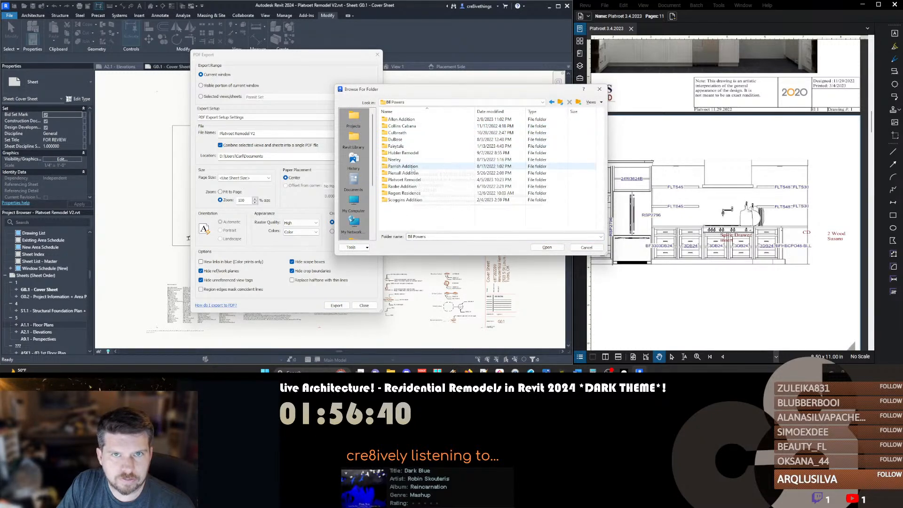
{"action": "double_click", "coordinate": [407, 181]}
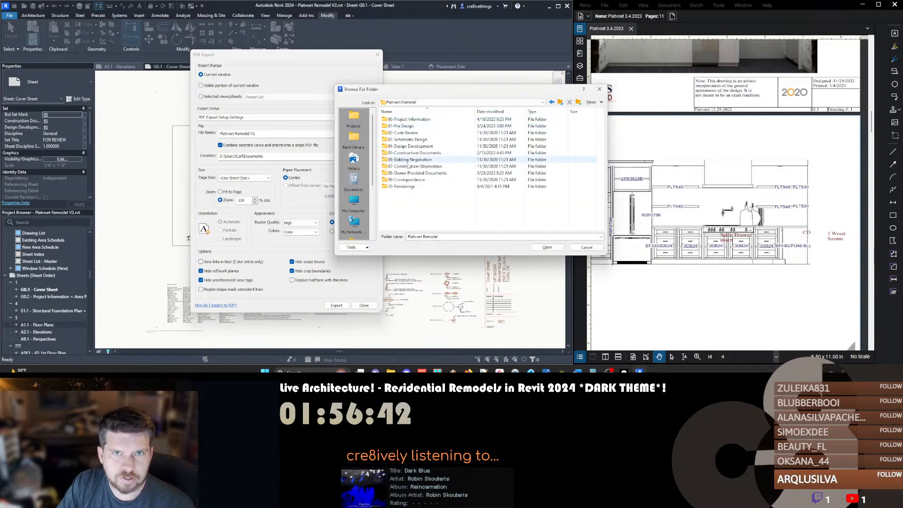
{"action": "double_click", "coordinate": [406, 146]}
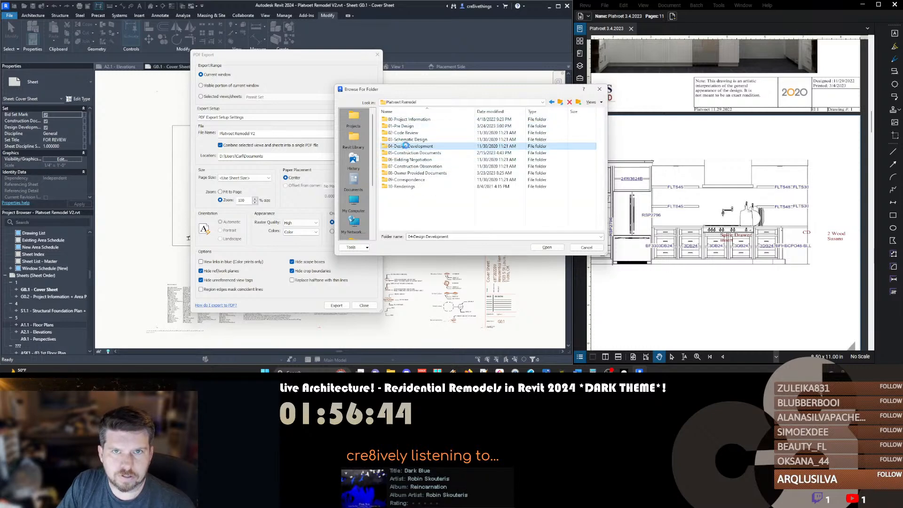
{"action": "left_click", "coordinate": [560, 102]}
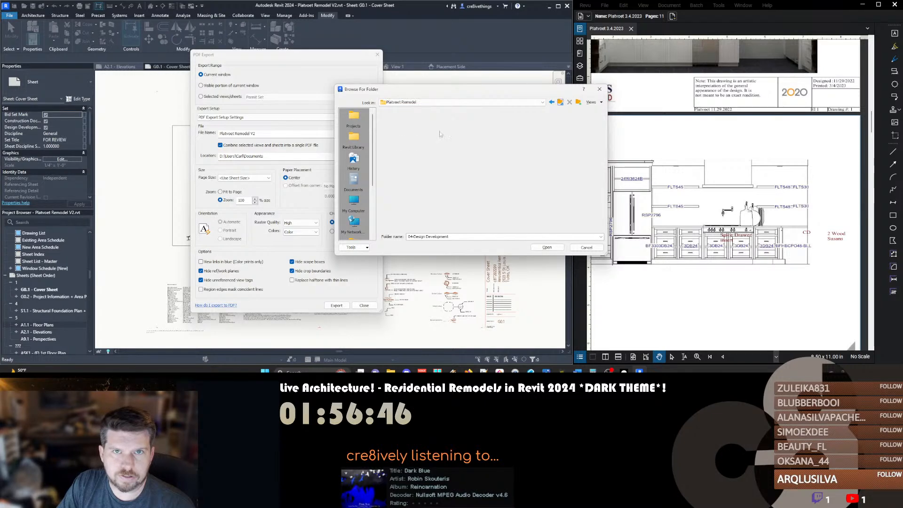
{"action": "double_click", "coordinate": [407, 146]}
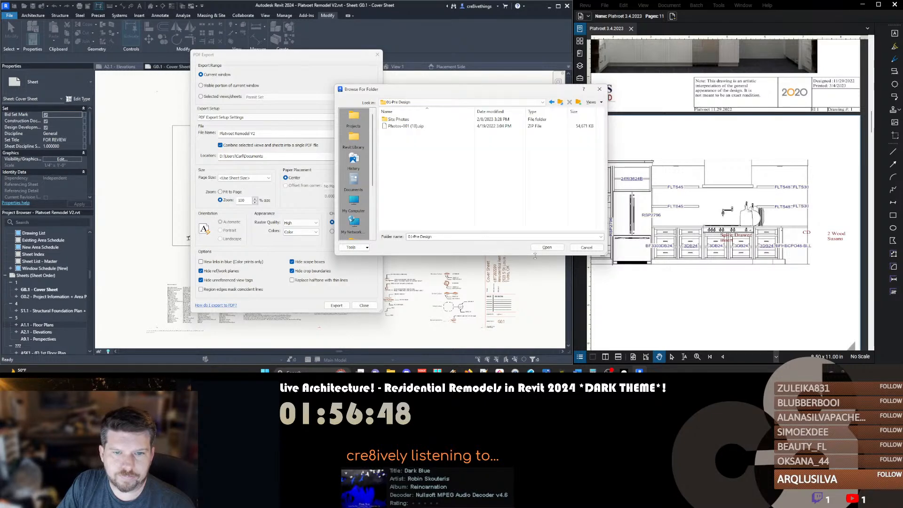
{"action": "left_click", "coordinate": [547, 247]}
Replace the V2 ending of the export file name with -Review-4.6.23
{"action": "left_click", "coordinate": [267, 134]}
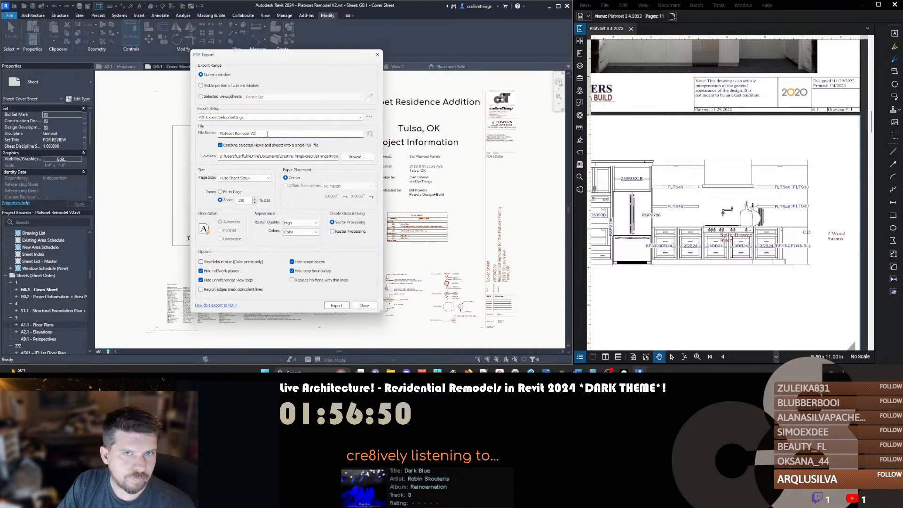
{"action": "key", "text": "BackSpace"}
{"action": "key", "text": "BackSpace"}
{"action": "type", "text": "-Revi"}
{"action": "type", "text": "4"}
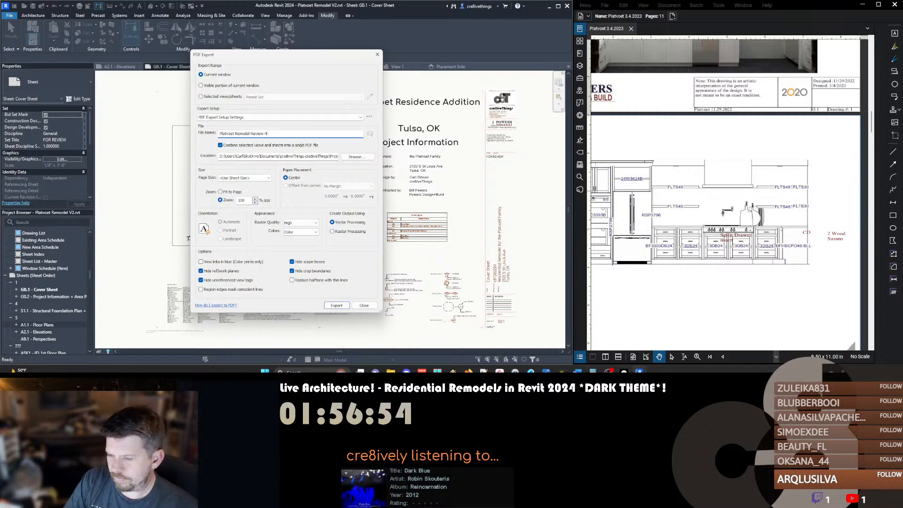
{"action": "type", "text": ".6.23"}
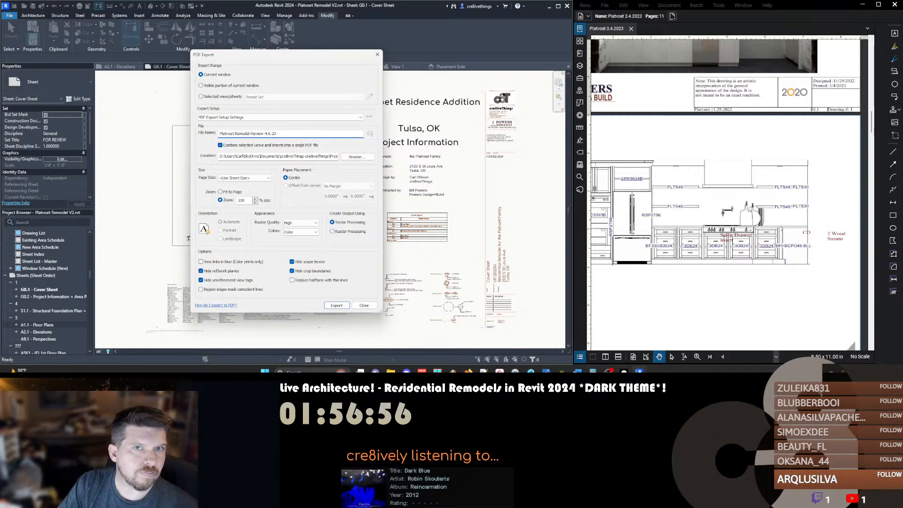
Limit the export to the Permit Set sheets without structural sheet S1.1, for this session only, and export the combined PDF
{"action": "left_click", "coordinate": [201, 96]}
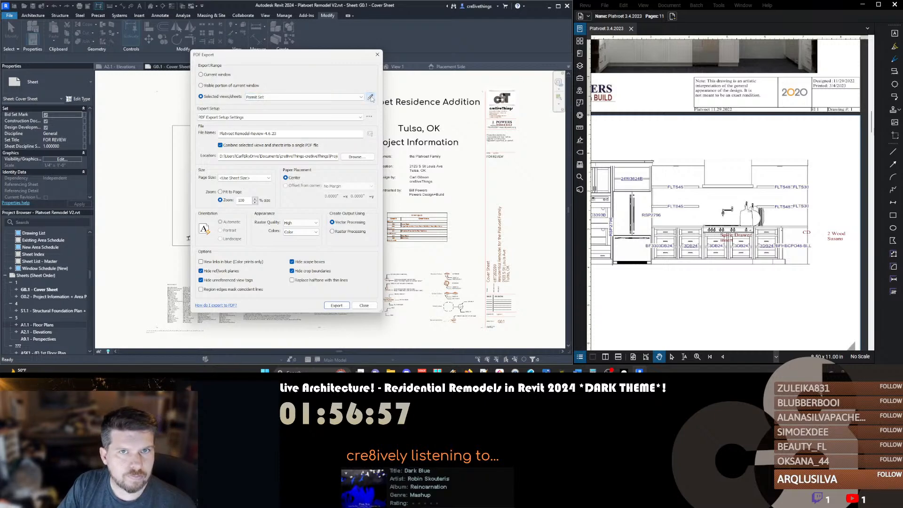
{"action": "left_click", "coordinate": [371, 97]}
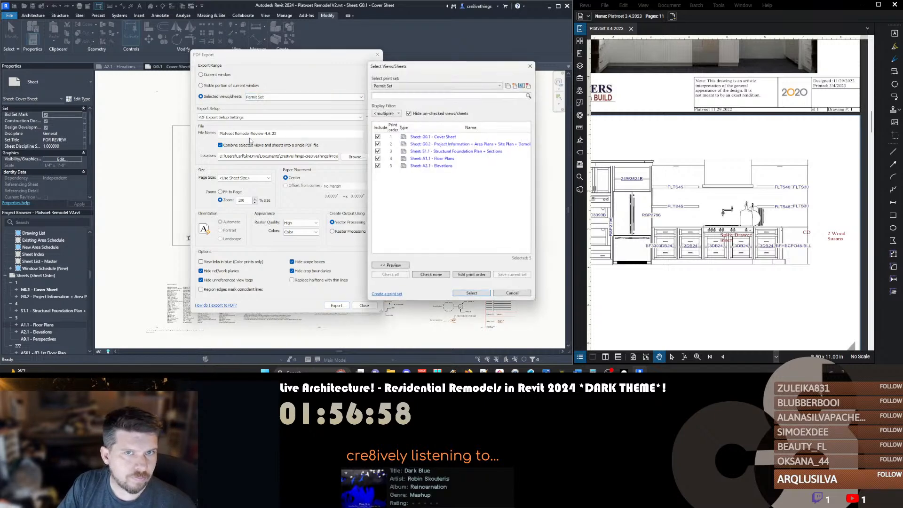
{"action": "left_click", "coordinate": [376, 150]}
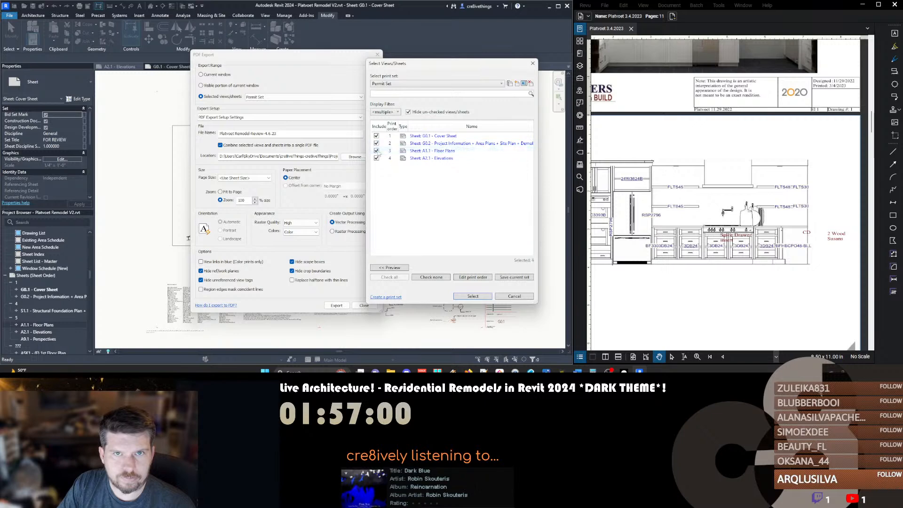
{"action": "left_click", "coordinate": [471, 297]}
{"action": "left_click", "coordinate": [468, 191]}
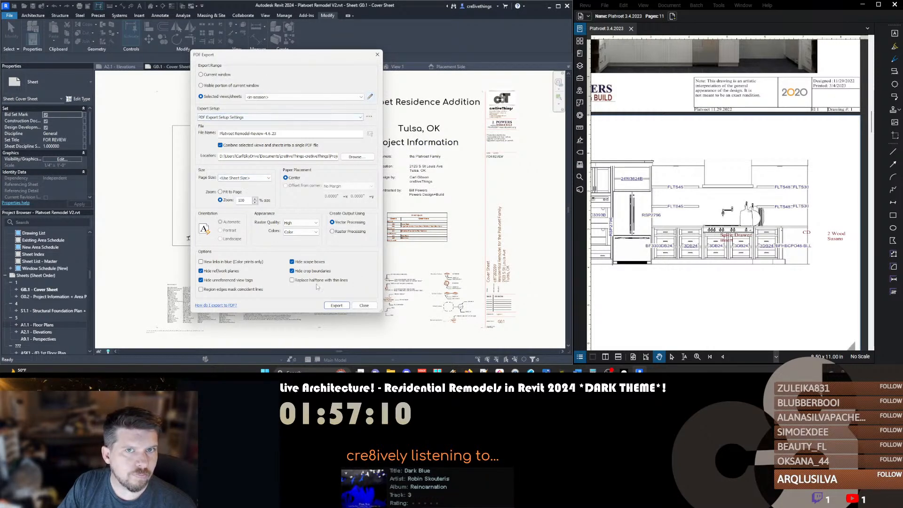
{"action": "left_click", "coordinate": [337, 305]}
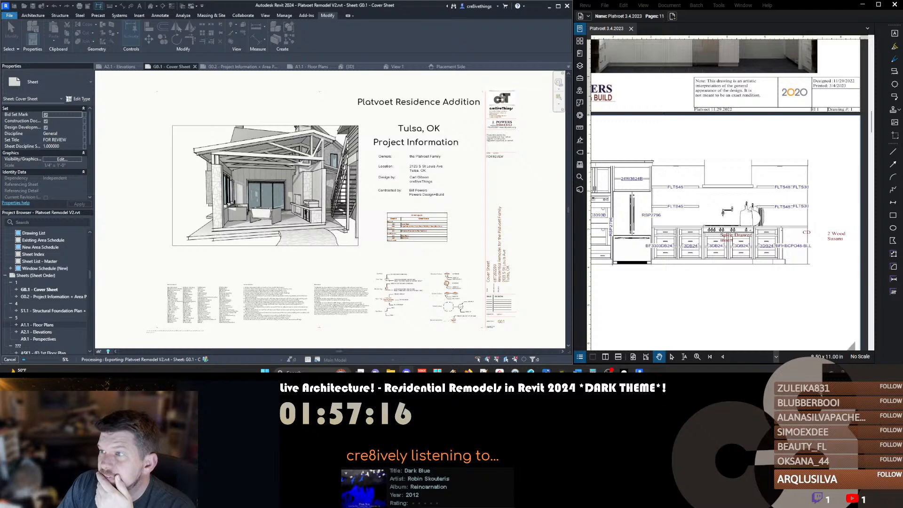
Switch to File Explorer, open the remodel project's 01-Pre Design folder and sort its files by date modified, newest first
{"action": "mouse_move", "coordinate": [391, 371]}
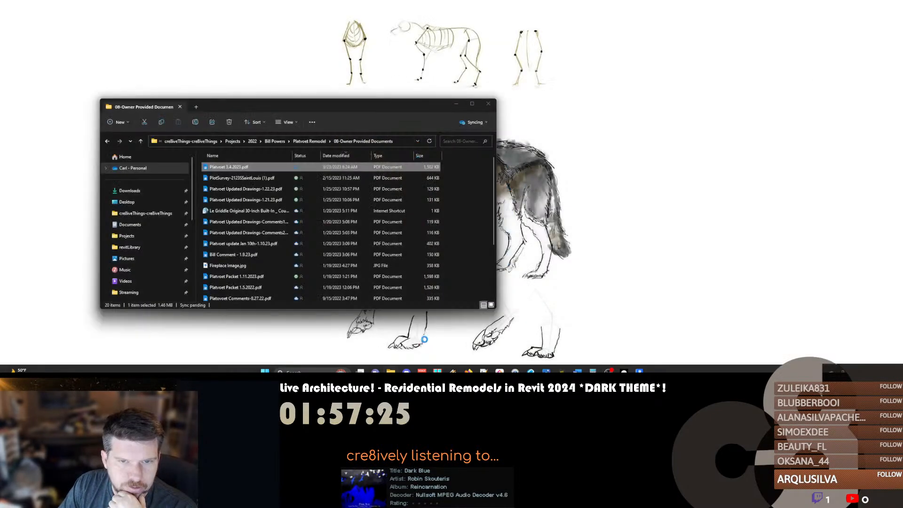
{"action": "left_click", "coordinate": [420, 343]}
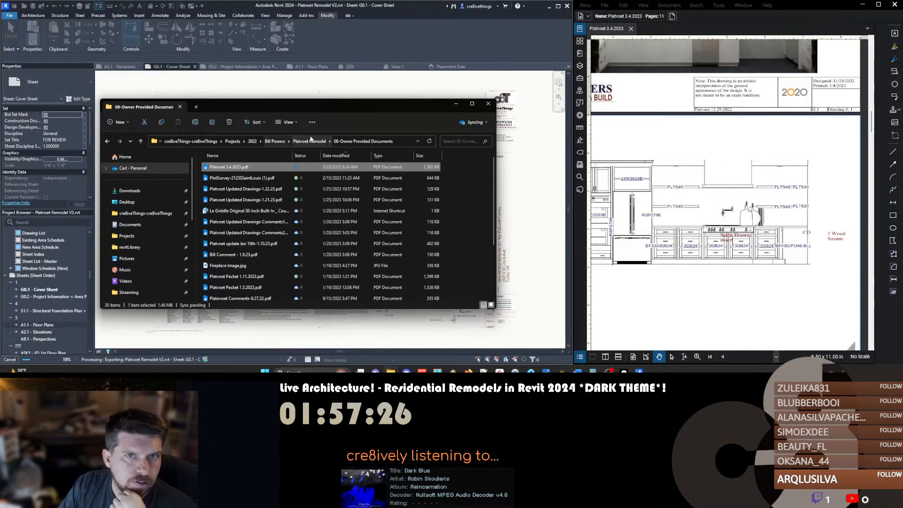
{"action": "left_click", "coordinate": [309, 142]}
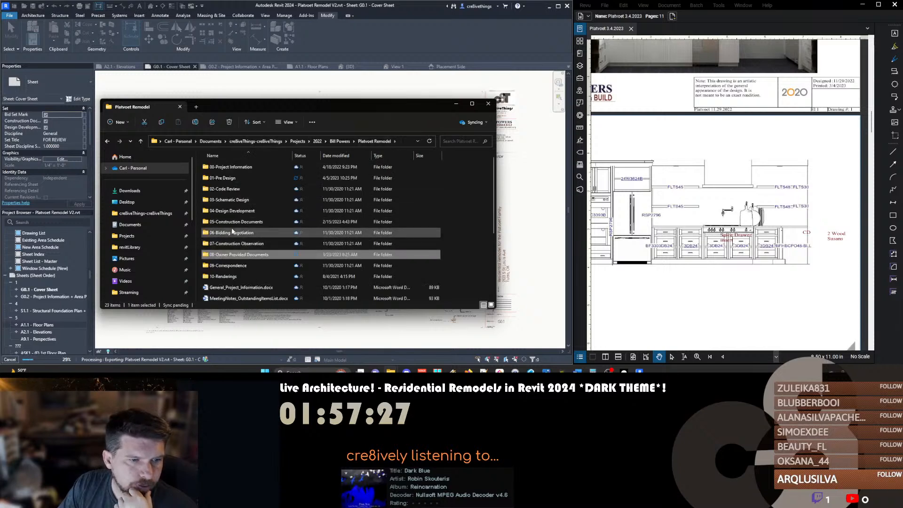
{"action": "double_click", "coordinate": [229, 179]}
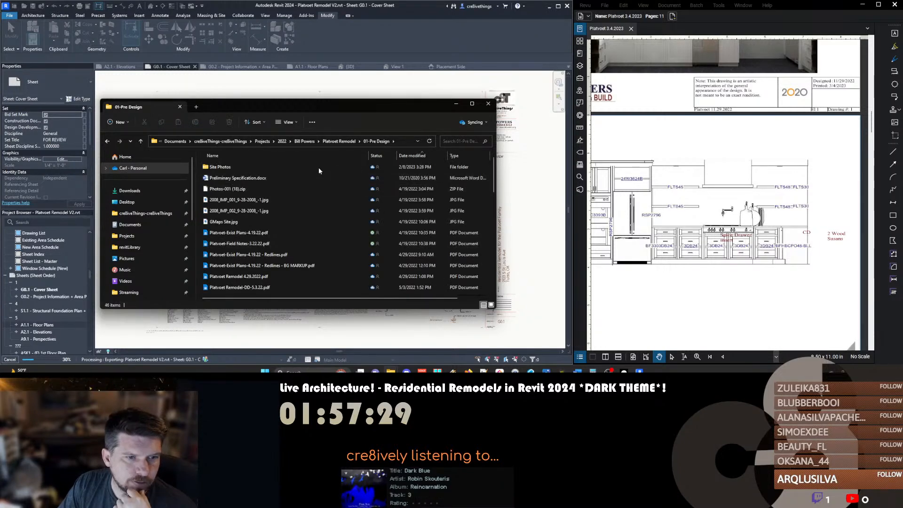
{"action": "left_click", "coordinate": [412, 156]}
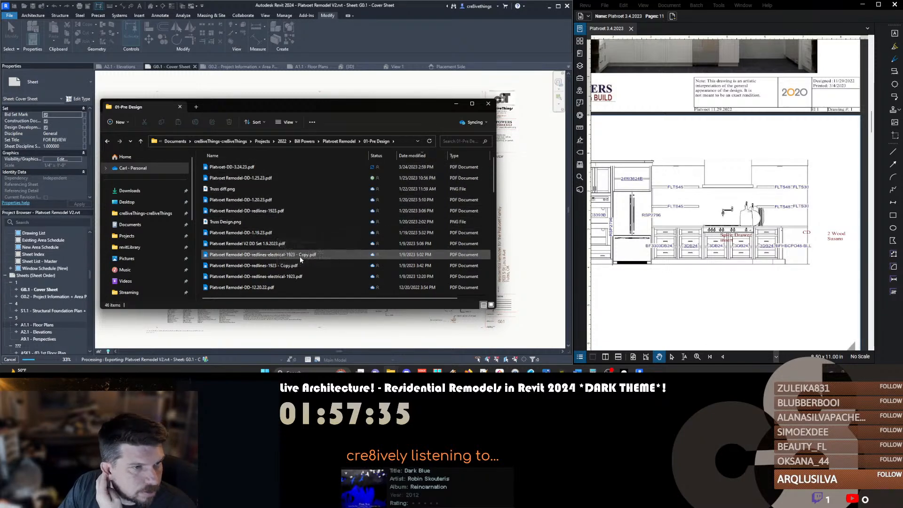
{"action": "double_click", "coordinate": [397, 214]}
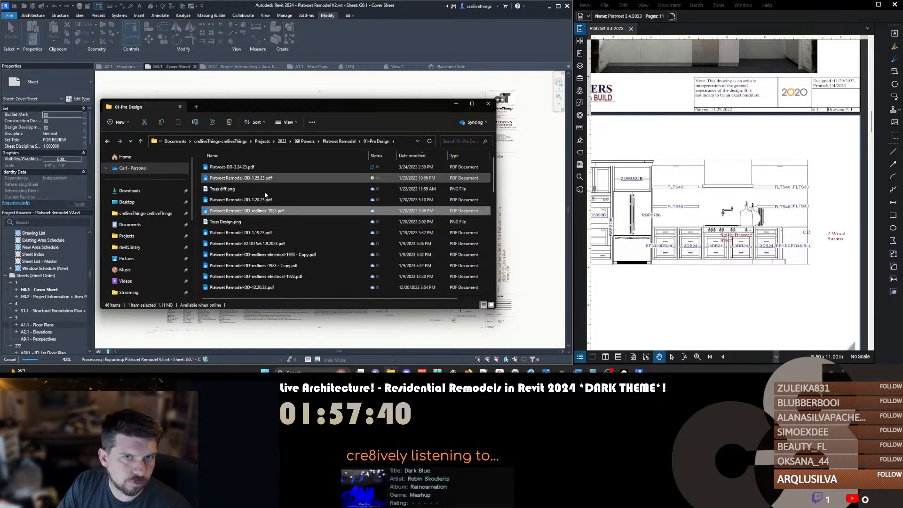
{"action": "left_click", "coordinate": [362, 313]}
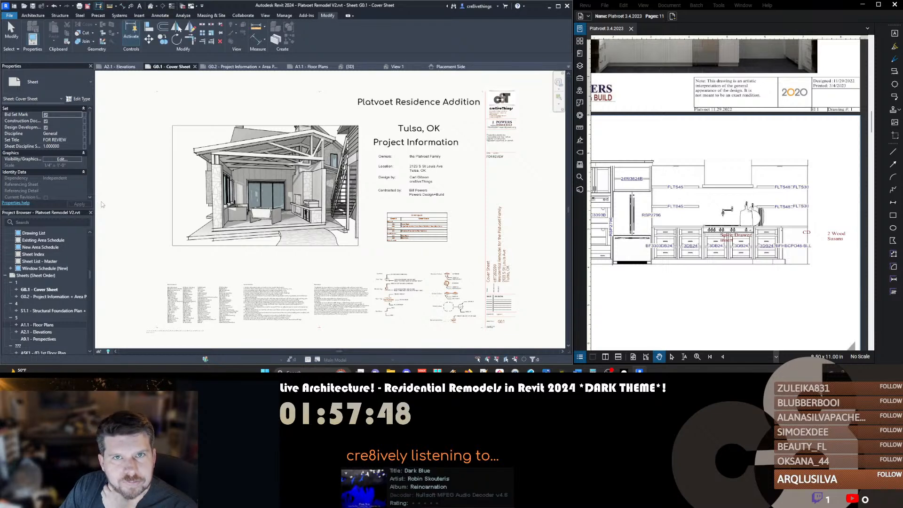
Open the newly exported review PDF from the 01-Pre Design folder in Revu for a brief check, and close it
{"action": "left_click", "coordinate": [414, 334]}
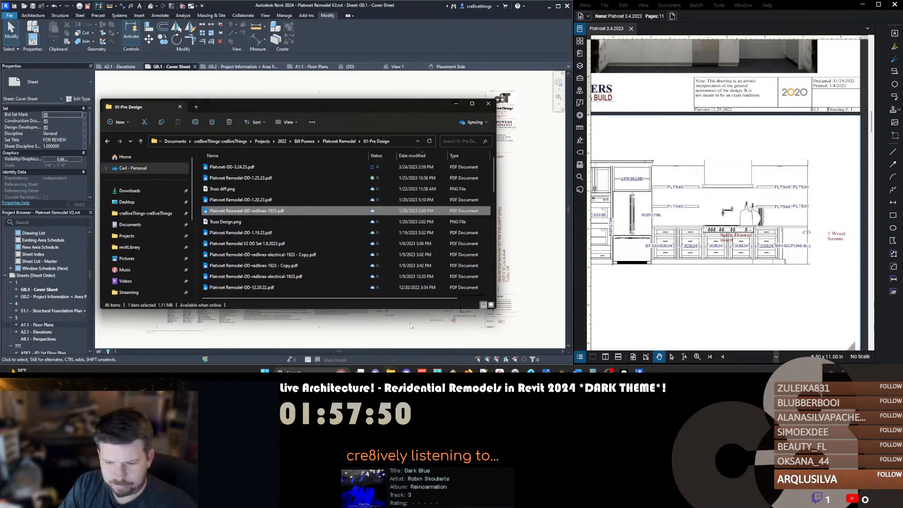
{"action": "left_click", "coordinate": [261, 171]}
{"action": "double_click", "coordinate": [261, 171]}
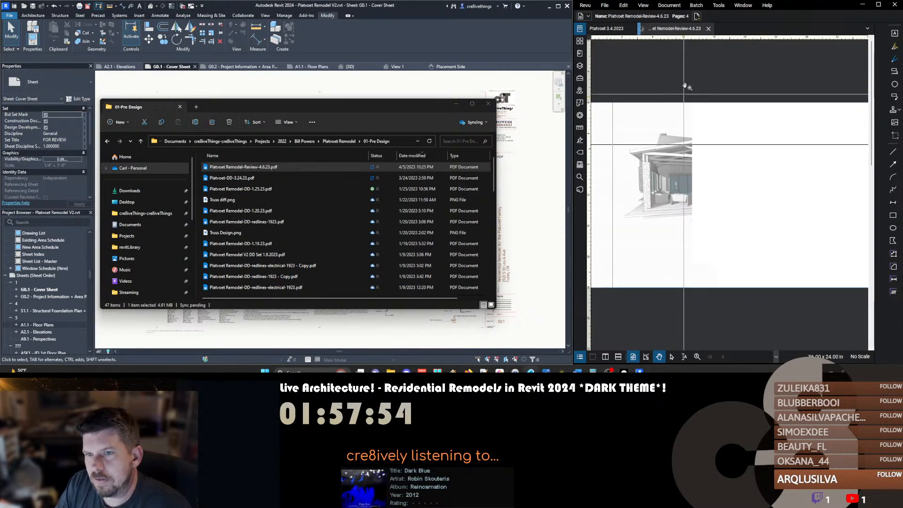
{"action": "left_click", "coordinate": [708, 28]}
Rename the exported PDF by replacing the "Remodel-Review" part with "DD", keeping the family name and the date 4.6.23
{"action": "left_click", "coordinate": [227, 168]}
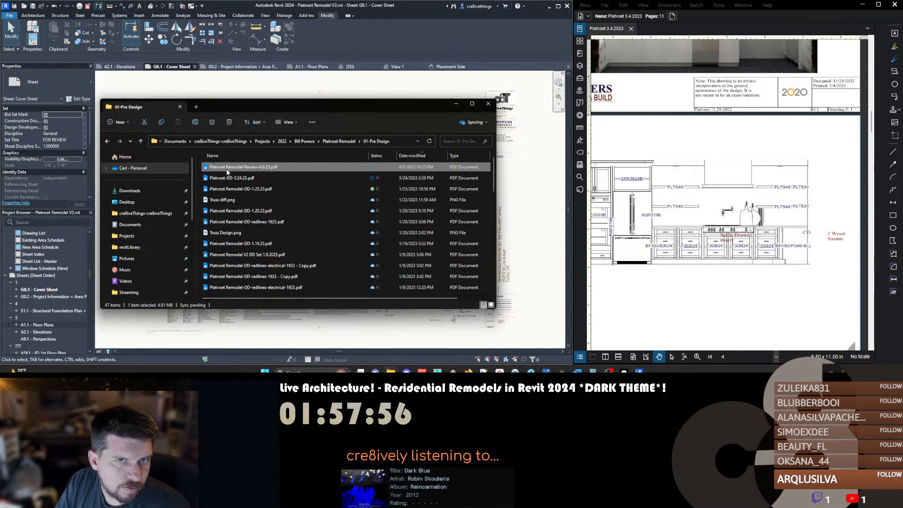
{"action": "left_click", "coordinate": [228, 167]}
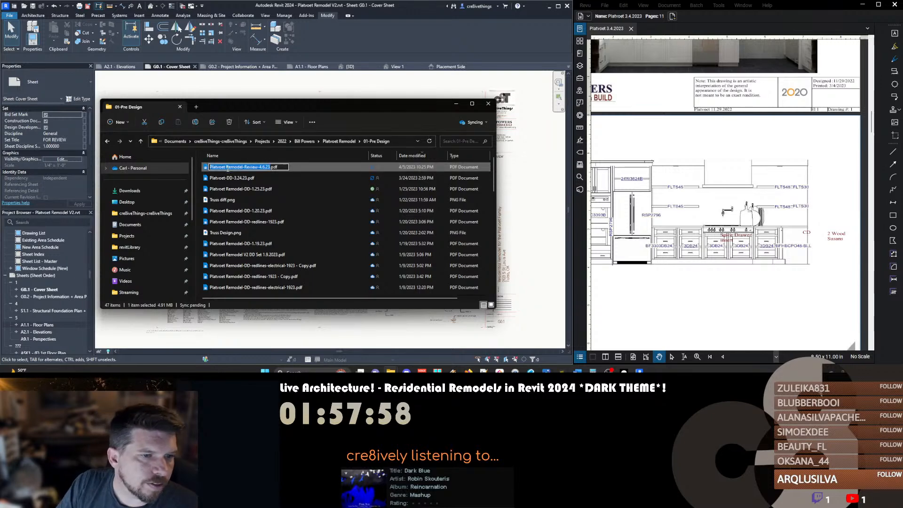
{"action": "double_click", "coordinate": [227, 168]}
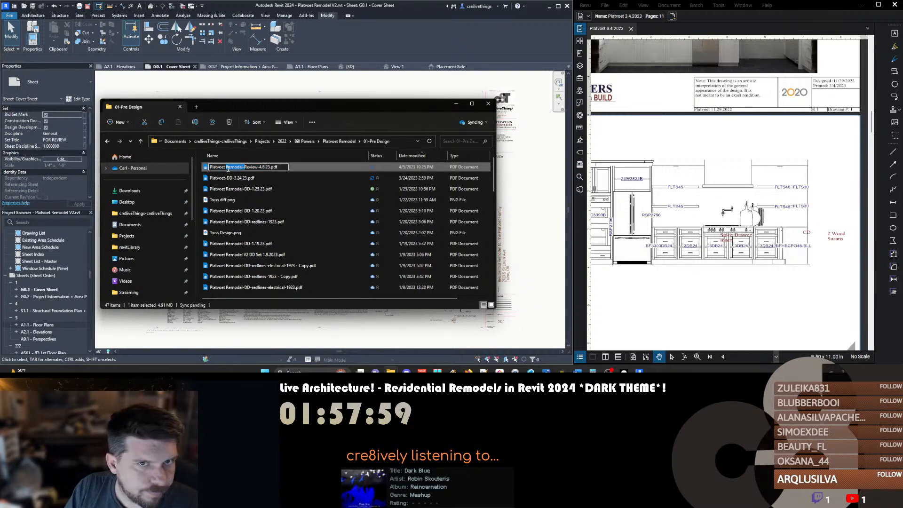
{"action": "key", "text": "BackSpace"}
{"action": "key", "text": "BackSpace"}
{"action": "type", "text": "-"}
{"action": "key", "text": "Delete"}
{"action": "key", "text": "Delete"}
{"action": "key", "text": "Delete"}
{"action": "key", "text": "Delete"}
{"action": "key", "text": "Delete"}
{"action": "key", "text": "Delete"}
{"action": "key", "text": "Delete"}
{"action": "type", "text": "DD-"}
{"action": "key", "text": "Return"}
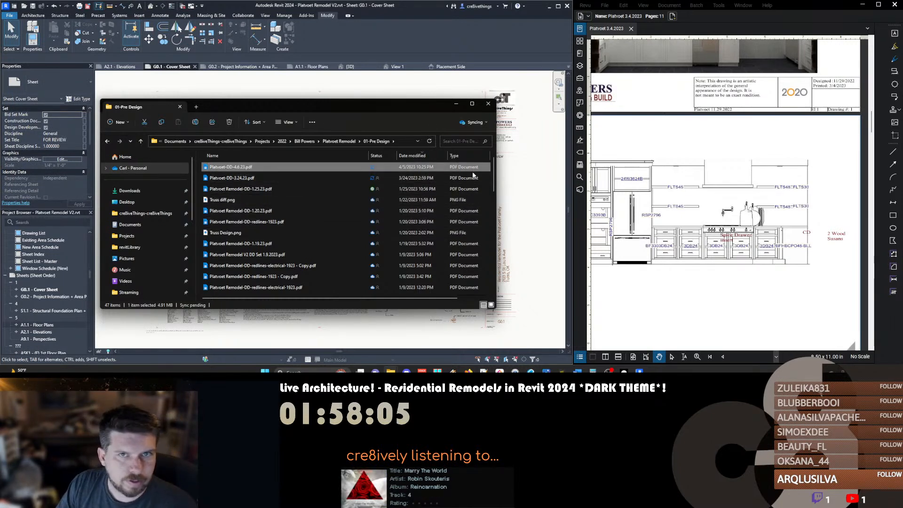
Open the renamed DD-4.6.23 PDF in Revu, maximize the window and go to the second sheet, G0.2
{"action": "double_click", "coordinate": [299, 166]}
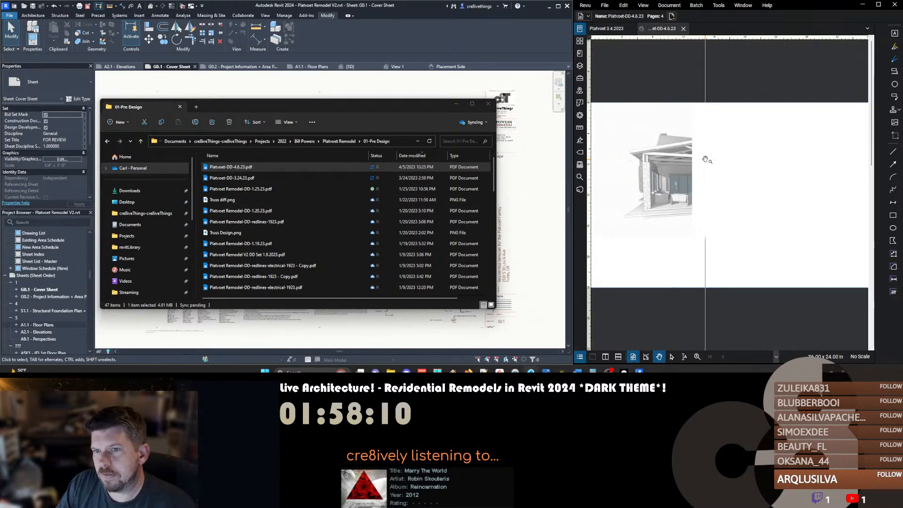
{"action": "left_click", "coordinate": [878, 5]}
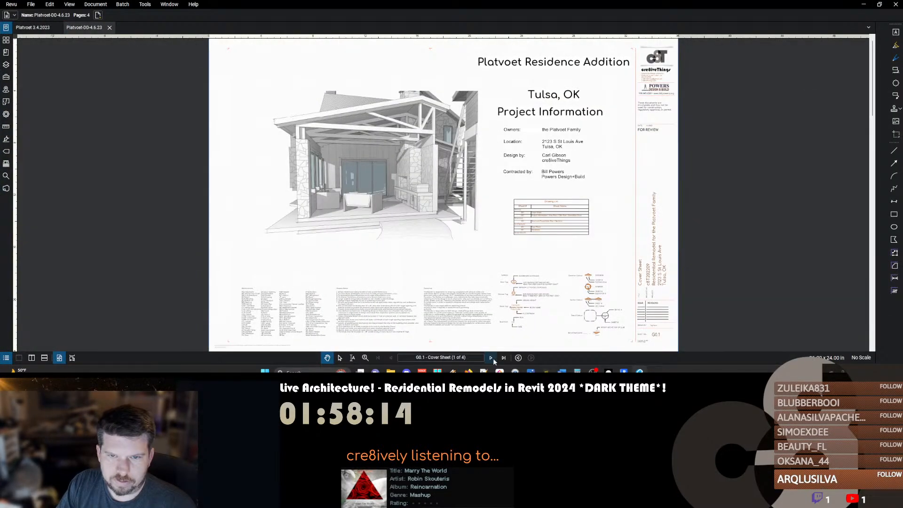
{"action": "left_click", "coordinate": [492, 363]}
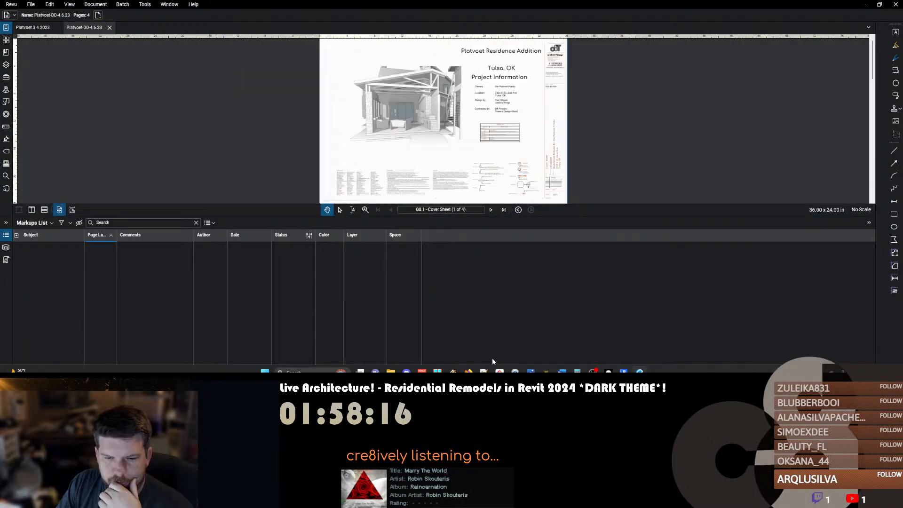
{"action": "left_click", "coordinate": [473, 216]}
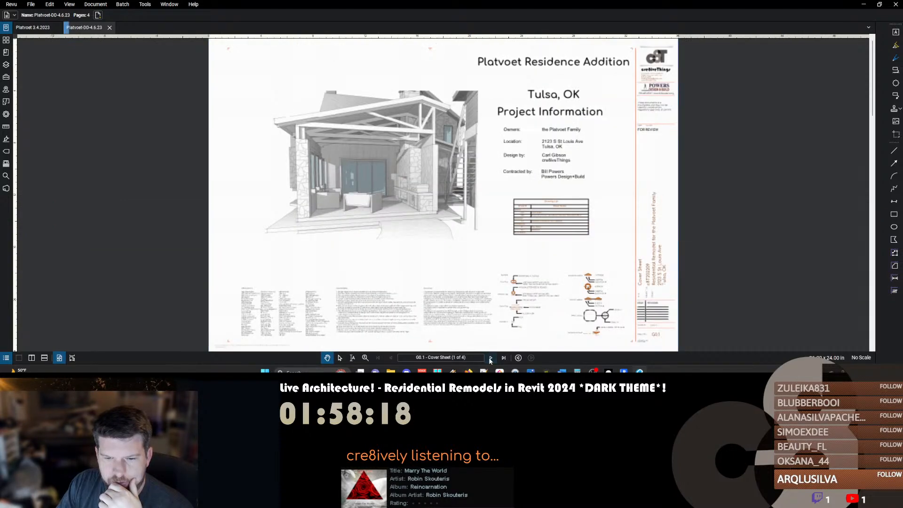
{"action": "left_click", "coordinate": [491, 358]}
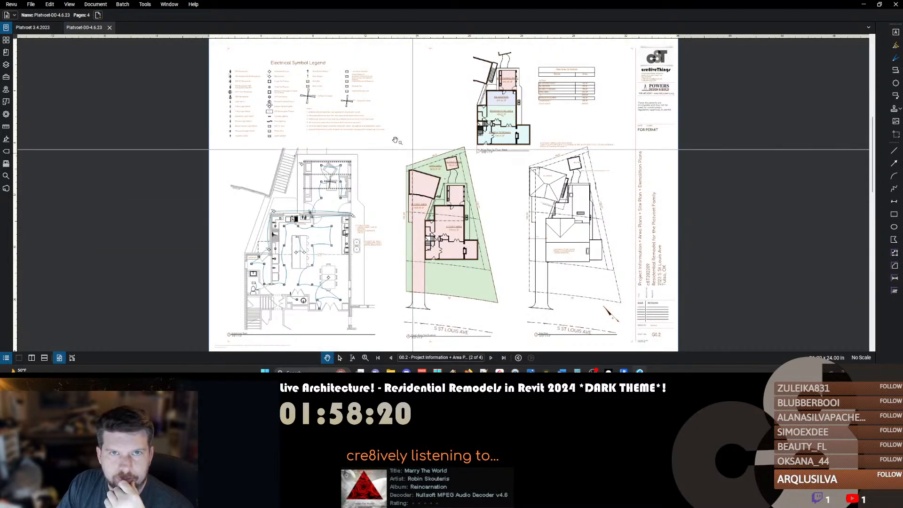
Go on to sheet A1.1 Floor Plans and examine the interior perspective, the window schedule and the section beneath it
{"action": "left_click_drag", "start_coordinate": [410, 265], "coordinate": [380, 267]}
{"action": "left_click", "coordinate": [491, 358]}
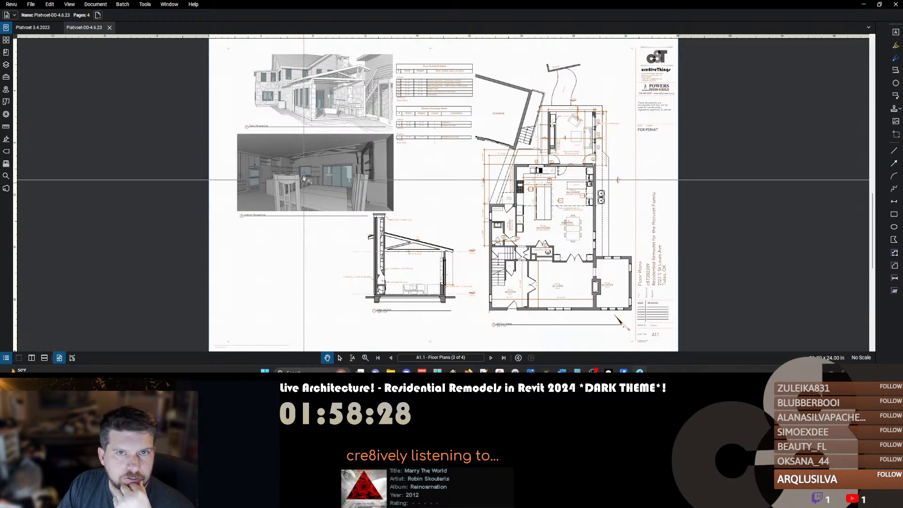
{"action": "scroll", "coordinate": [299, 154], "scroll_direction": "up", "scroll_amount": 2}
{"action": "scroll", "coordinate": [299, 154], "scroll_direction": "up", "scroll_amount": 3}
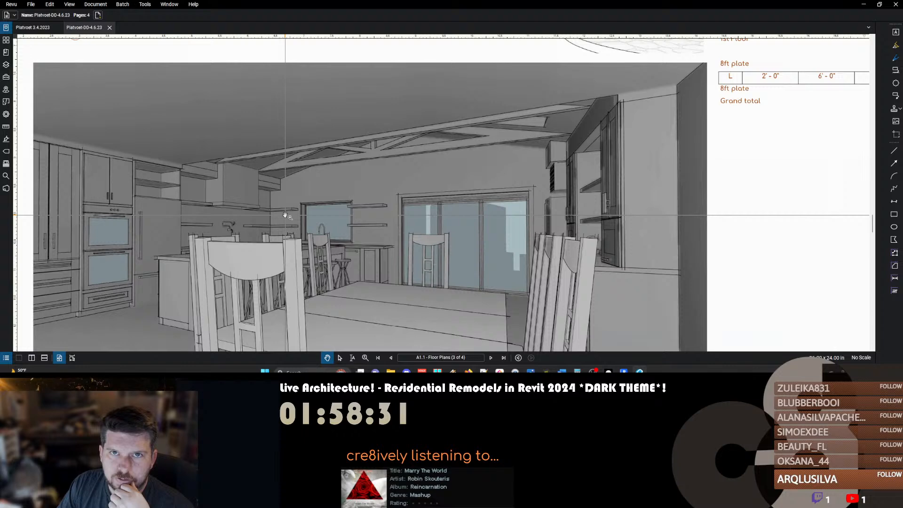
{"action": "scroll", "coordinate": [285, 215], "scroll_direction": "down", "scroll_amount": 2}
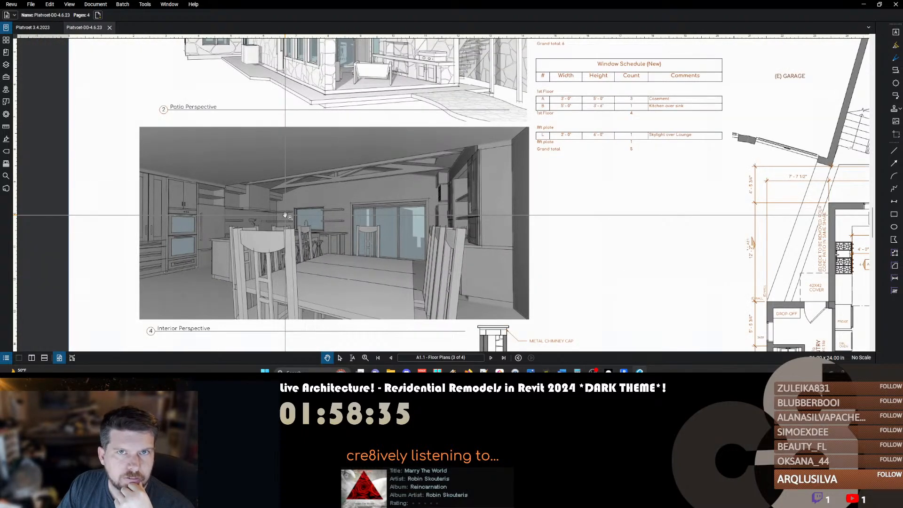
{"action": "scroll", "coordinate": [285, 215], "scroll_direction": "down", "scroll_amount": 2}
{"action": "left_click_drag", "start_coordinate": [456, 252], "coordinate": [444, 151]}
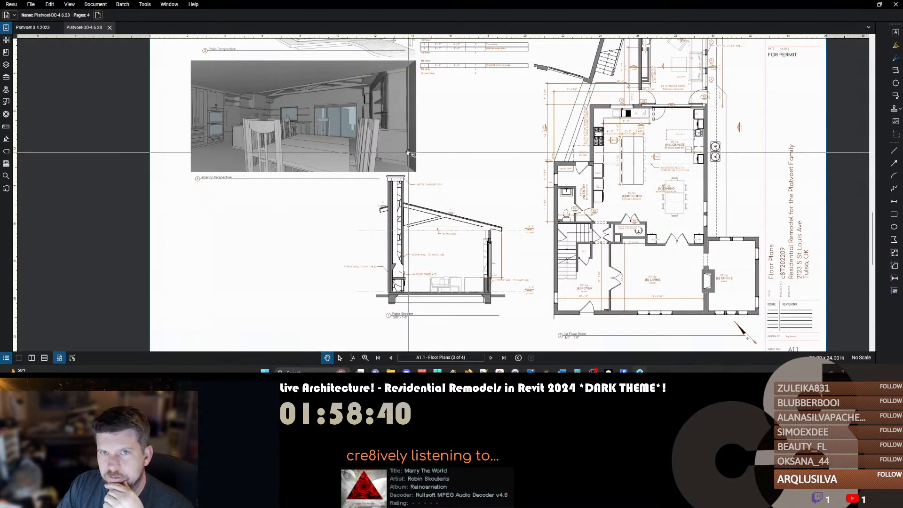
{"action": "scroll", "coordinate": [303, 176], "scroll_direction": "up", "scroll_amount": 3}
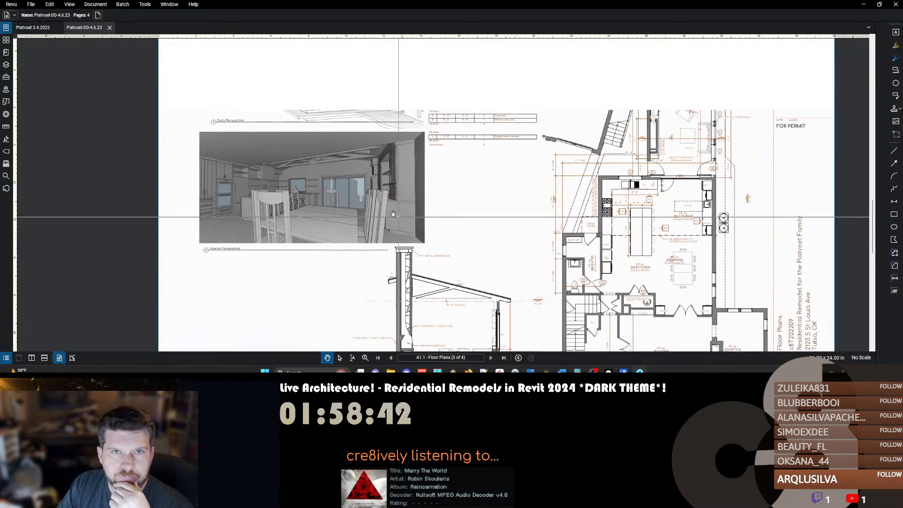
{"action": "scroll", "coordinate": [306, 179], "scroll_direction": "up", "scroll_amount": 2}
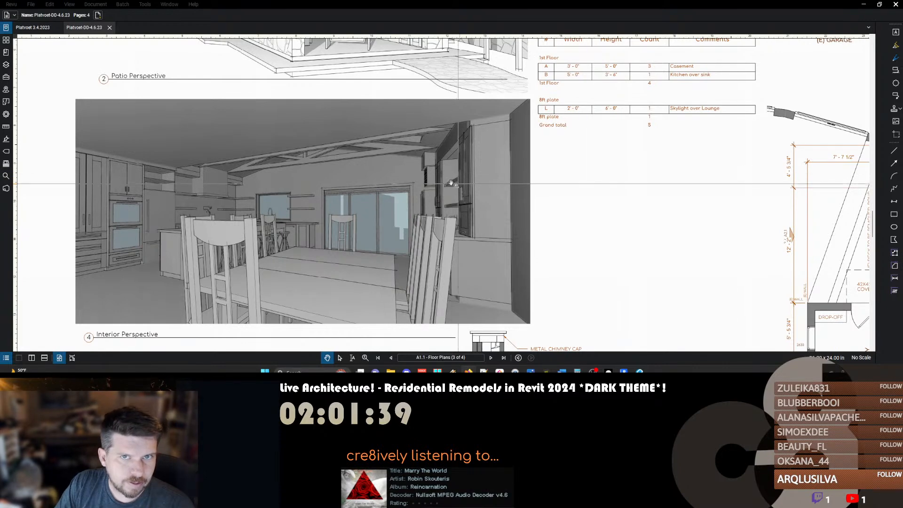
{"action": "left_click", "coordinate": [610, 216]}
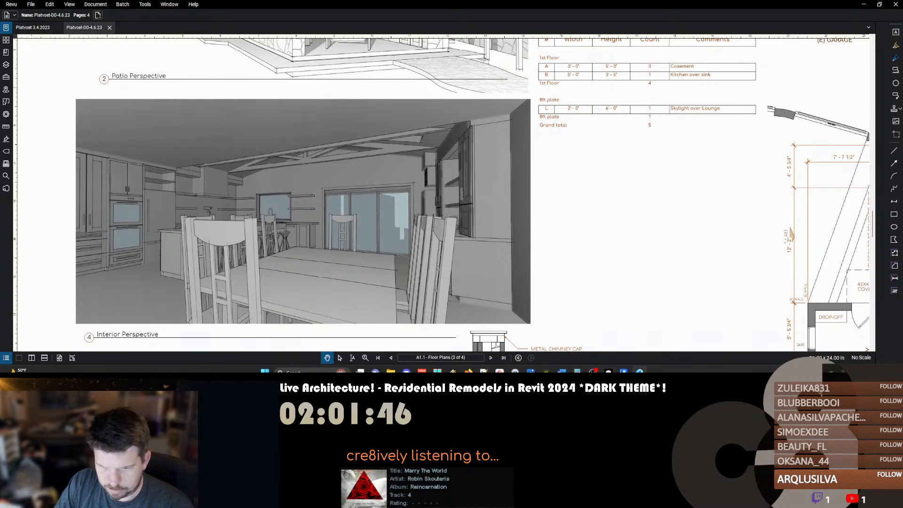
Switch to Revit, turn the 3D view towards the range hood and the window over the sink, and capture that area as a screenshot
{"action": "key", "text": "alt+Tab"}
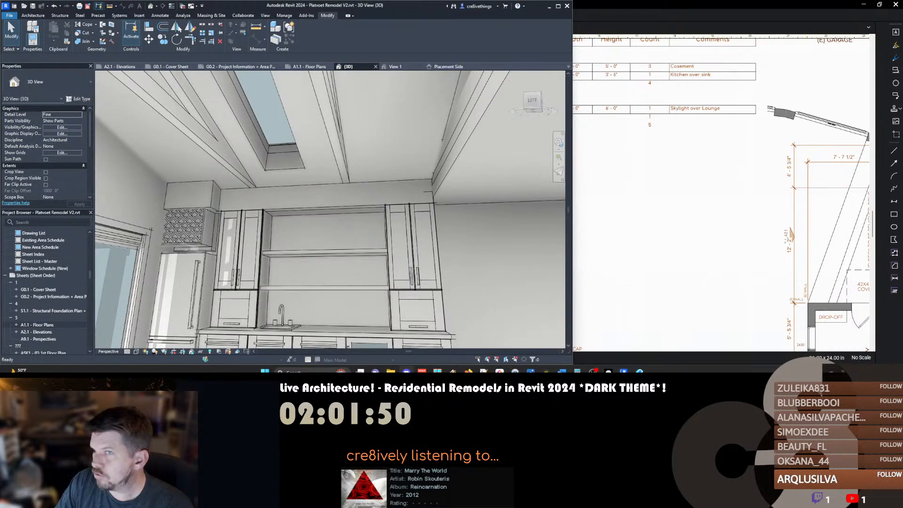
{"action": "right_click", "coordinate": [319, 242]}
{"action": "key", "text": "Escape"}
{"action": "right_click_drag", "start_coordinate": [443, 205], "coordinate": [332, 230]}
{"action": "key", "text": "s"}
{"action": "key", "text": "w"}
{"action": "key", "text": "s"}
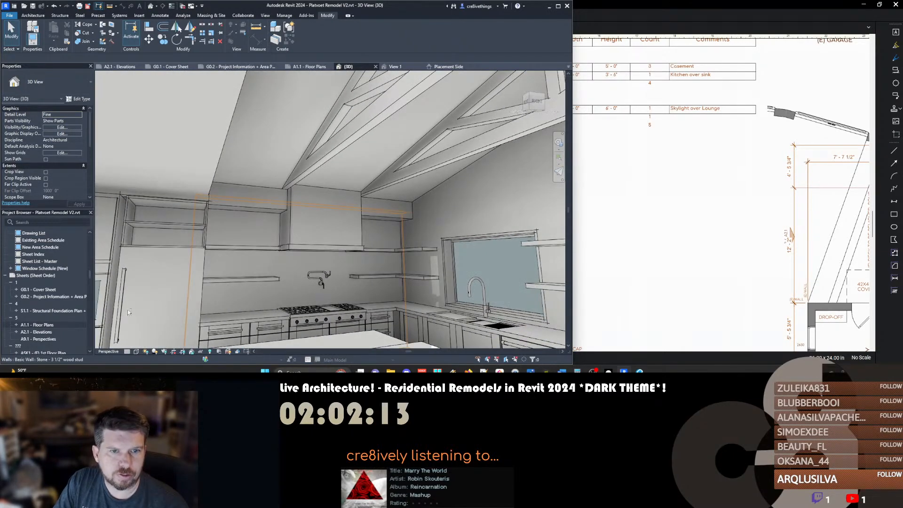
{"action": "key", "text": "Print"}
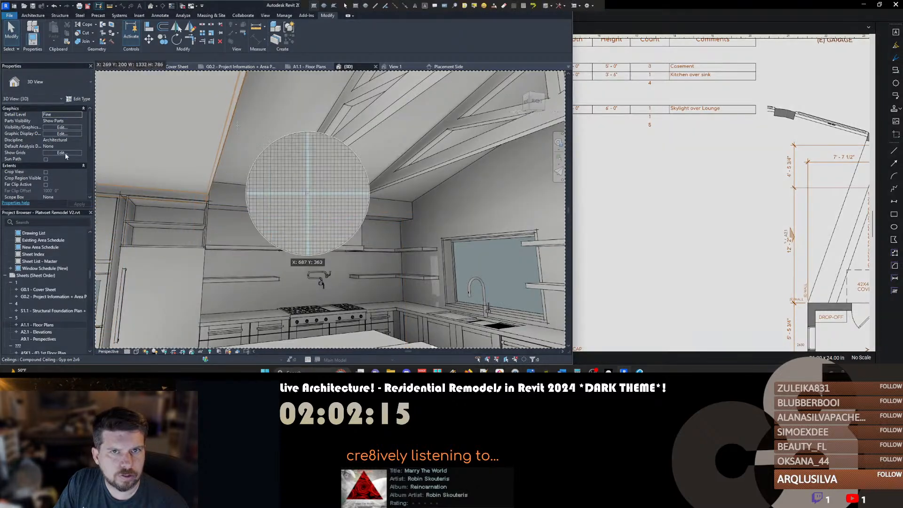
{"action": "left_click_drag", "start_coordinate": [244, 111], "coordinate": [422, 342]}
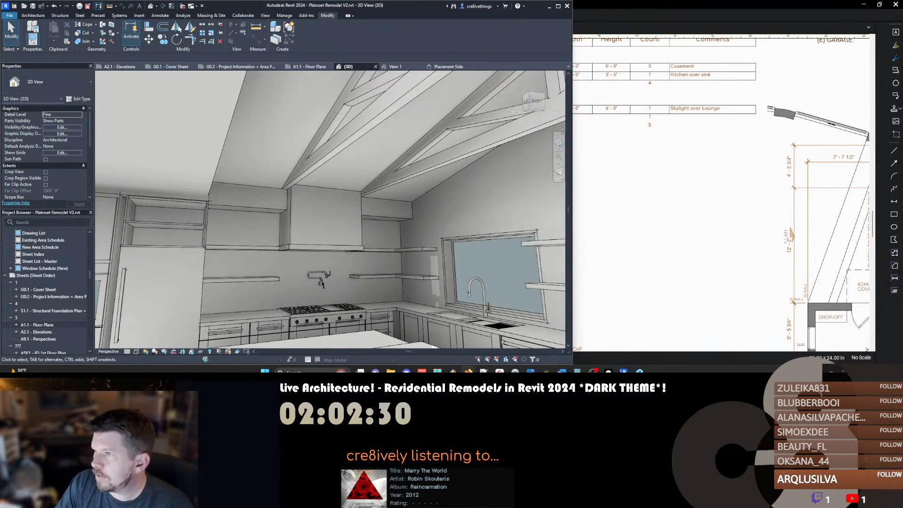
Turn the 3D view to the coffee bar wall below the skylight and capture it as a screenshot
{"action": "right_click", "coordinate": [449, 199]}
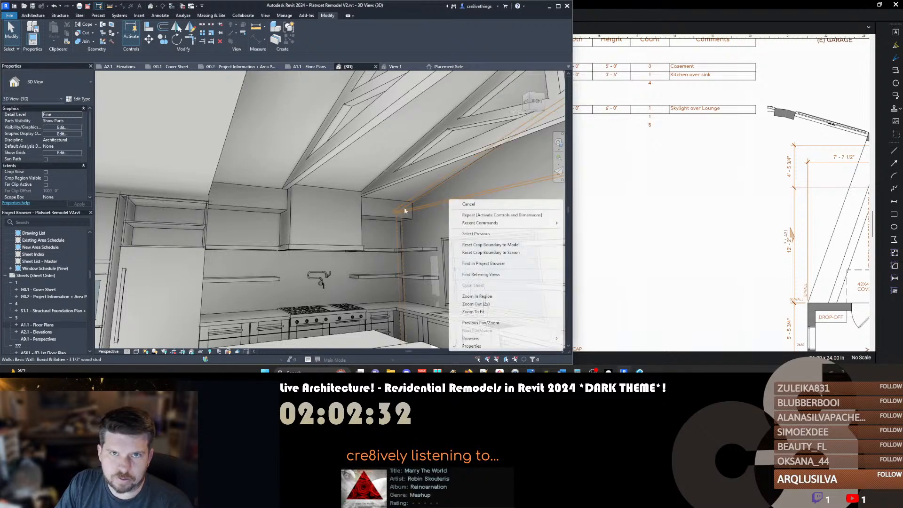
{"action": "left_click", "coordinate": [383, 202]}
{"action": "right_click_drag", "start_coordinate": [313, 198], "coordinate": [361, 218]}
{"action": "key", "text": "s"}
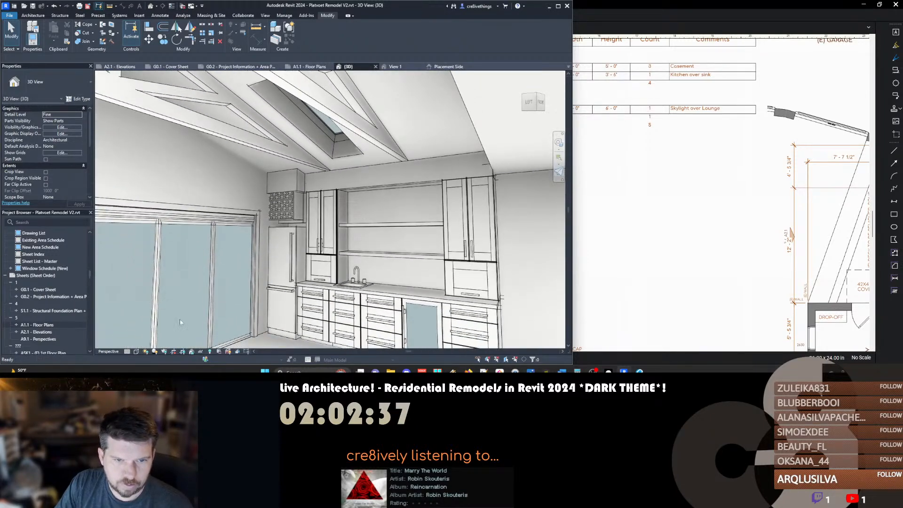
{"action": "key", "text": "ctrl+Print"}
{"action": "left_click_drag", "start_coordinate": [268, 135], "coordinate": [423, 331]}
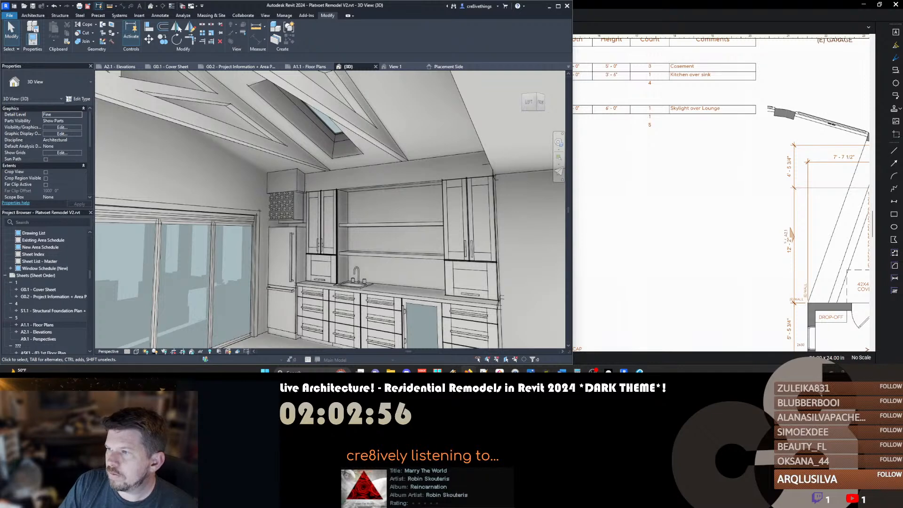
{"action": "left_click_drag", "start_coordinate": [517, 262], "coordinate": [325, 207]}
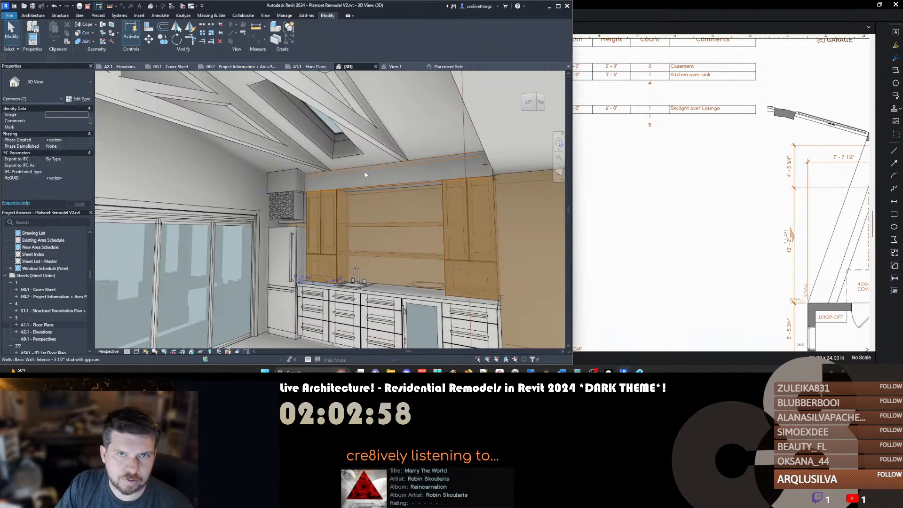
{"action": "key", "text": "Escape"}
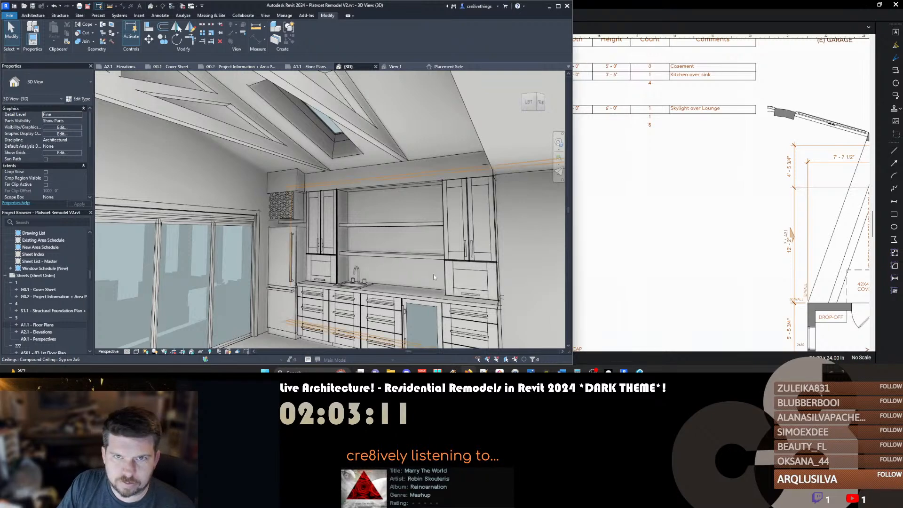
Use Linework with the <Invisible lines> style to hide the extra edge where the vaulted ceiling meets the flat ceiling beside the coffee bar
{"action": "middle_click_drag", "start_coordinate": [412, 257], "coordinate": [473, 254]}
{"action": "scroll", "coordinate": [380, 202], "scroll_direction": "up", "scroll_amount": 3}
{"action": "key", "text": "l"}
{"action": "key", "text": "w"}
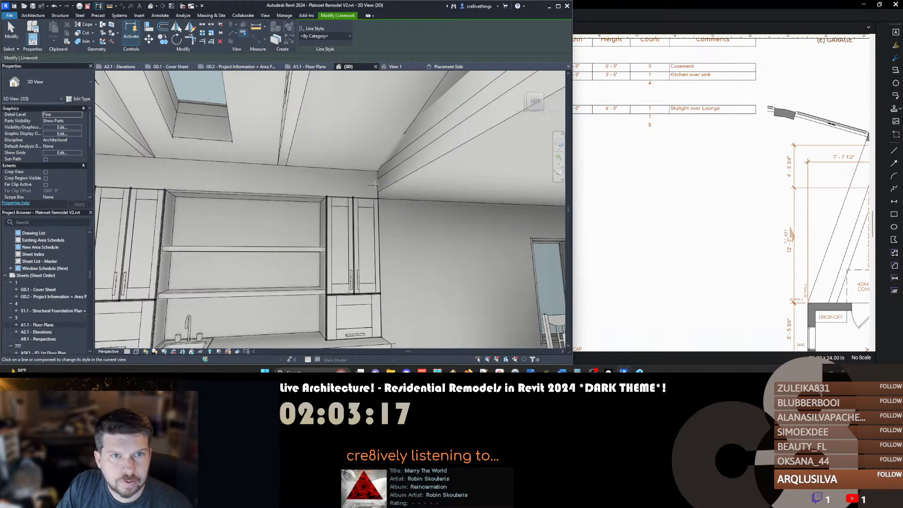
{"action": "left_click", "coordinate": [343, 40]}
{"action": "left_click", "coordinate": [334, 70]}
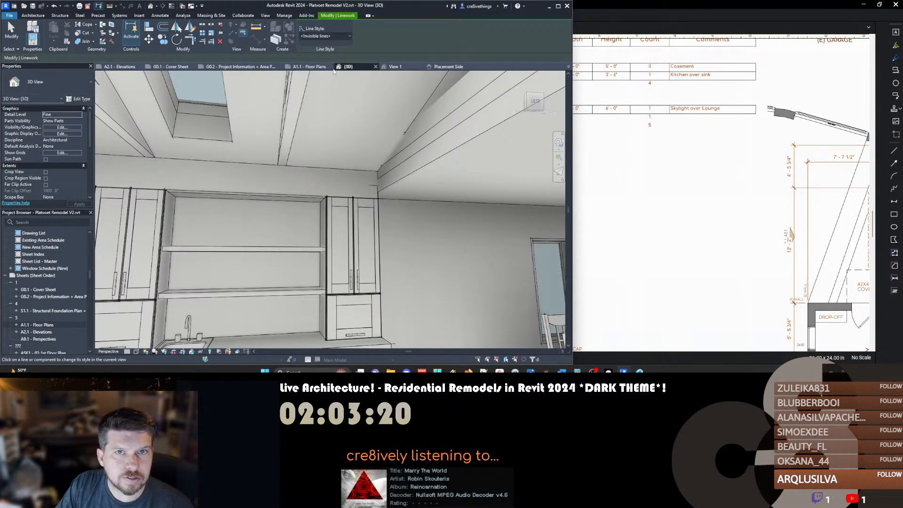
{"action": "left_click", "coordinate": [394, 168]}
{"action": "left_click", "coordinate": [331, 36]}
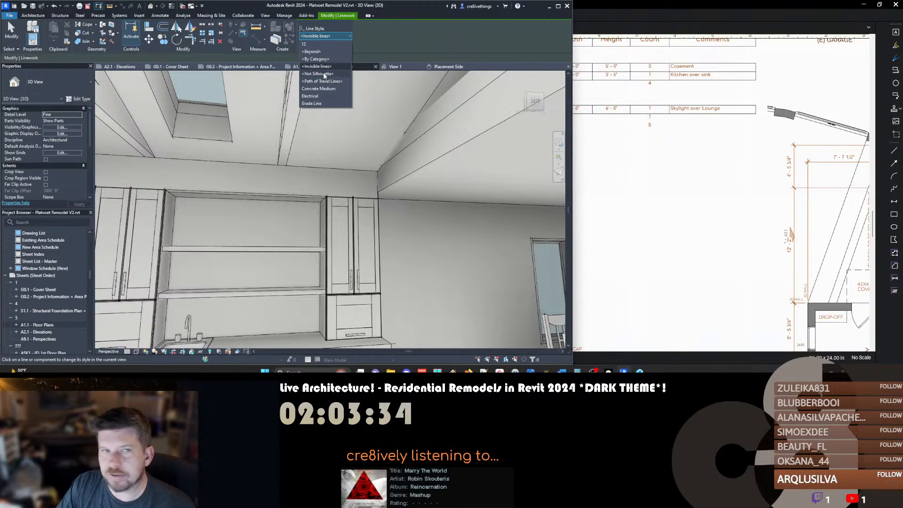
{"action": "left_click", "coordinate": [323, 68]}
{"action": "key", "text": "Escape"}
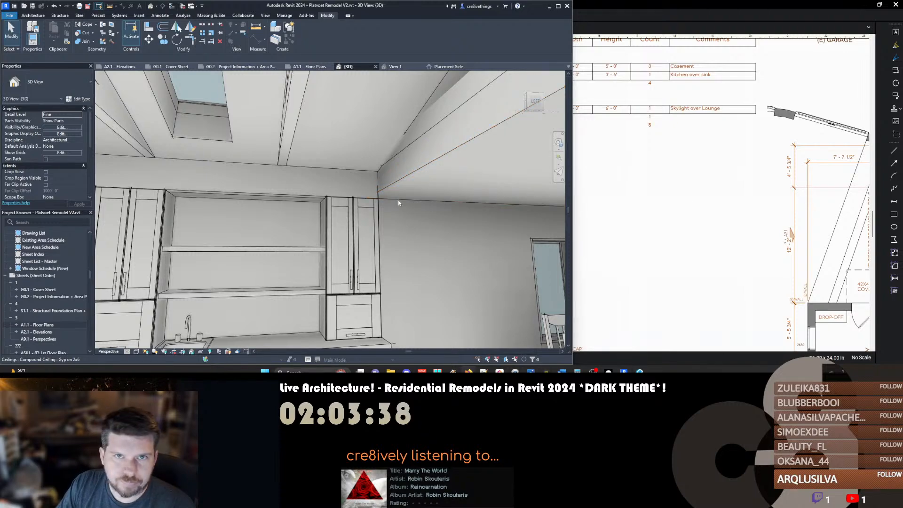
{"action": "middle_click_drag", "start_coordinate": [392, 231], "coordinate": [398, 196]}
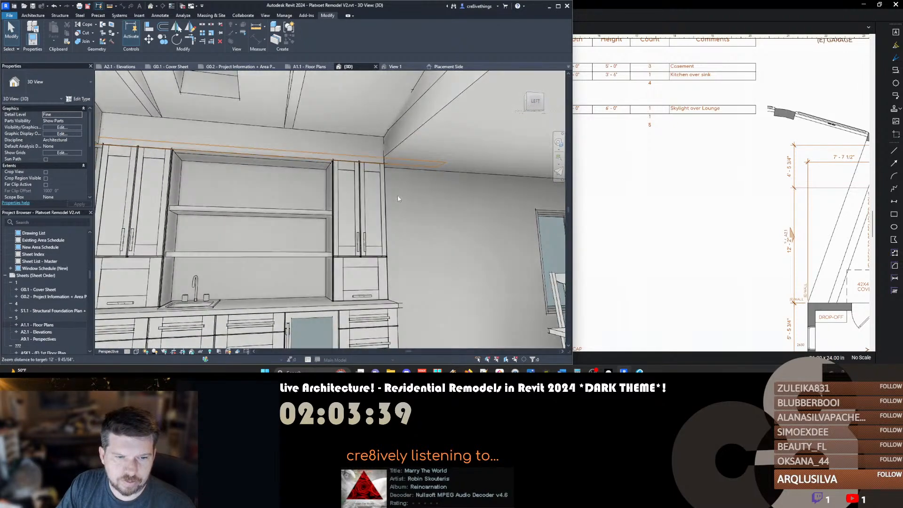
{"action": "scroll", "coordinate": [398, 200], "scroll_direction": "down", "scroll_amount": 3}
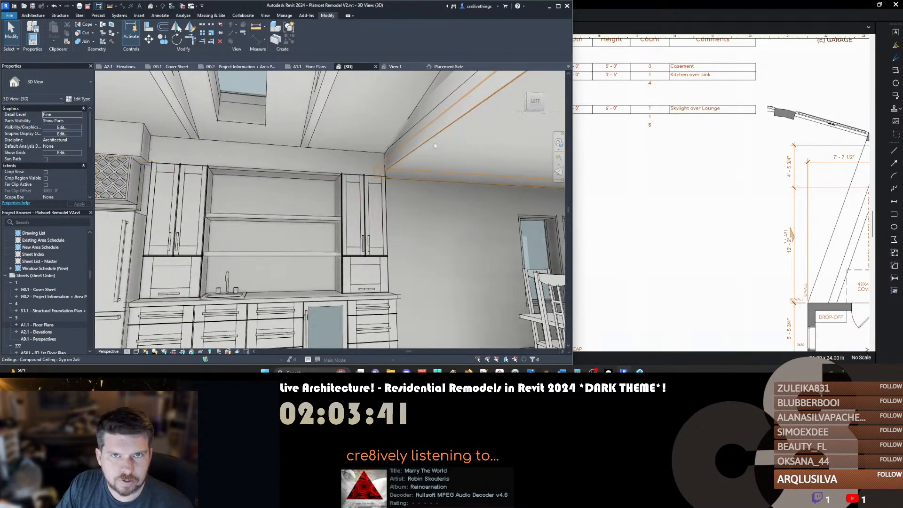
Open sheet A2.1 Elevations and activate the Coffee Bar elevation for editing
{"action": "left_click", "coordinate": [120, 66]}
{"action": "scroll", "coordinate": [317, 186], "scroll_direction": "down", "scroll_amount": 5}
{"action": "middle_click_drag", "start_coordinate": [337, 159], "coordinate": [358, 301]}
{"action": "scroll", "coordinate": [409, 183], "scroll_direction": "up", "scroll_amount": 5}
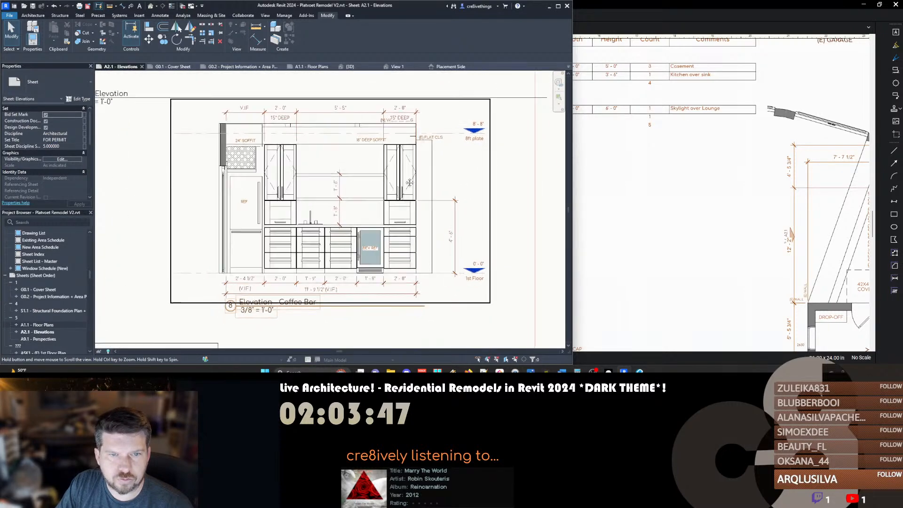
{"action": "scroll", "coordinate": [359, 197], "scroll_direction": "up", "scroll_amount": 1}
{"action": "double_click", "coordinate": [385, 113]}
Move the (N) VAULTED CLG note left so it is centred between the two 15" deep upper cabinets
{"action": "left_click", "coordinate": [386, 113]}
{"action": "key", "text": "Left"}
{"action": "key", "text": "Left"}
{"action": "key", "text": "Left"}
{"action": "key", "text": "Left"}
{"action": "key", "text": "Left"}
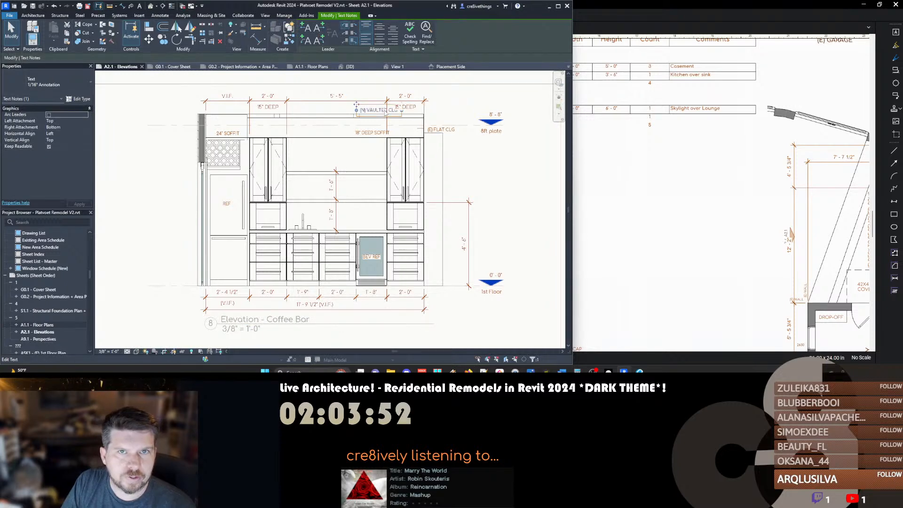
{"action": "left_click", "coordinate": [340, 118]}
{"action": "left_click", "coordinate": [342, 118]}
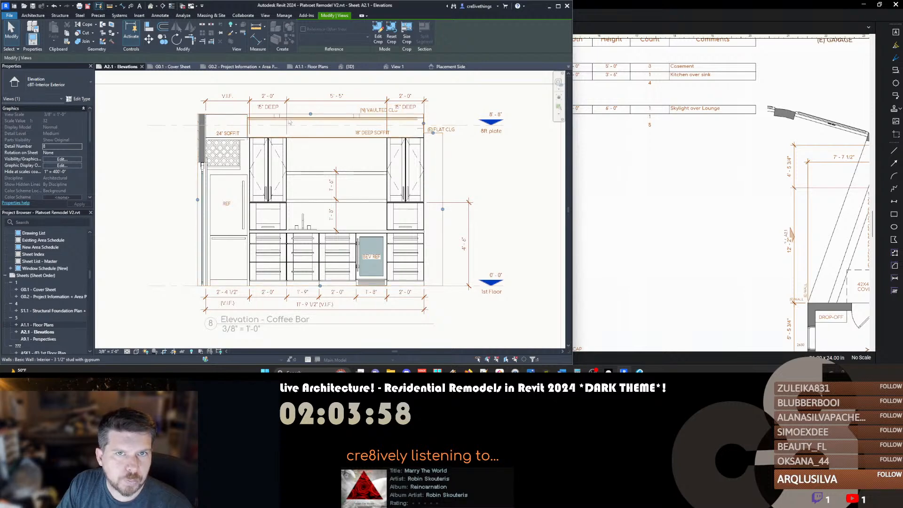
{"action": "left_click", "coordinate": [367, 112]}
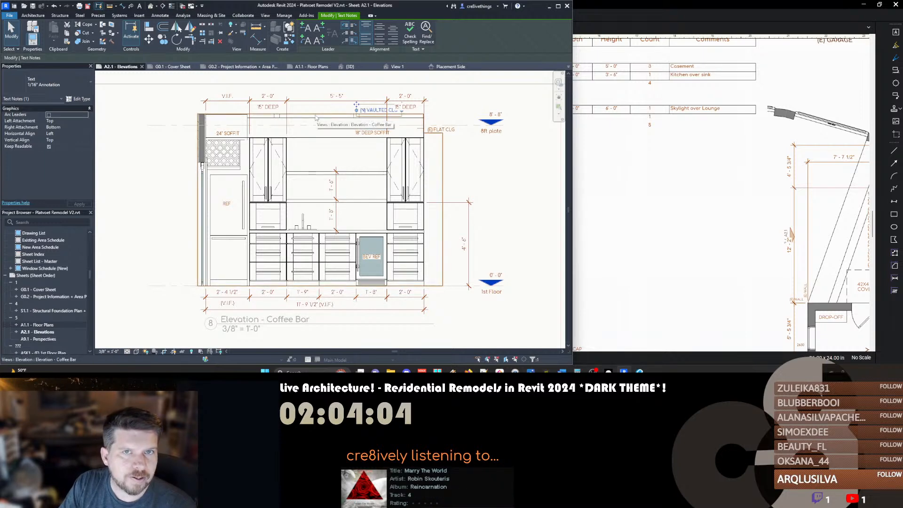
{"action": "mouse_move", "coordinate": [356, 115]}
{"action": "left_mouse_down"}
{"action": "mouse_move", "coordinate": [306, 117]}
{"action": "mouse_move", "coordinate": [308, 106]}
{"action": "left_mouse_up"}
{"action": "left_click", "coordinate": [378, 117]}
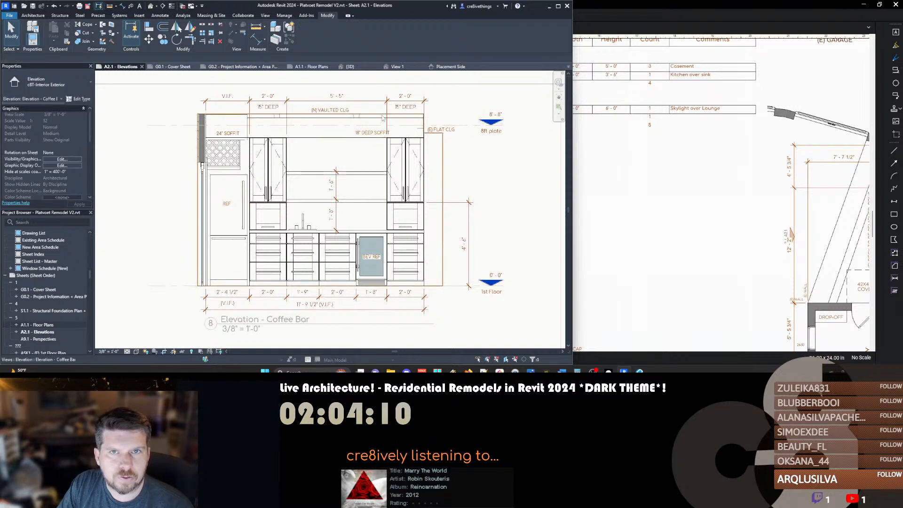
Hide the wood truss wall pieces showing above the soffit in the Coffee Bar elevation
{"action": "left_click", "coordinate": [313, 116]}
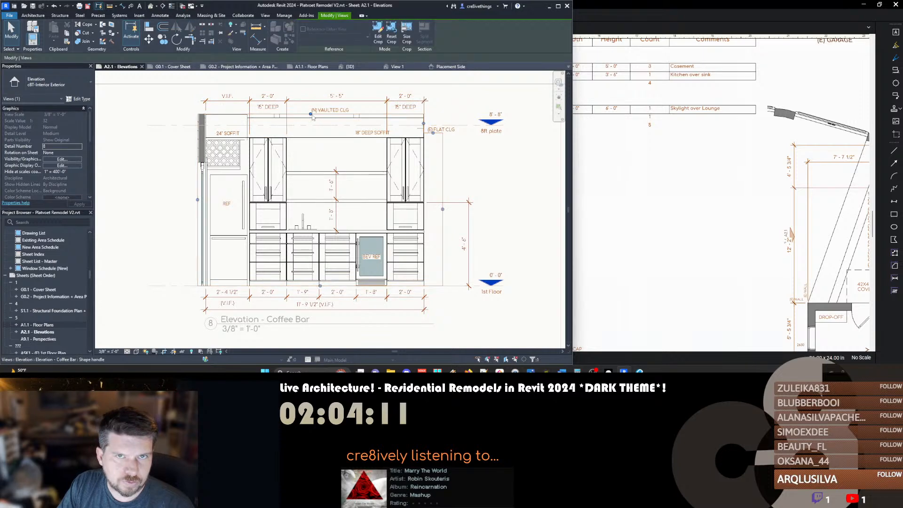
{"action": "left_click", "coordinate": [302, 118]}
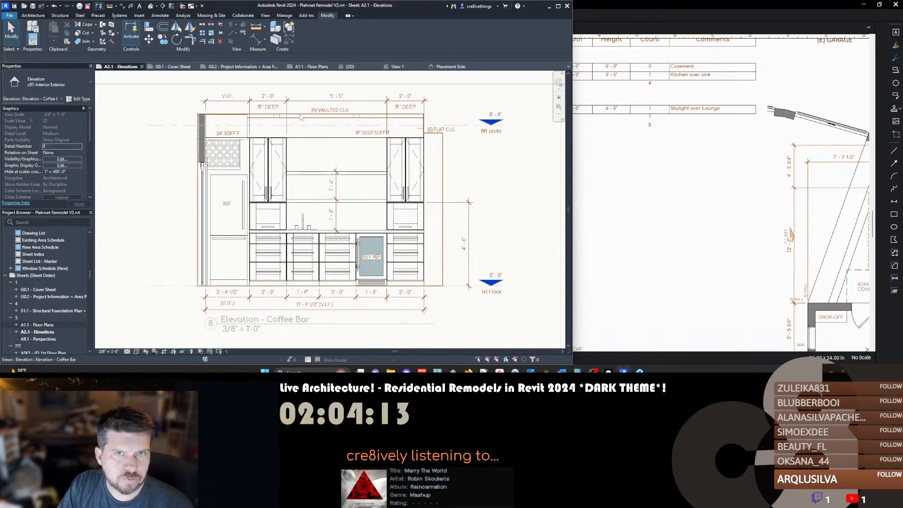
{"action": "double_click", "coordinate": [301, 117]}
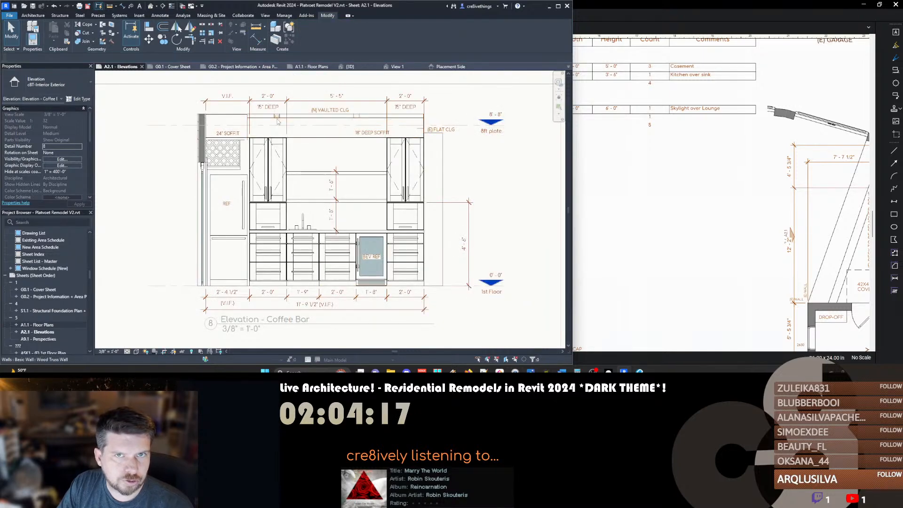
{"action": "left_click", "coordinate": [355, 121]}
{"action": "double_click", "coordinate": [444, 142]}
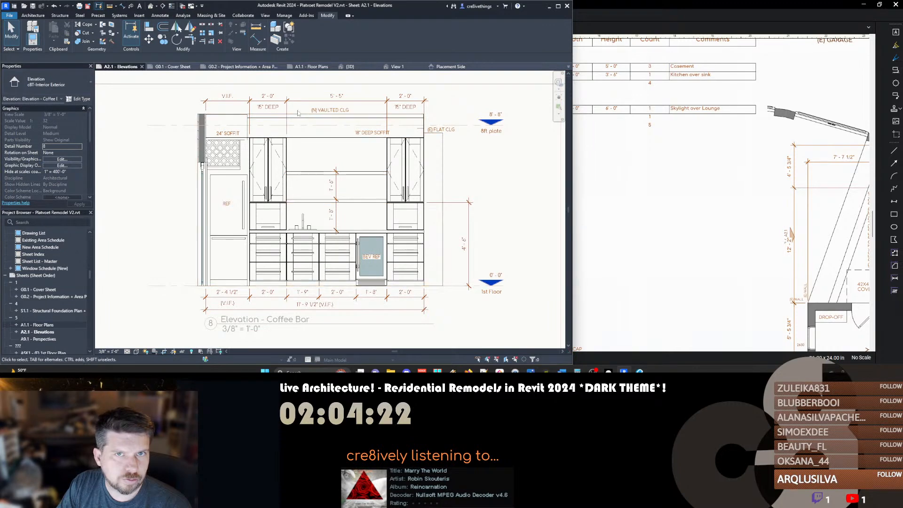
Nudge the (N) VAULTED CLG note slightly down into the band above the soffit
{"action": "left_click", "coordinate": [324, 112]}
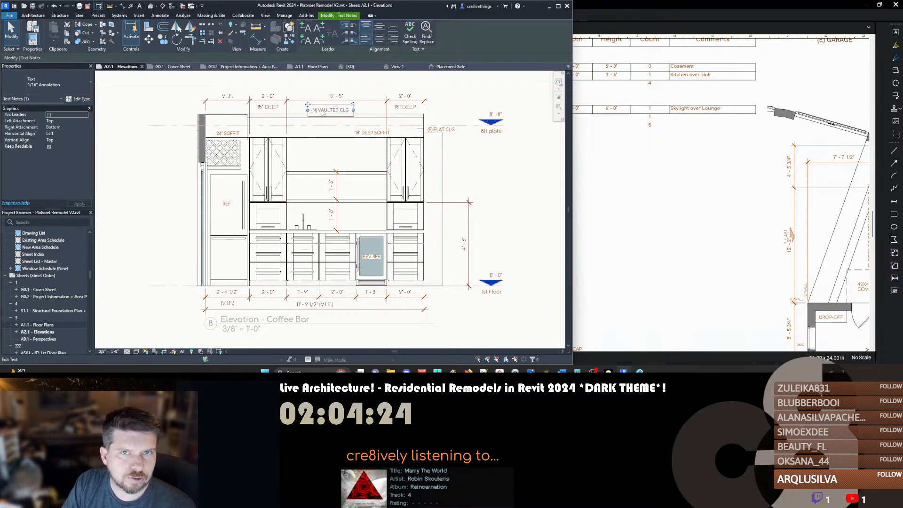
{"action": "key", "text": "Down"}
{"action": "key", "text": "Escape"}
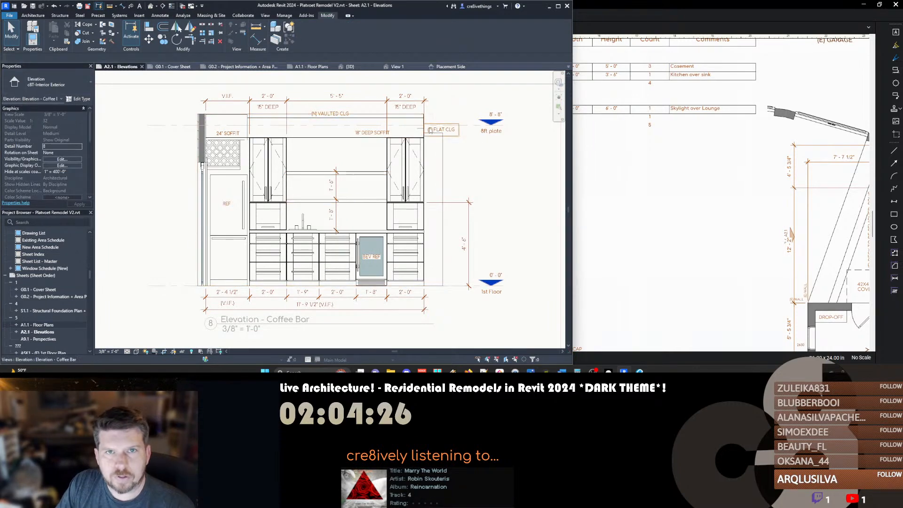
Use Linework with the <Invisible lines> style to hide the short stray line beside the (E) FLAT CLG note
{"action": "scroll", "coordinate": [421, 130], "scroll_direction": "up", "scroll_amount": 2}
{"action": "scroll", "coordinate": [422, 130], "scroll_direction": "up", "scroll_amount": 2}
{"action": "key", "text": "l"}
{"action": "key", "text": "w"}
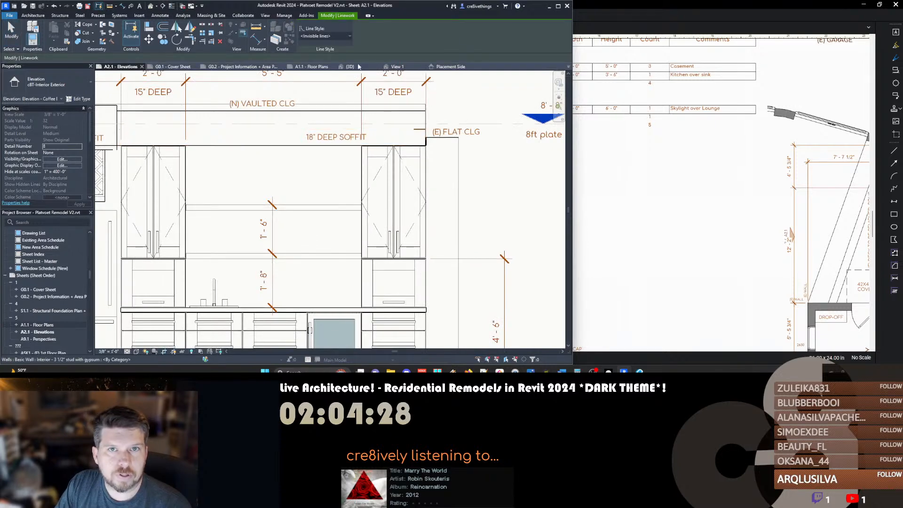
{"action": "key", "text": "Escape"}
{"action": "scroll", "coordinate": [396, 136], "scroll_direction": "down", "scroll_amount": 3}
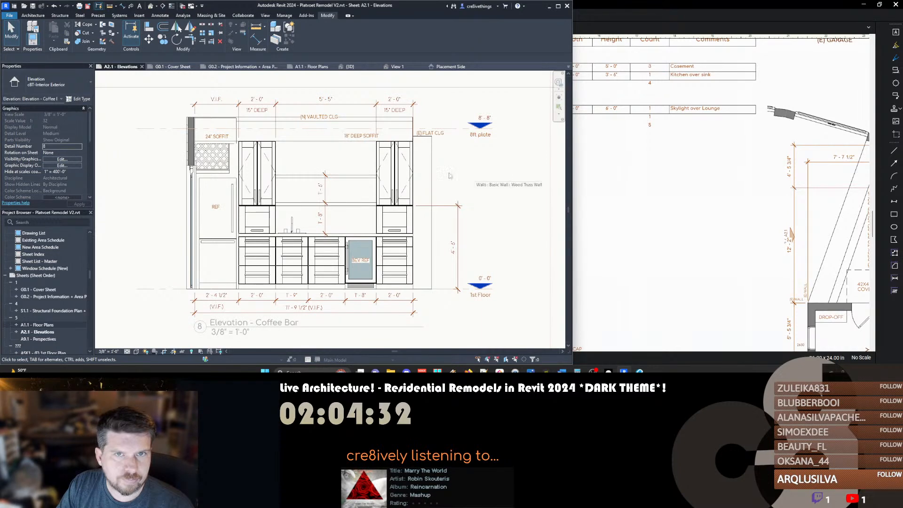
Nudge the deep soffit note left so it is centred between the two upper cabinets, beneath the (N) VAULTED CLG note
{"action": "left_click", "coordinate": [348, 135]}
{"action": "key", "text": "Left"}
{"action": "key", "text": "Left"}
{"action": "key", "text": "Left"}
{"action": "key", "text": "Left"}
{"action": "key", "text": "Escape"}
Change the centred soffit note's text to 15" DEEP SOFFIT
{"action": "left_click", "coordinate": [328, 136]}
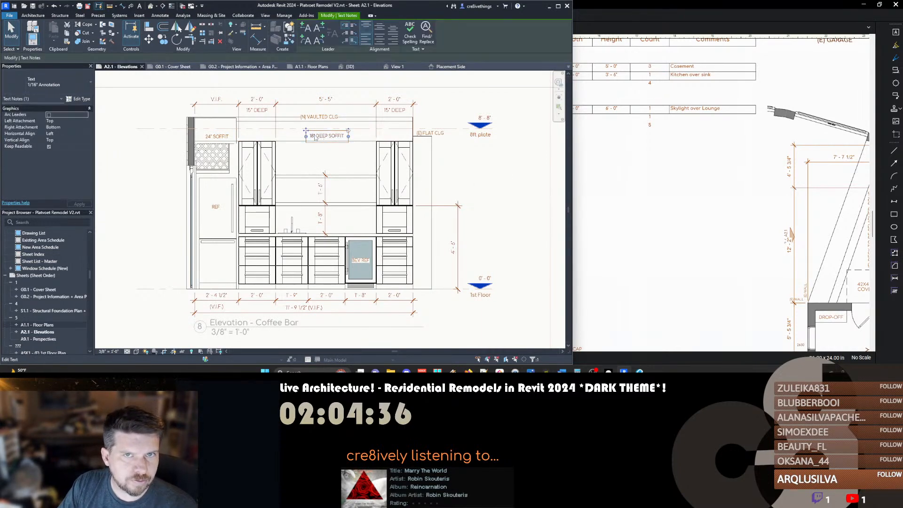
{"action": "left_click", "coordinate": [316, 141]}
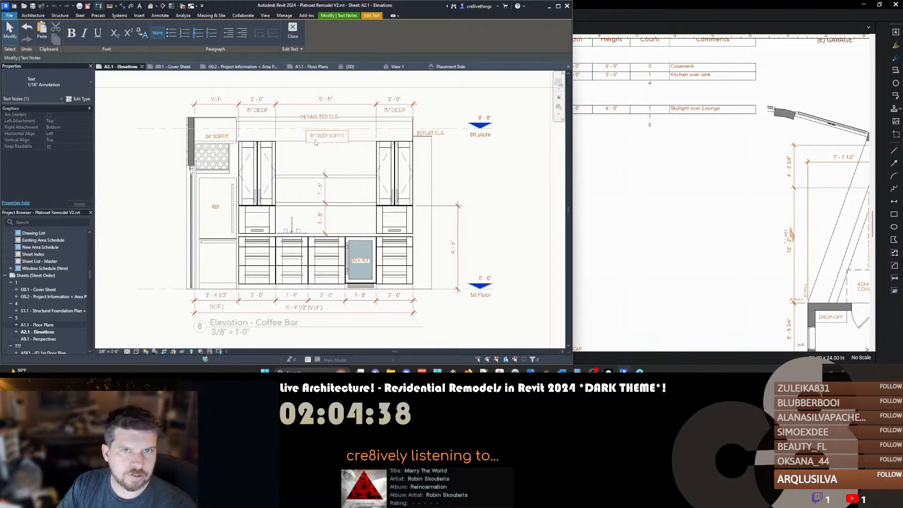
{"action": "left_click", "coordinate": [488, 162]}
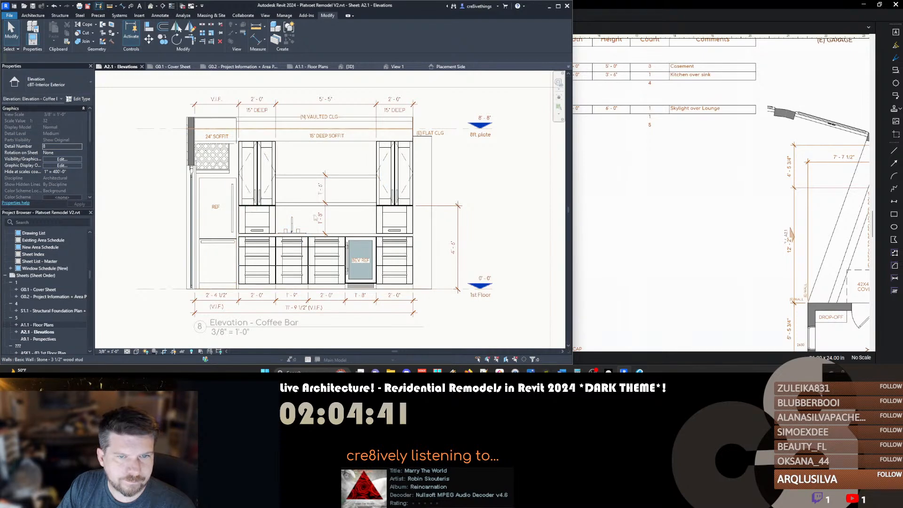
Nudge the (N) VAULTED CLG note right and slightly down so it is centred above the 15" DEEP SOFFIT note
{"action": "scroll", "coordinate": [328, 185], "scroll_direction": "up", "scroll_amount": 1}
{"action": "middle_click_drag", "start_coordinate": [349, 182], "coordinate": [366, 179]}
{"action": "mouse_move", "coordinate": [481, 194]}
{"action": "middle_mouse_down"}
{"action": "mouse_move", "coordinate": [487, 198]}
{"action": "mouse_move", "coordinate": [486, 178]}
{"action": "mouse_move", "coordinate": [478, 185]}
{"action": "middle_mouse_up"}
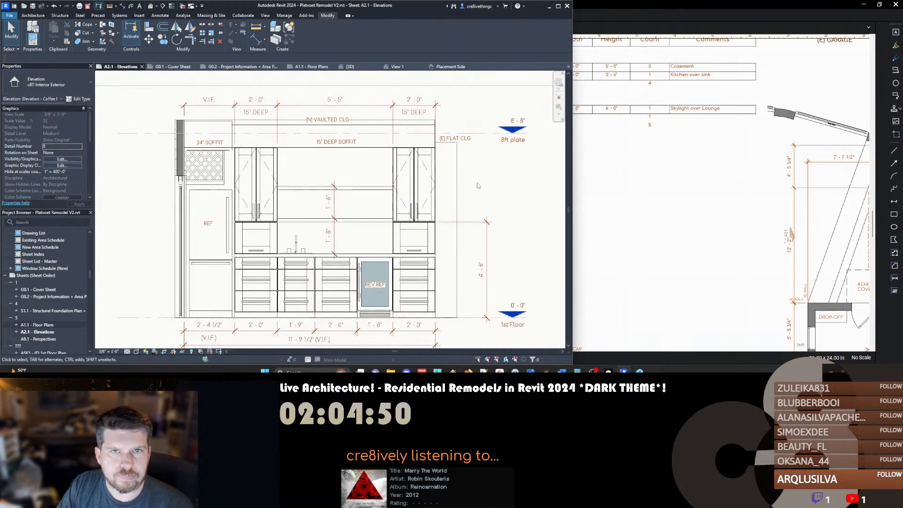
{"action": "left_click", "coordinate": [327, 125]}
{"action": "key", "text": "Right"}
{"action": "key", "text": "Right"}
{"action": "key", "text": "Right"}
{"action": "key", "text": "Right"}
{"action": "key", "text": "Right"}
{"action": "key", "text": "Down"}
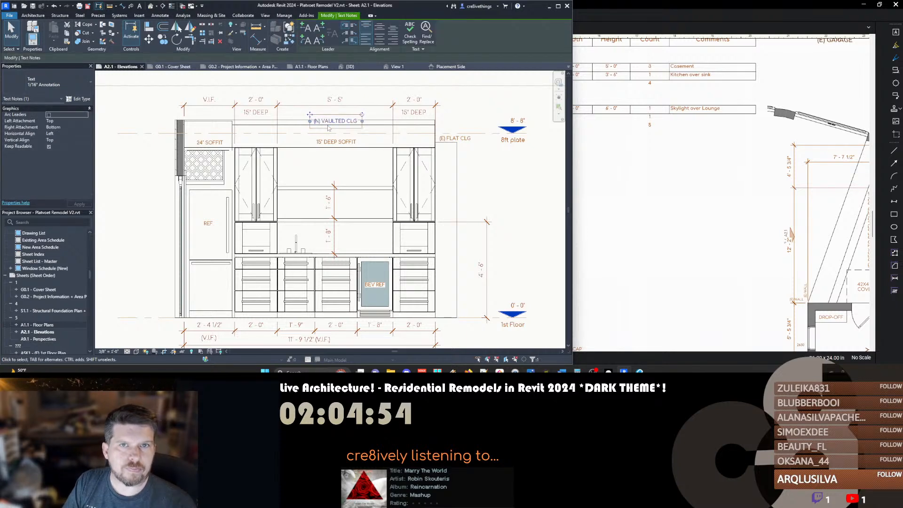
{"action": "key", "text": "Escape"}
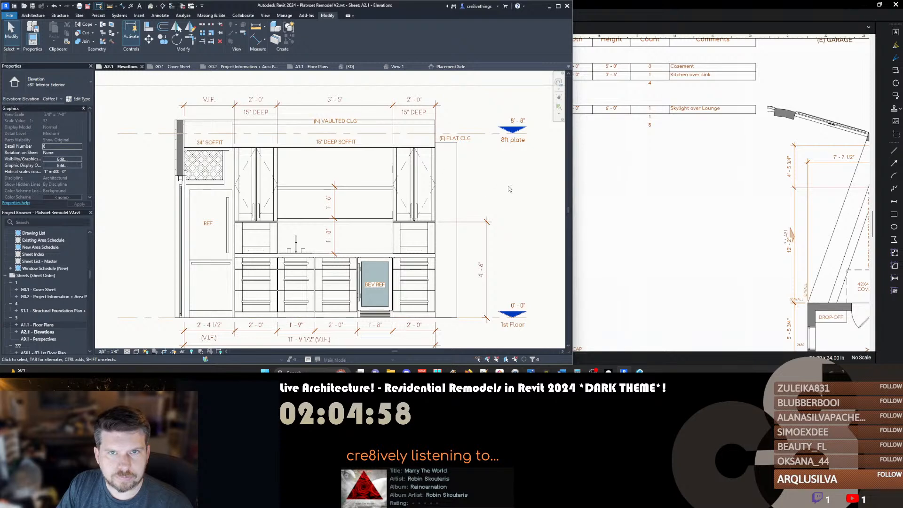
Capture the central and right-hand part of the Coffee Bar elevation, with an arrow pointing at the flat ceiling line beside the soffit end
{"action": "key", "text": "ctrl+Print"}
{"action": "left_click", "coordinate": [406, 6]}
{"action": "left_click_drag", "start_coordinate": [454, 118], "coordinate": [437, 140]}
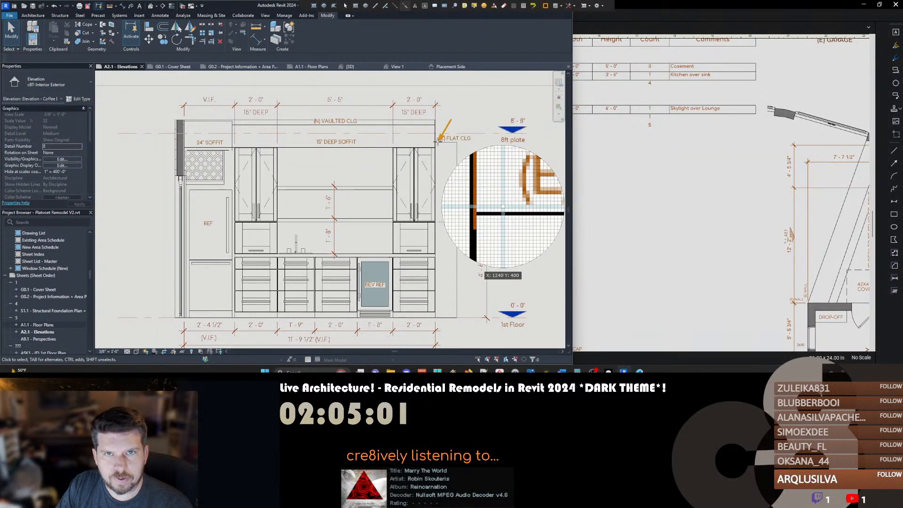
{"action": "left_click", "coordinate": [313, 6]}
{"action": "left_click_drag", "start_coordinate": [270, 90], "coordinate": [455, 343]}
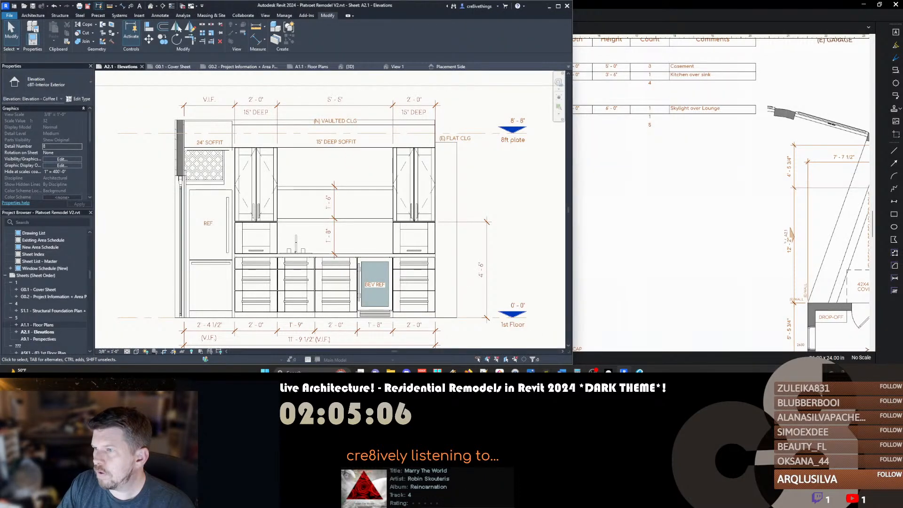